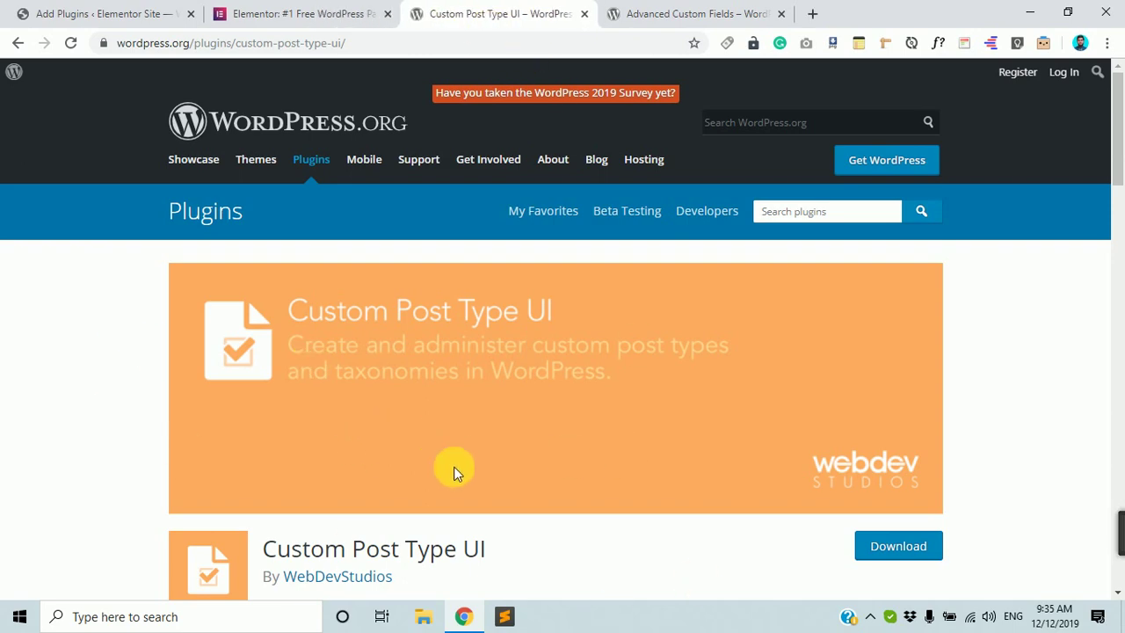
Look over the title and description on the Custom Post Type UI plugin page.
scroll(458, 508, "down", 5)
scroll(342, 384, "down", 3)
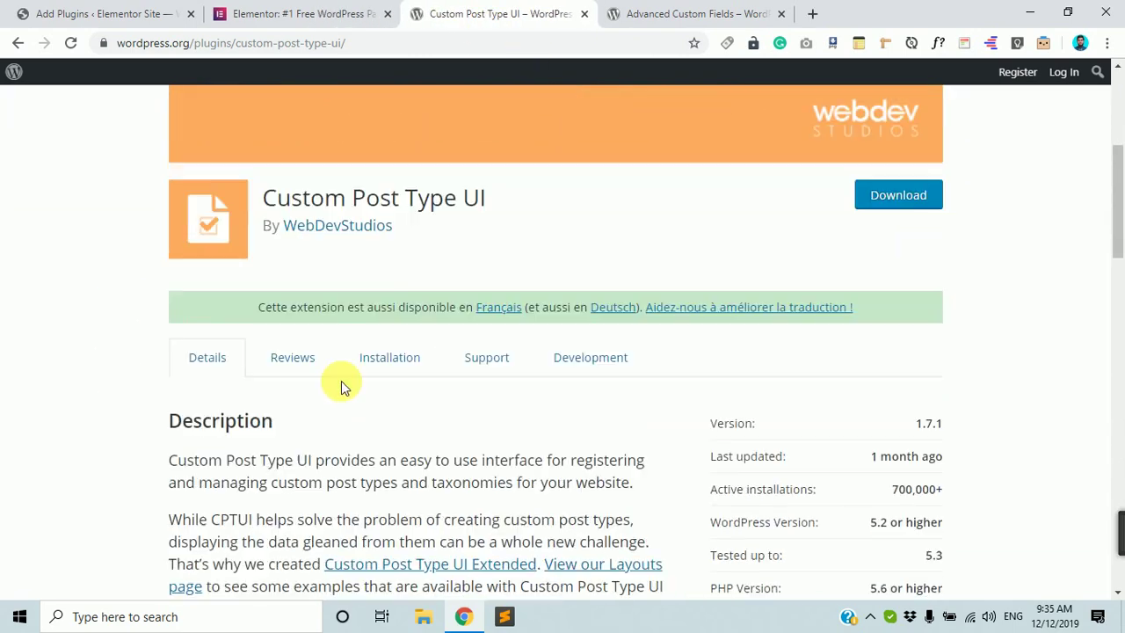
scroll(437, 332, "up", 2)
left_click_drag(482, 303, 231, 283)
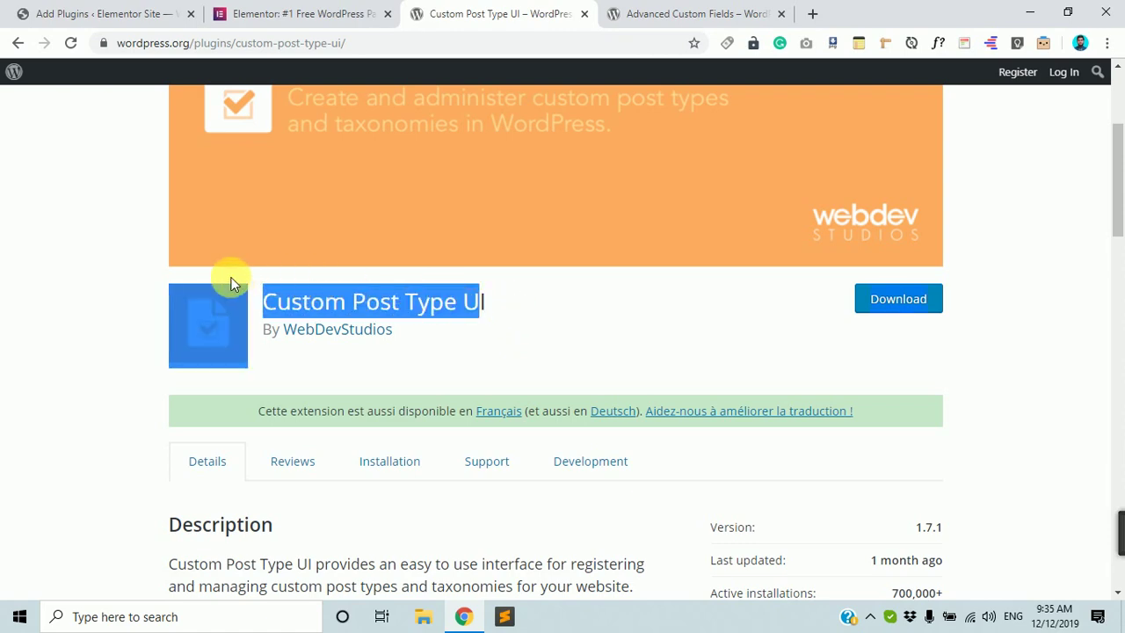
left_click(369, 302)
Look over the Elementor home page.
left_click(331, 20)
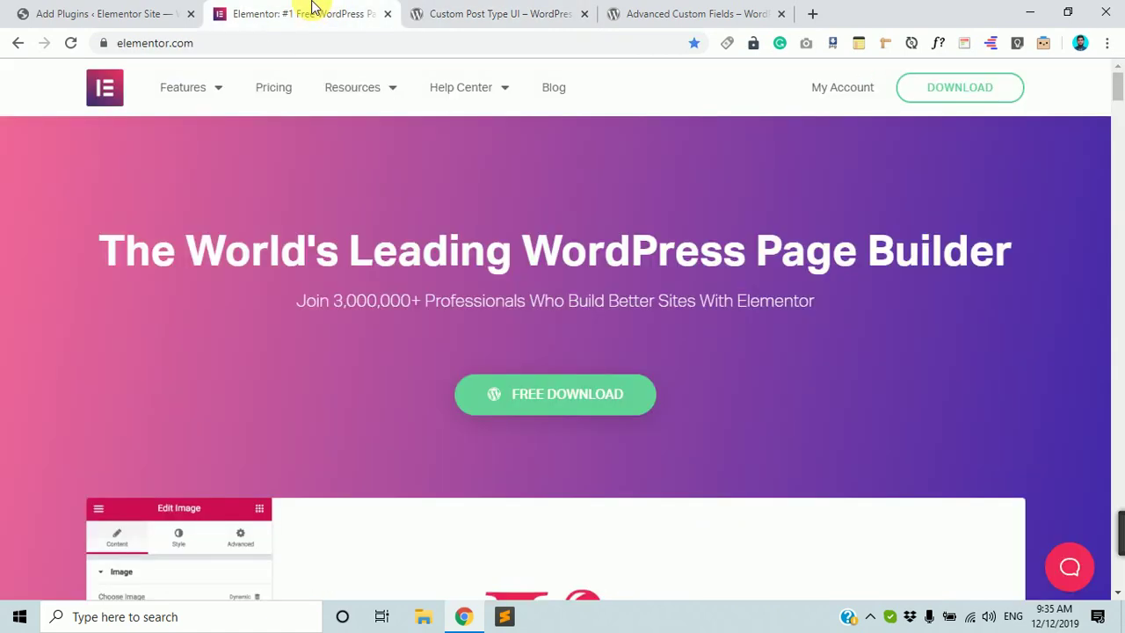
scroll(715, 452, "down", 8)
scroll(679, 407, "up", 1)
scroll(679, 407, "up", 5)
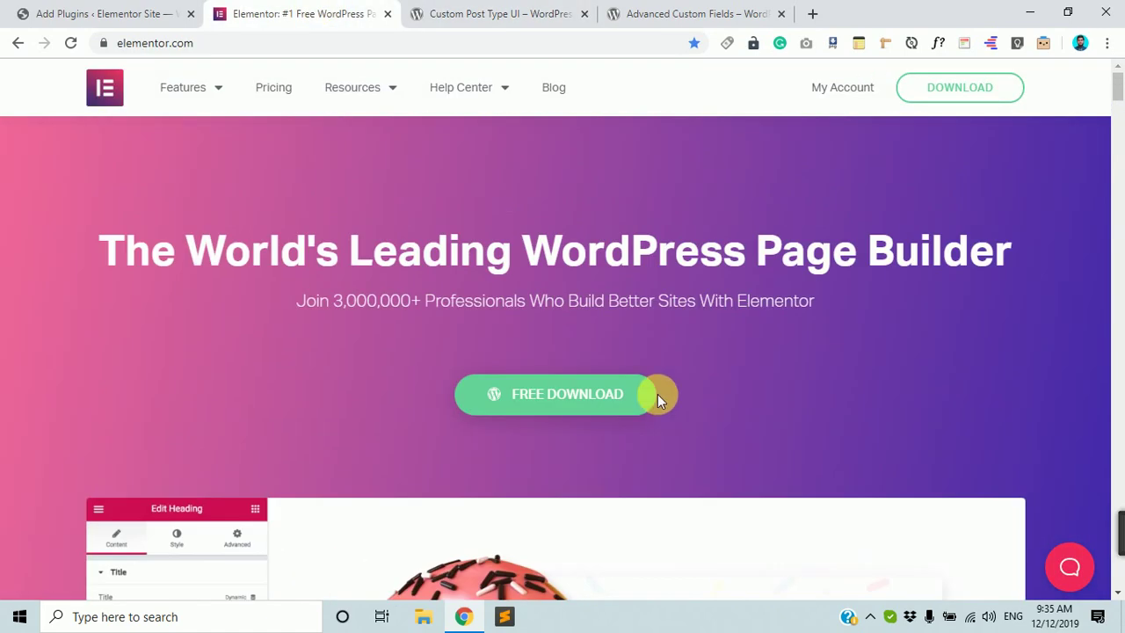
Review the Custom Post Type UI plugin title and description alongside the Elementor home page.
left_click(456, 13)
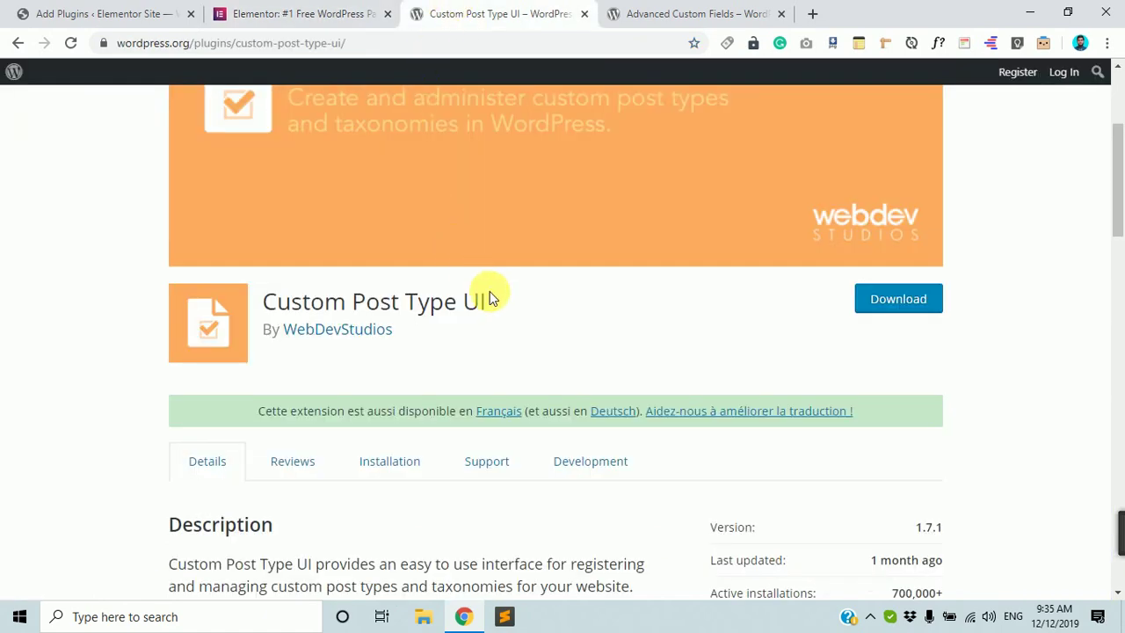
left_click_drag(489, 299, 281, 301)
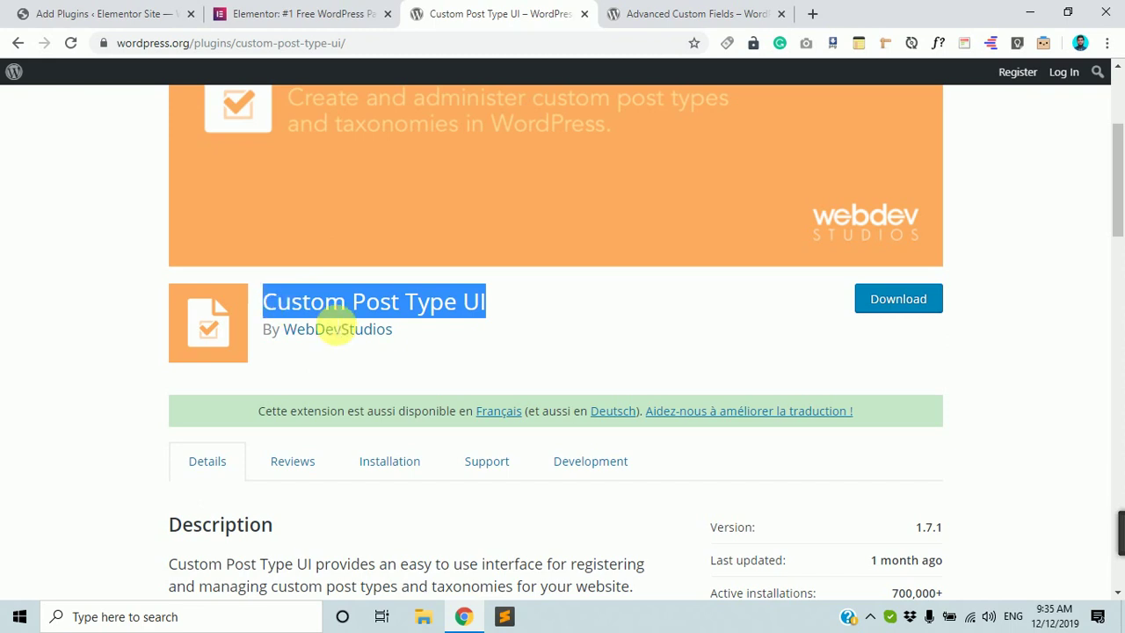
left_click(665, 327)
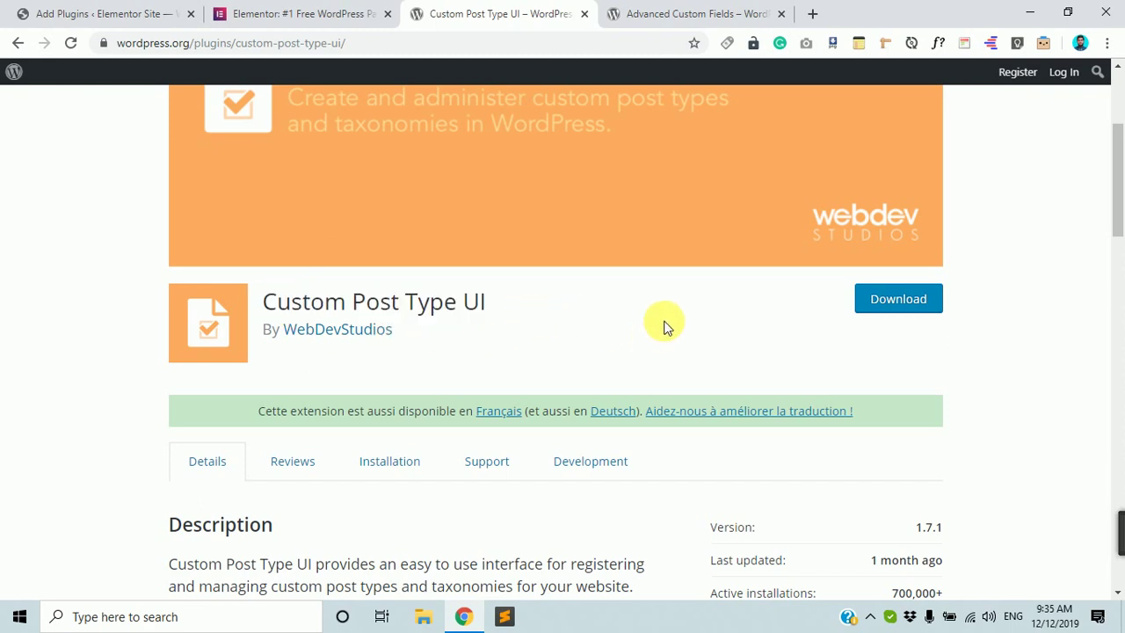
left_click(281, 10)
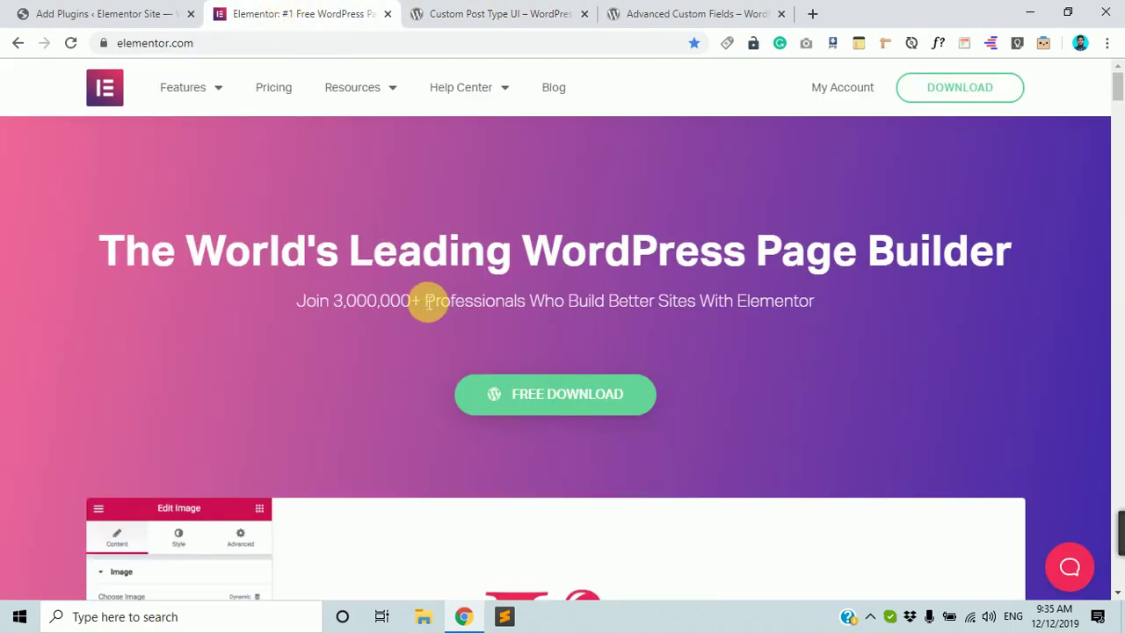
left_click(492, 16)
scroll(431, 475, "down", 7)
scroll(430, 476, "up", 5)
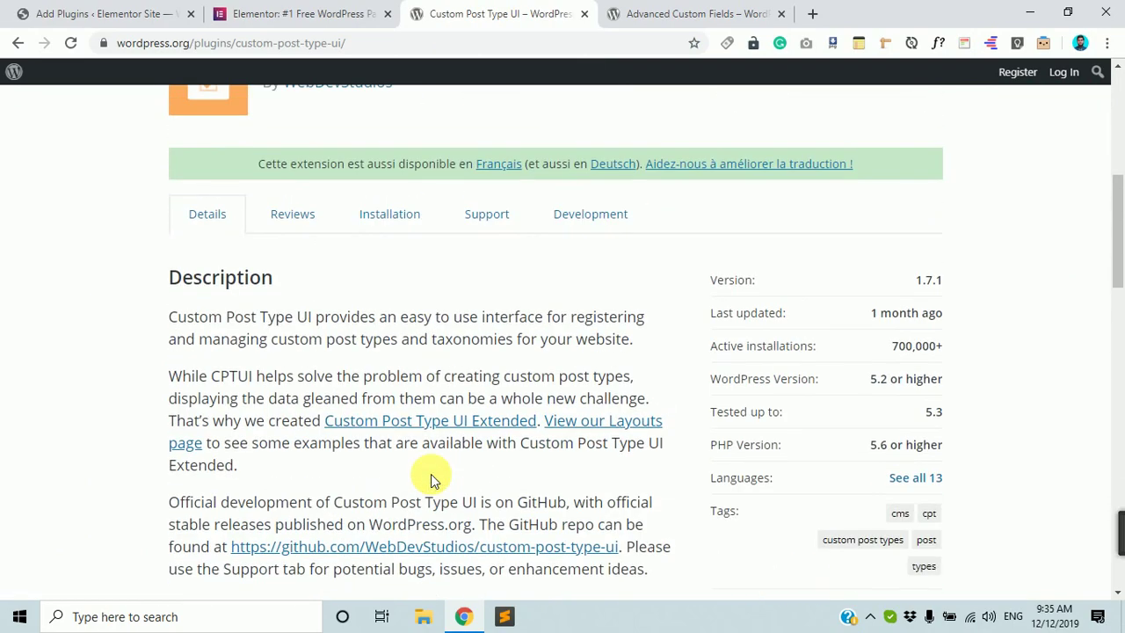
left_click(293, 10)
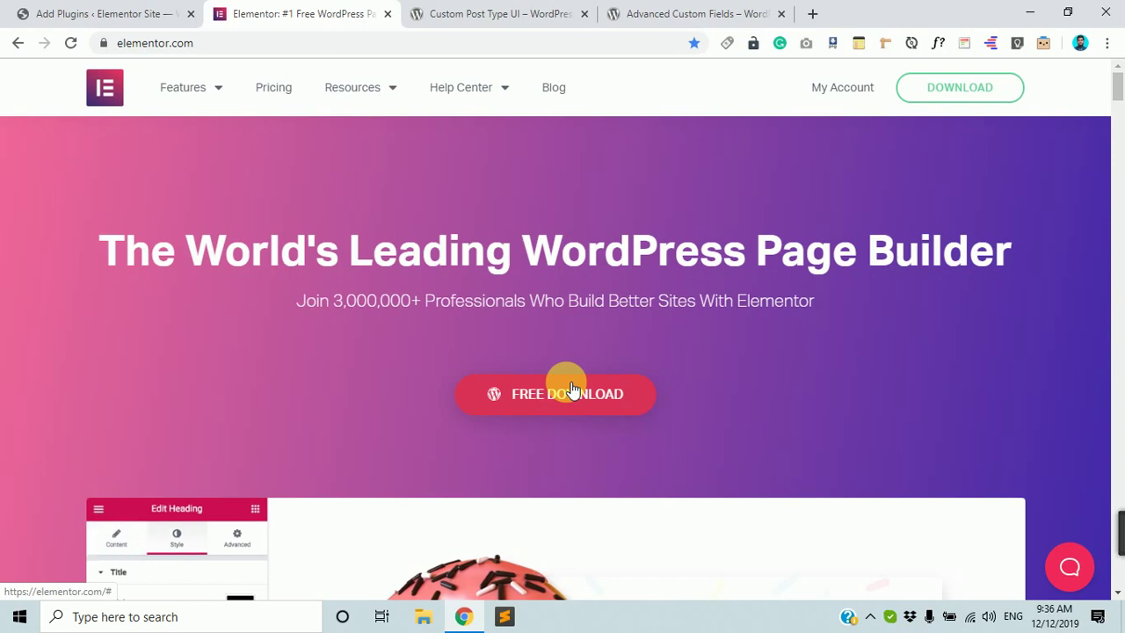
Inspect the content entries in the Elementor Site admin, including the Pages options, and revisit the Custom Post Type UI plugin details.
left_click(22, 13)
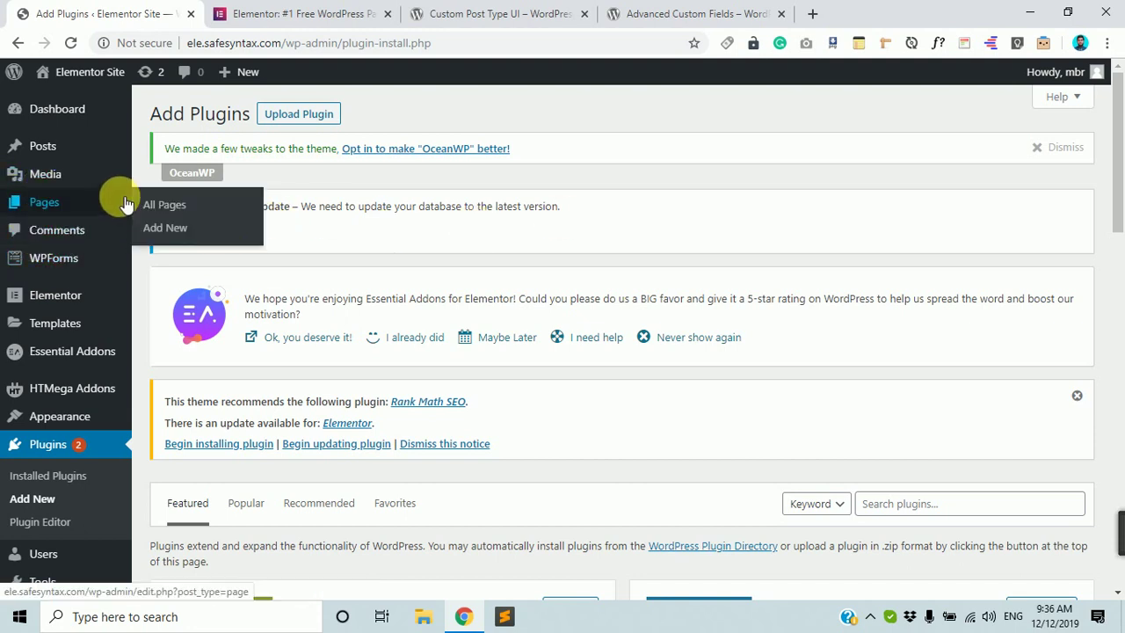
mouse_move(129, 154)
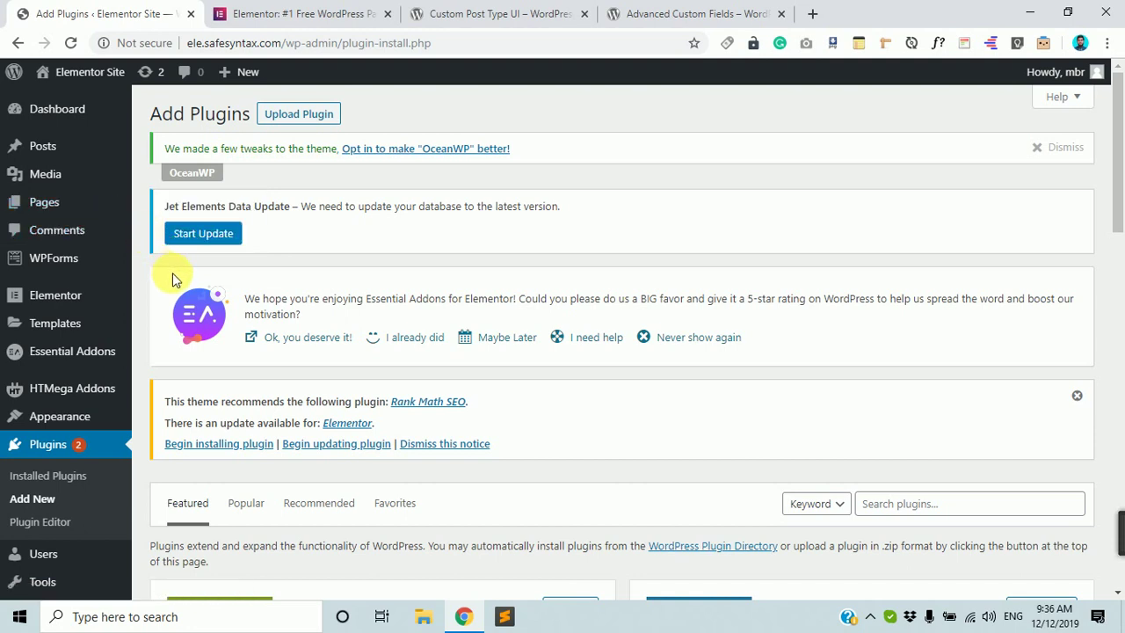
mouse_move(90, 146)
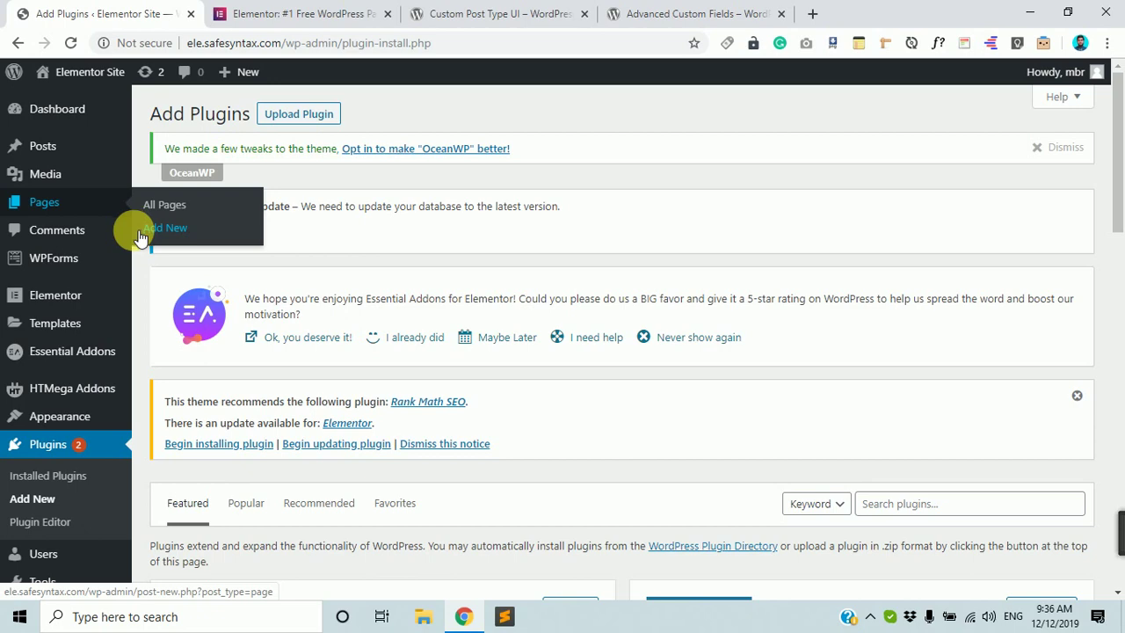
left_click(490, 8)
scroll(567, 489, "down", 3)
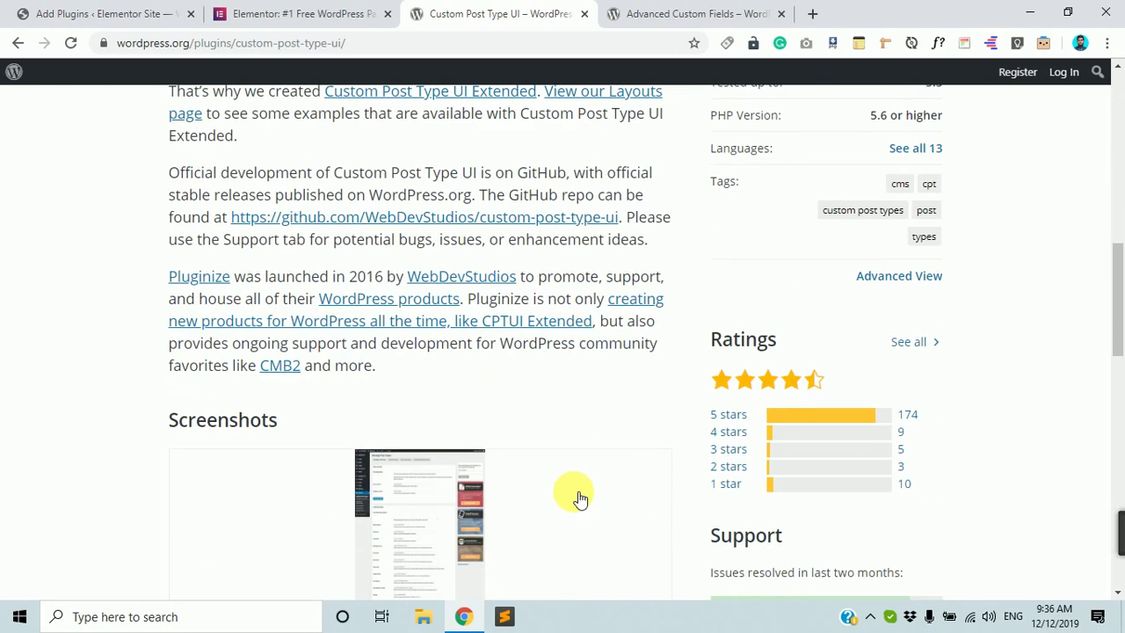
scroll(578, 498, "up", 9)
Open the Elementor Site front end in a separate tab from the WordPress admin and look through its blog posts.
left_click(71, 12)
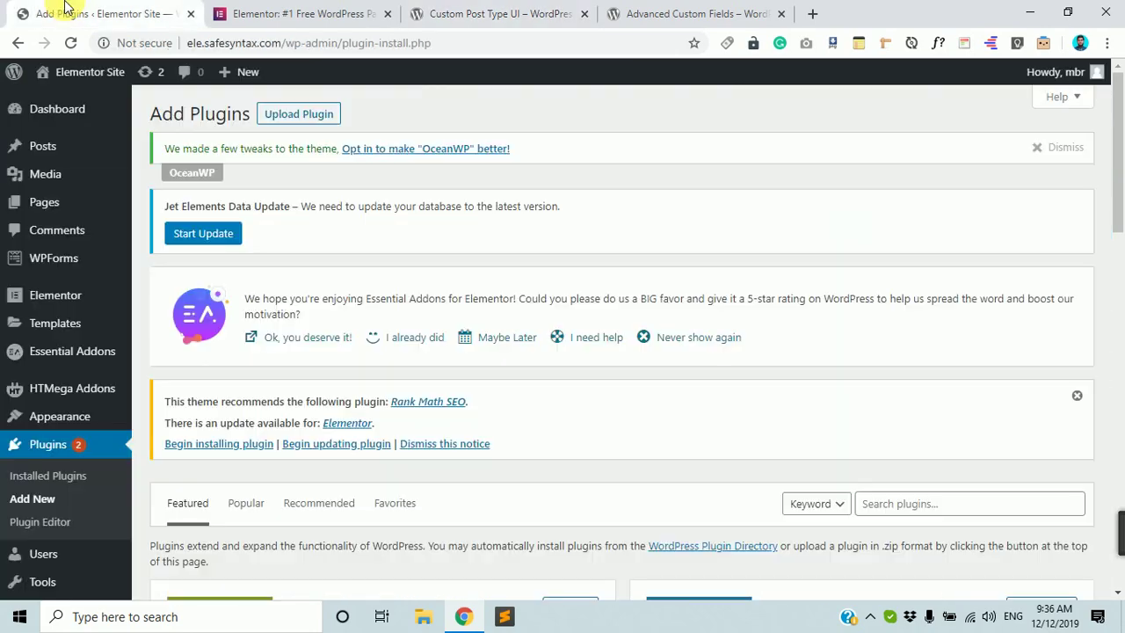
middle_click(57, 103)
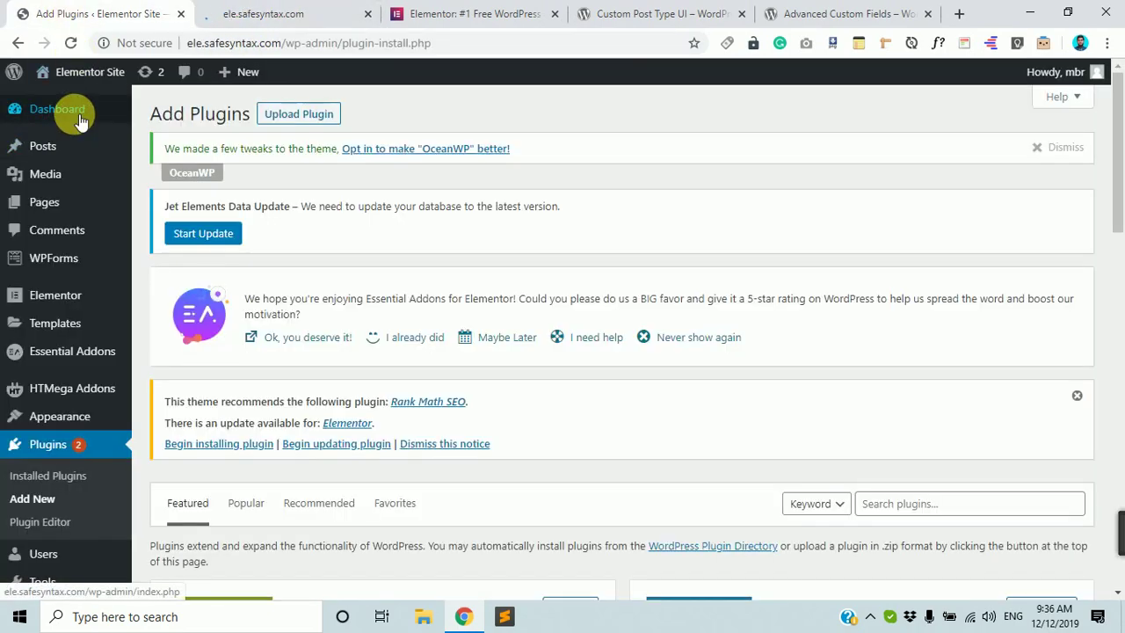
left_click(236, 14)
scroll(272, 435, "down", 20)
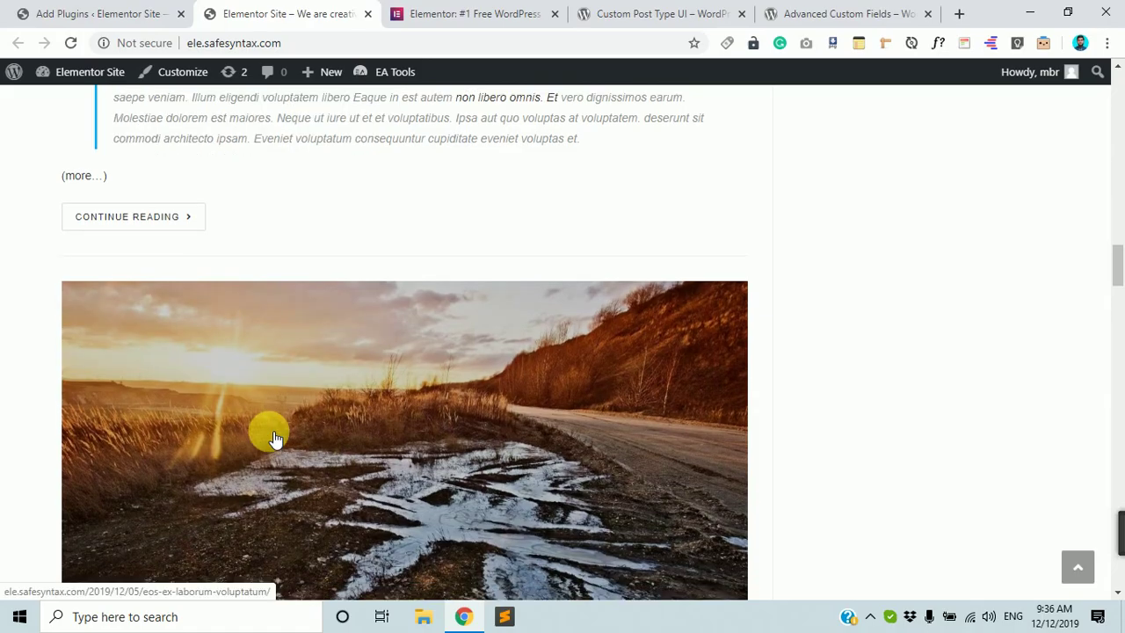
scroll(273, 435, "down", 15)
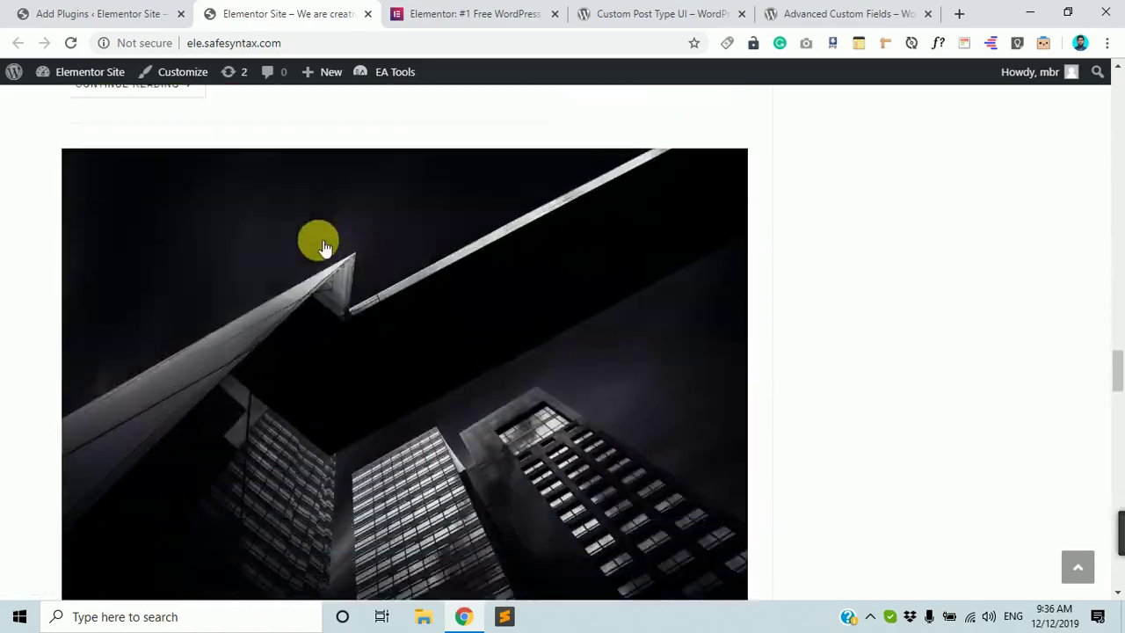
scroll(318, 251, "down", 10)
scroll(322, 263, "up", 15)
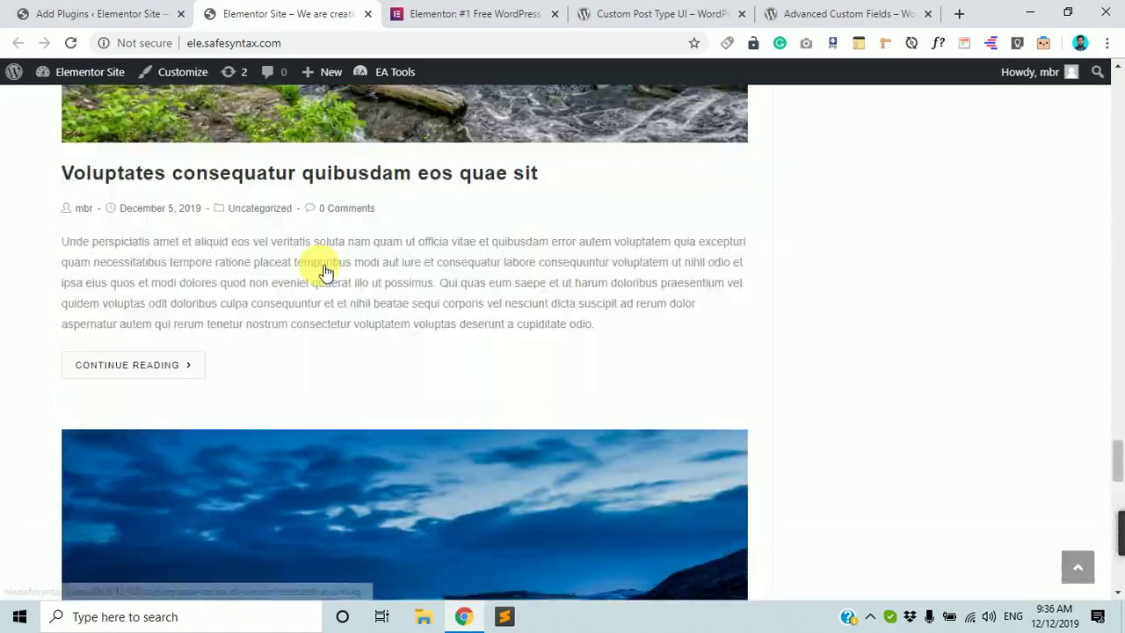
Browse the full list of blog posts on the Elementor Site home page, ending back at its start.
left_click(128, 6)
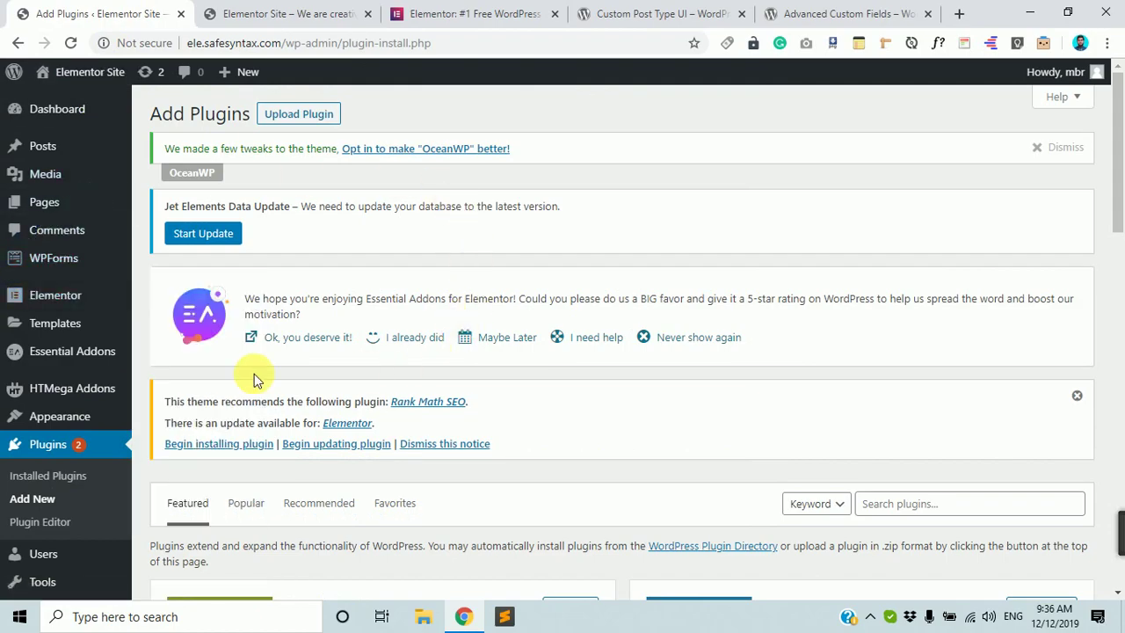
left_click(209, 13)
scroll(414, 326, "down", 15)
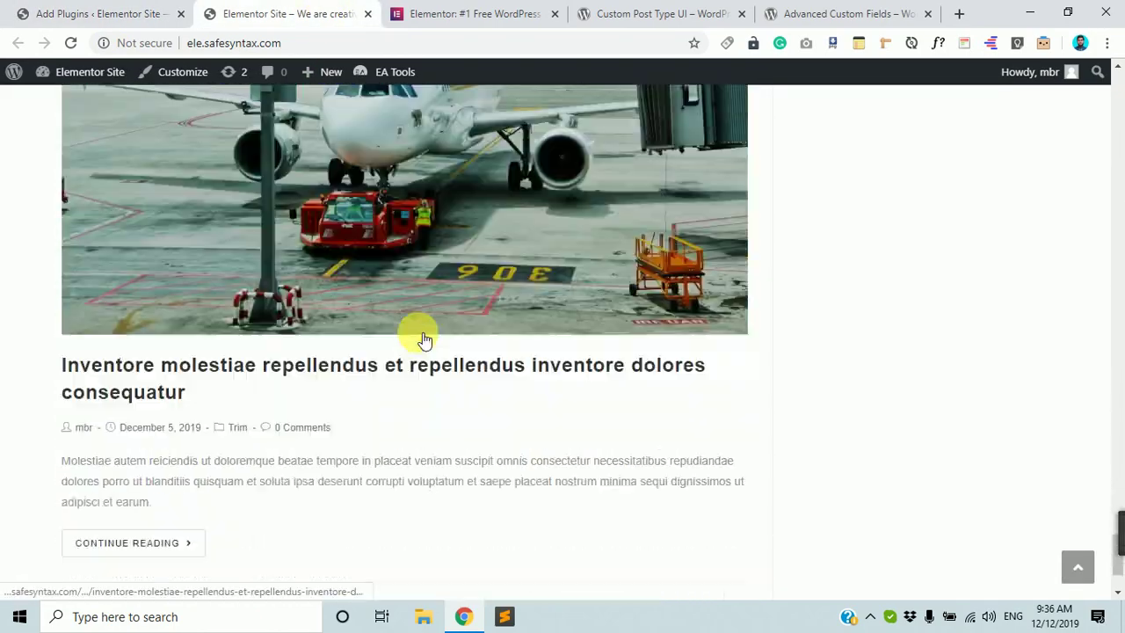
scroll(420, 336, "up", 7)
scroll(414, 326, "up", 5)
left_click(140, 13)
left_click(264, 13)
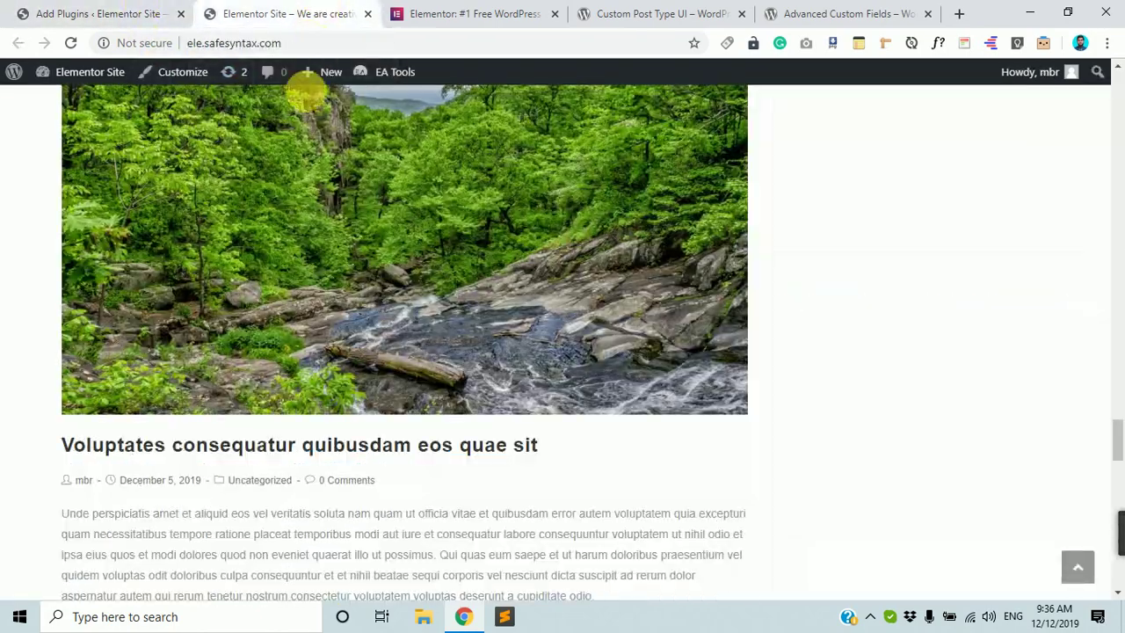
scroll(352, 263, "down", 5)
scroll(393, 337, "down", 10)
scroll(574, 164, "up", 5)
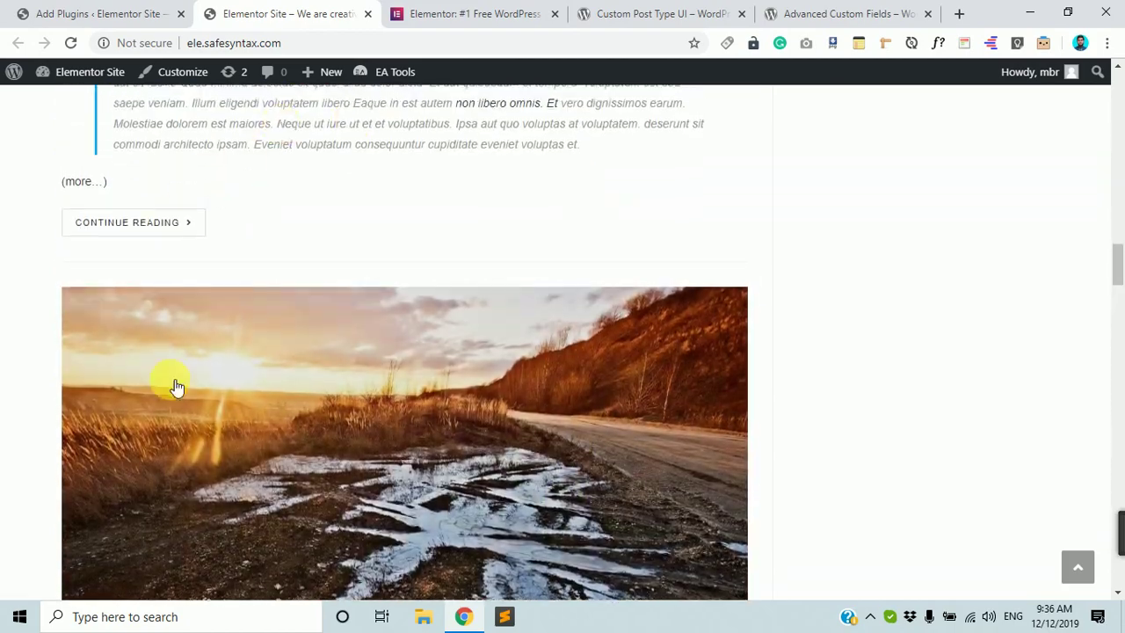
scroll(470, 395, "up", 15)
Check the Posts options in the WordPress admin and view the newest entries on the site's home page.
left_click(88, 14)
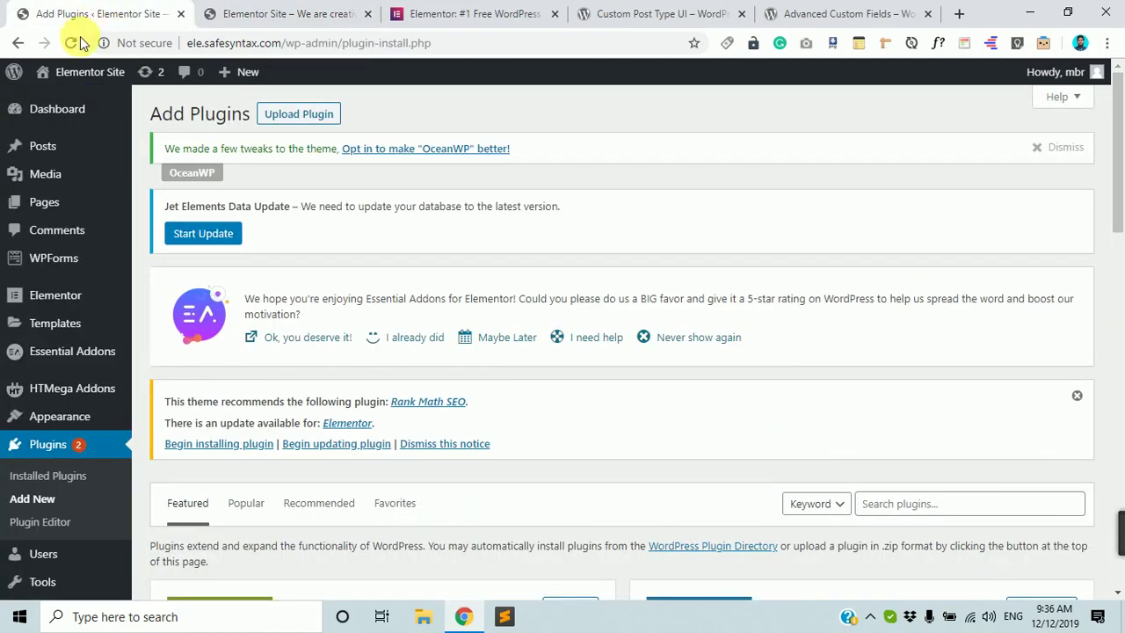
mouse_move(63, 174)
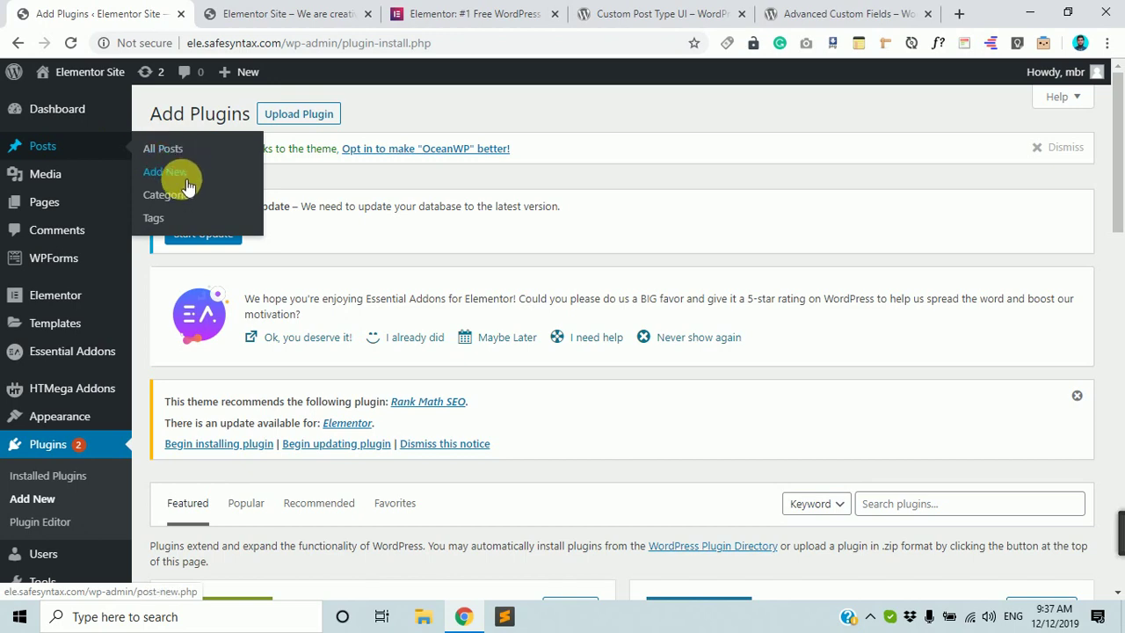
left_click(277, 15)
scroll(642, 374, "down", 3)
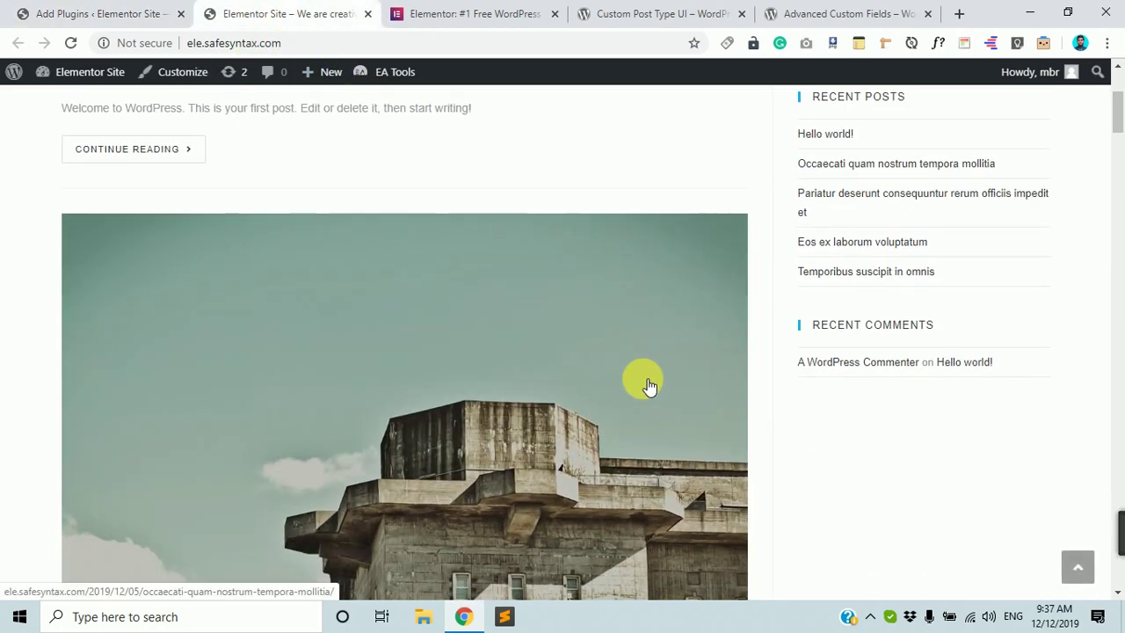
scroll(646, 382, "up", 3)
scroll(635, 423, "down", 3)
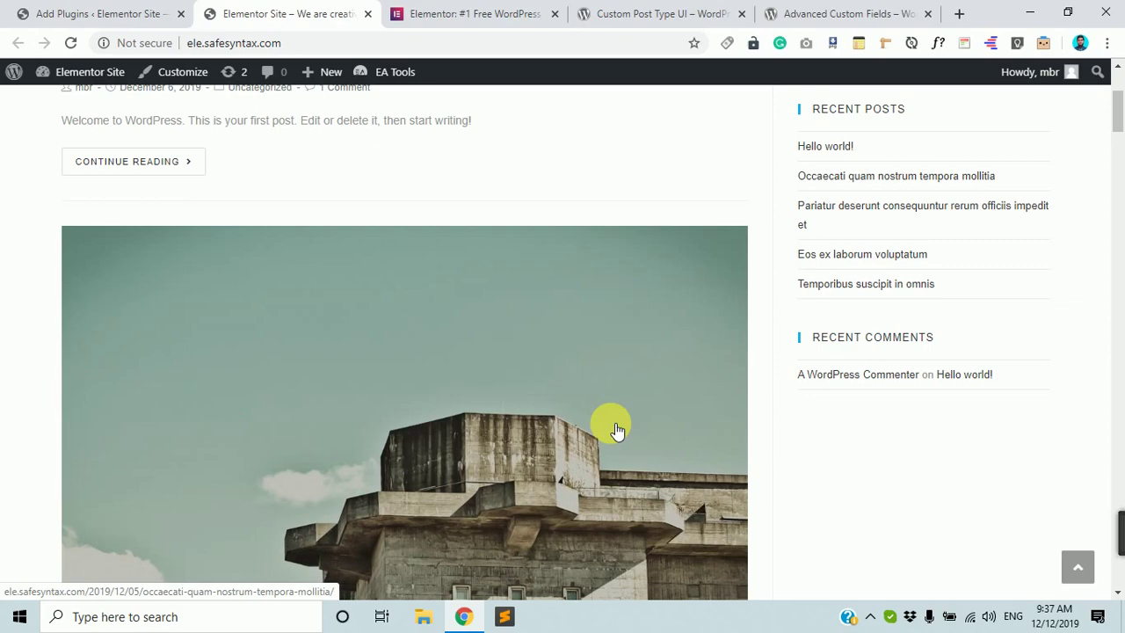
Open the blog post "Pariatur deserunt consequuntur rerum officiis impedit et" and view it through to the comment form.
scroll(617, 429, "down", 12)
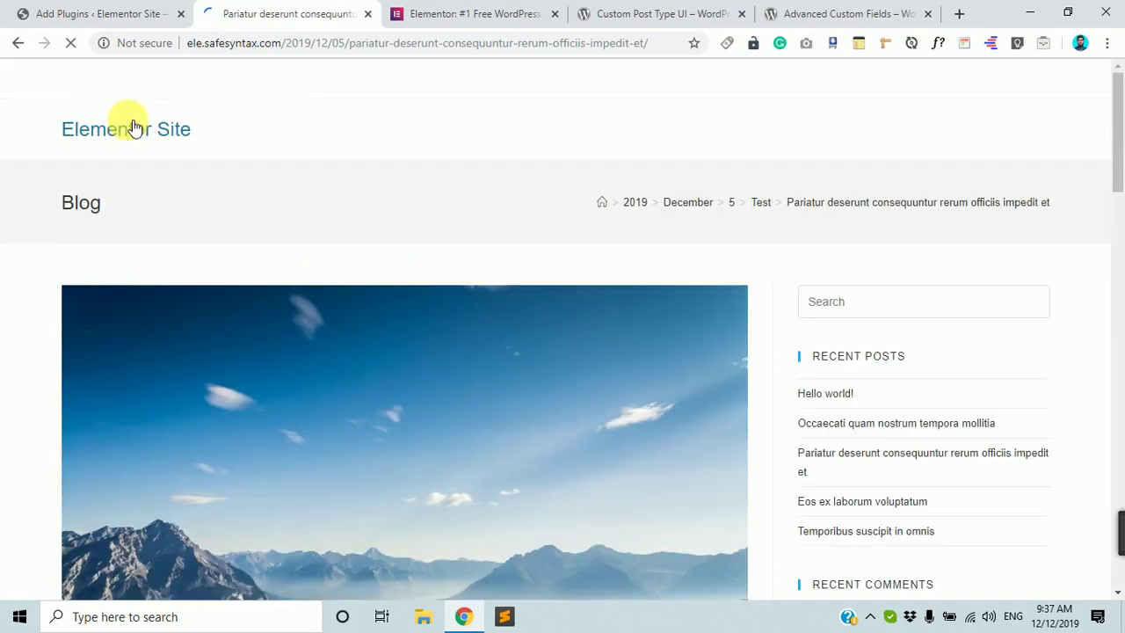
scroll(278, 274, "down", 15)
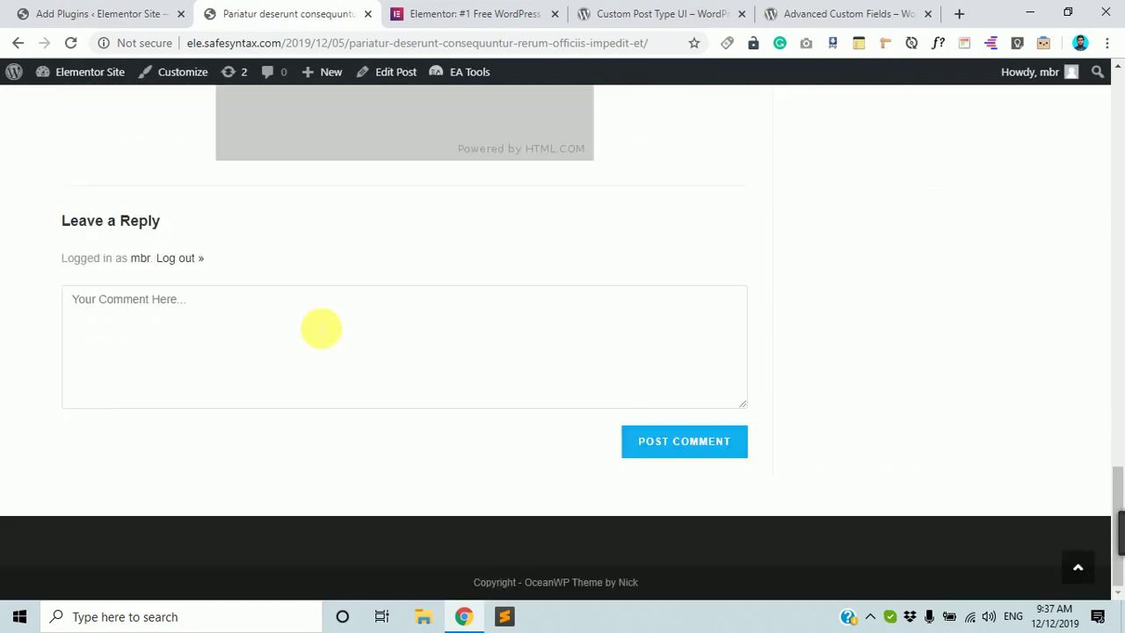
scroll(321, 328, "up", 15)
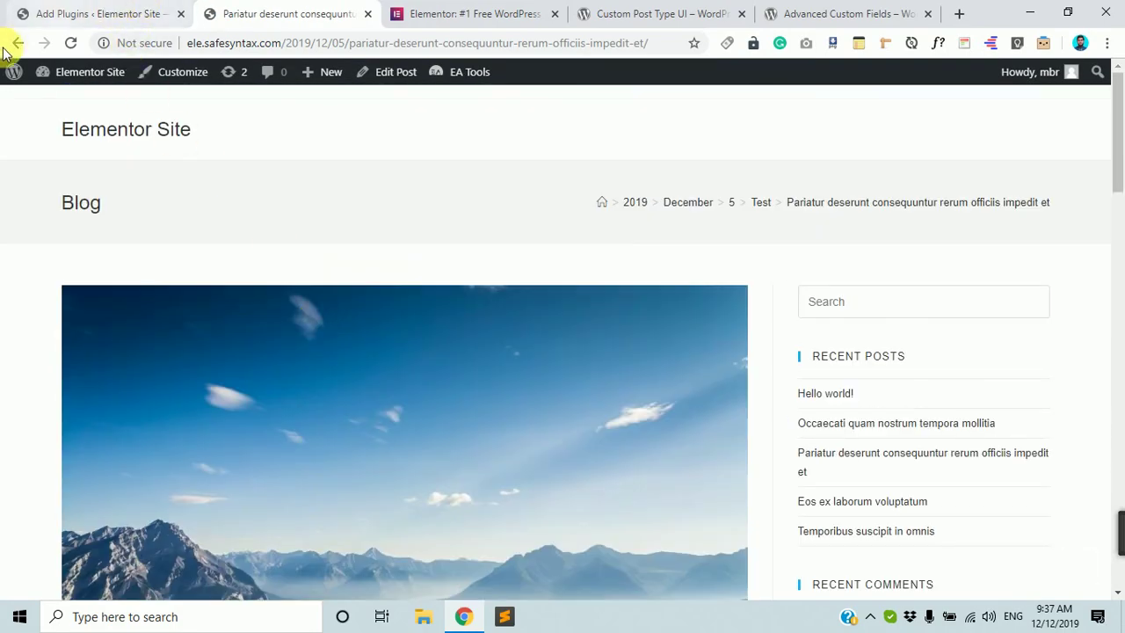
Return to the blog home page and open the post "Occaecati quam nostrum tempora mollitia" to view its content.
left_click(17, 43)
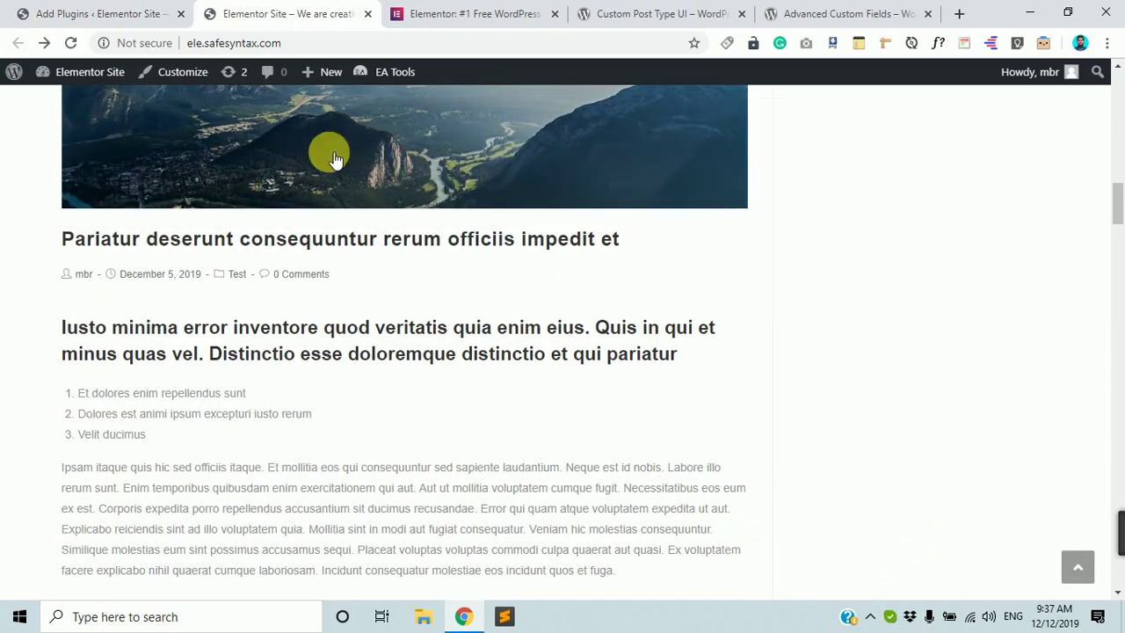
scroll(407, 334, "up", 10)
scroll(445, 428, "down", 5)
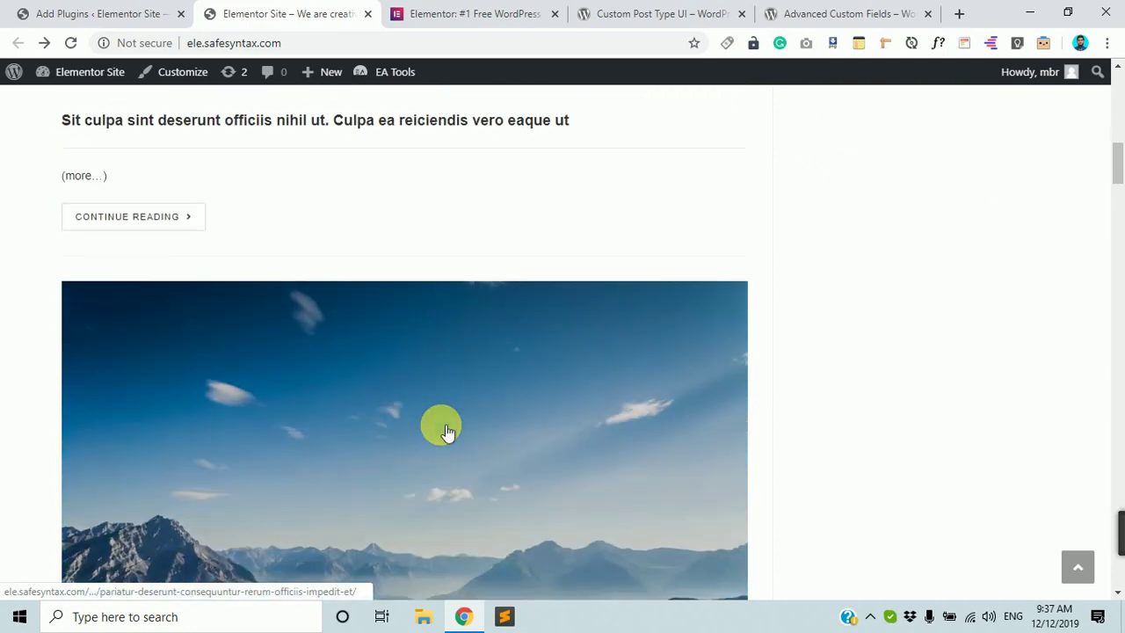
scroll(442, 427, "up", 4)
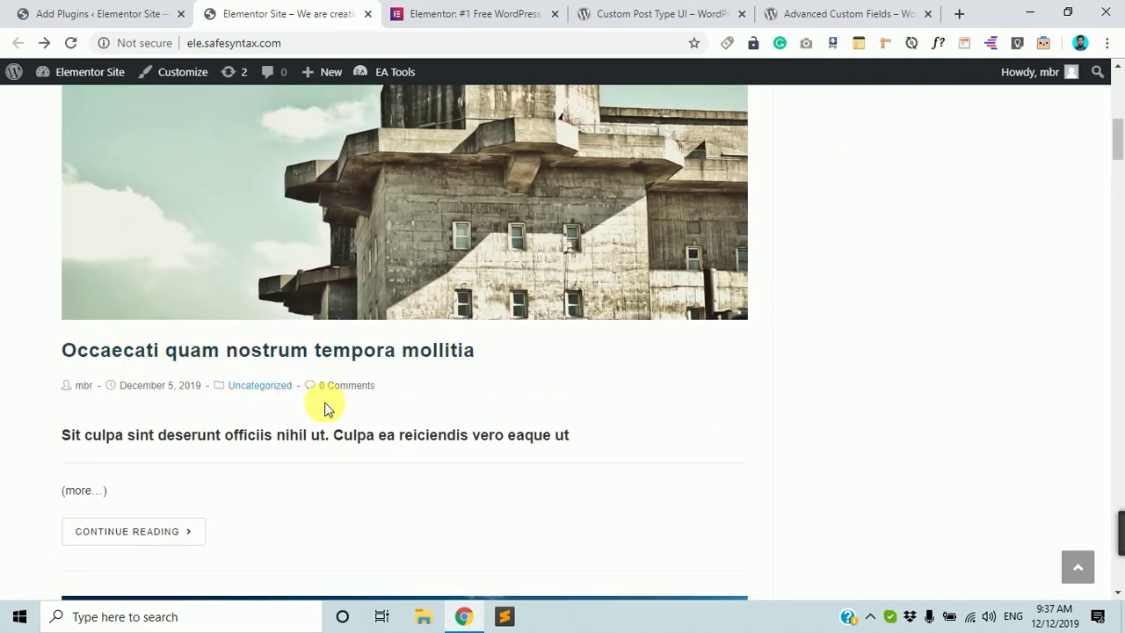
left_click(222, 356)
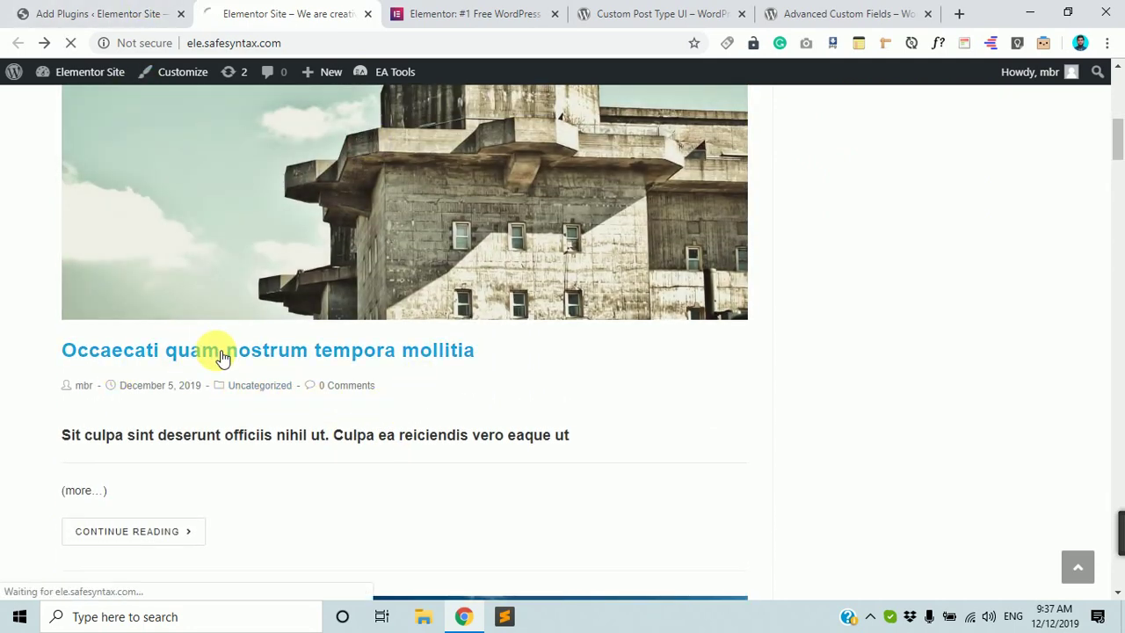
scroll(284, 347, "down", 4)
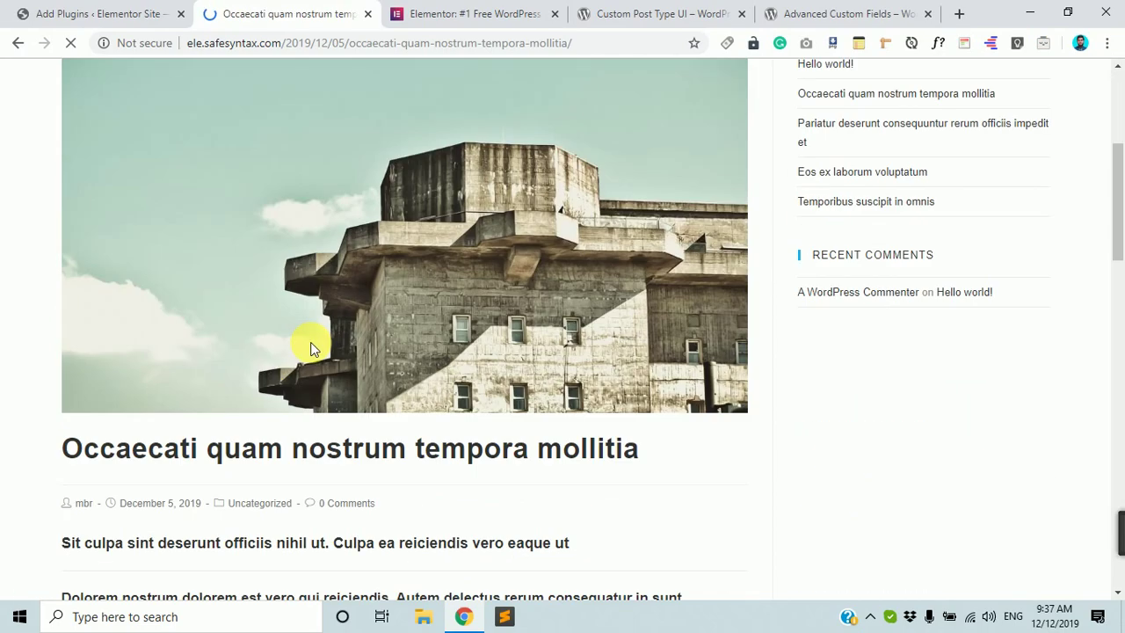
Examine the title and the opening heading of the post "Occaecati quam nostrum tempora mollitia".
scroll(70, 357, "down", 2)
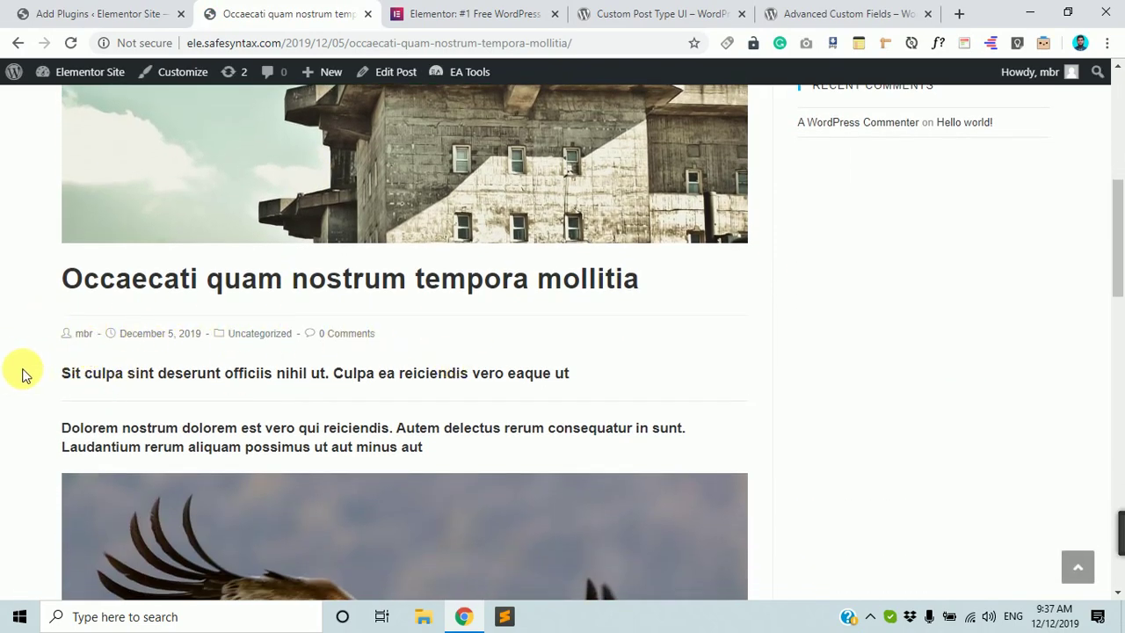
left_click_drag(74, 373, 598, 345)
left_click(125, 304)
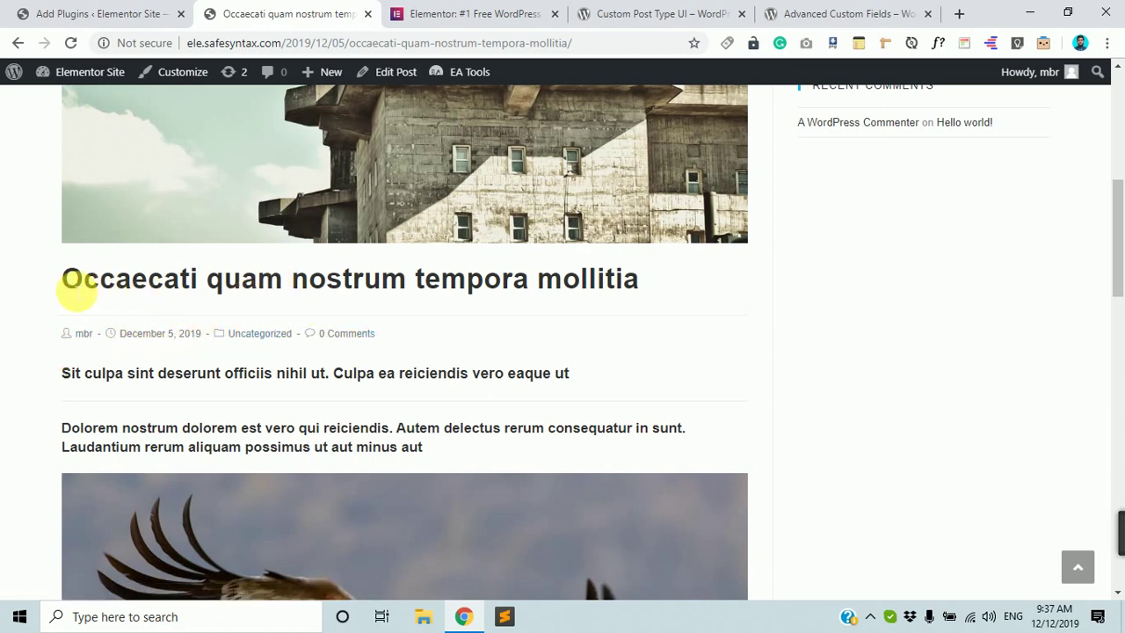
left_click_drag(63, 279, 309, 283)
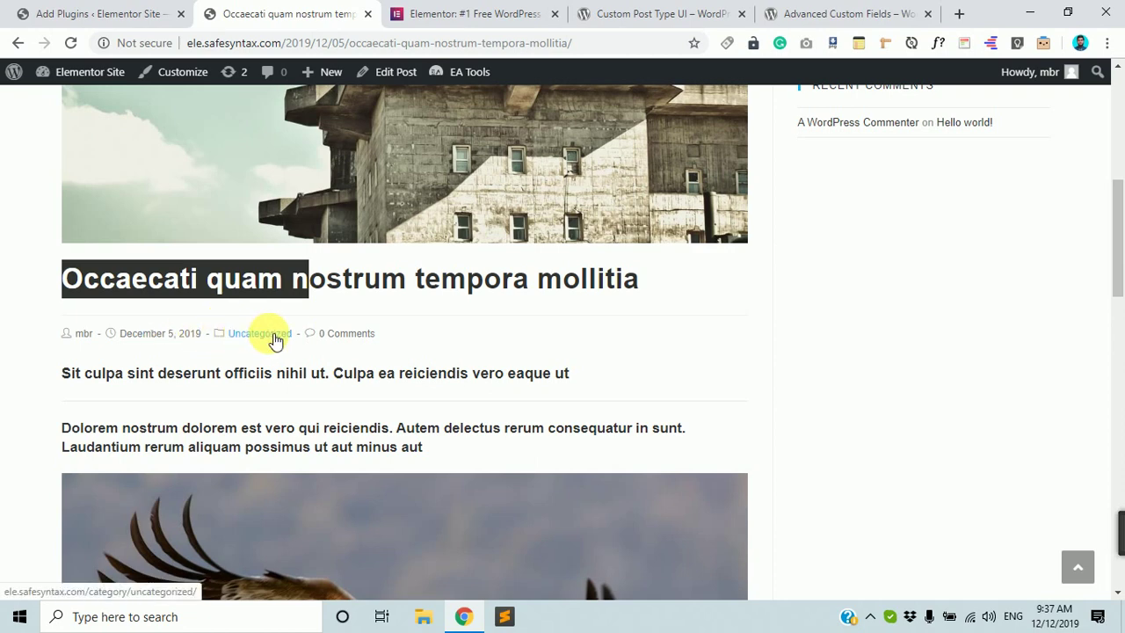
Return to the WordPress admin and check the options for Posts and Pages.
left_click(97, 12)
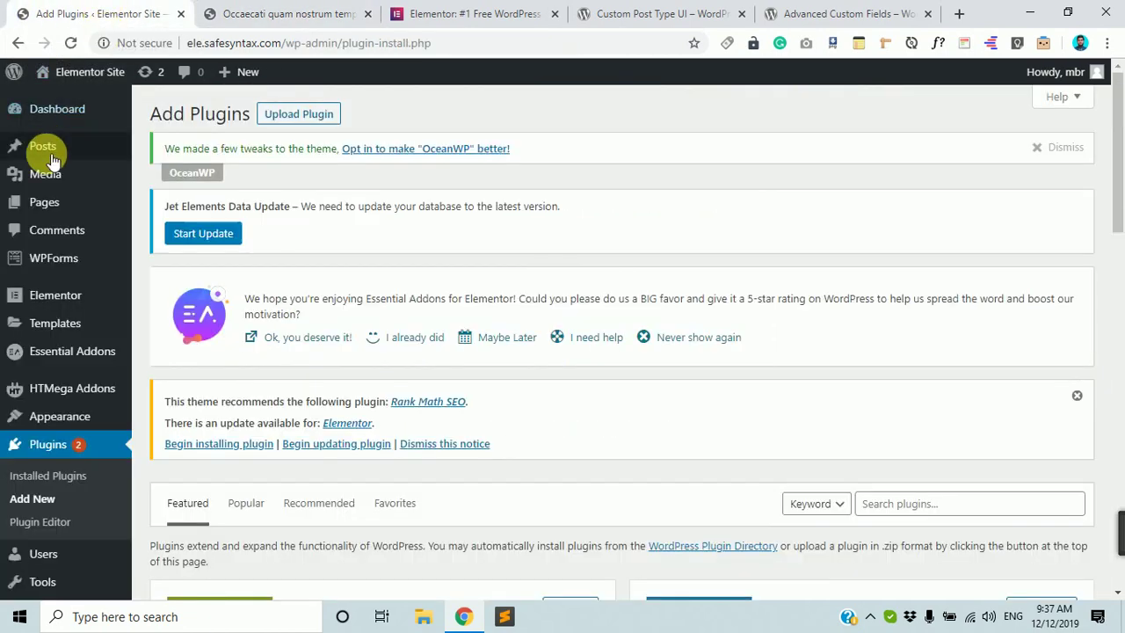
mouse_move(82, 149)
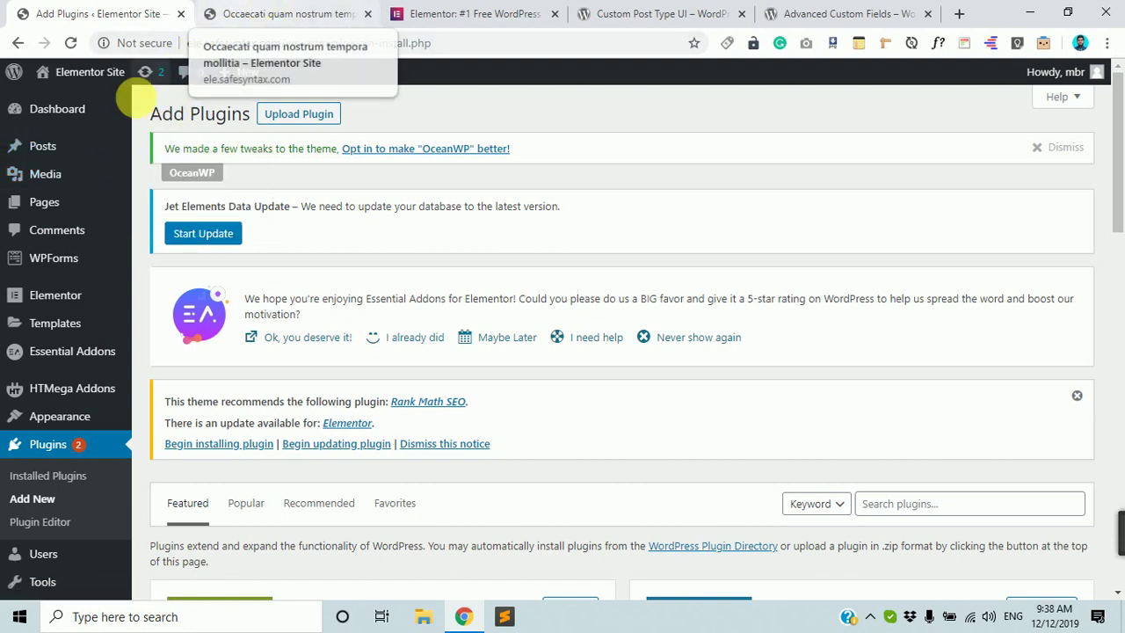
mouse_move(103, 214)
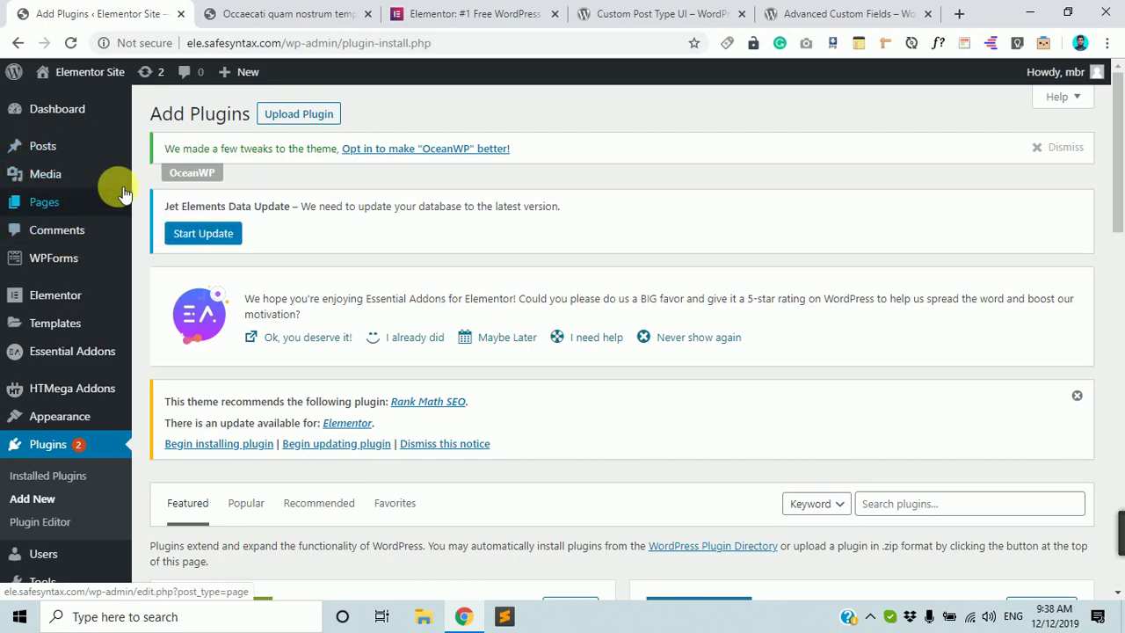
View the post "Occaecati quam nostrum tempora mollitia" through to its related posts, ending back at its start.
left_click(281, 14)
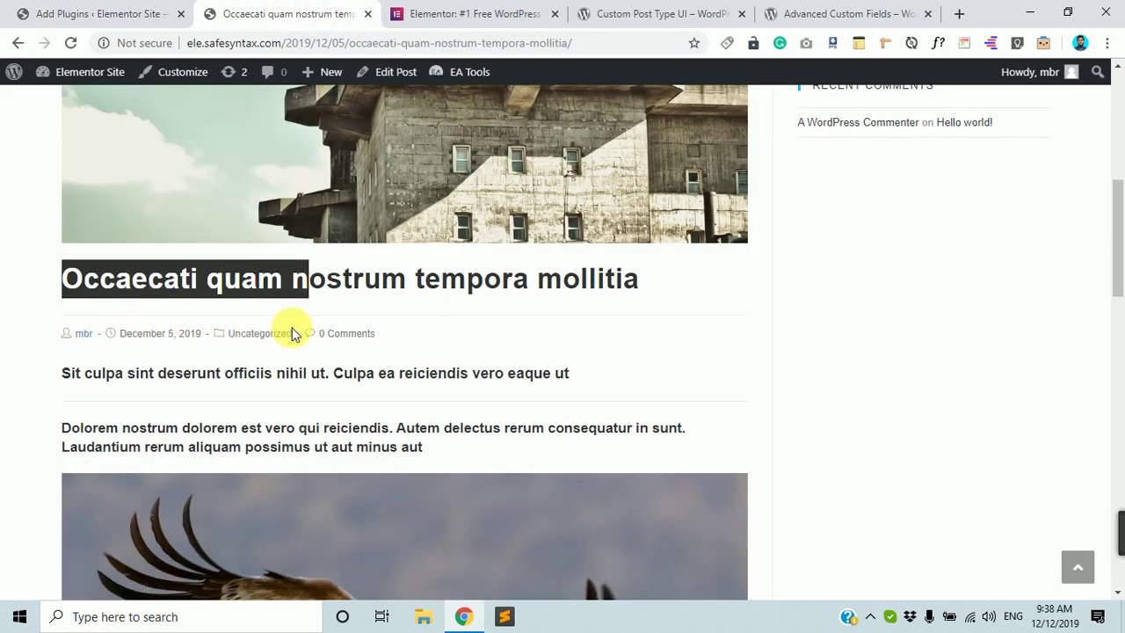
scroll(527, 391, "up", 5)
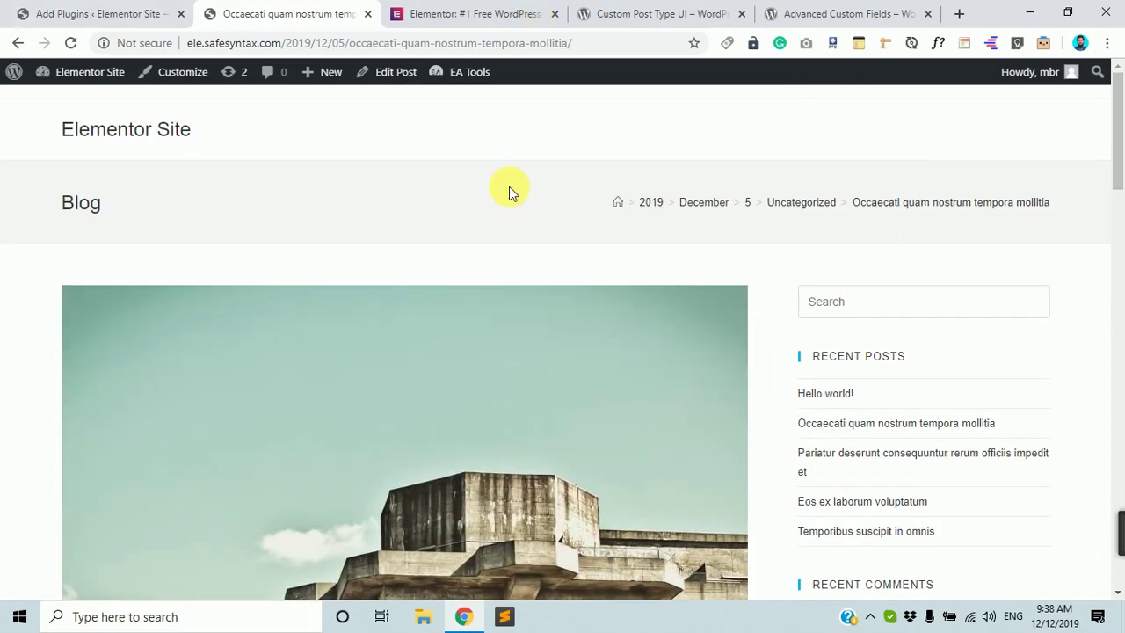
scroll(359, 565, "down", 5)
scroll(121, 492, "down", 10)
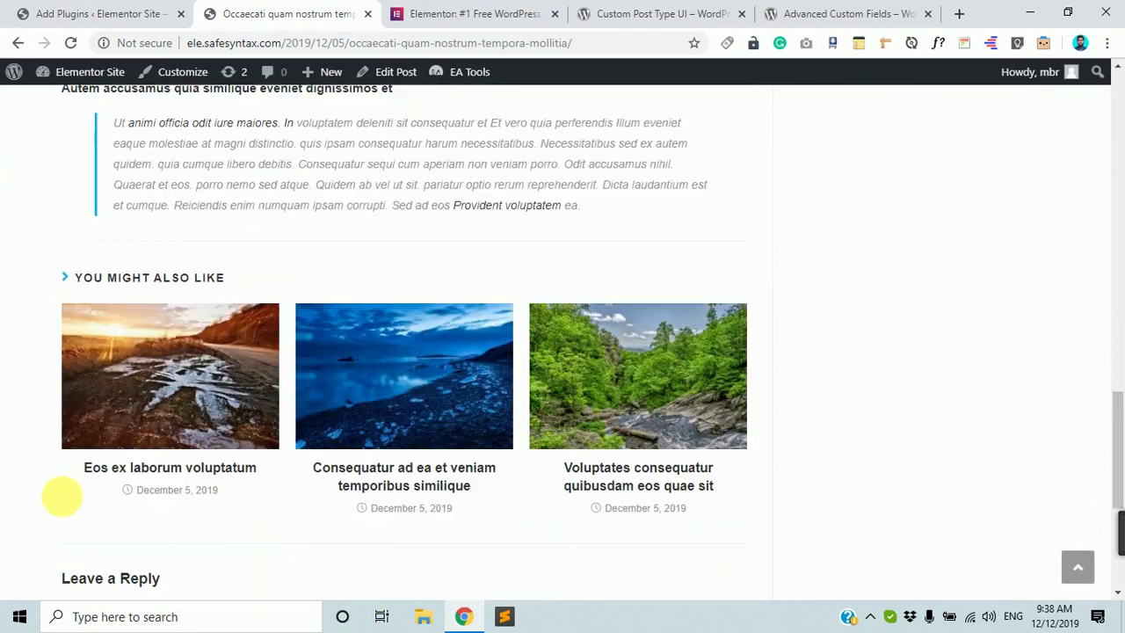
scroll(60, 497, "up", 10)
left_click(83, 13)
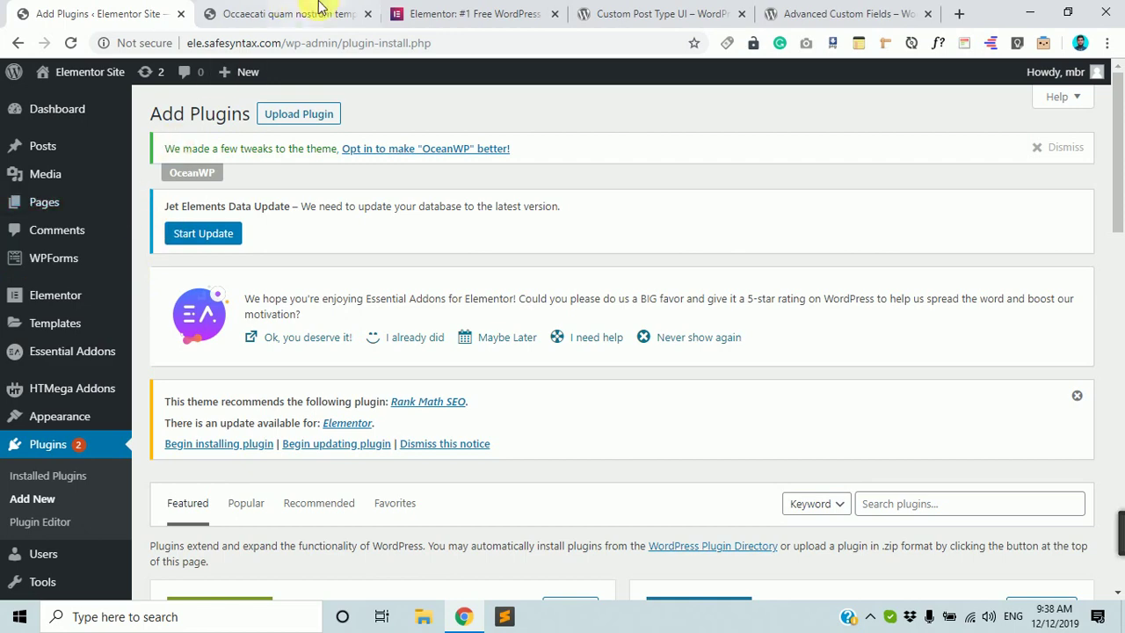
left_click(318, 12)
left_click(40, 13)
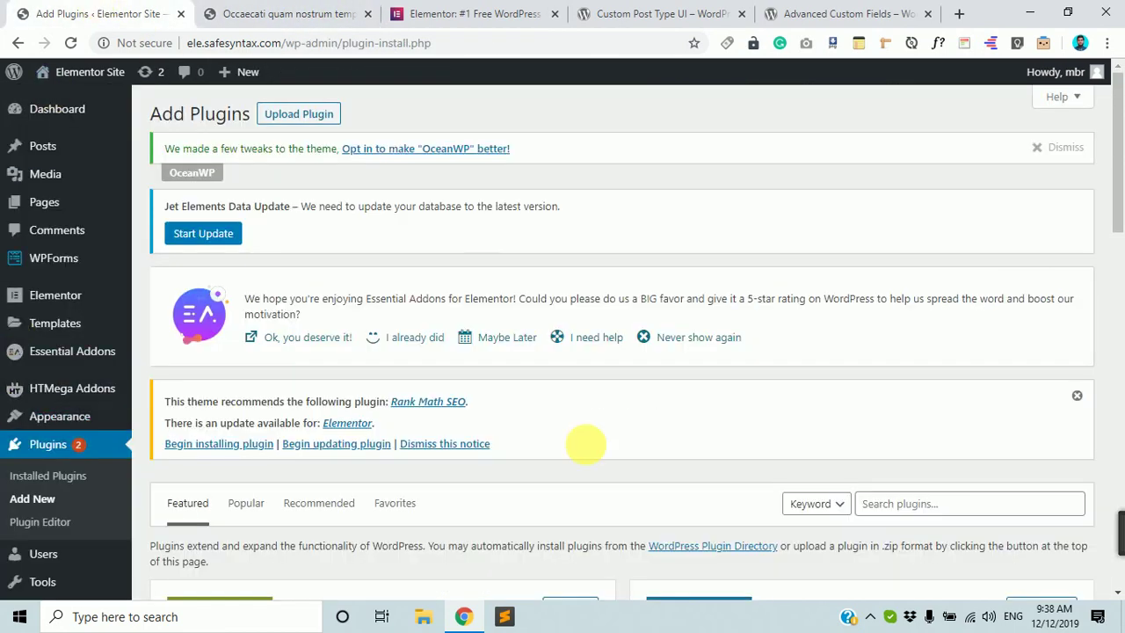
scroll(275, 594, "down", 2)
left_click(314, 10)
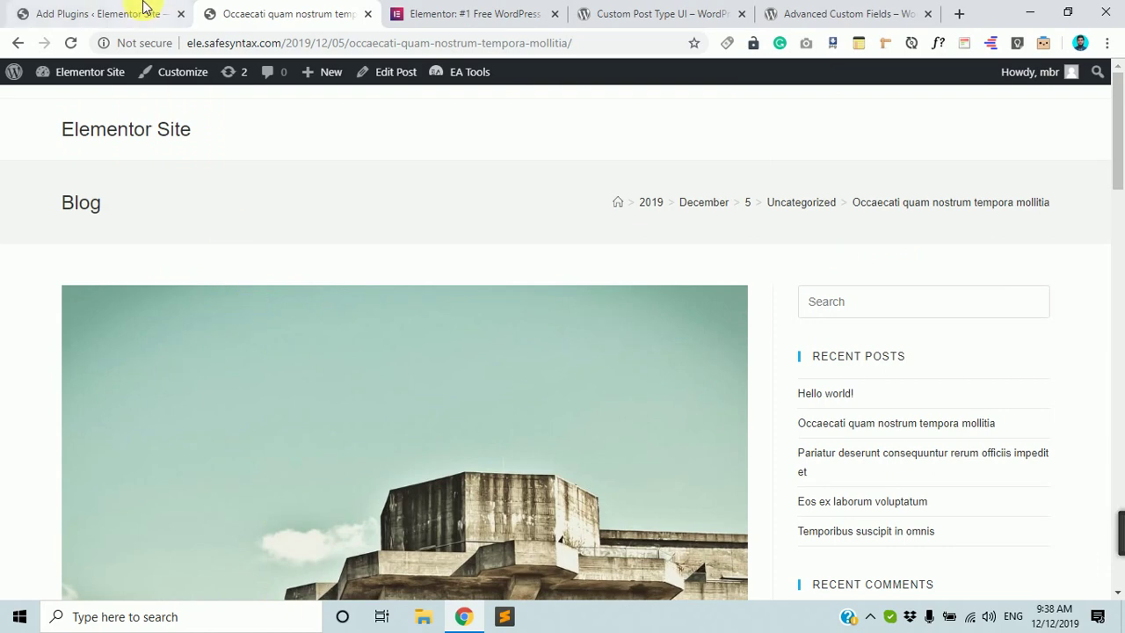
Show the list of all posts in the WordPress admin and open the post "Hello world!" for editing.
left_click(138, 13)
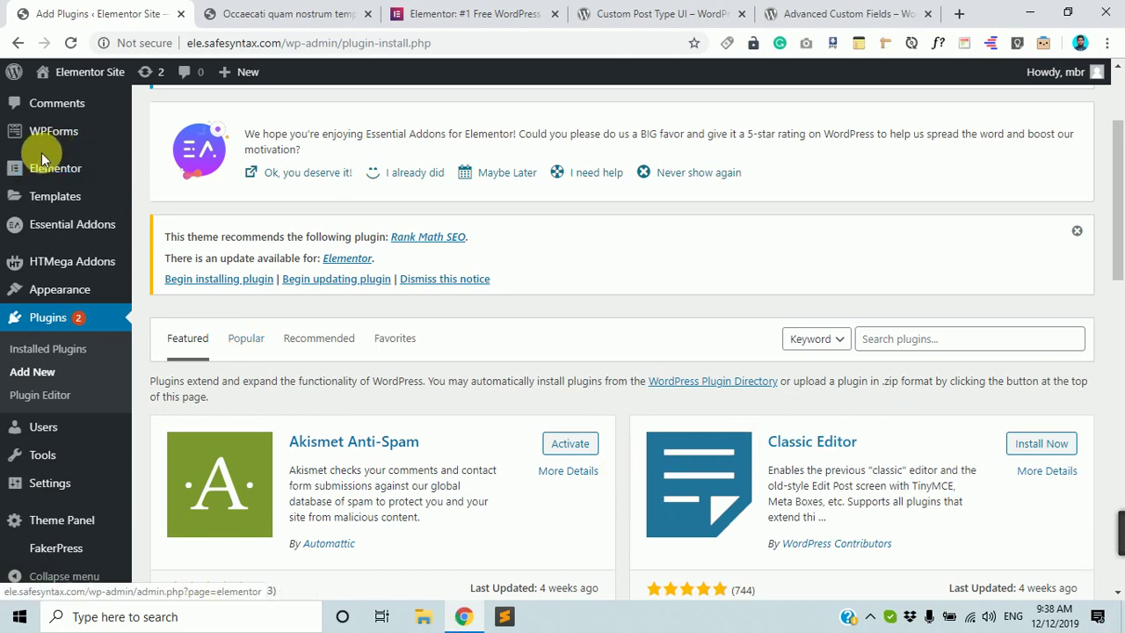
scroll(12, 281, "up", 2)
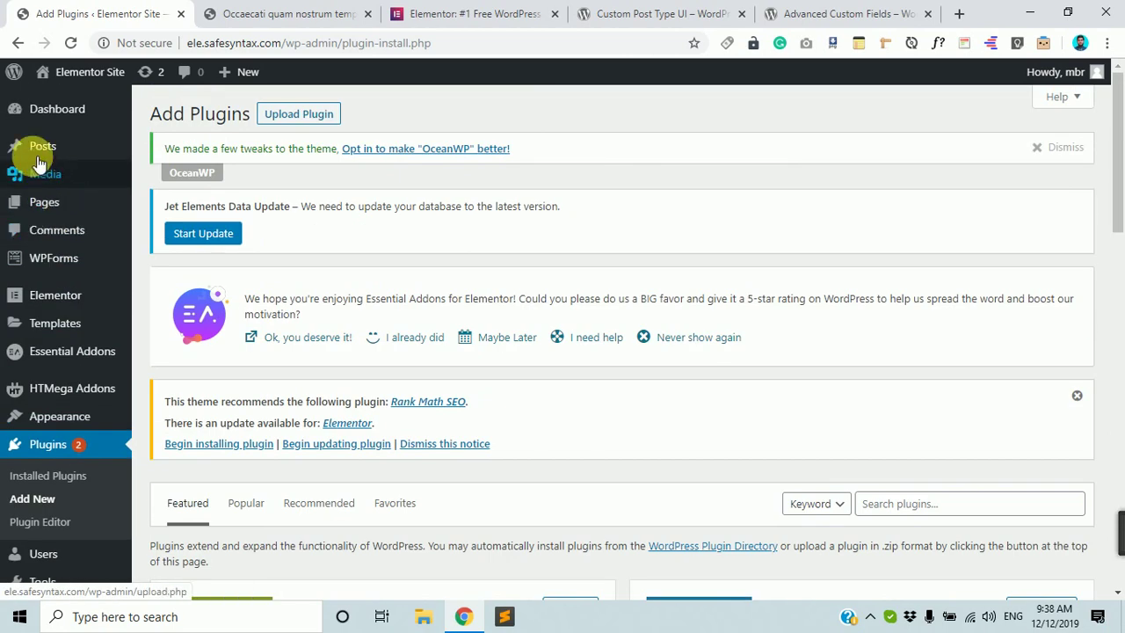
mouse_move(40, 142)
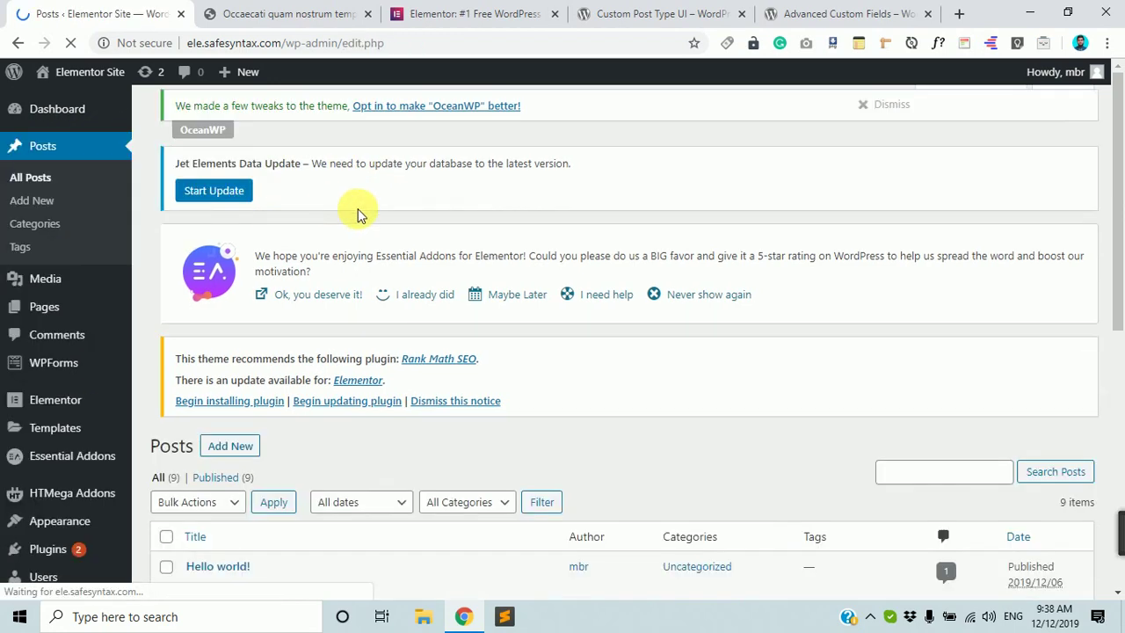
scroll(895, 352, "down", 3)
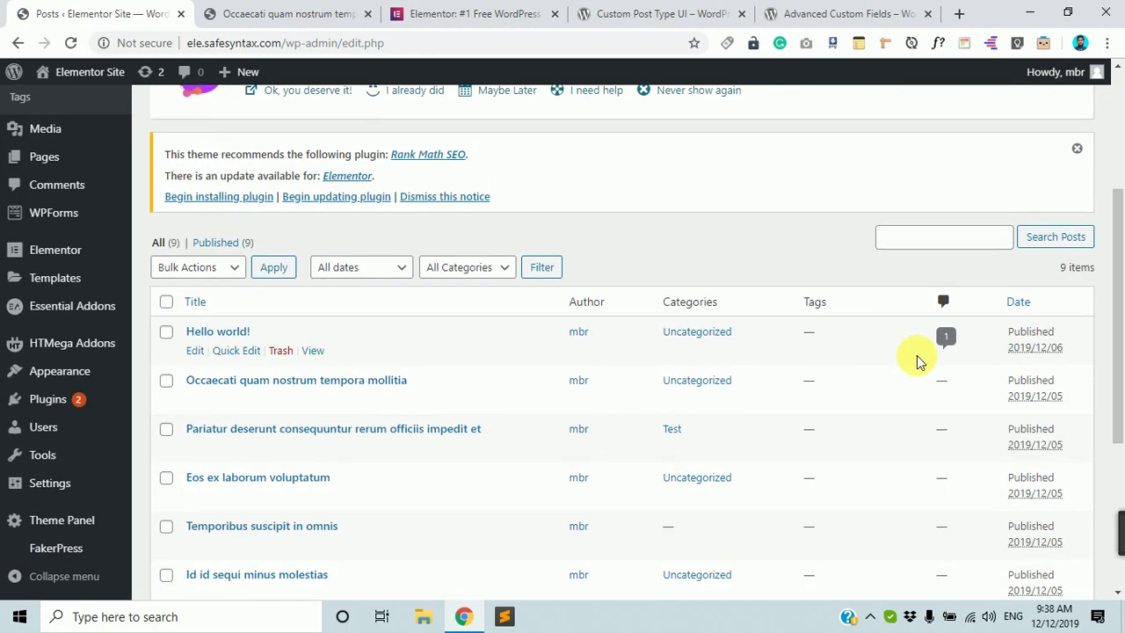
left_click(221, 331)
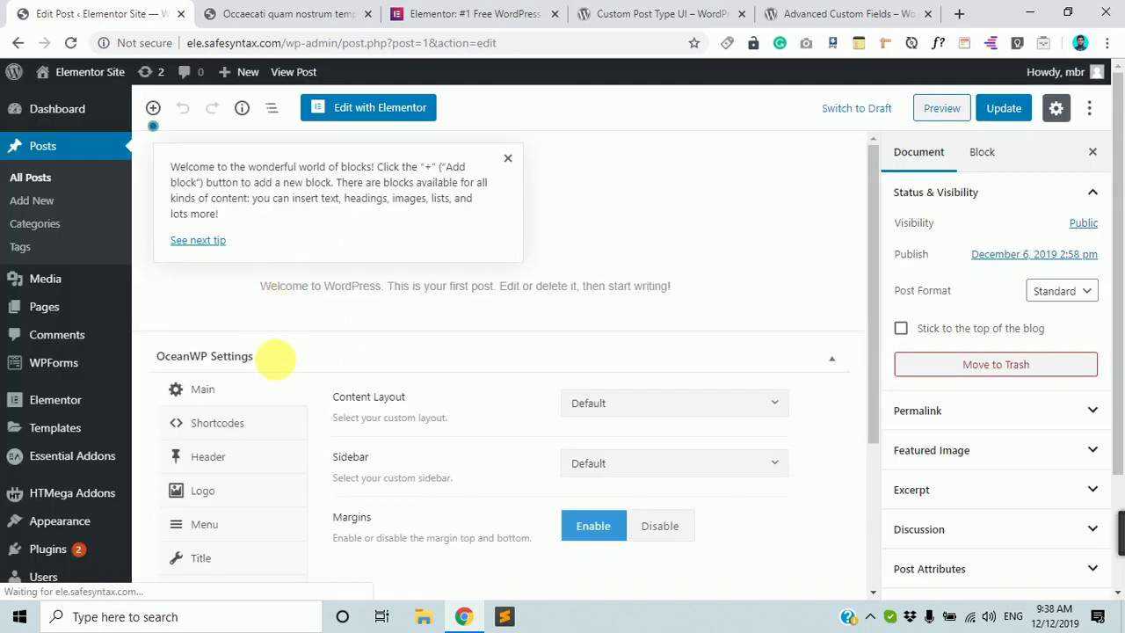
Dismiss the block editor's welcome tip and select the post's paragraph and title in turn to inspect them.
left_click(508, 160)
left_click(378, 215)
left_click(324, 286)
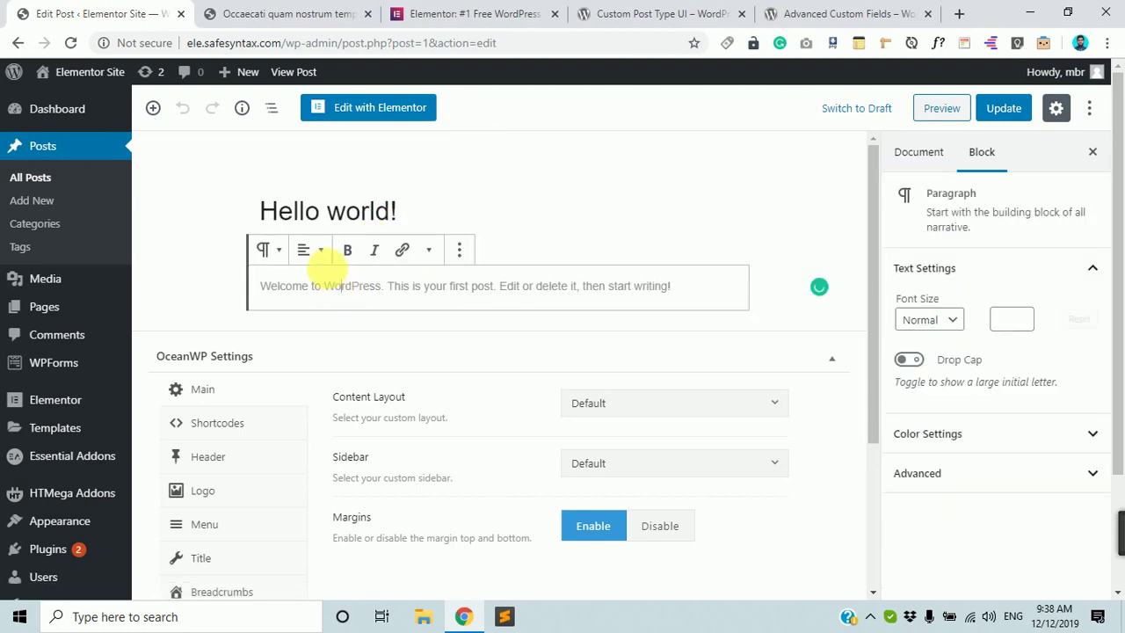
left_click(303, 211)
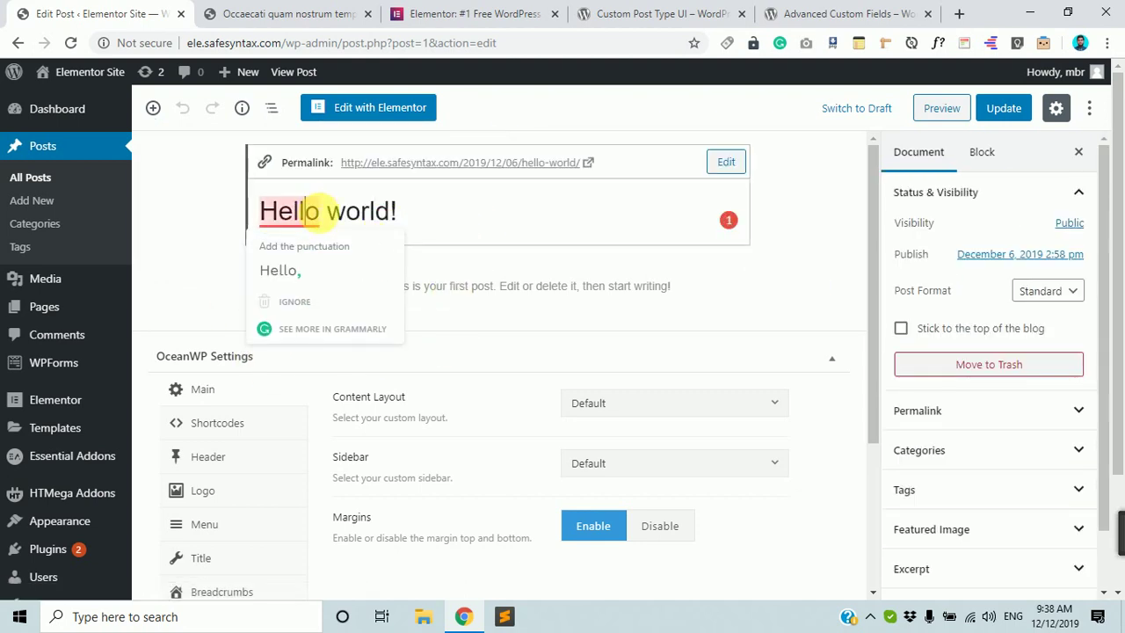
Expand the Featured Image section in the document settings of the post "Hello world!".
scroll(1042, 448, "down", 2)
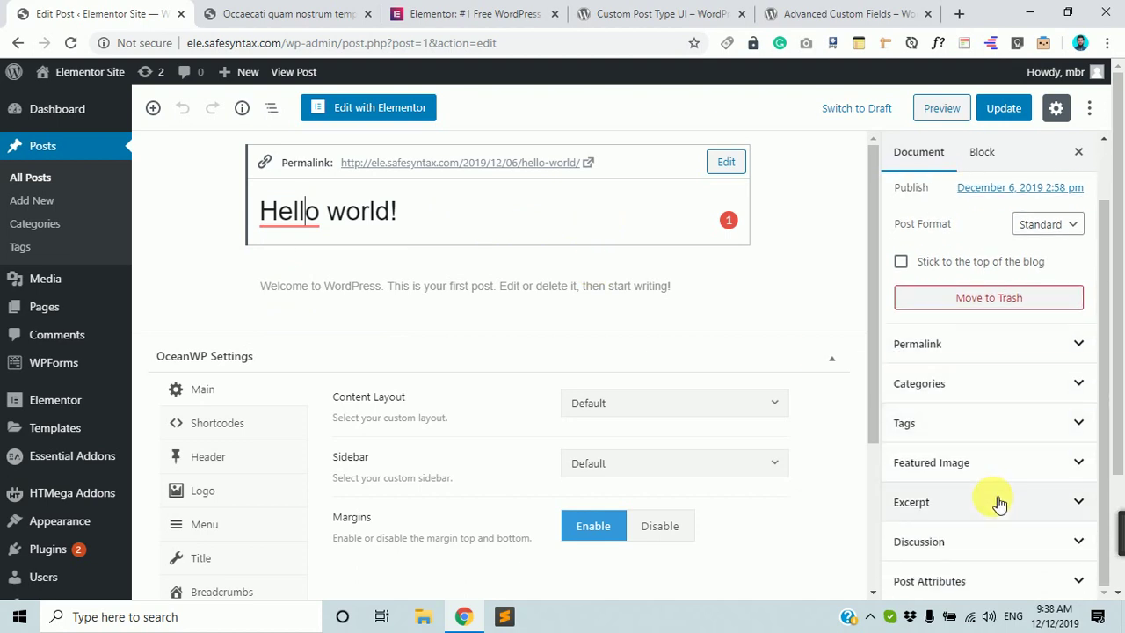
left_click(999, 460)
scroll(1016, 488, "down", 1)
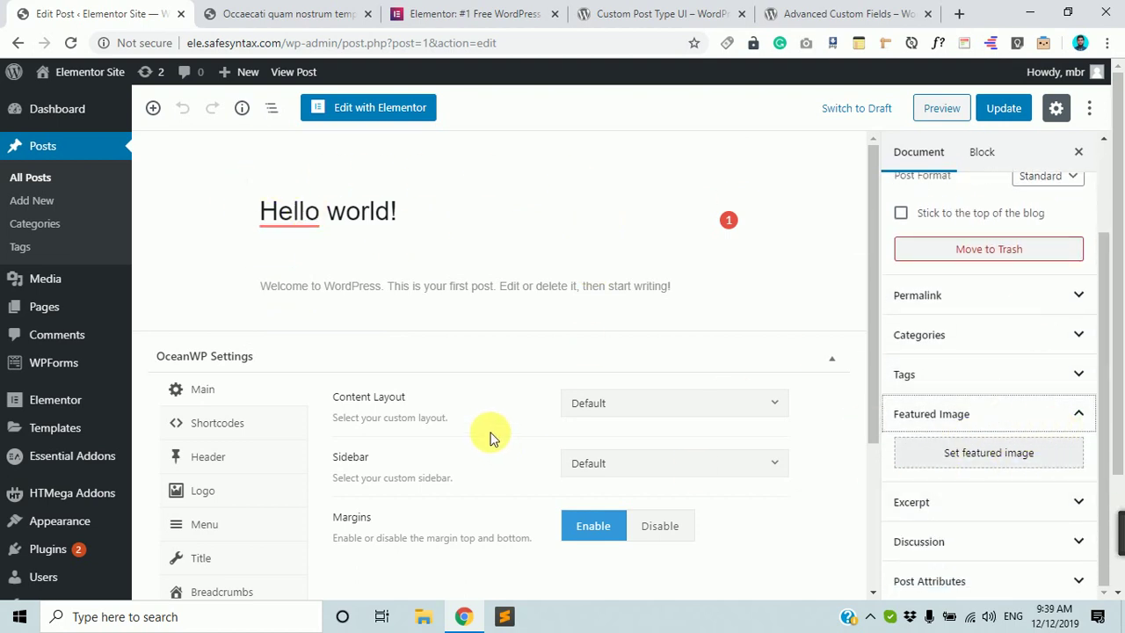
Review the description of the Custom Post Type UI plugin on its WordPress.org page.
left_click(620, 11)
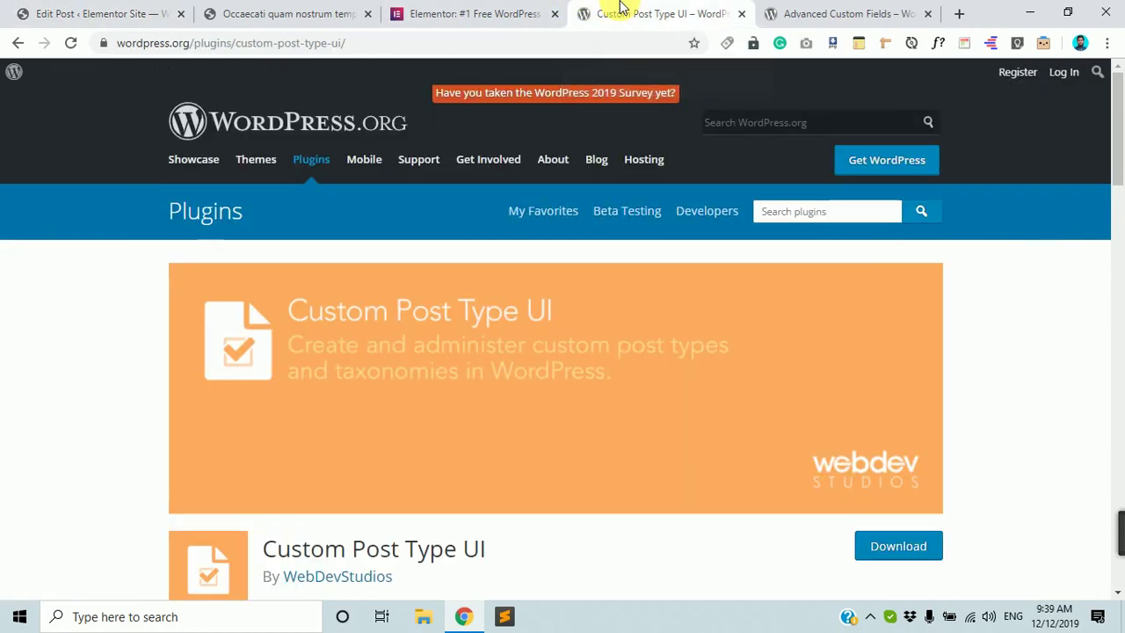
scroll(306, 285, "down", 2)
scroll(306, 285, "down", 3)
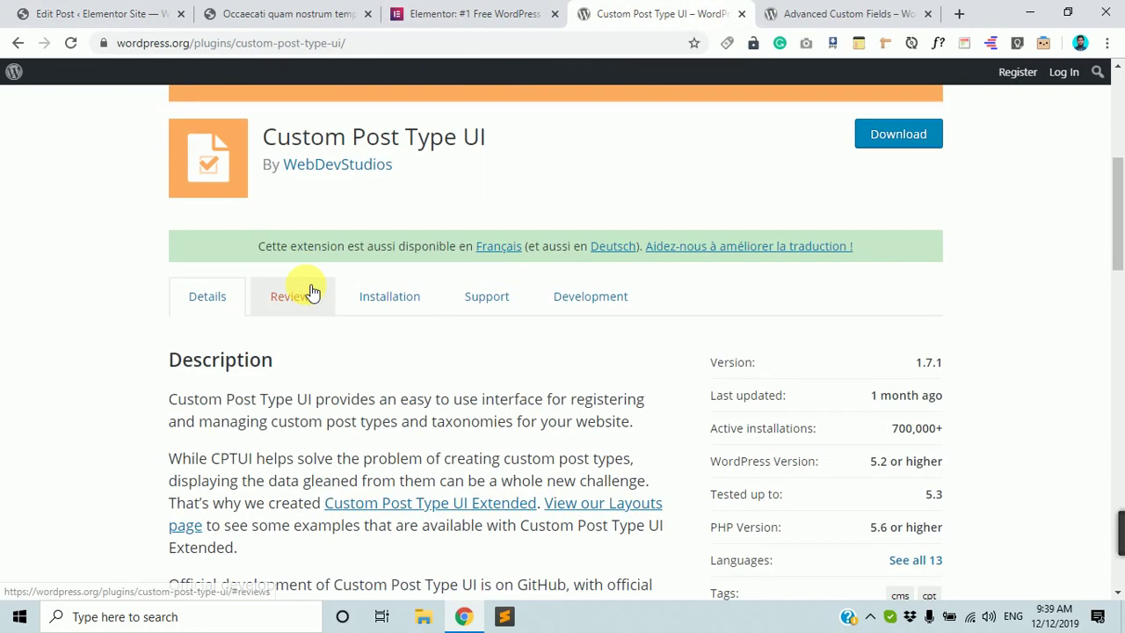
scroll(309, 293, "up", 3)
scroll(330, 293, "down", 4)
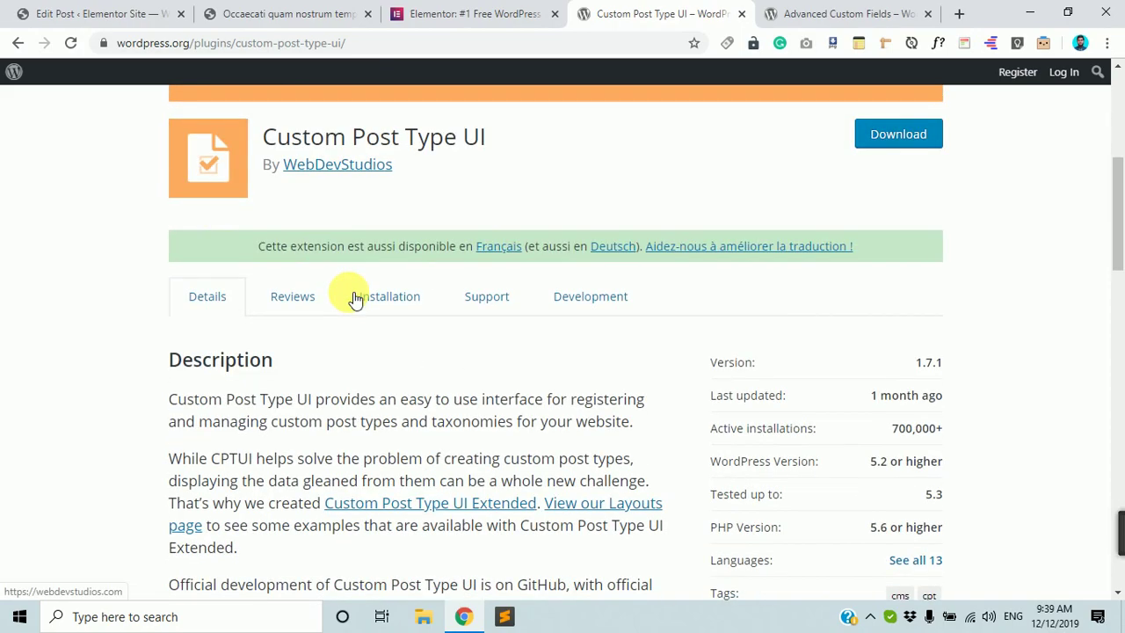
scroll(347, 296, "down", 2)
scroll(351, 297, "up", 3)
Return to the "Hello world!" post editor and look over the post content and OceanWP Settings.
left_click(246, 14)
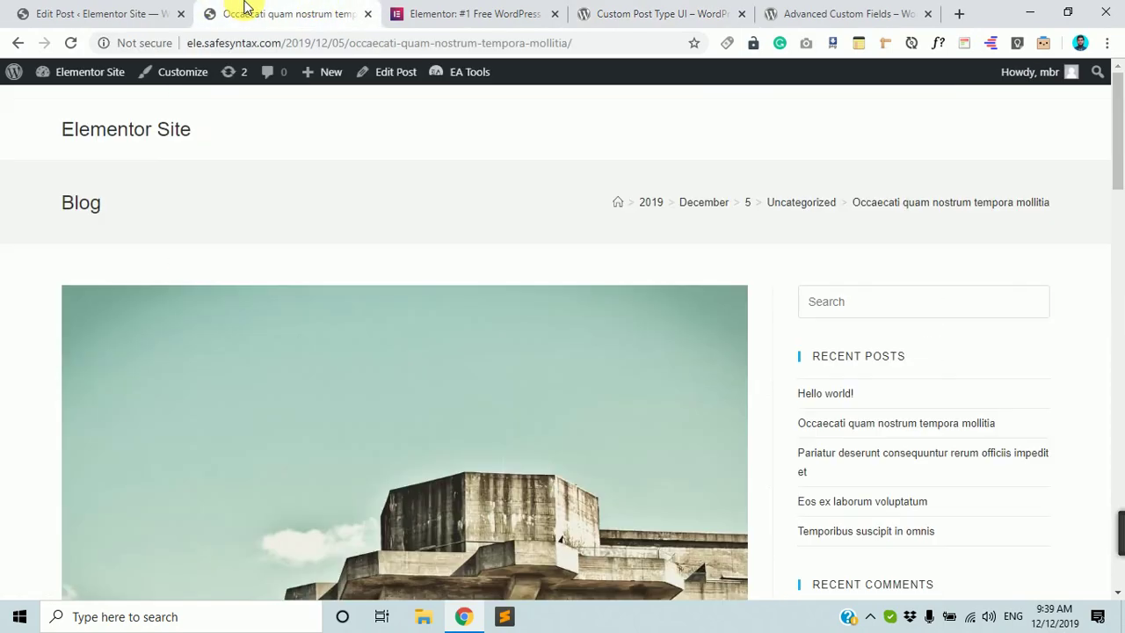
left_click(110, 11)
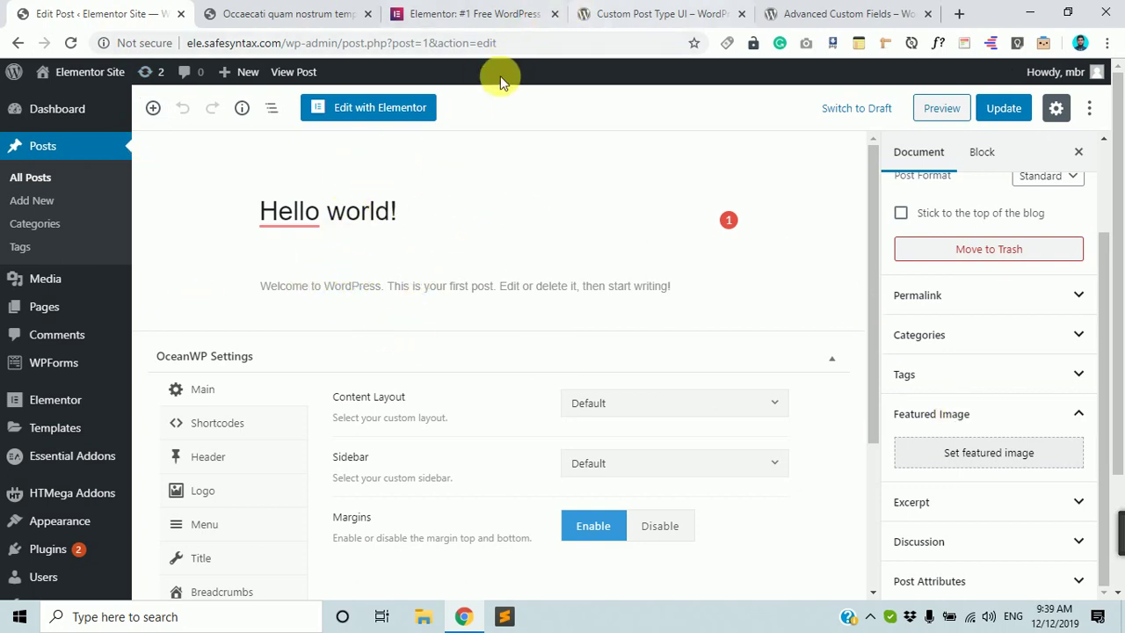
scroll(364, 351, "down", 3)
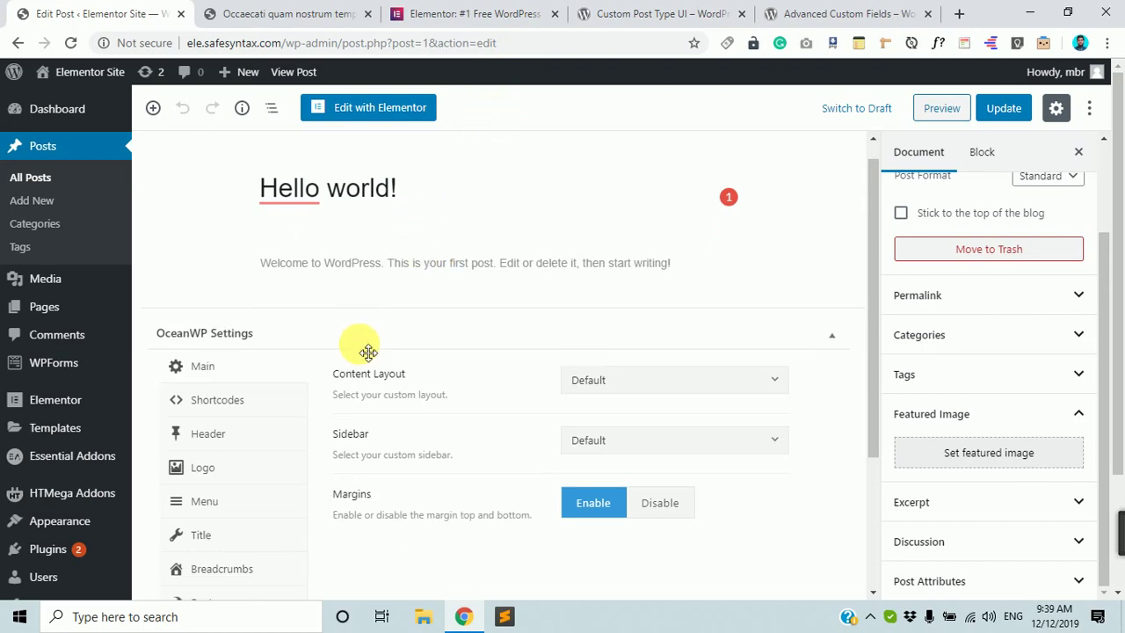
scroll(353, 378, "up", 2)
Review the description of the Advanced Custom Fields plugin on its WordPress.org page.
left_click(823, 11)
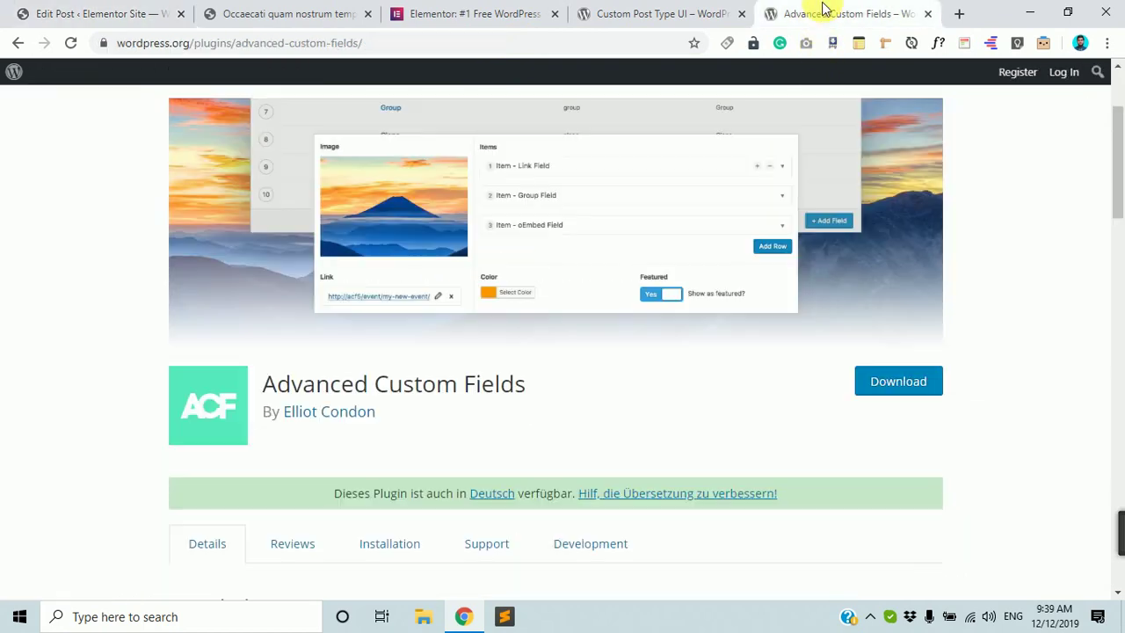
scroll(611, 374, "up", 2)
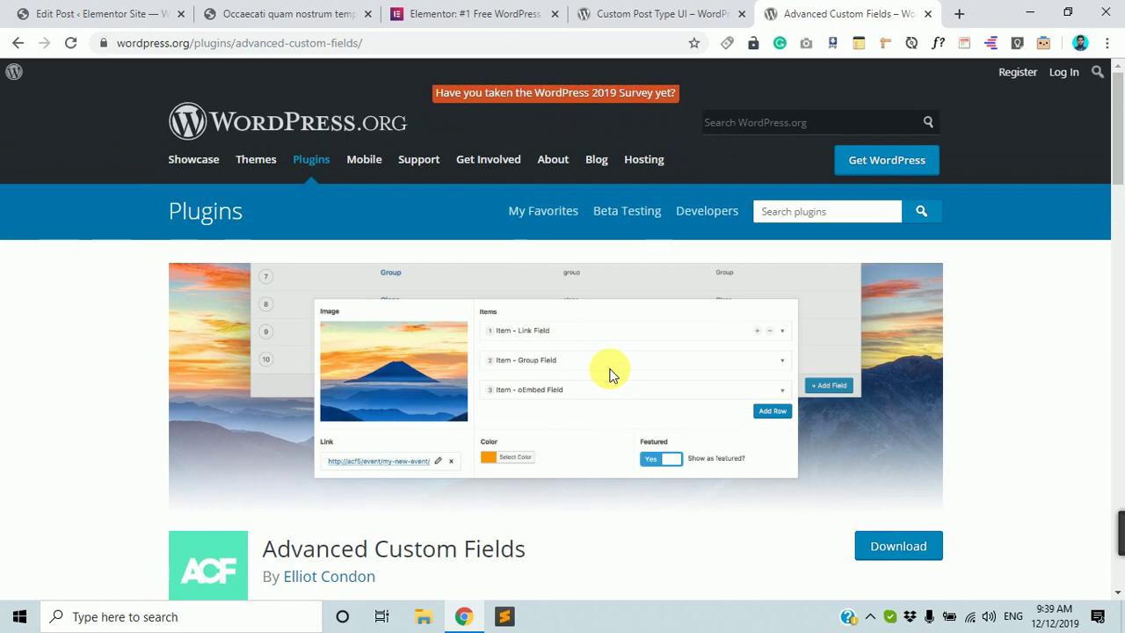
scroll(611, 373, "down", 6)
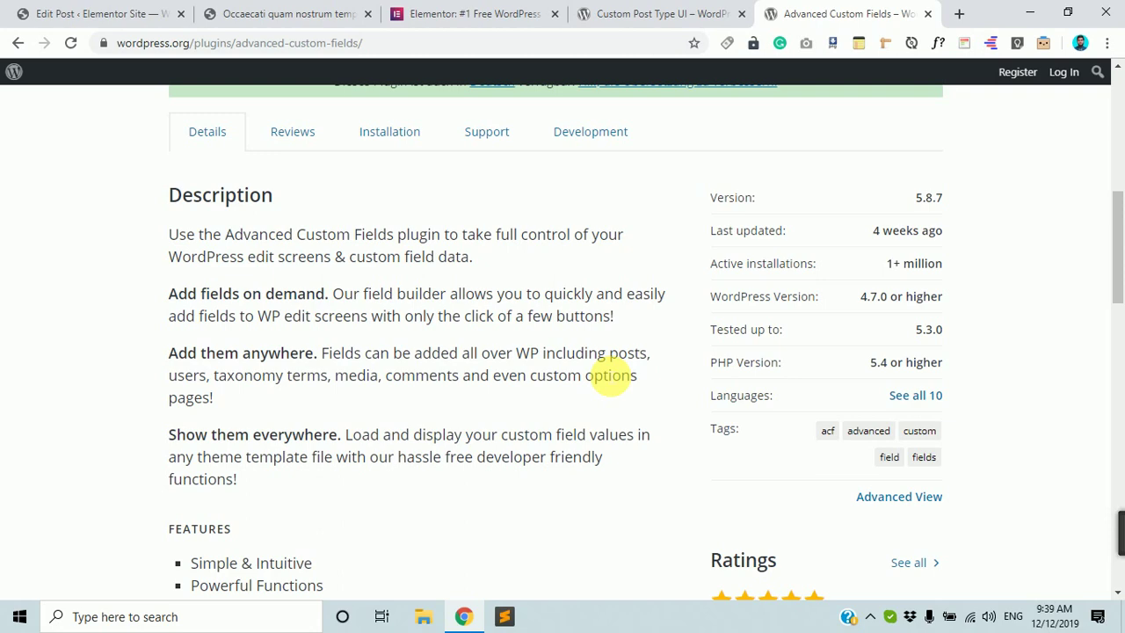
scroll(282, 395, "up", 6)
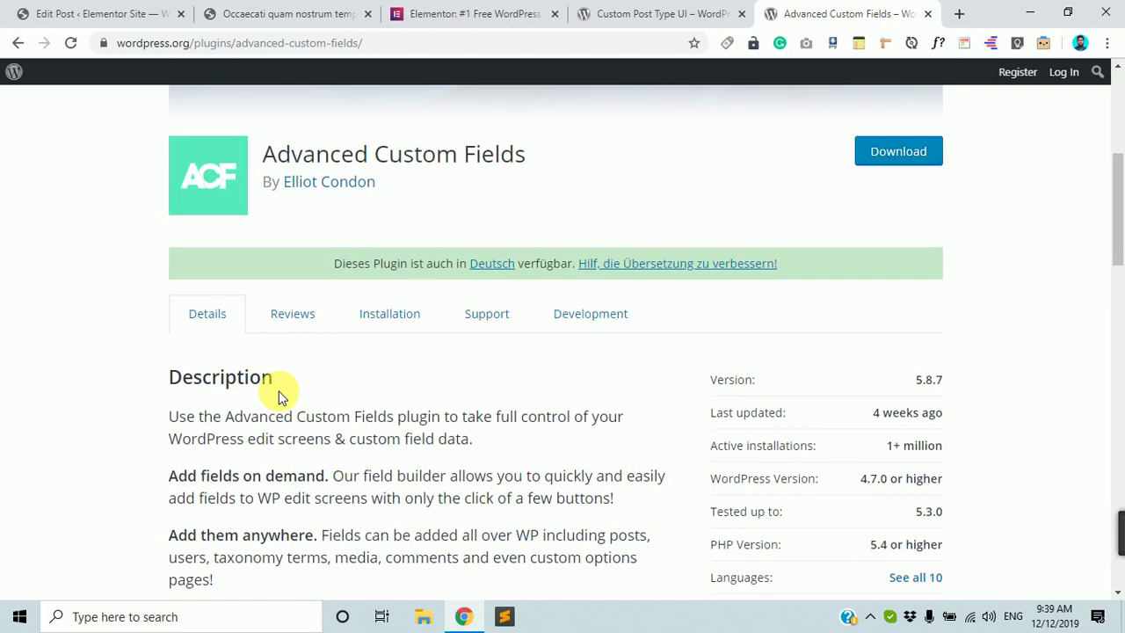
Return to the "Hello world!" post editor and inspect its title, paragraph and the settings down to Image Gallery.
left_click(273, 10)
left_click(49, 9)
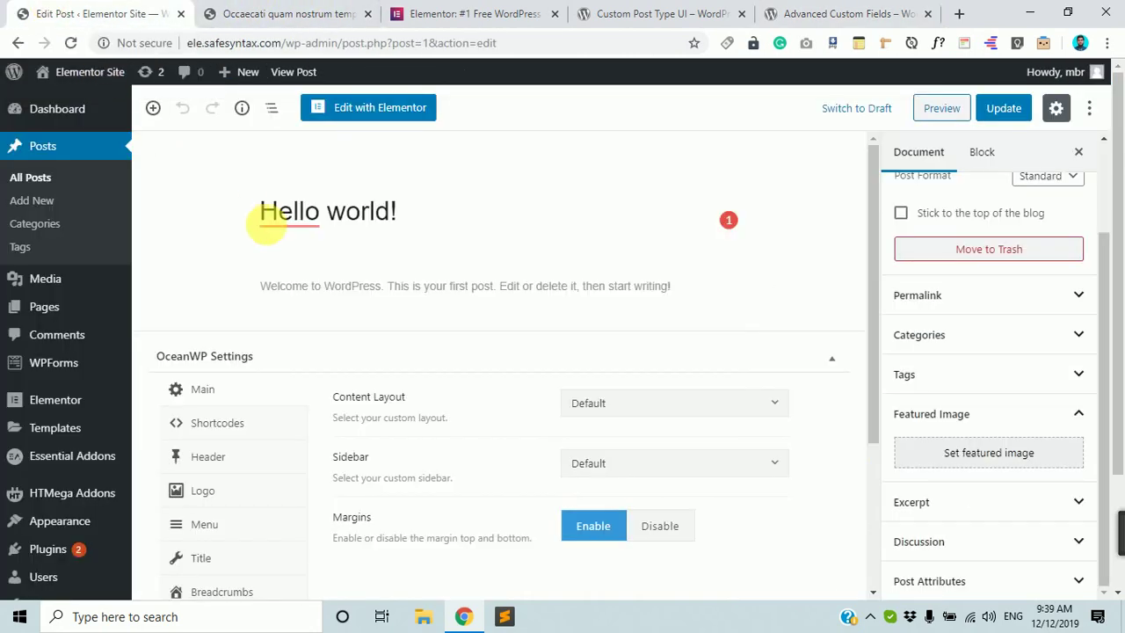
left_click_drag(332, 215, 558, 221)
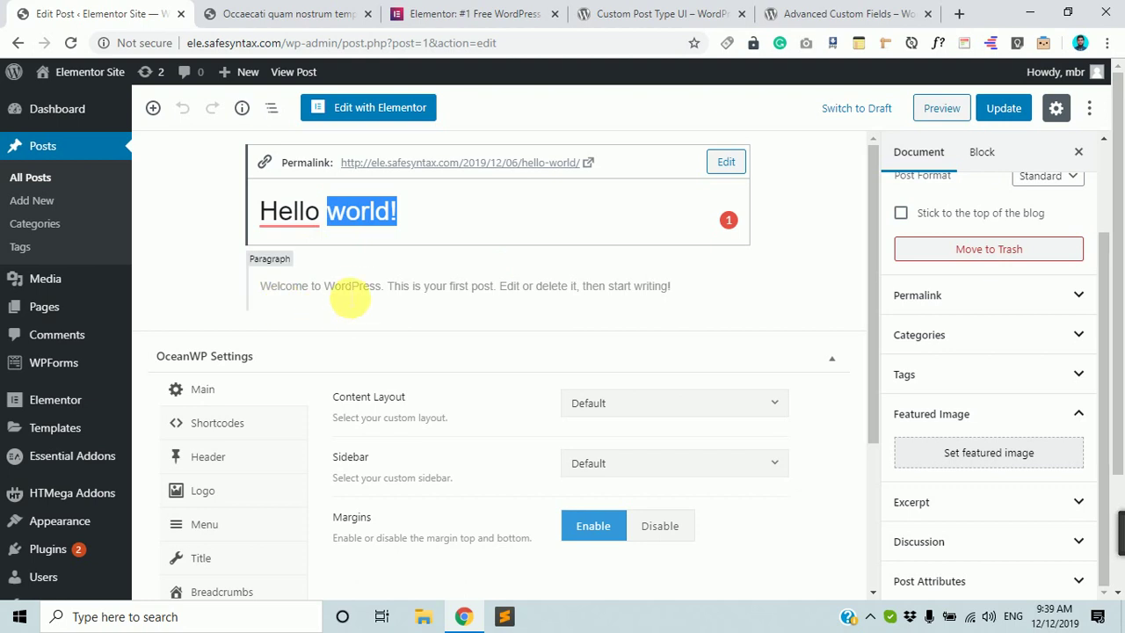
left_click(349, 288)
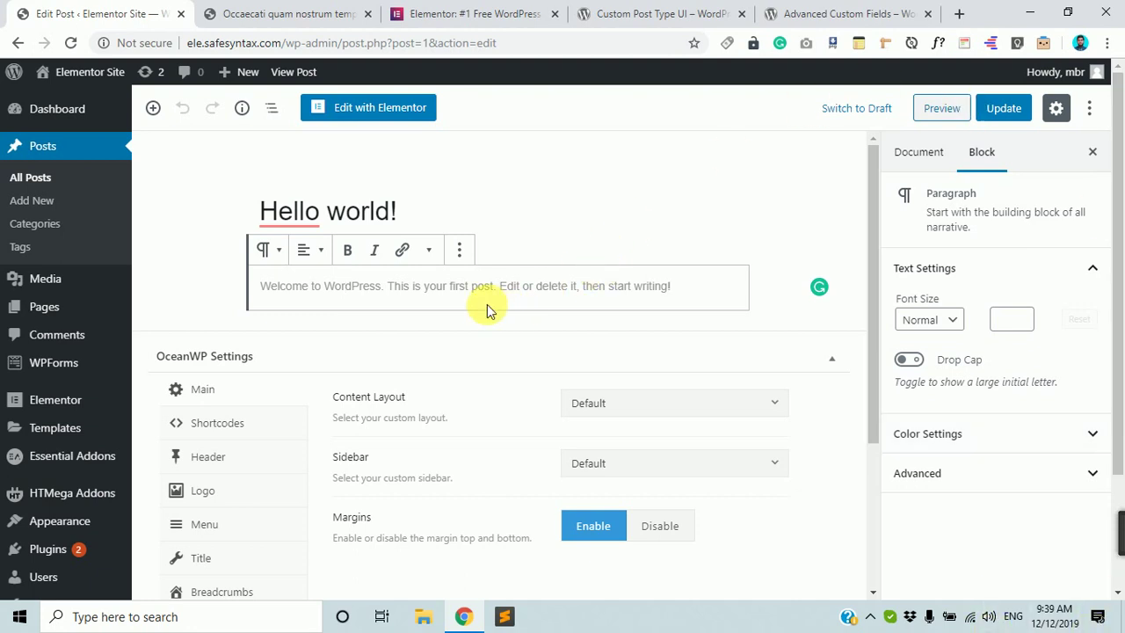
scroll(558, 316, "down", 3)
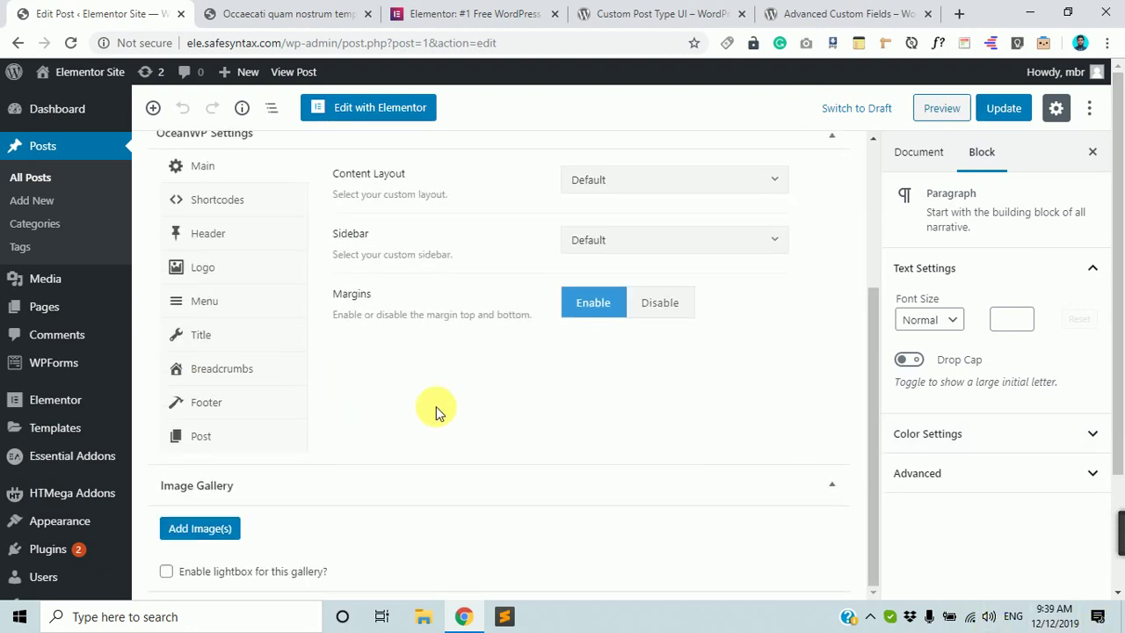
Switch from the post editor to the Advanced Custom Fields page on WordPress.org and review its banner, header and description.
scroll(595, 545, "up", 1)
scroll(404, 498, "up", 3)
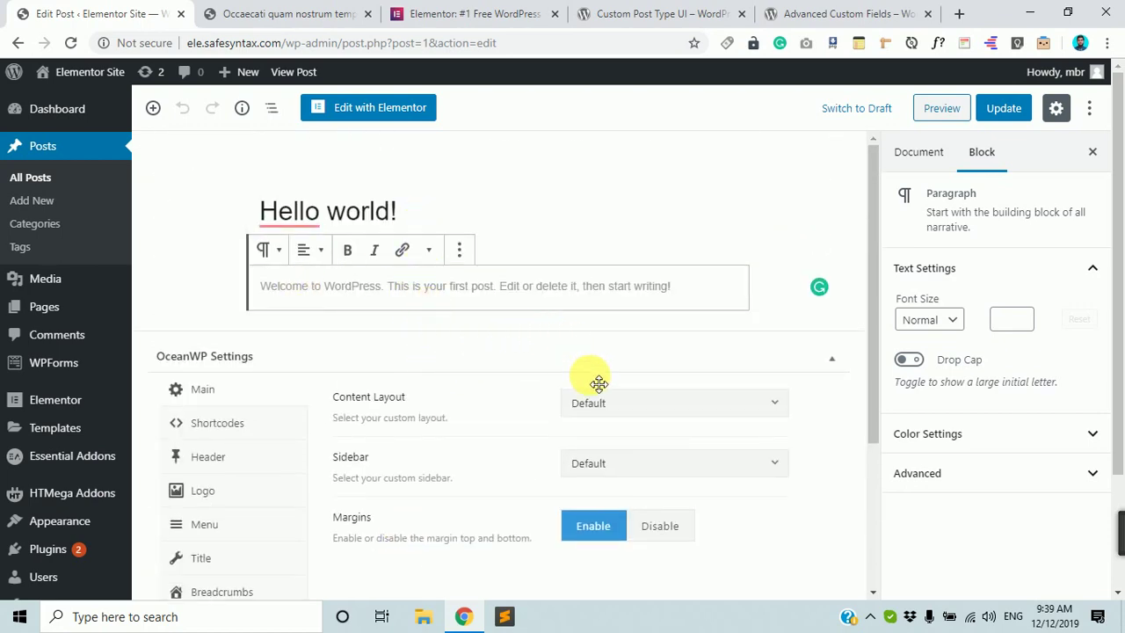
left_click(866, 8)
scroll(290, 413, "down", 3)
scroll(291, 427, "up", 4)
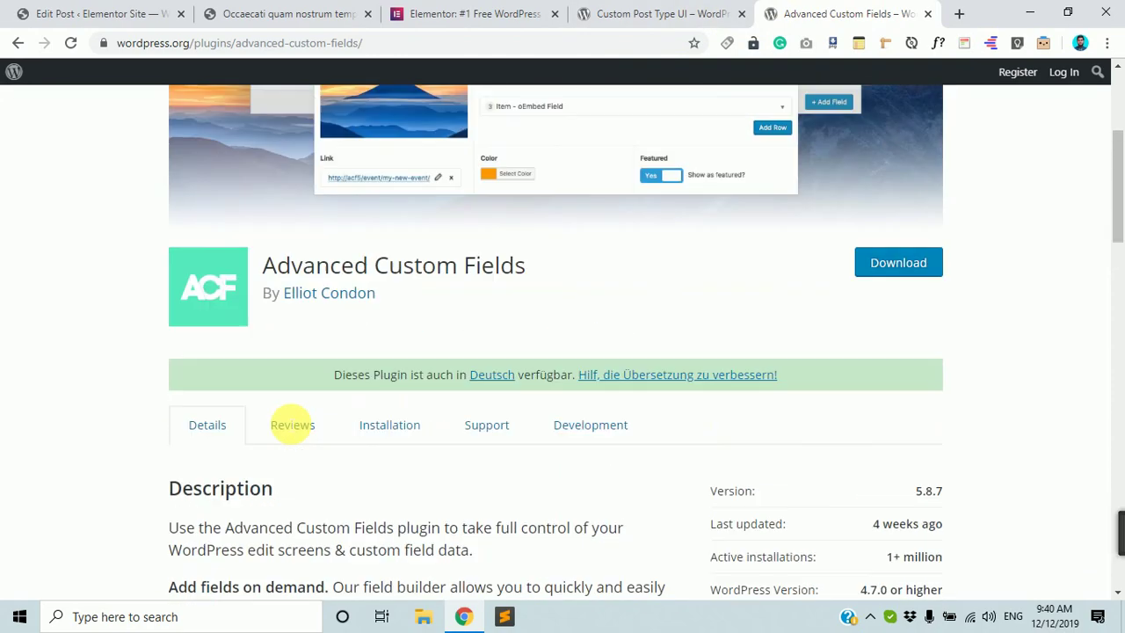
scroll(291, 427, "down", 3)
scroll(291, 427, "up", 4)
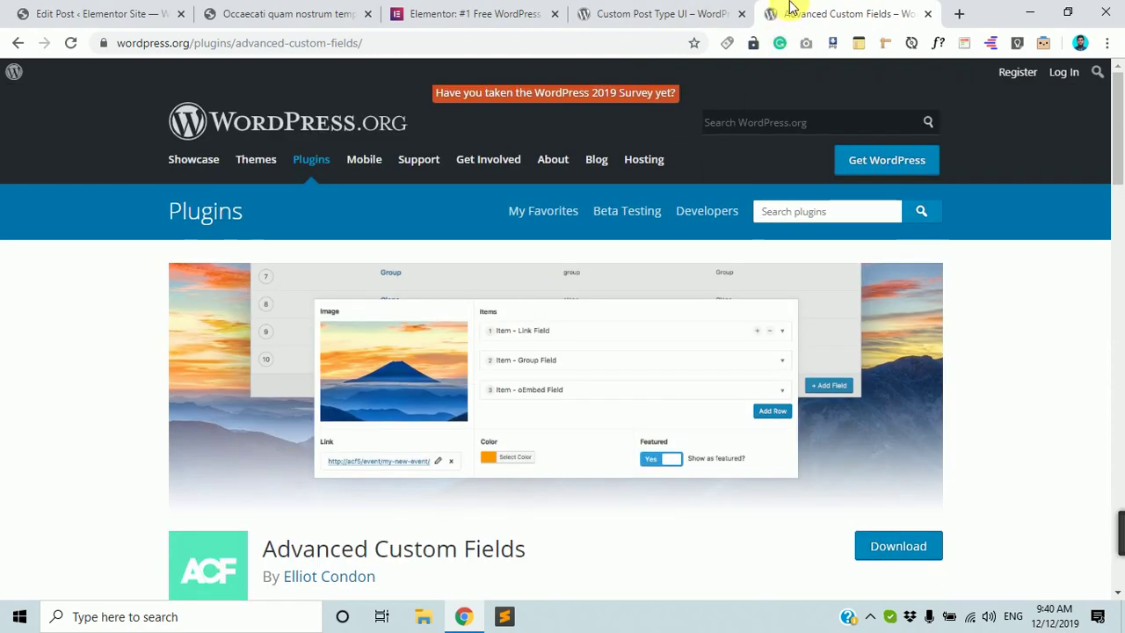
scroll(479, 299, "down", 1)
scroll(474, 304, "down", 1)
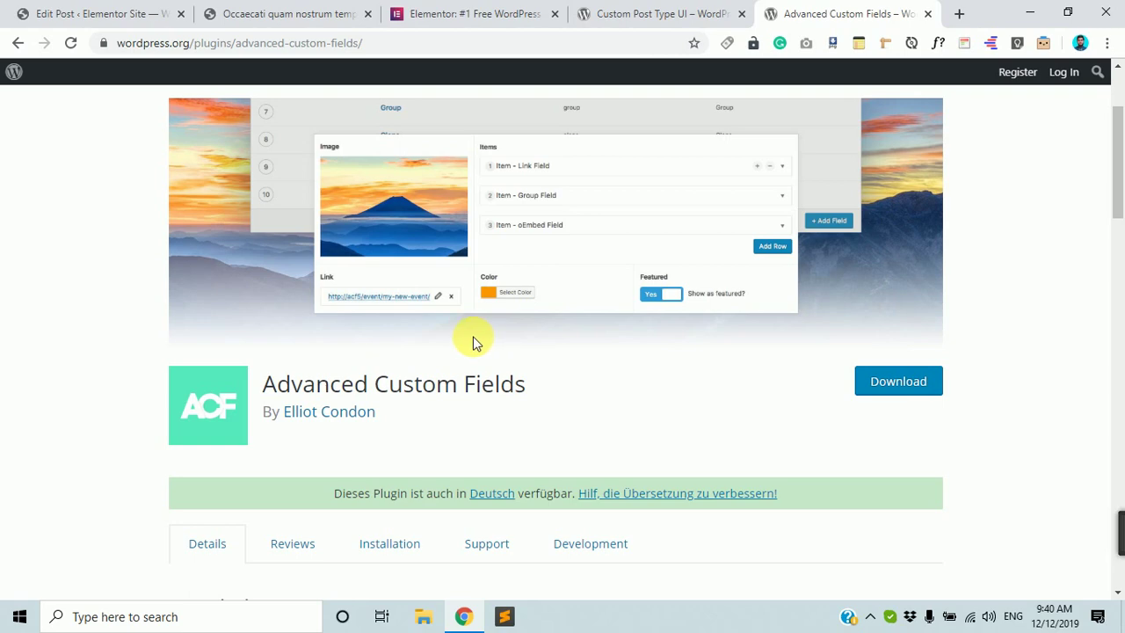
Return to the "Hello world!" post editor and check the available settings from OceanWP Settings down to Image Gallery.
left_click(101, 14)
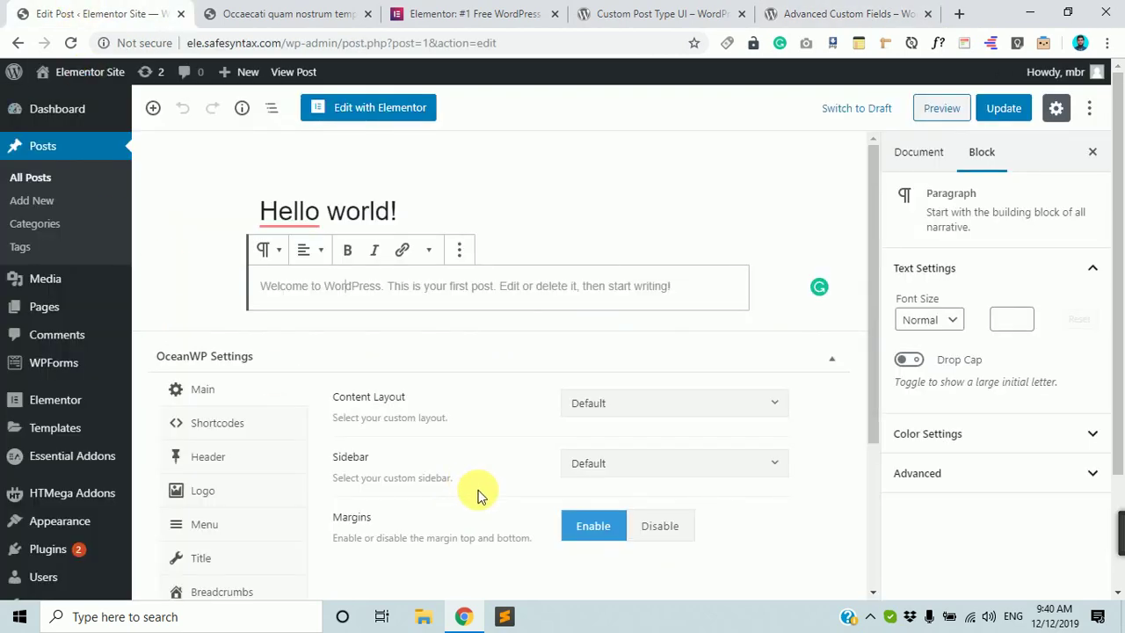
scroll(354, 490, "down", 3)
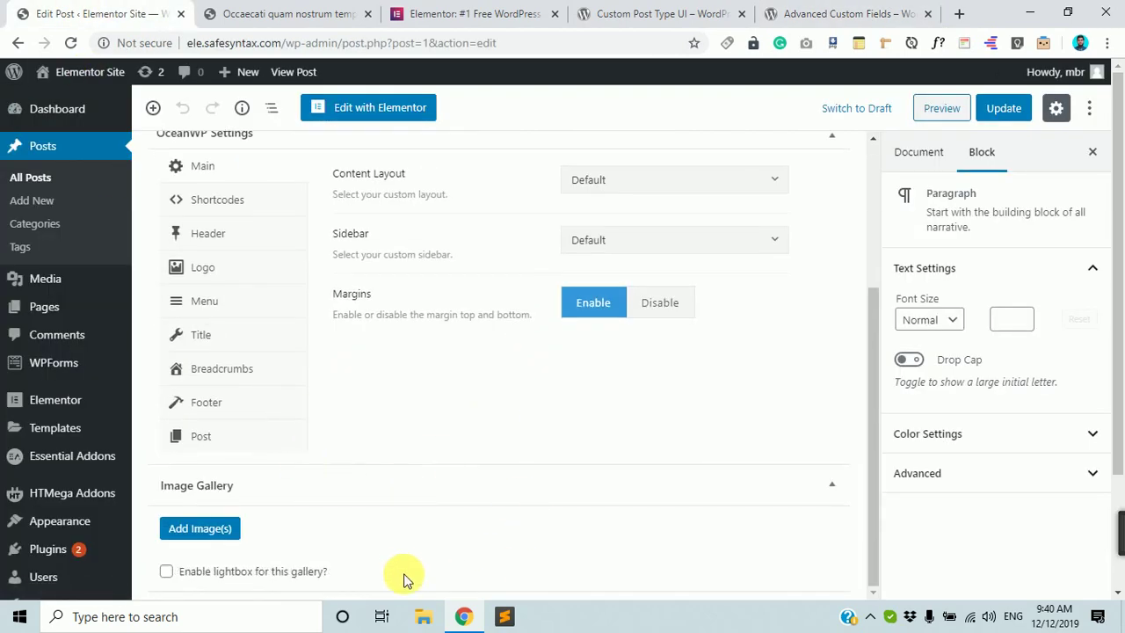
scroll(401, 567, "up", 3)
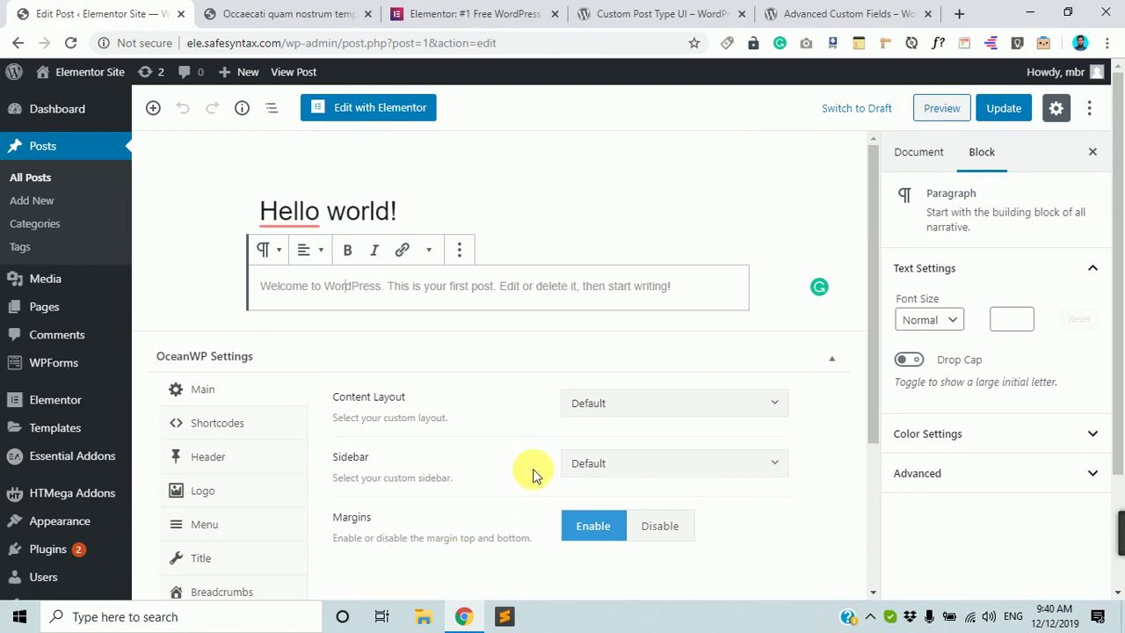
Switch to the Custom Post Type UI plugin page, highlight the plugin's title and read its description and version details.
left_click(842, 13)
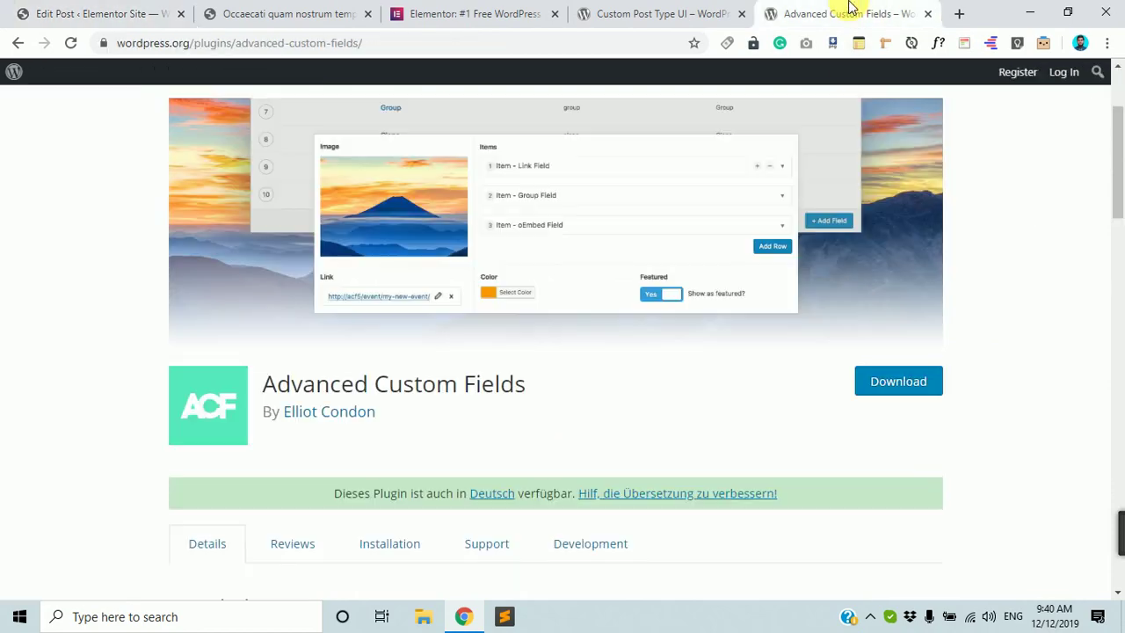
left_click(743, 9)
scroll(534, 241, "down", 3)
scroll(536, 246, "up", 9)
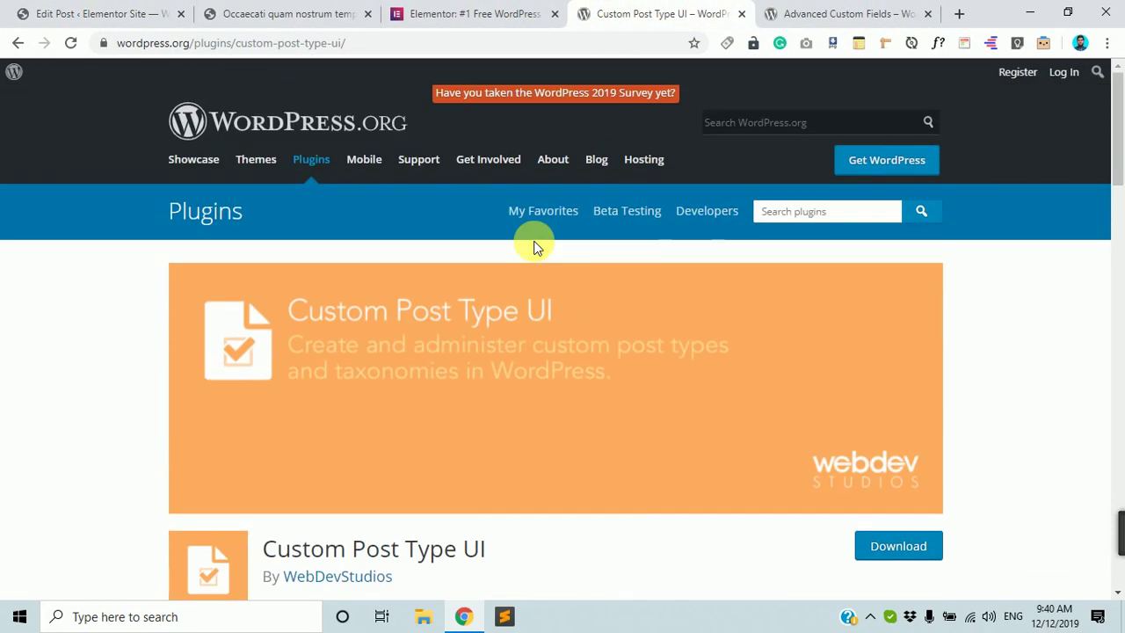
scroll(650, 451, "down", 4)
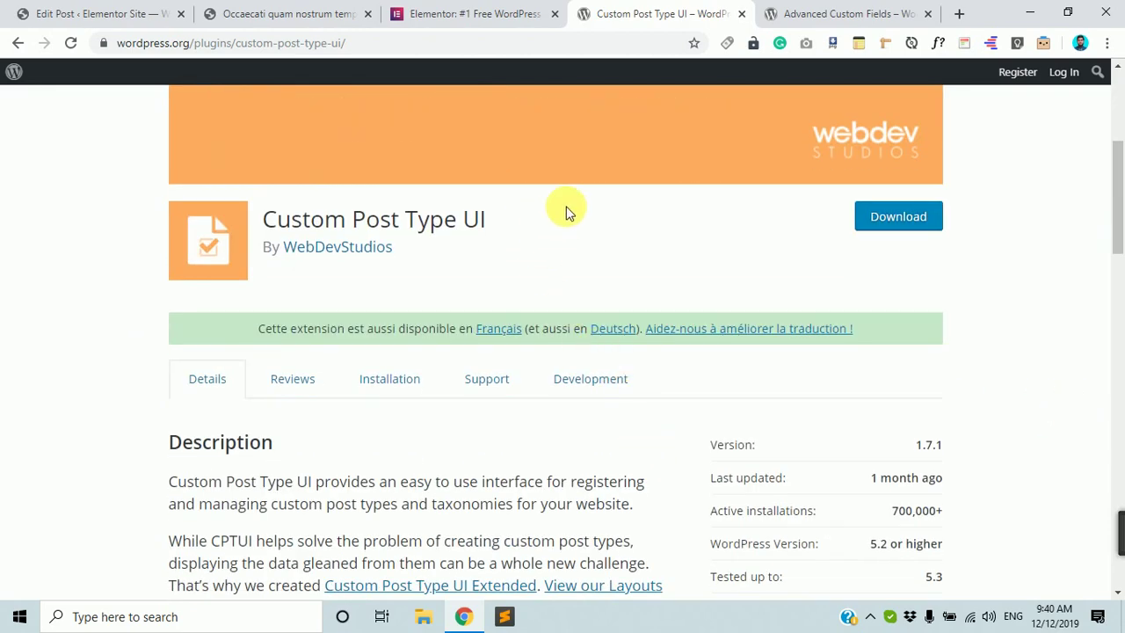
left_click_drag(520, 223, 271, 220)
scroll(427, 396, "down", 3)
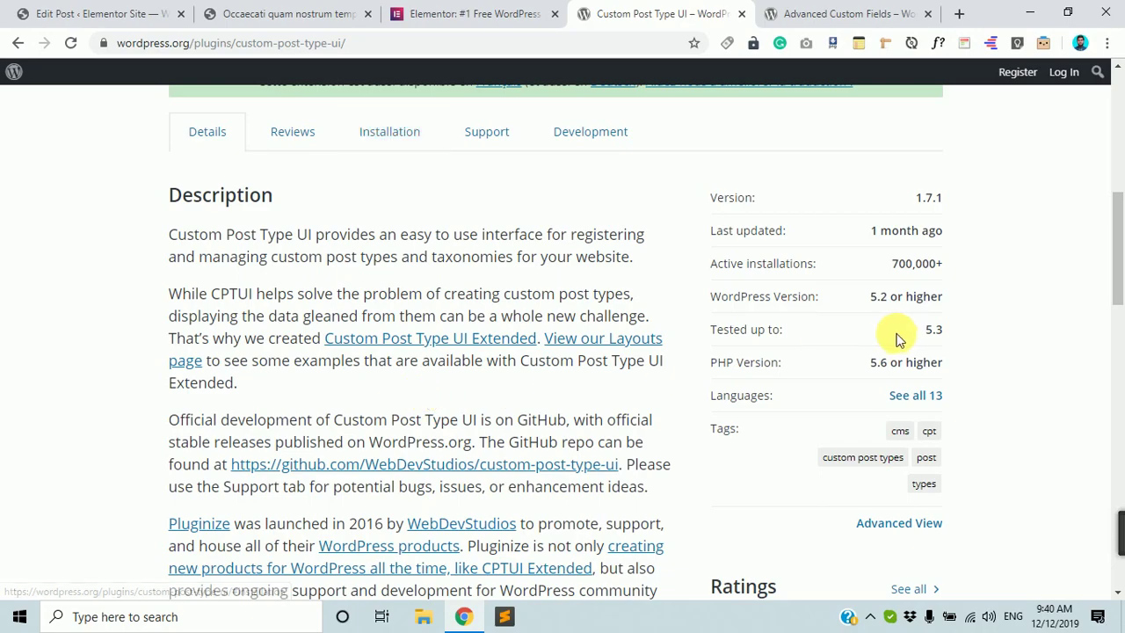
Examine the screenshots, ratings and support sections of the Custom Post Type UI plugin page.
scroll(603, 296, "up", 5)
scroll(550, 346, "down", 7)
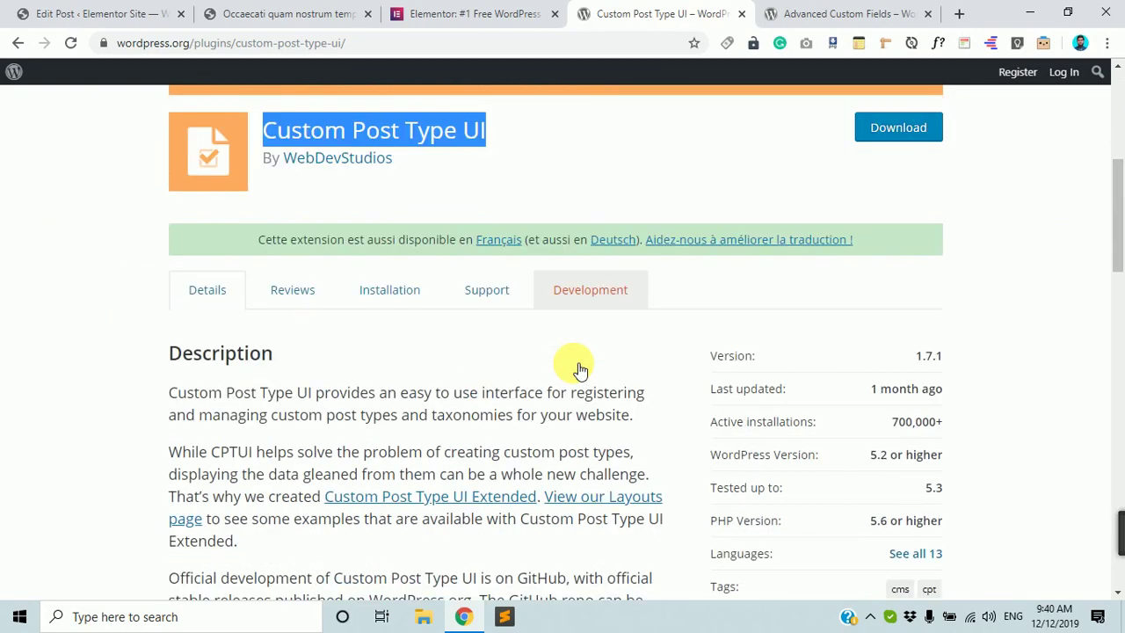
scroll(738, 439, "down", 3)
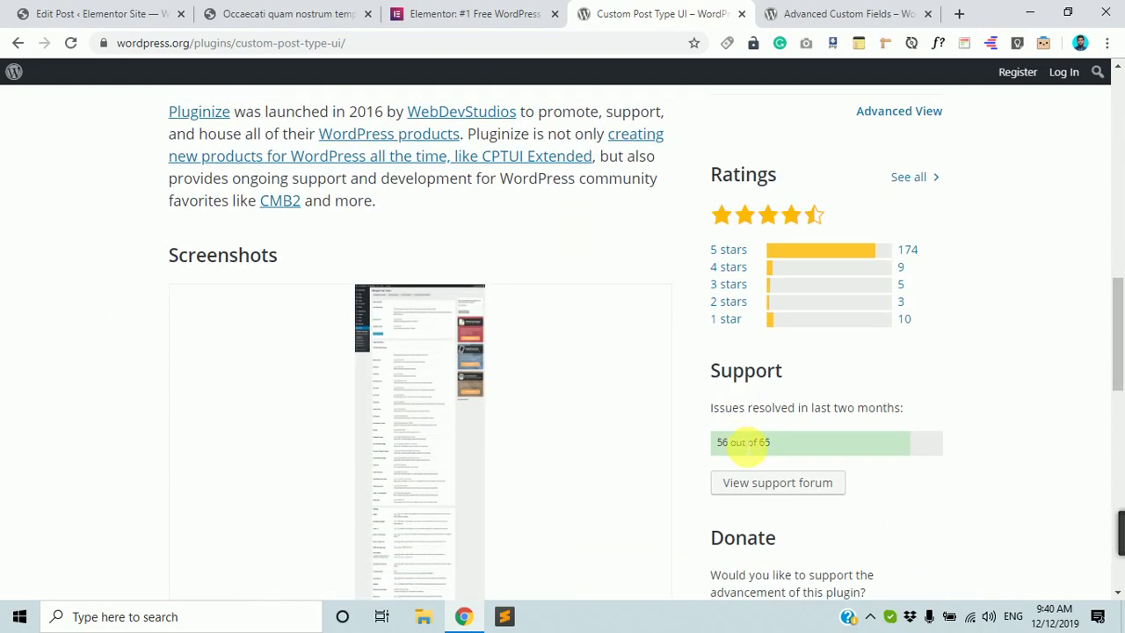
scroll(741, 441, "up", 10)
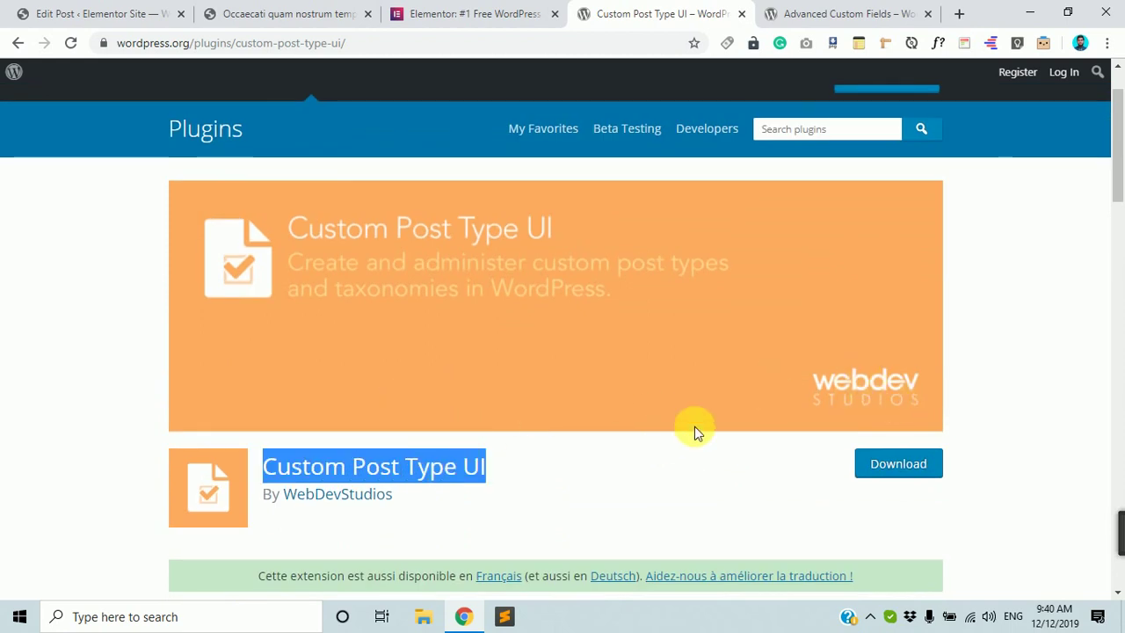
scroll(746, 434, "down", 8)
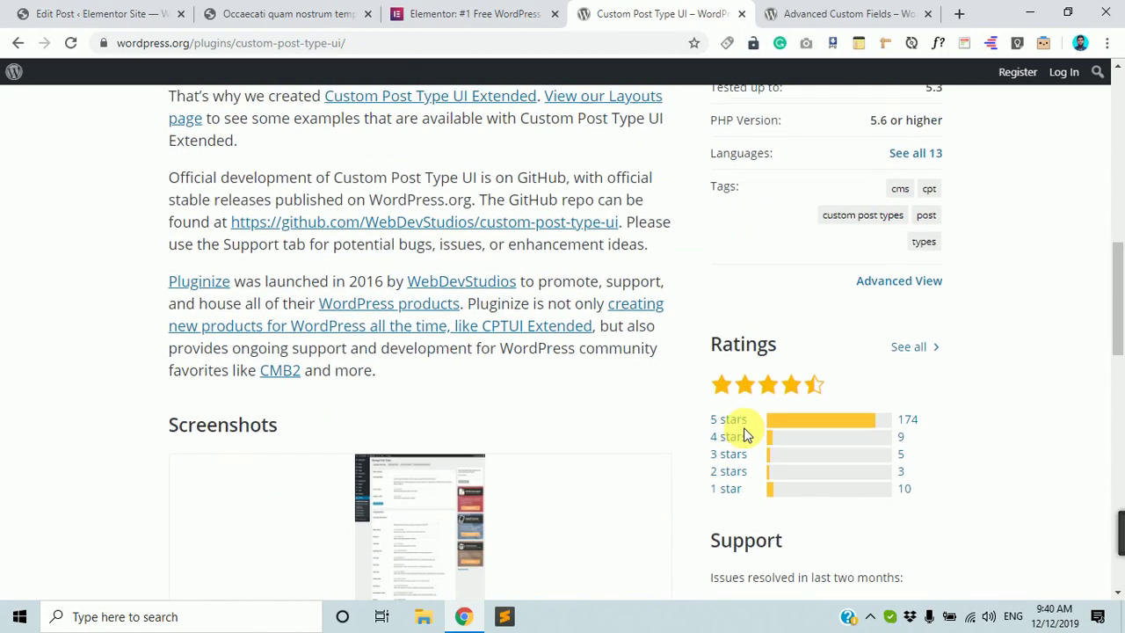
scroll(743, 434, "up", 10)
scroll(539, 512, "down", 4)
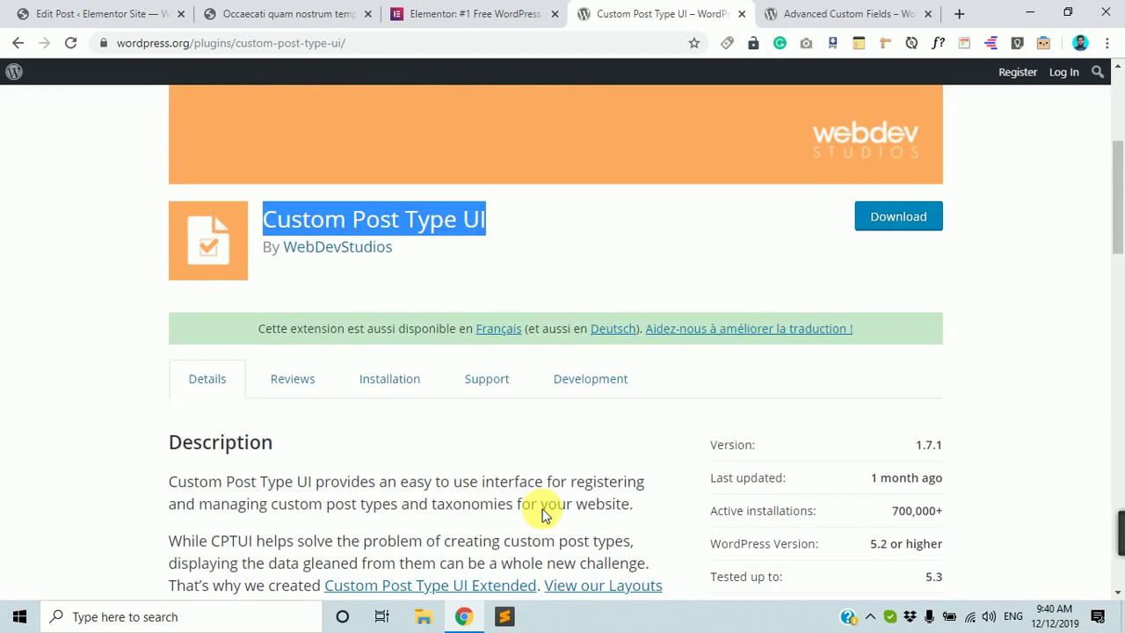
Examine the description, features, ratings and support sections of the Advanced Custom Fields plugin page.
left_click(842, 9)
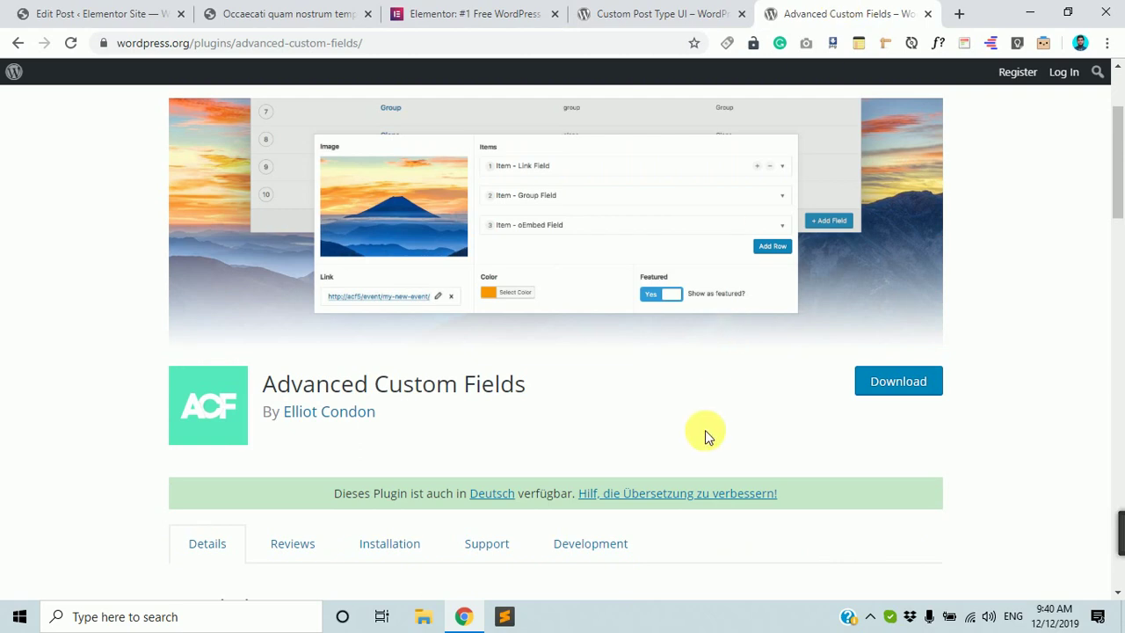
scroll(709, 435, "down", 4)
scroll(709, 432, "up", 1)
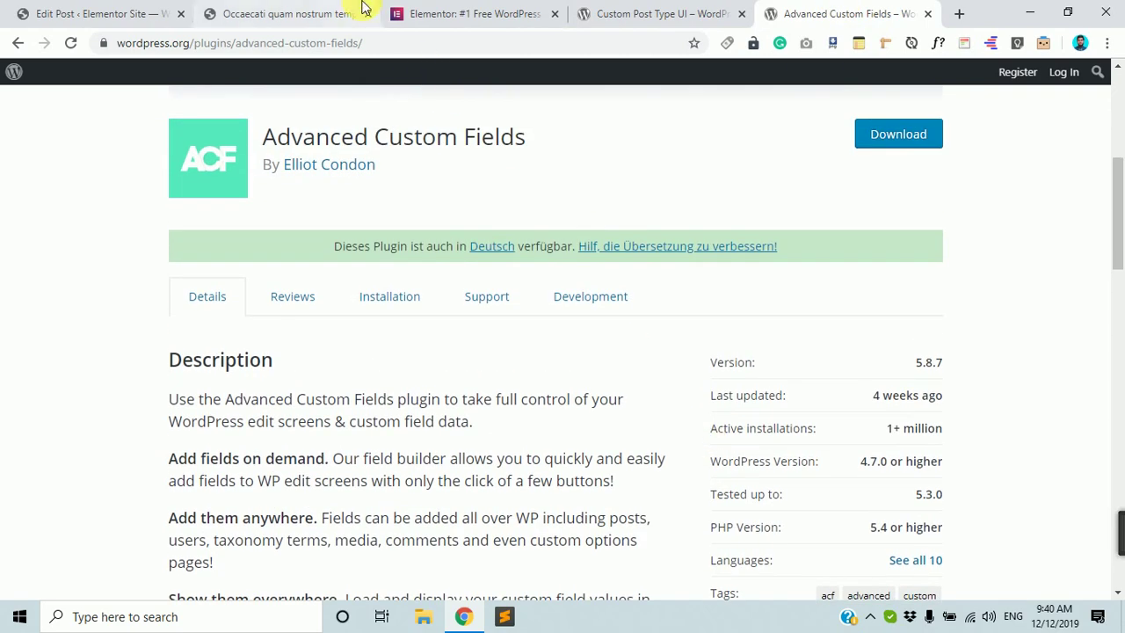
scroll(703, 514, "down", 4)
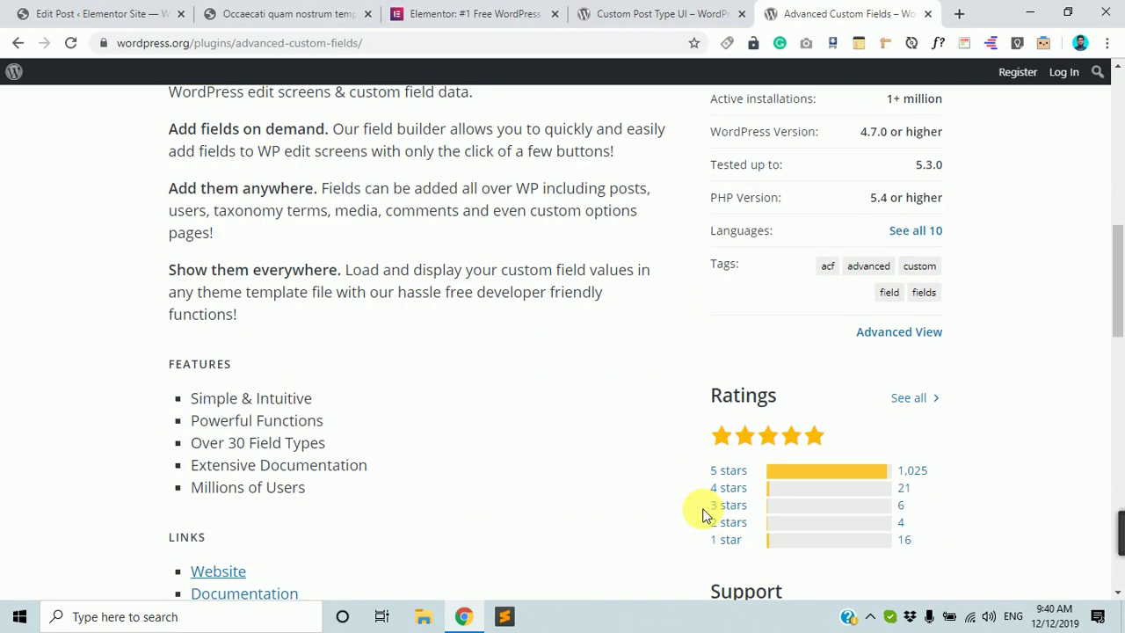
scroll(703, 514, "down", 1)
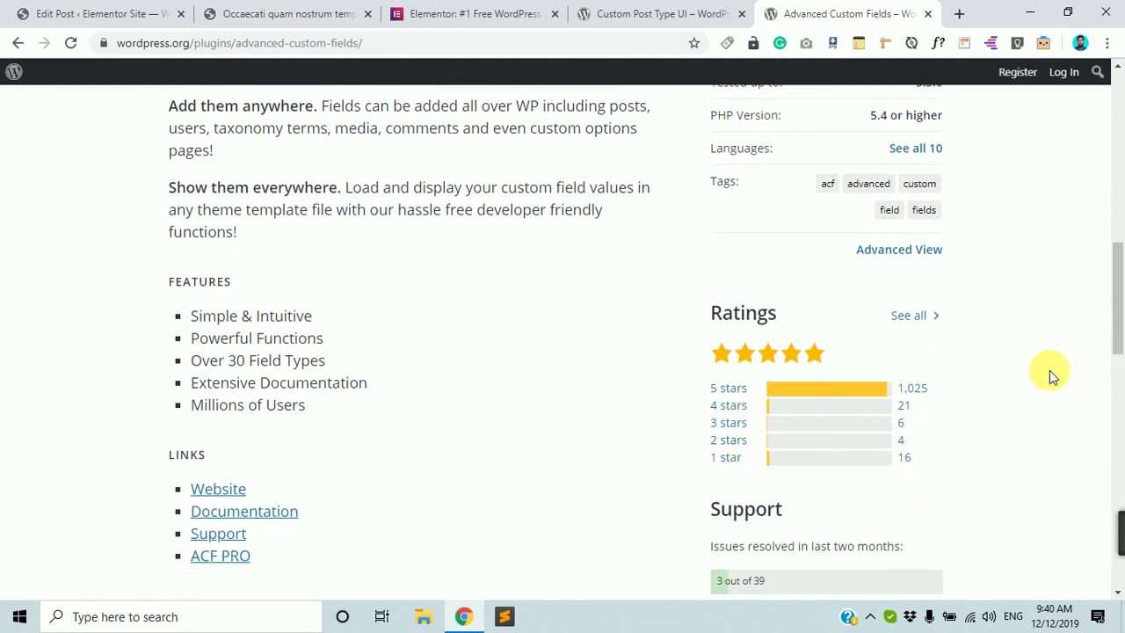
scroll(982, 472, "down", 3)
scroll(977, 490, "up", 15)
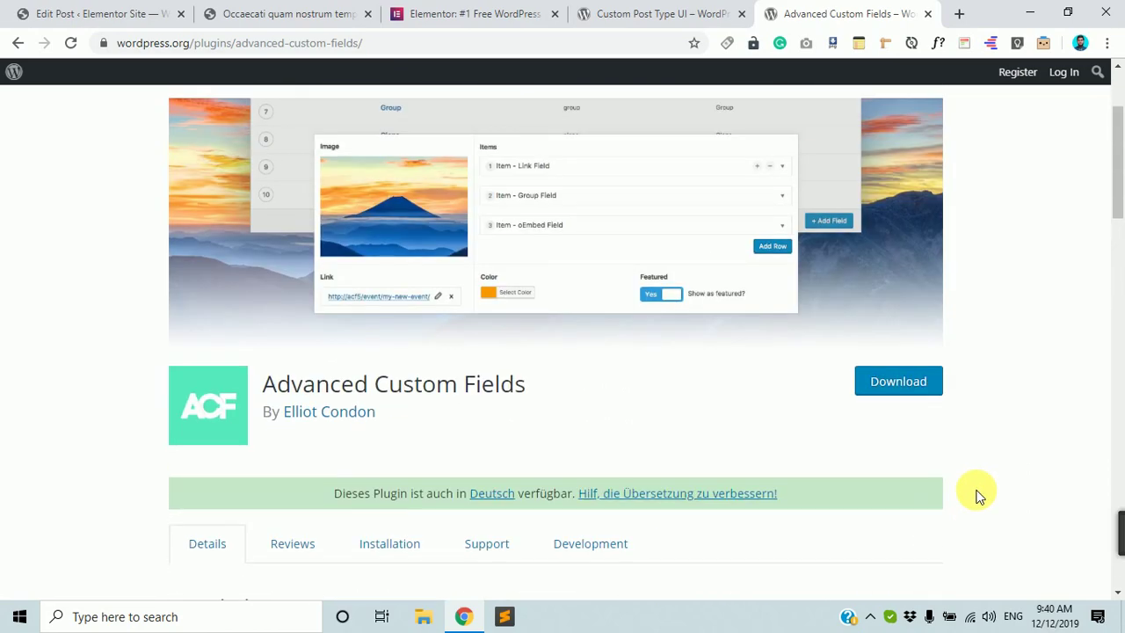
scroll(545, 222, "up", 1)
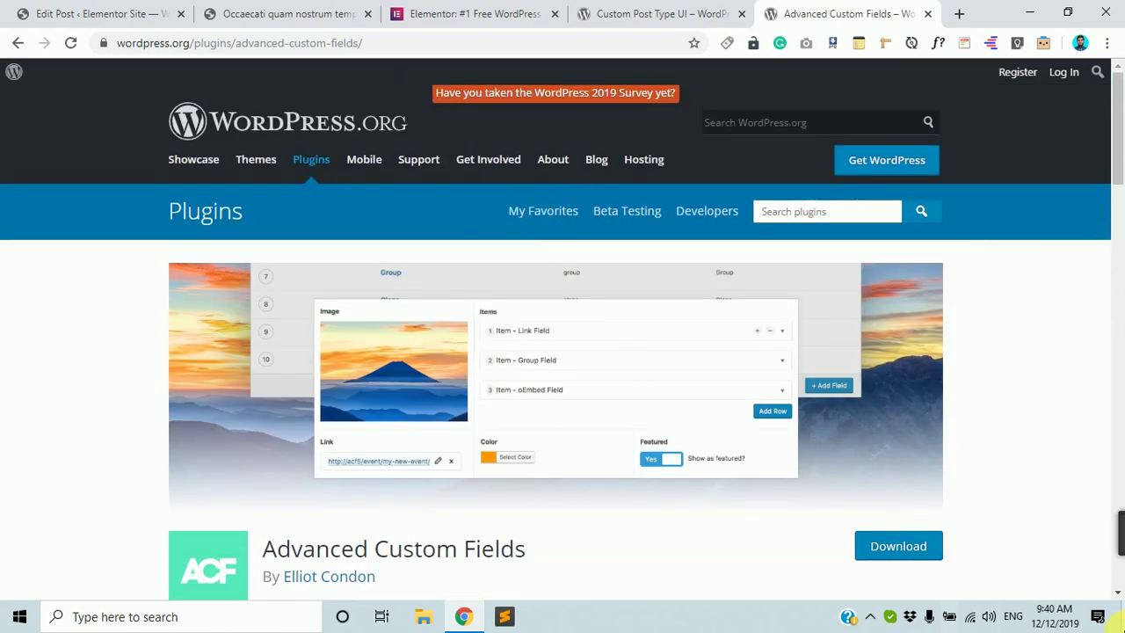
Return to the site's post editor, look through the admin menu and recheck the Custom Post Type UI plugin page.
left_click(612, 9)
left_click(220, 13)
left_click(114, 13)
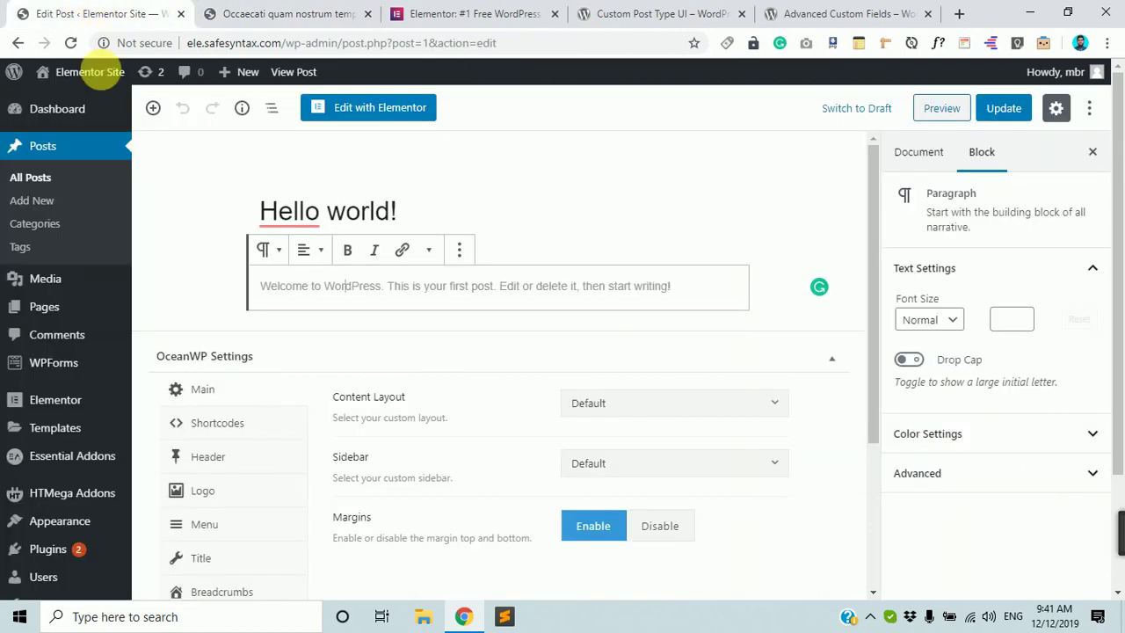
scroll(350, 457, "down", 3)
scroll(12, 461, "down", 2)
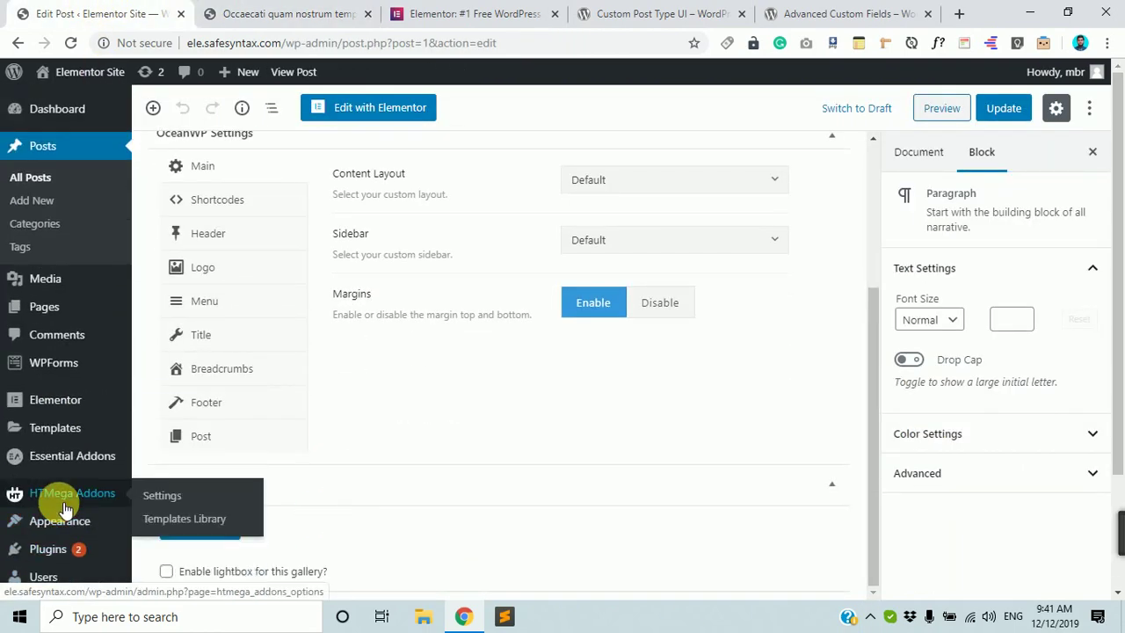
mouse_move(88, 400)
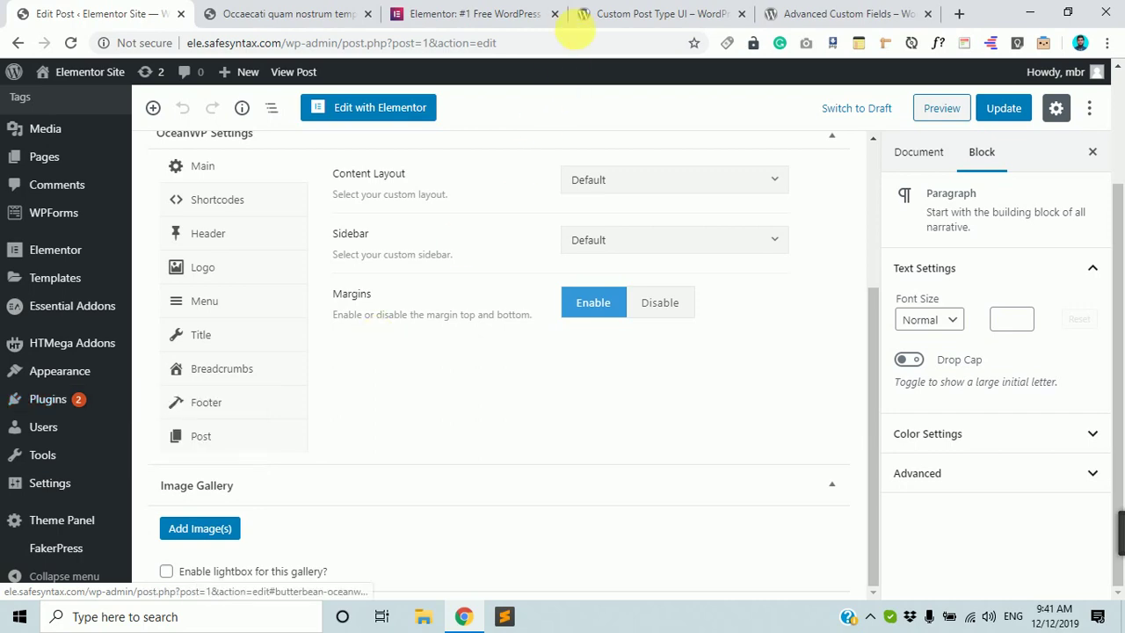
left_click(606, 13)
left_click(115, 10)
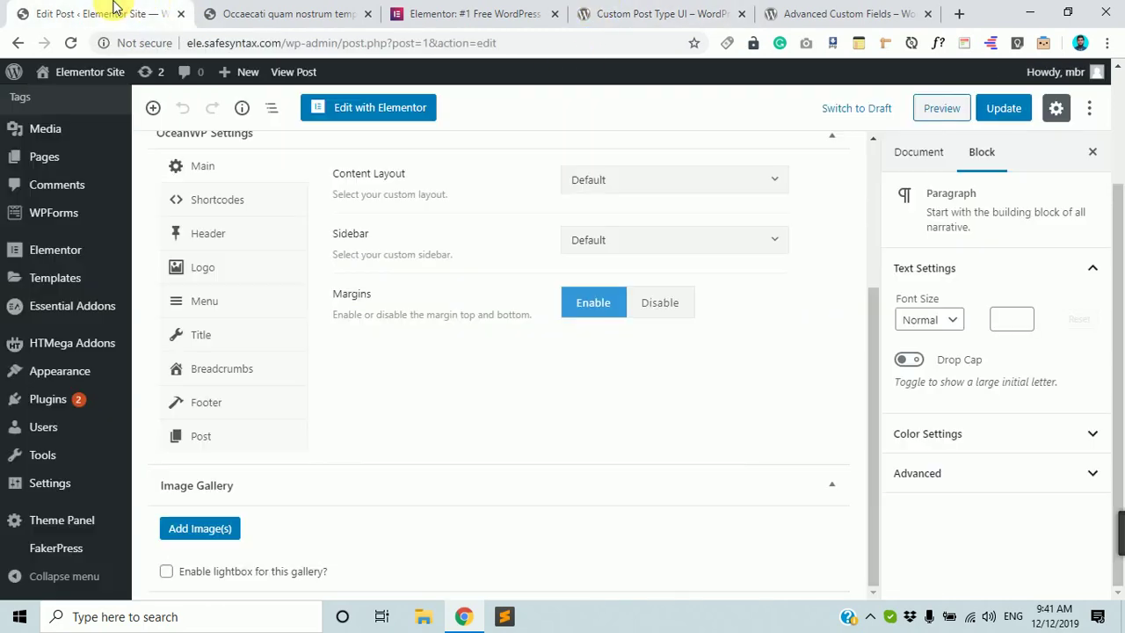
left_click(668, 13)
left_click(106, 14)
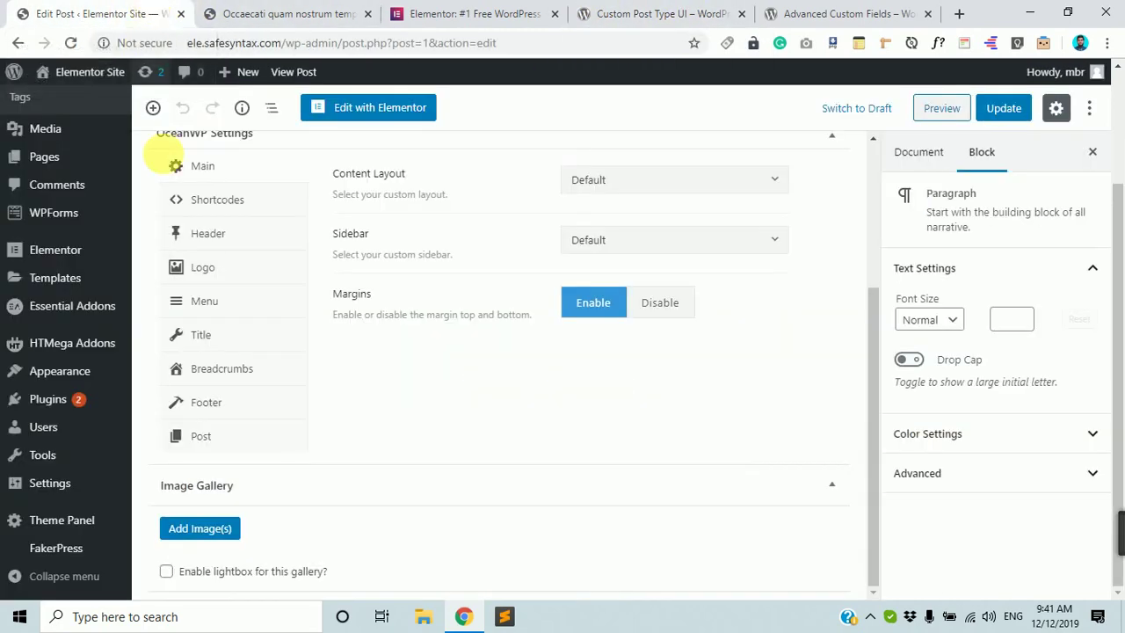
Open the Add Plugins page of the site and search for "custom post type ui".
mouse_move(82, 398)
left_click(211, 427)
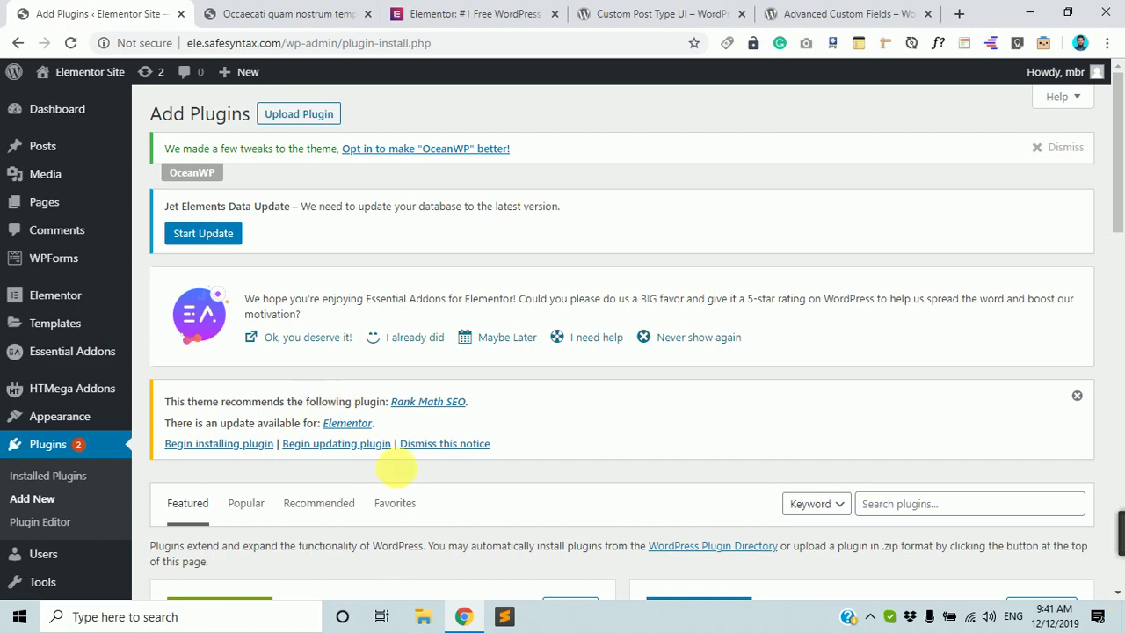
scroll(395, 470, "down", 2)
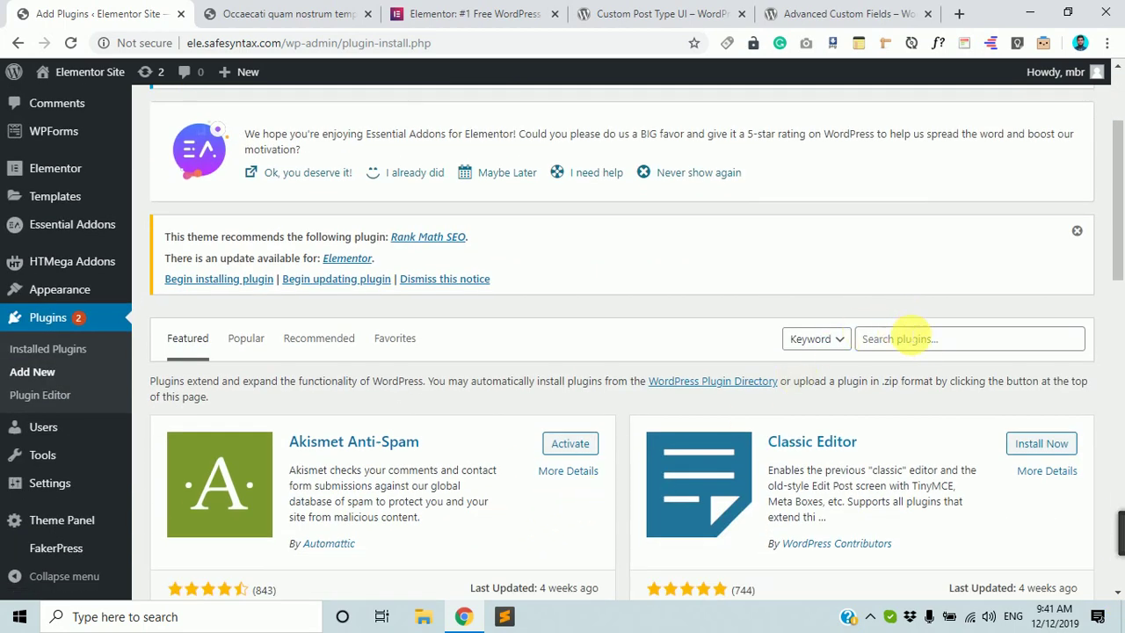
left_click(914, 338)
type("cu")
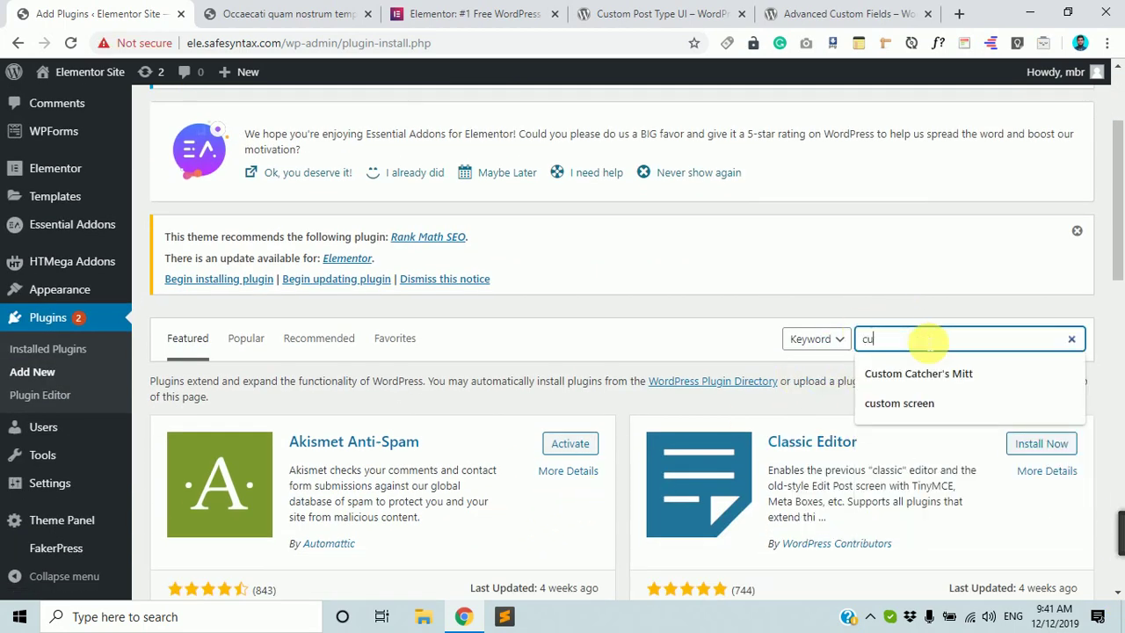
type("stom post type ui")
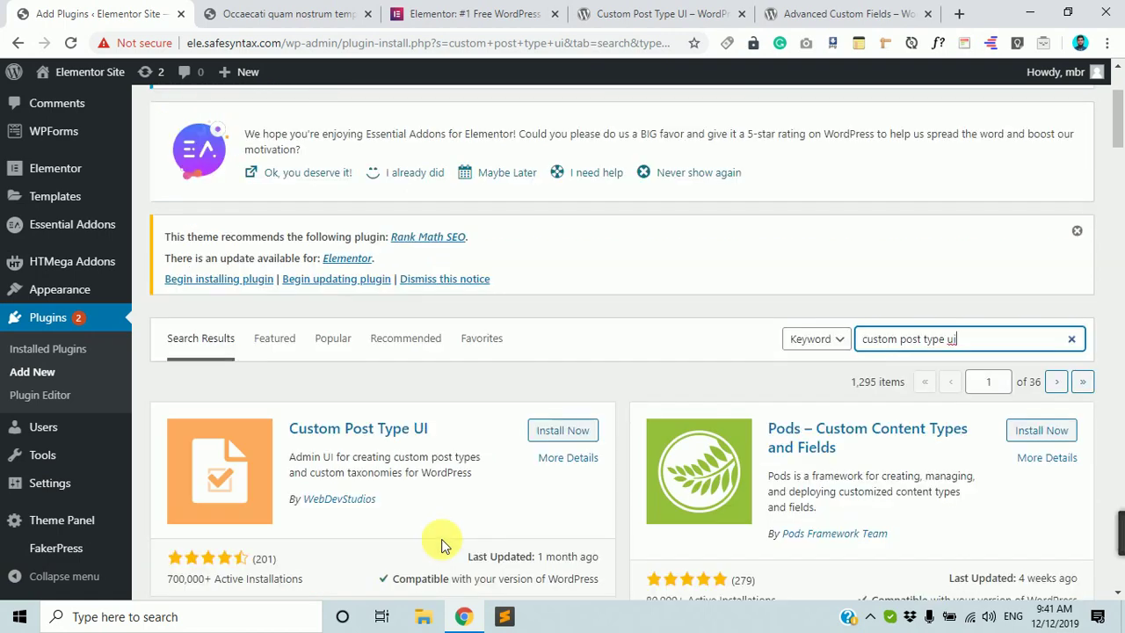
Install and activate the Custom Post Type UI plugin by WebDevStudios from the search results.
scroll(442, 545, "down", 3)
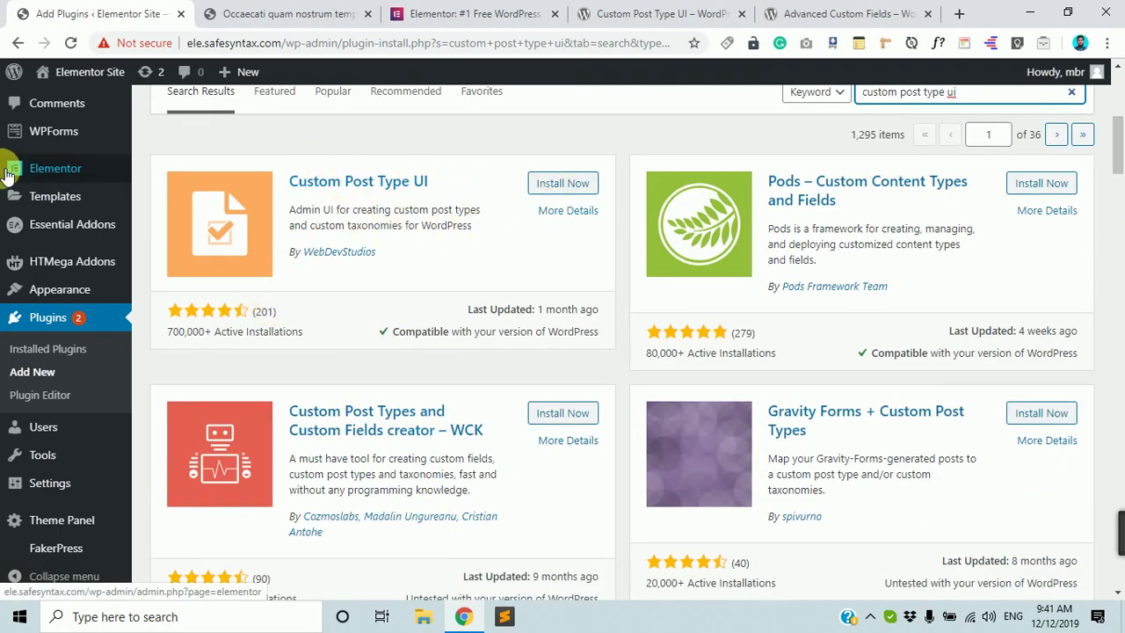
scroll(25, 215, "up", 2)
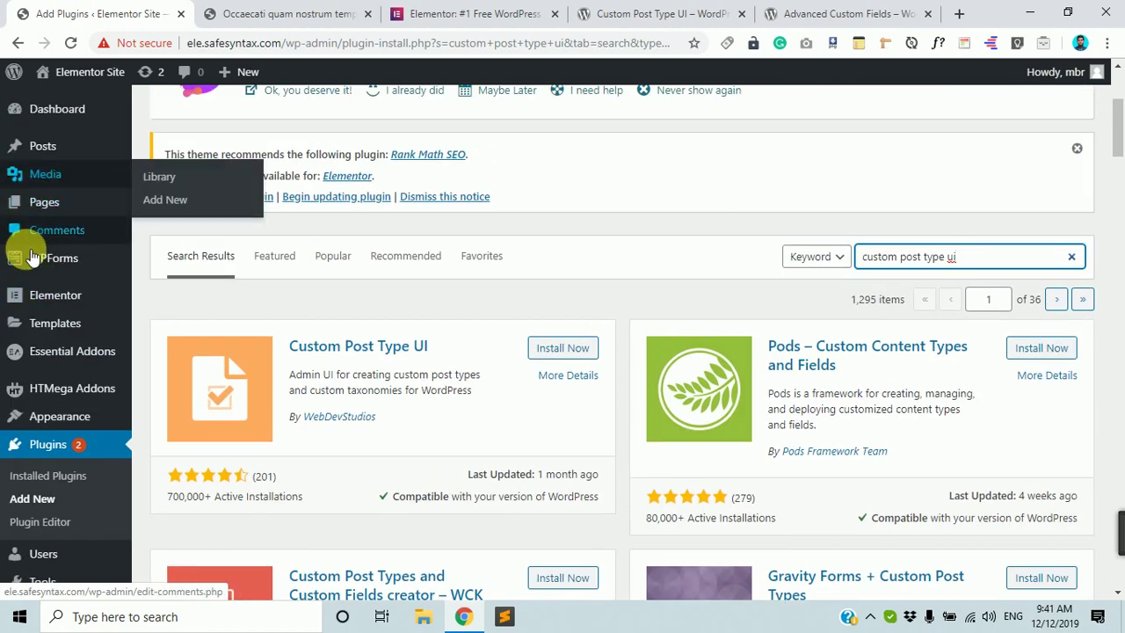
left_click(570, 346)
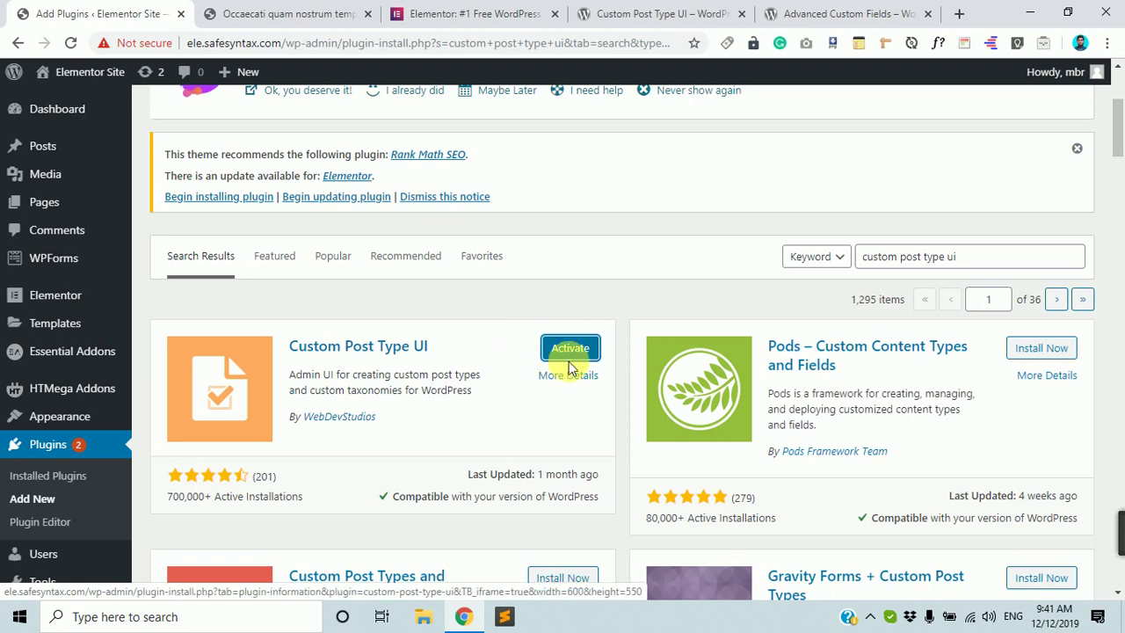
left_click(574, 350)
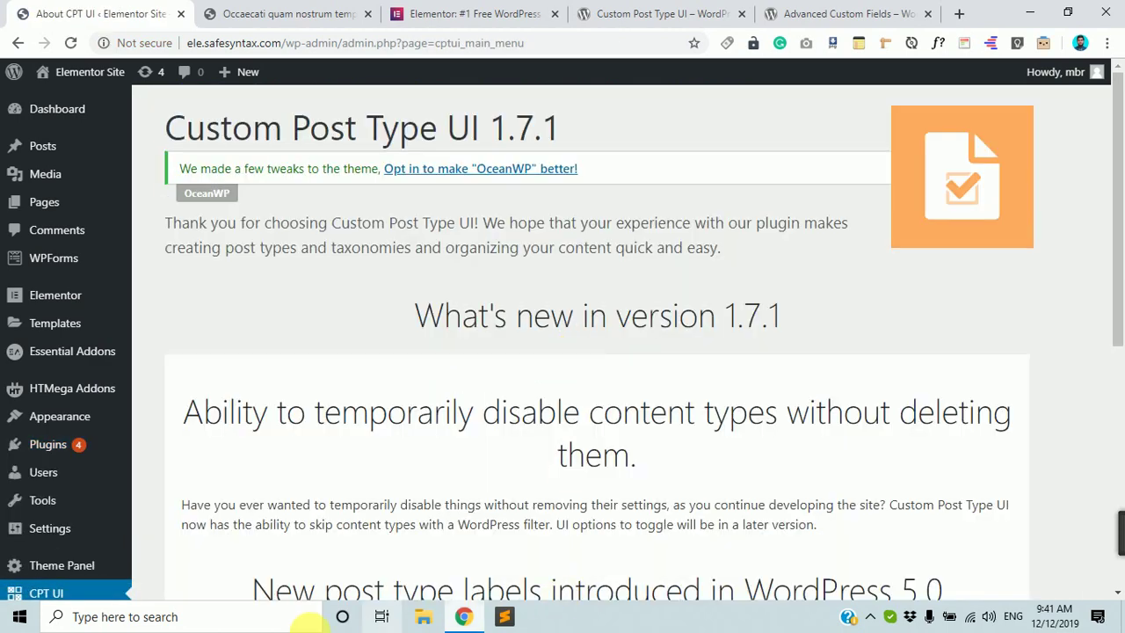
Examine the About CPT UI page and the plugin's admin submenu, comparing it with the Posts submenu.
scroll(97, 501, "down", 3)
scroll(96, 506, "down", 3)
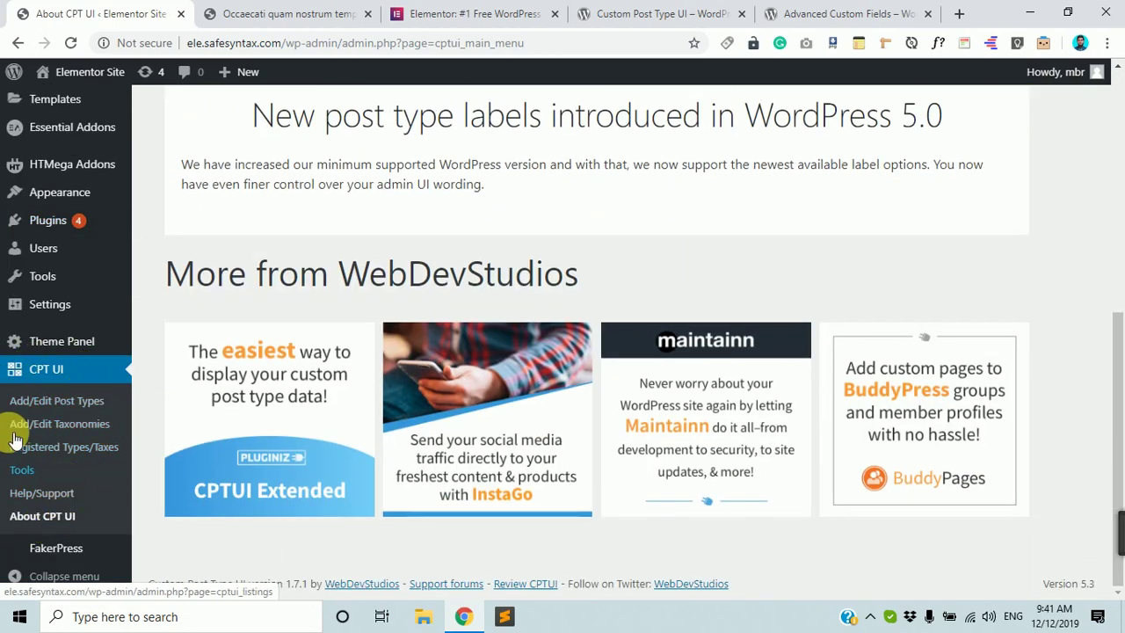
scroll(70, 387, "up", 2)
scroll(66, 380, "down", 2)
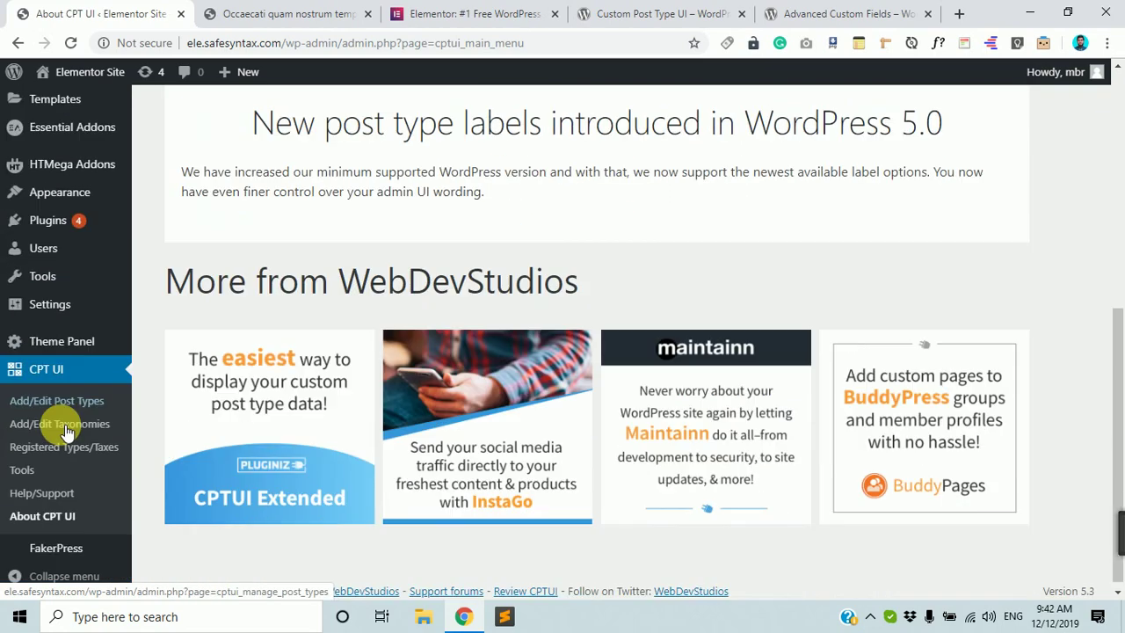
scroll(62, 397, "up", 3)
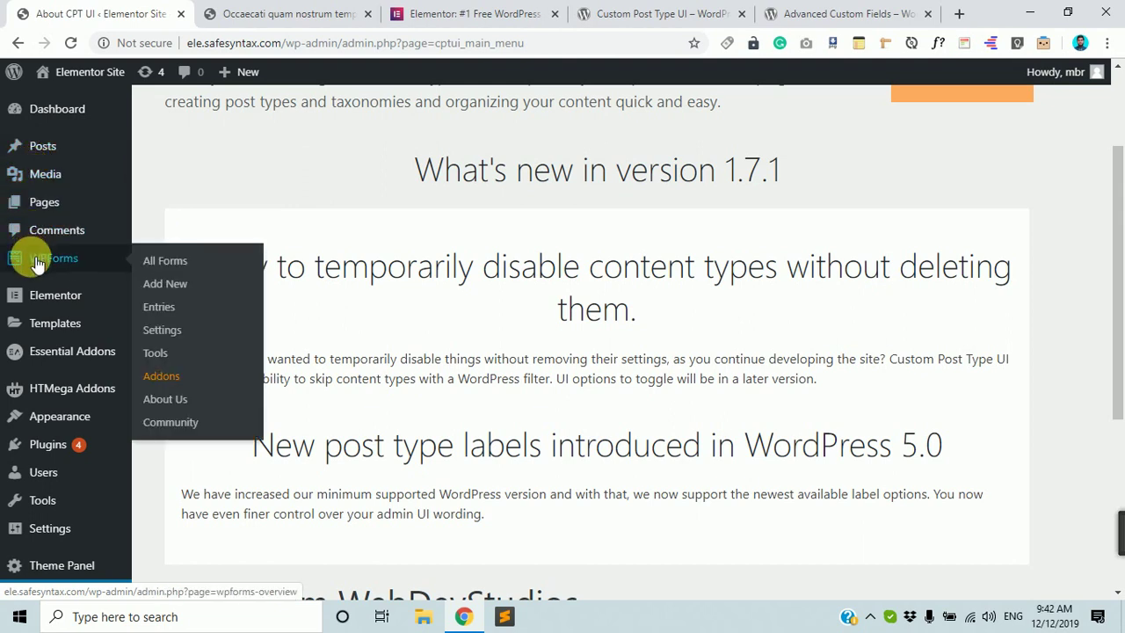
mouse_move(64, 146)
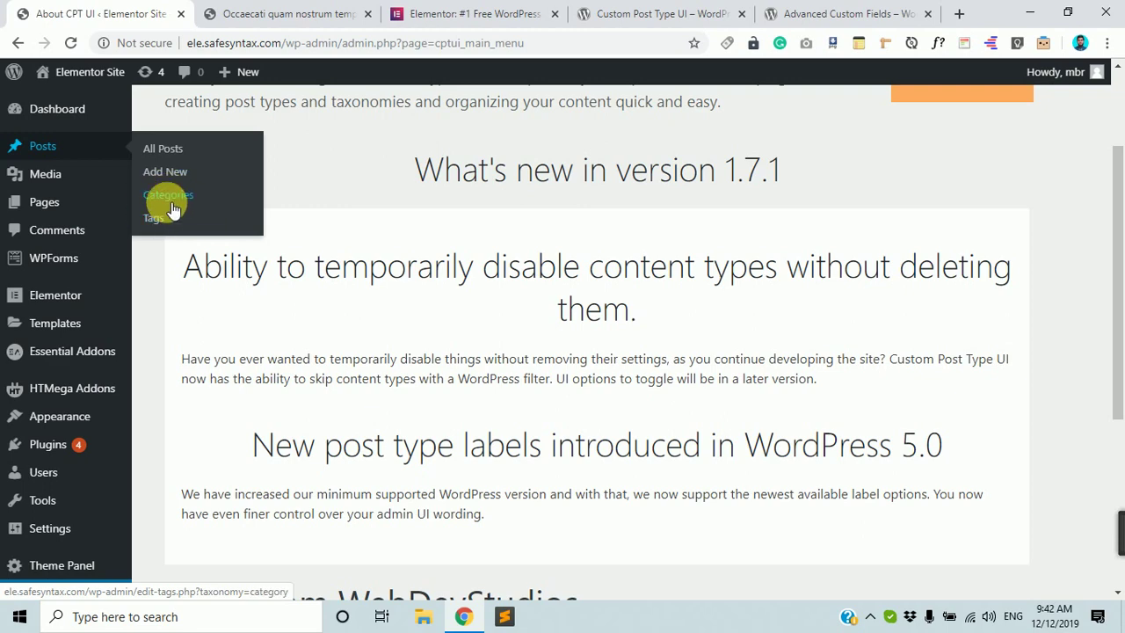
scroll(91, 319, "down", 3)
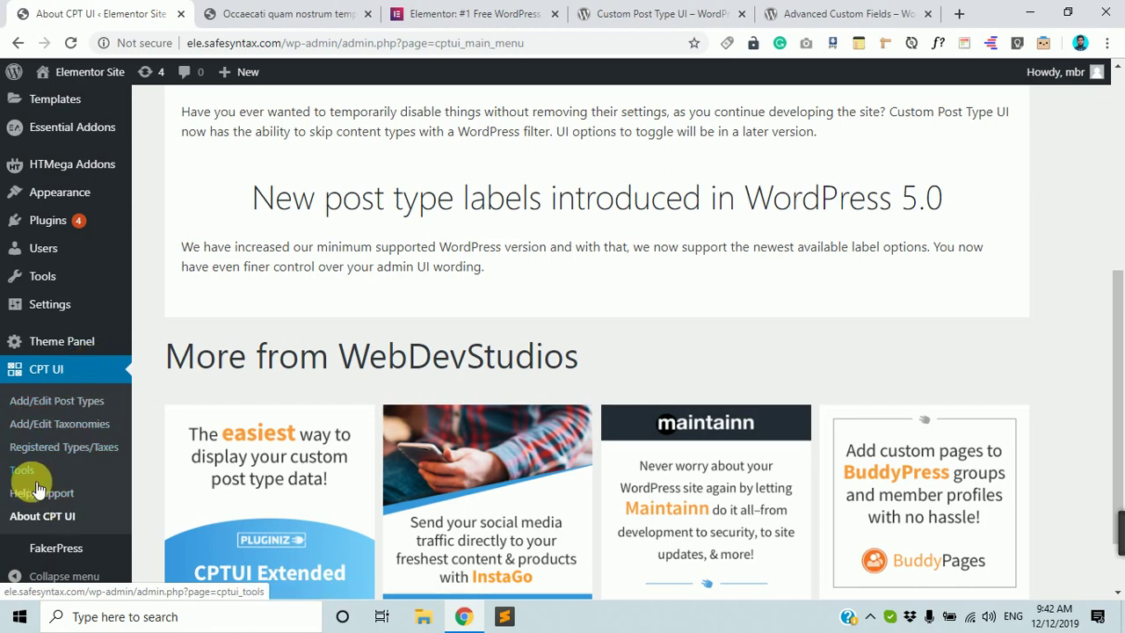
scroll(326, 302, "up", 5)
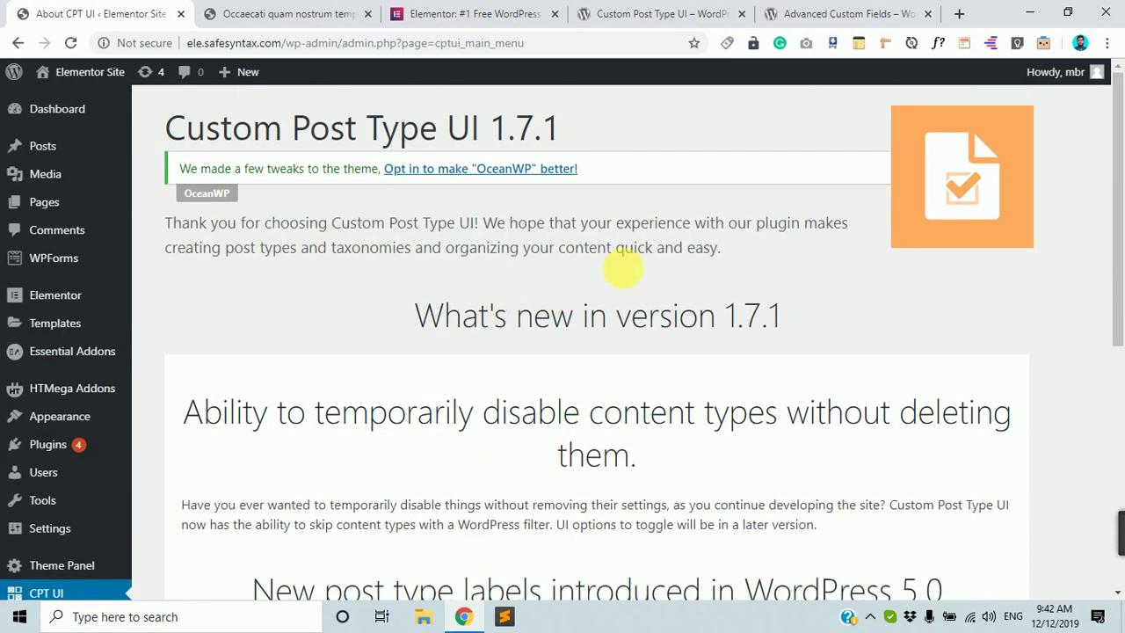
scroll(492, 282, "down", 5)
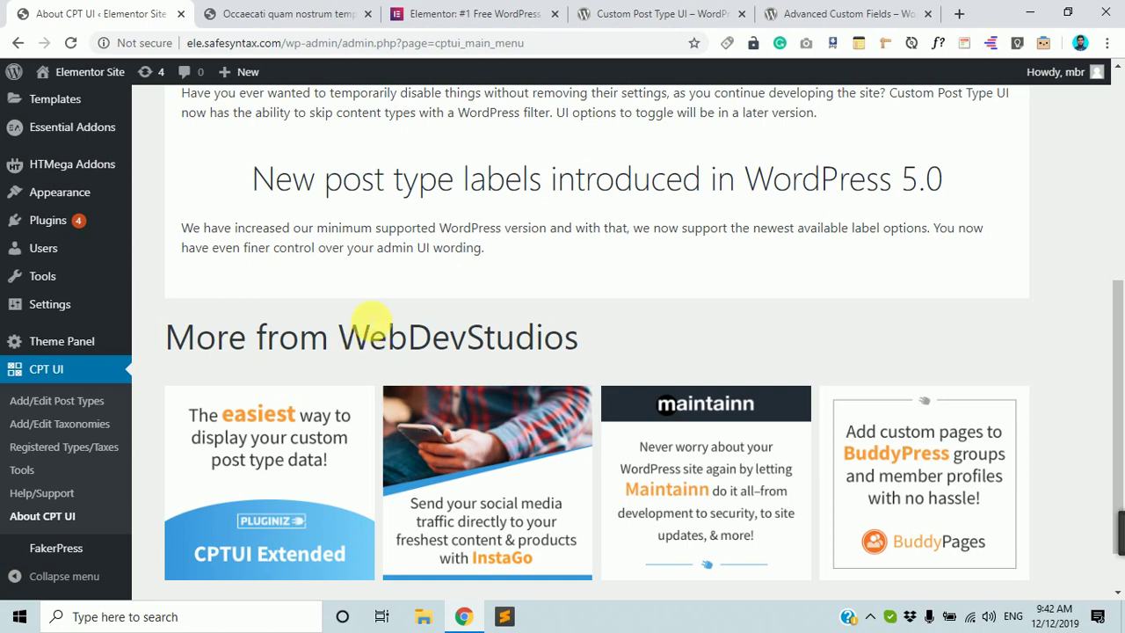
scroll(163, 334, "up", 2)
scroll(168, 334, "down", 2)
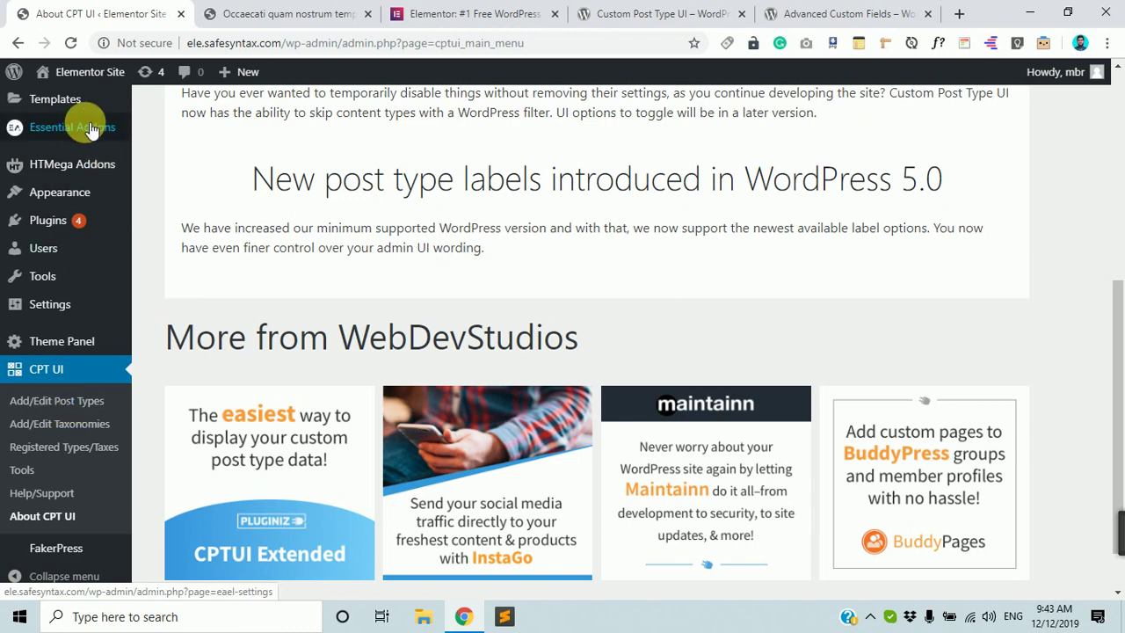
Open the Add/Edit Post Types page of the Custom Post Type UI plugin.
scroll(80, 163, "up", 1)
scroll(77, 158, "up", 3)
scroll(76, 220, "down", 2)
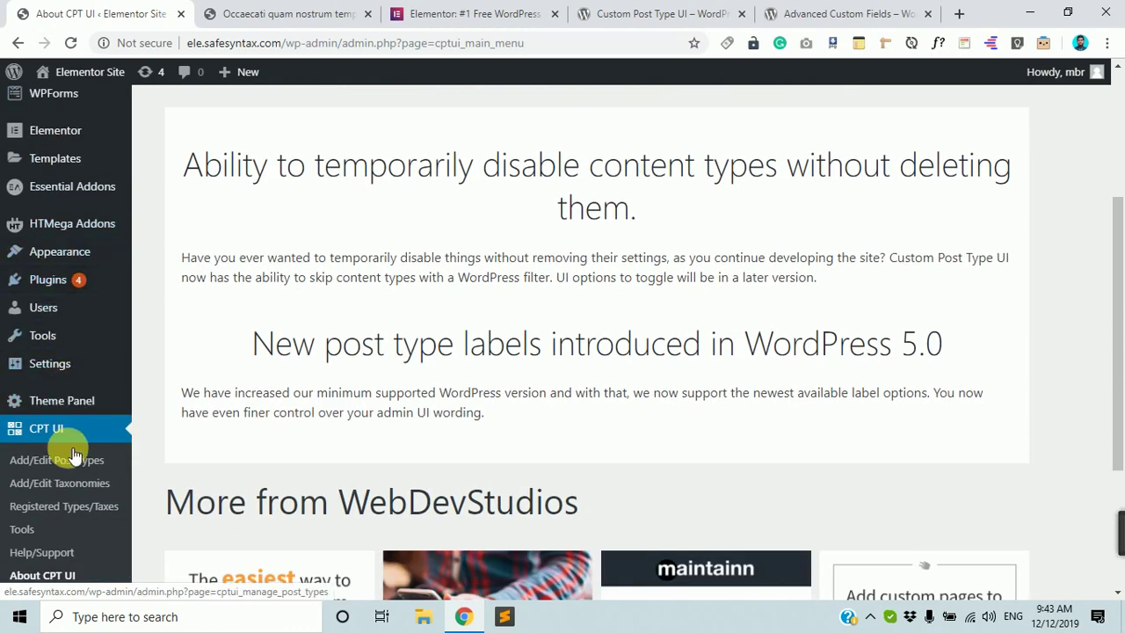
scroll(88, 449, "down", 1)
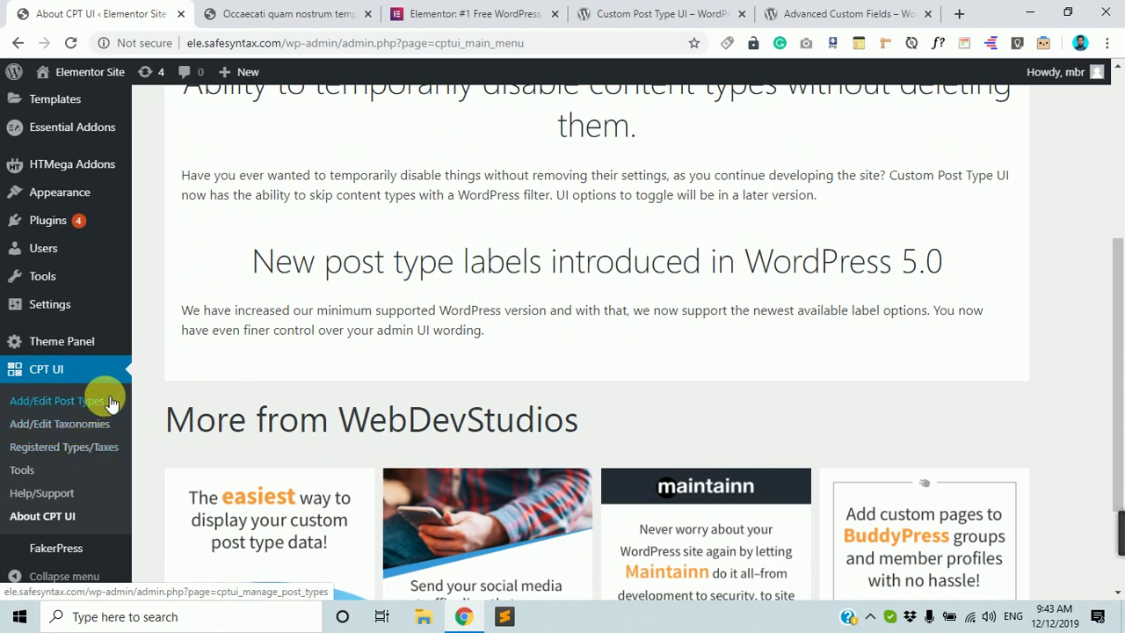
left_click(63, 410)
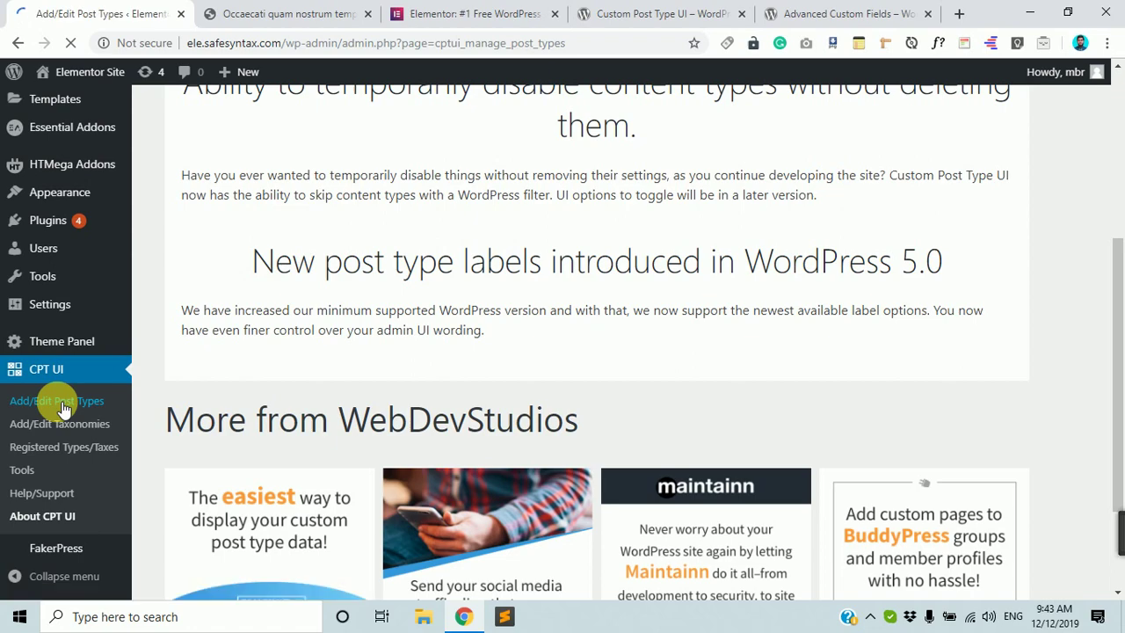
Look through the Add New Post Type form, from the basic settings and additional labels down to the REST API and archive options.
scroll(110, 527, "down", 4)
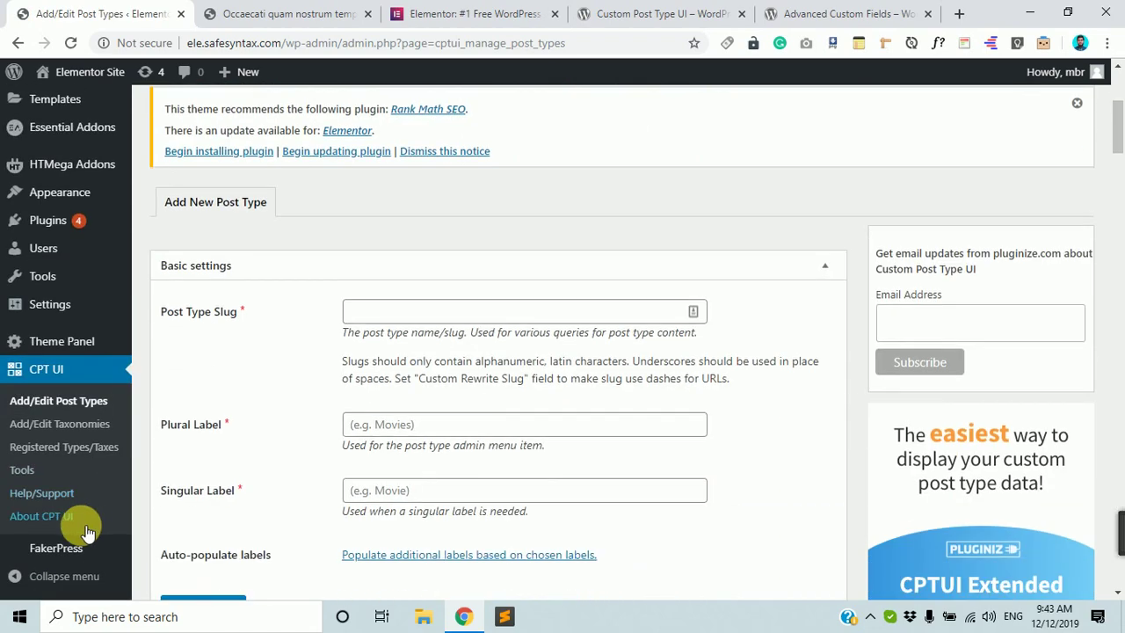
scroll(271, 402, "up", 4)
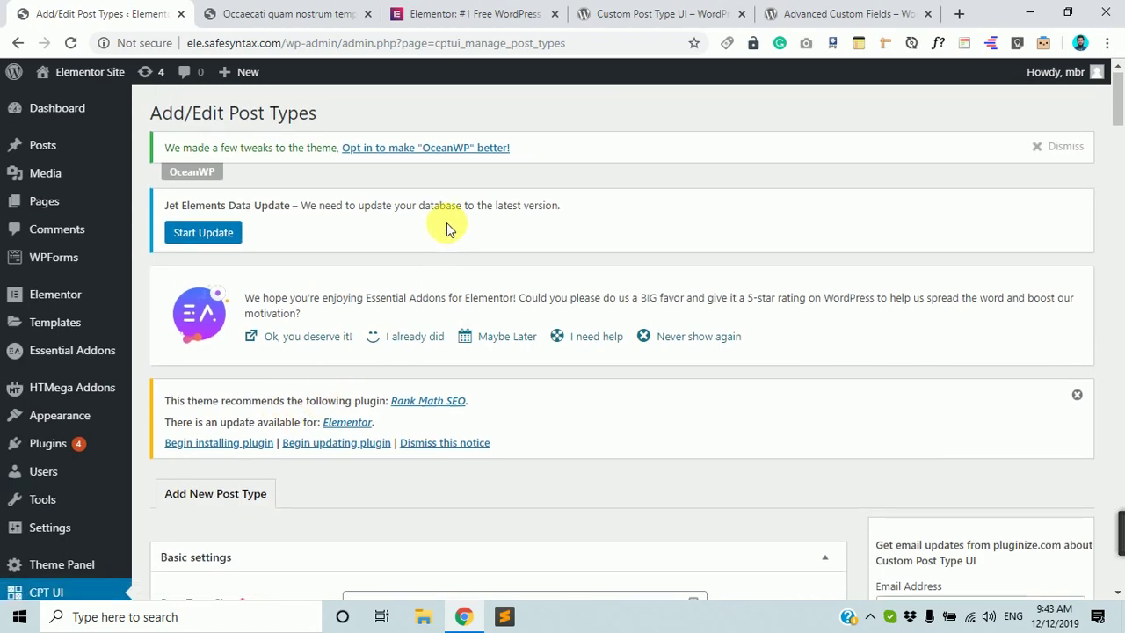
scroll(445, 226, "down", 5)
scroll(423, 300, "down", 15)
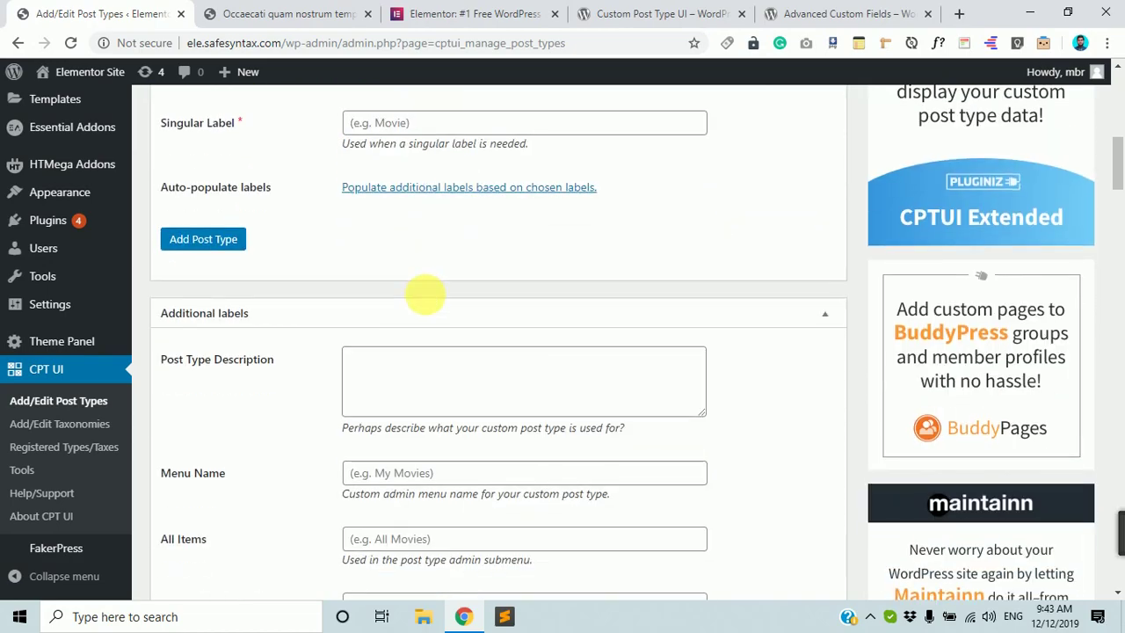
scroll(422, 300, "down", 20)
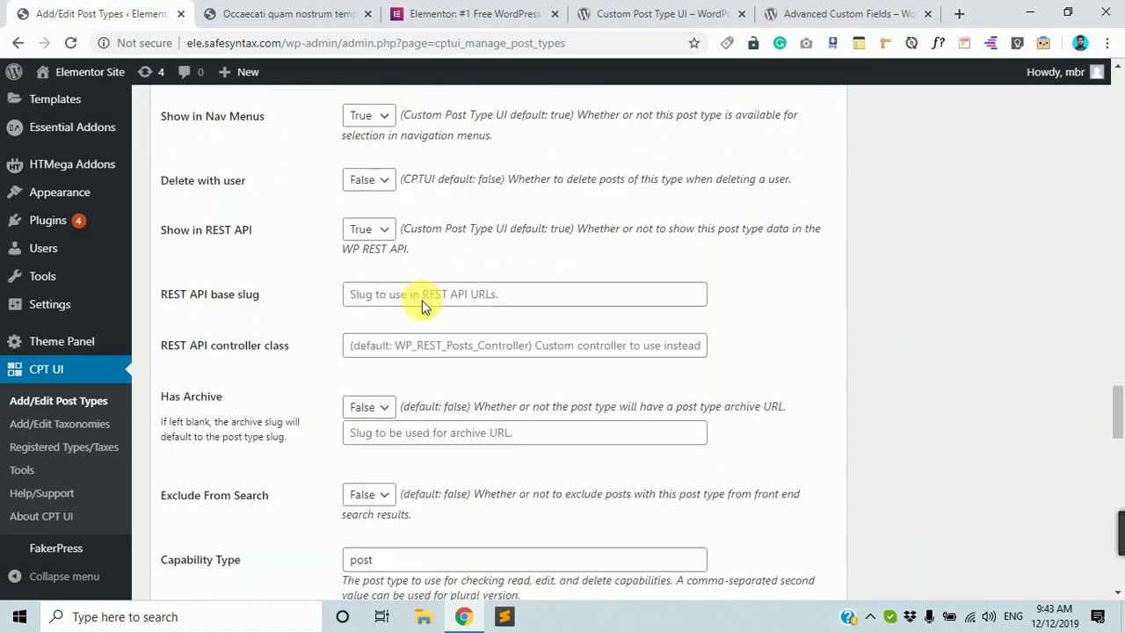
scroll(421, 299, "up", 20)
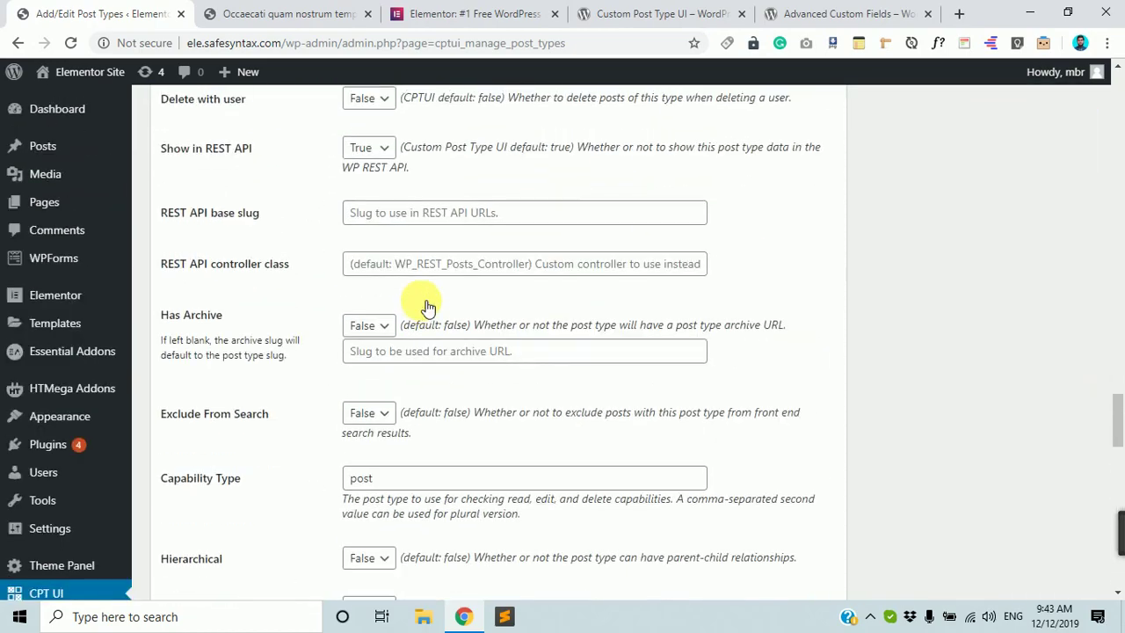
scroll(427, 308, "up", 20)
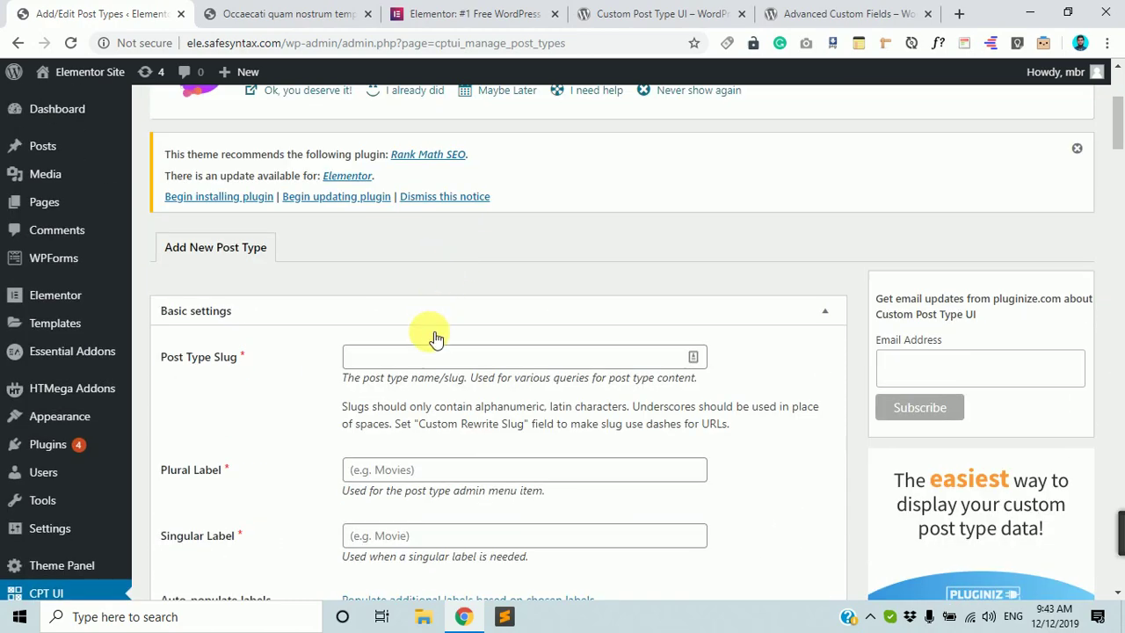
Check the date and slug parts of the open blog post's web address, and return to the post type form.
left_click(430, 356)
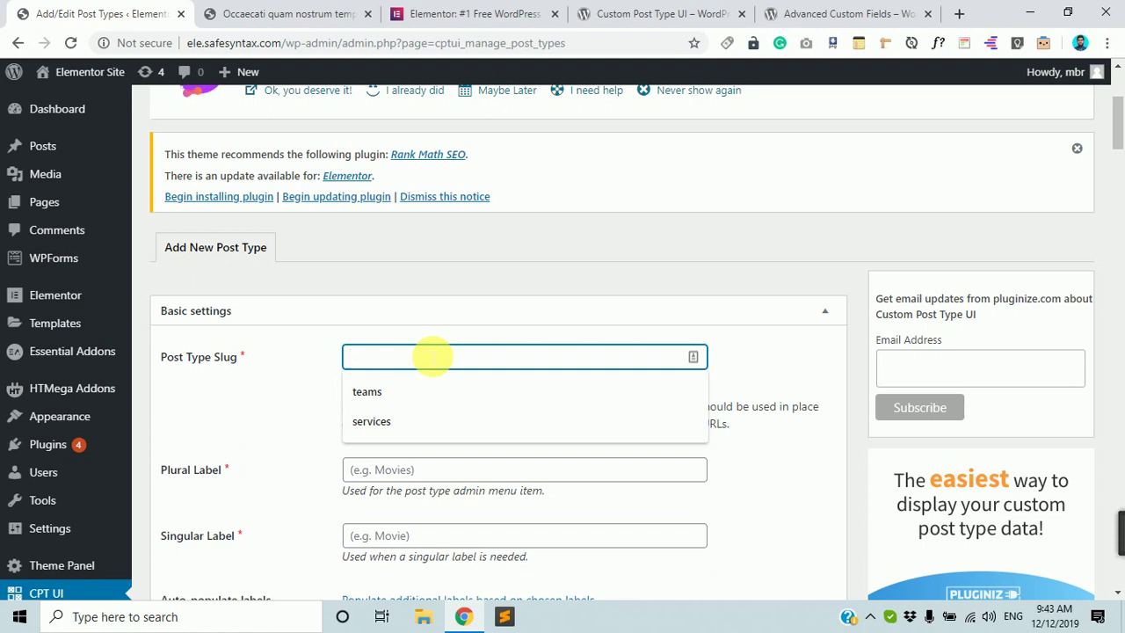
left_click(264, 13)
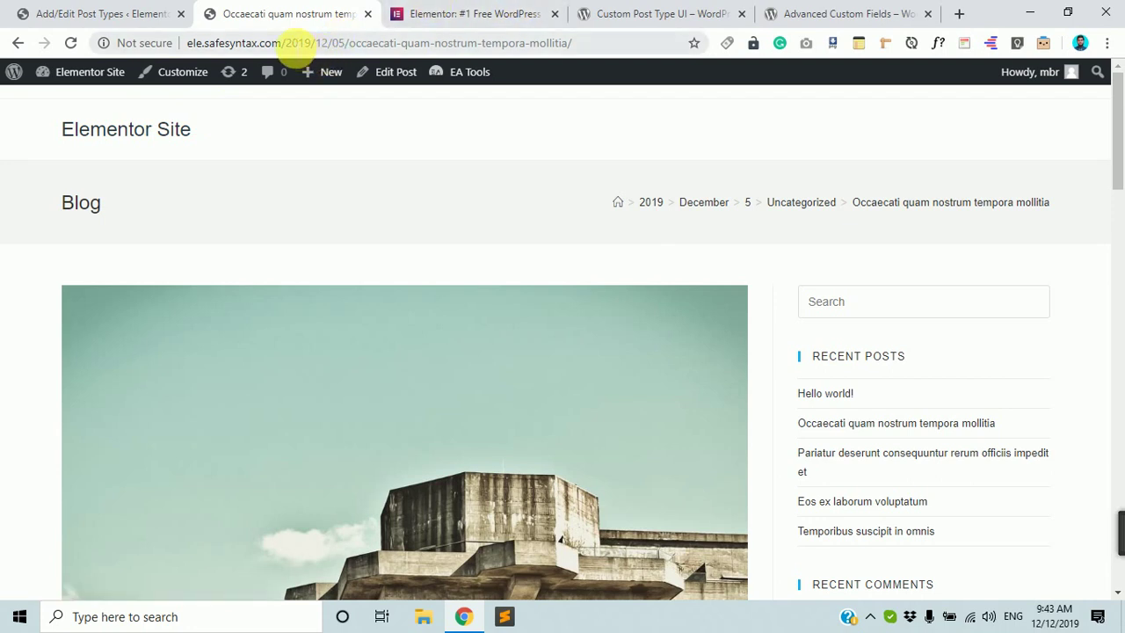
left_click_drag(285, 43, 378, 43)
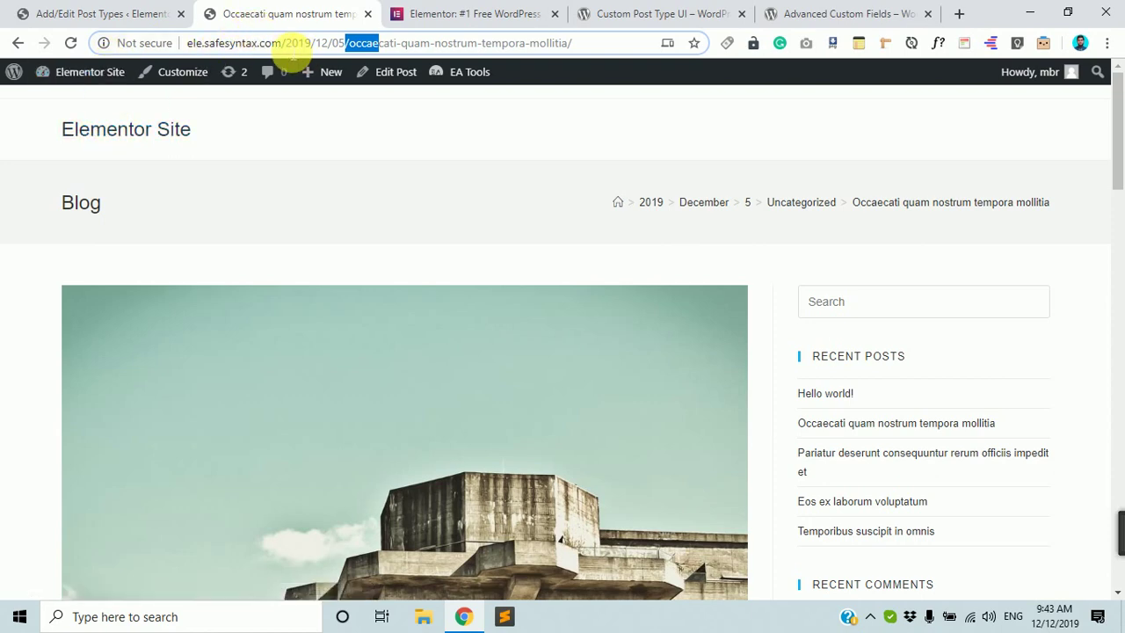
left_click_drag(282, 42, 339, 42)
left_click(97, 7)
Try "services" and its variant "services_type" as the post type slug, and clear the field.
left_click(384, 359)
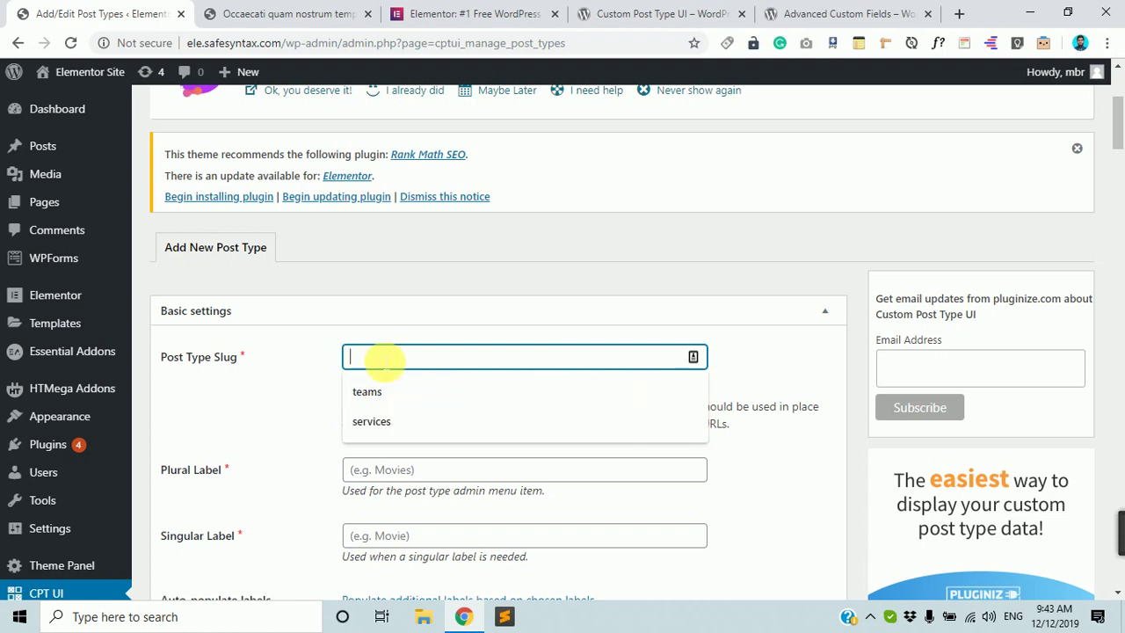
type("se")
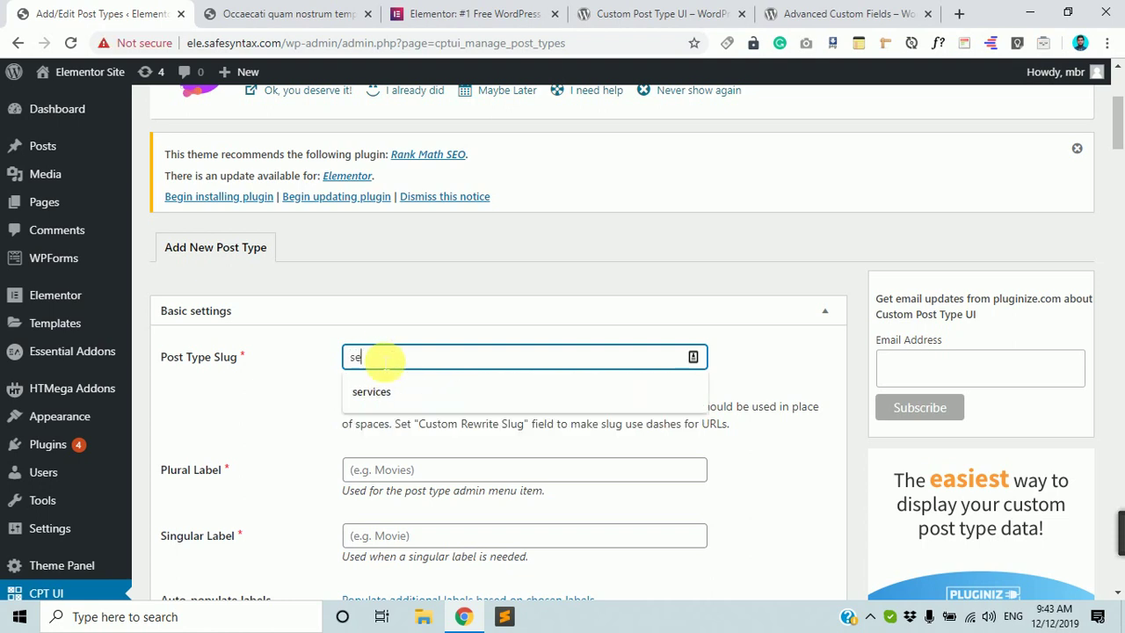
type("rvices")
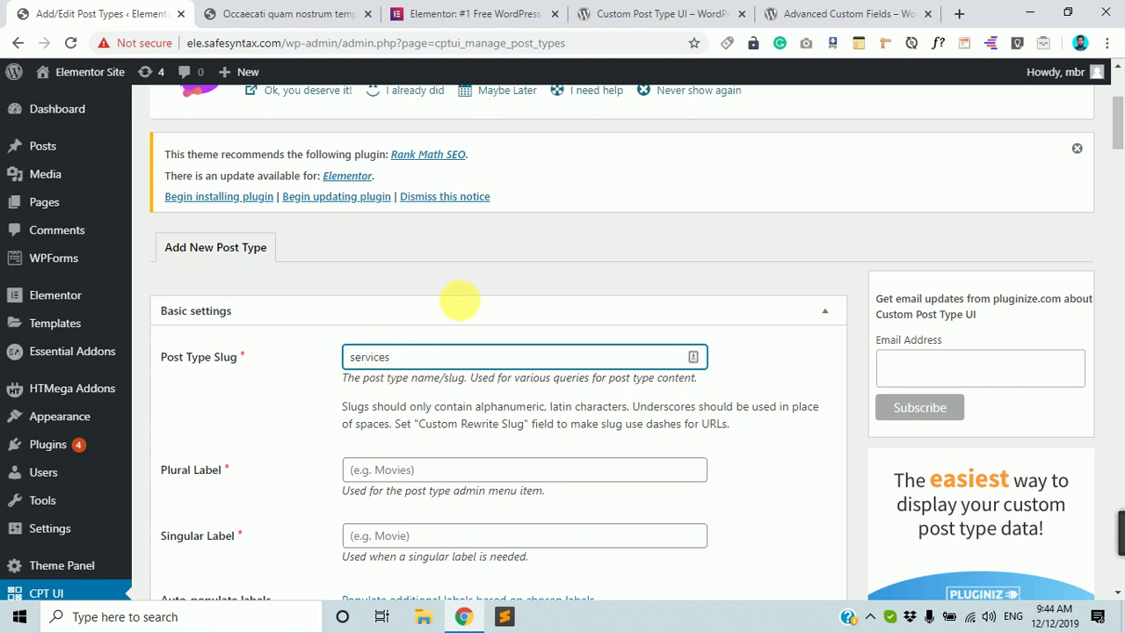
left_click_drag(397, 358, 340, 358)
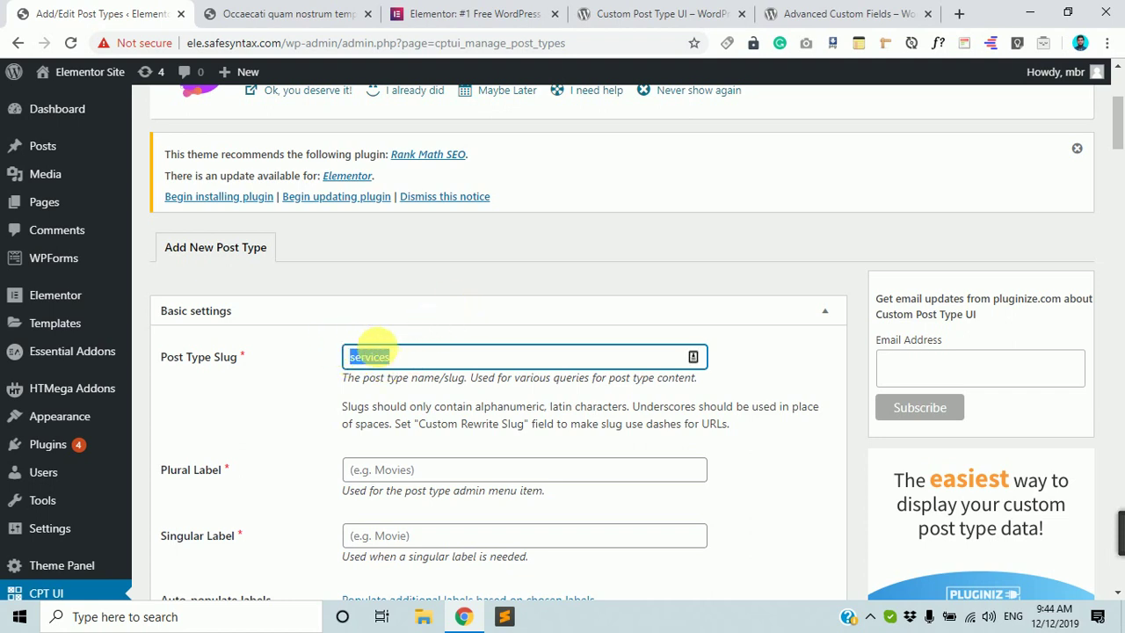
left_click(412, 360)
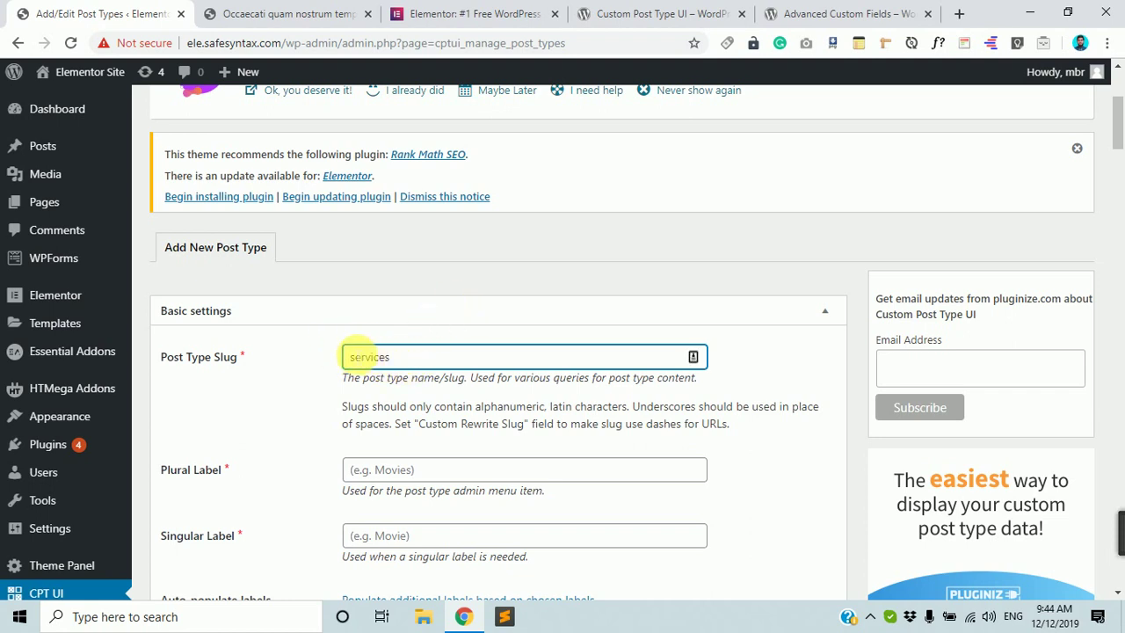
left_click_drag(351, 358, 414, 359)
left_click(412, 359)
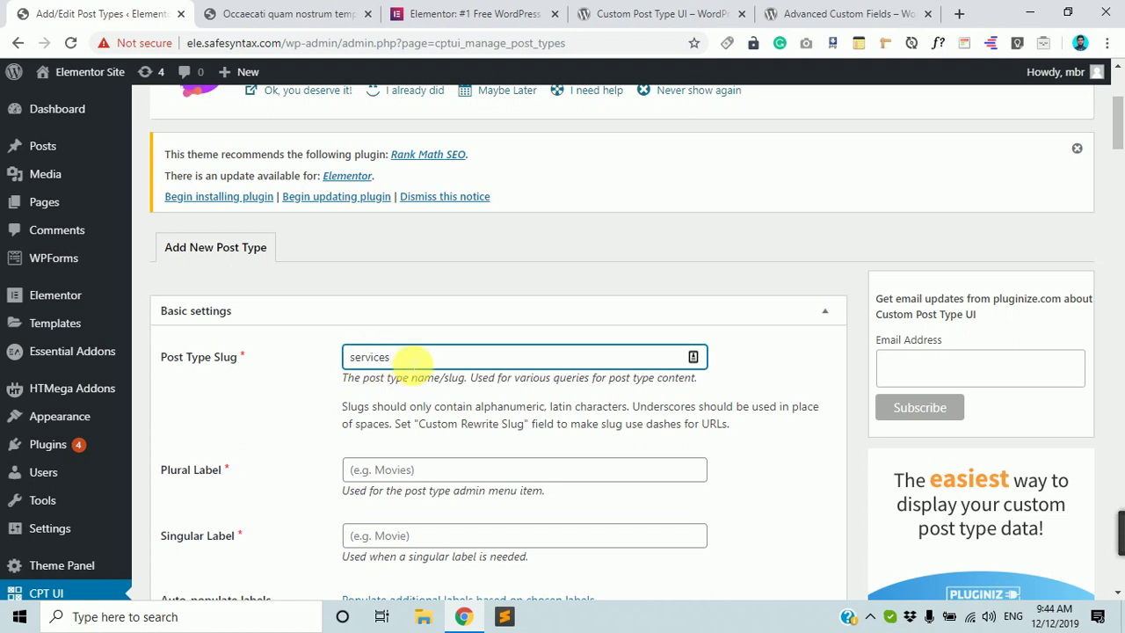
type("_type")
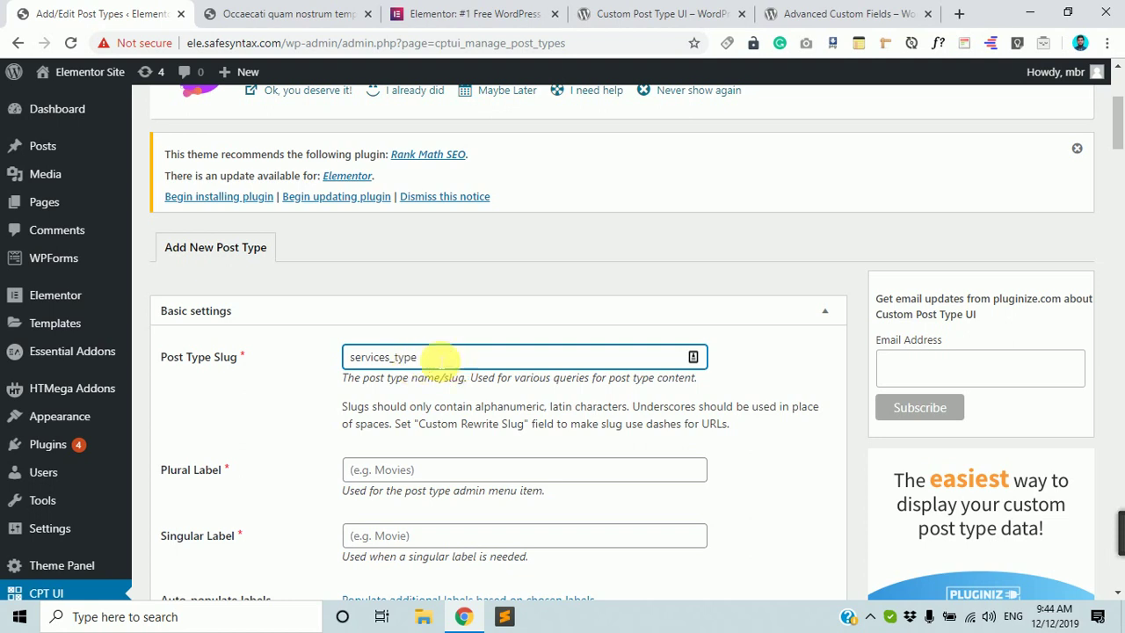
left_click_drag(440, 357, 392, 357)
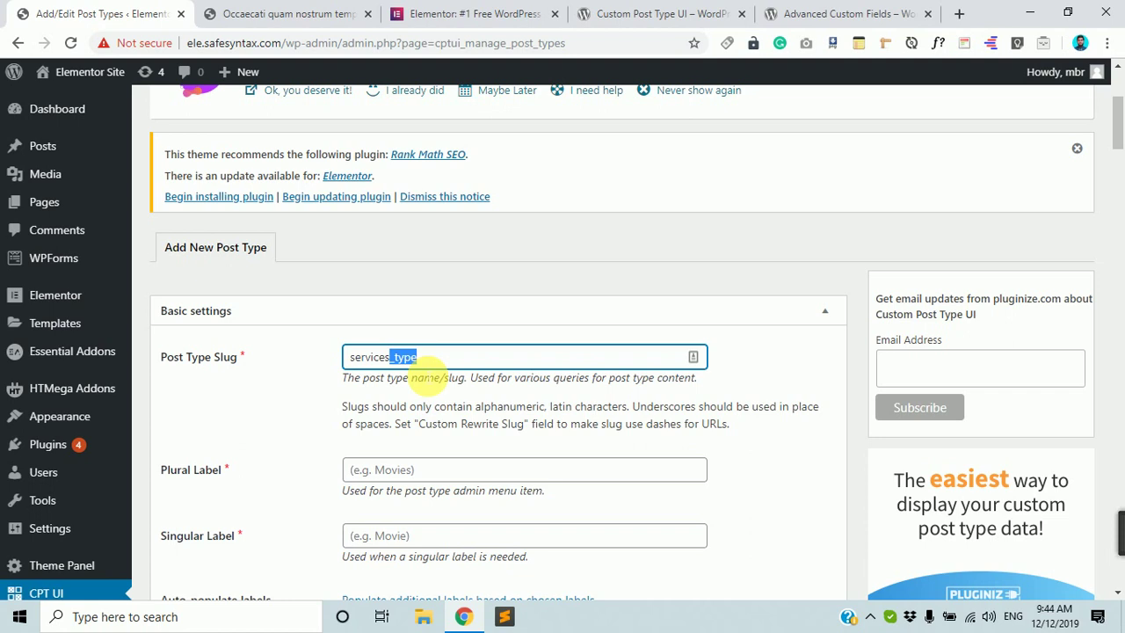
key("BackSpace")
key("BackSpace")
key("BackSpace")
key("BackSpace")
key("BackSpace")
key("BackSpace")
key("BackSpace")
key("BackSpace")
key("BackSpace")
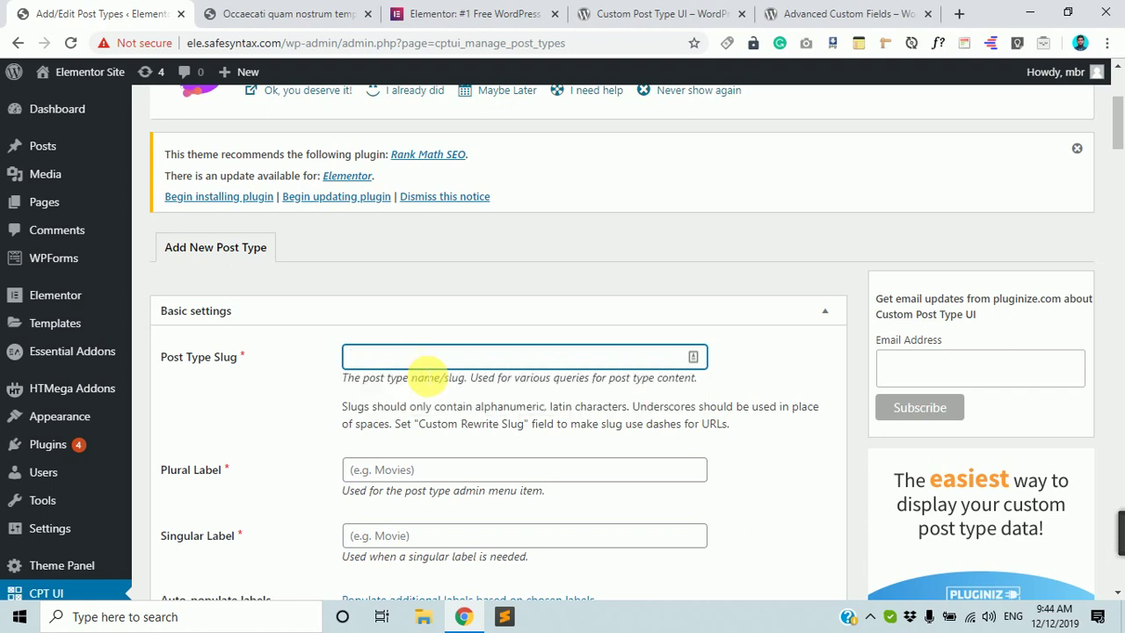
type("seerefssdfsdfsdf")
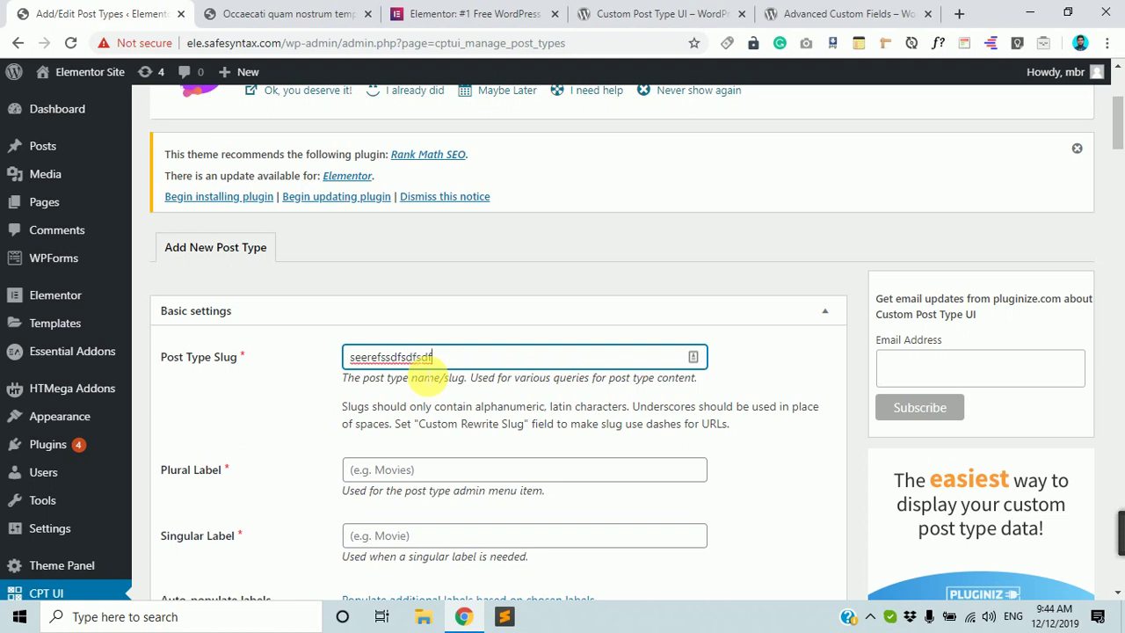
type("fdsf")
key("BackSpace")
key("BackSpace")
key("BackSpace")
key("BackSpace")
key("BackSpace")
key("BackSpace")
key("BackSpace")
key("BackSpace")
key("BackSpace")
key("BackSpace")
key("BackSpace")
key("BackSpace")
key("BackSpace")
key("BackSpace")
key("BackSpace")
key("BackSpace")
key("BackSpace")
key("BackSpace")
key("BackSpace")
key("BackSpace")
Set the post type slug to "services".
type("services")
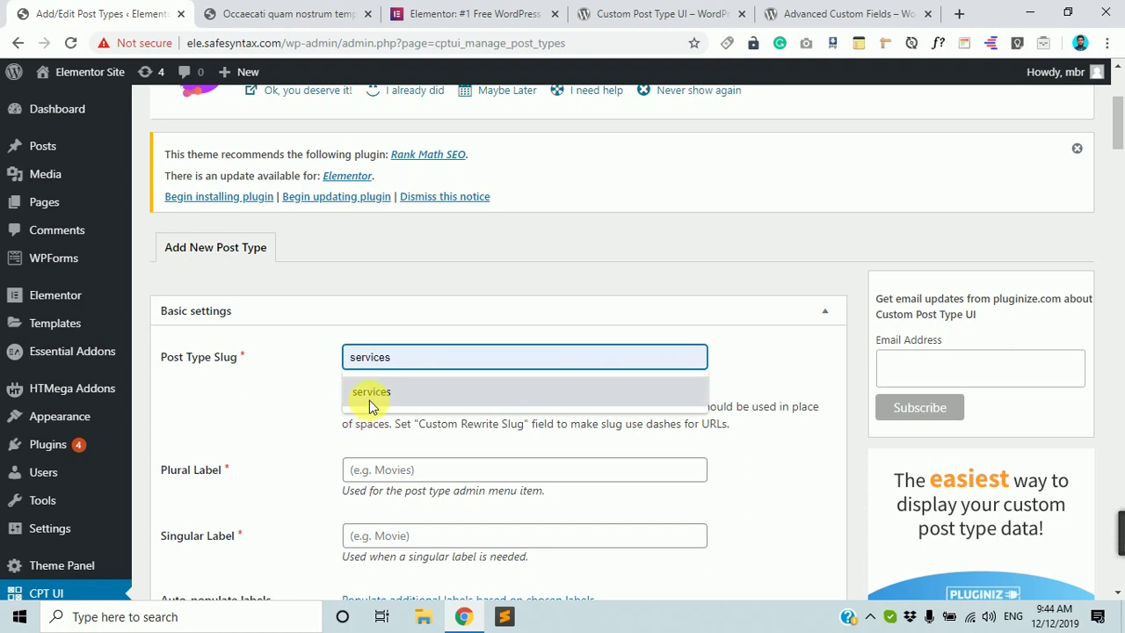
left_click(372, 392)
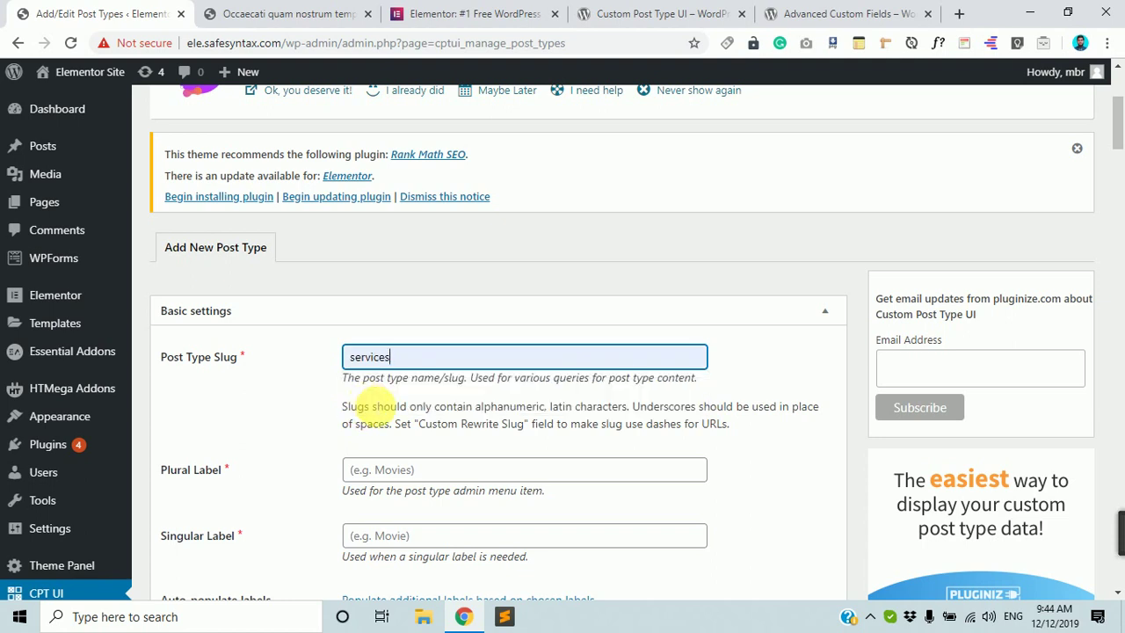
Set the post type's plural label to "Services".
left_click(421, 472)
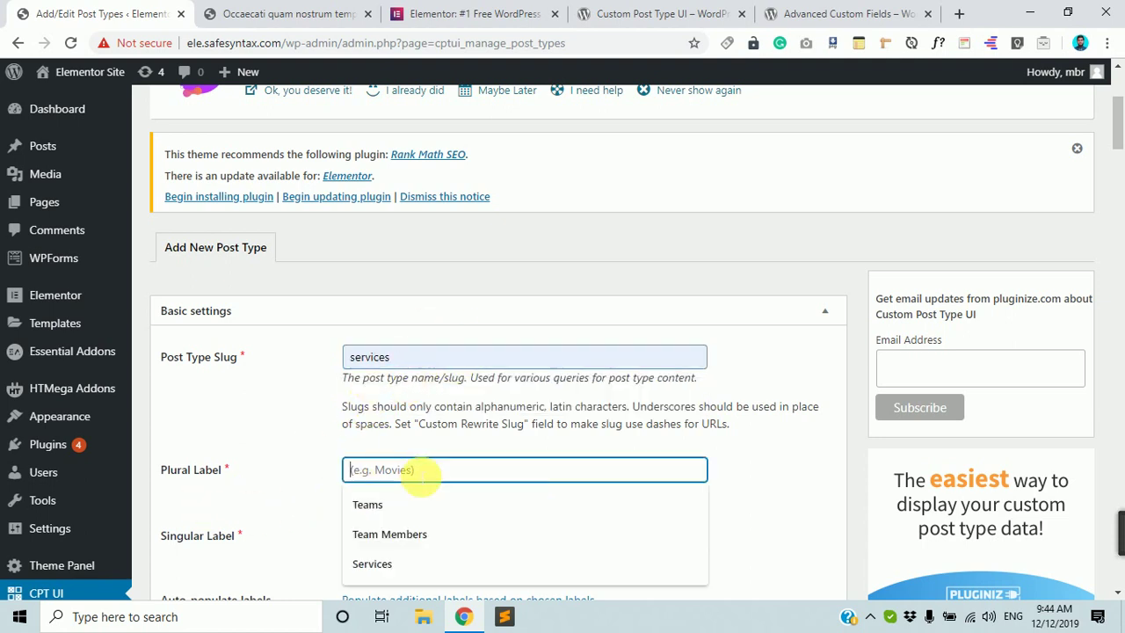
mouse_move(33, 155)
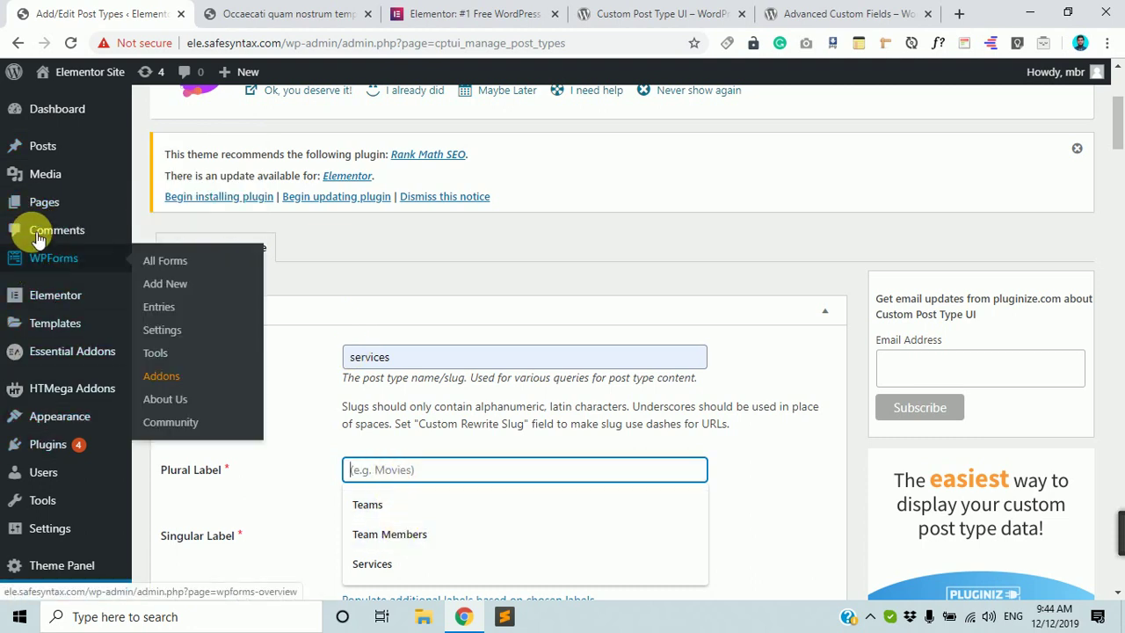
type("A")
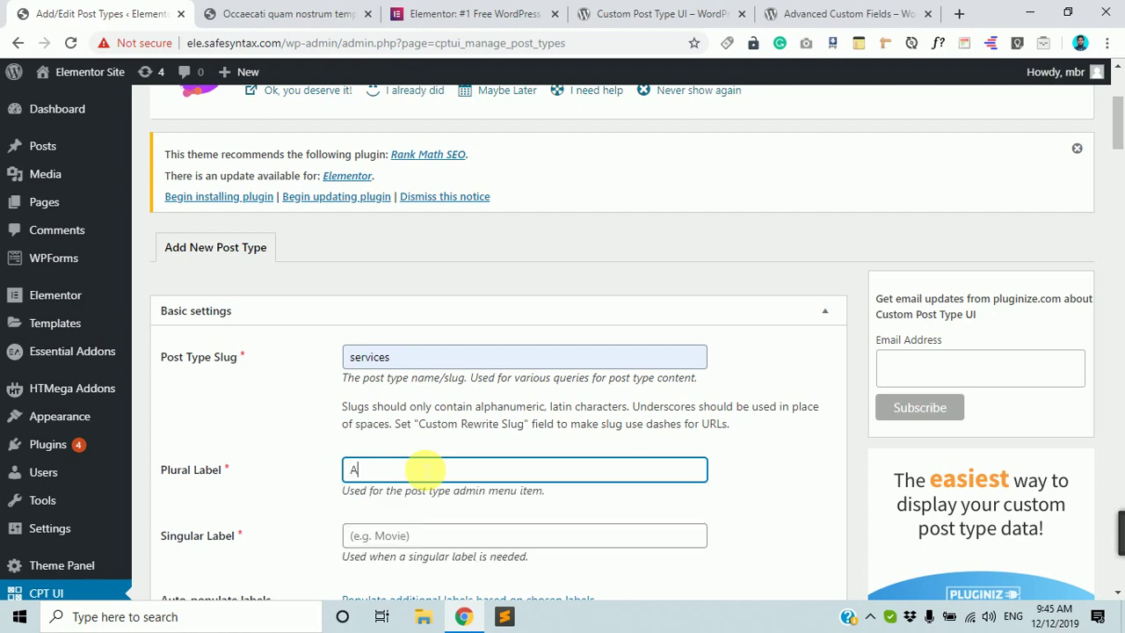
type("pnin")
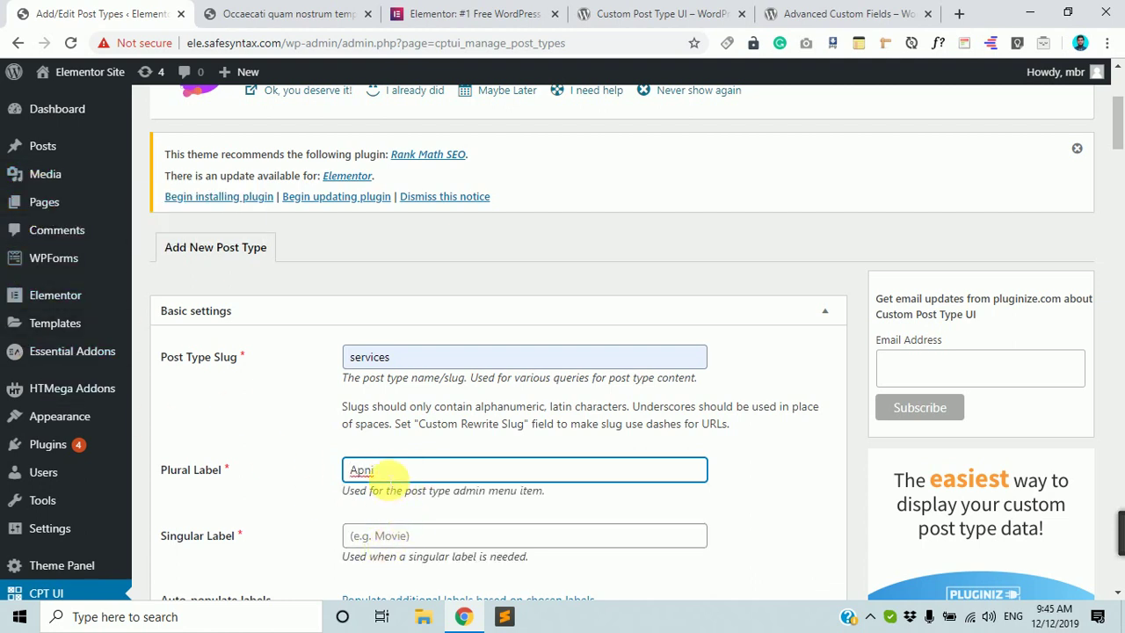
double_click(384, 472)
type("Se")
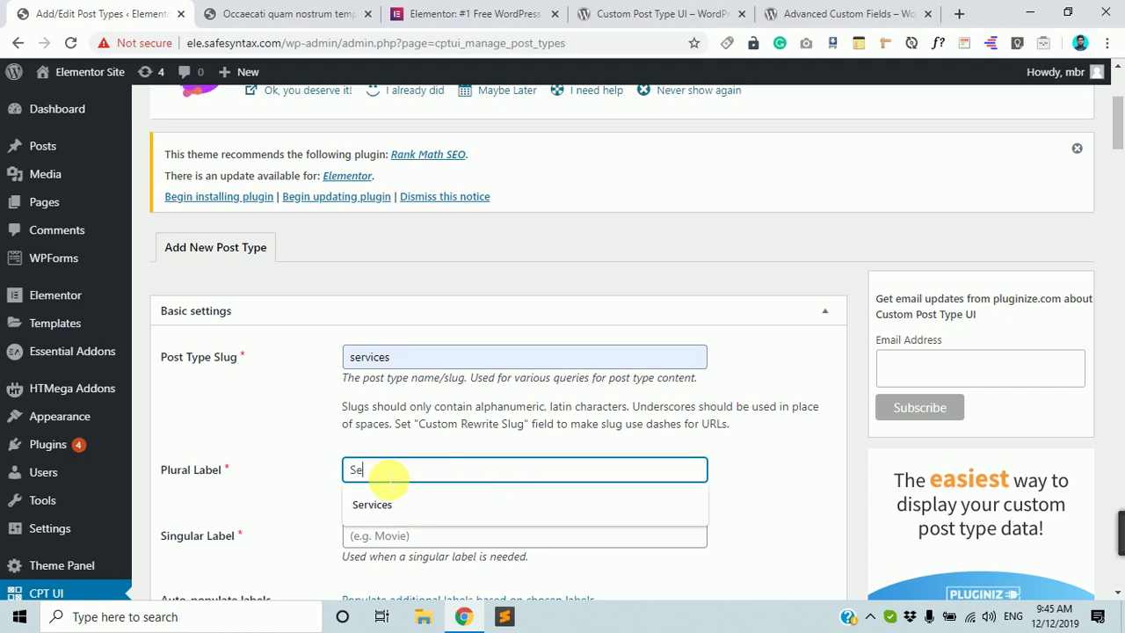
type("rvices")
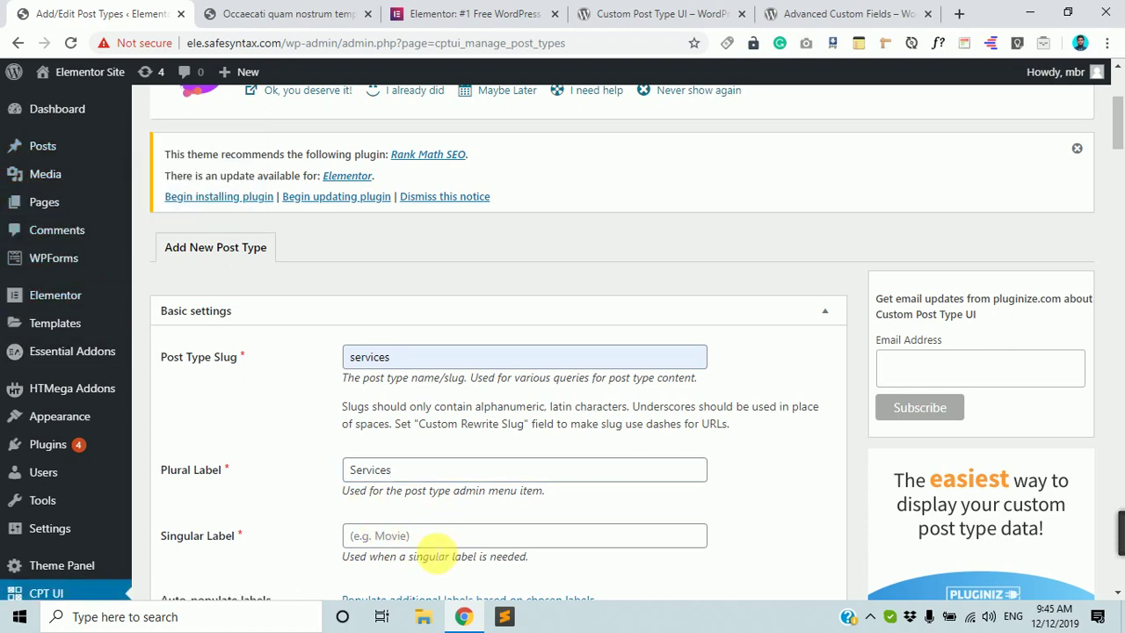
Set the post type's singular label to "Service".
left_click(431, 534)
left_click(761, 446)
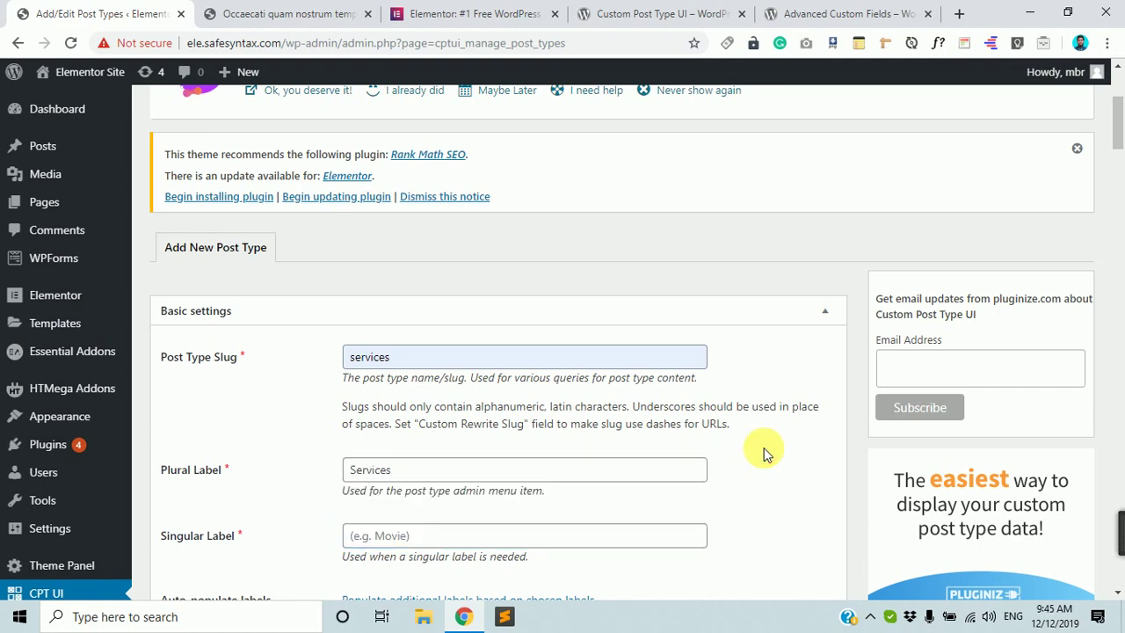
left_click(554, 533)
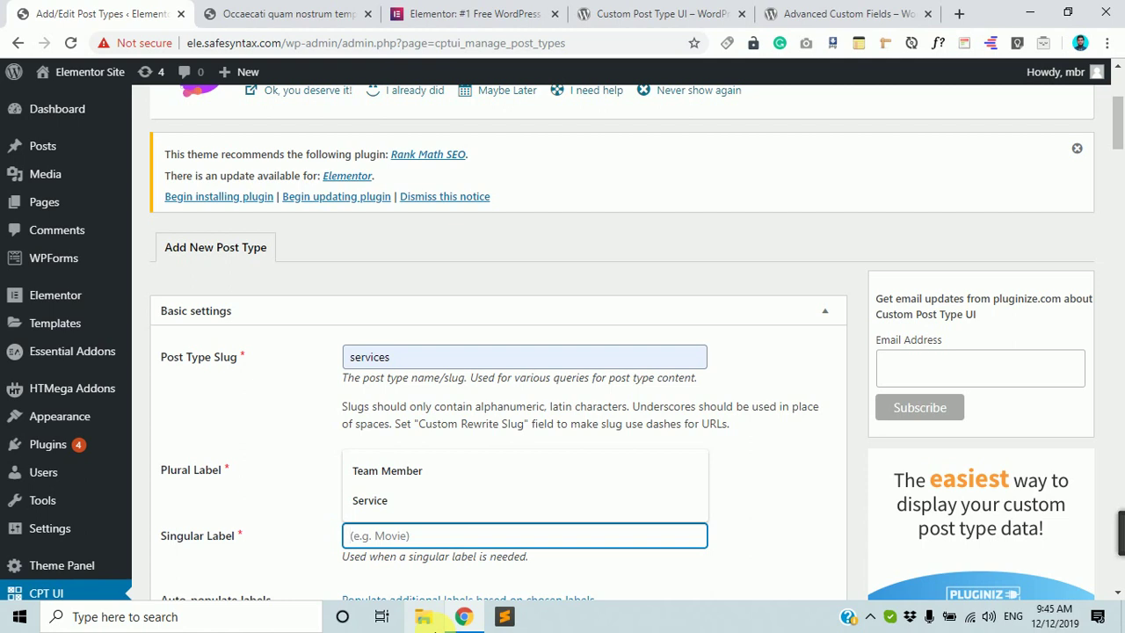
mouse_move(88, 149)
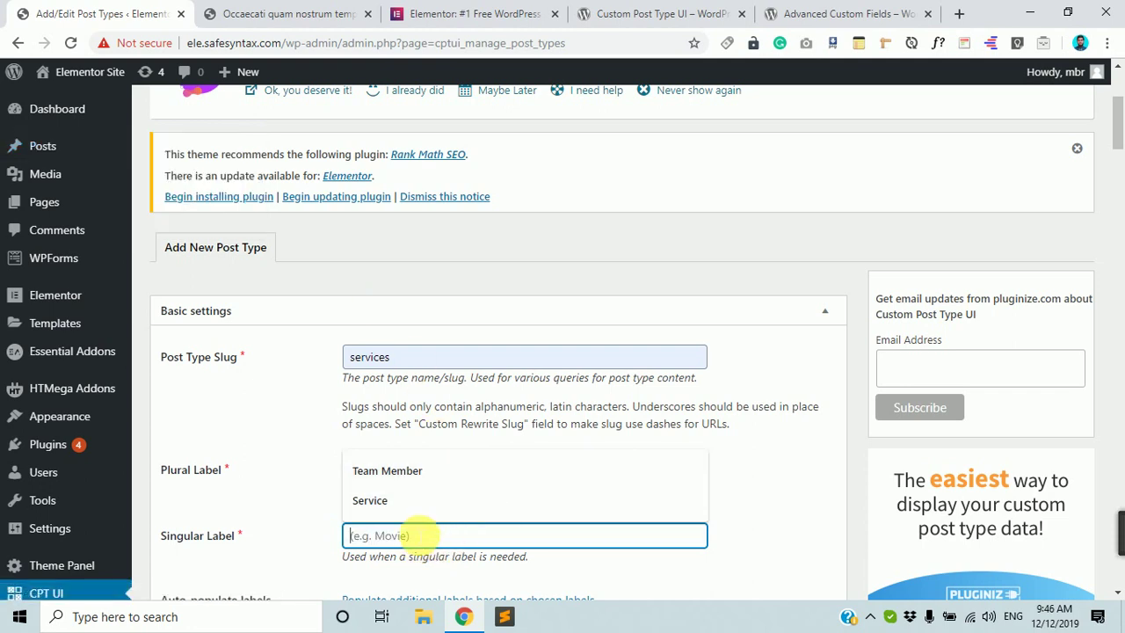
type("Serv")
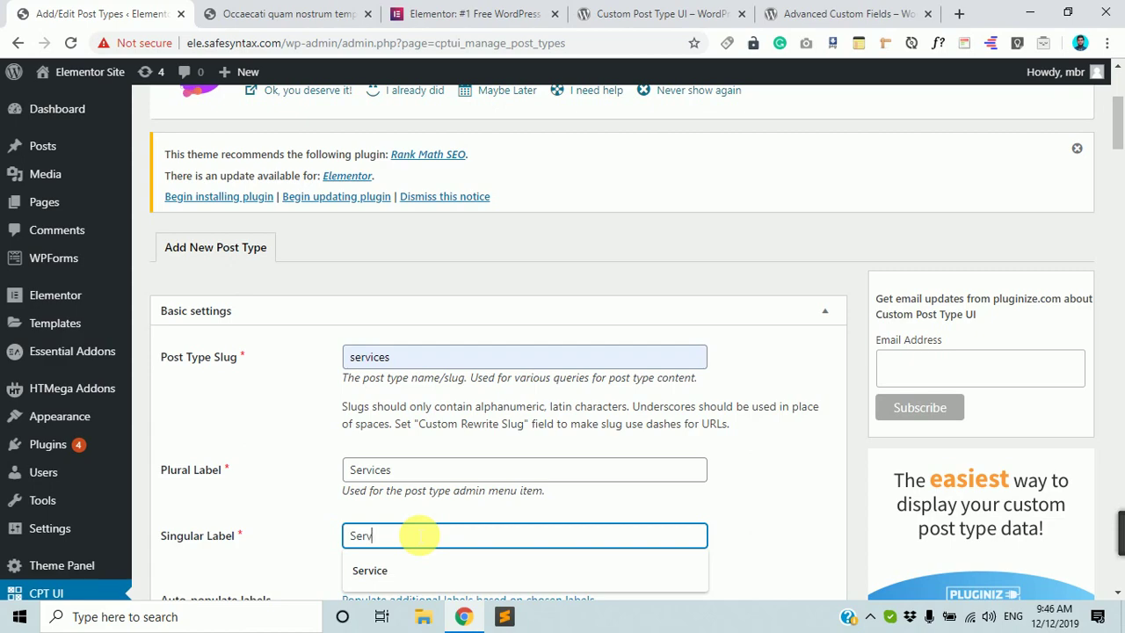
type("ice")
Review the plural and singular labels and the additional label fields from Post Type Description down to Search Item.
scroll(616, 483, "down", 2)
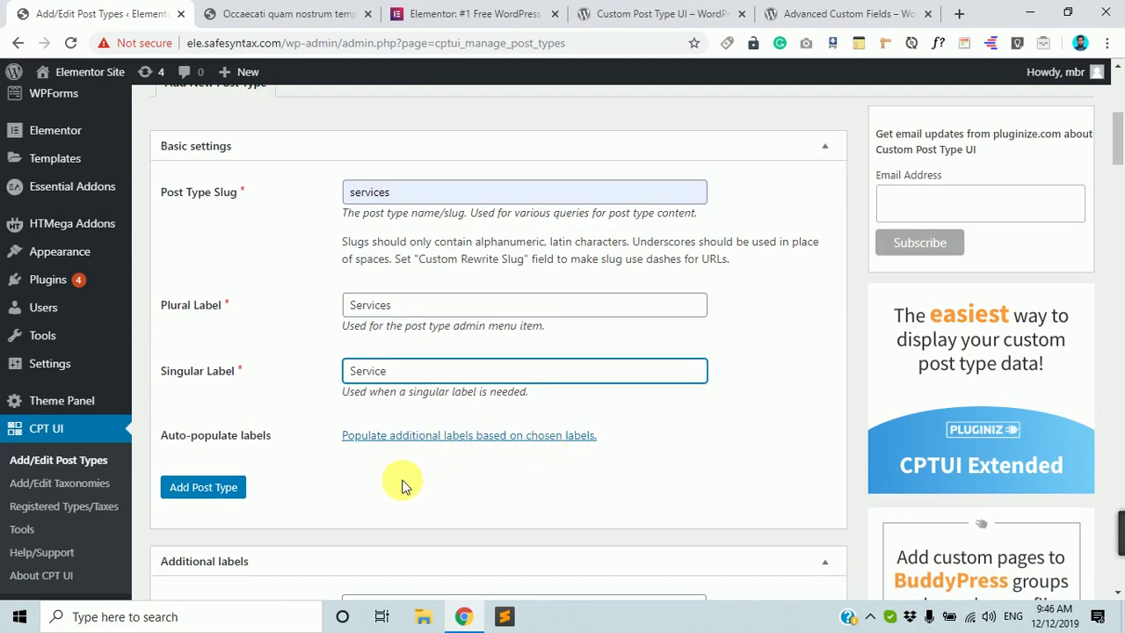
scroll(408, 431, "down", 3)
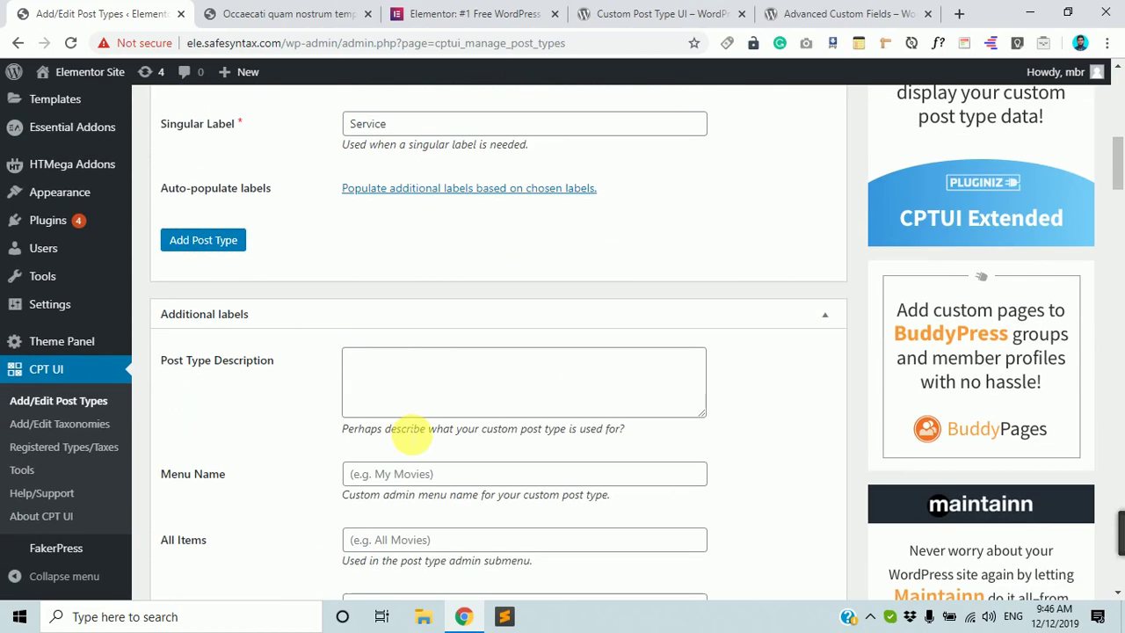
scroll(409, 431, "up", 4)
left_click_drag(397, 452, 325, 436)
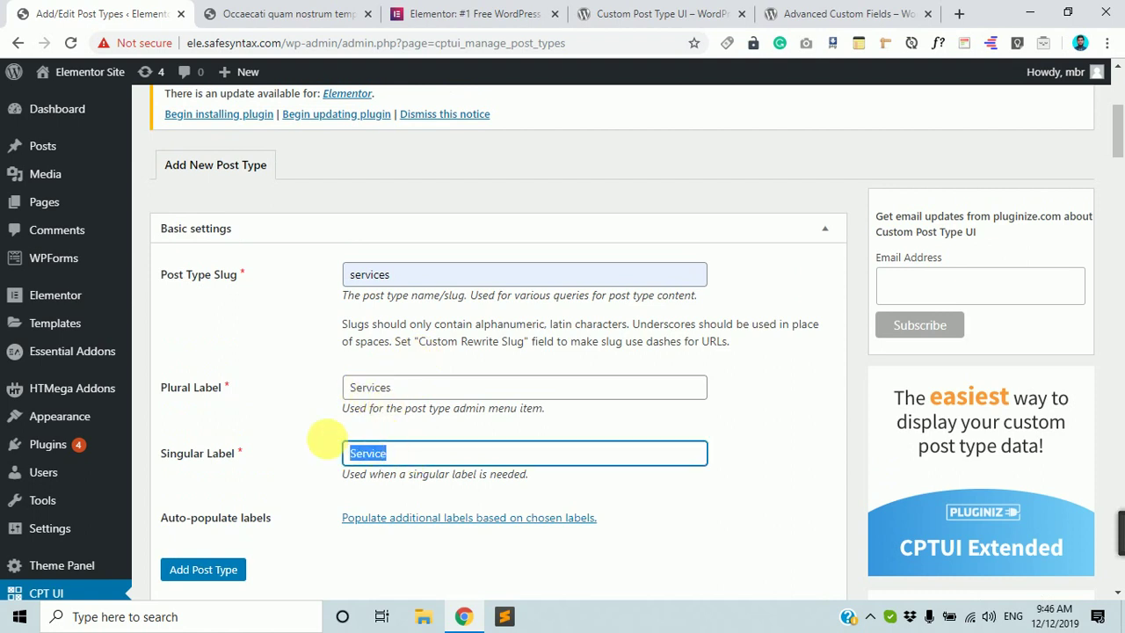
left_click(299, 408)
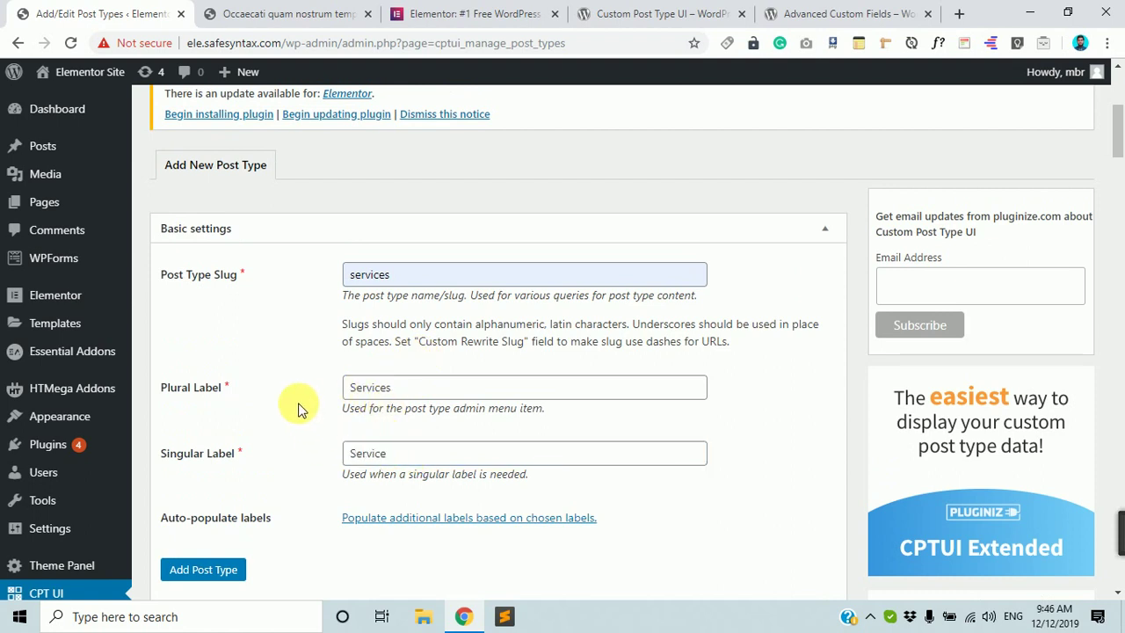
left_click(406, 453)
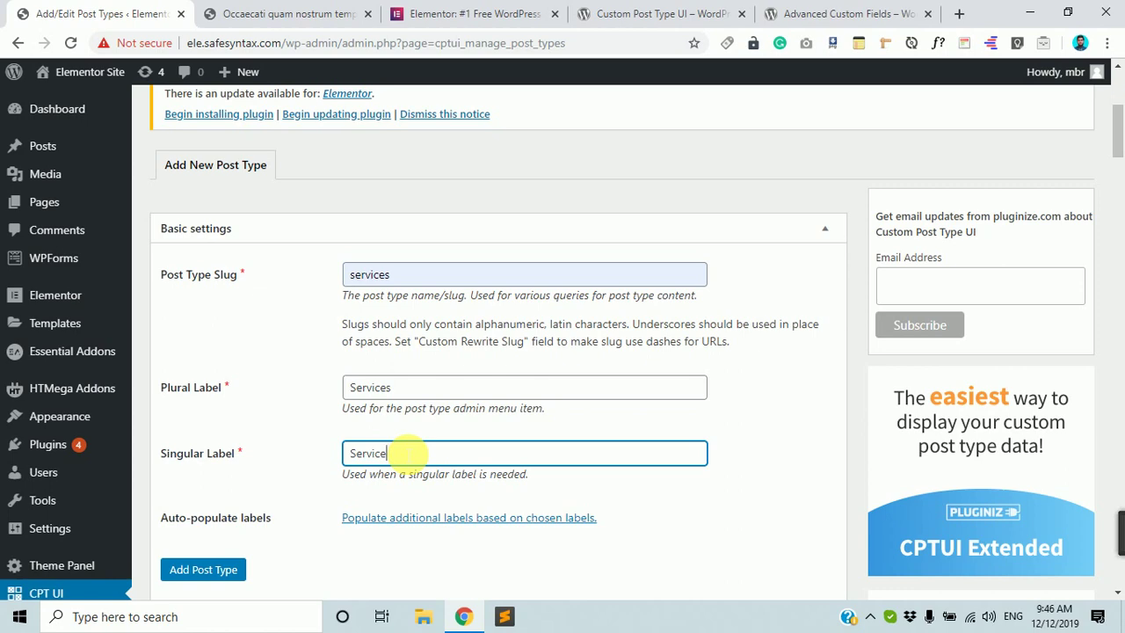
scroll(466, 455, "down", 3)
left_click(473, 455)
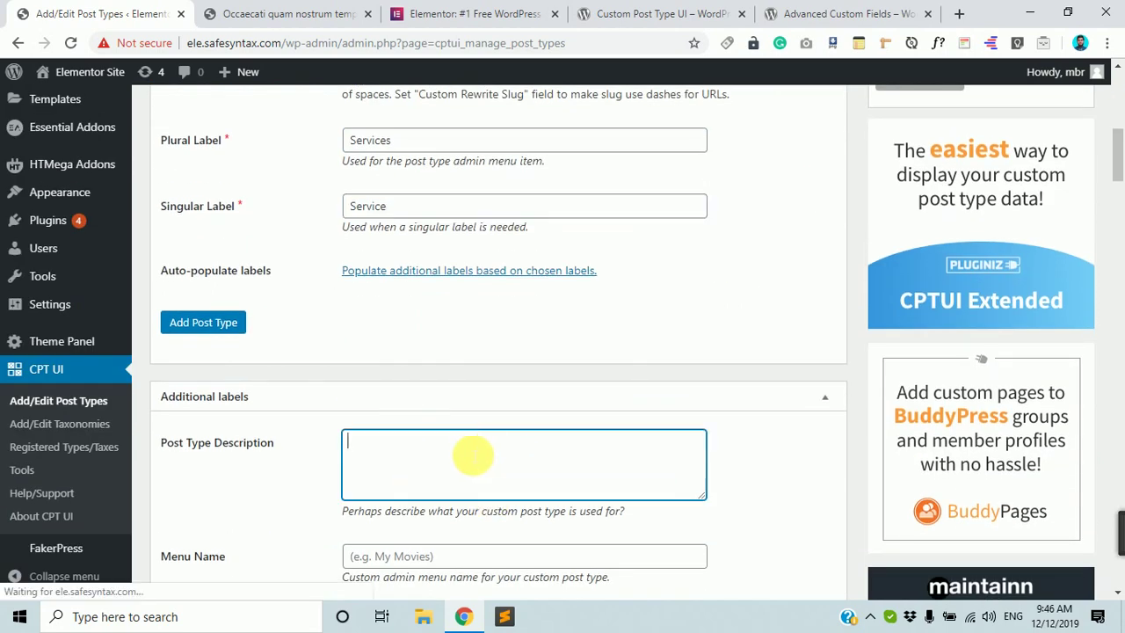
scroll(473, 456, "down", 3)
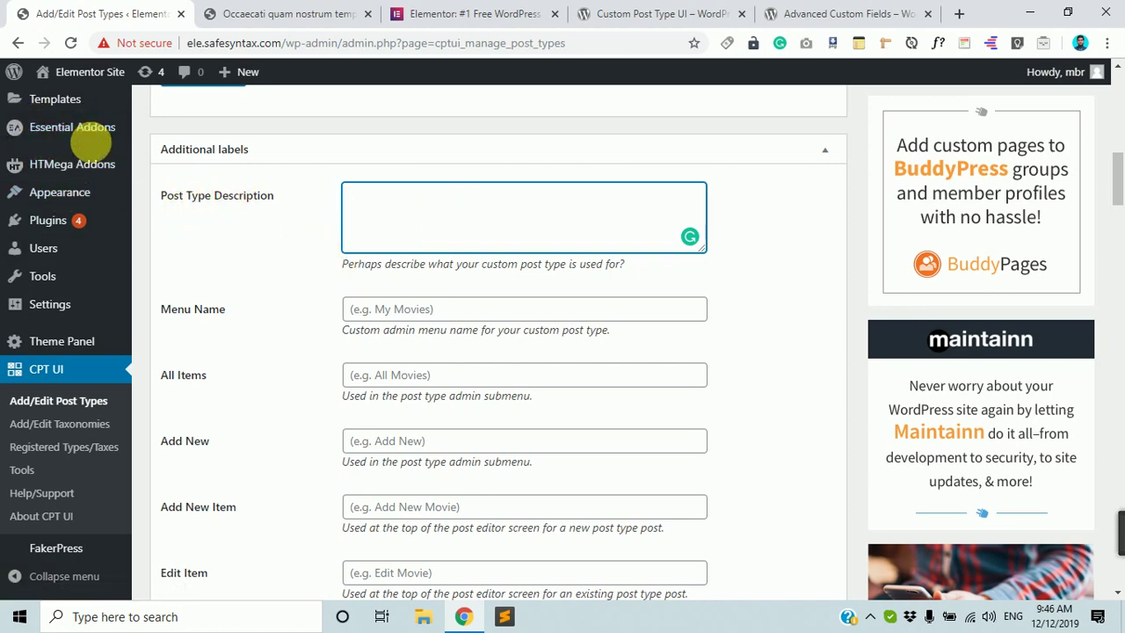
scroll(83, 175, "up", 3)
scroll(364, 320, "down", 4)
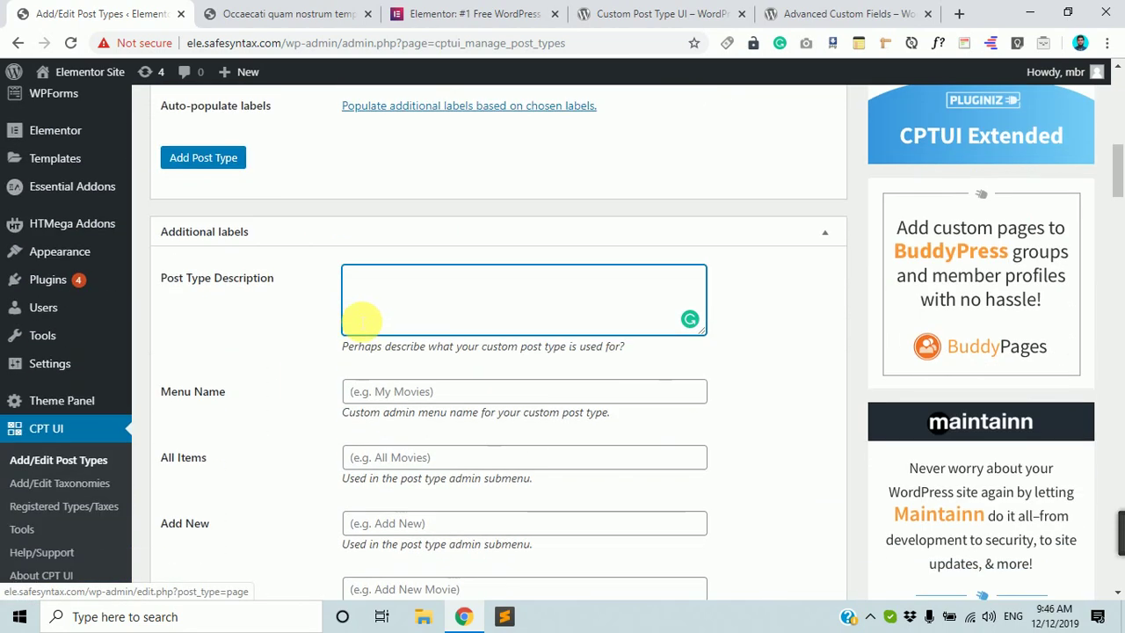
scroll(391, 260, "down", 3)
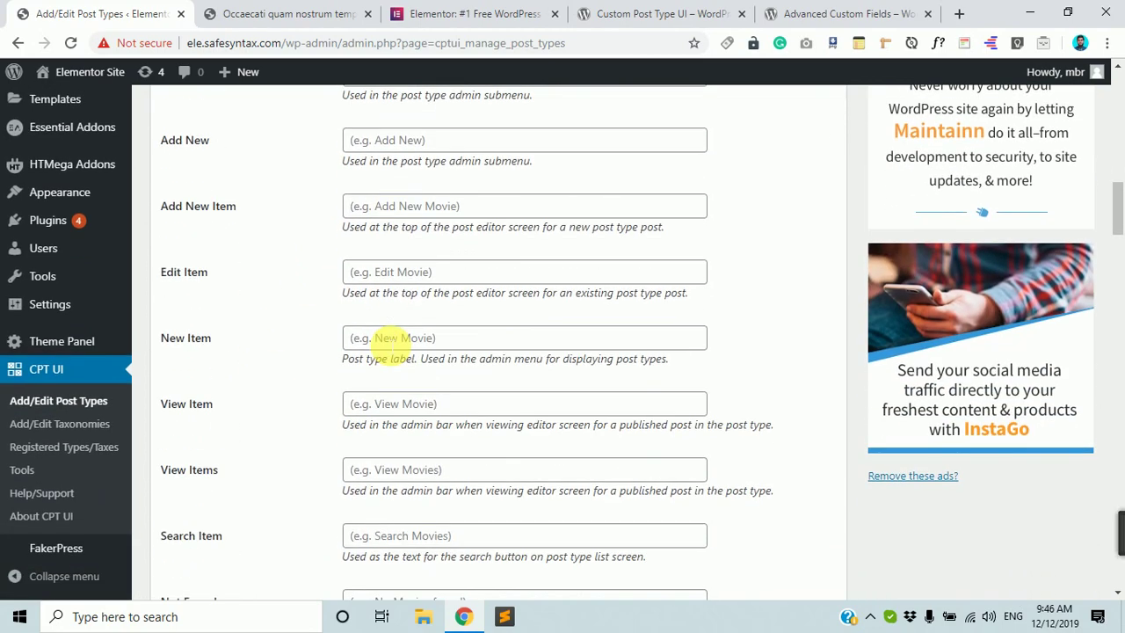
scroll(395, 234, "up", 4)
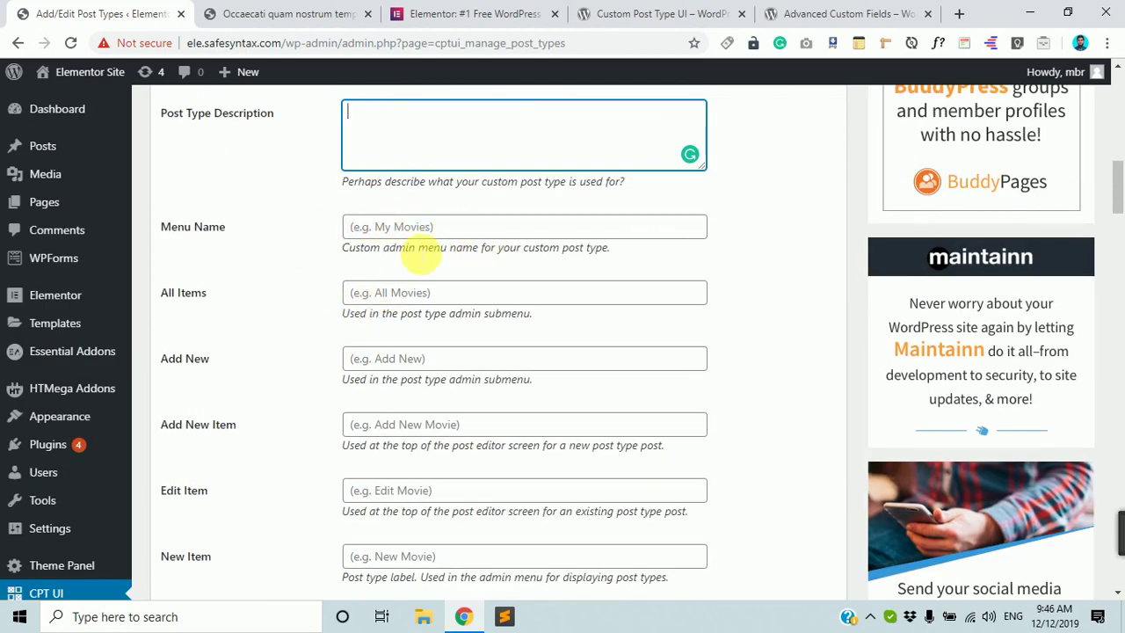
Enter "All Services" as the menu name, and move that text to the All Items label instead.
left_click(444, 229)
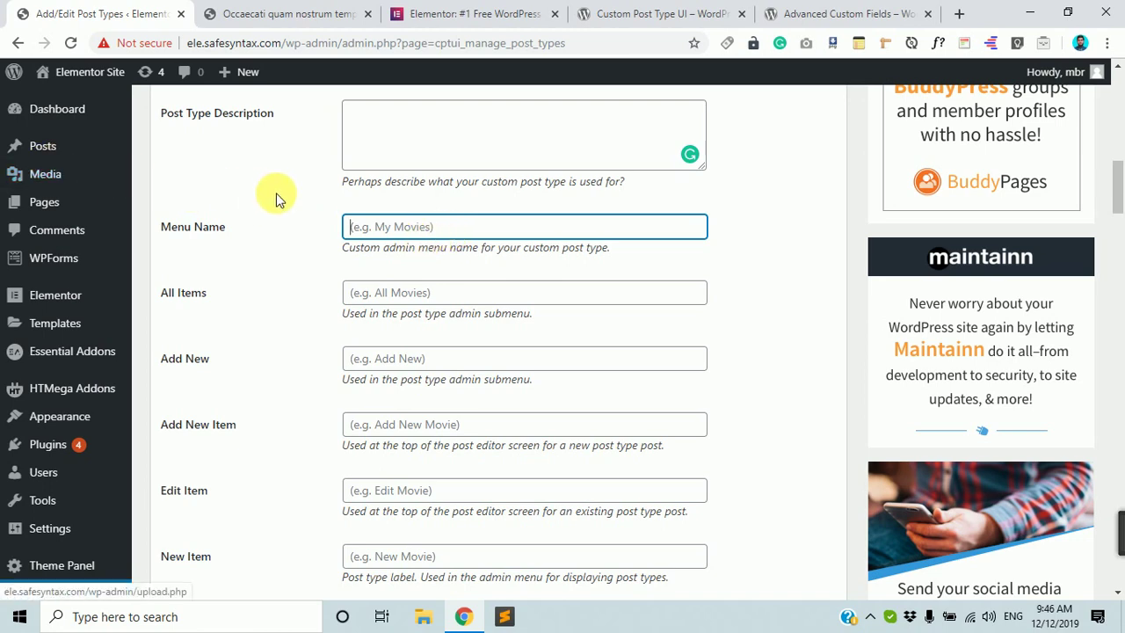
scroll(272, 196, "up", 2)
mouse_move(127, 146)
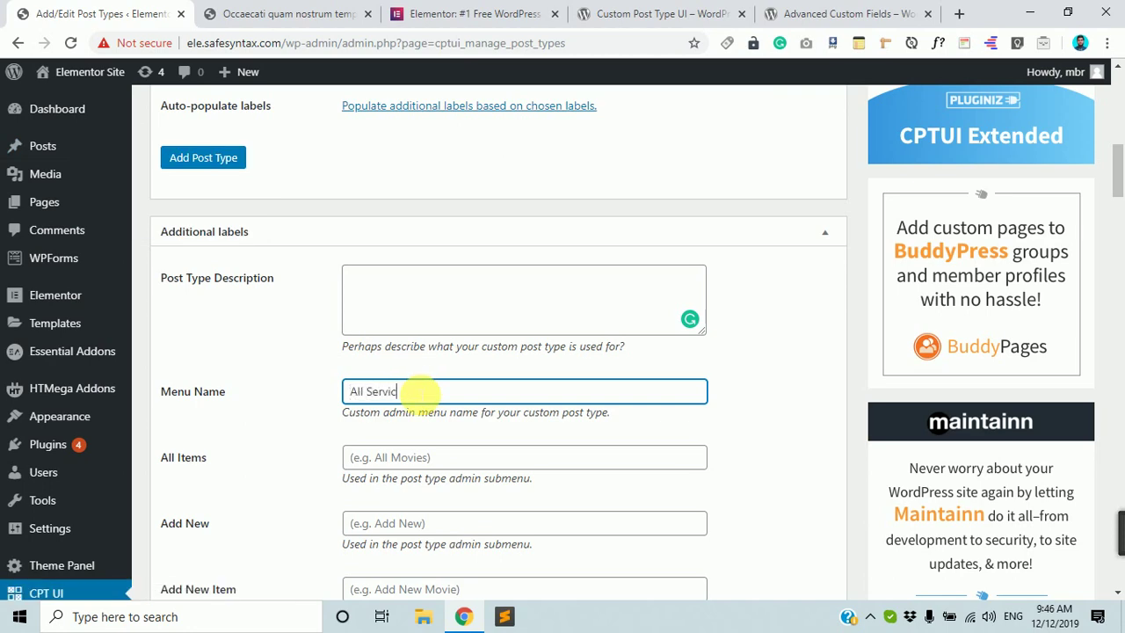
type("es")
scroll(495, 492, "down", 2)
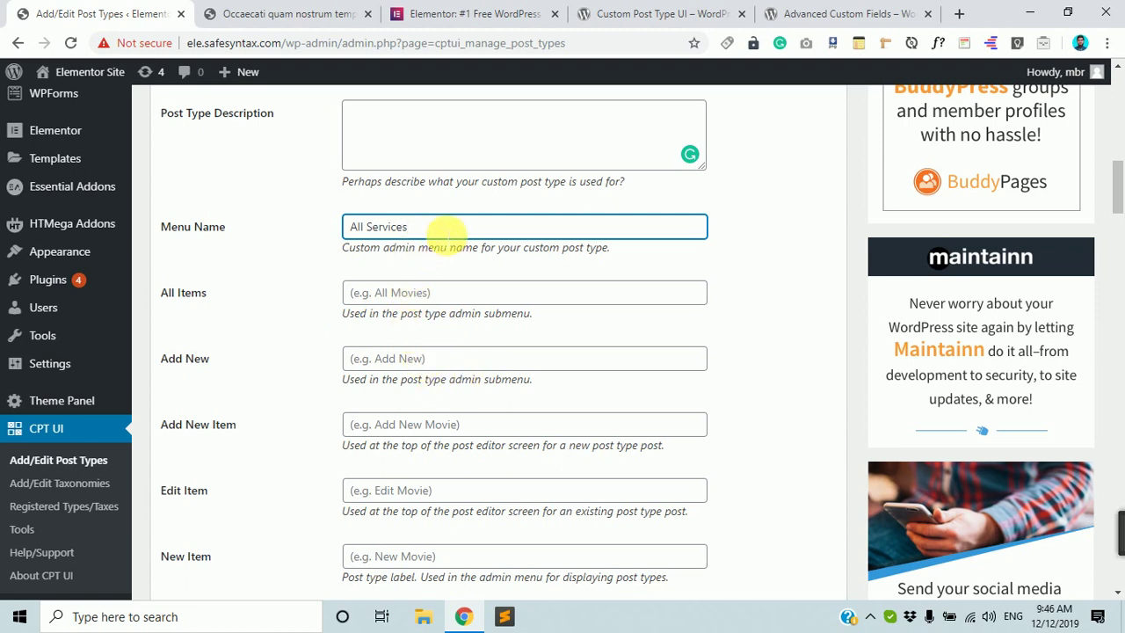
left_click_drag(439, 228, 334, 226)
key("ctrl+c")
key("BackSpace")
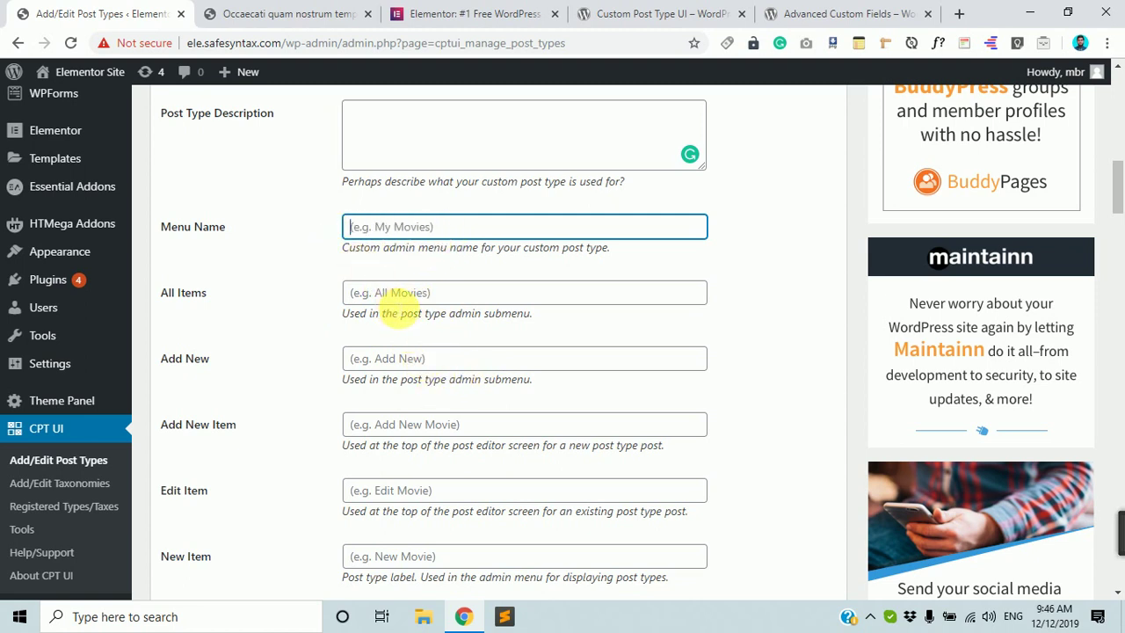
left_click(408, 293)
key("ctrl+v")
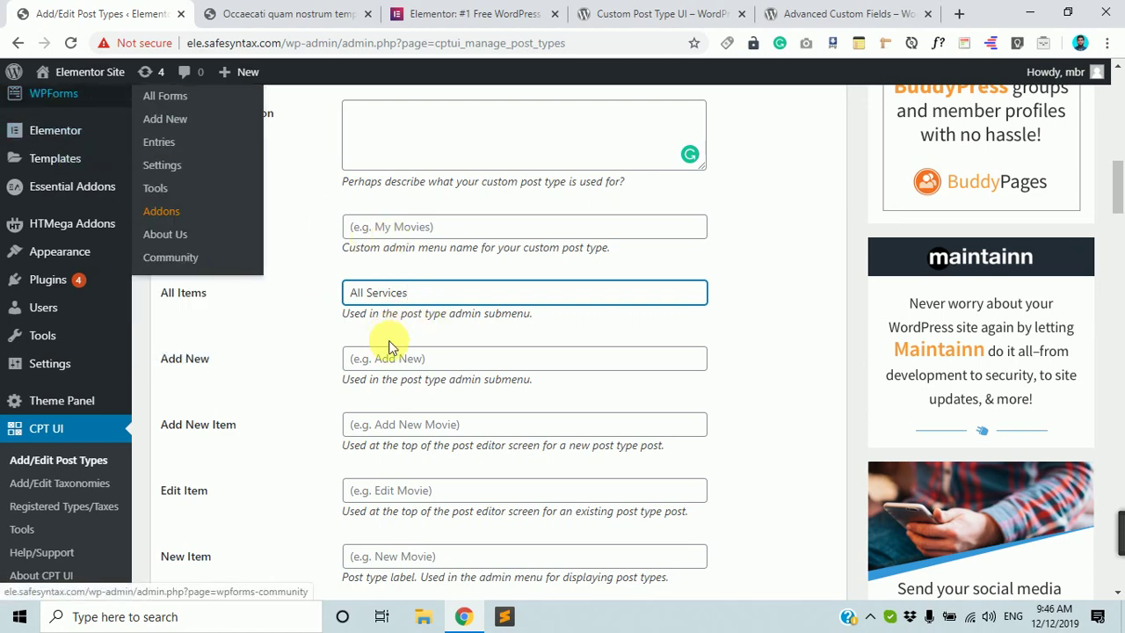
Look through the remaining additional labels, from Add New and New Item down to the featured image and archive phrases.
scroll(158, 219, "up", 2)
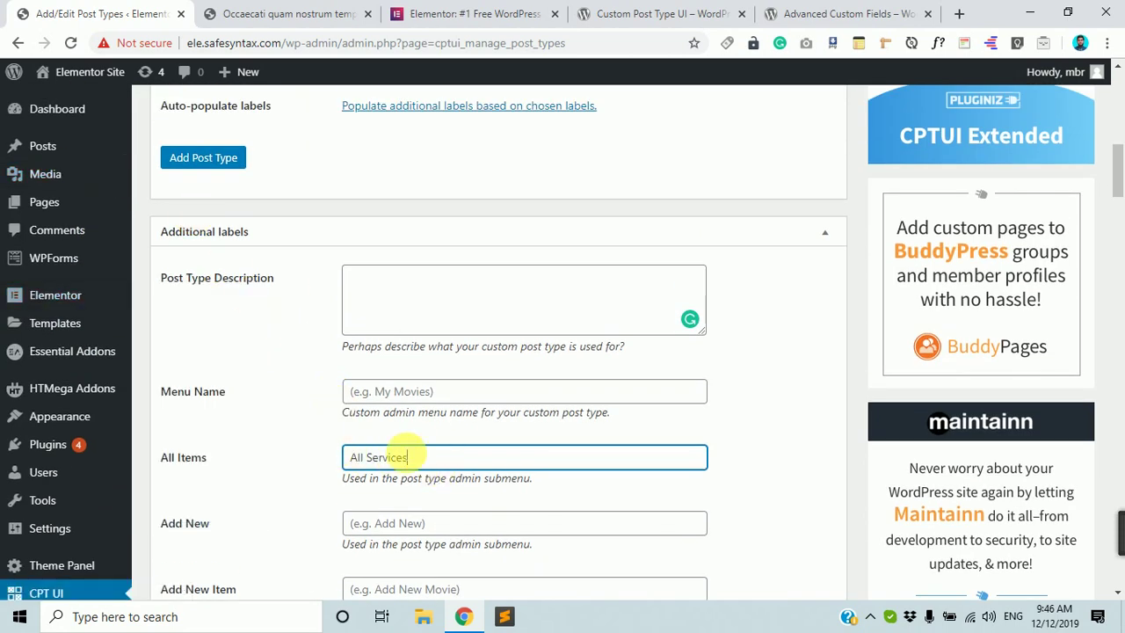
scroll(365, 413, "down", 2)
left_click(395, 358)
left_click(314, 251)
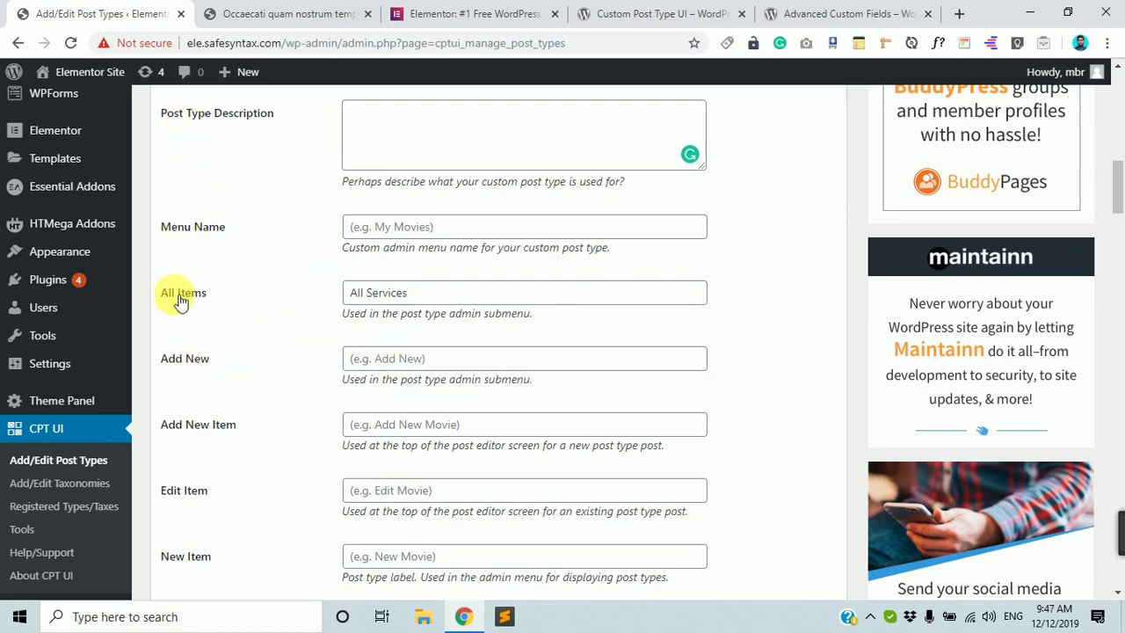
scroll(176, 299, "down", 4)
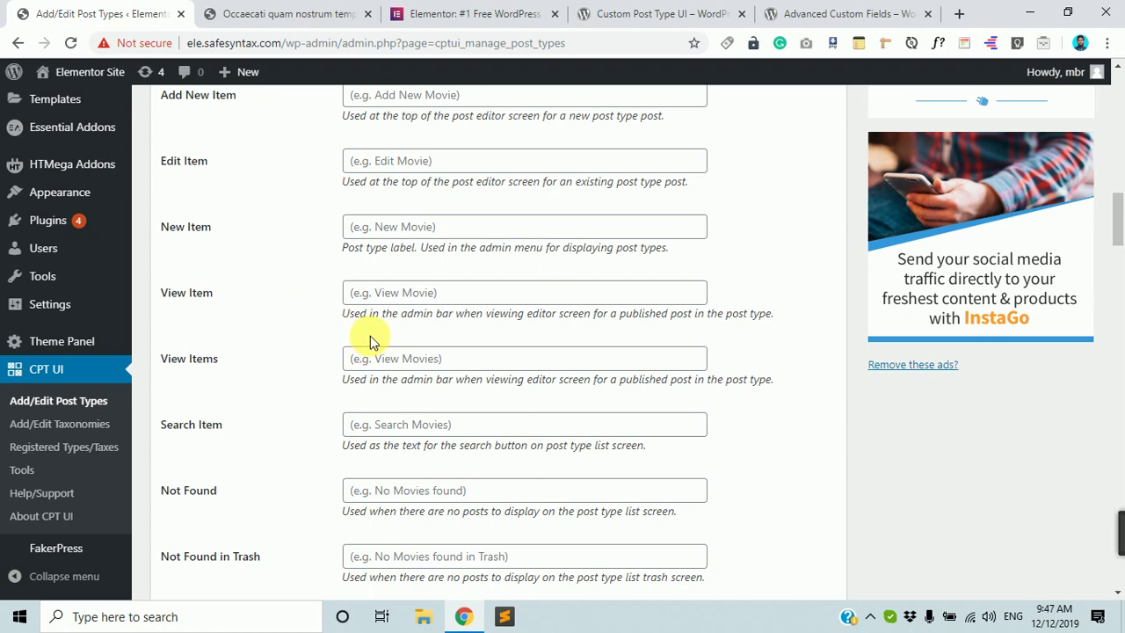
left_click(450, 229)
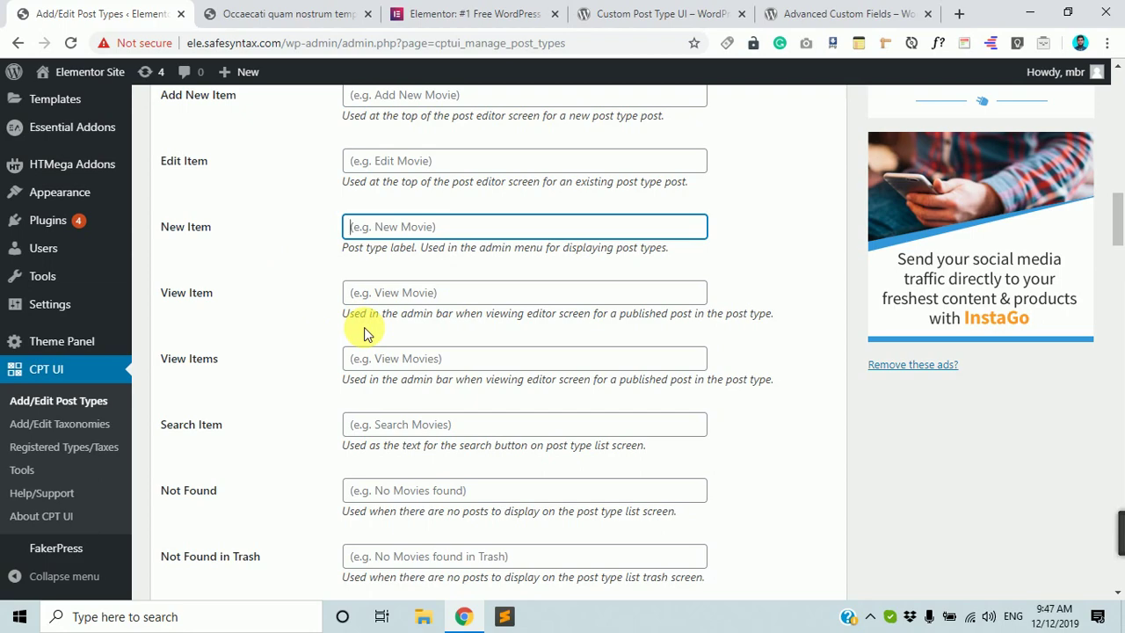
scroll(396, 361, "down", 7)
scroll(389, 367, "up", 2)
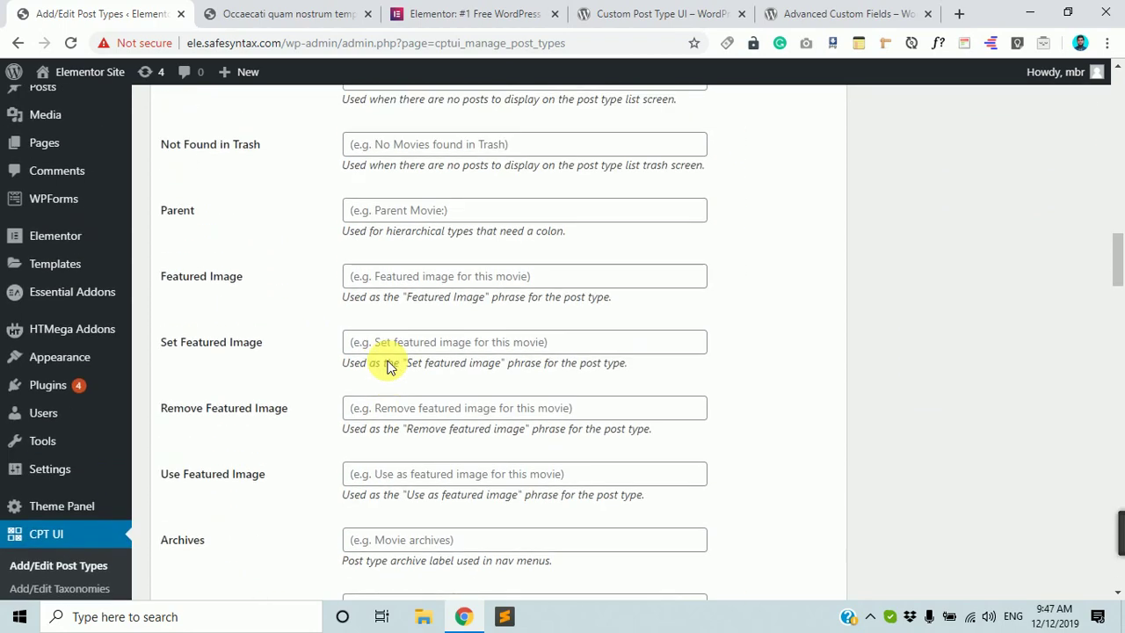
scroll(176, 220, "up", 2)
Open the new post editor in another tab to check its featured image wording, and return to the post type form's Not Found label.
mouse_move(43, 154)
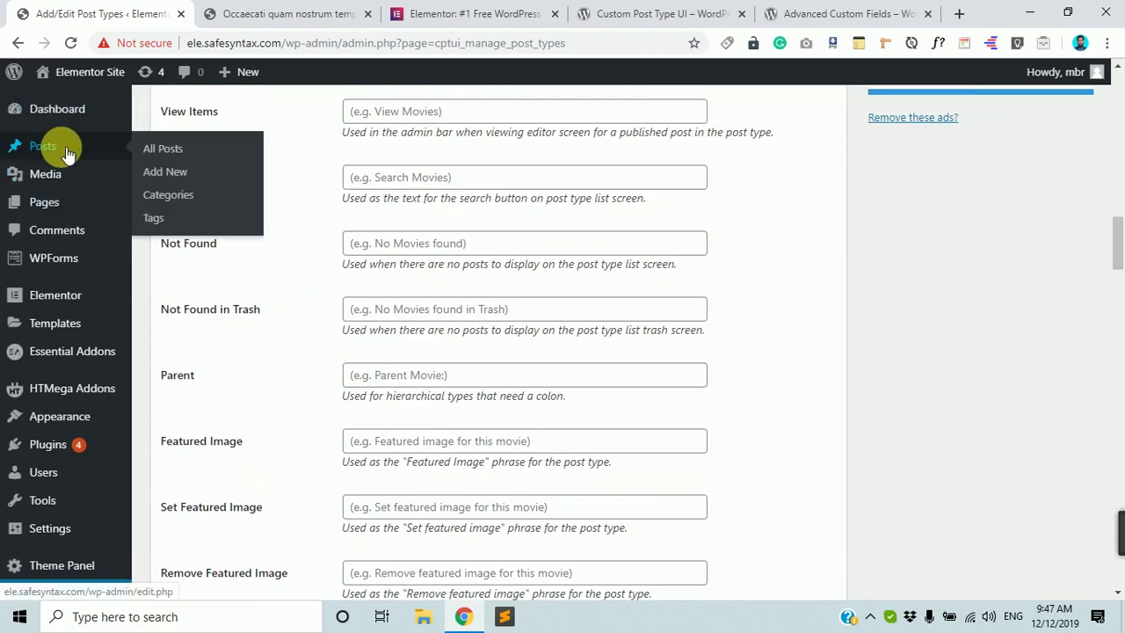
middle_click(165, 171)
left_click(237, 13)
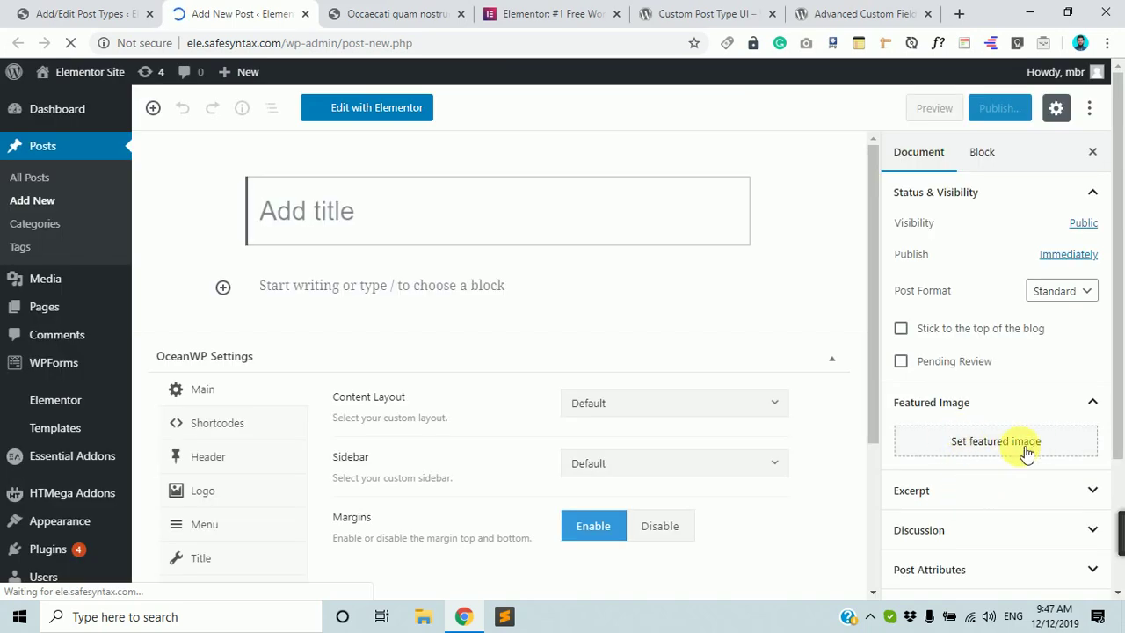
left_click(22, 14)
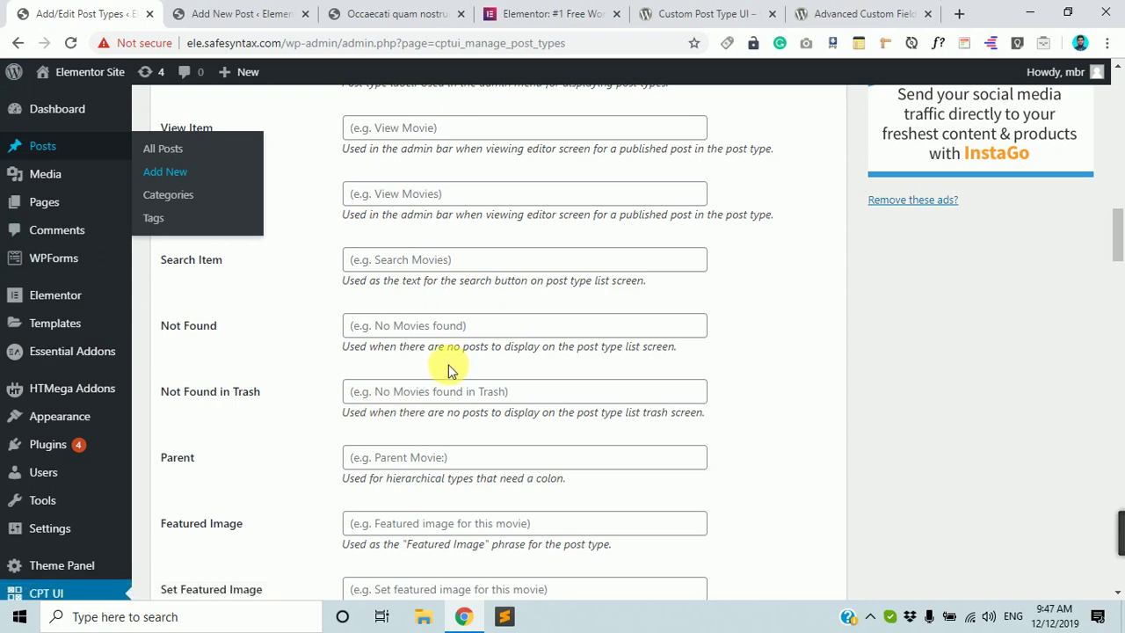
left_click(466, 325)
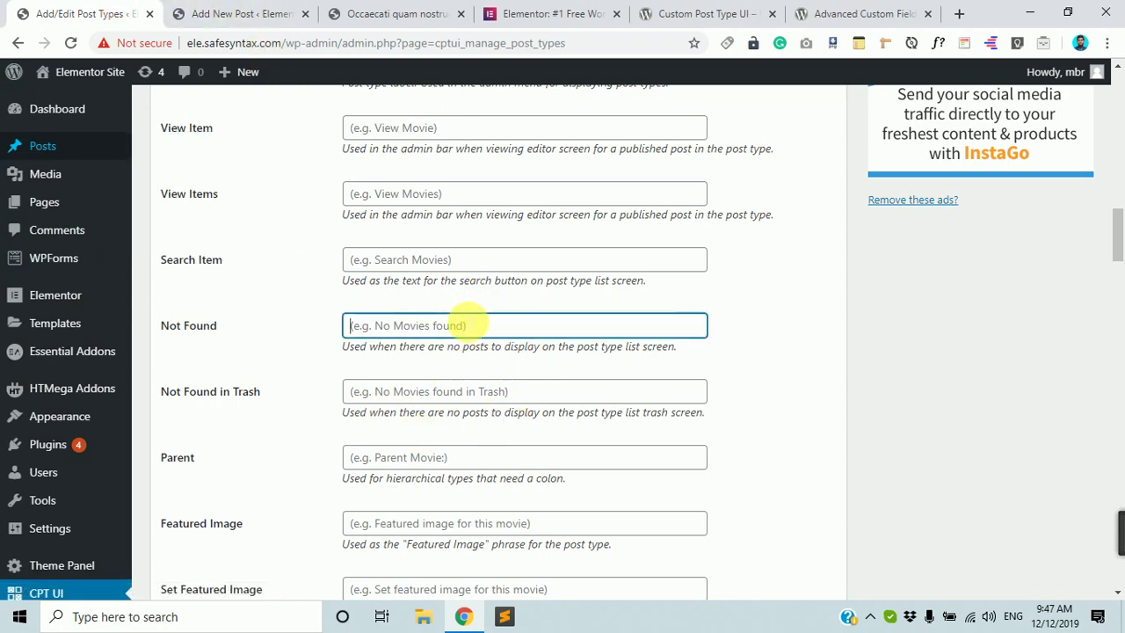
scroll(418, 252, "up", 1)
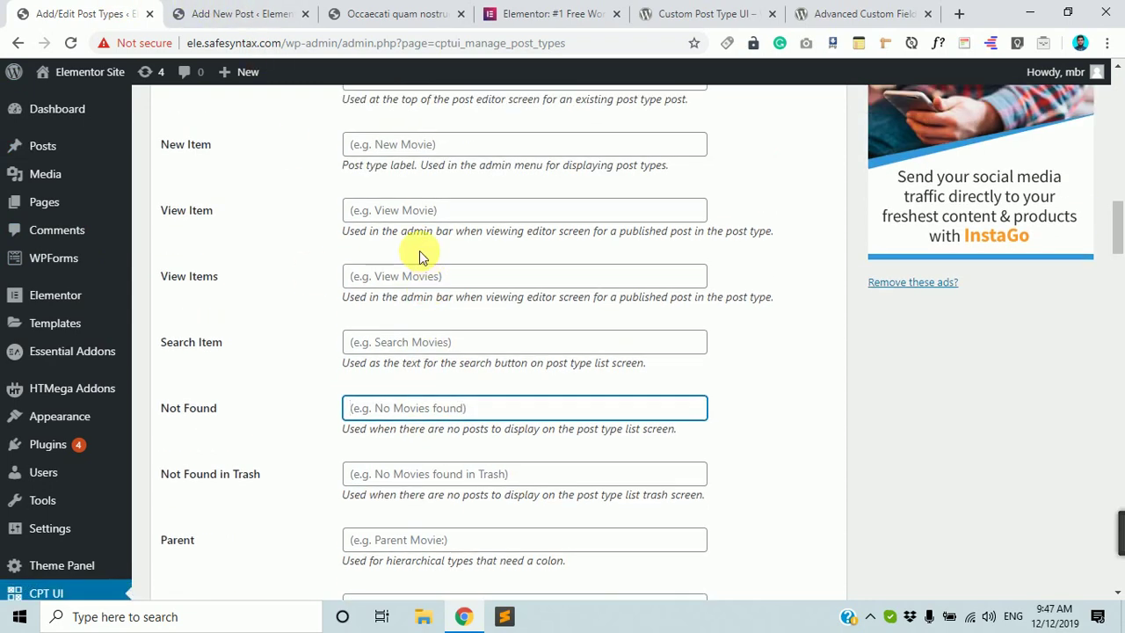
Enter "Service Default Image" as the Set Featured Image label and compare it with the featured image wording in the new post editor.
scroll(419, 256, "down", 4)
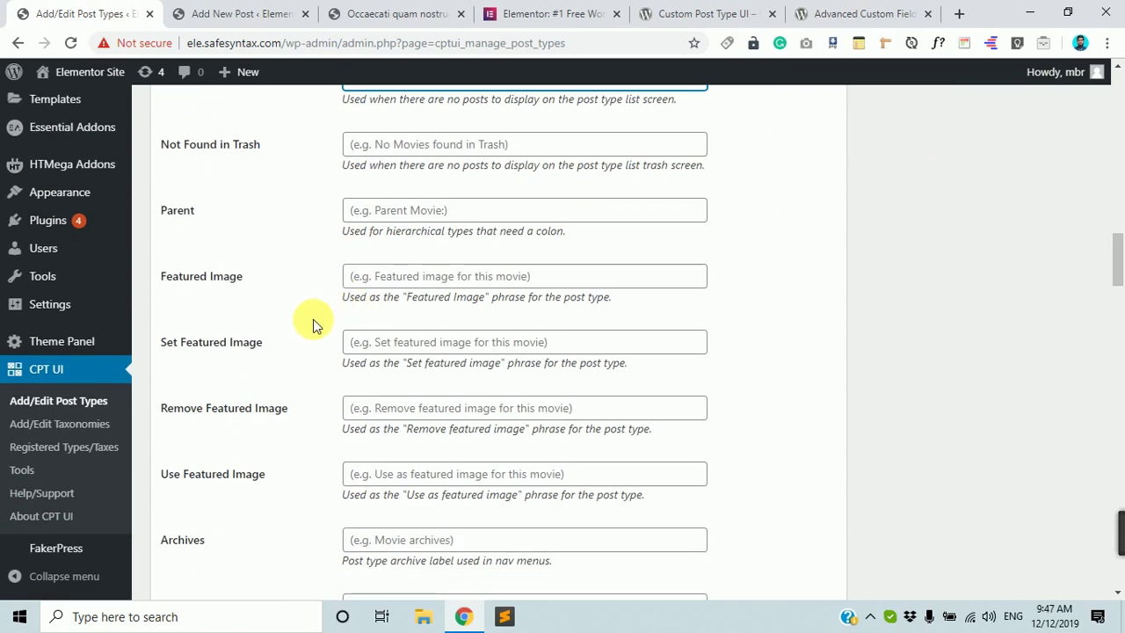
left_click(393, 345)
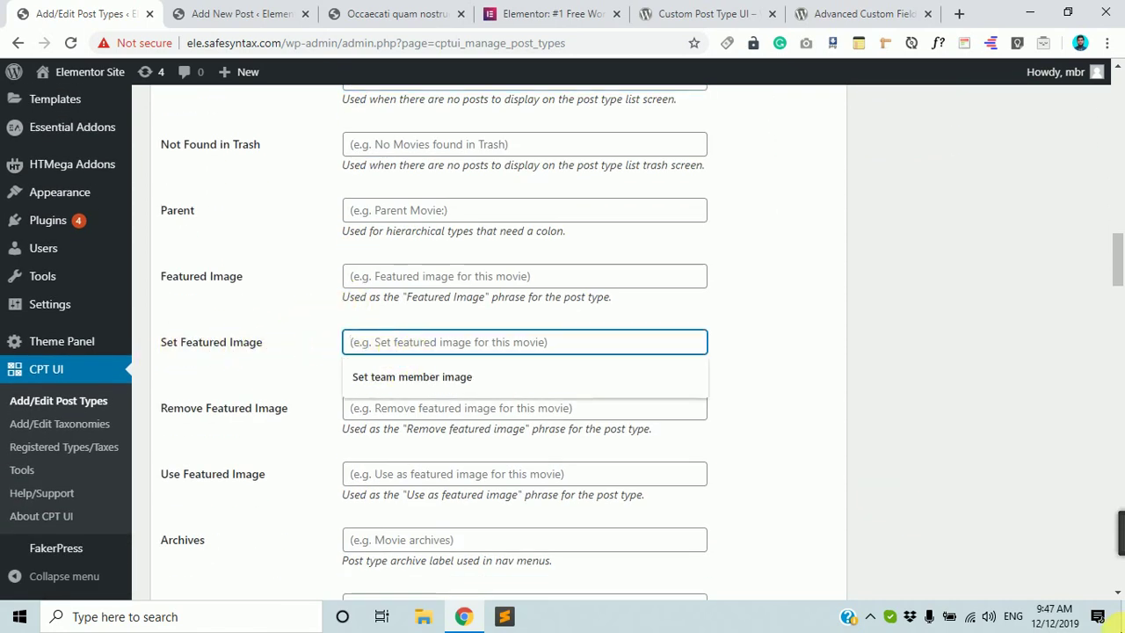
type("Service Default Image")
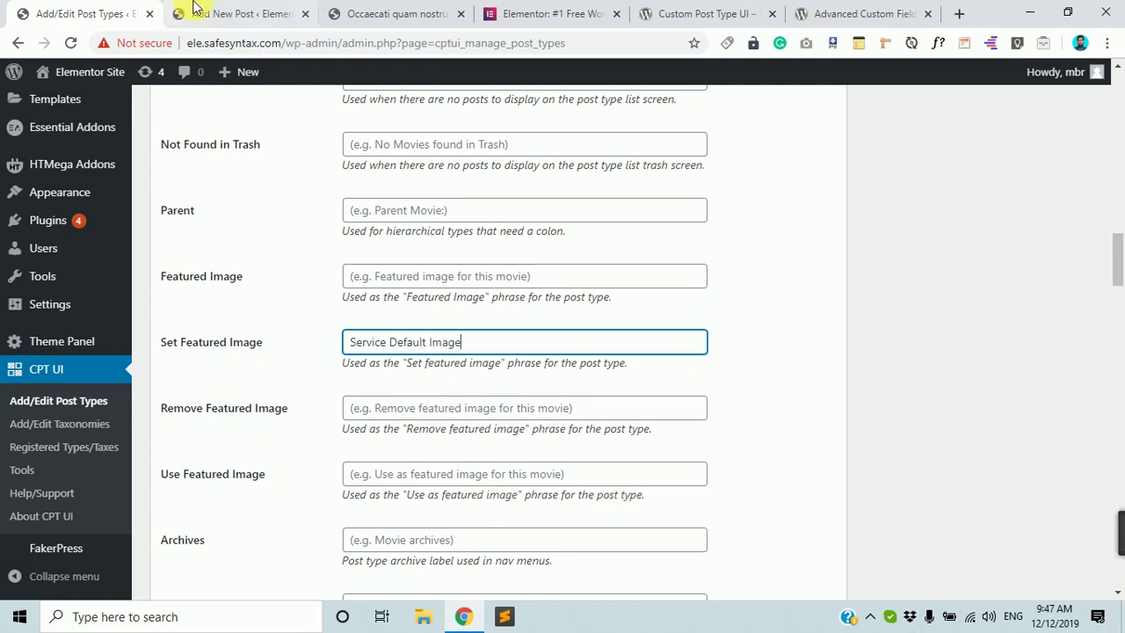
left_click(198, 10)
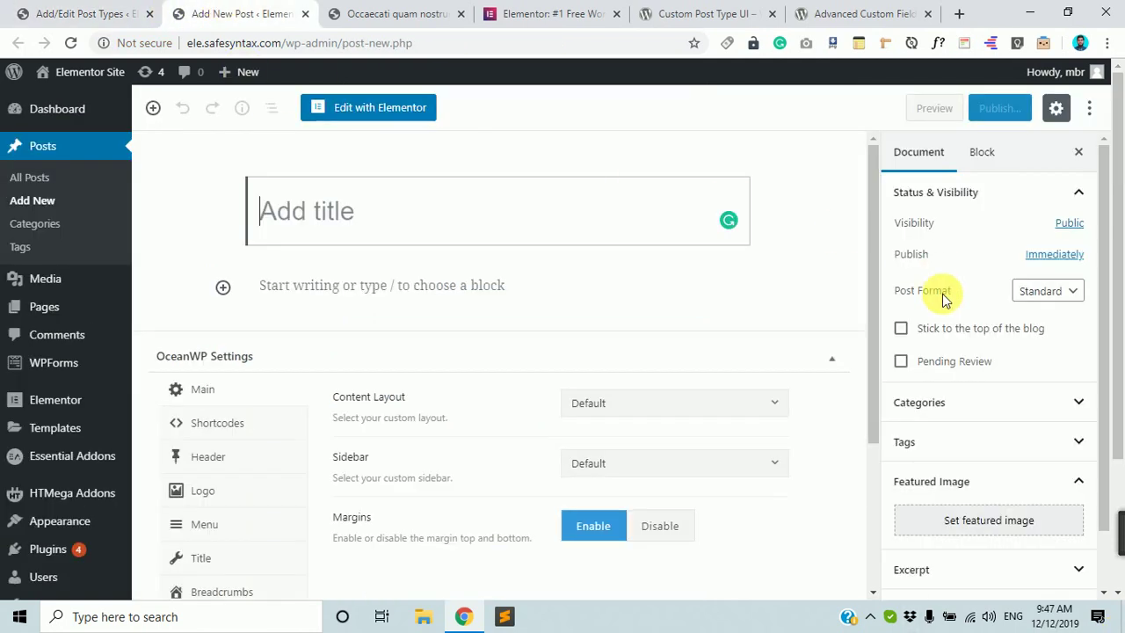
scroll(983, 479, "down", 1)
left_click(101, 14)
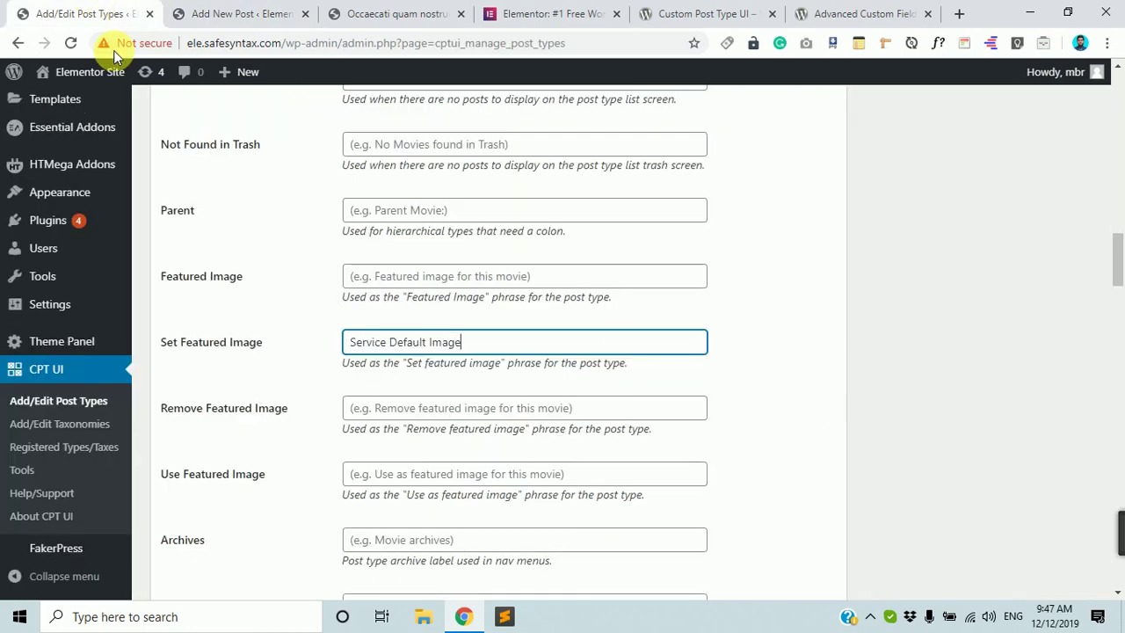
left_click_drag(461, 342, 308, 326)
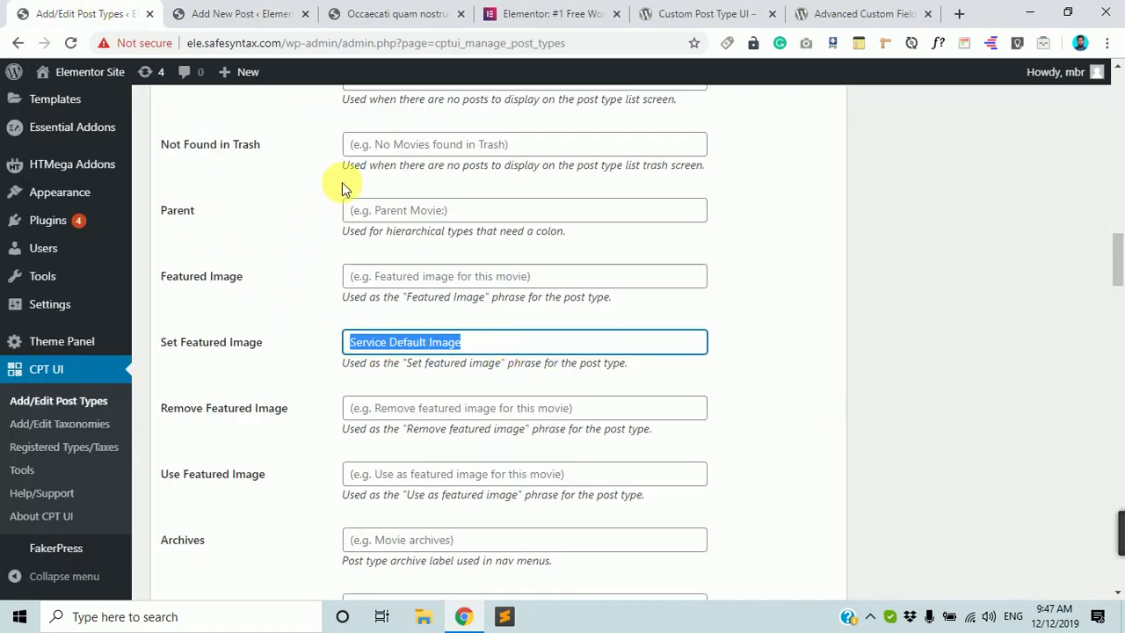
Look through the remaining additional labels, from Remove Featured Image and Archives down to Item Updated, including the "New" menu in admin bar label.
scroll(351, 264, "down", 2)
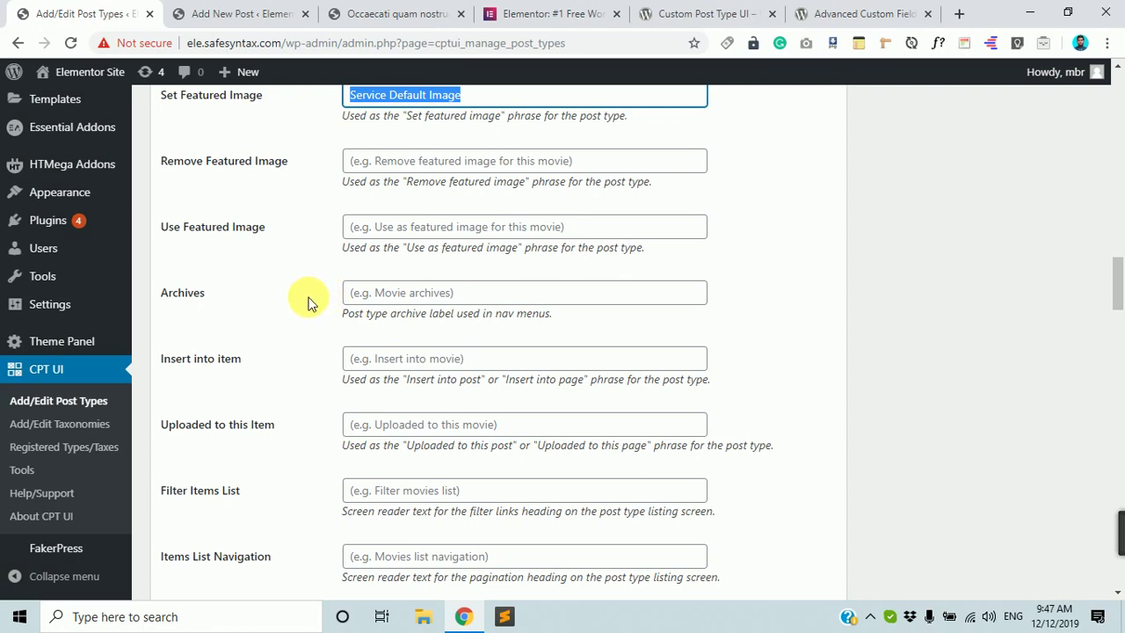
scroll(303, 298, "down", 2)
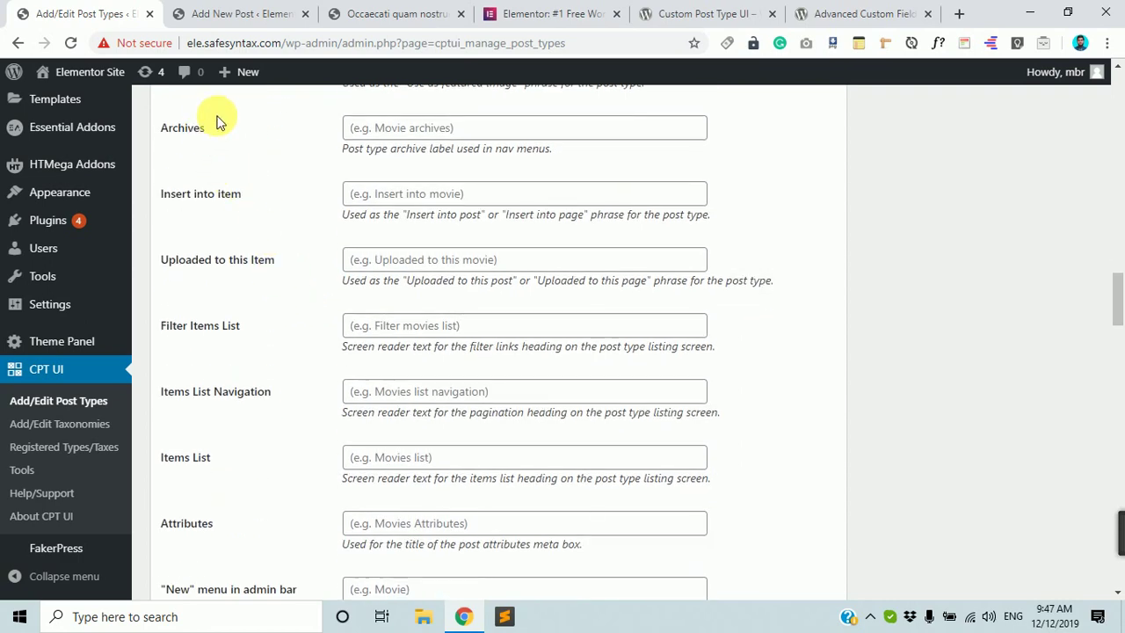
scroll(221, 245, "down", 5)
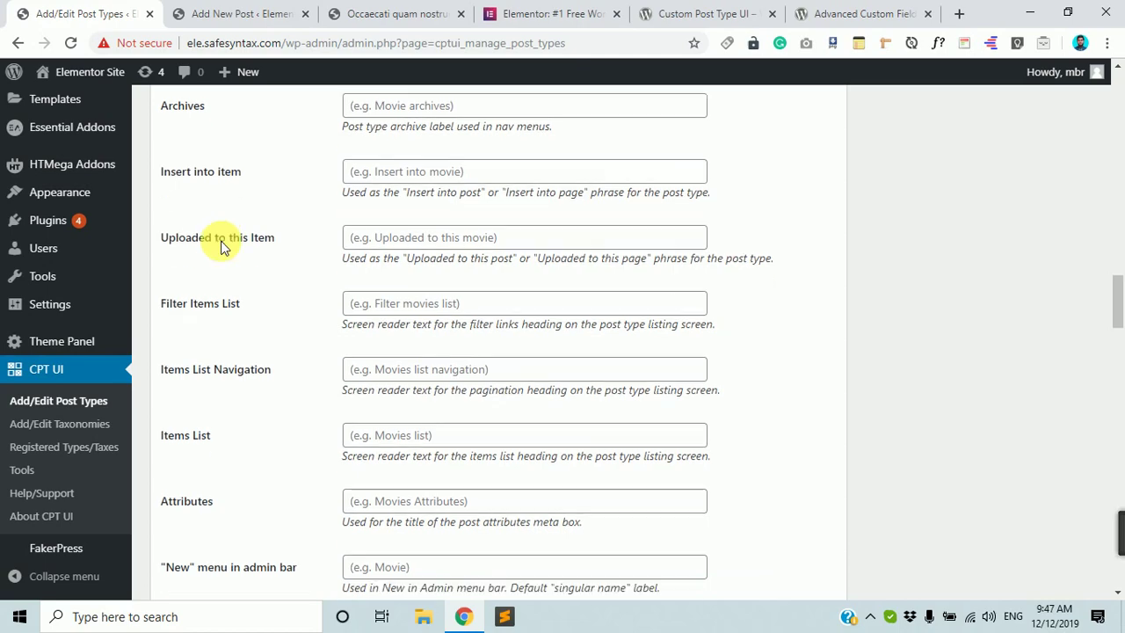
scroll(233, 229, "down", 2)
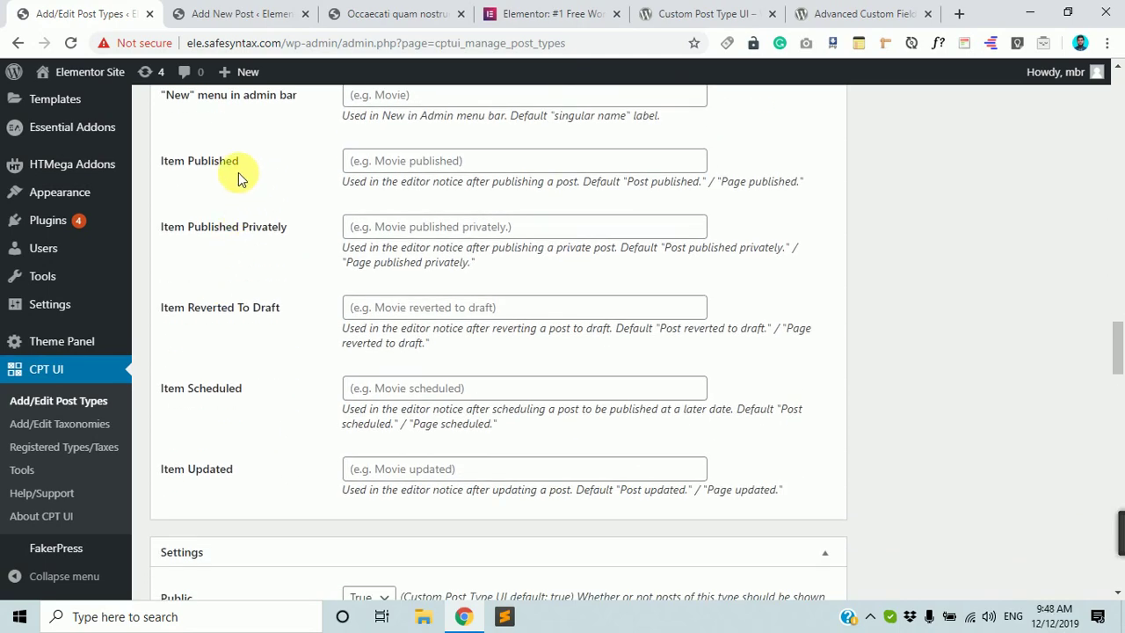
scroll(290, 250, "up", 2)
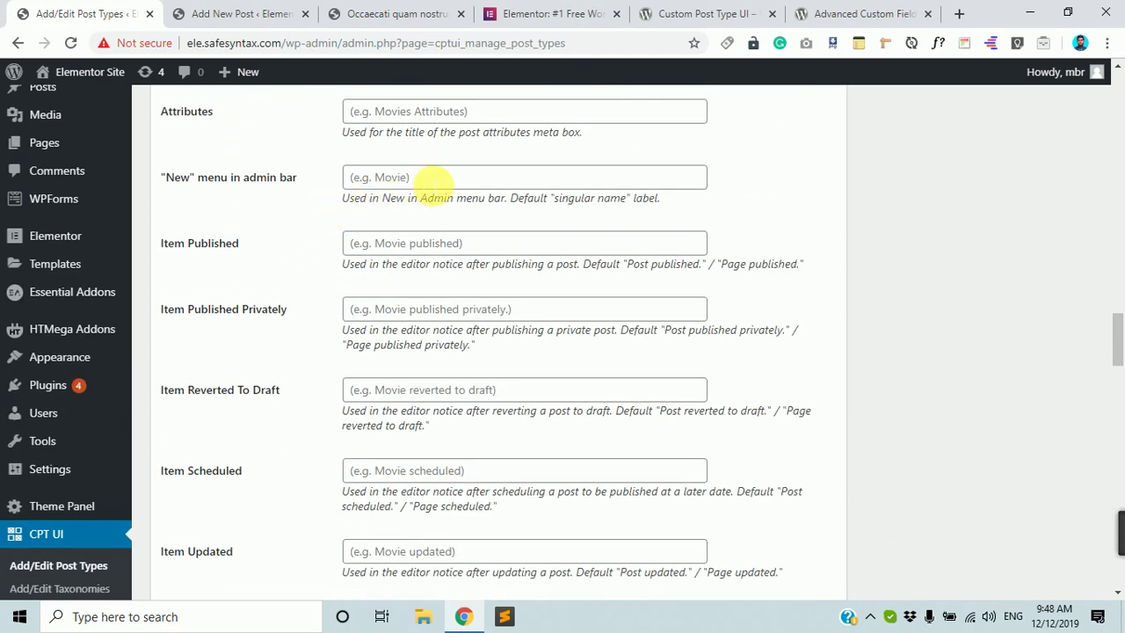
scroll(387, 189, "up", 3)
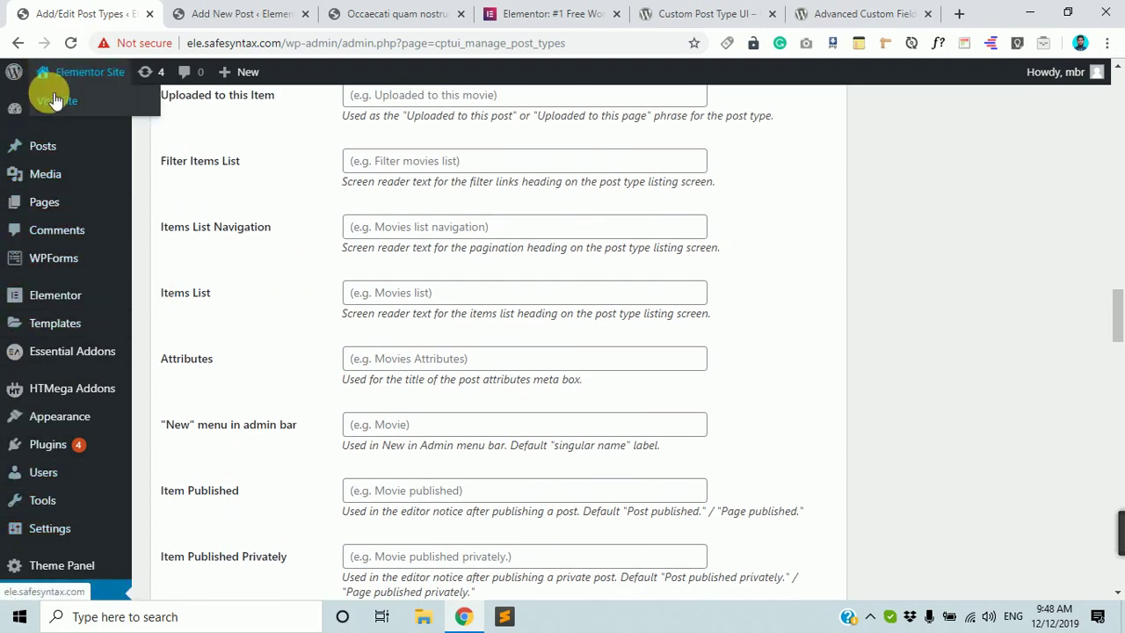
mouse_move(49, 152)
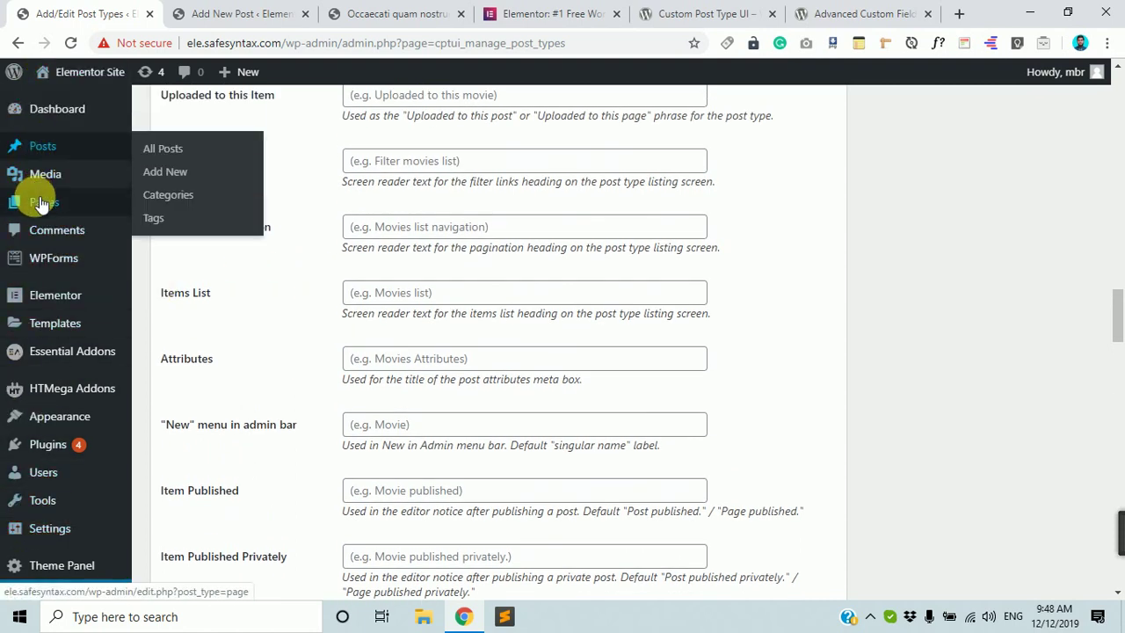
scroll(552, 410, "down", 2)
scroll(556, 420, "down", 4)
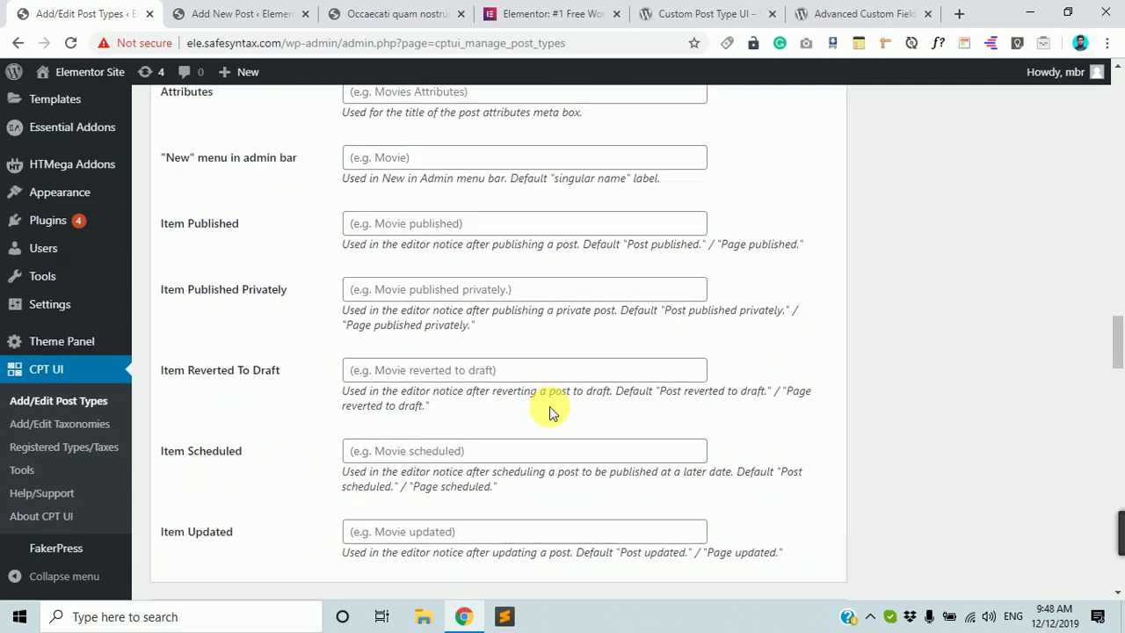
scroll(498, 380, "up", 7)
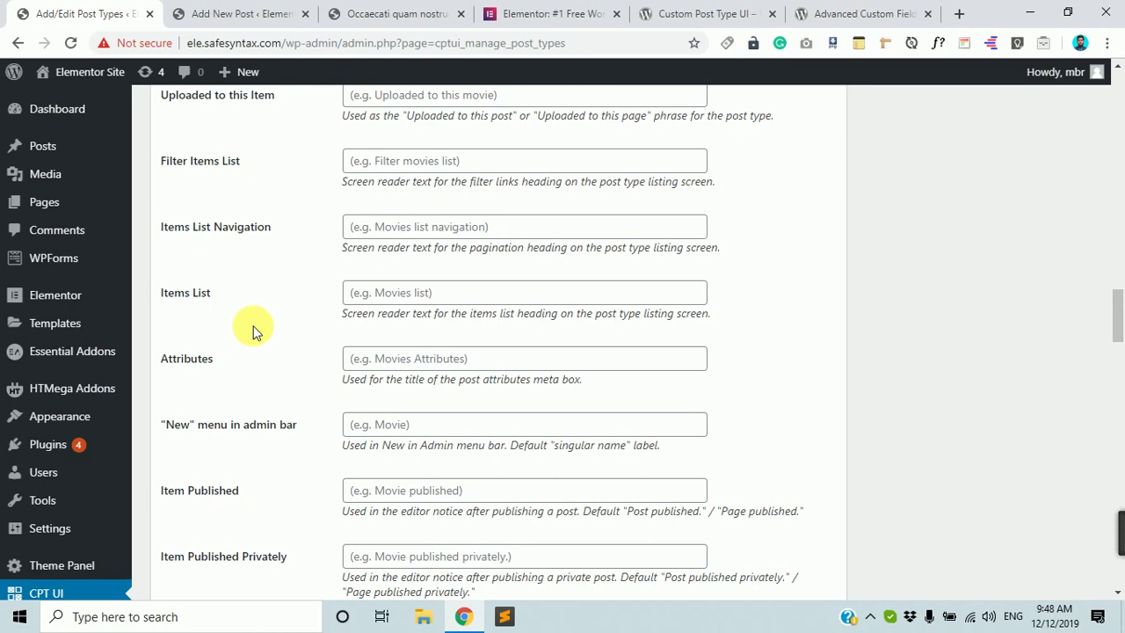
Search the page for "menu po" and place the cursor in the Menu Position setting.
key("ctrl+f")
type("menu po")
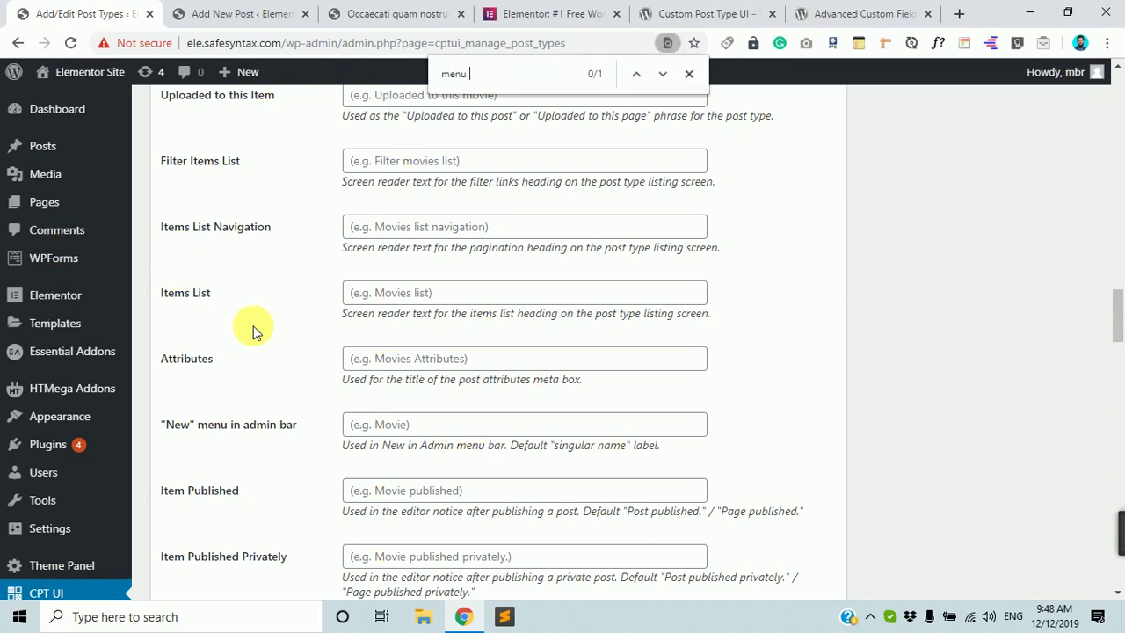
left_click(384, 355)
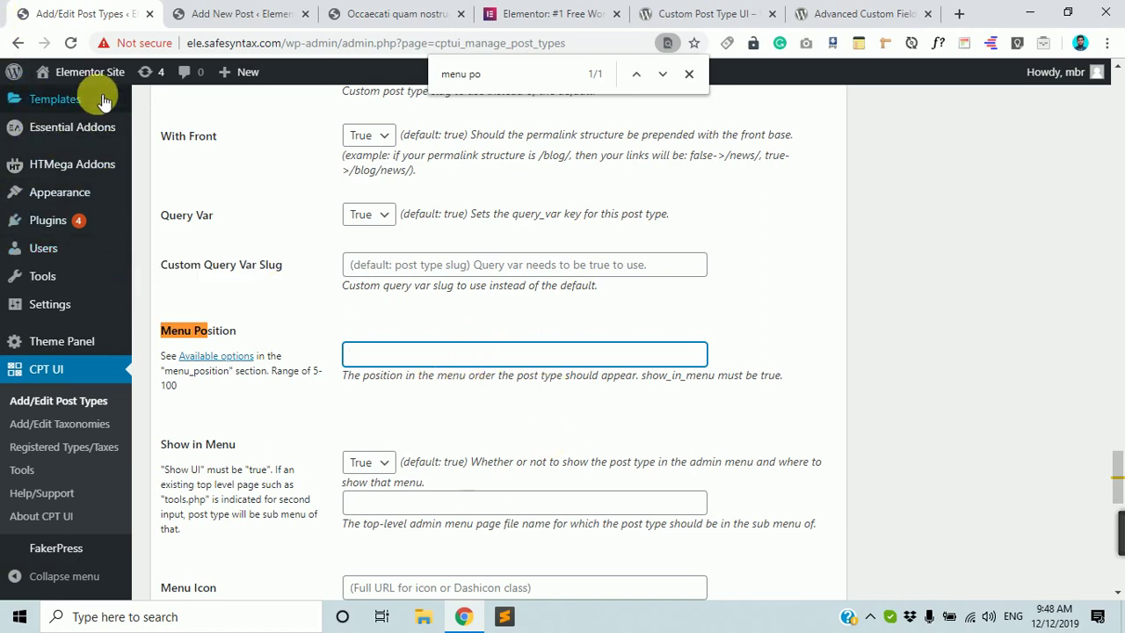
Examine the Menu Position and Show in Menu settings against the order of the entries in the admin menu.
scroll(31, 219, "up", 4)
scroll(586, 351, "down", 7)
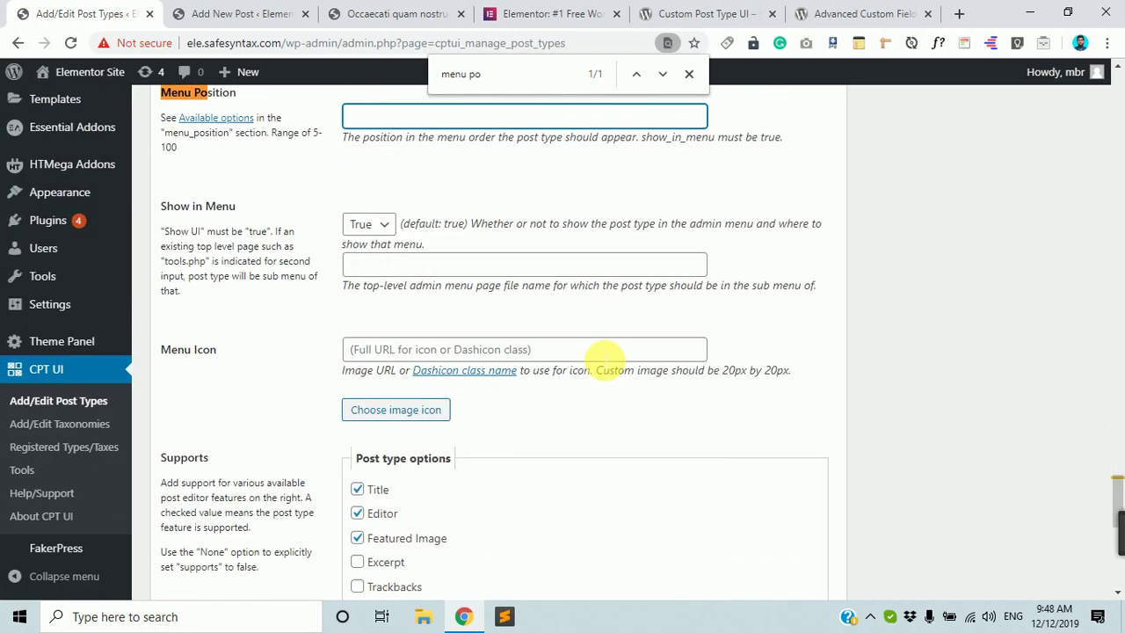
scroll(17, 167, "up", 2)
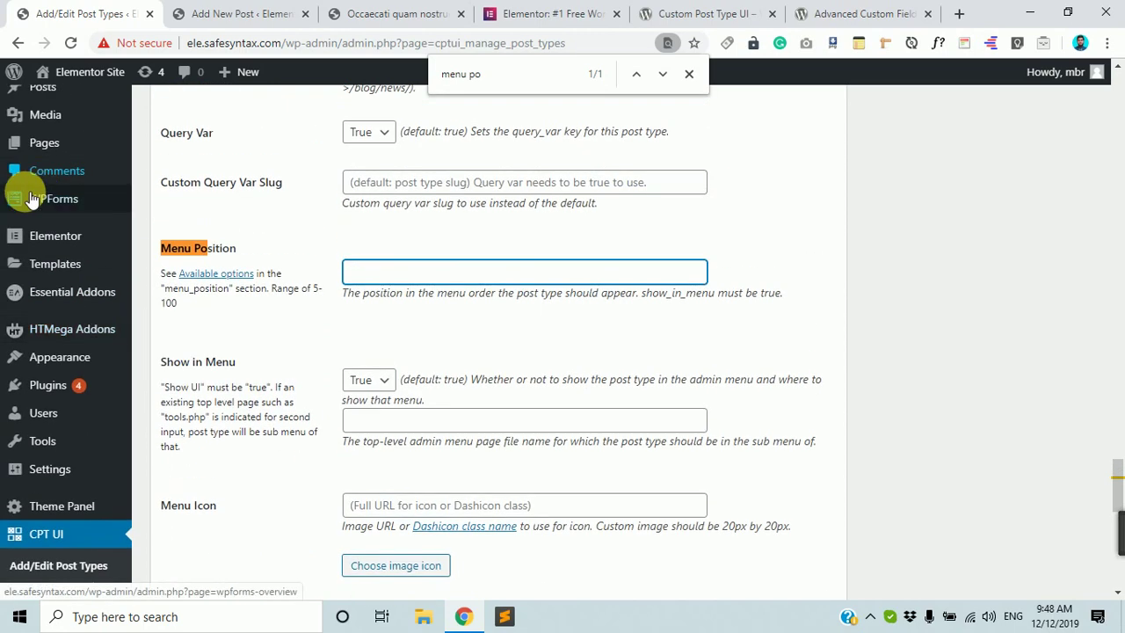
scroll(11, 130, "up", 2)
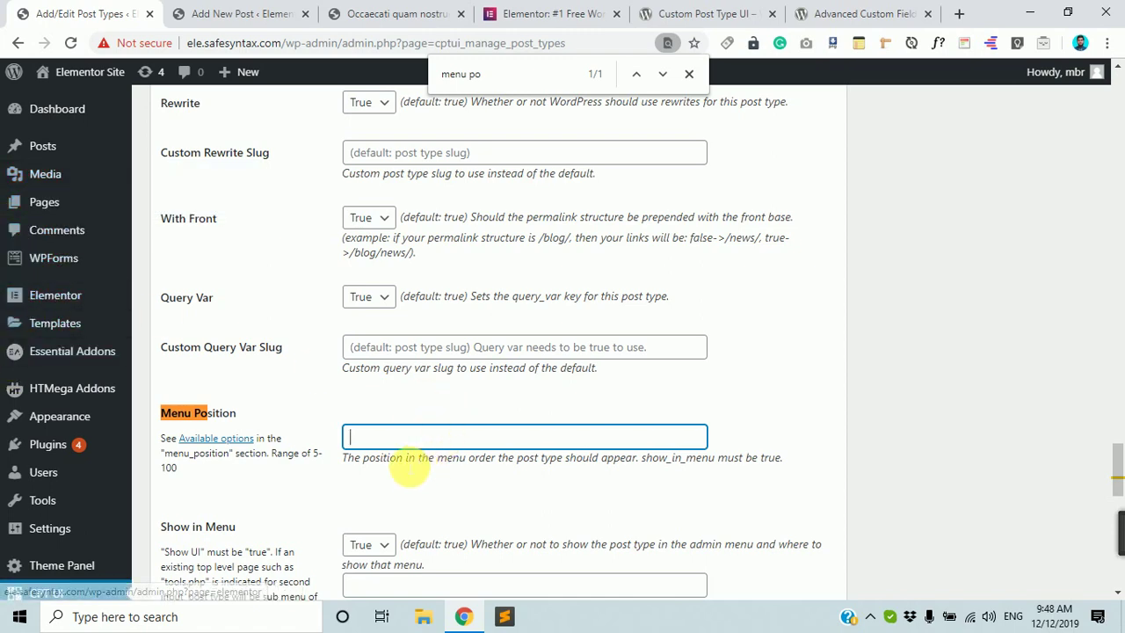
scroll(404, 434, "down", 4)
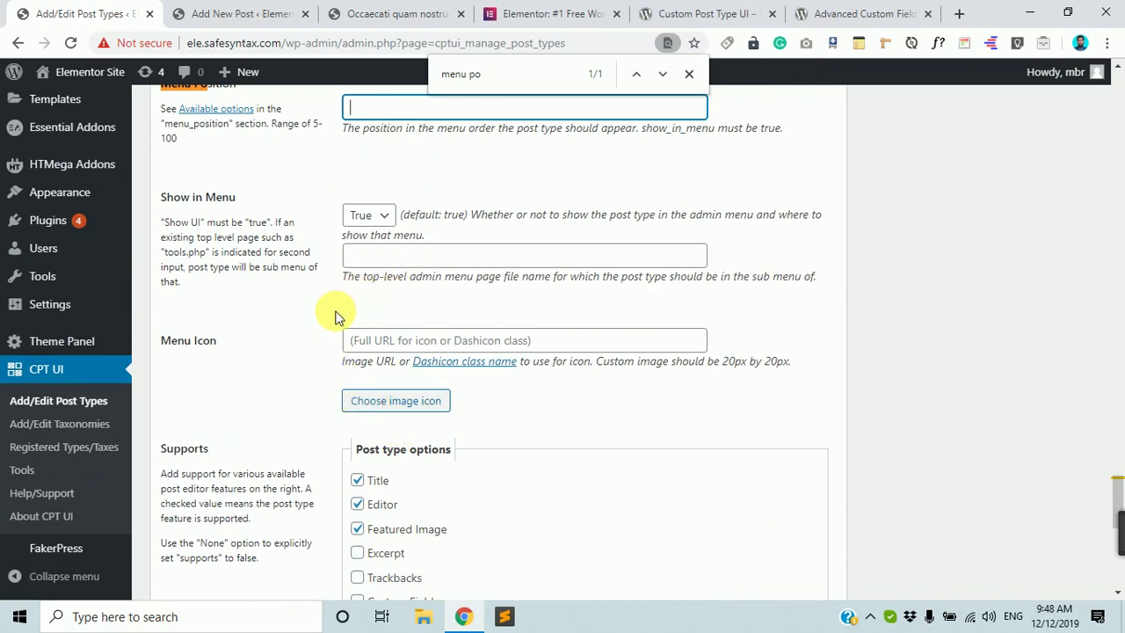
scroll(14, 176, "up", 1)
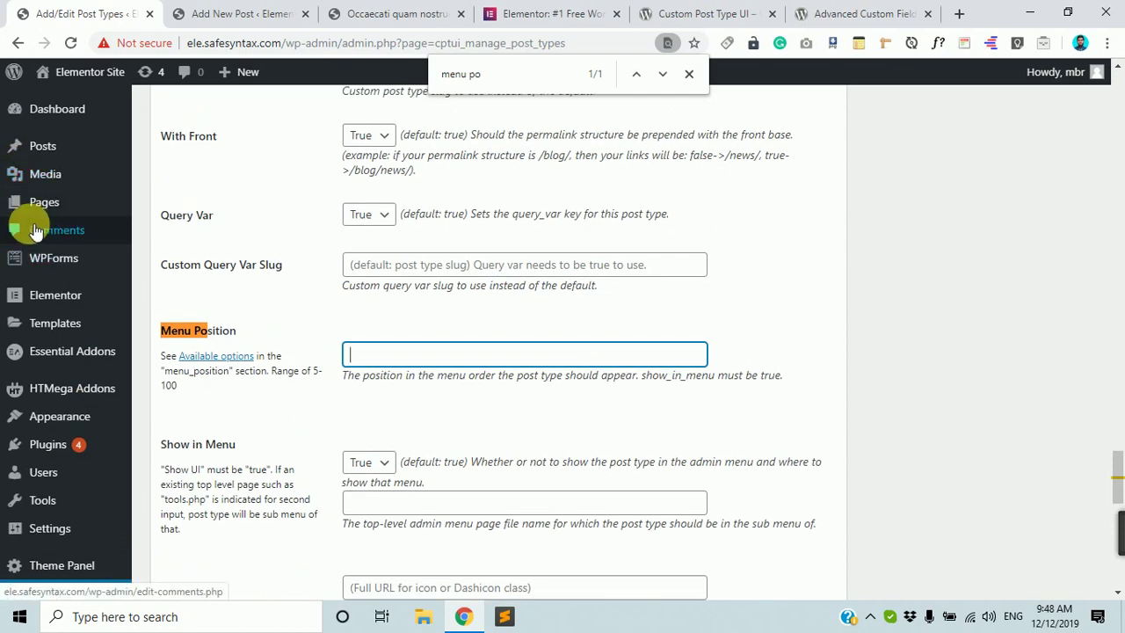
scroll(655, 436, "down", 3)
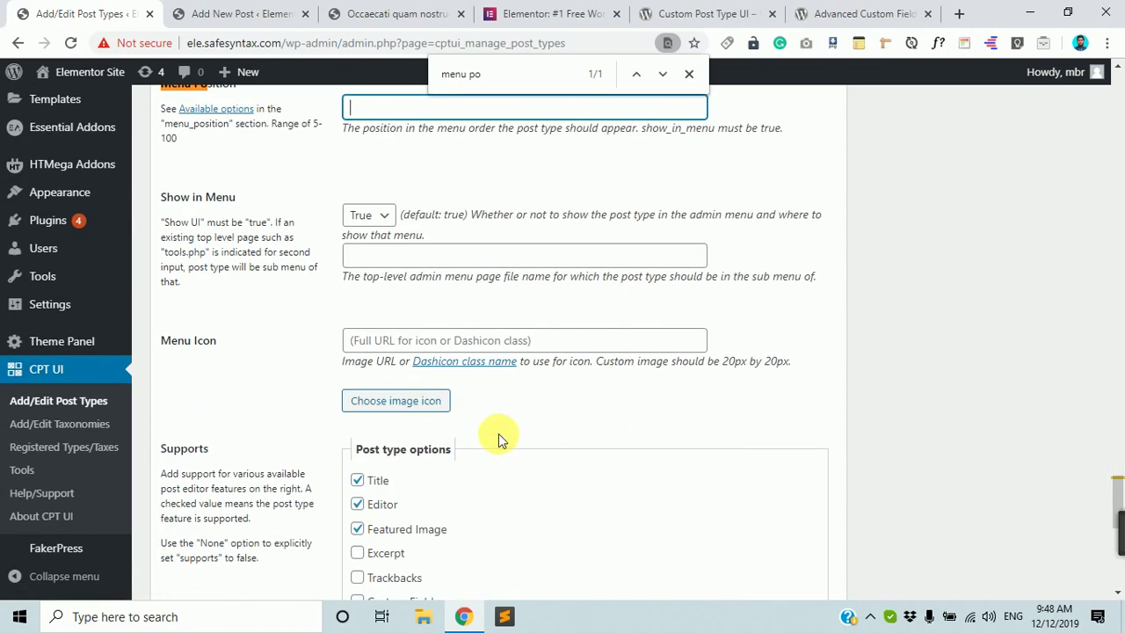
scroll(390, 390, "down", 2)
scroll(400, 395, "up", 3)
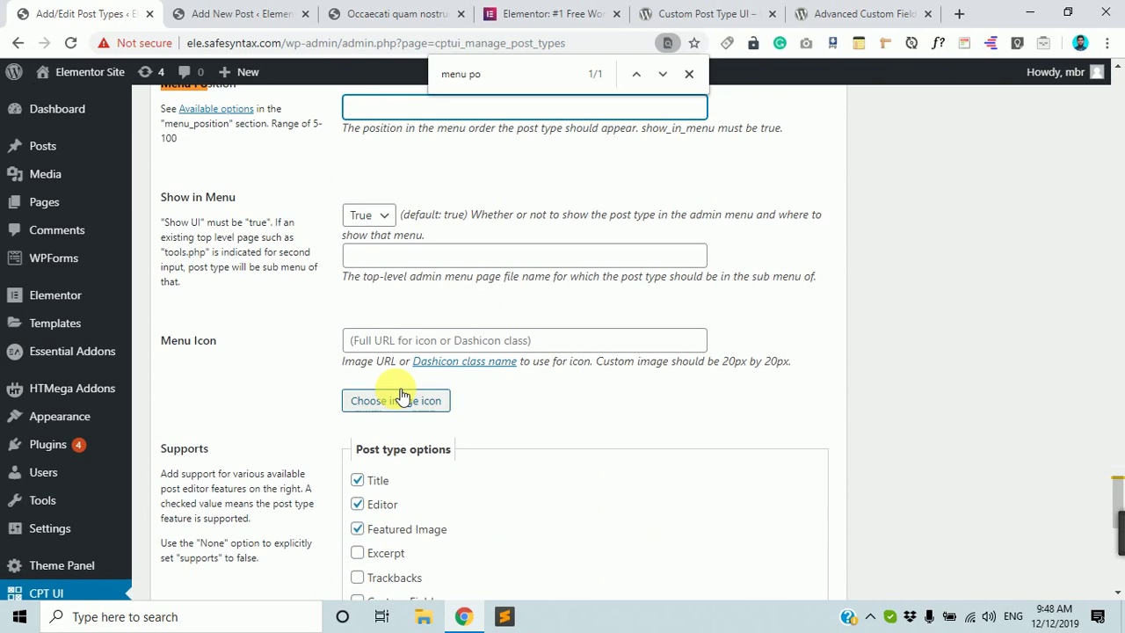
Examine the Menu Icon options alongside the admin menu entries, and return to the empty Menu Position setting.
left_click(414, 341)
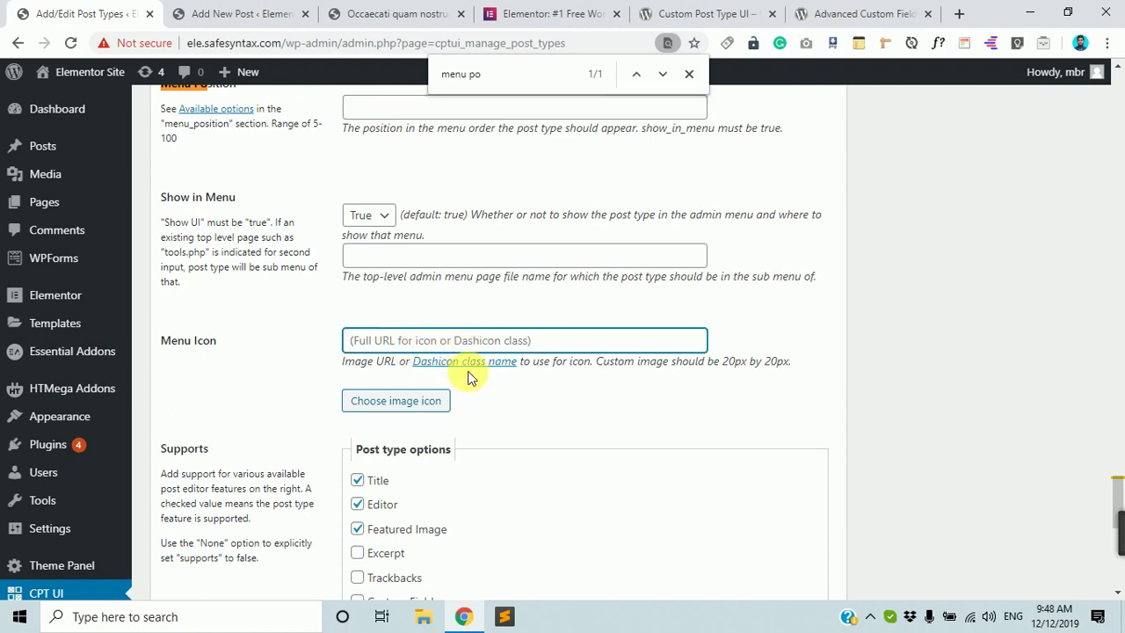
scroll(468, 376, "up", 2)
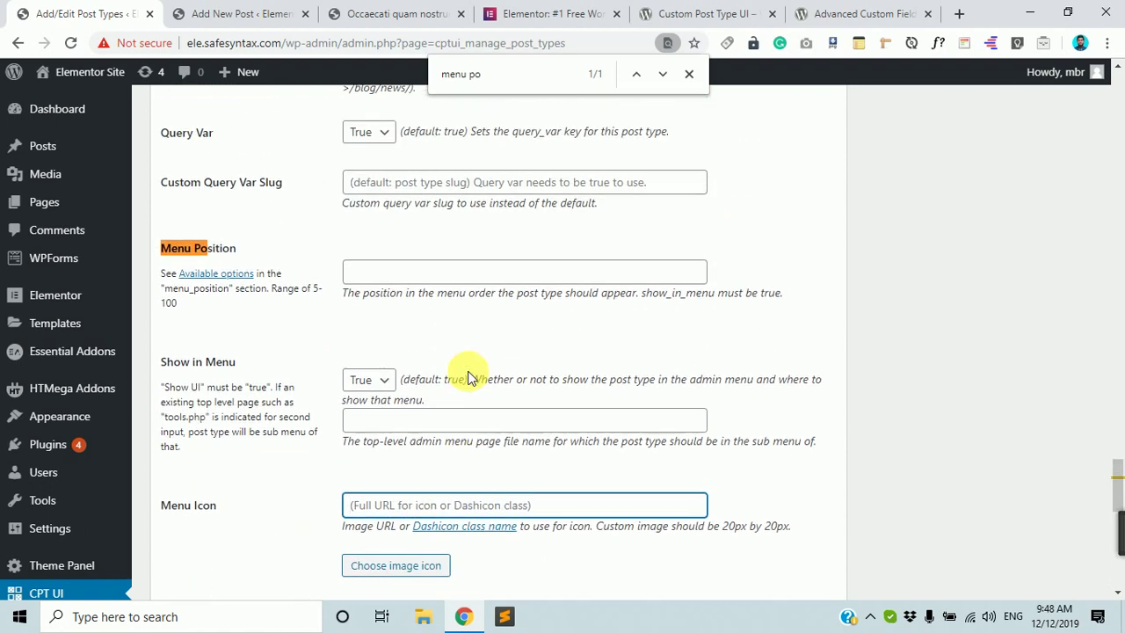
scroll(22, 369, "up", 2)
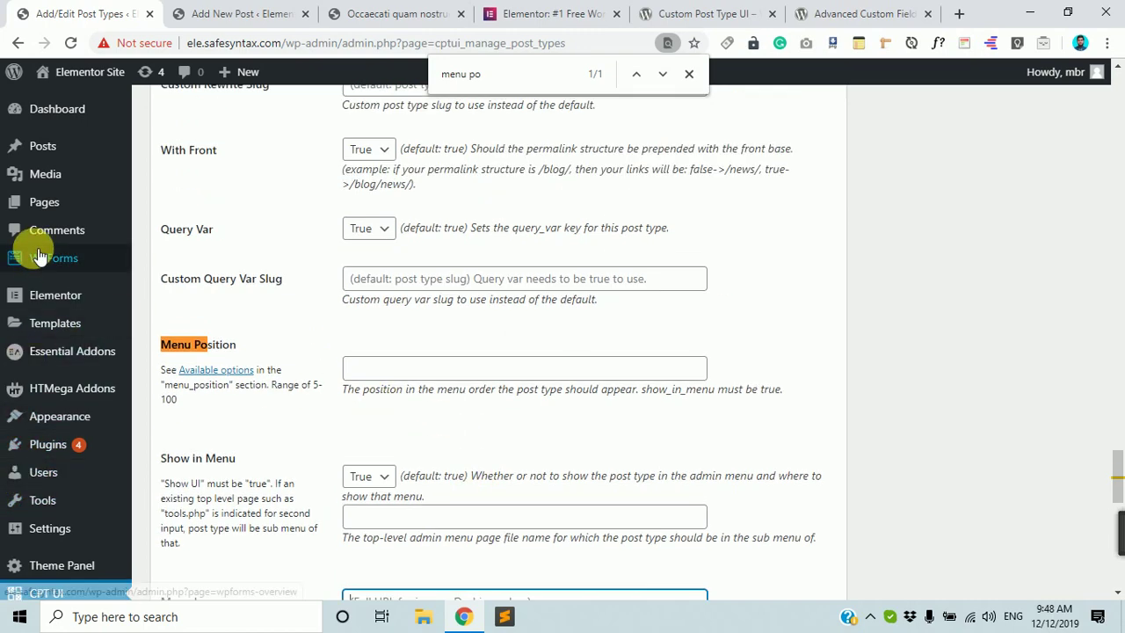
mouse_move(57, 108)
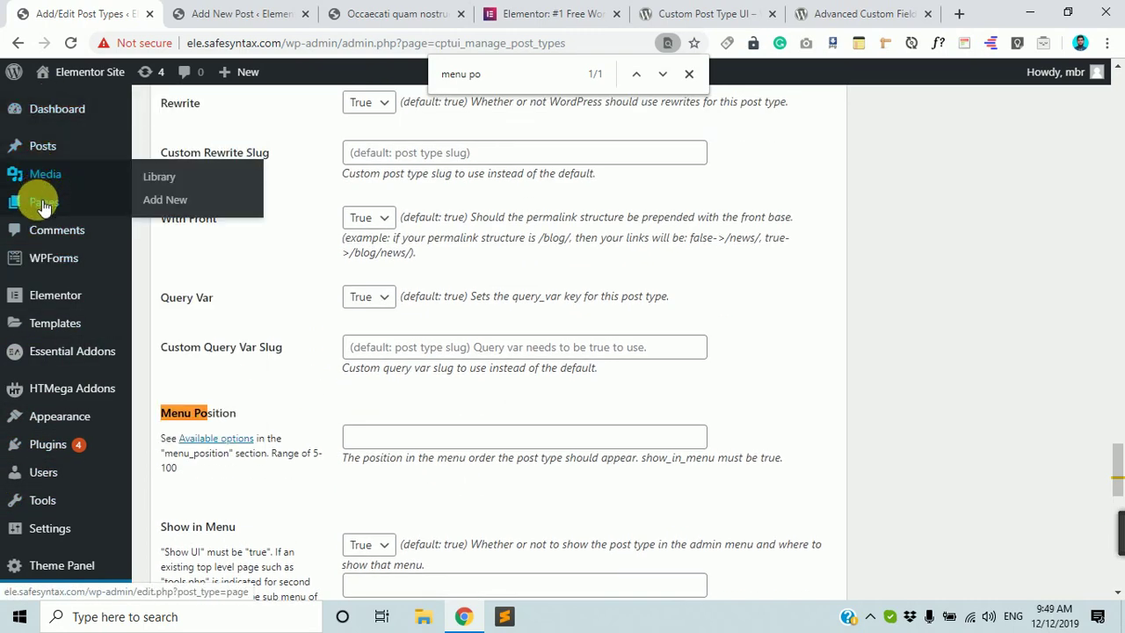
mouse_move(37, 220)
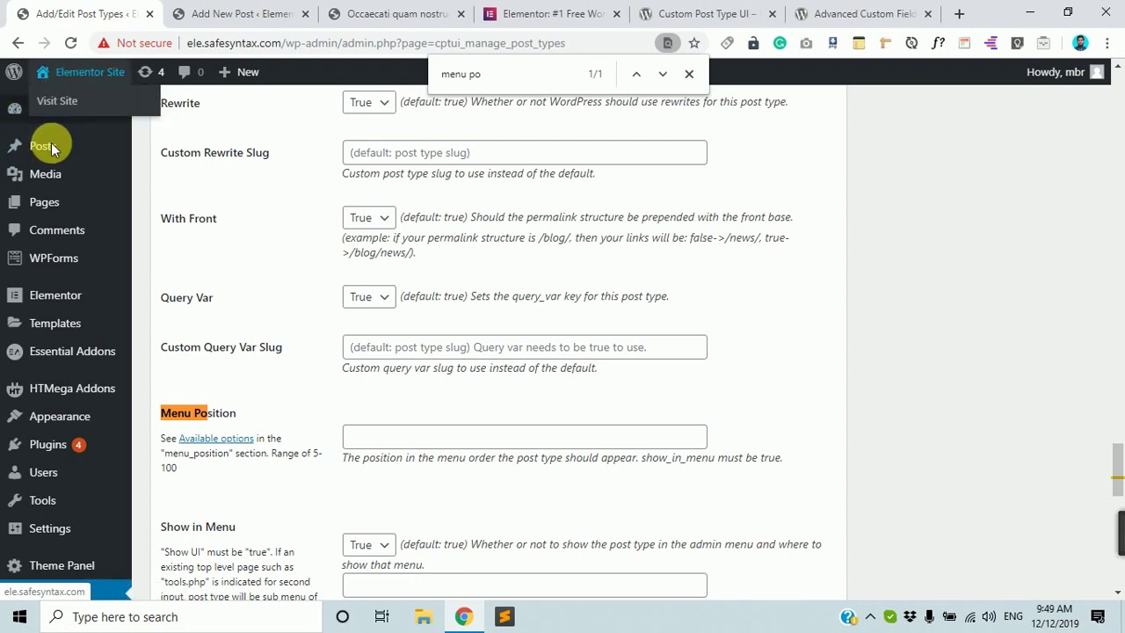
left_click(394, 437)
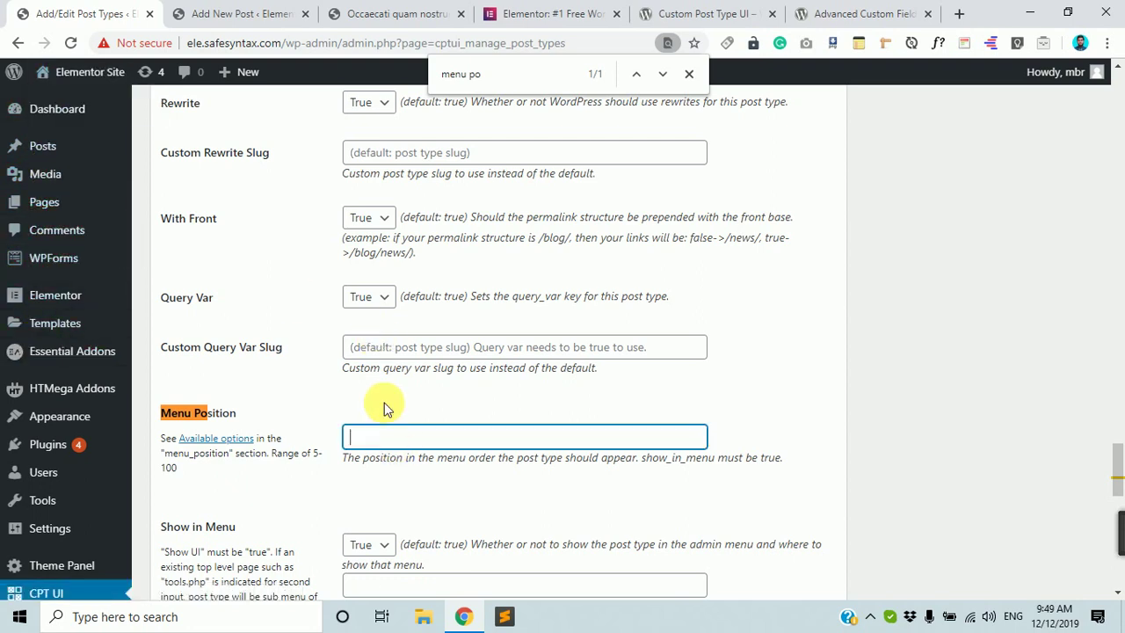
scroll(383, 409, "down", 1)
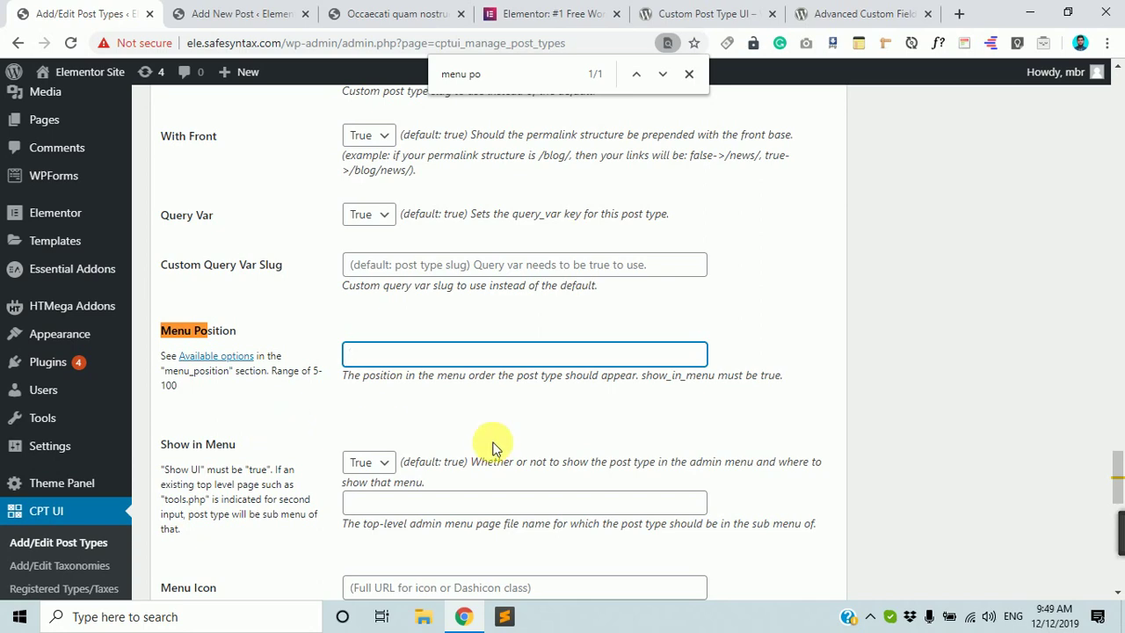
scroll(457, 501, "down", 4)
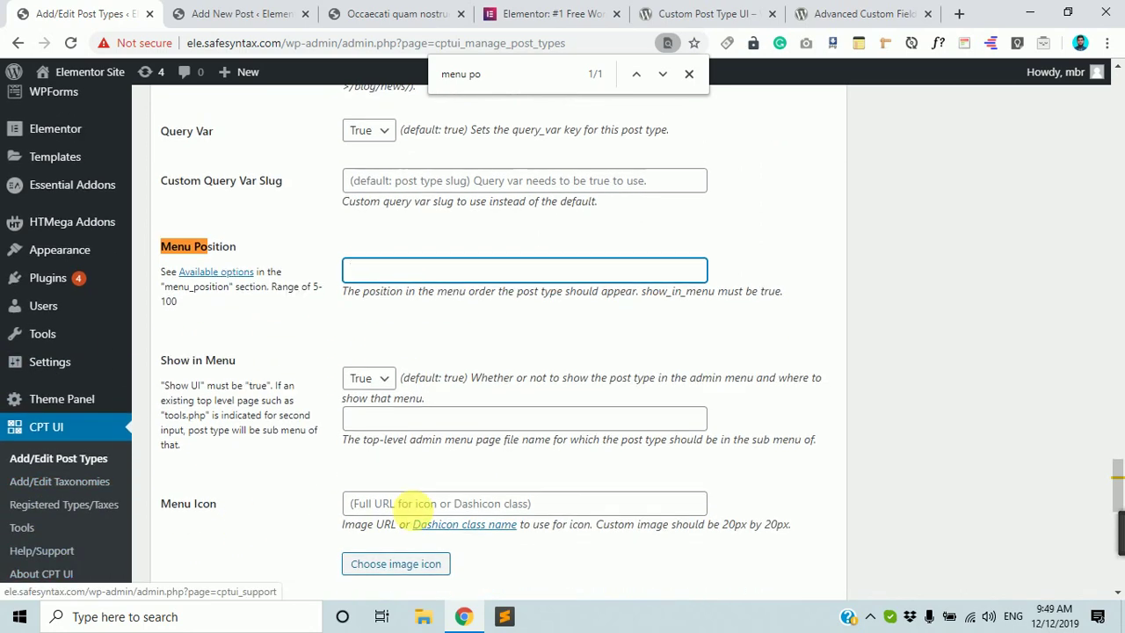
scroll(479, 501, "up", 3)
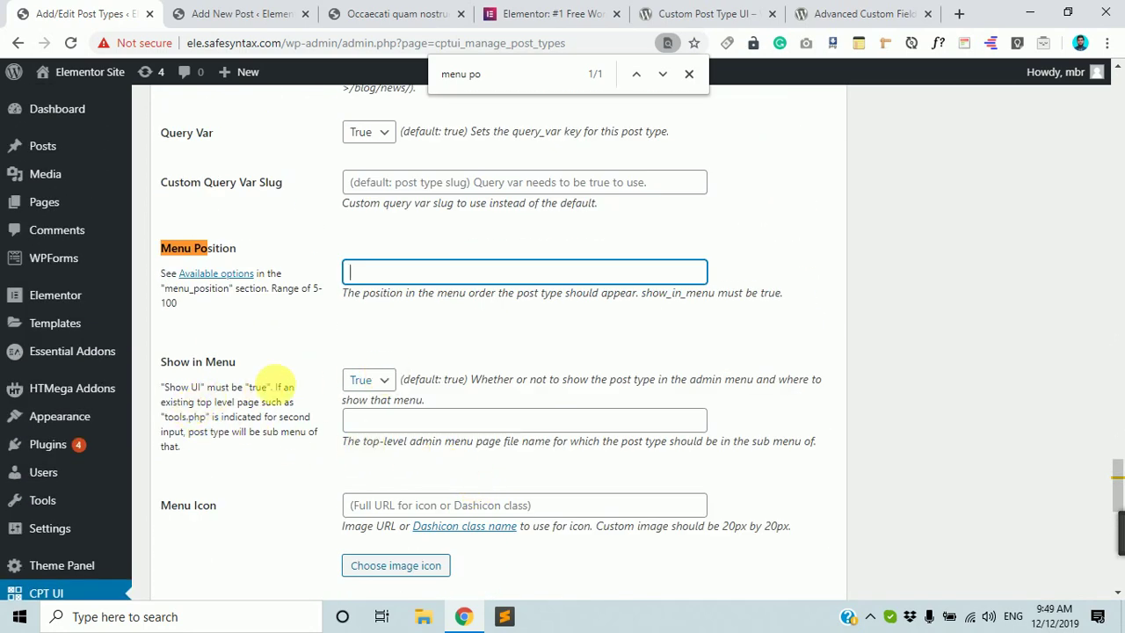
scroll(308, 432, "down", 2)
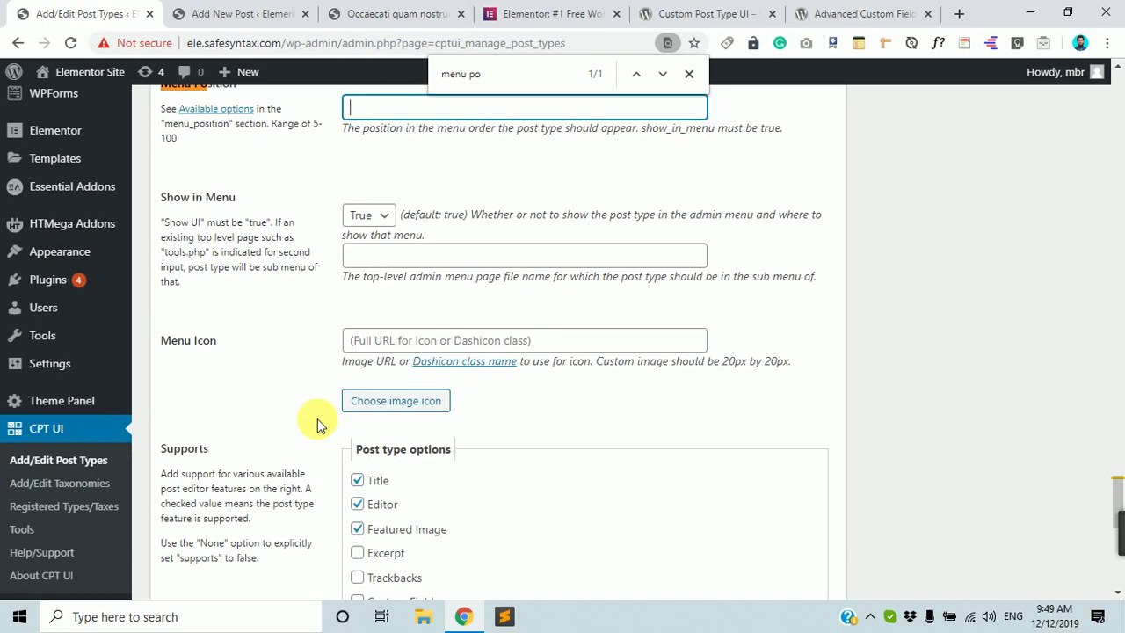
scroll(317, 420, "up", 3)
scroll(297, 396, "down", 2)
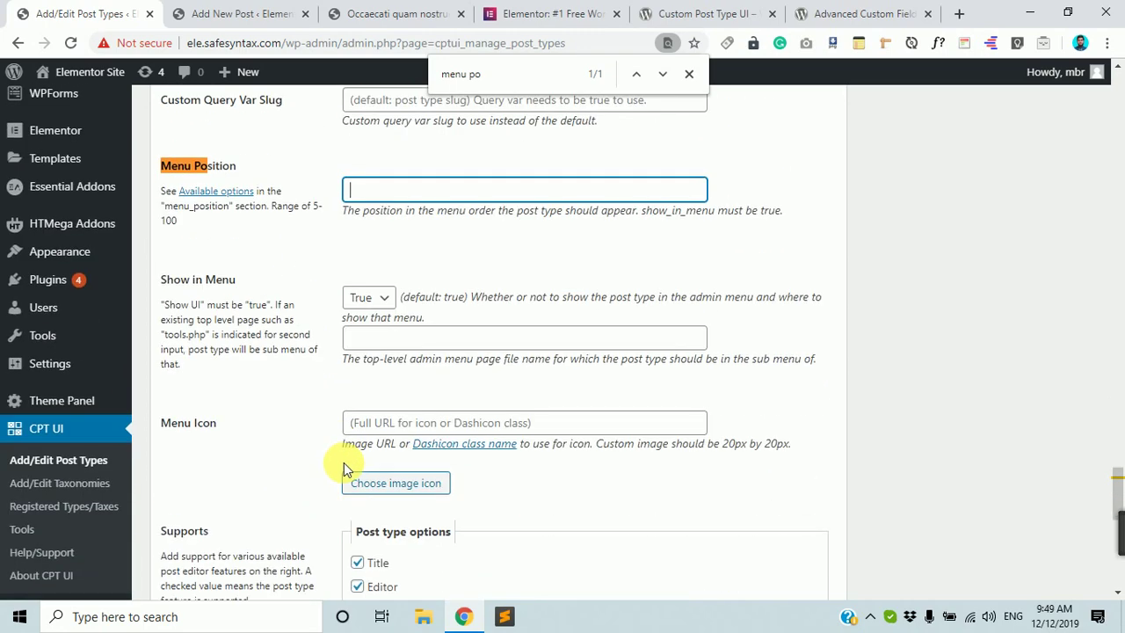
Search the web for "wordpress dash icon" in a new browser tab and open the Dashicons page of WordPress Developer Resources.
left_click(413, 424)
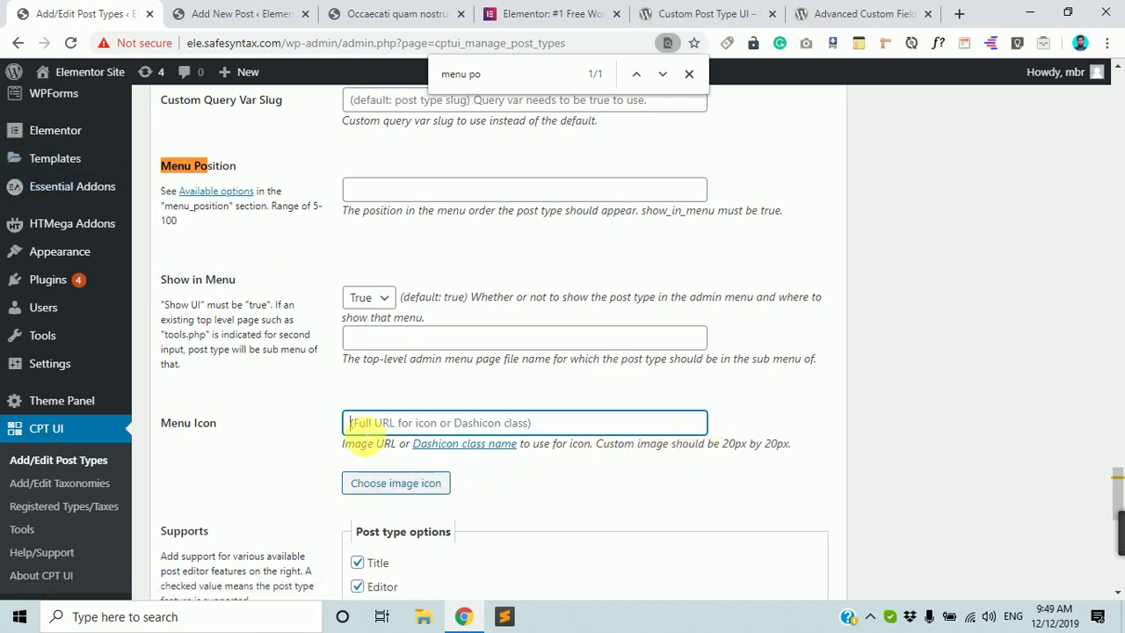
scroll(432, 447, "up", 4)
mouse_move(15, 149)
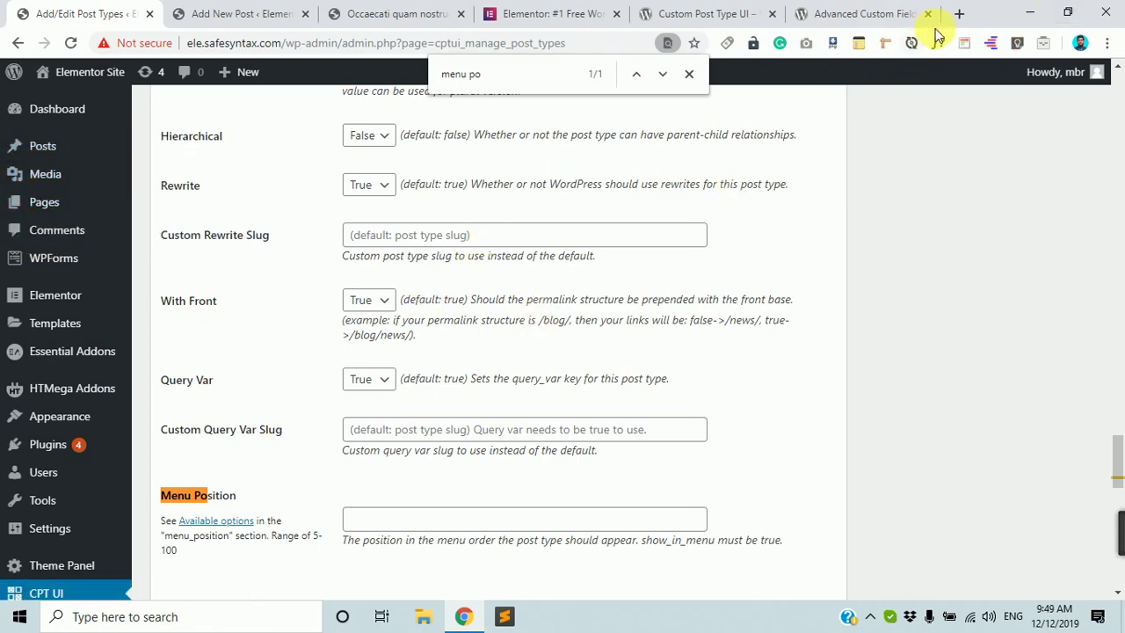
left_click(962, 14)
type("wor")
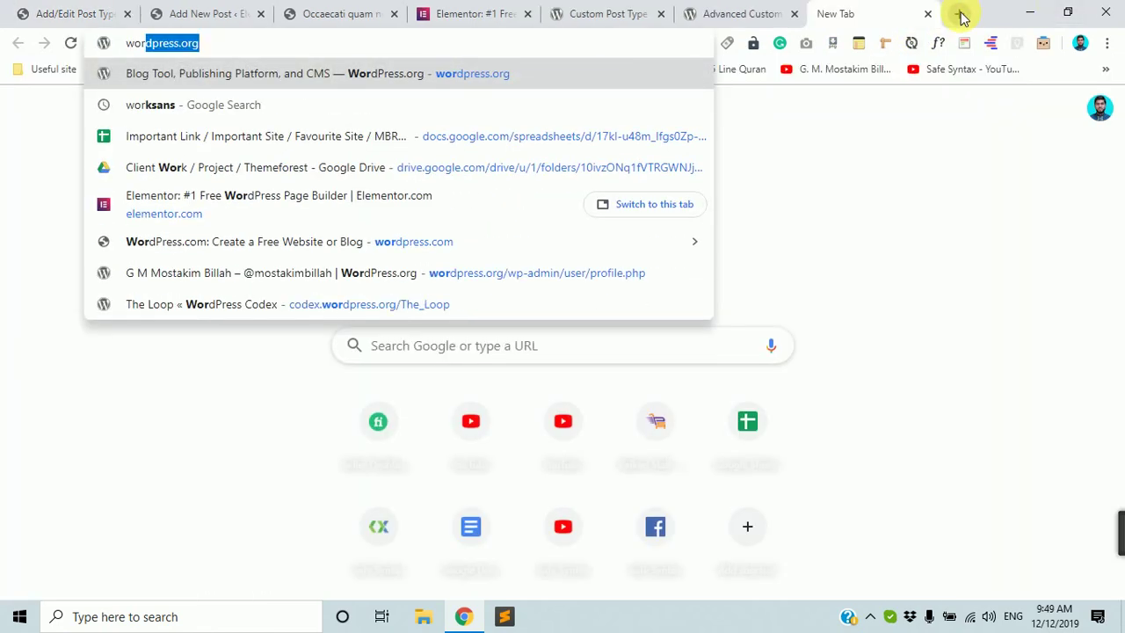
type("dpress da")
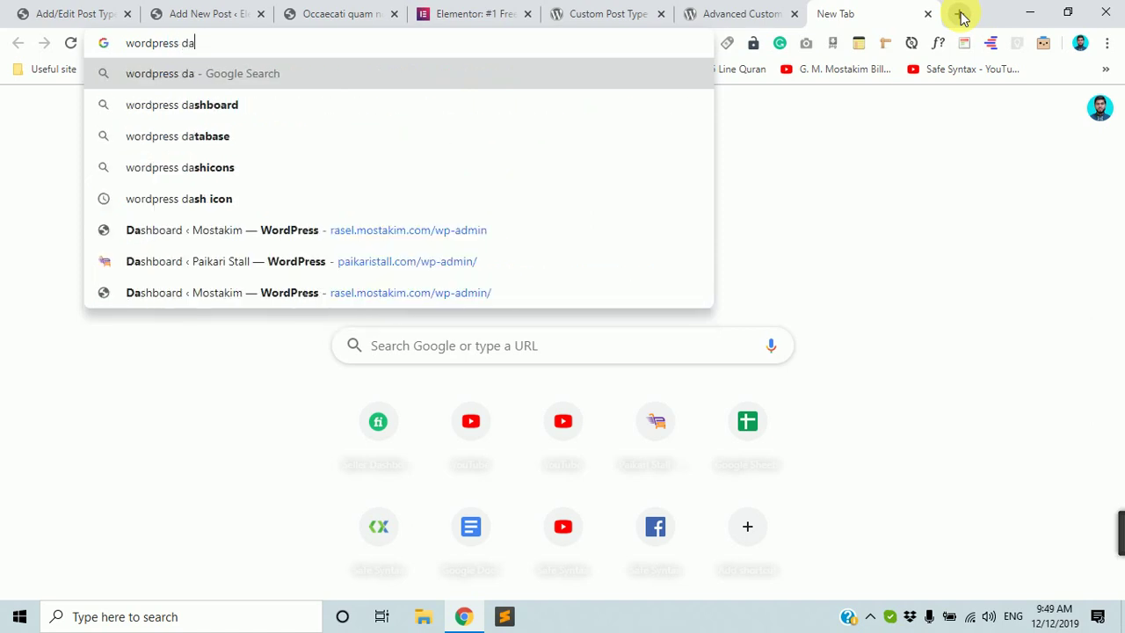
type("sh")
key("Down")
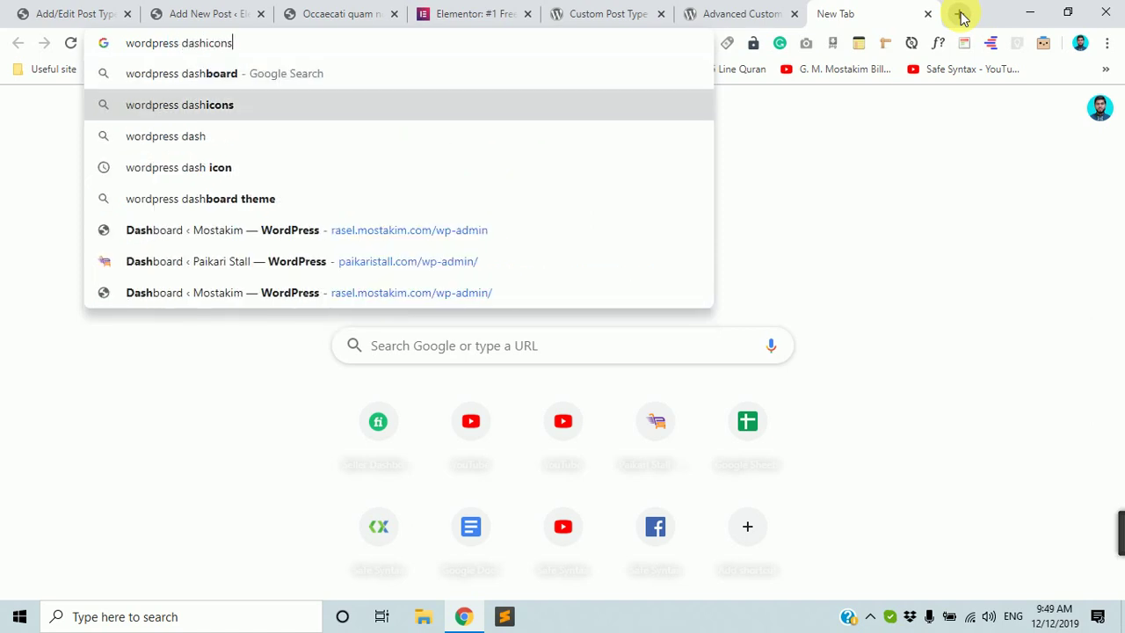
key("Down")
key("Down")
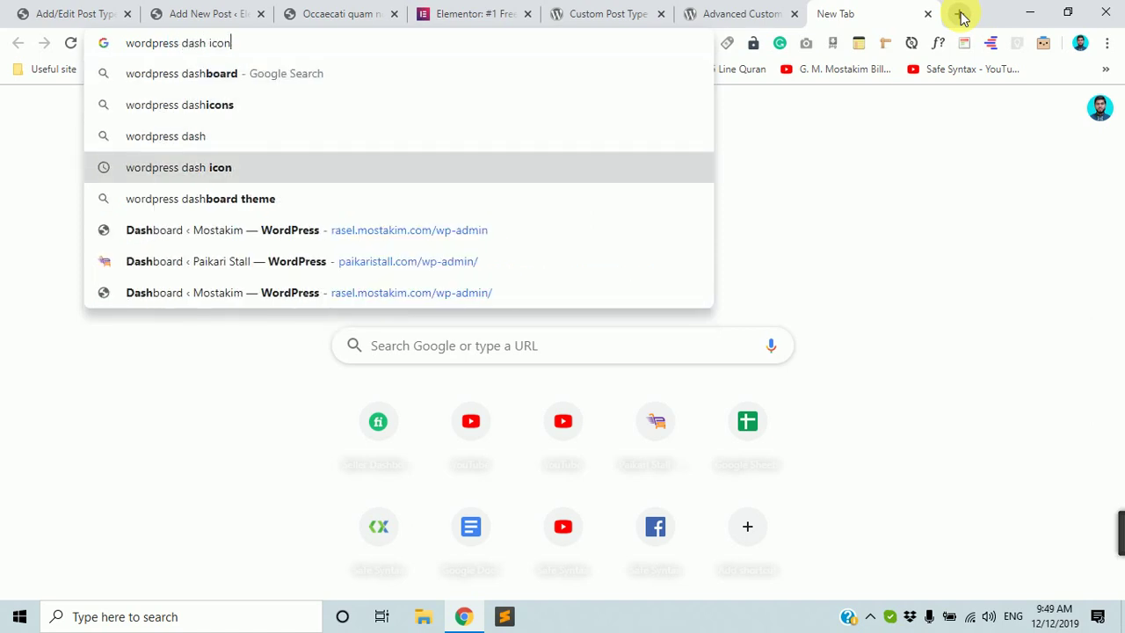
key("Return")
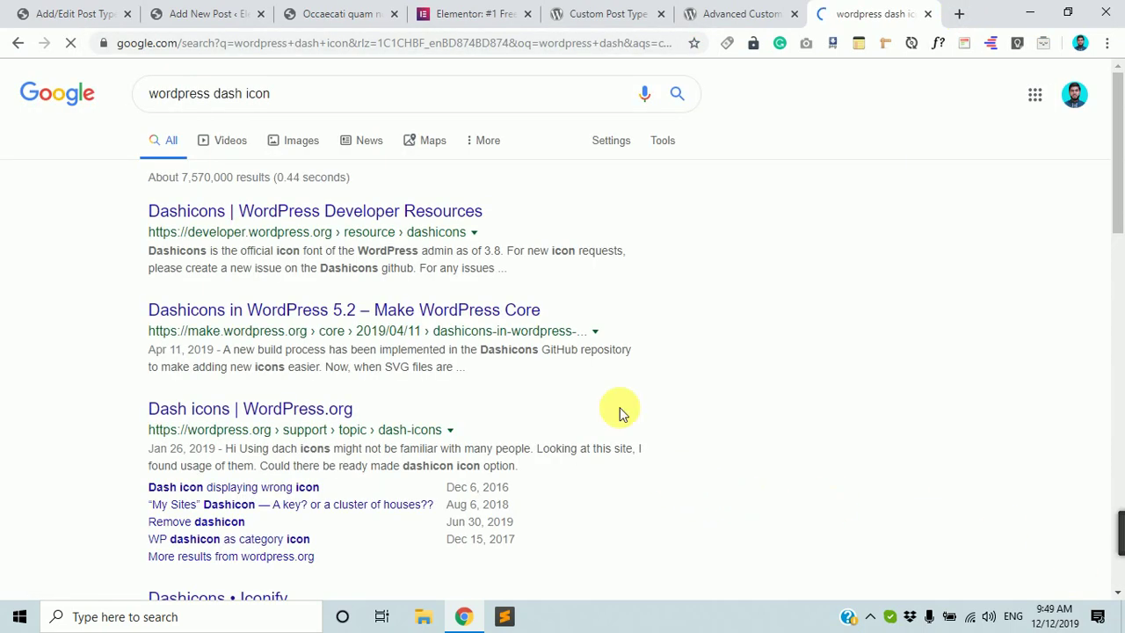
left_click(187, 212)
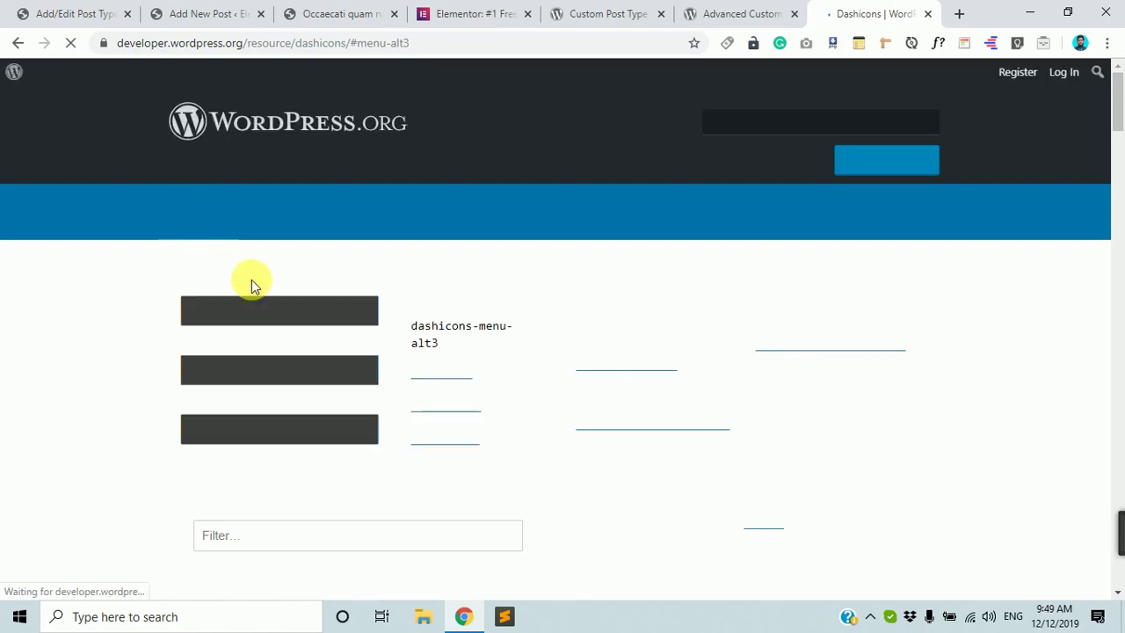
Browse the Dashicons categories and select the welcome-widgets-menus icon in the Welcome Screen group.
scroll(307, 245, "down", 5)
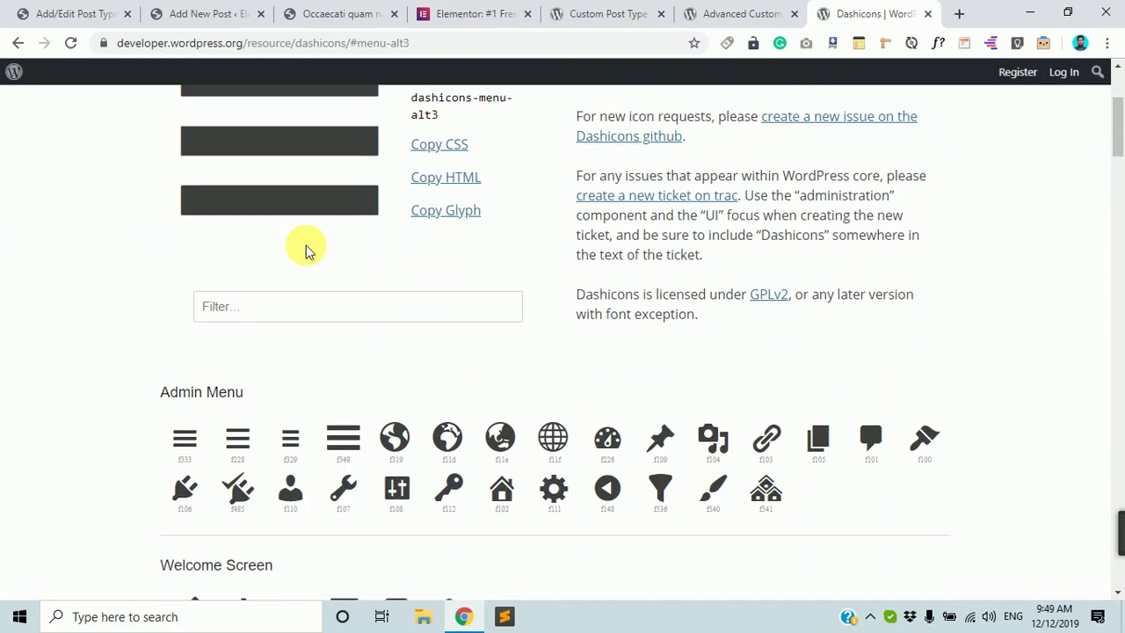
scroll(395, 296, "down", 1)
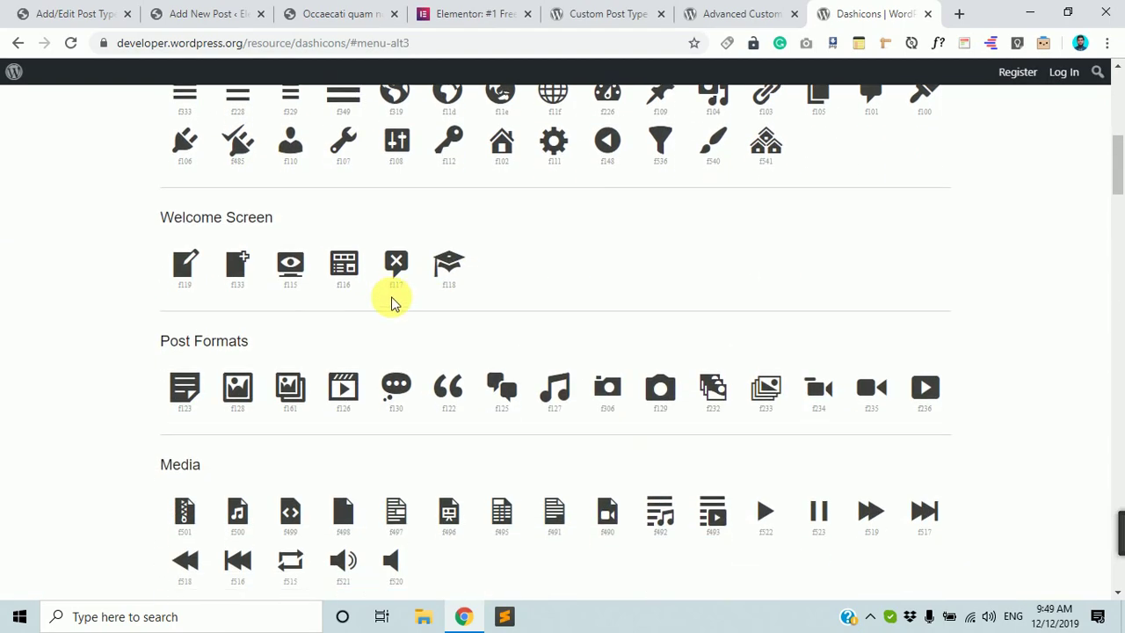
scroll(420, 289, "up", 2)
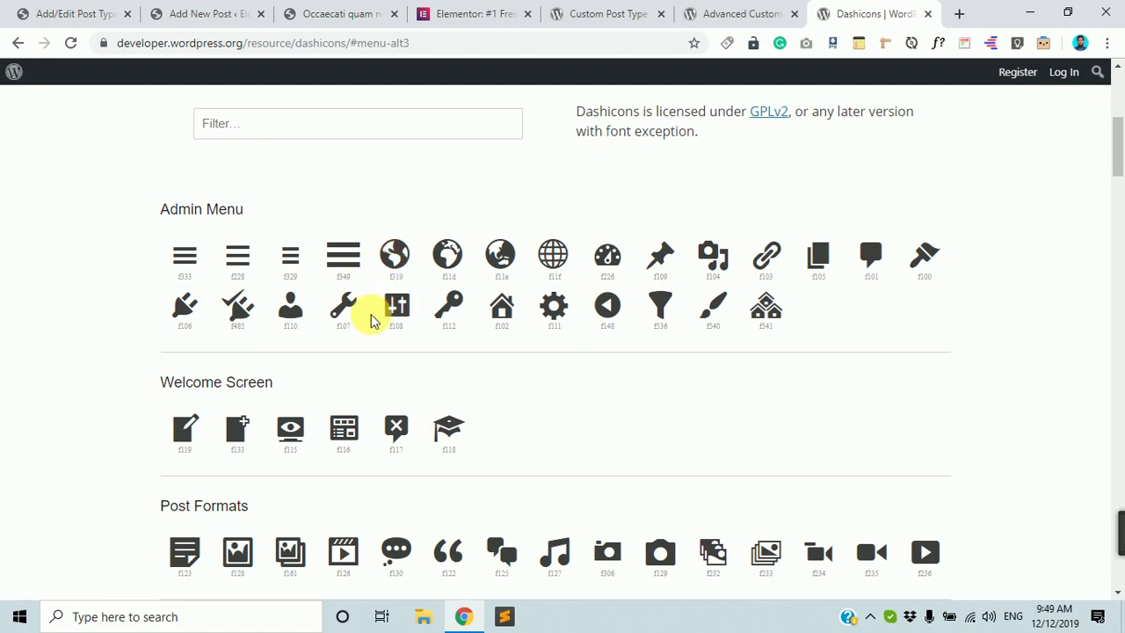
scroll(388, 339, "down", 2)
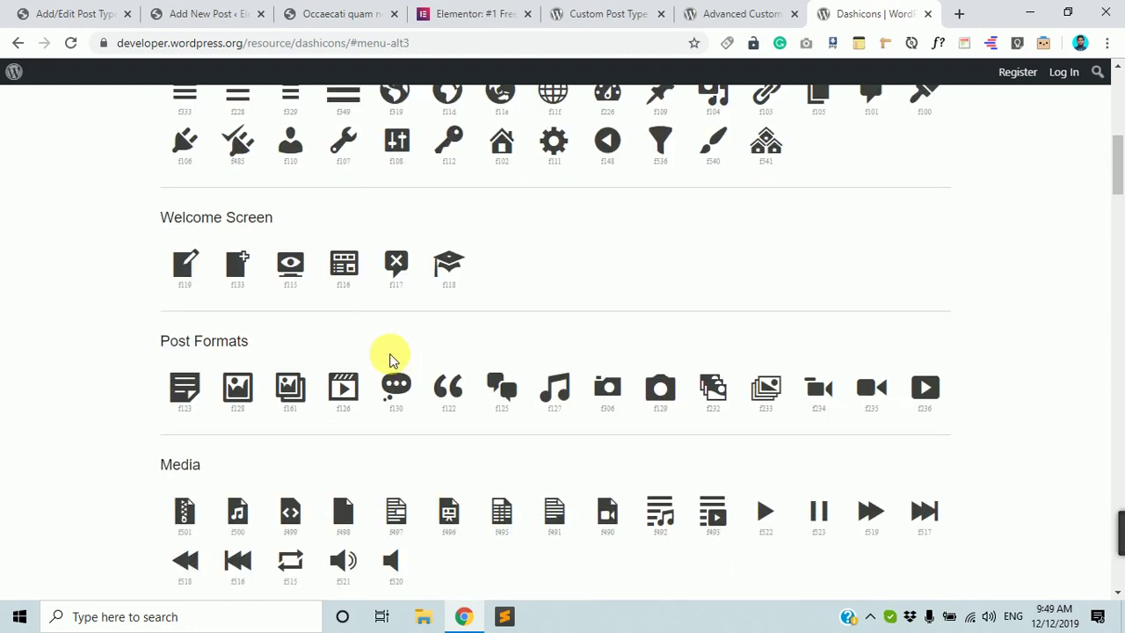
left_click(343, 275)
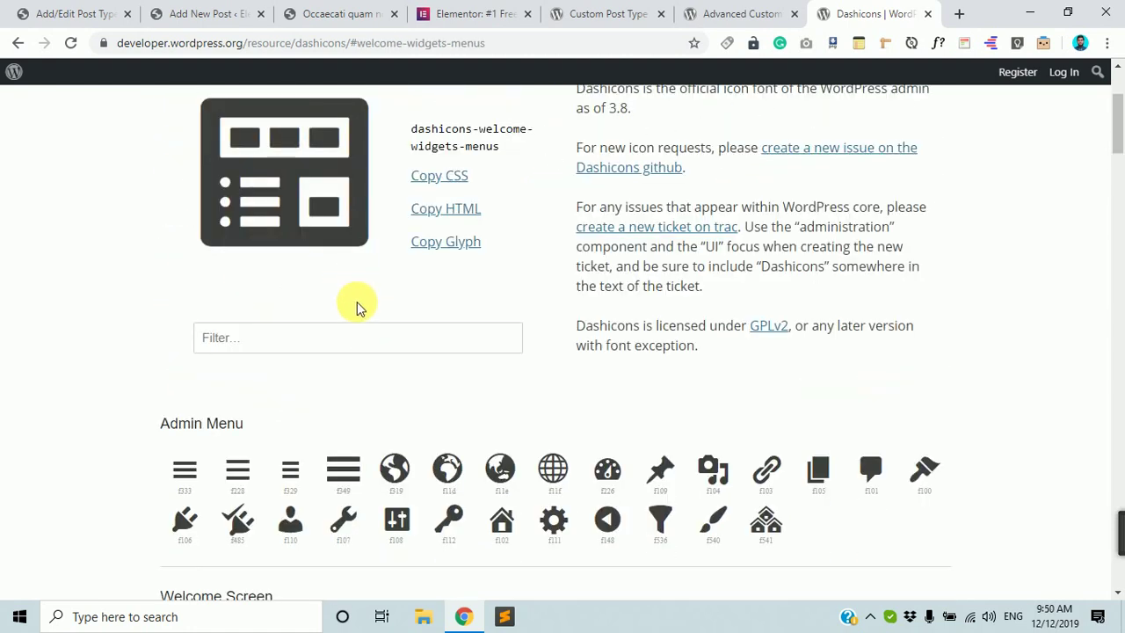
Bring up the selected icon's HTML snippet and copy only the class name dashicons-welcome-widgets-menus from it.
scroll(414, 333, "up", 1)
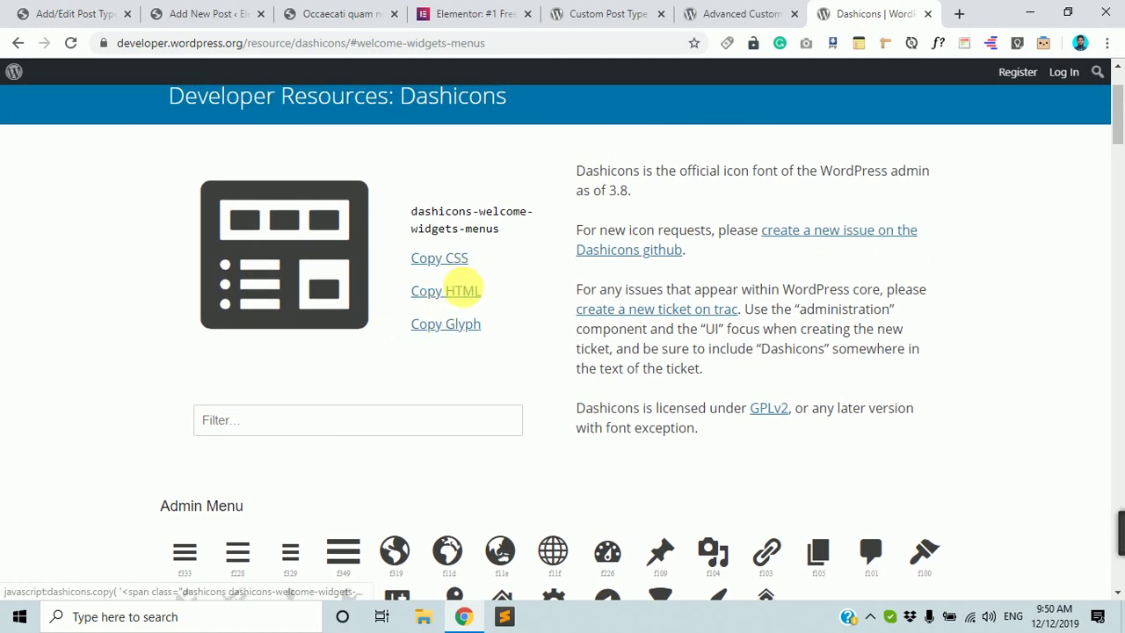
left_click(465, 293)
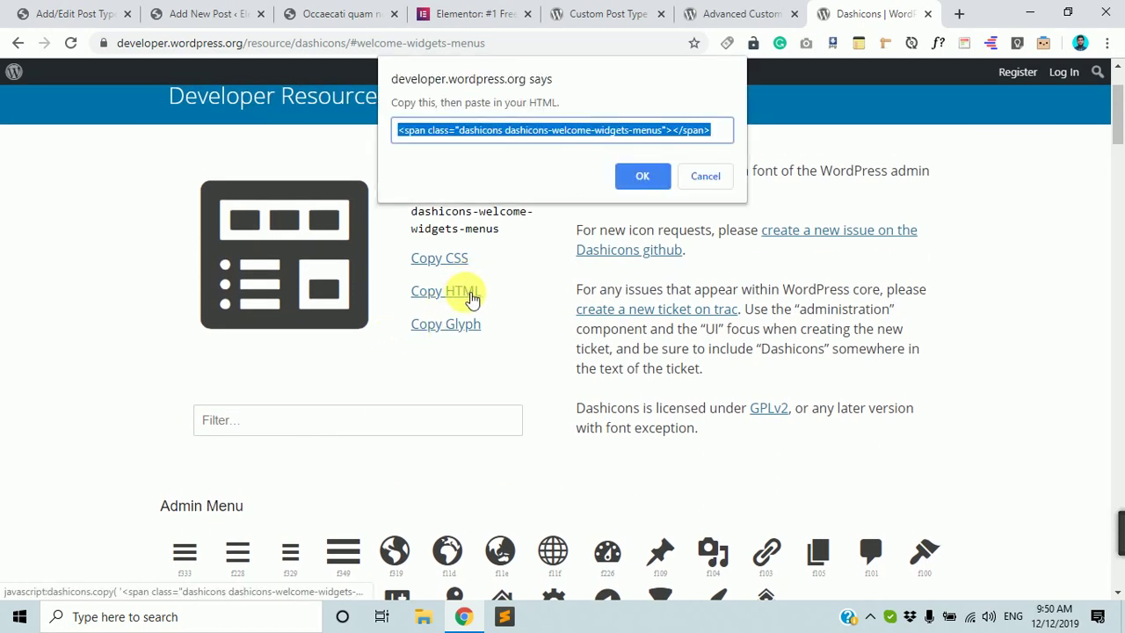
left_click(617, 130)
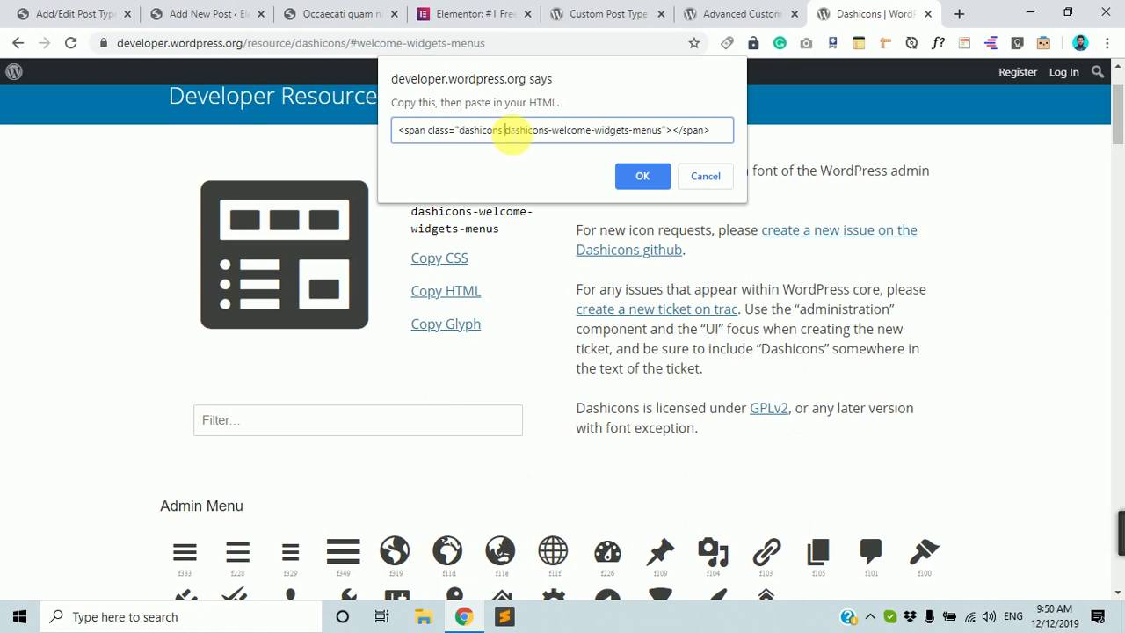
left_click_drag(538, 139, 659, 134)
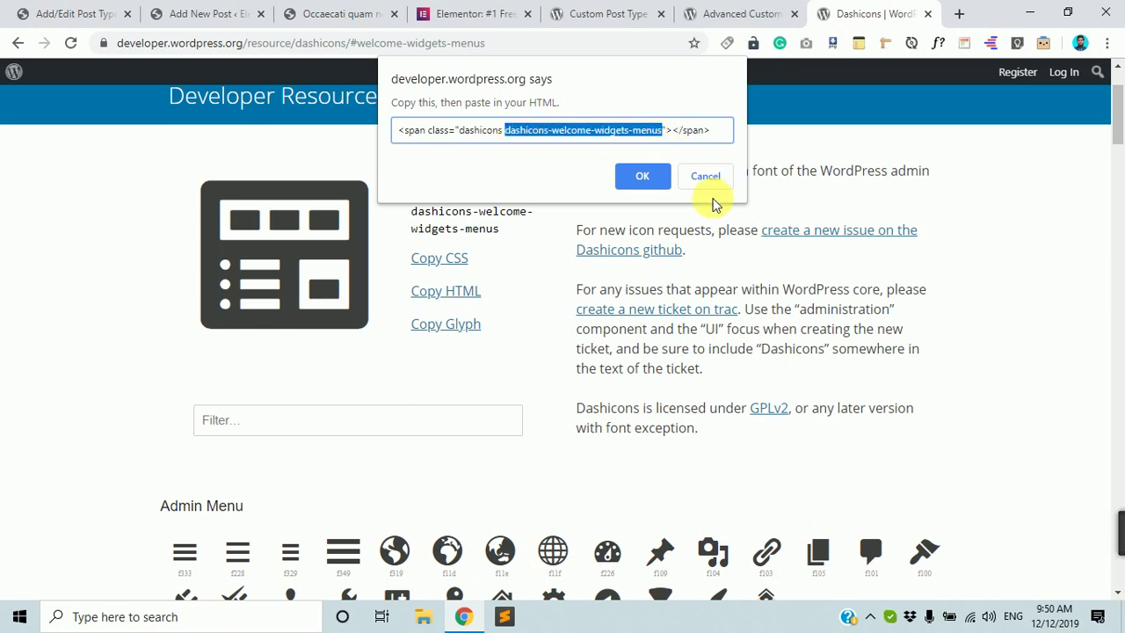
Return to the post type settings and set the Menu Icon to dashicons-welcome-widgets-menus.
left_click(88, 12)
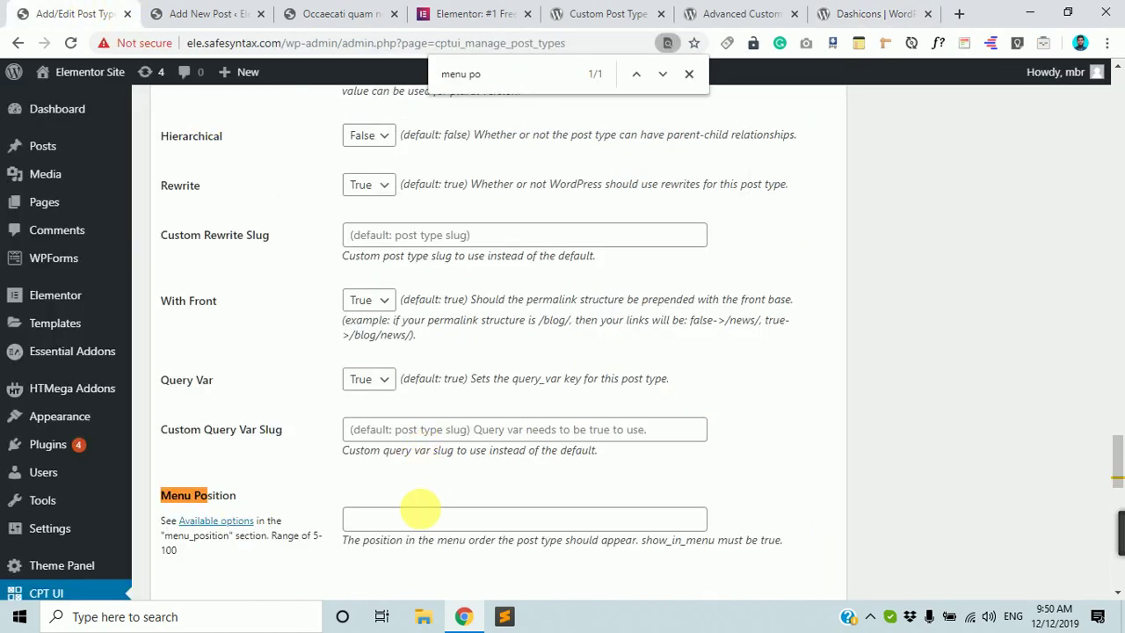
left_click(422, 511)
scroll(424, 517, "down", 2)
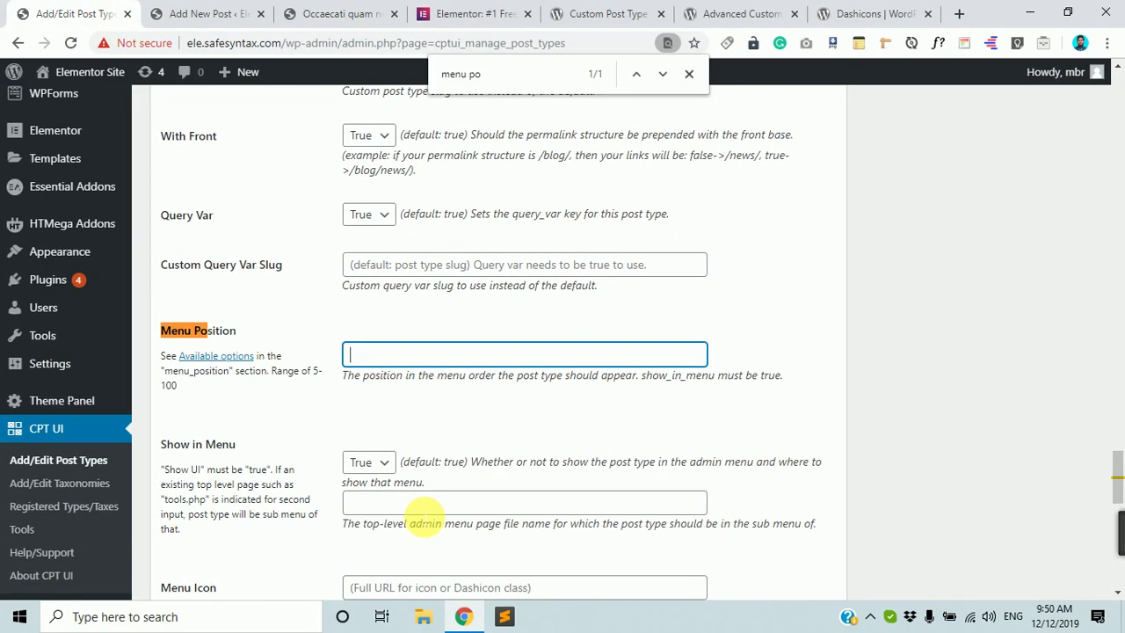
scroll(425, 514, "down", 2)
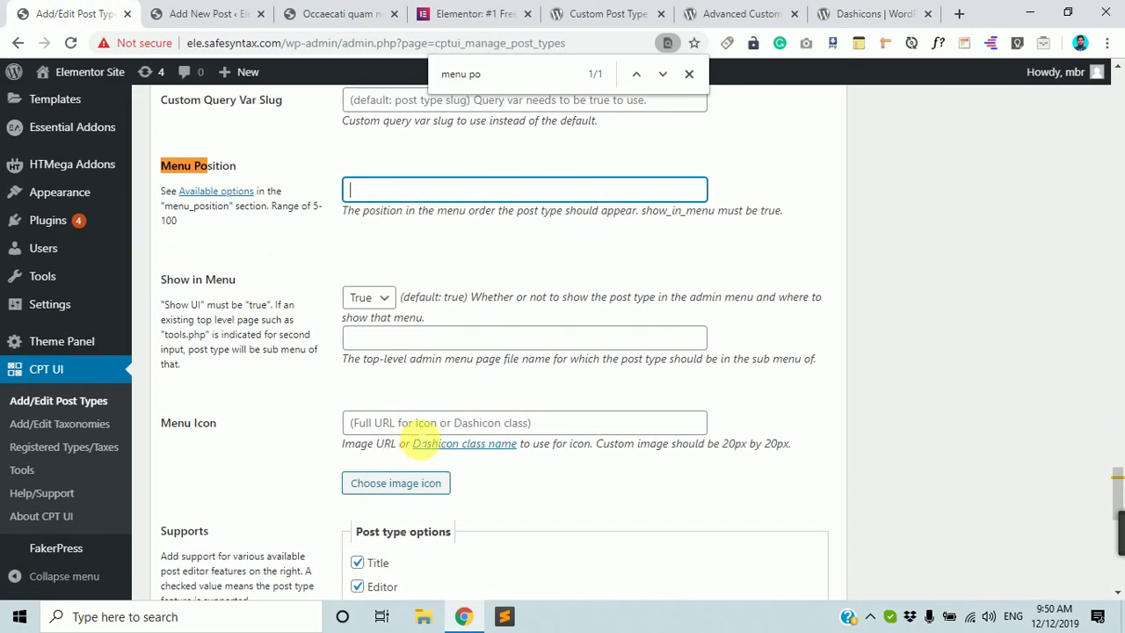
left_click(426, 425)
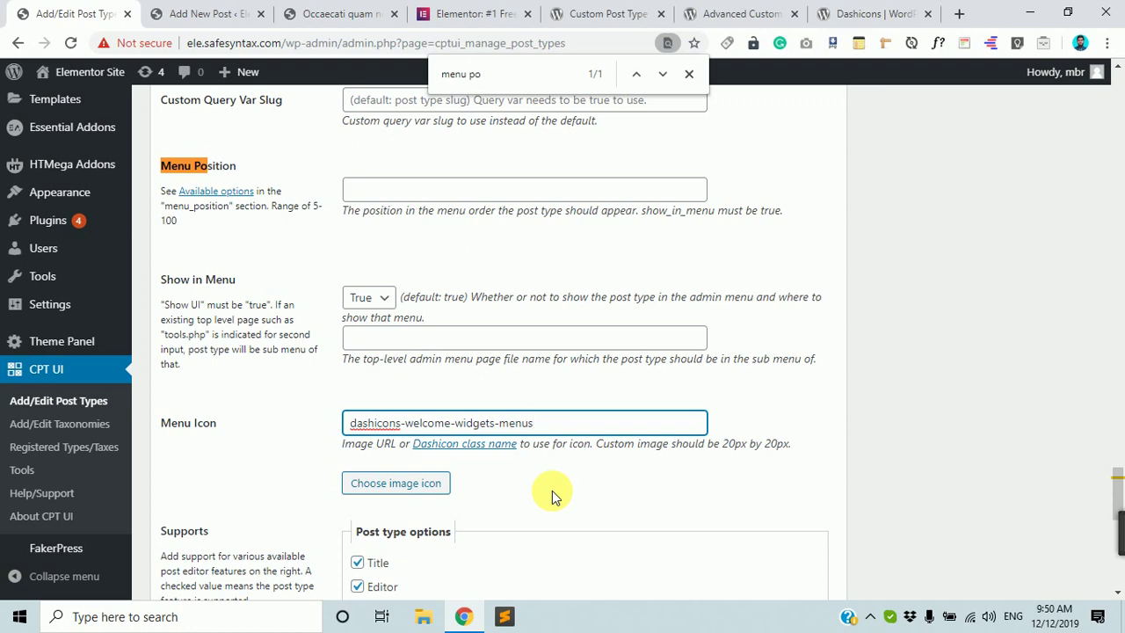
left_click(896, 392)
Start choosing a custom image for the Menu Icon and open the file picker for uploading a new file.
scroll(686, 404, "down", 1)
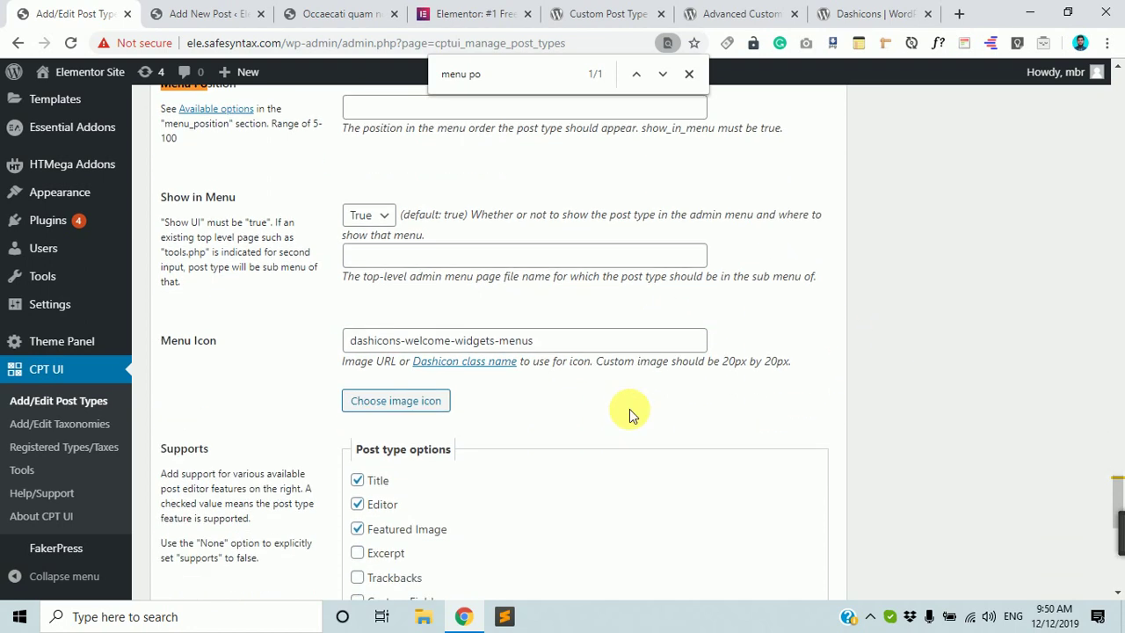
left_click(396, 407)
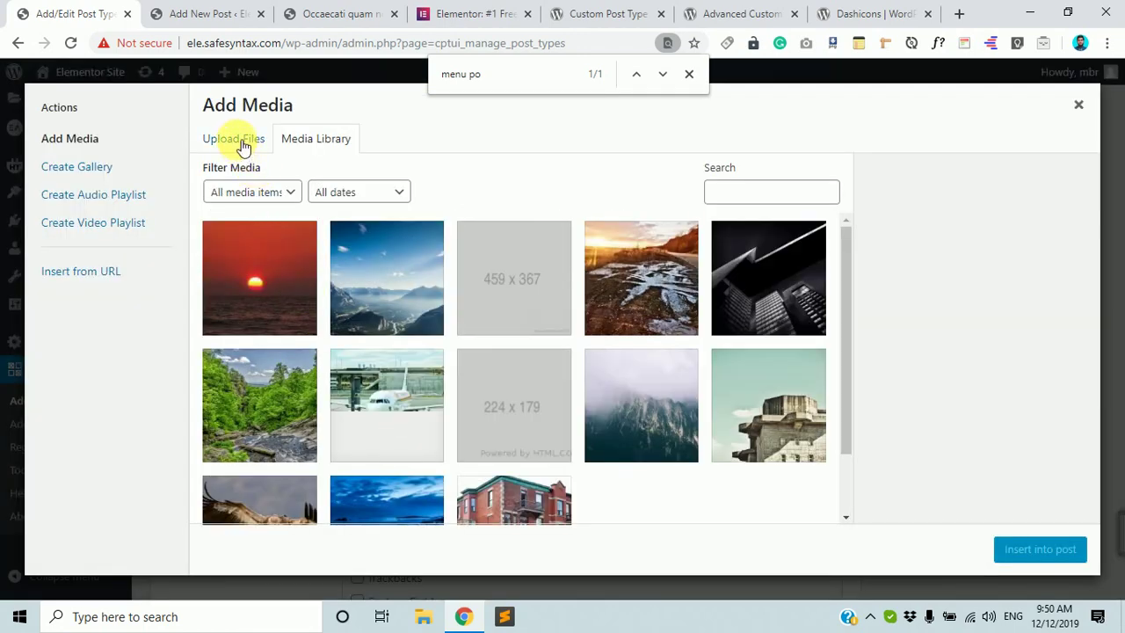
left_click(239, 141)
left_click(649, 359)
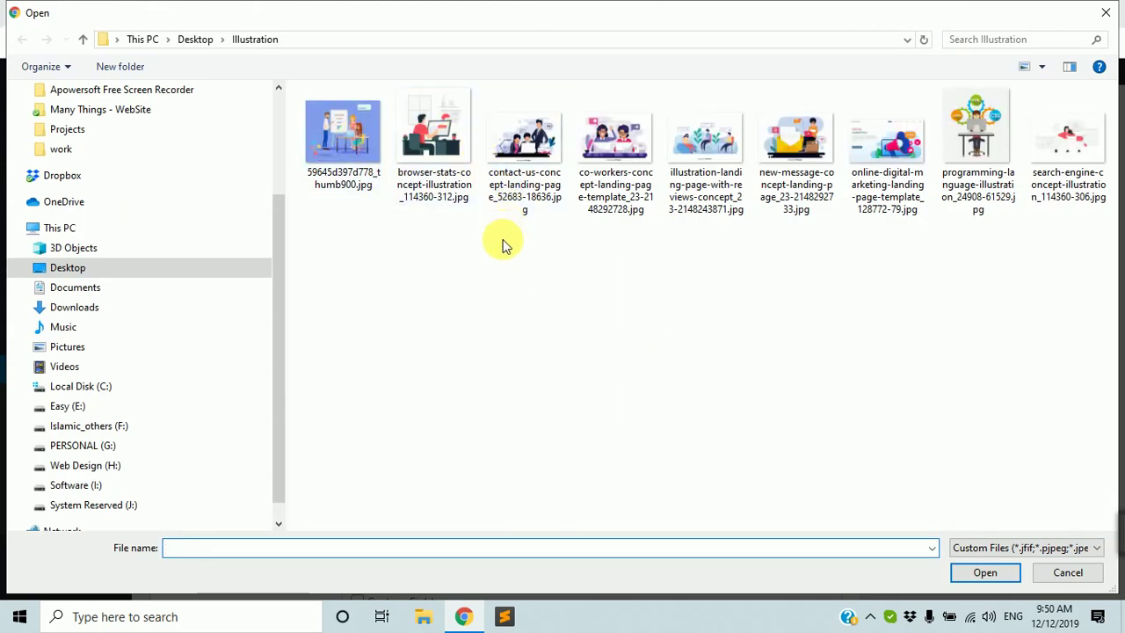
Look through the Desktop and its images folder for a suitable icon image.
left_click(185, 49)
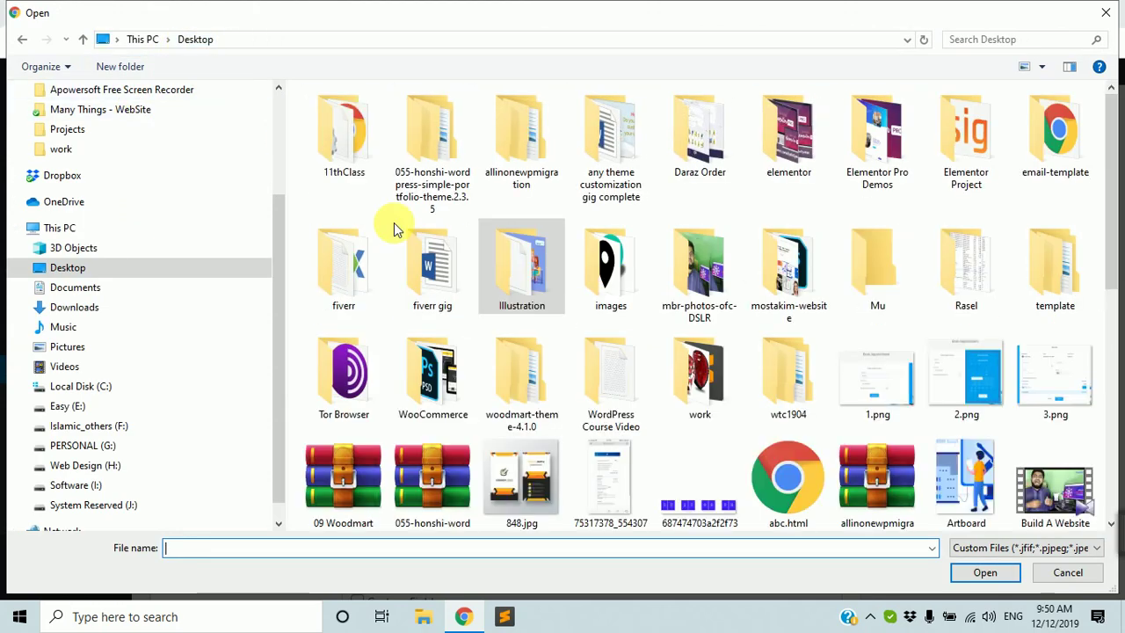
left_click(816, 443)
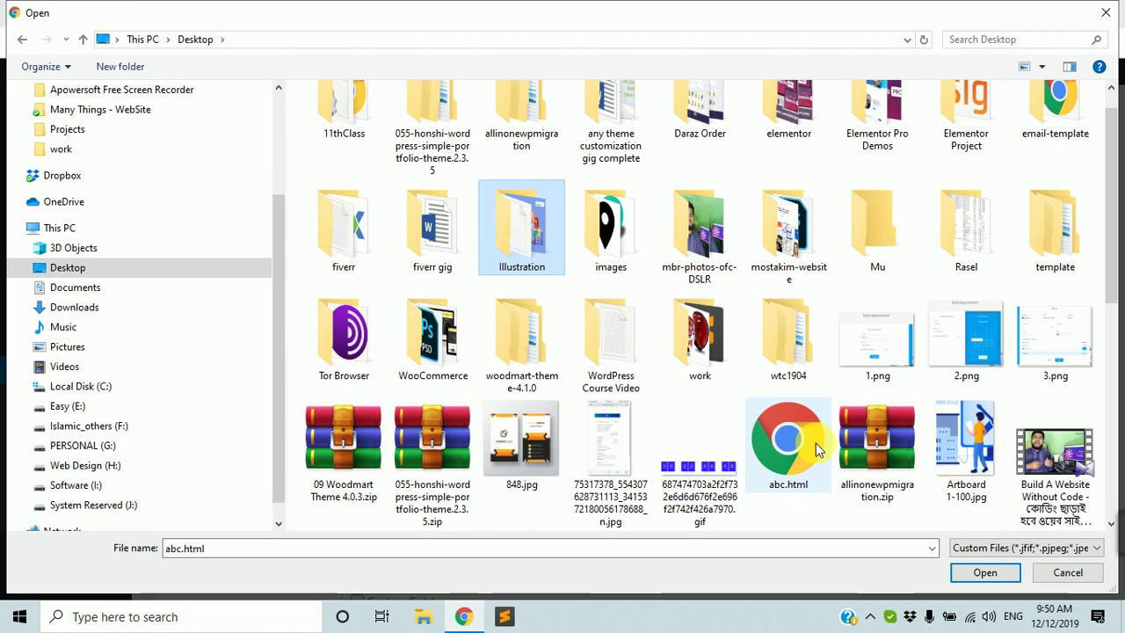
key("i")
key("Return")
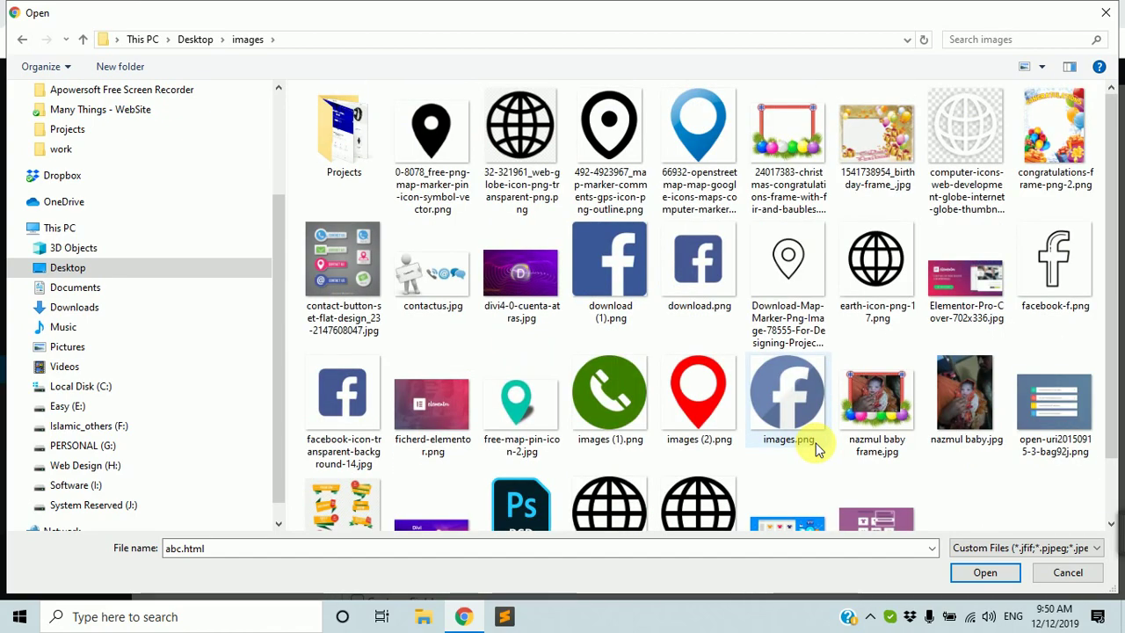
scroll(720, 390, "down", 1)
scroll(720, 390, "up", 1)
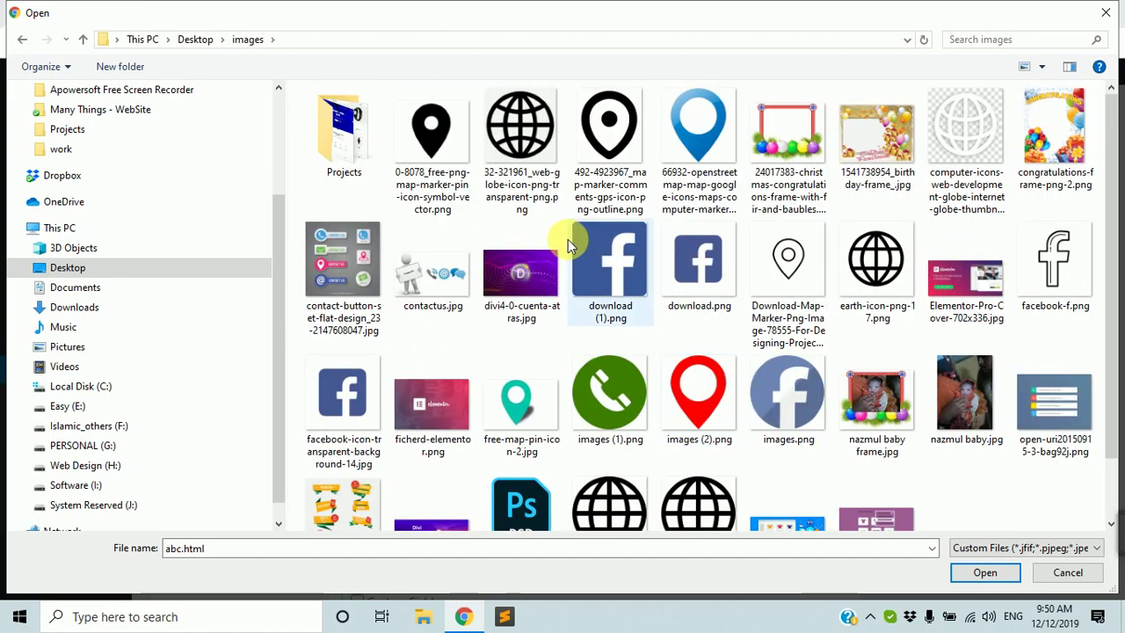
left_click(197, 41)
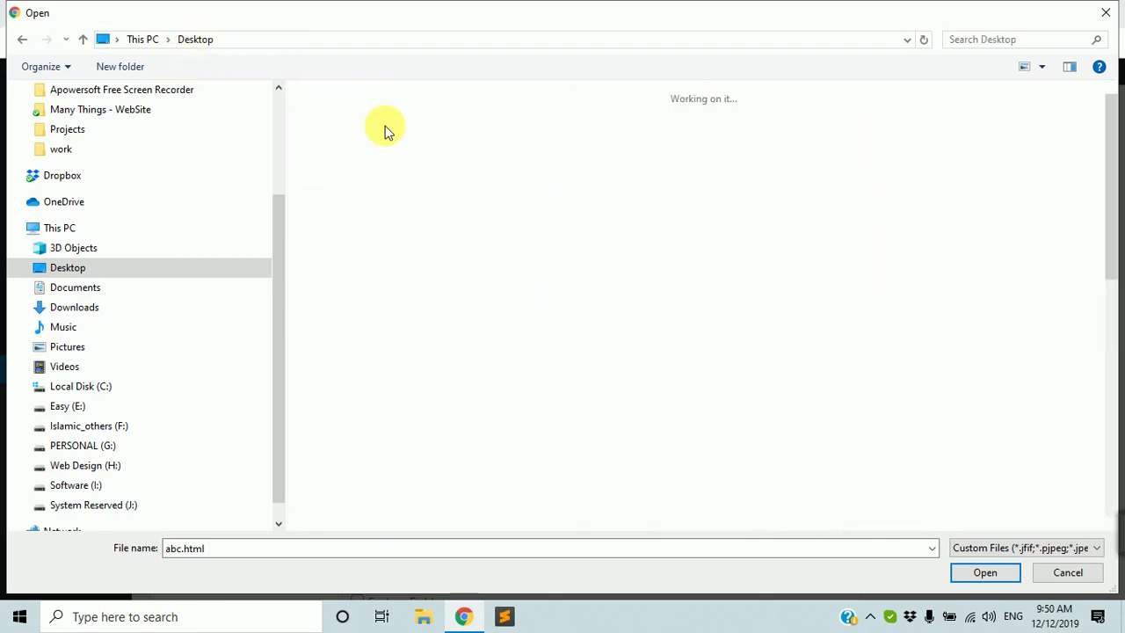
Upload responsive.png from the Downloads folder and insert it as the post type's Menu Icon.
left_click(69, 312)
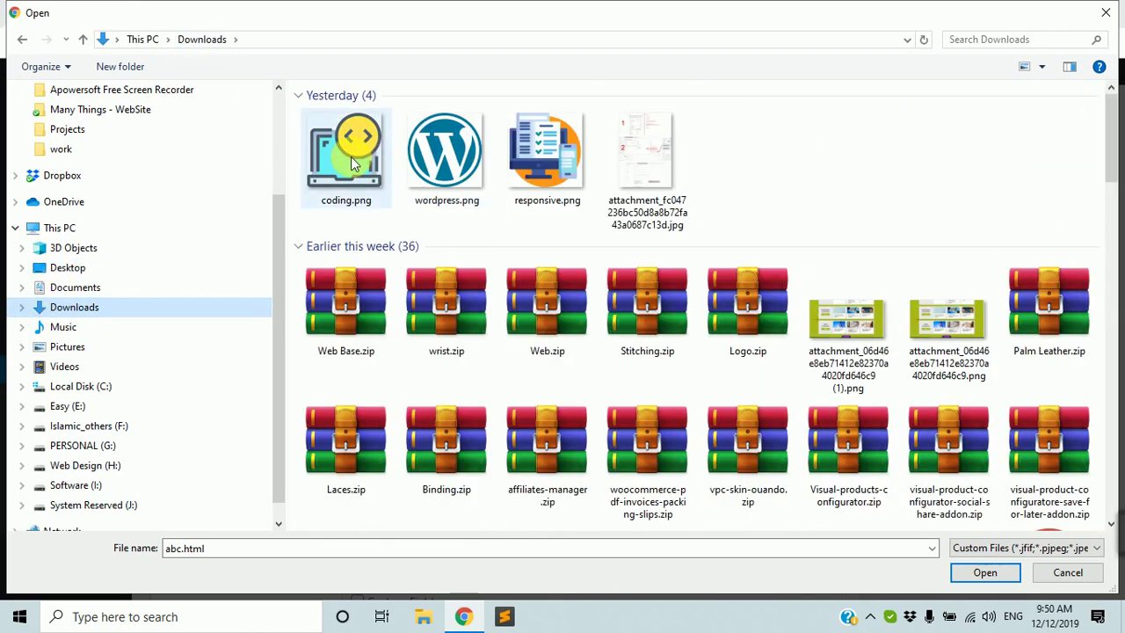
left_click(547, 150)
left_click(984, 572)
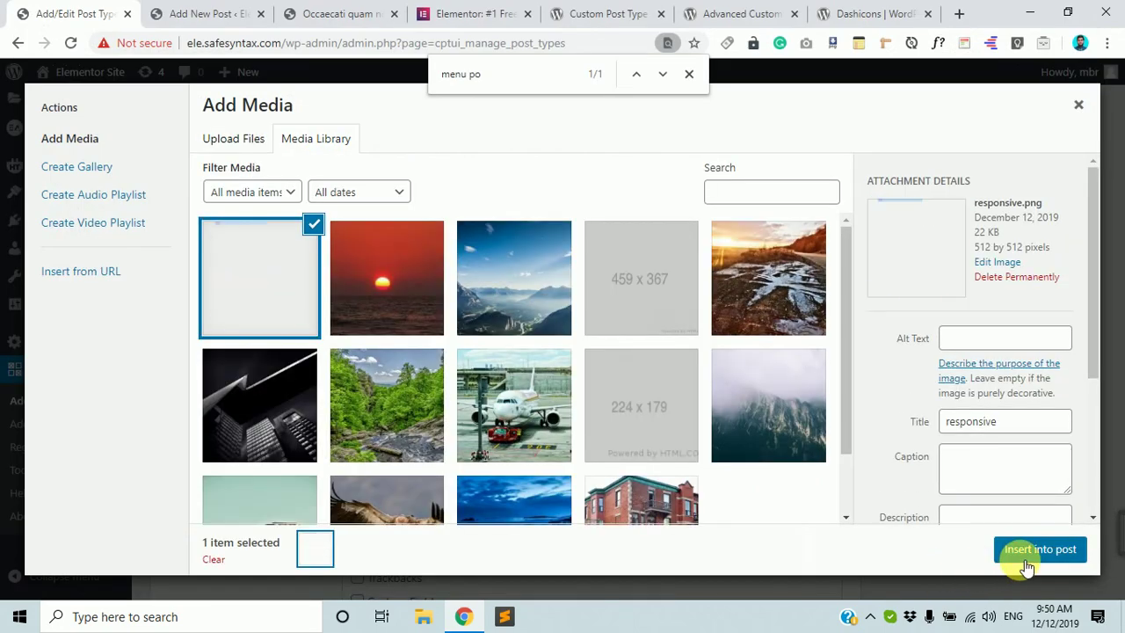
left_click(1019, 552)
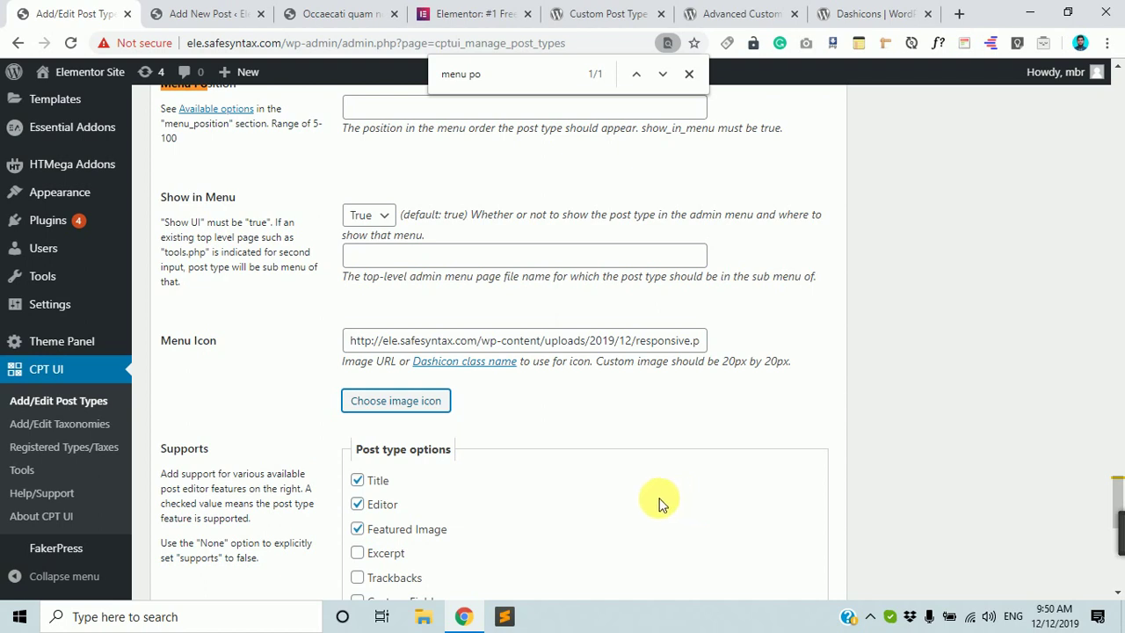
left_click_drag(399, 340, 816, 341)
left_click(580, 419)
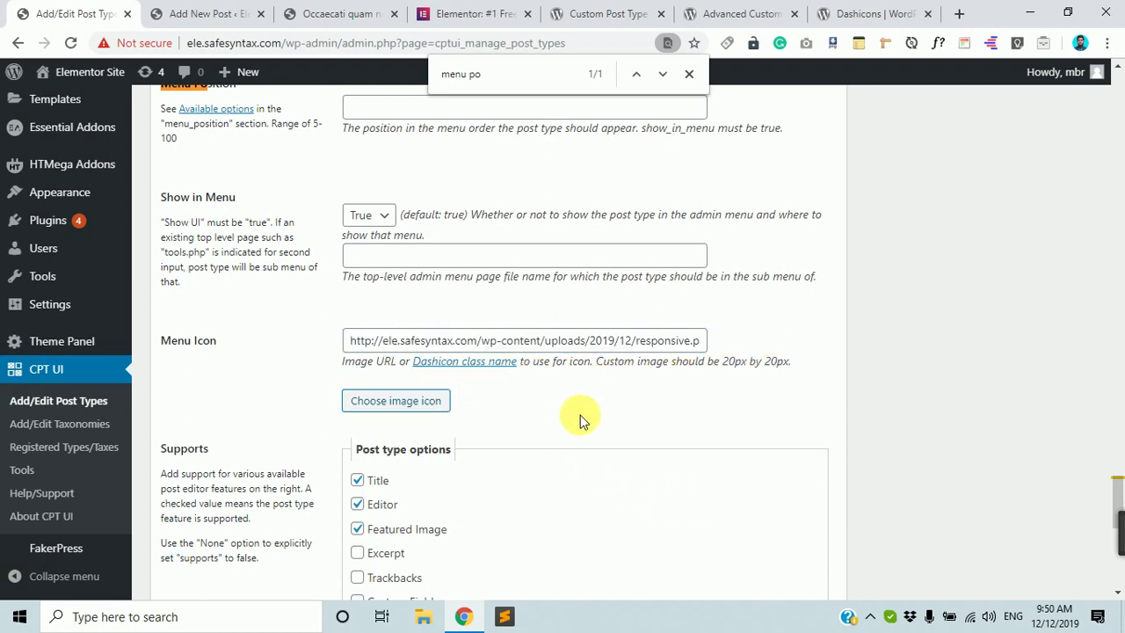
Look over the post type's Menu Position, Menu Icon and Supports settings, including the available post type options.
scroll(568, 482, "down", 2)
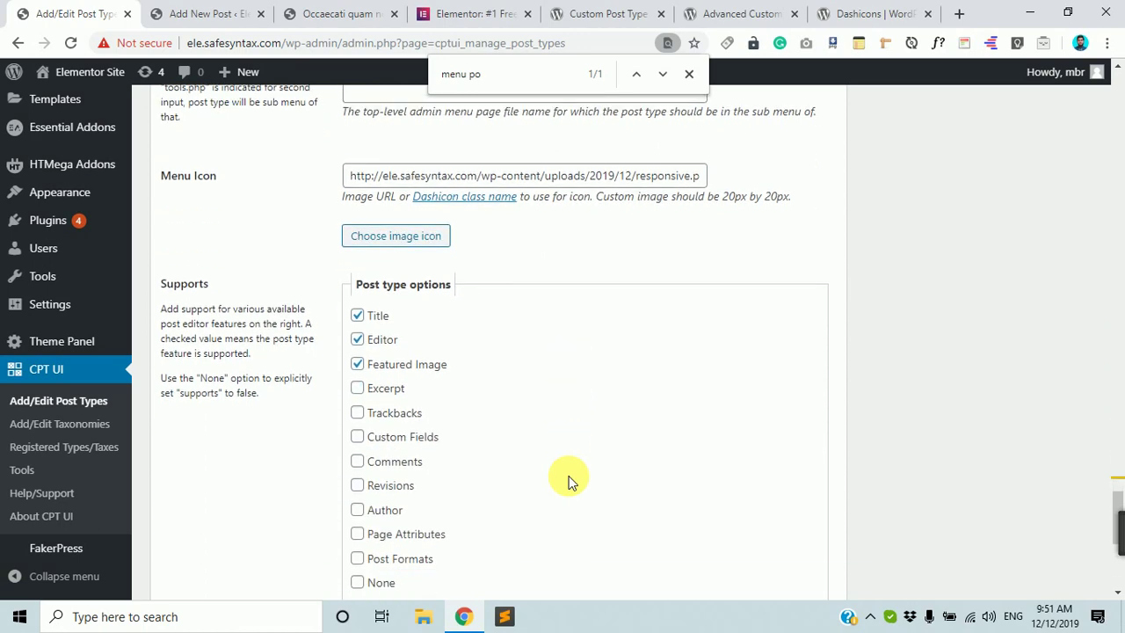
scroll(568, 482, "down", 1)
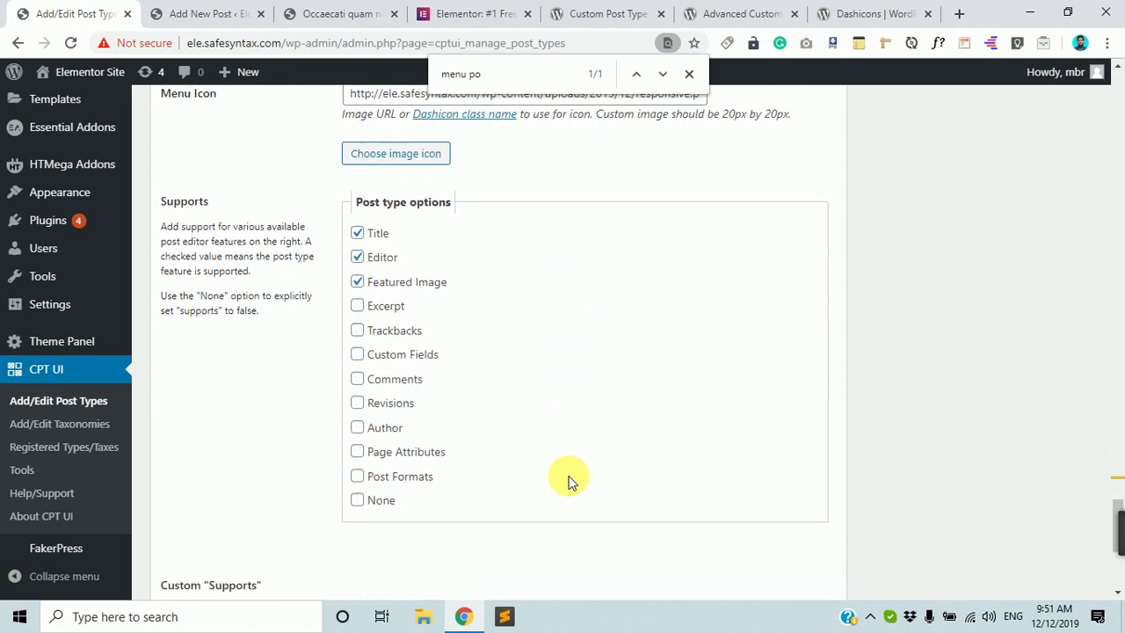
scroll(554, 448, "up", 5)
scroll(457, 435, "down", 2)
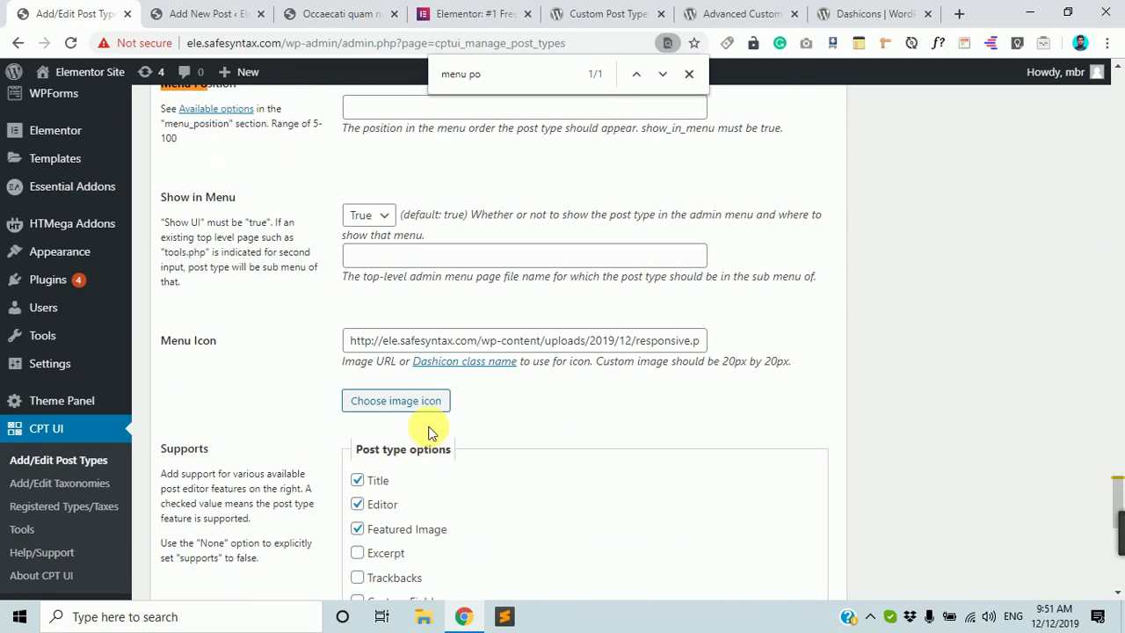
scroll(13, 167, "up", 6)
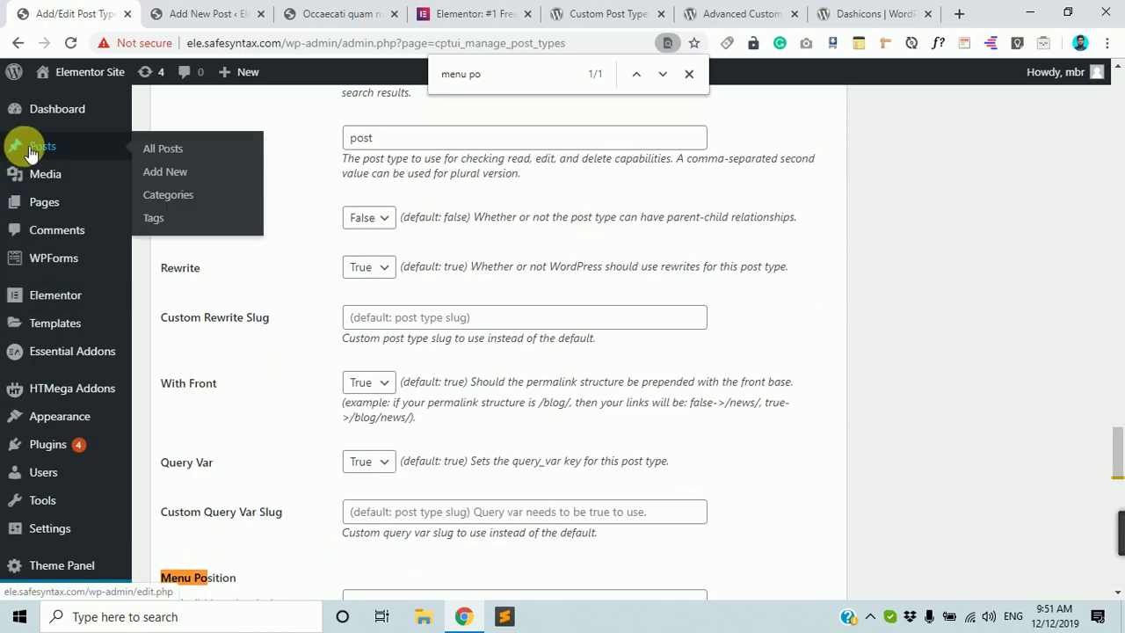
scroll(466, 442, "down", 4)
scroll(390, 427, "up", 1)
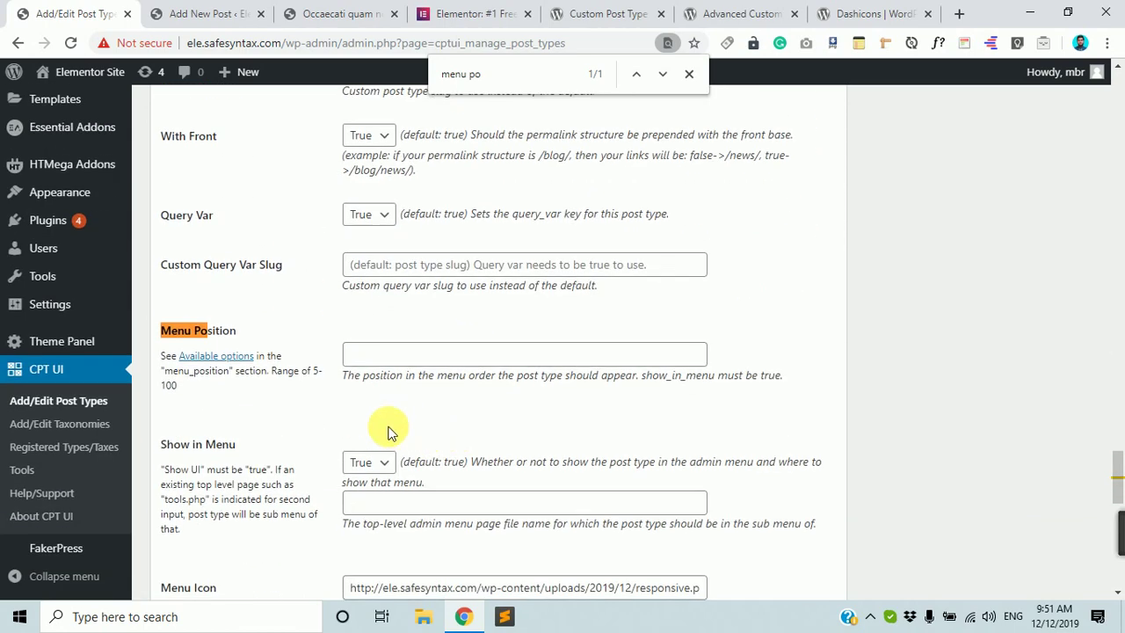
scroll(264, 404, "down", 3)
scroll(527, 422, "down", 5)
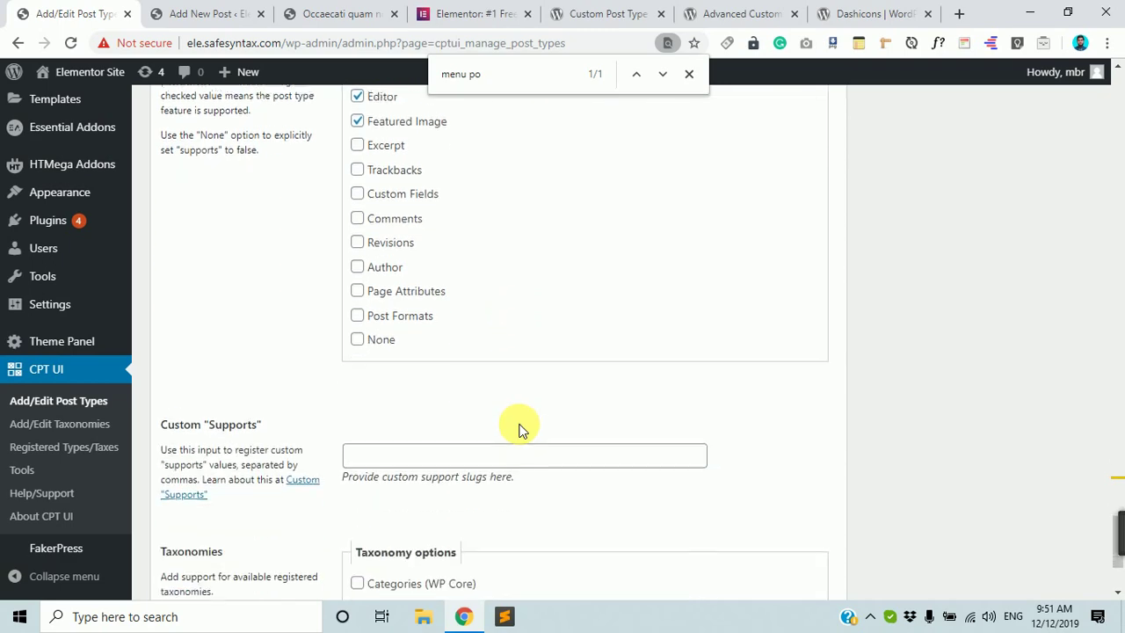
scroll(493, 395, "up", 3)
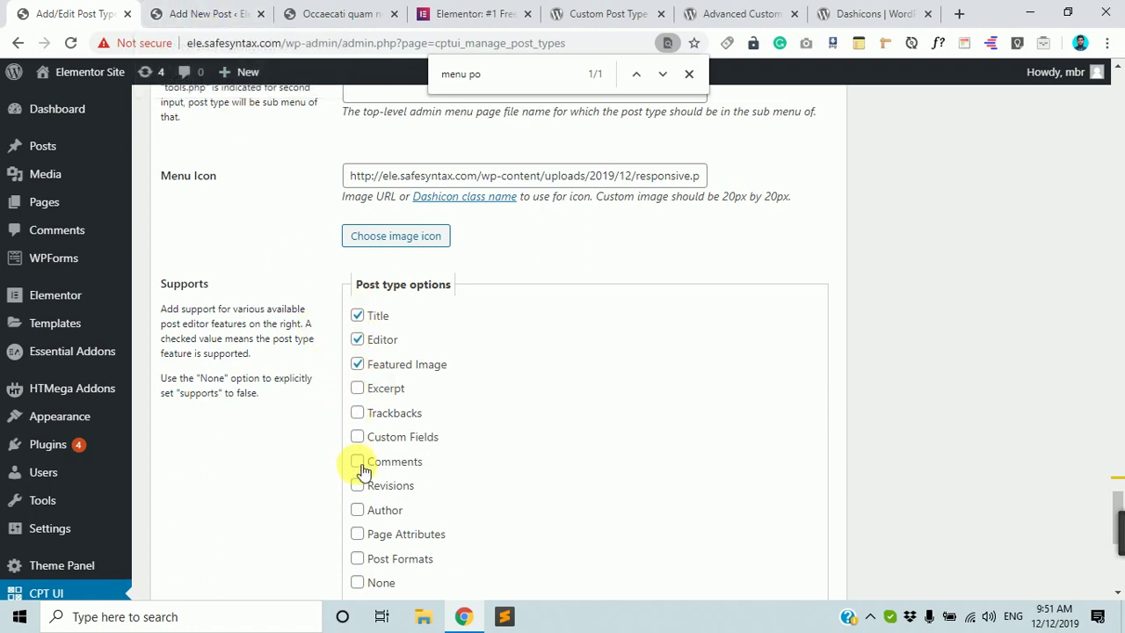
scroll(365, 472, "up", 1)
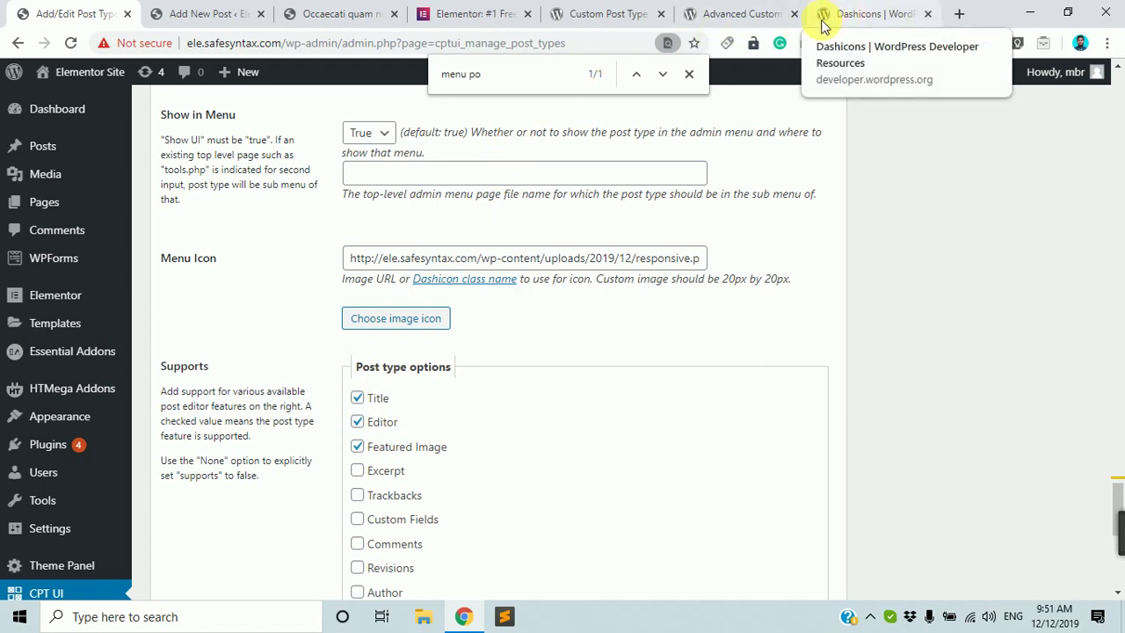
View the HTML snippet for dashicons-welcome-widgets-menus on the Dashicons page, select its icon class name and return to the post type settings.
left_click(891, 9)
left_click(453, 291)
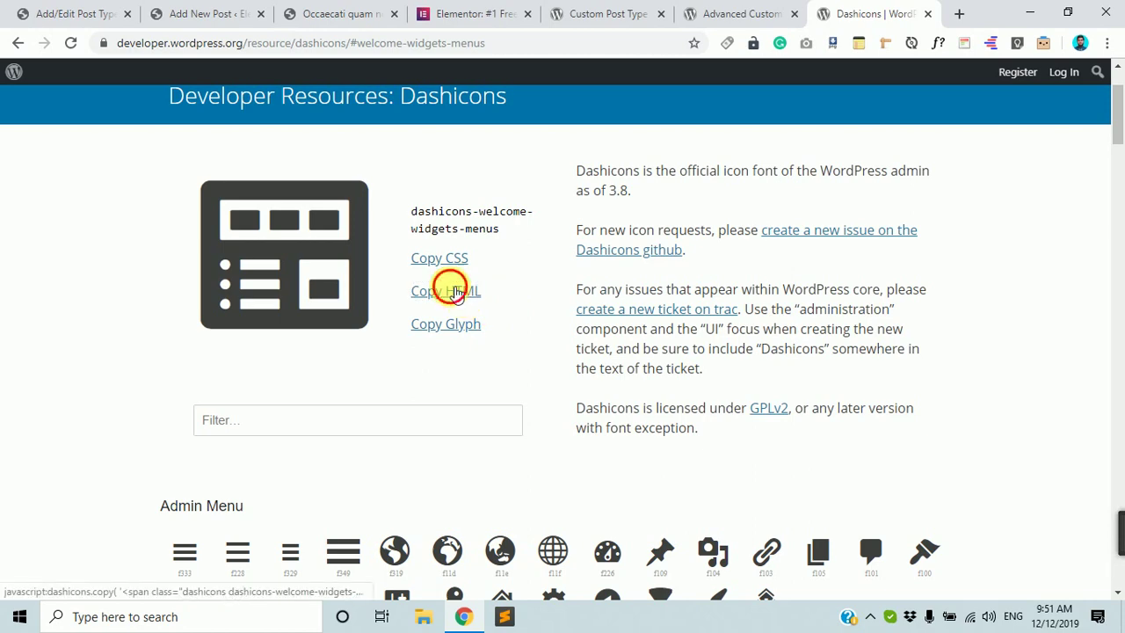
left_click(518, 130)
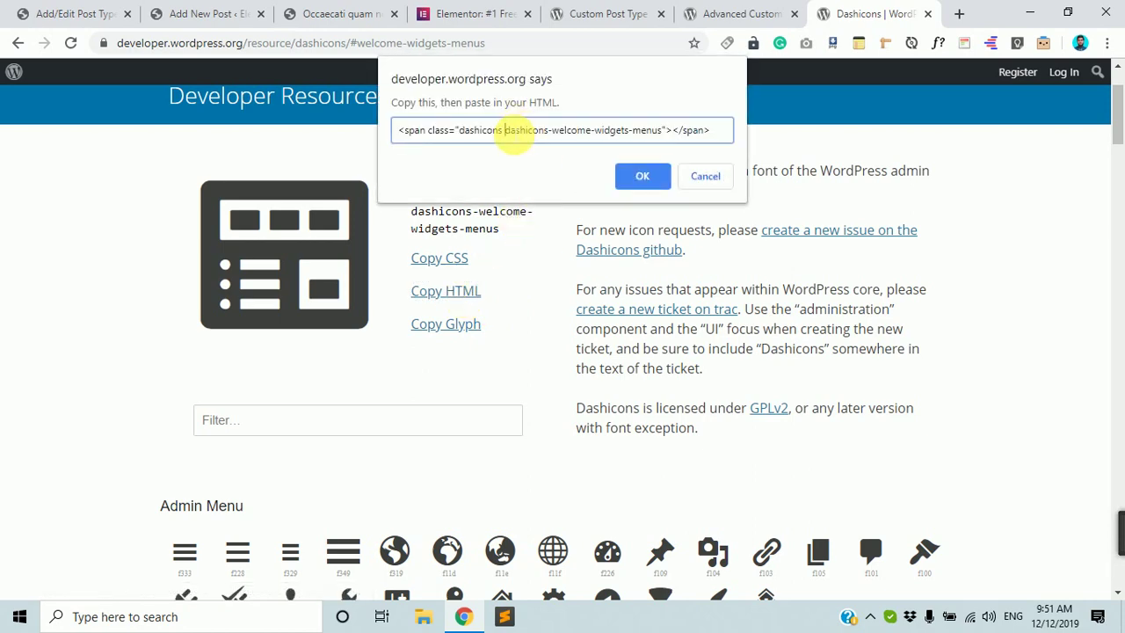
left_click_drag(505, 132, 664, 132)
left_click(666, 176)
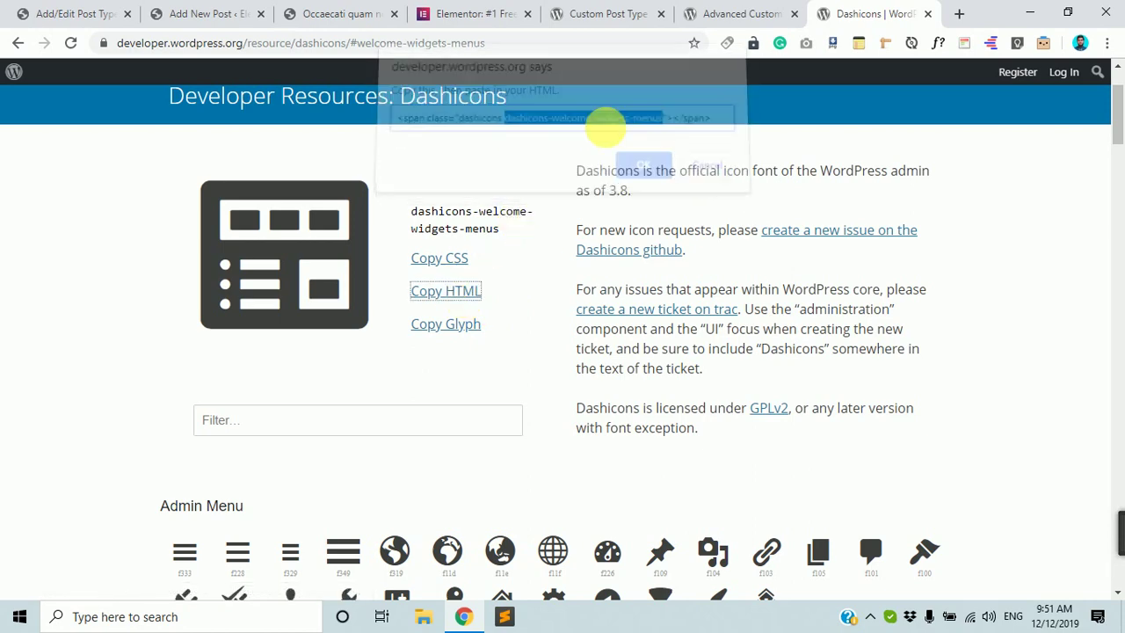
left_click(53, 13)
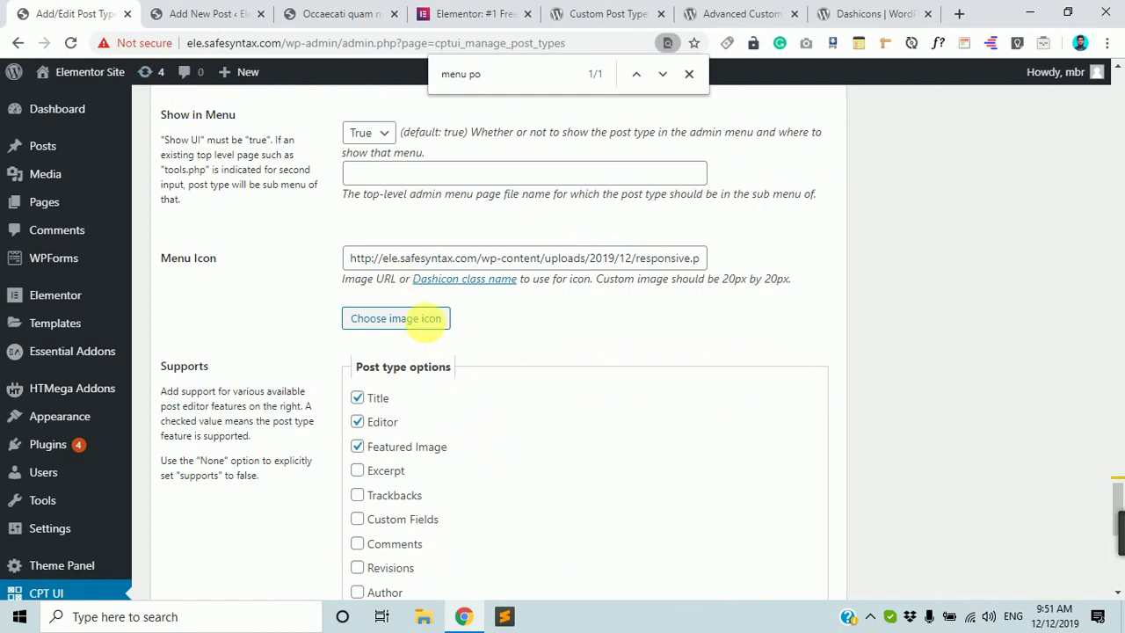
Examine the Add New Post editor, including its content area, OceanWP Settings, Image Gallery and the paragraph block's Advanced settings.
left_click(202, 15)
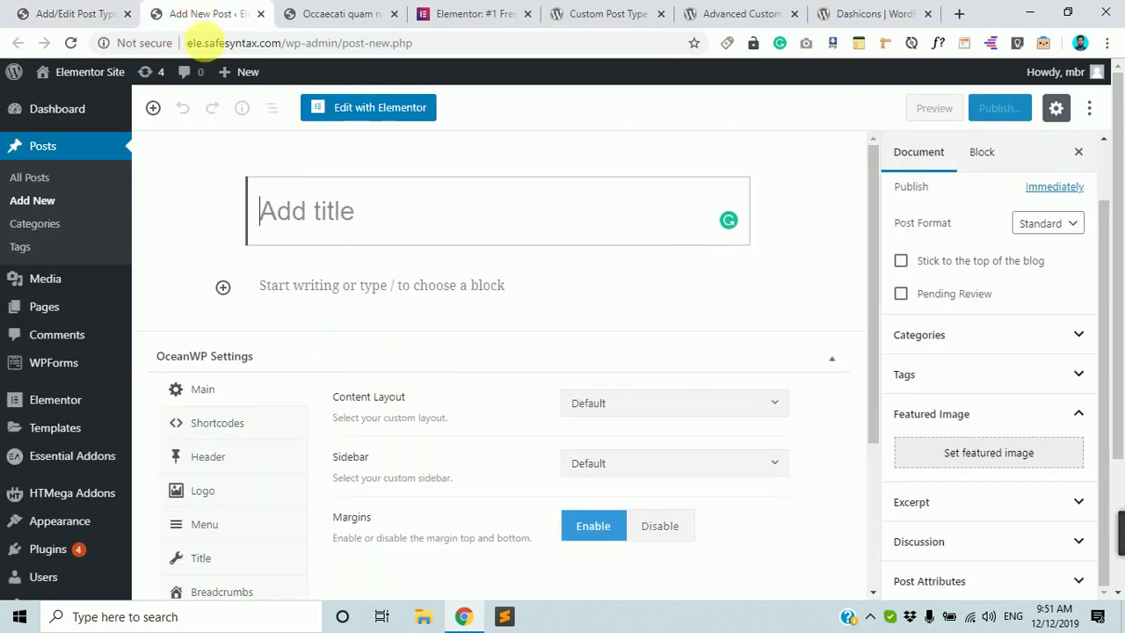
scroll(346, 289, "down", 2)
scroll(686, 422, "up", 2)
scroll(686, 436, "down", 3)
scroll(686, 435, "up", 2)
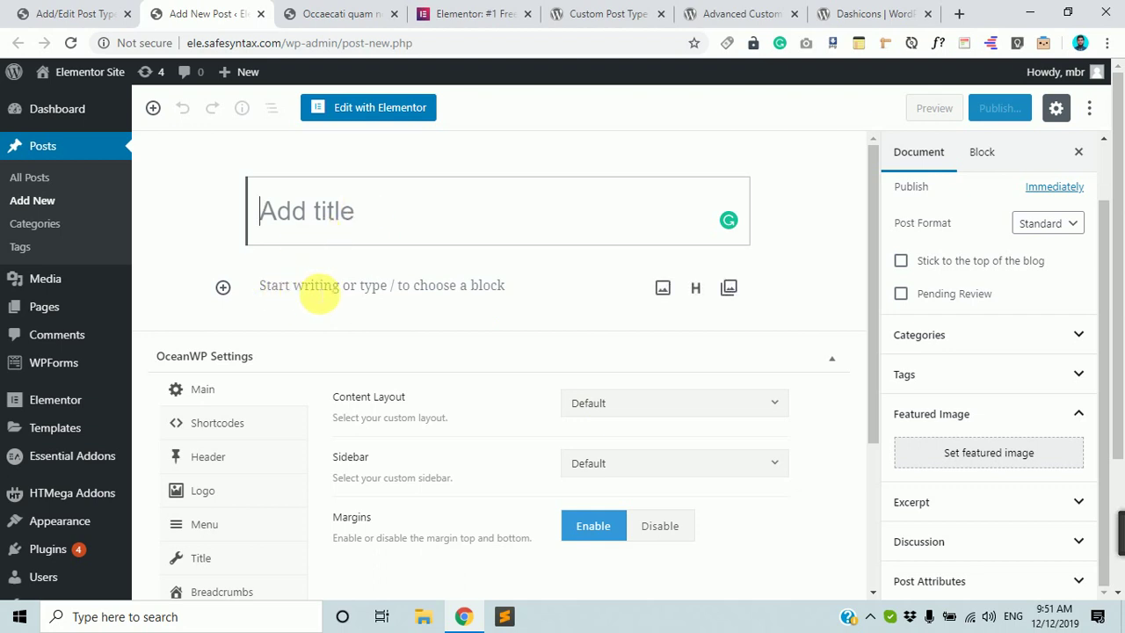
left_click(319, 290)
scroll(984, 413, "down", 2)
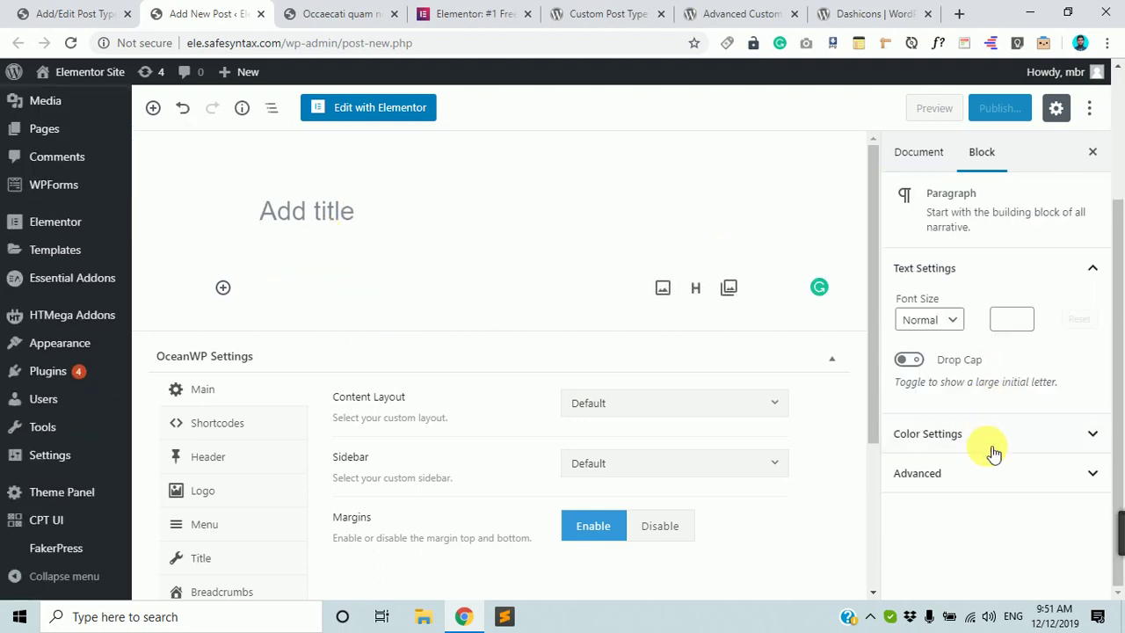
scroll(590, 539, "down", 2)
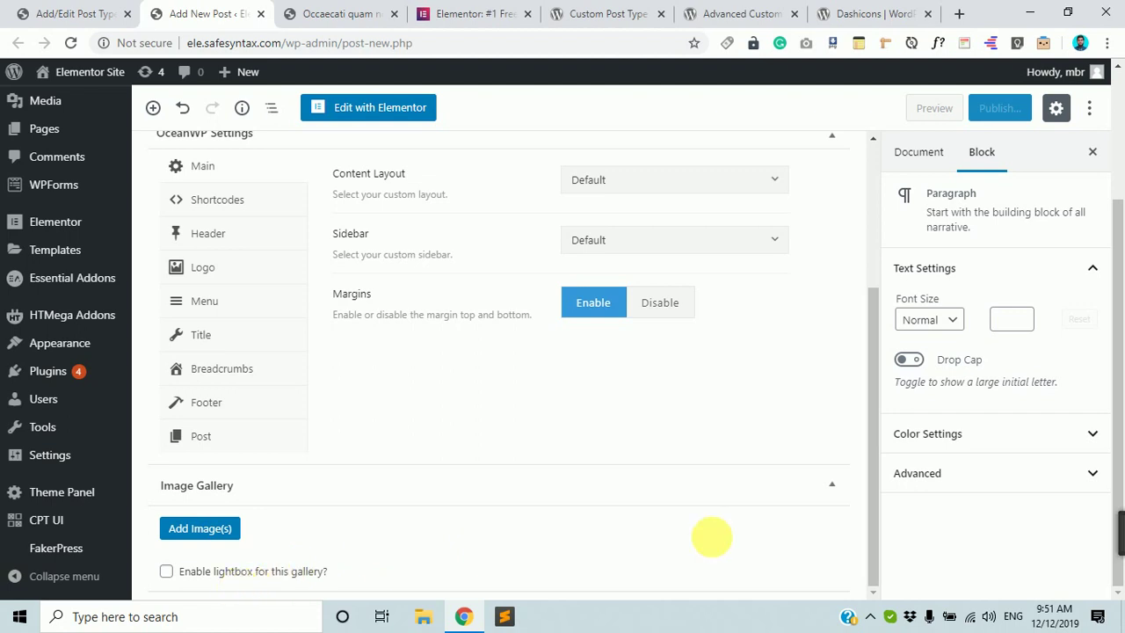
left_click(989, 473)
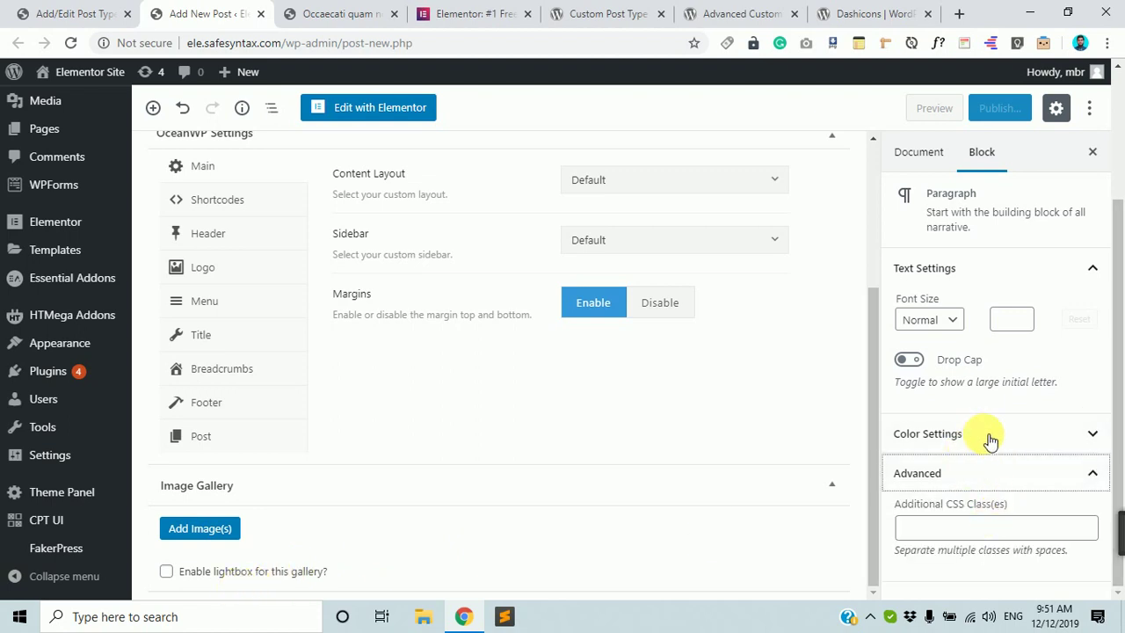
scroll(1025, 498, "up", 2)
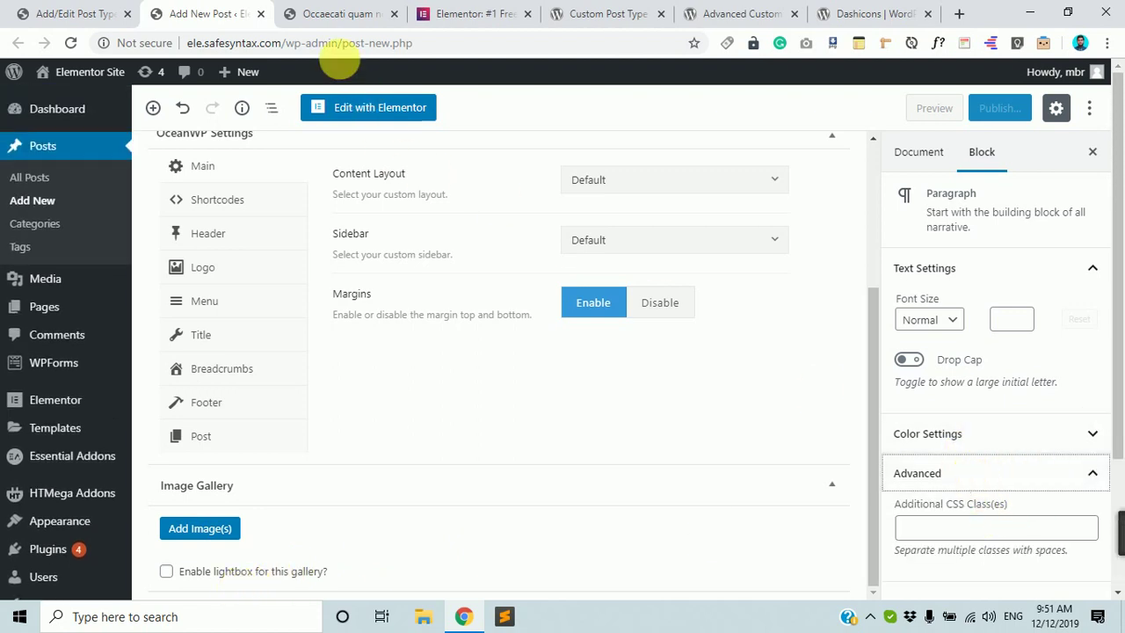
Compare the post type's Supports options with the title, content and Featured Image areas of the new post editor.
left_click(39, 10)
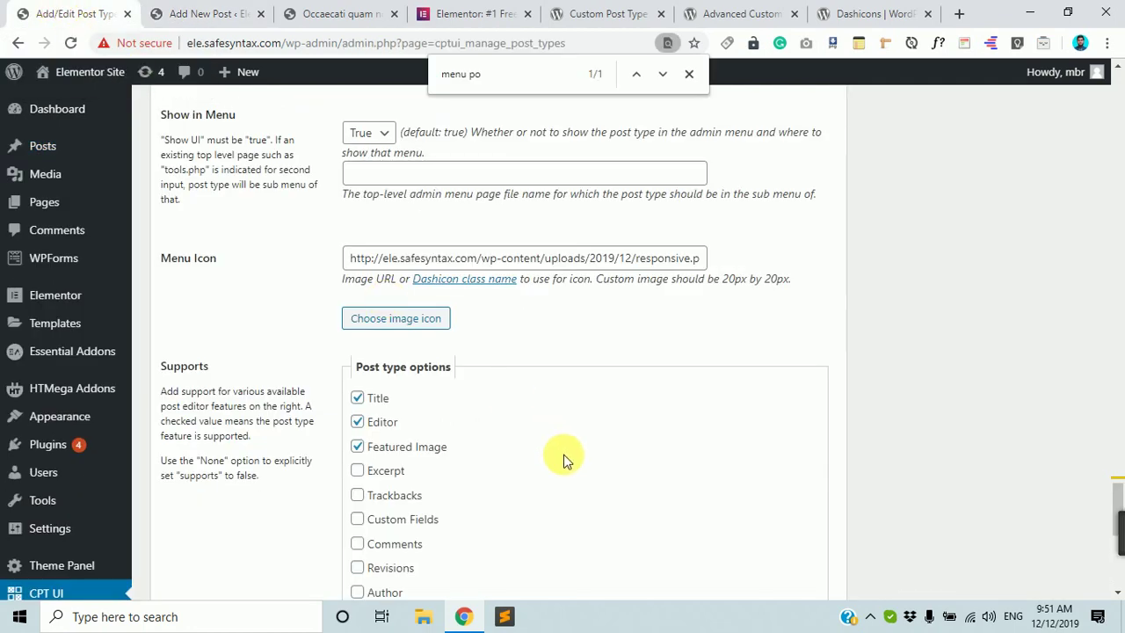
left_click(226, 7)
scroll(329, 229, "up", 4)
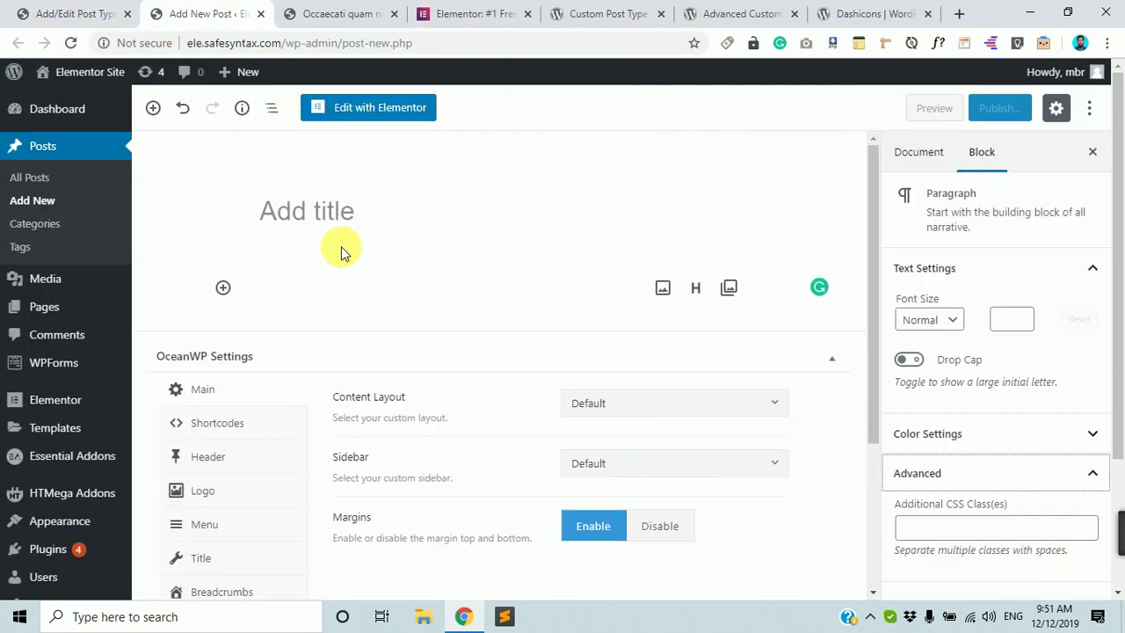
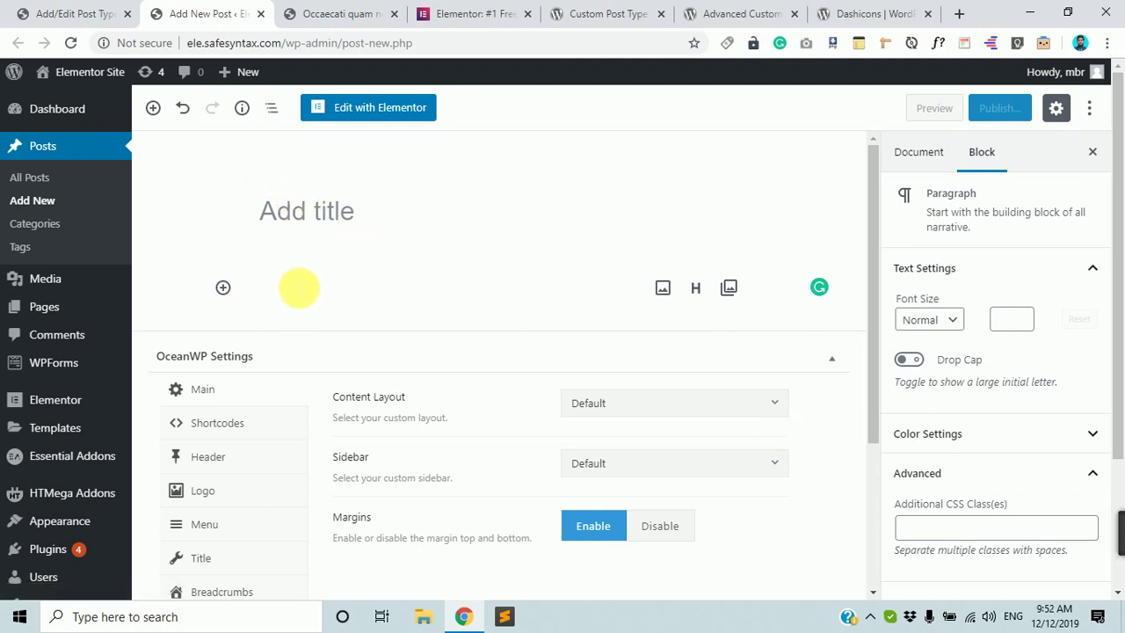
left_click(378, 207)
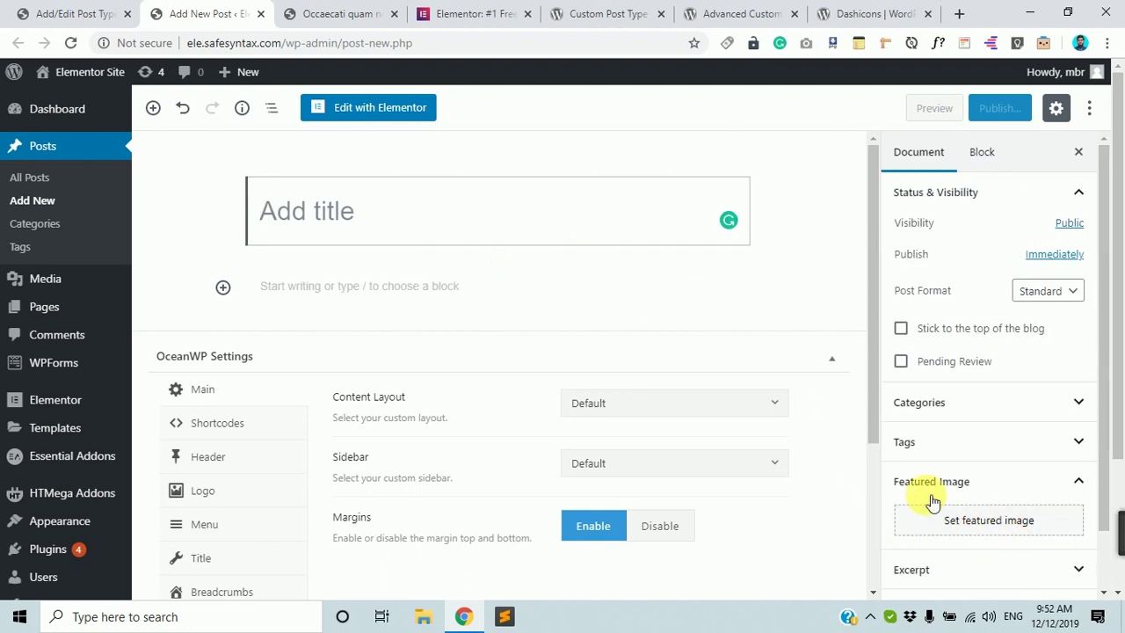
Enable Comments support for the post type, keeping Title, Editor and Featured Image selected.
left_click(88, 13)
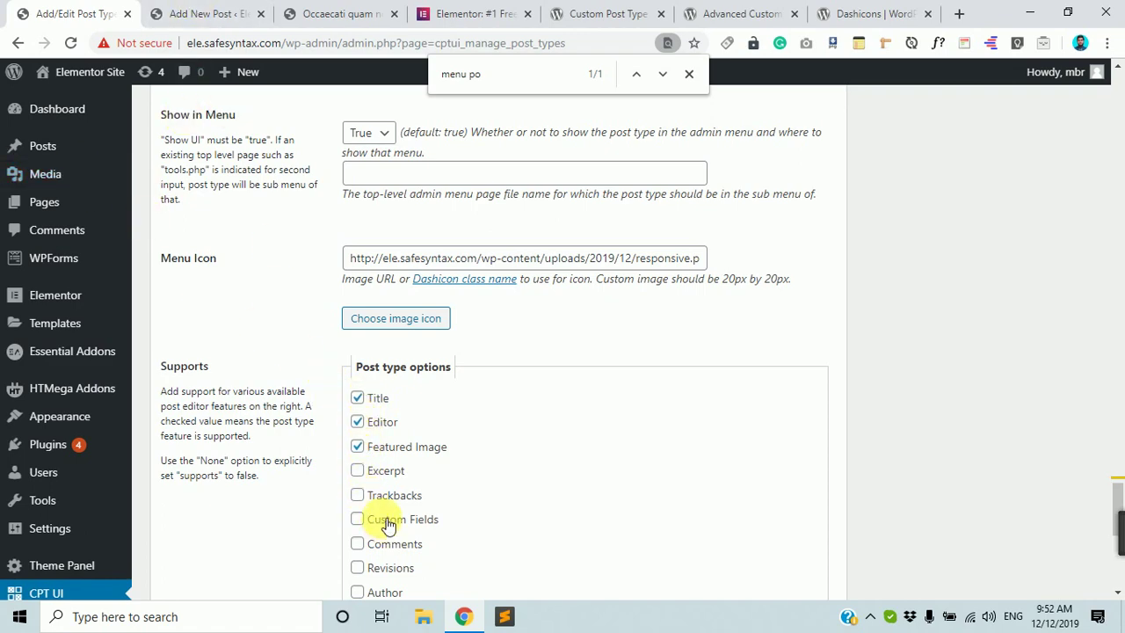
scroll(374, 492, "down", 2)
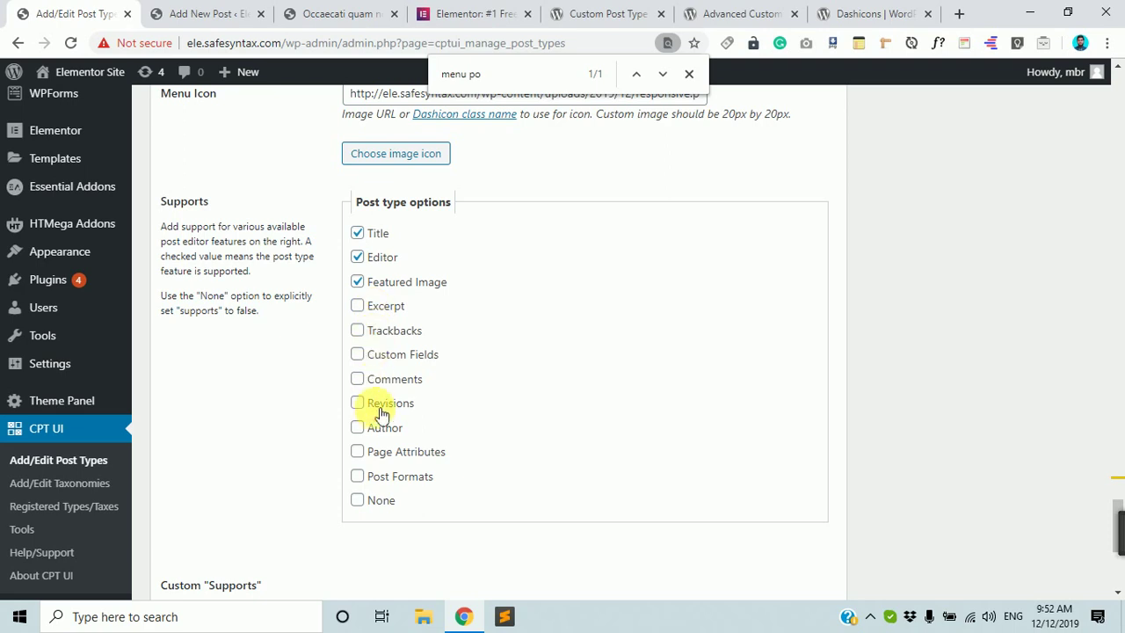
left_click(357, 256)
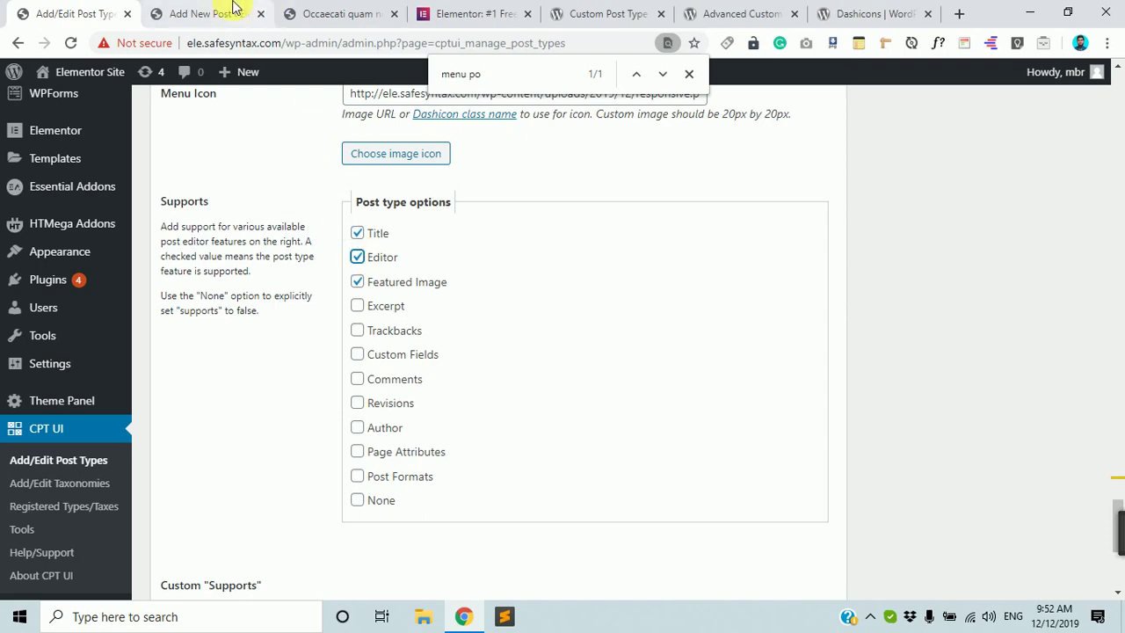
left_click(226, 13)
left_click(75, 13)
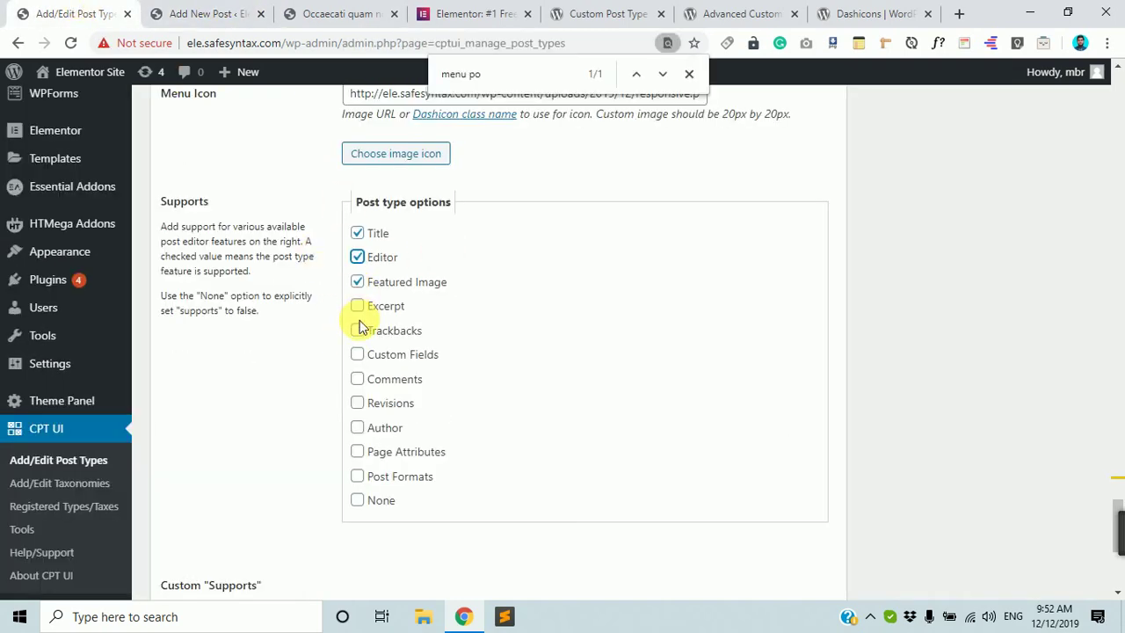
left_click(357, 380)
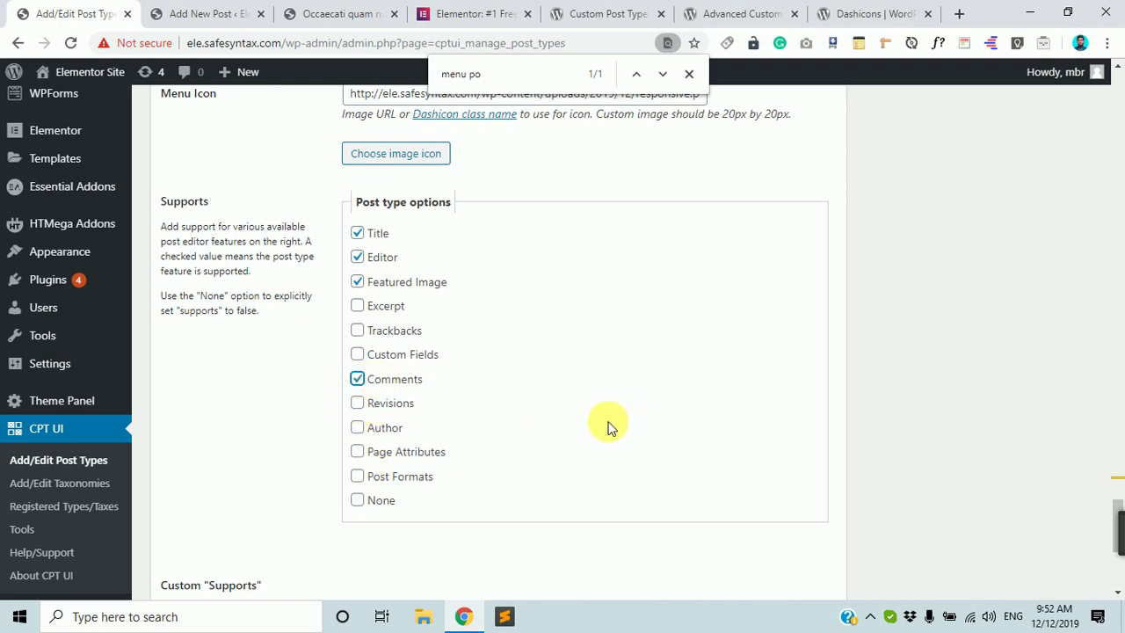
Review the post type's Custom Supports, Taxonomies, REST API and archive settings.
scroll(593, 414, "down", 3)
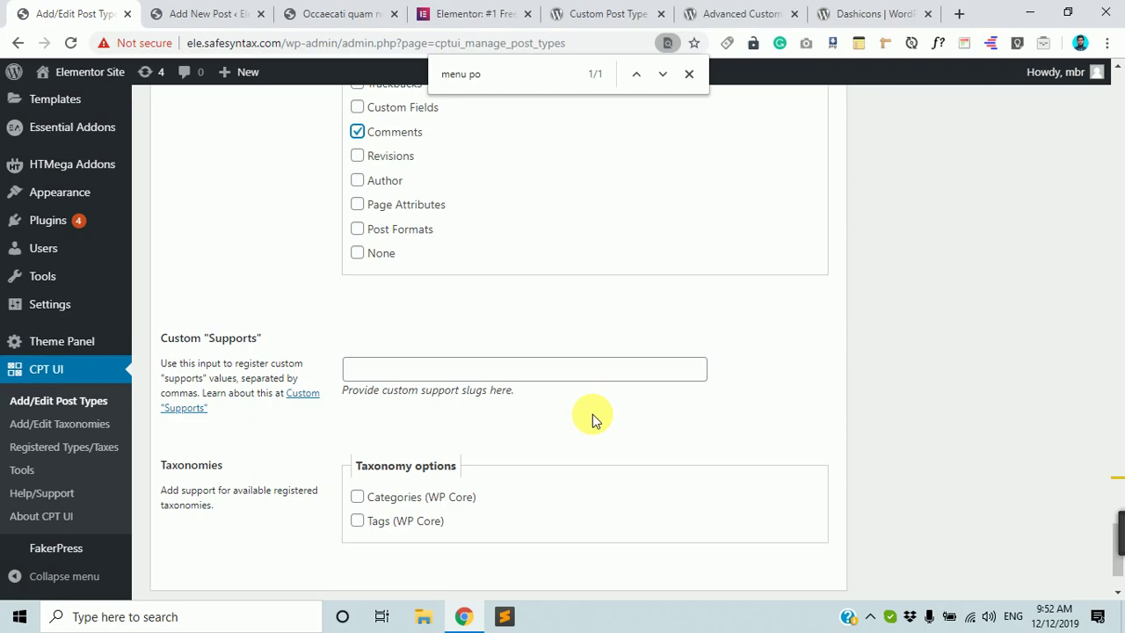
scroll(593, 414, "down", 2)
scroll(442, 396, "up", 5)
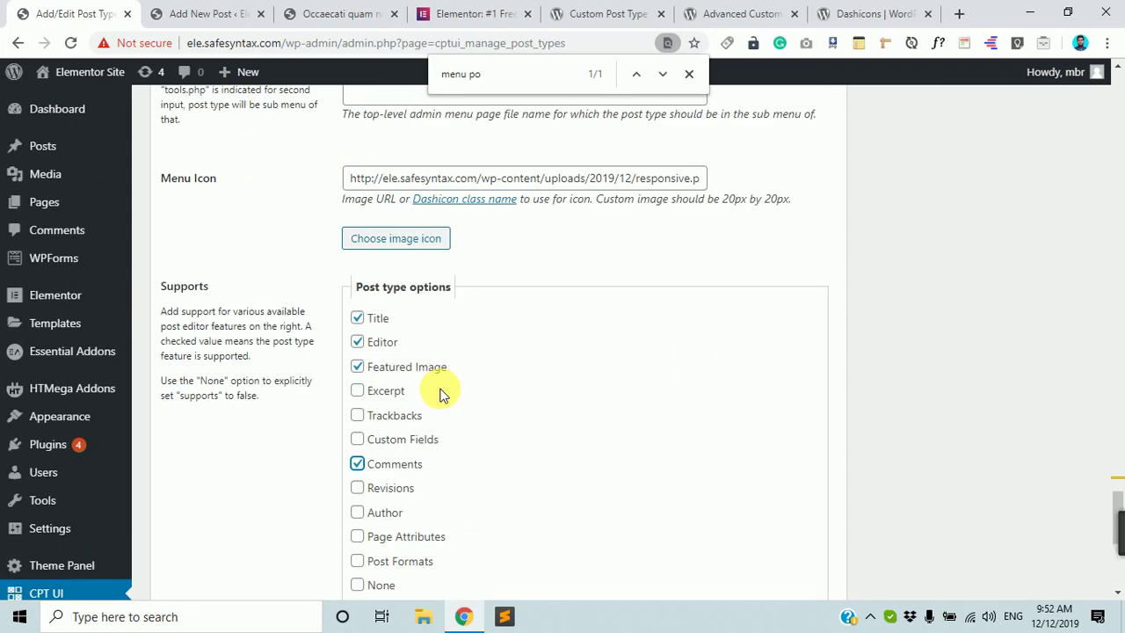
scroll(443, 396, "up", 15)
scroll(442, 395, "down", 6)
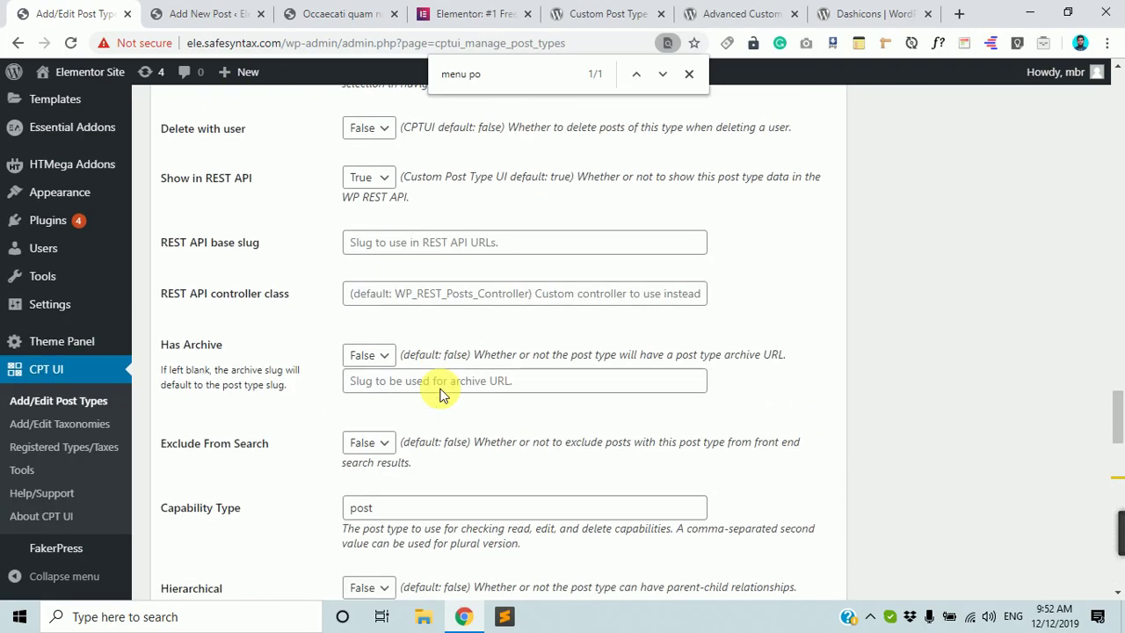
scroll(442, 396, "down", 5)
scroll(442, 395, "up", 20)
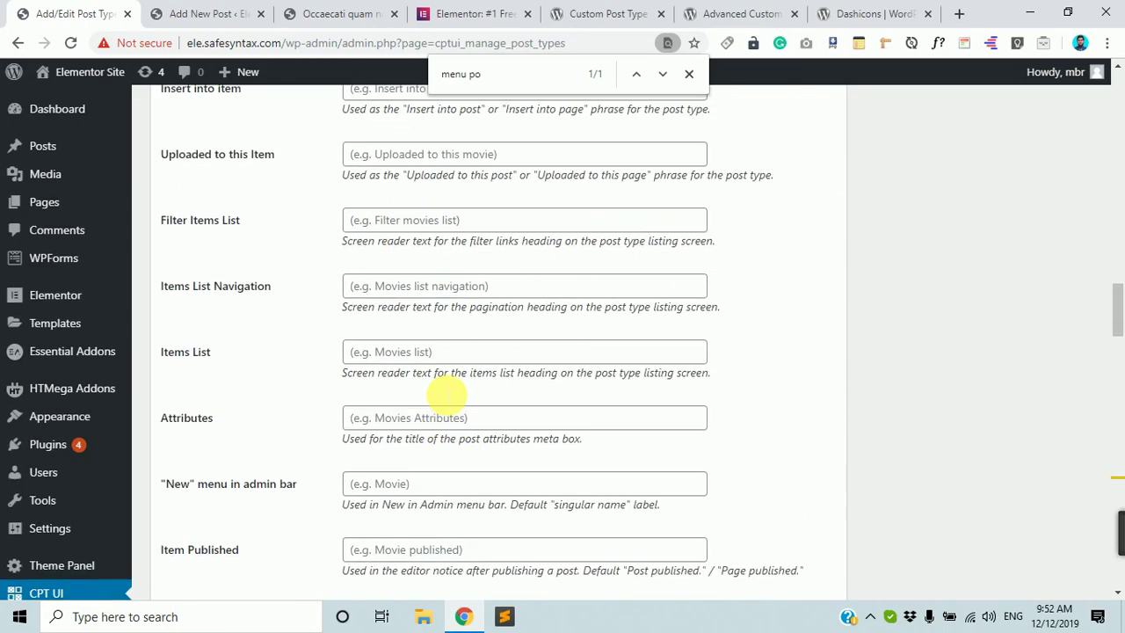
Dismiss the page search and review the post type's slug, plural and singular labels, and additional labels.
scroll(527, 308, "up", 7)
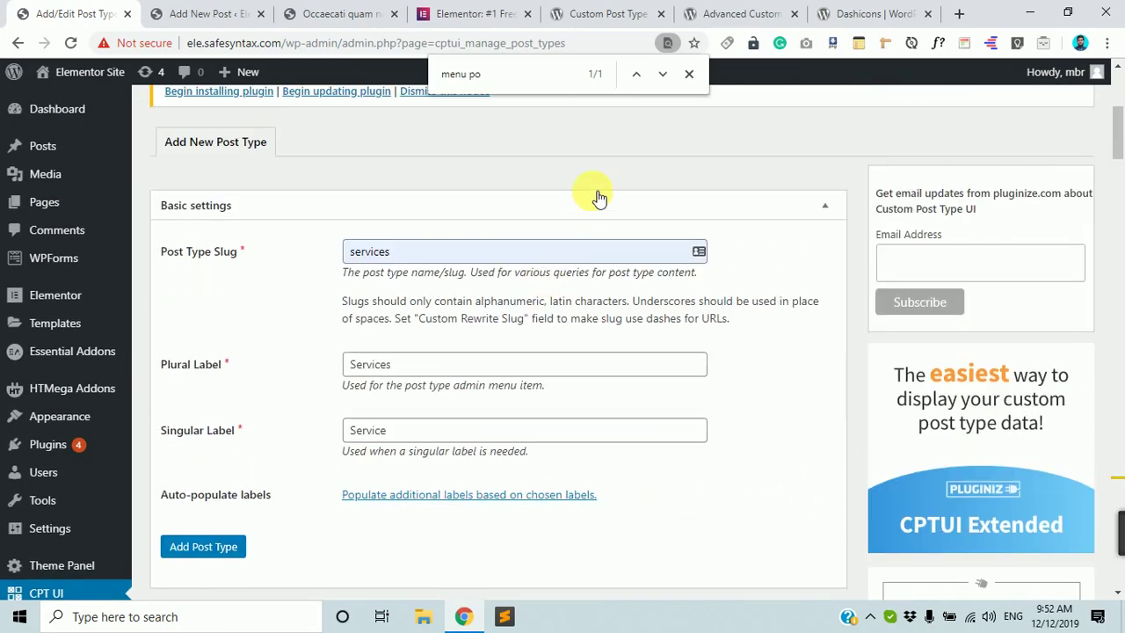
left_click(688, 74)
scroll(439, 264, "up", 4)
scroll(378, 324, "down", 5)
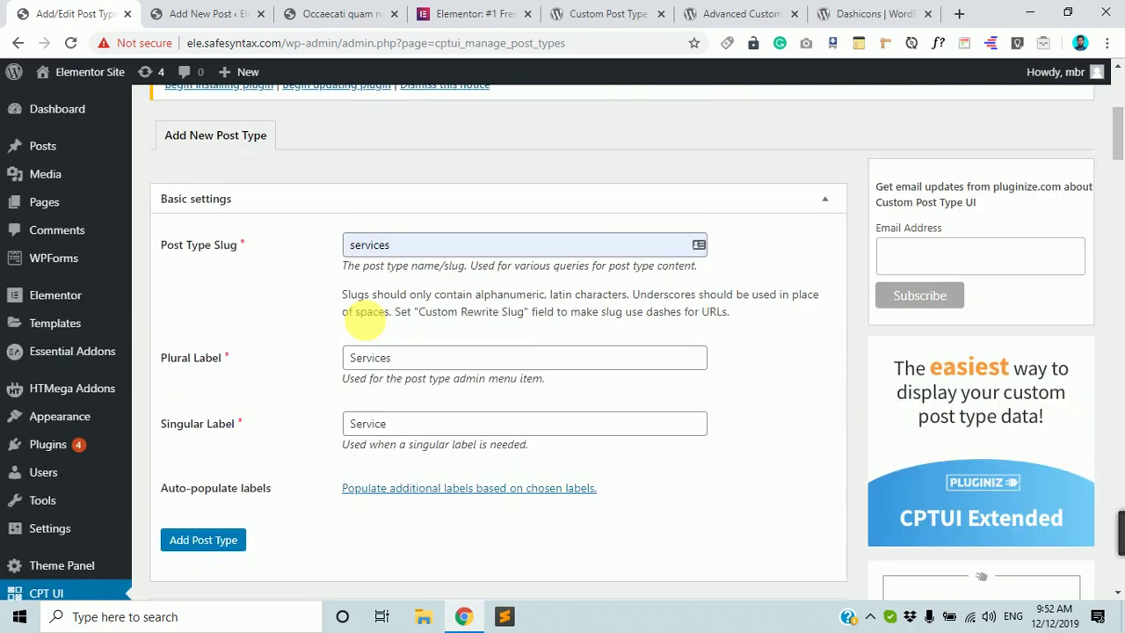
scroll(364, 314, "up", 1)
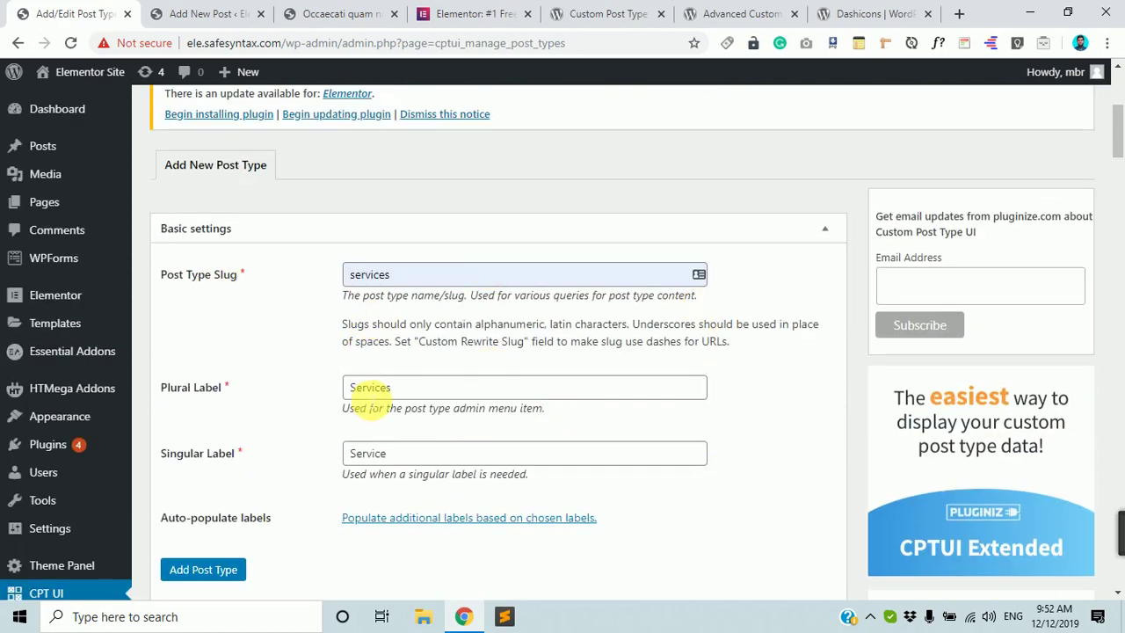
scroll(431, 387, "down", 15)
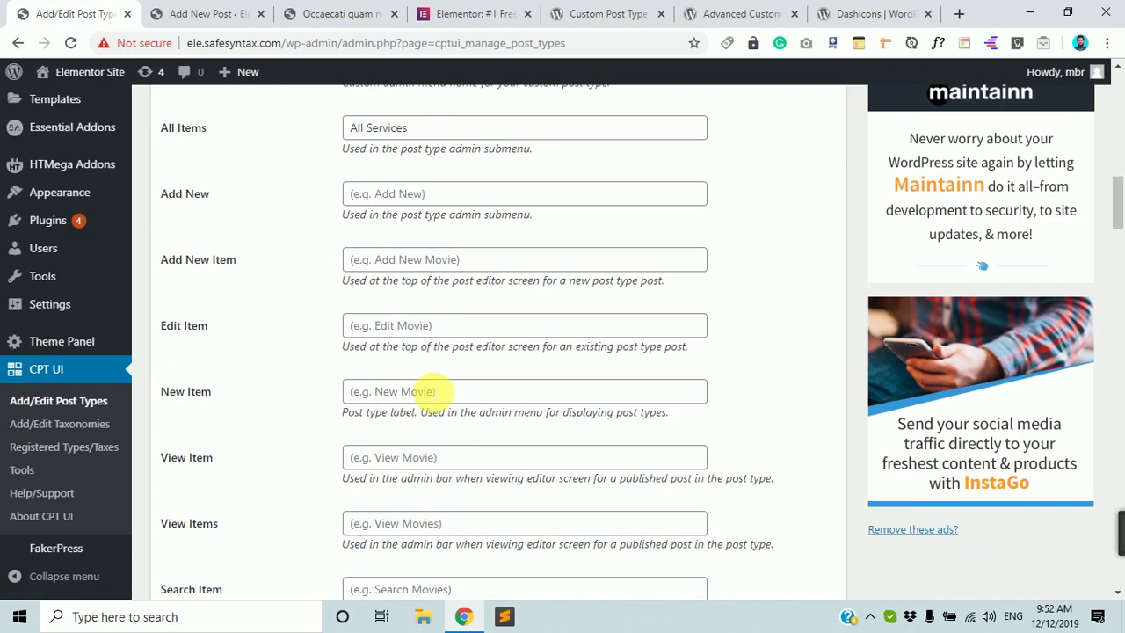
Review the remaining additional label fields and the post type's Settings options down to Menu Position and Show in Menu.
scroll(437, 387, "down", 10)
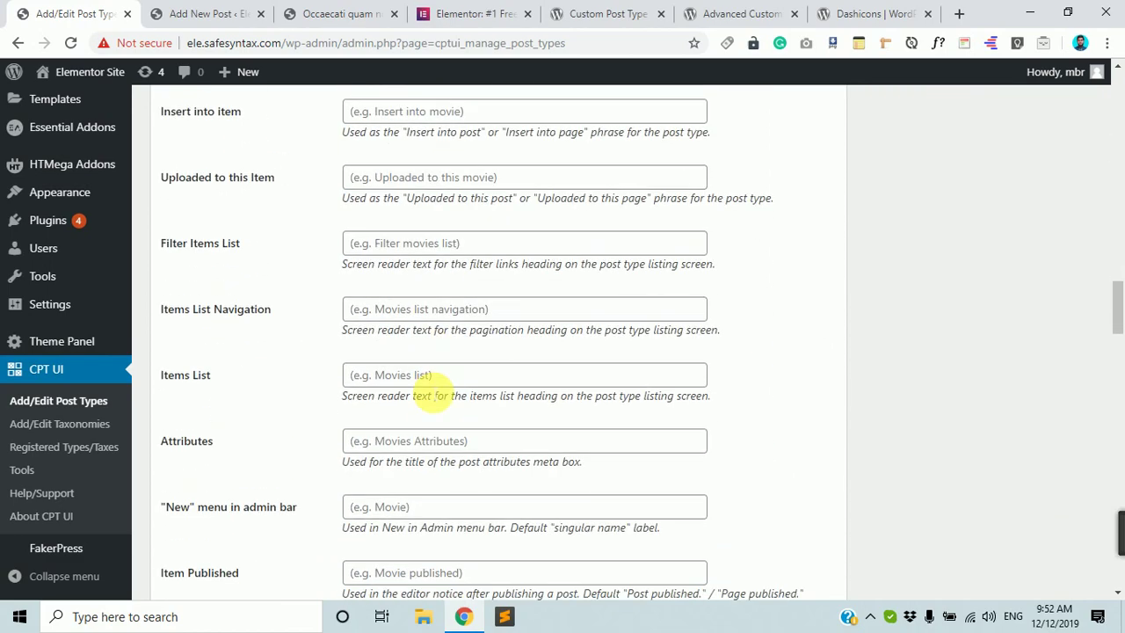
scroll(431, 392, "down", 6)
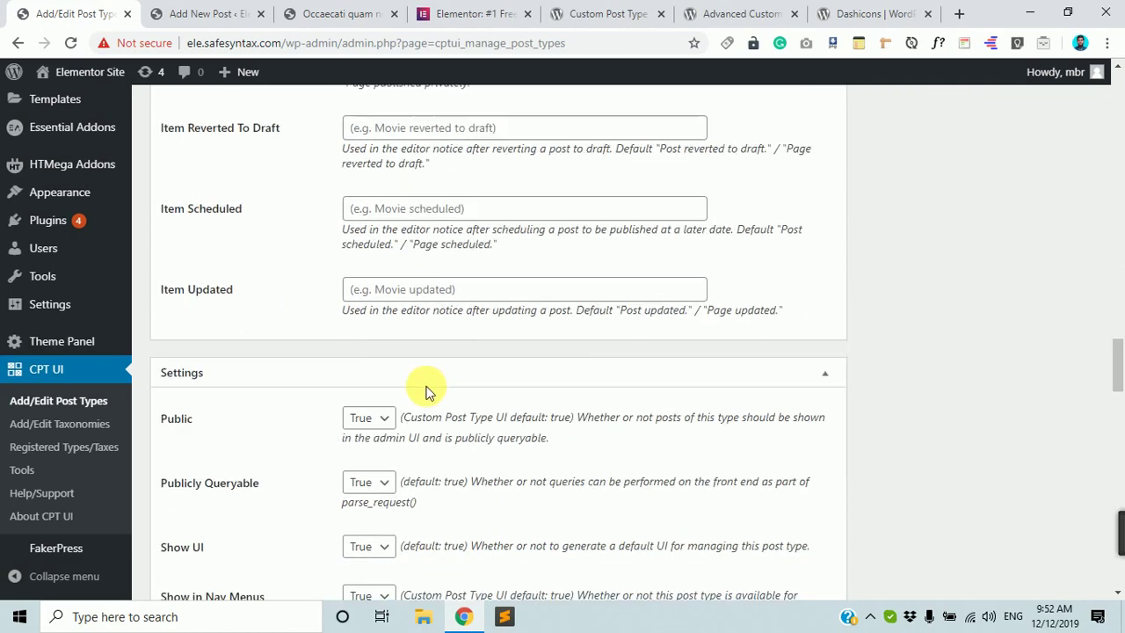
scroll(427, 392, "down", 3)
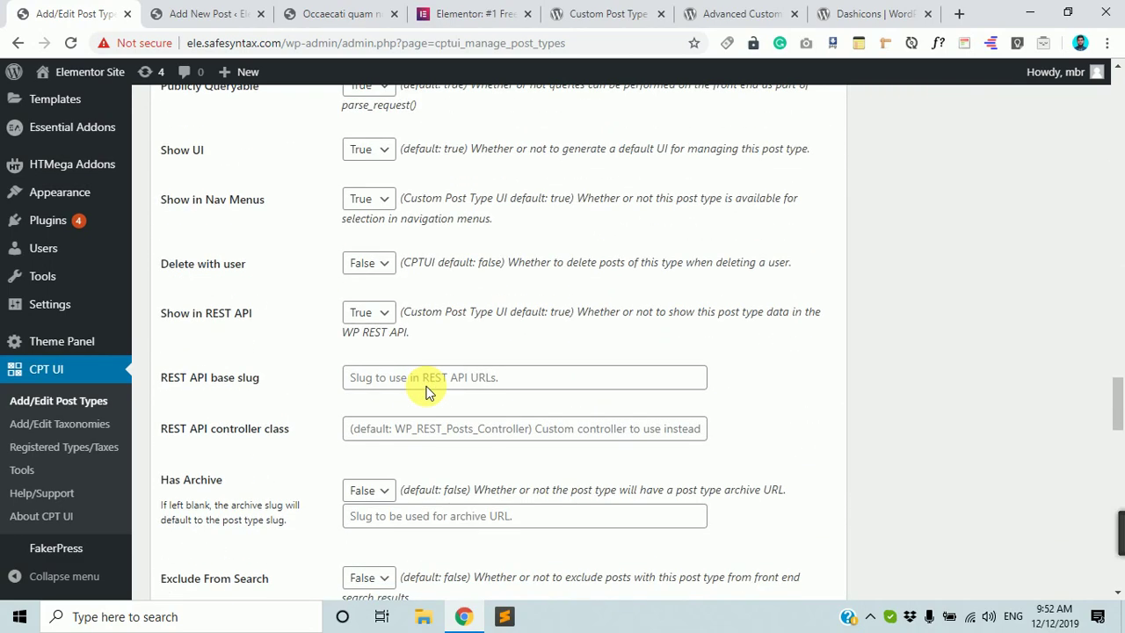
scroll(428, 382, "down", 3)
scroll(384, 406, "down", 1)
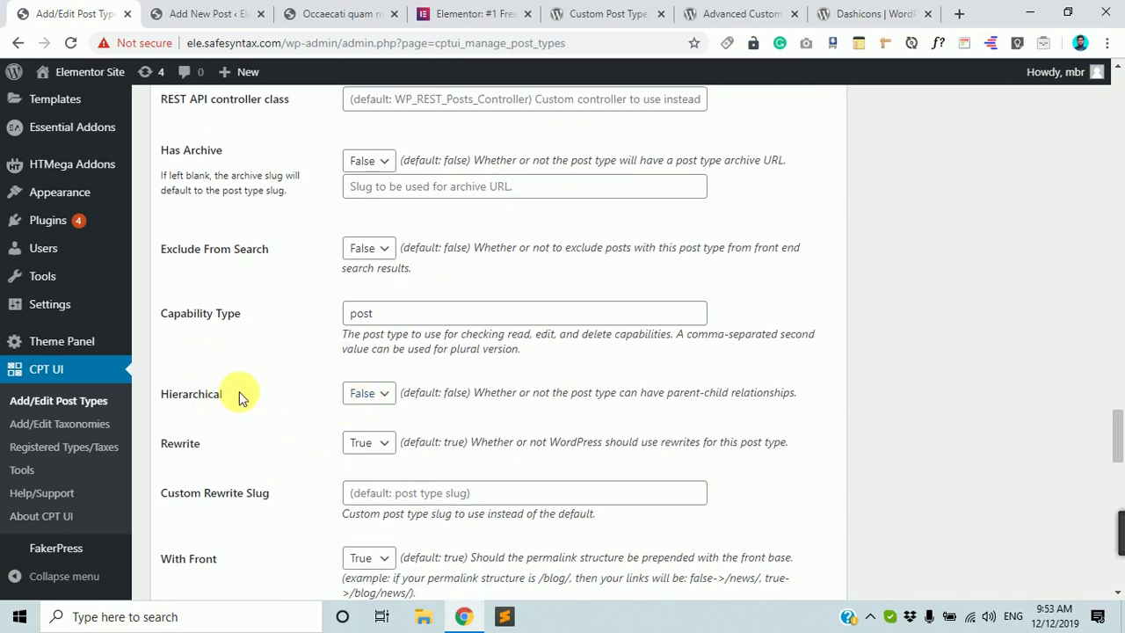
scroll(243, 398, "down", 5)
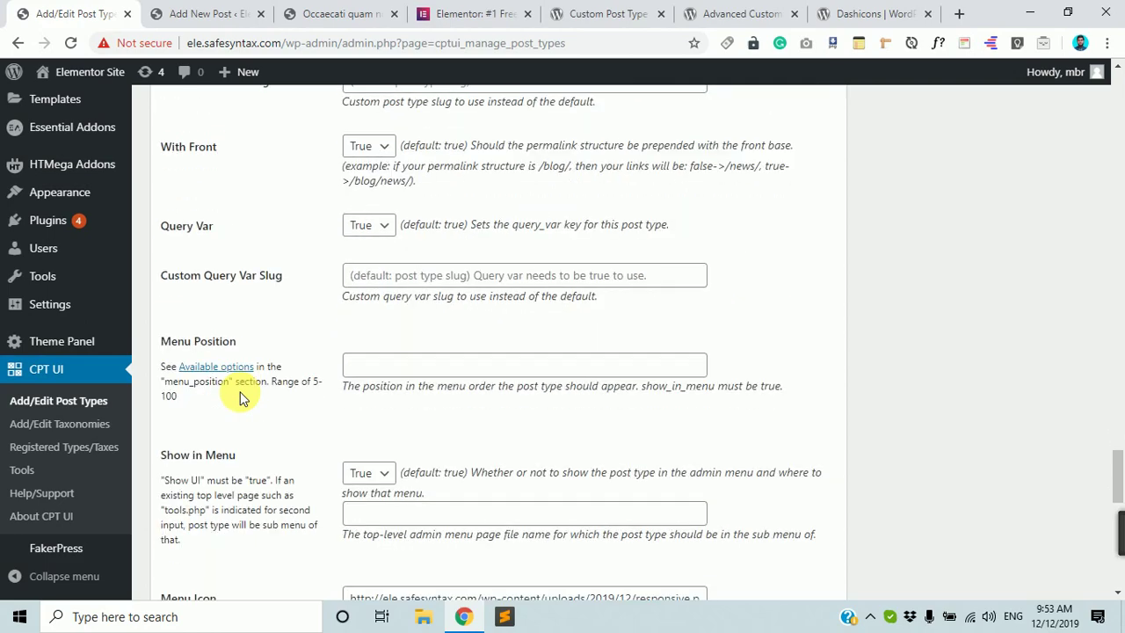
scroll(242, 394, "down", 4)
scroll(246, 400, "up", 4)
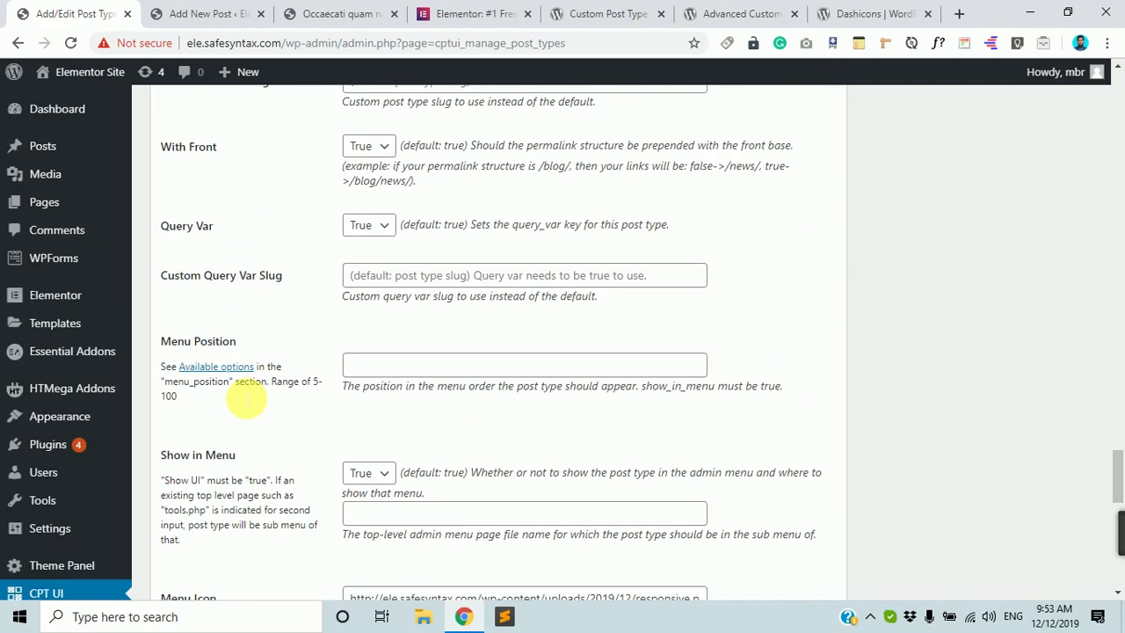
scroll(246, 397, "up", 2)
scroll(242, 397, "up", 1)
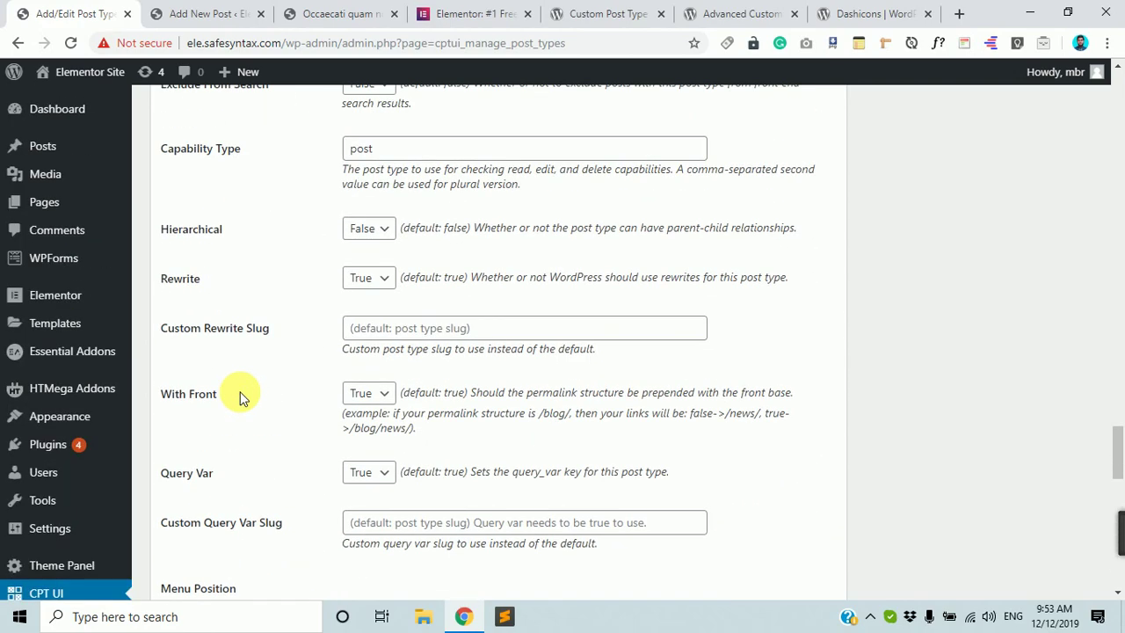
Search the page for "archiv" and step through the matches to the Has Archive setting.
key("ctrl+f")
type("a")
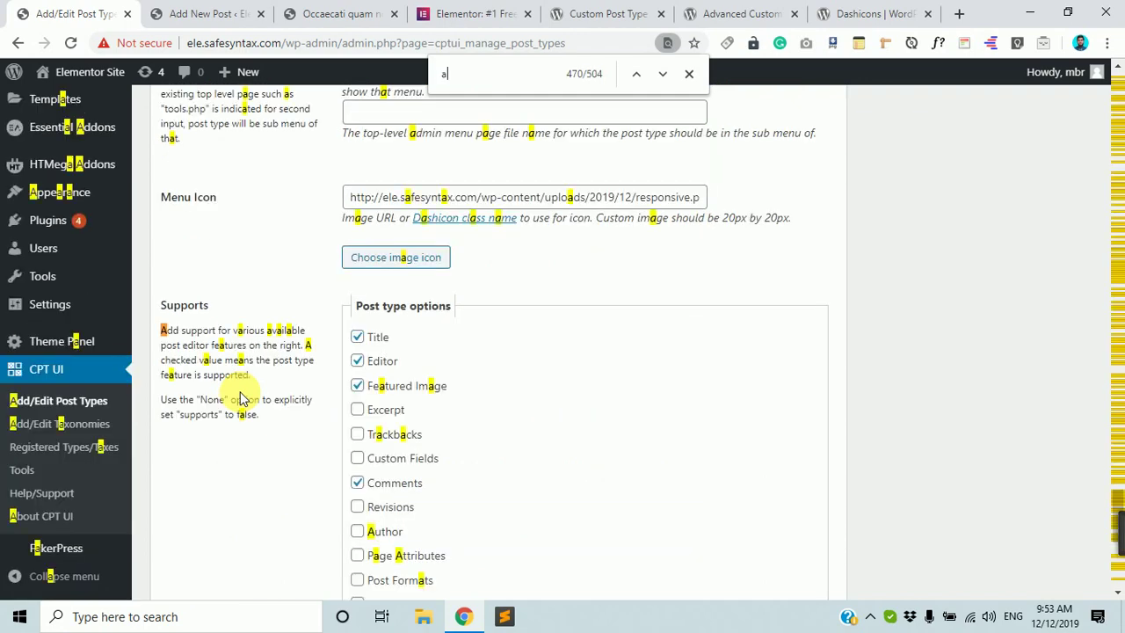
type("rchiv")
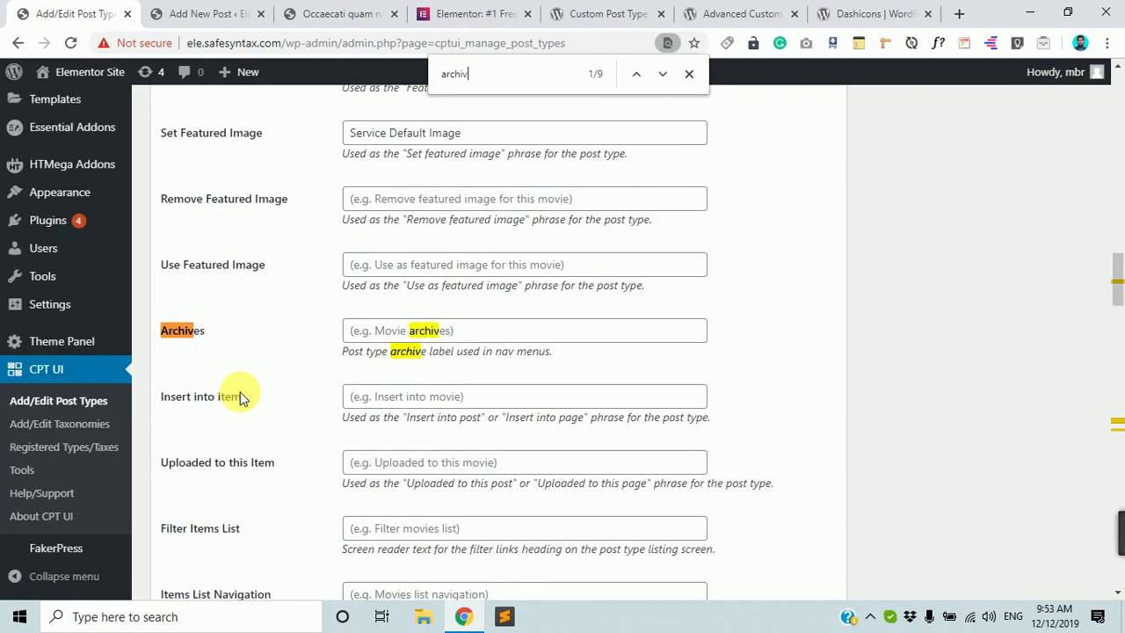
key("Return")
key("Return")
key("Return")
key("Return")
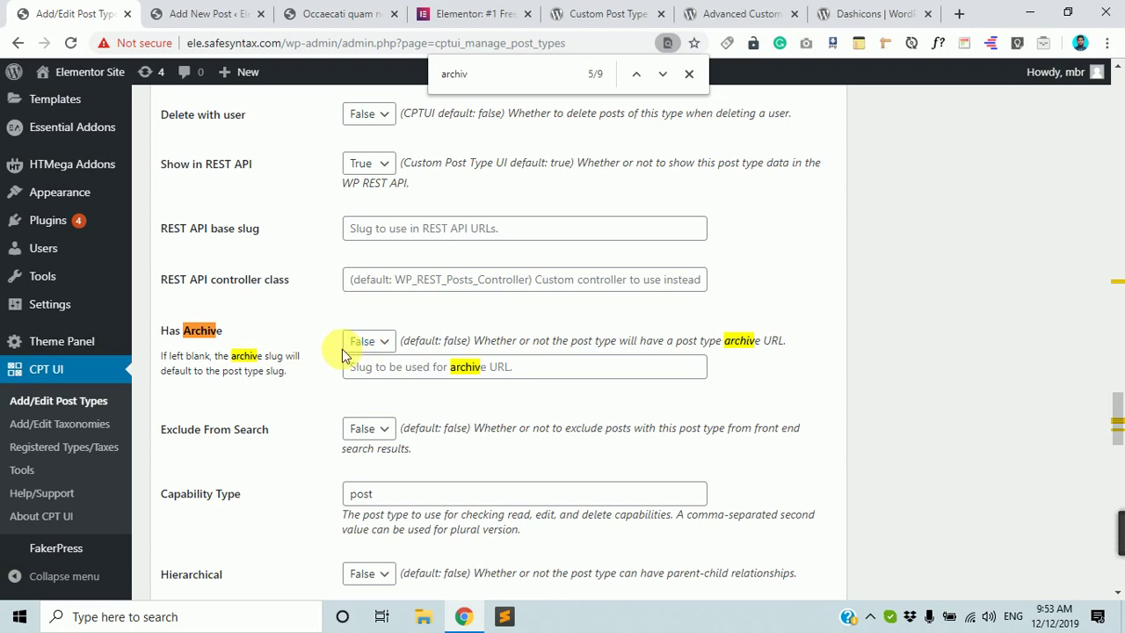
left_click(470, 13)
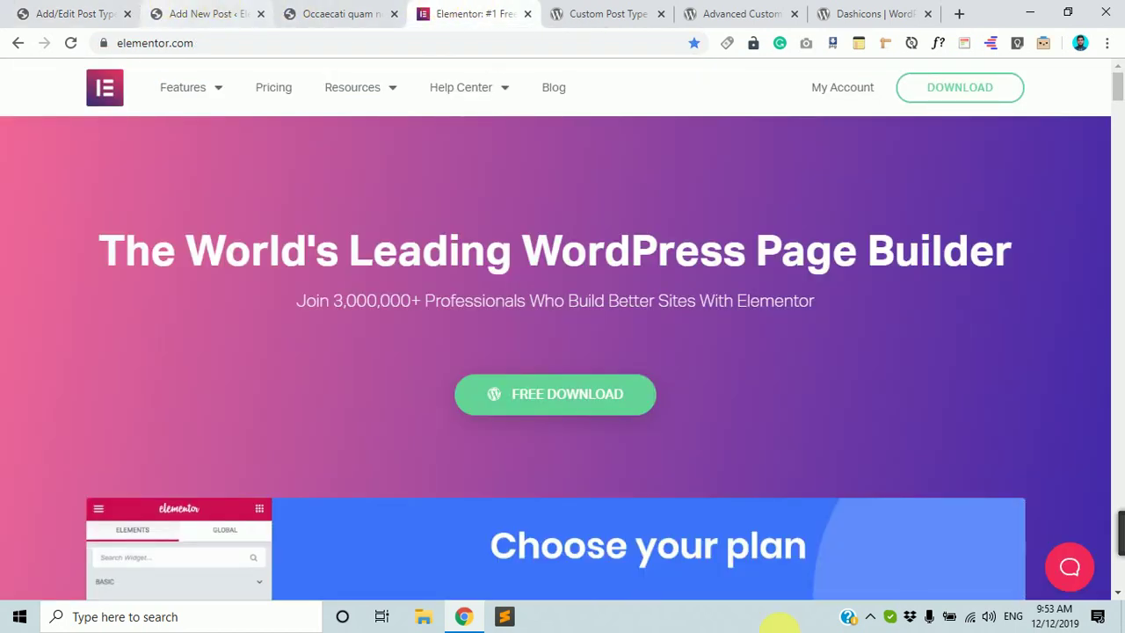
left_click(35, 12)
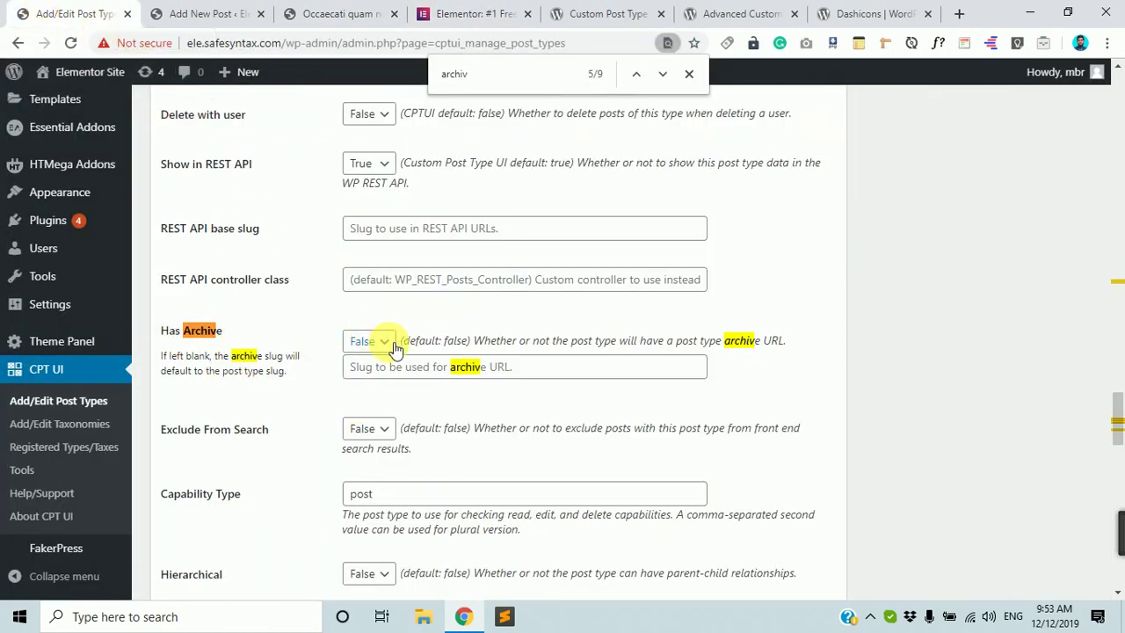
left_click(466, 13)
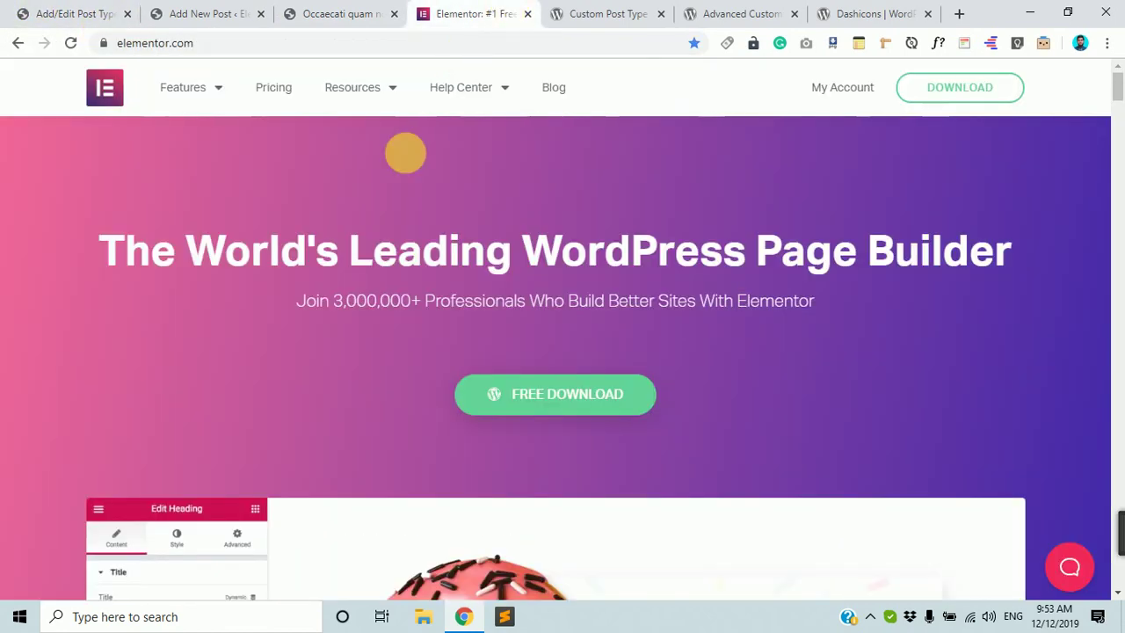
left_click(100, 7)
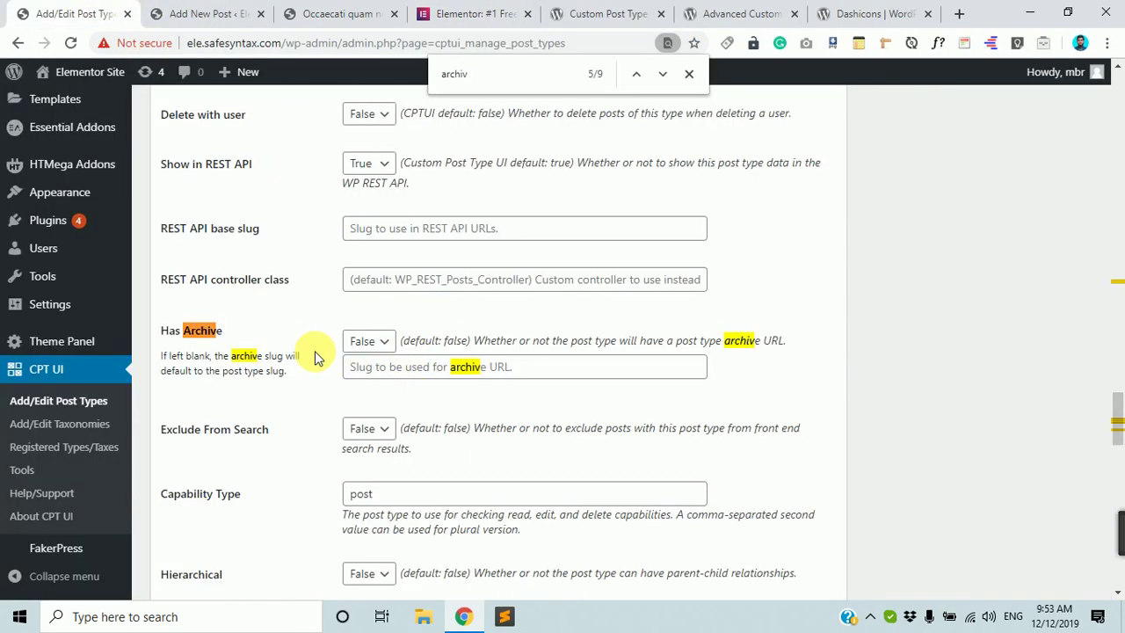
Set the post type's Has Archive option to True, leaving the archive URL slug blank.
left_click(378, 346)
left_click(364, 379)
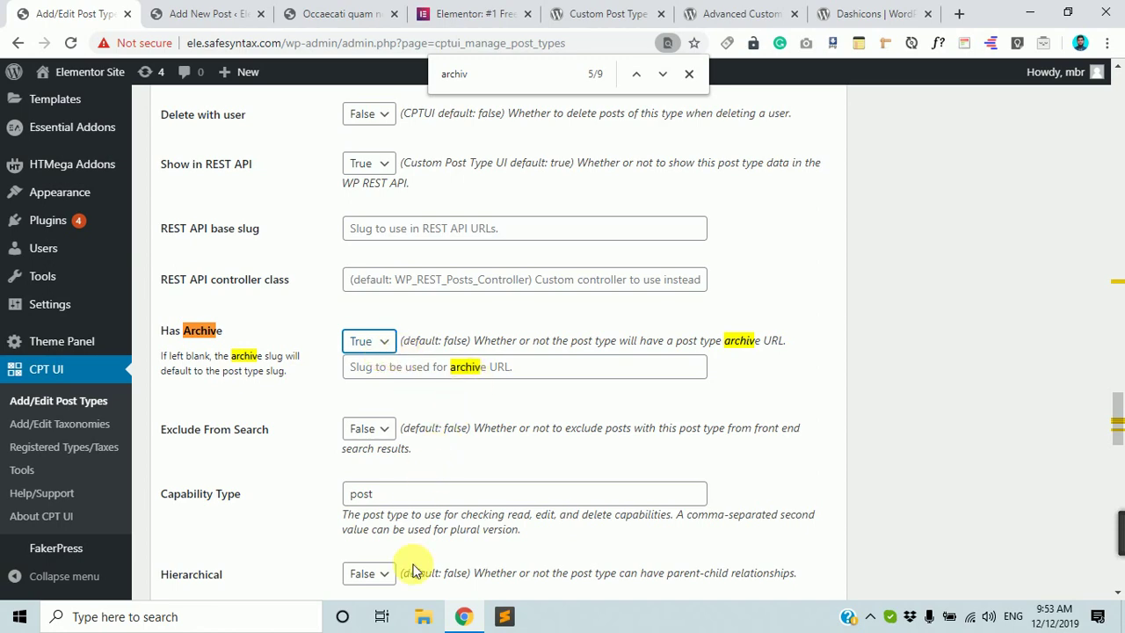
scroll(396, 494, "down", 5)
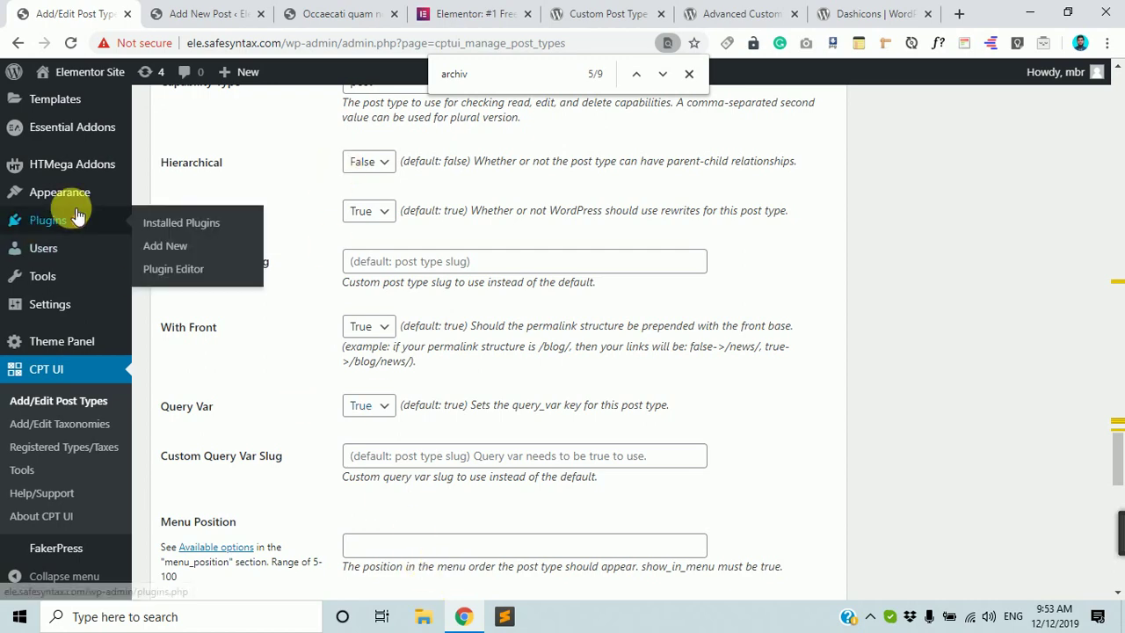
scroll(76, 301, "up", 1)
scroll(53, 264, "up", 5)
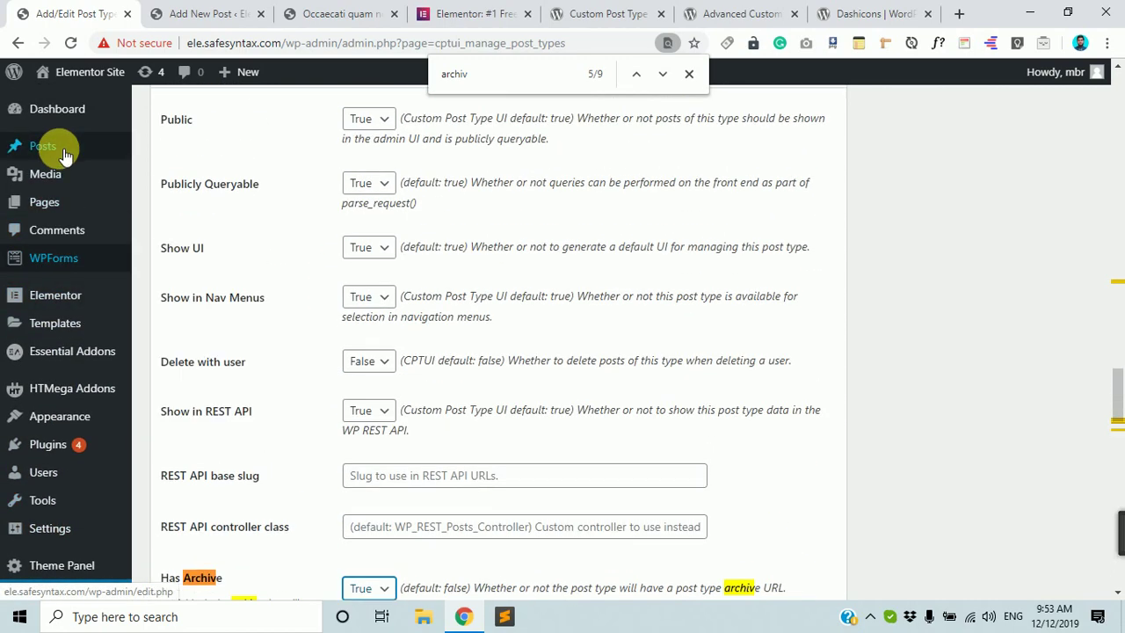
mouse_move(90, 402)
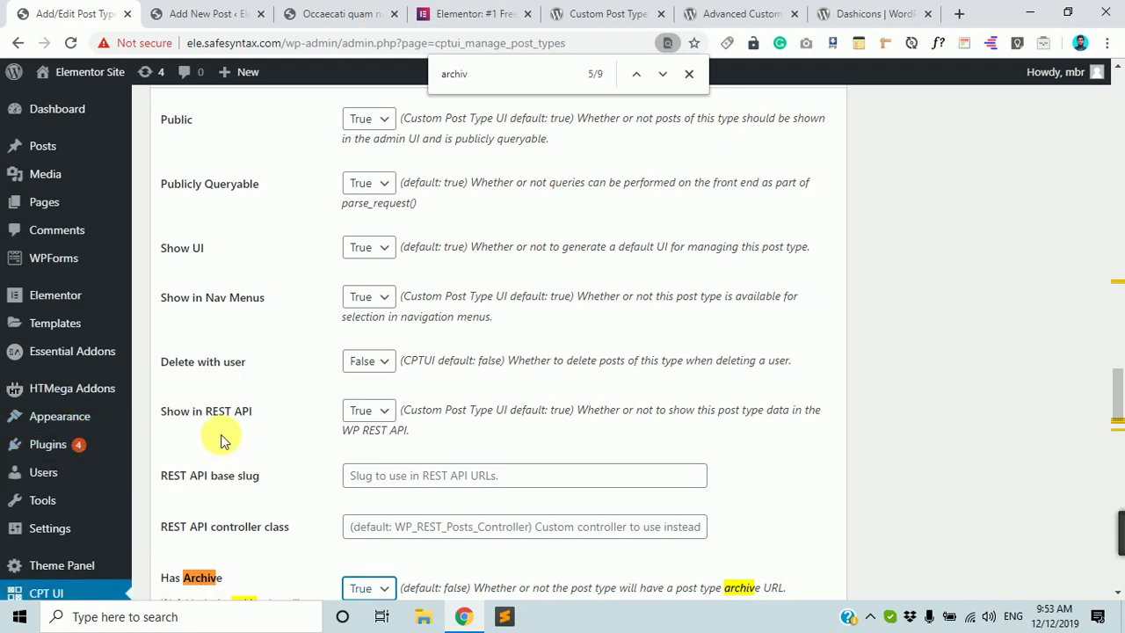
Set the post type's Hierarchical option to True to allow parent-child relationships.
scroll(224, 440, "down", 3)
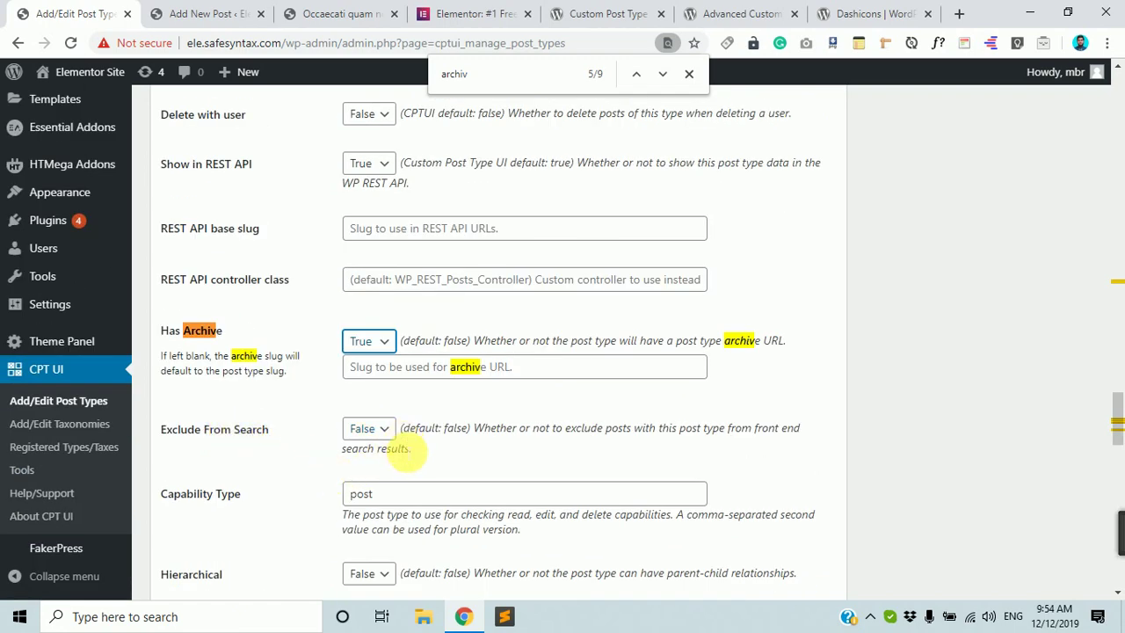
scroll(400, 454, "down", 2)
scroll(400, 454, "down", 2)
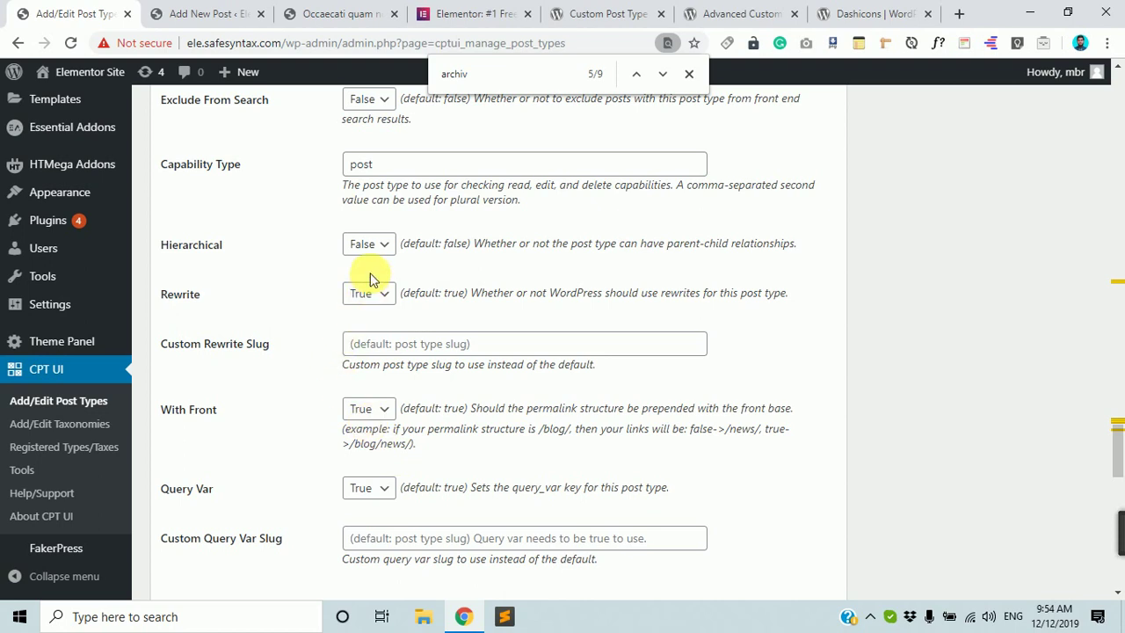
left_click(379, 245)
left_click(292, 237)
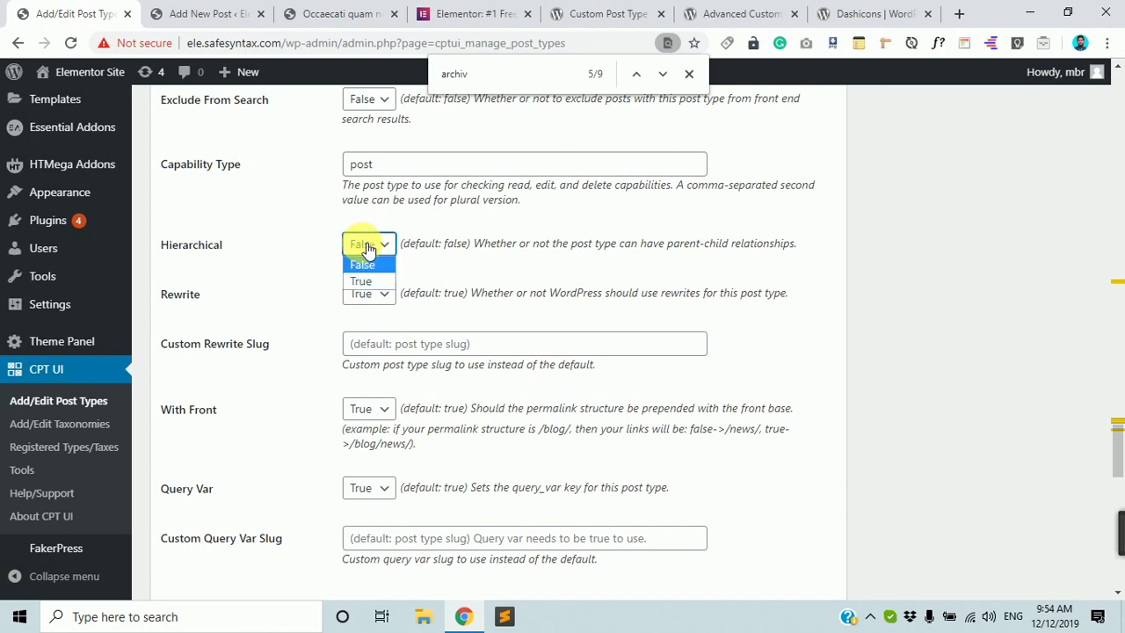
left_click(361, 281)
Review the form from the Supports and Taxonomies options back to the basic settings and additional labels.
scroll(369, 440, "down", 15)
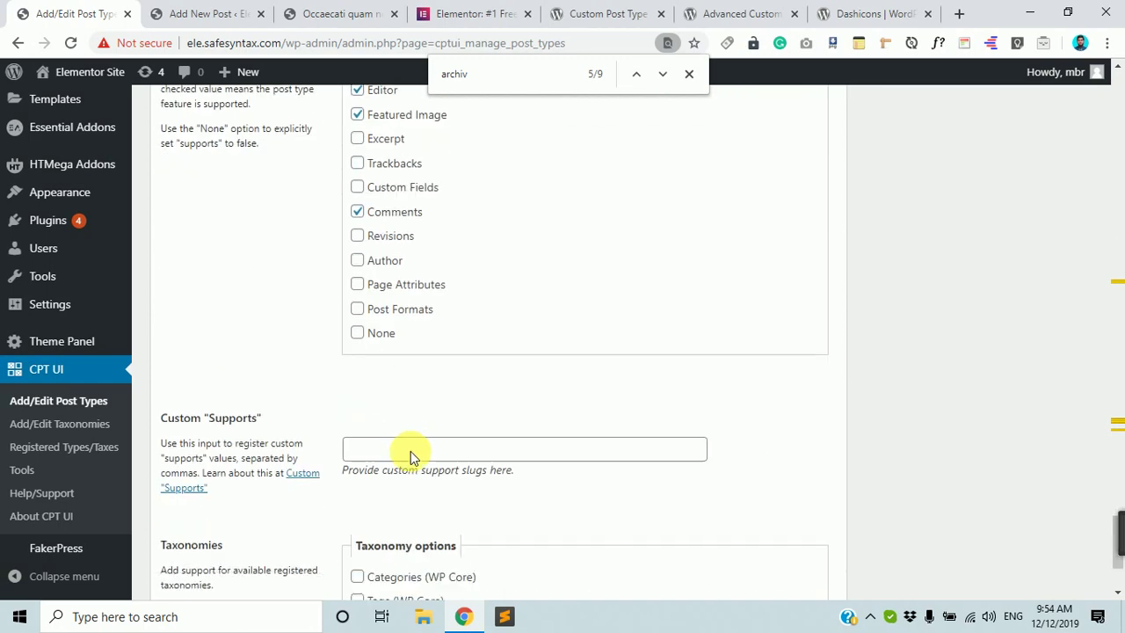
scroll(410, 451, "down", 2)
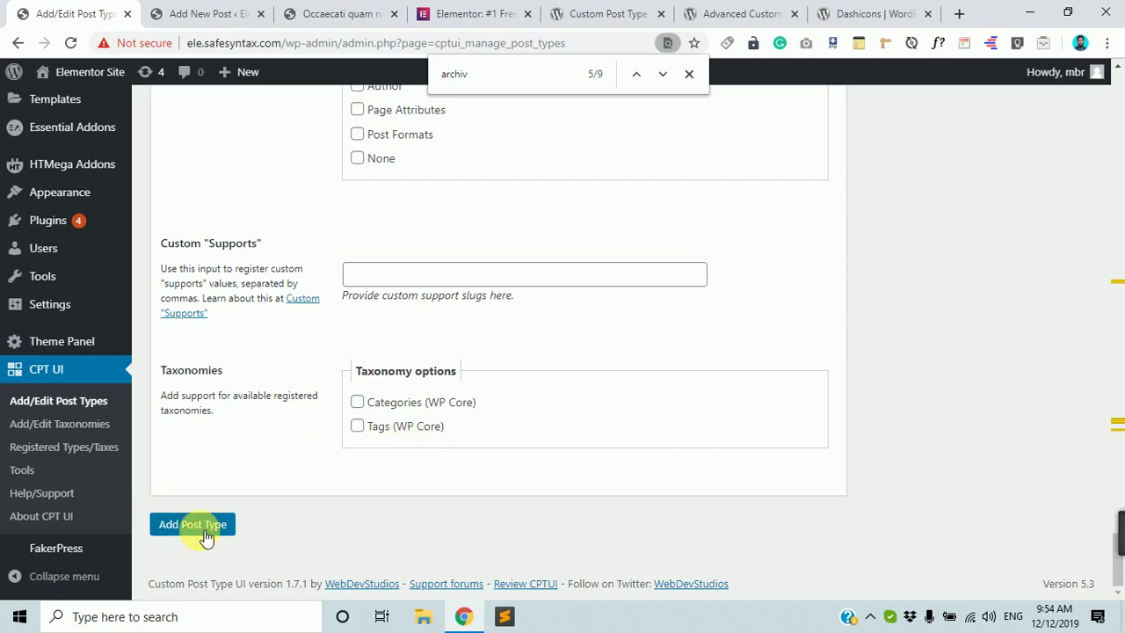
scroll(859, 372, "up", 15)
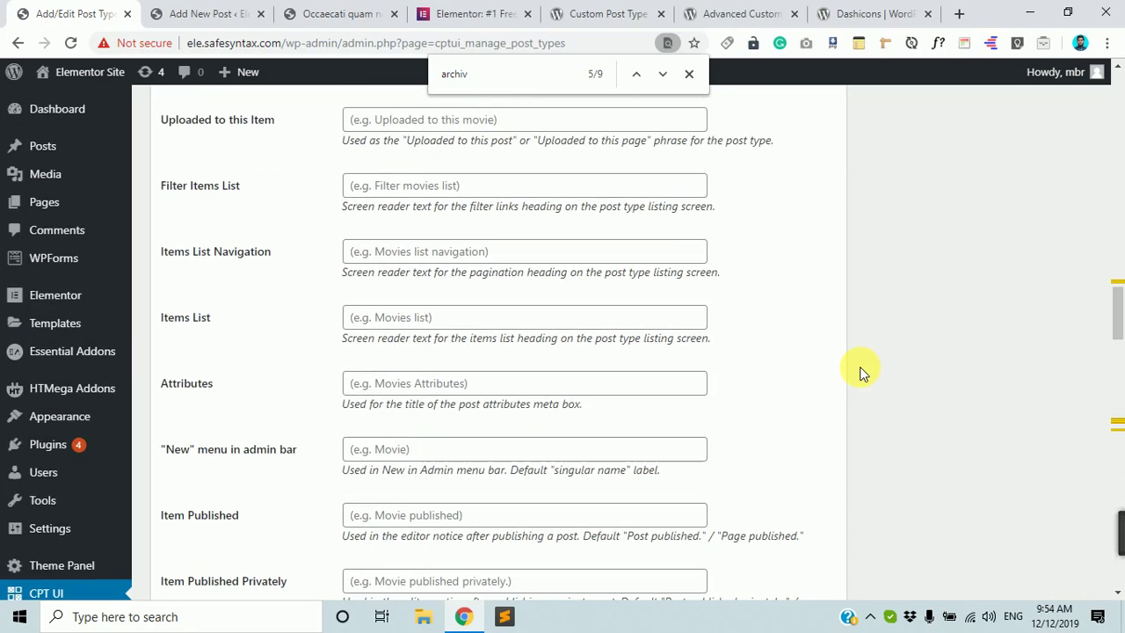
scroll(861, 373, "up", 15)
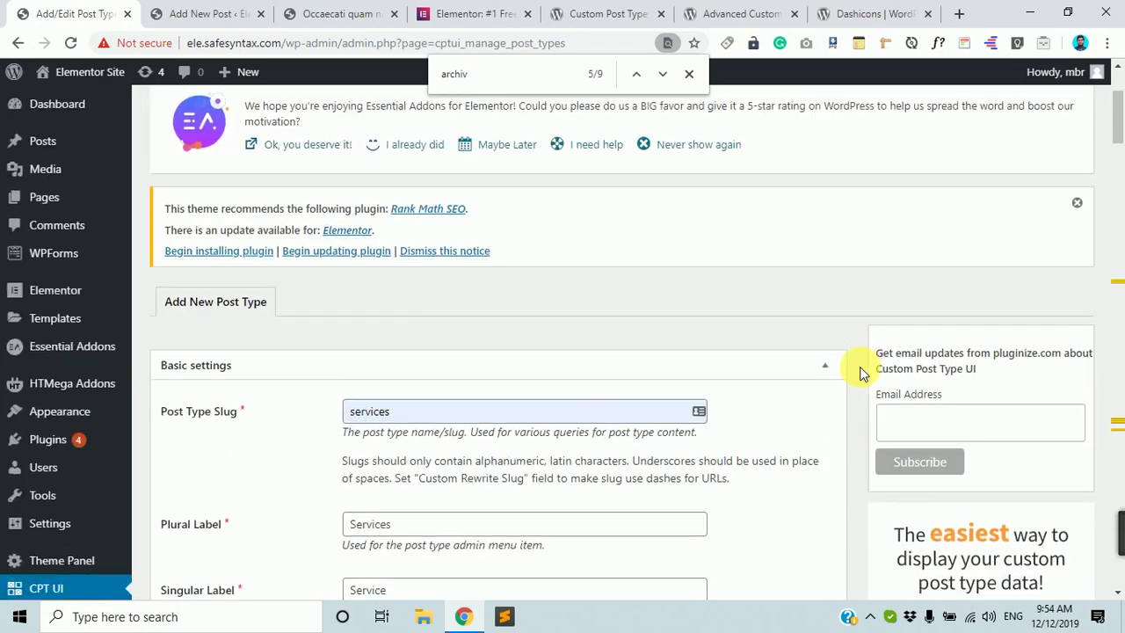
scroll(860, 372, "down", 4)
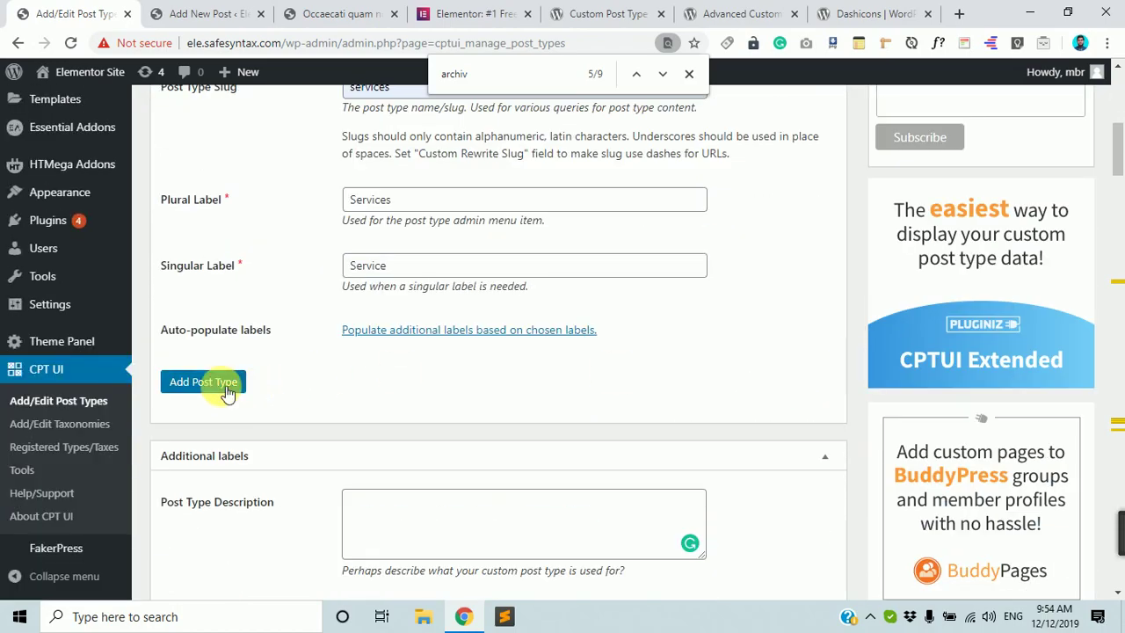
scroll(398, 452, "down", 15)
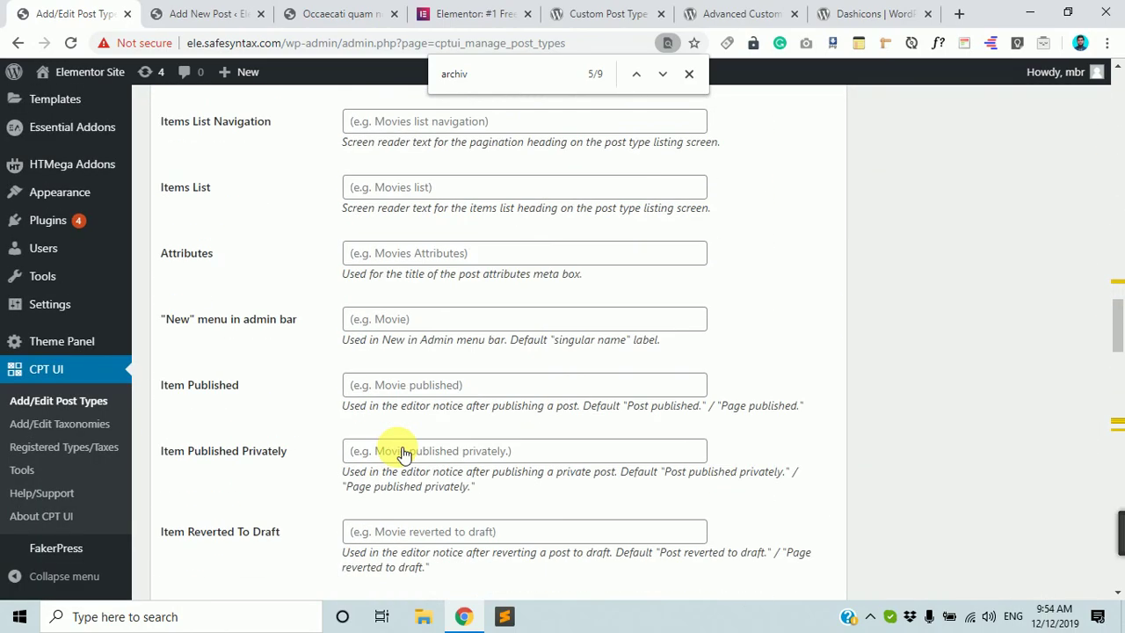
scroll(400, 453, "down", 5)
scroll(405, 448, "up", 9)
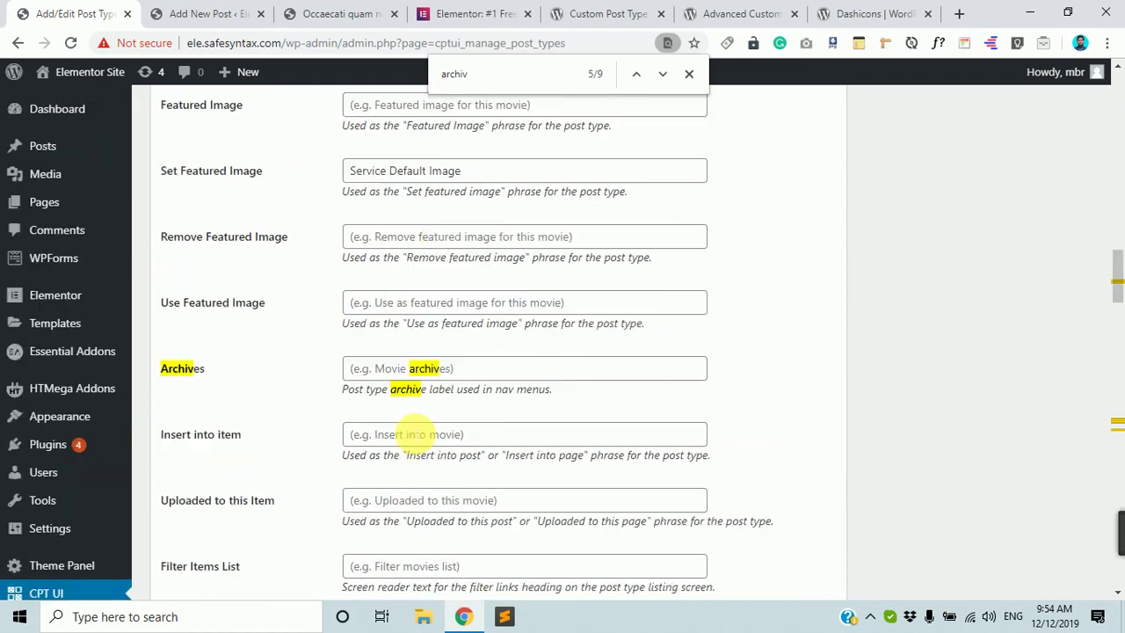
scroll(415, 434, "up", 3)
scroll(410, 431, "down", 2)
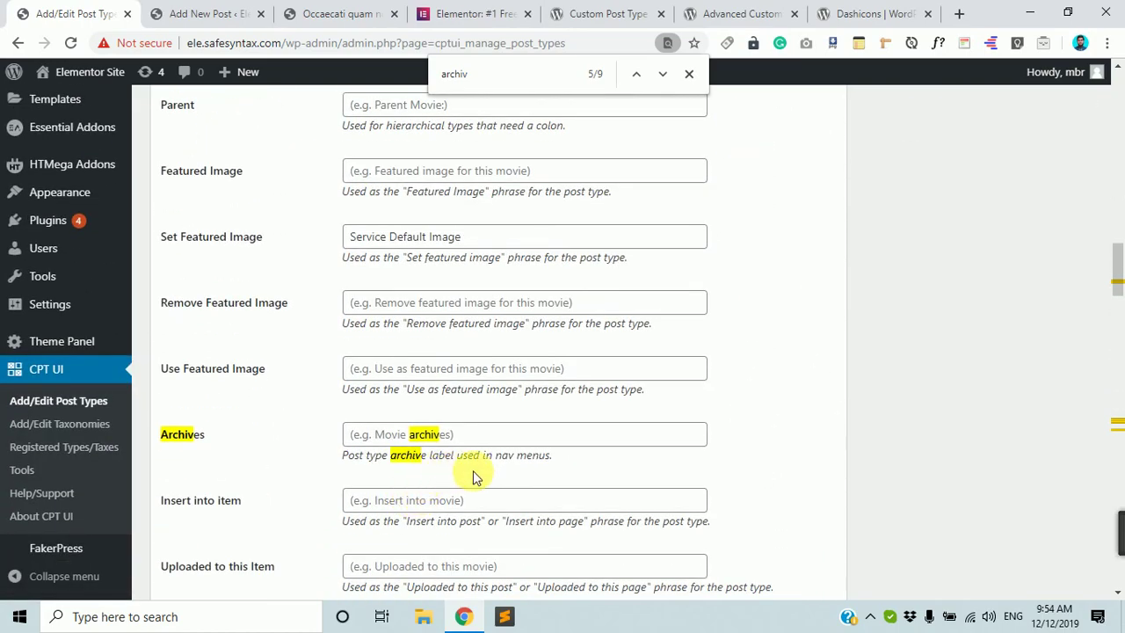
Recheck the Menu Icon, Supports, Has Archive, Hierarchical and Rewrite settings of the post type.
scroll(473, 478, "down", 15)
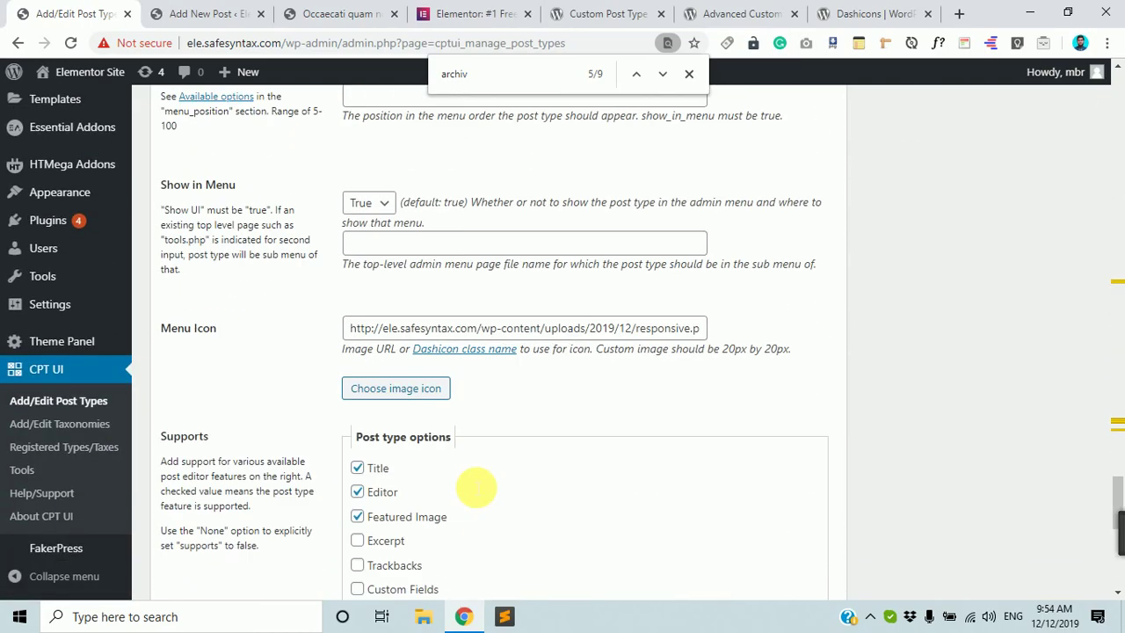
scroll(475, 488, "down", 7)
scroll(469, 484, "up", 5)
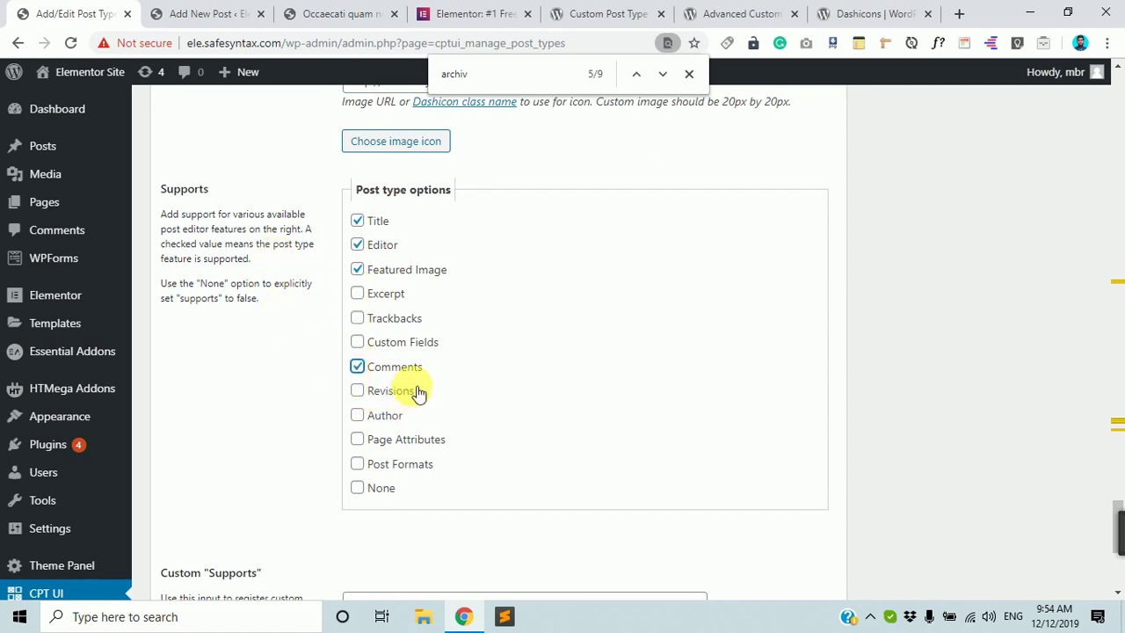
scroll(402, 360, "down", 4)
scroll(396, 352, "up", 6)
scroll(132, 422, "down", 3)
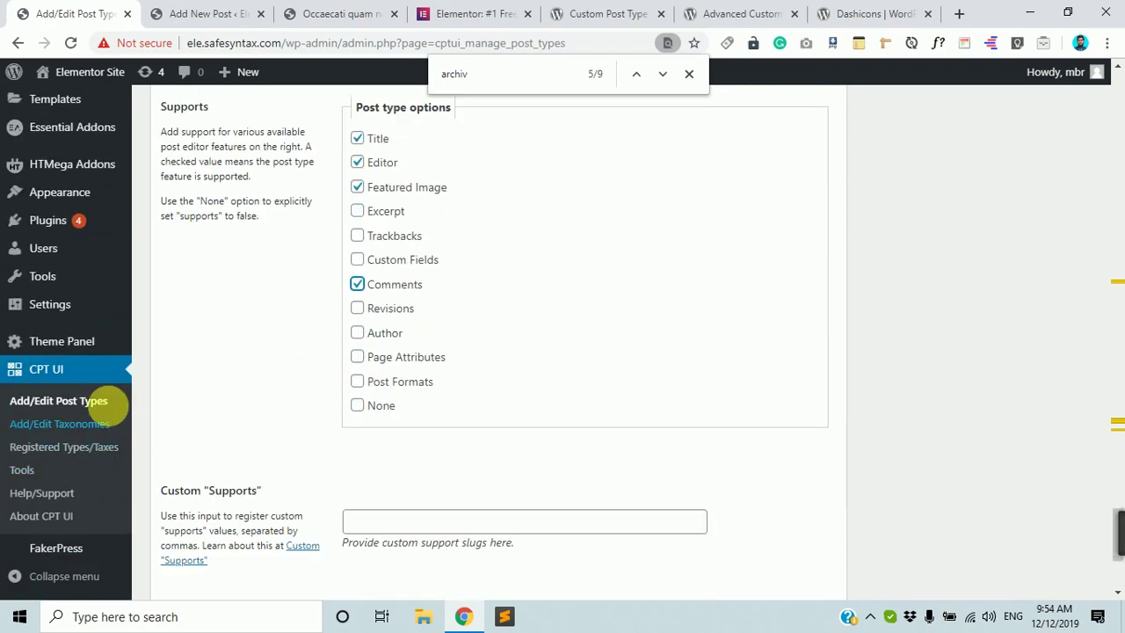
scroll(475, 378, "up", 5)
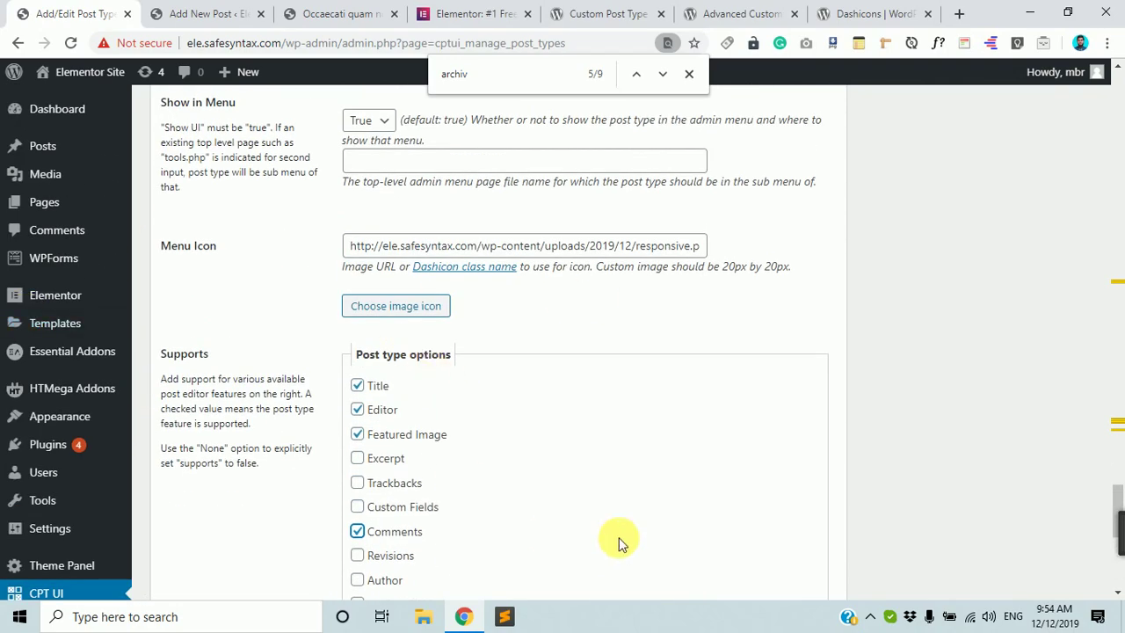
scroll(620, 540, "up", 10)
scroll(492, 290, "up", 5)
scroll(457, 252, "down", 3)
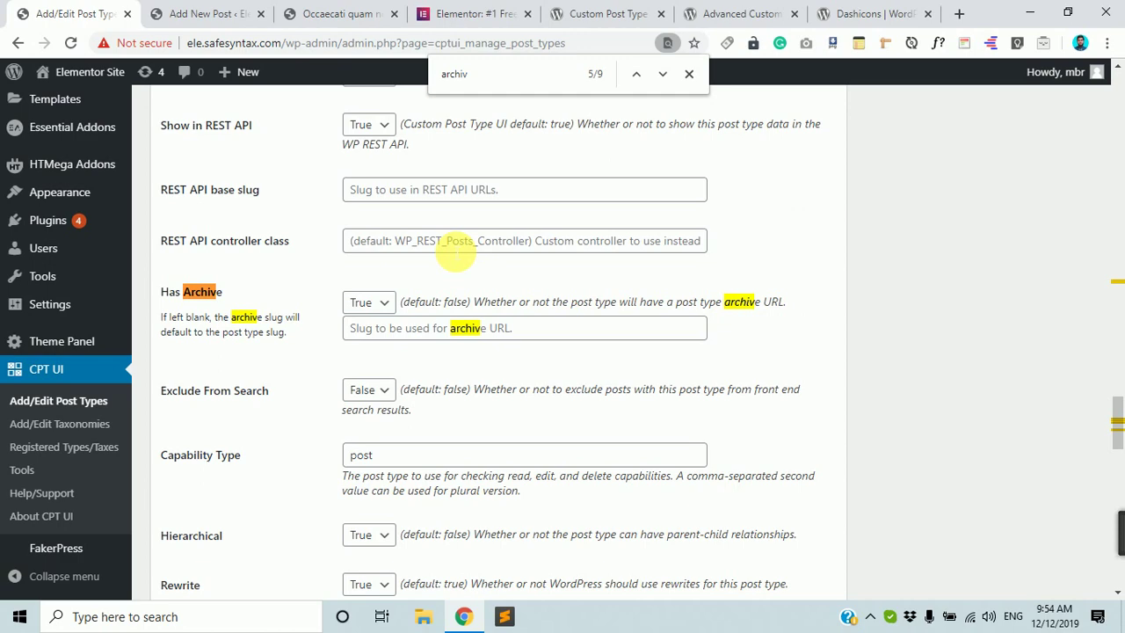
scroll(568, 431, "down", 12)
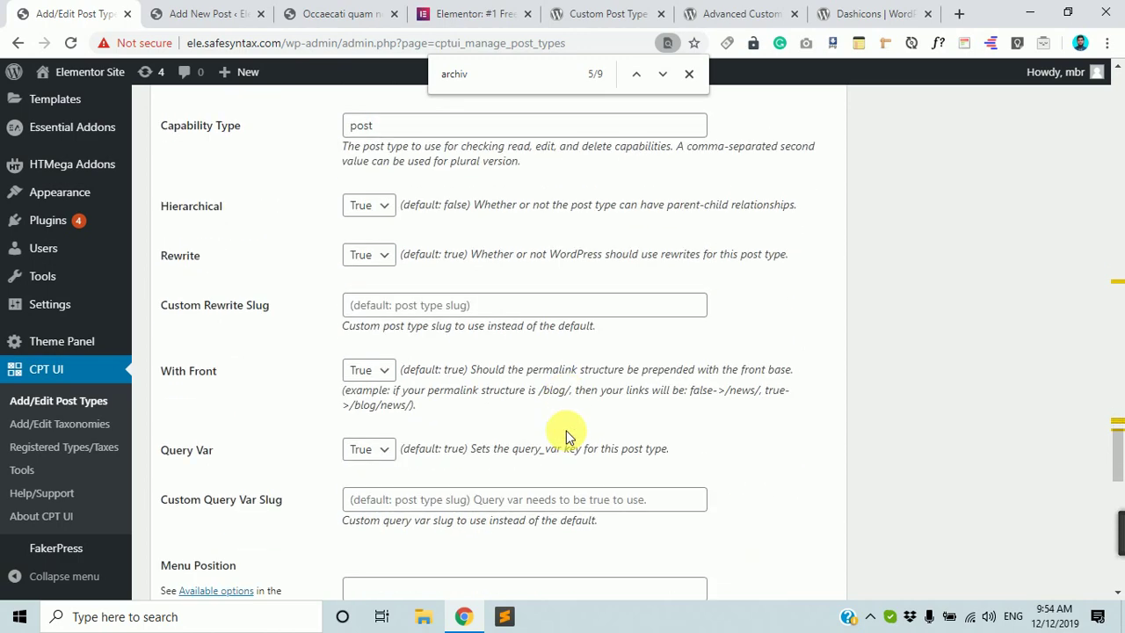
Review the post type form from the Taxonomies options back to the additional labels and close the page search.
scroll(504, 490, "down", 4)
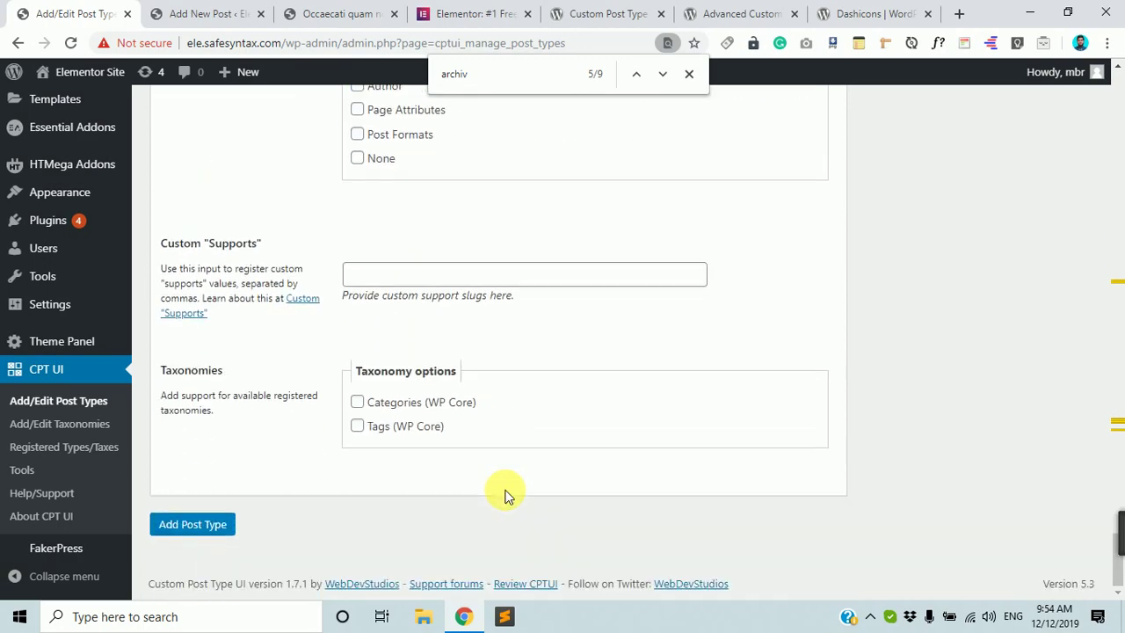
scroll(504, 479, "up", 20)
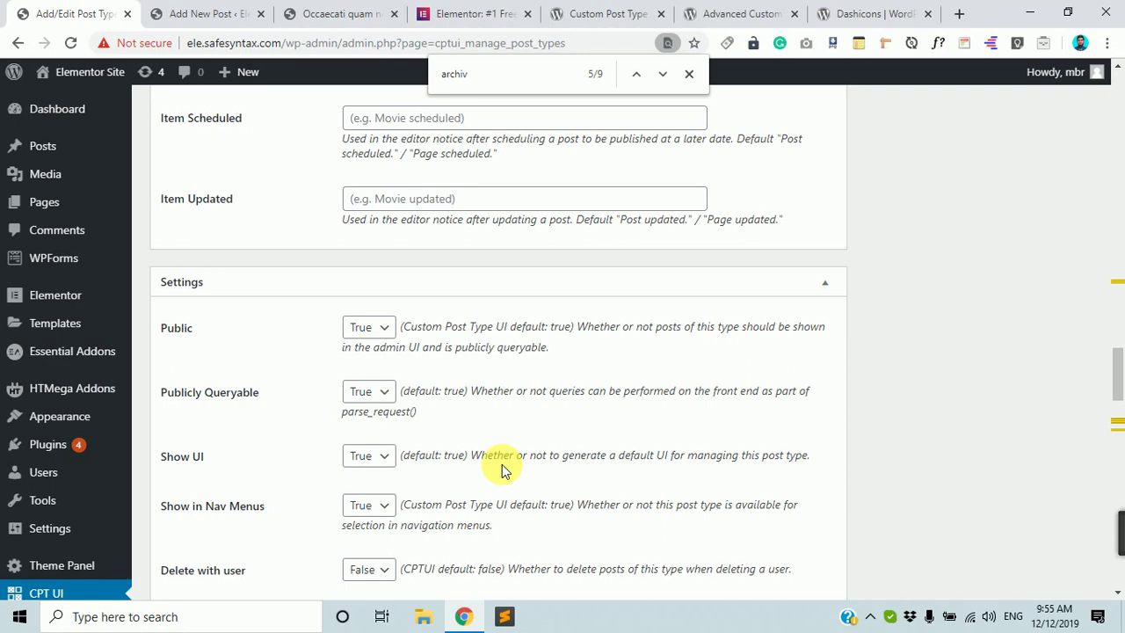
scroll(447, 381, "up", 10)
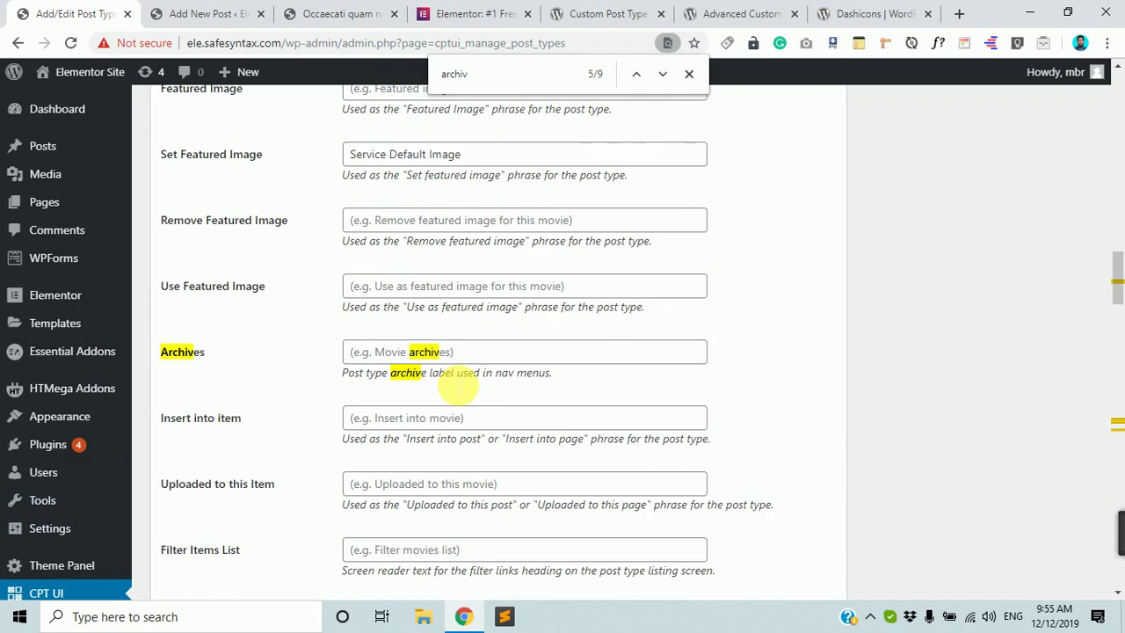
scroll(466, 378, "up", 10)
left_click(689, 75)
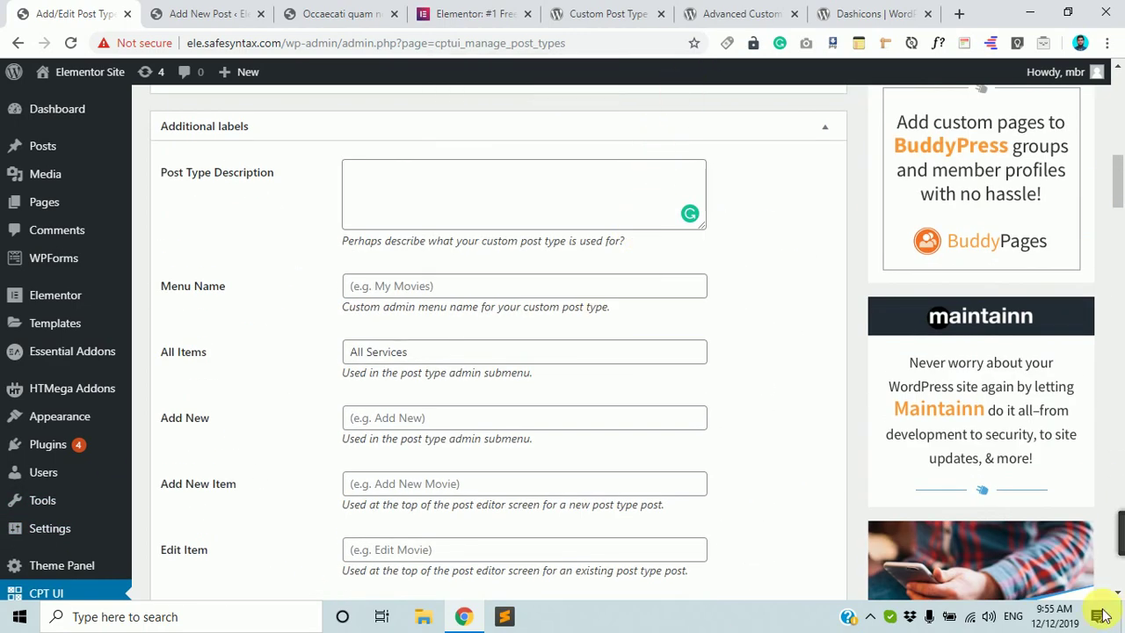
Look over the published sample blog post "Occaecati quam nostrum tempora mollitia" on the site's front end.
left_click(290, 11)
scroll(618, 415, "down", 4)
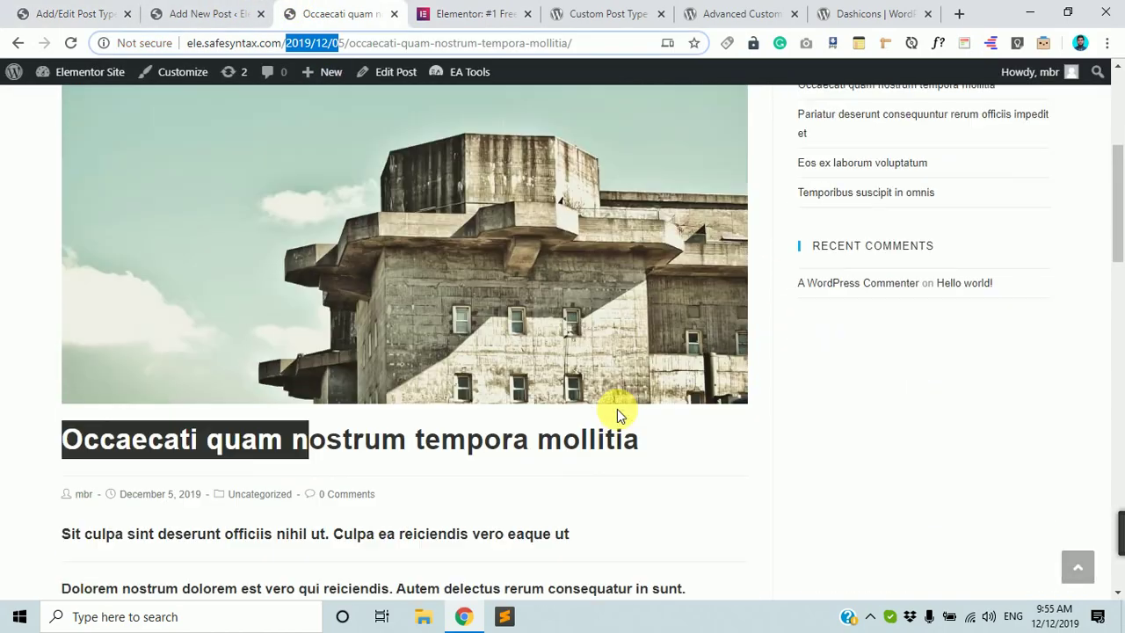
scroll(617, 409, "down", 5)
scroll(690, 495, "up", 12)
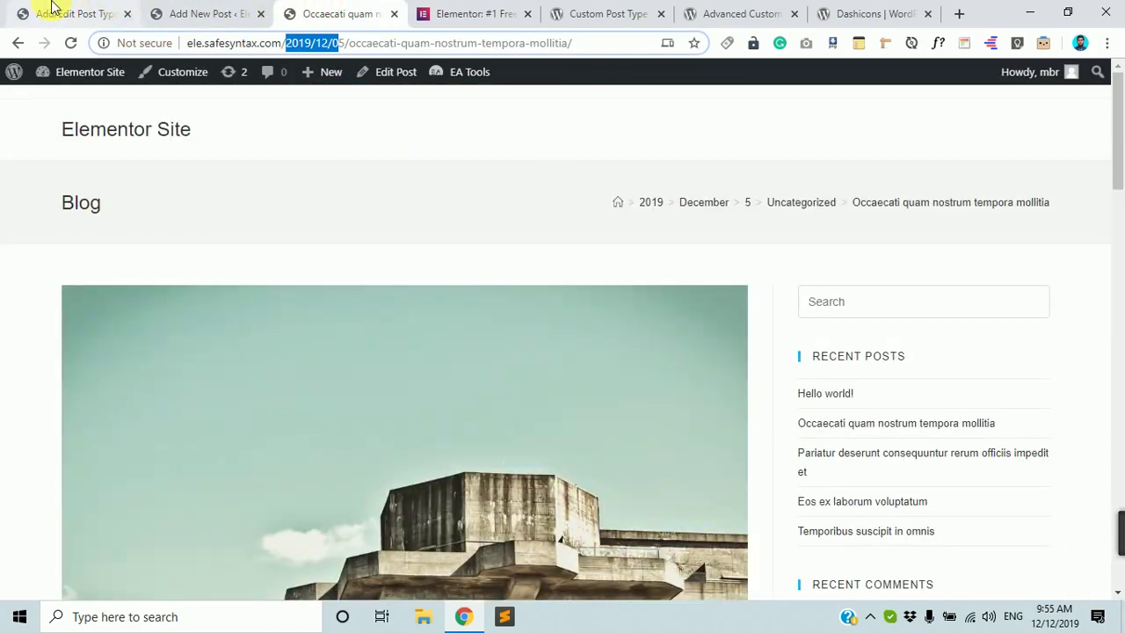
Return to the post type form, check its remaining settings and add the "services" post type.
left_click(53, 7)
scroll(371, 372, "down", 15)
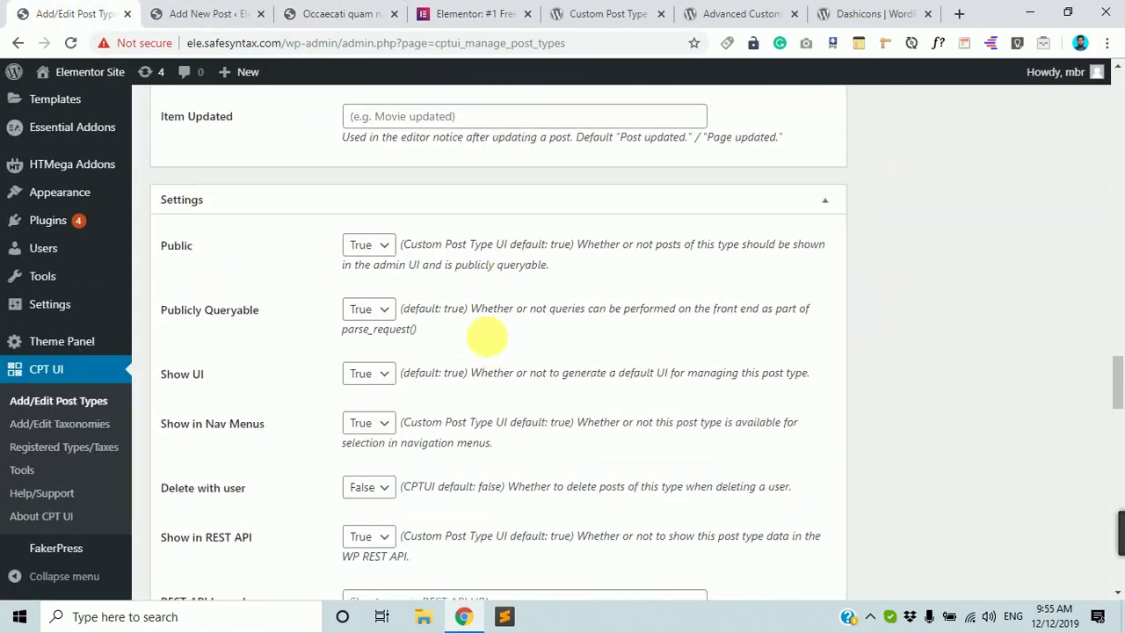
scroll(479, 369, "down", 20)
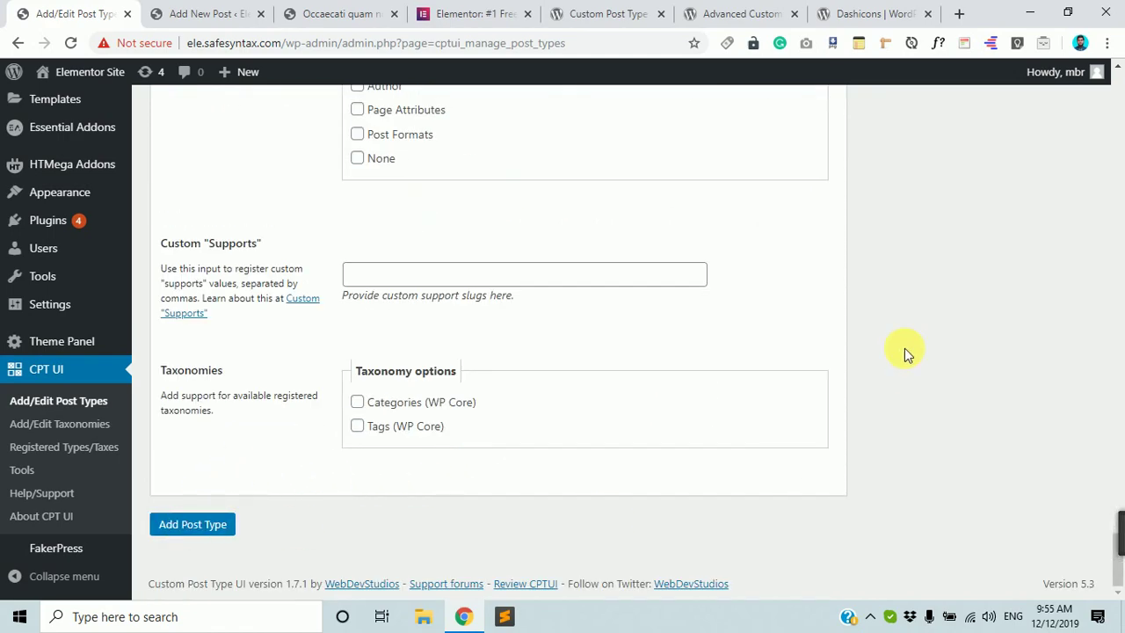
scroll(905, 352, "up", 15)
scroll(904, 348, "up", 6)
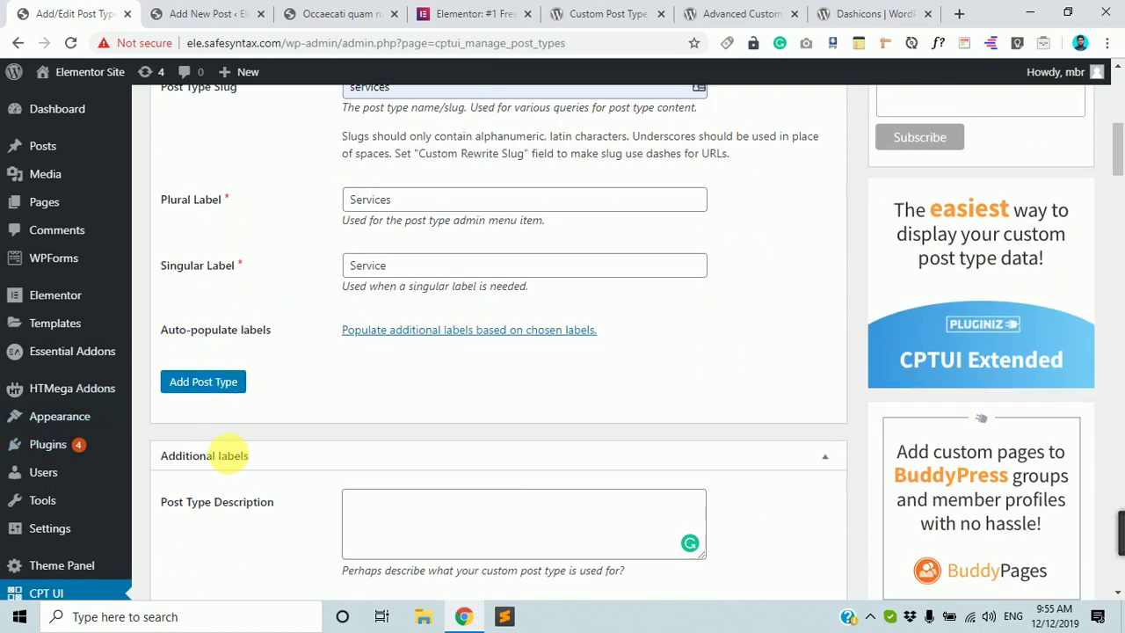
left_click(223, 383)
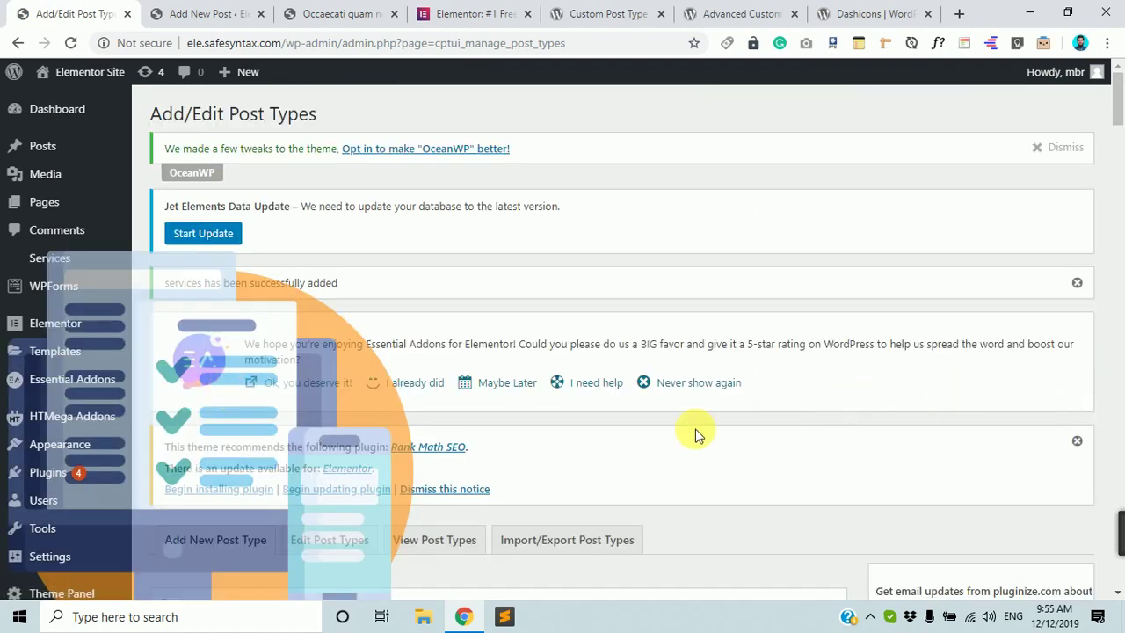
Examine the new Services entry and its submenu in the WordPress admin menu.
scroll(694, 435, "down", 1)
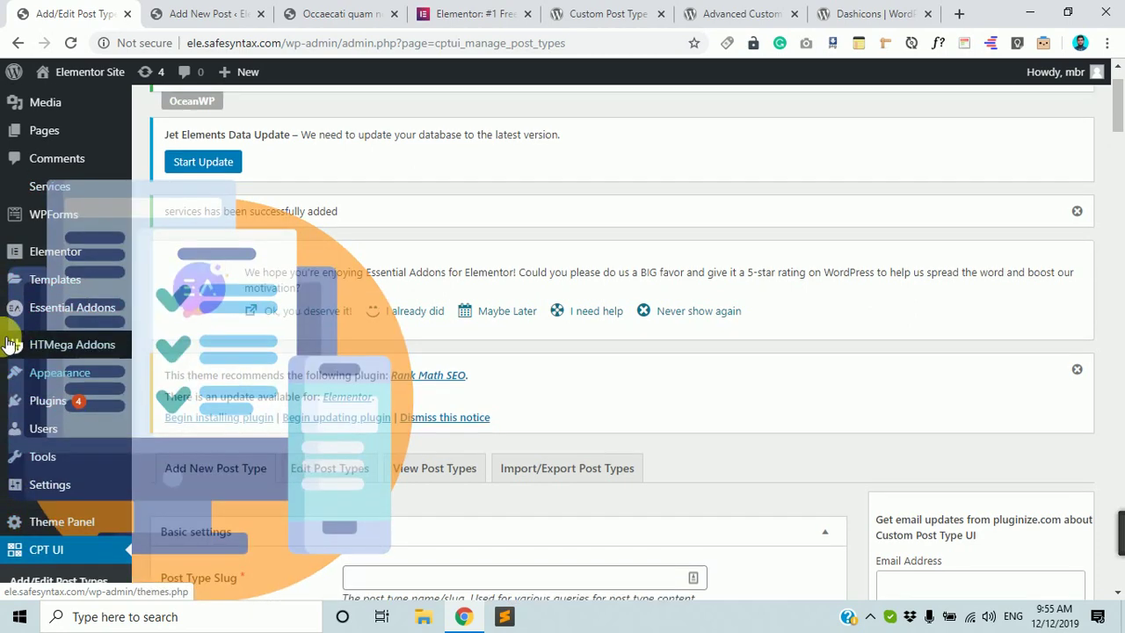
scroll(43, 492, "up", 1)
mouse_move(42, 262)
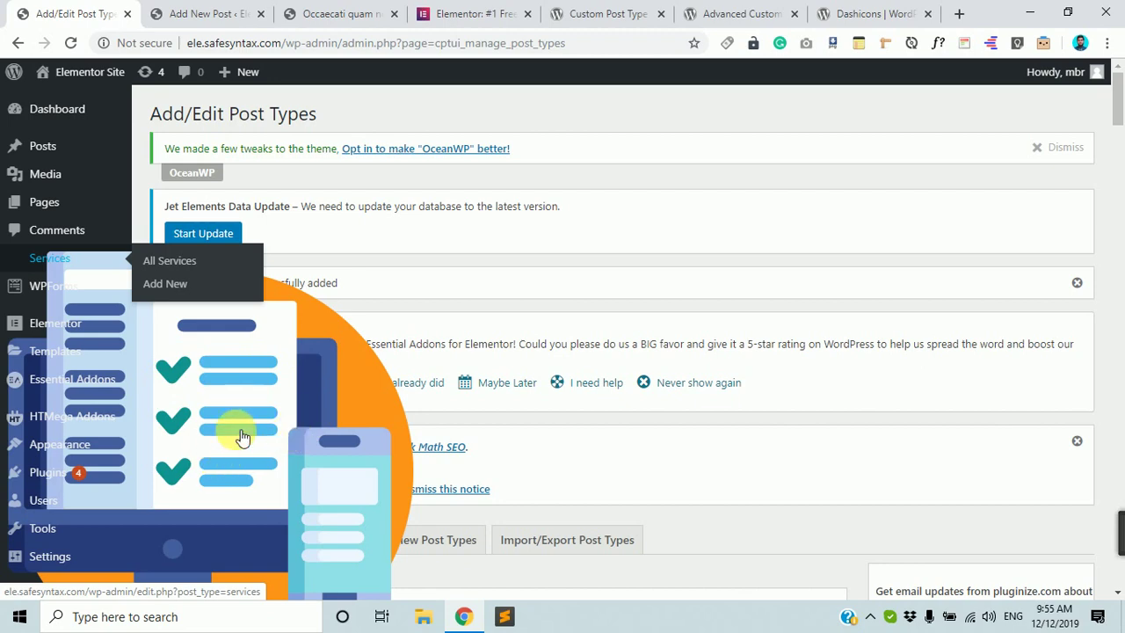
scroll(243, 437, "down", 10)
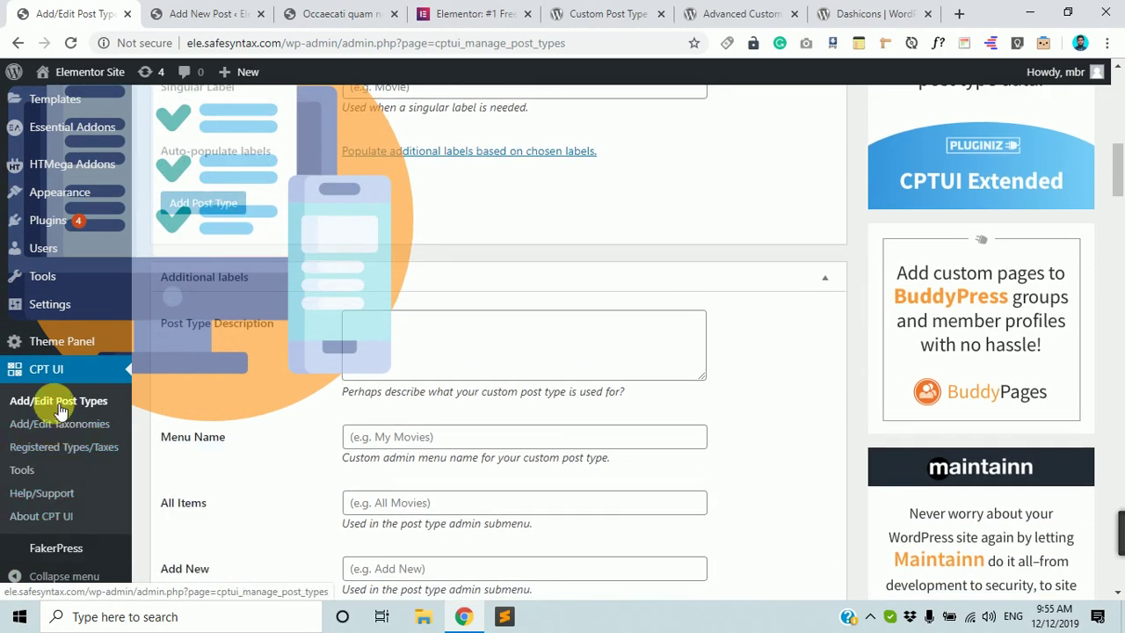
Reload the Add/Edit Post Types page and open the All Services list to check the menu icon there.
left_click(66, 408)
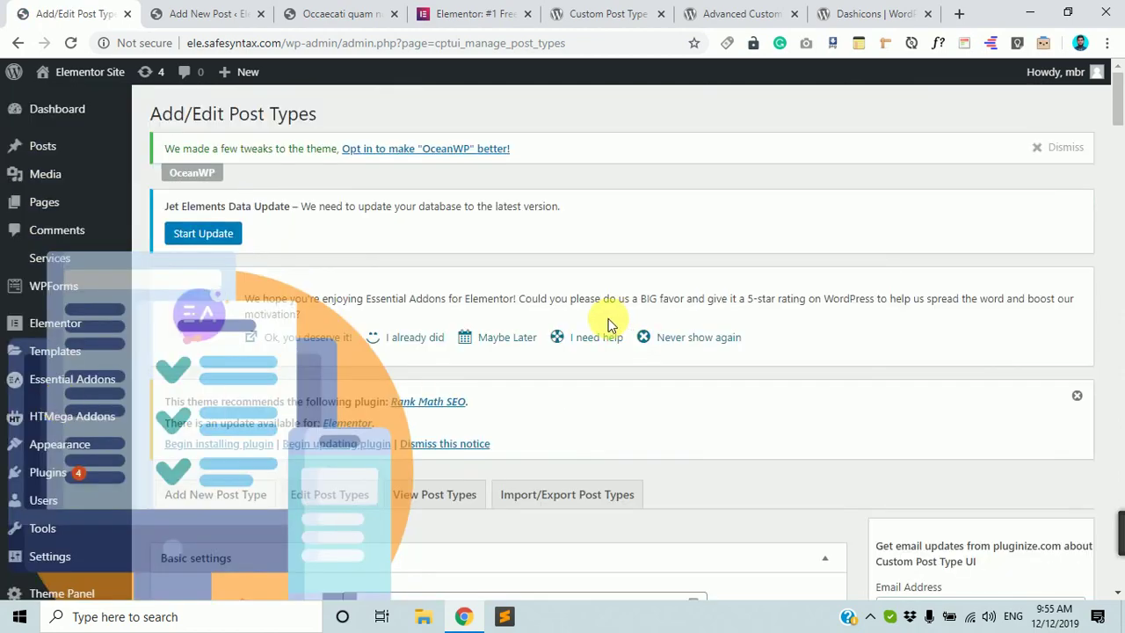
scroll(598, 322, "down", 4)
scroll(439, 316, "up", 2)
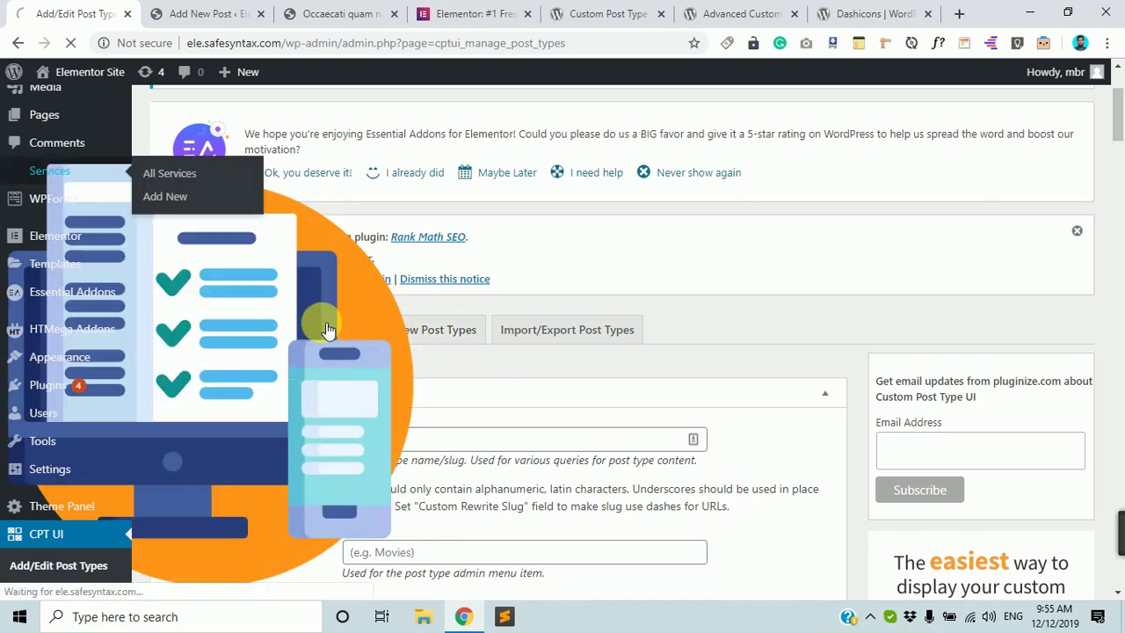
scroll(540, 401, "down", 5)
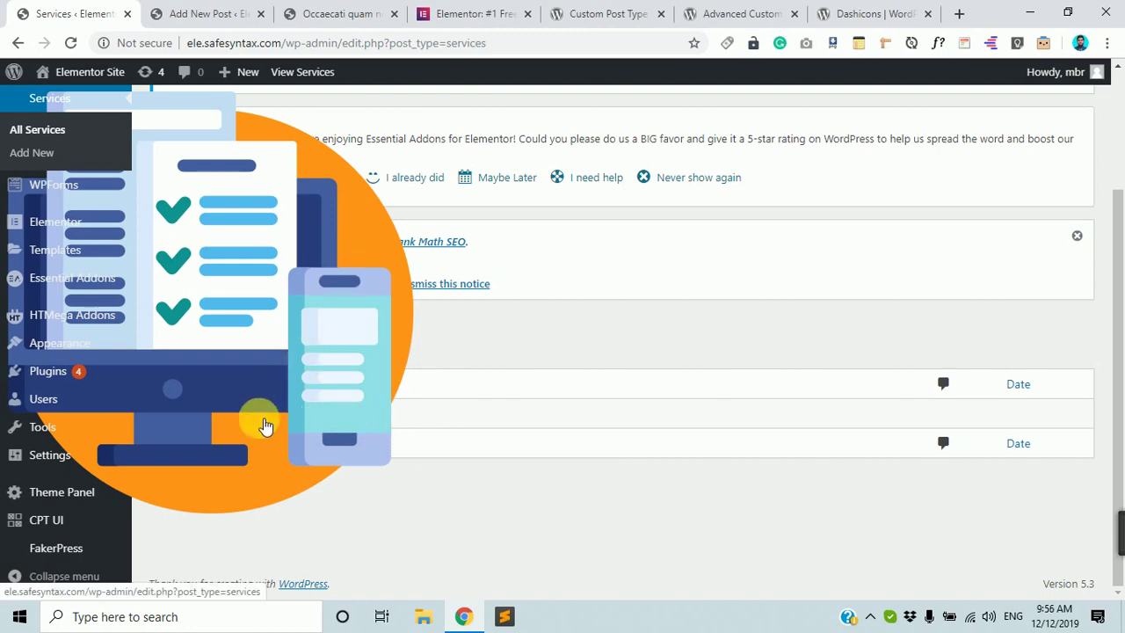
left_click(265, 424)
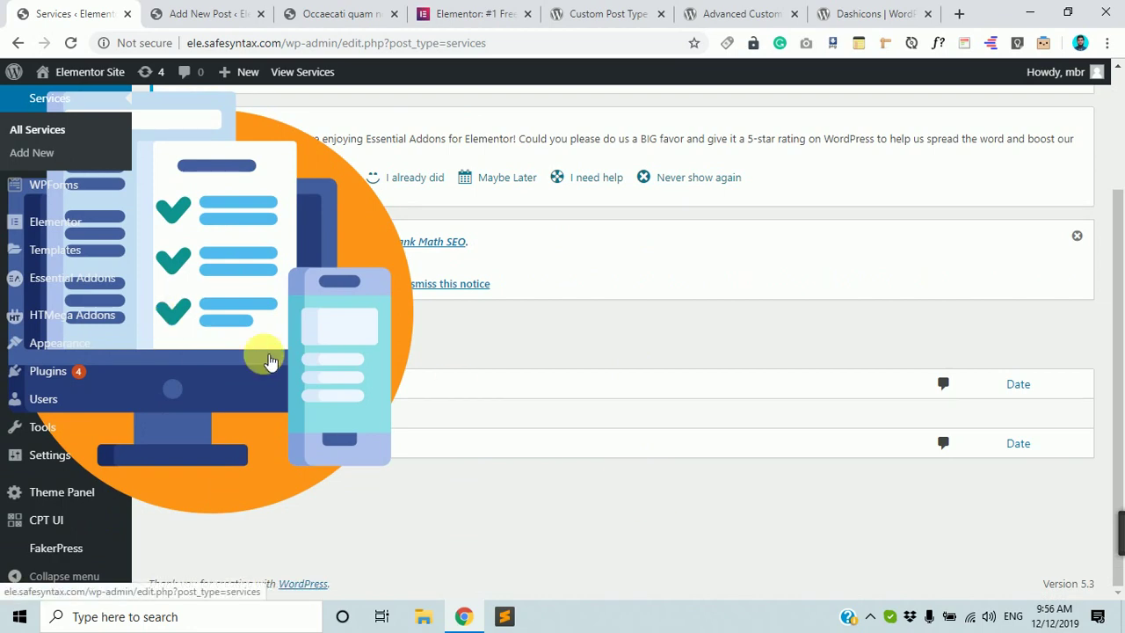
left_click(413, 413)
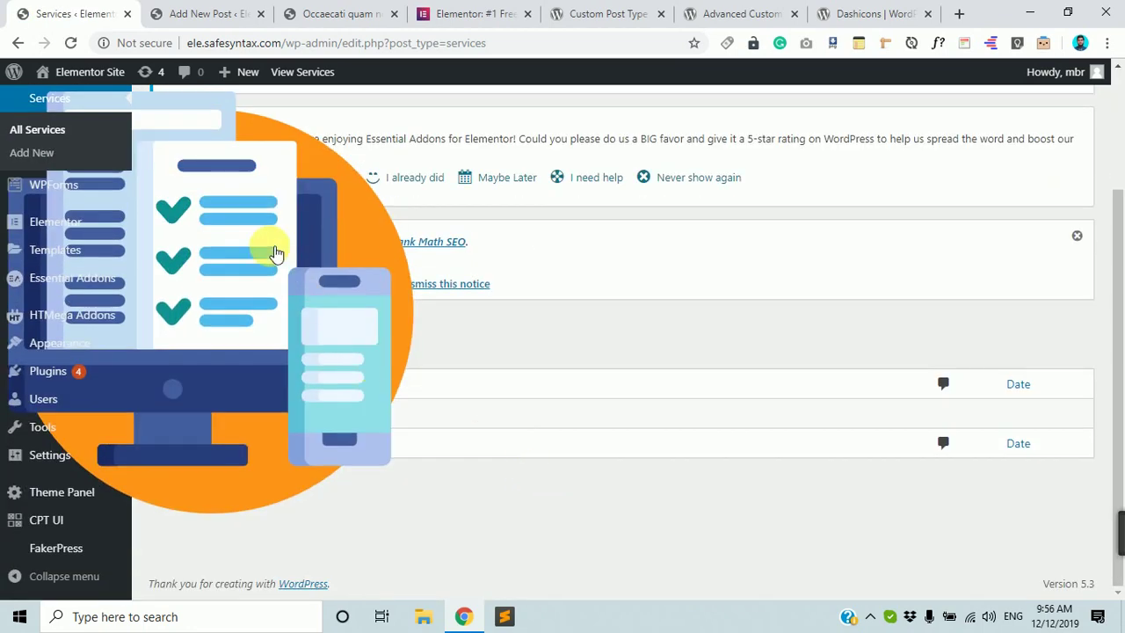
left_click(349, 305)
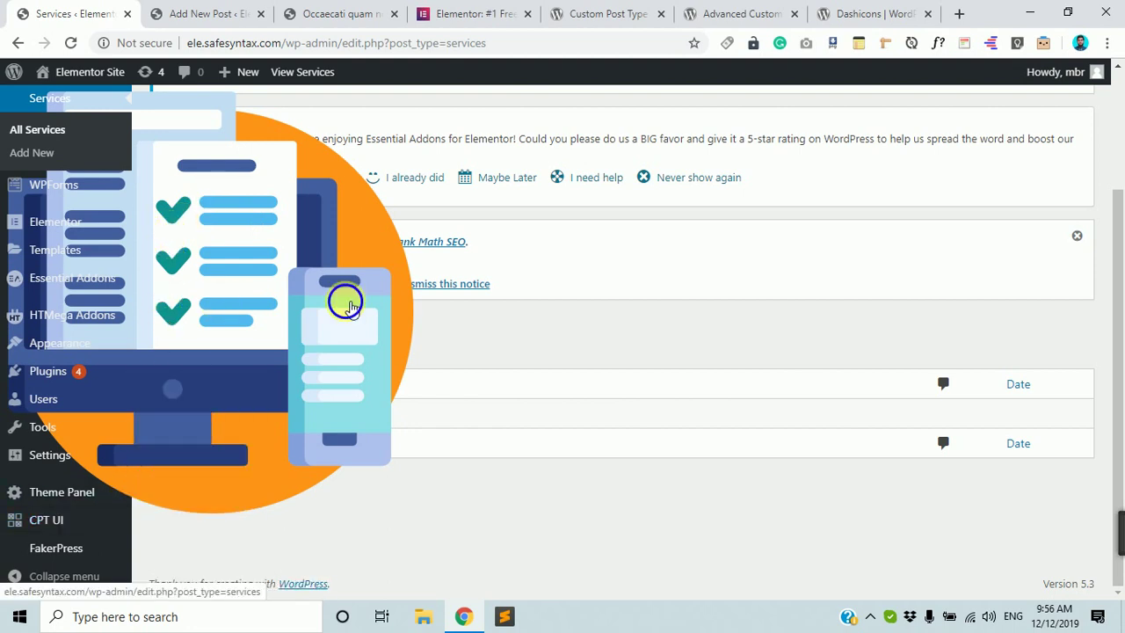
Inspect the oversized Services menu icon and hide it with display: none in its hover-state CSS rule, closing the developer tools.
right_click(350, 305)
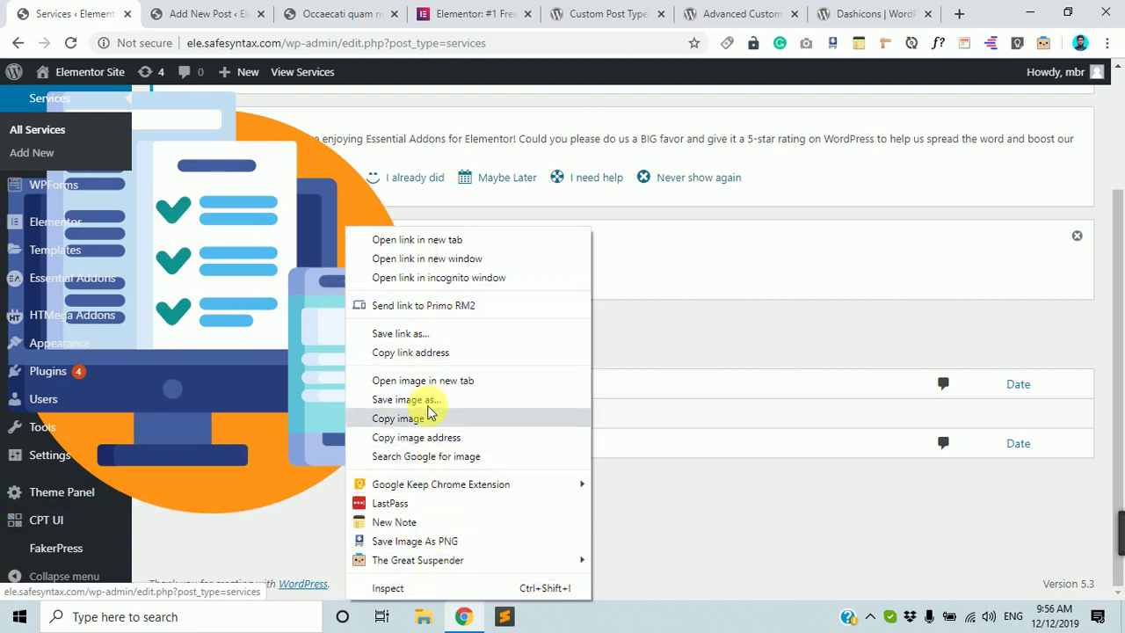
left_click(414, 589)
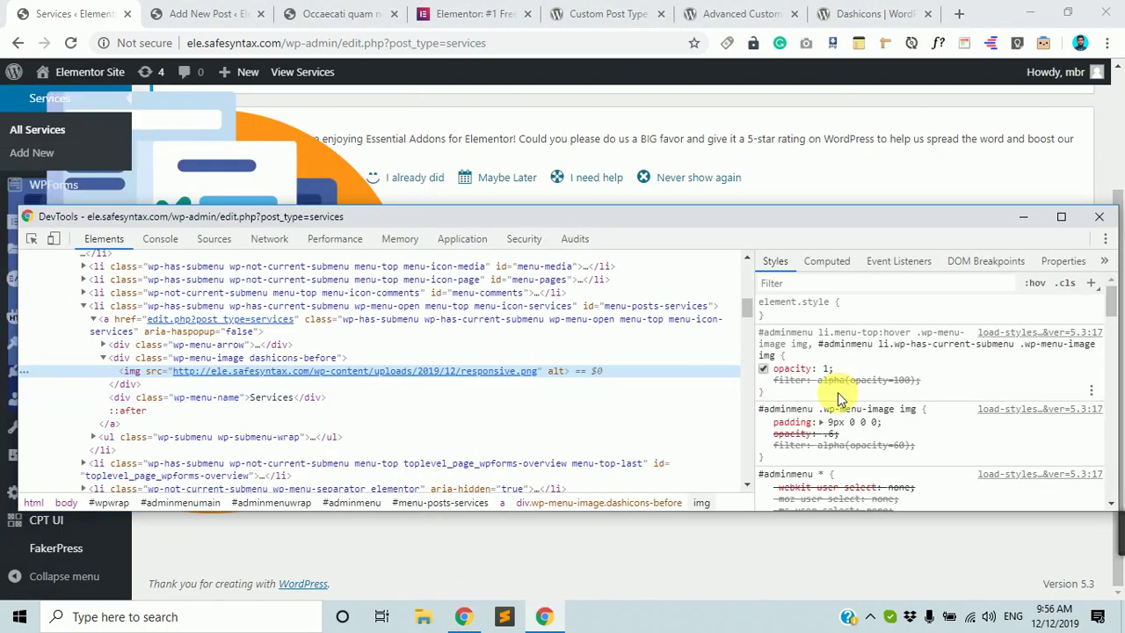
left_click(988, 384)
type("display:n")
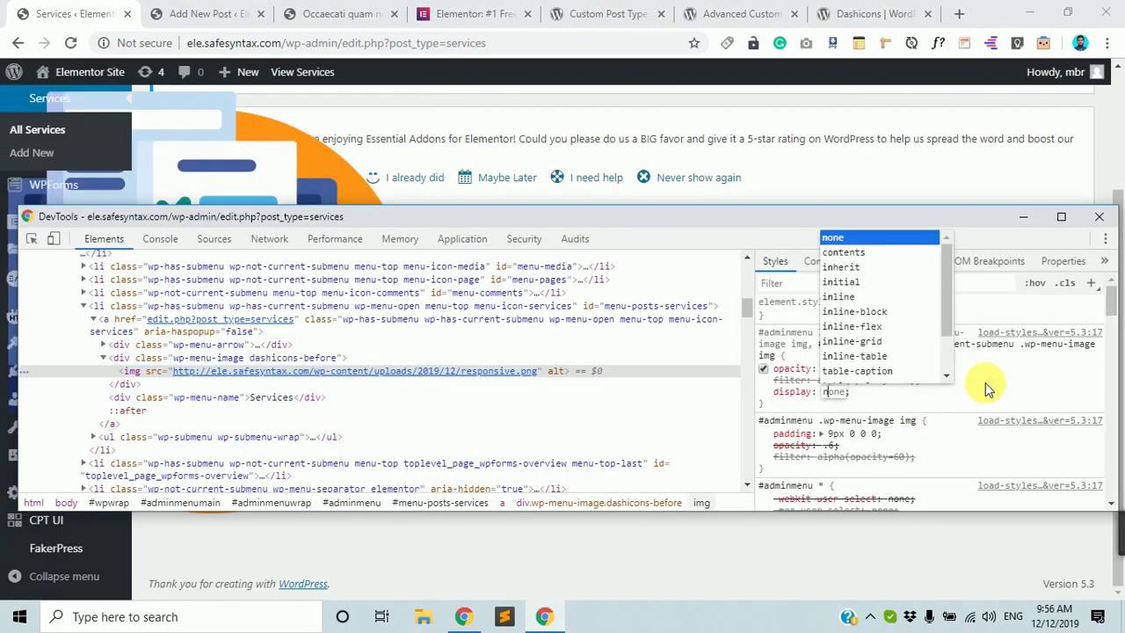
key("Return")
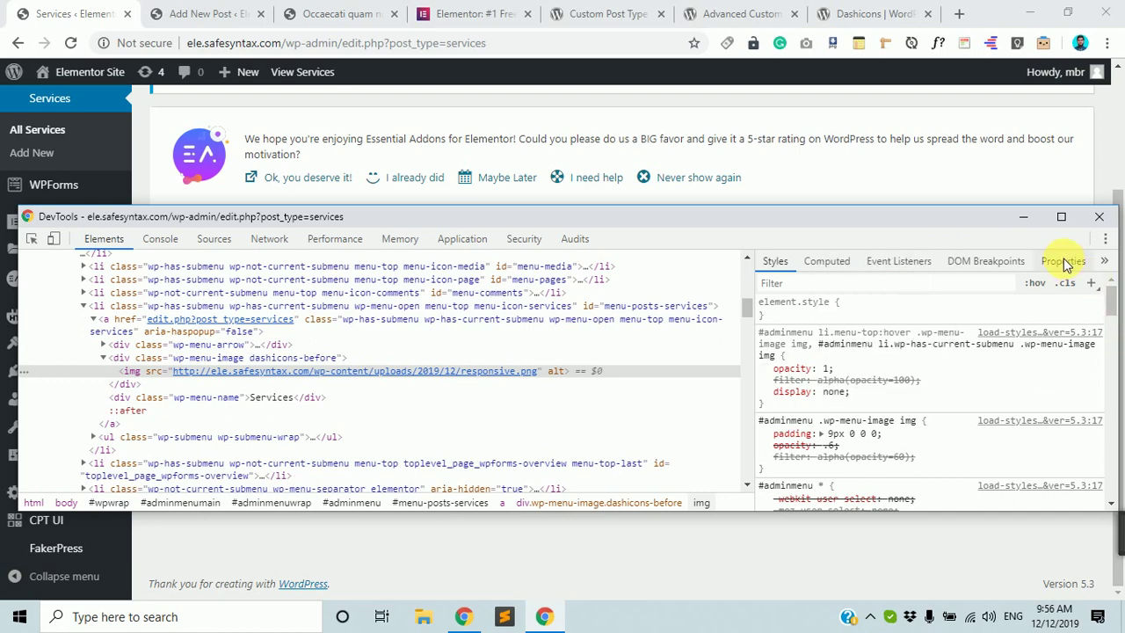
left_click(1095, 220)
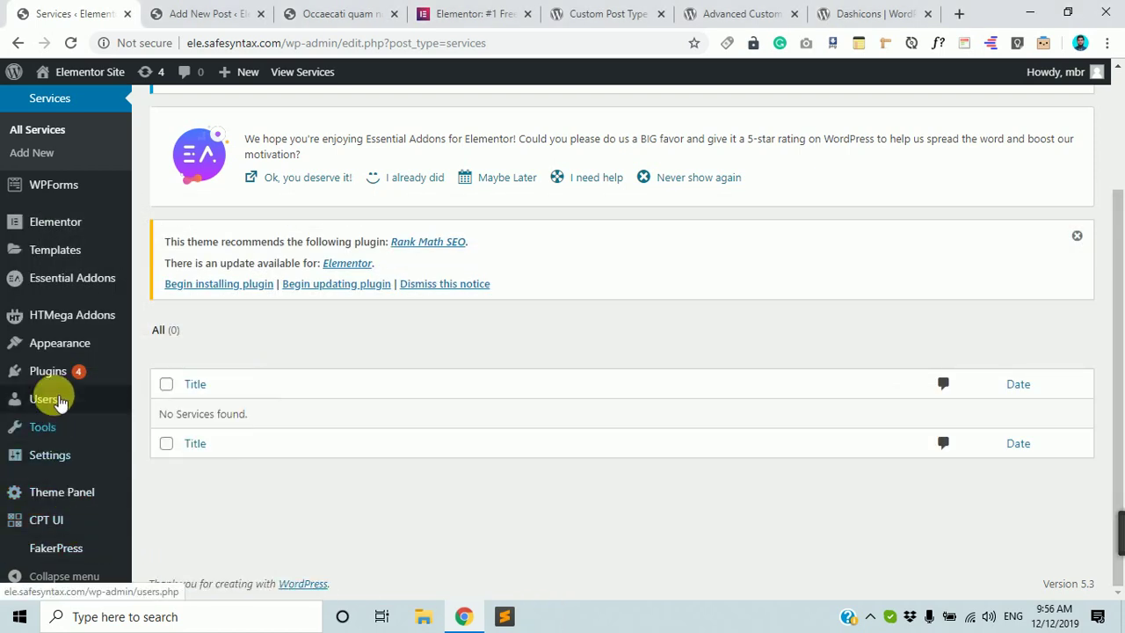
Open CPT UI's Add/Edit Post Types page from the Services list.
mouse_move(76, 351)
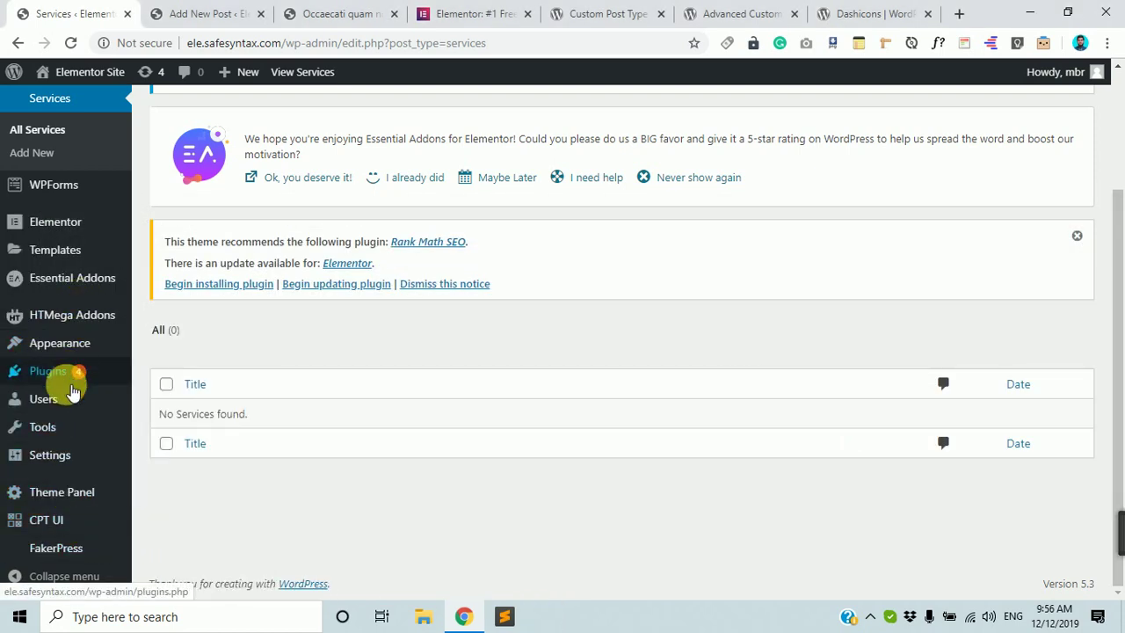
mouse_move(66, 533)
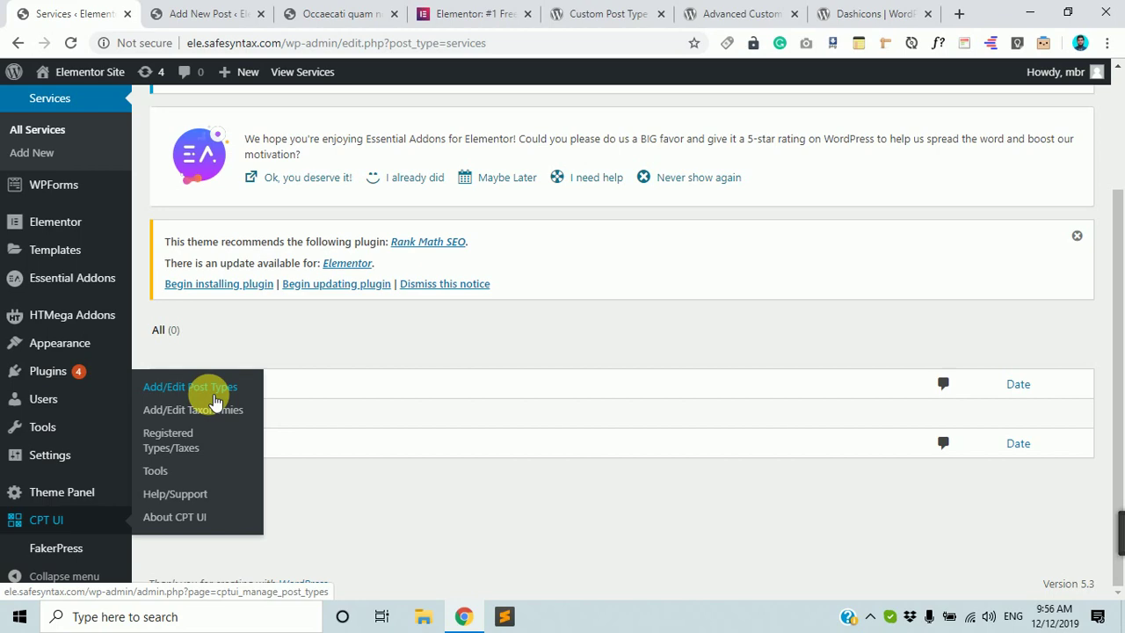
left_click(215, 391)
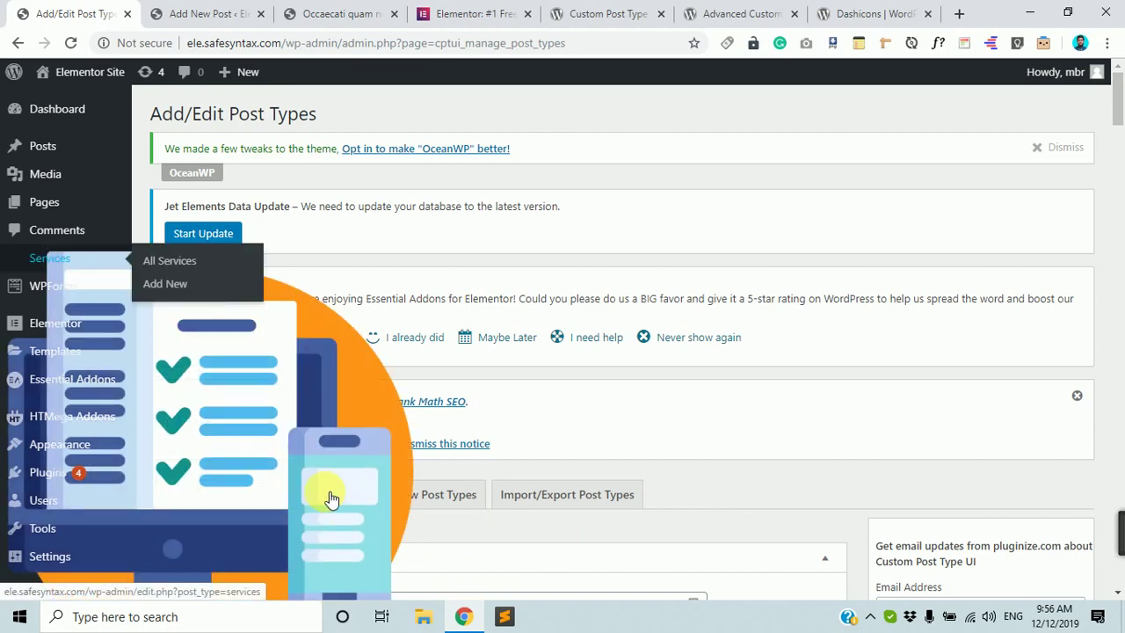
Return to the All Services list and inspect the oversized Services menu icon's image element in the developer tools.
left_click(330, 497)
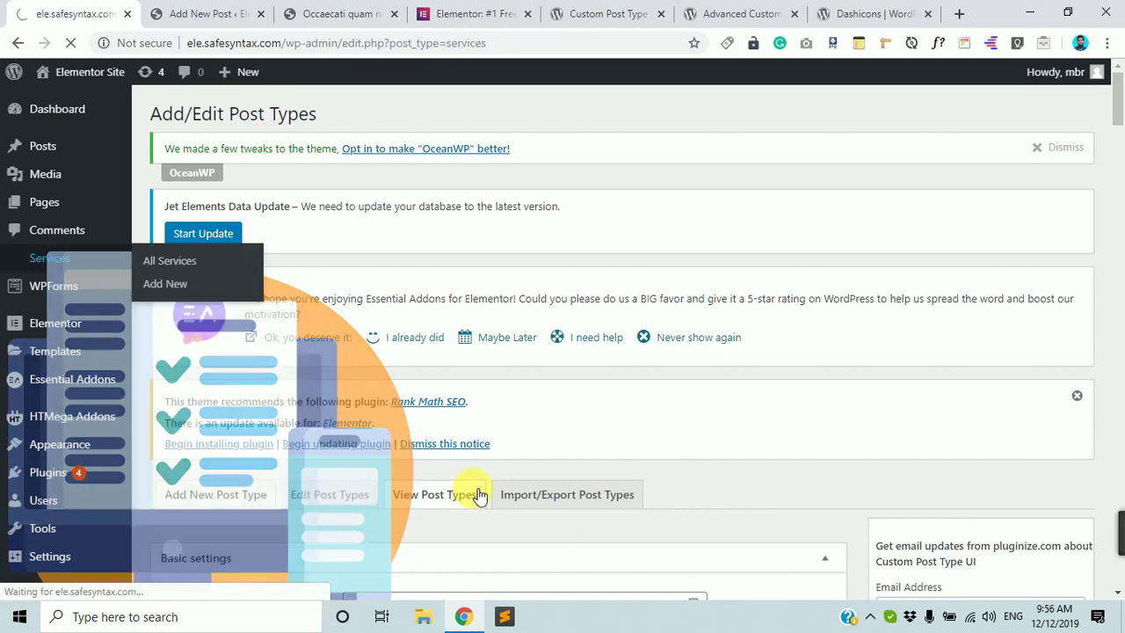
scroll(468, 495, "down", 2)
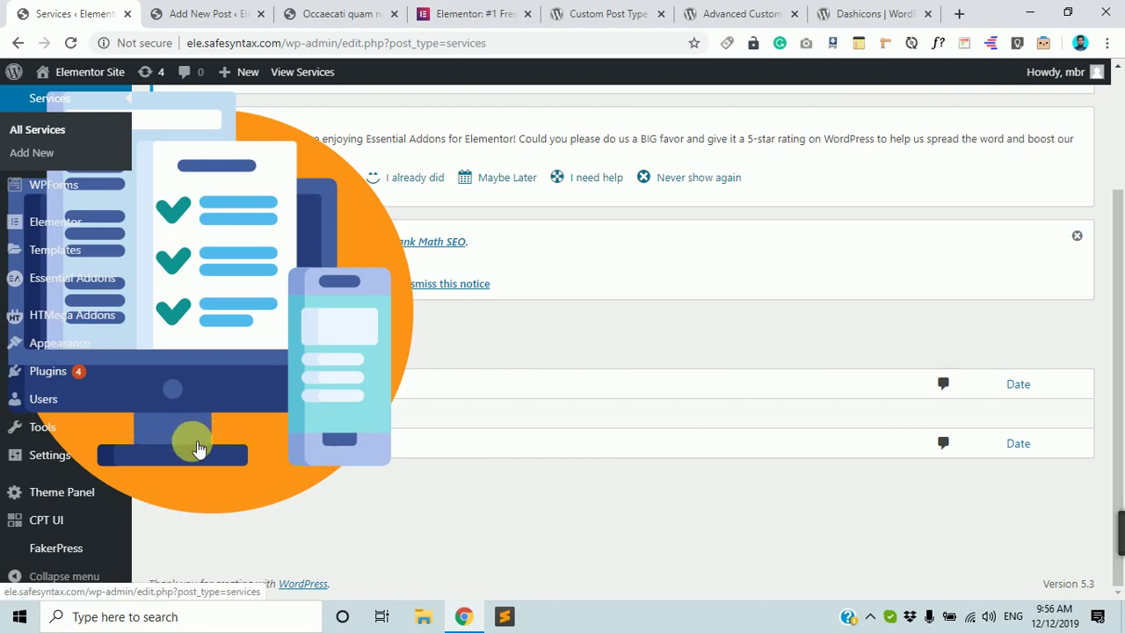
right_click(198, 439)
left_click(276, 422)
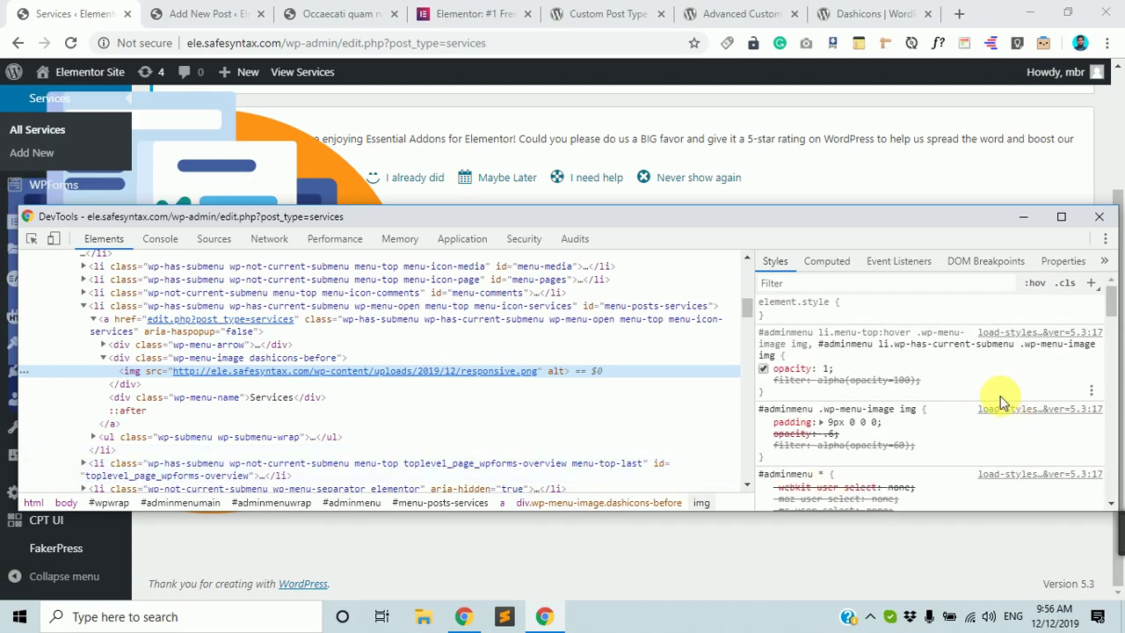
Hide the oversized Services menu icon temporarily by adding display: none to its image style rule, and close the inspector.
left_click(958, 391)
type("display: none;")
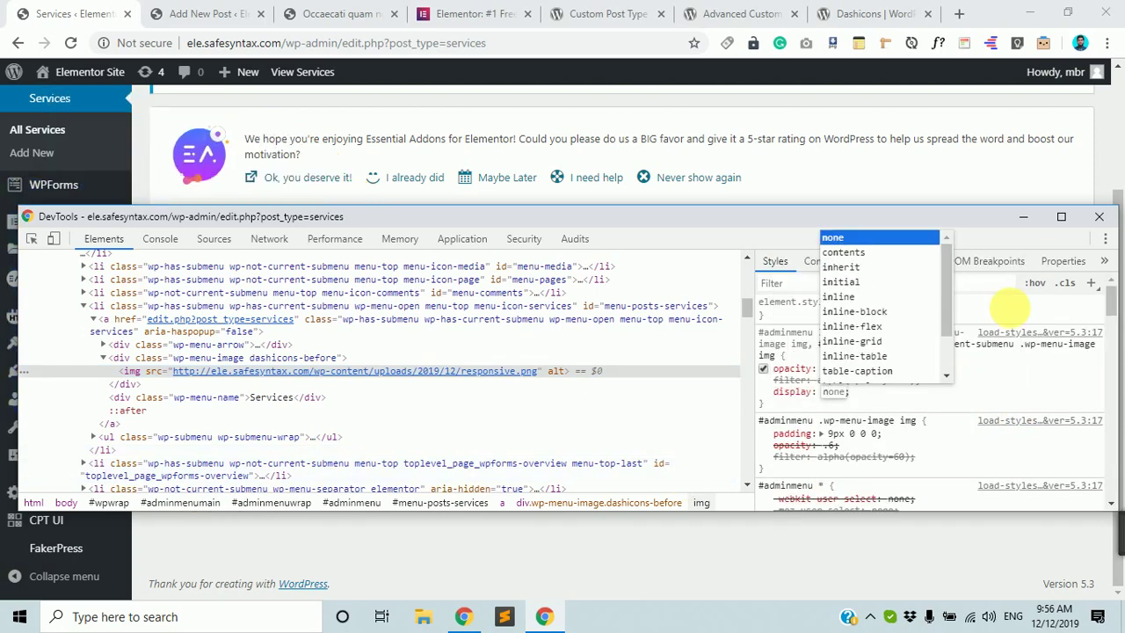
left_click(1102, 217)
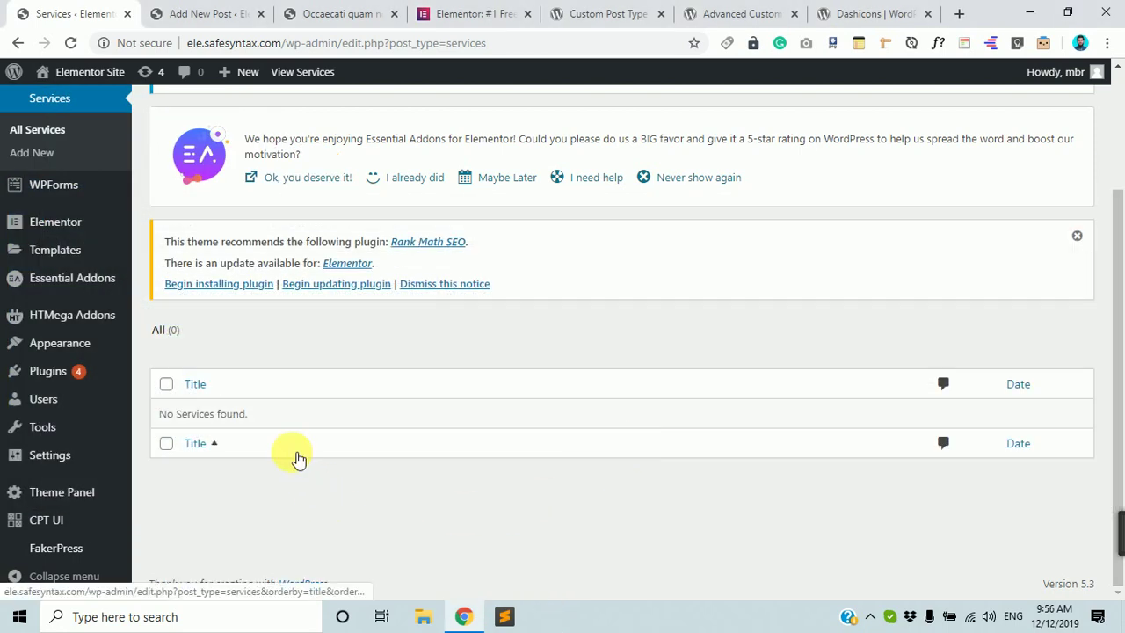
scroll(296, 458, "up", 3)
scroll(292, 457, "down", 3)
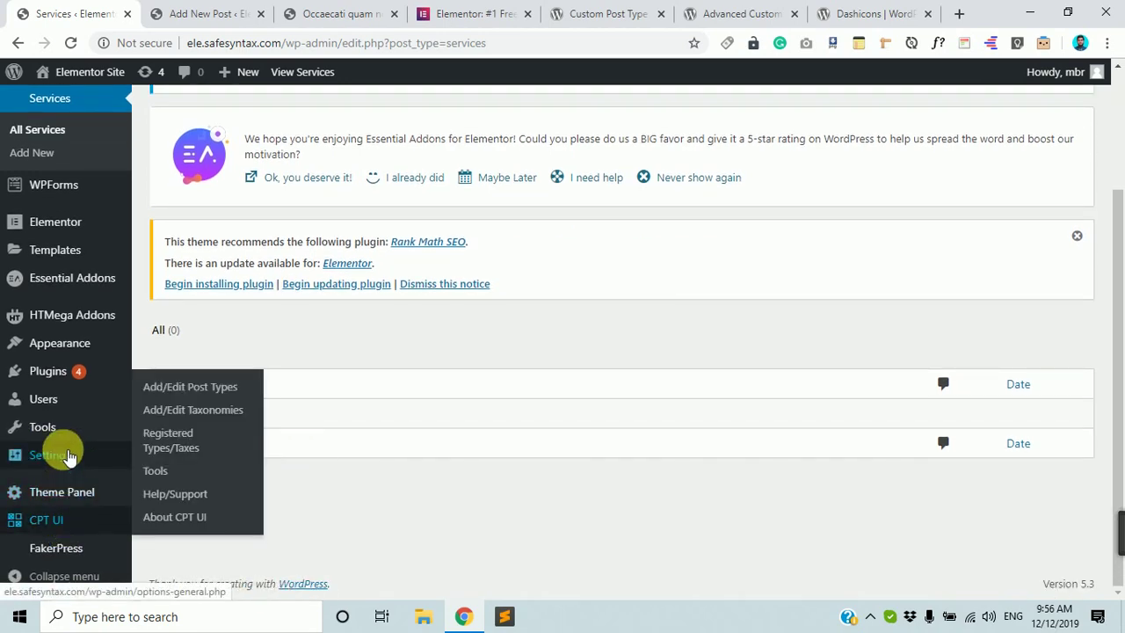
scroll(75, 413, "up", 3)
scroll(79, 457, "down", 3)
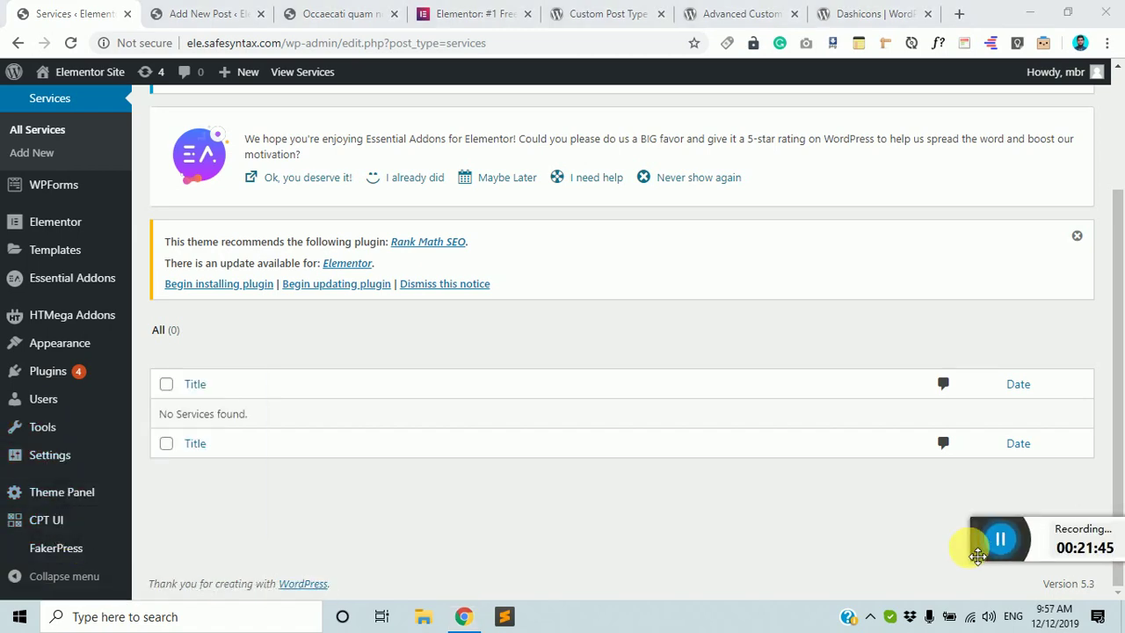
left_click(988, 538)
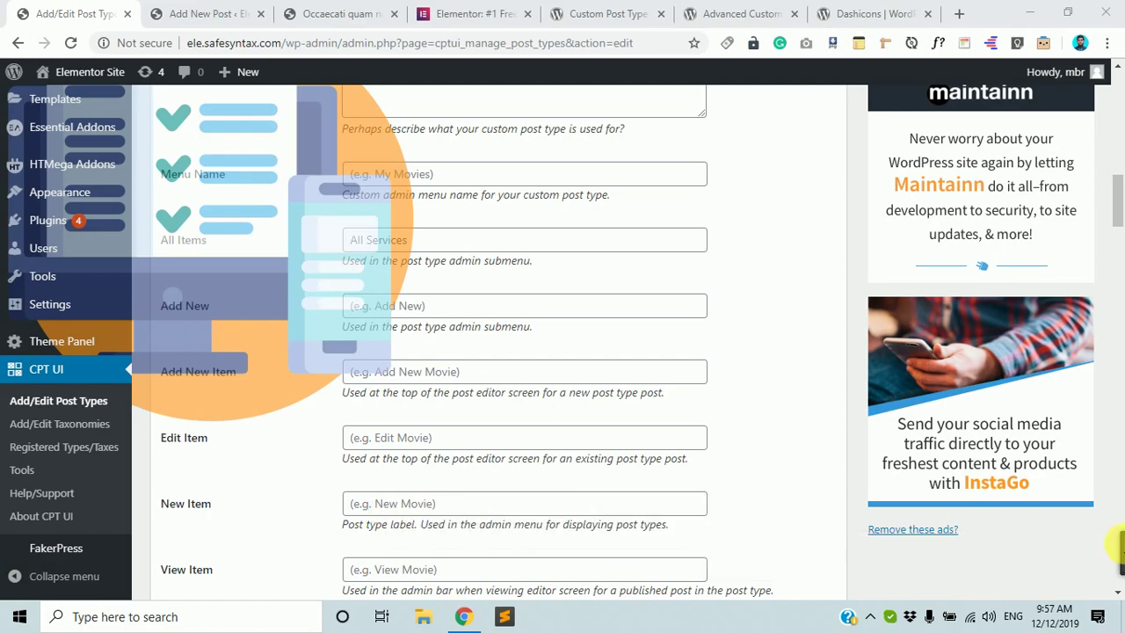
Replace the Services post type's menu icon with dashicons-welcome-widgets-menus and save the post type.
scroll(572, 489, "down", 15)
scroll(515, 517, "down", 20)
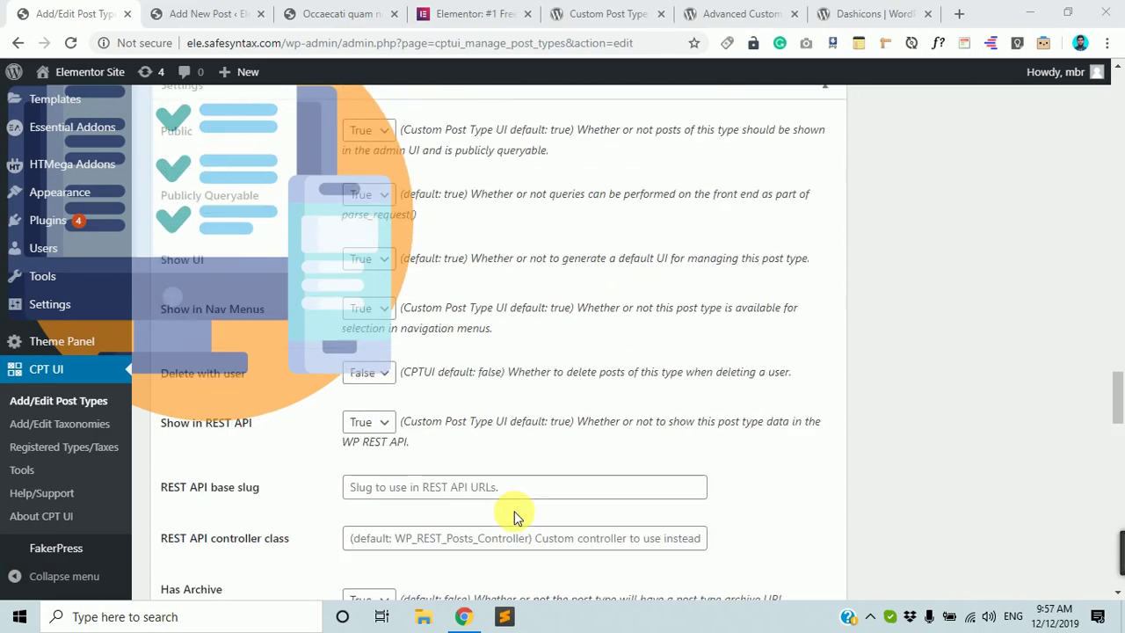
scroll(515, 518, "down", 3)
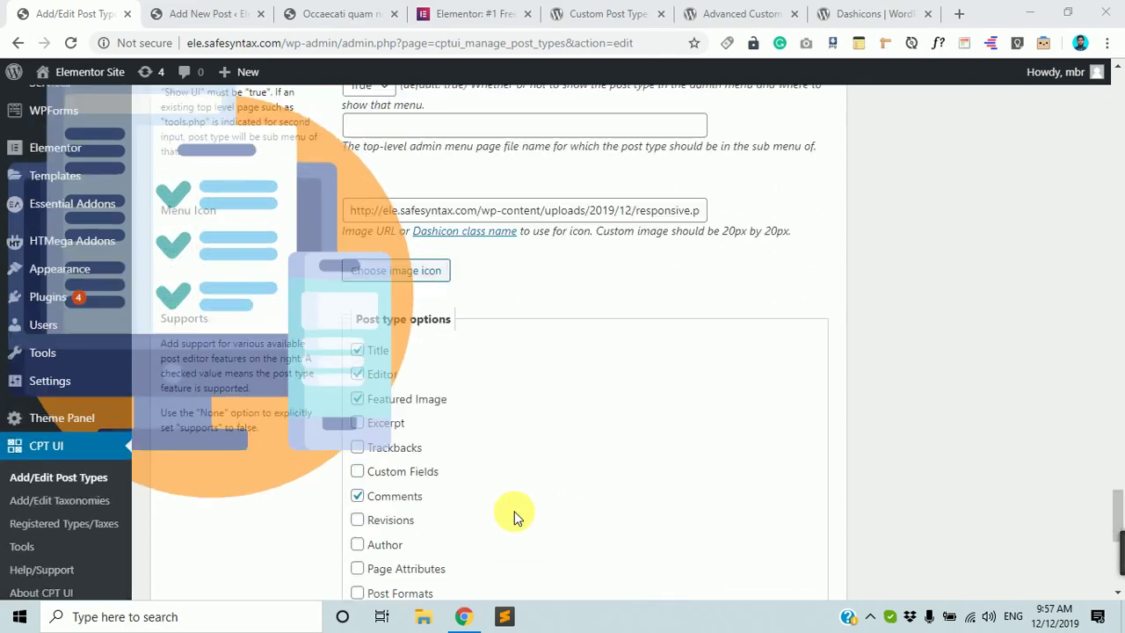
scroll(515, 515, "up", 3)
triple_click(545, 466)
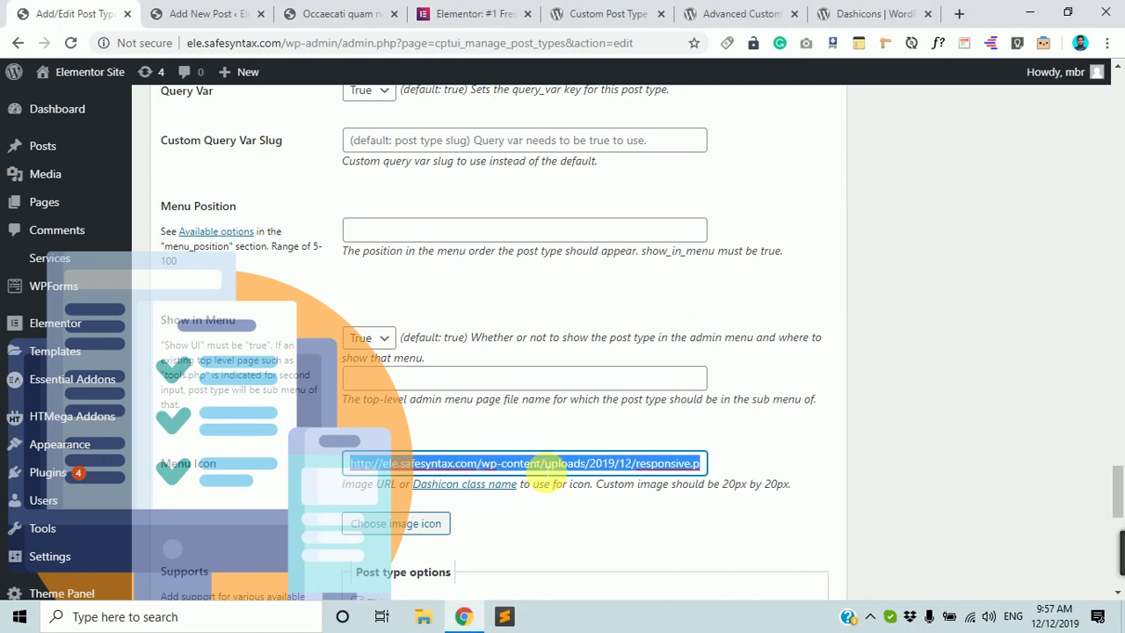
type("dashicons-welcome-widgets-menus")
scroll(580, 527, "down", 5)
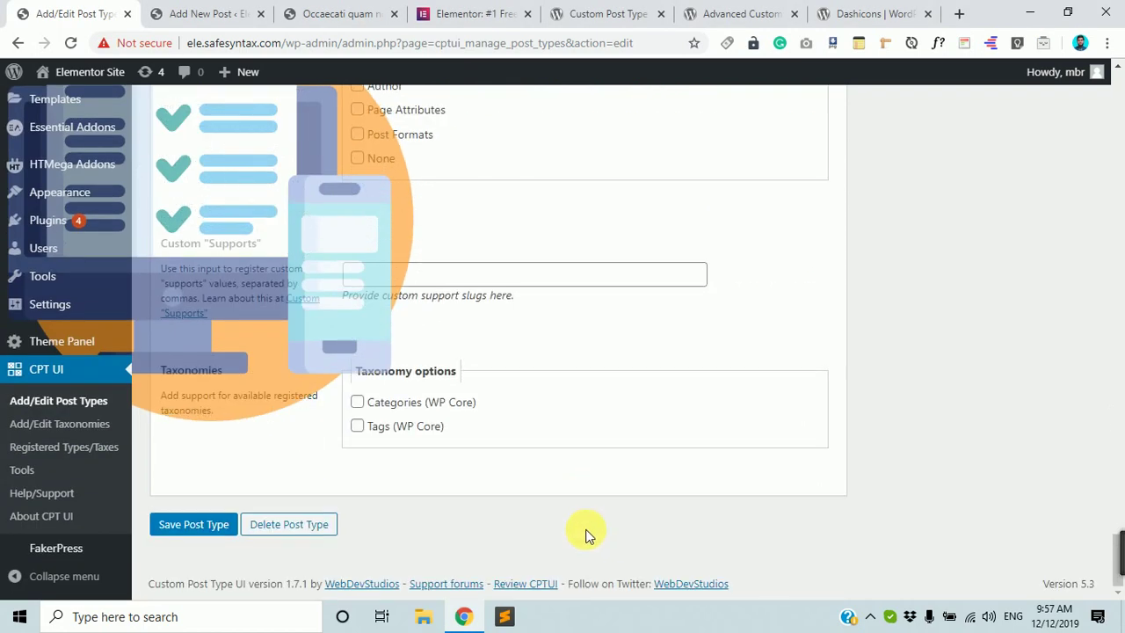
left_click(189, 526)
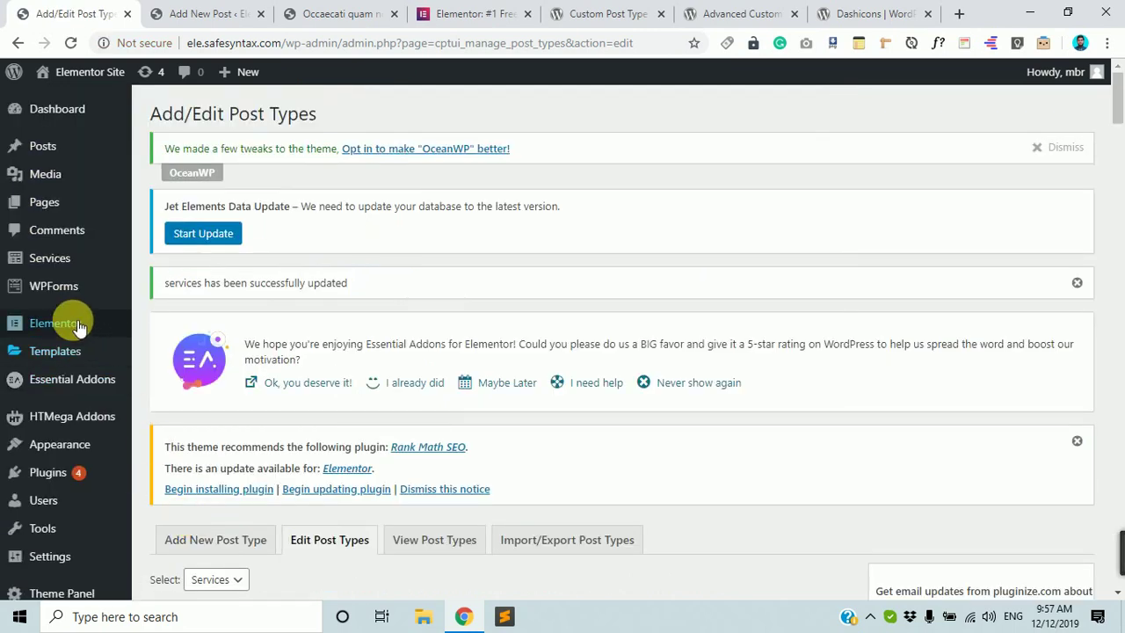
Glance at the Dashicons page and open the editor for a new Services entry.
mouse_move(55, 269)
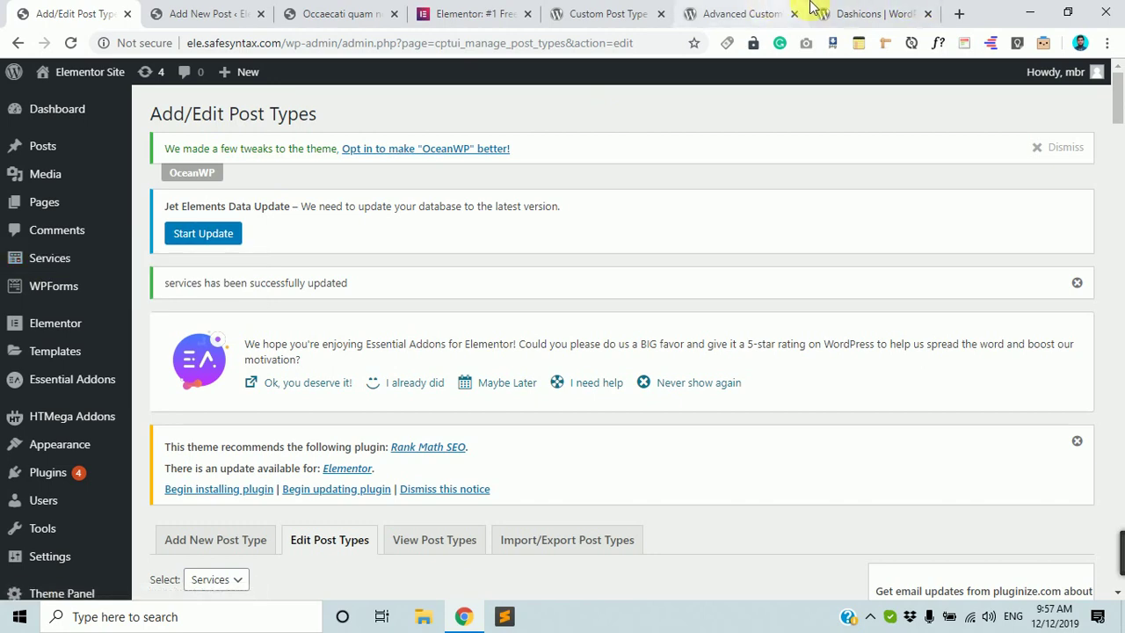
left_click(843, 13)
left_click(70, 14)
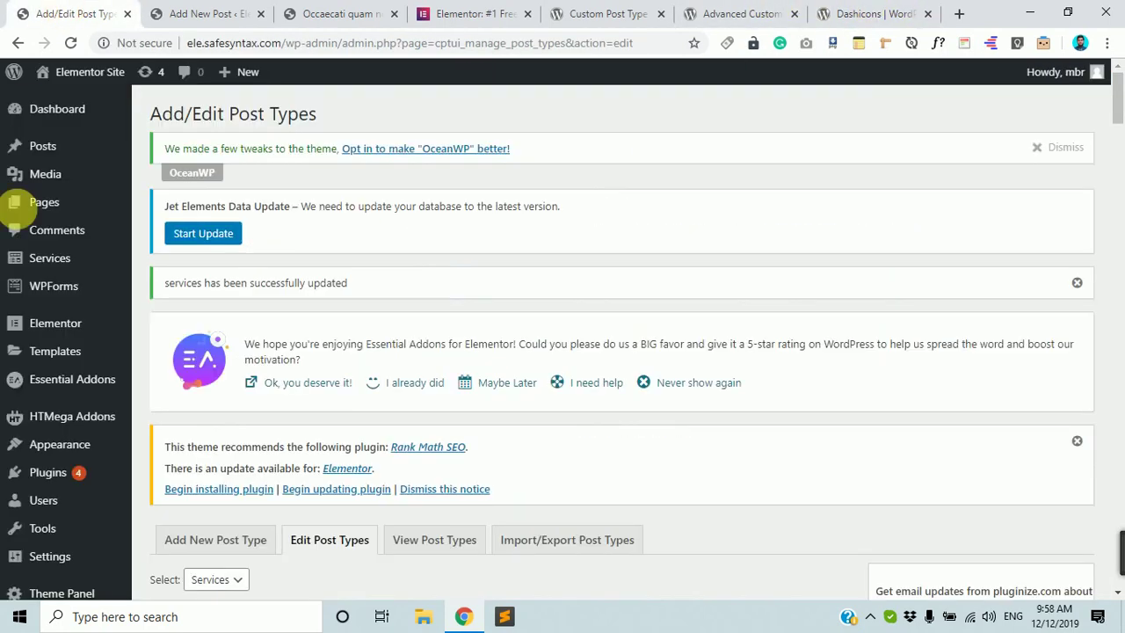
mouse_move(40, 270)
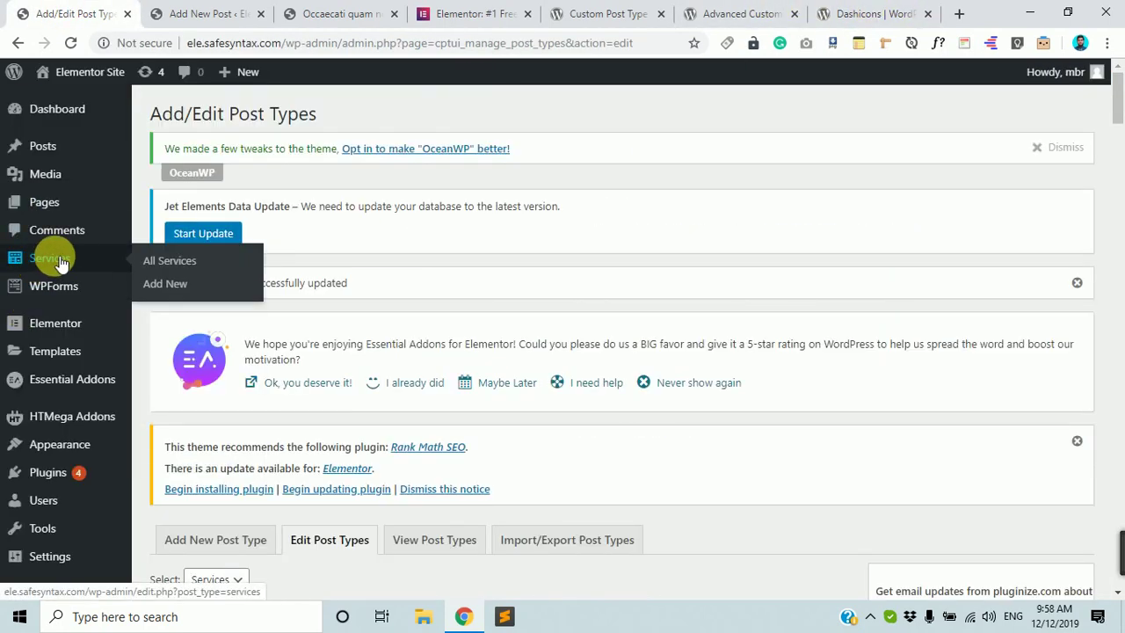
left_click(180, 285)
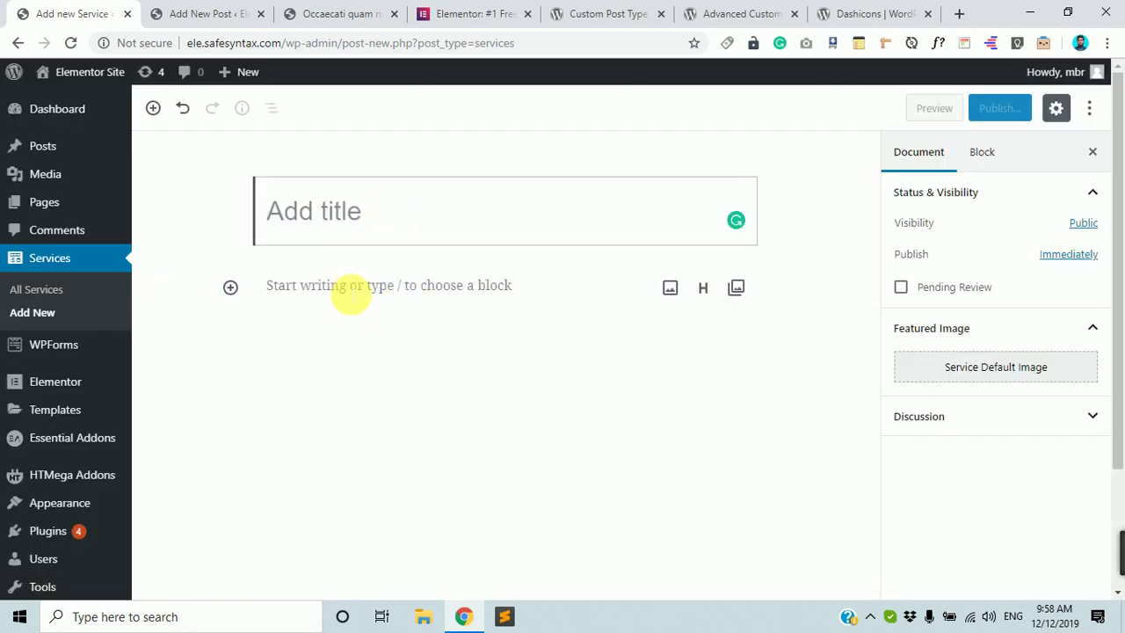
Examine the block and document settings of the new service, including its featured image section.
left_click(350, 290)
scroll(1010, 457, "down", 2)
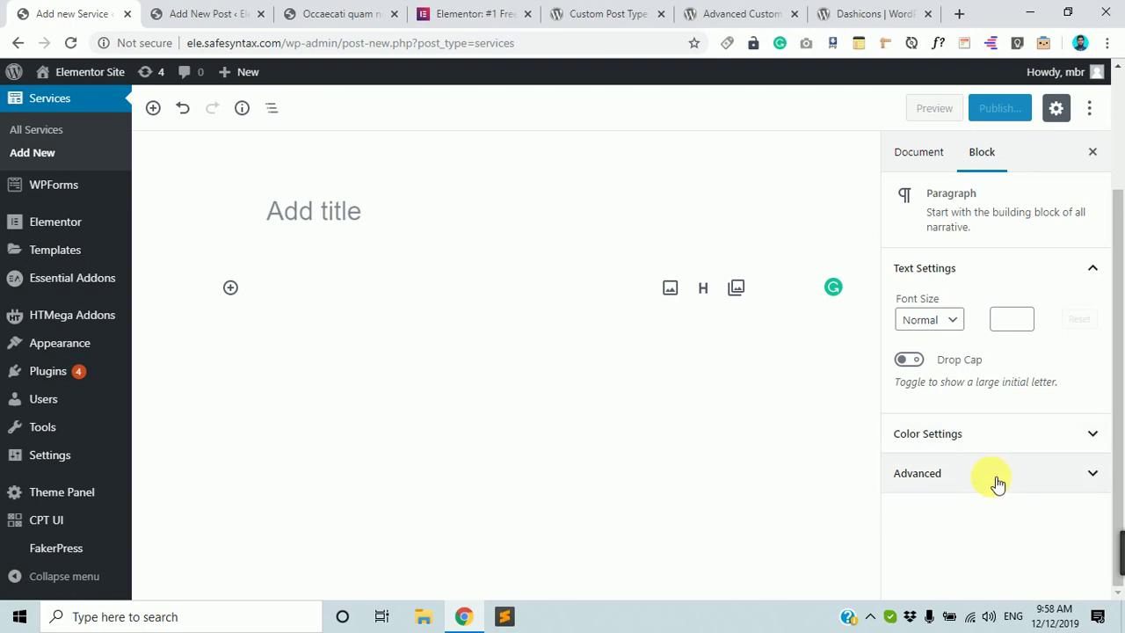
left_click(998, 483)
left_click(999, 441)
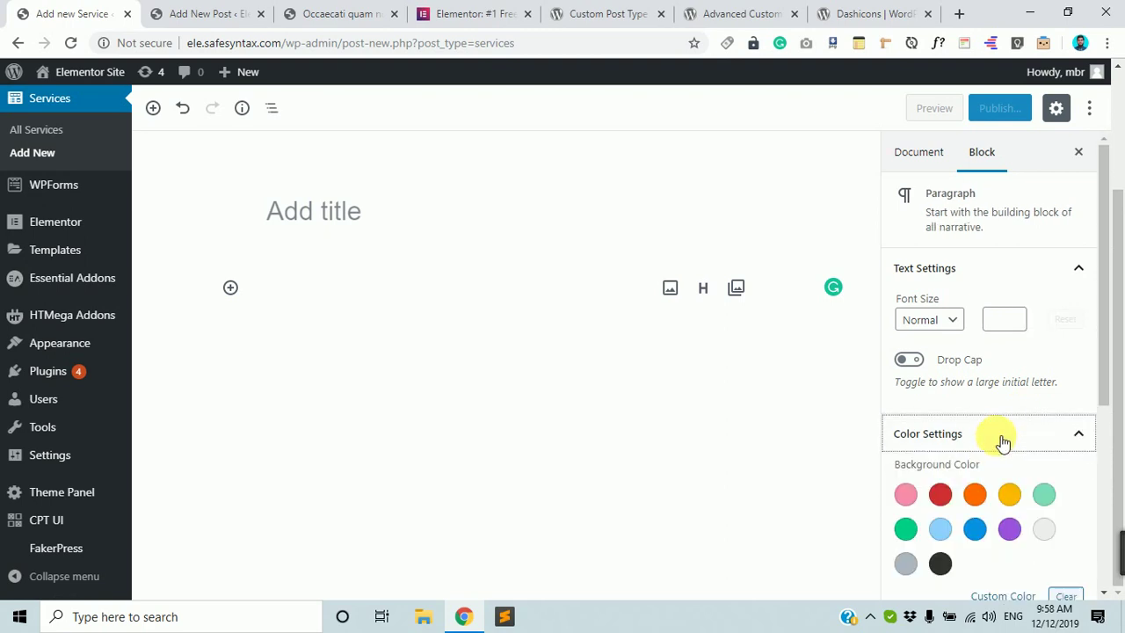
left_click(918, 154)
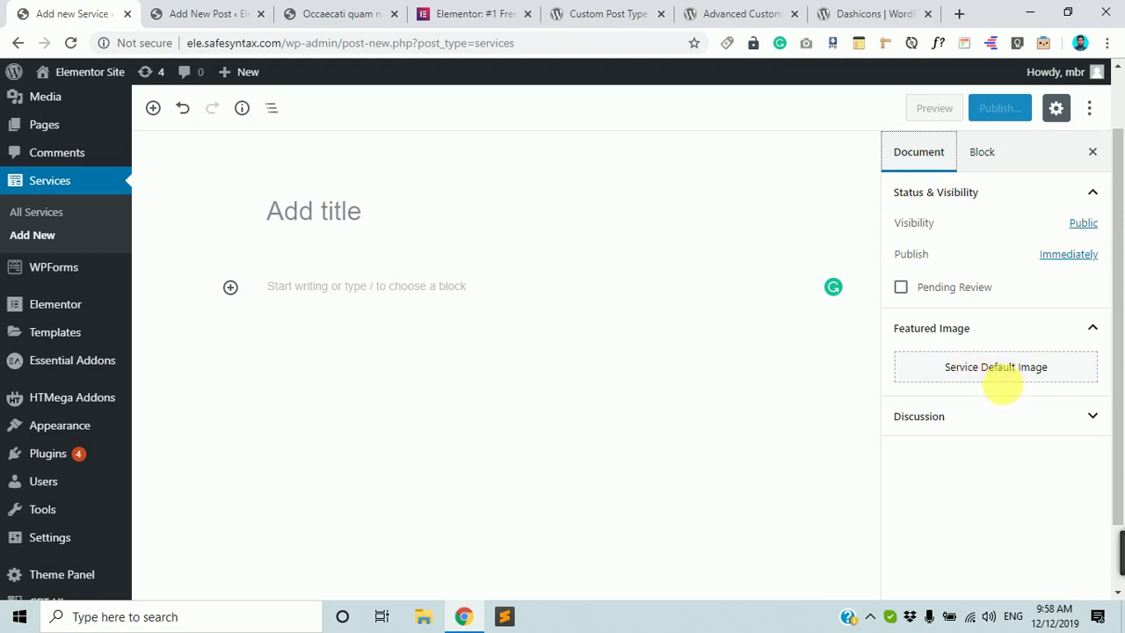
scroll(908, 490, "down", 2)
scroll(123, 281, "up", 3)
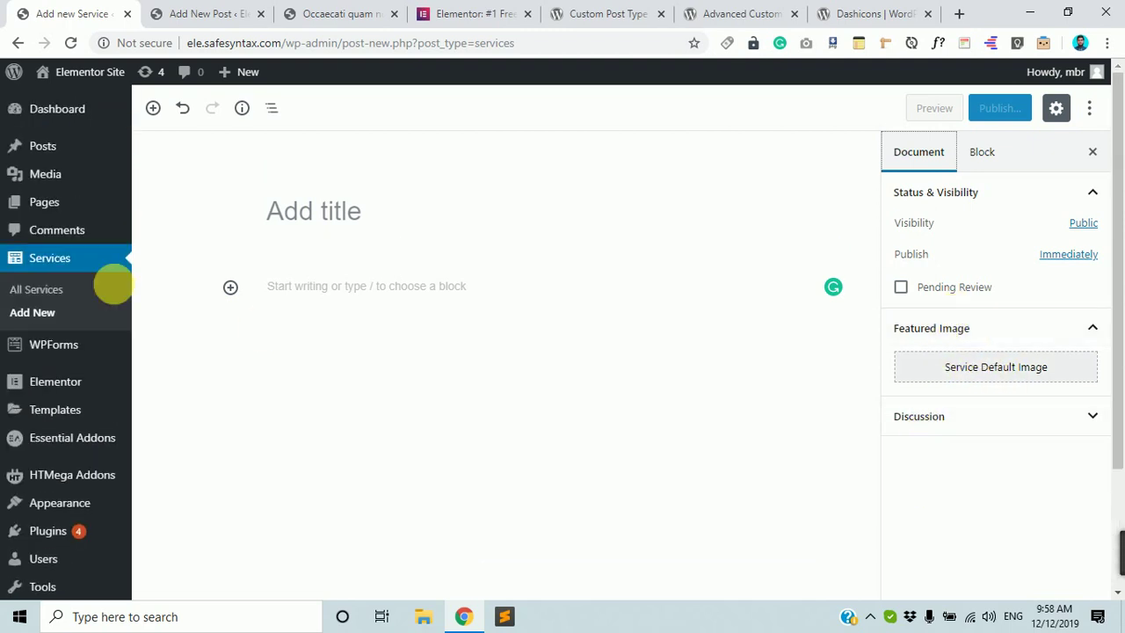
scroll(60, 400, "down", 2)
scroll(53, 387, "up", 2)
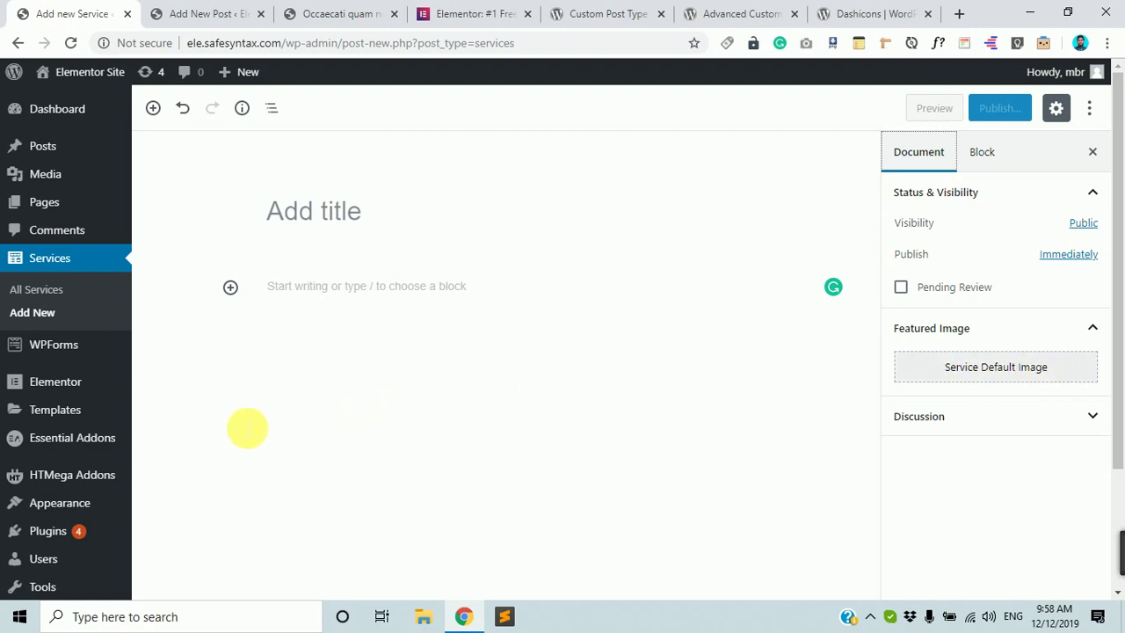
Leave the blank service unsaved and open the existing Services post type for editing in CPT UI.
scroll(62, 495, "down", 1)
scroll(53, 501, "down", 2)
mouse_move(71, 521)
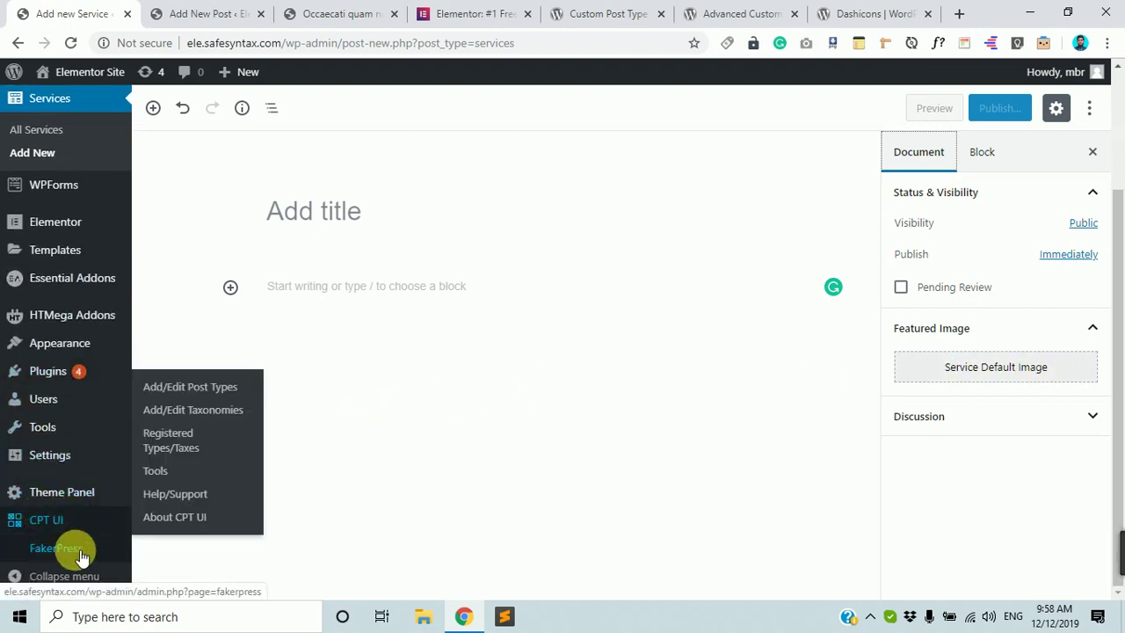
left_click(228, 387)
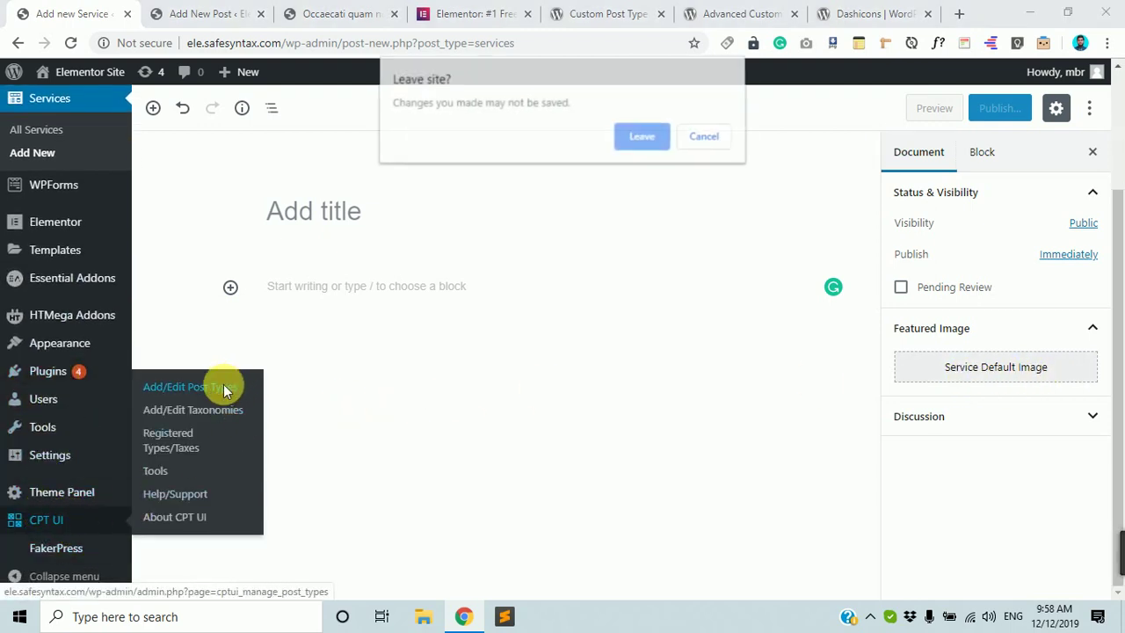
left_click(632, 139)
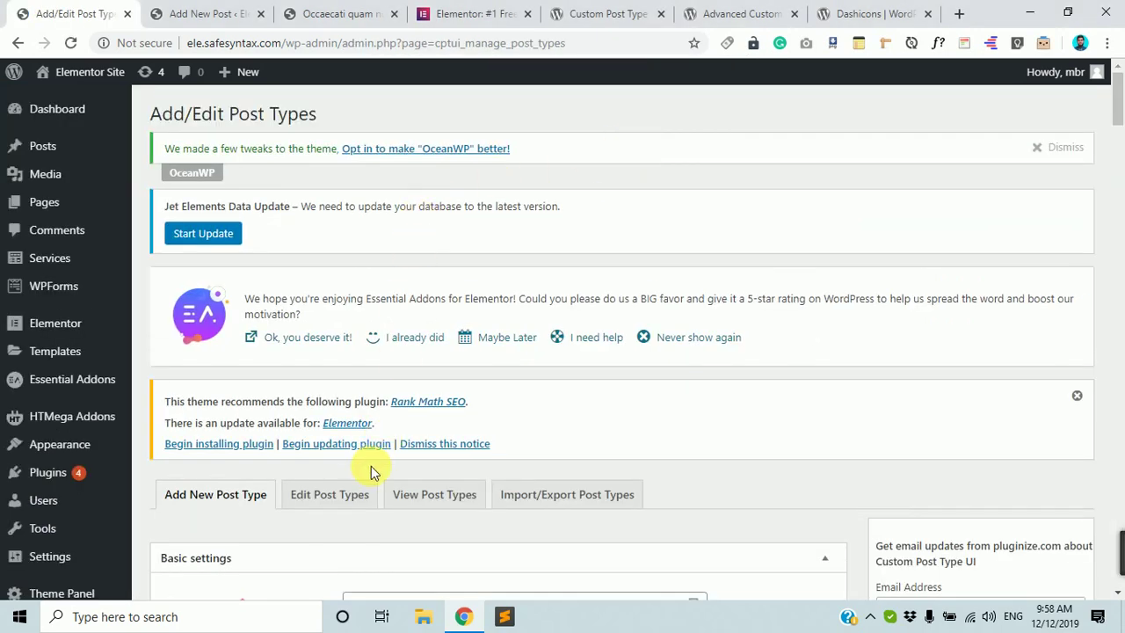
left_click(343, 496)
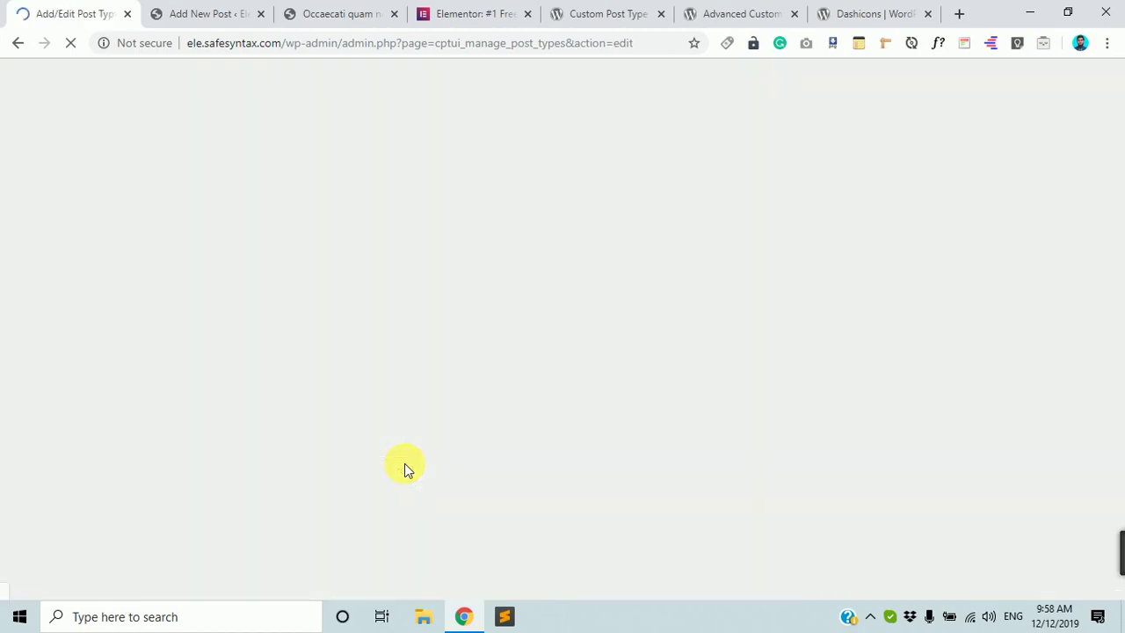
Change the Services post type's Set Featured Image label to Service Image and save the post type.
scroll(200, 388, "down", 4)
scroll(462, 299, "down", 4)
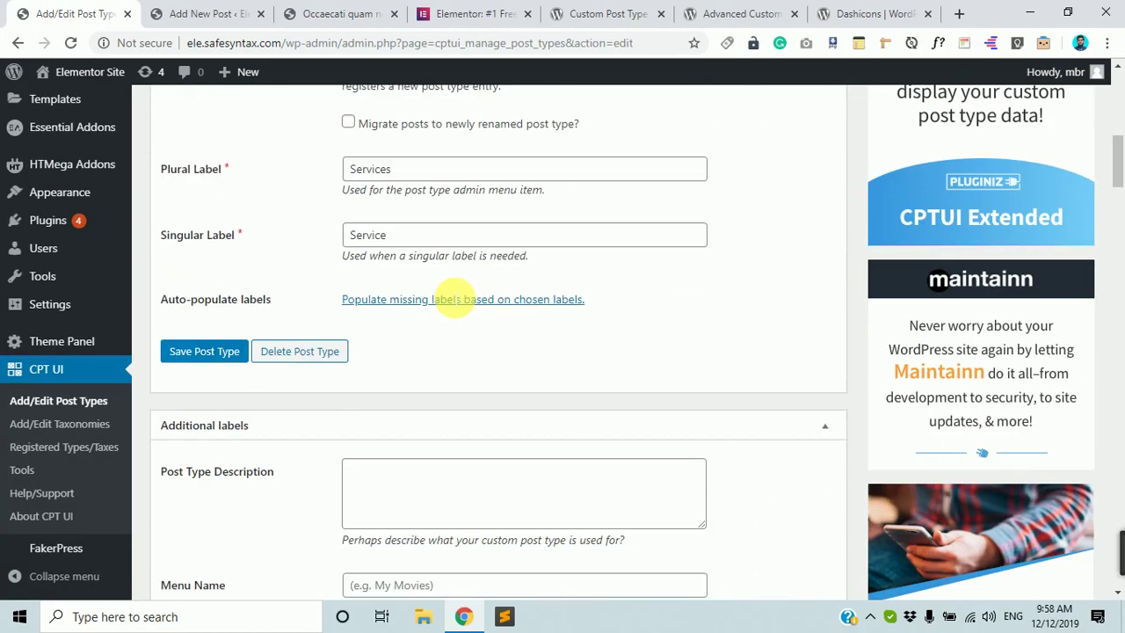
scroll(413, 272, "up", 3)
scroll(396, 317, "down", 9)
scroll(419, 391, "down", 20)
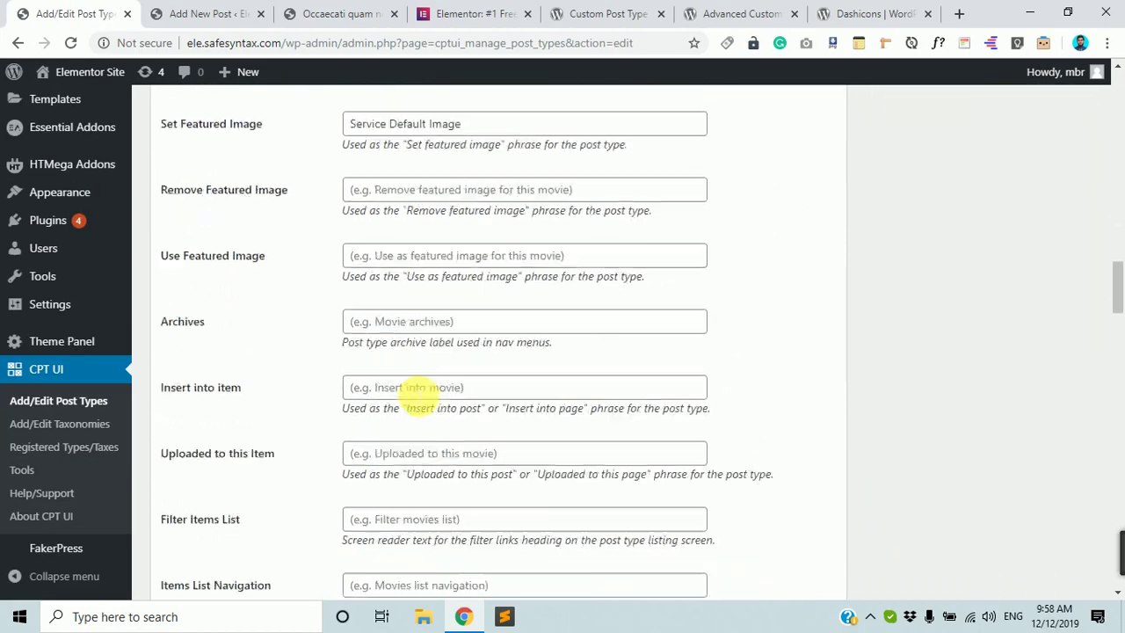
scroll(423, 380, "up", 20)
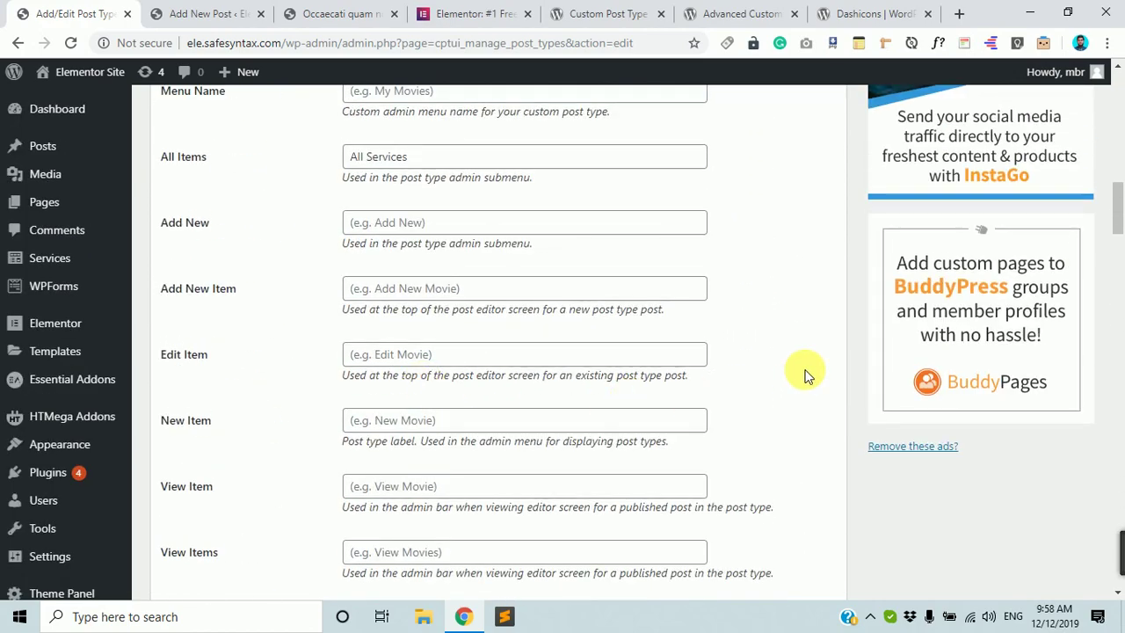
key("ctrl+f")
type("deaf")
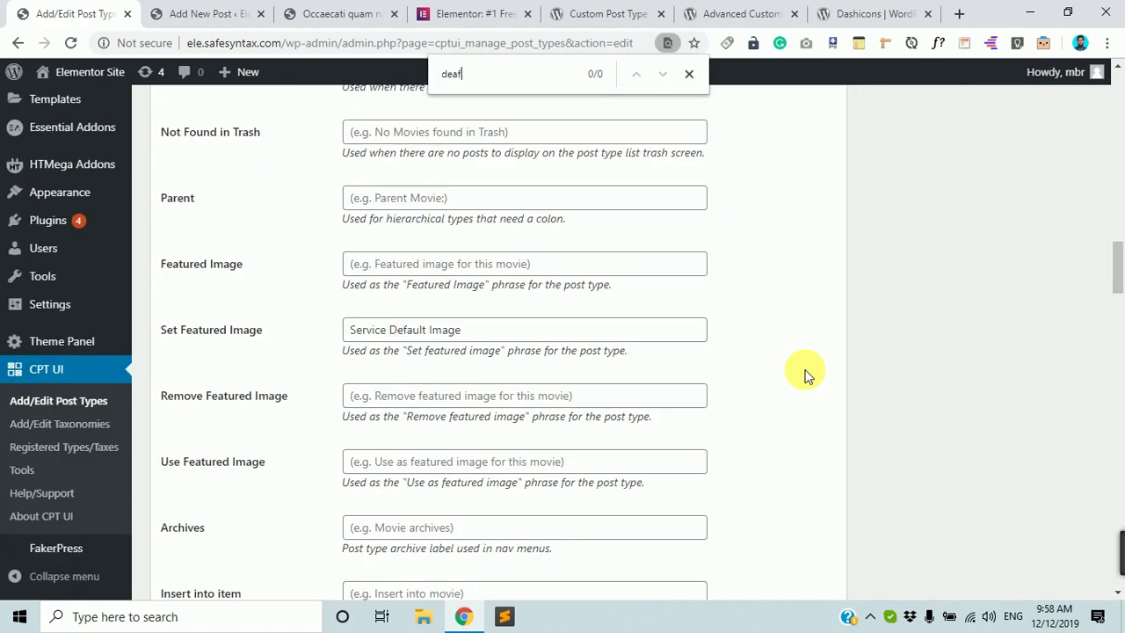
left_click(474, 333)
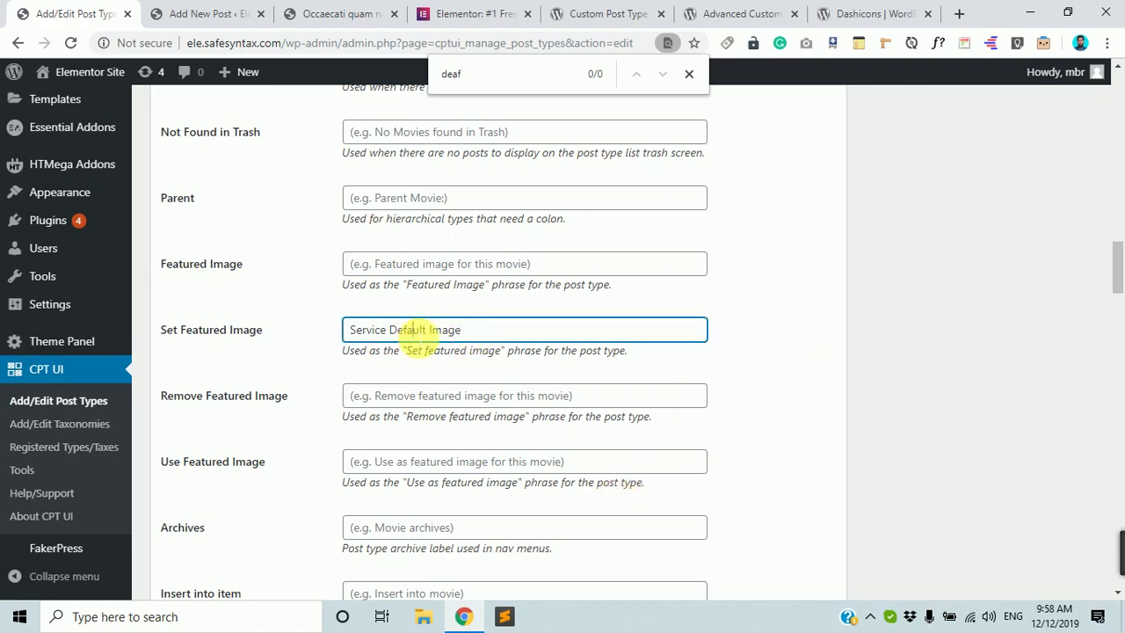
scroll(484, 352, "down", 20)
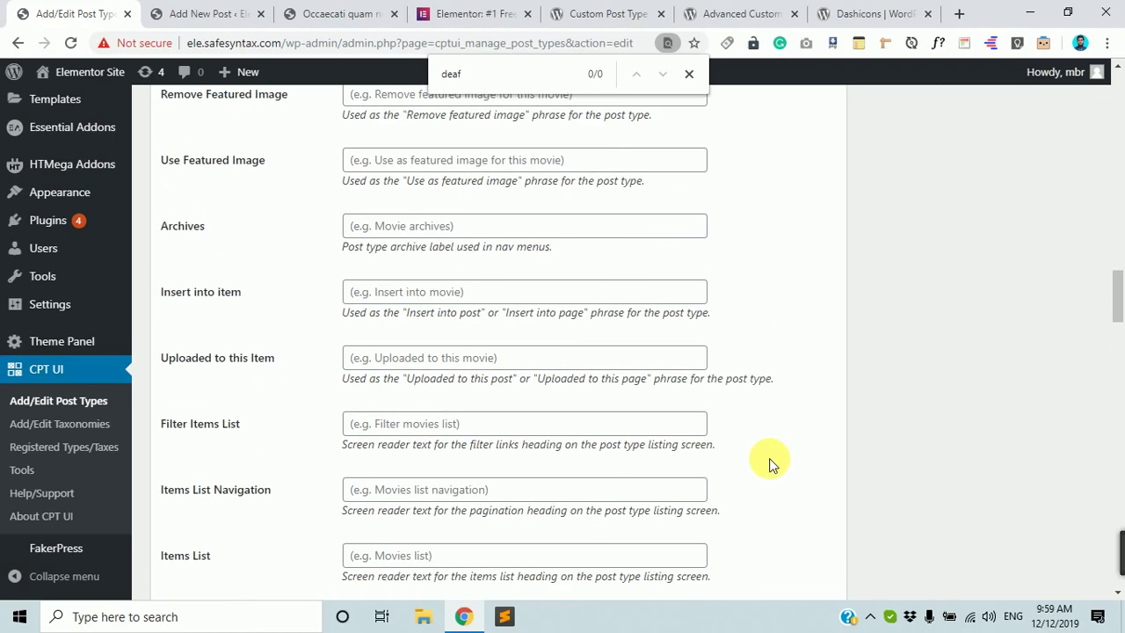
scroll(219, 549, "down", 15)
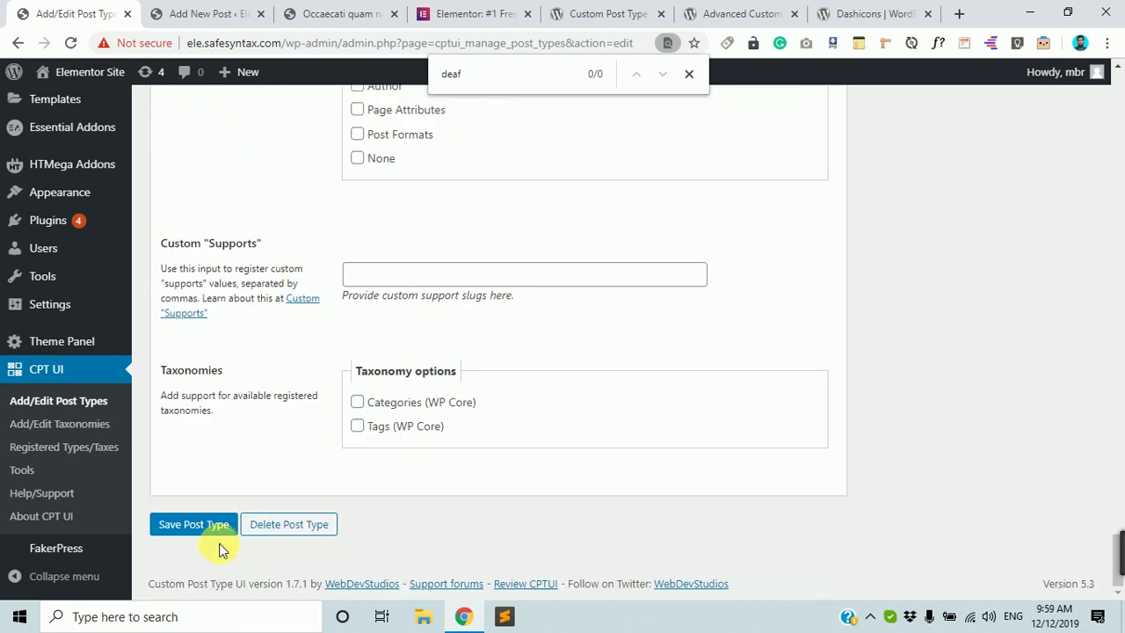
left_click(194, 523)
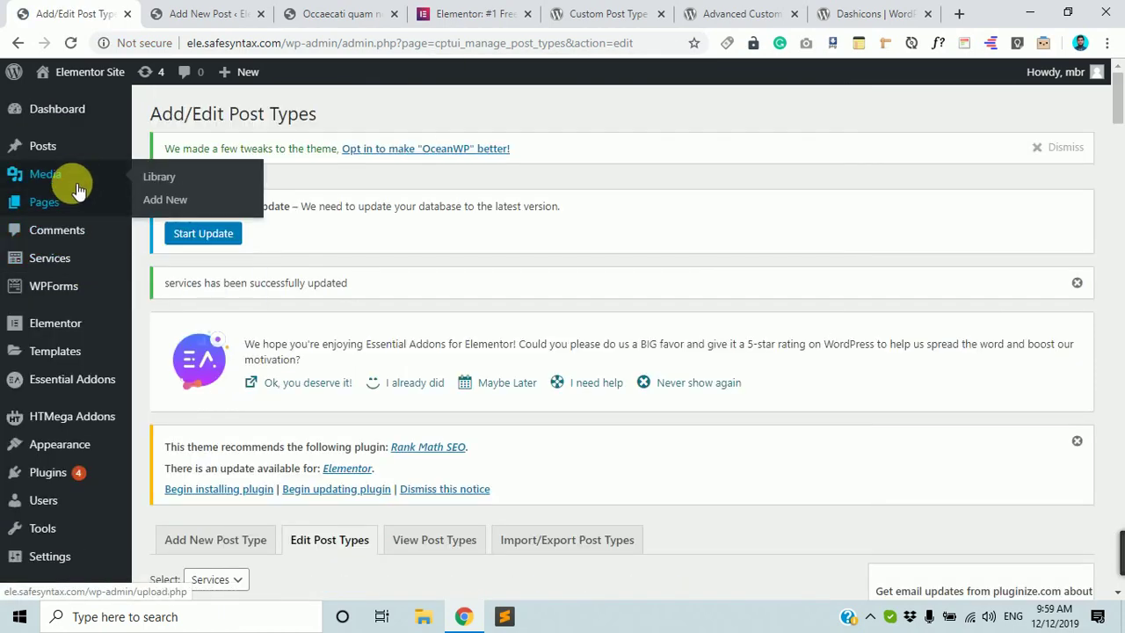
Open a new Services entry to check its featured image label and compare its editor with the standard post editor.
left_click(197, 287)
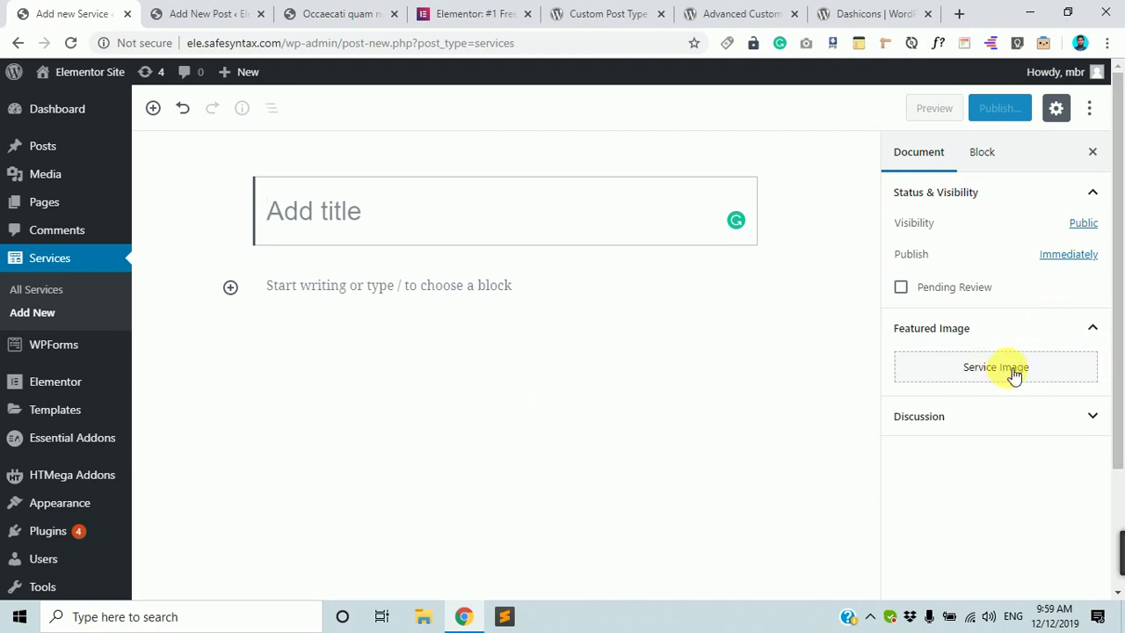
left_click(234, 9)
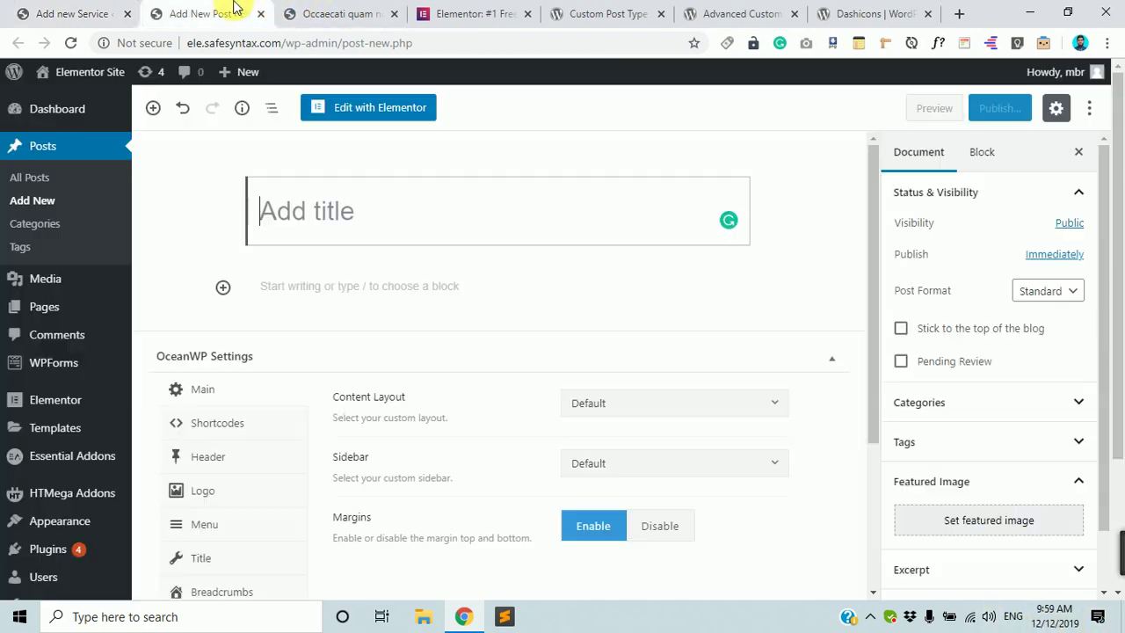
left_click(66, 10)
scroll(431, 544, "down", 2)
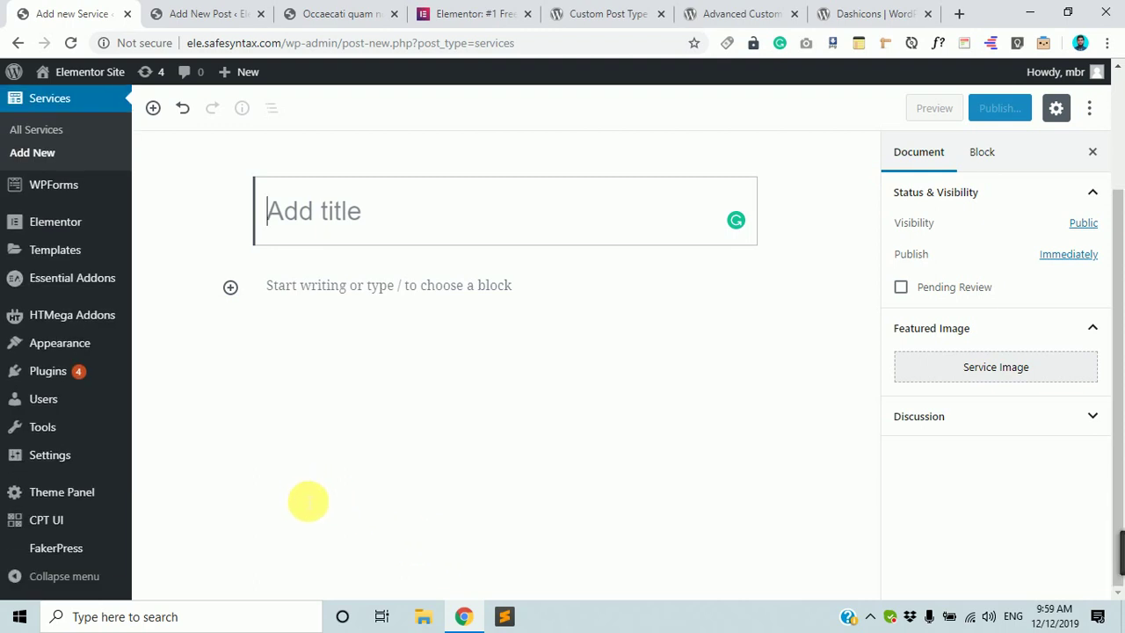
mouse_move(88, 520)
scroll(673, 388, "up", 2)
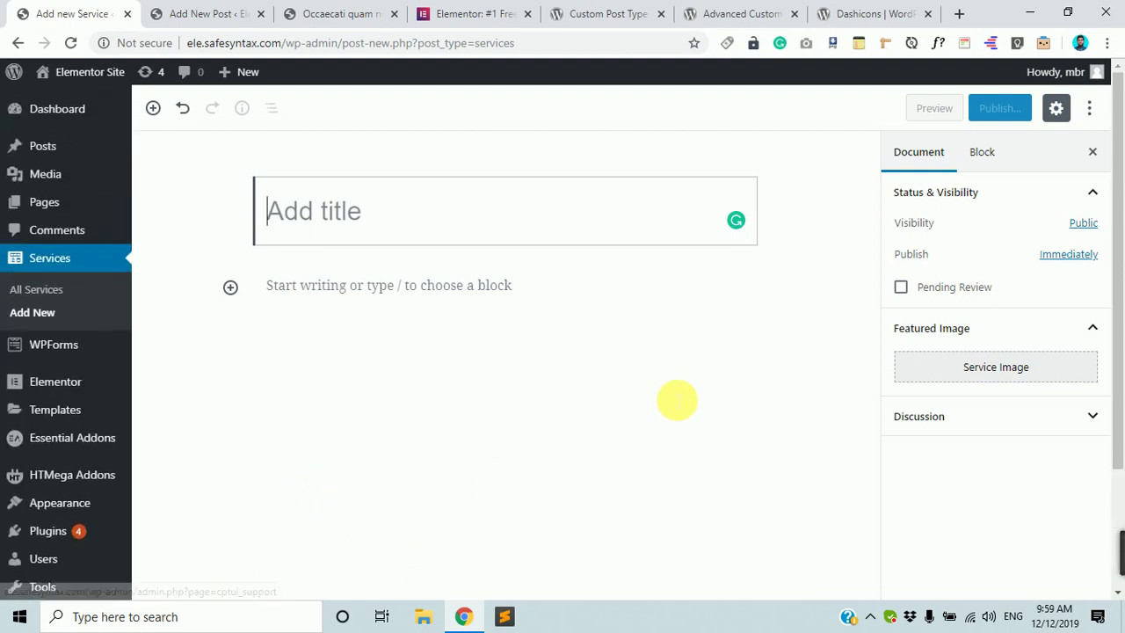
left_click(475, 13)
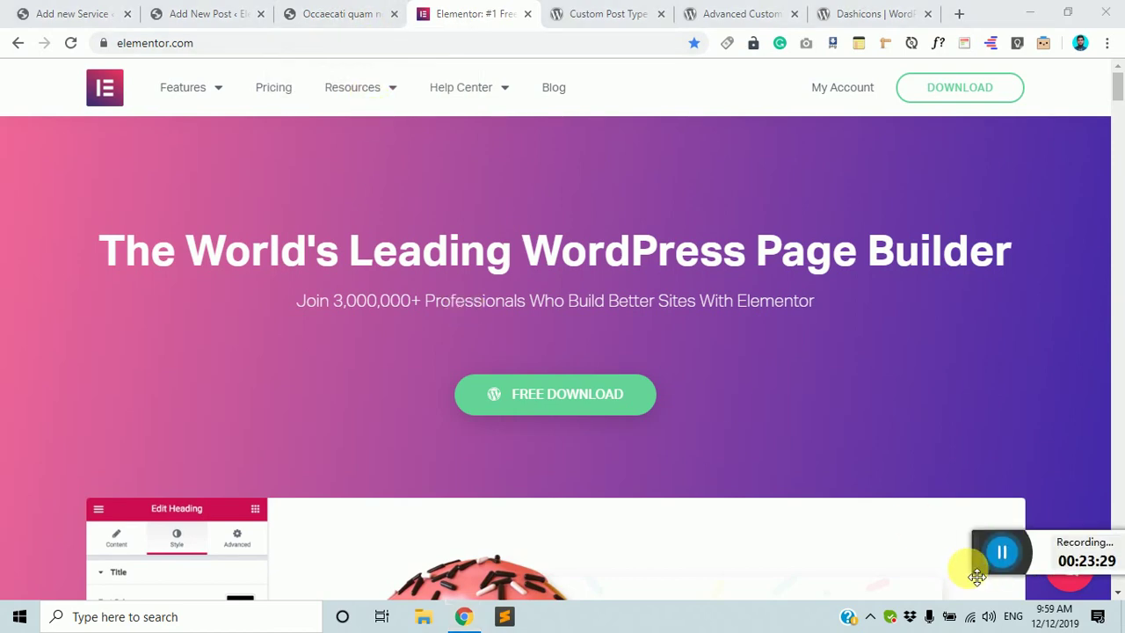
left_click_drag(967, 547, 384, 508)
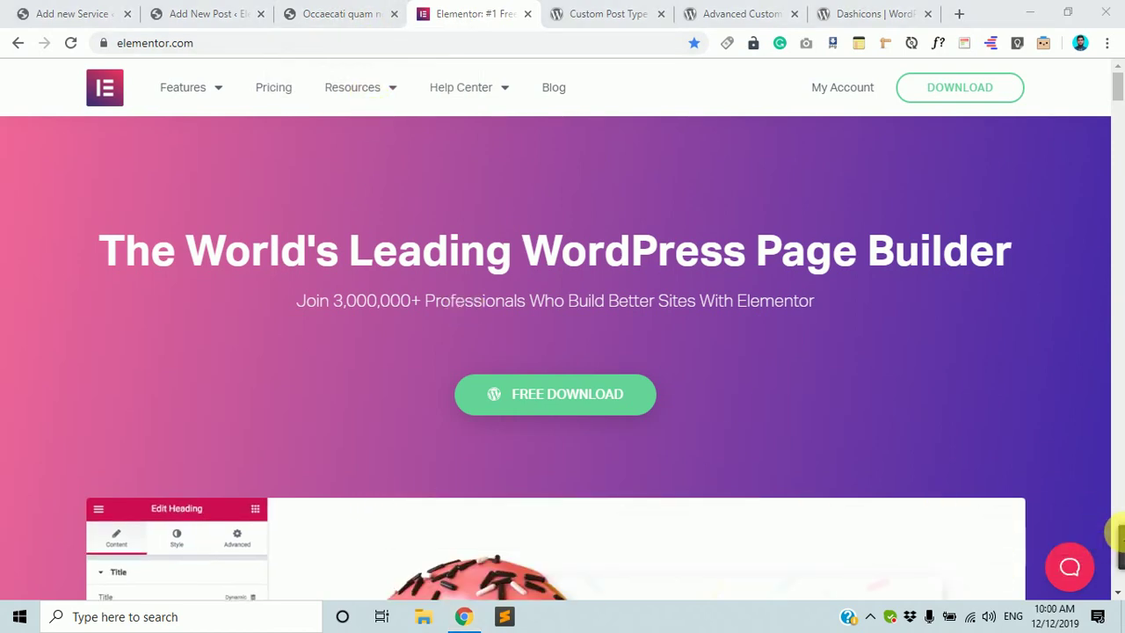
left_click(147, 12)
left_click(122, 9)
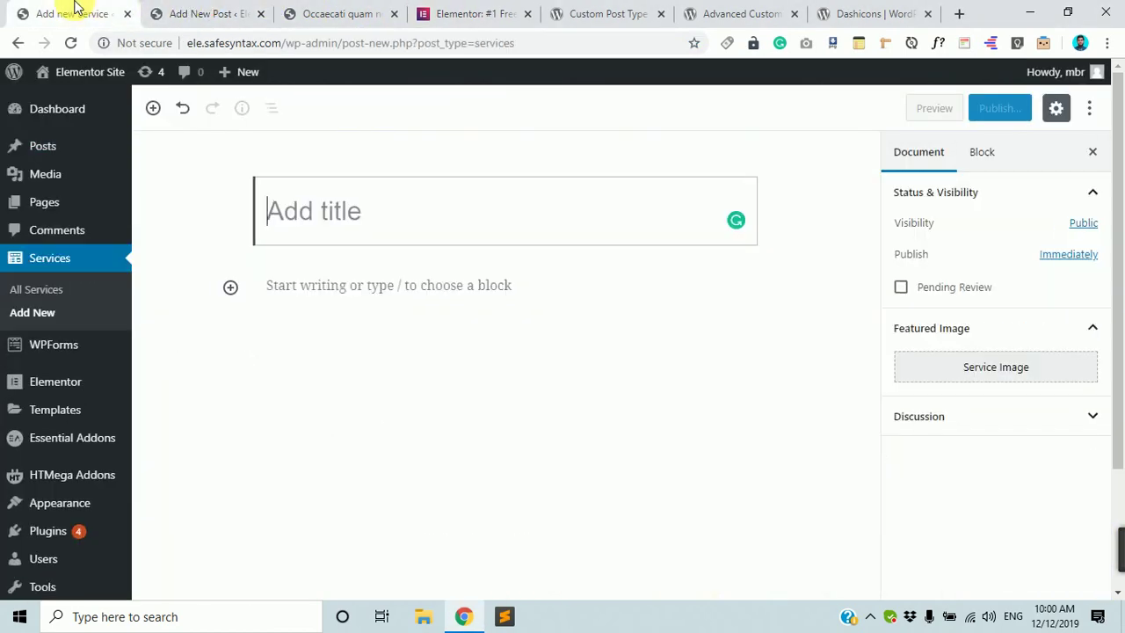
Review the Advanced Custom Fields plugin page on WordPress.org and return to the new service editor.
scroll(334, 369, "down", 3)
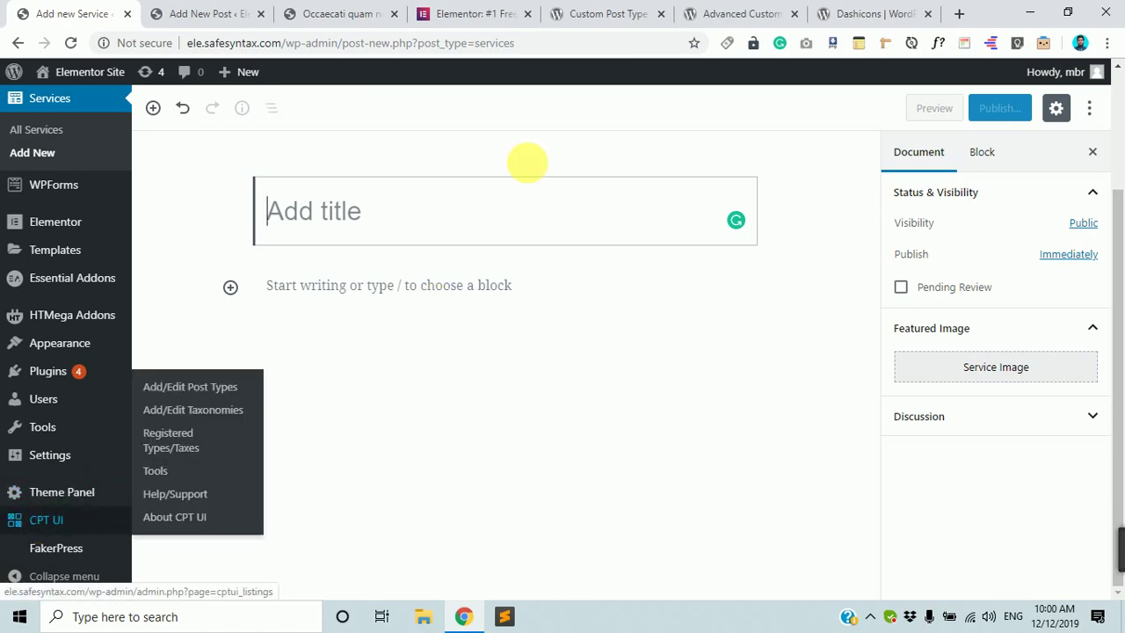
left_click(743, 13)
scroll(571, 418, "down", 7)
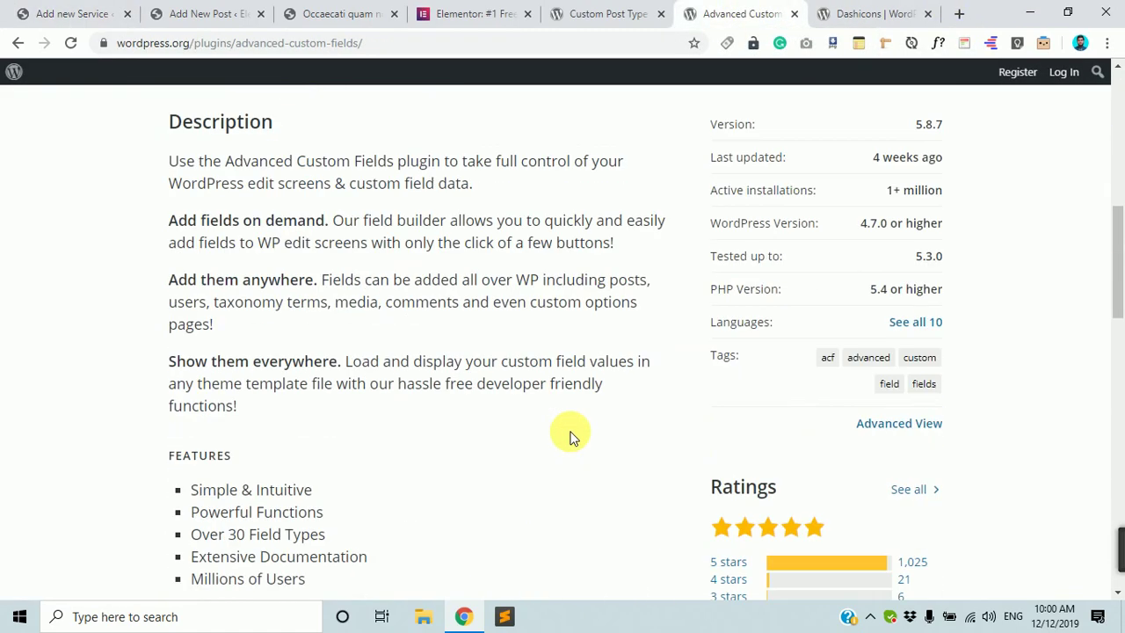
scroll(527, 396, "up", 4)
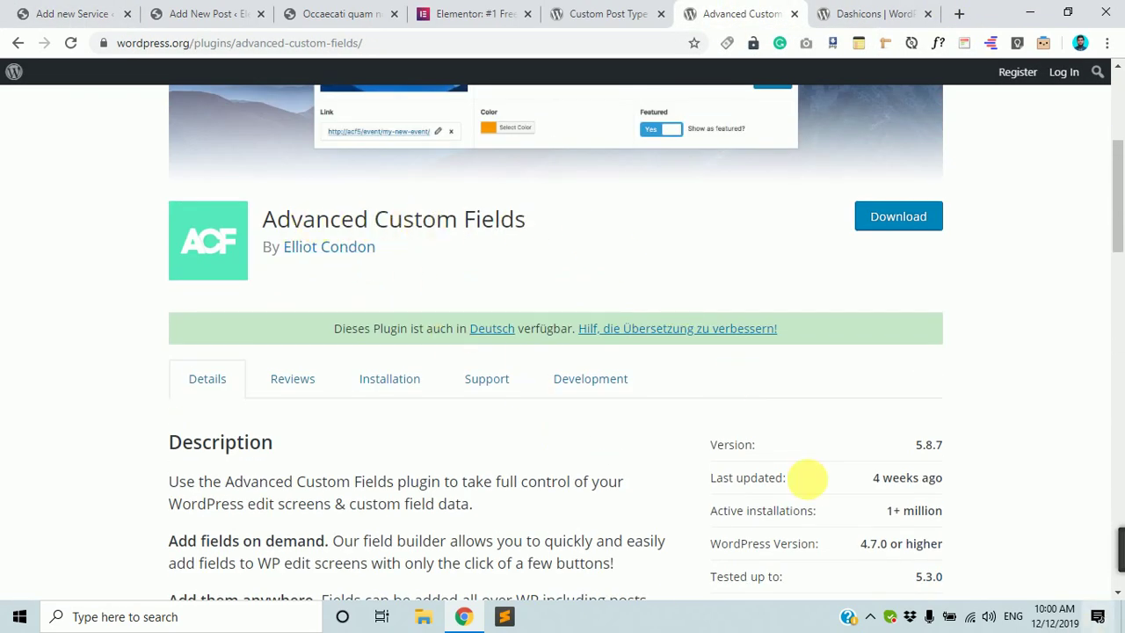
left_click(73, 14)
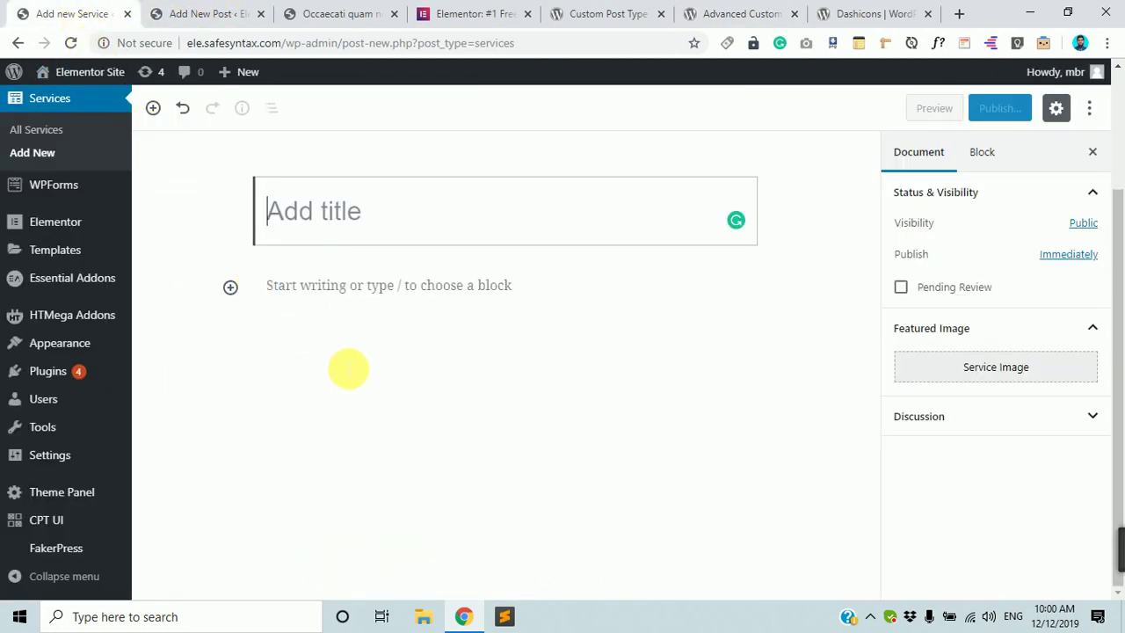
Leave the blank service unsaved and open the form for adding a new taxonomy in CPT UI.
mouse_move(78, 532)
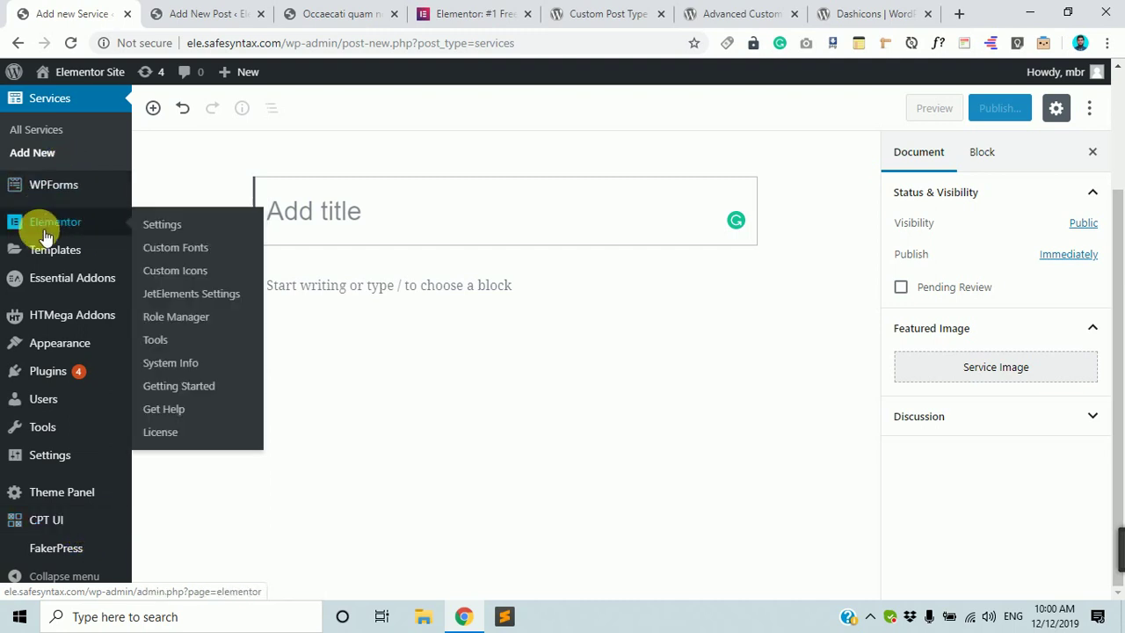
scroll(44, 231, "up", 3)
mouse_move(54, 157)
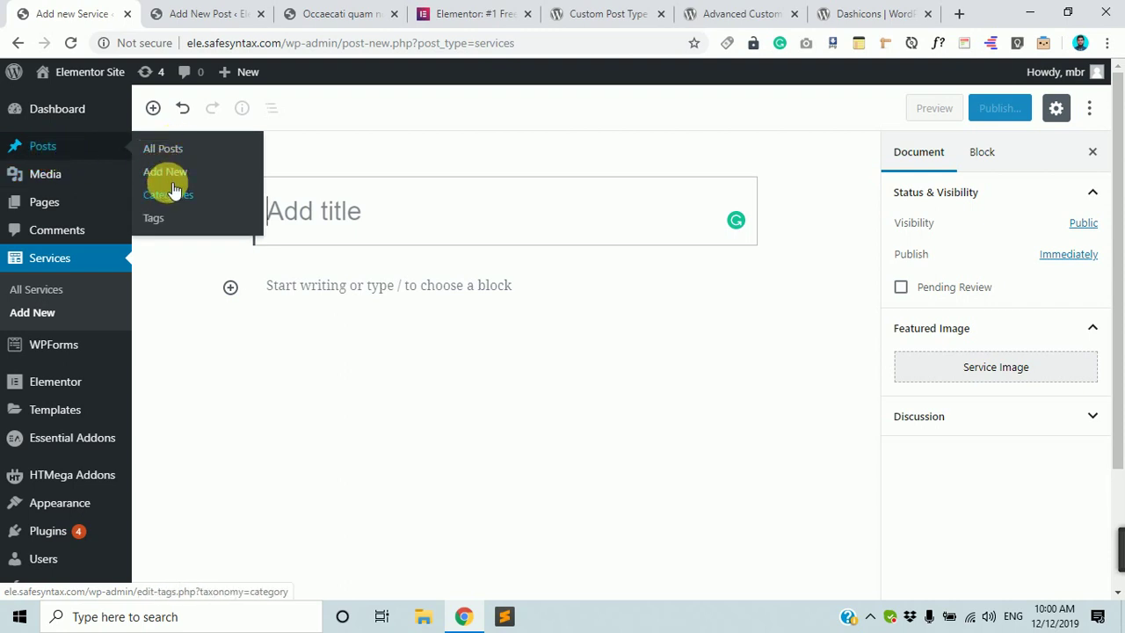
scroll(79, 472, "down", 2)
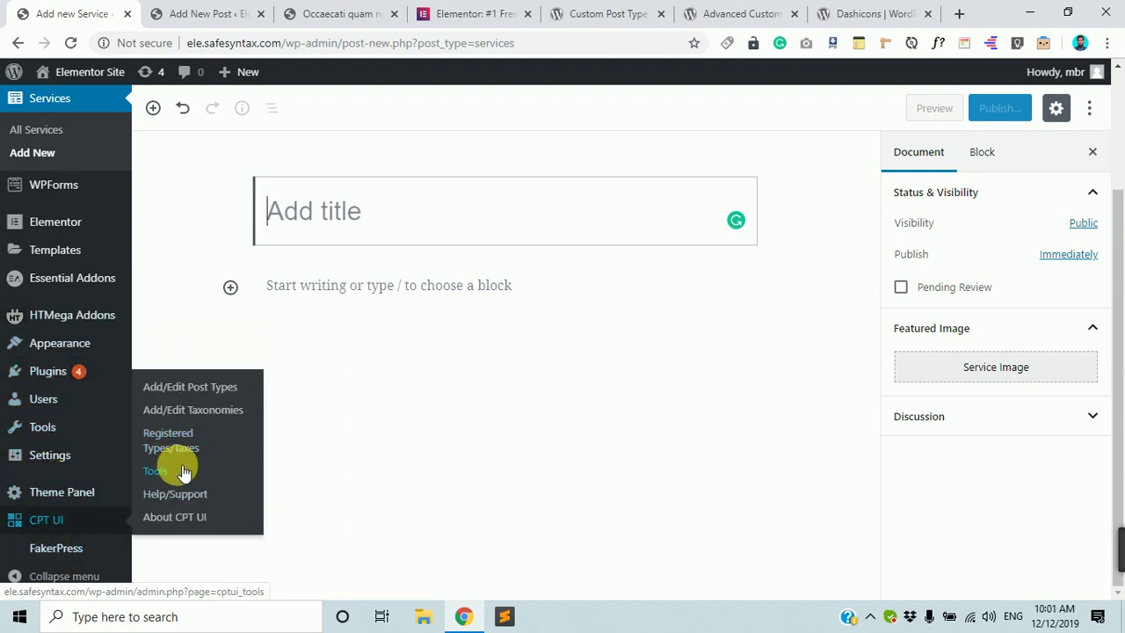
left_click(211, 410)
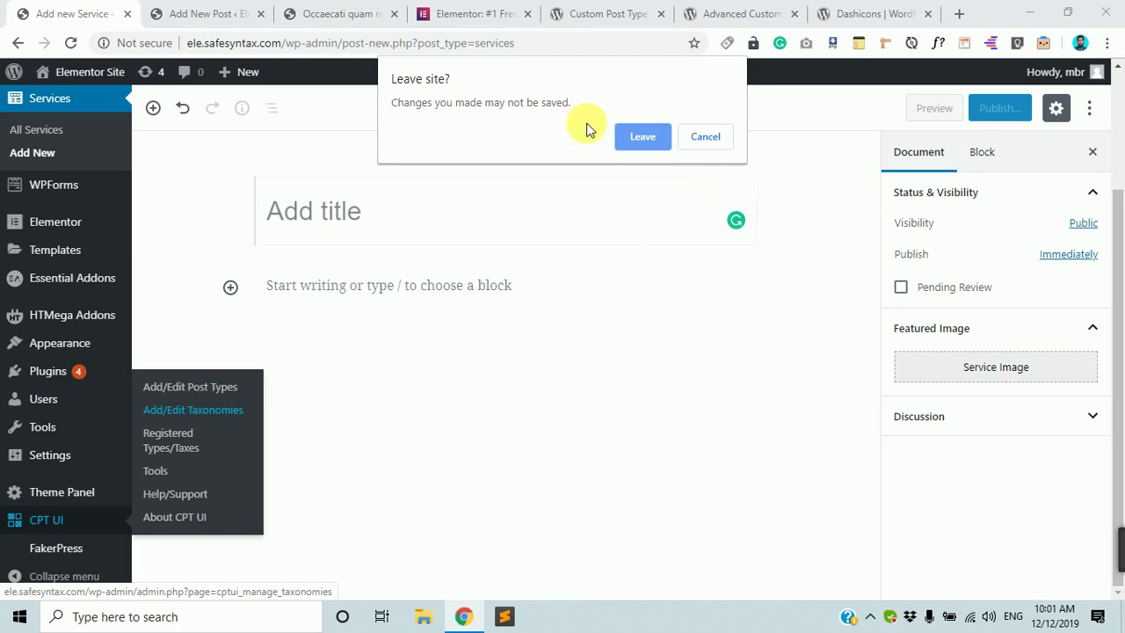
left_click(640, 133)
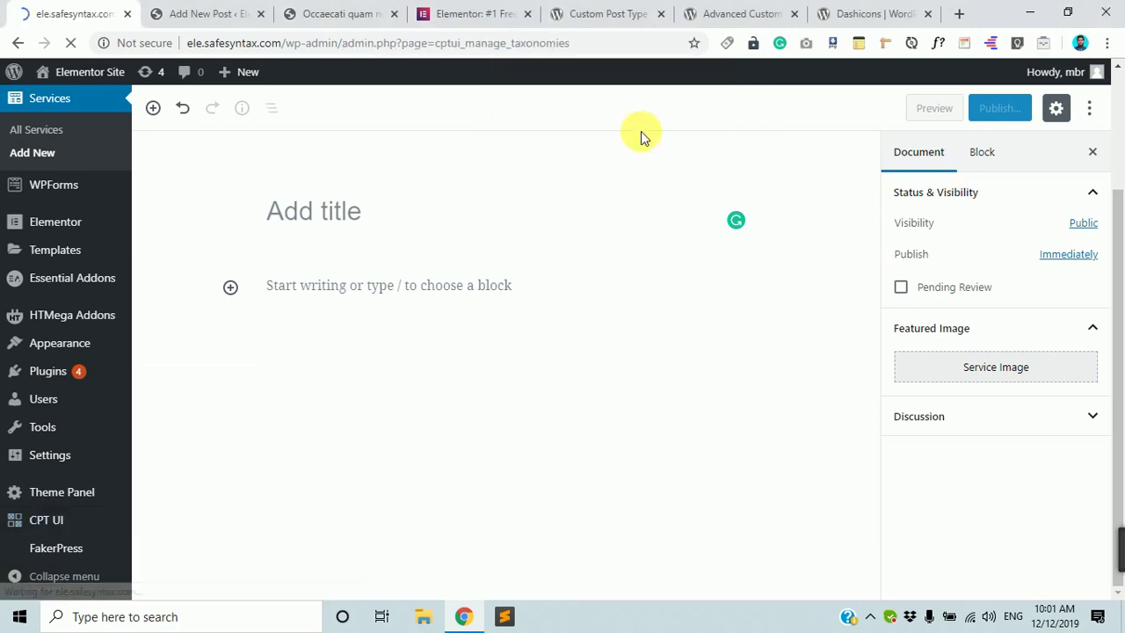
Set the new taxonomy's slug to service_cat and its plural label to Services Category.
scroll(431, 296, "down", 4)
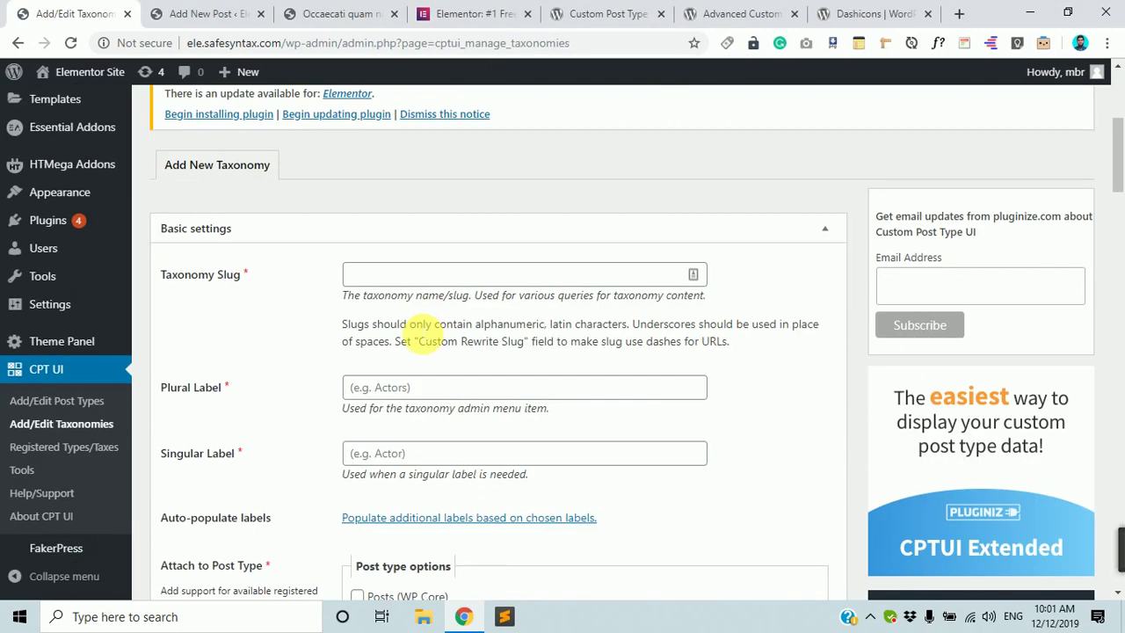
left_click(423, 274)
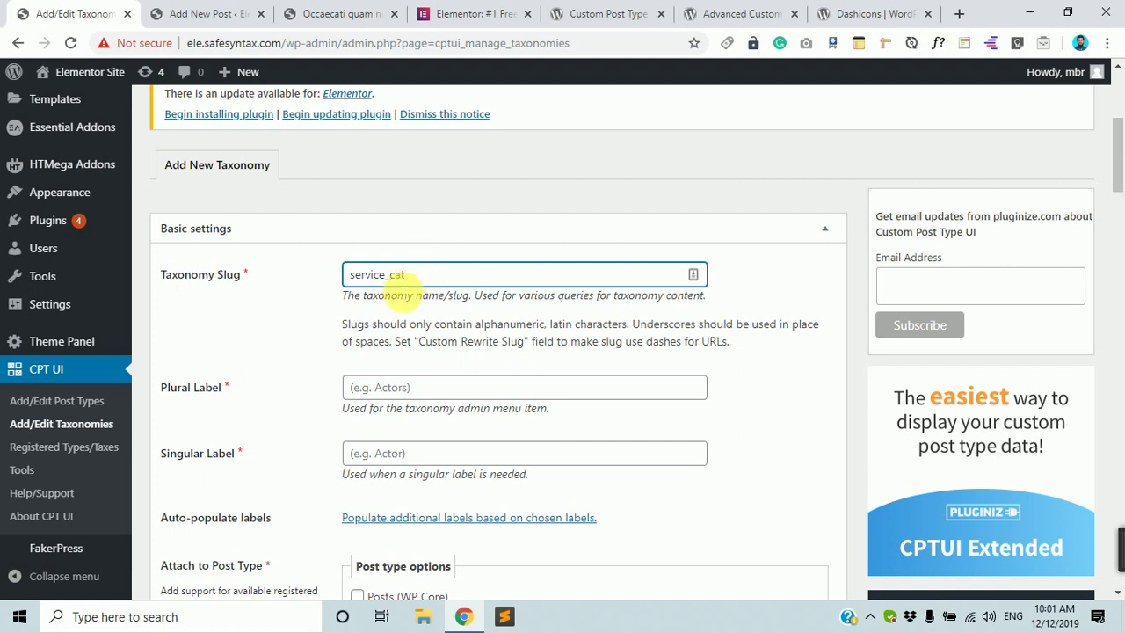
scroll(525, 457, "down", 1)
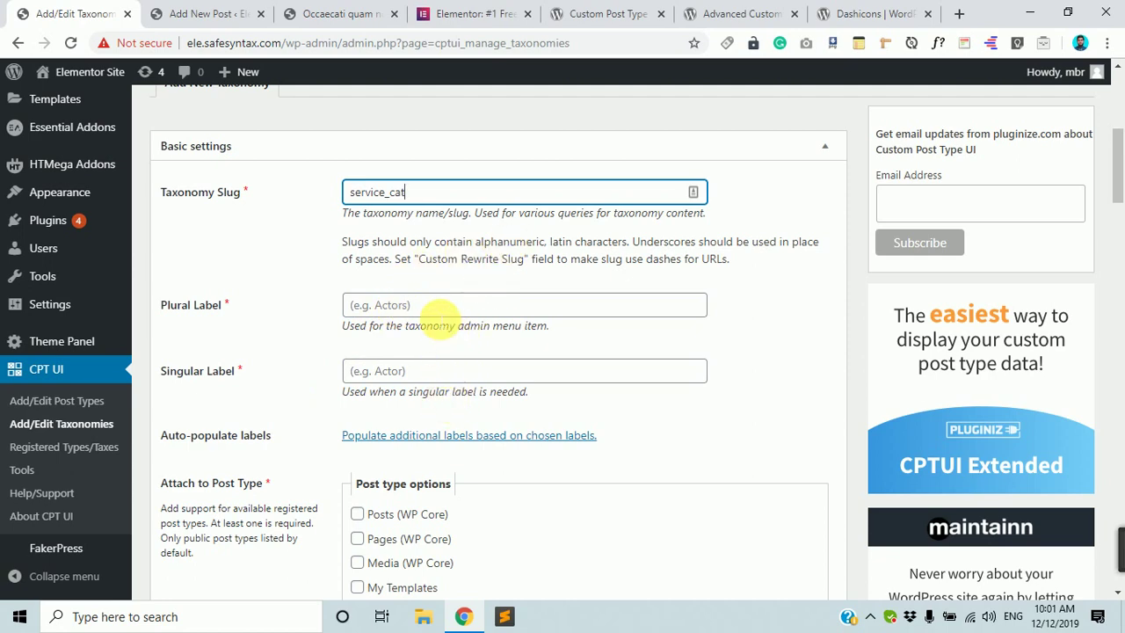
left_click(439, 309)
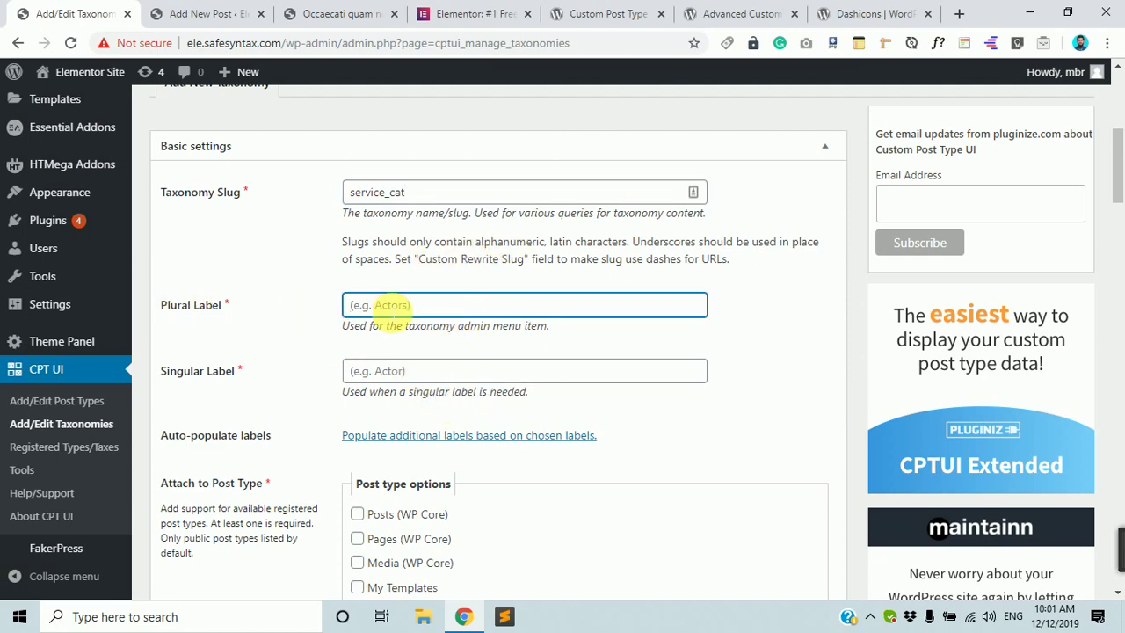
scroll(402, 266, "down", 3)
scroll(501, 383, "down", 3)
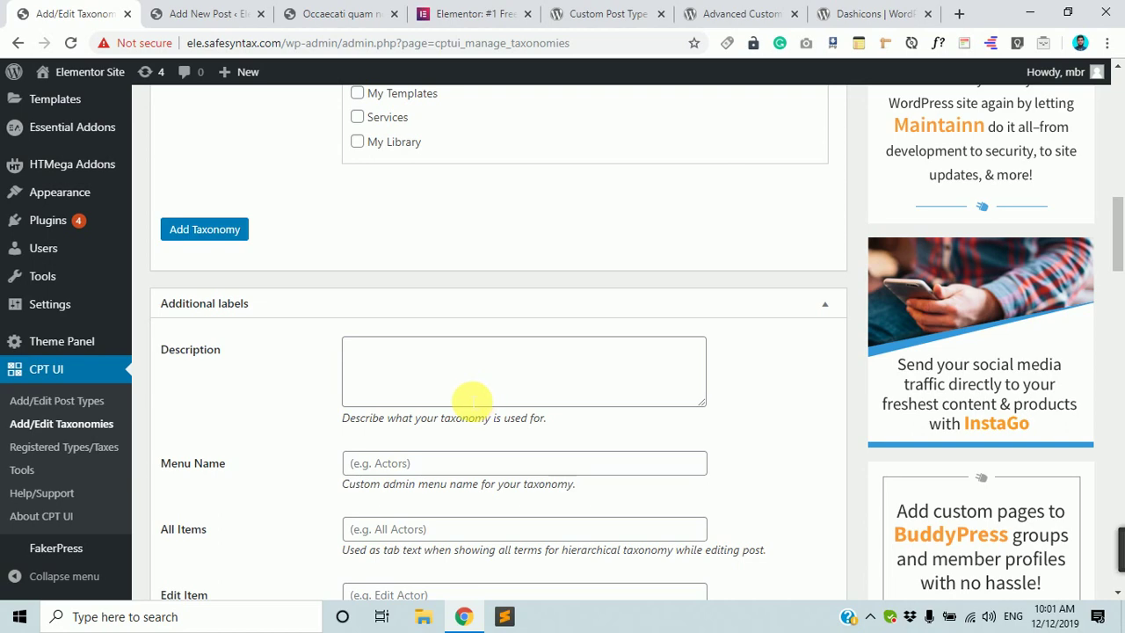
scroll(472, 400, "up", 5)
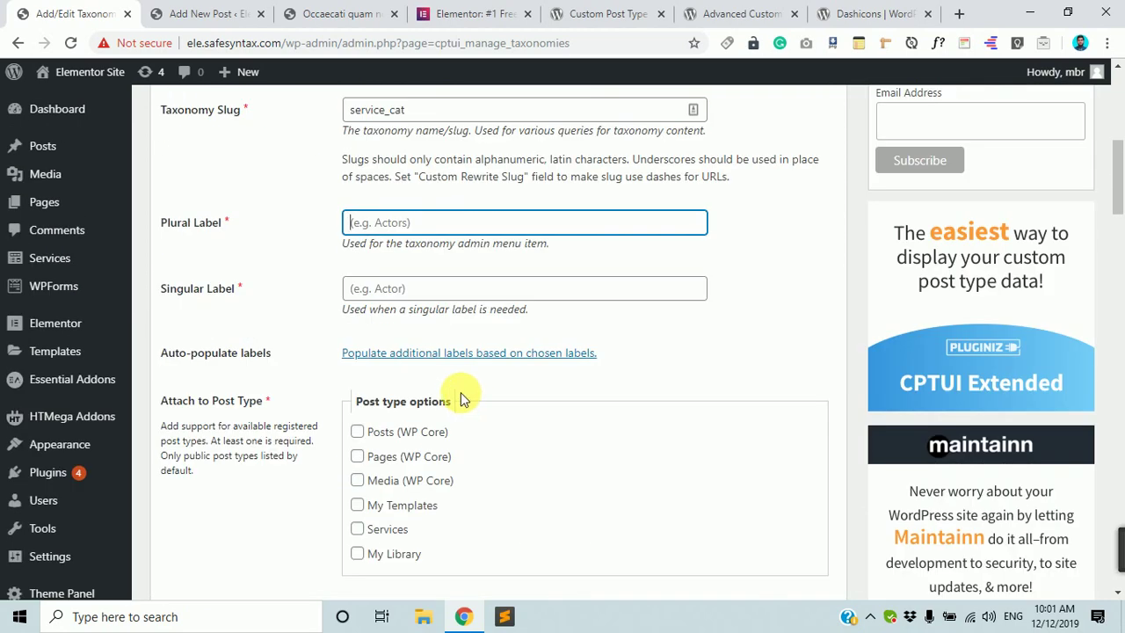
scroll(463, 400, "down", 1)
scroll(453, 391, "up", 2)
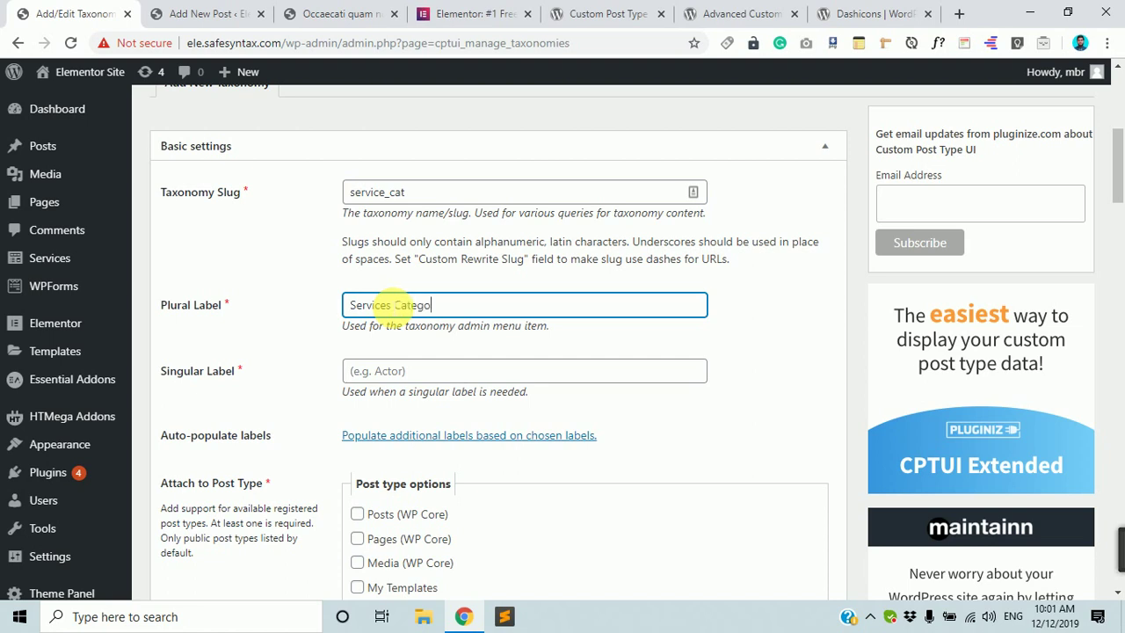
Set the taxonomy's singular label to Service Category and correct its plural label to Services Categories.
left_click(429, 370)
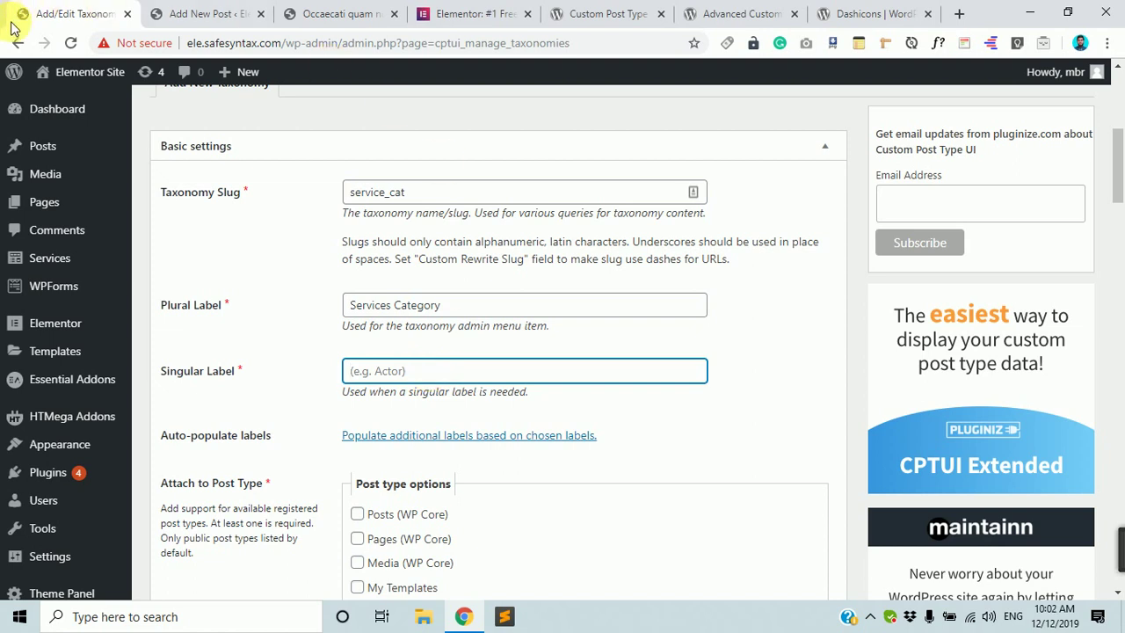
mouse_move(42, 146)
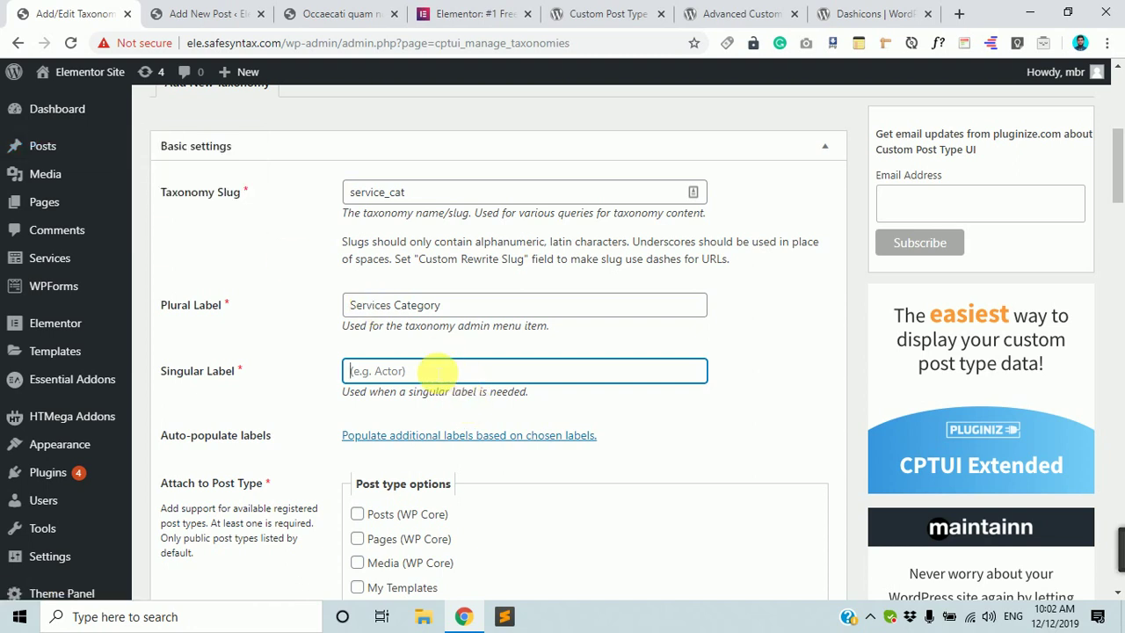
scroll(413, 351, "down", 1)
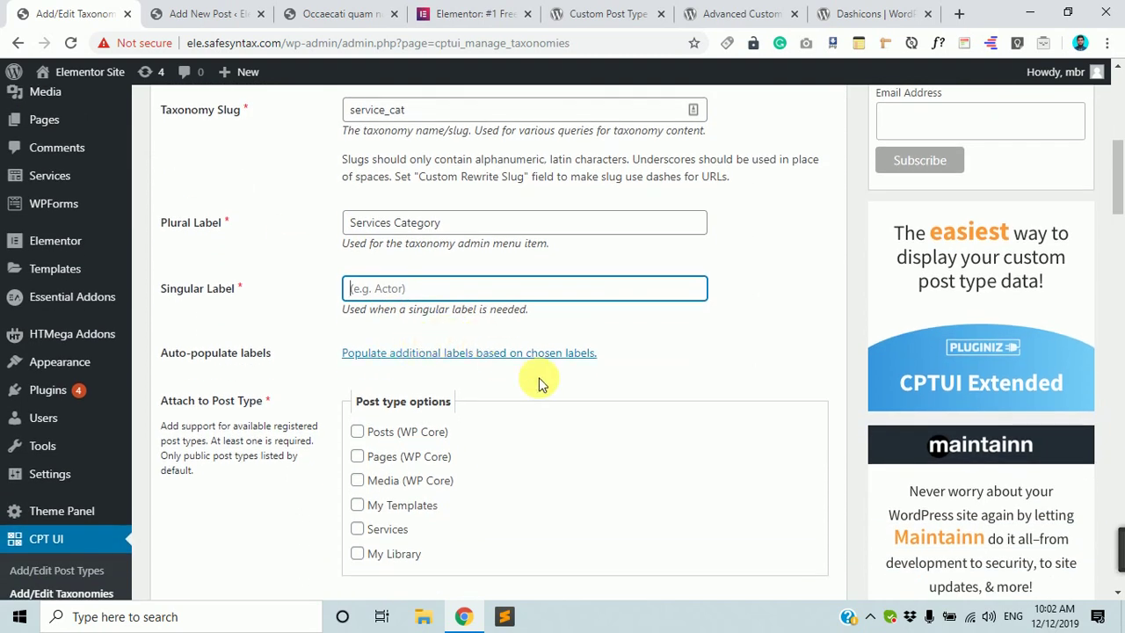
type("Service Category")
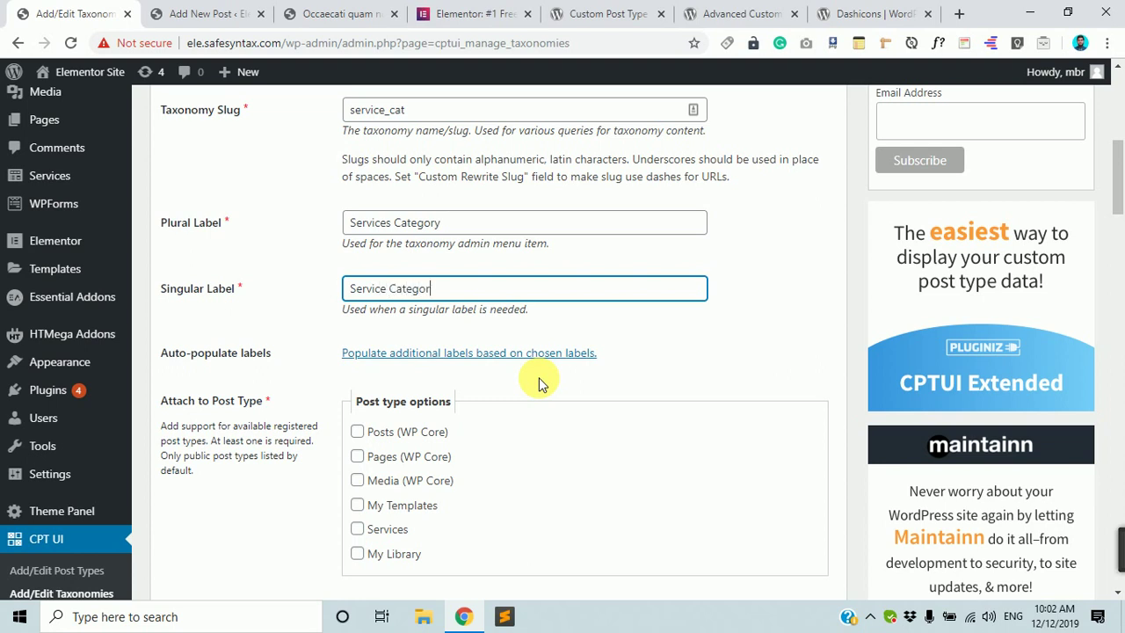
left_click(509, 233)
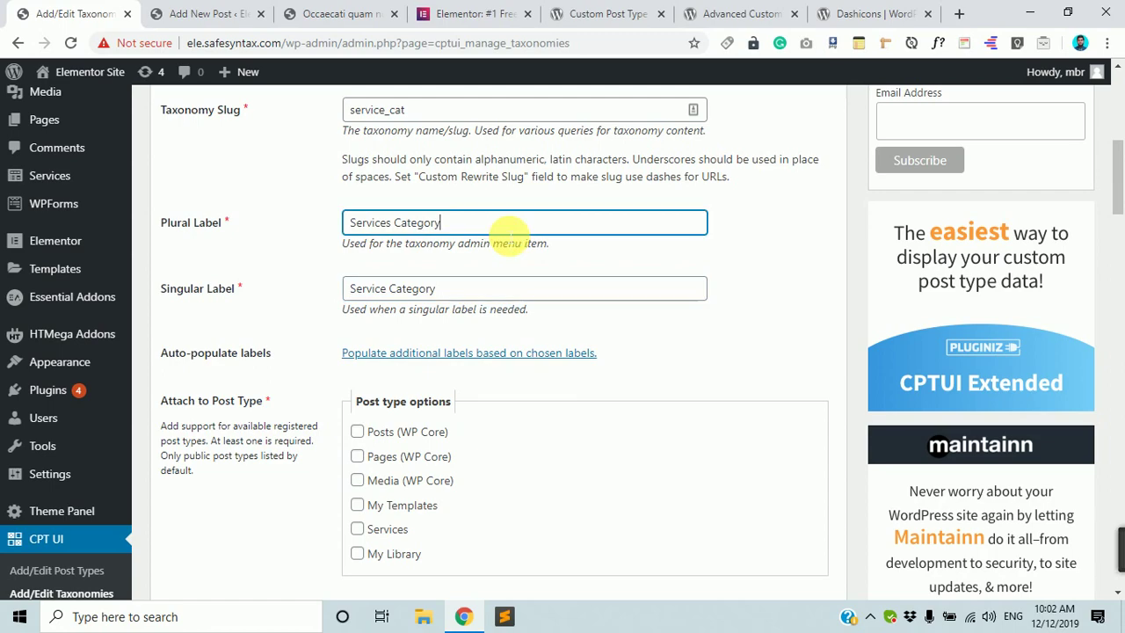
left_click(648, 447)
Attach the new taxonomy to the Services post type.
scroll(648, 447, "down", 3)
scroll(578, 409, "up", 3)
scroll(475, 378, "down", 2)
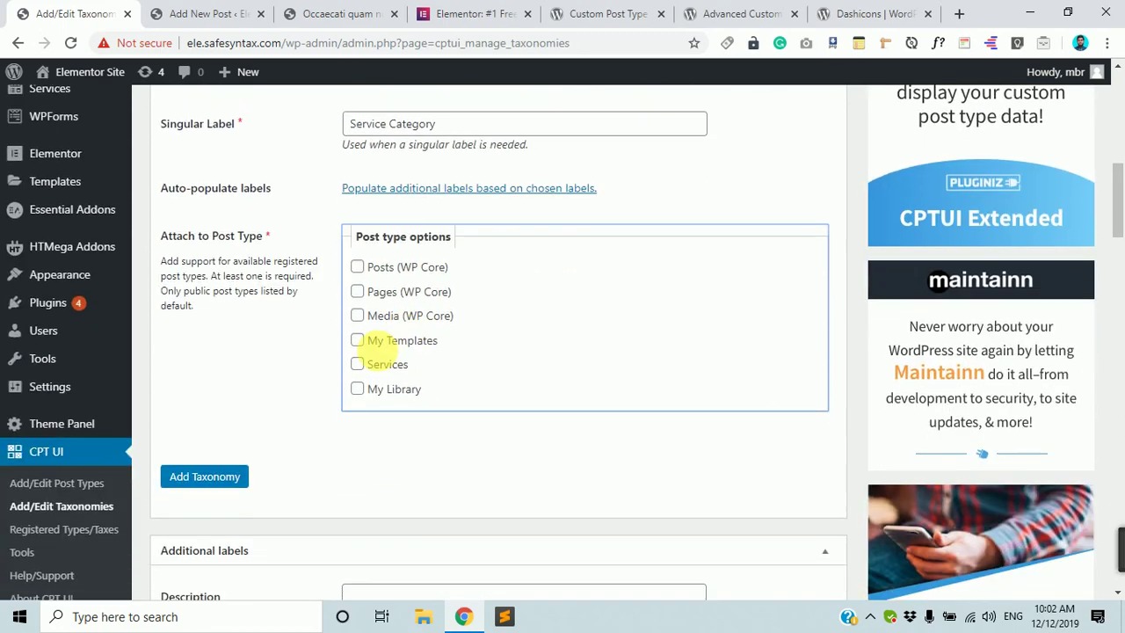
scroll(432, 395, "down", 1)
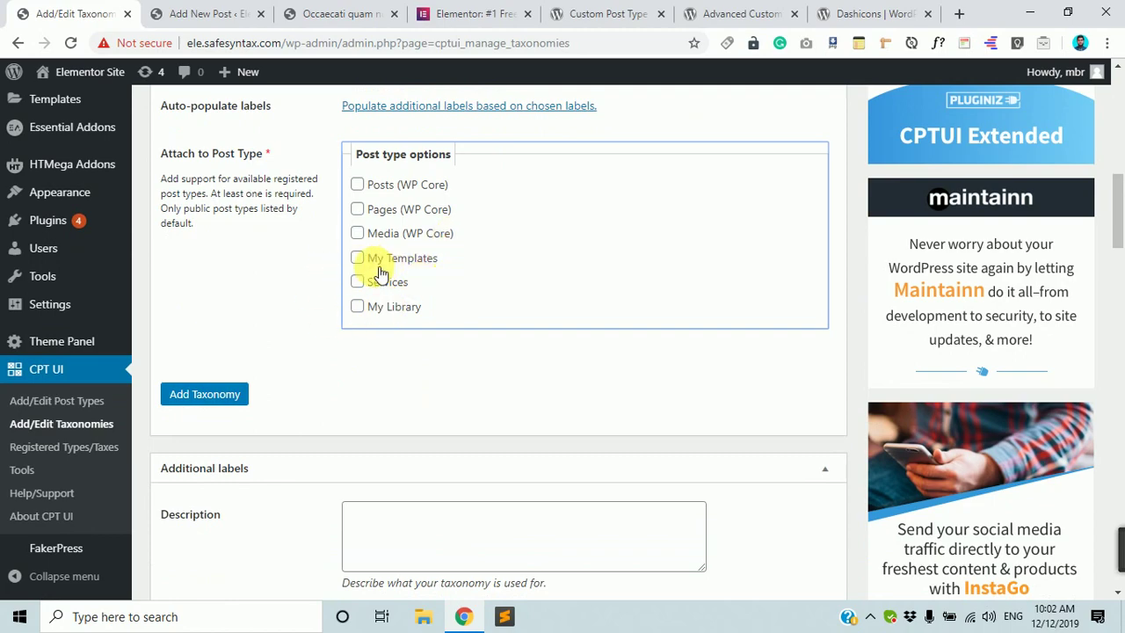
scroll(356, 199, "up", 5)
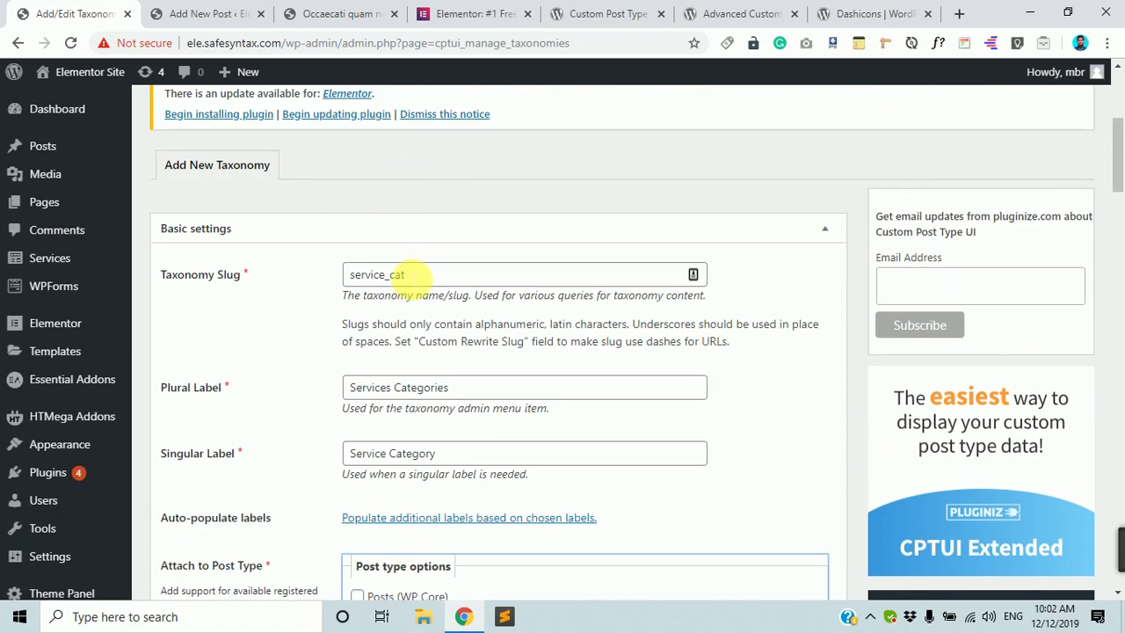
scroll(402, 276, "down", 3)
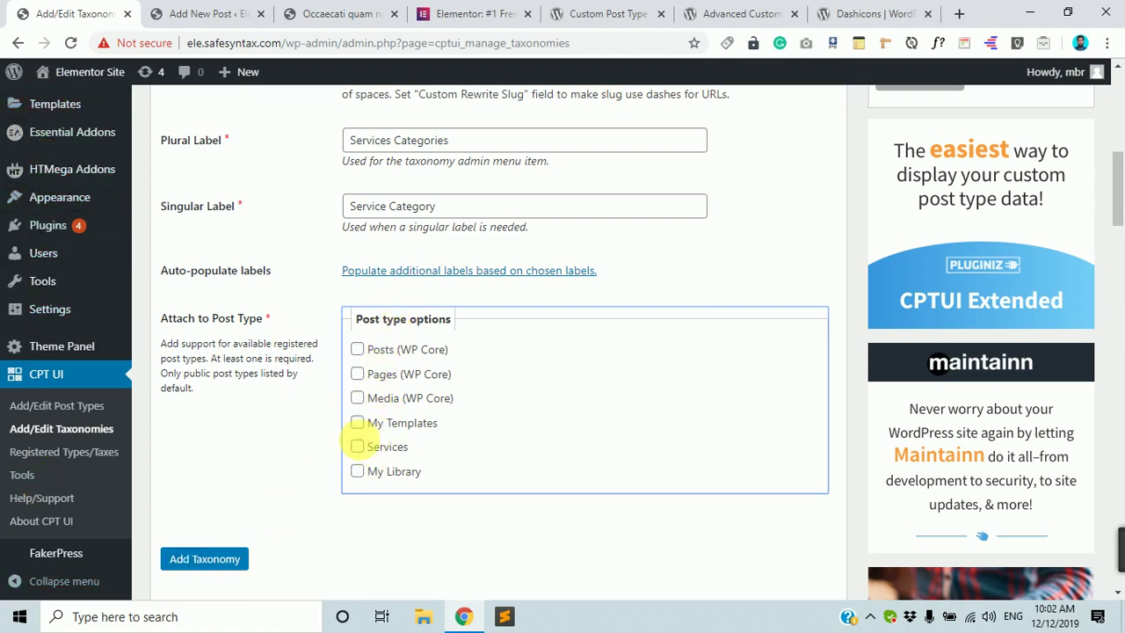
left_click(358, 448)
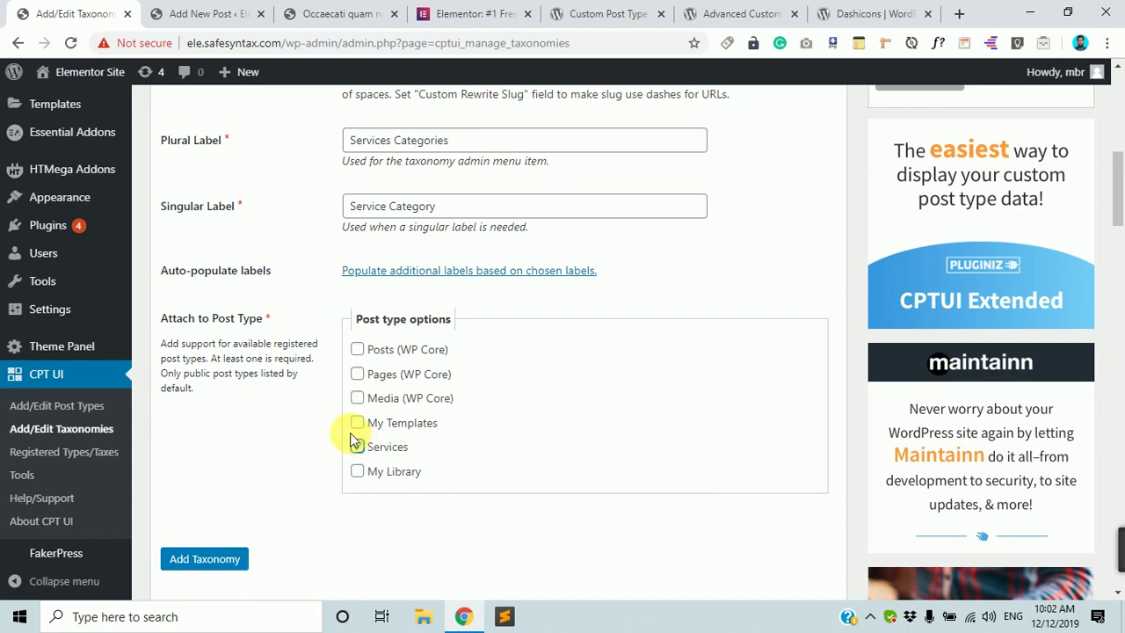
Look through the taxonomy's additional labels and settings, and set its Hierarchical option to True.
scroll(486, 395, "down", 6)
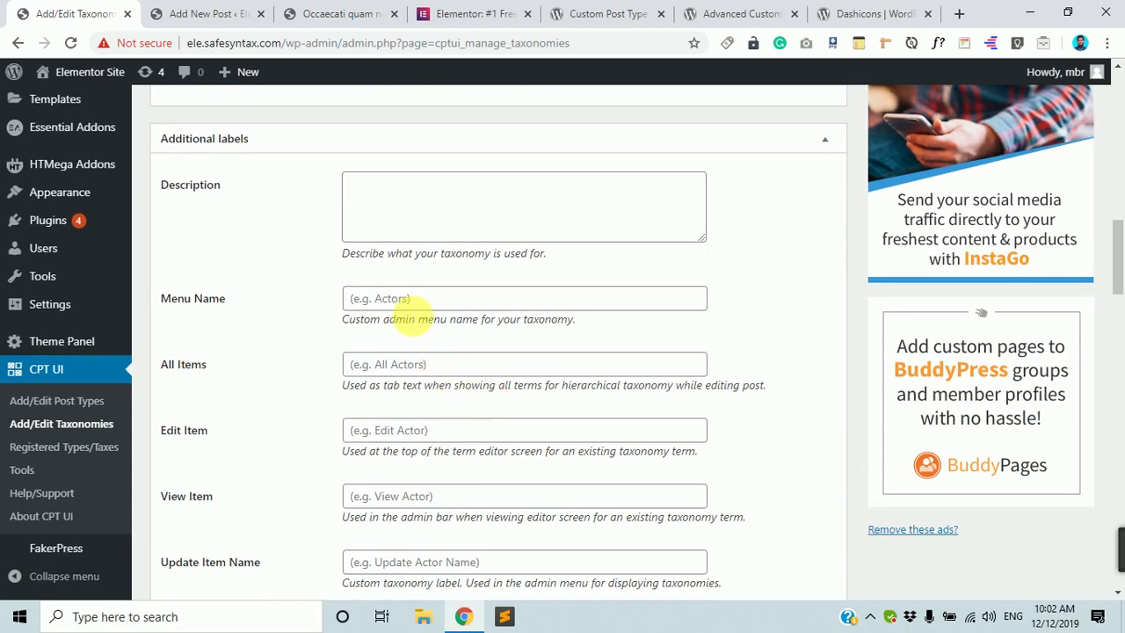
scroll(427, 231, "down", 15)
scroll(421, 462, "down", 9)
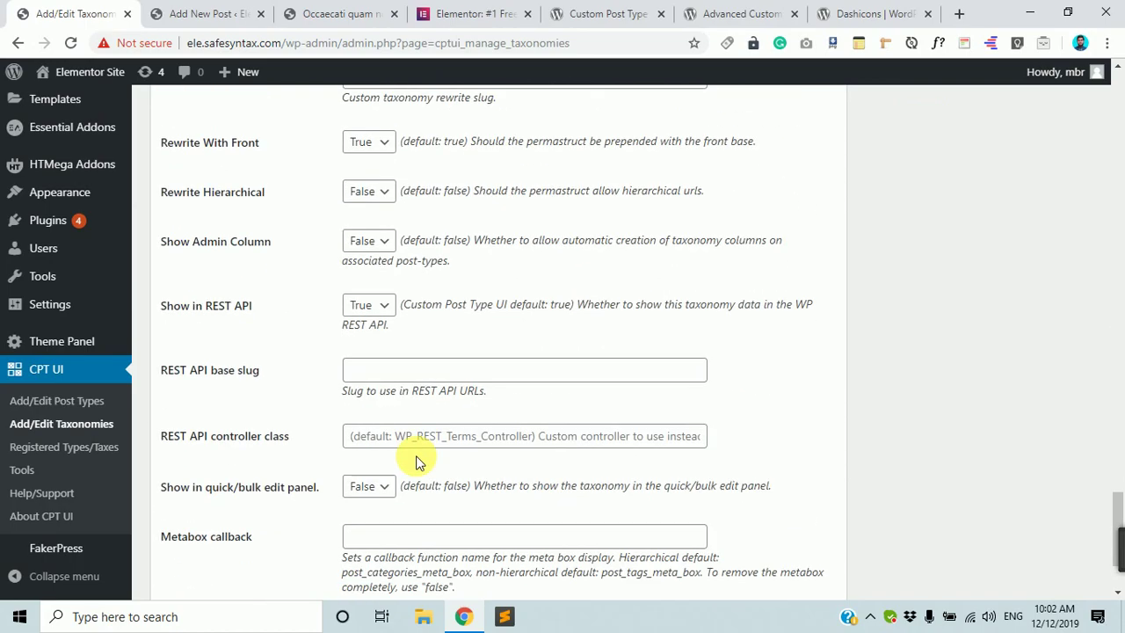
scroll(419, 462, "up", 11)
scroll(419, 463, "up", 10)
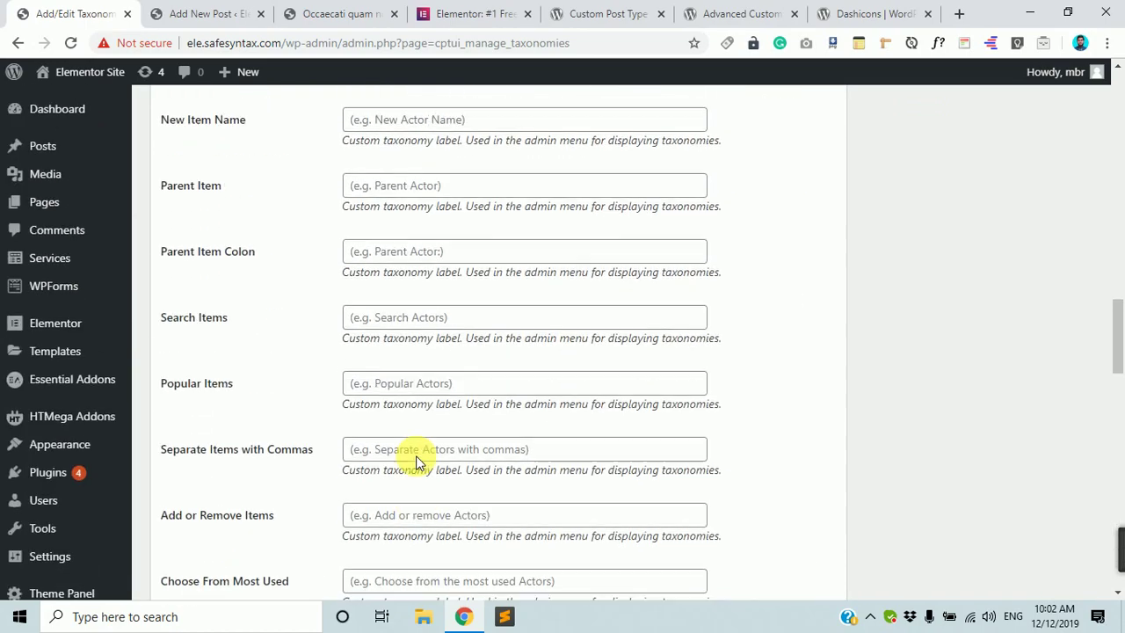
scroll(420, 462, "down", 10)
scroll(420, 463, "down", 4)
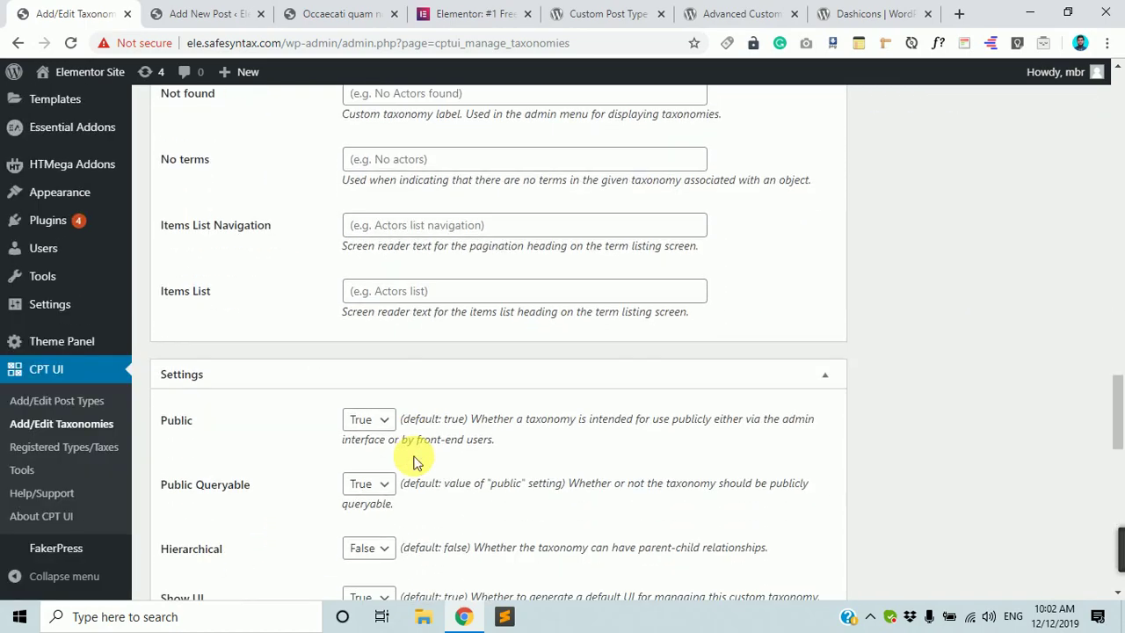
left_click(373, 301)
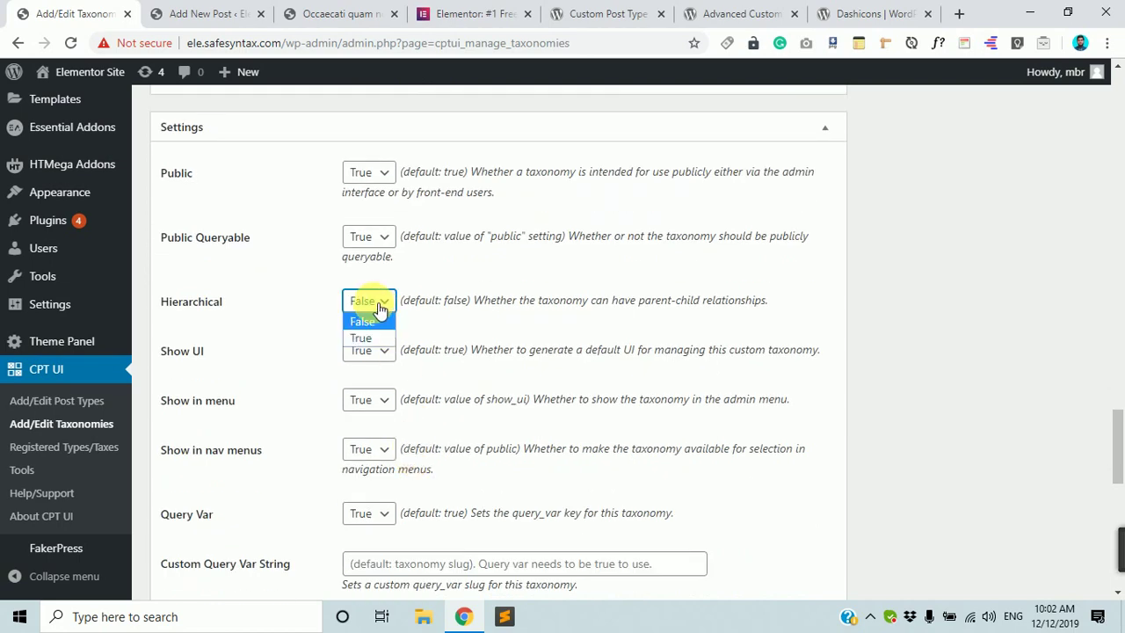
left_click(367, 341)
scroll(439, 395, "down", 9)
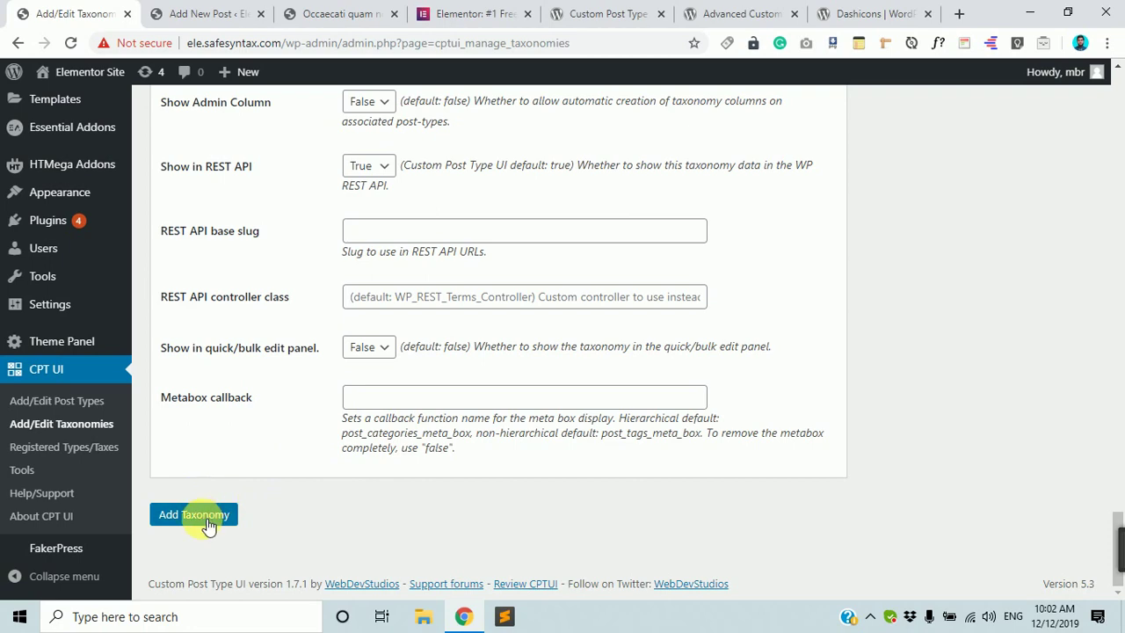
Save the new taxonomy and open the Services Categories page of the Services post type.
left_click(210, 523)
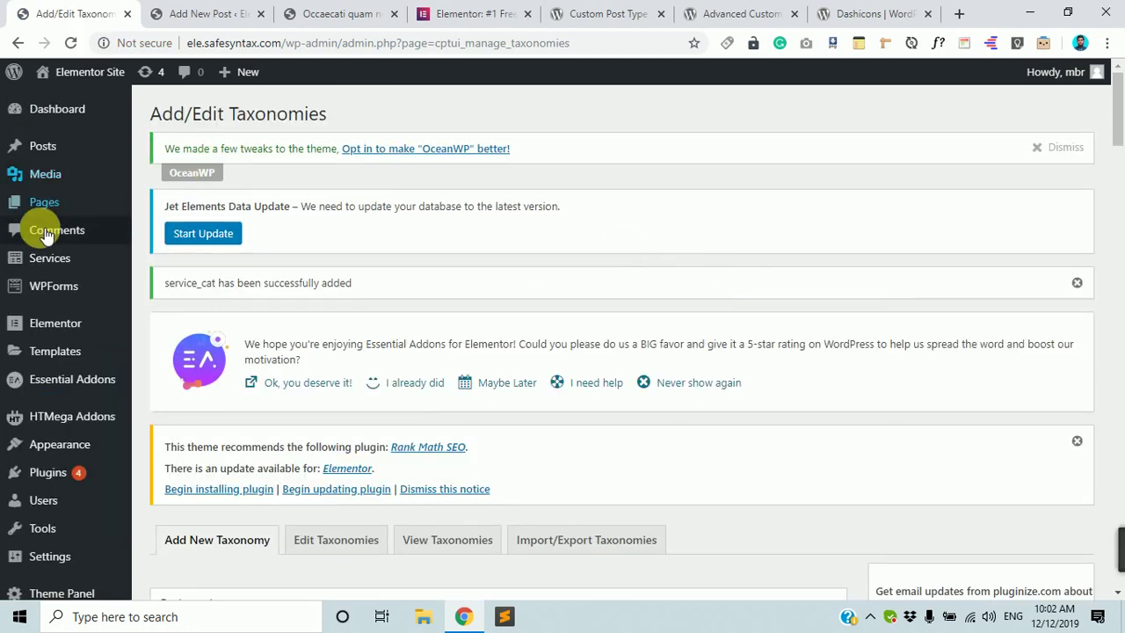
mouse_move(38, 256)
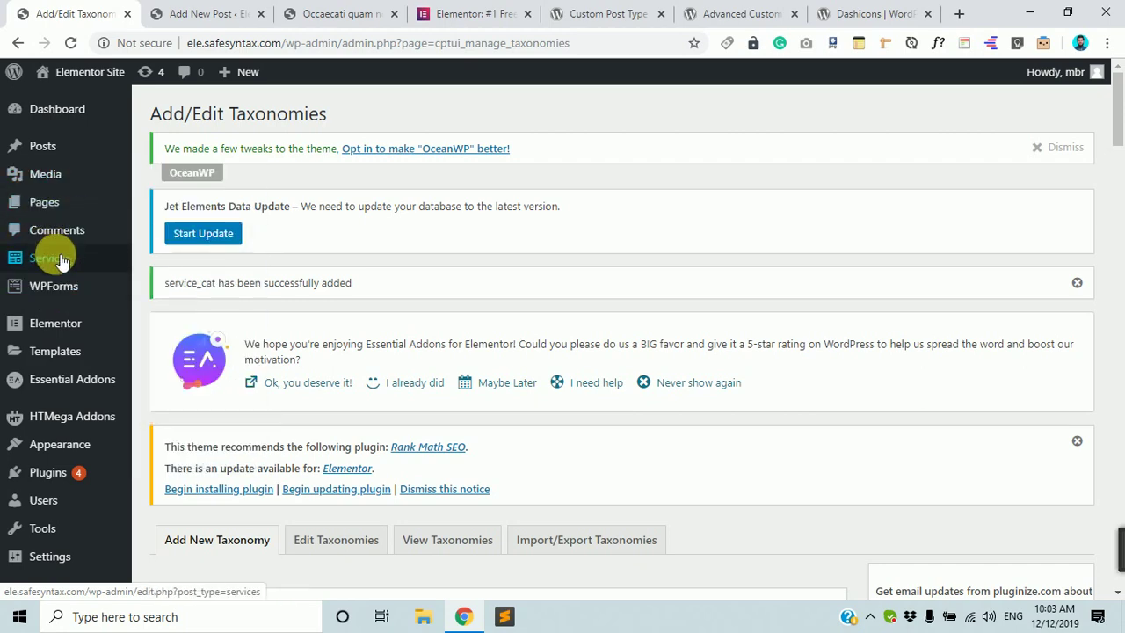
left_click(190, 311)
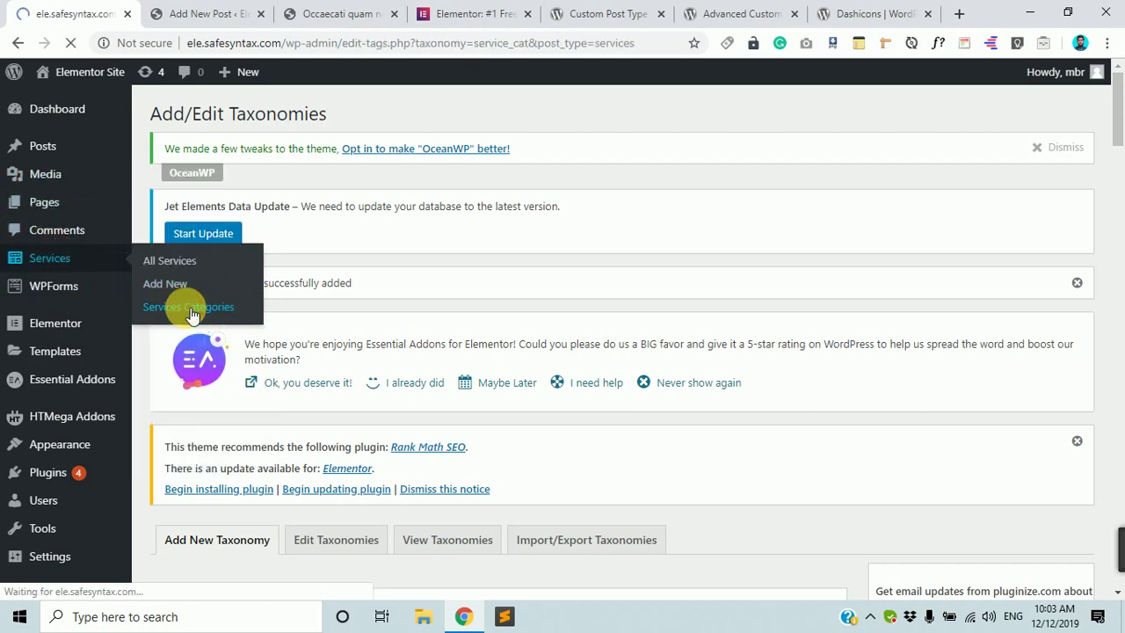
Look over the name, slug and parent fields of the form for adding a service category.
scroll(427, 326, "down", 4)
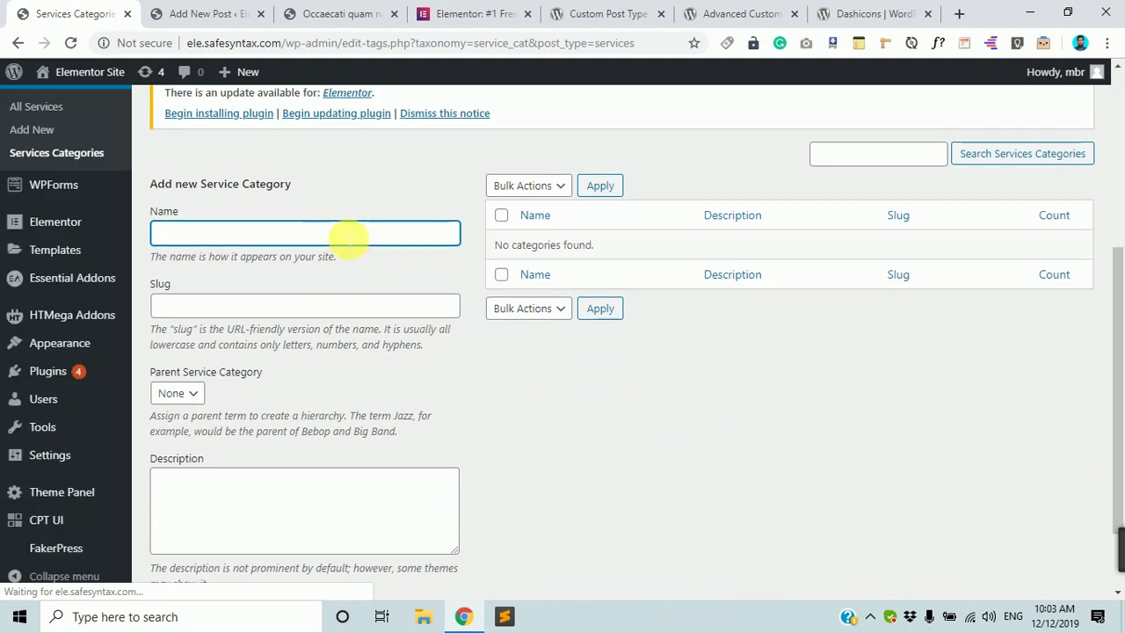
left_click(327, 310)
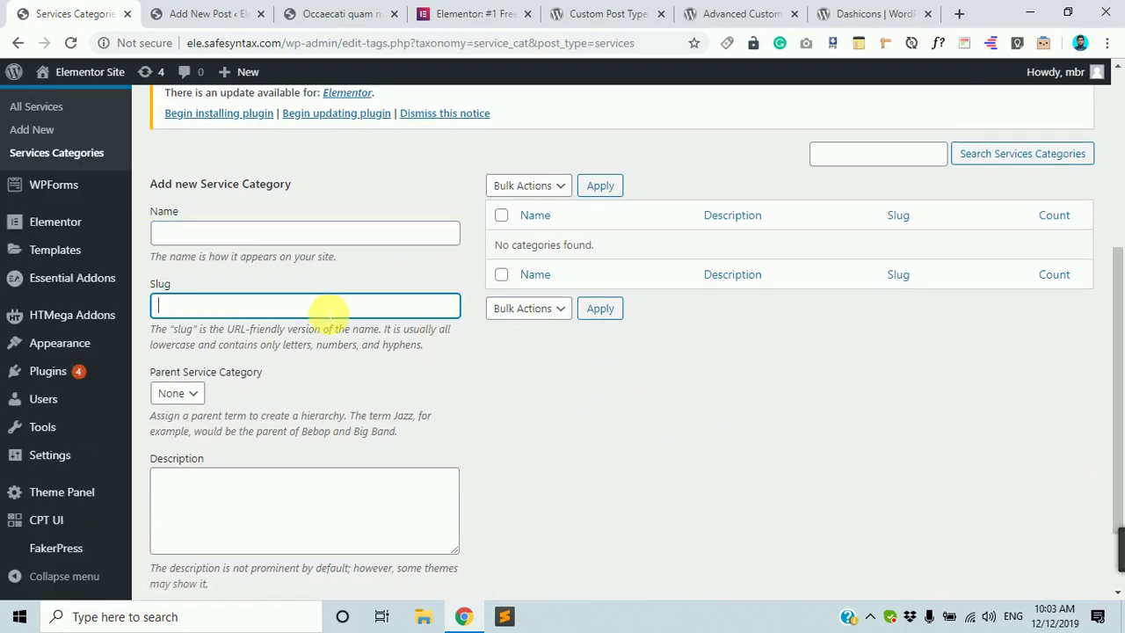
left_click(184, 394)
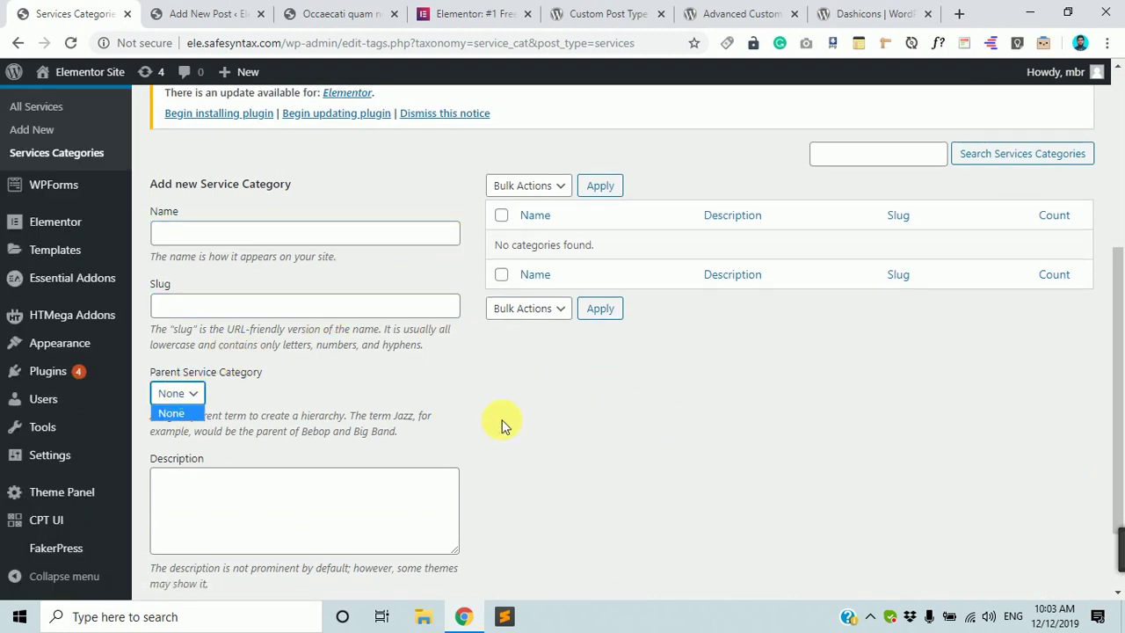
left_click(595, 425)
scroll(569, 357, "up", 4)
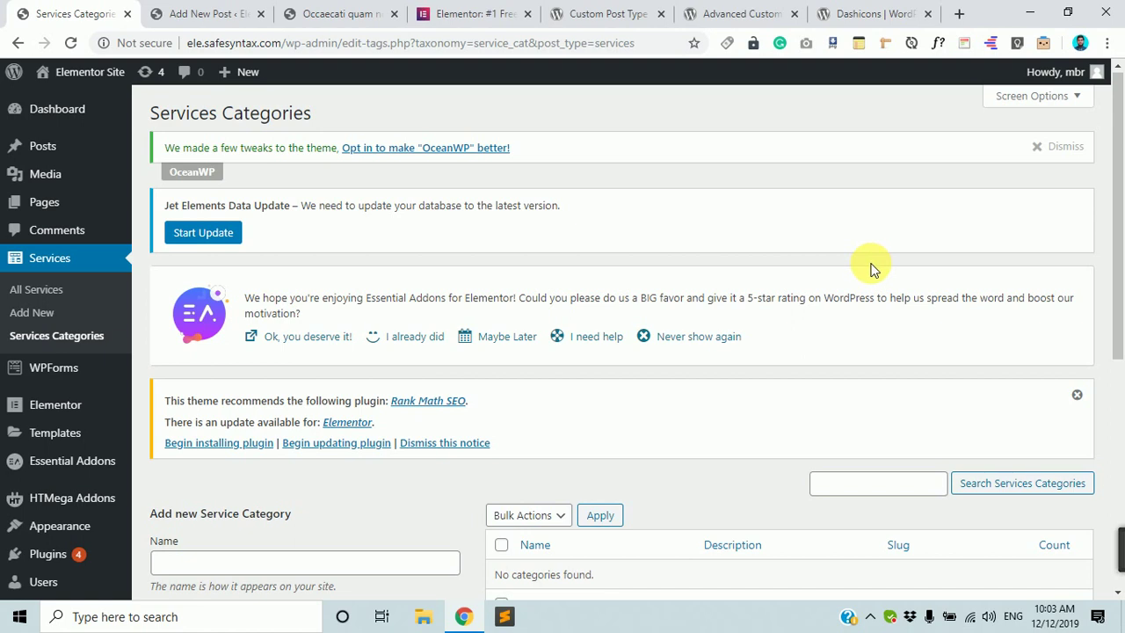
Open the list of all services and start a new service post.
left_click(72, 261)
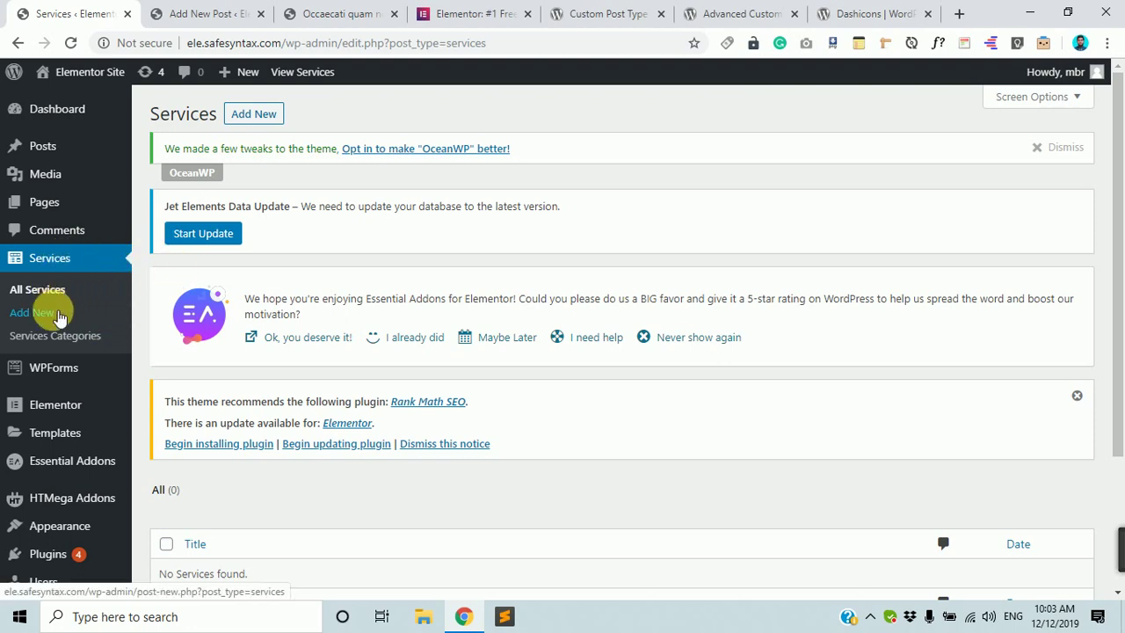
left_click(58, 315)
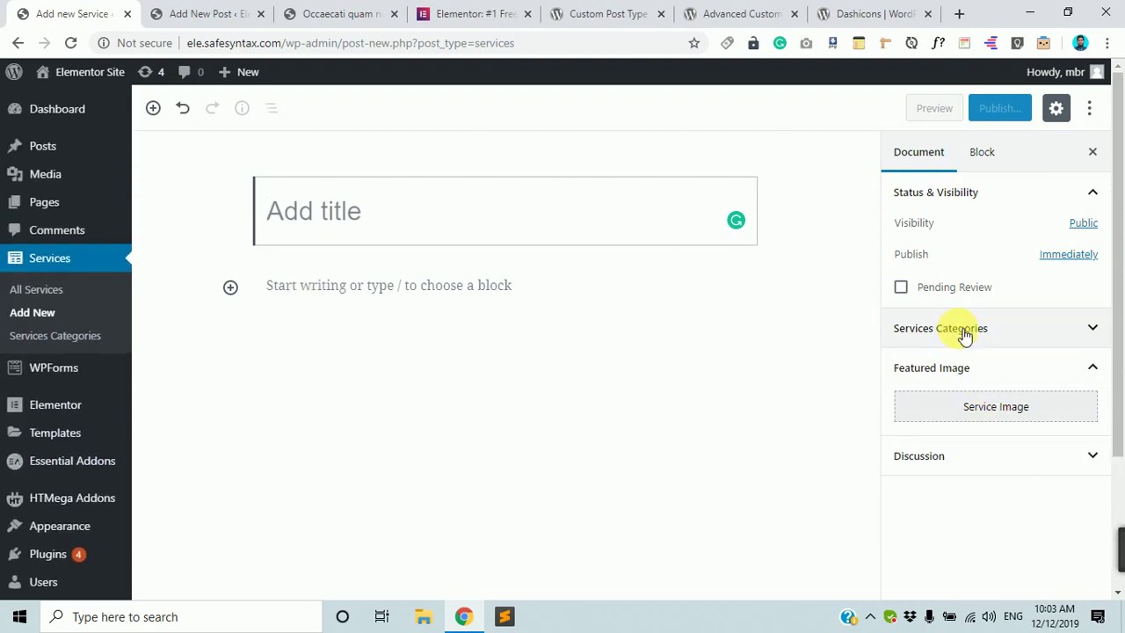
scroll(1011, 387, "down", 2)
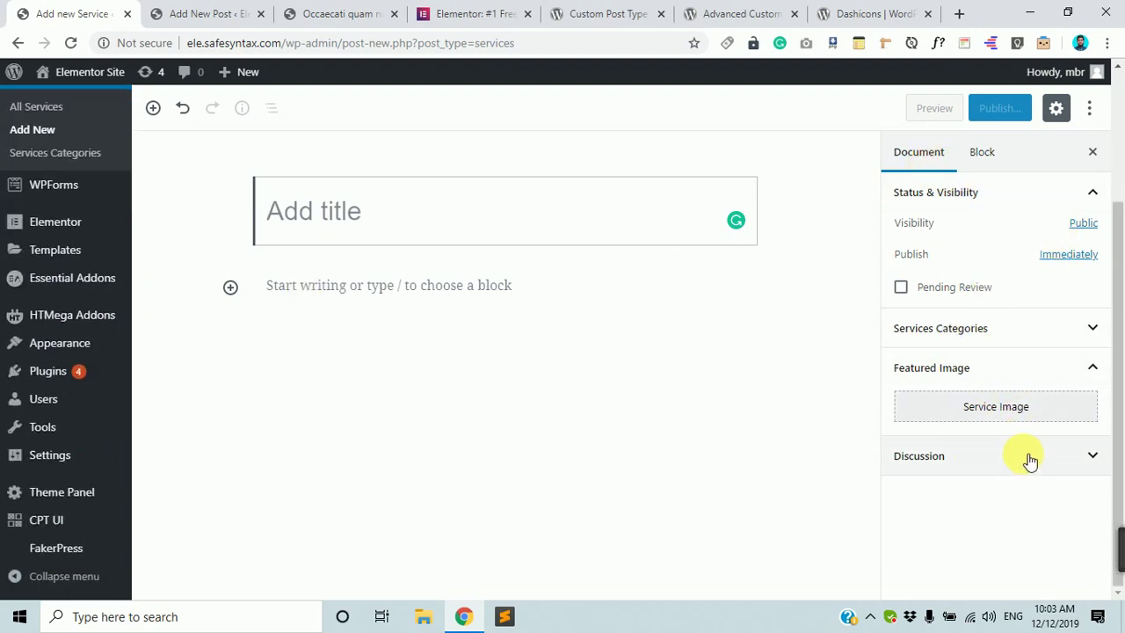
Create a service category named Mobile from within the new service post and assign it.
left_click(1036, 329)
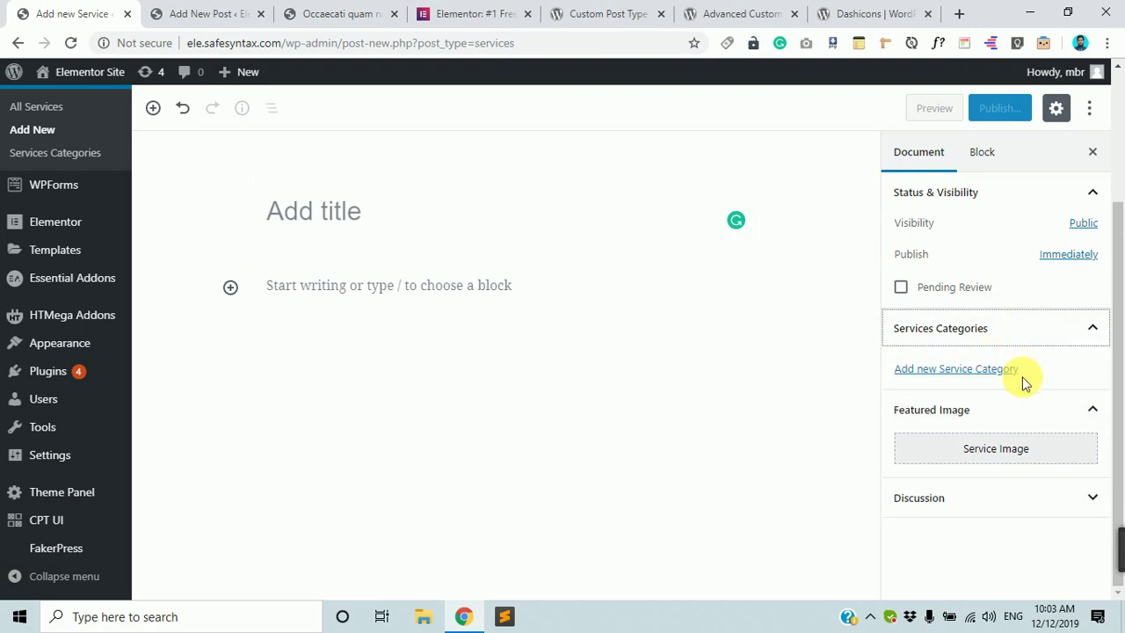
left_click(980, 376)
left_click(969, 422)
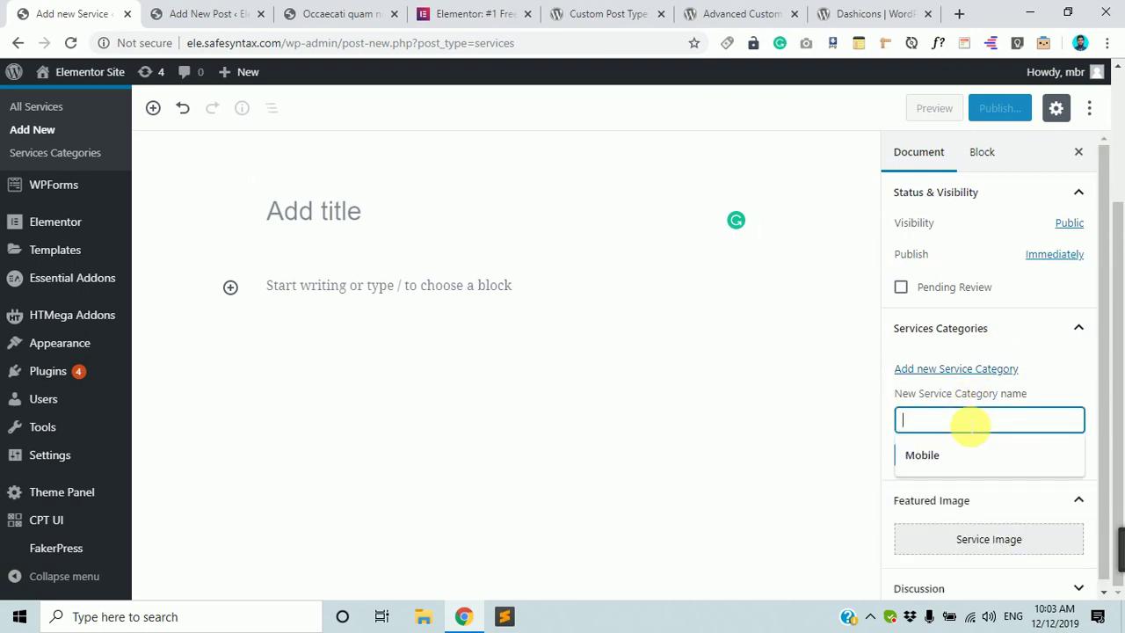
type("Mobile")
left_click(960, 459)
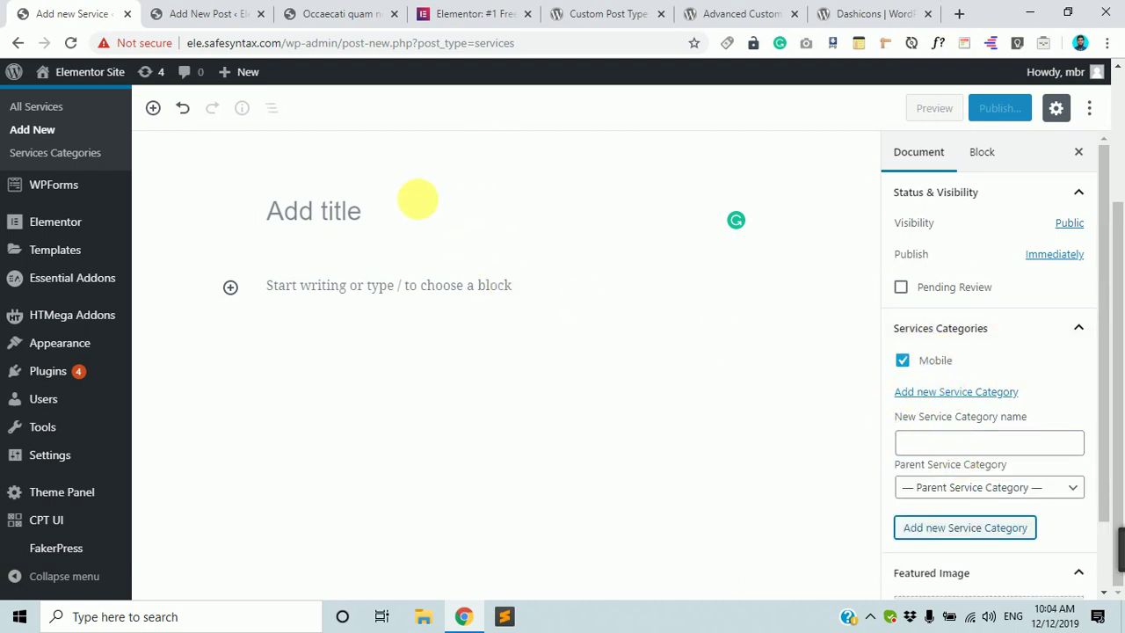
Look over the new service's title, content area and document settings.
left_click(342, 220)
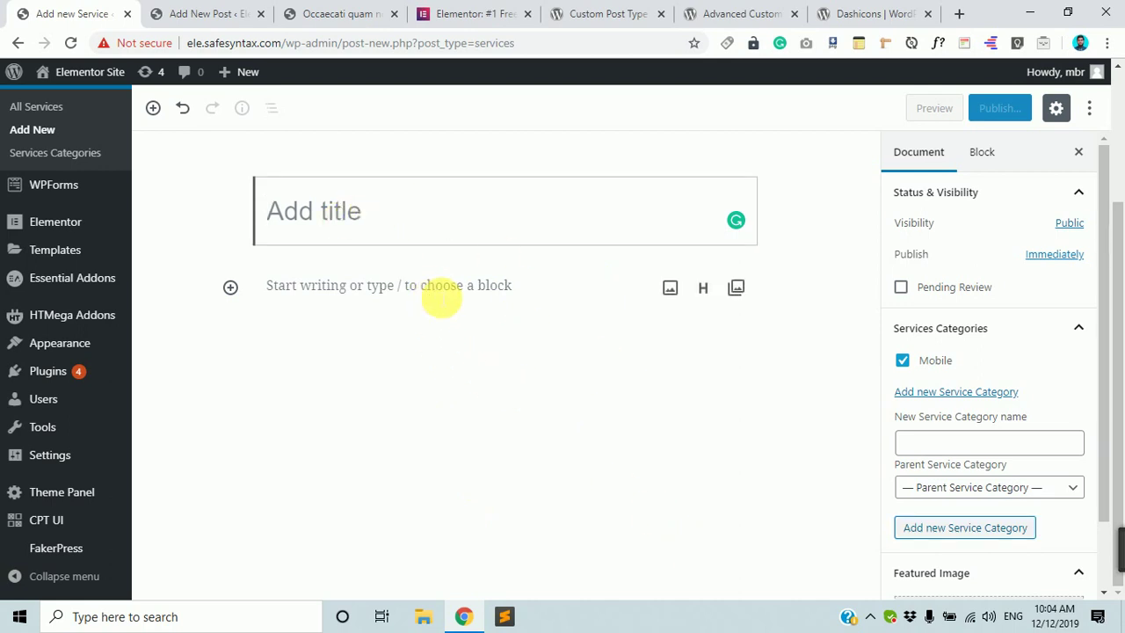
left_click(442, 298)
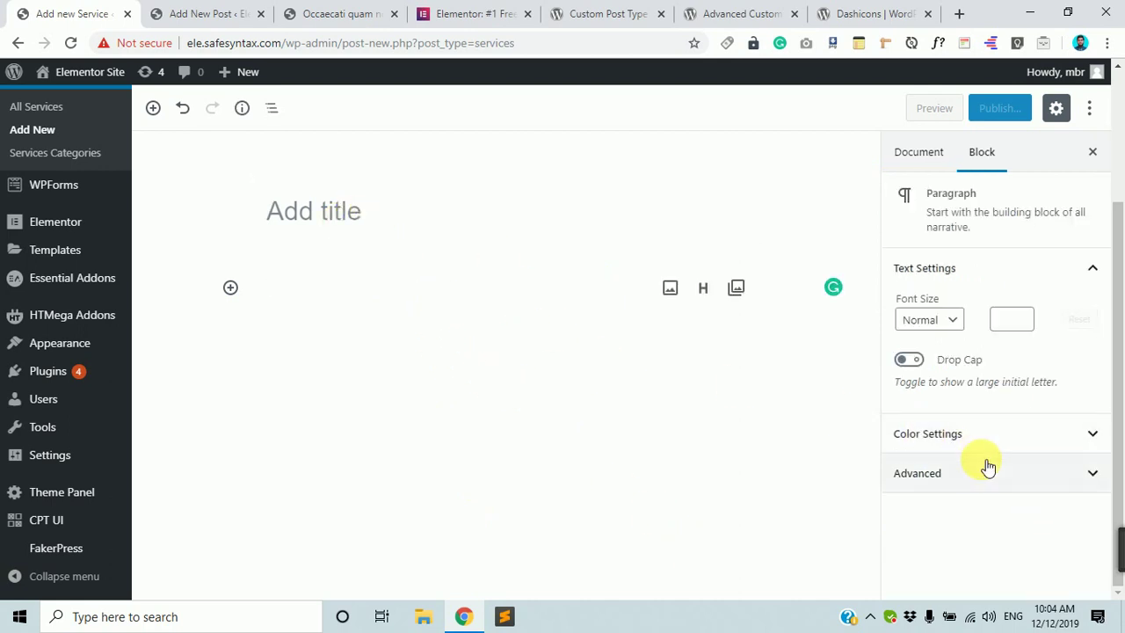
left_click(932, 156)
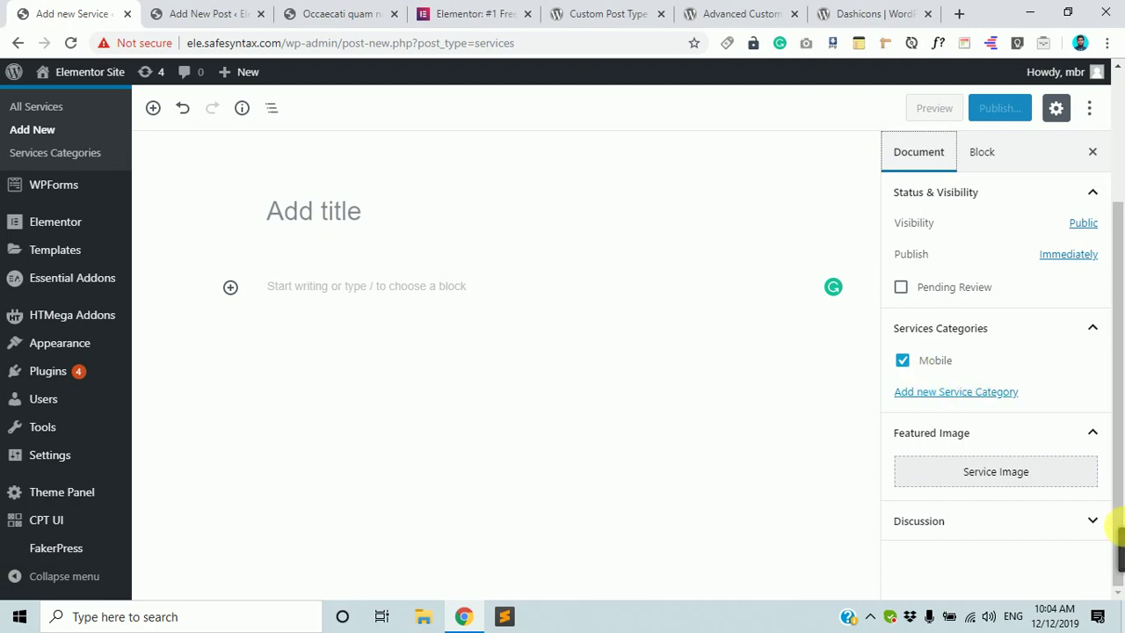
scroll(97, 246, "up", 2)
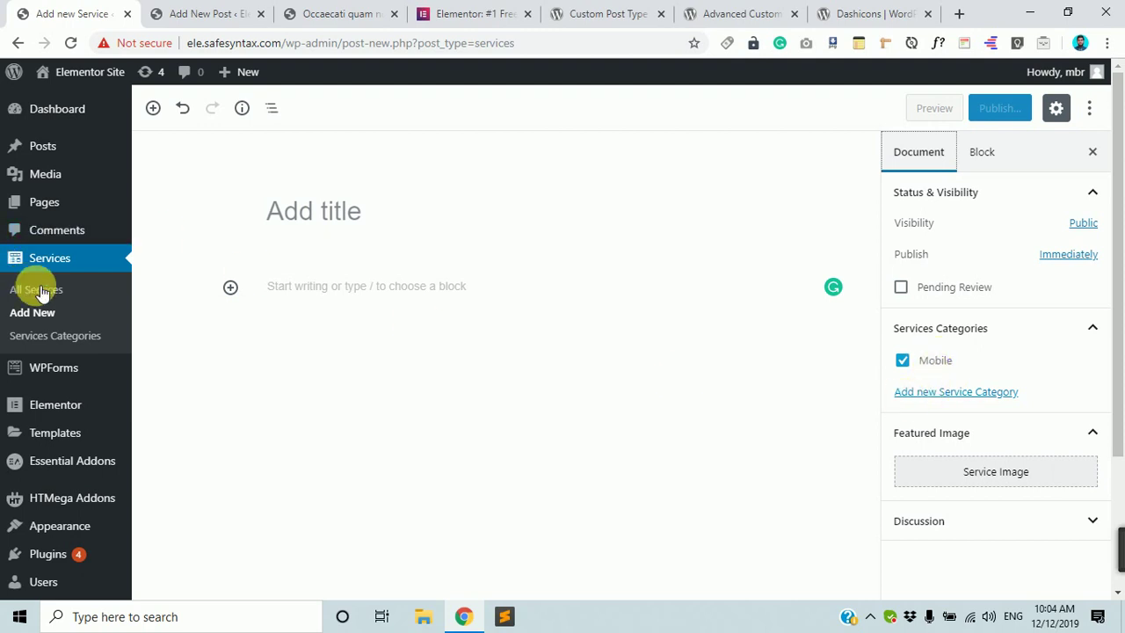
Leave the unsaved service and examine the Categories page of the regular posts.
mouse_move(114, 150)
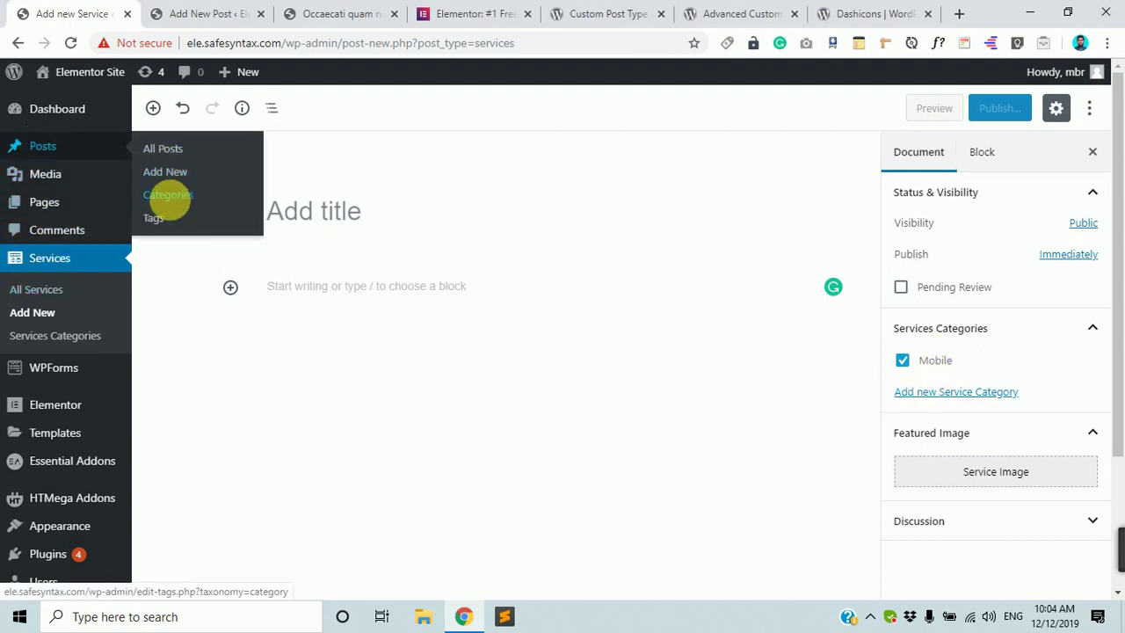
left_click(168, 197)
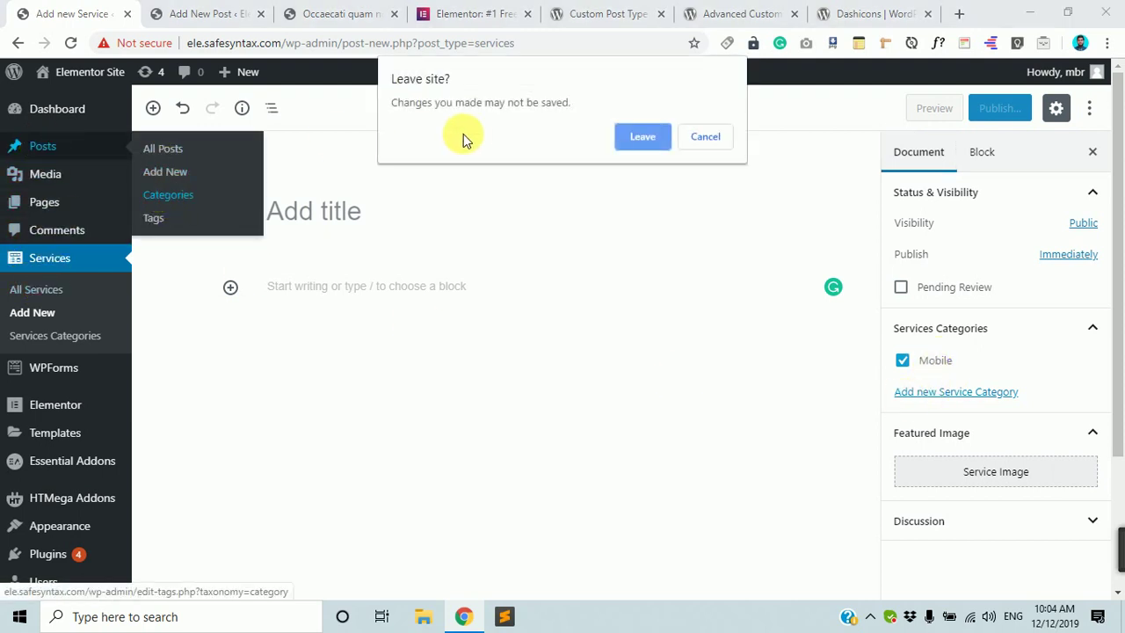
left_click(646, 136)
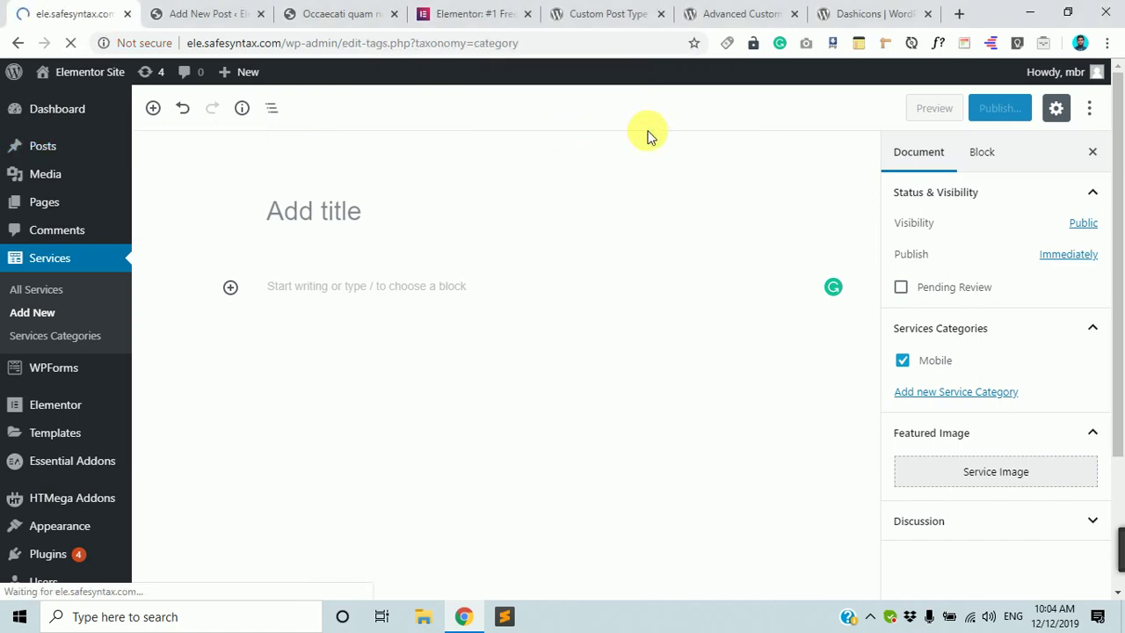
scroll(264, 290, "down", 5)
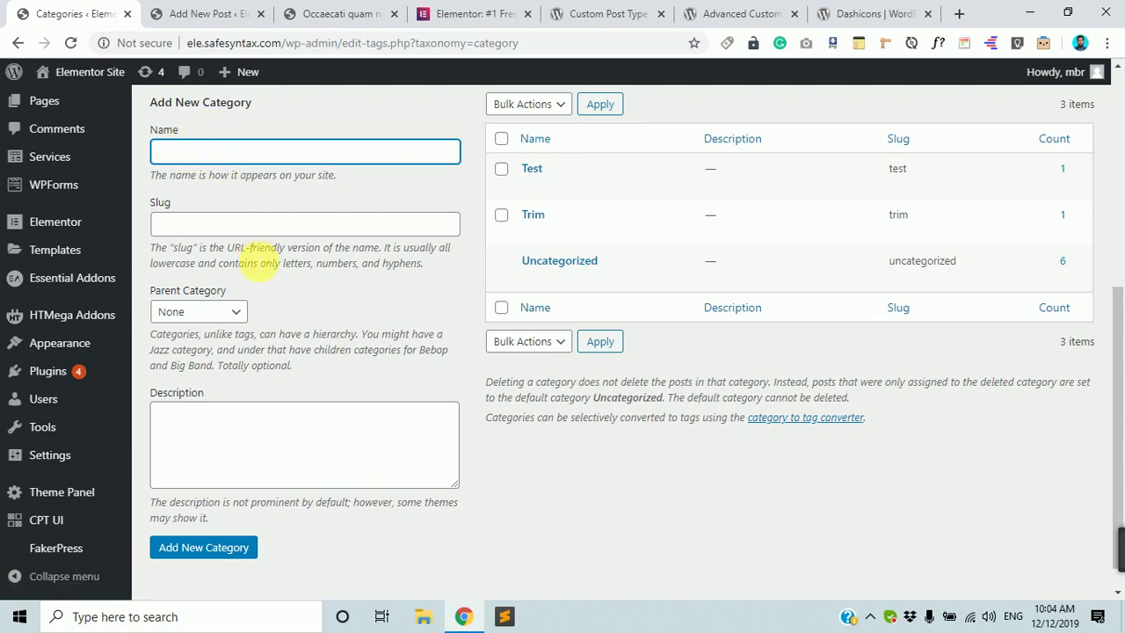
scroll(243, 230, "up", 2)
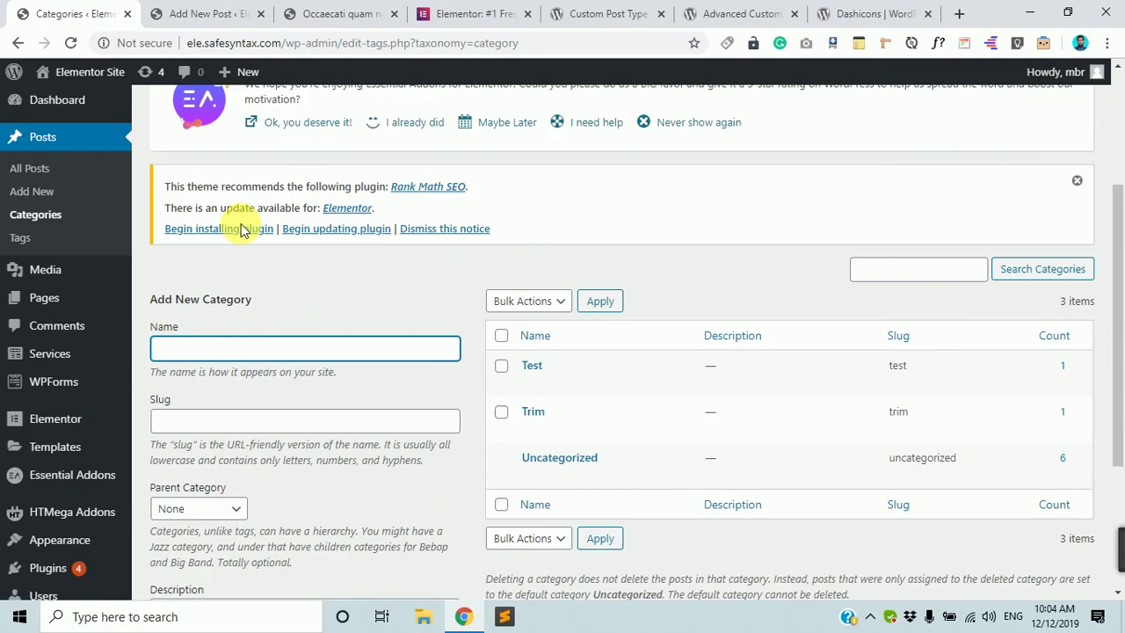
scroll(243, 231, "up", 3)
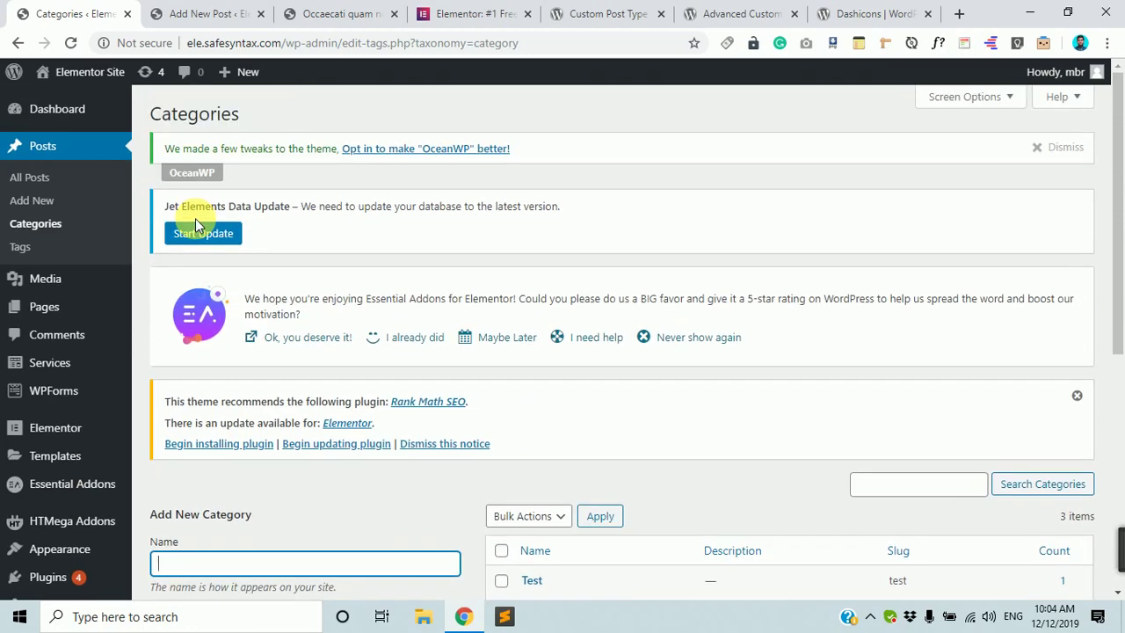
scroll(120, 131, "down", 4)
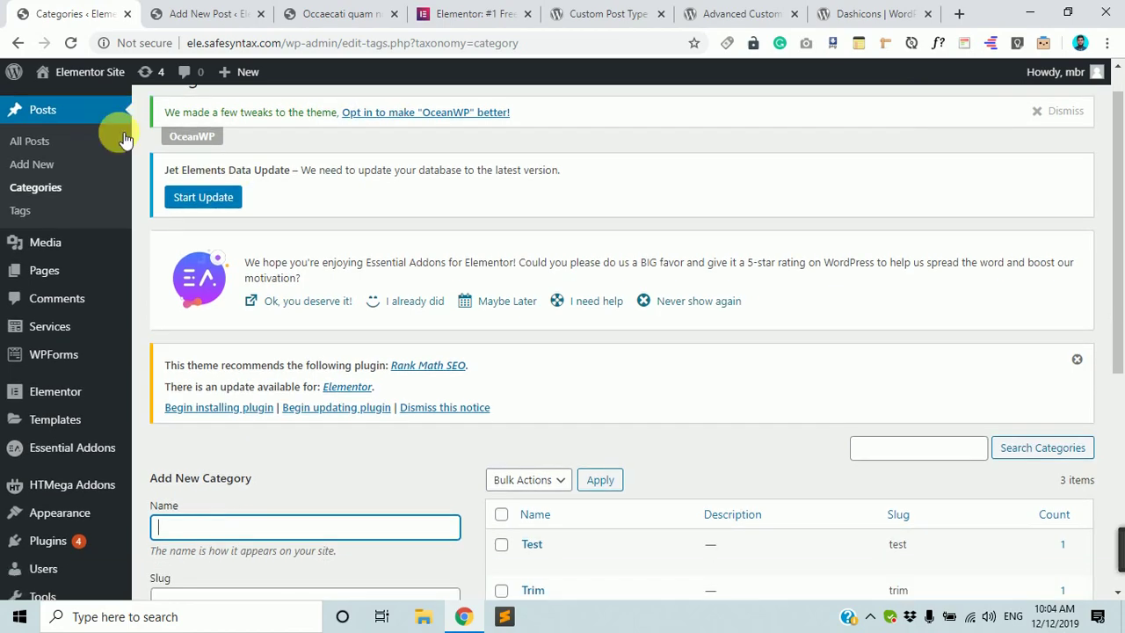
scroll(50, 201, "up", 4)
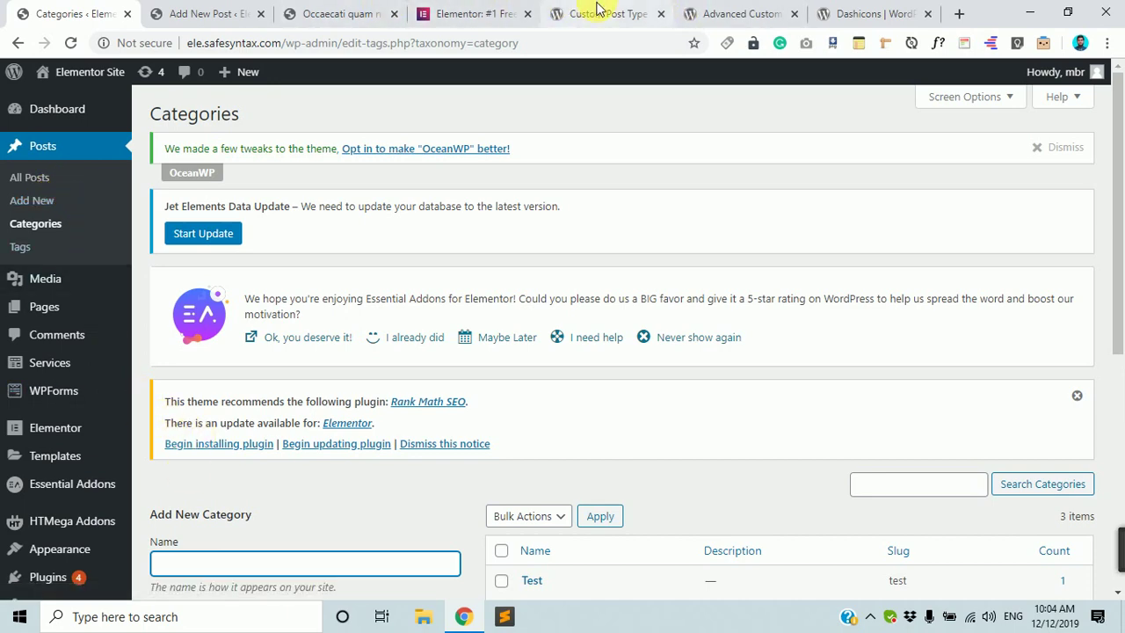
Open the page for adding new plugins and search it for ACF.
scroll(615, 453, "down", 5)
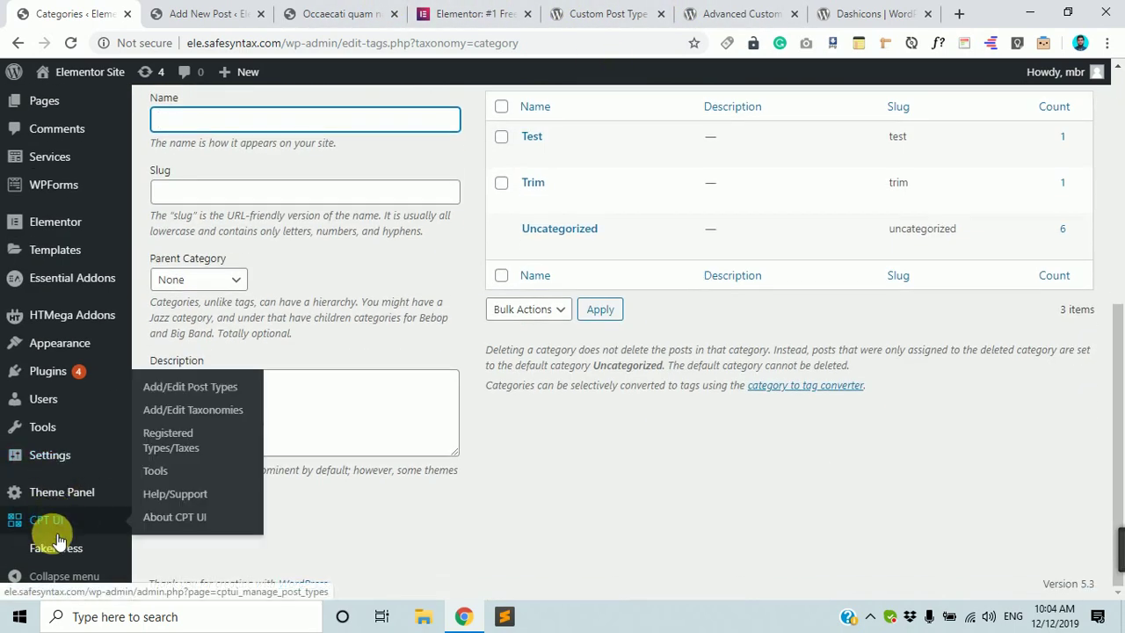
scroll(53, 263, "up", 5)
scroll(35, 474, "down", 4)
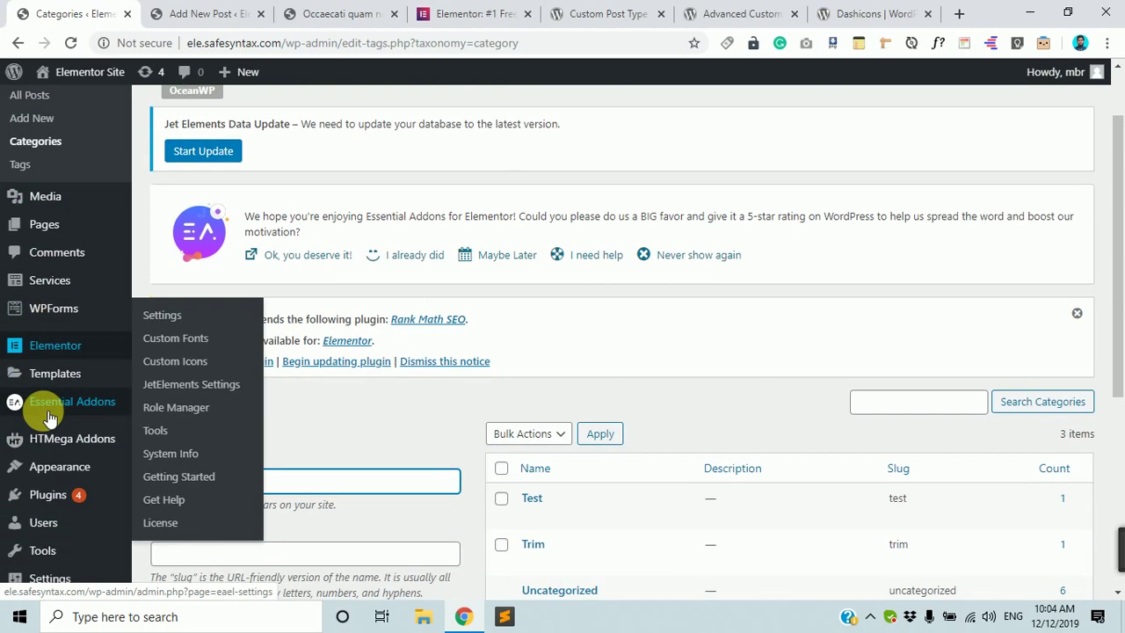
mouse_move(50, 369)
left_click(187, 398)
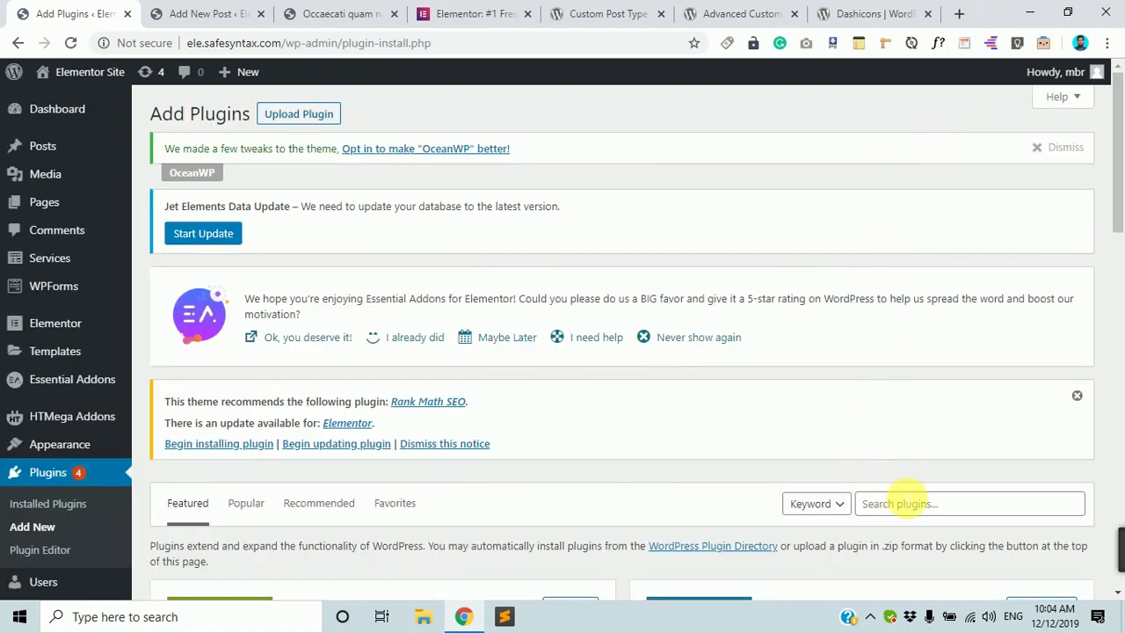
left_click(906, 501)
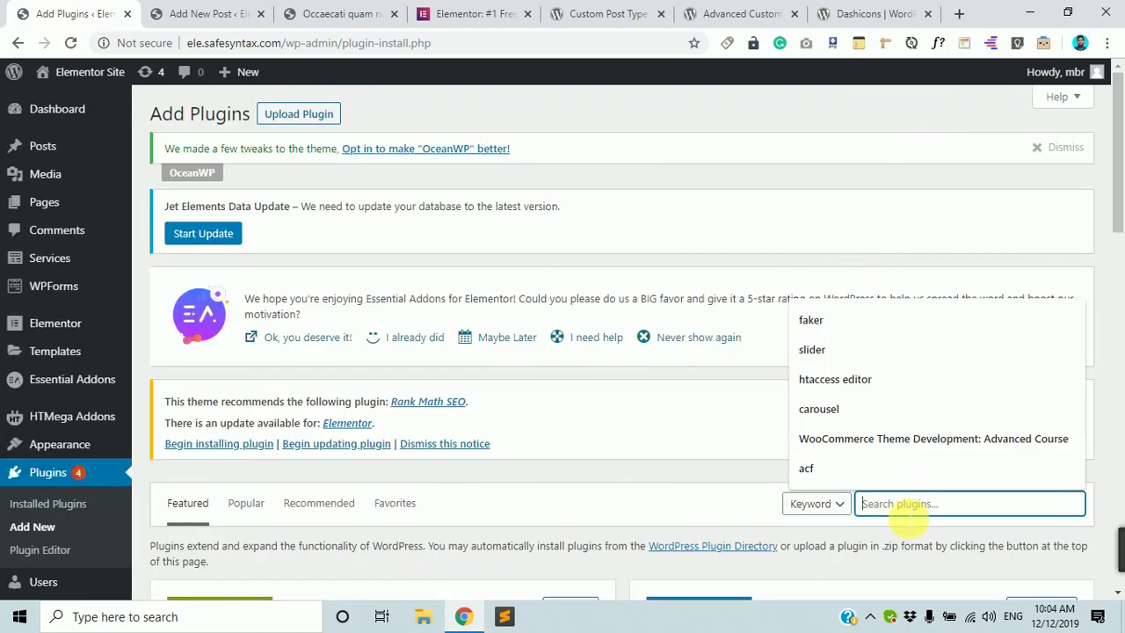
type("AC")
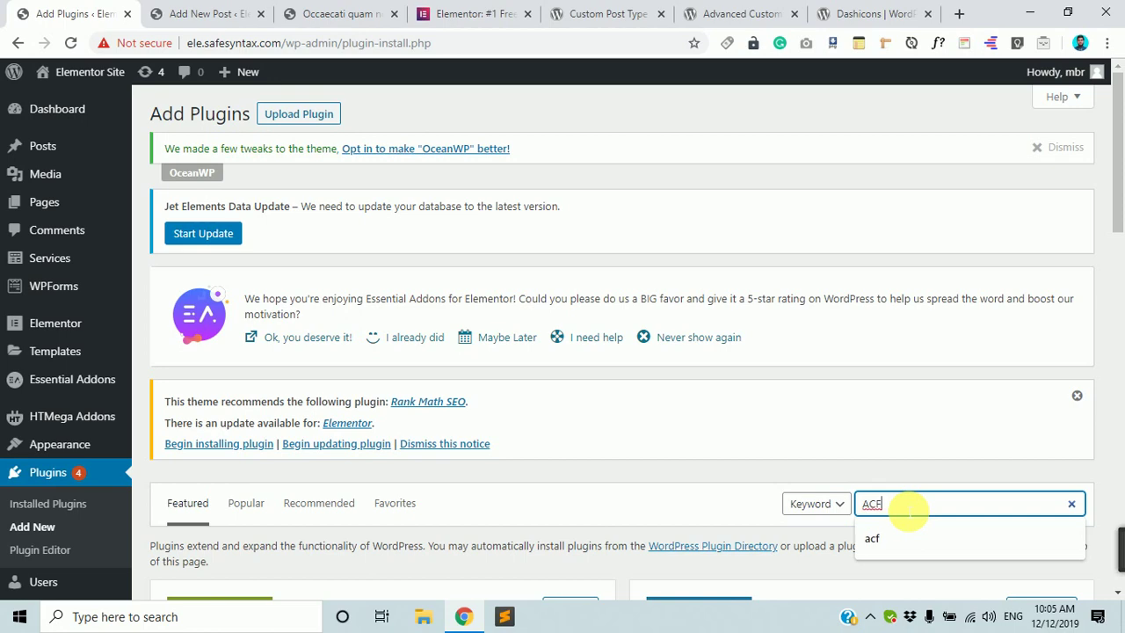
type("F")
Find the Advanced Custom Fields plugin by Elliot Condon among the results and install it.
scroll(899, 467, "down", 1)
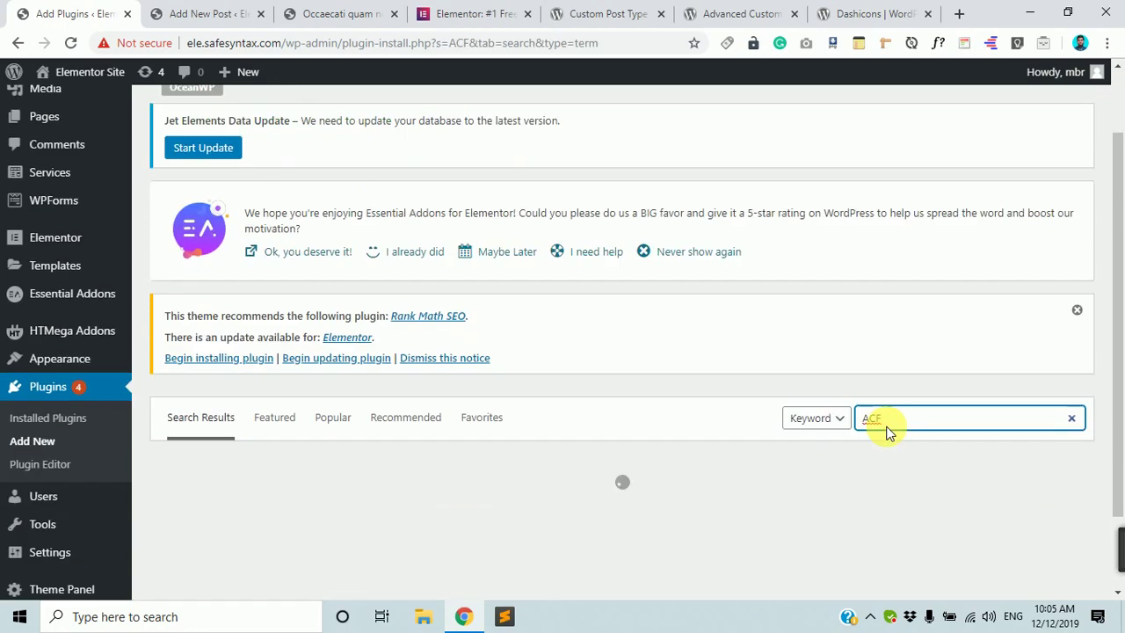
scroll(886, 431, "down", 1)
scroll(886, 430, "down", 3)
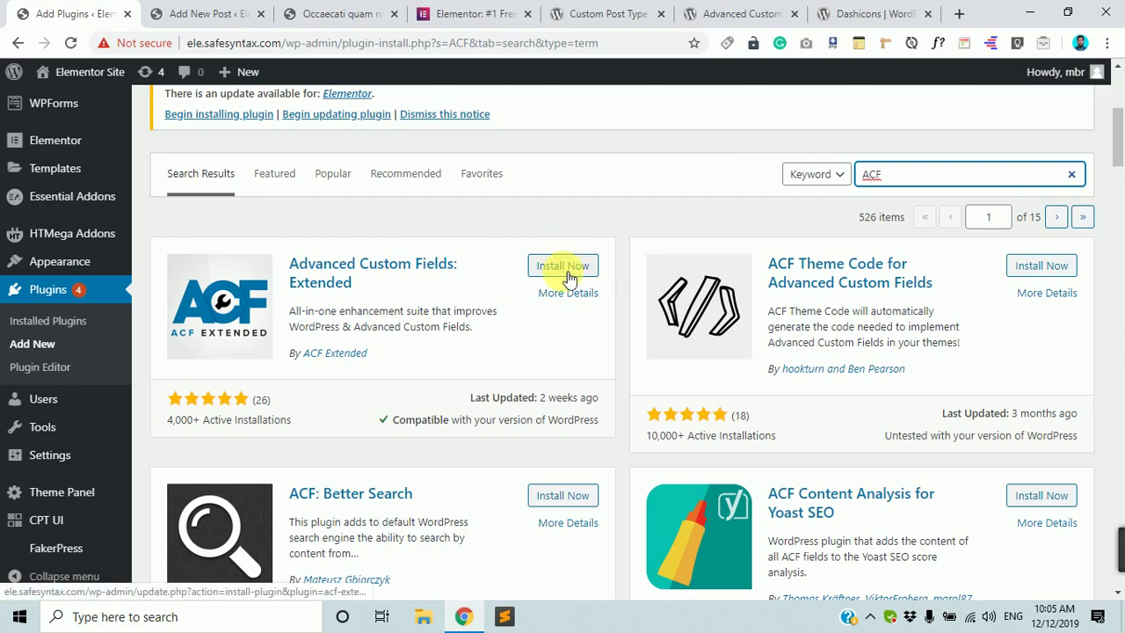
scroll(569, 278, "down", 5)
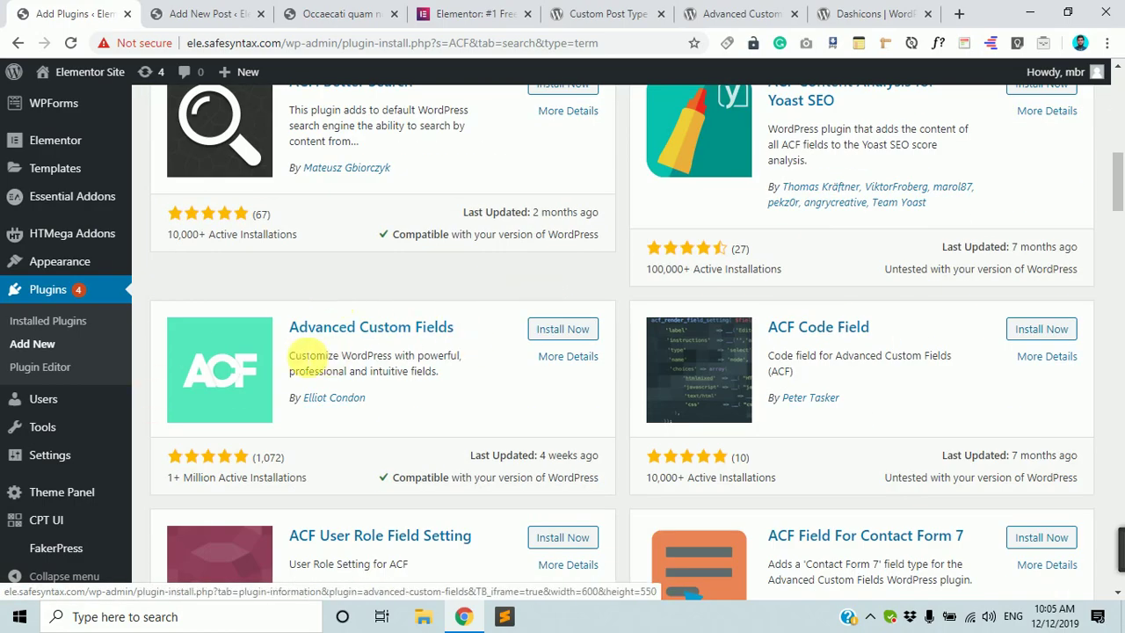
scroll(386, 334, "up", 1)
scroll(360, 334, "down", 2)
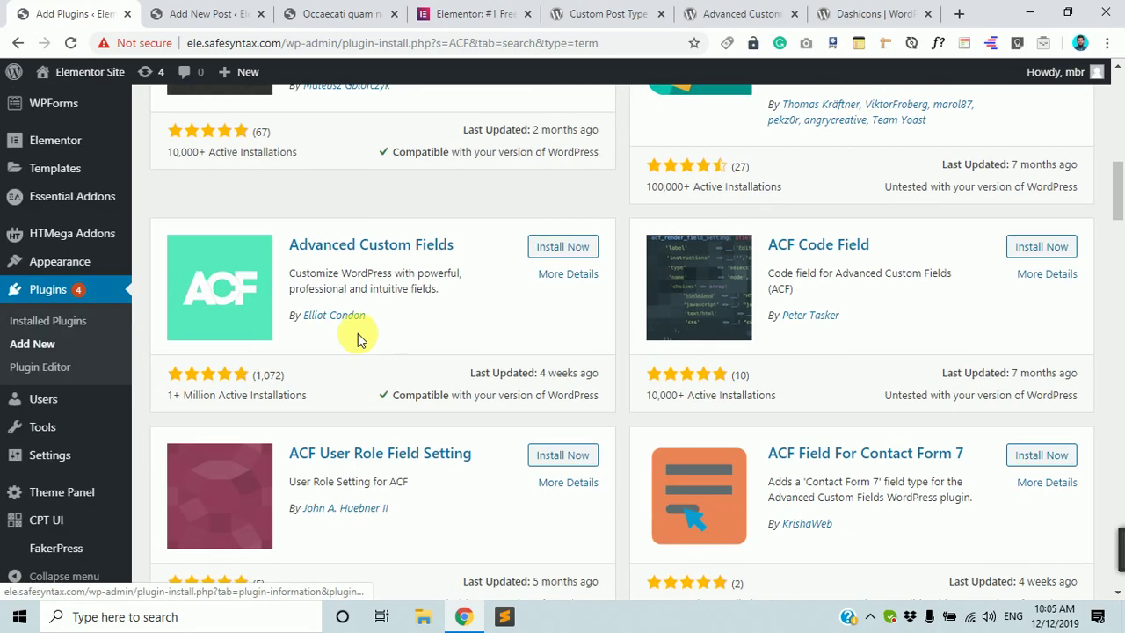
left_click(563, 248)
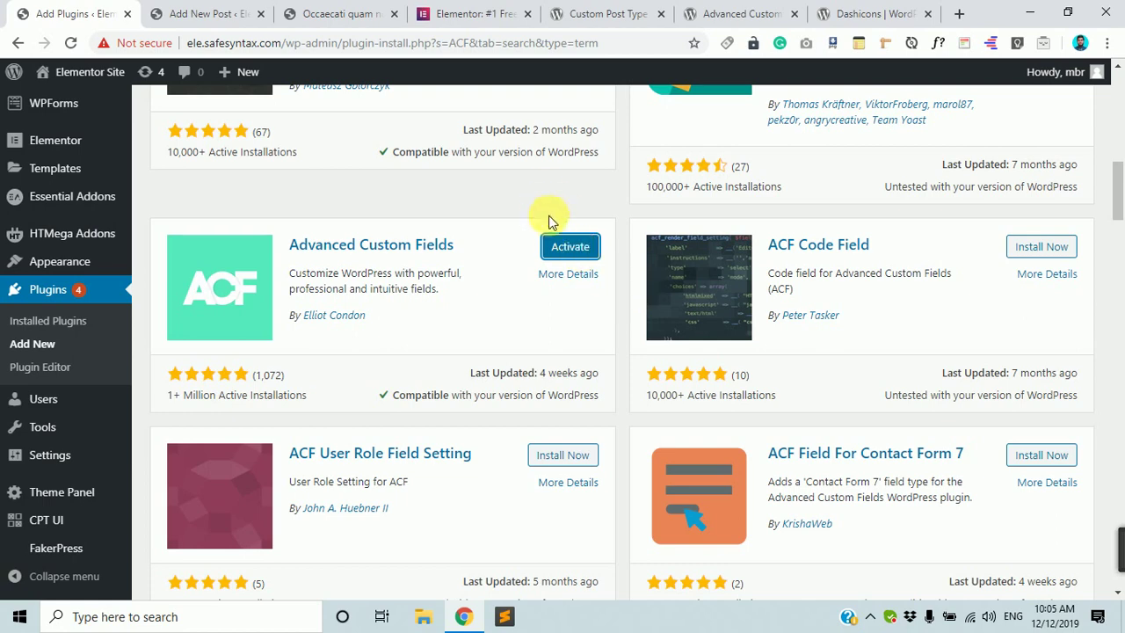
Activate the newly installed Advanced Custom Fields plugin and look through the installed plugins and the admin menu.
left_click(562, 253)
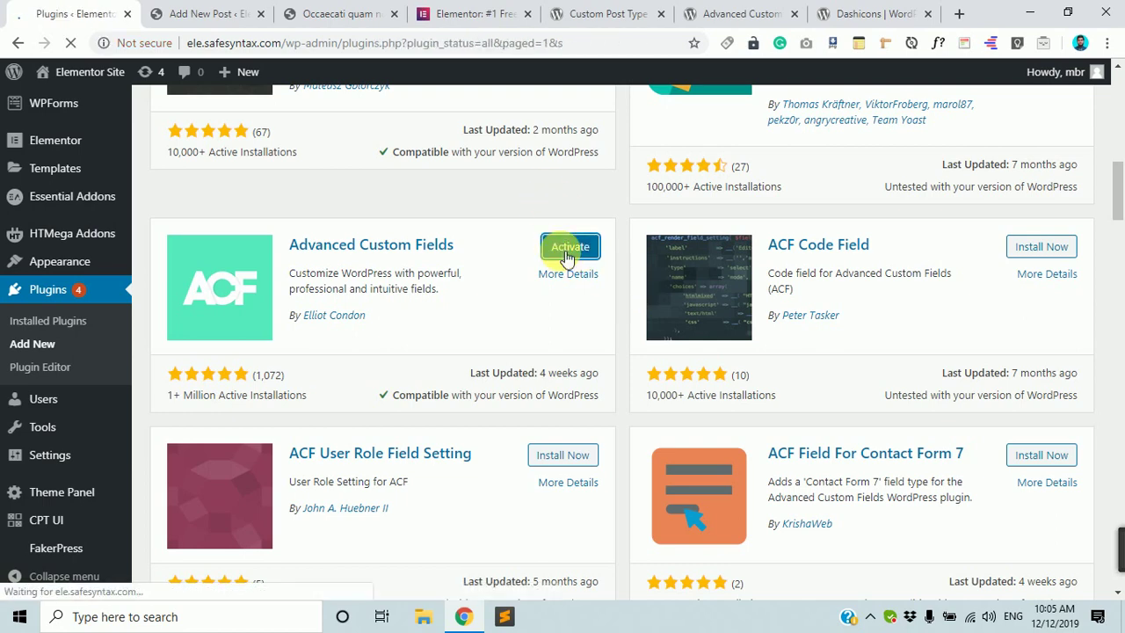
scroll(545, 263, "down", 4)
scroll(528, 267, "down", 10)
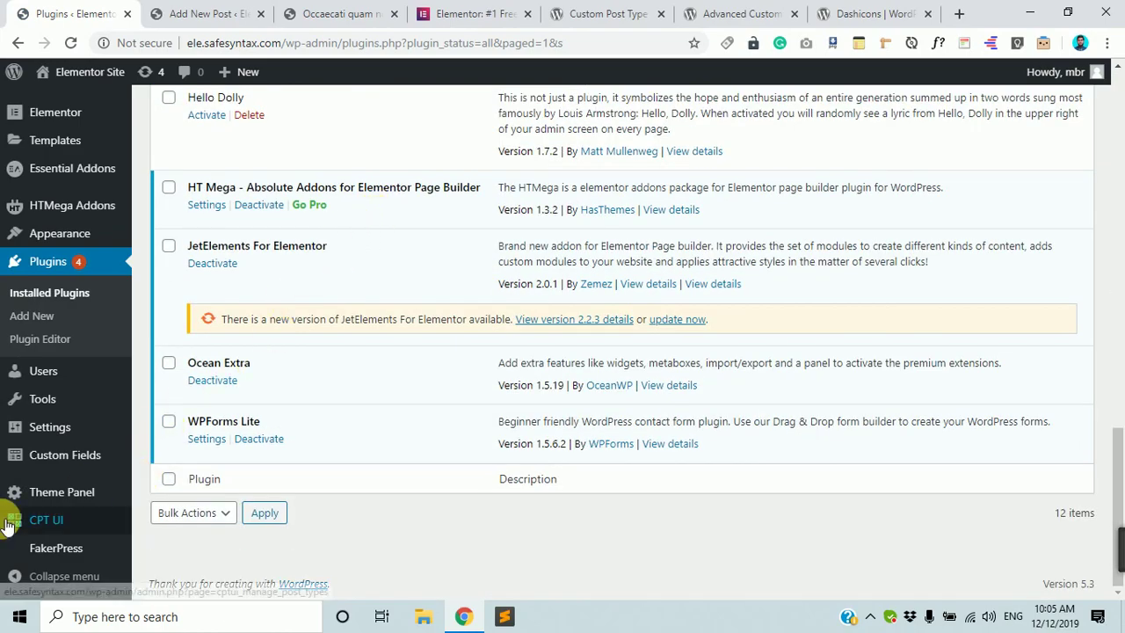
scroll(61, 520, "up", 2)
scroll(55, 502, "down", 3)
scroll(88, 281, "up", 12)
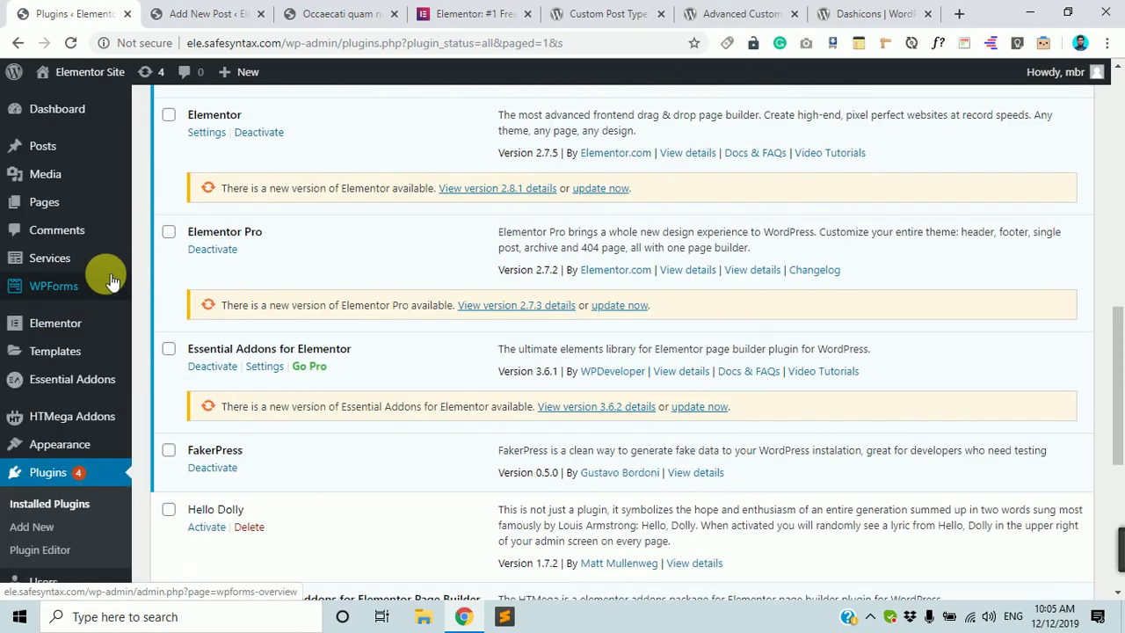
mouse_move(20, 256)
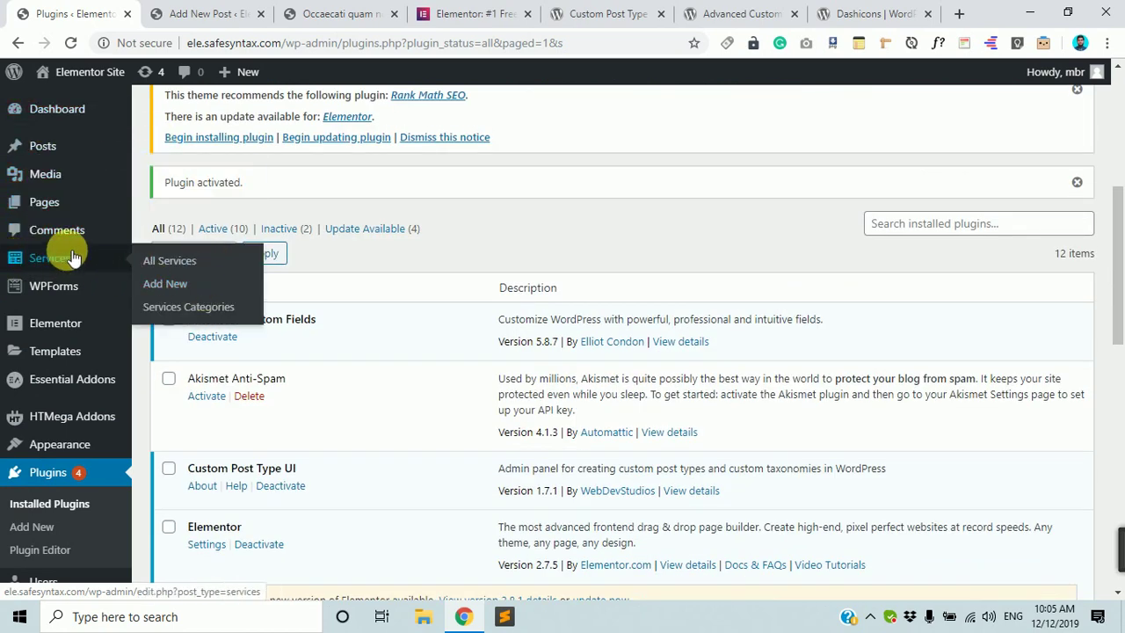
left_click(204, 11)
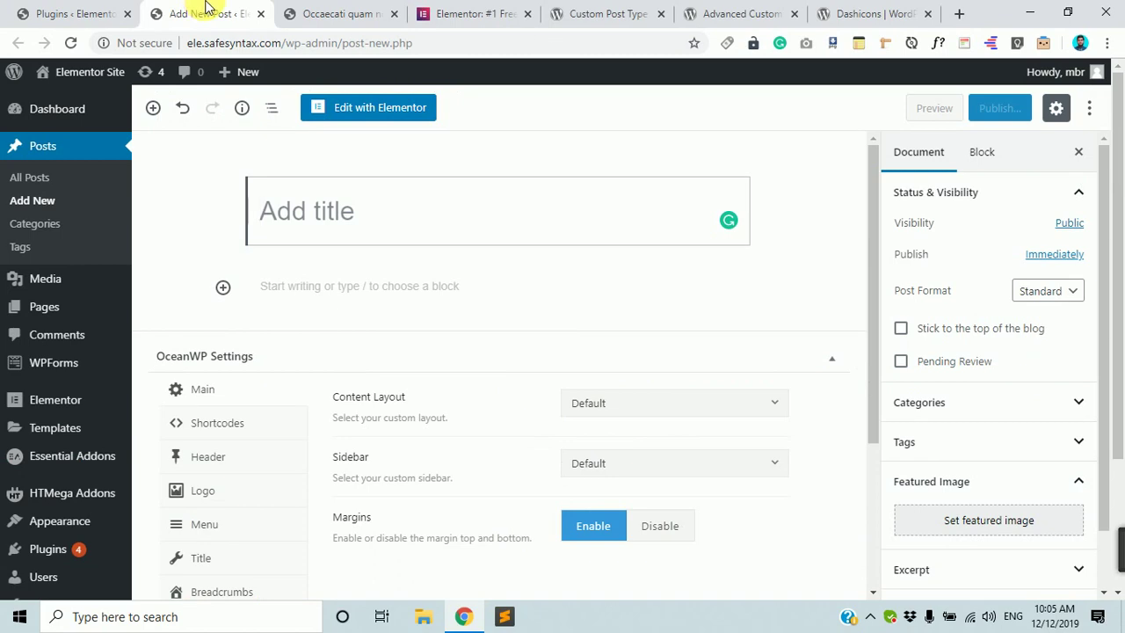
left_click(96, 11)
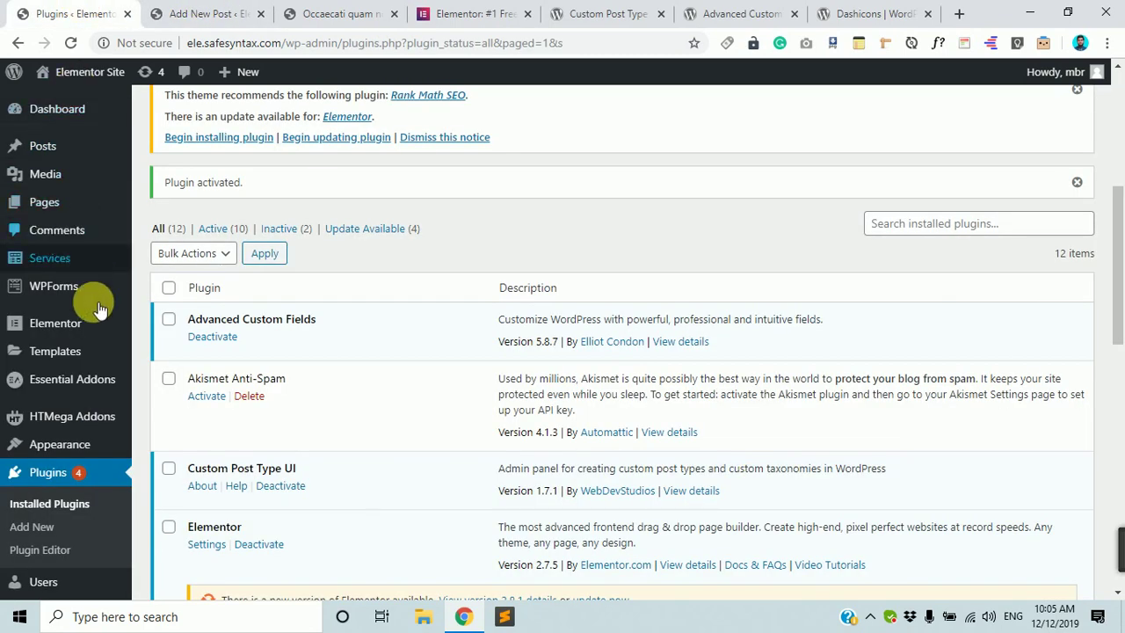
scroll(133, 464, "down", 3)
mouse_move(134, 466)
scroll(125, 492, "down", 2)
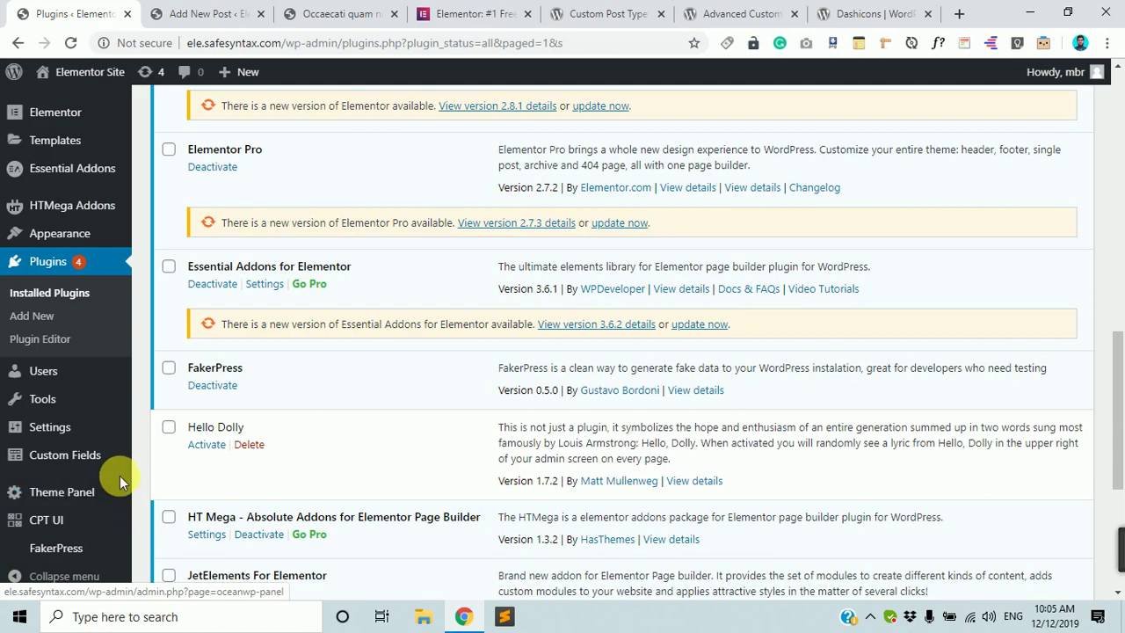
scroll(31, 176, "up", 5)
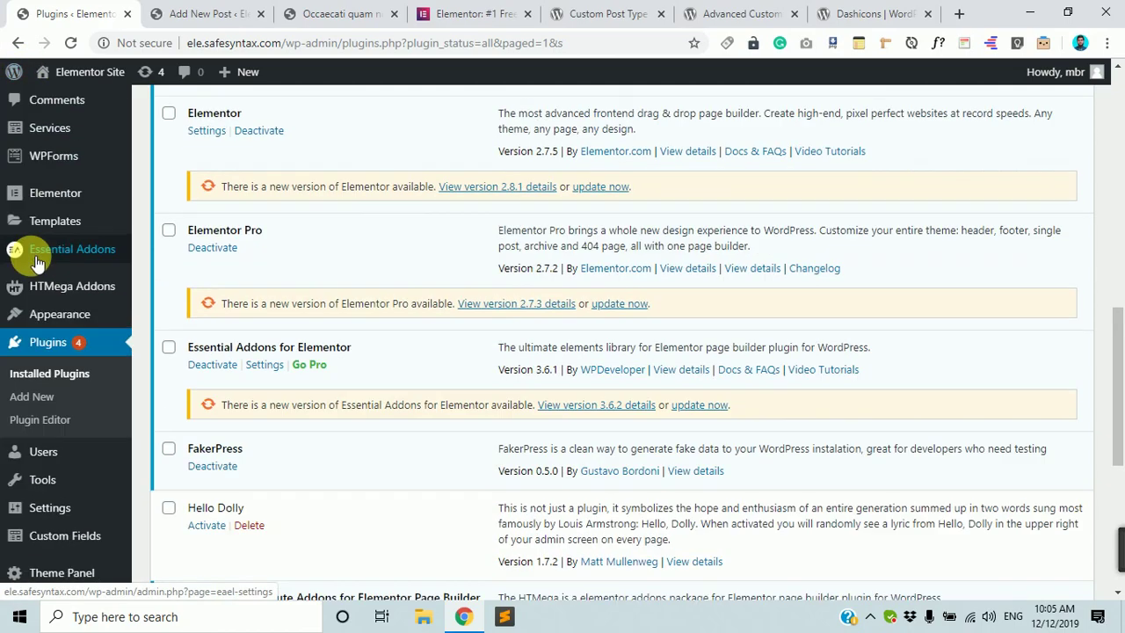
Open a new service and inspect its empty content area and block settings.
mouse_move(73, 261)
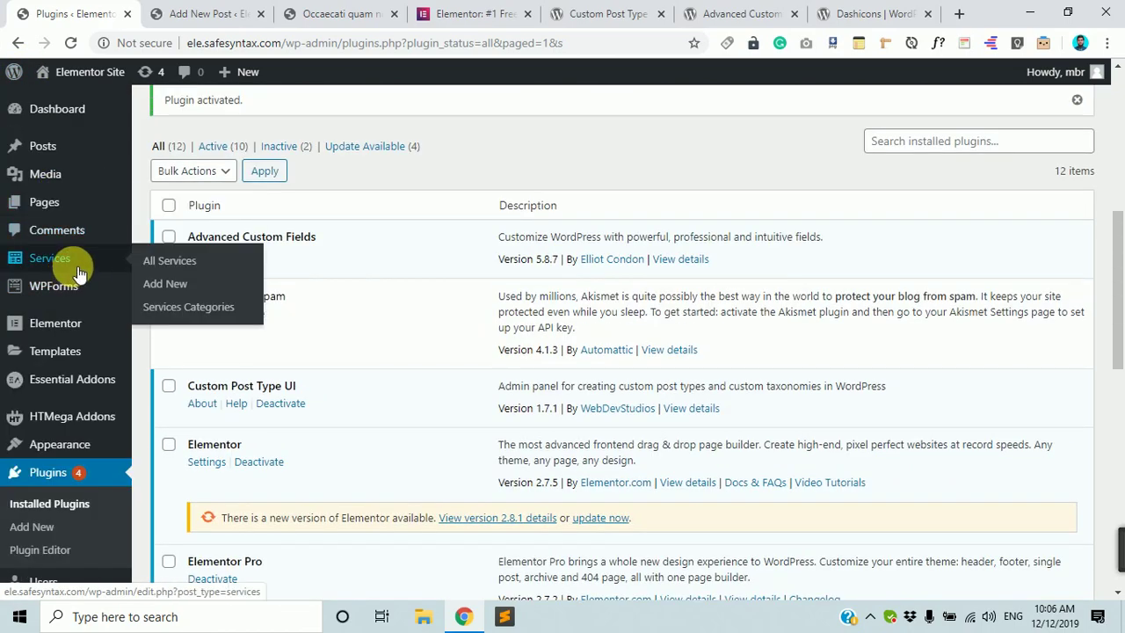
left_click(161, 283)
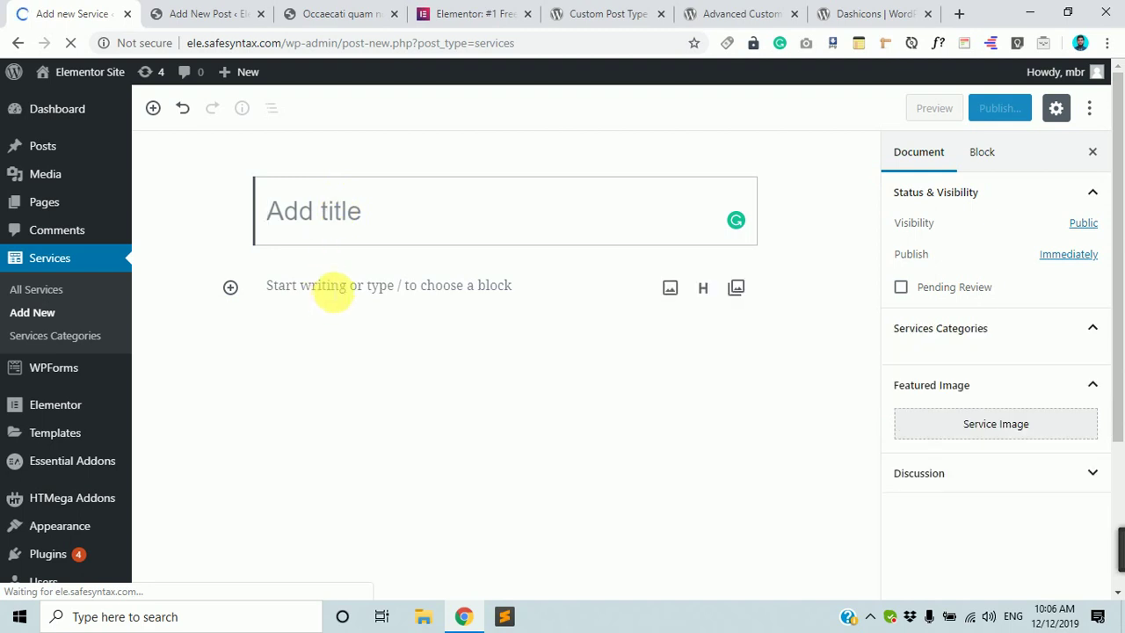
left_click(332, 286)
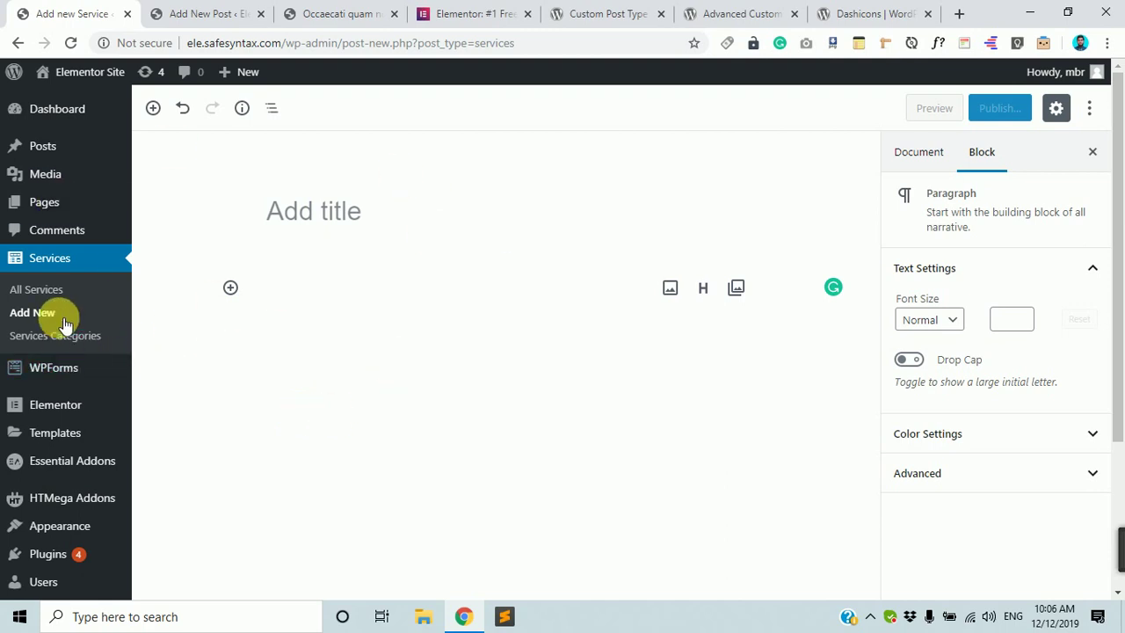
Leave the unsaved service and start a new Advanced Custom Fields field group.
scroll(72, 395, "down", 3)
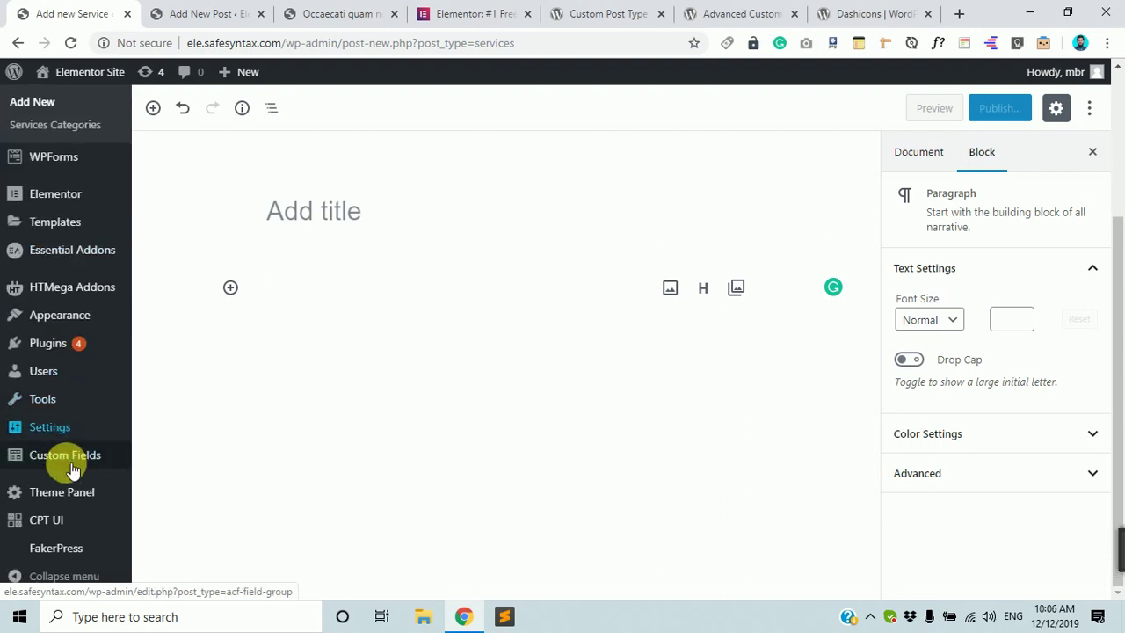
mouse_move(44, 518)
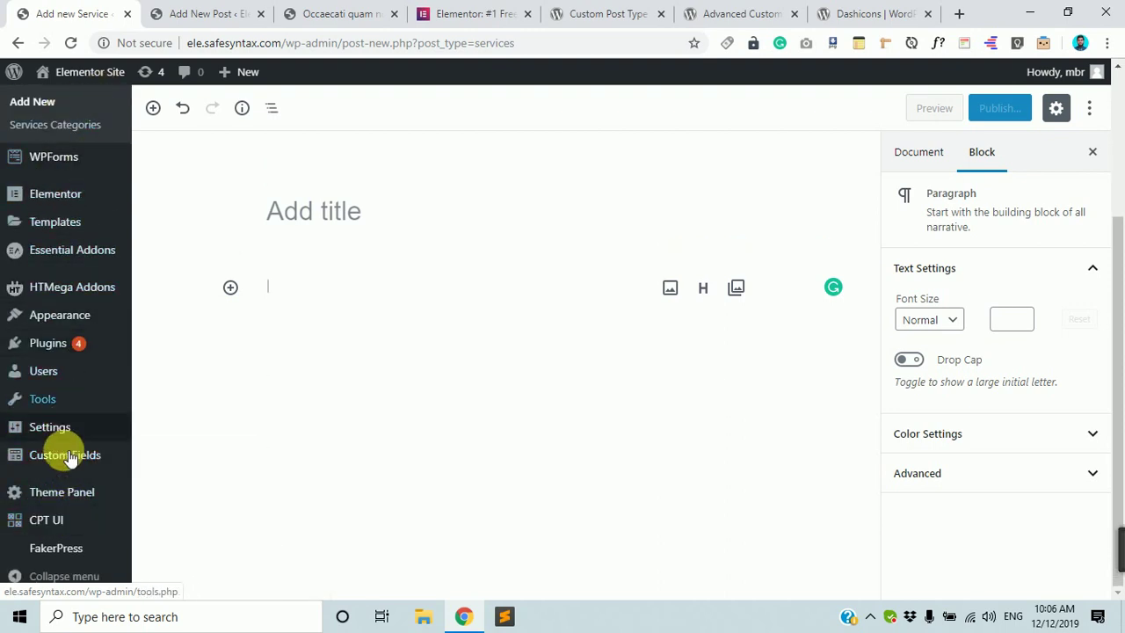
mouse_move(65, 468)
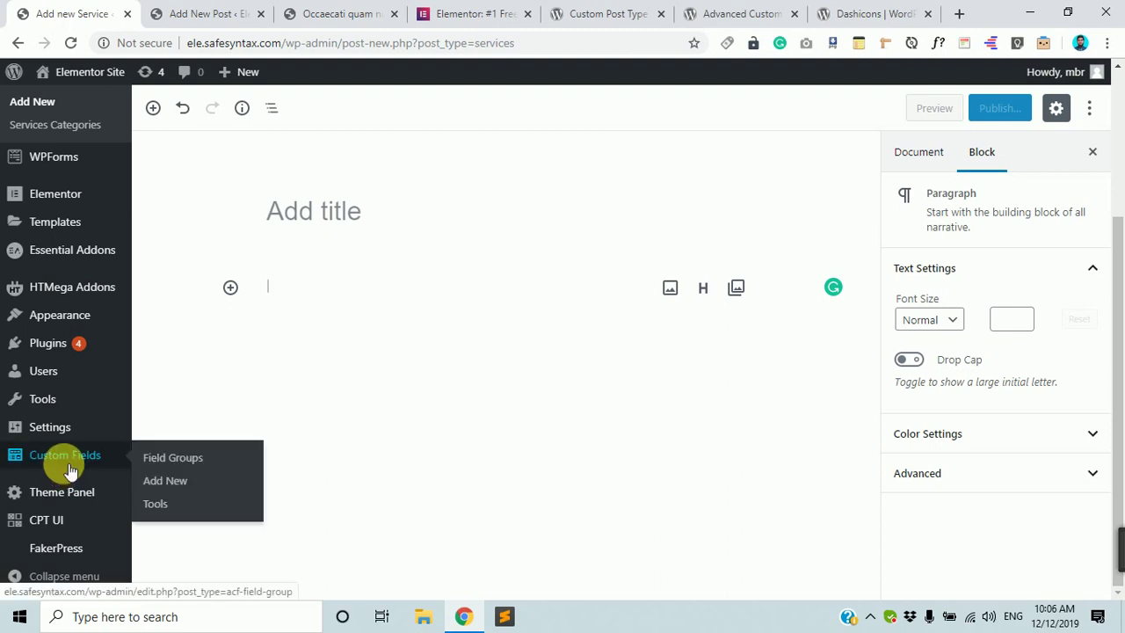
left_click(176, 485)
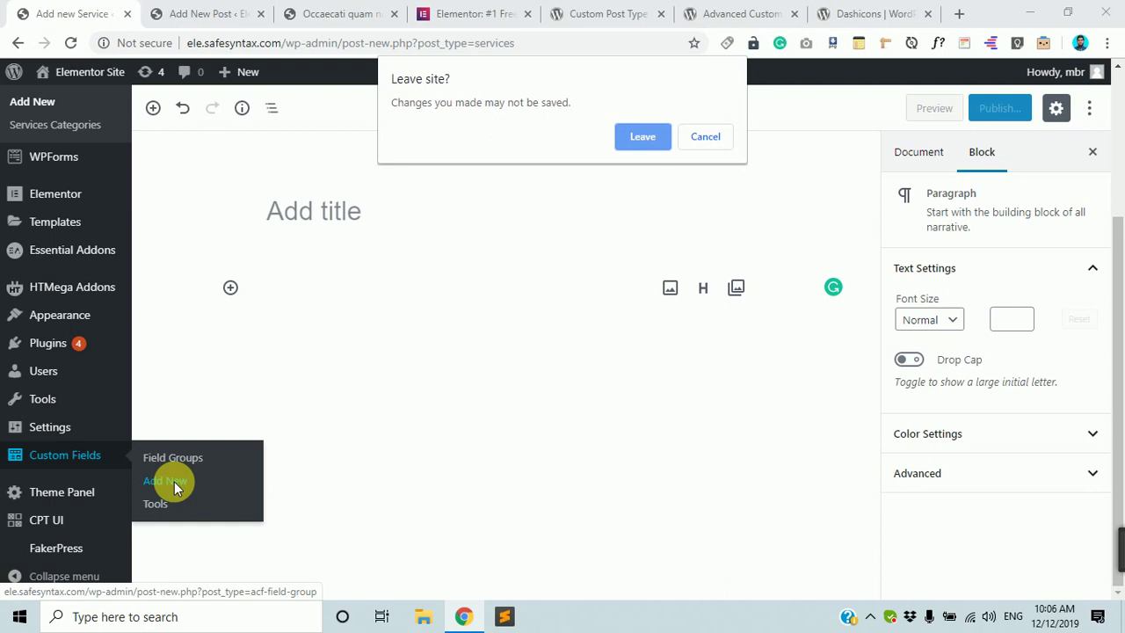
left_click(651, 136)
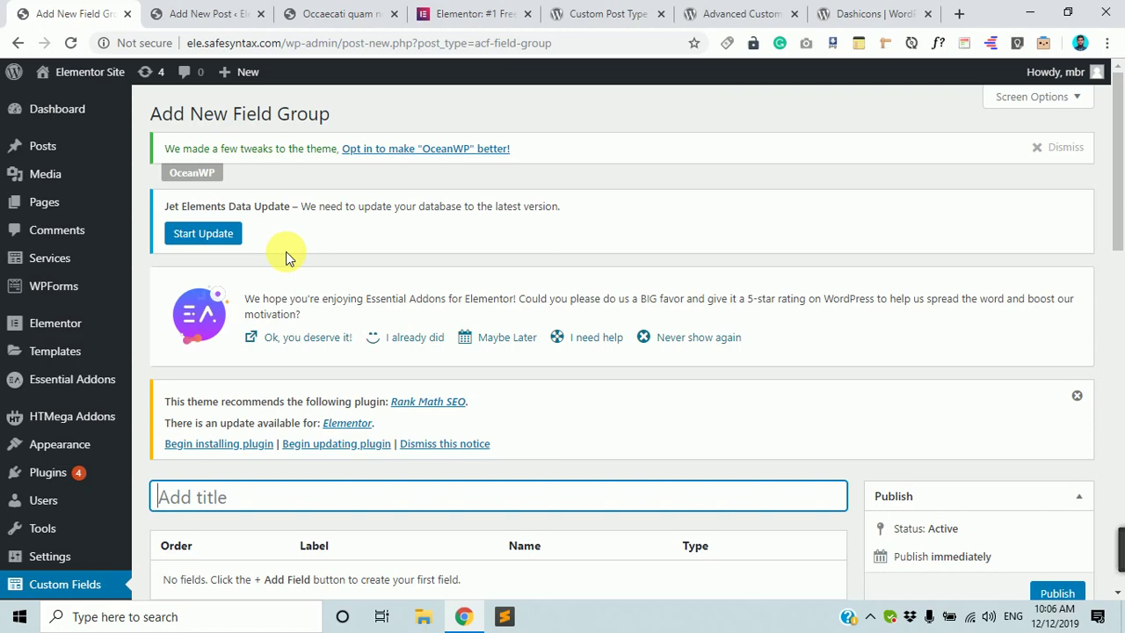
Look over the new field group's title, fields, location rules and display settings.
scroll(299, 325, "down", 5)
scroll(290, 343, "down", 4)
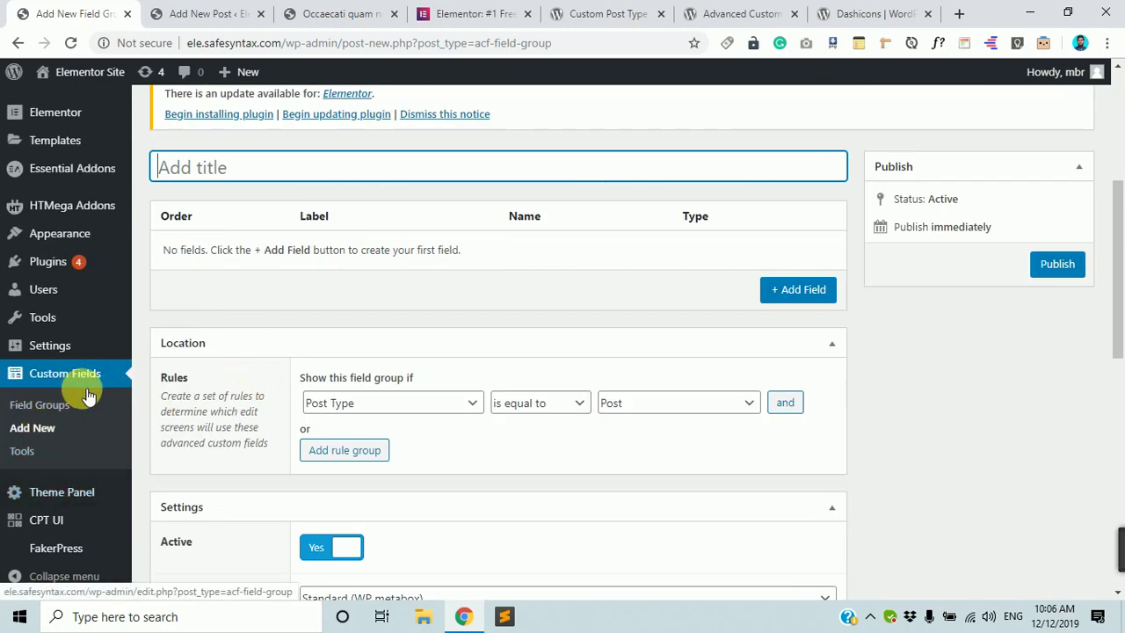
scroll(171, 363, "up", 2)
scroll(341, 394, "down", 3)
scroll(628, 431, "down", 8)
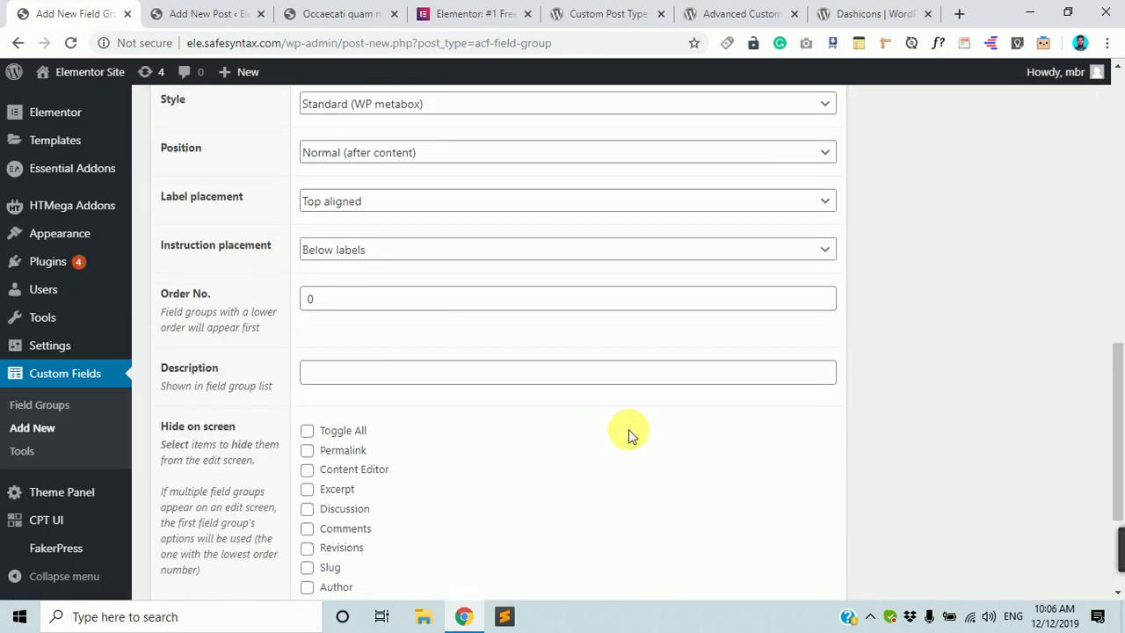
scroll(641, 301, "up", 12)
scroll(391, 329, "down", 4)
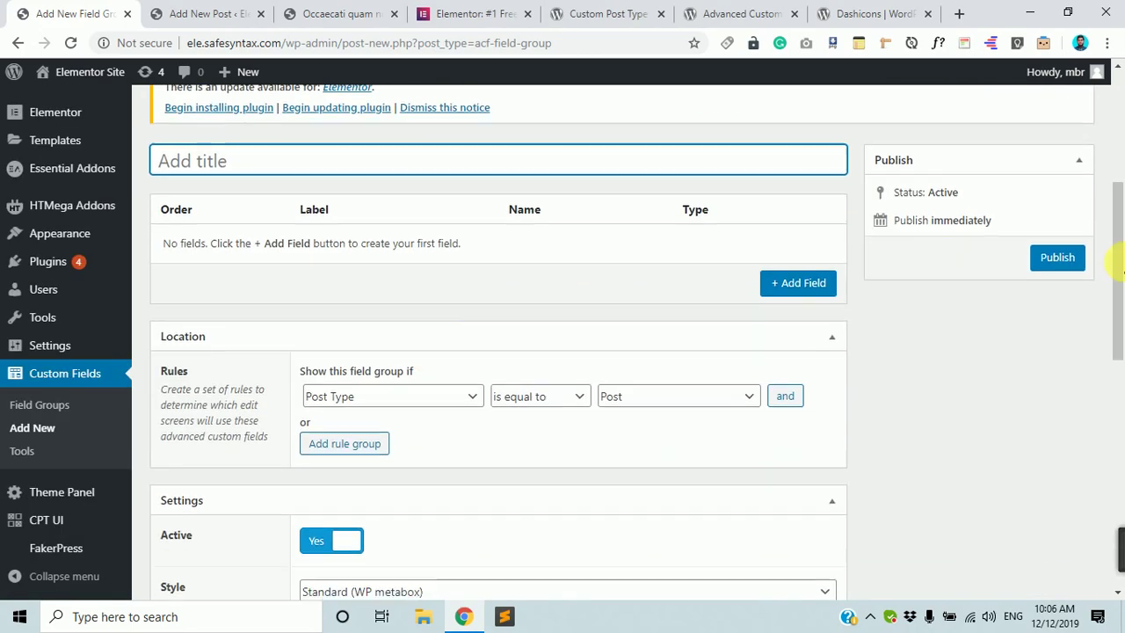
Title the new field group Services Meta.
scroll(633, 311, "up", 2)
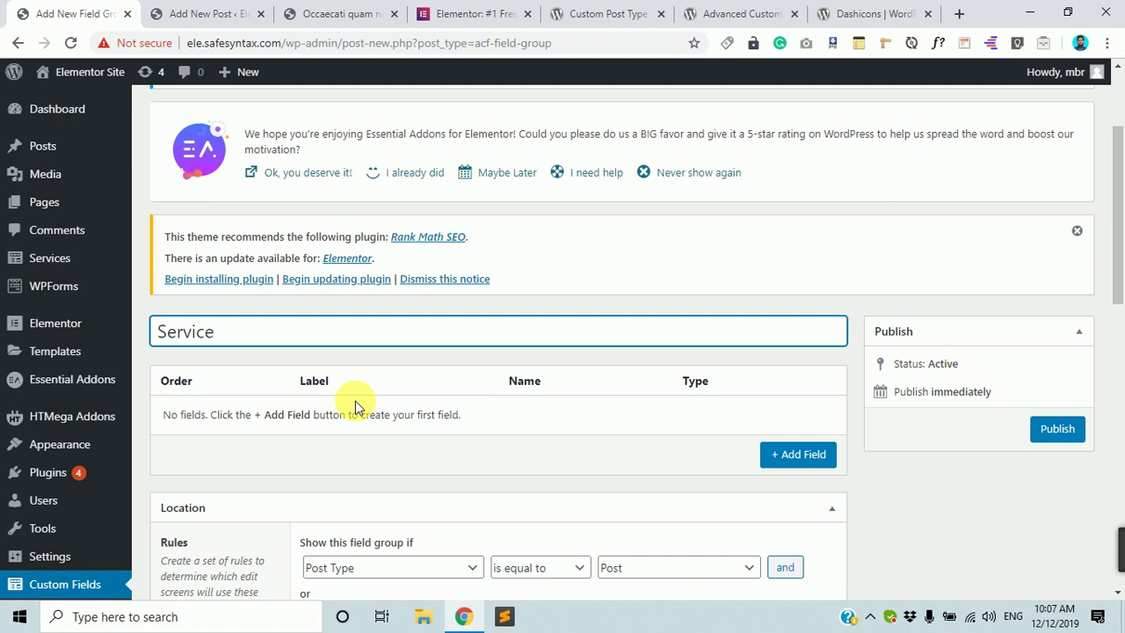
type("s Meta")
scroll(290, 328, "down", 2)
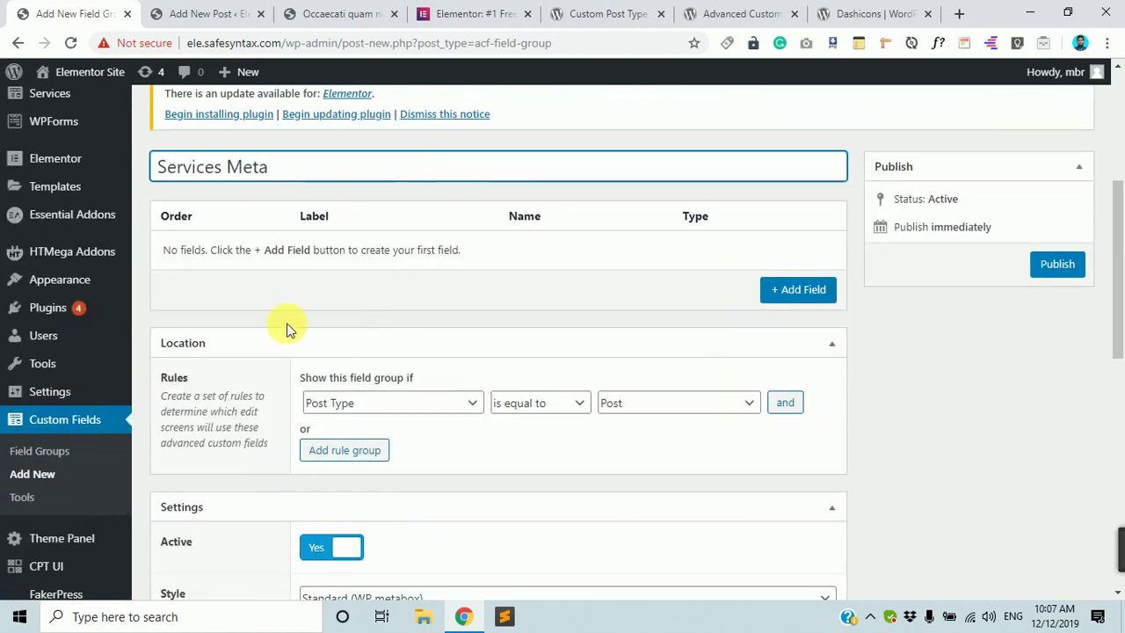
Examine the field group's location rules against the site's Posts and Pages content types.
scroll(264, 360, "down", 3)
scroll(194, 325, "up", 2)
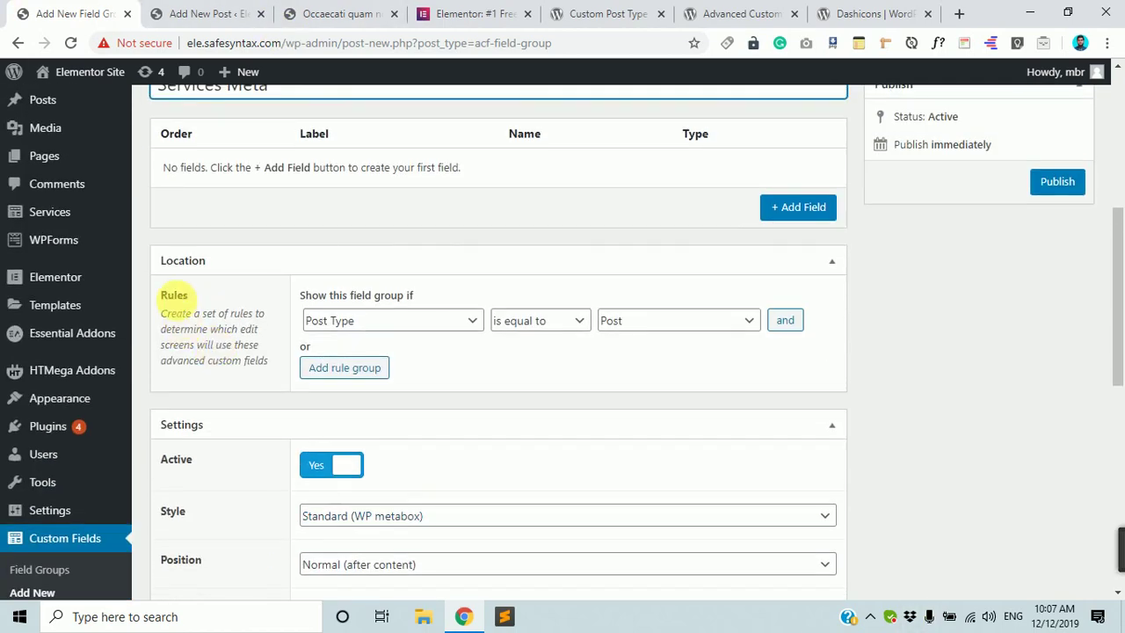
scroll(221, 296, "up", 3)
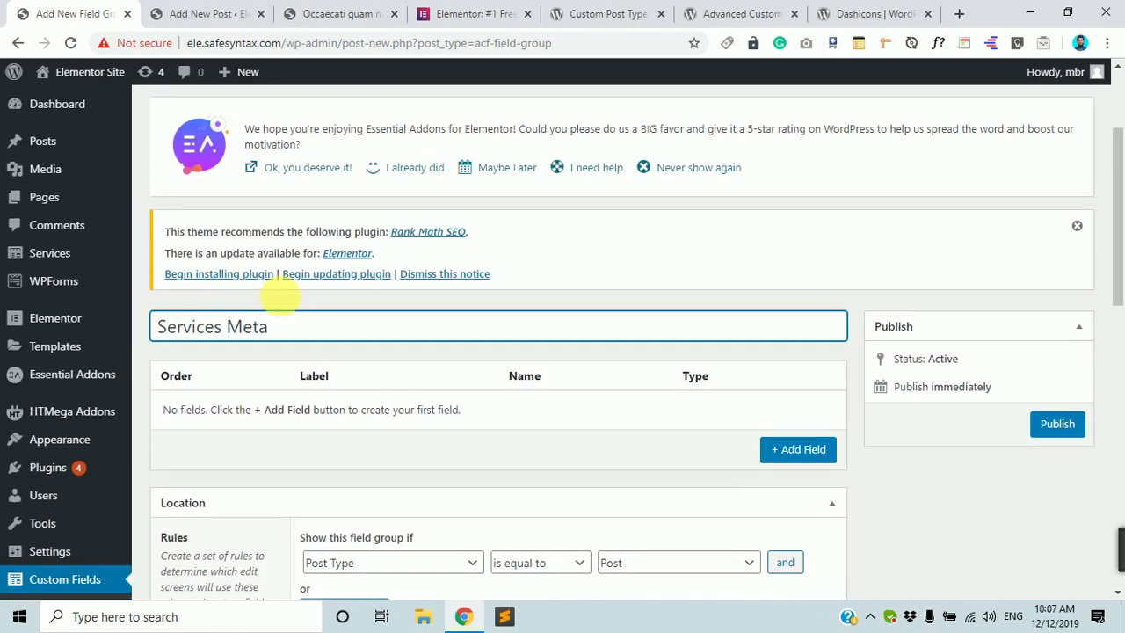
scroll(273, 308, "down", 3)
scroll(203, 308, "up", 4)
mouse_move(38, 146)
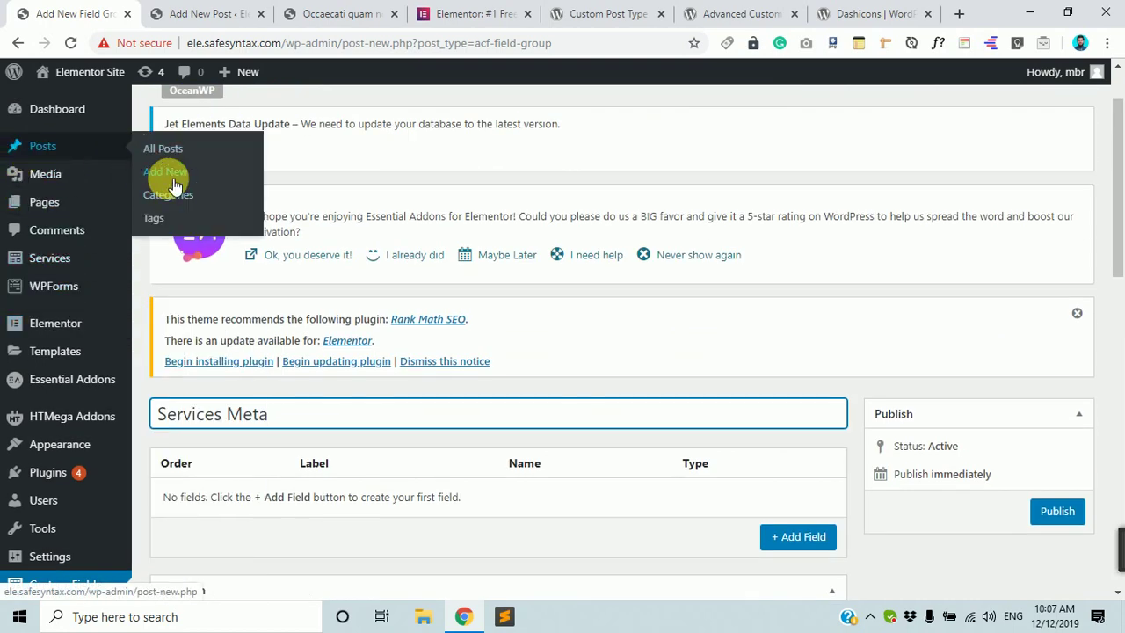
mouse_move(87, 201)
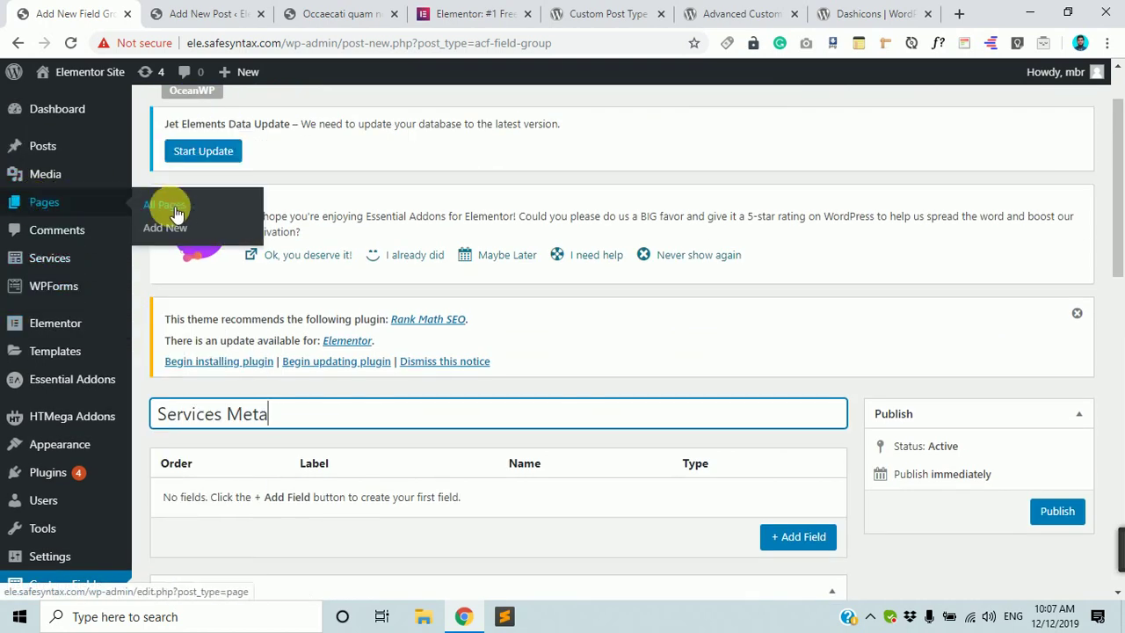
Set the location rule to show the field group if Post Type is equal to Service.
scroll(364, 307, "down", 5)
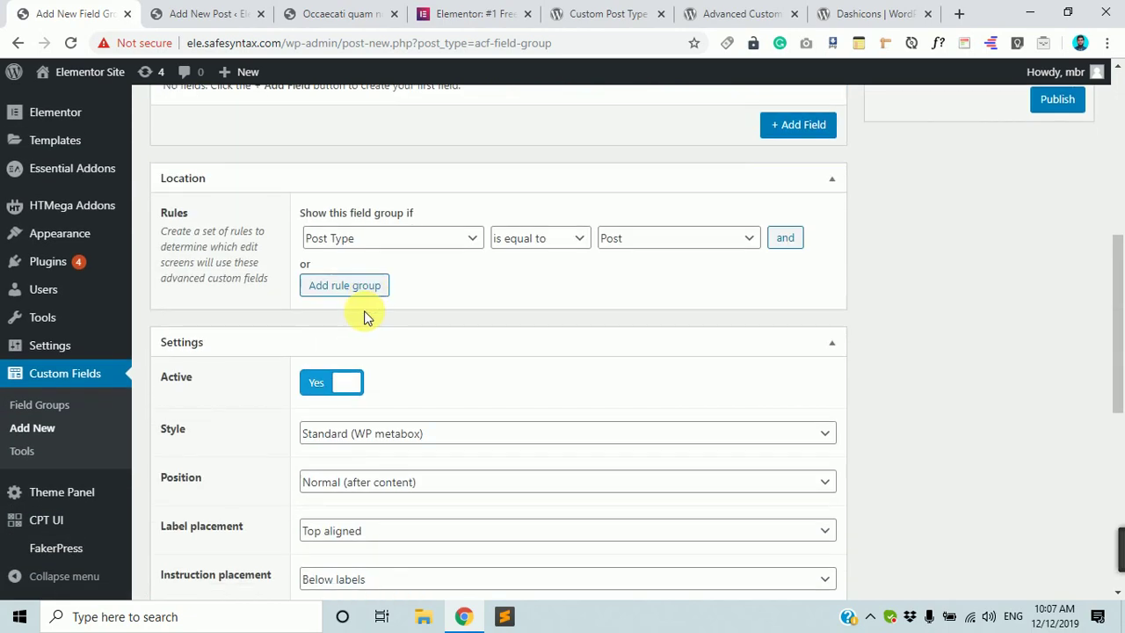
scroll(189, 250, "up", 1)
scroll(359, 326, "up", 3)
scroll(346, 382, "down", 3)
left_click(421, 247)
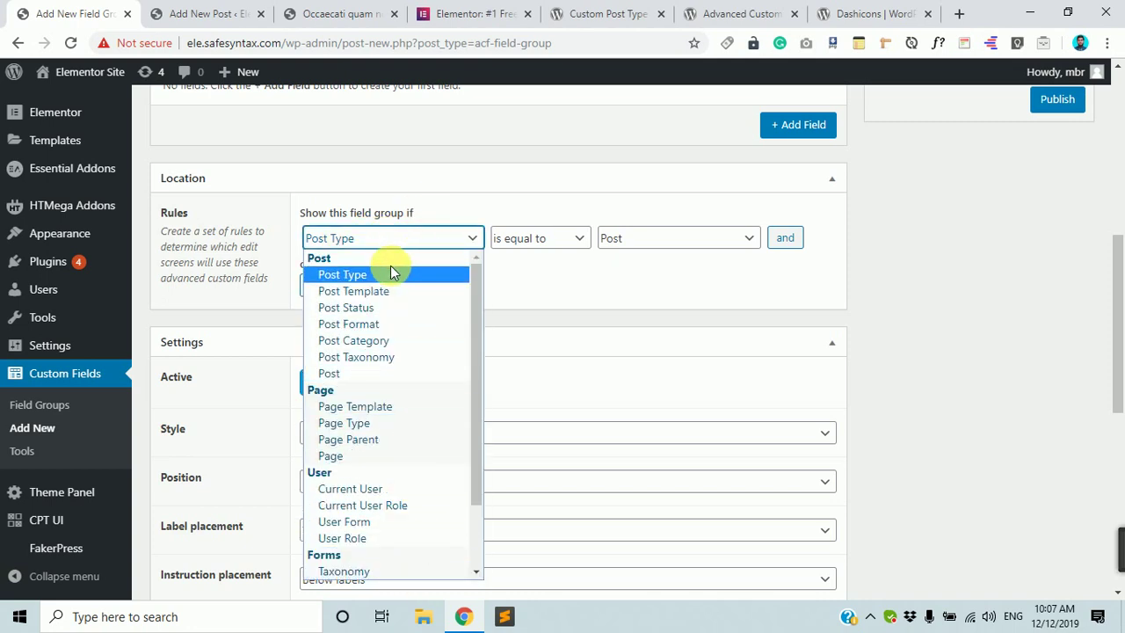
left_click(451, 276)
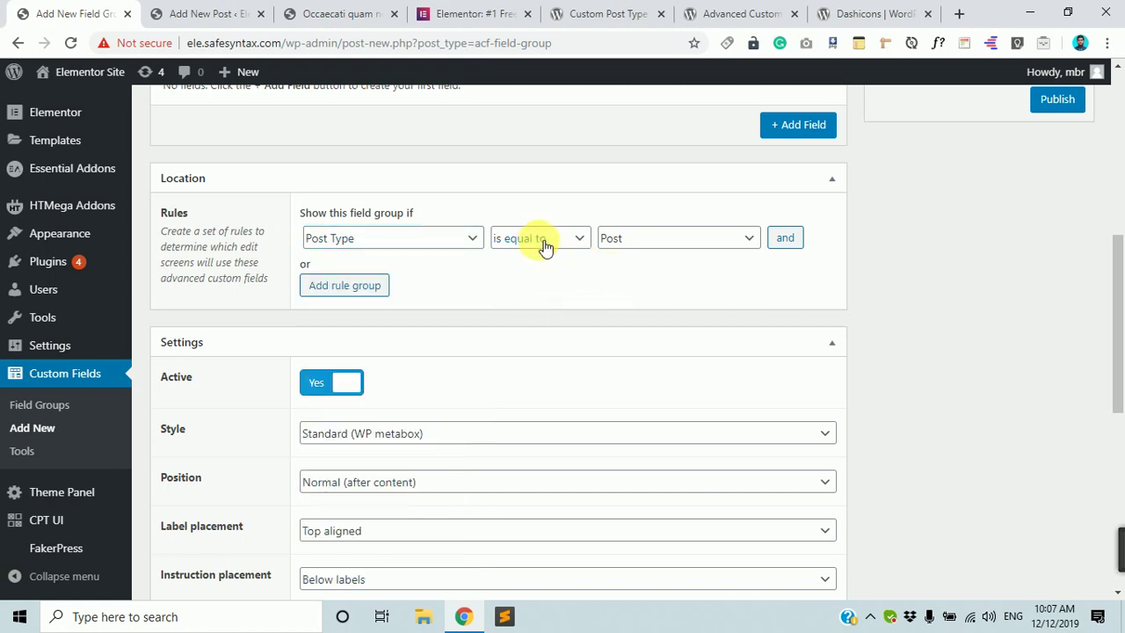
left_click(701, 244)
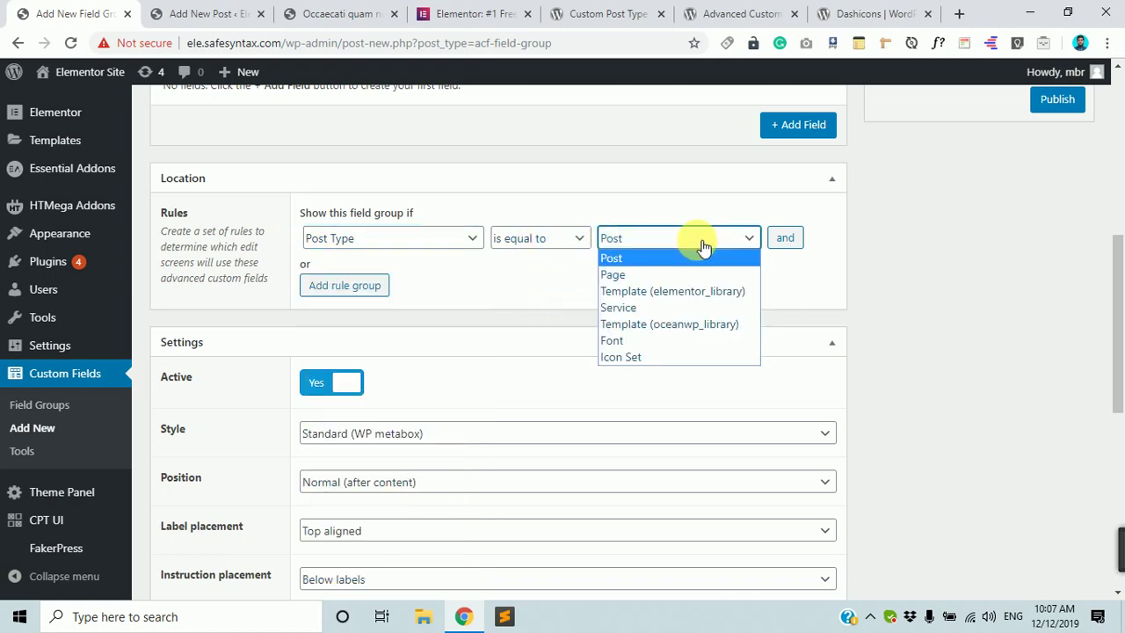
left_click(628, 310)
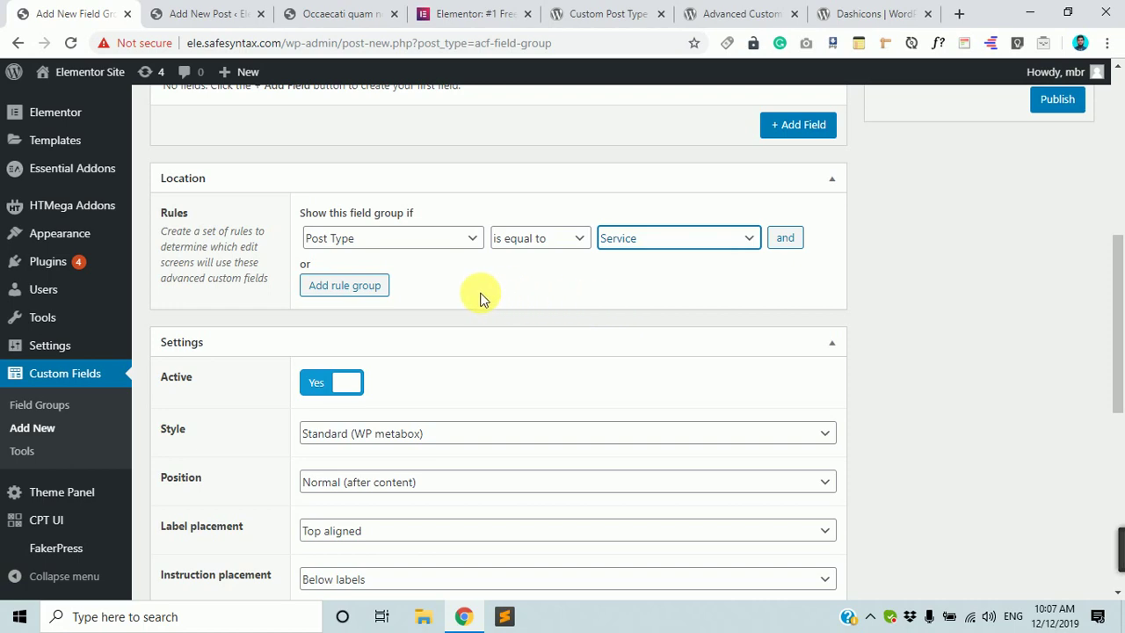
Review the Services Meta group's fields area, location rule and remaining settings, including the hide-on-screen options.
scroll(557, 307, "up", 3)
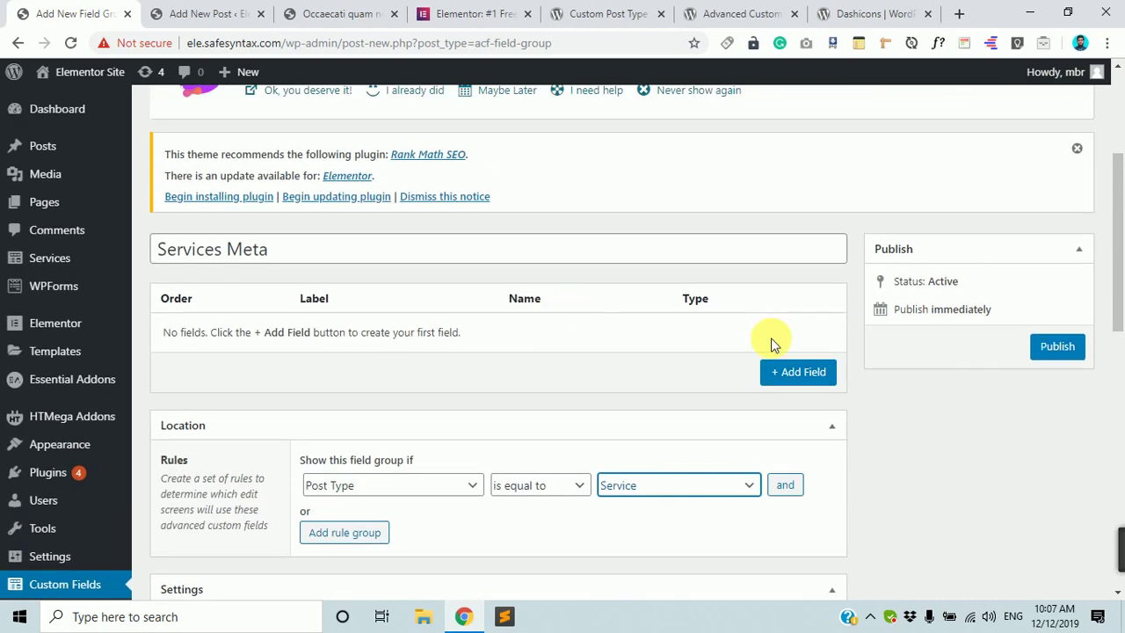
scroll(1011, 352, "down", 4)
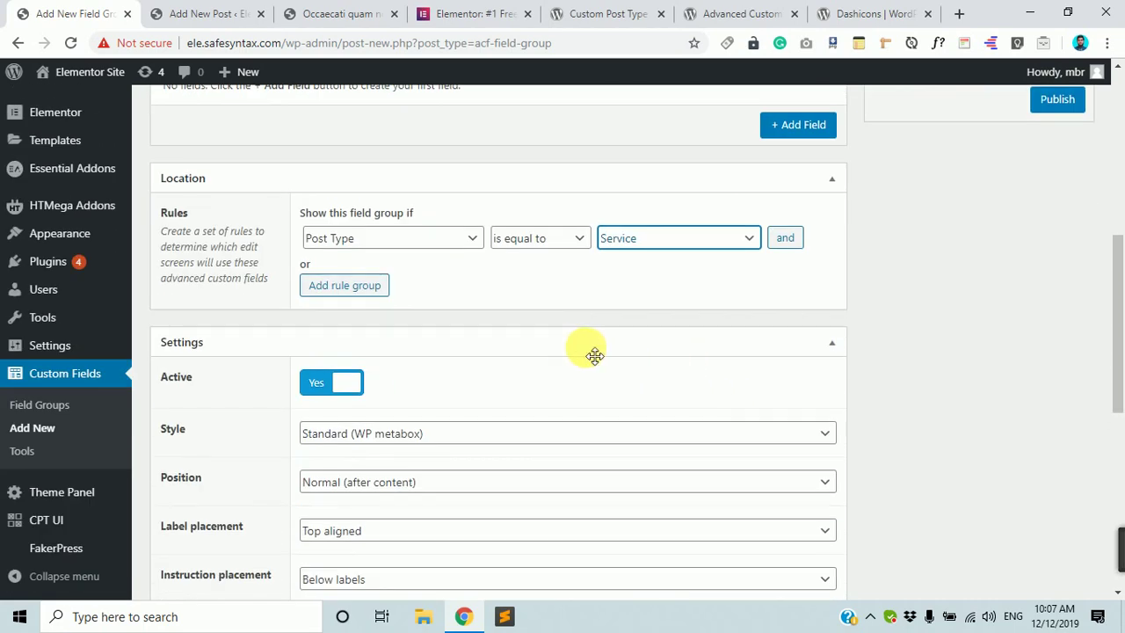
scroll(592, 352, "up", 3)
scroll(311, 355, "down", 5)
scroll(397, 416, "down", 4)
scroll(405, 417, "up", 8)
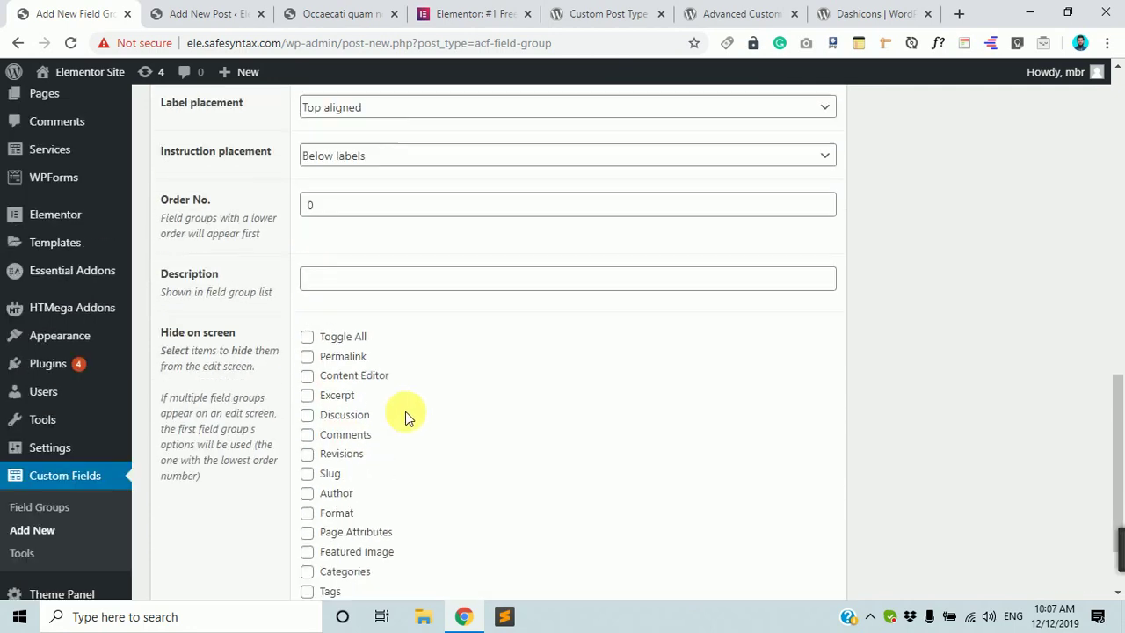
scroll(413, 417, "up", 1)
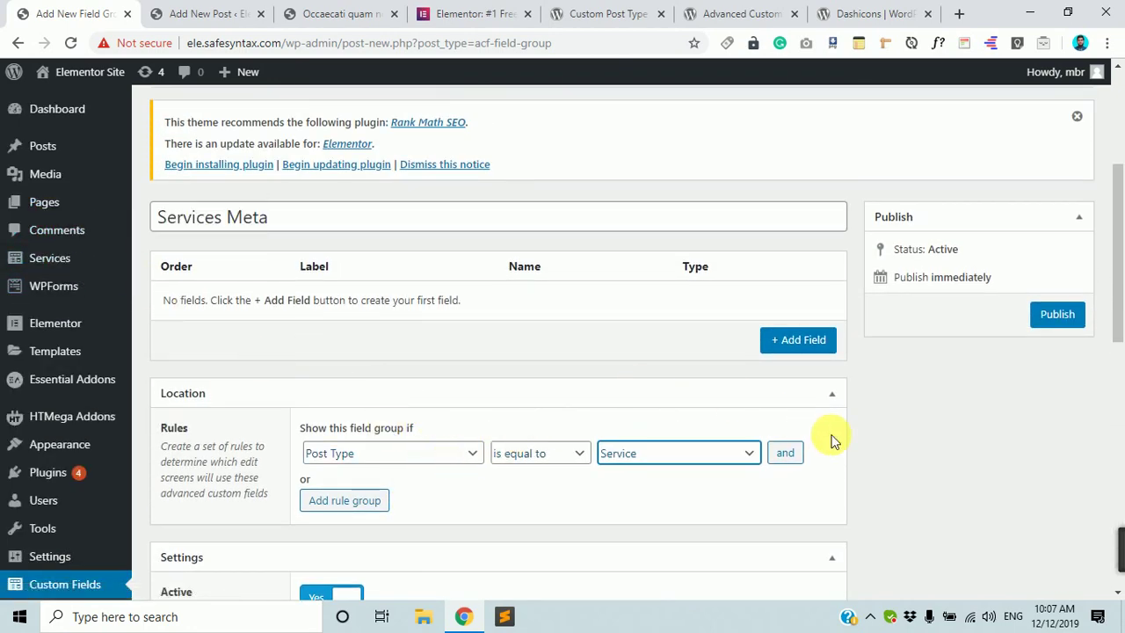
scroll(540, 381, "down", 3)
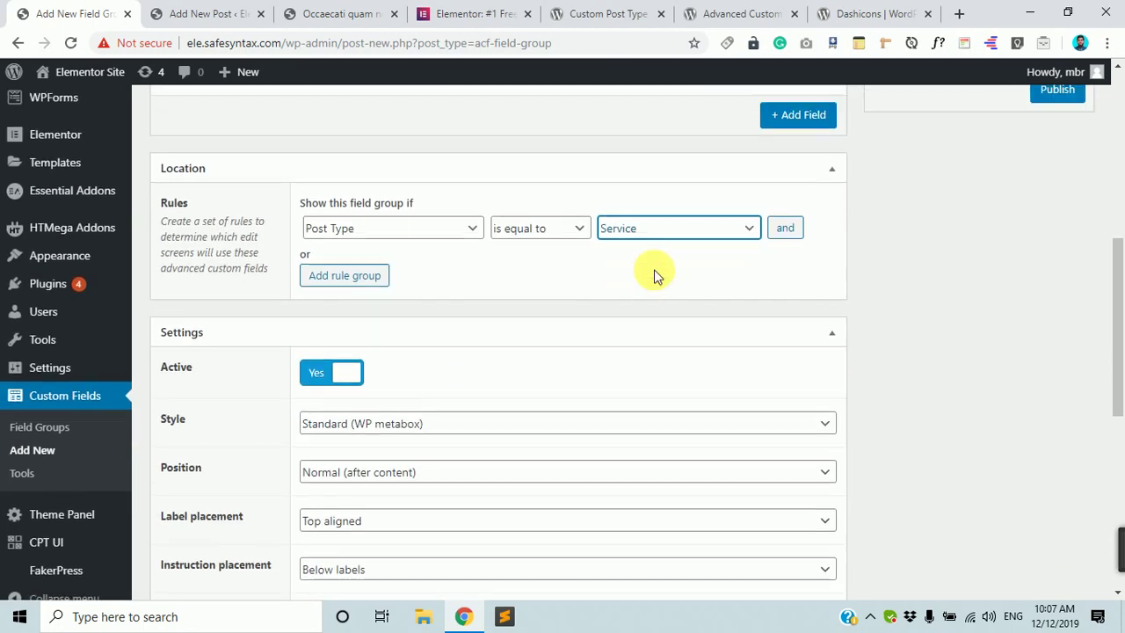
Add a first field to the Services Meta group and label it Service Name.
scroll(657, 271, "up", 3)
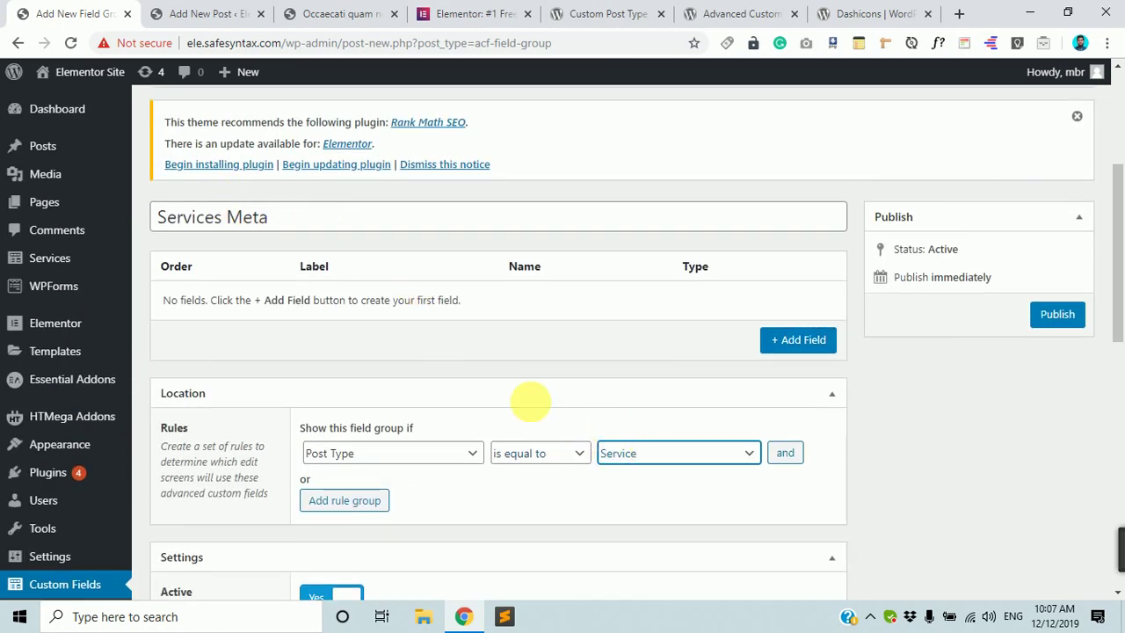
left_click_drag(268, 217, 163, 217)
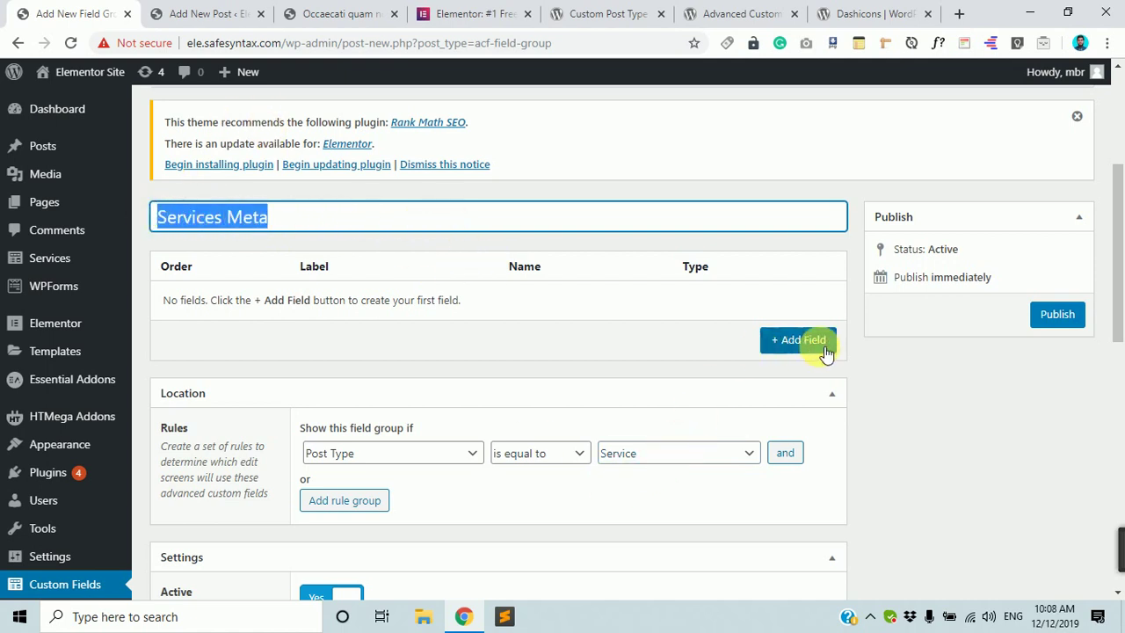
left_click(795, 350)
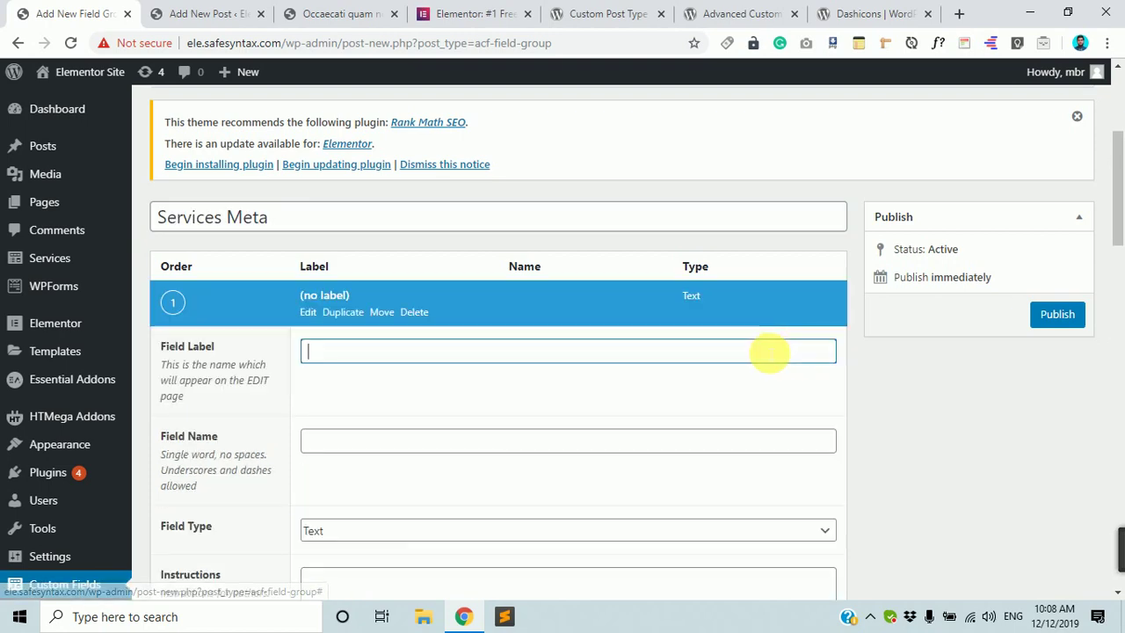
scroll(381, 367, "down", 10)
scroll(382, 362, "up", 1)
scroll(381, 365, "up", 9)
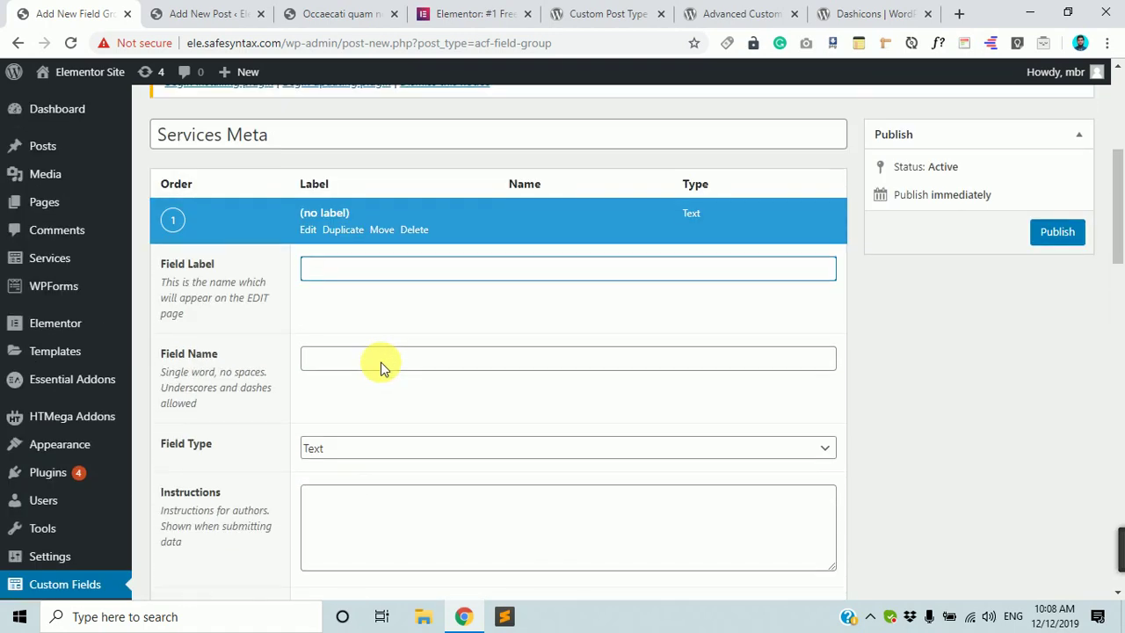
left_click(391, 271)
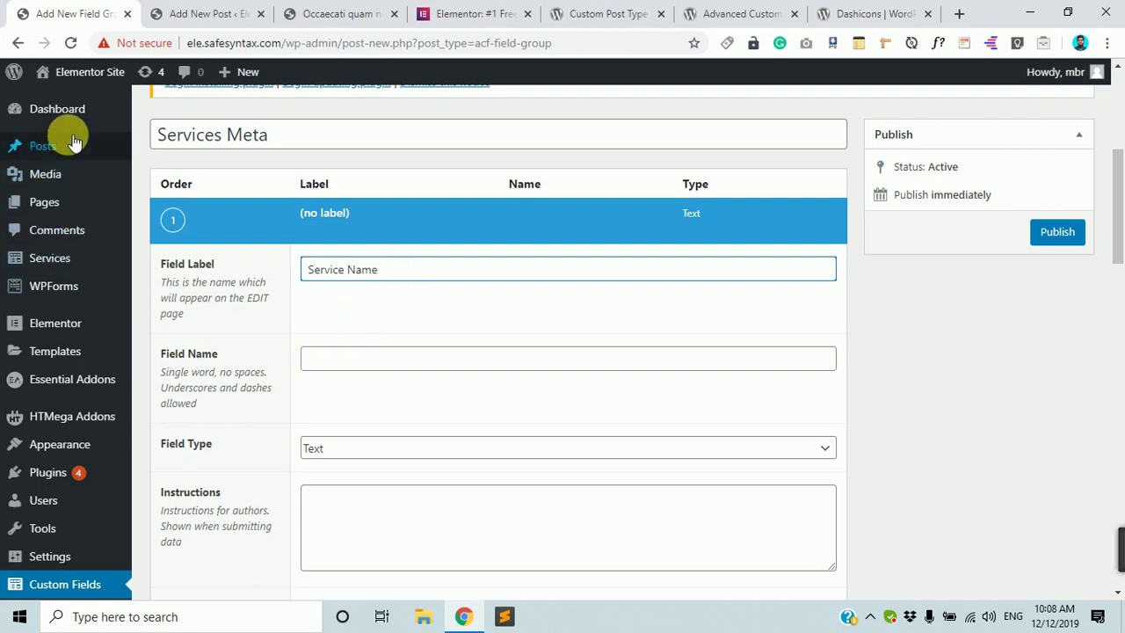
Check the new-post editor's layout and give the Service Name field the field name service_name.
left_click(202, 12)
scroll(303, 387, "down", 4)
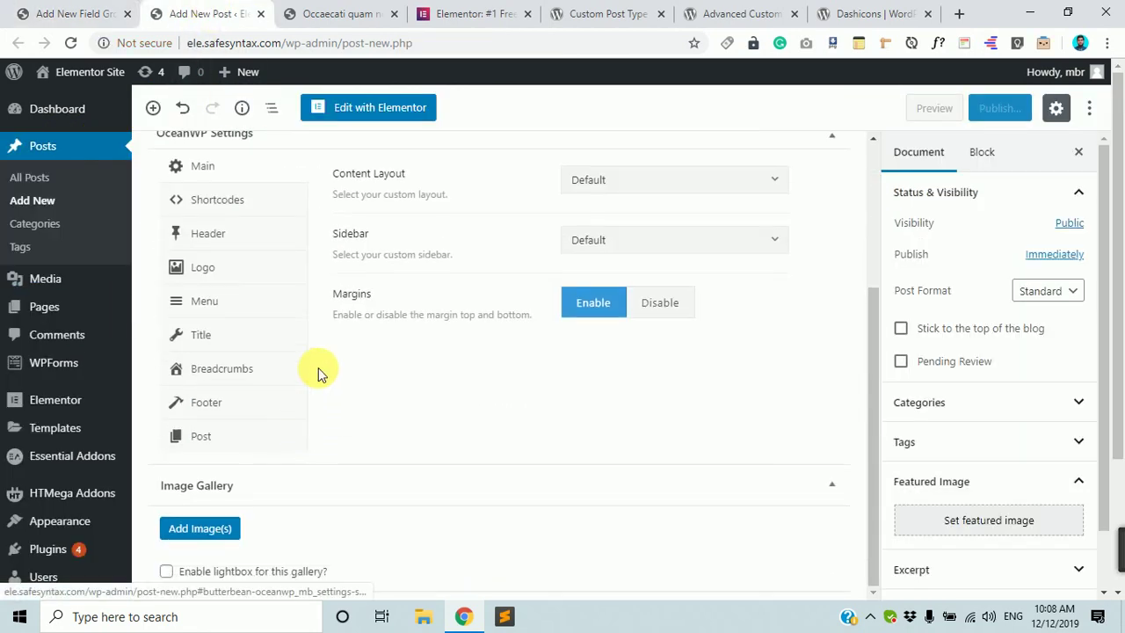
scroll(319, 372, "up", 3)
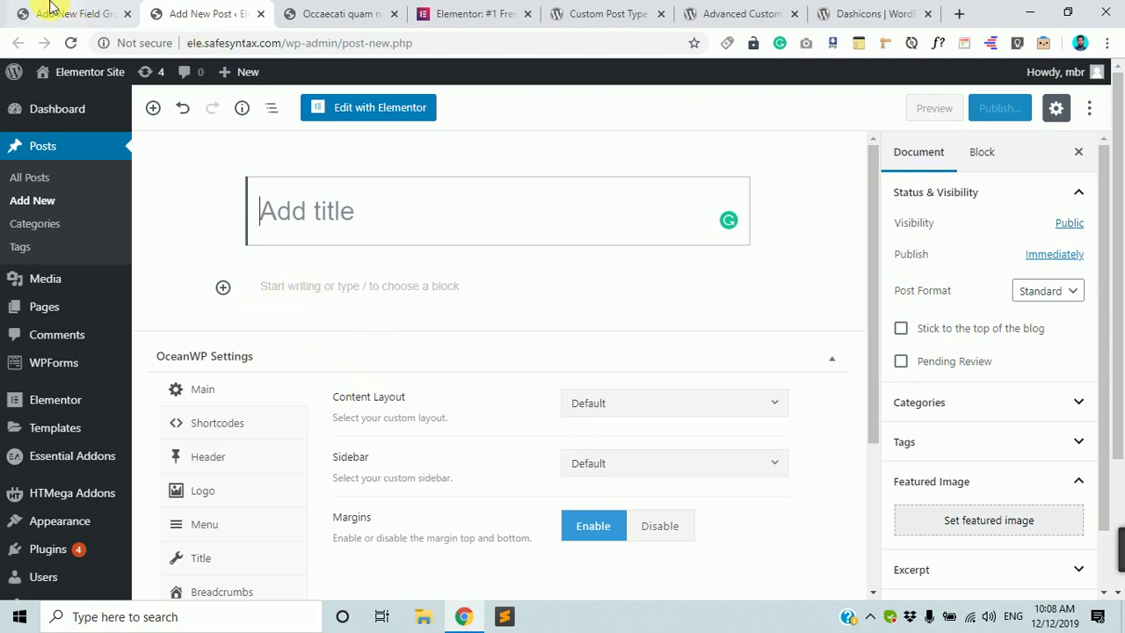
left_click(46, 11)
left_click(408, 363)
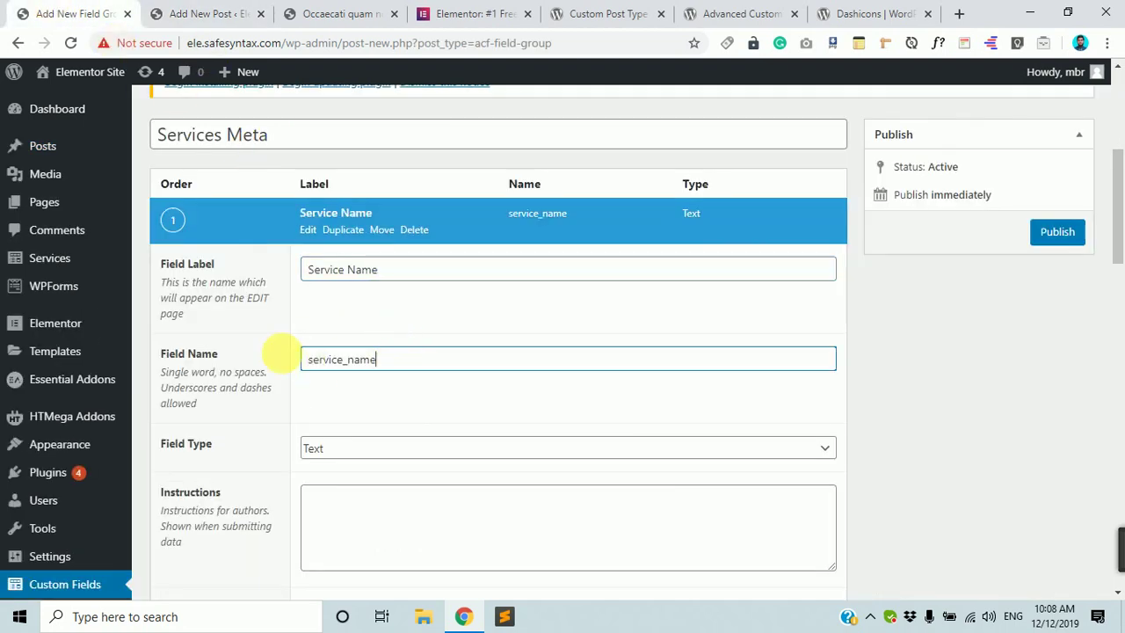
left_click_drag(378, 360, 281, 369)
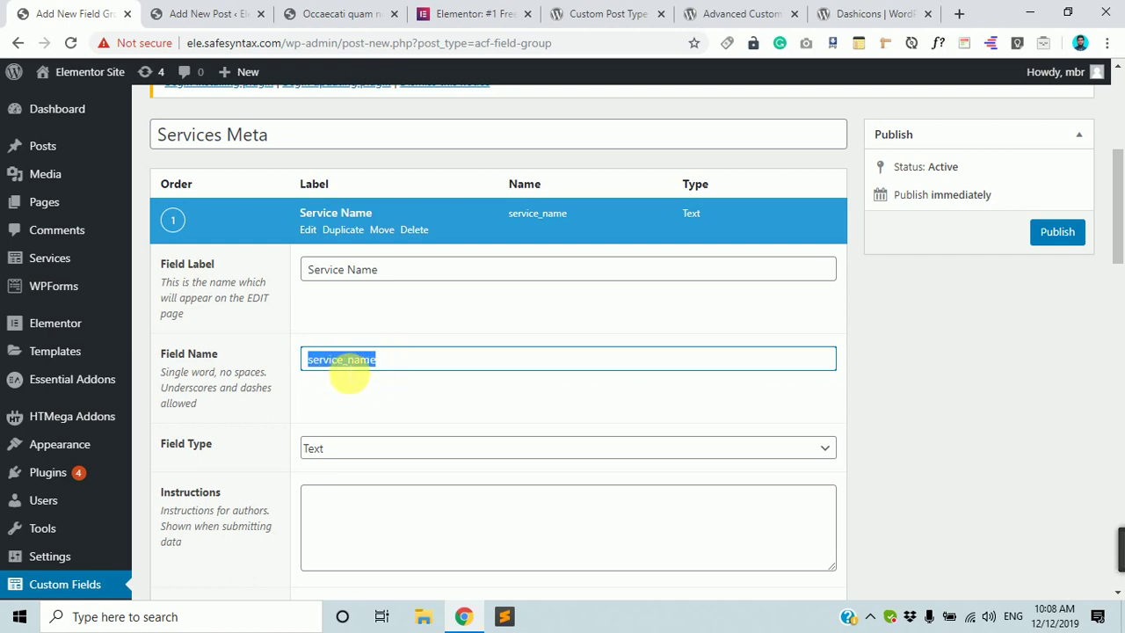
left_click(428, 359)
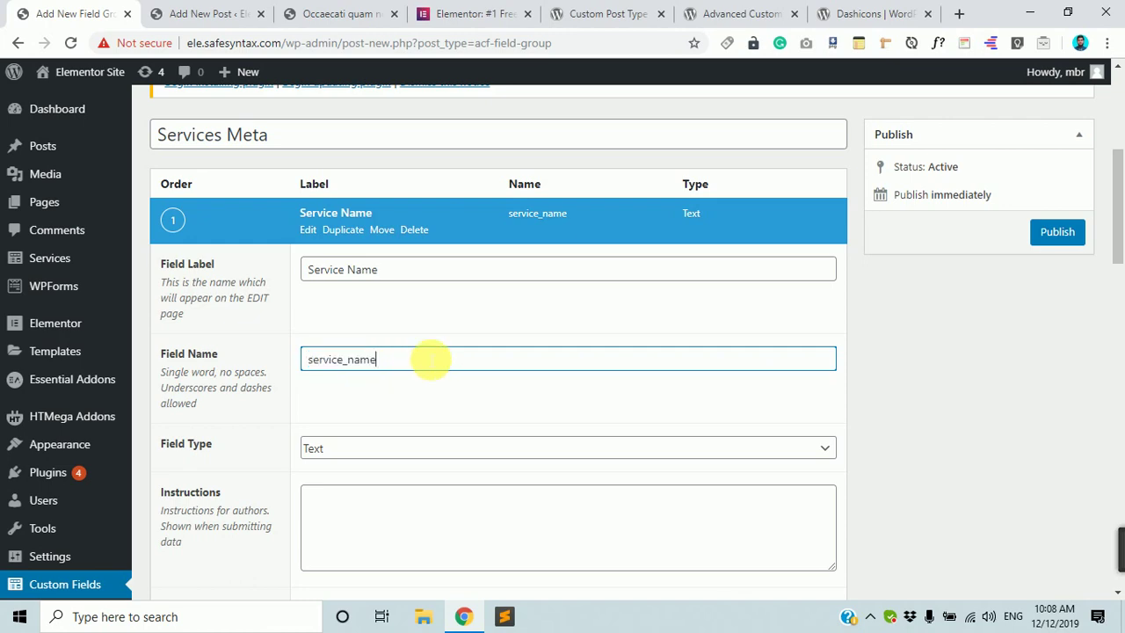
left_click_drag(427, 359, 315, 363)
Set the Service Name field's type to Text.
scroll(320, 382, "down", 3)
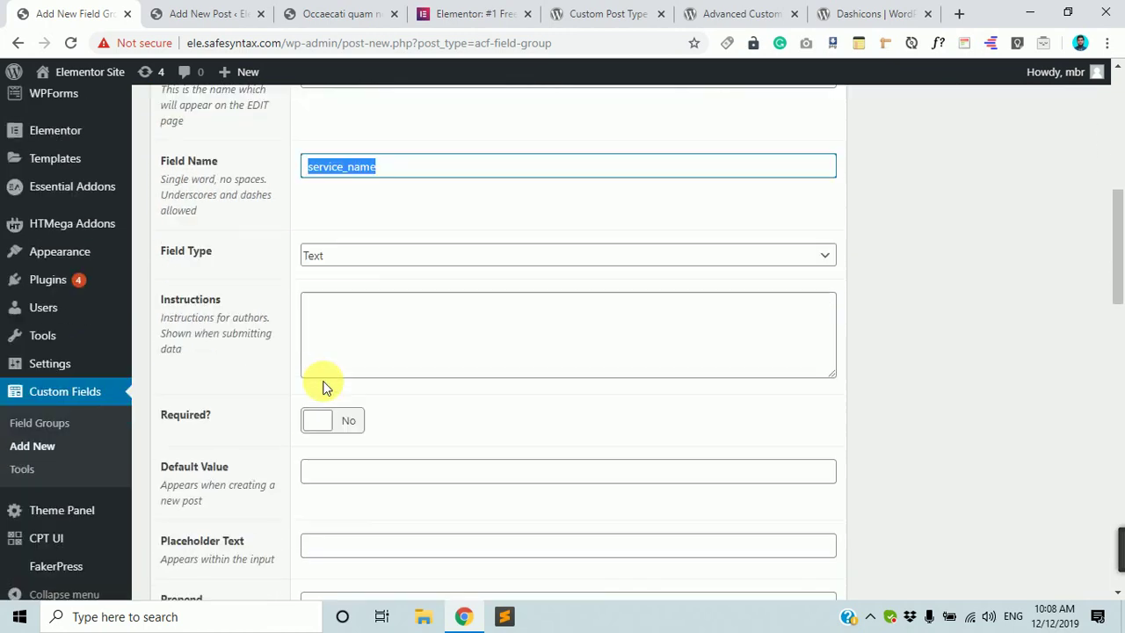
scroll(266, 327, "up", 1)
left_click(389, 286)
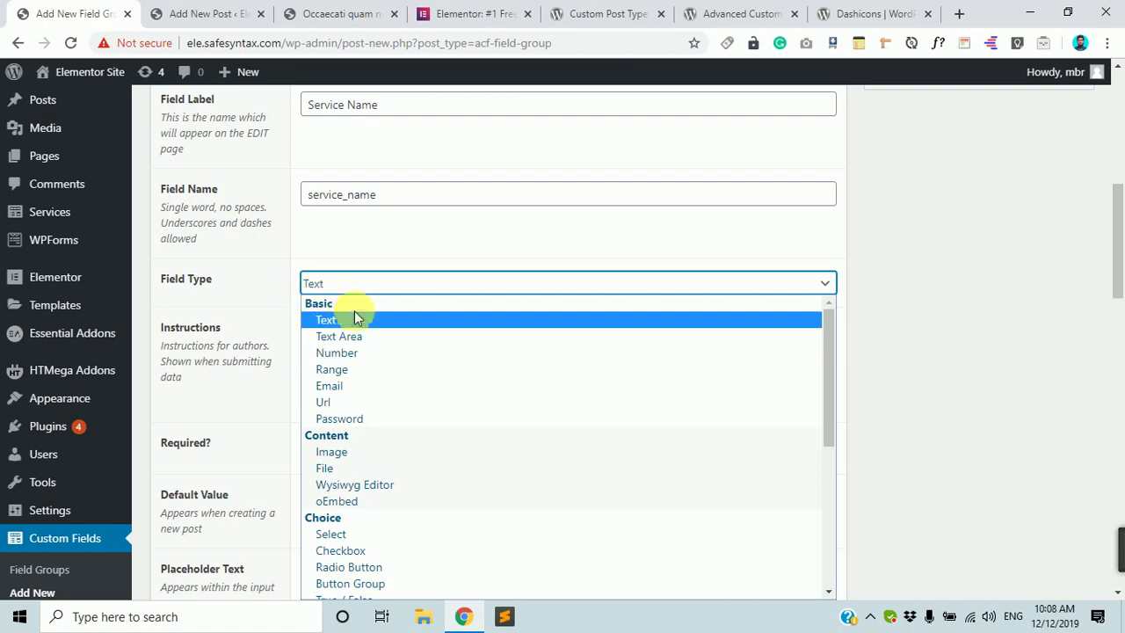
left_click(338, 321)
scroll(351, 329, "down", 1)
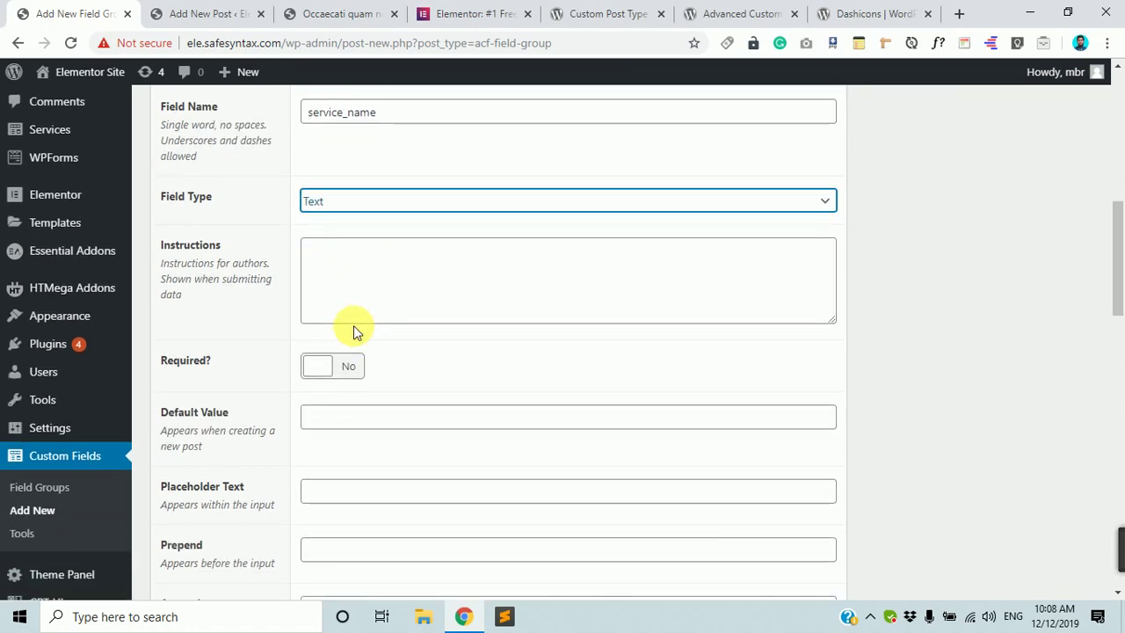
Review the Service Name field's remaining options, such as placeholder text and character limit, and the group's location rule.
scroll(363, 331, "down", 3)
scroll(466, 341, "down", 1)
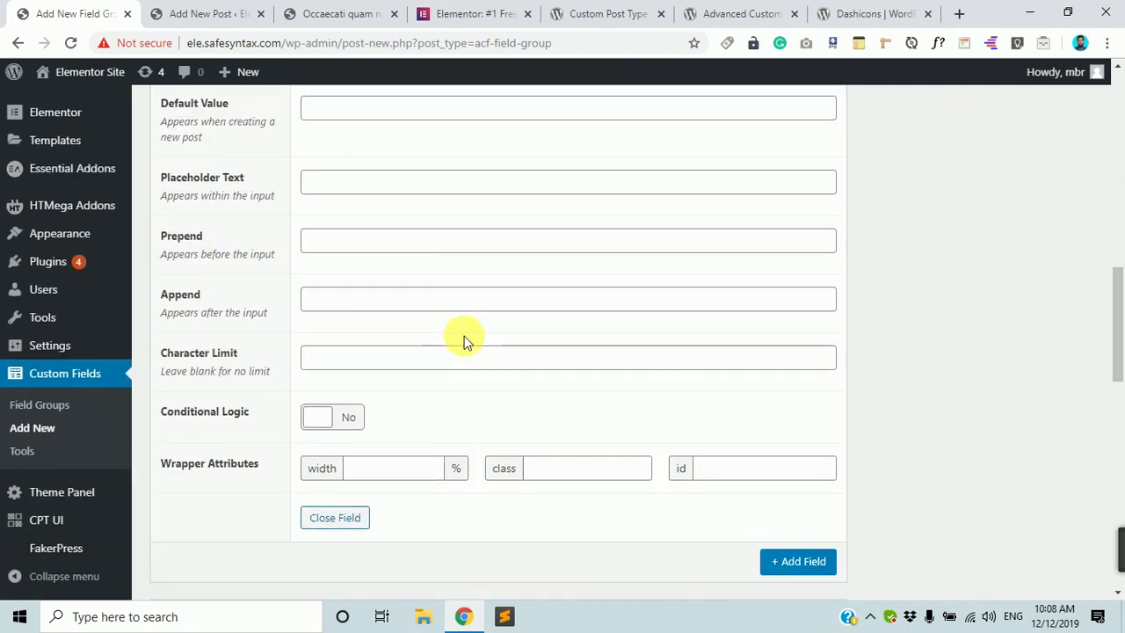
scroll(466, 341, "down", 1)
scroll(414, 339, "up", 2)
left_click(352, 246)
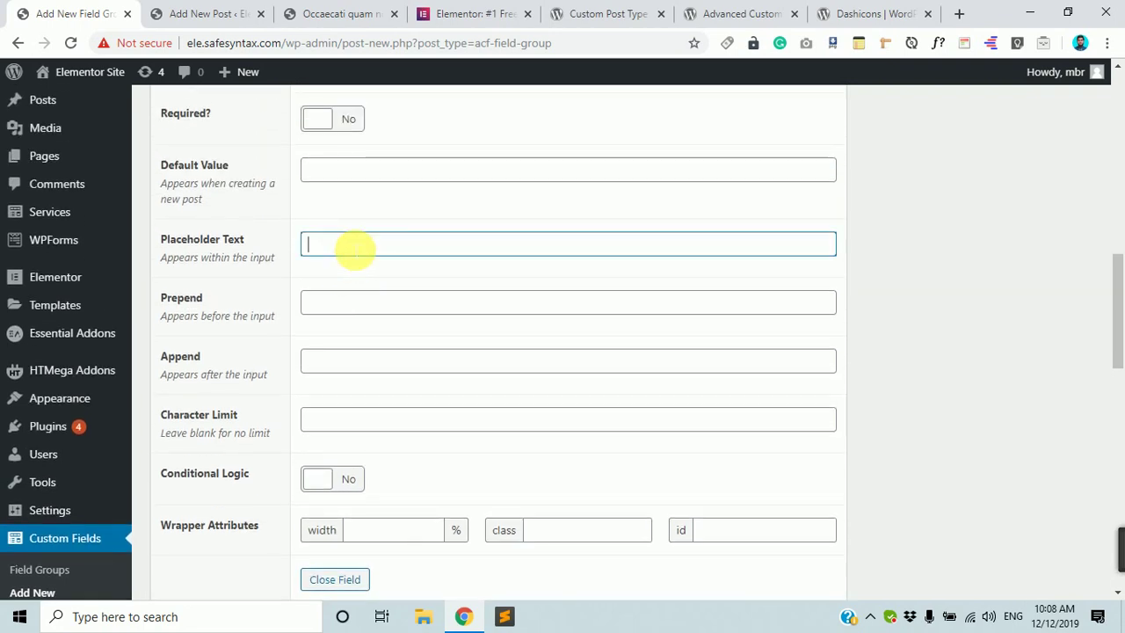
left_click(215, 14)
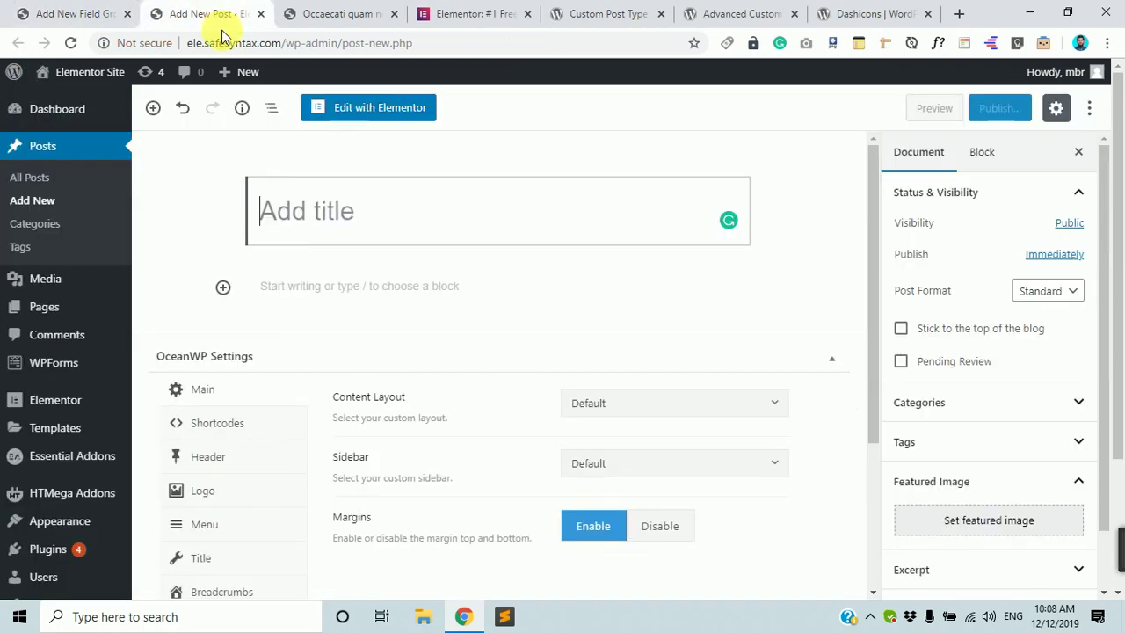
left_click(26, 13)
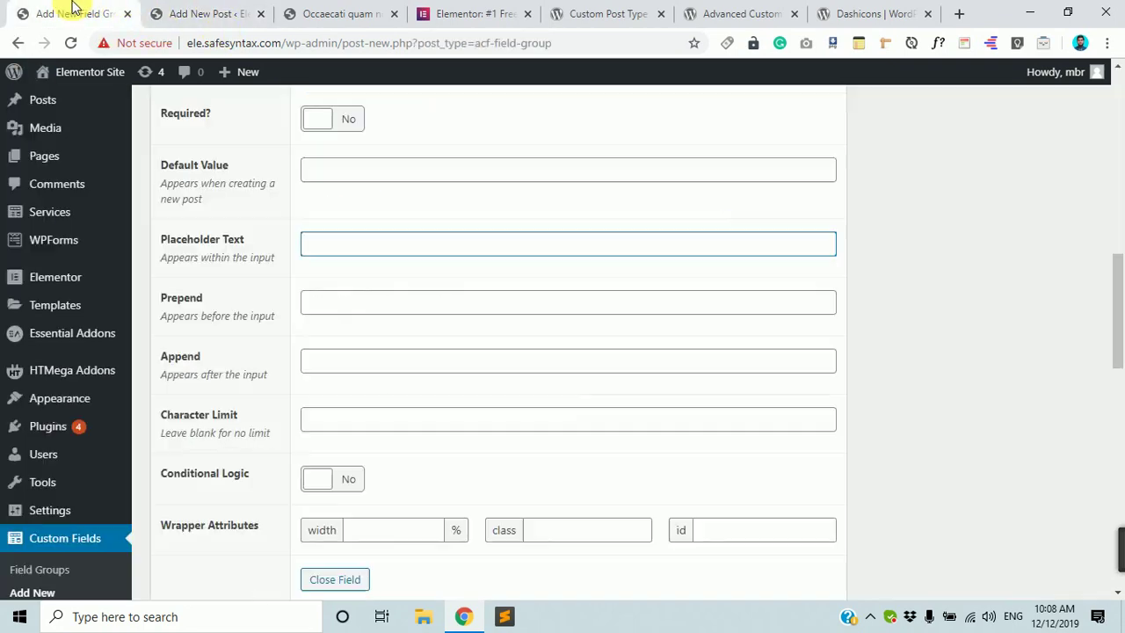
scroll(316, 349, "down", 4)
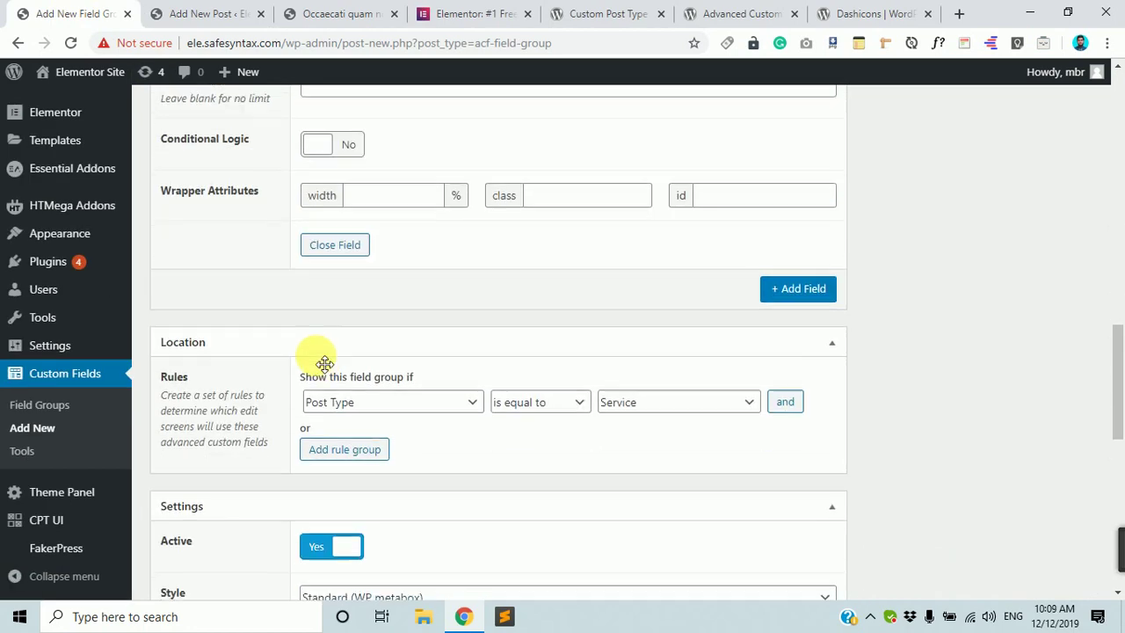
scroll(322, 364, "down", 3)
scroll(320, 360, "up", 3)
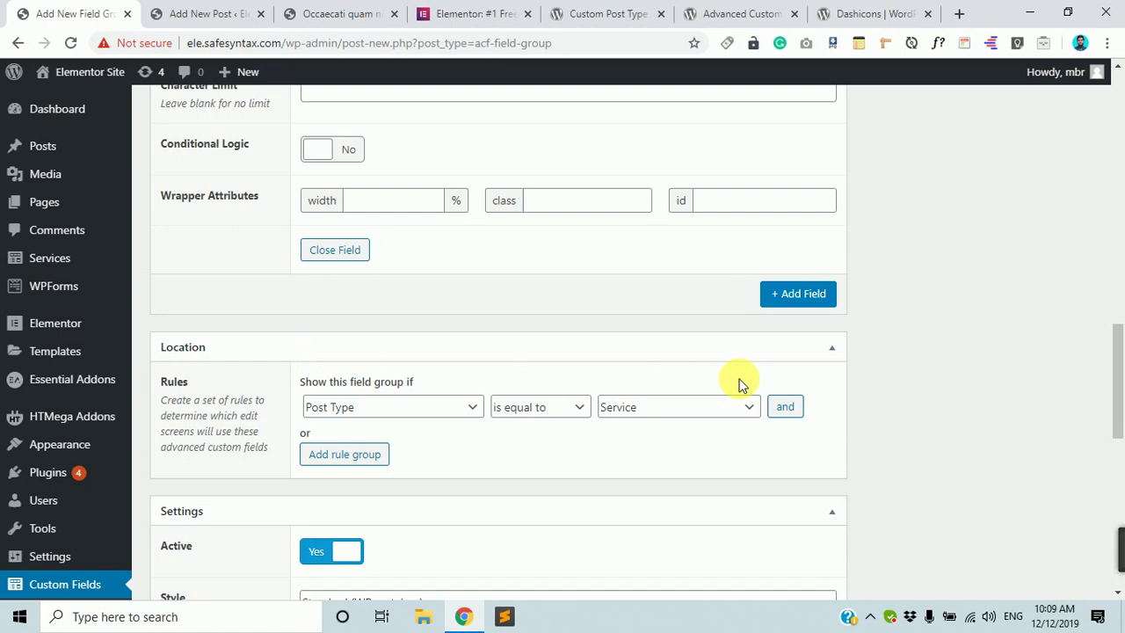
Add a second field to the Services Meta group with the label Service Location and the field name service_location.
left_click(793, 293)
scroll(743, 295, "up", 15)
scroll(588, 417, "down", 8)
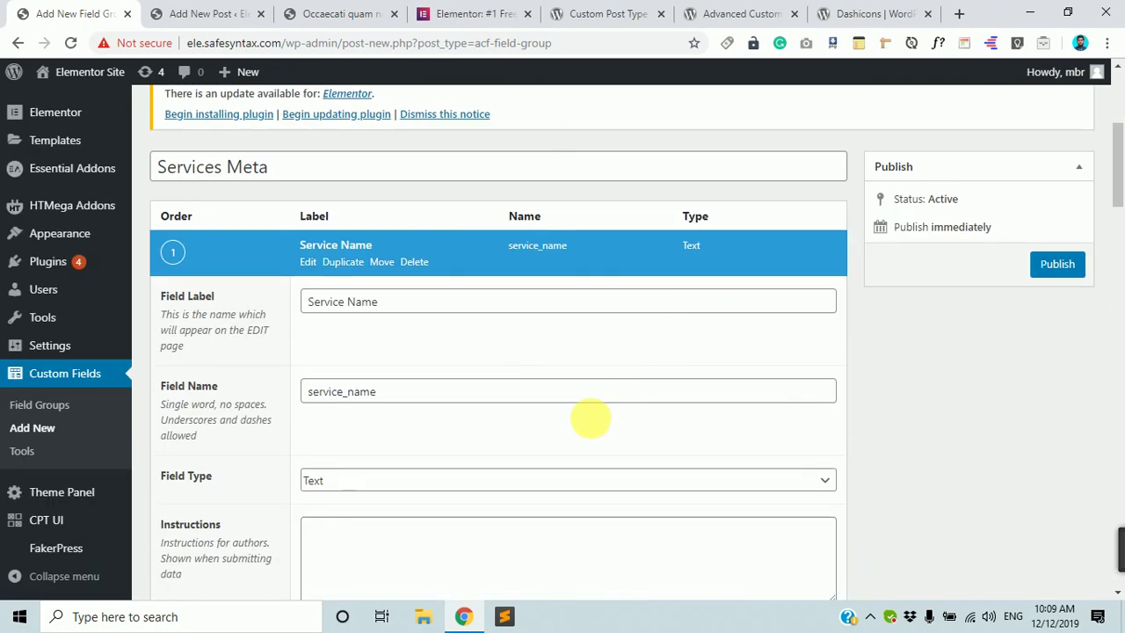
scroll(525, 478, "up", 6)
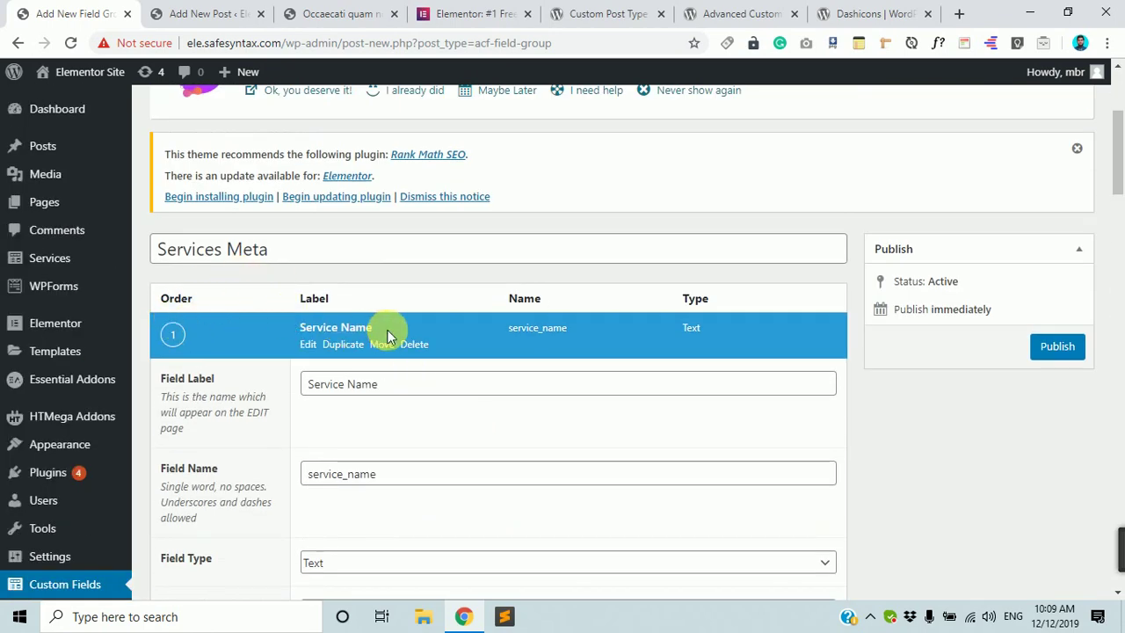
scroll(390, 351, "down", 5)
scroll(387, 351, "up", 3)
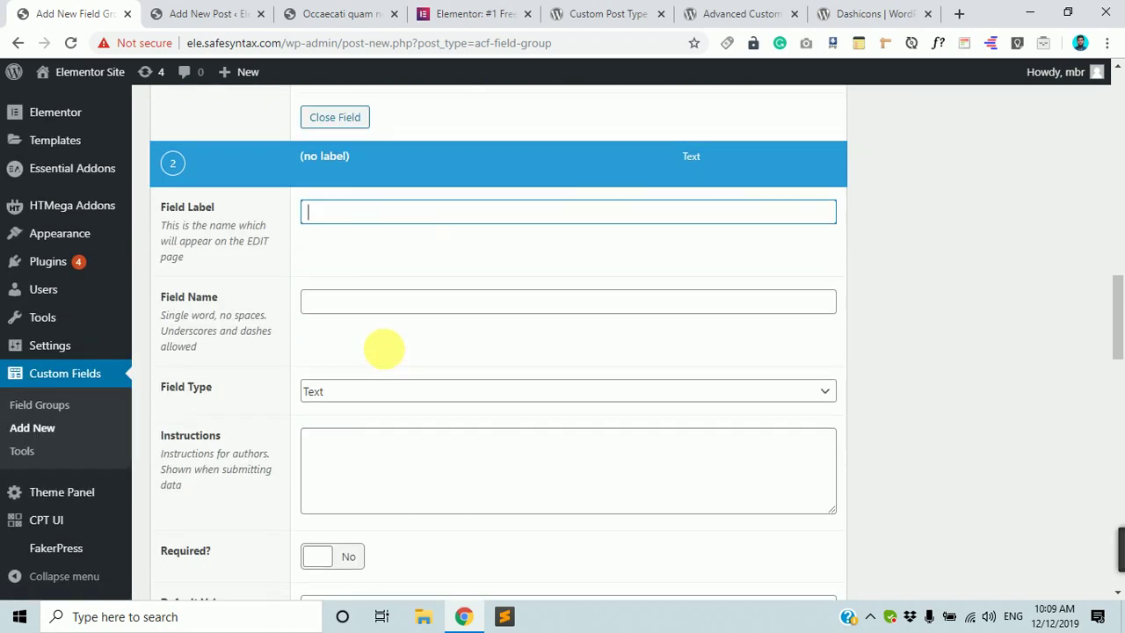
left_click(331, 216)
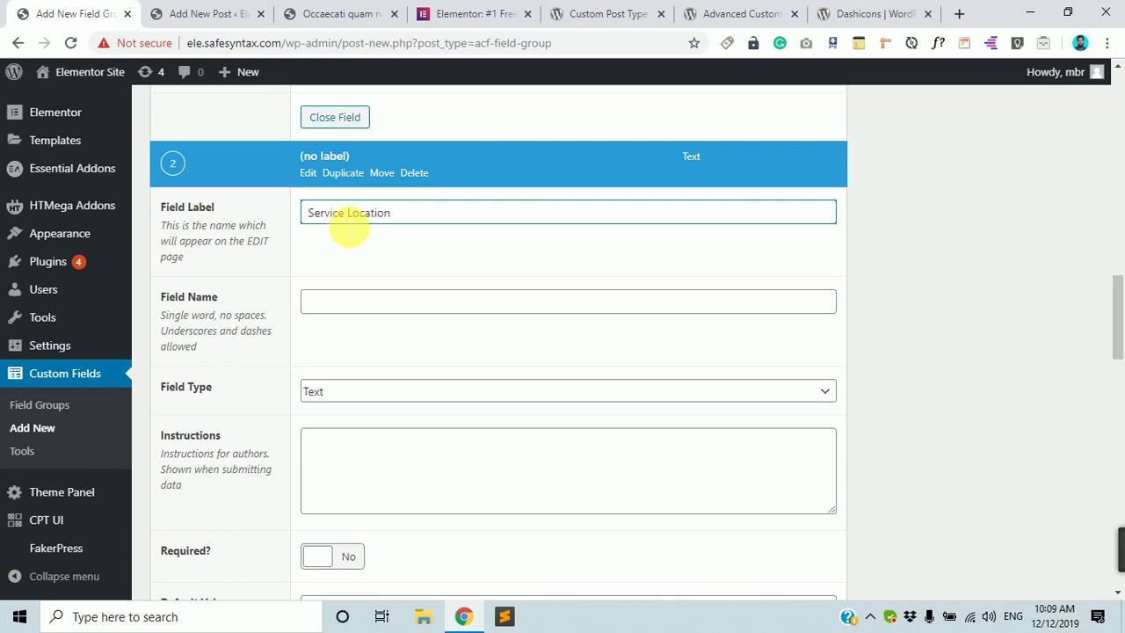
left_click(395, 306)
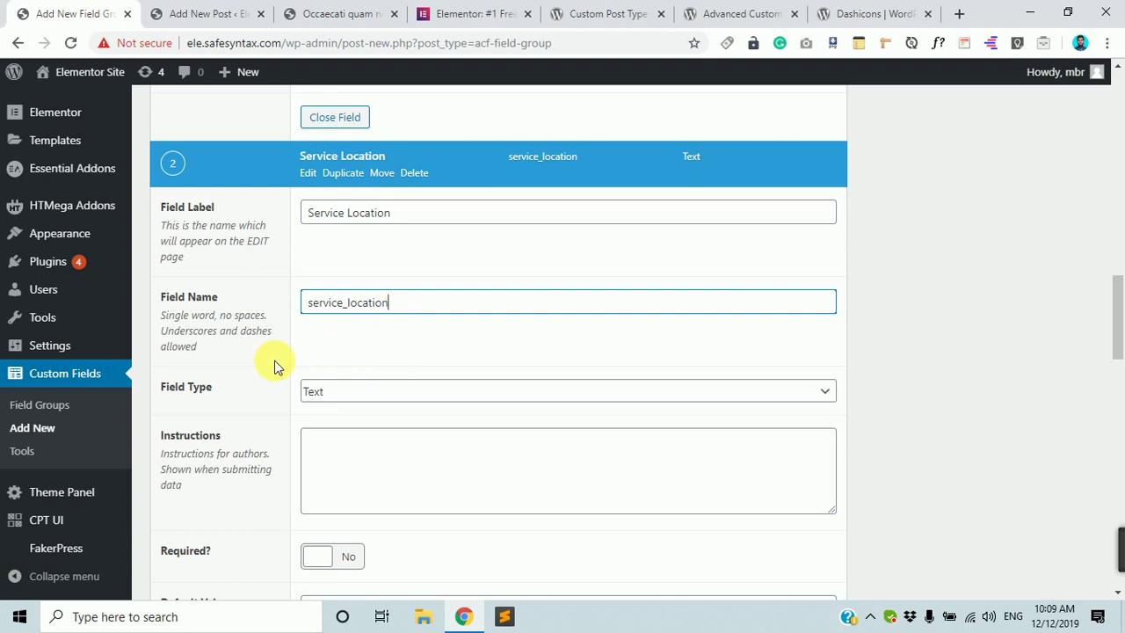
Set the Service Location field's type to Text Area.
left_click(380, 395)
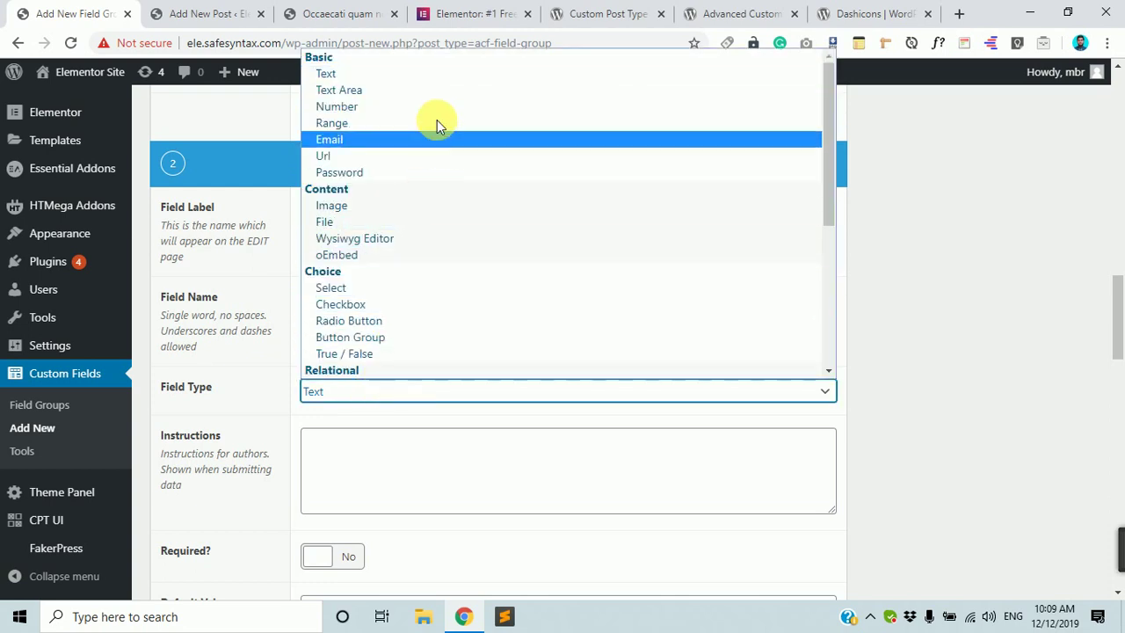
left_click(433, 92)
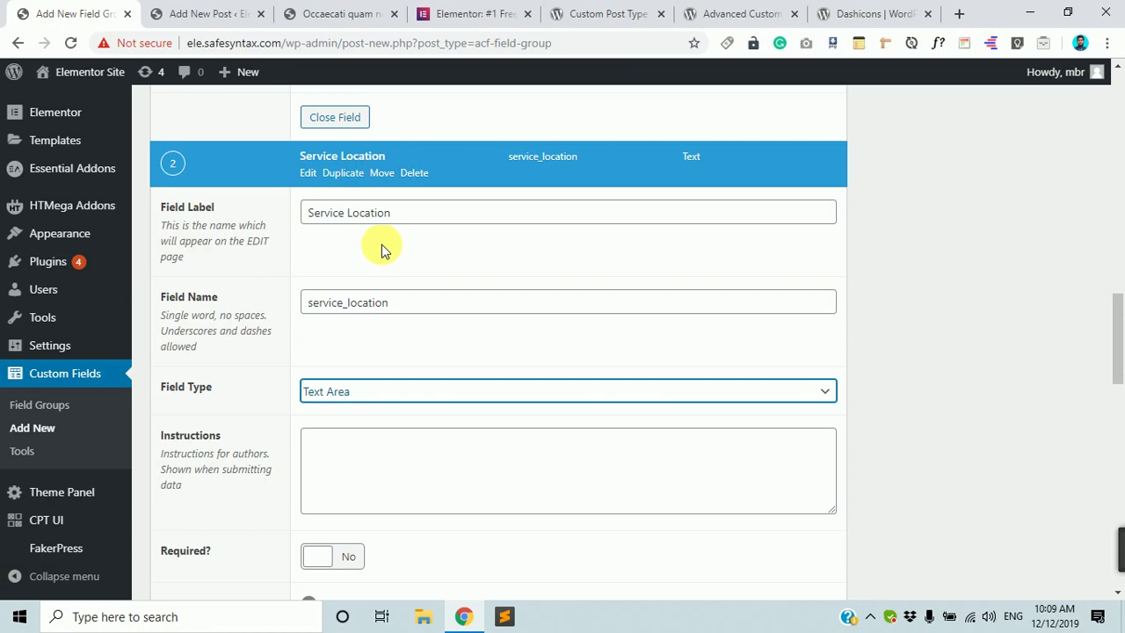
left_click(204, 13)
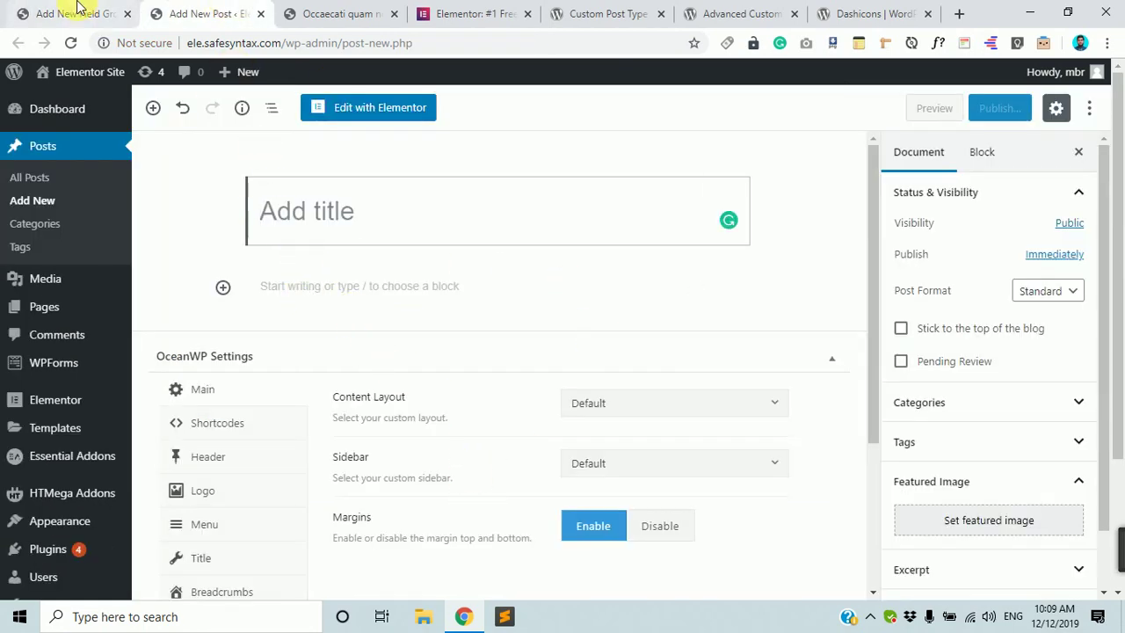
left_click(79, 9)
Publish the Services Meta field group with its two fields.
scroll(434, 364, "down", 10)
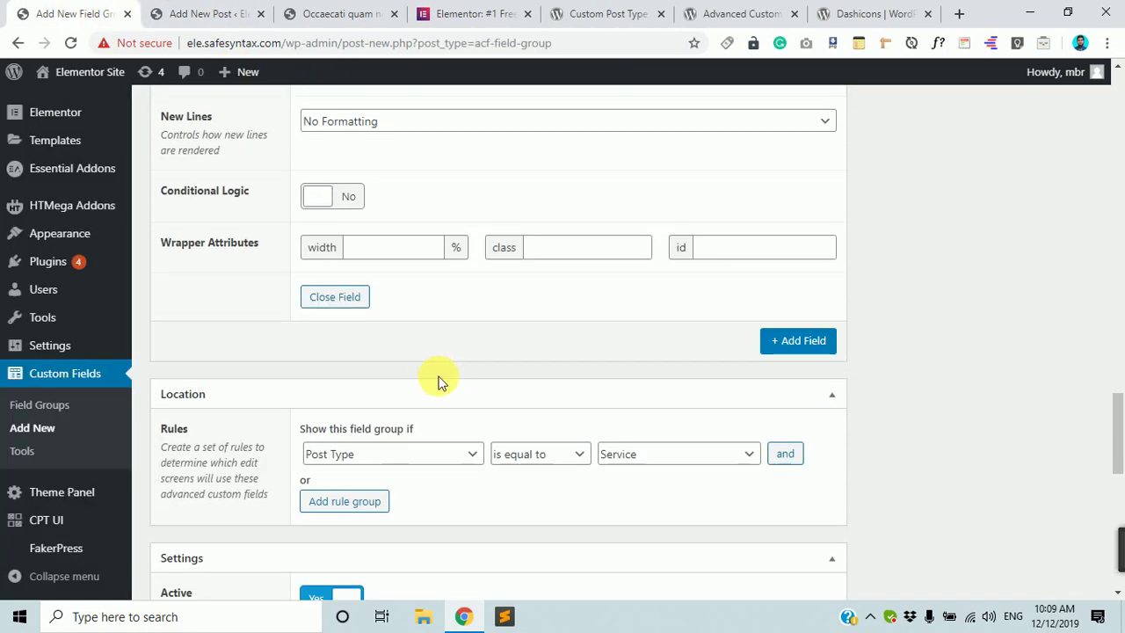
scroll(515, 434, "down", 10)
scroll(519, 452, "up", 10)
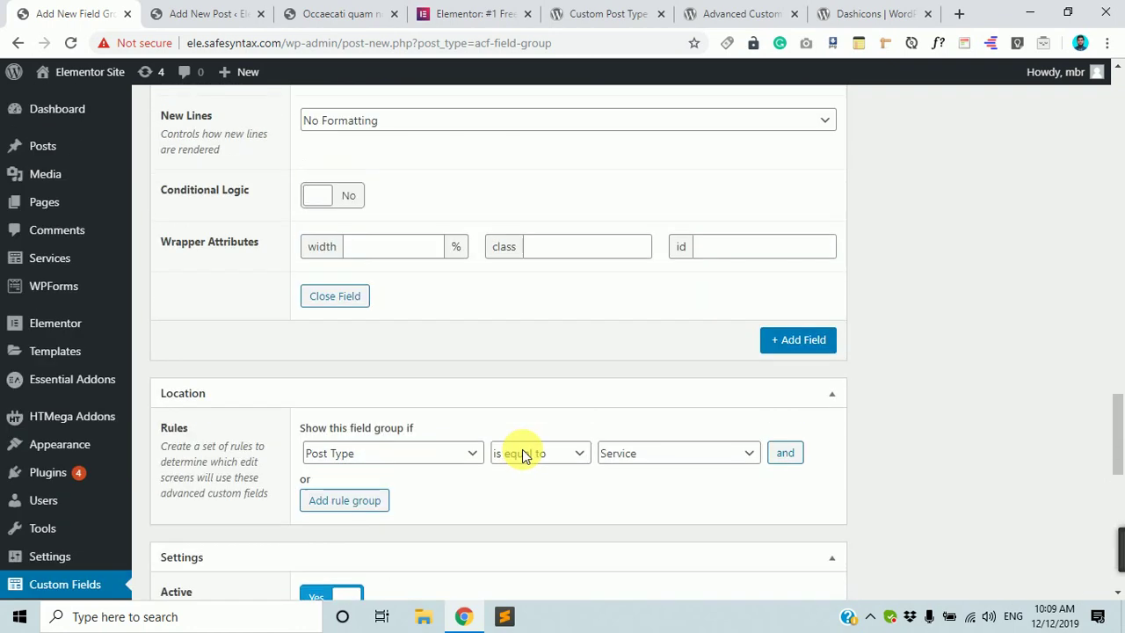
scroll(522, 452, "up", 15)
scroll(867, 498, "down", 4)
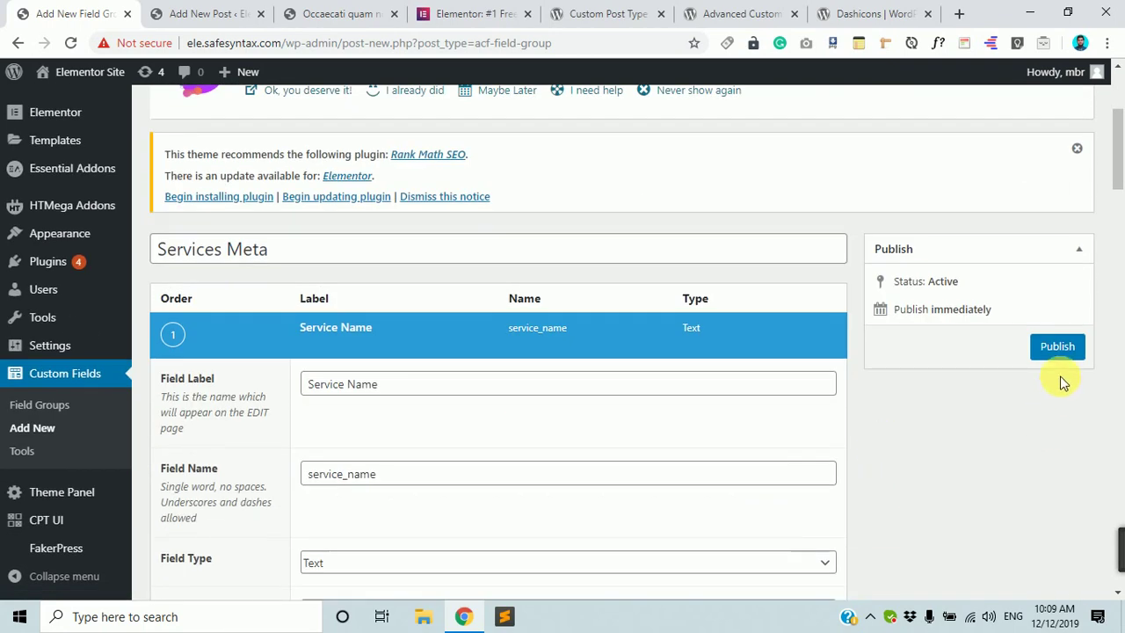
left_click(1058, 348)
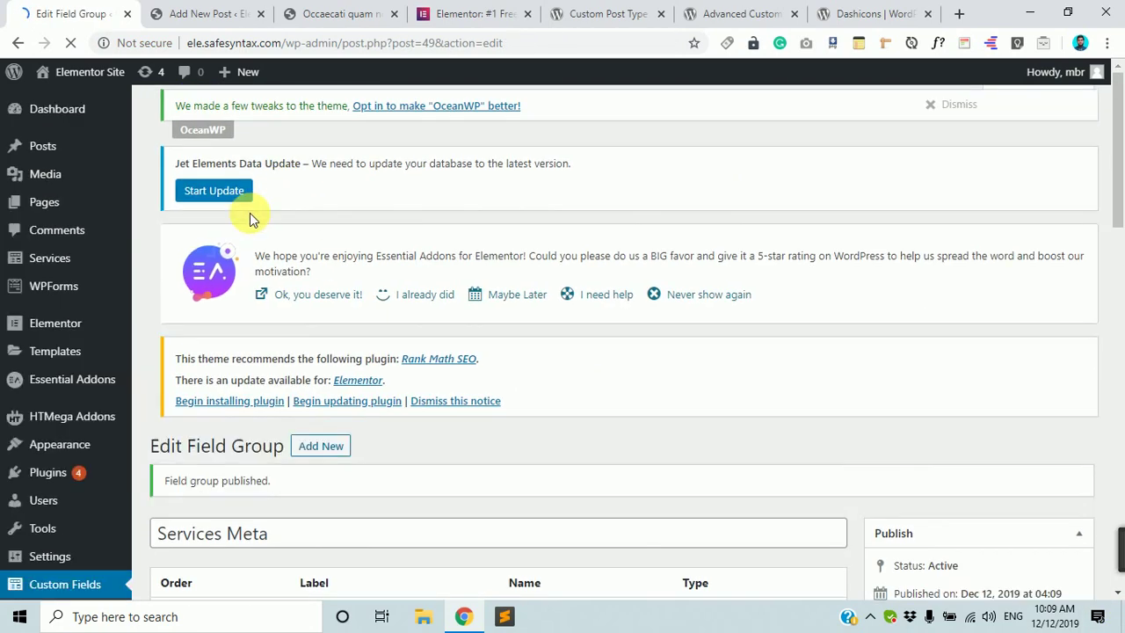
Check the published Services Meta fields and open the editor for a new Service entry.
scroll(326, 533, "down", 3)
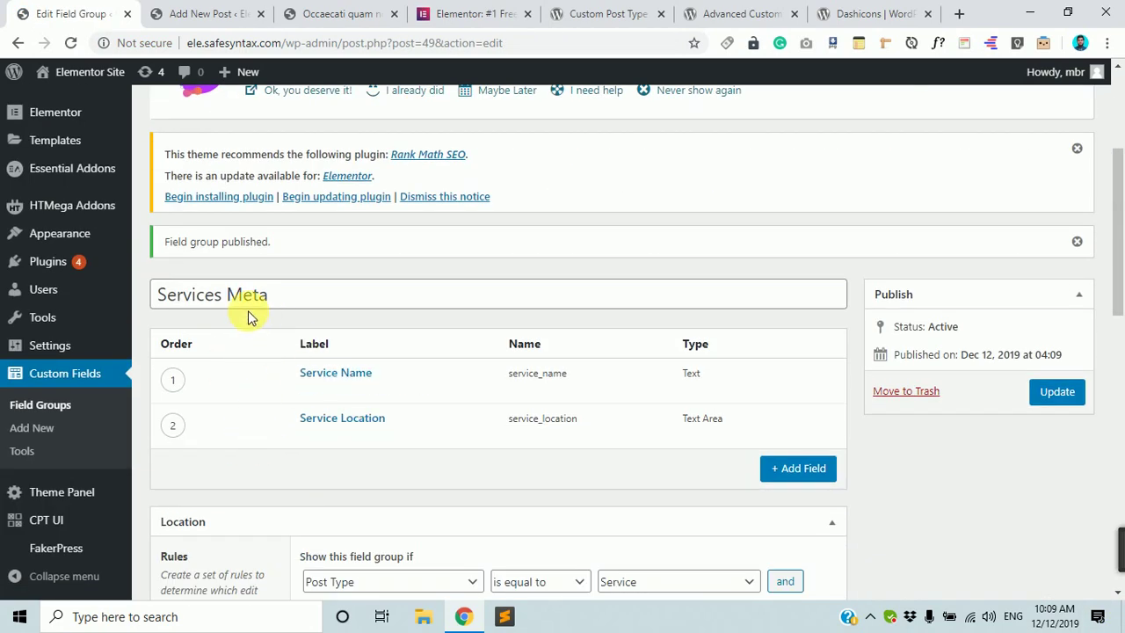
scroll(225, 271, "down", 1)
scroll(220, 272, "up", 3)
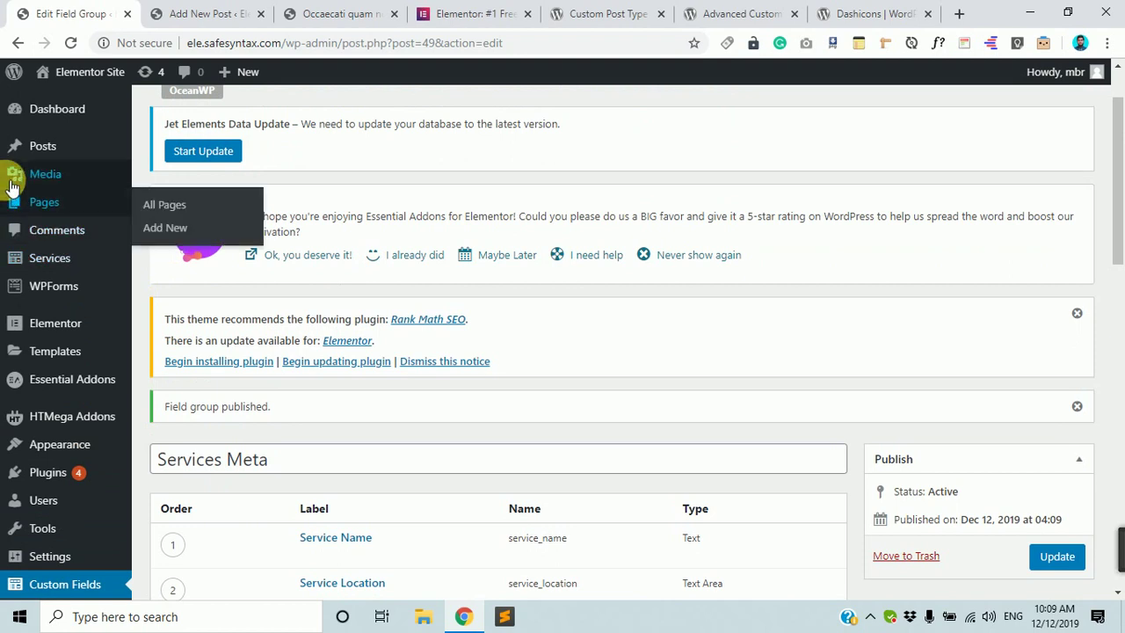
mouse_move(50, 257)
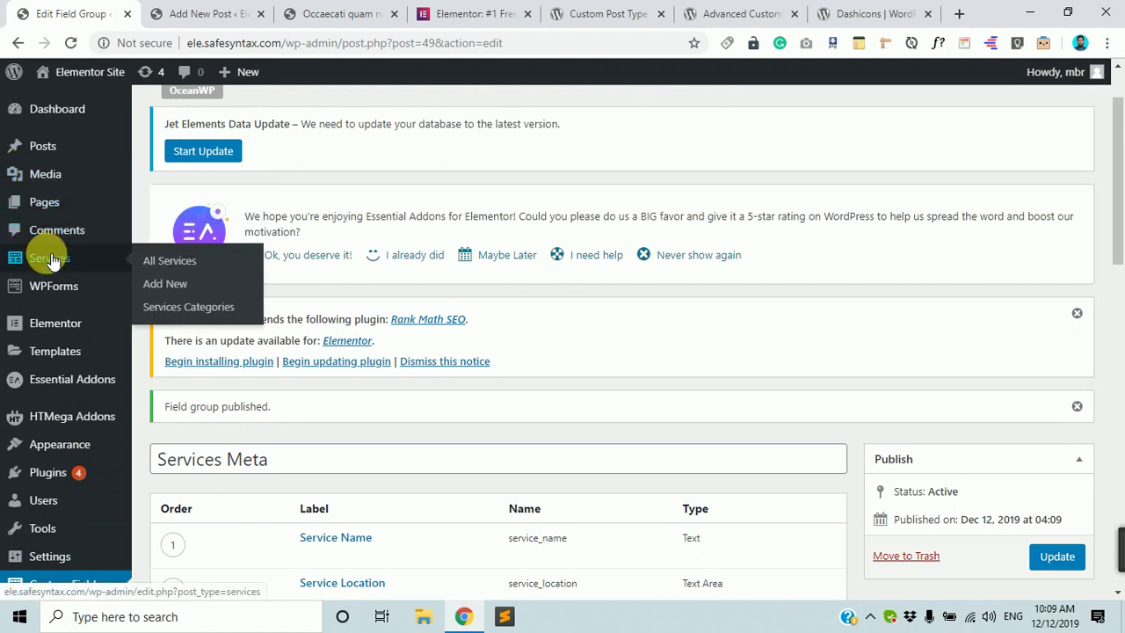
left_click(172, 286)
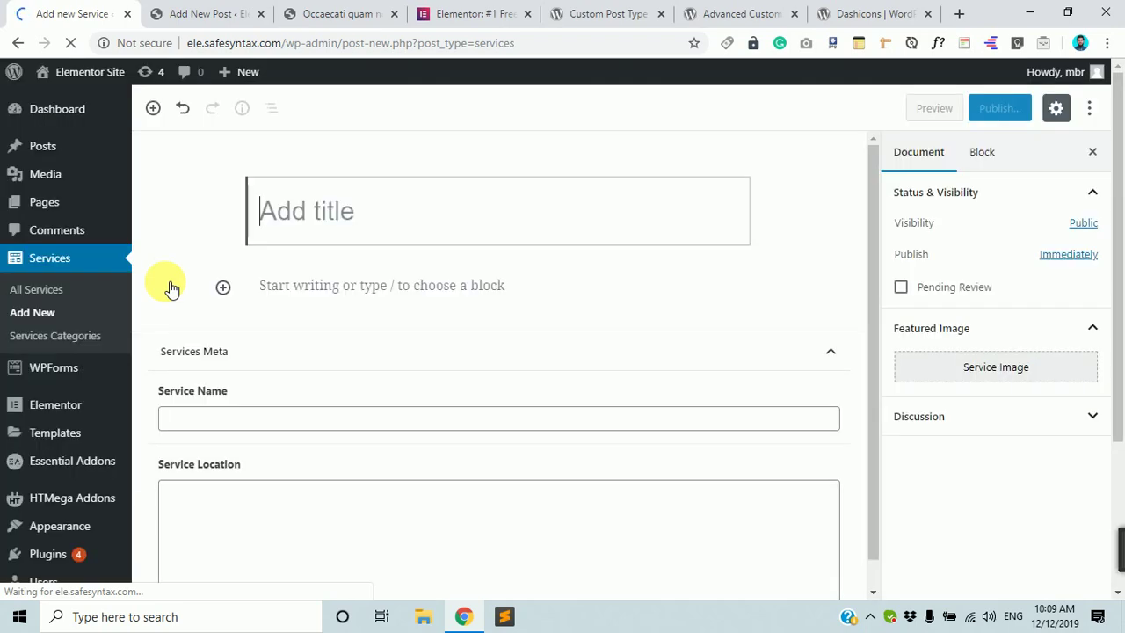
Examine the Services Meta box in the new Service editor, including its Service Name and Service Location fields and how it collapses.
left_click(220, 387)
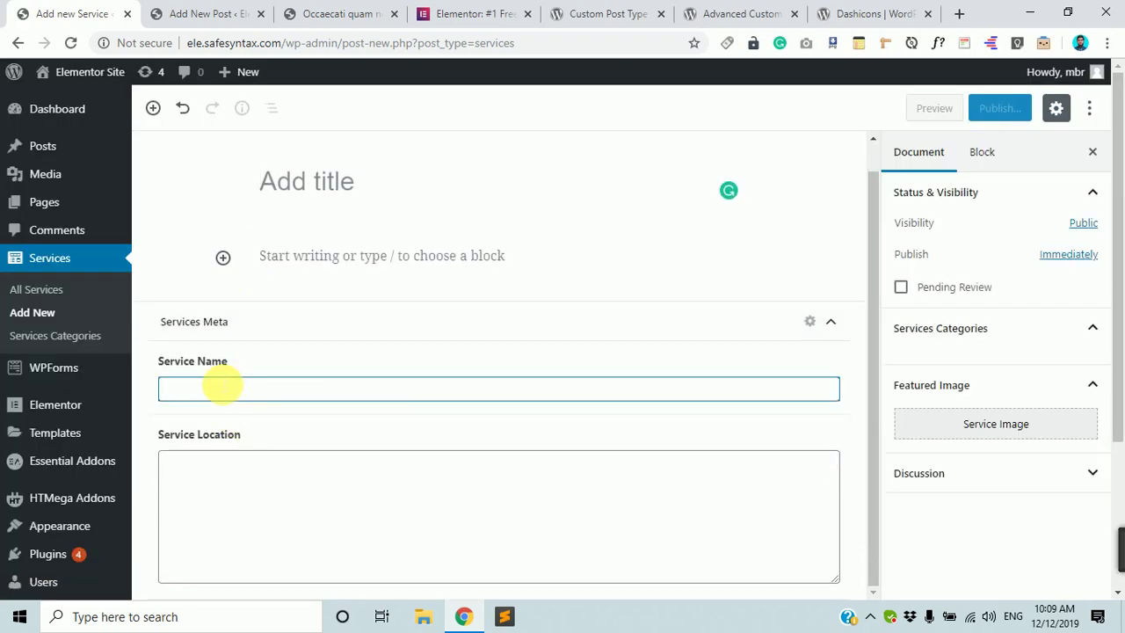
left_click(254, 490)
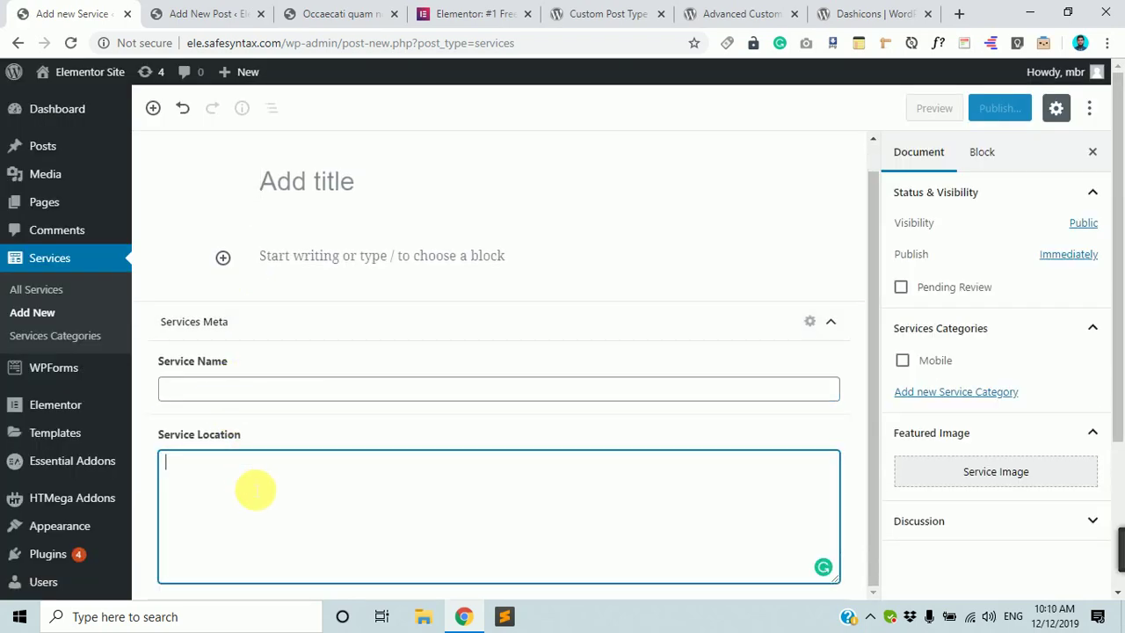
scroll(255, 490, "up", 1)
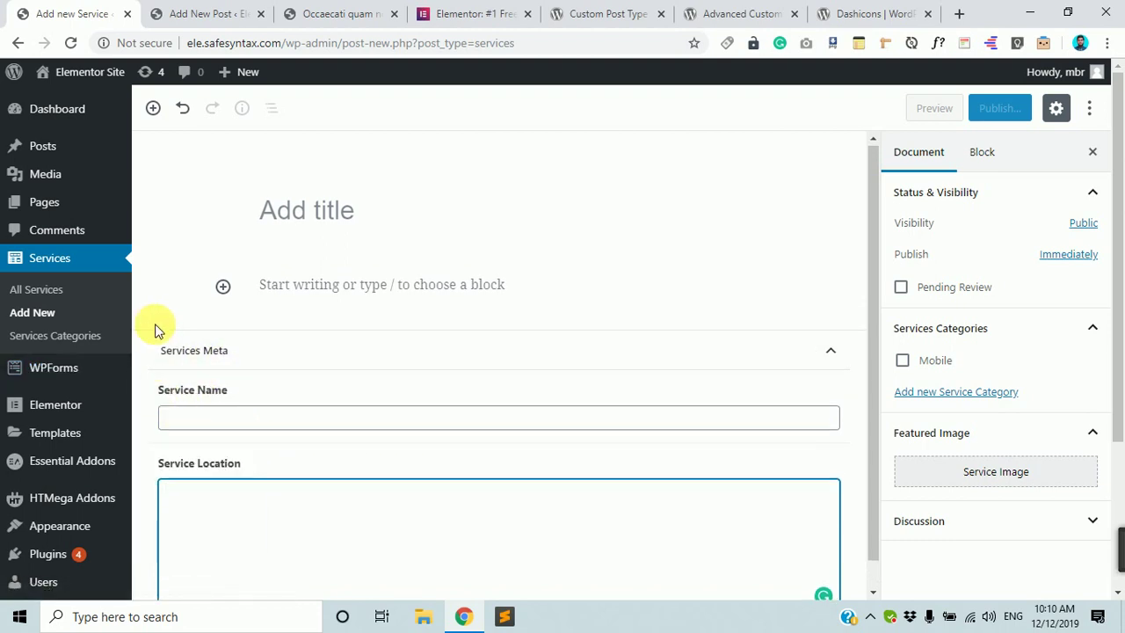
scroll(157, 329, "down", 1)
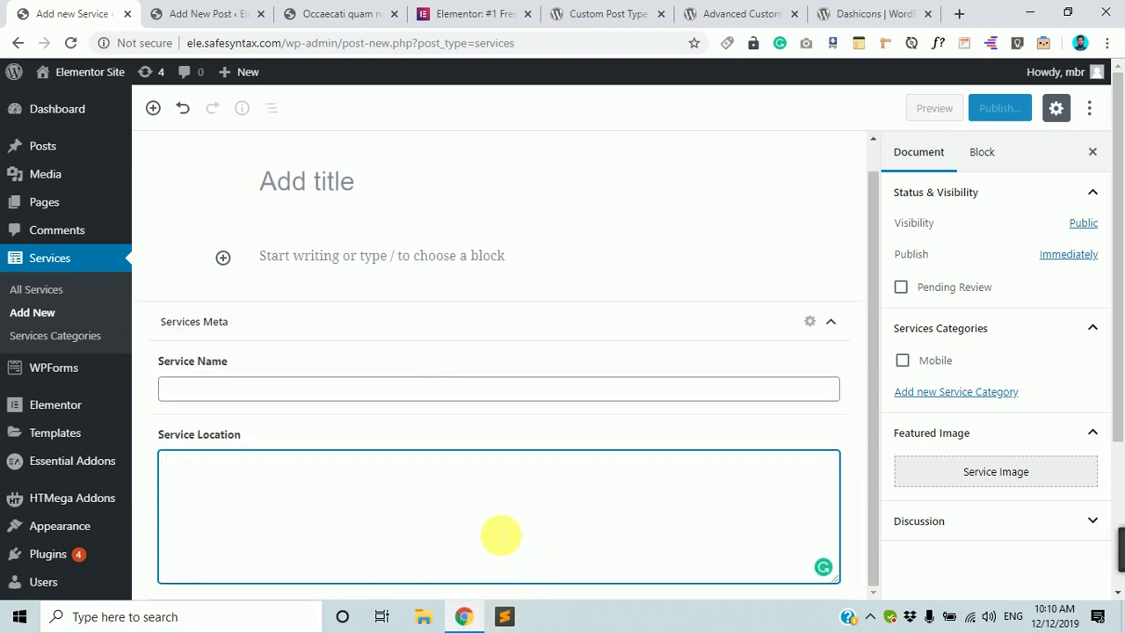
scroll(262, 414, "up", 1)
left_click(264, 417)
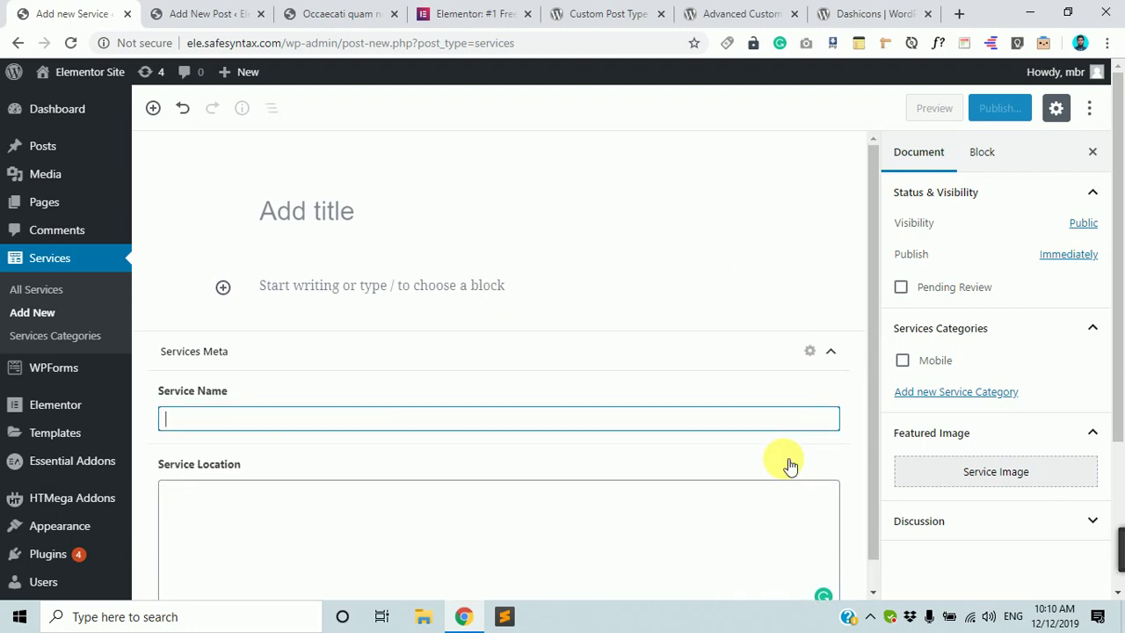
left_click(831, 350)
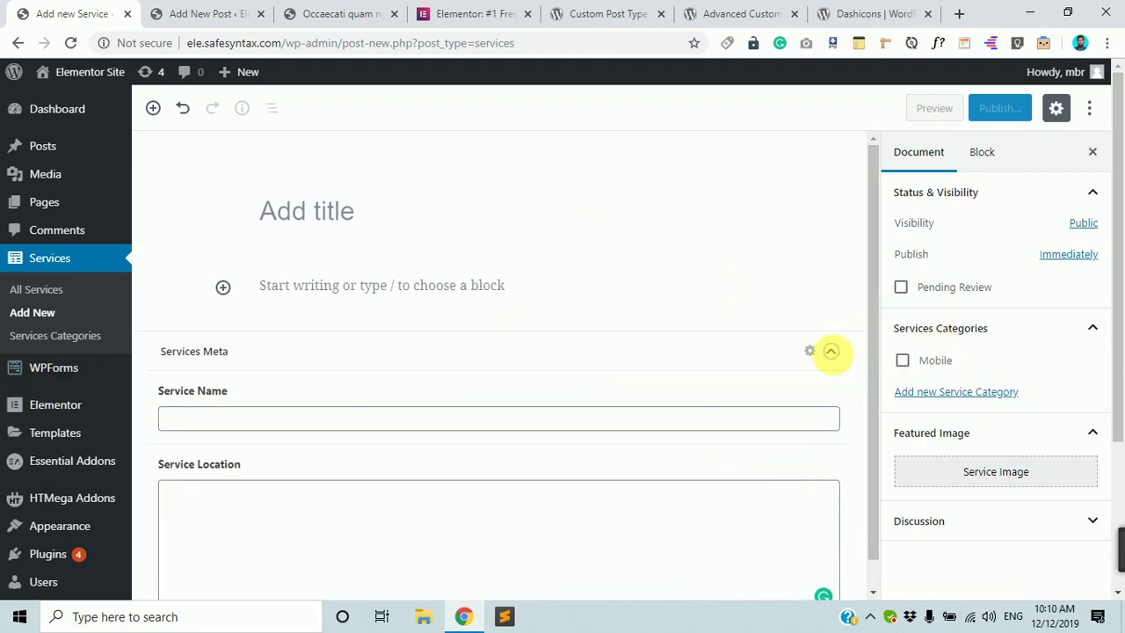
scroll(264, 527, "down", 3)
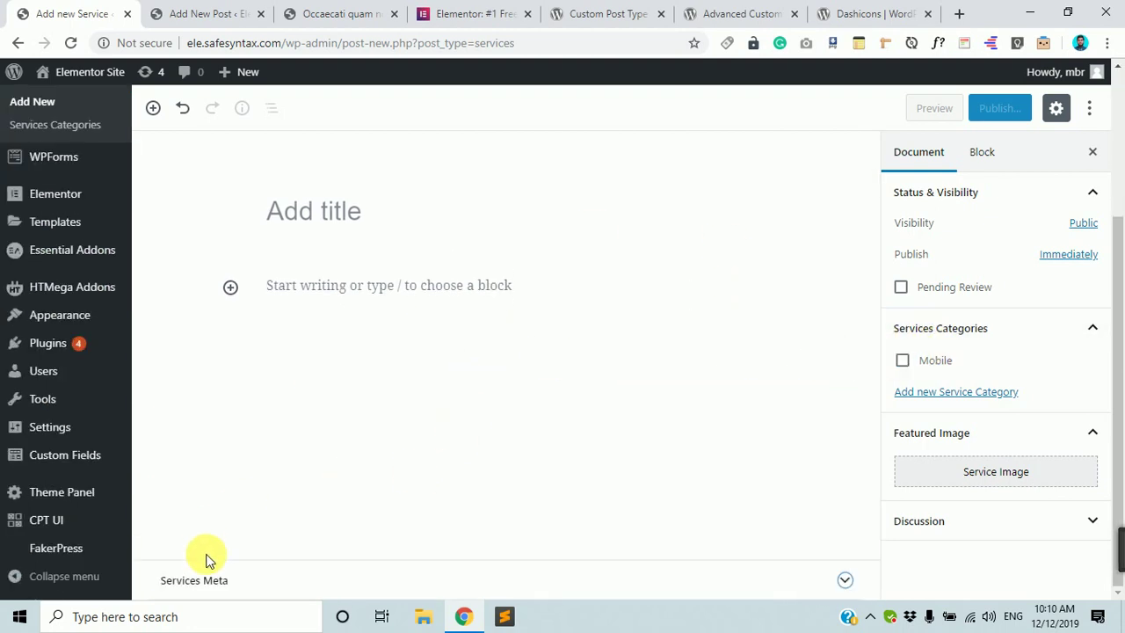
left_click(253, 595)
left_click(248, 393)
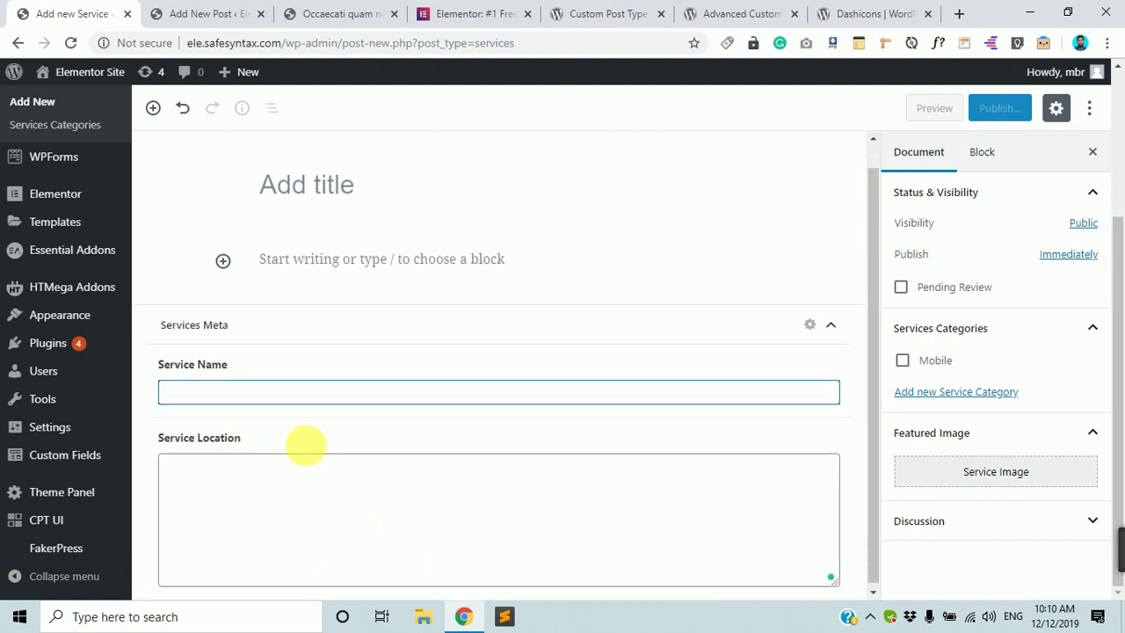
scroll(305, 445, "up", 2)
Open the editor for a new regular post and examine which meta boxes it offers, for comparison with the Service editor.
left_click(43, 147)
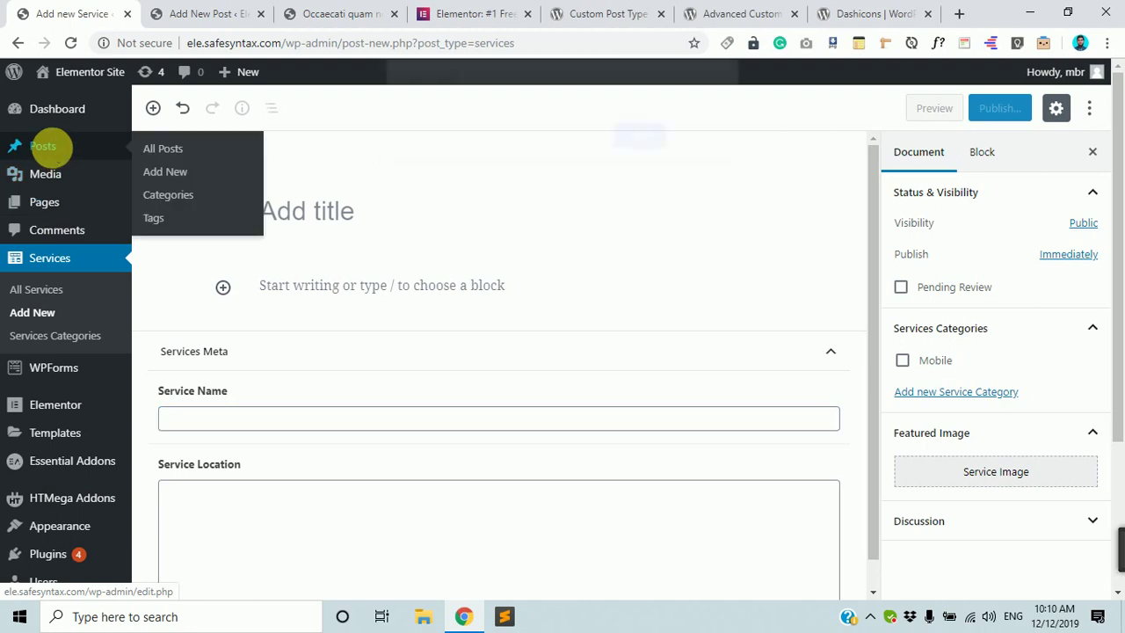
left_click(646, 138)
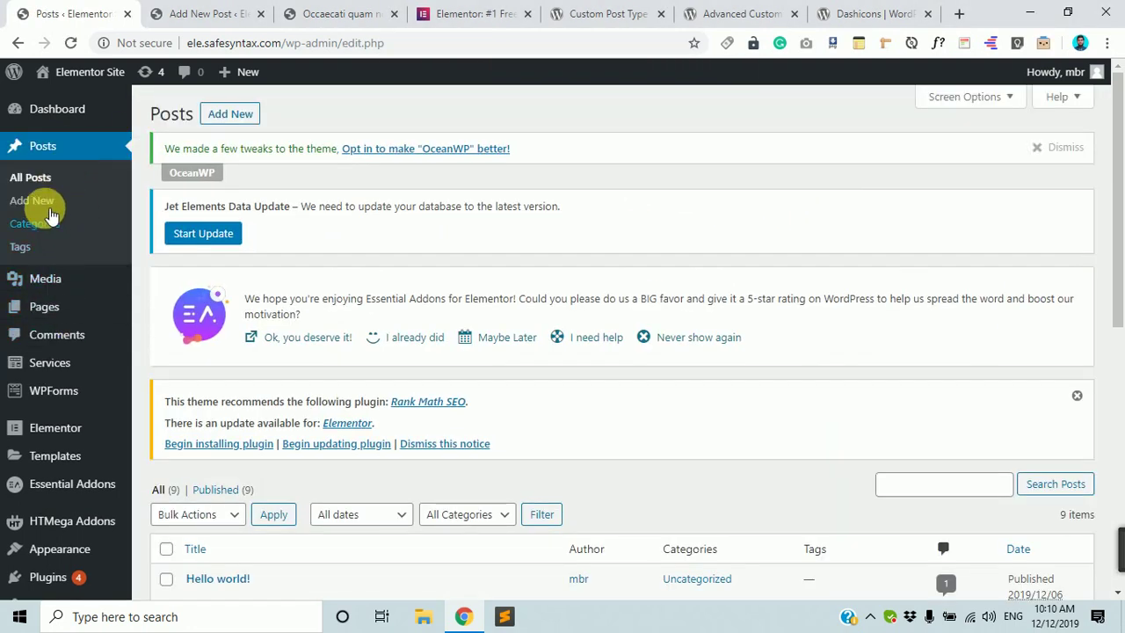
left_click(44, 202)
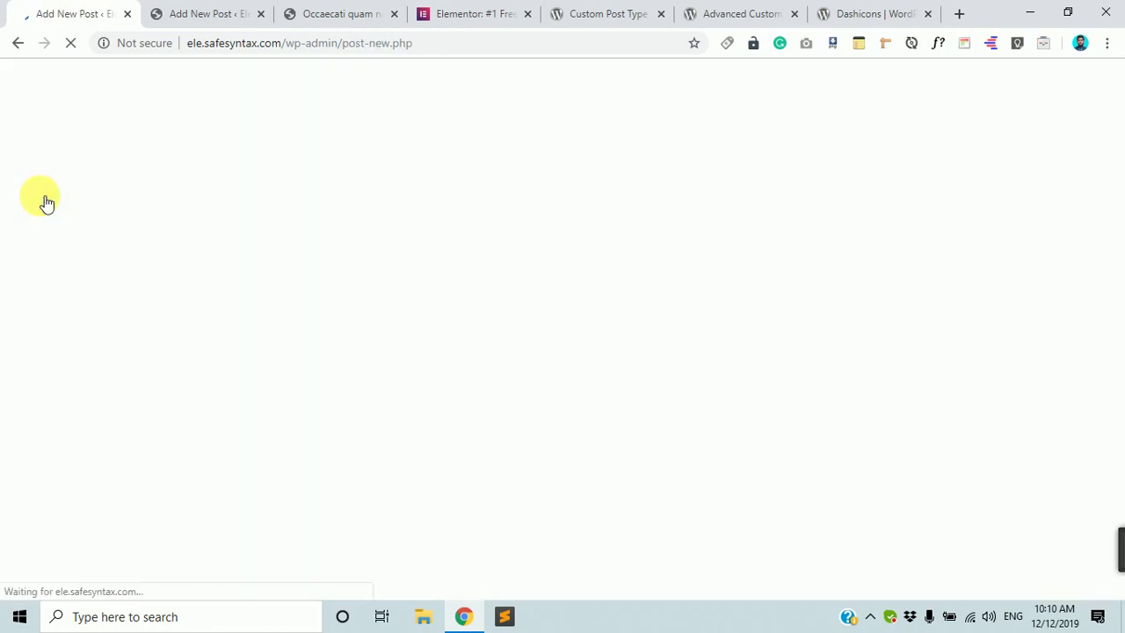
scroll(444, 382, "down", 2)
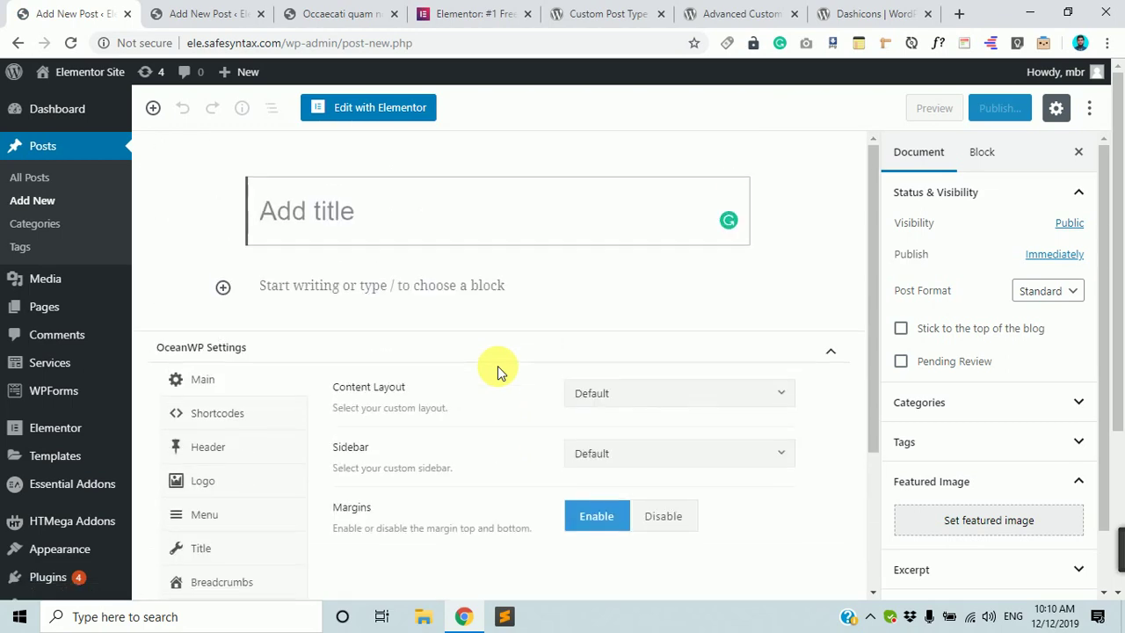
scroll(522, 432, "down", 3)
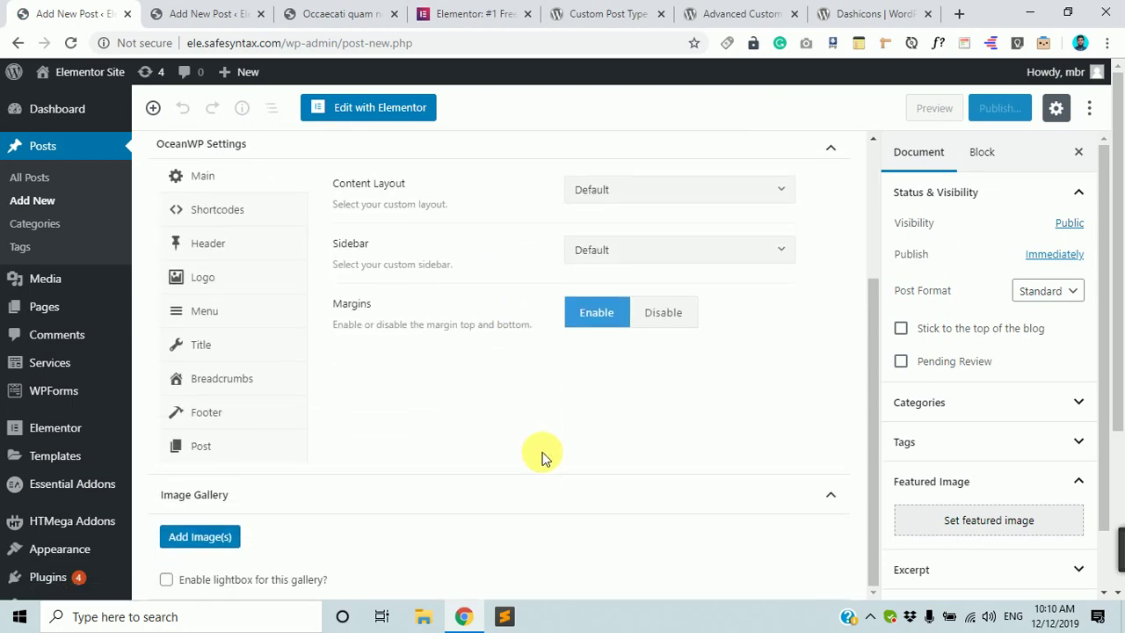
scroll(598, 455, "up", 3)
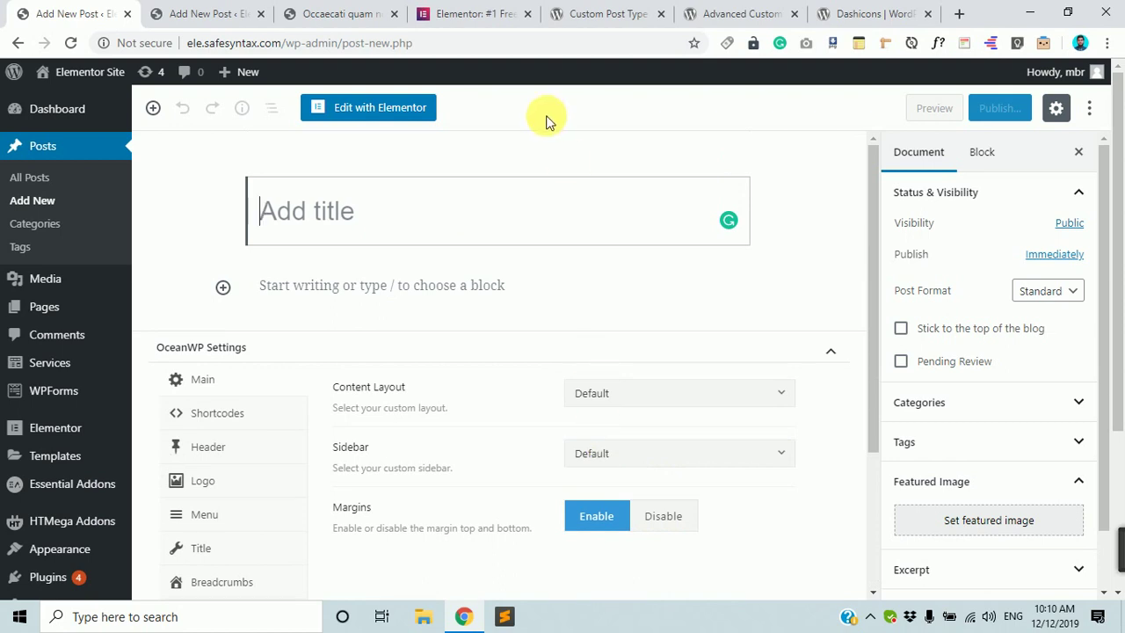
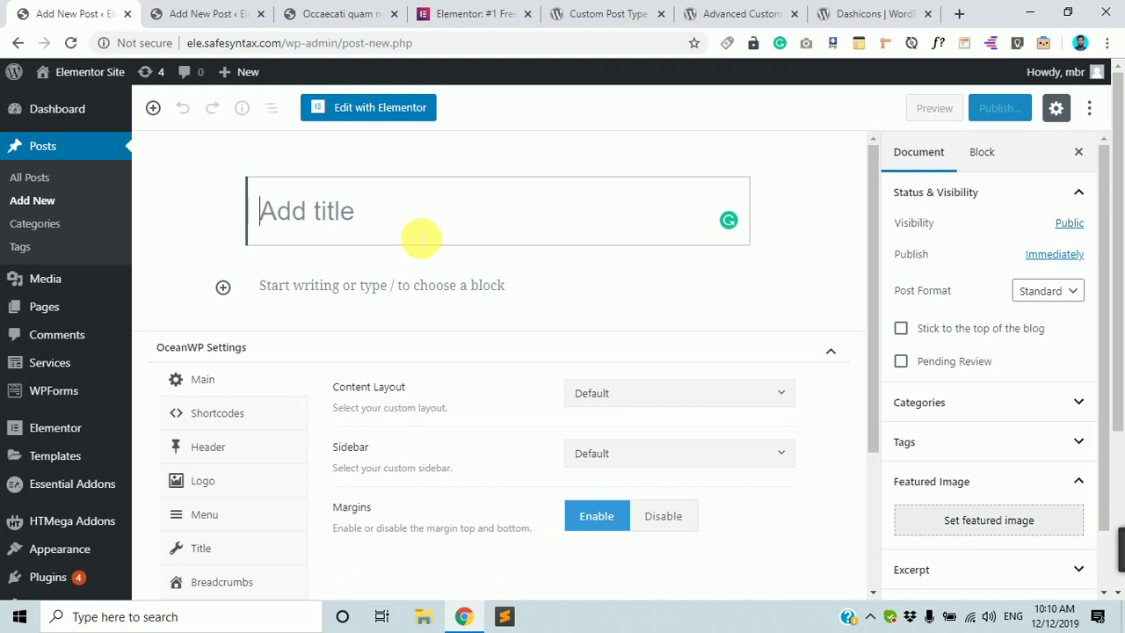
scroll(395, 289, "down", 1)
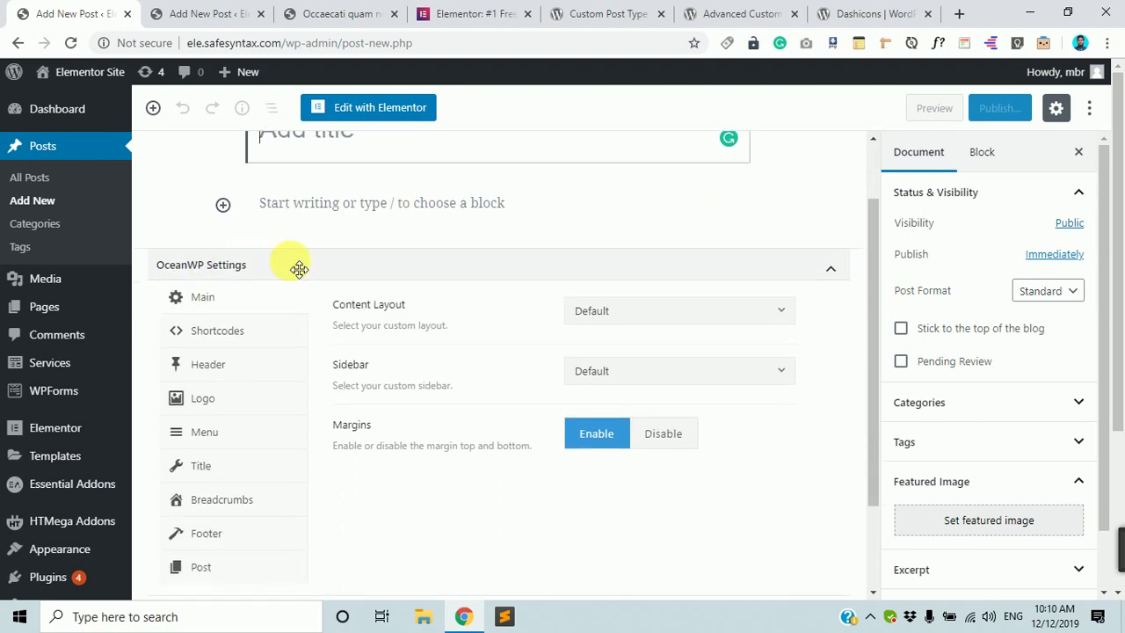
scroll(297, 267, "up", 1)
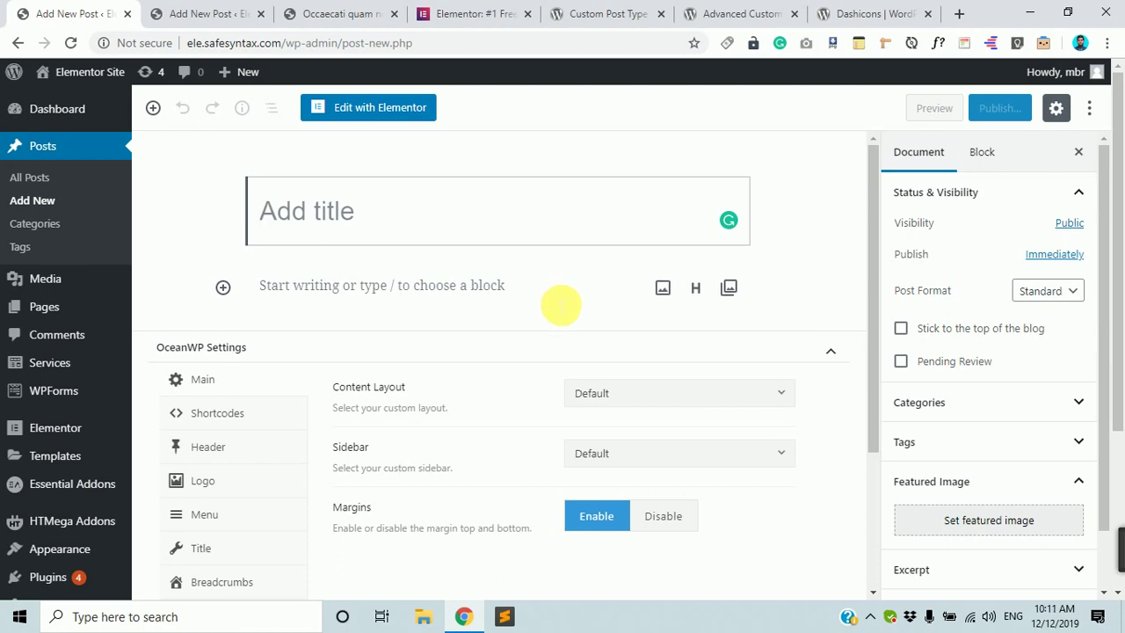
scroll(561, 316, "down", 2)
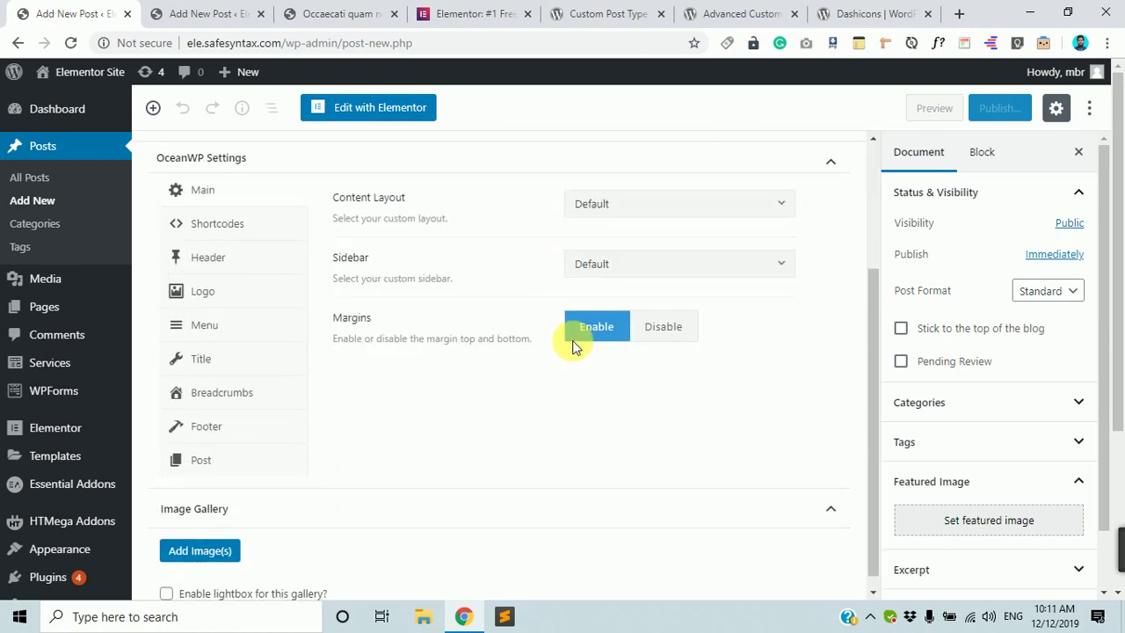
scroll(572, 345, "up", 2)
scroll(116, 264, "down", 3)
scroll(61, 275, "up", 3)
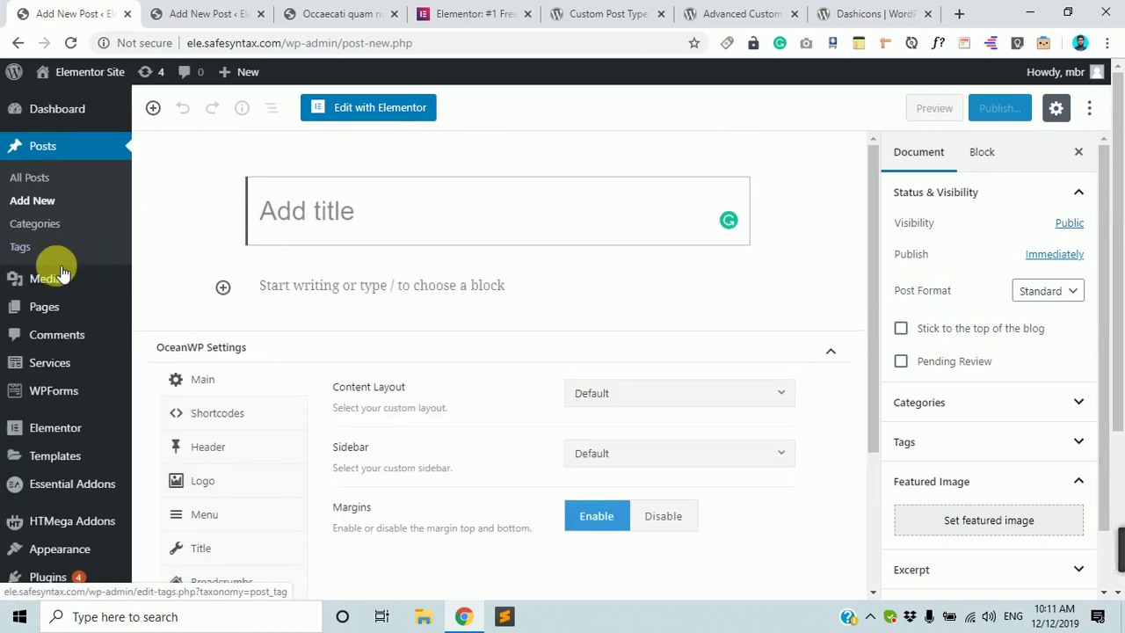
Start a new Service entry and give it the title Service One.
mouse_move(55, 368)
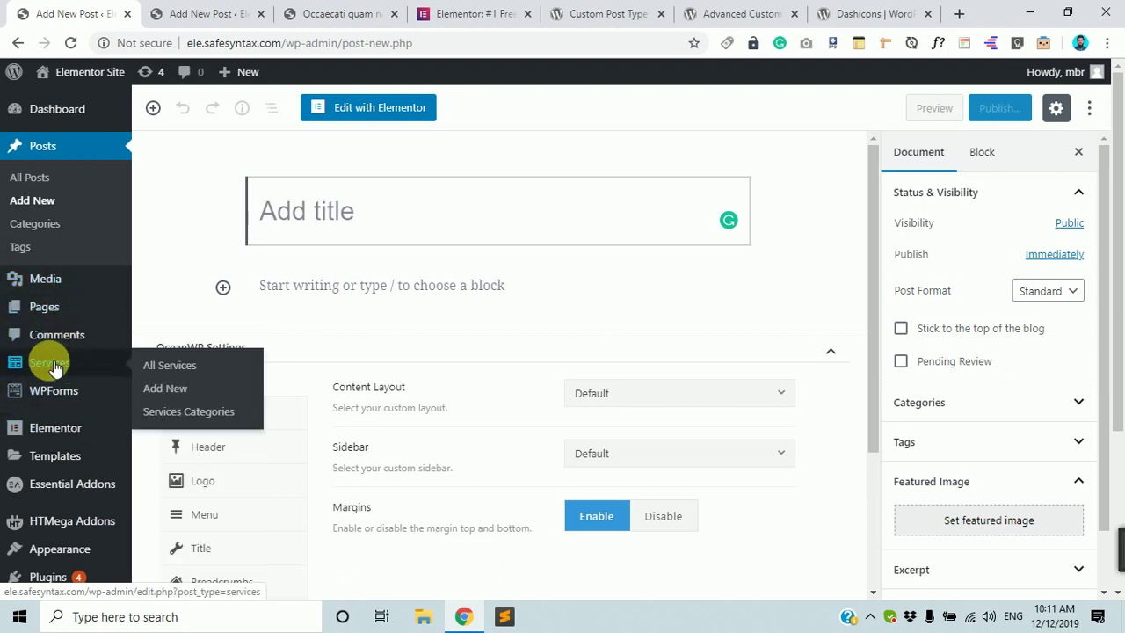
left_click(180, 391)
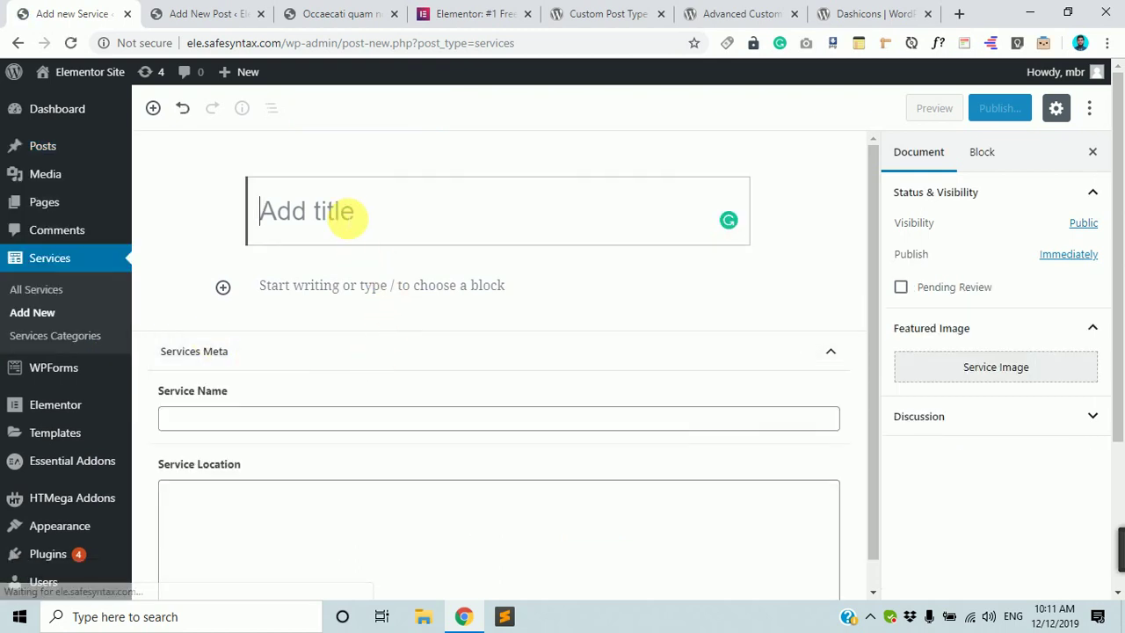
type("Serv")
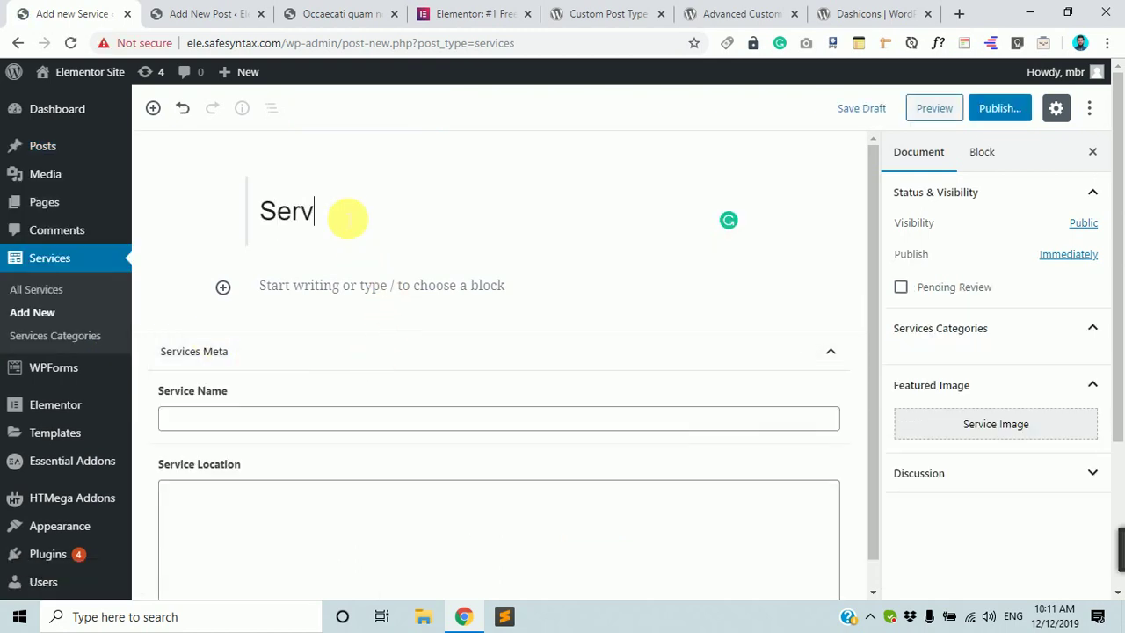
type("ice One")
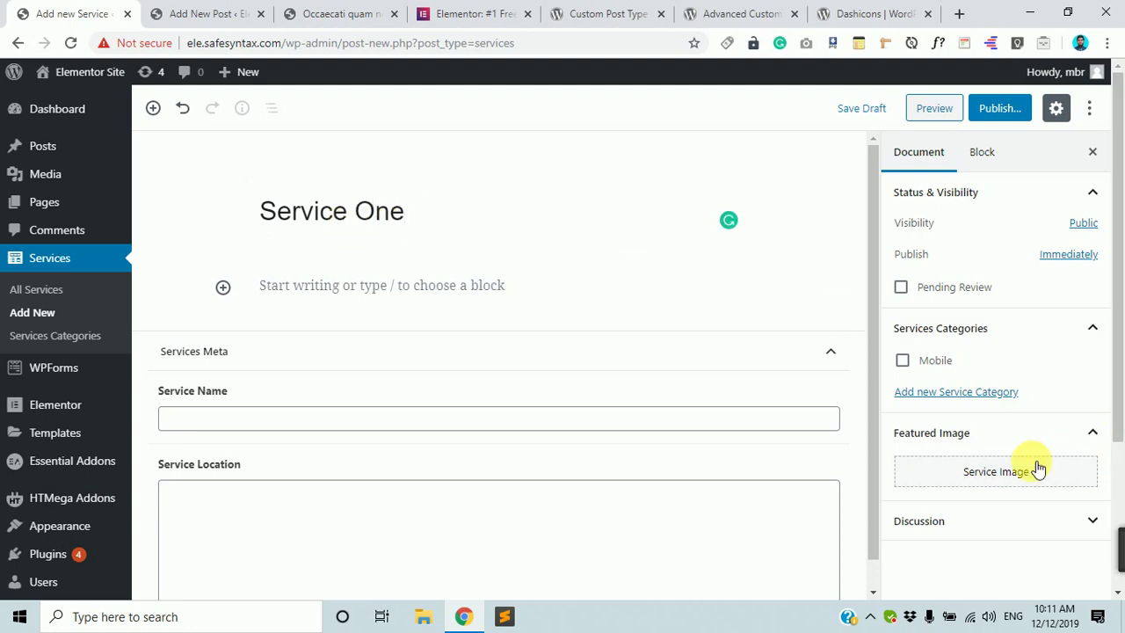
Set the green forest and rocky stream photo from the media library as the Service's featured image.
left_click(1027, 467)
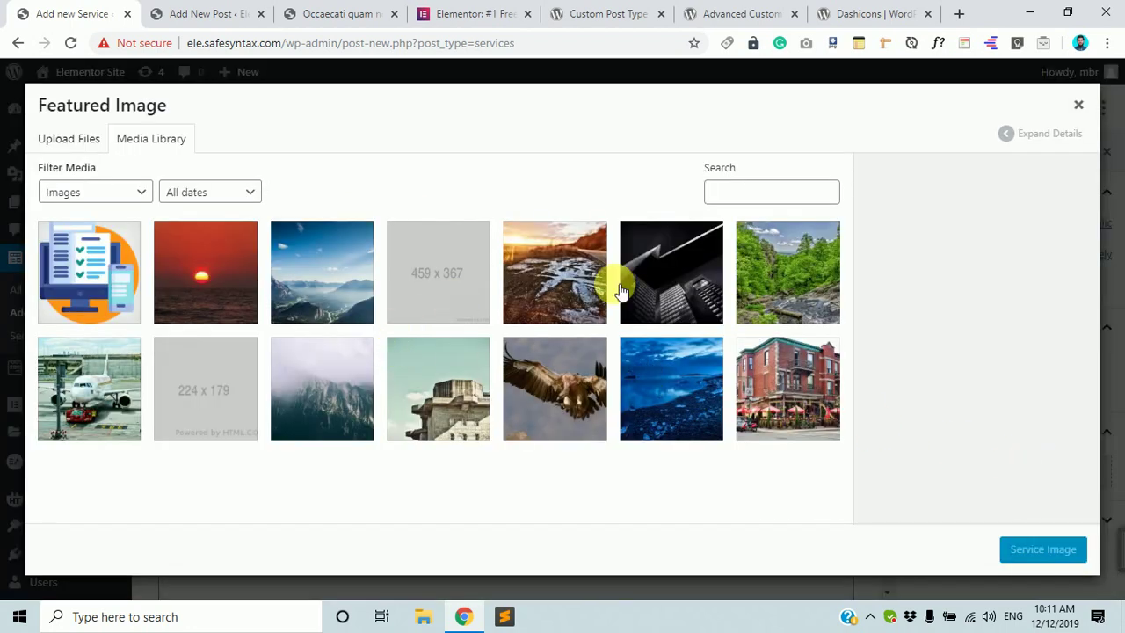
left_click(651, 286)
left_click(816, 273)
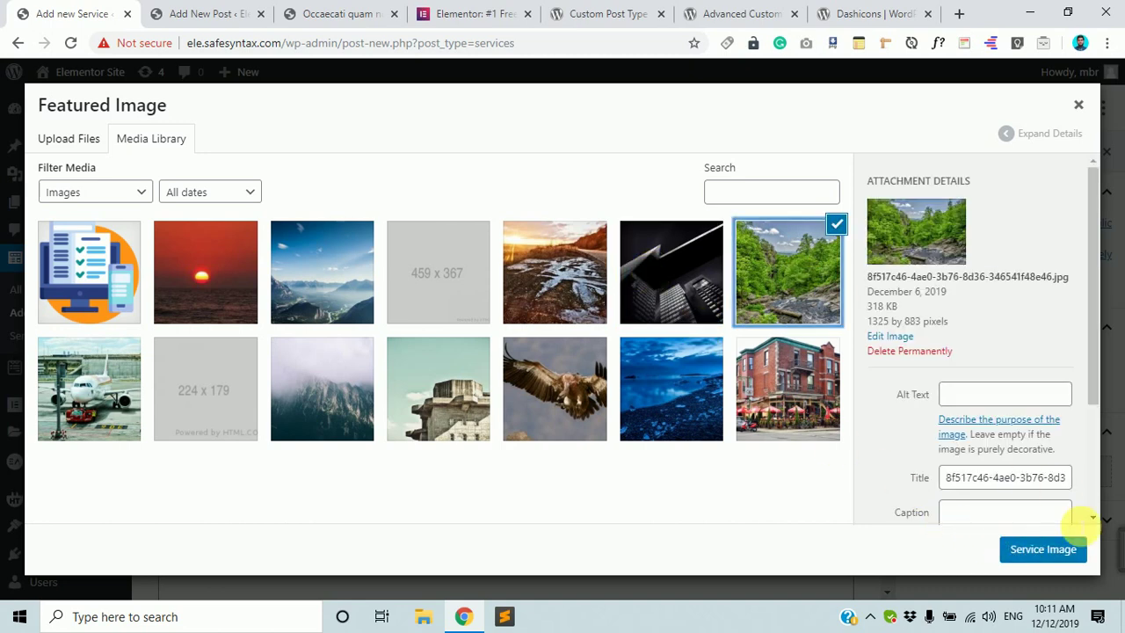
left_click(1043, 549)
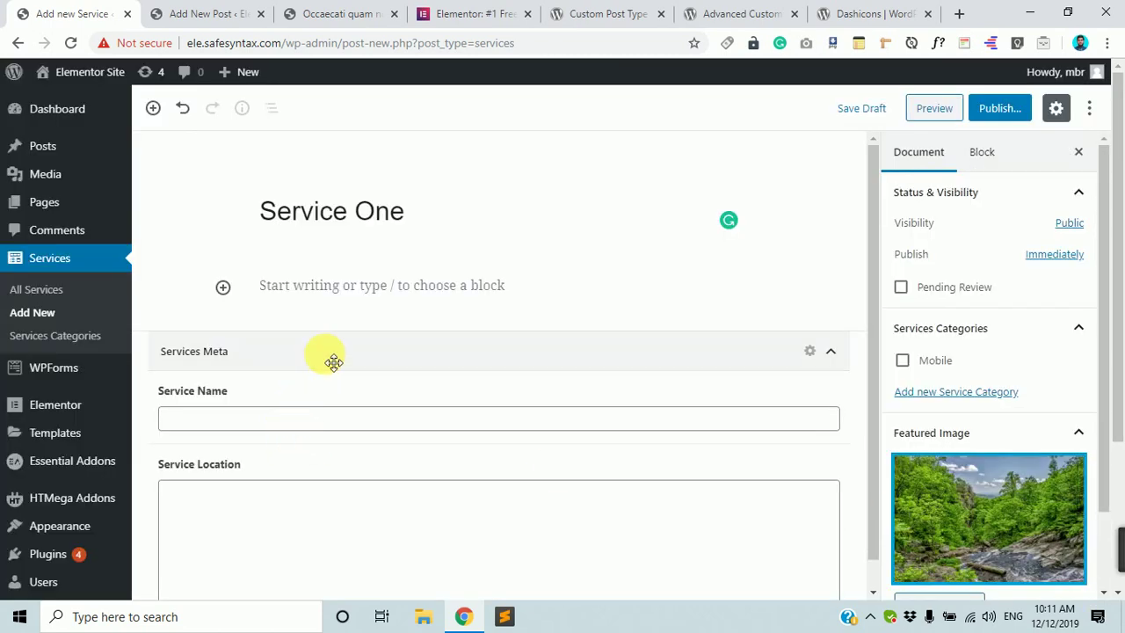
Copy the Description text from the Custom Post Type UI plugin page and paste it as the body of Service One.
left_click(344, 290)
left_click(580, 11)
scroll(467, 326, "down", 4)
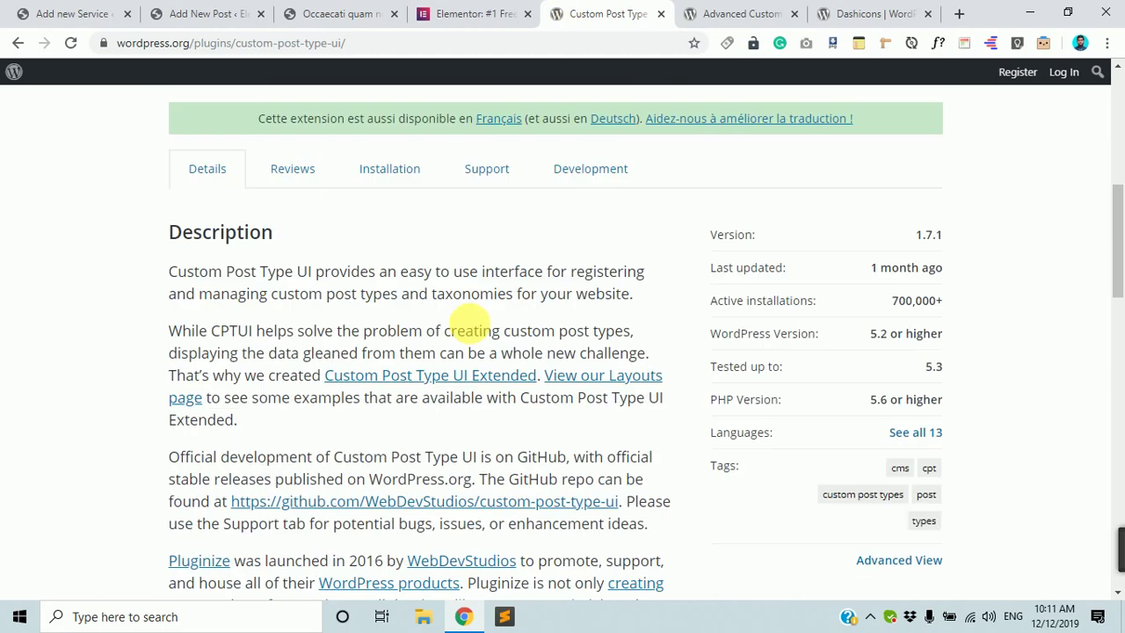
left_click_drag(85, 138, 472, 530)
key("ctrl+c")
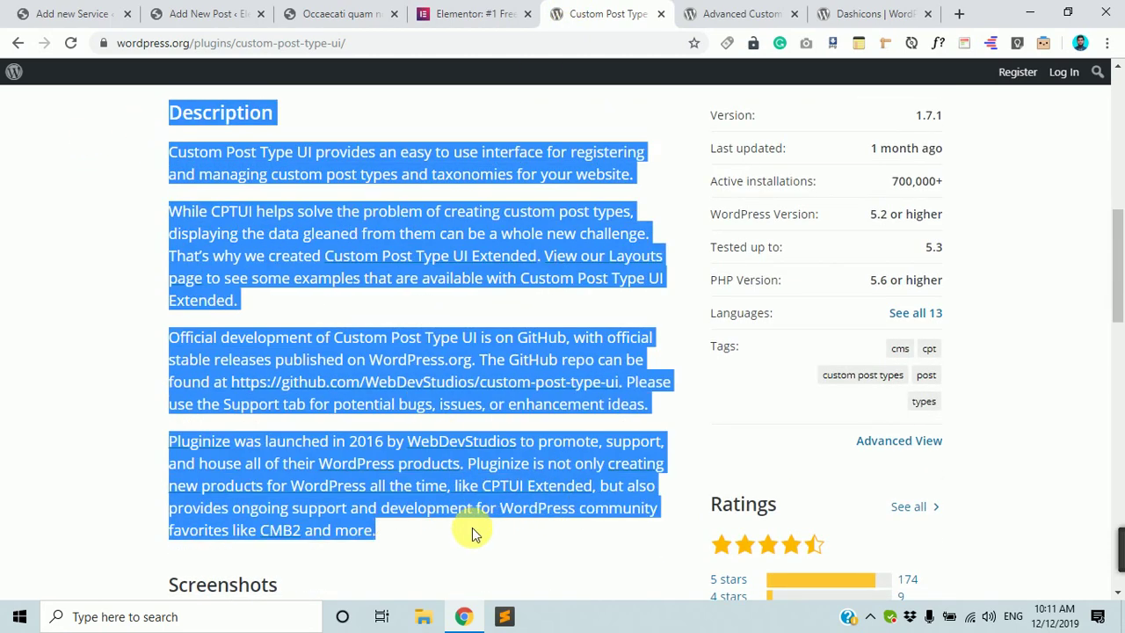
left_click(81, 12)
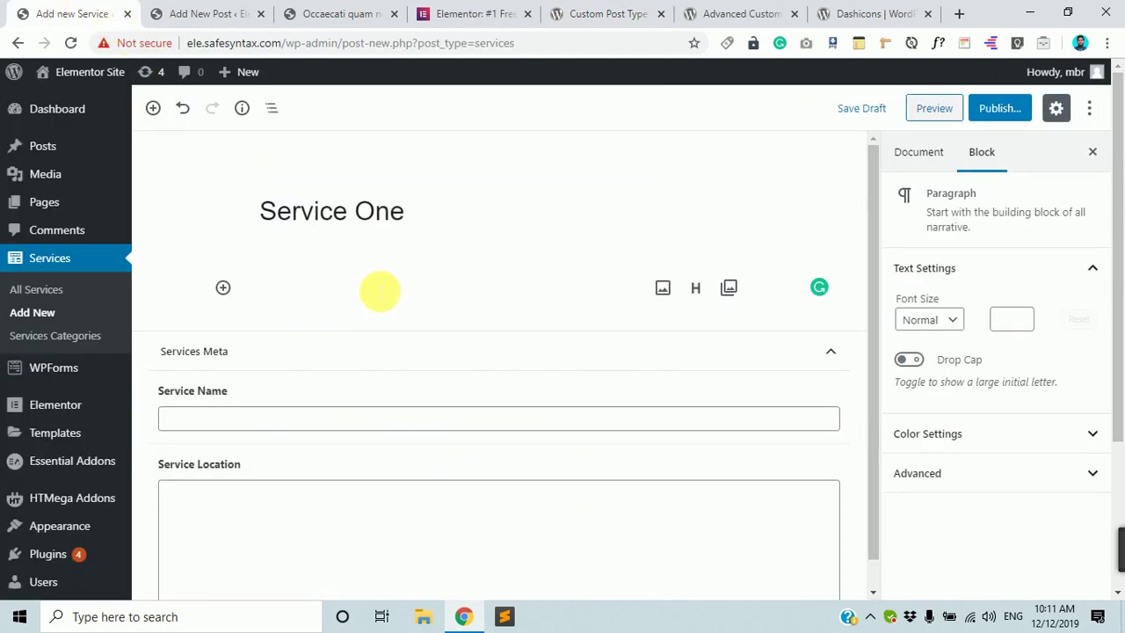
key("ctrl+v")
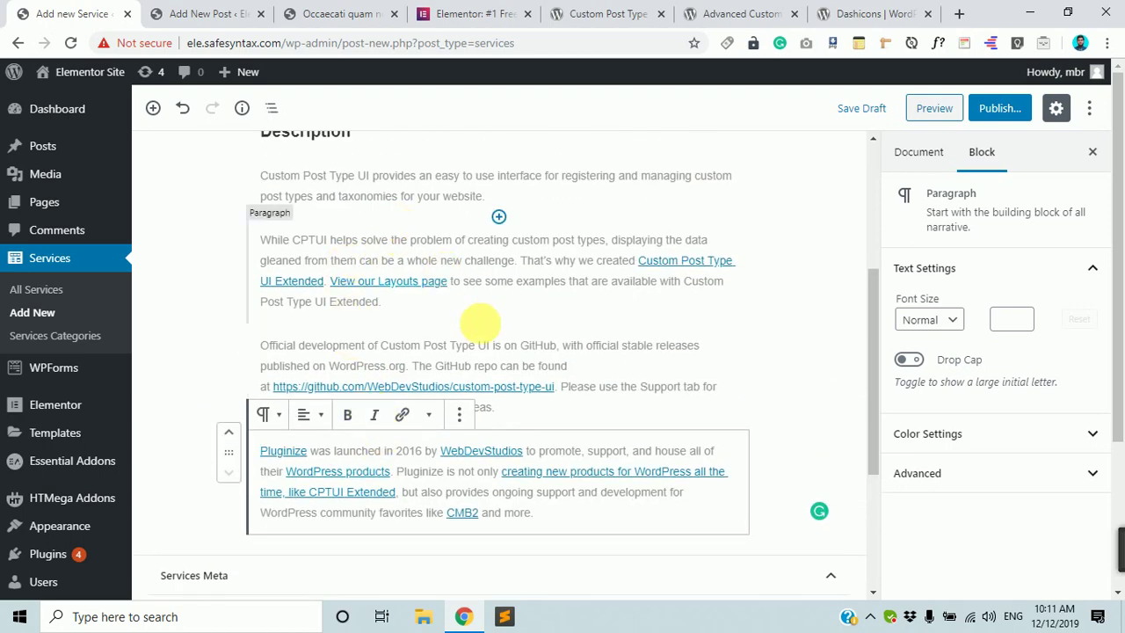
Fill in the Services Meta fields with the Service Name WordPress and a street address as the Service Location.
scroll(471, 431, "down", 3)
left_click(288, 388)
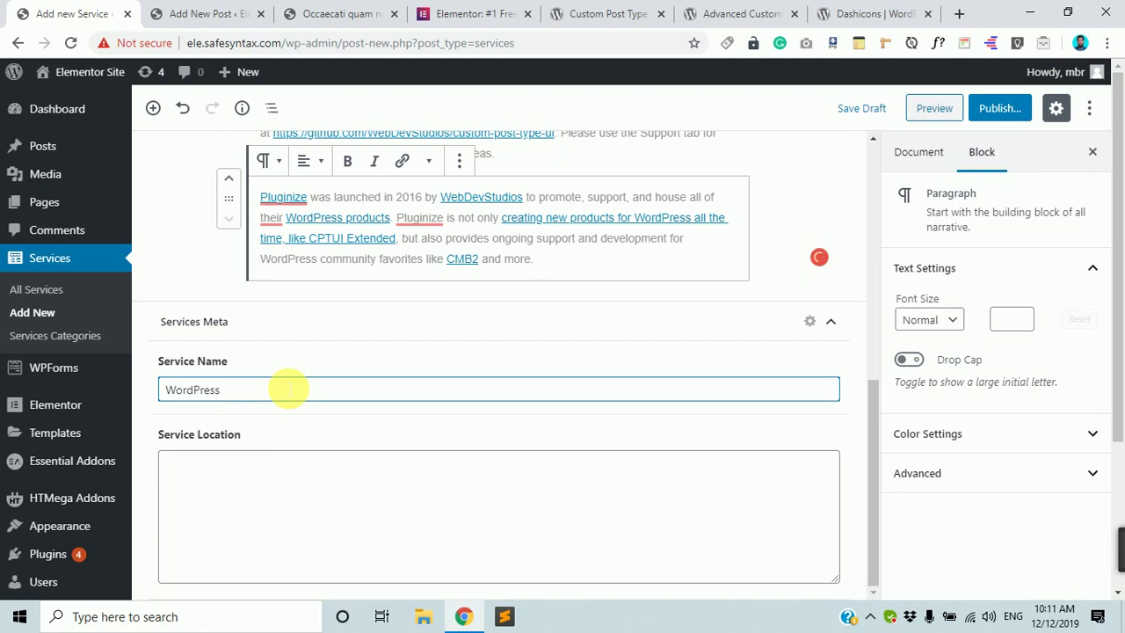
left_click(258, 490)
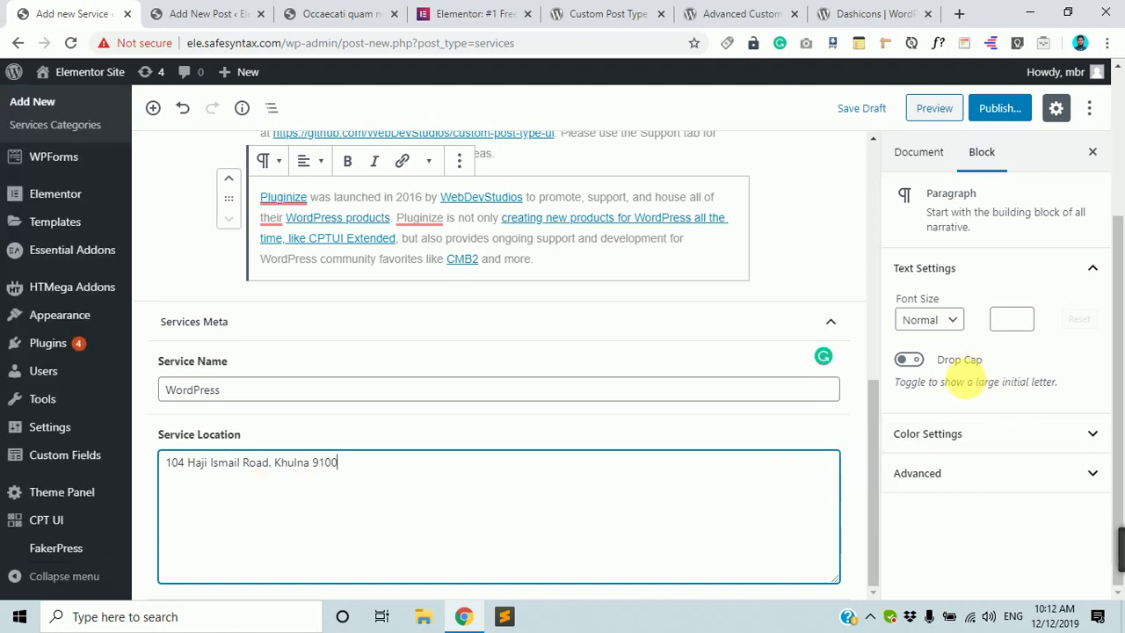
Review the Service's document settings down to the featured image and expand the Discussion options.
left_click(979, 471)
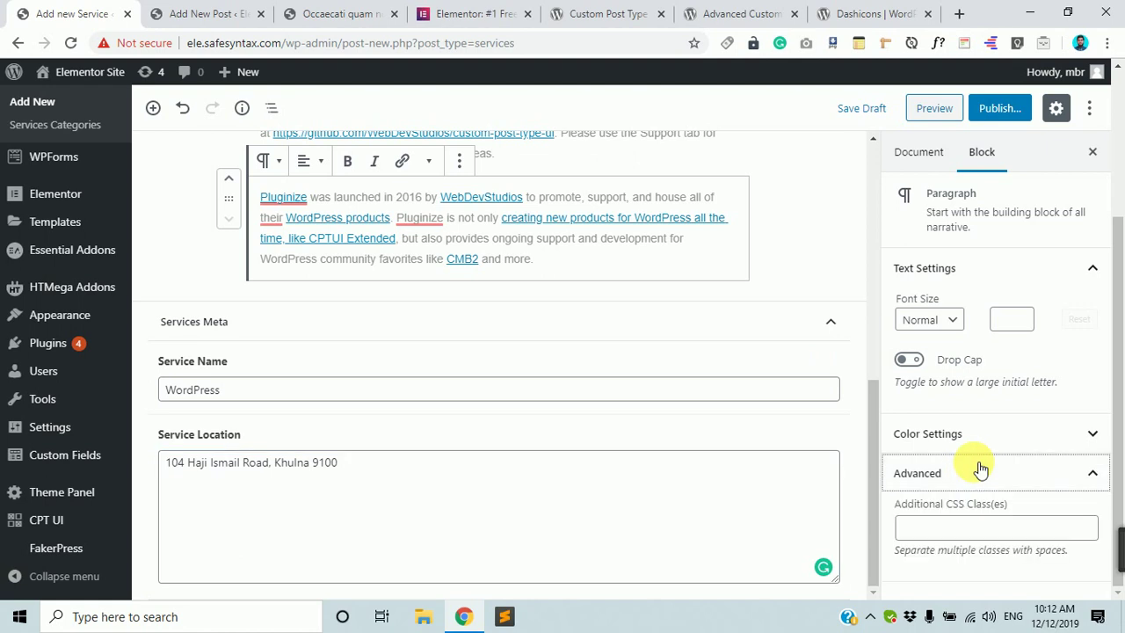
left_click(914, 148)
scroll(985, 378, "down", 1)
scroll(979, 571, "down", 1)
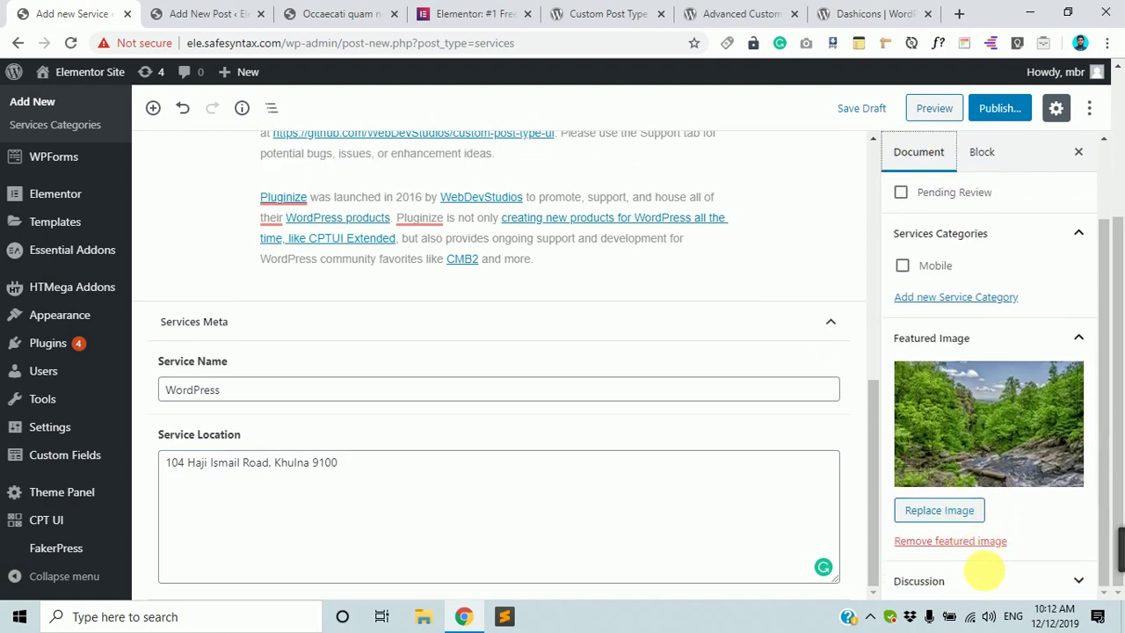
left_click(1018, 579)
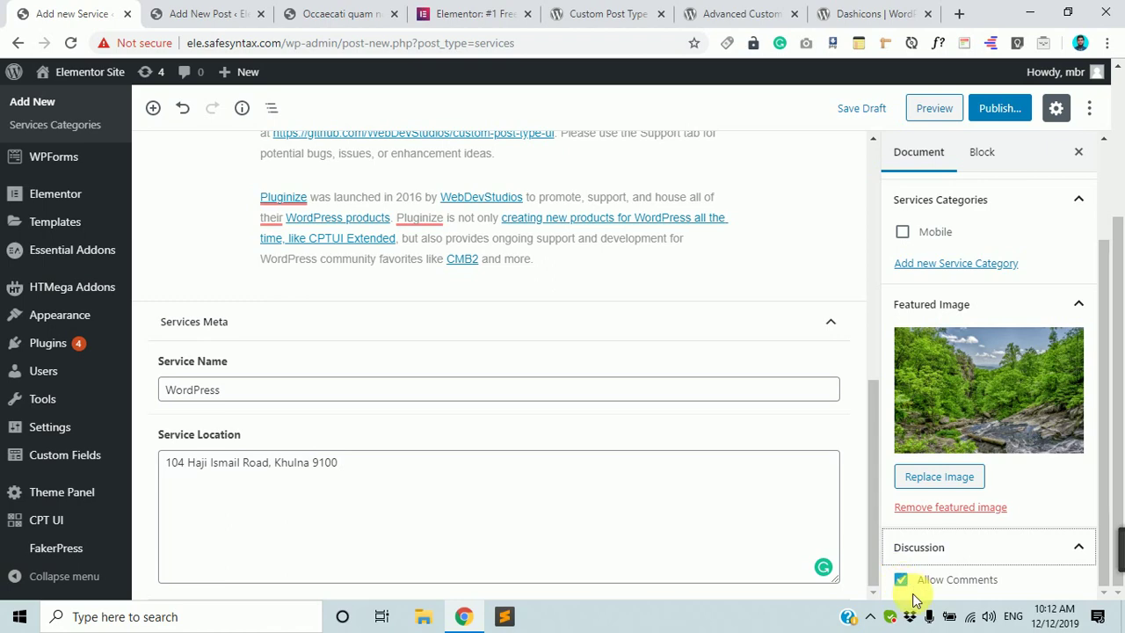
Check the Service One content from the top and publish the entry with public visibility, immediately.
scroll(452, 226, "up", 10)
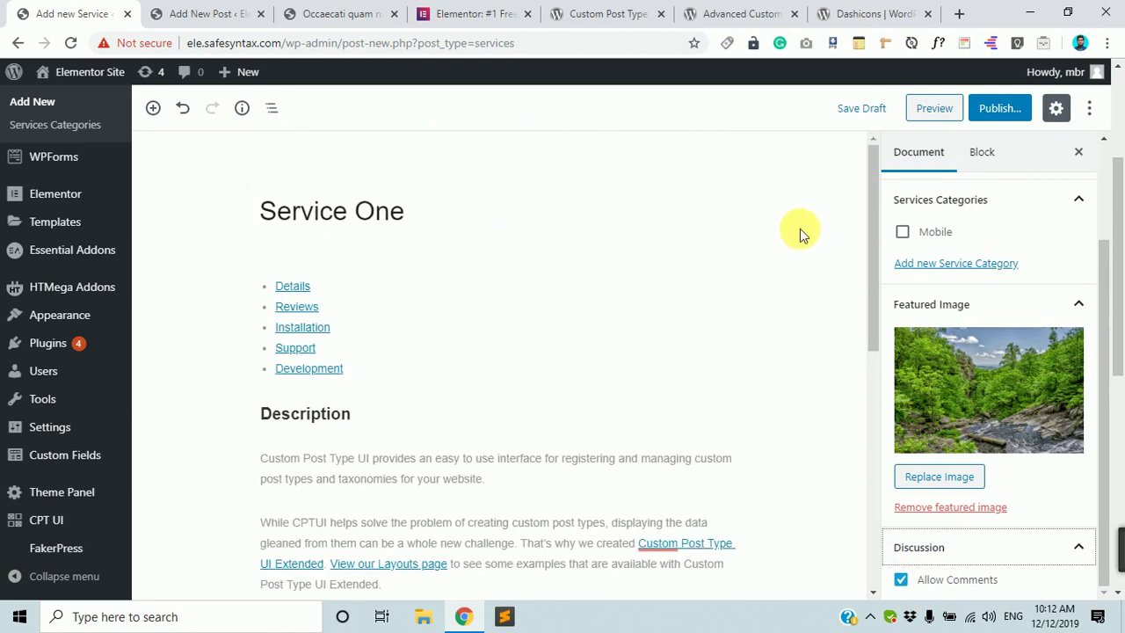
scroll(799, 233, "down", 1)
left_click(1002, 109)
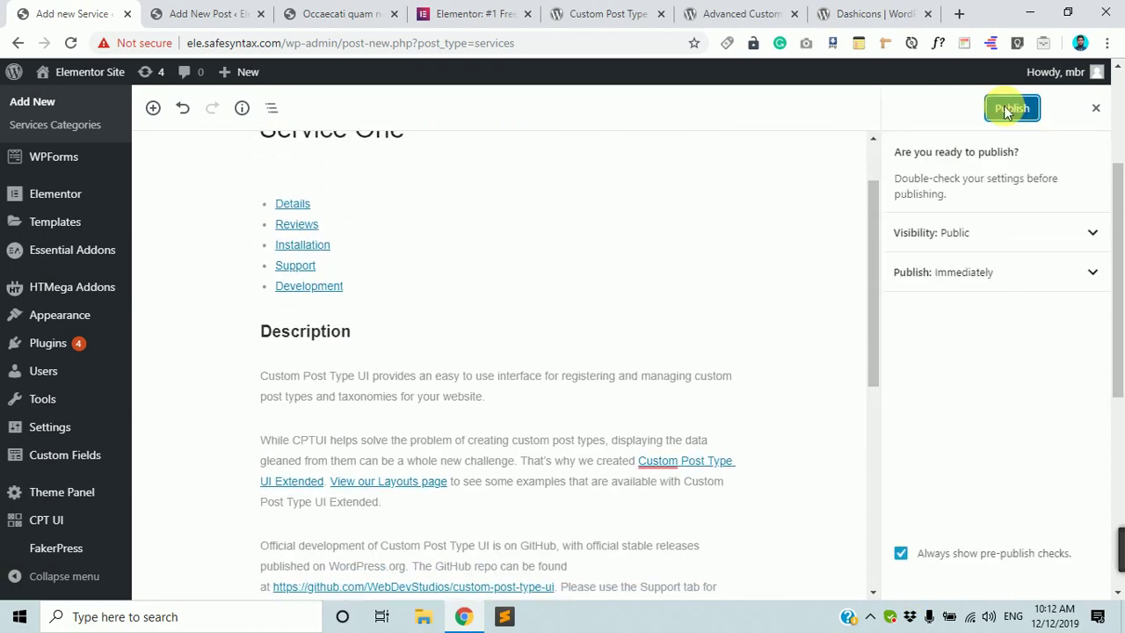
left_click(1009, 108)
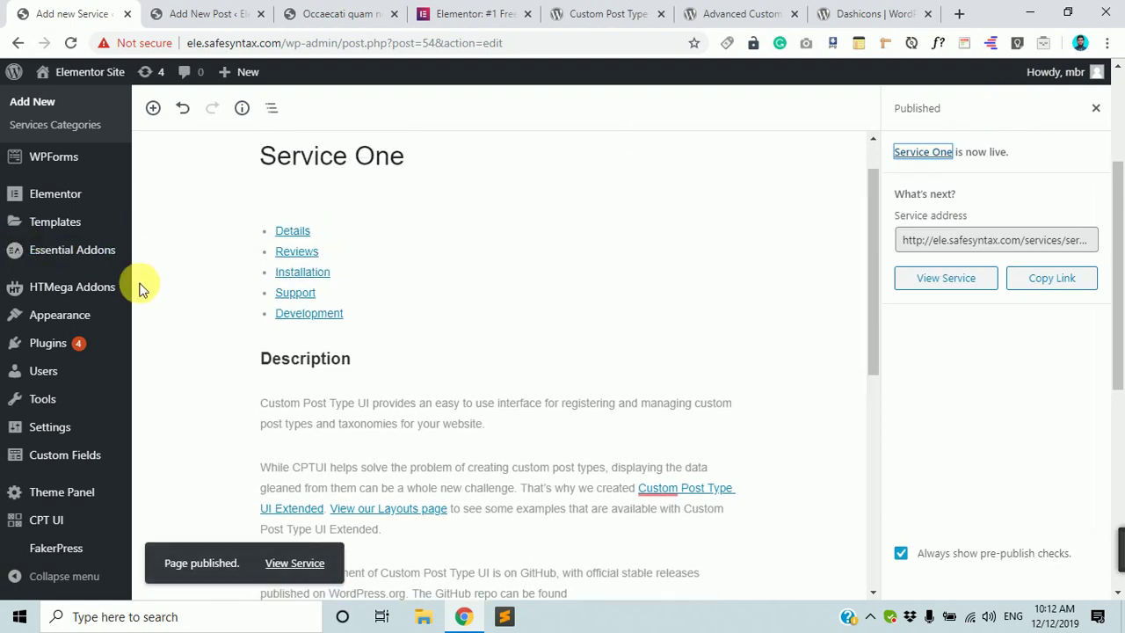
Open the list of all Services and check the entry for Service One.
scroll(88, 220, "up", 3)
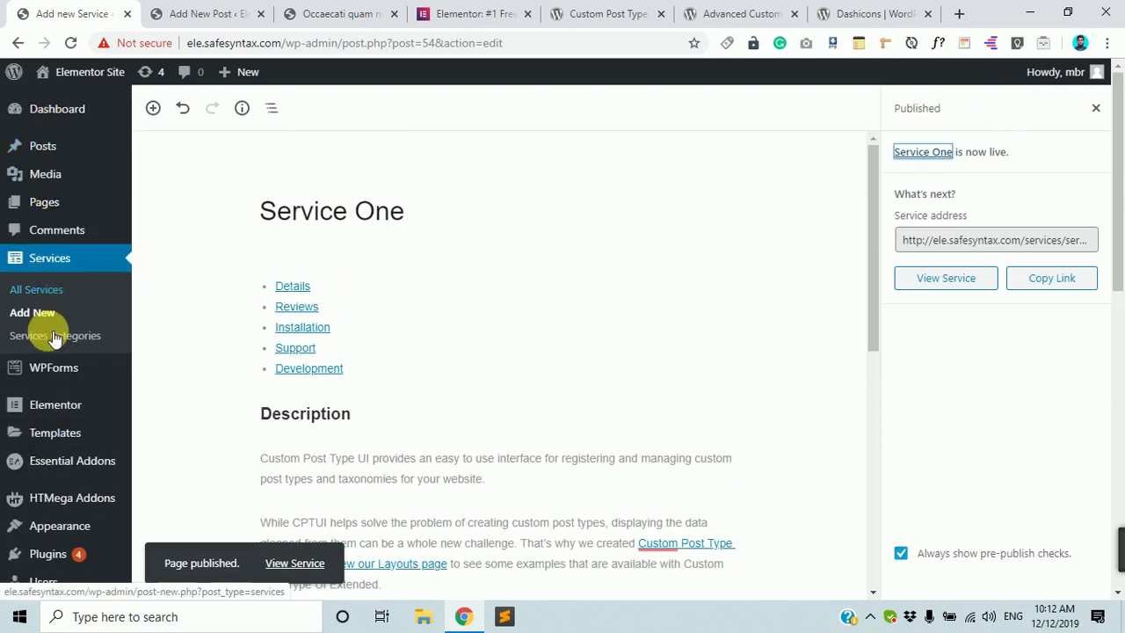
left_click(60, 258)
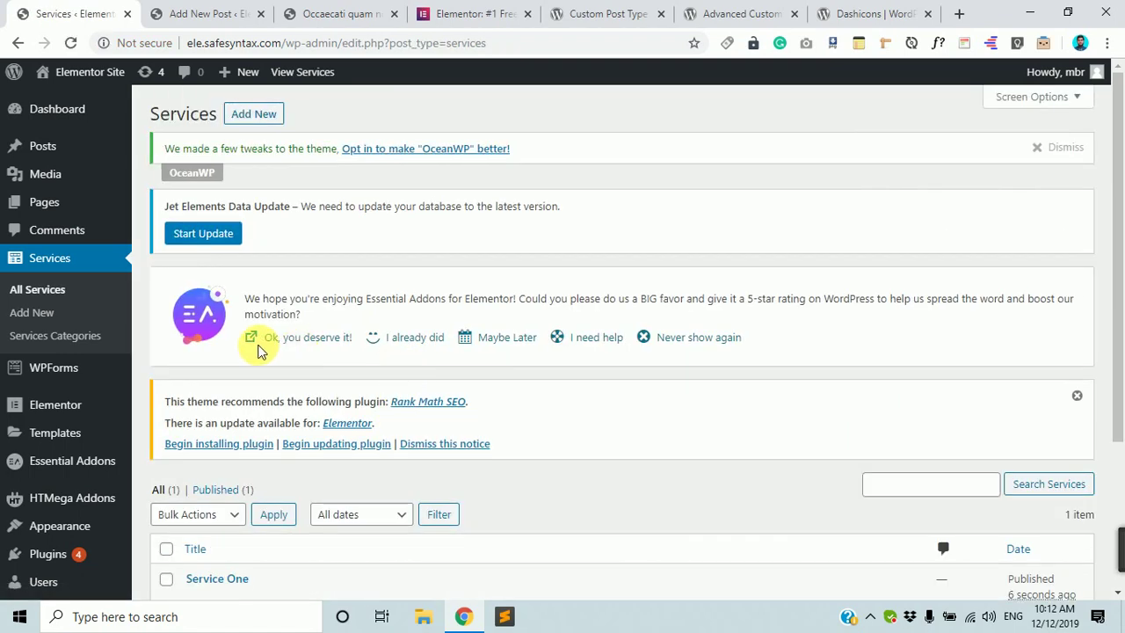
scroll(257, 350, "down", 3)
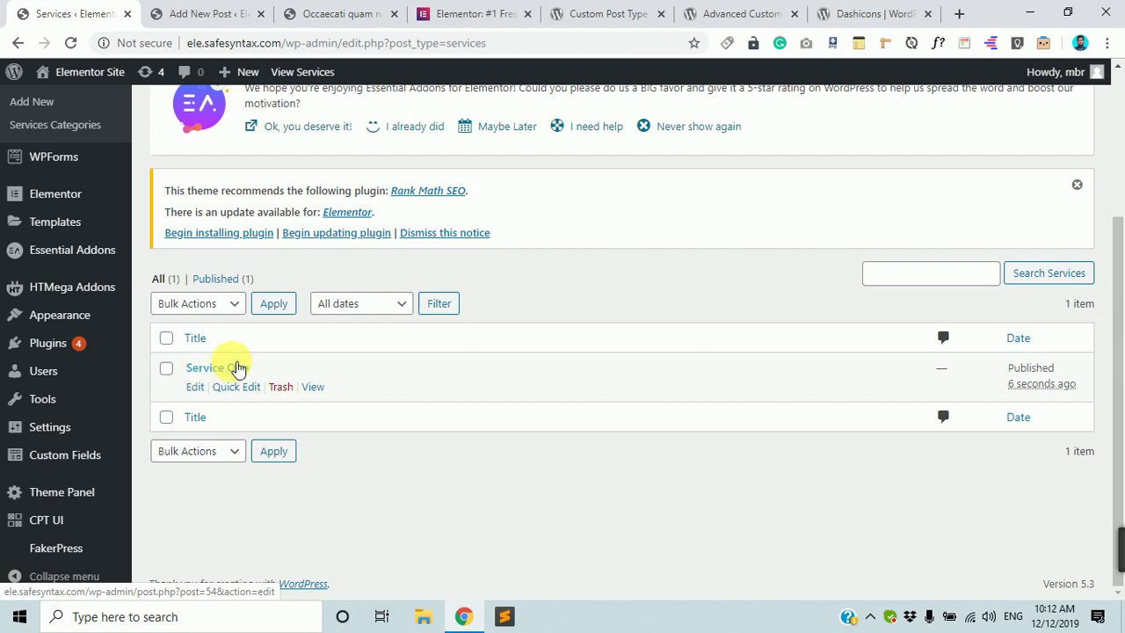
scroll(123, 206, "up", 3)
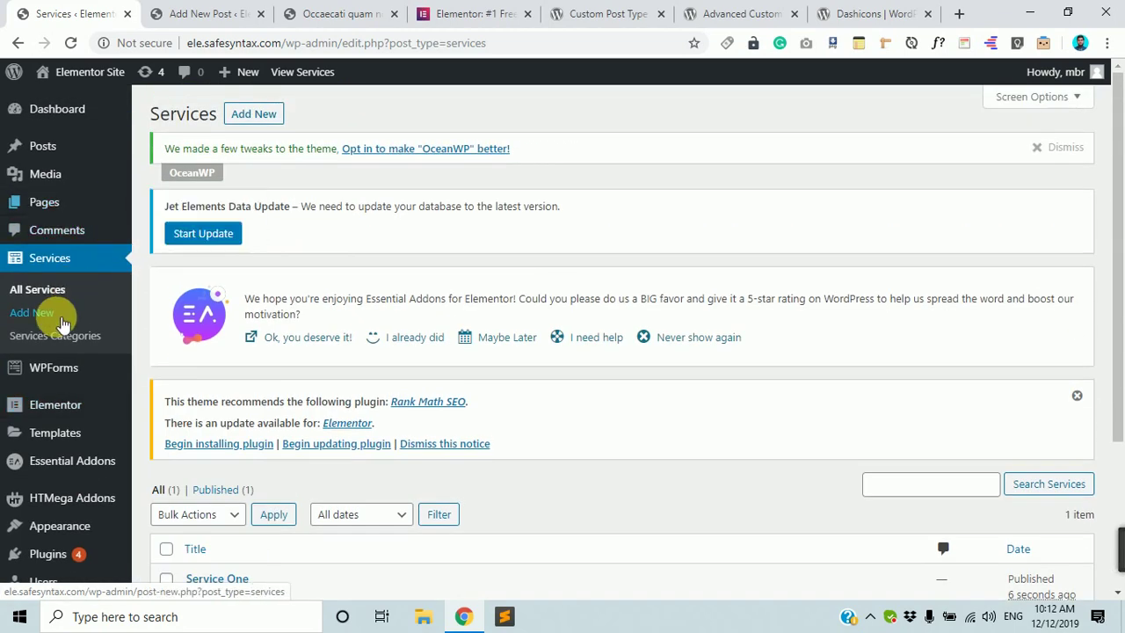
Add a new Service titled Service Tow and start an empty paragraph for its body.
left_click(43, 314)
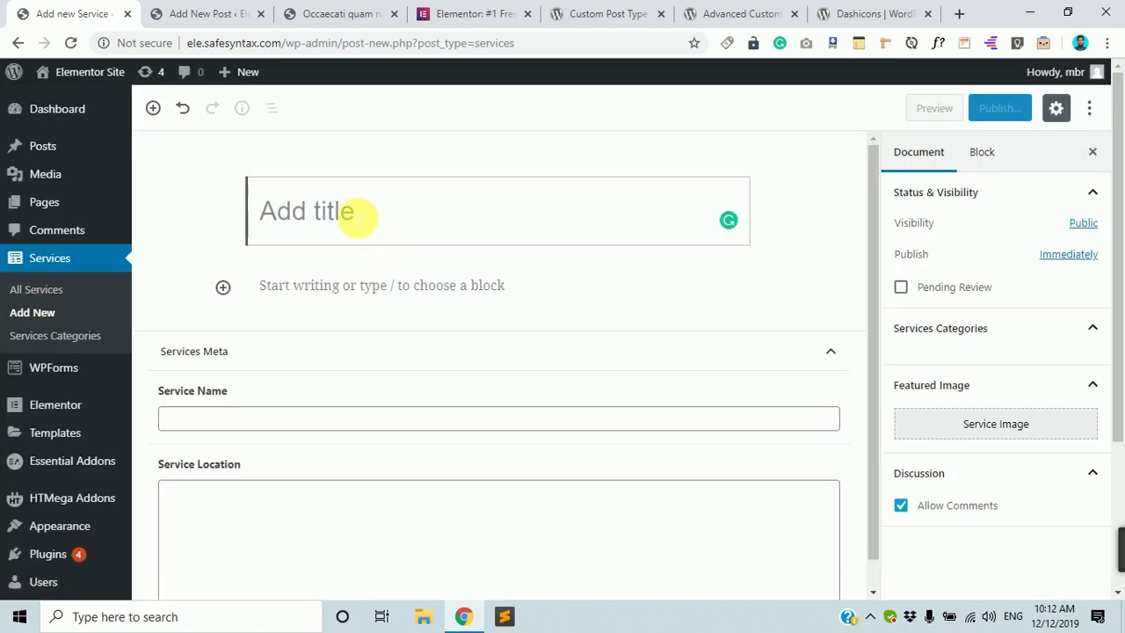
type("Service Tow")
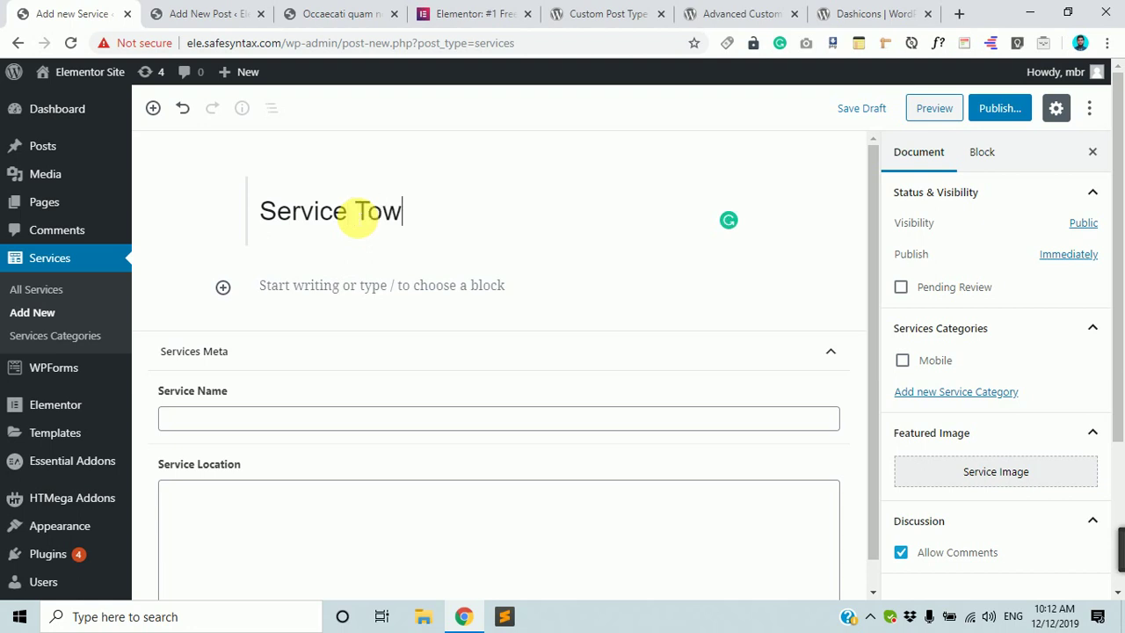
key("Return")
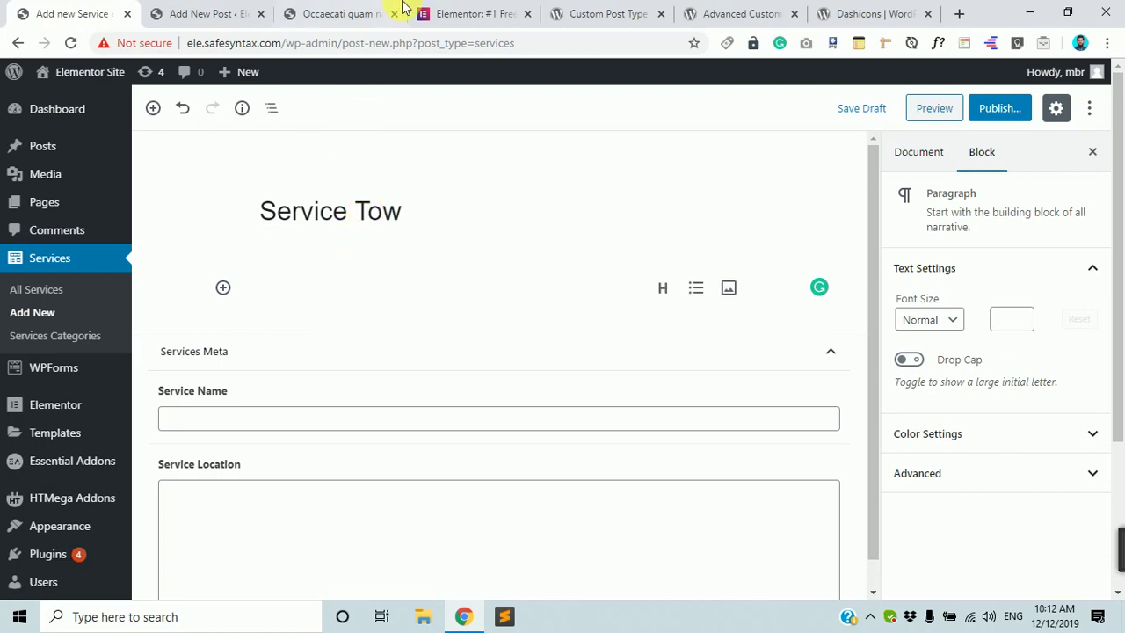
Copy the Occaecati quam nostrum tempora mollitia post's content, including its recent posts and comments, and paste it as the body of Service Tow.
left_click(371, 20)
scroll(545, 326, "down", 7)
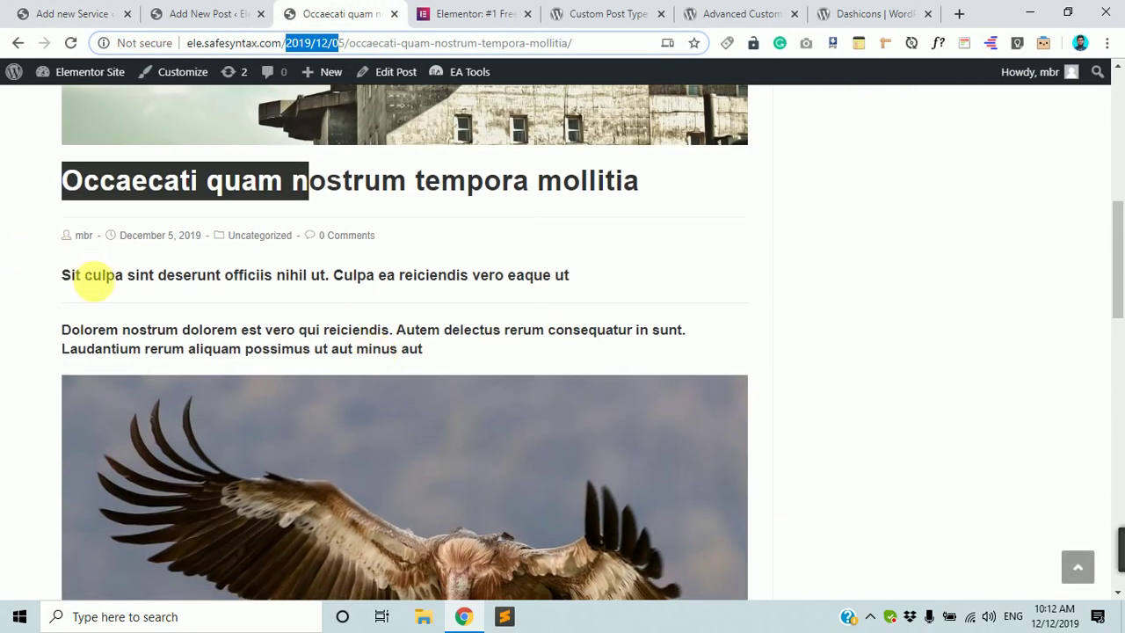
left_click(259, 275)
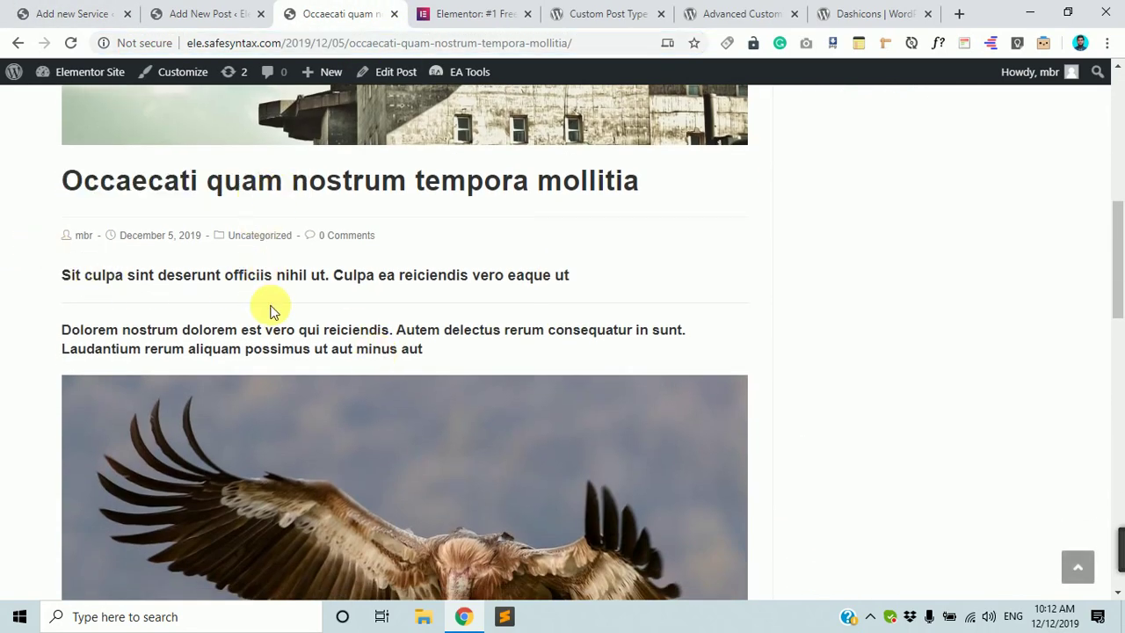
scroll(272, 311, "down", 15)
scroll(270, 343, "up", 20)
scroll(272, 343, "down", 1)
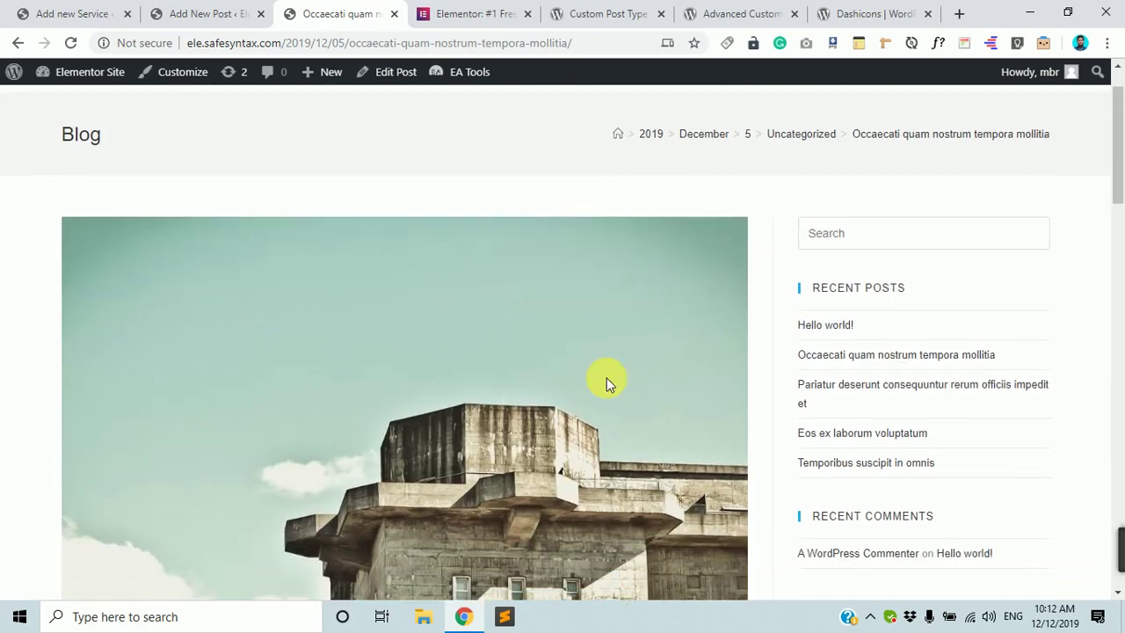
left_click_drag(789, 317, 991, 517)
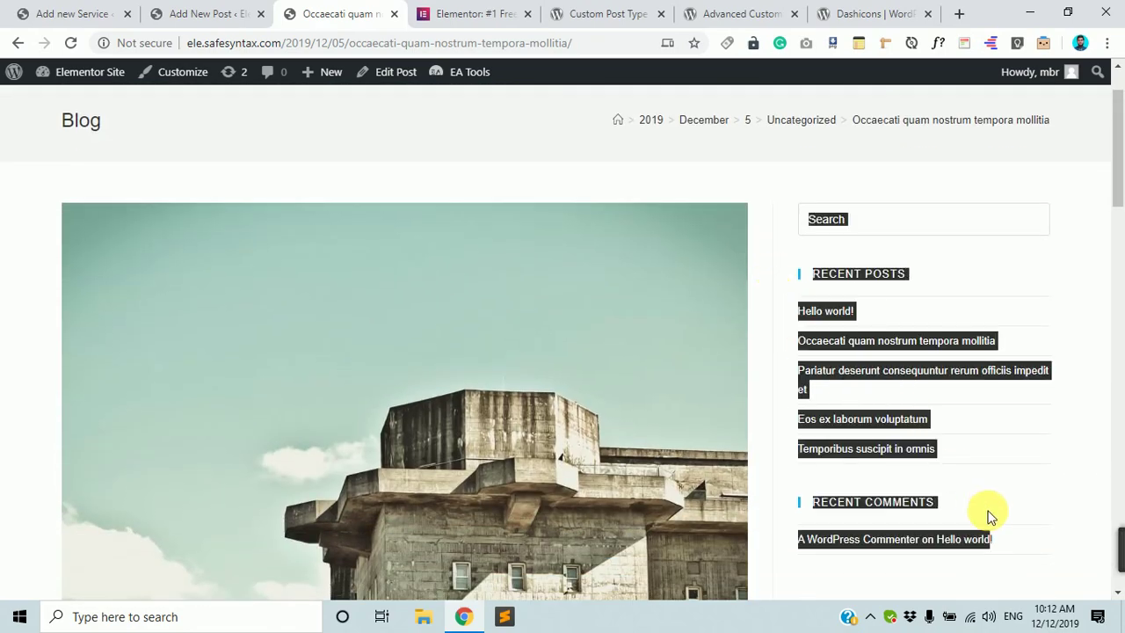
left_click(109, 14)
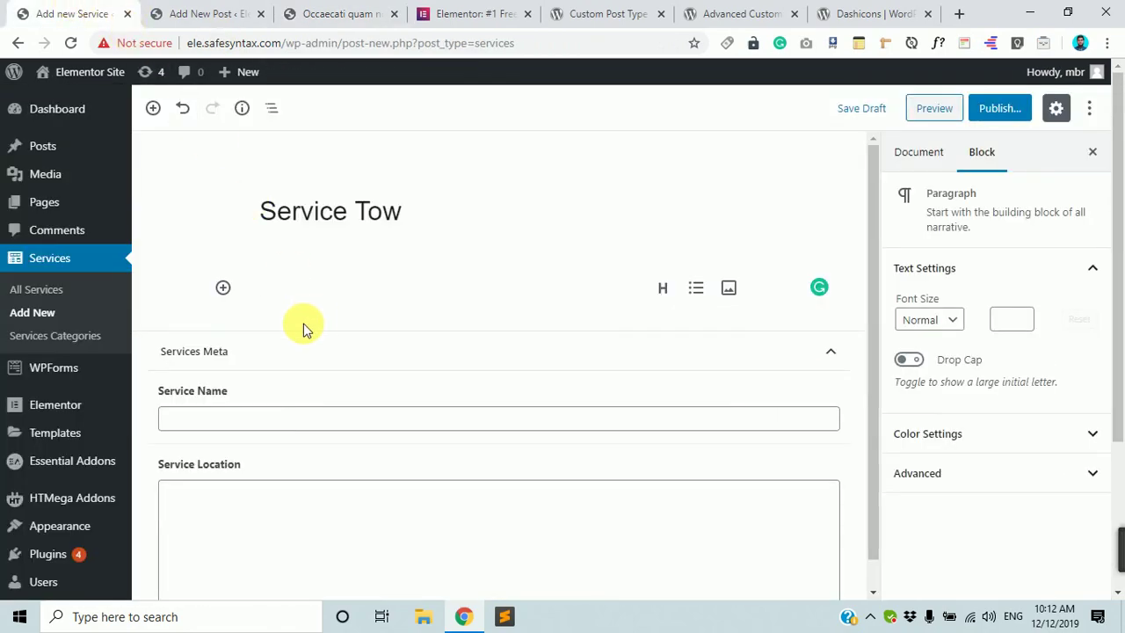
key("ctrl+v")
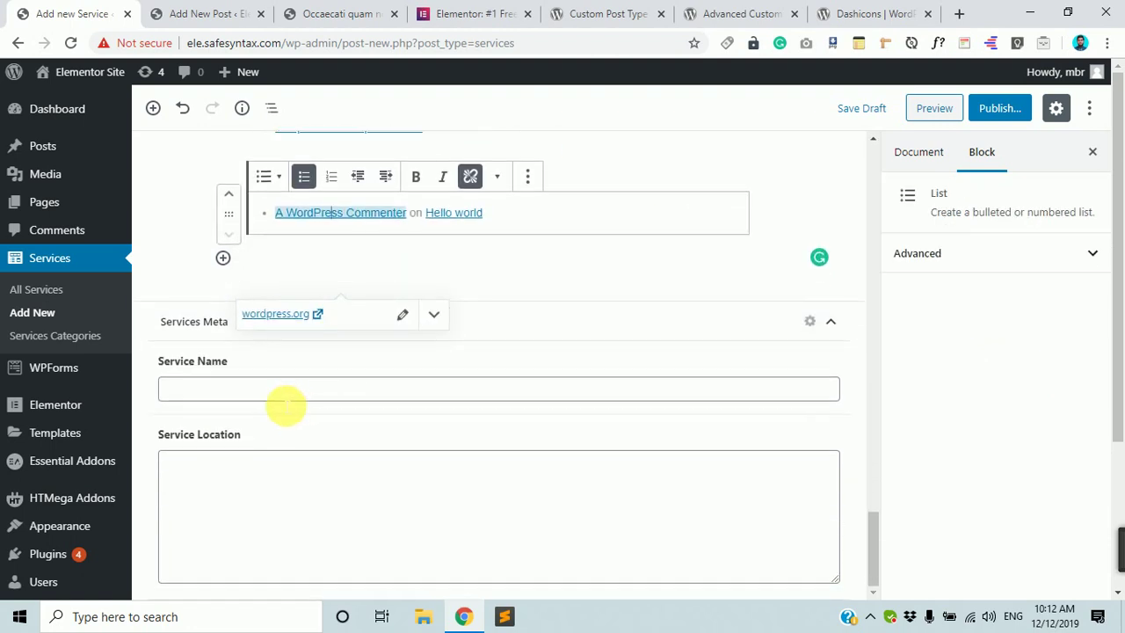
Set the Service Name in the Services Meta fields to Web Design.
left_click(286, 392)
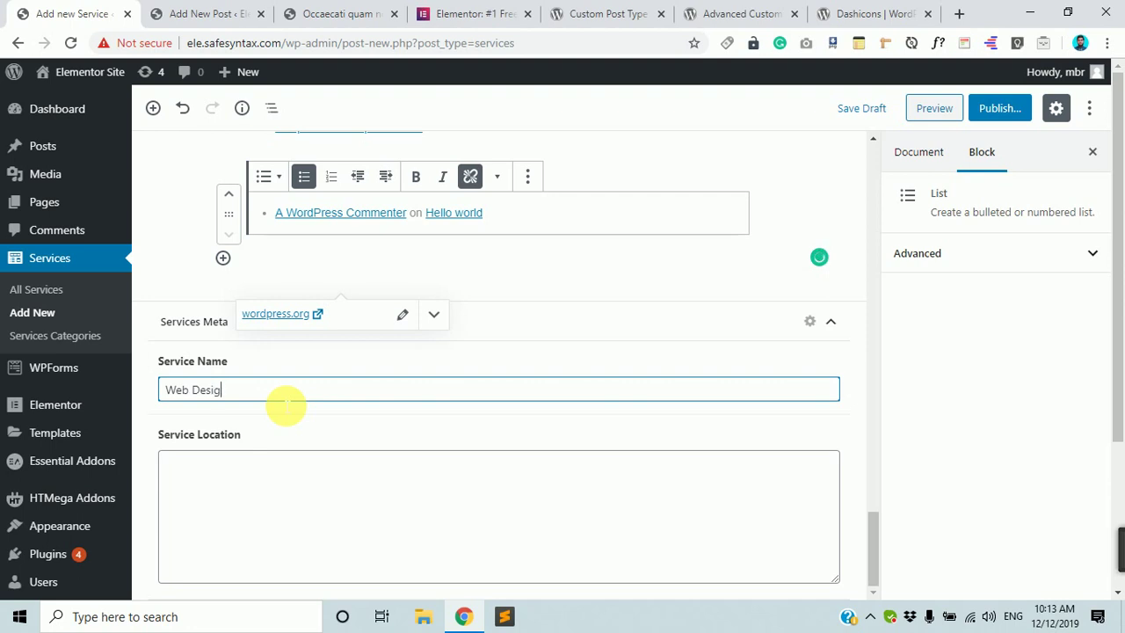
left_click(384, 511)
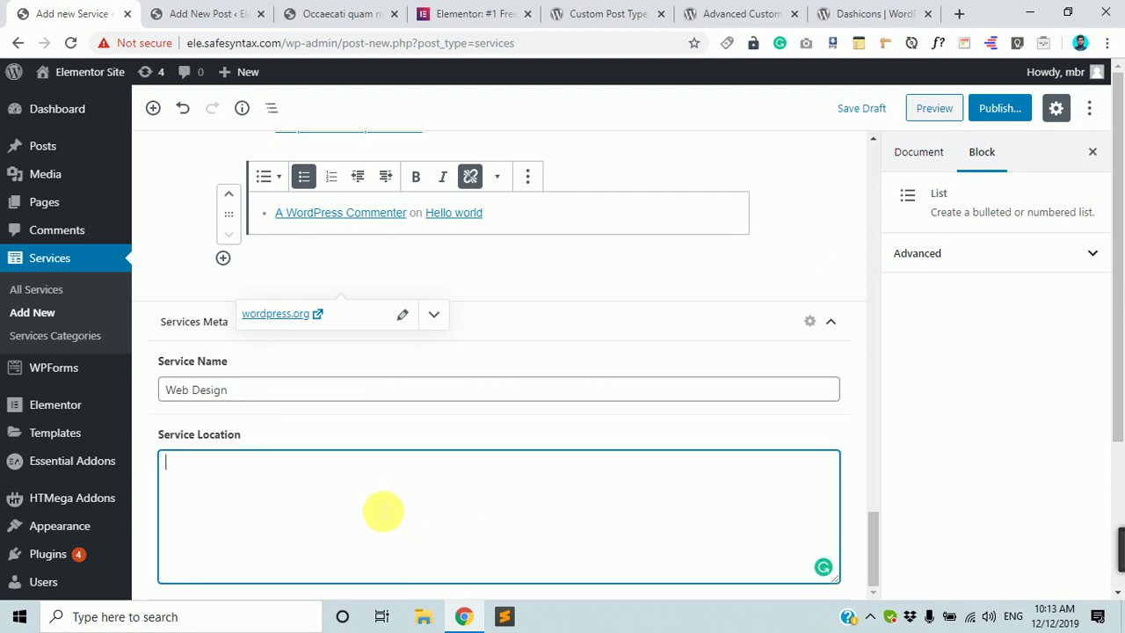
left_click(736, 12)
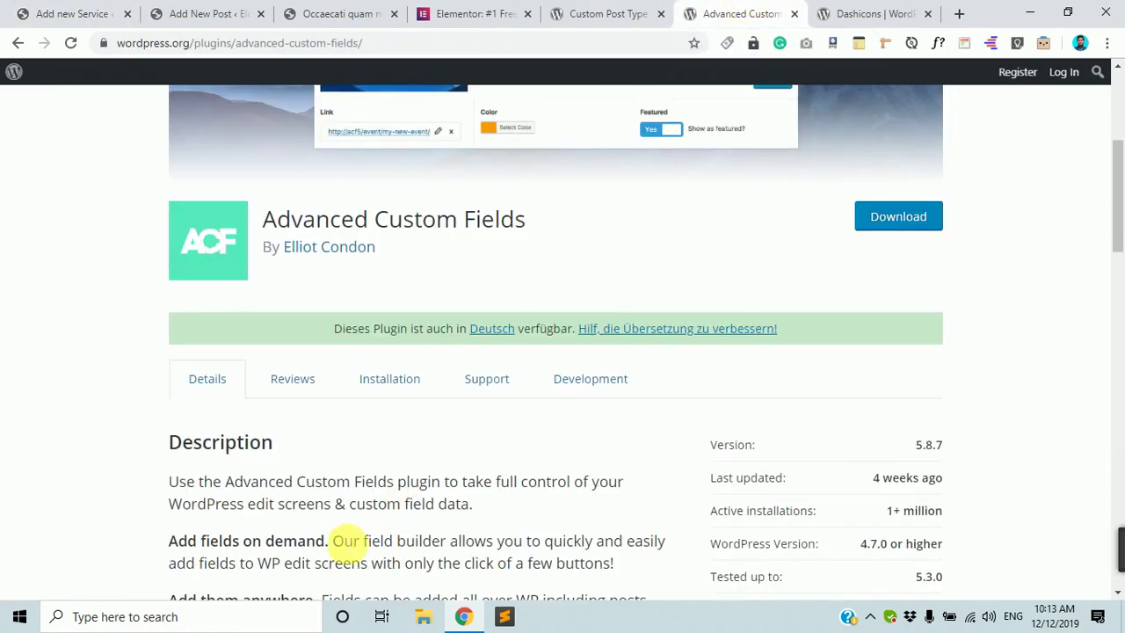
left_click_drag(162, 486, 410, 480)
left_click(74, 14)
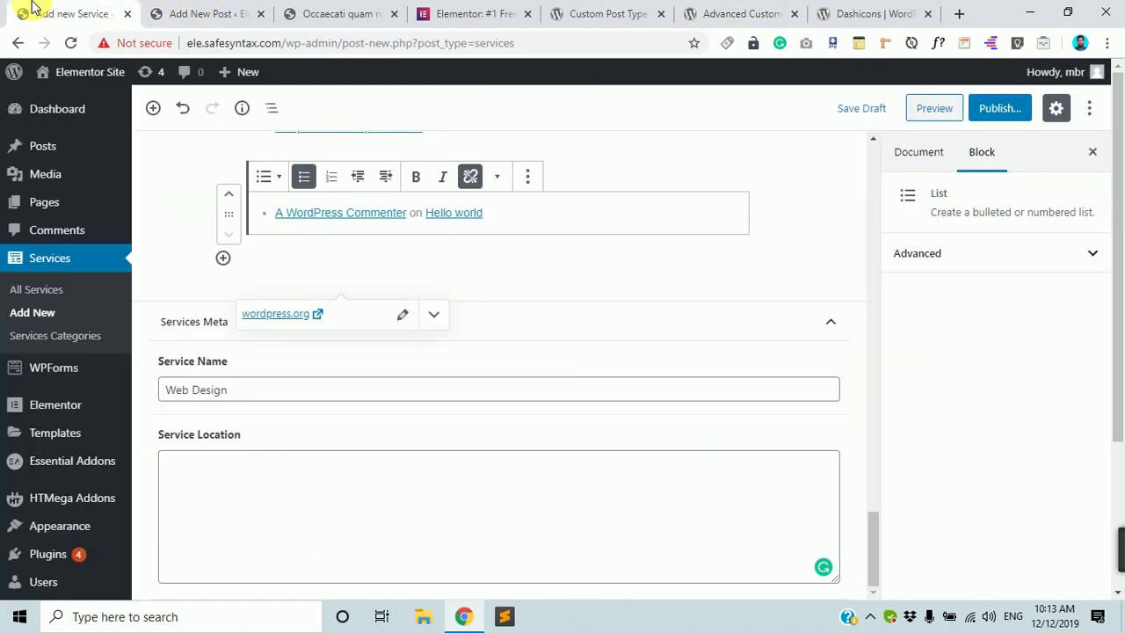
Enter an area, city and postcode as the Service Location of Service Tow.
left_click(263, 475)
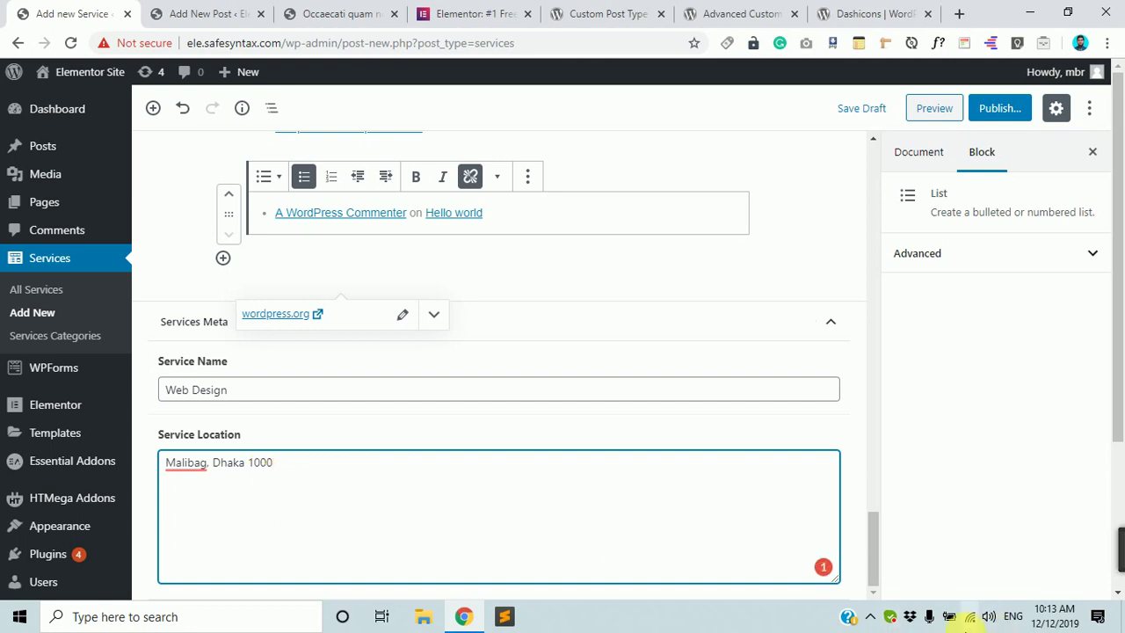
Set the red brick corner building photo from the media library as Service Tow's featured image.
left_click(967, 257)
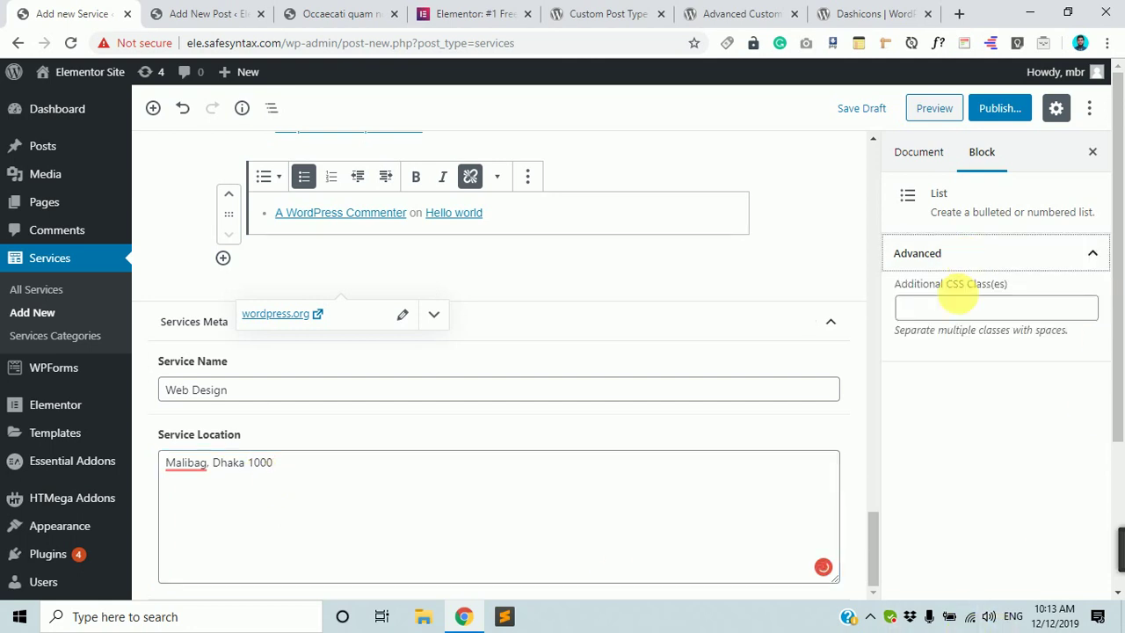
left_click(924, 154)
scroll(967, 488, "down", 1)
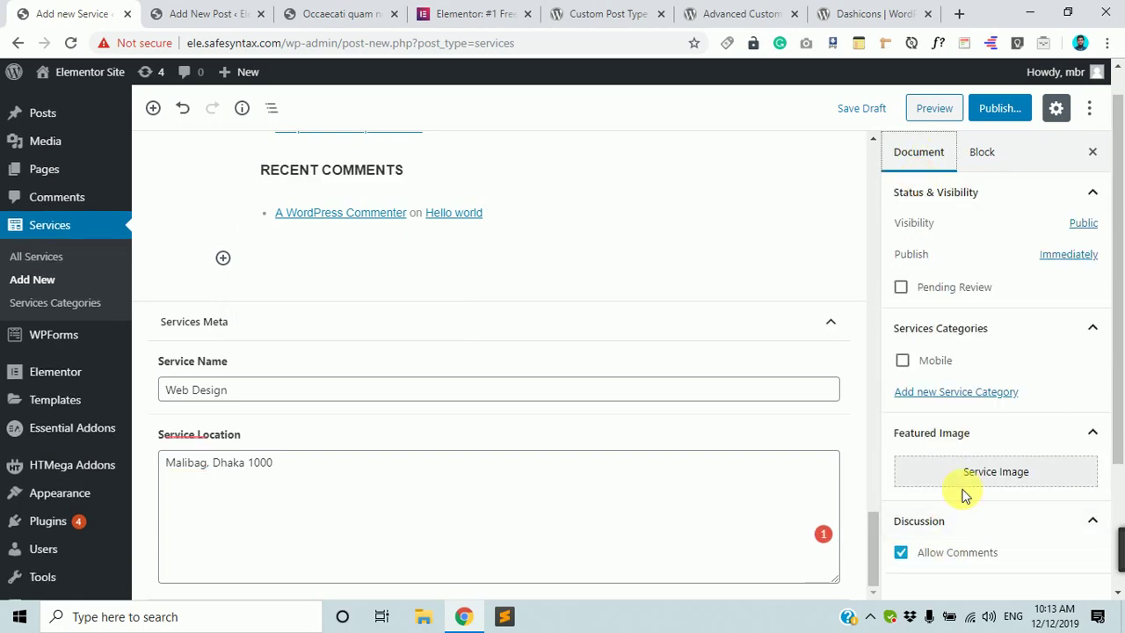
left_click(974, 475)
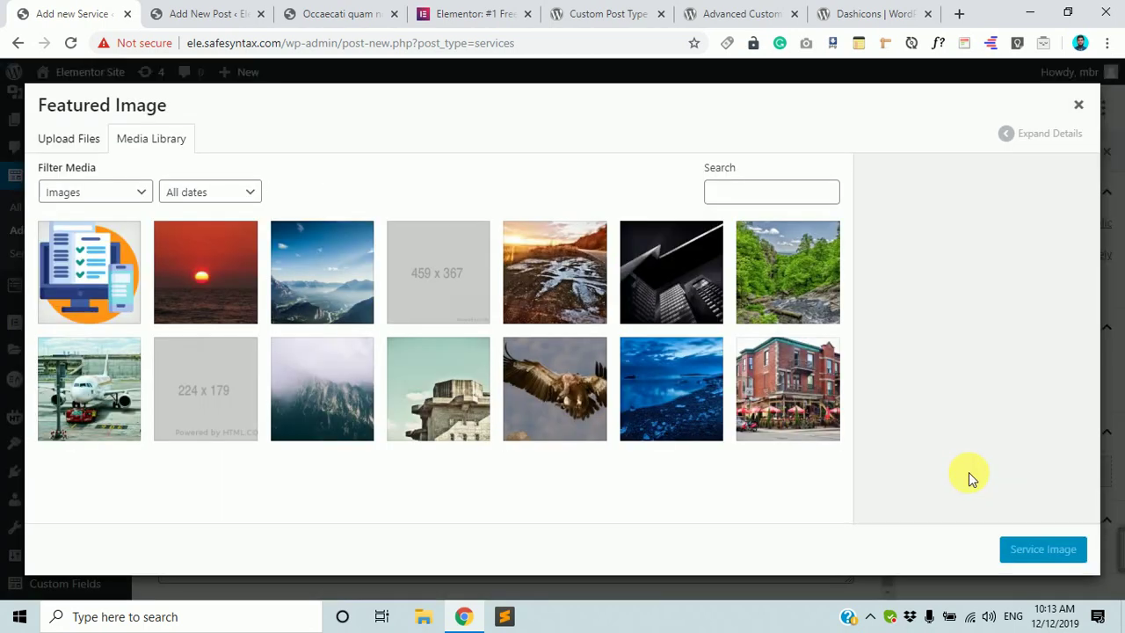
left_click(793, 395)
left_click(1037, 549)
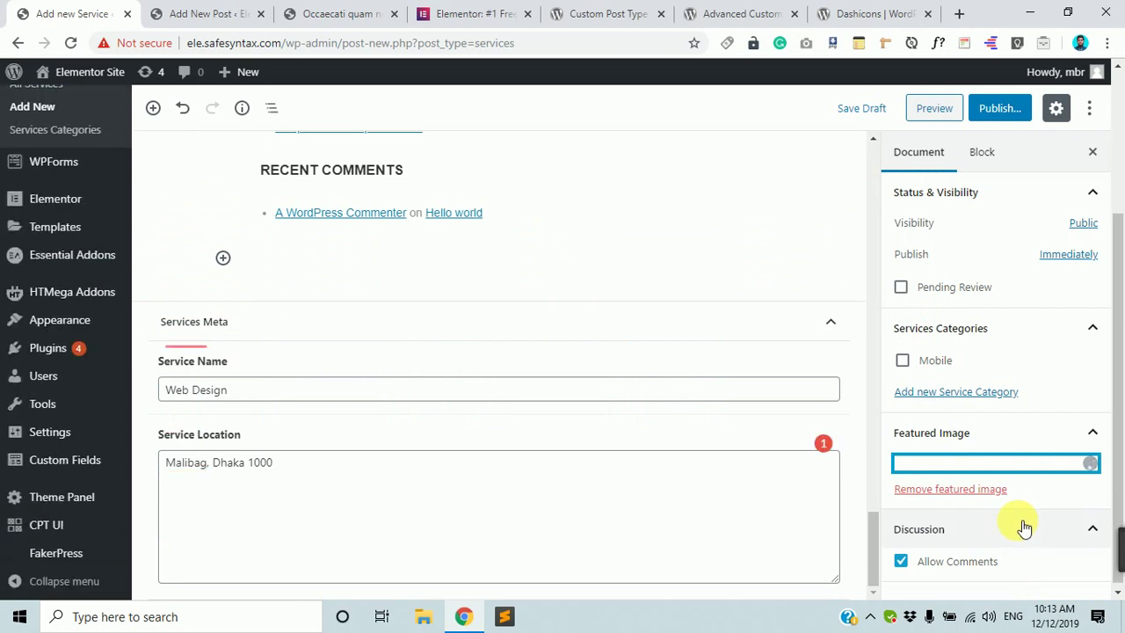
Review Service Tow's settings and body content, and publish the entry with public visibility.
scroll(1011, 536, "down", 1)
scroll(929, 563, "up", 4)
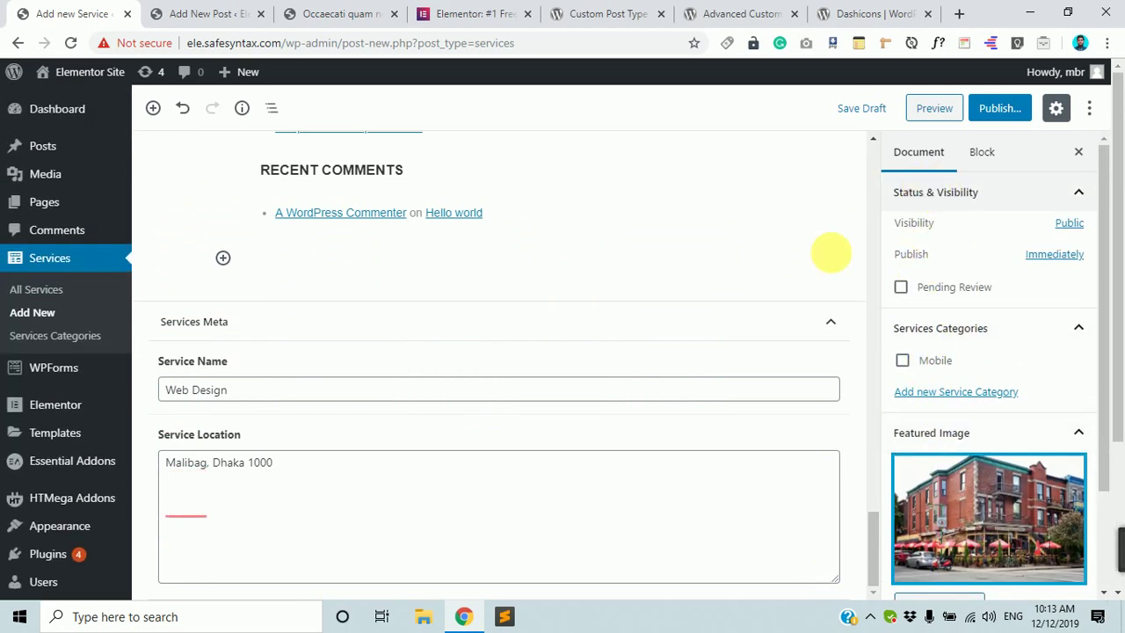
scroll(1037, 548, "down", 3)
scroll(590, 464, "up", 15)
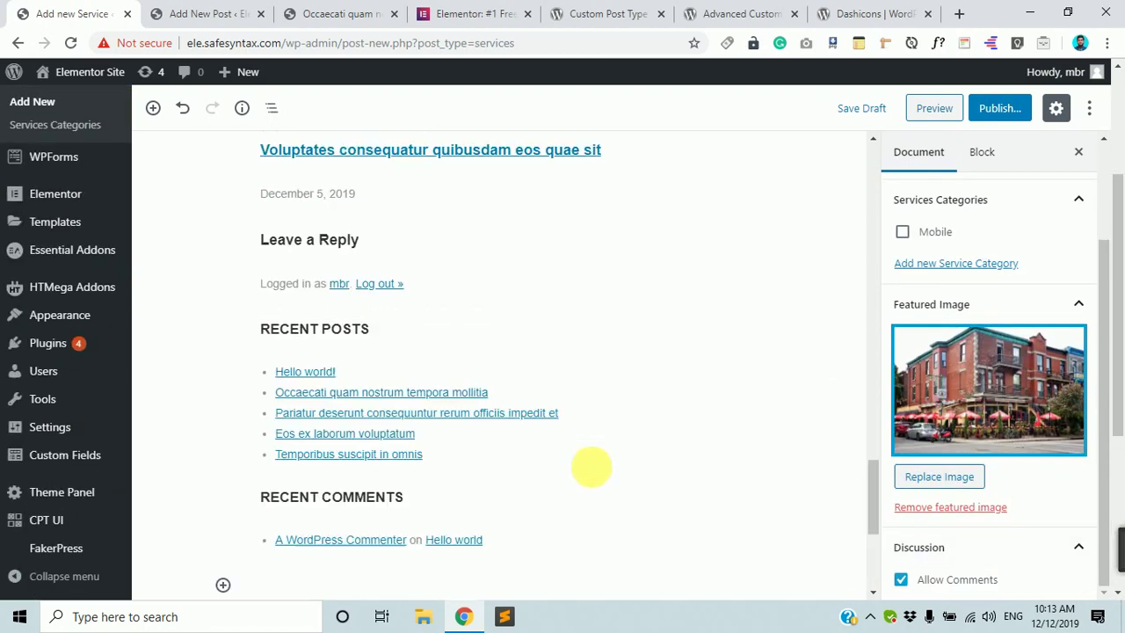
left_click(994, 111)
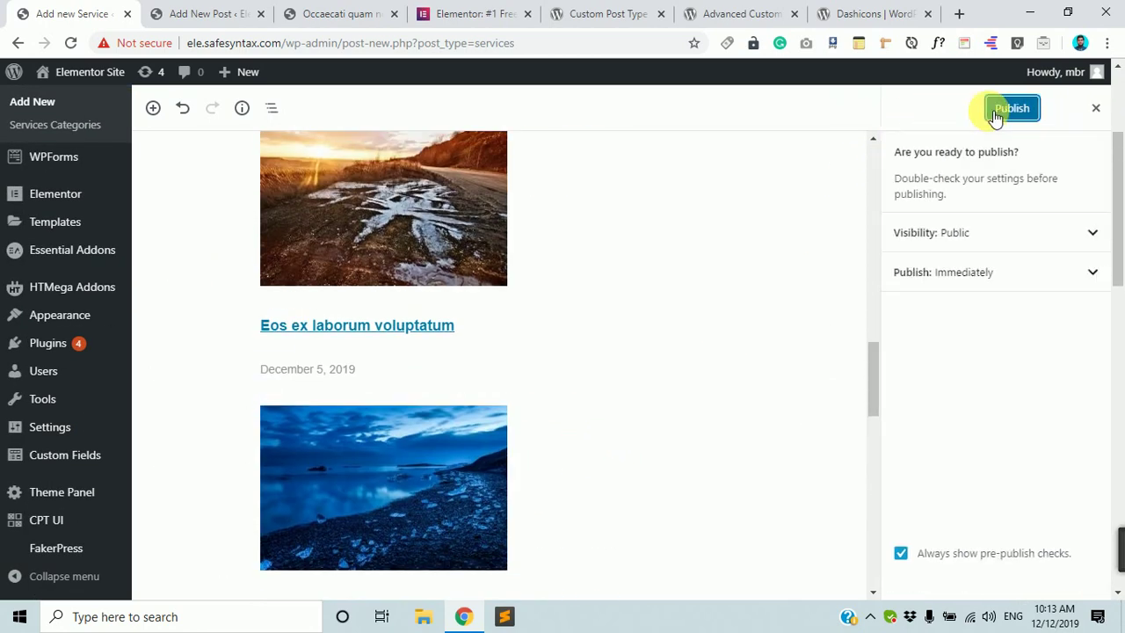
left_click(995, 112)
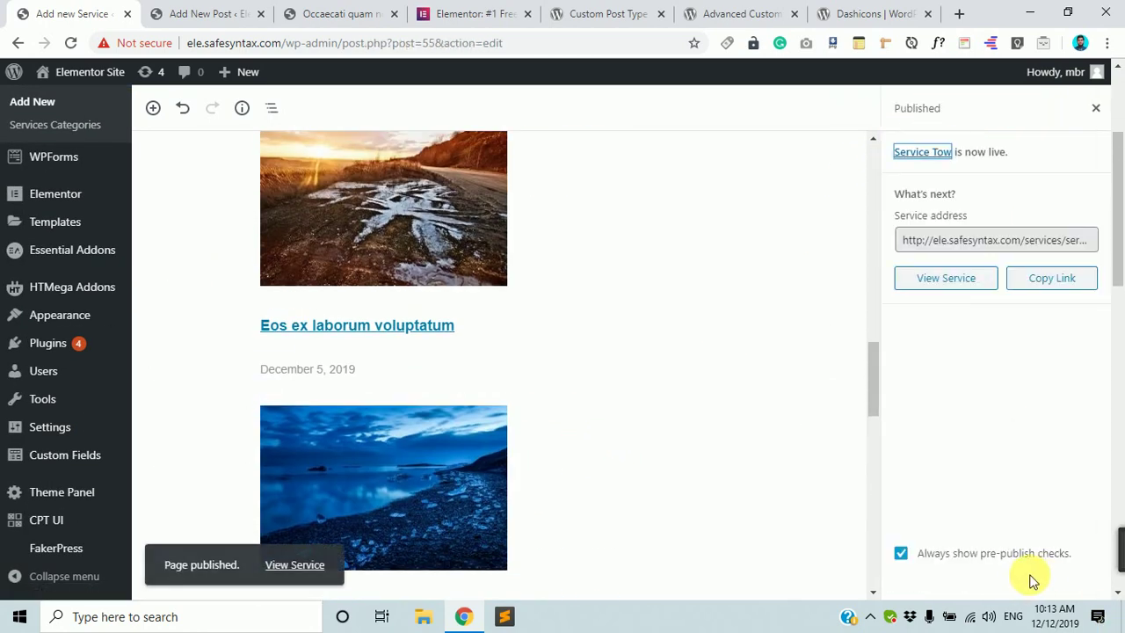
Add another new Service and title it Service Three.
scroll(80, 263, "up", 3)
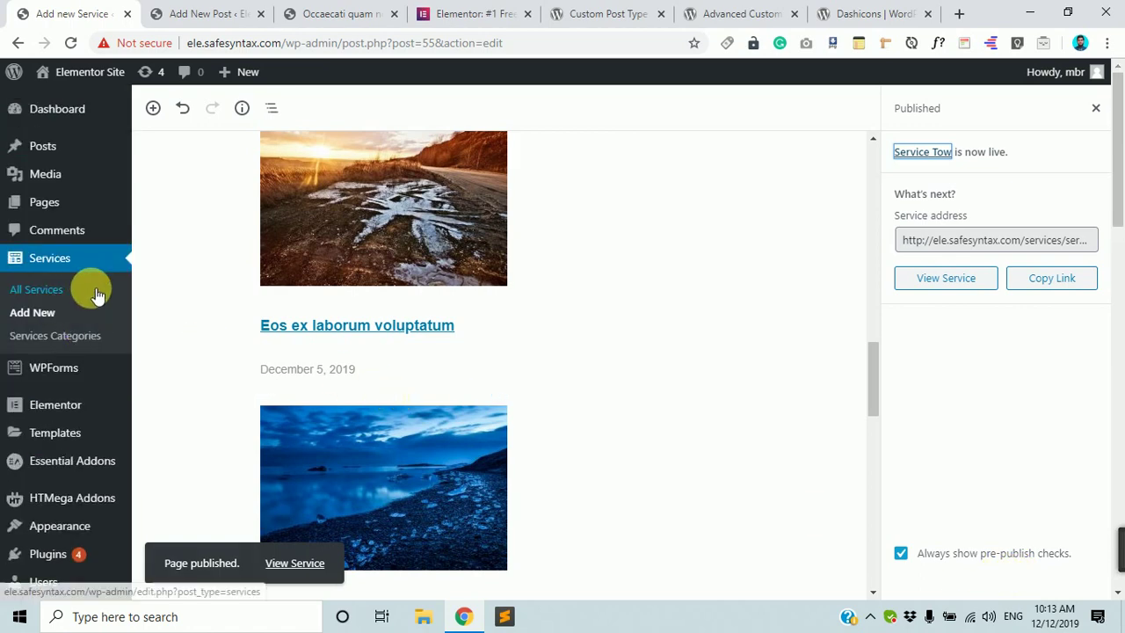
left_click(50, 314)
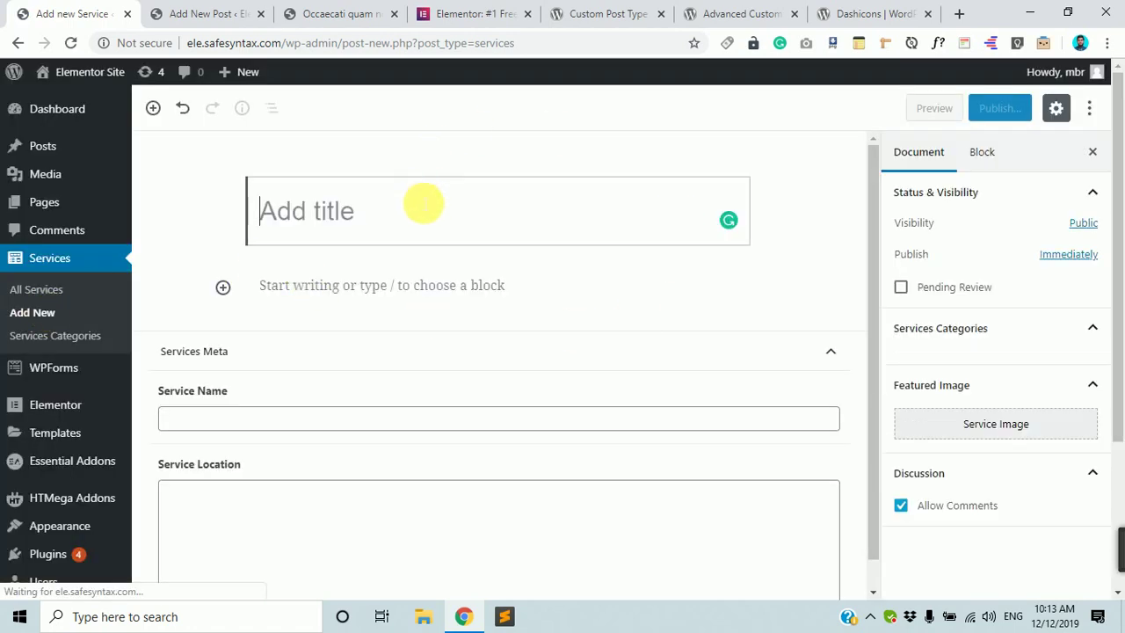
type("Serrvice Three")
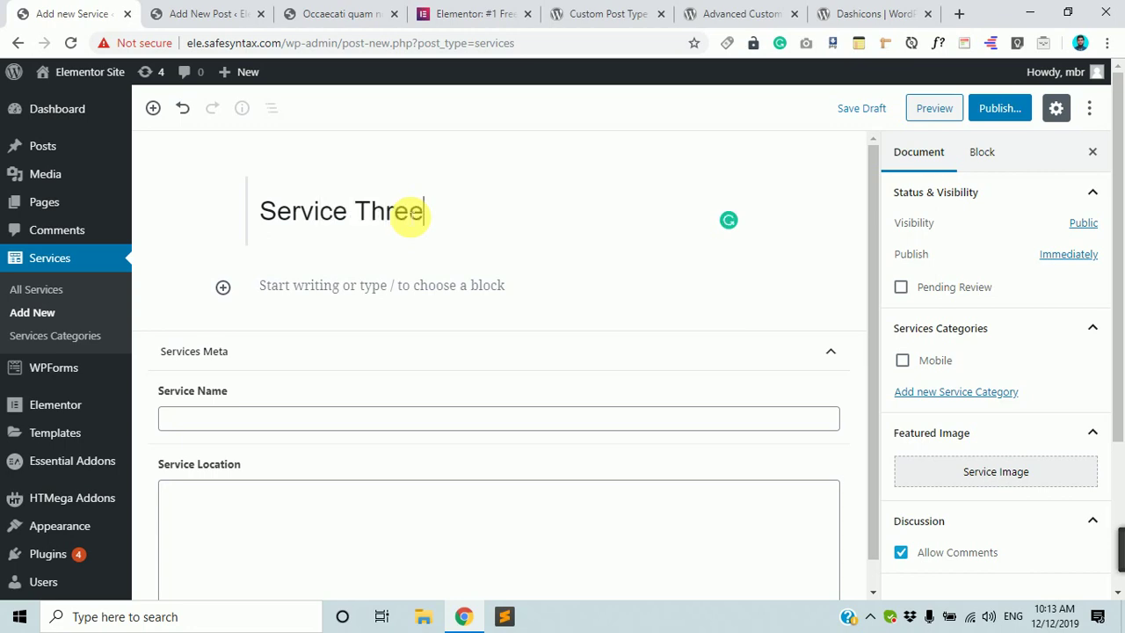
Copy the "Pixel Perfect Design in WordPress" heading and paragraph from the Elementor website and paste them as Service Three's body content.
left_click(352, 12)
scroll(320, 214, "down", 5)
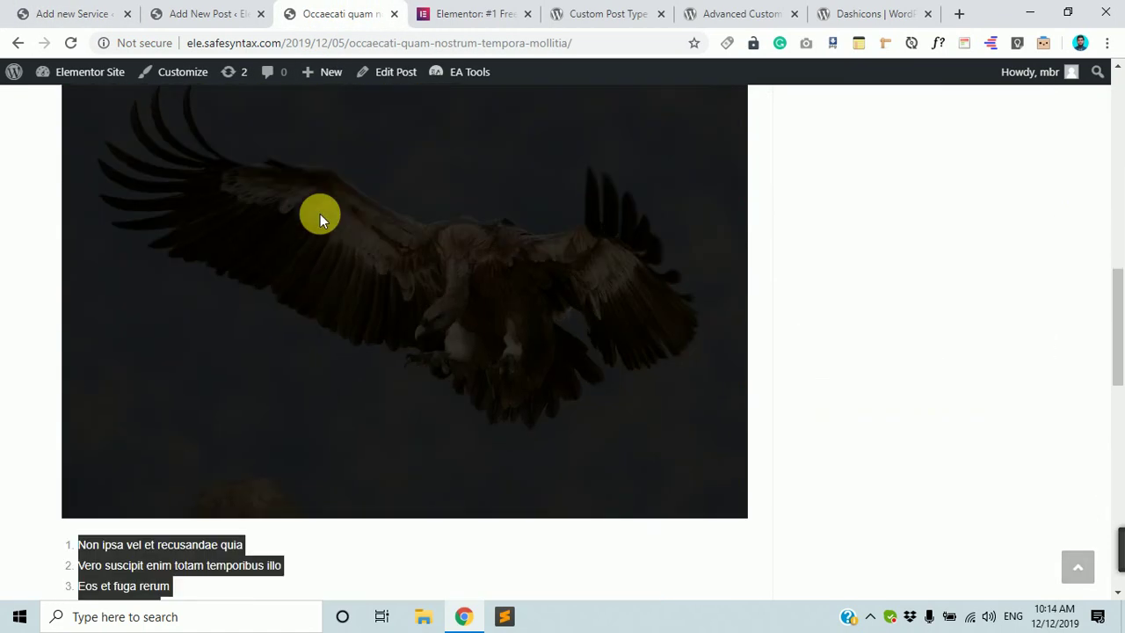
left_click(220, 10)
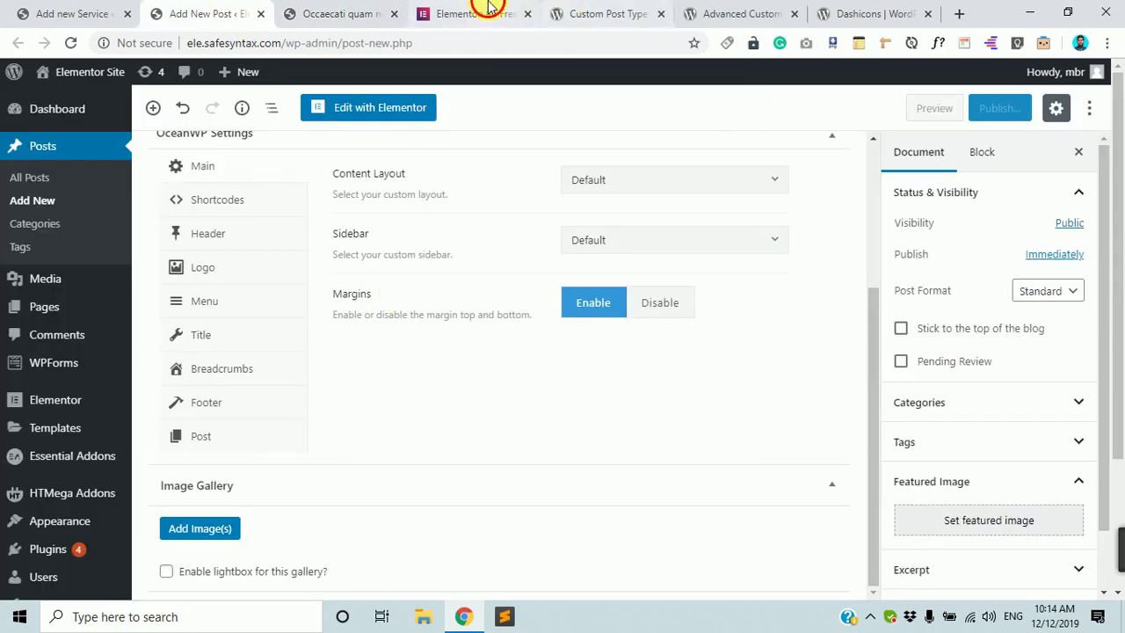
left_click(489, 9)
scroll(586, 364, "down", 10)
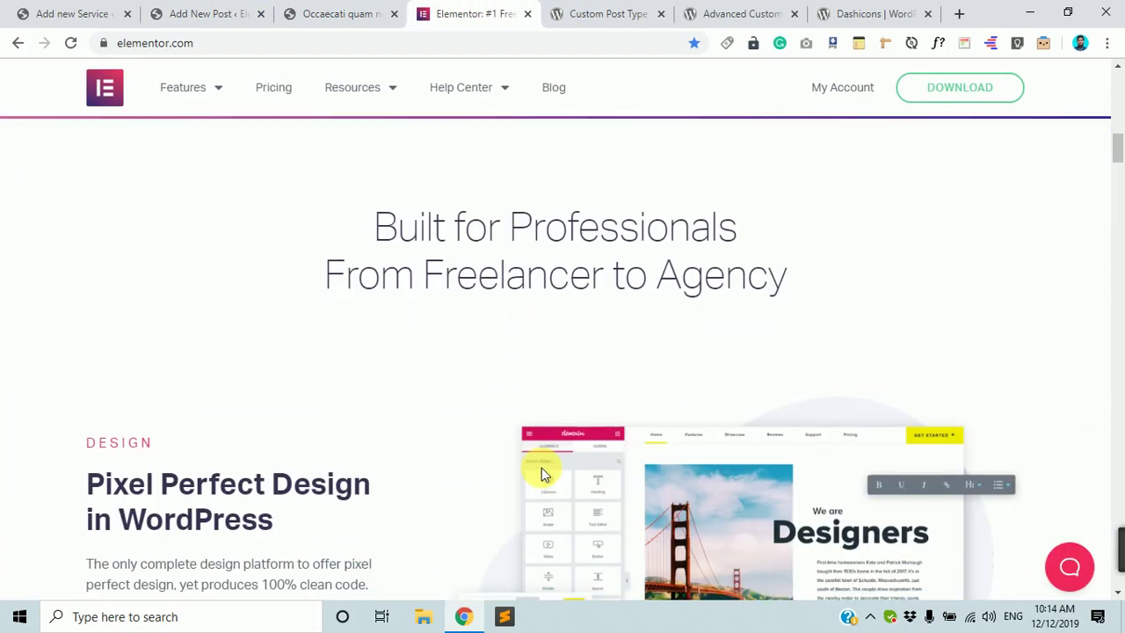
scroll(540, 475, "down", 6)
scroll(458, 466, "up", 2)
left_click_drag(231, 299, 86, 151)
key("ctrl+c")
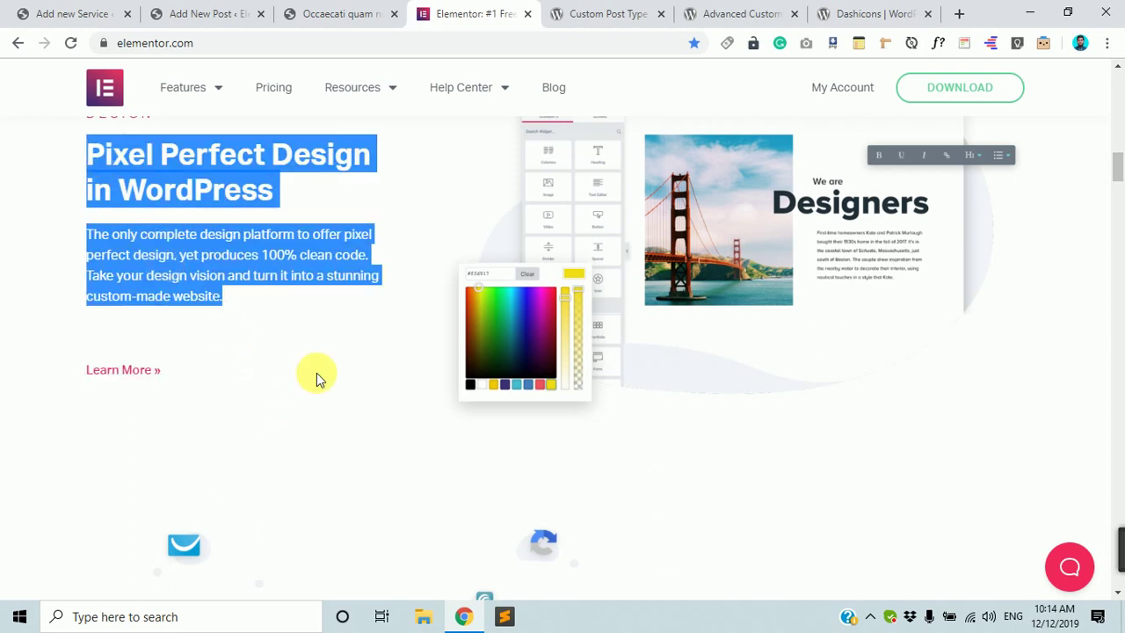
key("ctrl+1")
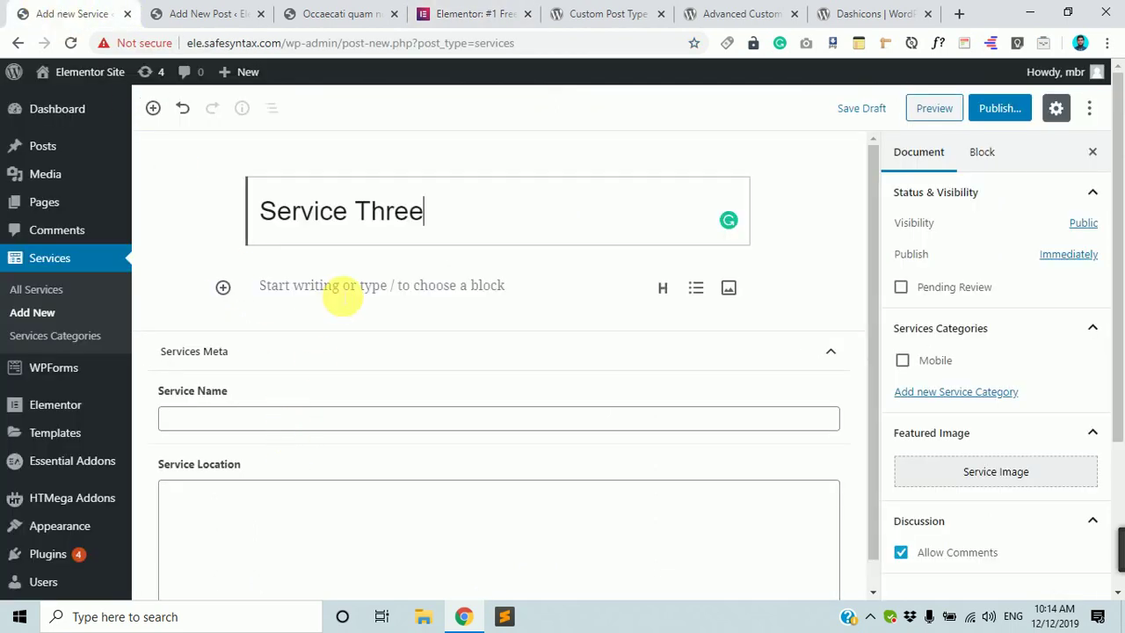
left_click(342, 298)
key("ctrl+v")
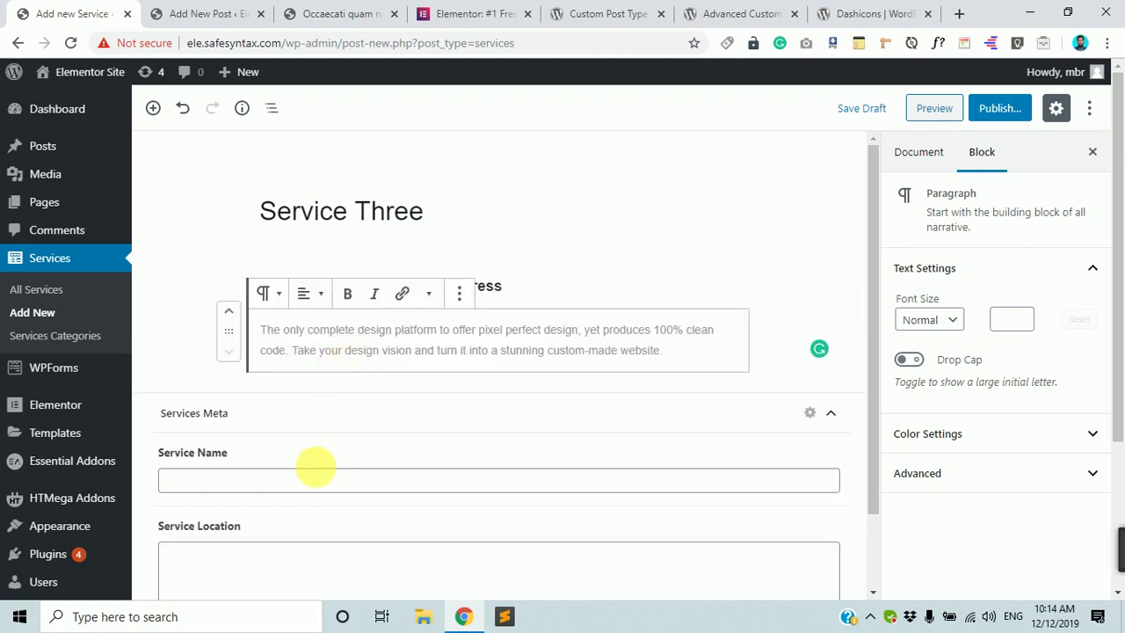
Set Service Three's Service Name to PSD to HTML and enter an area, subdistrict and city as its Service Location.
left_click(297, 491)
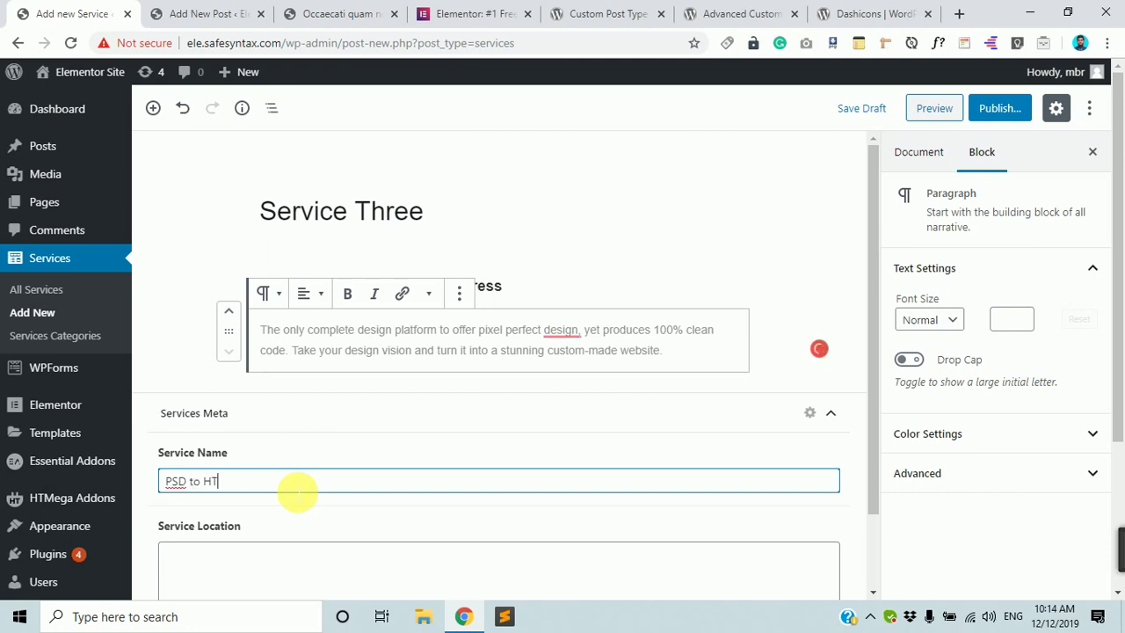
scroll(299, 498, "down", 1)
left_click(285, 505)
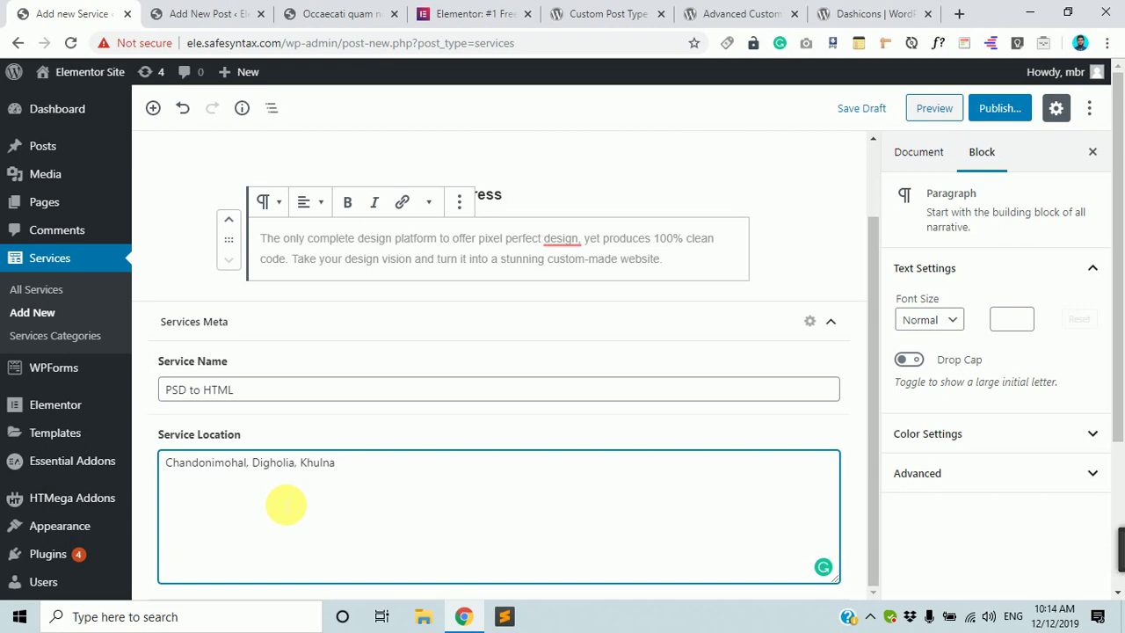
Set the flying vulture photo from the media library as Service Three's featured image.
left_click(976, 476)
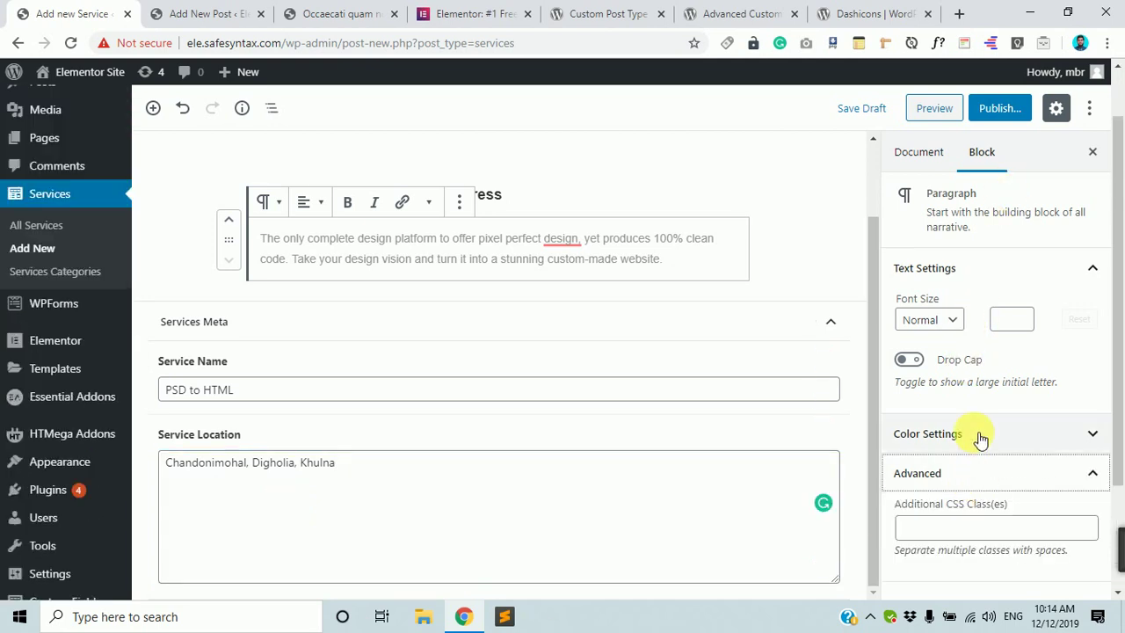
left_click(901, 154)
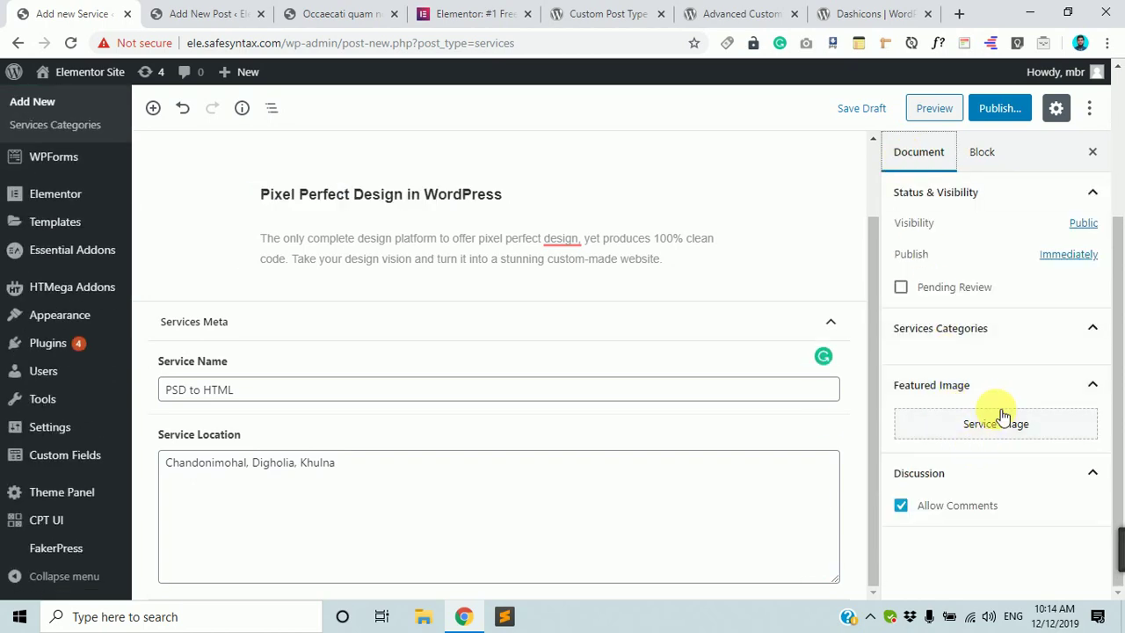
left_click(994, 472)
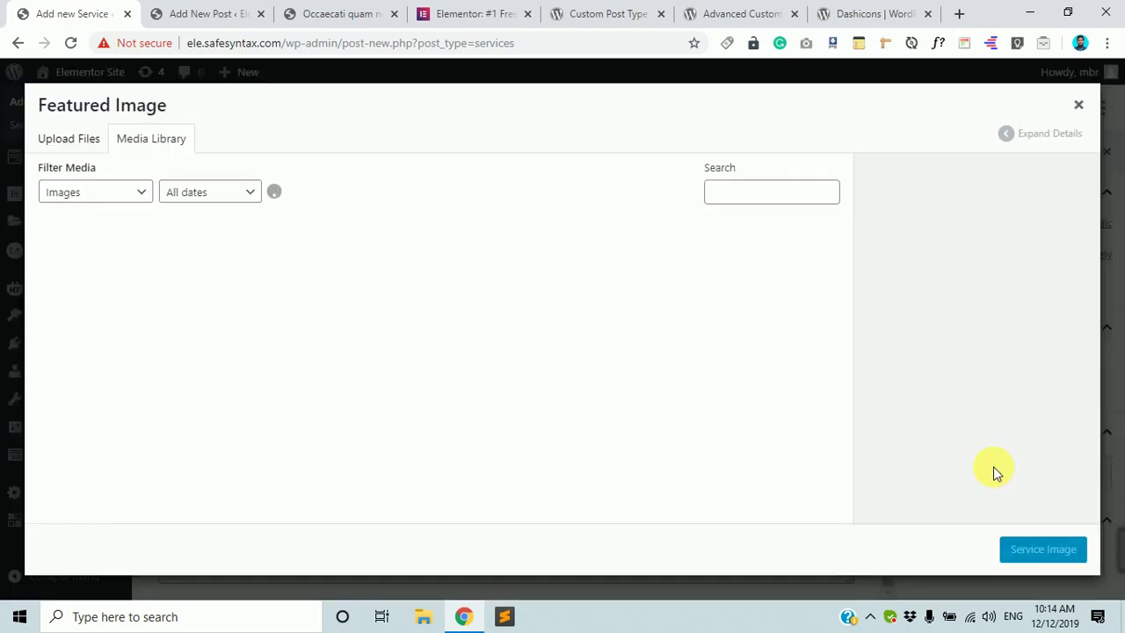
left_click(552, 435)
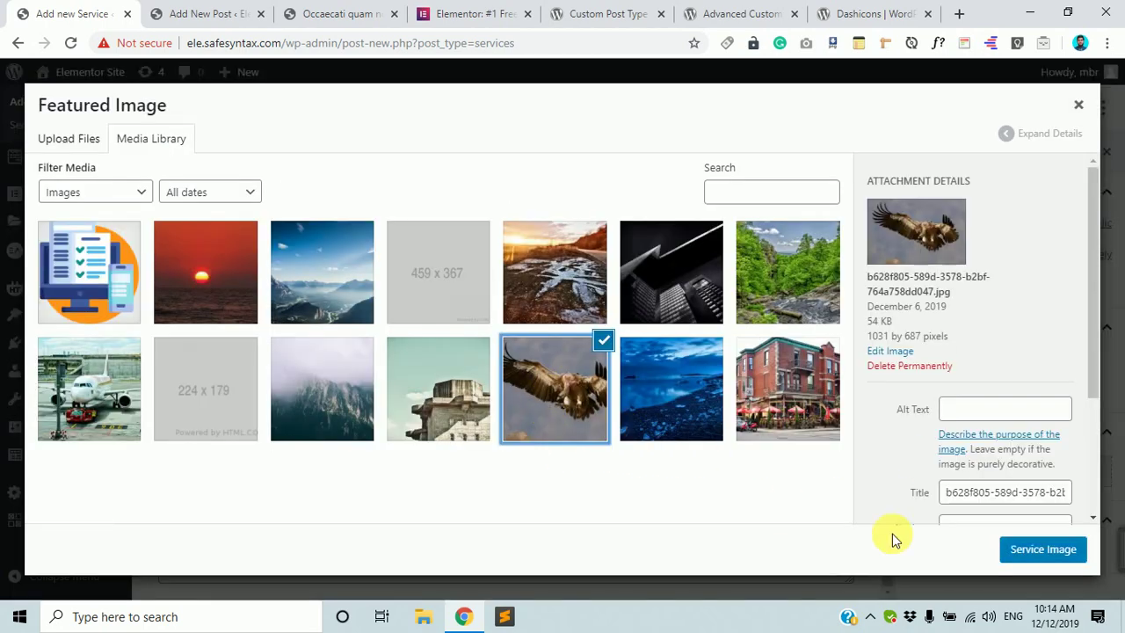
left_click(1043, 548)
scroll(577, 301, "up", 1)
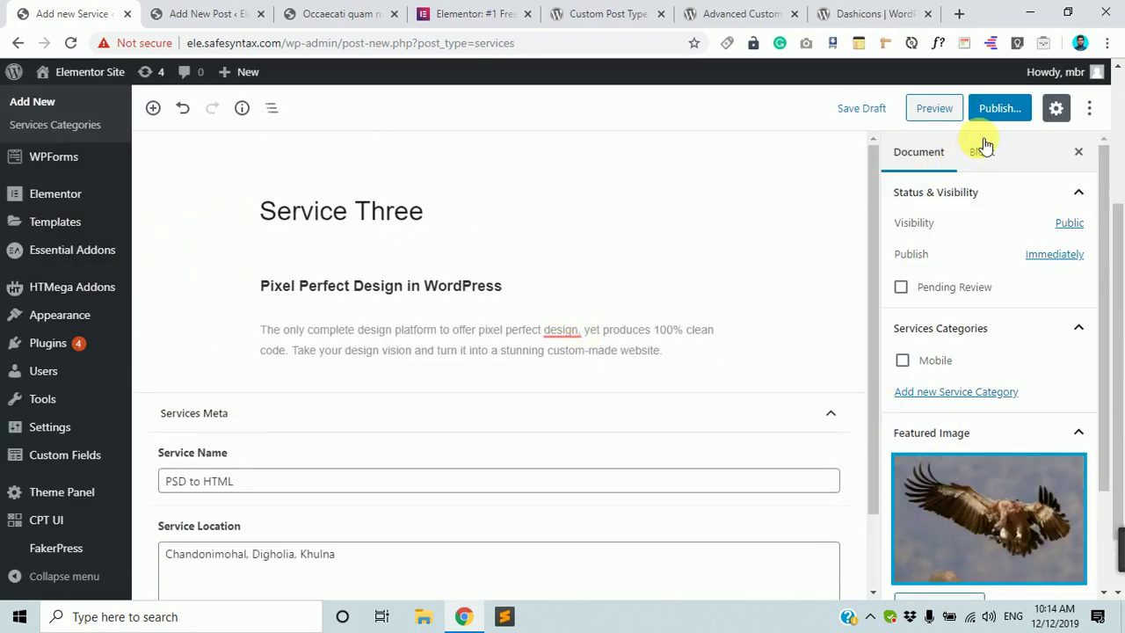
Publish the Service Three entry.
left_click(998, 108)
left_click(1011, 109)
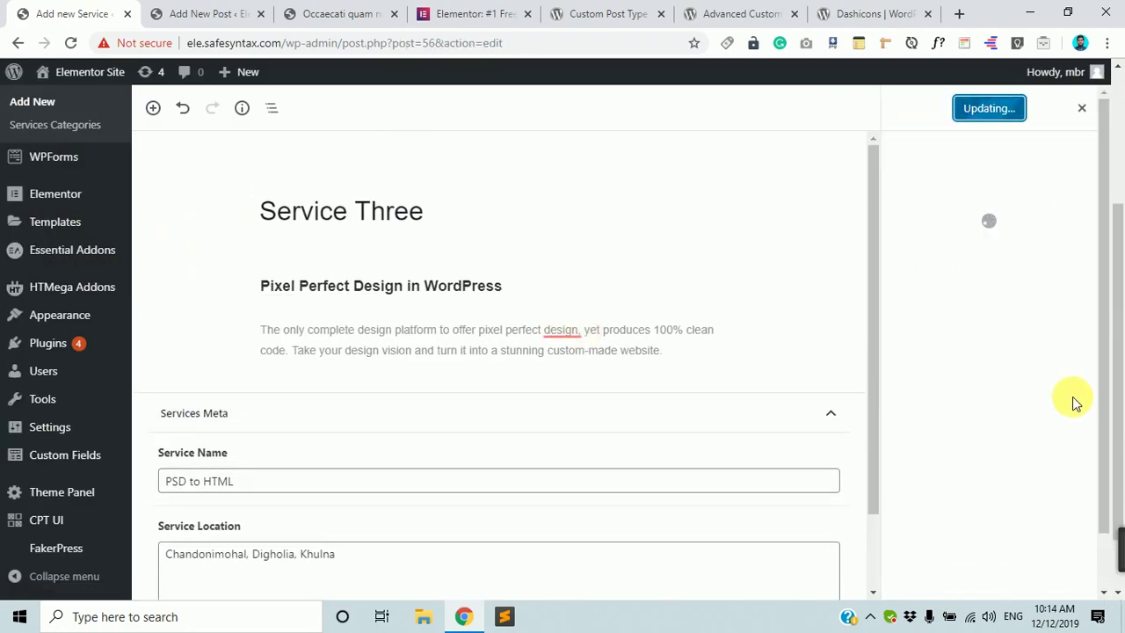
scroll(402, 376, "down", 1)
scroll(457, 404, "up", 1)
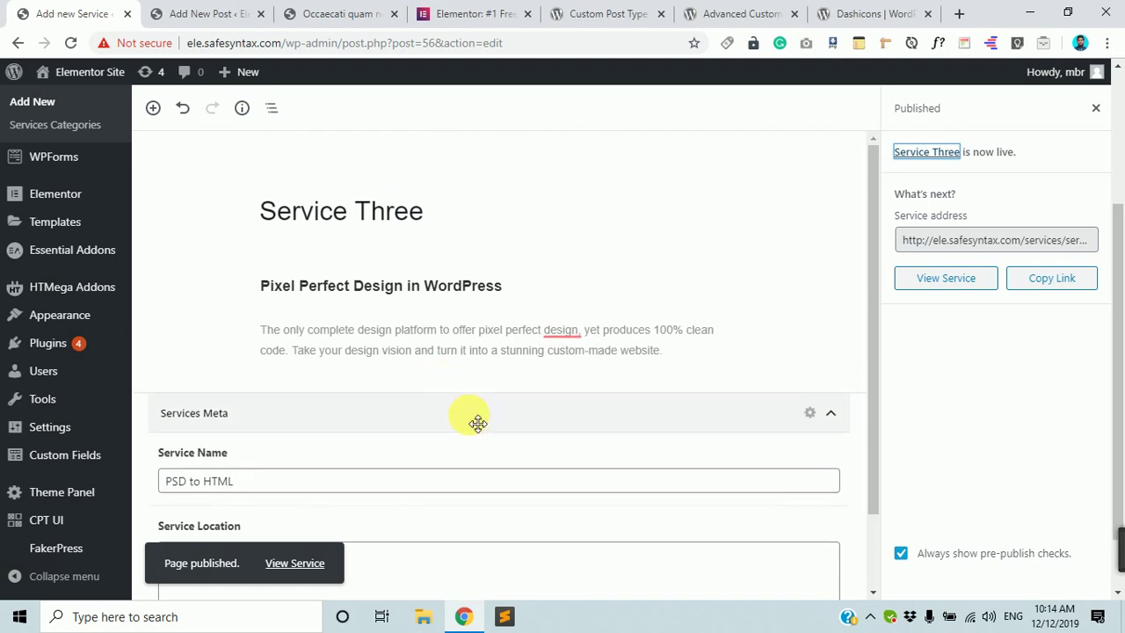
Open the list of all Services and look over the published entries.
scroll(477, 422, "down", 1)
scroll(50, 149, "up", 3)
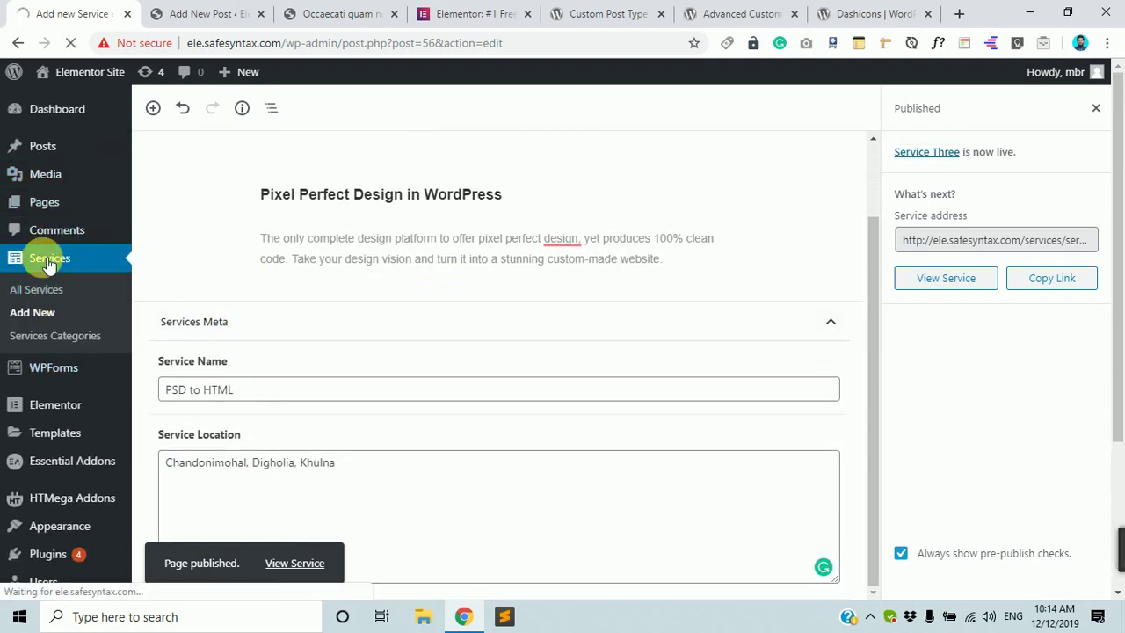
scroll(422, 428, "down", 3)
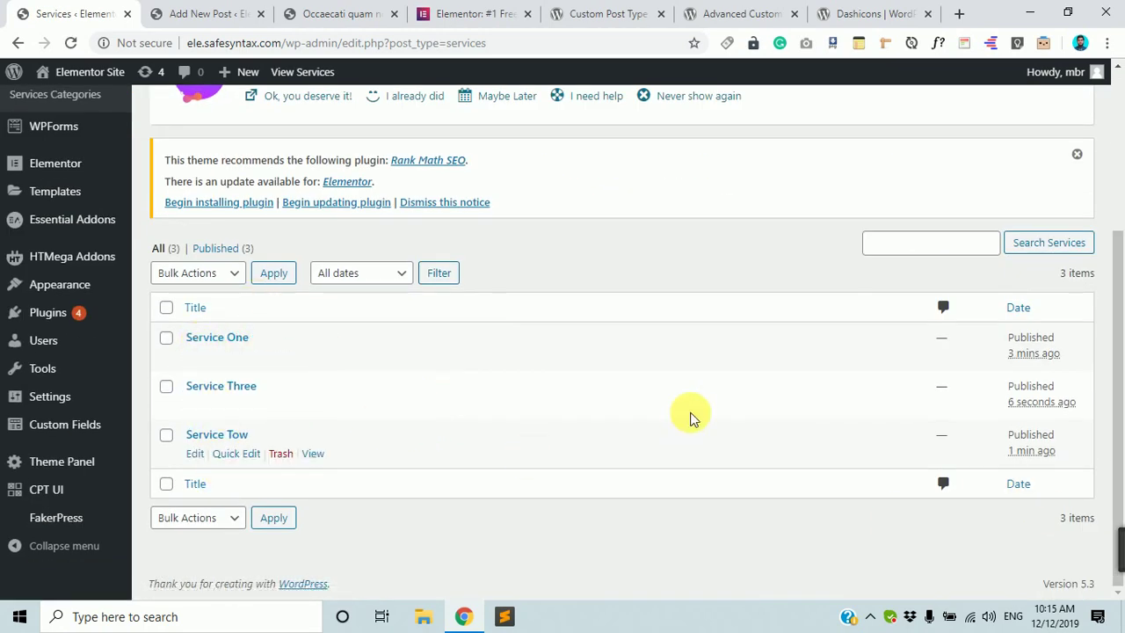
scroll(158, 264, "up", 3)
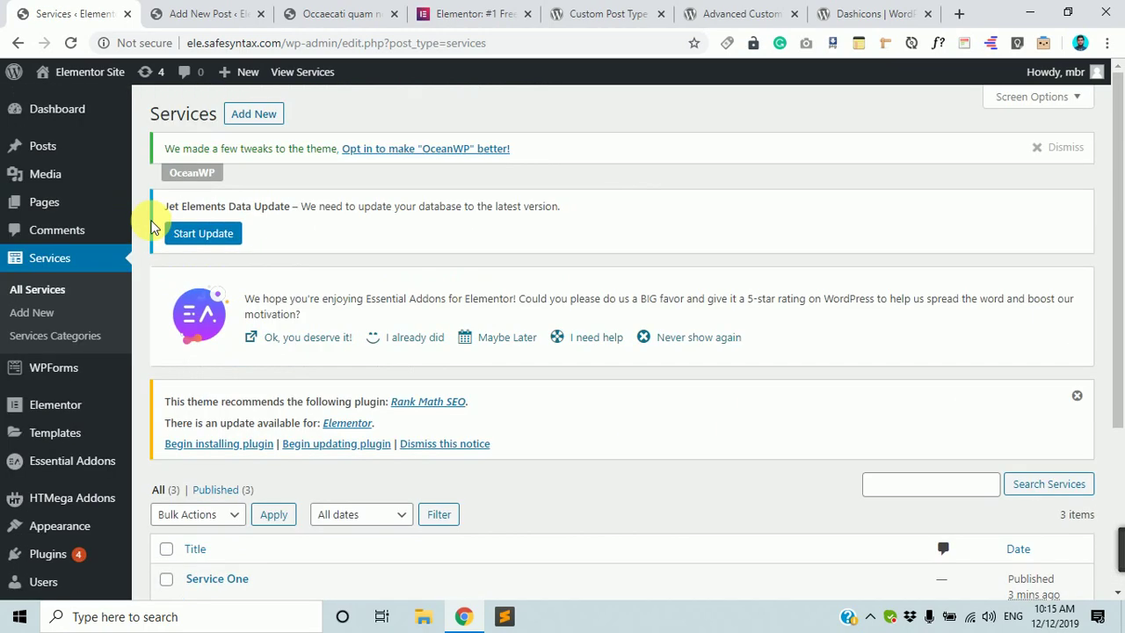
Open the regular Posts list and look through its entries and columns.
mouse_move(68, 198)
mouse_move(51, 141)
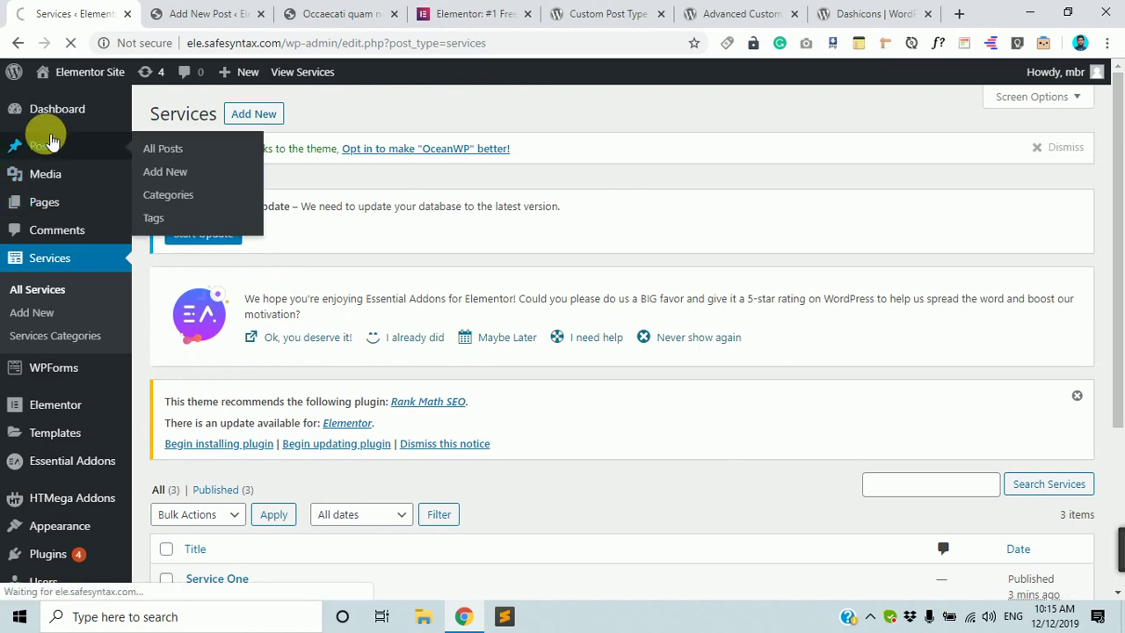
scroll(798, 447, "down", 5)
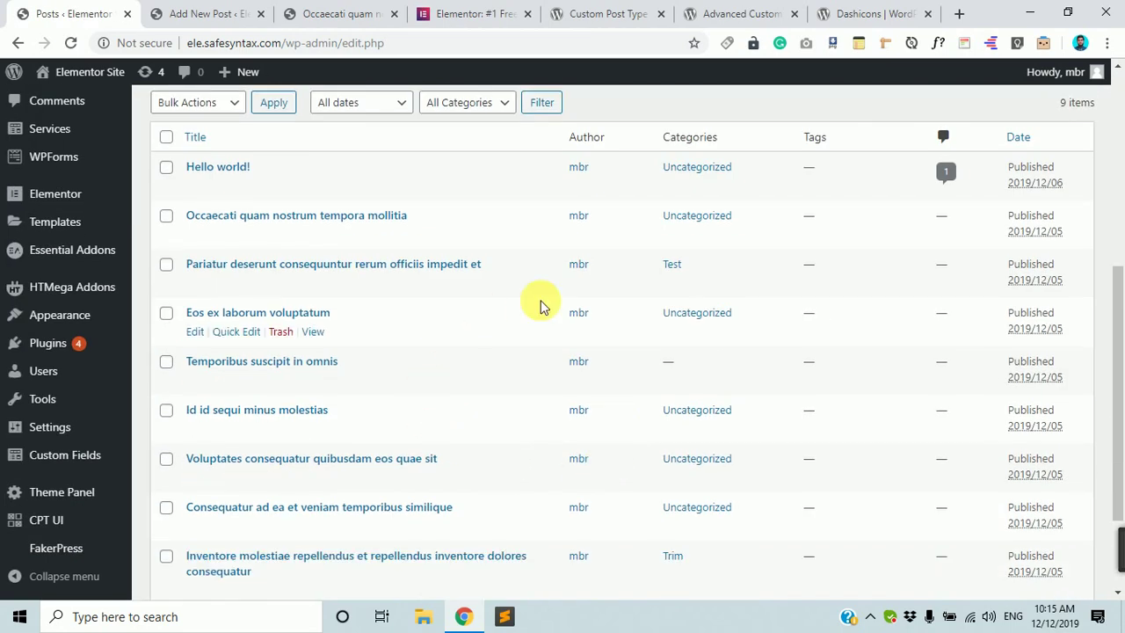
scroll(501, 334, "up", 4)
scroll(35, 211, "up", 1)
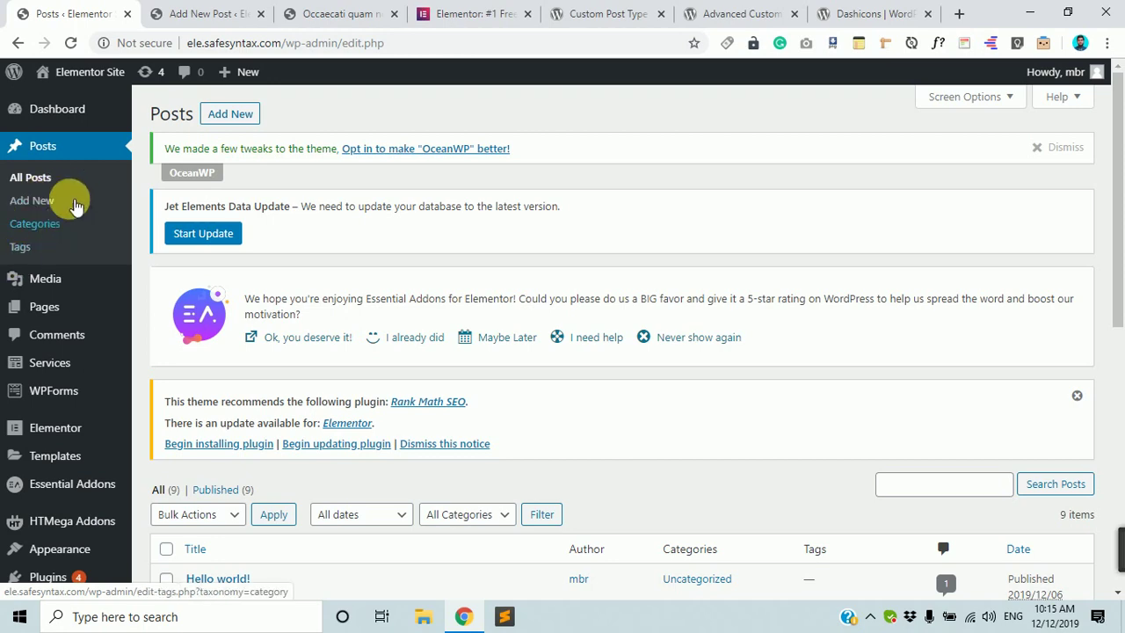
Return to the Services list and examine its entries in comparison with the regular posts.
left_click(57, 367)
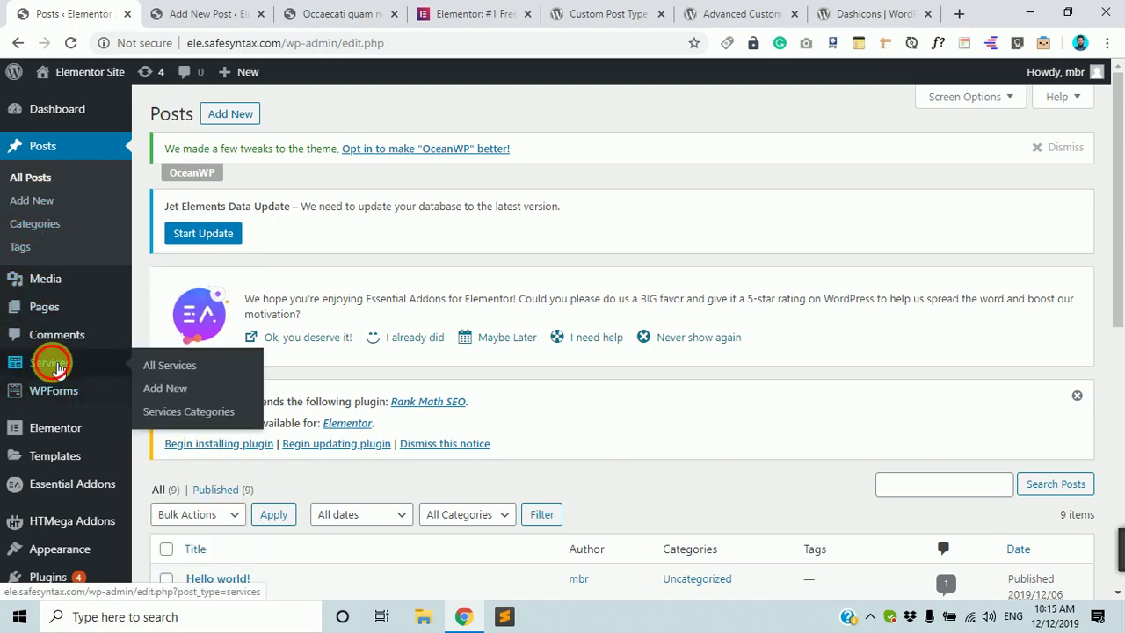
scroll(627, 447, "down", 3)
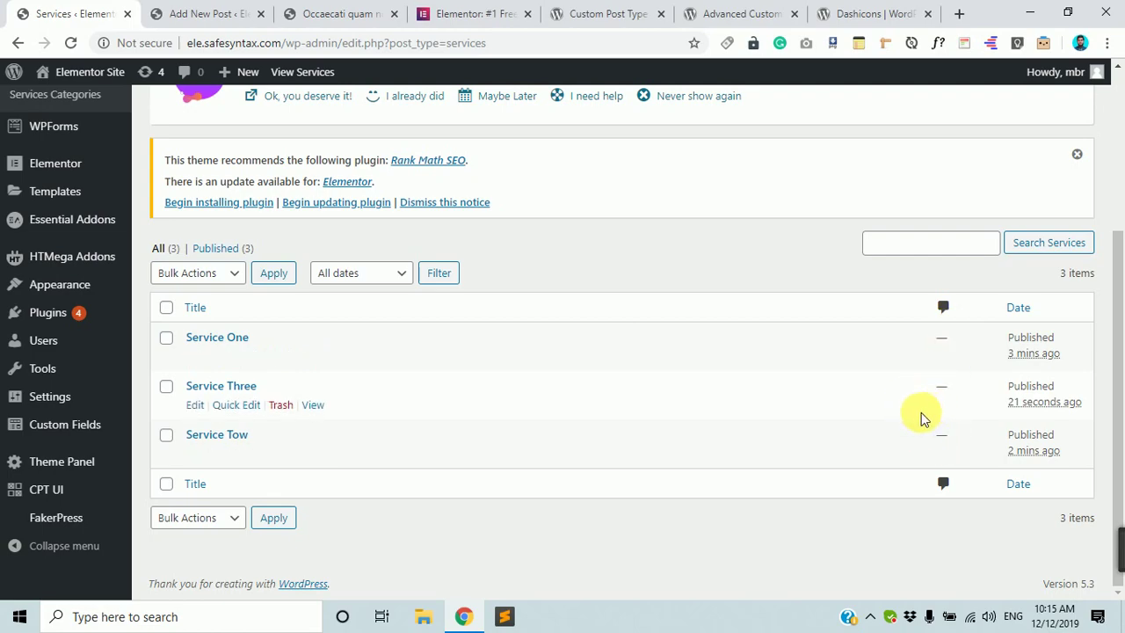
scroll(334, 372, "up", 3)
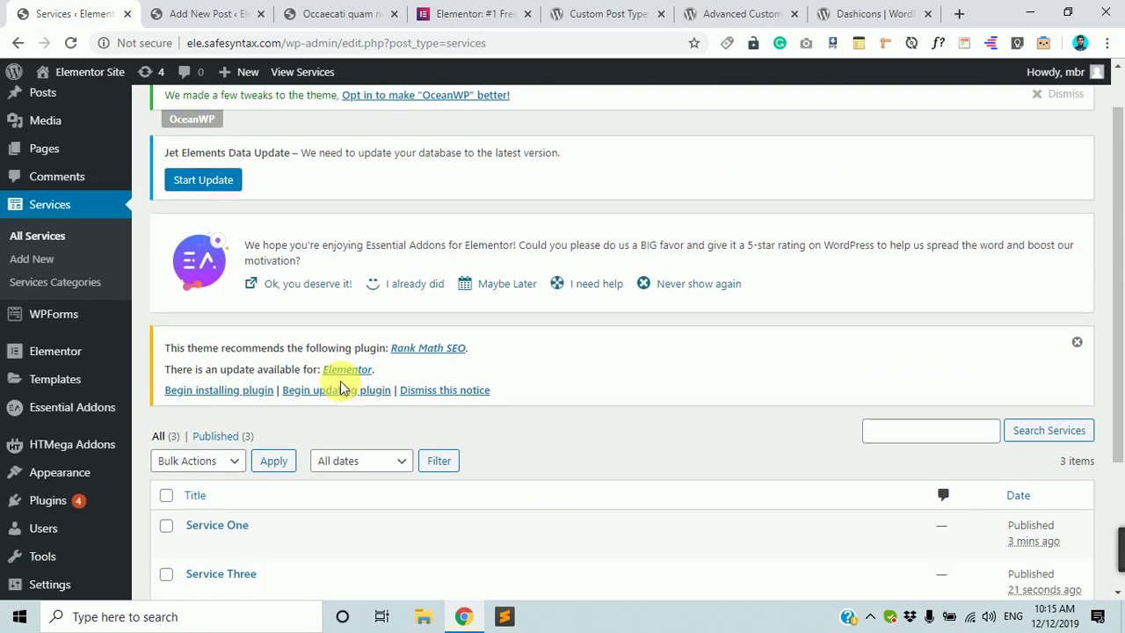
scroll(314, 378, "down", 3)
scroll(113, 478, "up", 5)
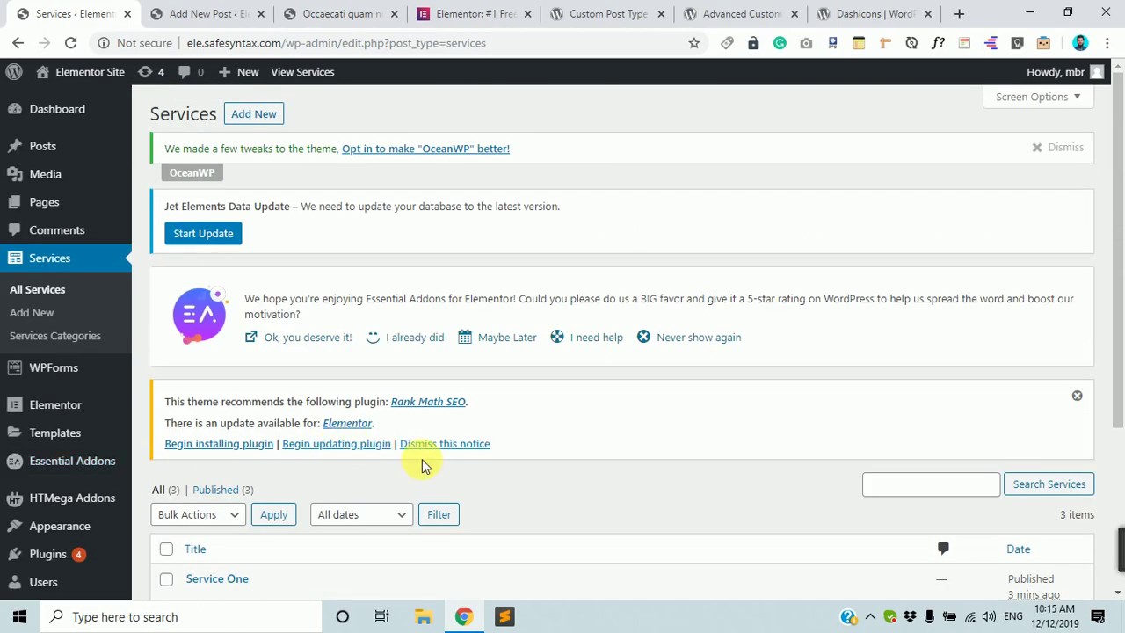
scroll(468, 461, "down", 5)
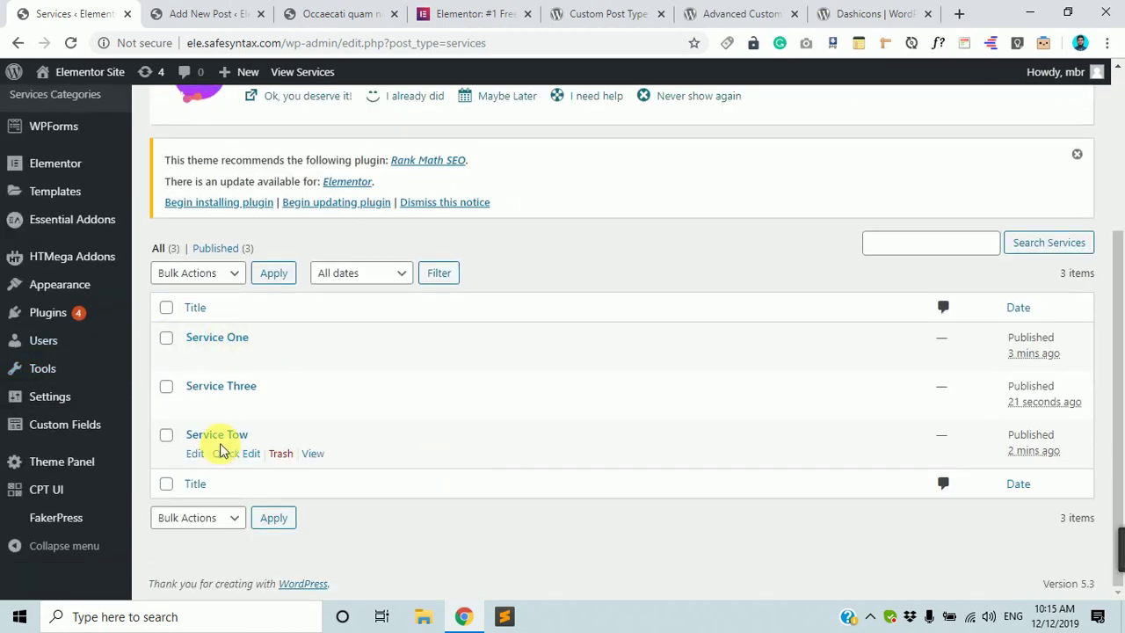
scroll(230, 446, "up", 5)
scroll(226, 440, "down", 5)
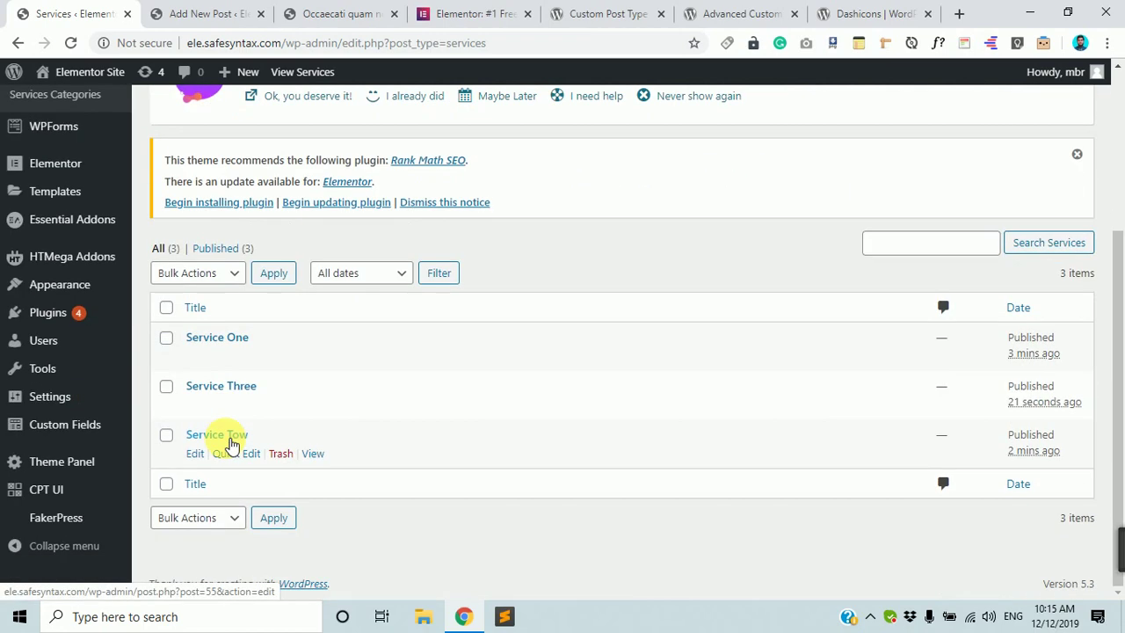
Open Elementor's Theme Builder and check its template types and list of existing templates.
mouse_move(97, 391)
scroll(97, 395, "up", 3)
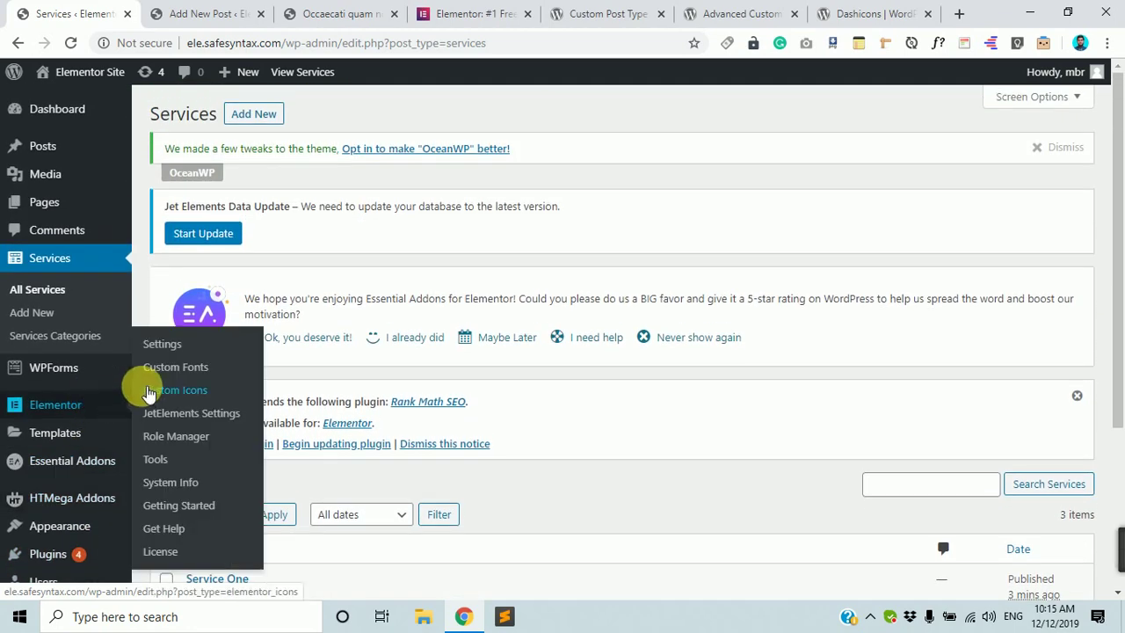
mouse_move(78, 418)
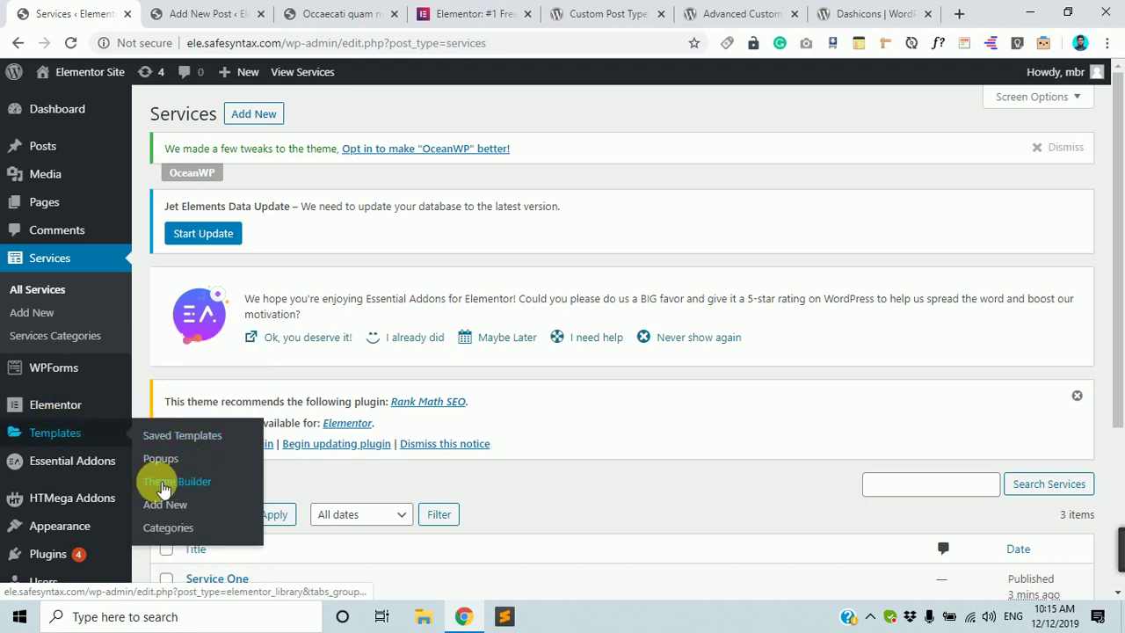
left_click(175, 488)
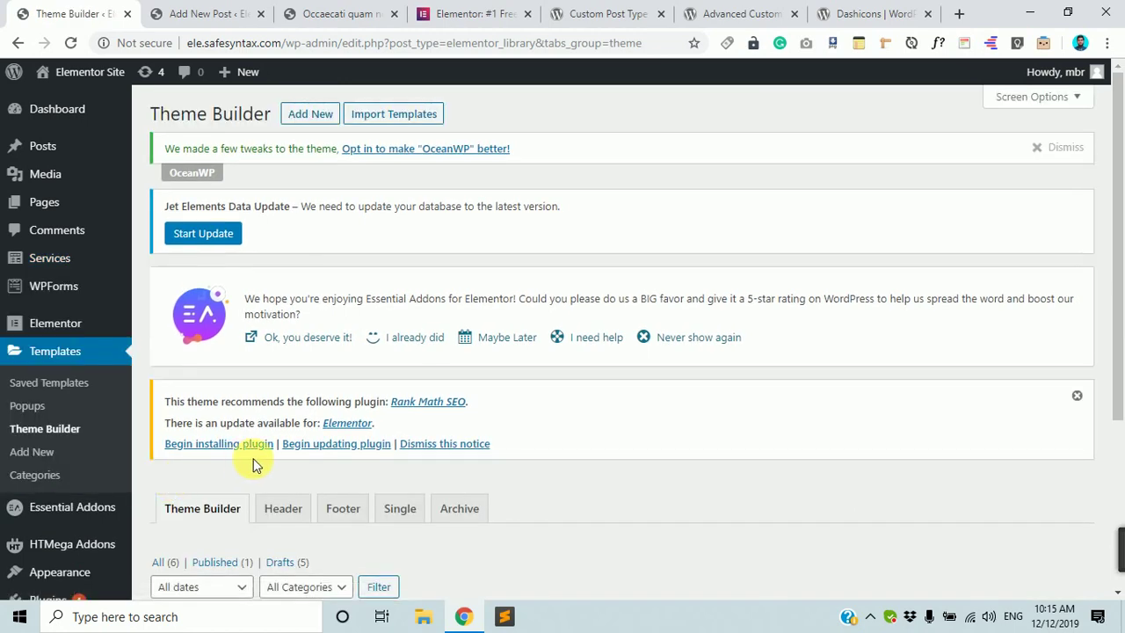
scroll(455, 448, "down", 1)
scroll(455, 452, "down", 3)
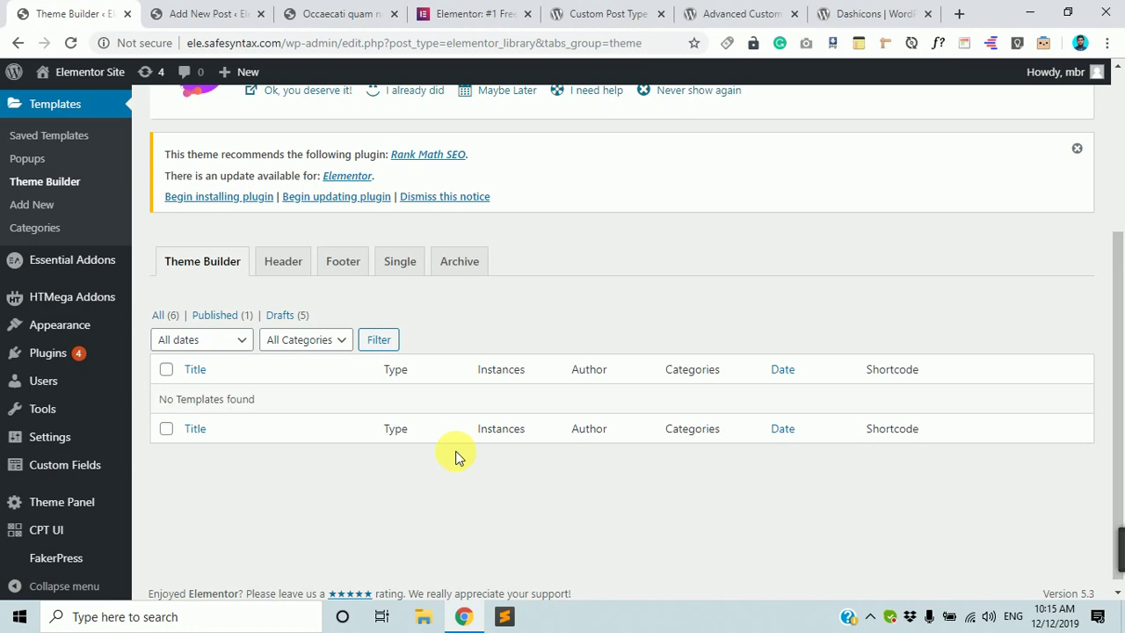
scroll(378, 413, "up", 5)
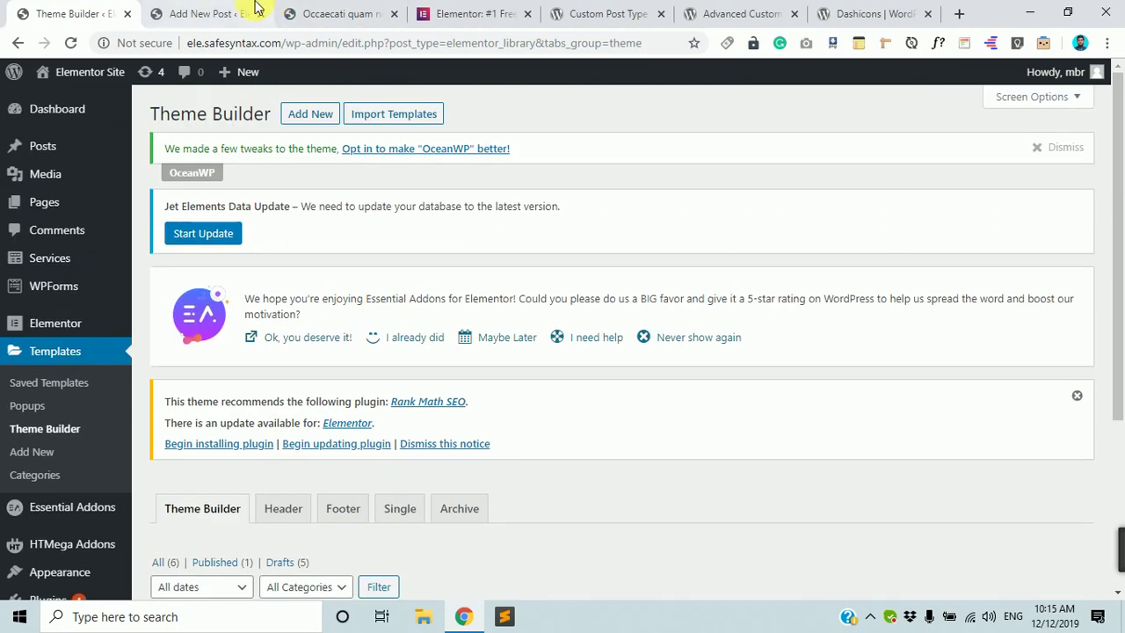
Go from the open blog post to the Elementor Site home page and look through its post feed.
left_click(254, 13)
left_click(339, 14)
scroll(289, 382, "up", 10)
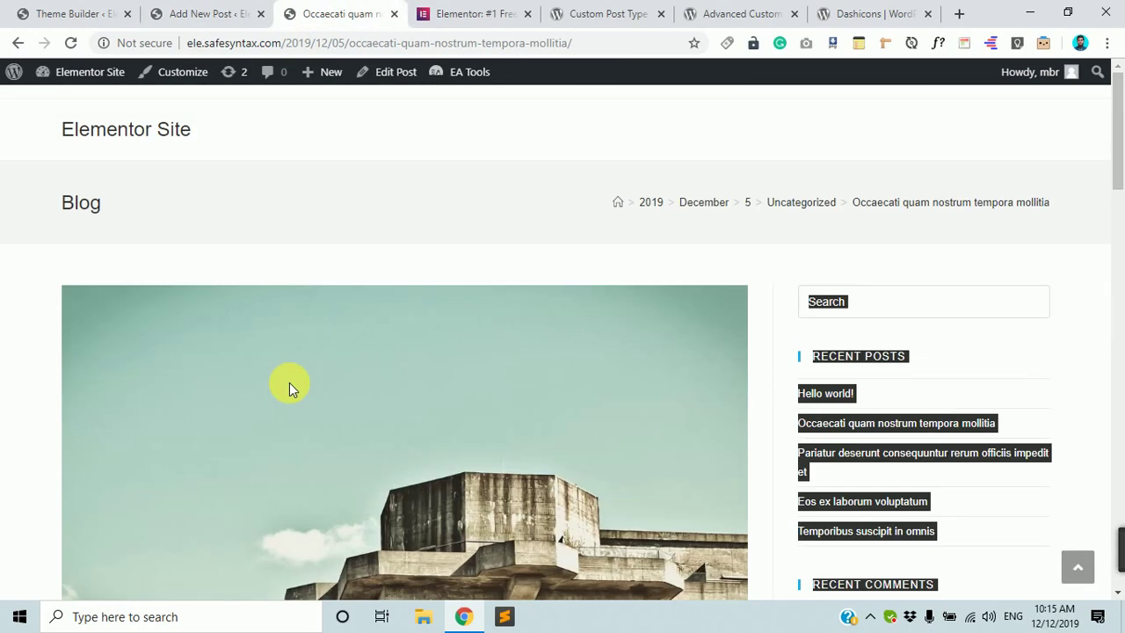
left_click(109, 132)
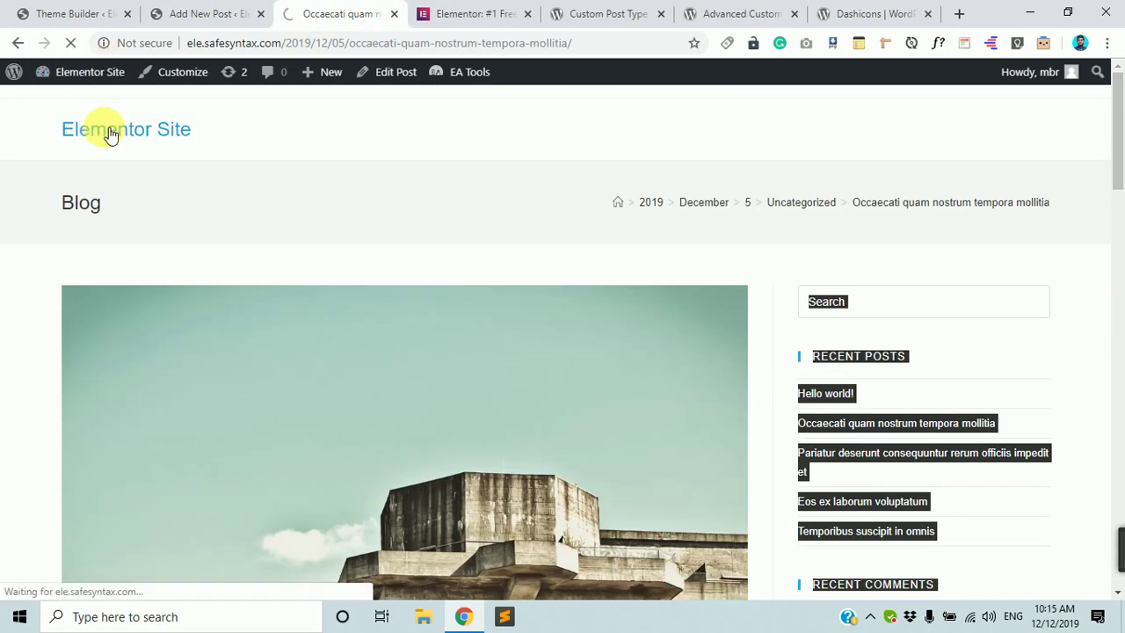
scroll(264, 370, "down", 6)
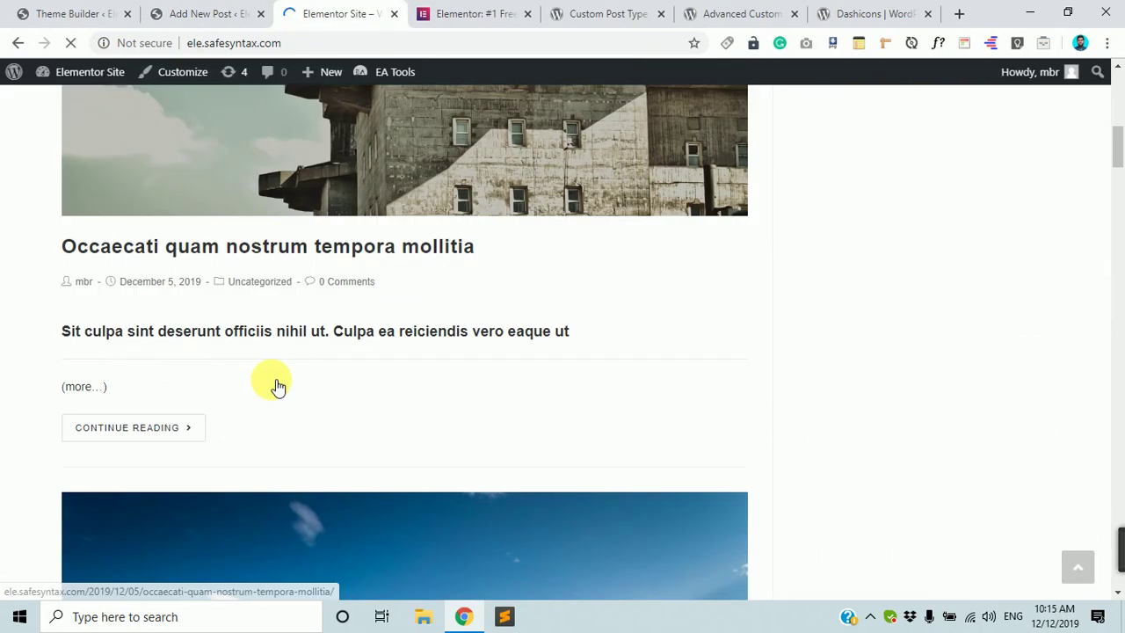
Open the "Occaecati quam nostrum tempora mollitia" post from the feed and examine its layout and the date-based part of its URL.
scroll(275, 384, "down", 4)
scroll(276, 378, "up", 5)
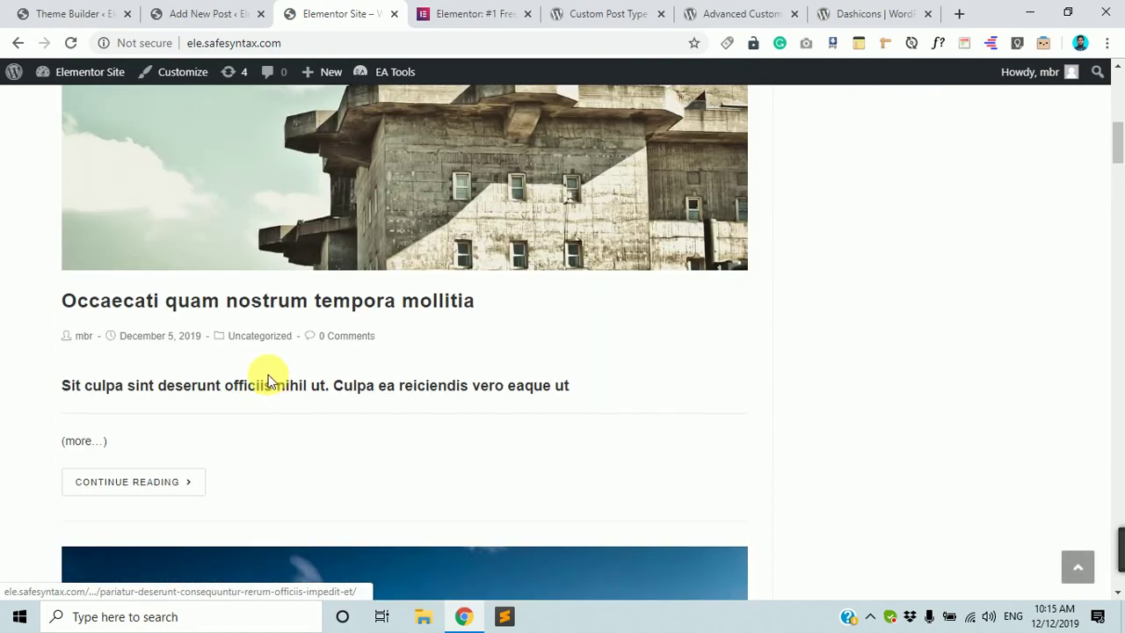
left_click(250, 307)
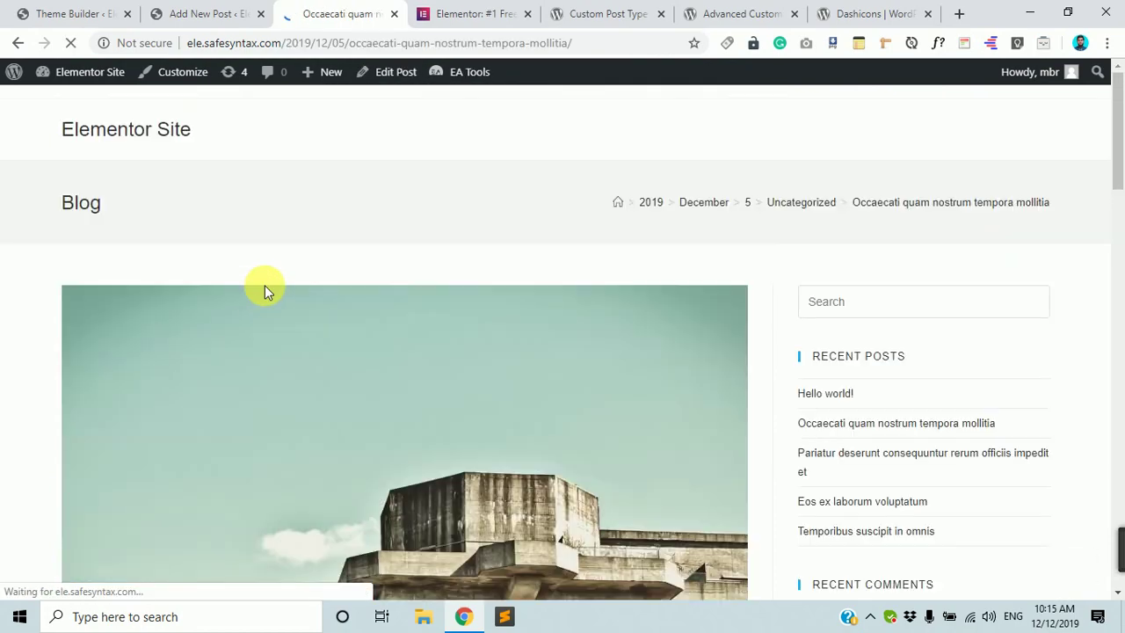
scroll(440, 301, "down", 20)
scroll(458, 380, "up", 20)
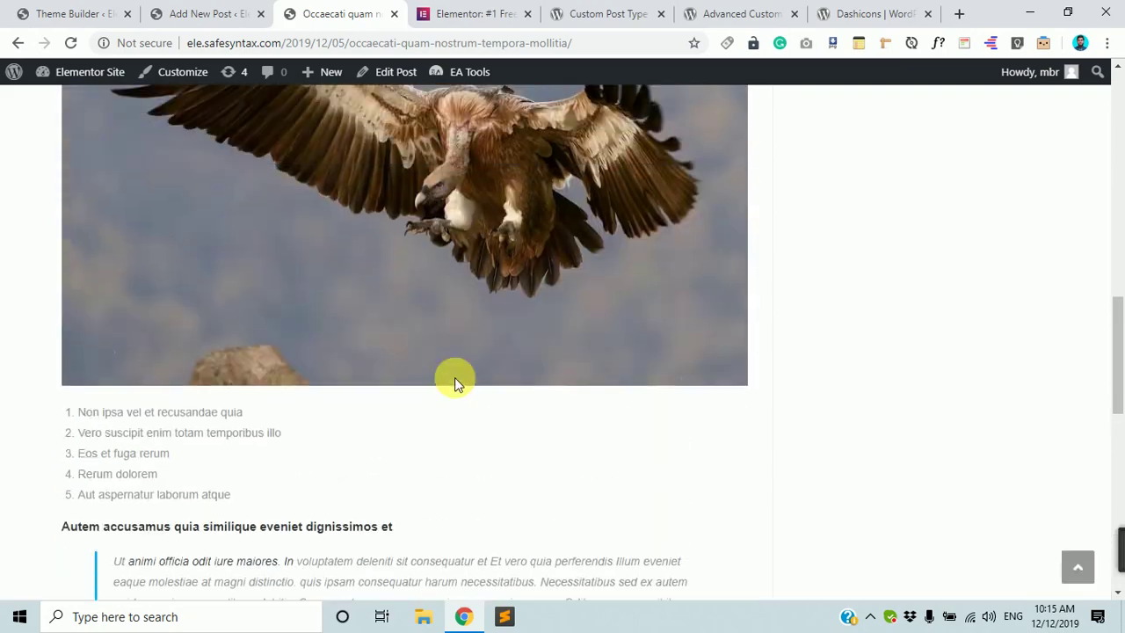
left_click(66, 13)
left_click(303, 9)
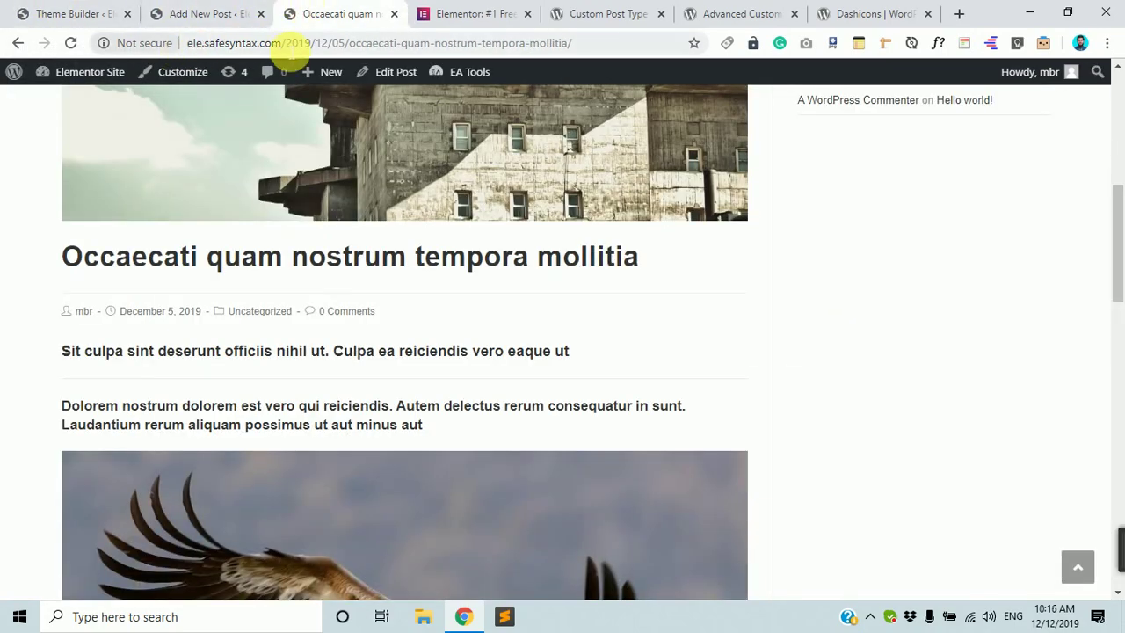
left_click_drag(315, 42, 613, 42)
Set the site's permalink structure to Post name and save the changes.
left_click(97, 13)
scroll(43, 519, "down", 3)
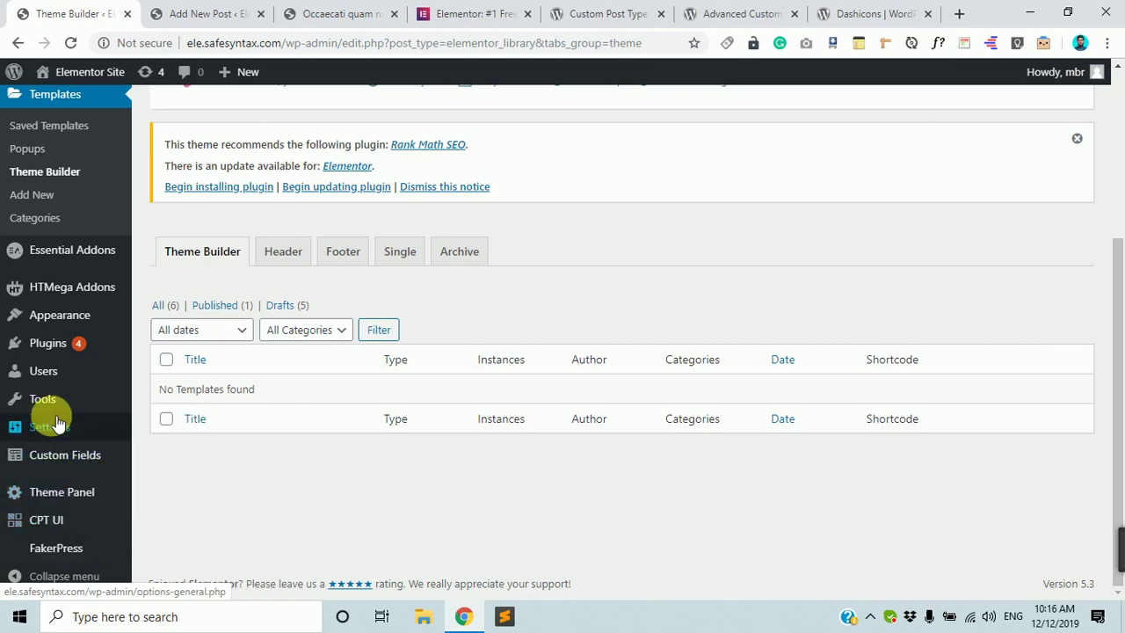
mouse_move(50, 427)
left_click(169, 500)
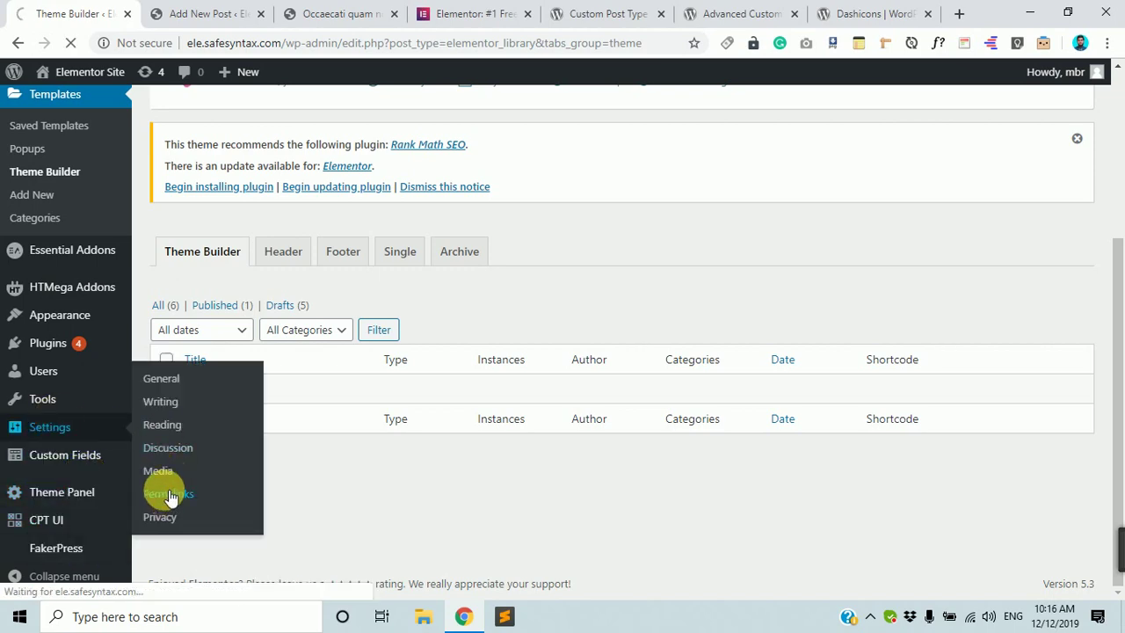
scroll(296, 450, "down", 5)
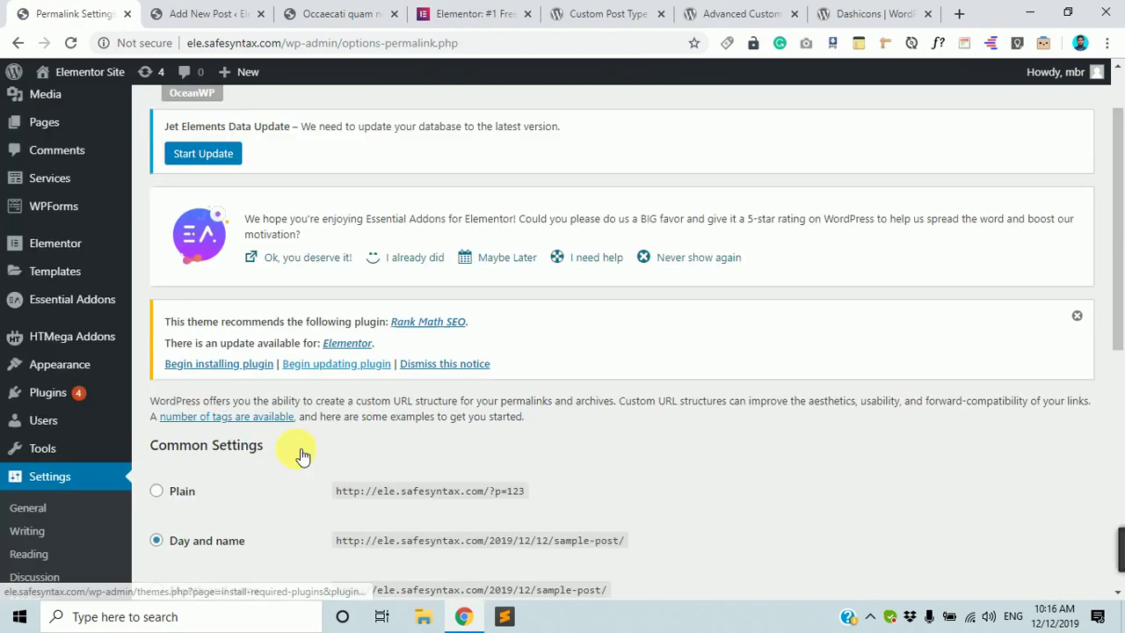
scroll(295, 443, "down", 2)
left_click(184, 195)
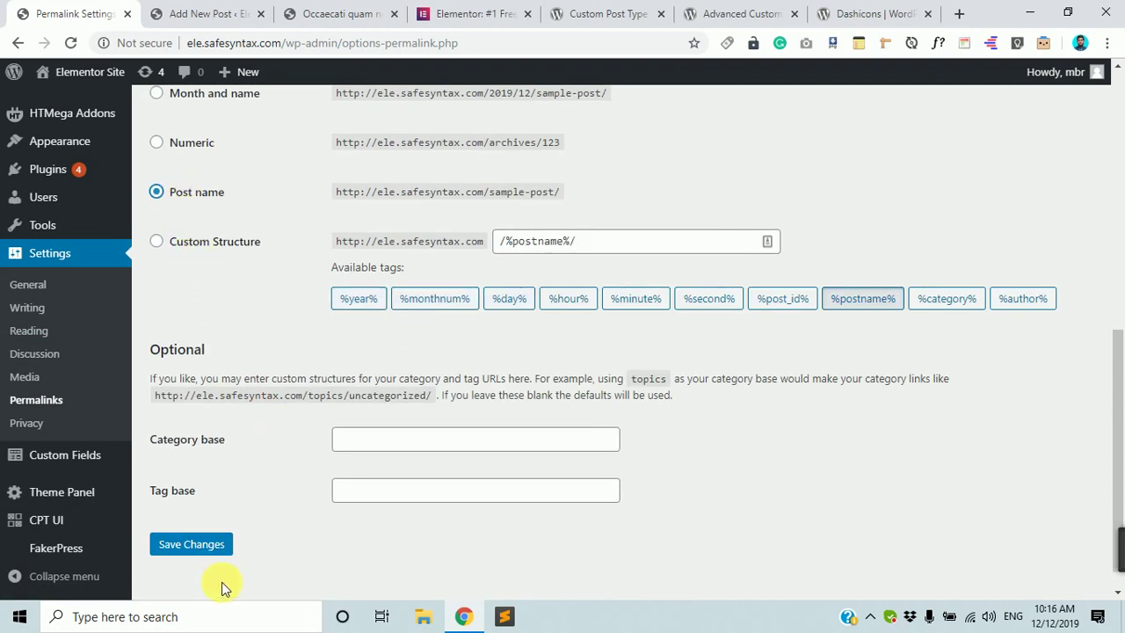
left_click(223, 550)
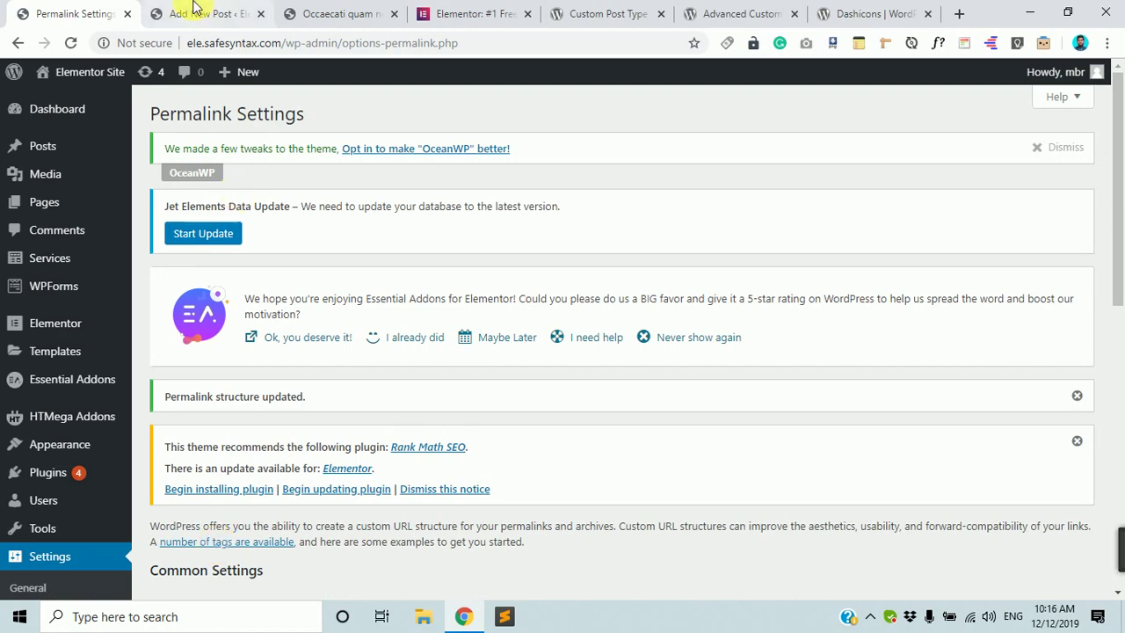
Reopen the "Occaecati quam nostrum tempora mollitia" post from the site's home page and check its URL.
left_click(182, 10)
left_click(319, 7)
scroll(176, 155, "up", 6)
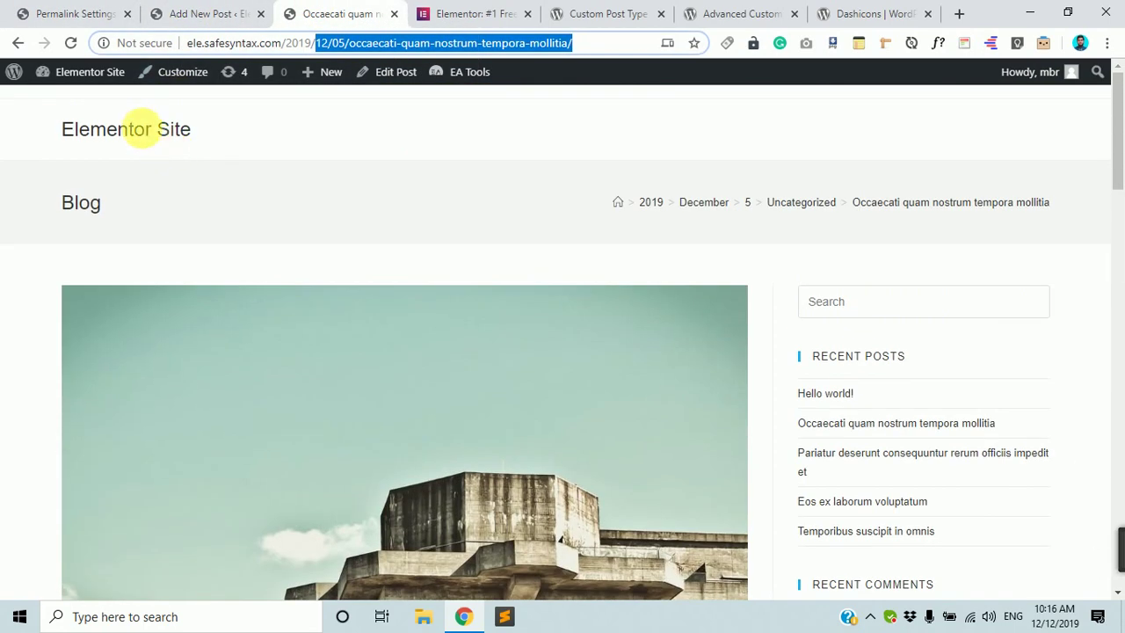
left_click(146, 128)
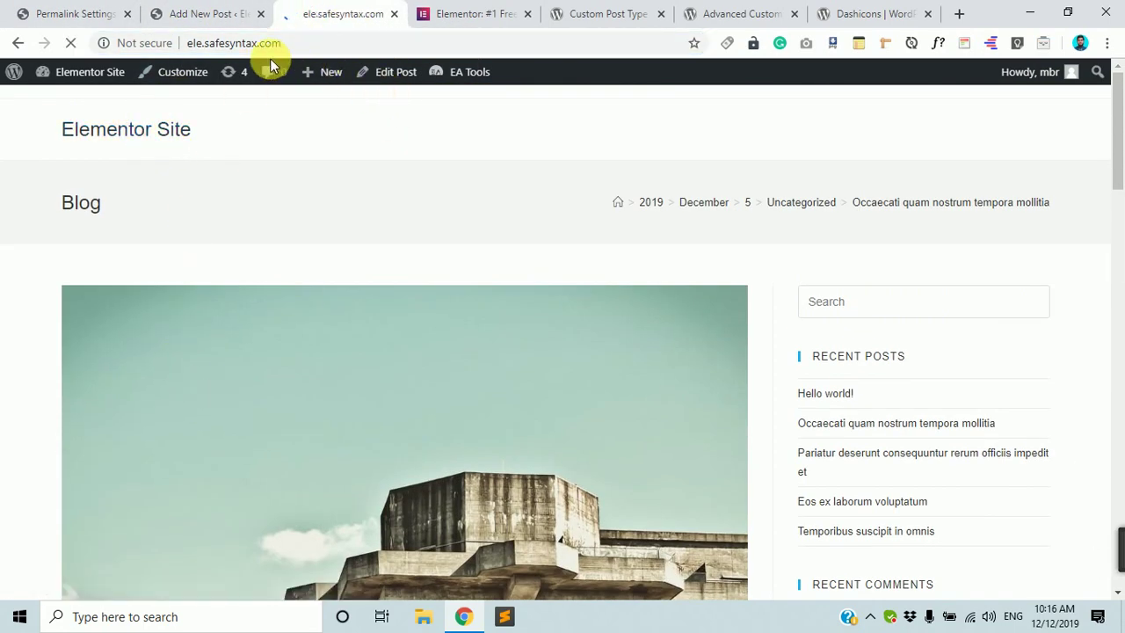
scroll(263, 414, "down", 5)
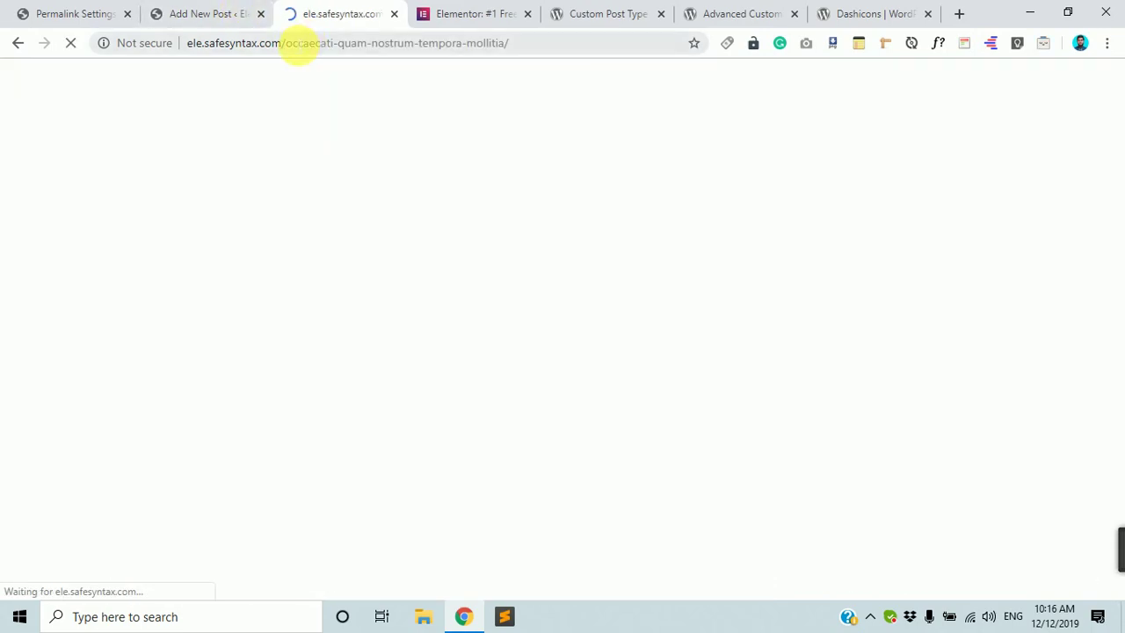
left_click_drag(293, 43, 552, 61)
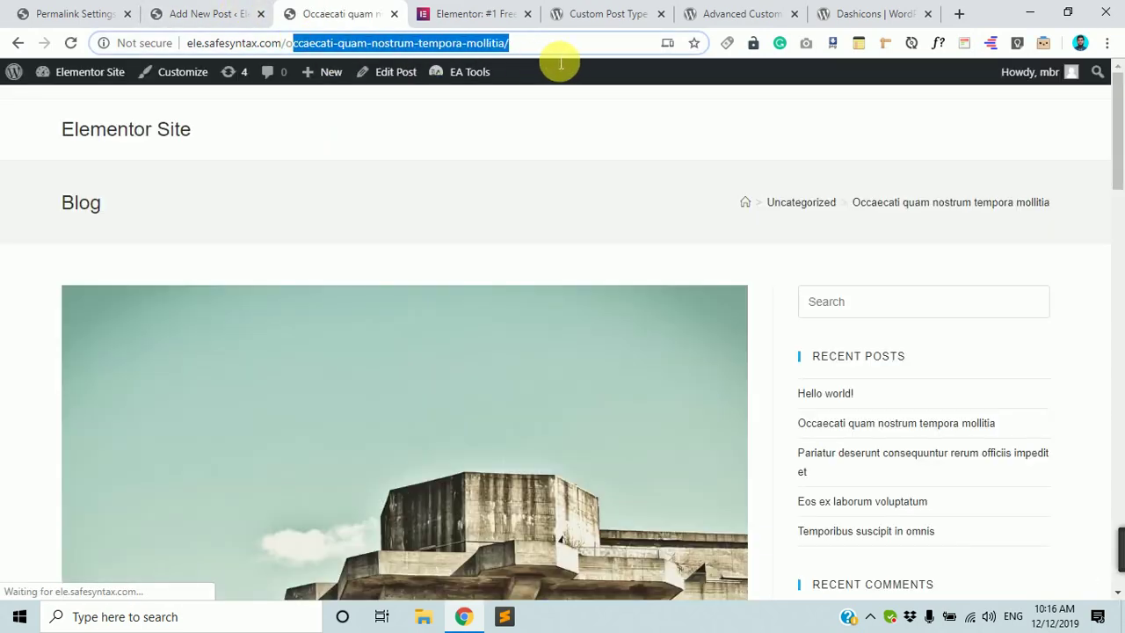
Look through the whole single post page, from the title banner and sidebar down to the comment form.
scroll(365, 487, "down", 15)
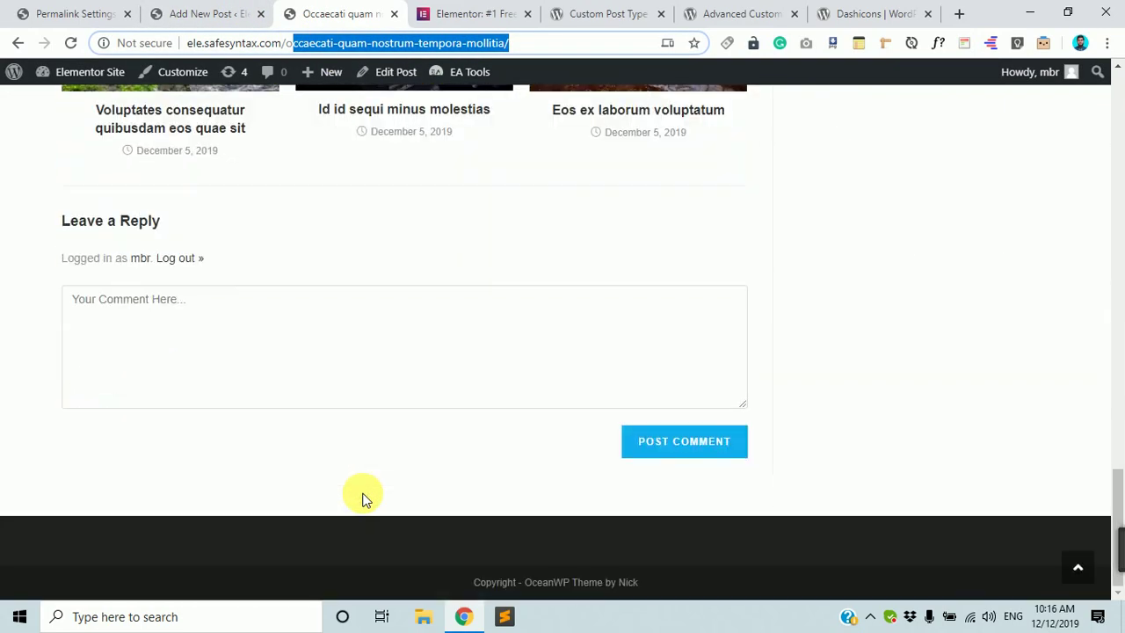
scroll(364, 494, "up", 6)
scroll(365, 499, "up", 10)
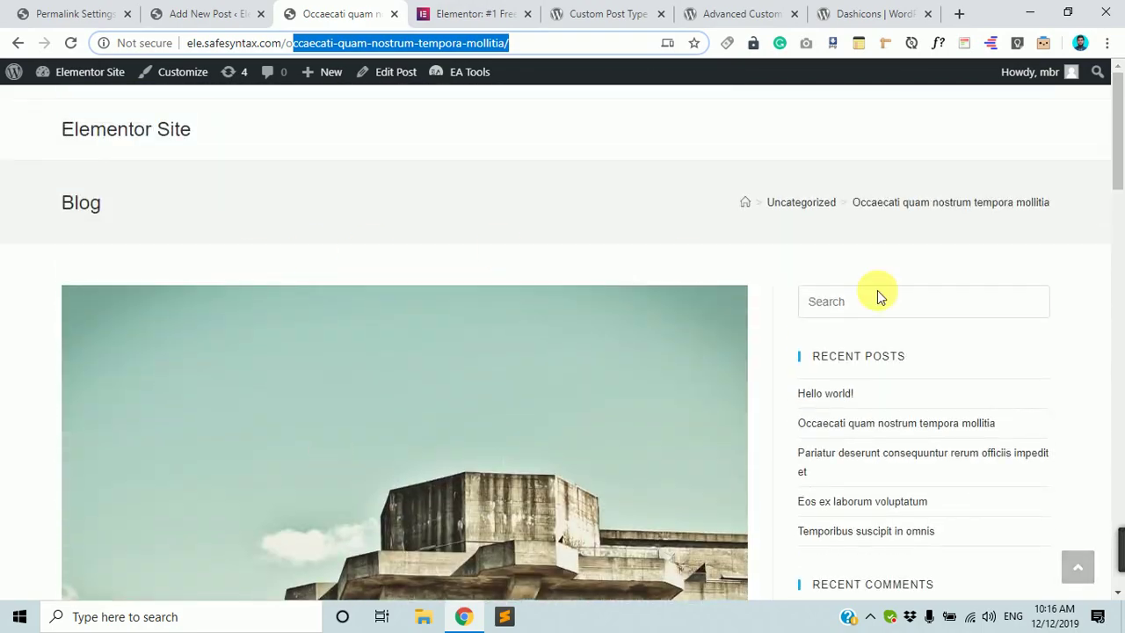
scroll(527, 266, "down", 12)
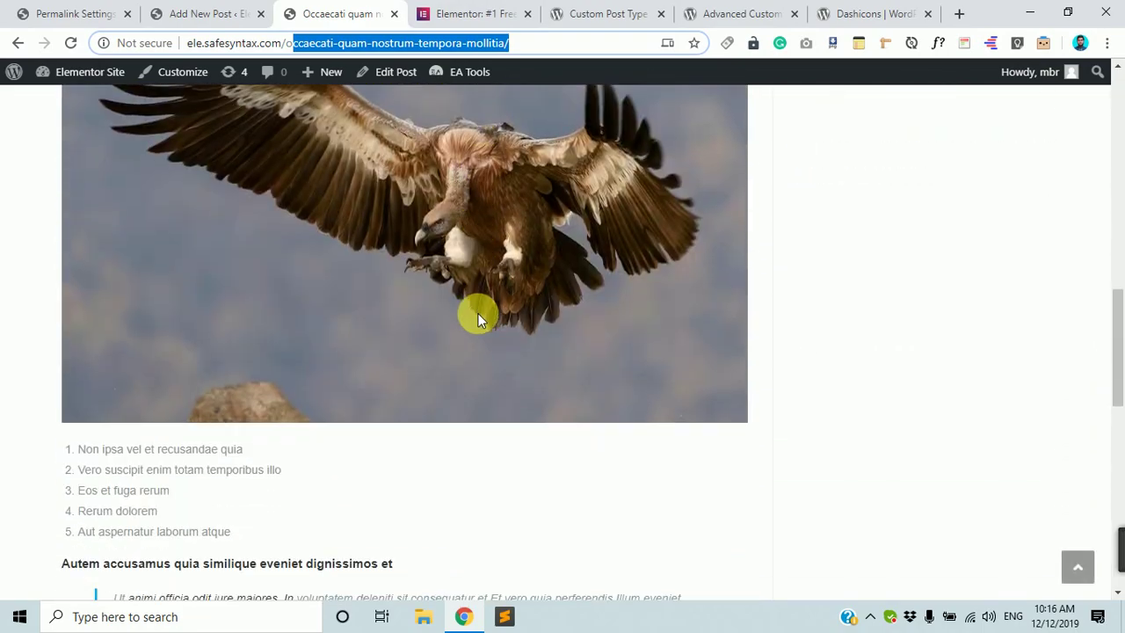
scroll(359, 291, "up", 12)
scroll(382, 377, "down", 6)
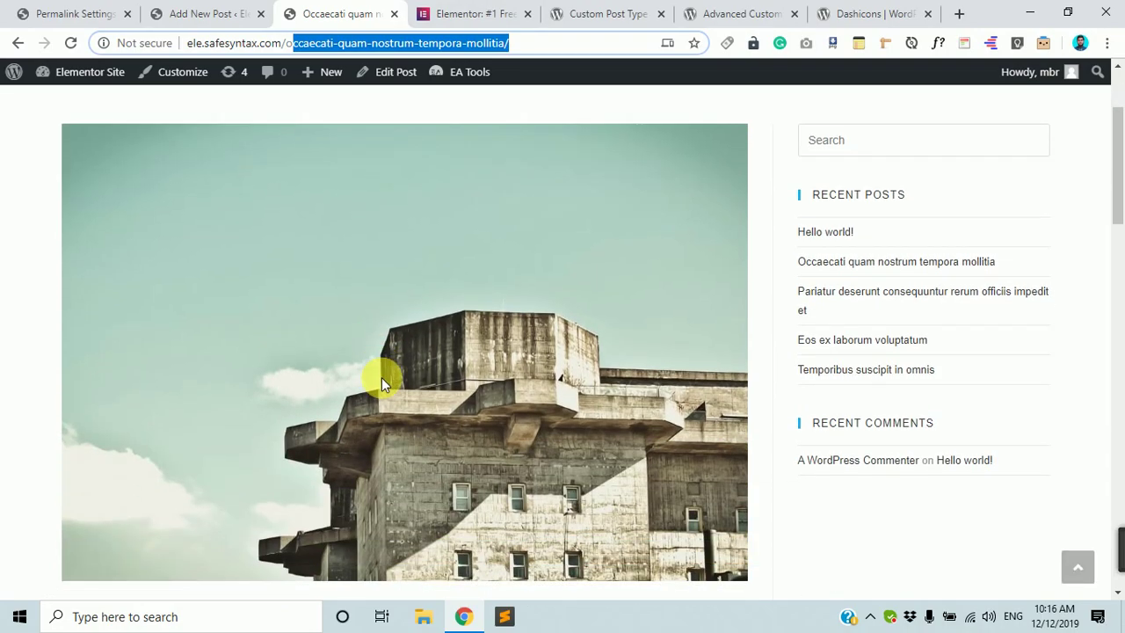
scroll(381, 377, "down", 8)
Go back from the permalink settings to Elementor's Theme Builder template list.
left_click(77, 13)
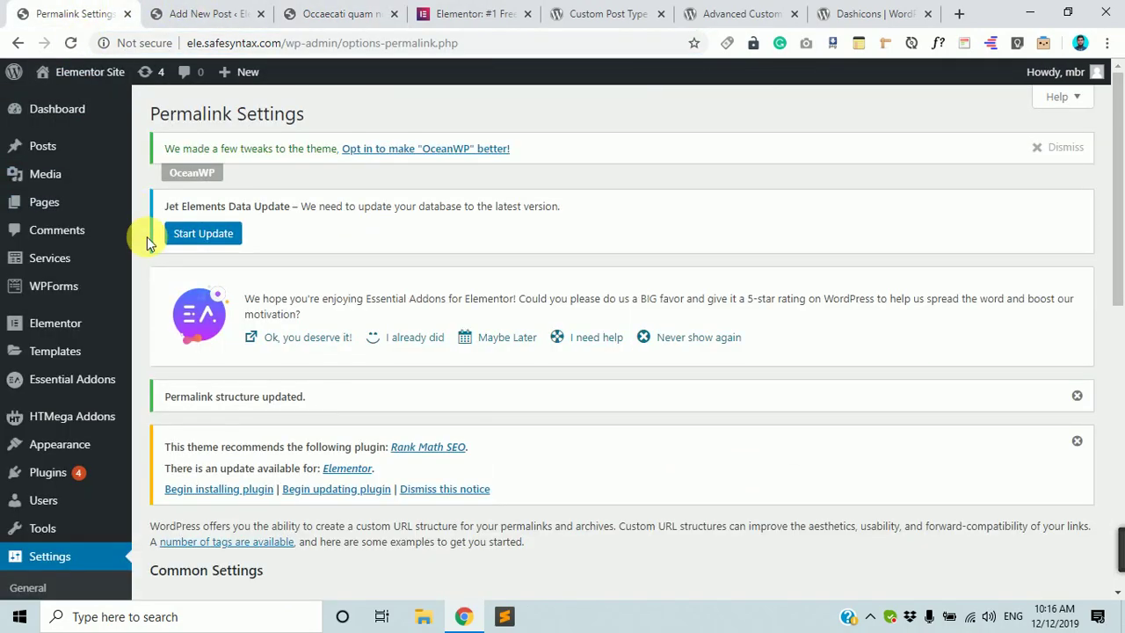
scroll(159, 365, "down", 5)
scroll(88, 246, "down", 1)
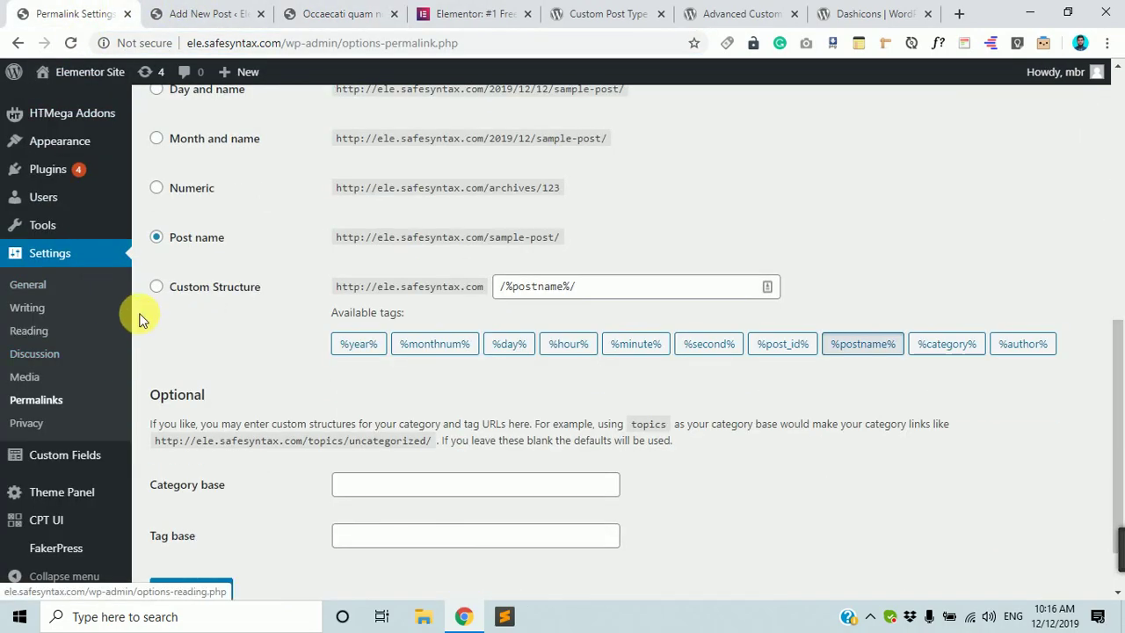
scroll(100, 389, "up", 3)
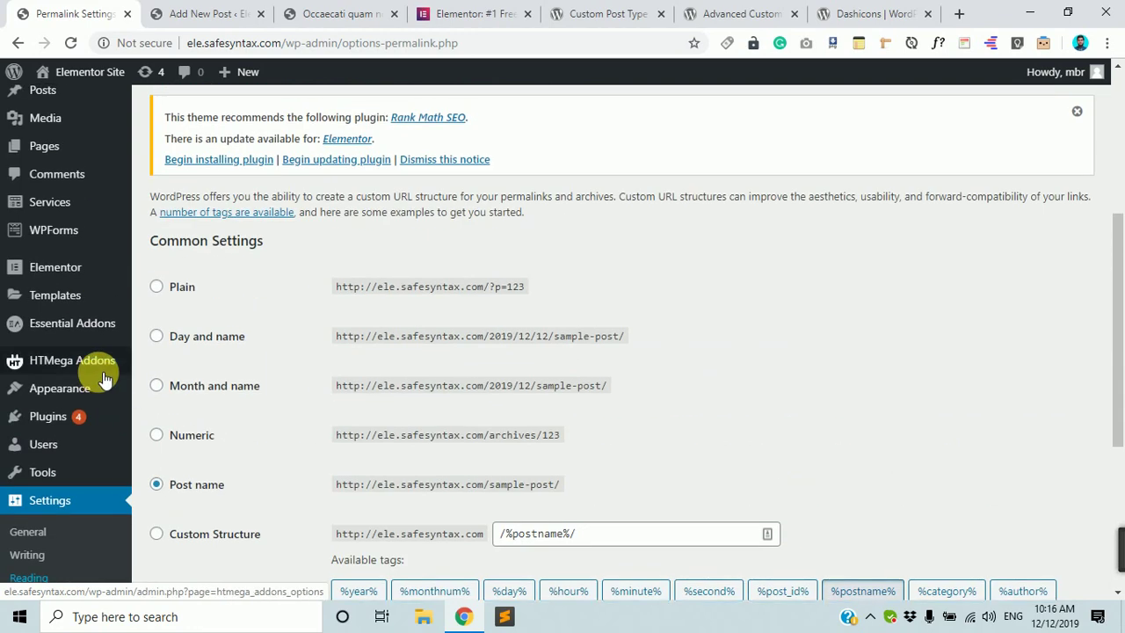
mouse_move(55, 297)
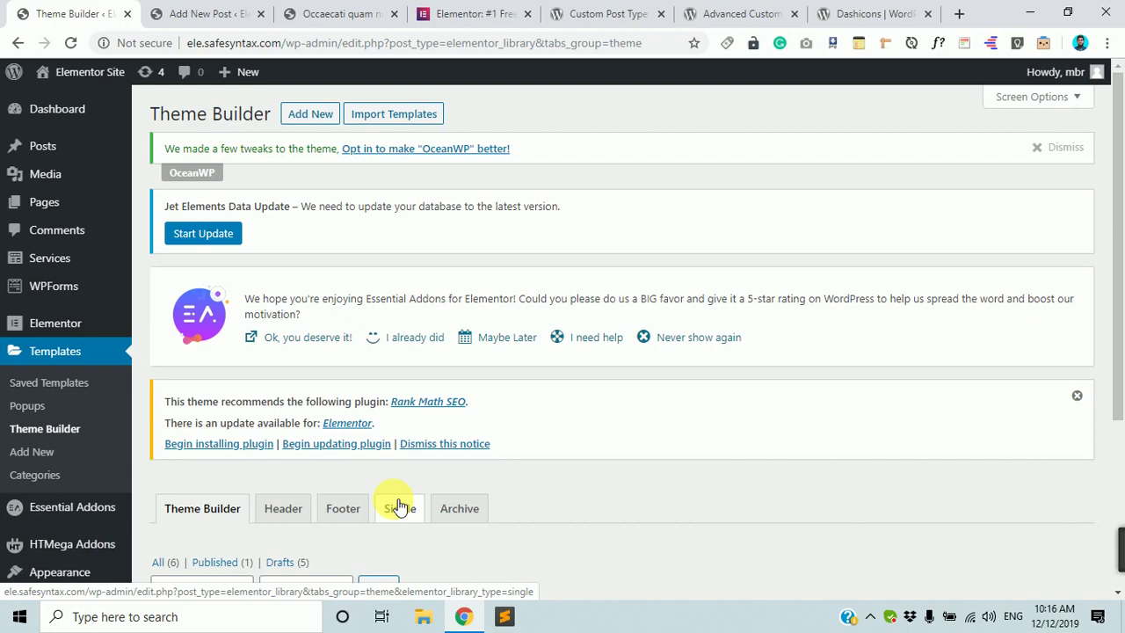
Review the blog post's content, sidebar and header area as an example of a single post layout.
left_click(303, 11)
scroll(413, 290, "up", 10)
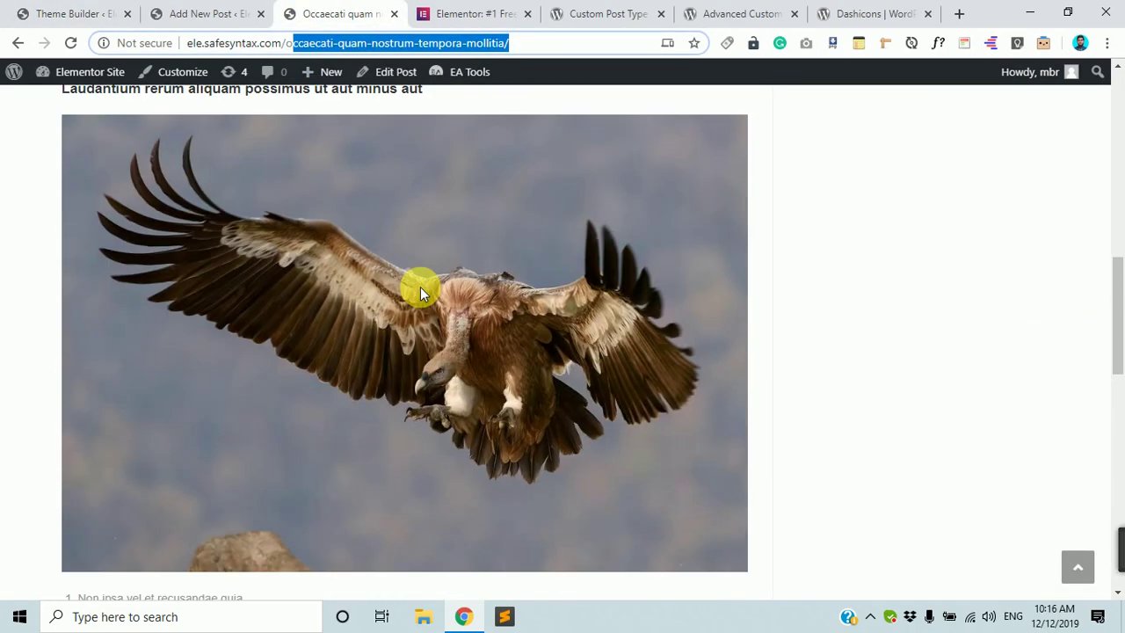
scroll(420, 290, "up", 10)
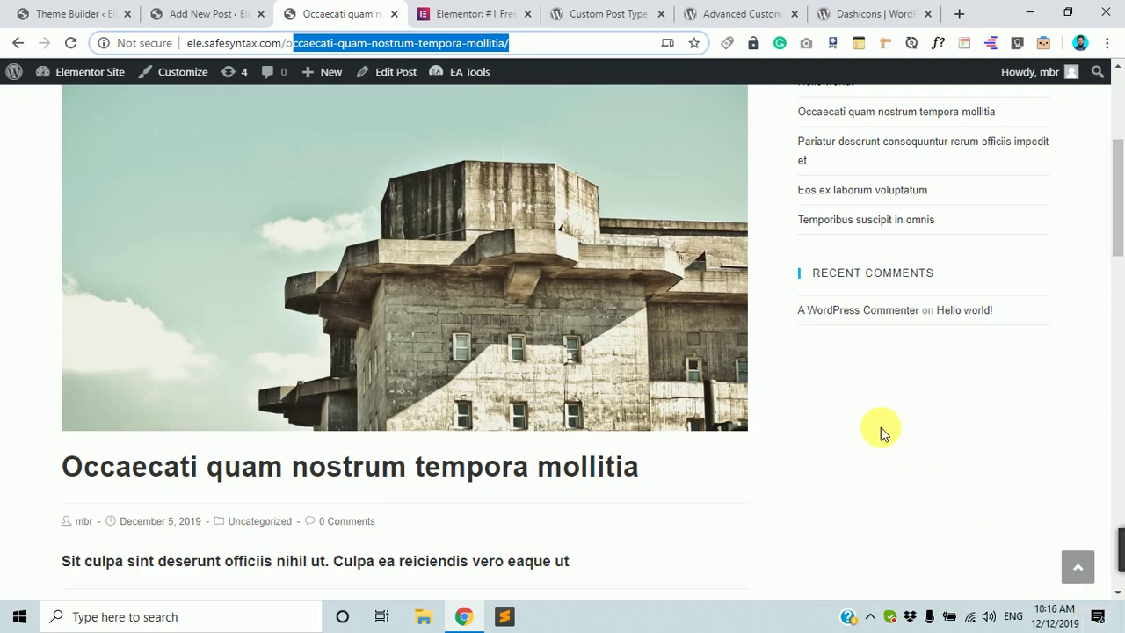
scroll(480, 241, "up", 4)
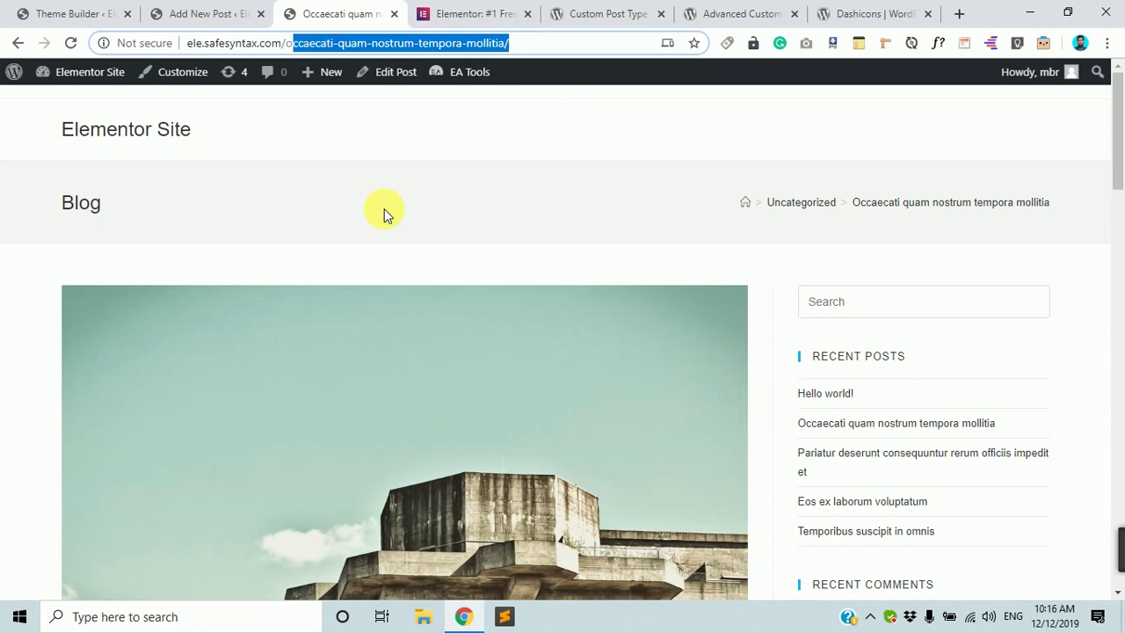
Show the Single templates in the Theme Builder and start a new Single template.
left_click(106, 13)
scroll(466, 352, "down", 2)
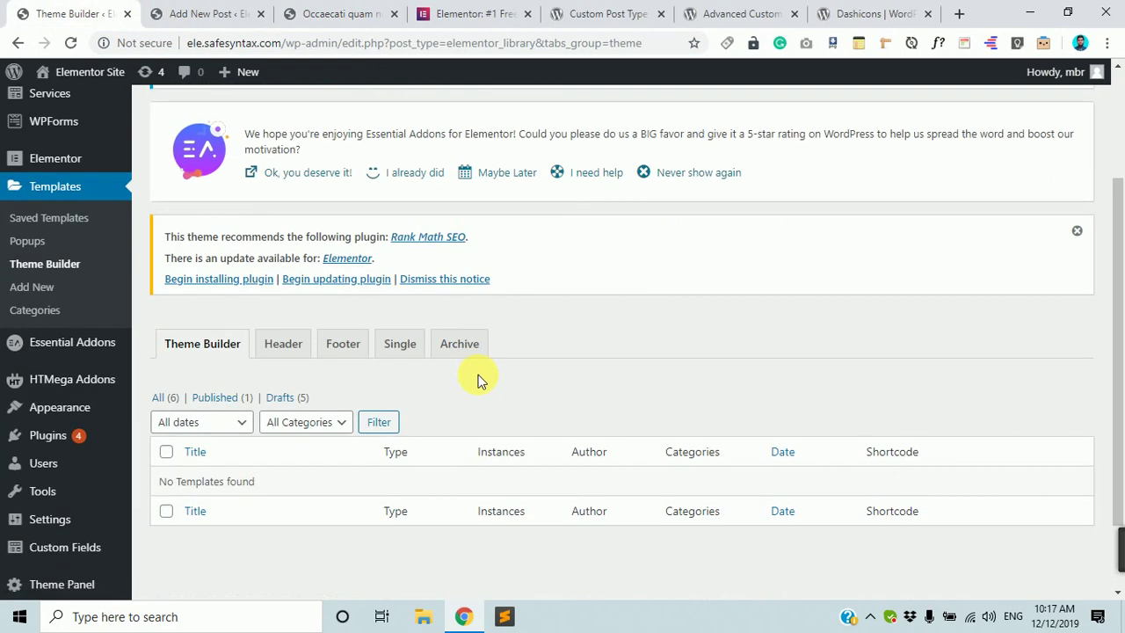
left_click(408, 345)
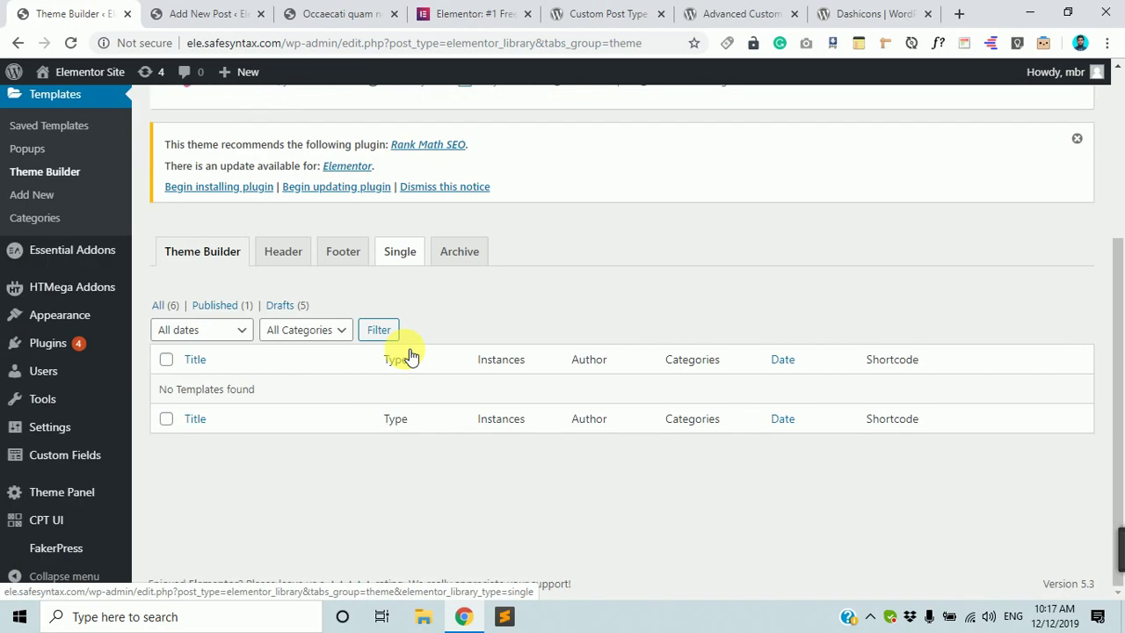
left_click(398, 255)
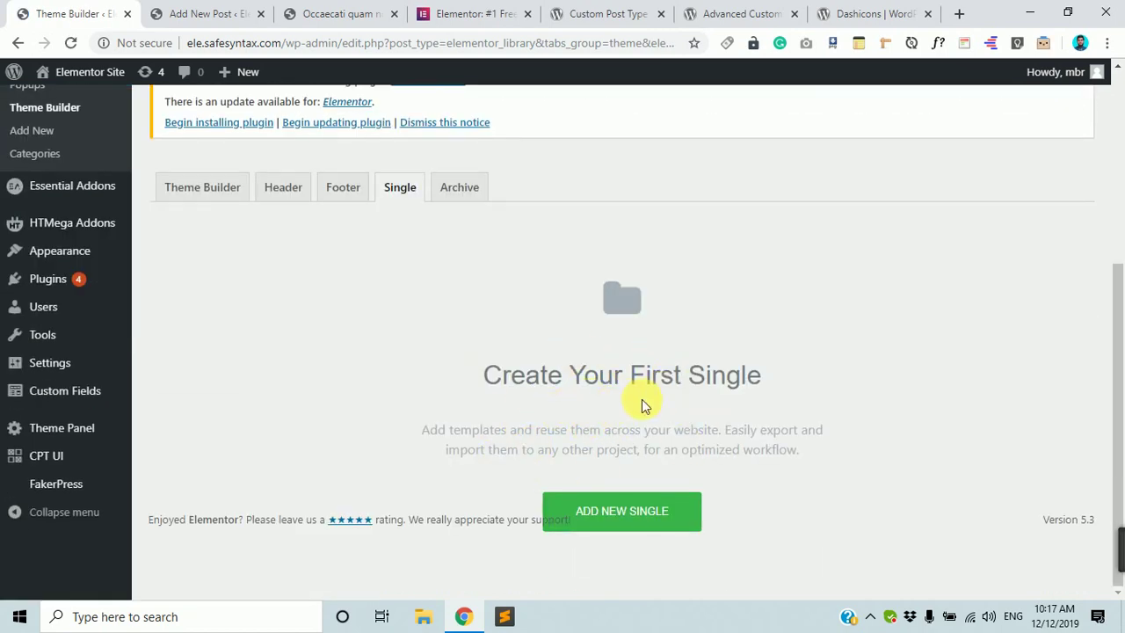
left_click(637, 512)
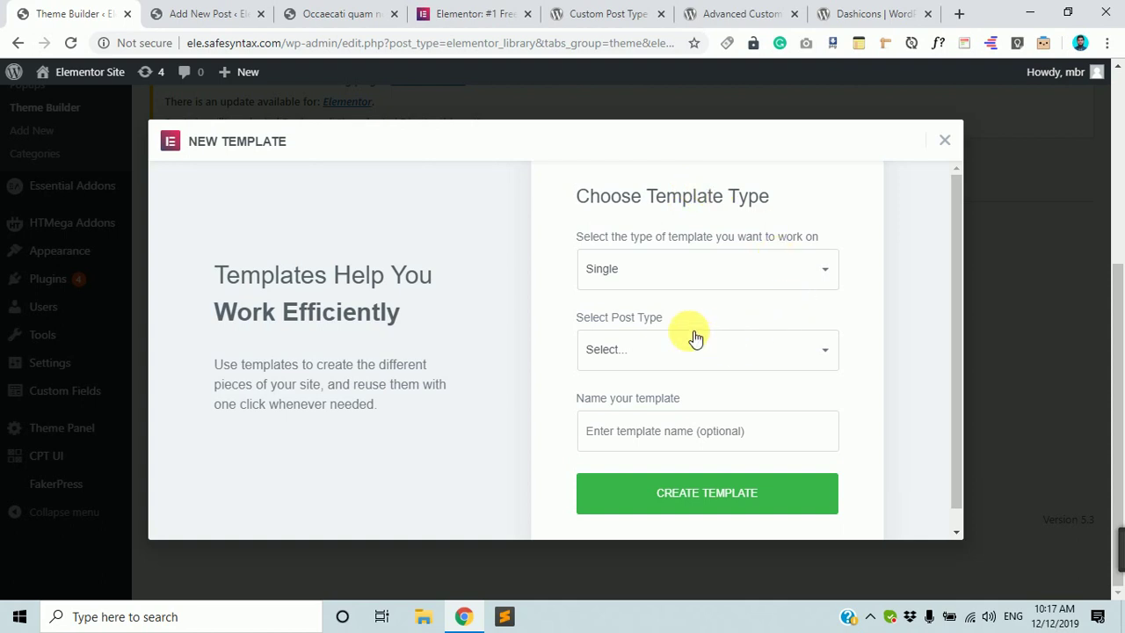
Keep the new template's type as Single and set its post type to Service.
left_click(731, 278)
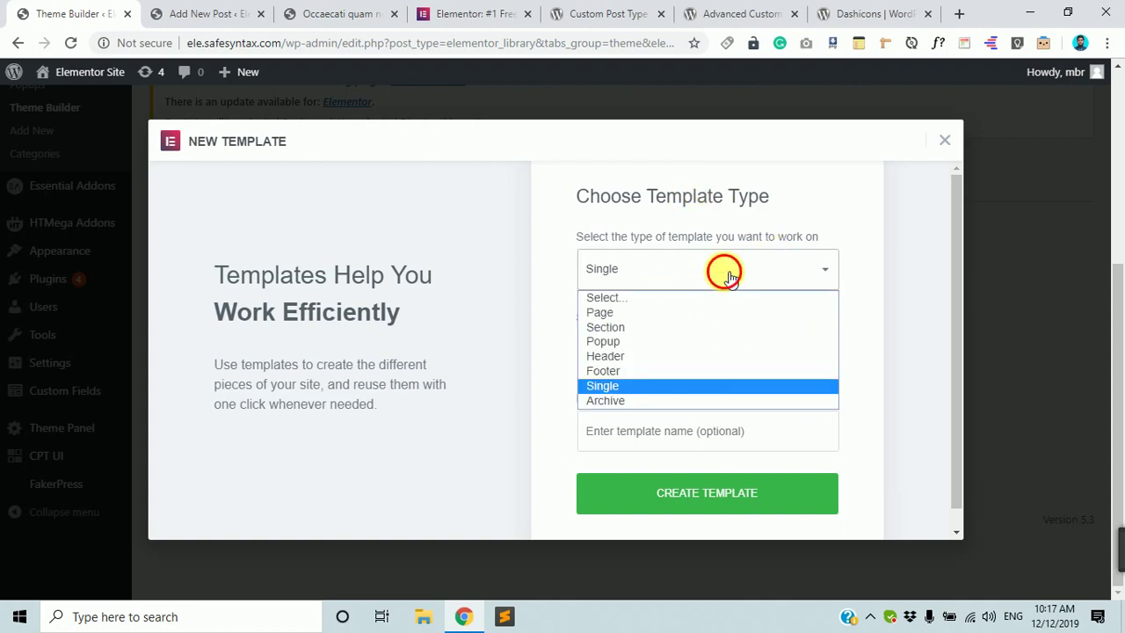
left_click(730, 278)
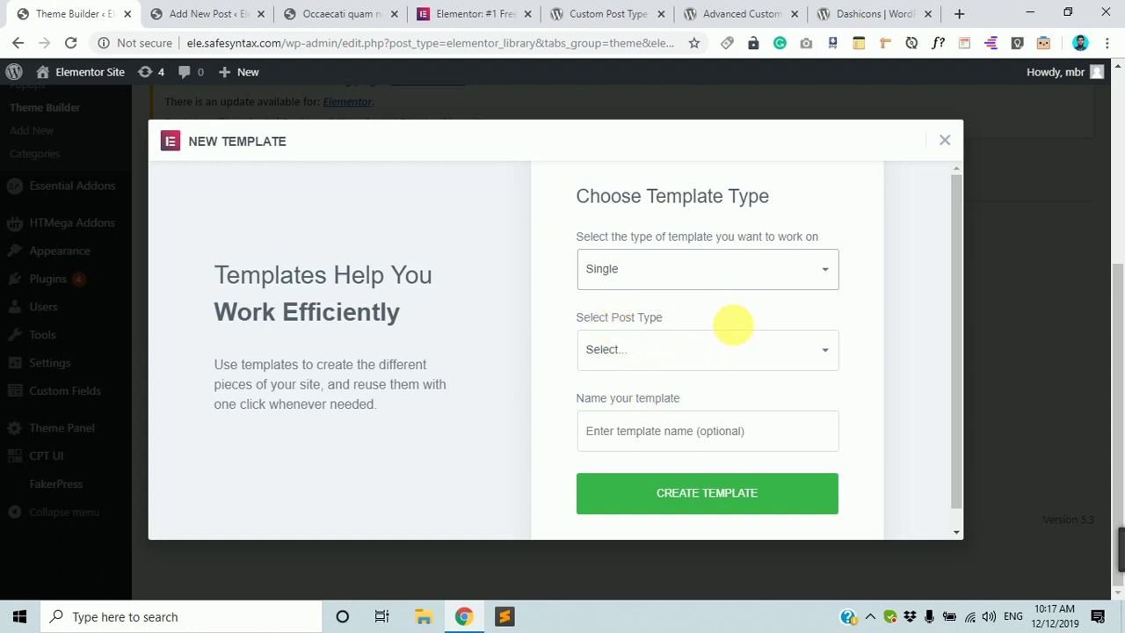
left_click(735, 348)
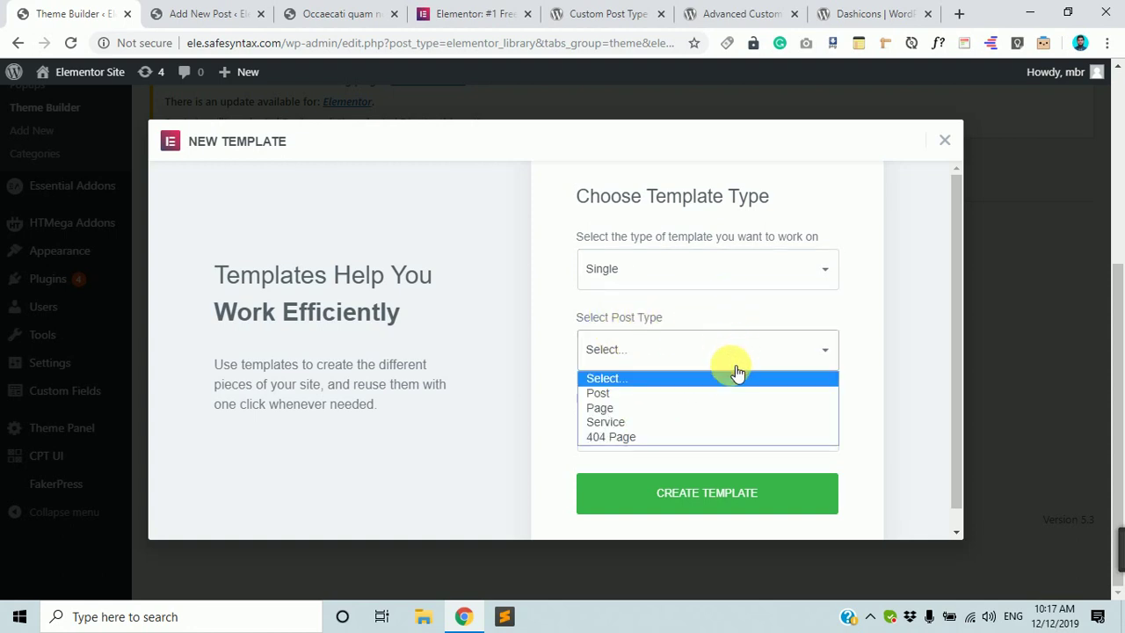
left_click(716, 424)
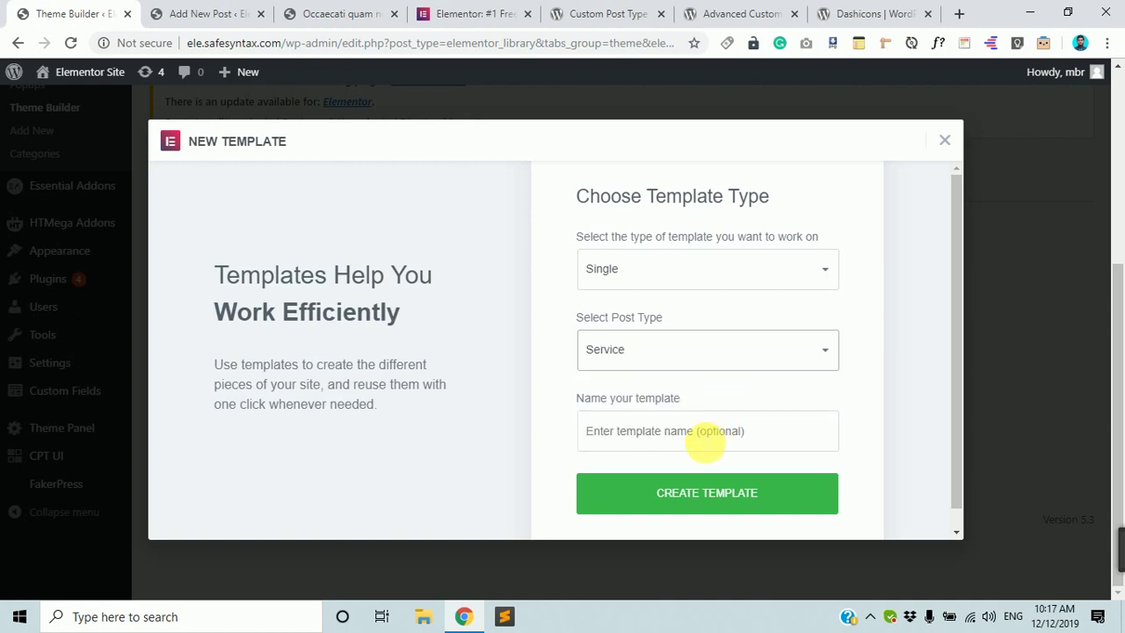
Create the template under the name Service Single Post and dismiss the template library.
left_click(708, 444)
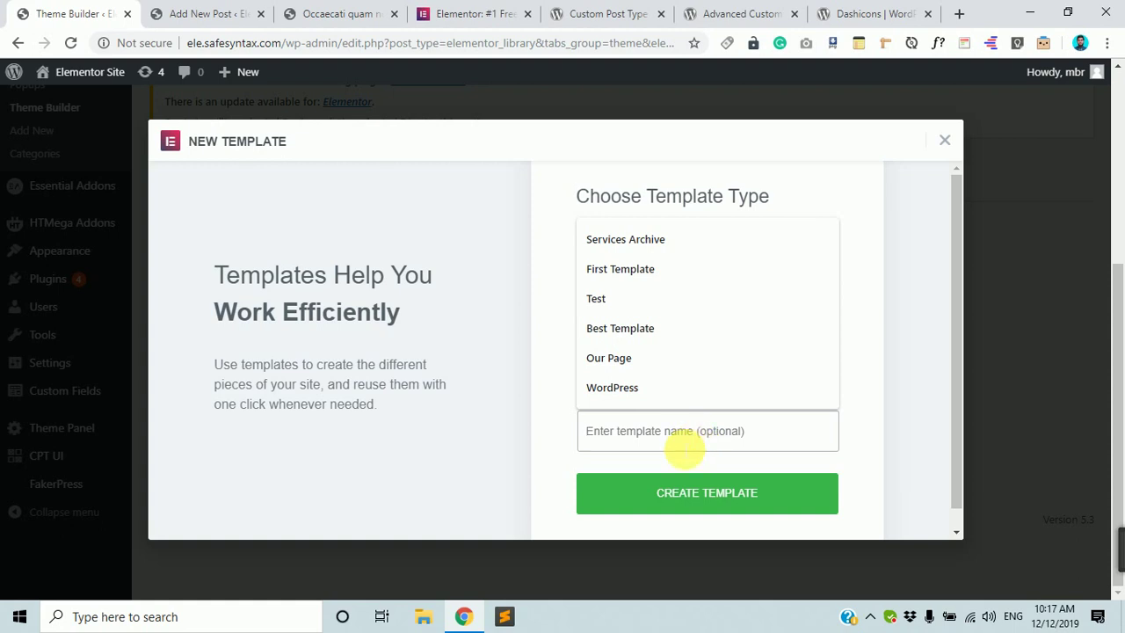
left_click(505, 423)
left_click(642, 441)
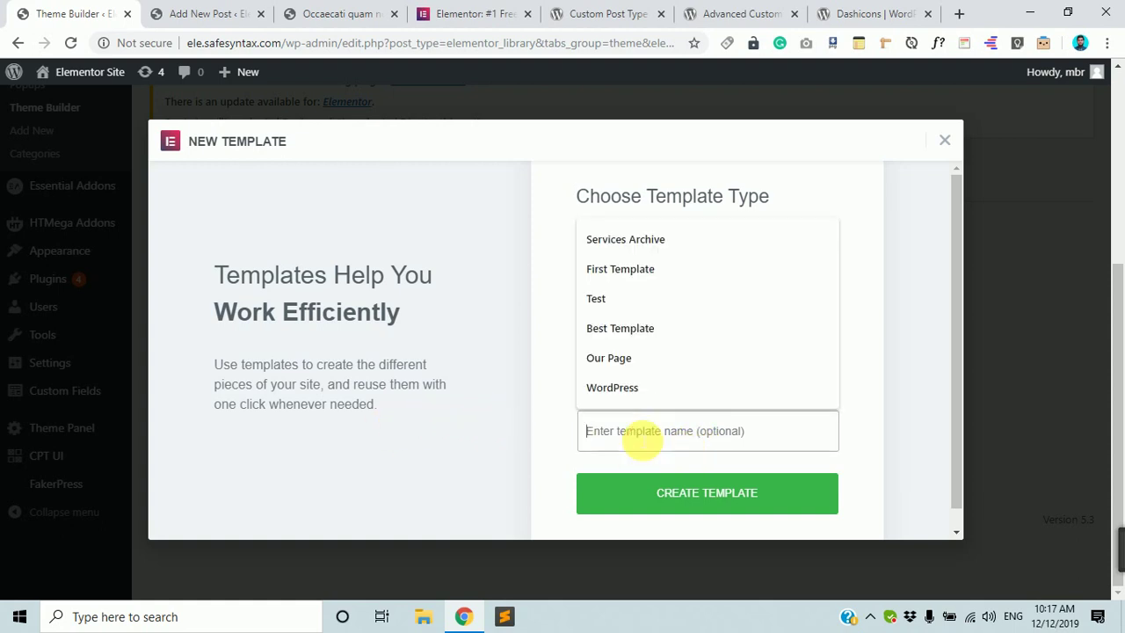
type("Ser")
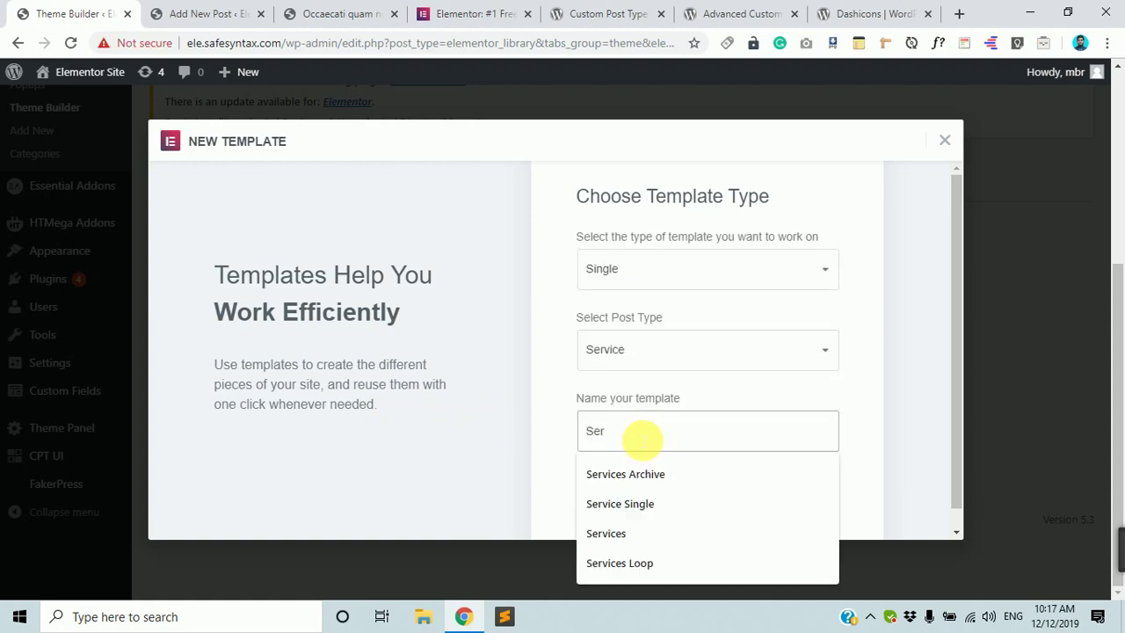
type("vice S")
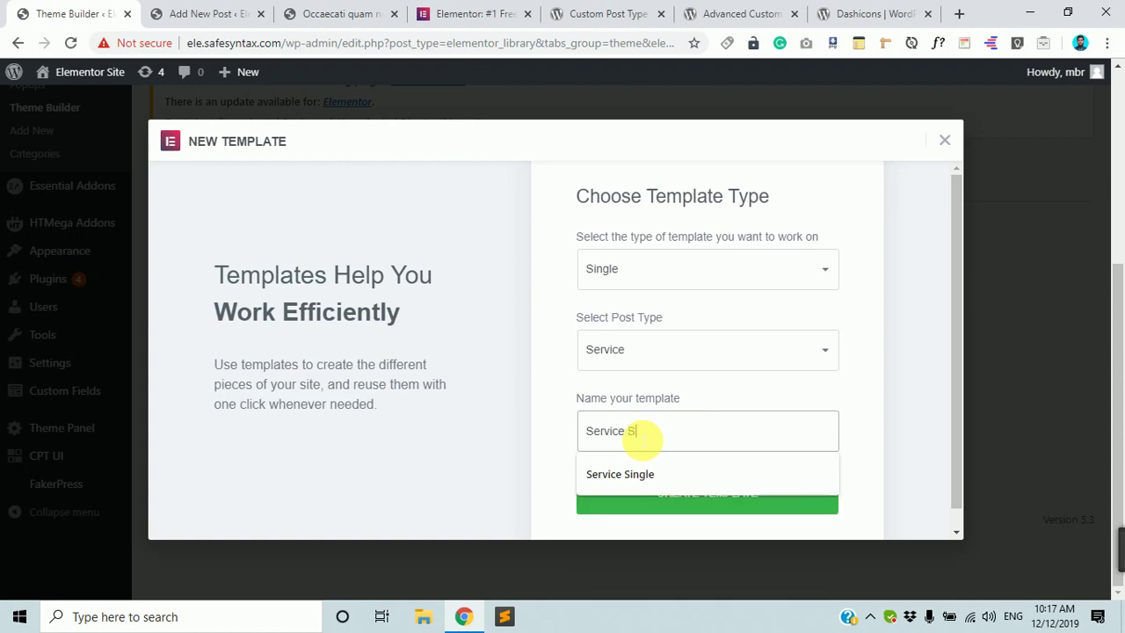
type("ingle Post")
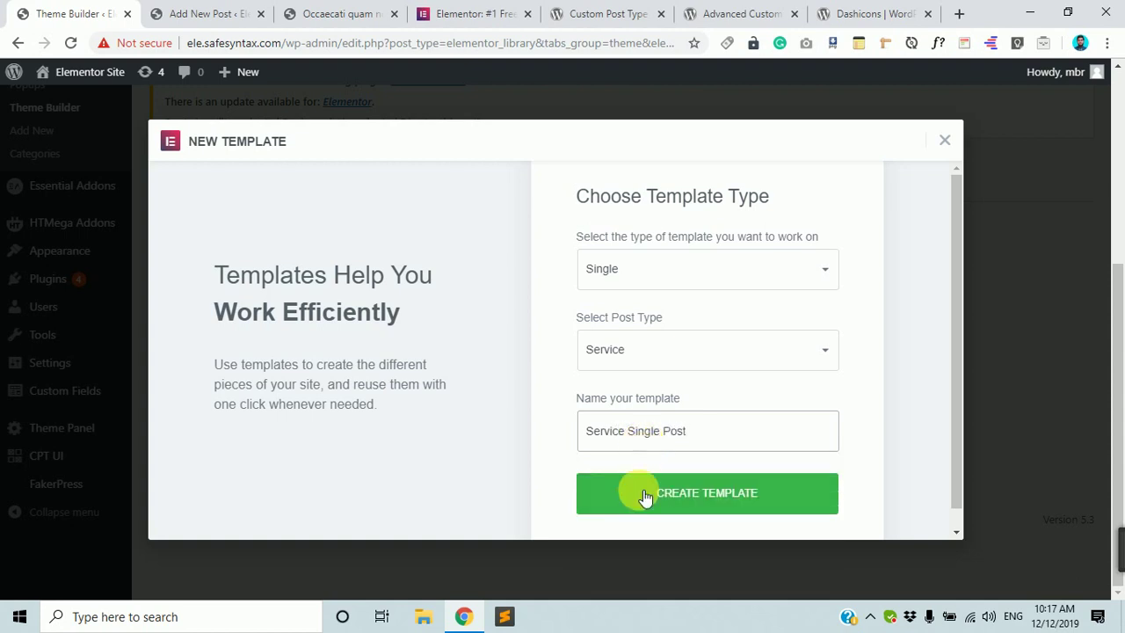
left_click(673, 503)
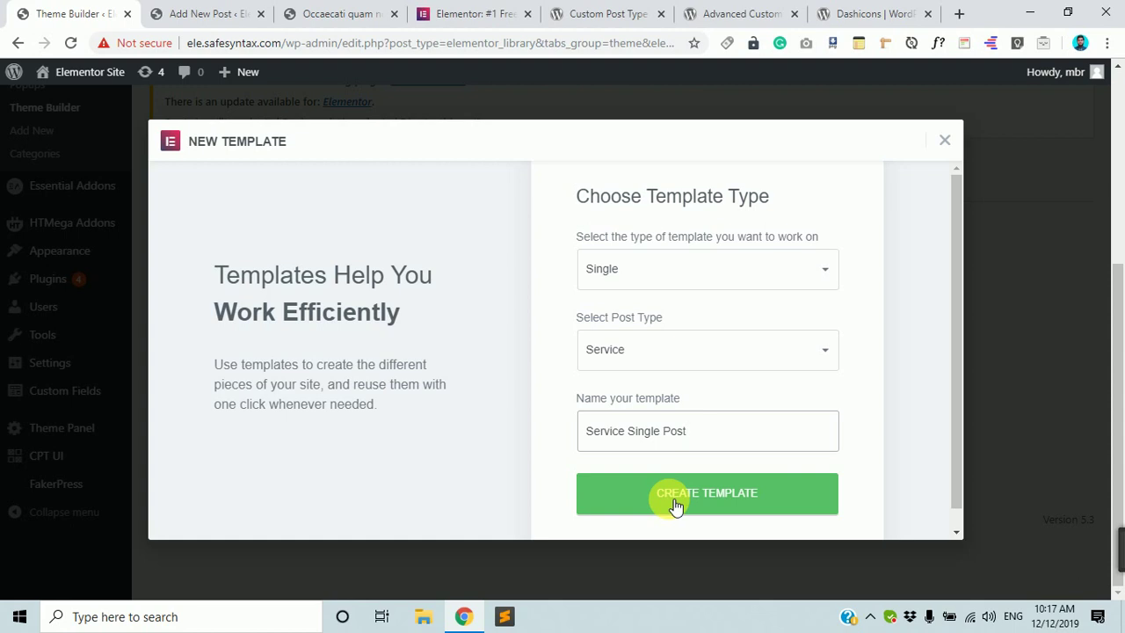
left_click(673, 502)
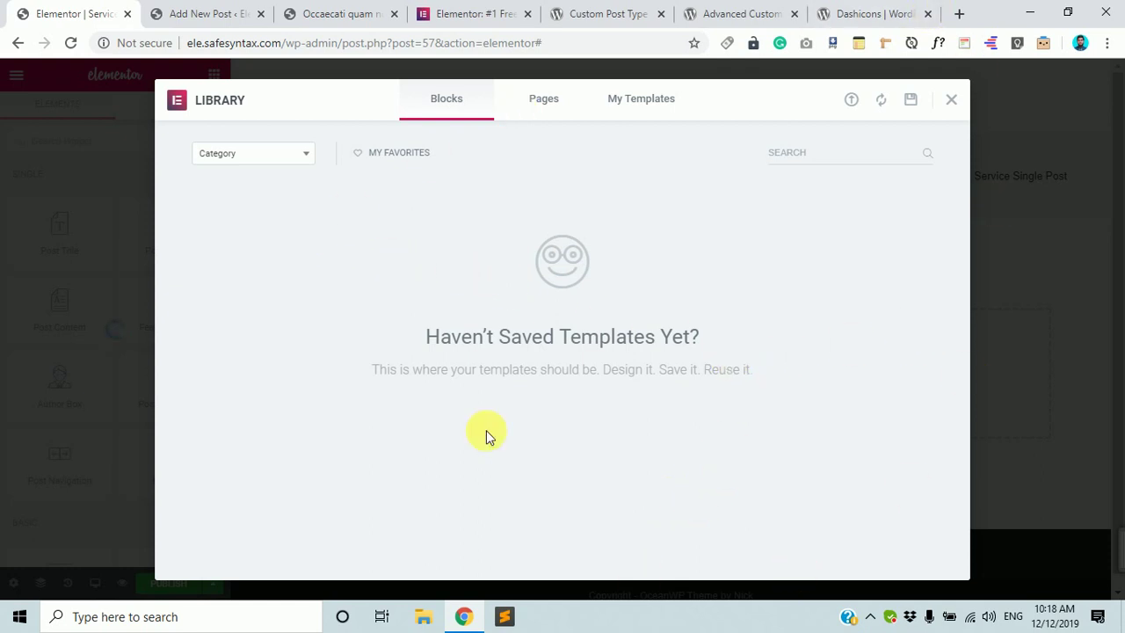
left_click(952, 100)
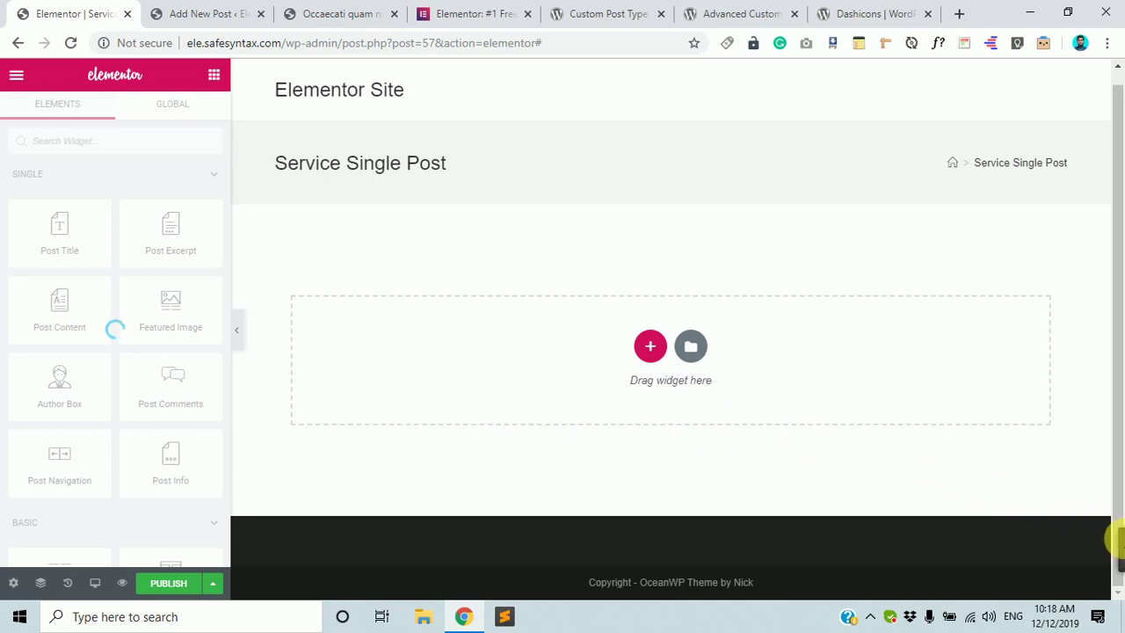
Set the template's page layout to Elementor Full Width in the Single settings.
mouse_move(1026, 547)
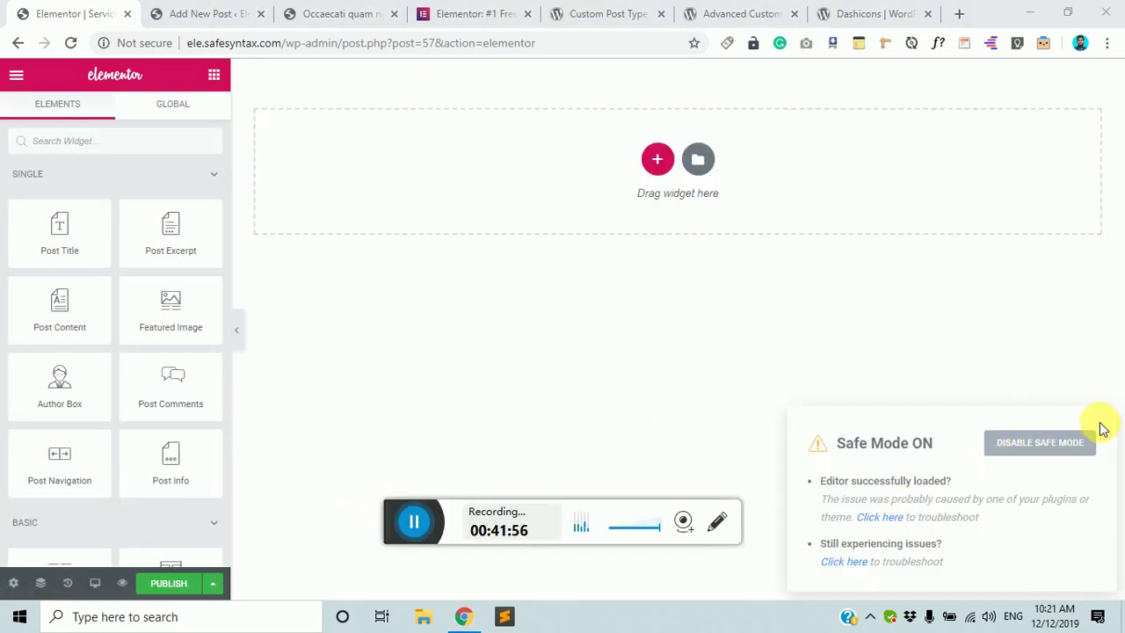
left_click_drag(390, 508, 1090, 495)
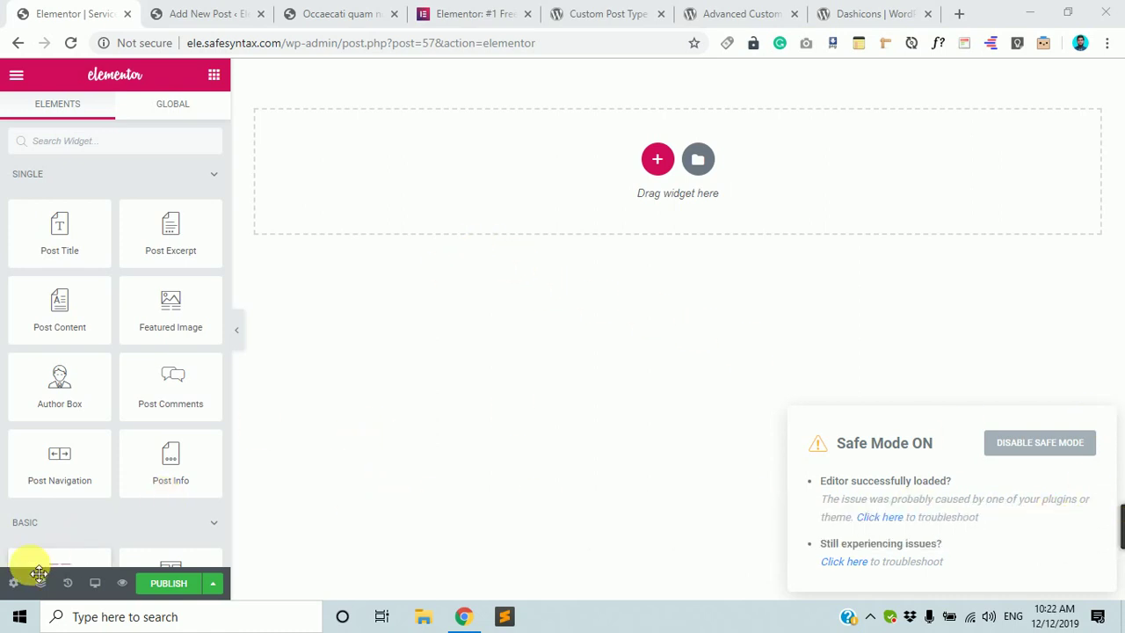
left_click(13, 583)
left_click(159, 288)
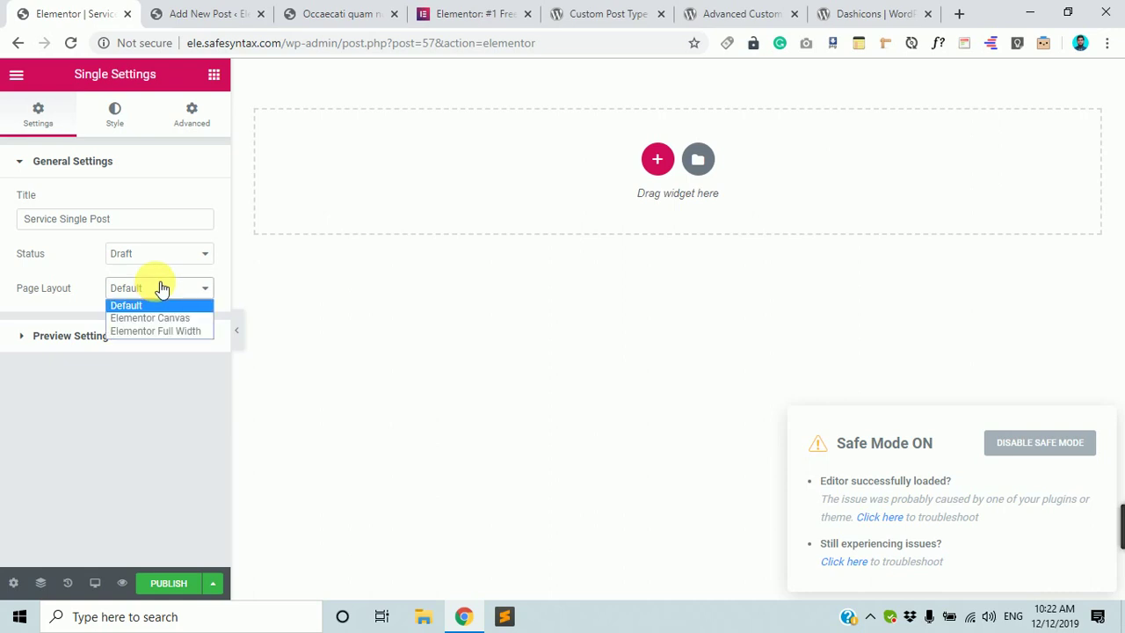
left_click(155, 331)
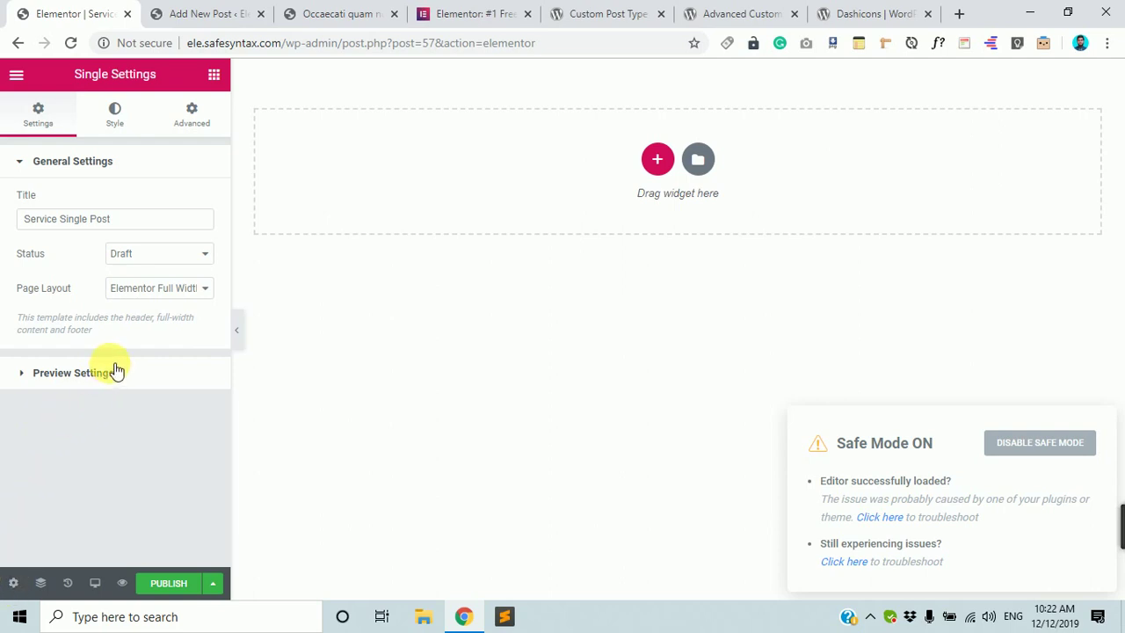
Check which content types the template's preview settings offer for dynamic content.
left_click(176, 256)
left_click(88, 384)
left_click(148, 264)
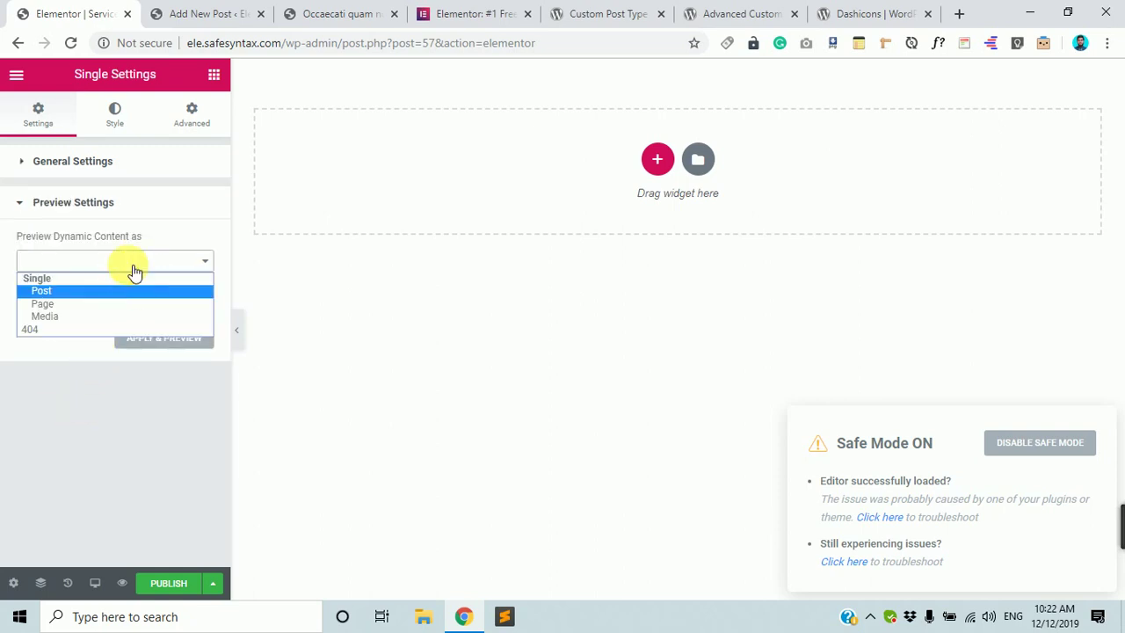
left_click(114, 290)
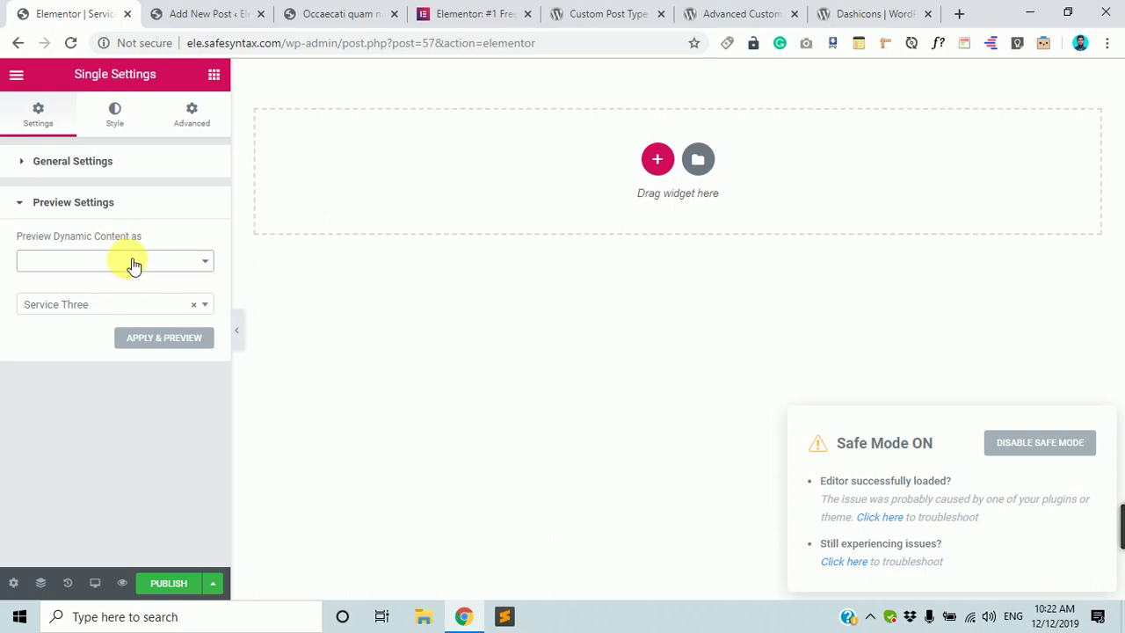
left_click(132, 264)
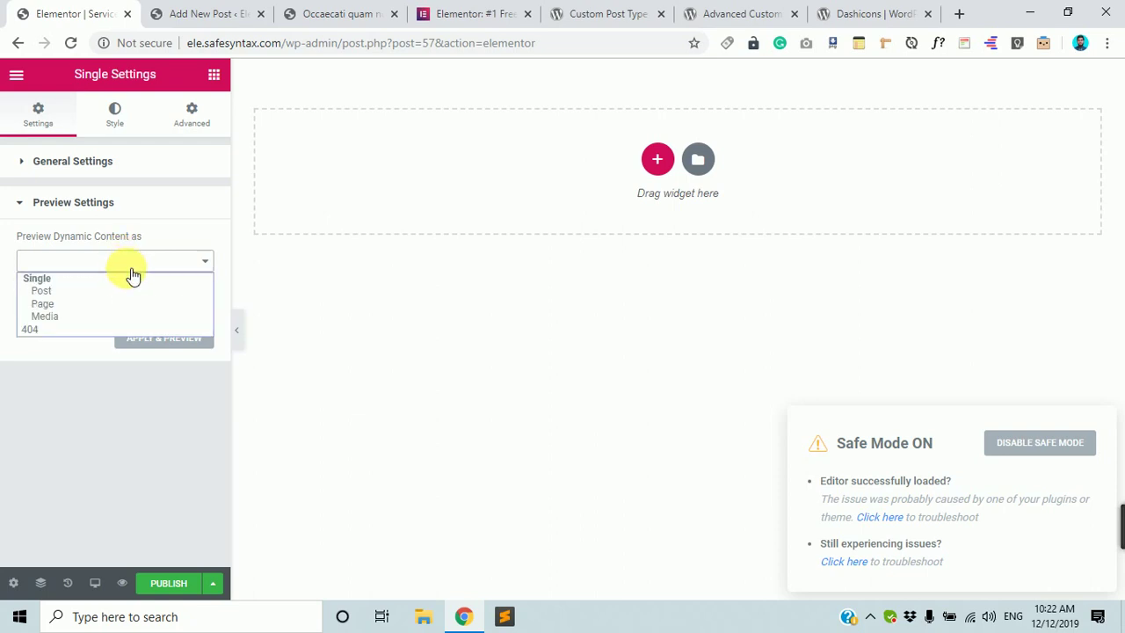
left_click(136, 441)
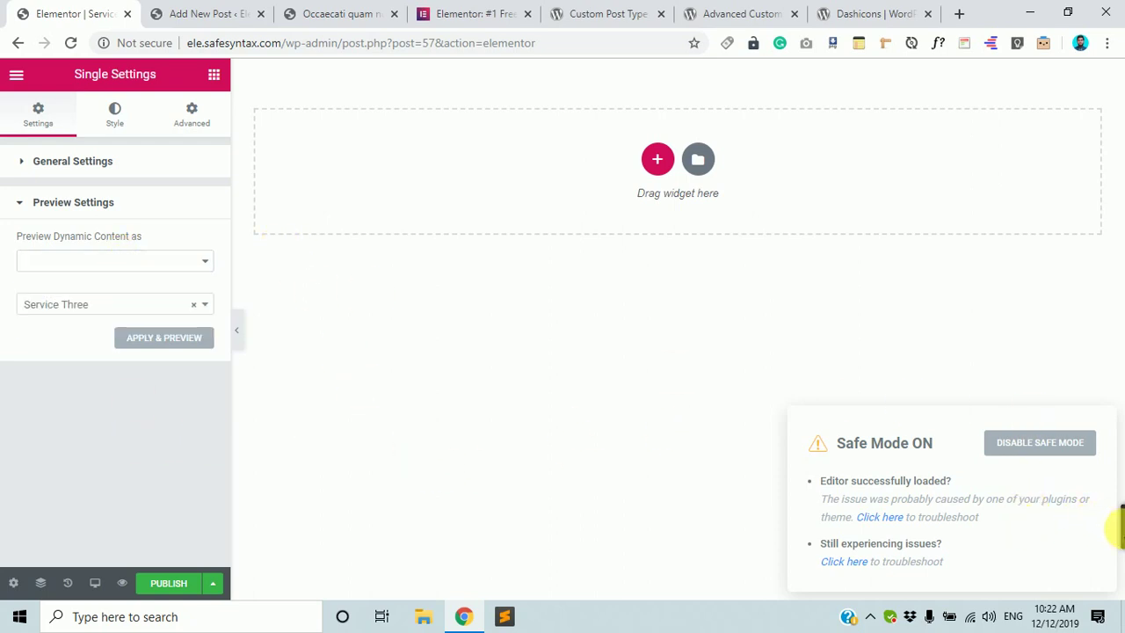
left_click(864, 535)
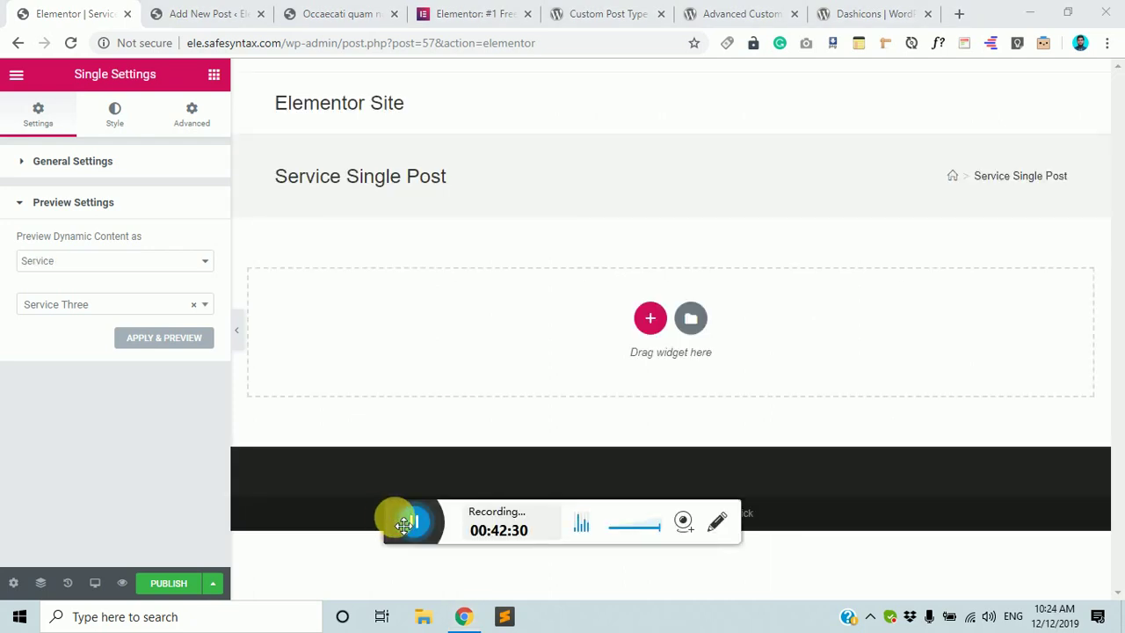
Review the template's general settings and recheck the dynamic content preview options for the Service type.
left_click(403, 524)
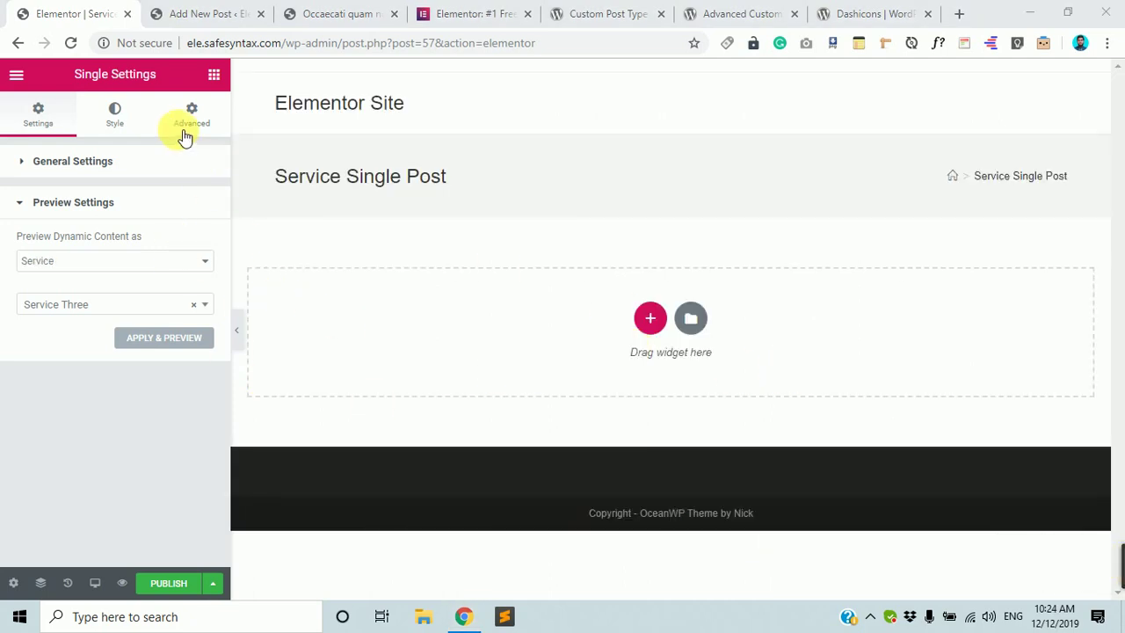
left_click(81, 164)
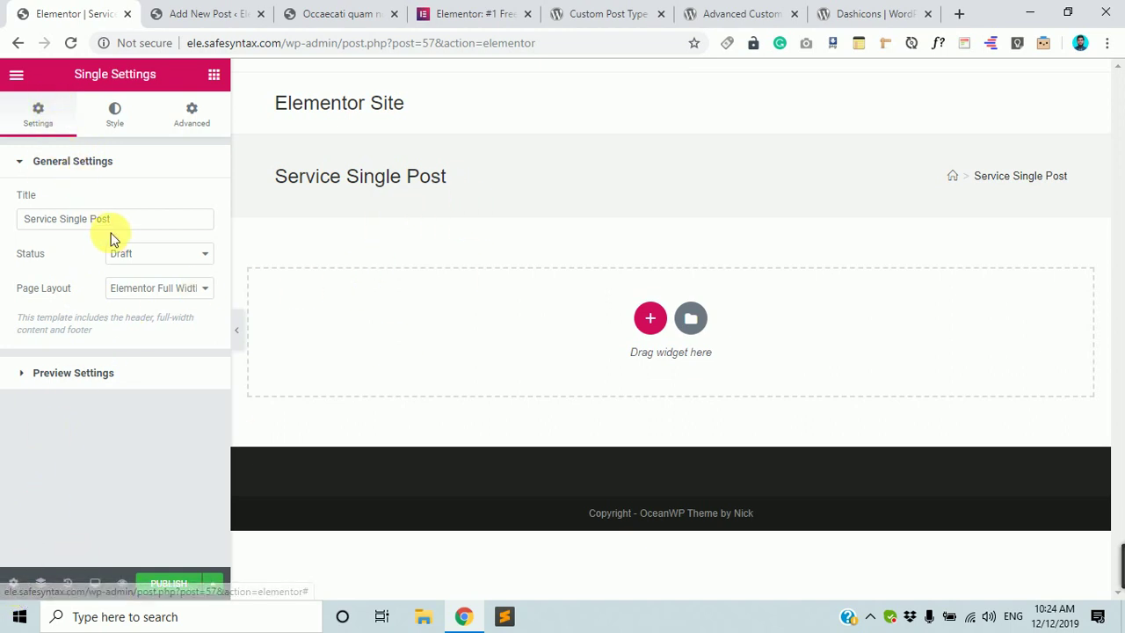
left_click(107, 377)
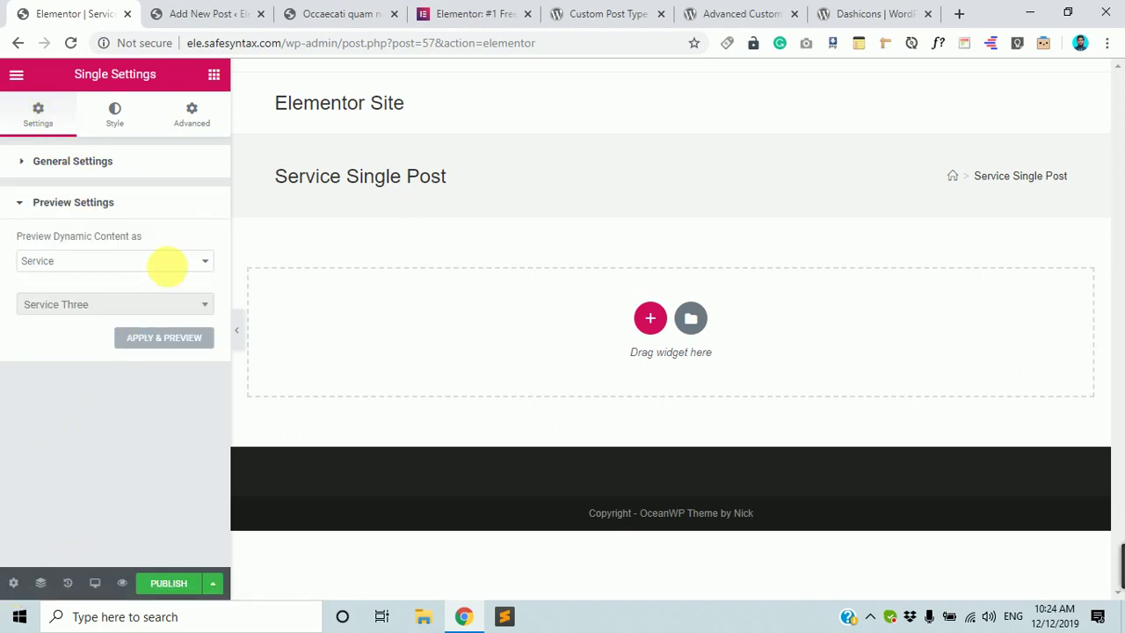
left_click(172, 261)
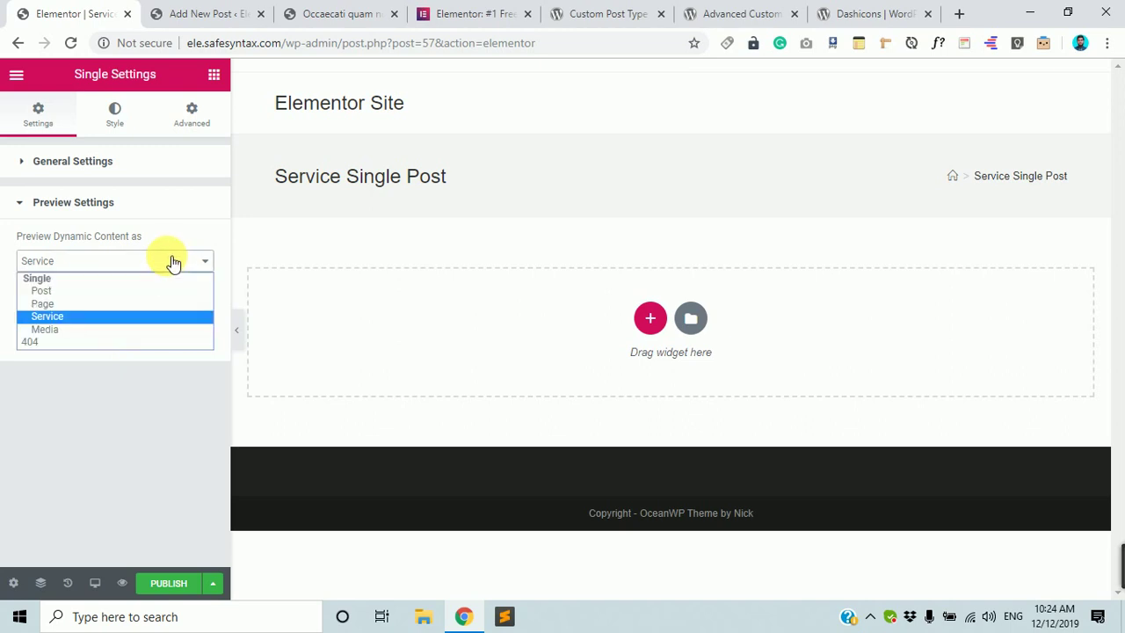
left_click(168, 260)
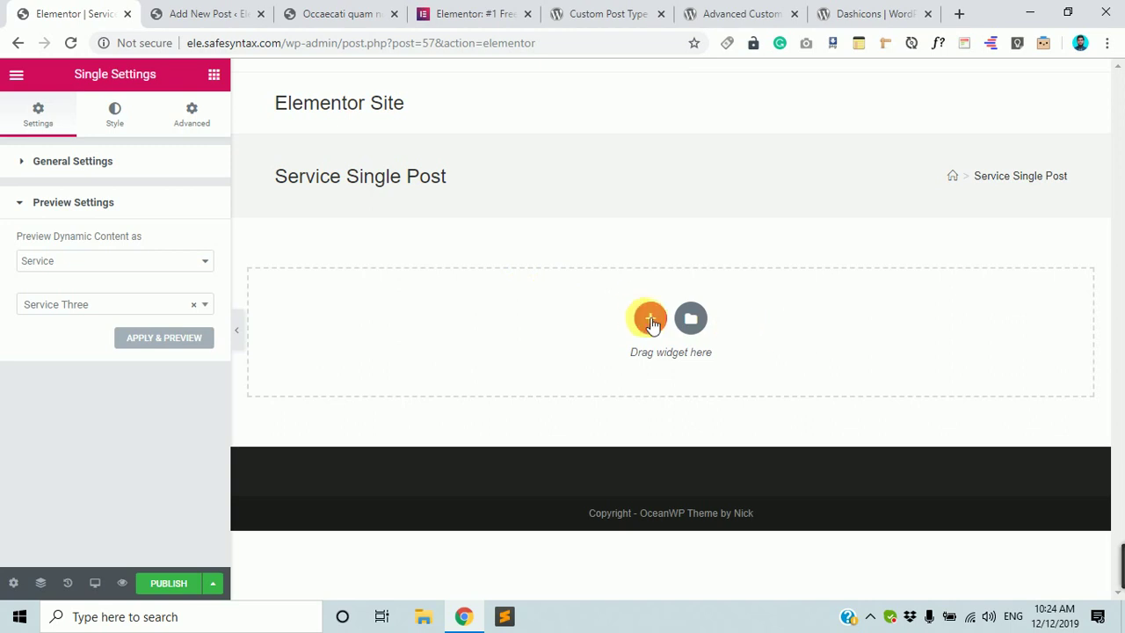
Switch the template's dynamic content preview to Post and back to Service.
left_click(134, 262)
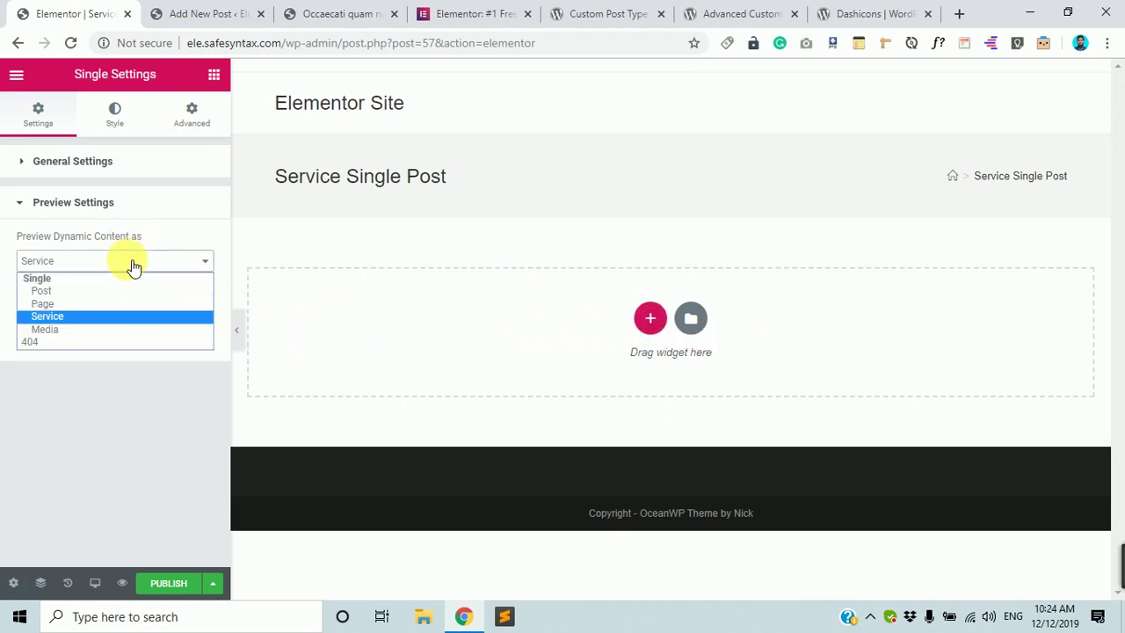
left_click(121, 290)
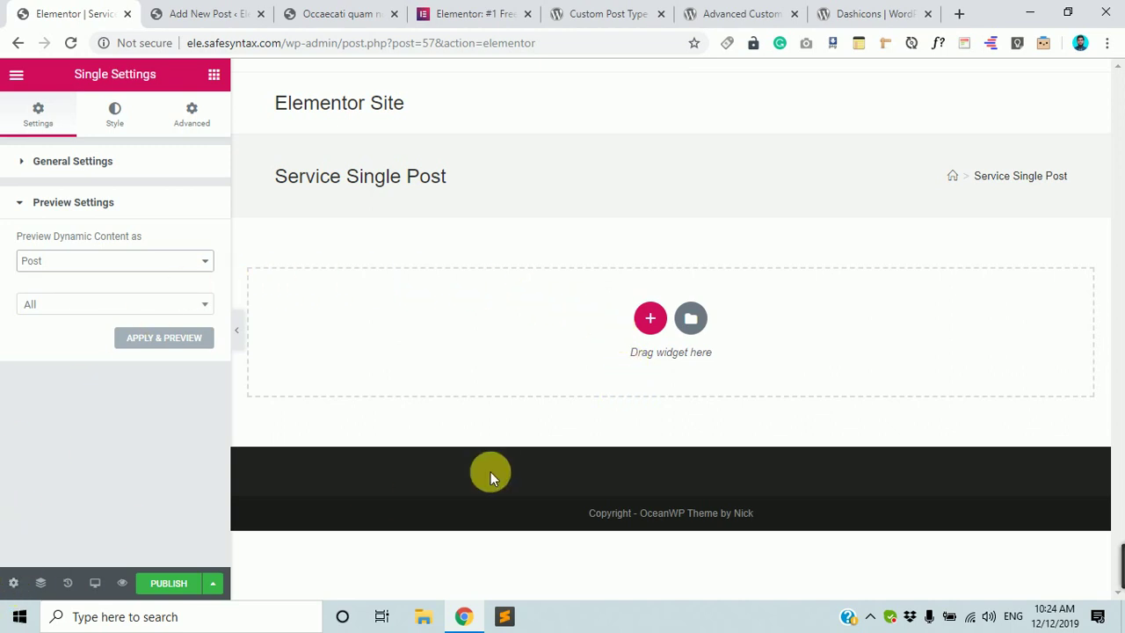
left_click(11, 585)
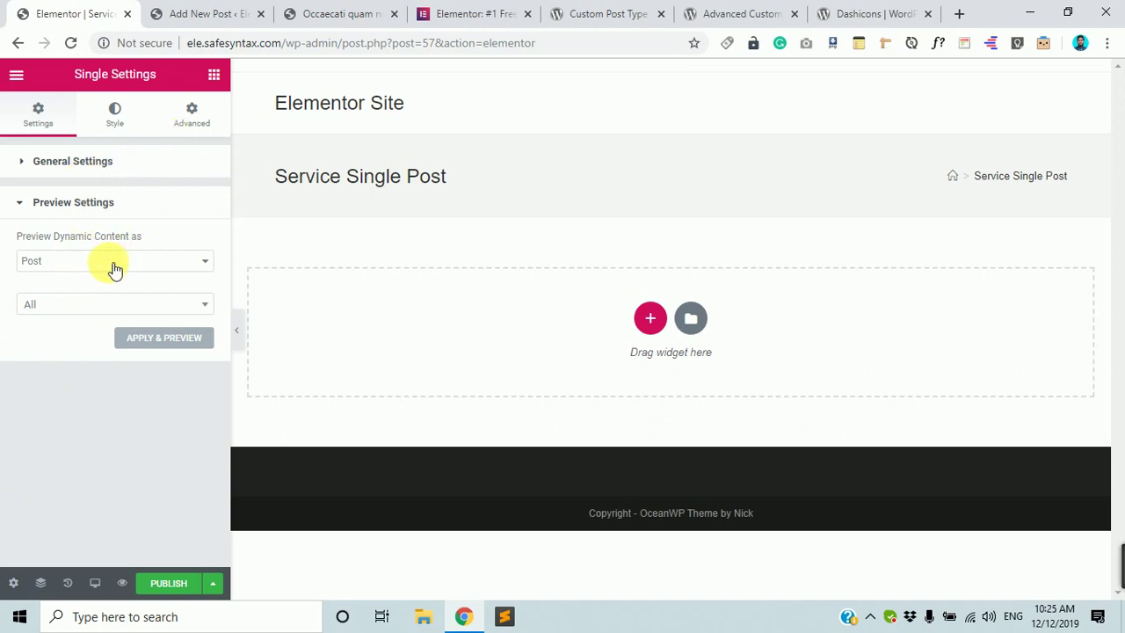
left_click(143, 261)
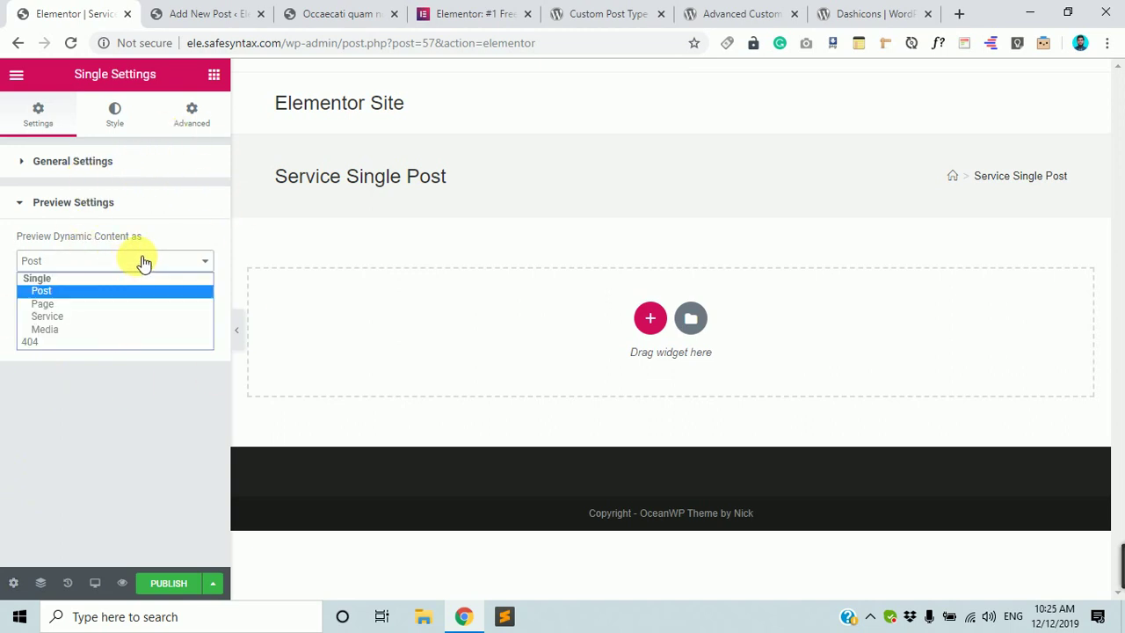
left_click(108, 316)
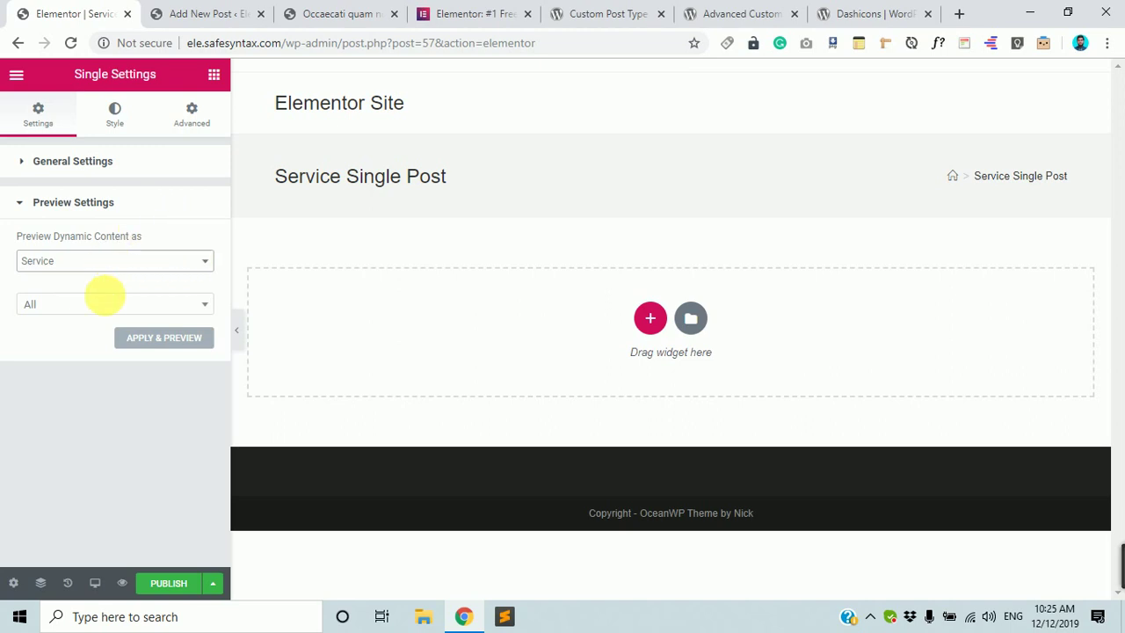
Search the Service preview entries for "ser", clear the search and leave the entry selection at All.
left_click(71, 306)
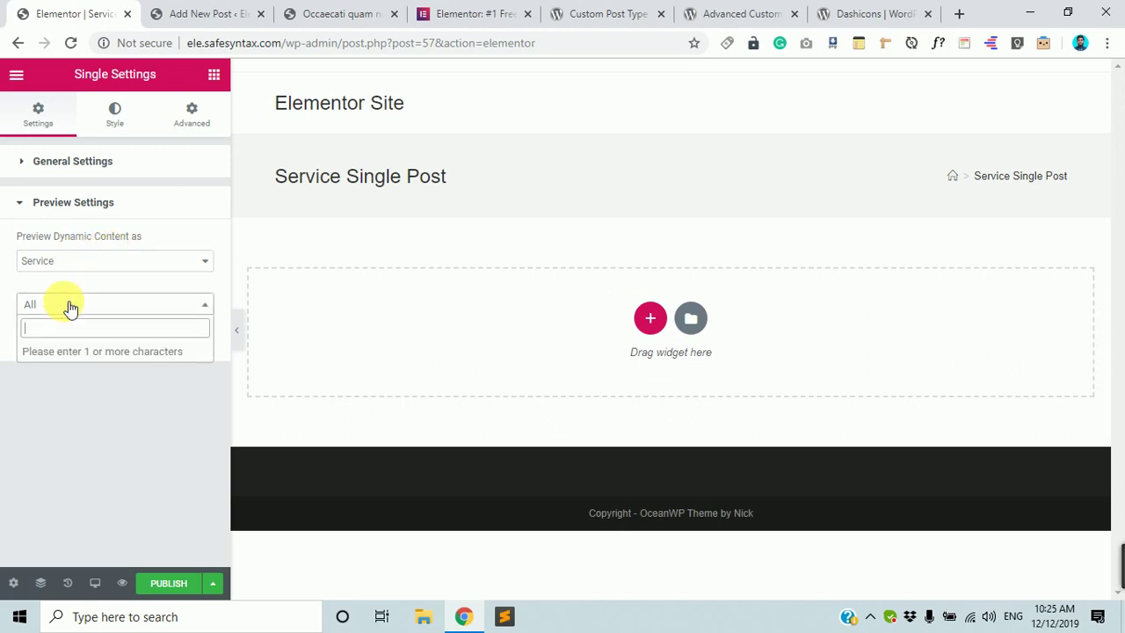
type("s")
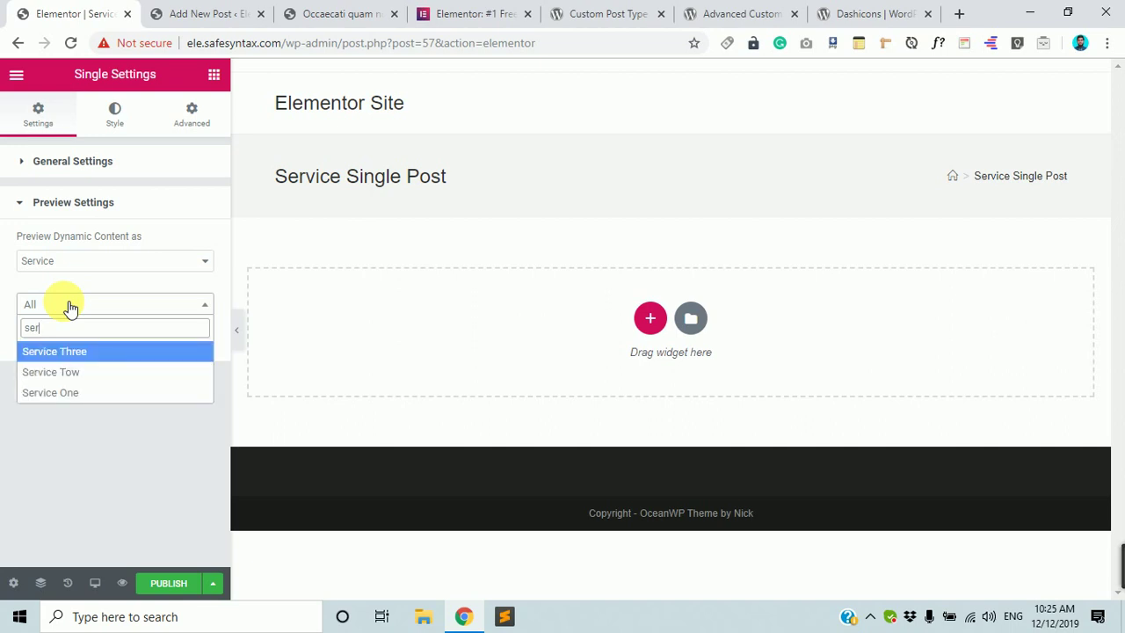
type("er")
left_click_drag(58, 327, 3, 332)
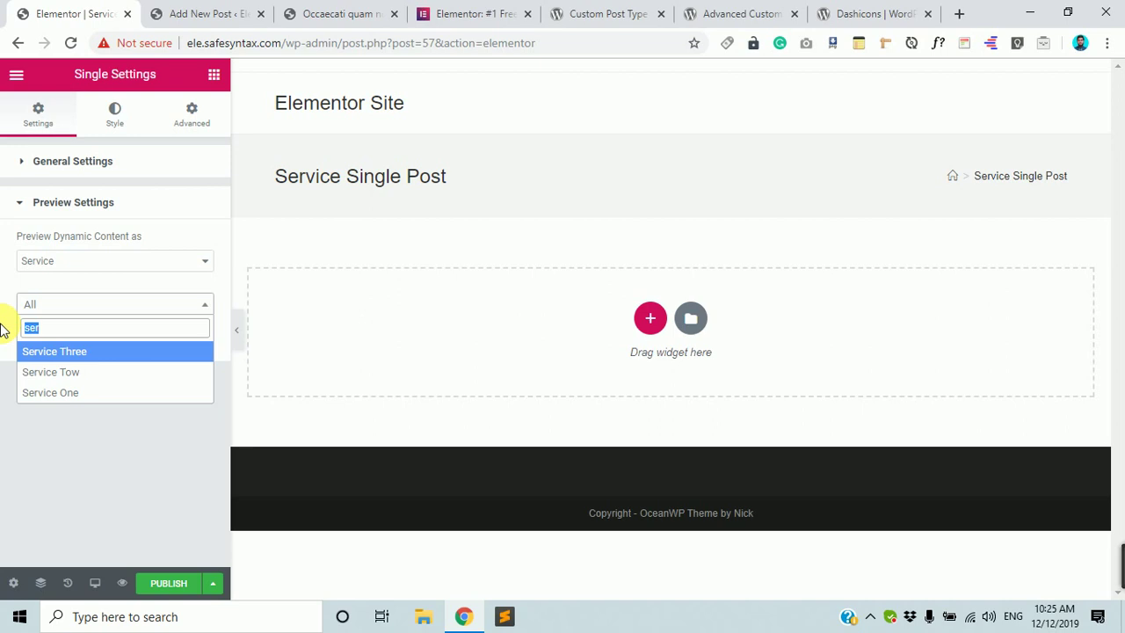
key("BackSpace")
left_click(78, 405)
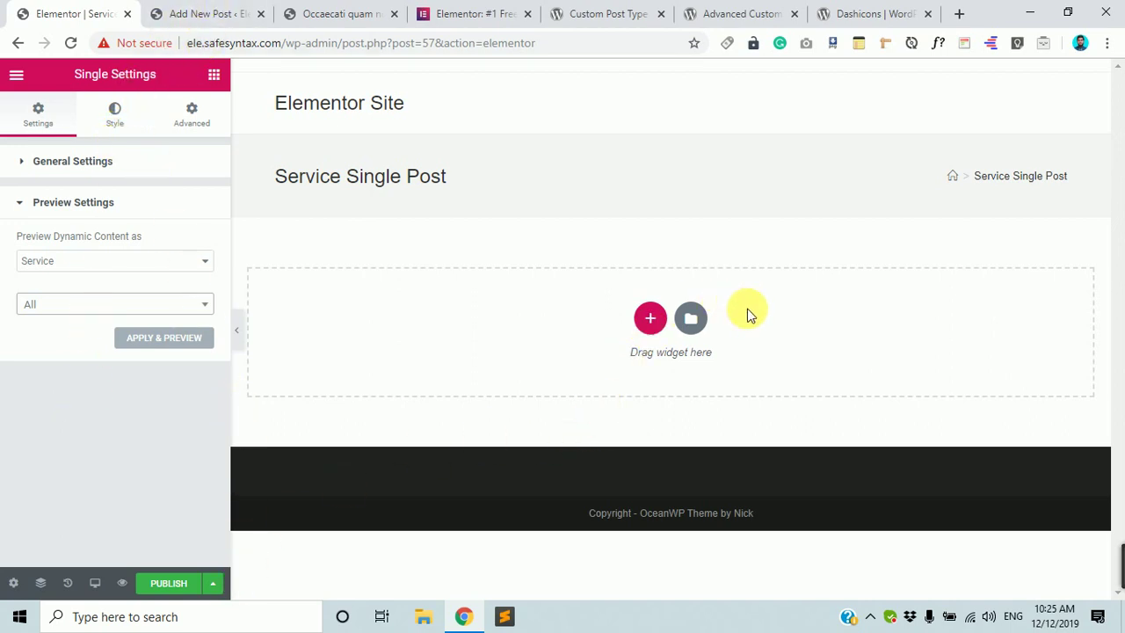
Add a Post Title widget to the template's empty drop area.
left_click(213, 75)
left_click_drag(56, 224, 585, 302)
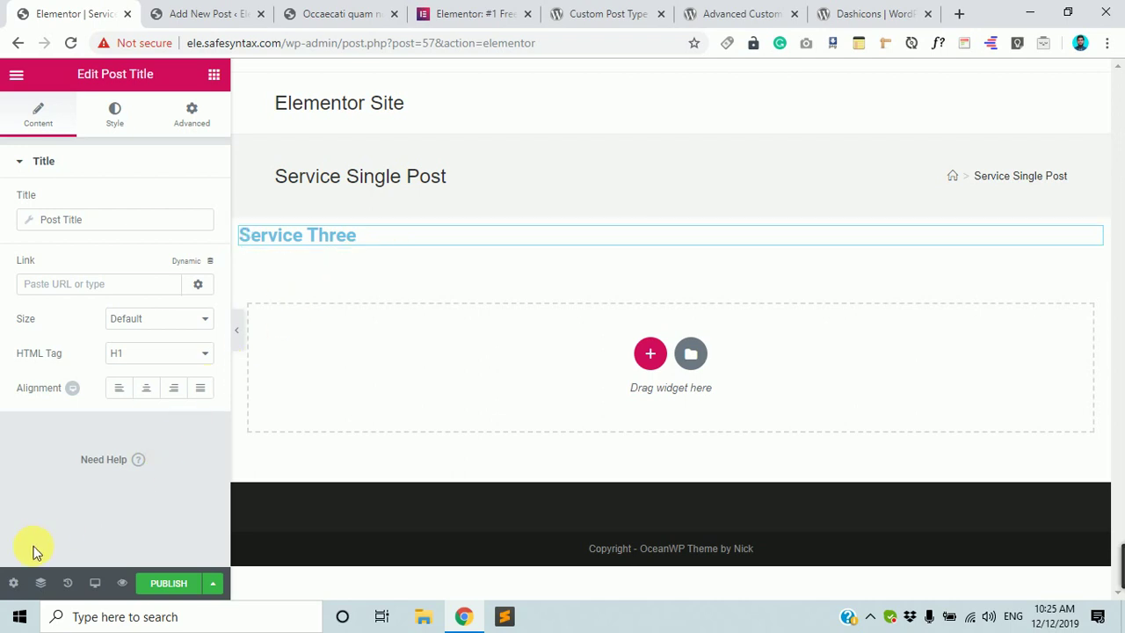
In the preview settings, choose Service One as the service used for dynamic content and apply the preview.
left_click(14, 583)
left_click(93, 374)
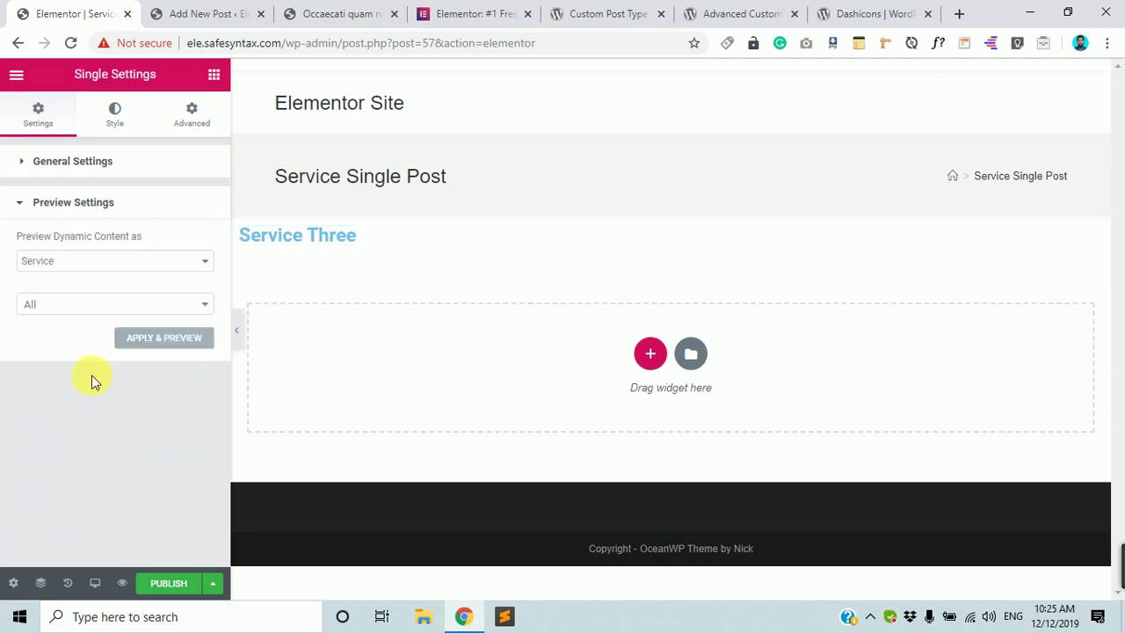
left_click(104, 308)
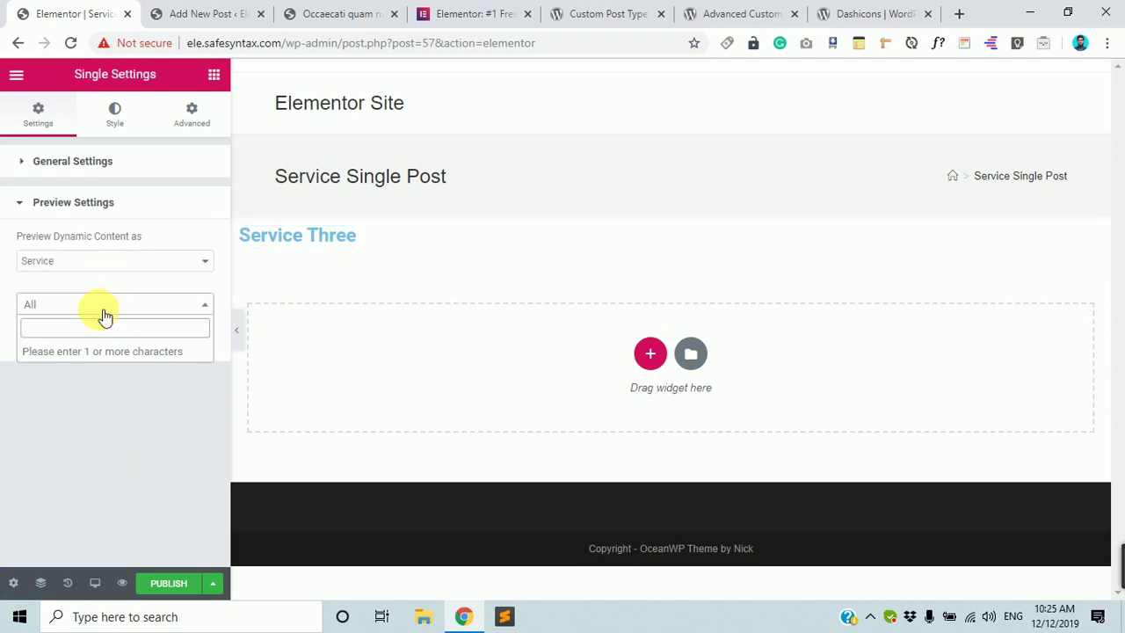
type("ser")
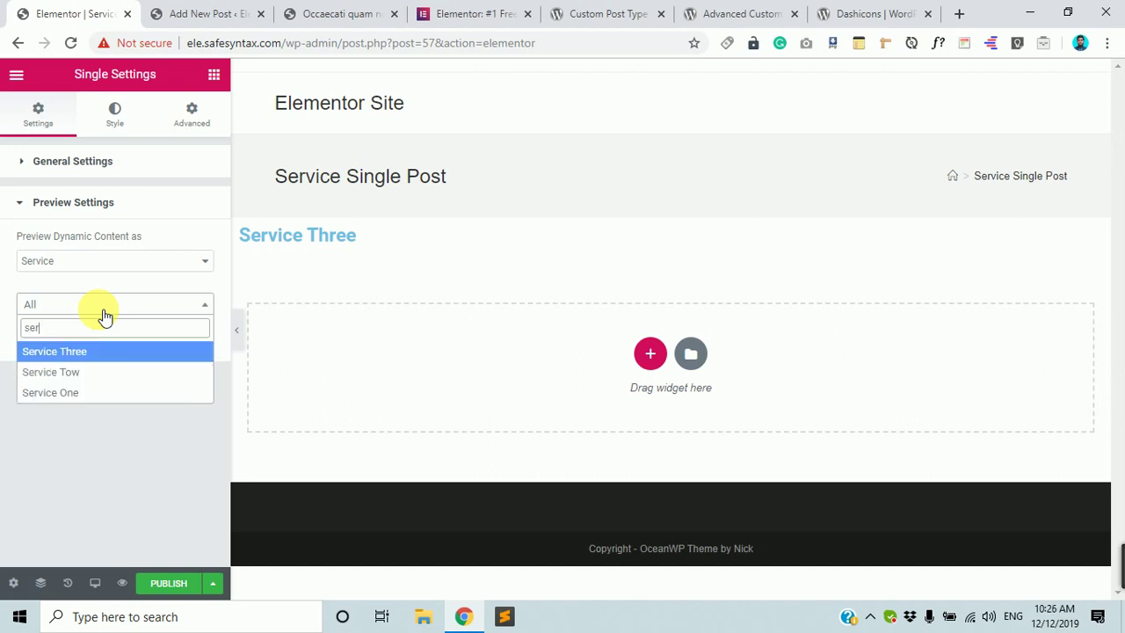
left_click(79, 392)
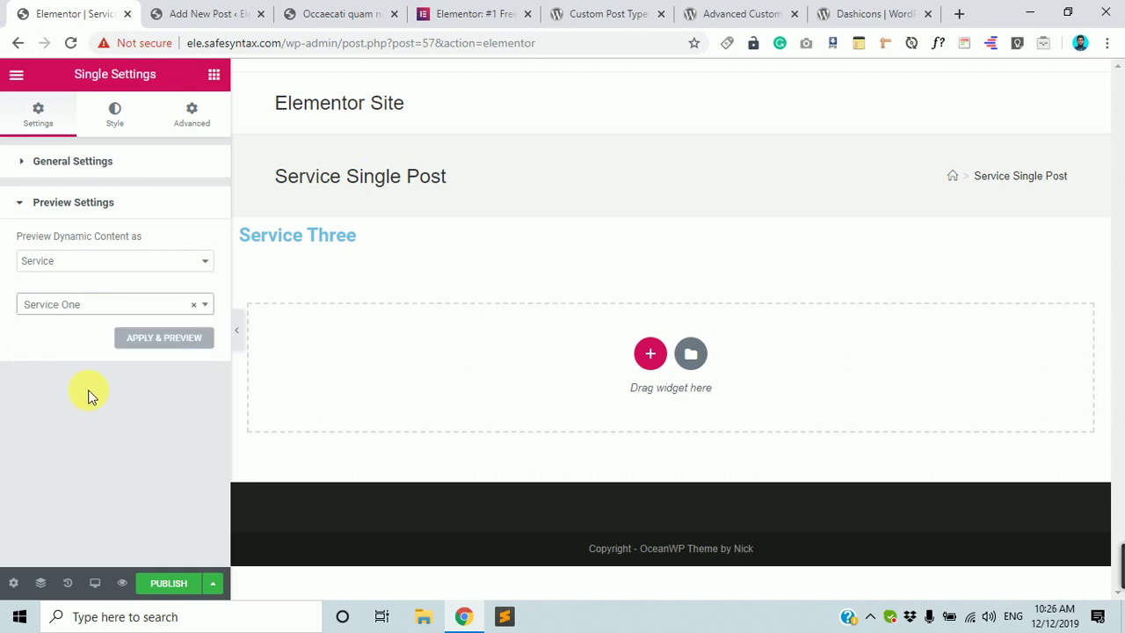
left_click(165, 344)
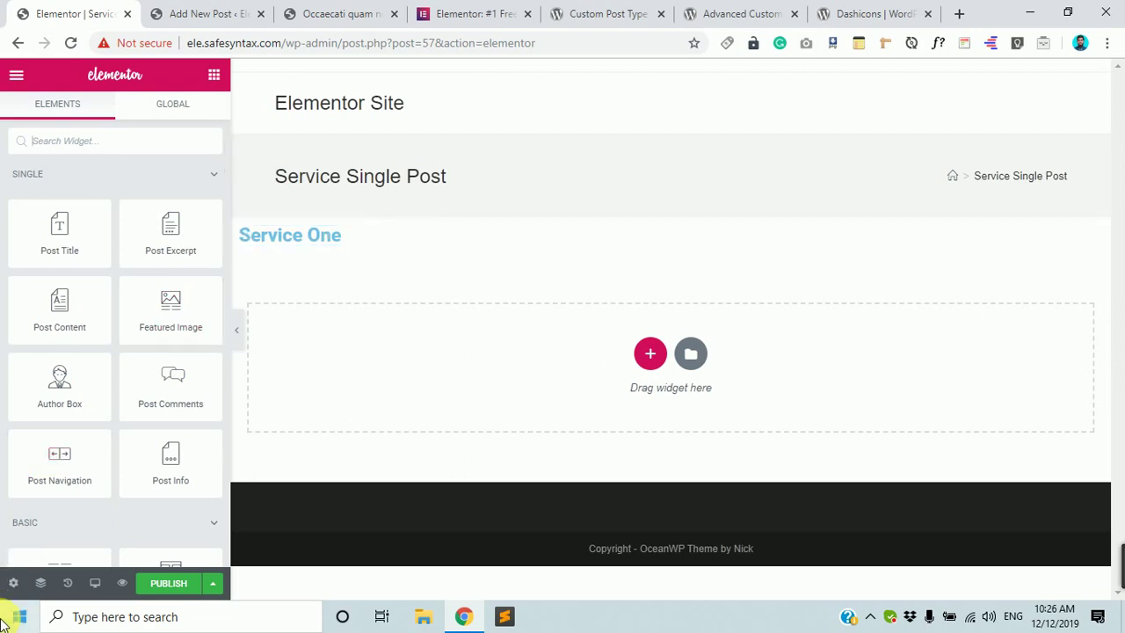
Set the template's status to Published in the general settings.
left_click(13, 584)
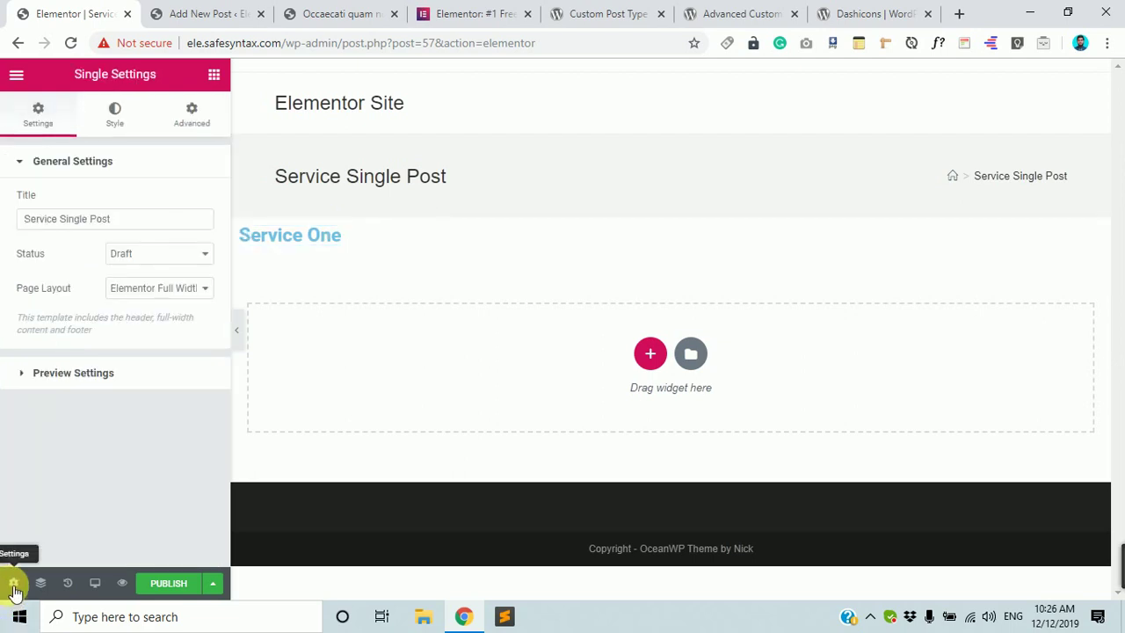
left_click(109, 372)
left_click(145, 261)
left_click(145, 261)
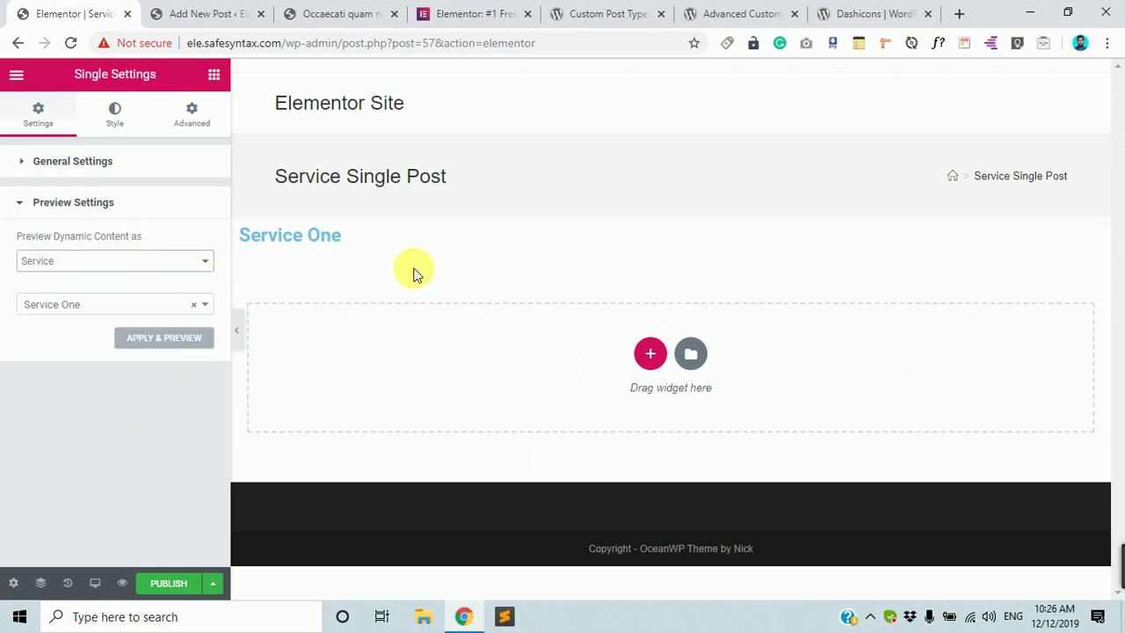
left_click(91, 306)
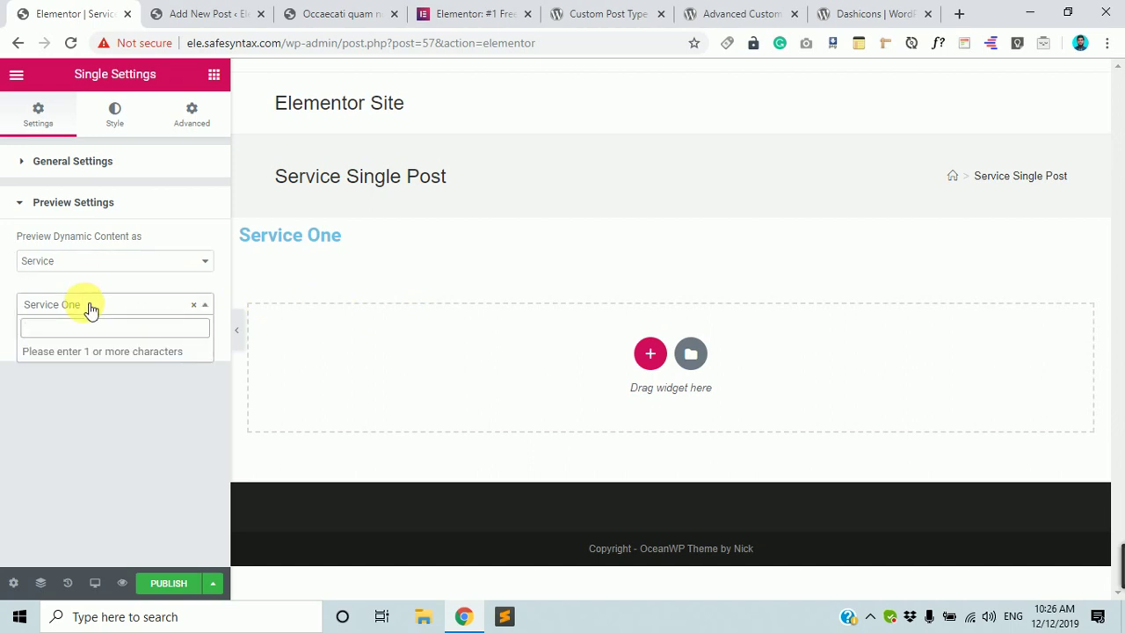
left_click(97, 164)
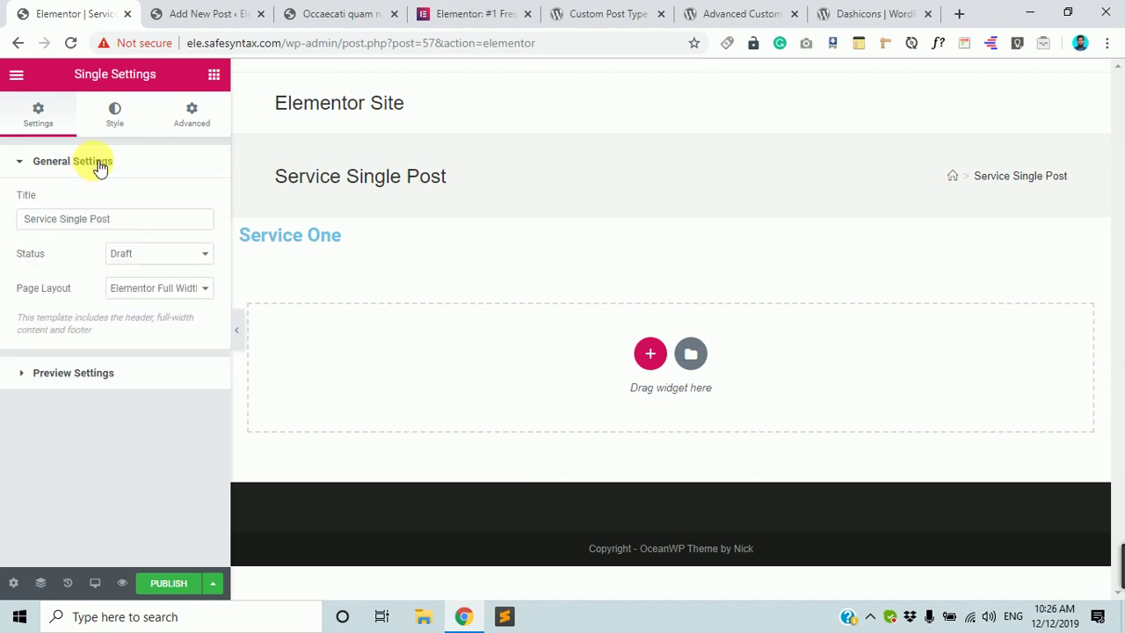
left_click(181, 259)
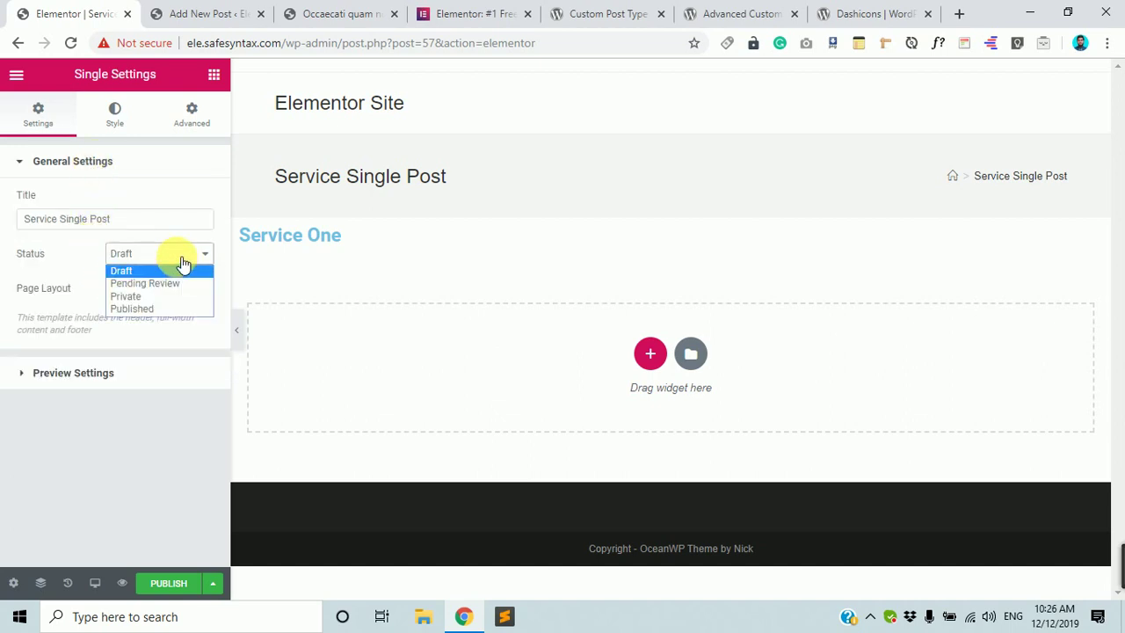
left_click(158, 307)
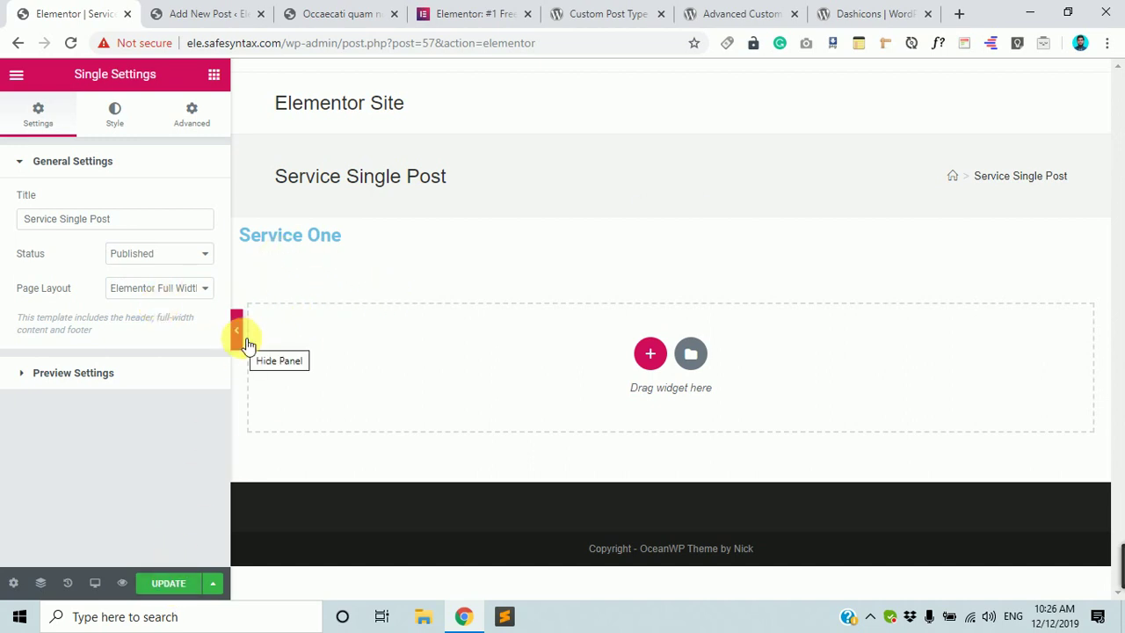
Examine the layout of the existing blog post page as a reference, then return to the template editor.
left_click(213, 76)
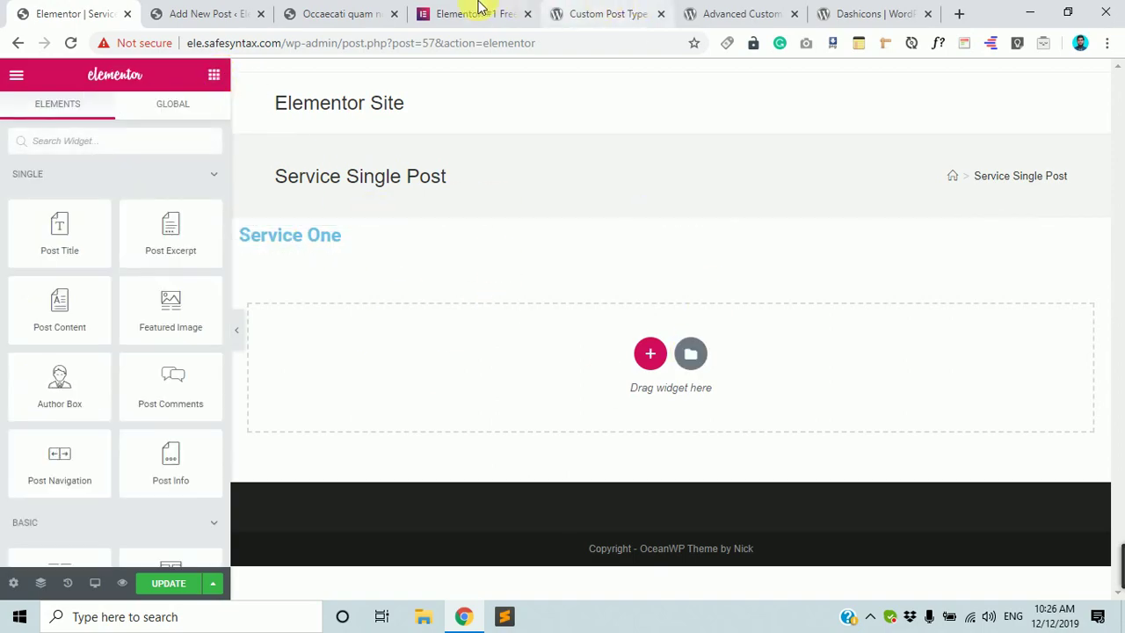
left_click(347, 13)
scroll(414, 359, "down", 10)
scroll(405, 359, "up", 10)
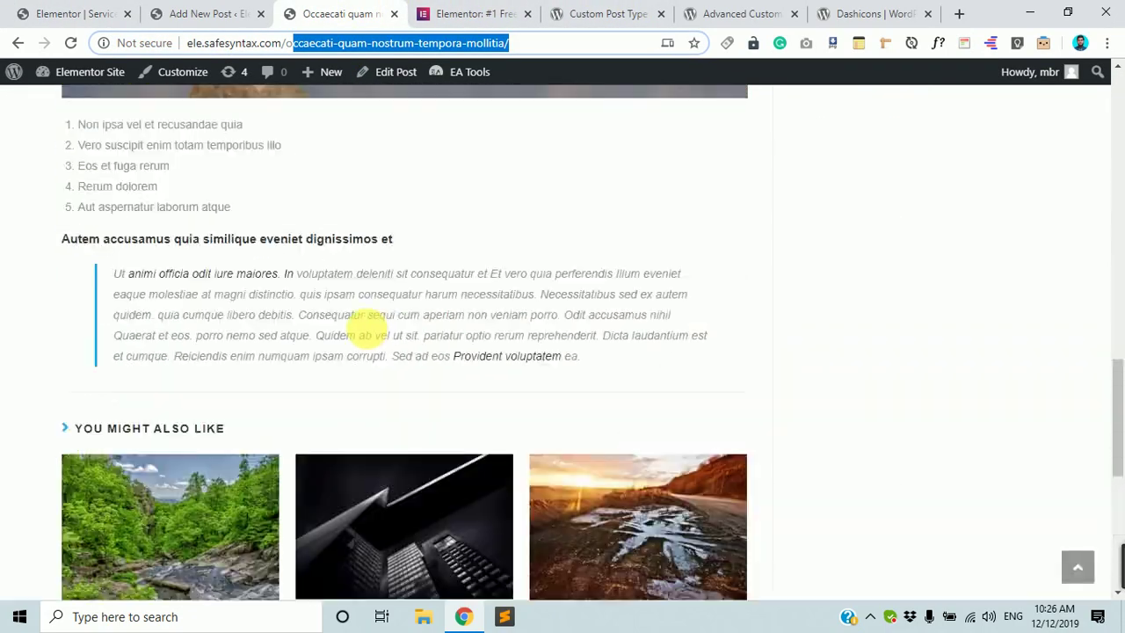
left_click(211, 13)
left_click(332, 9)
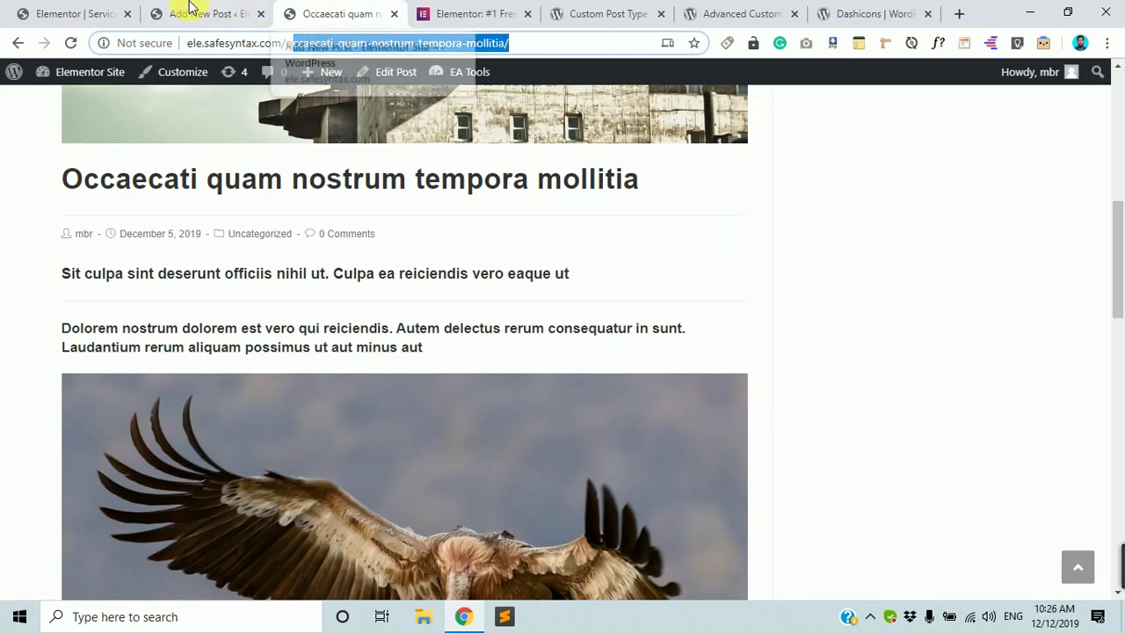
left_click(170, 10)
left_click(87, 10)
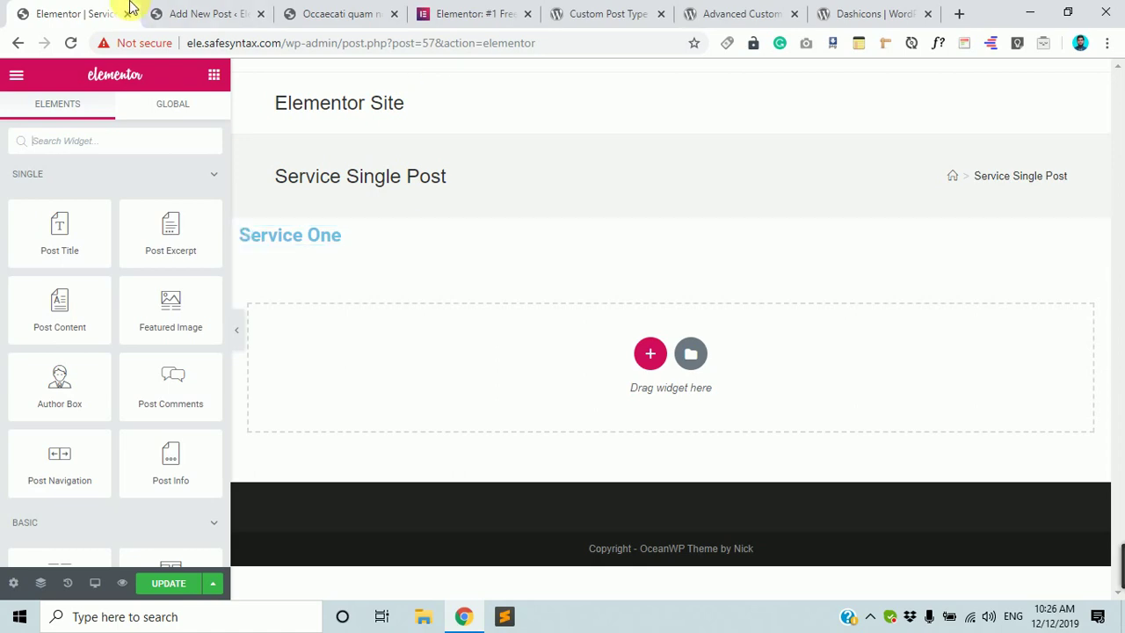
left_click(211, 13)
left_click(341, 13)
scroll(576, 367, "up", 6)
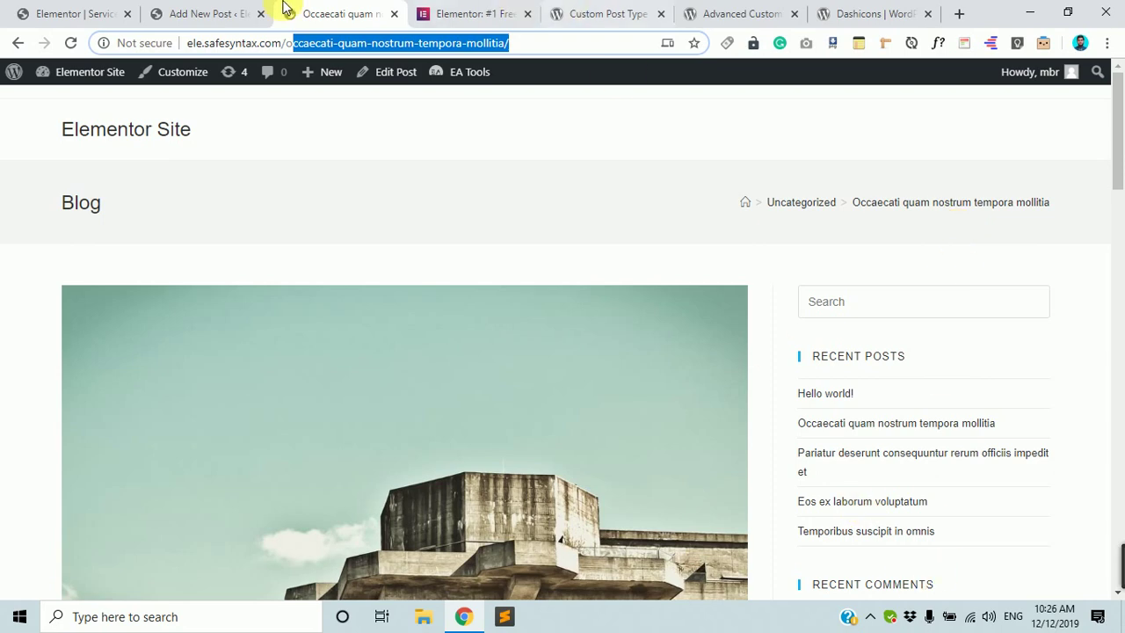
left_click(187, 9)
left_click(37, 10)
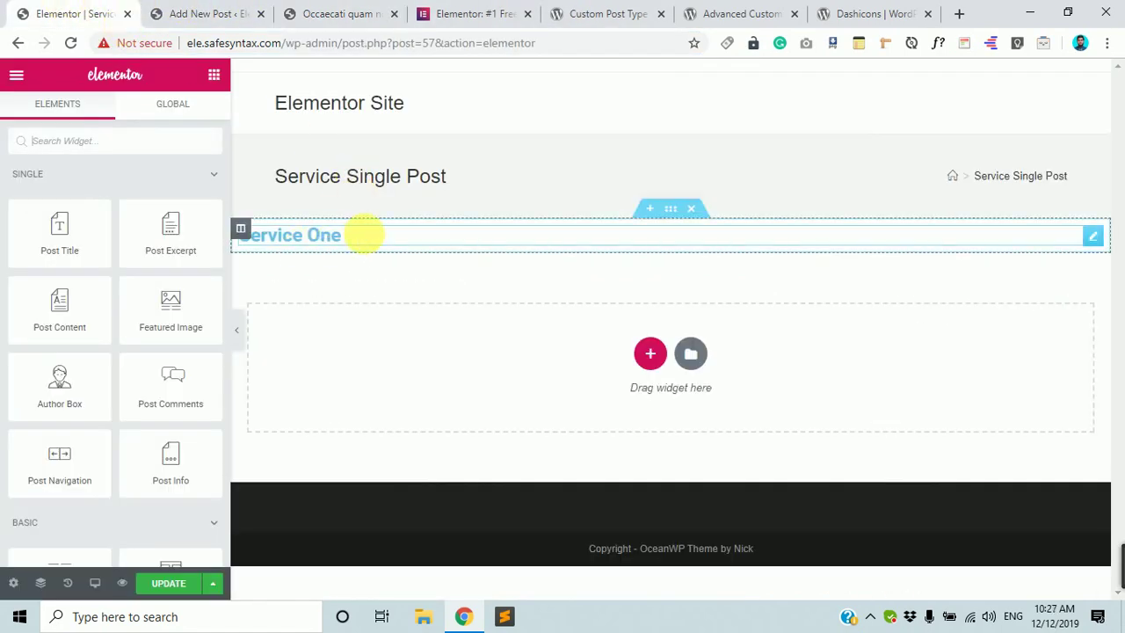
Delete the section holding the post title and place a new Post Title widget in the empty drop area.
left_click(692, 209)
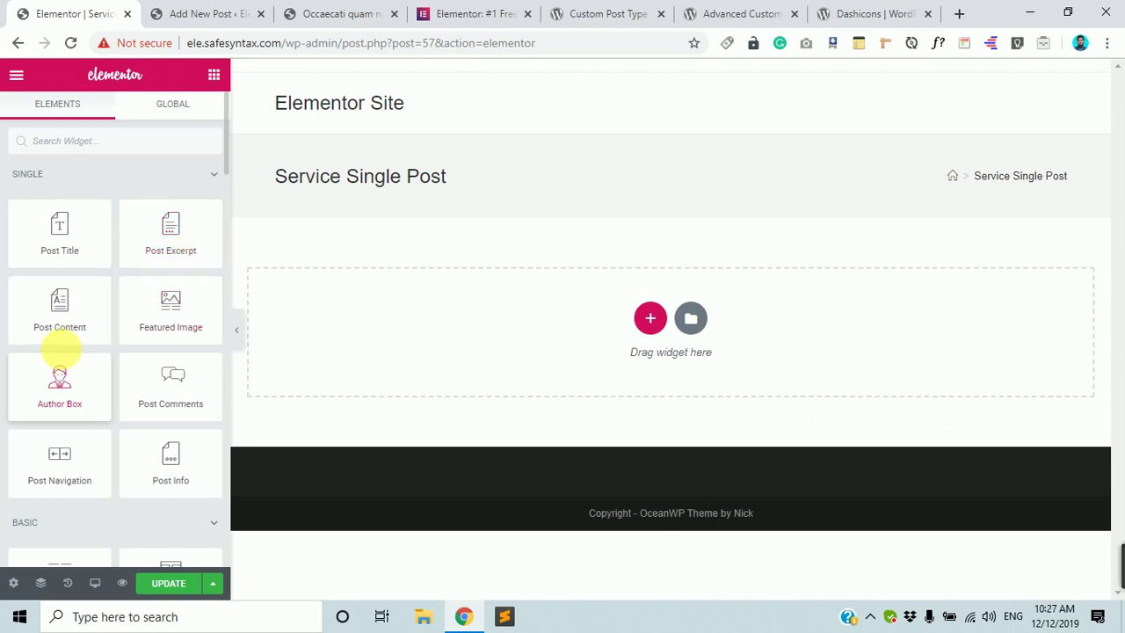
scroll(189, 369, "down", 2)
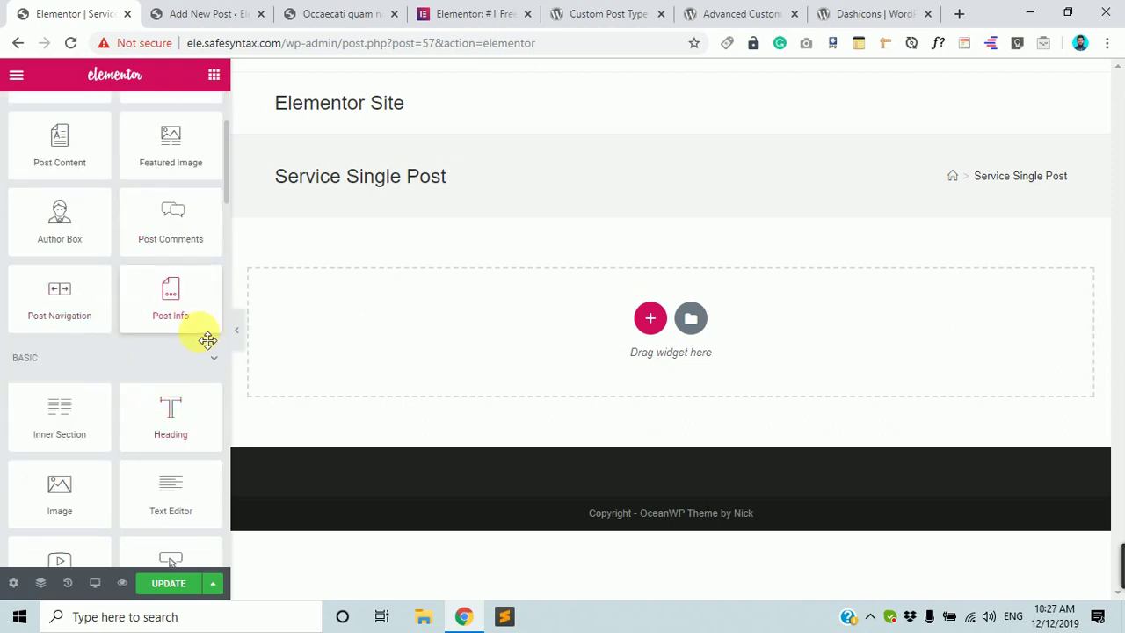
scroll(163, 410, "down", 2)
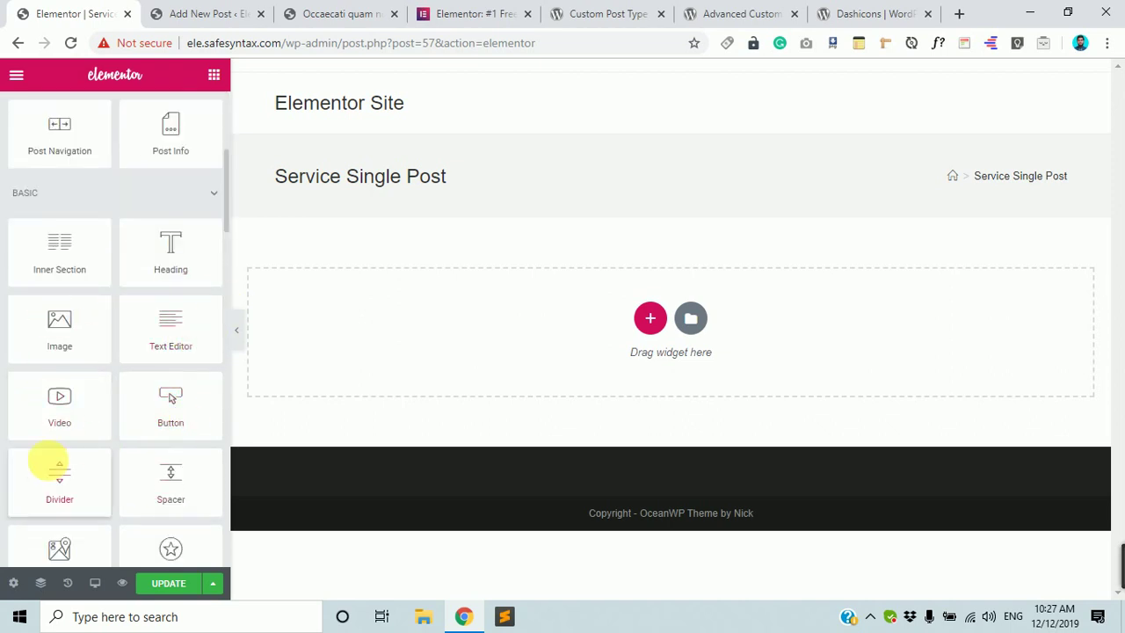
scroll(87, 440, "down", 3)
scroll(111, 432, "up", 6)
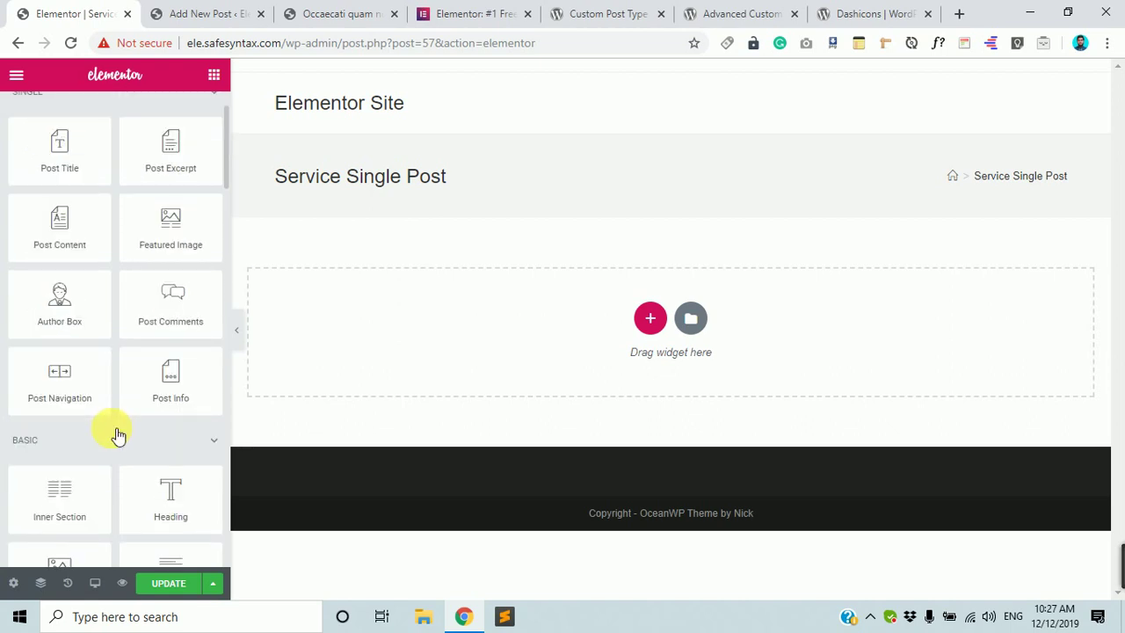
scroll(110, 430, "up", 1)
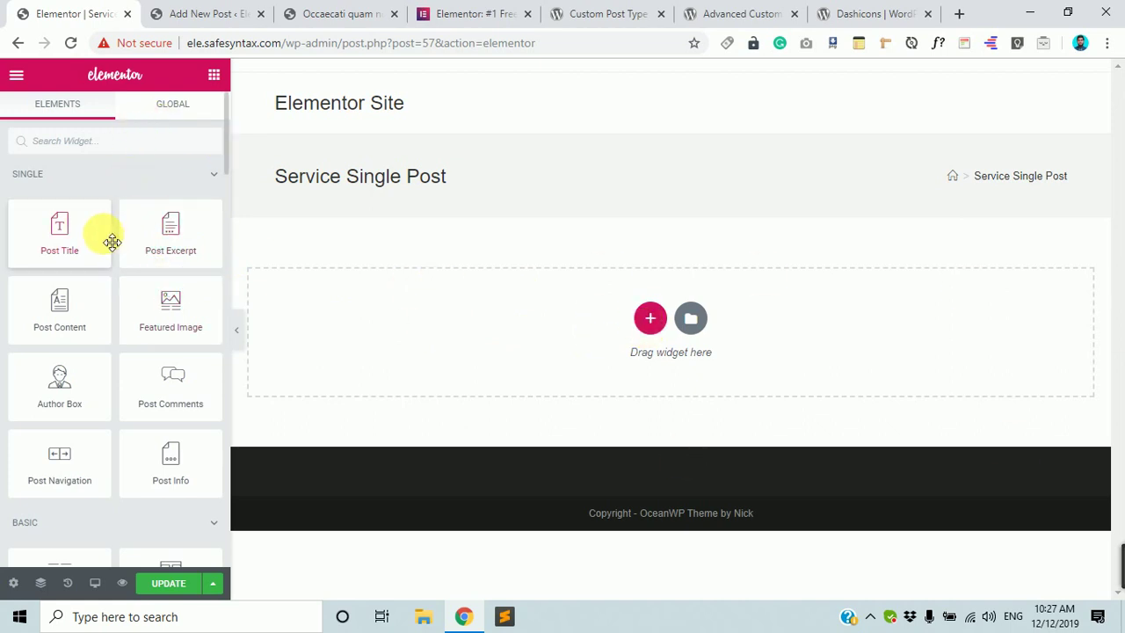
left_click_drag(78, 238, 603, 296)
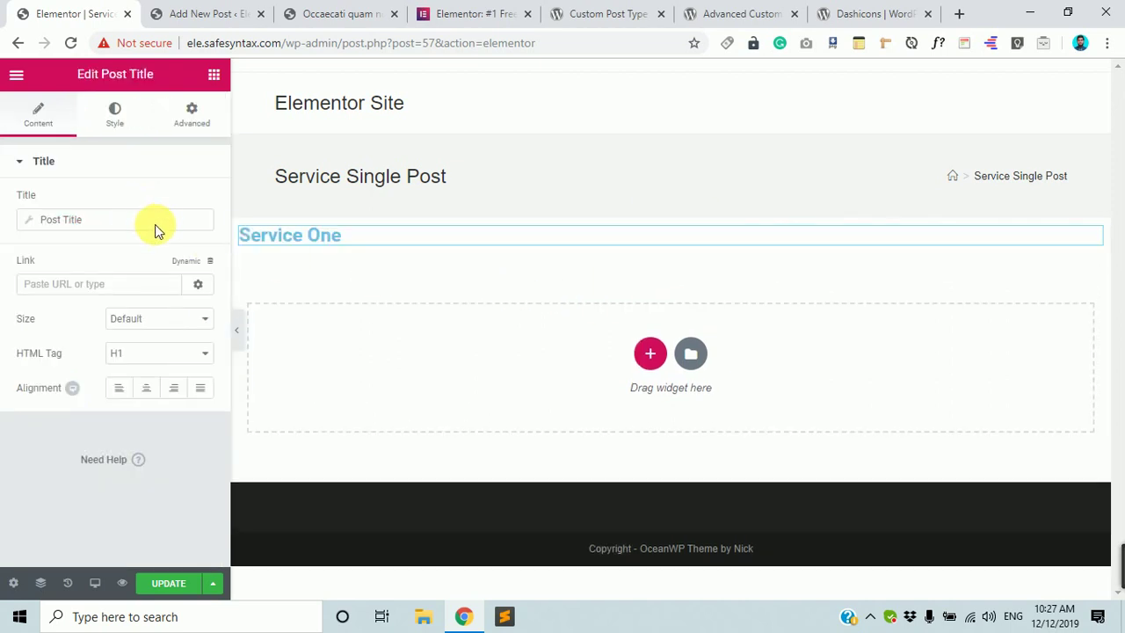
Add the text "Service Title: " before the dynamic post title in its advanced options.
left_click(44, 221)
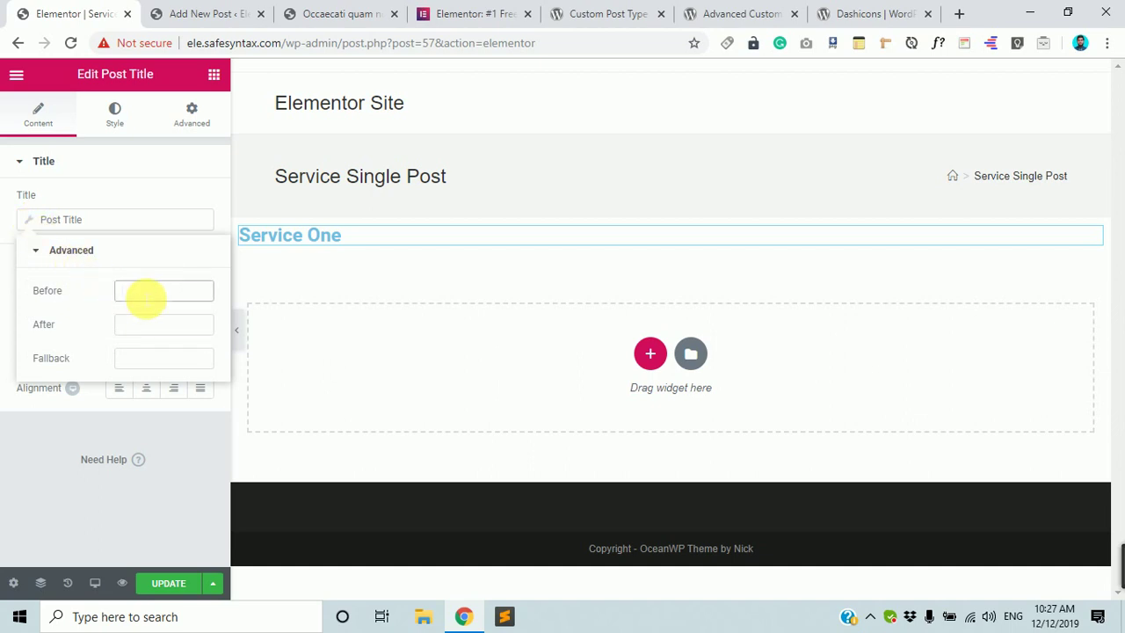
type("P")
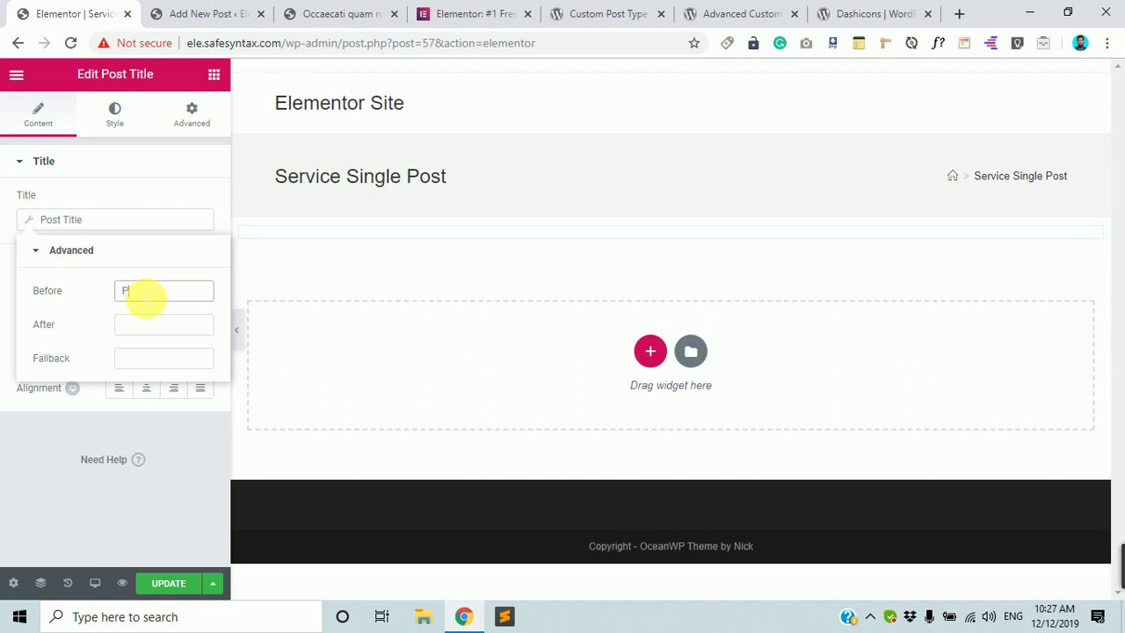
key("BackSpace")
type("Service ")
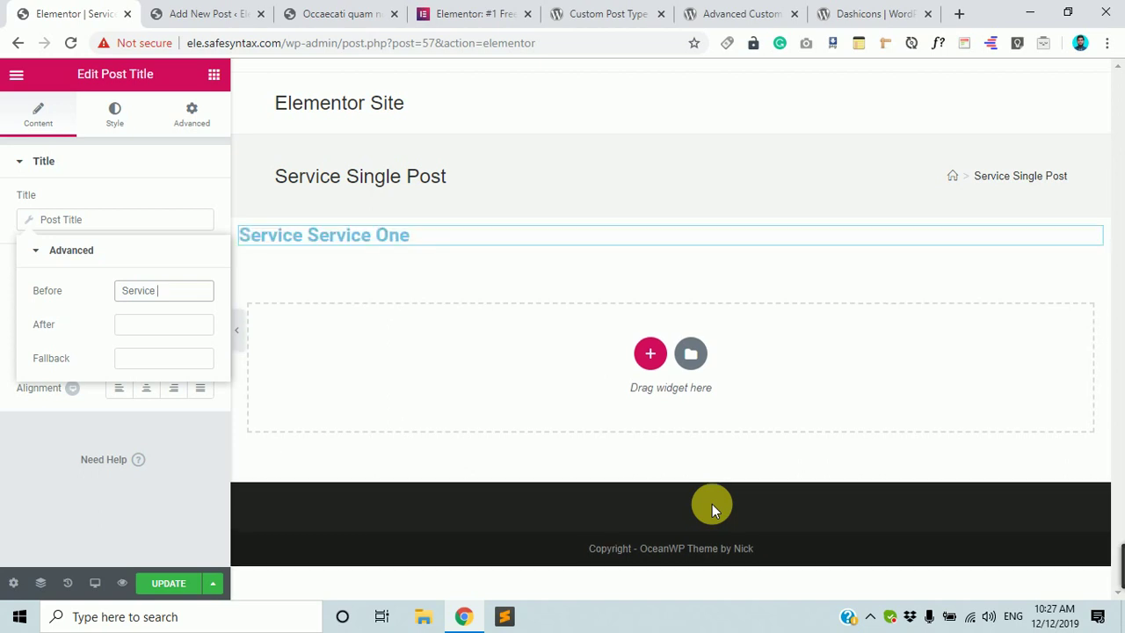
type("Title:")
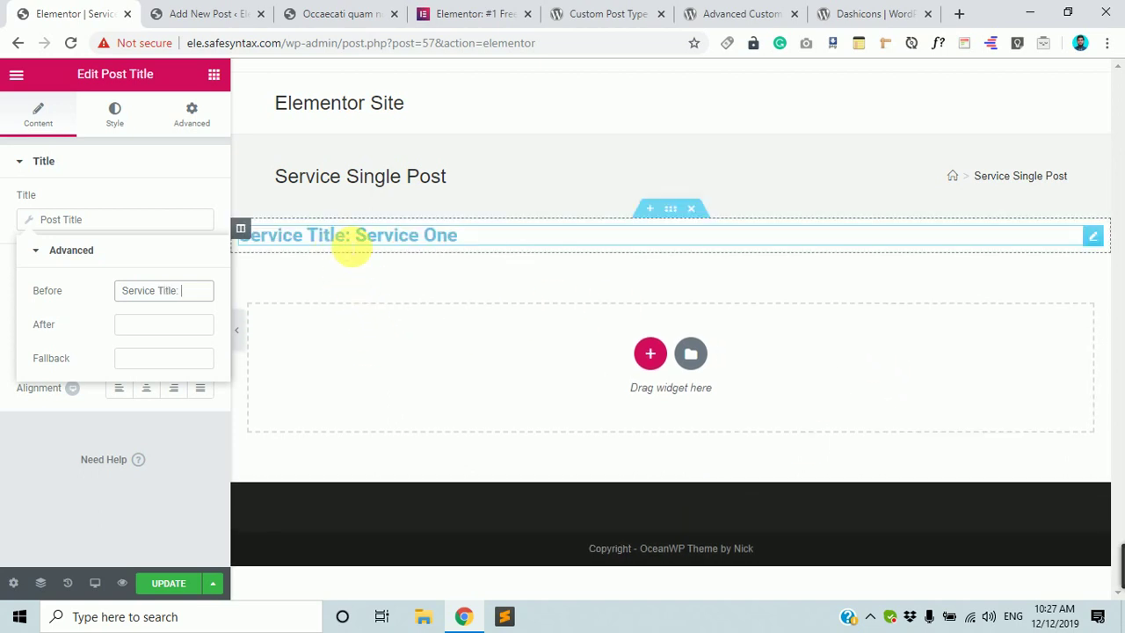
left_click_drag(356, 235, 484, 236)
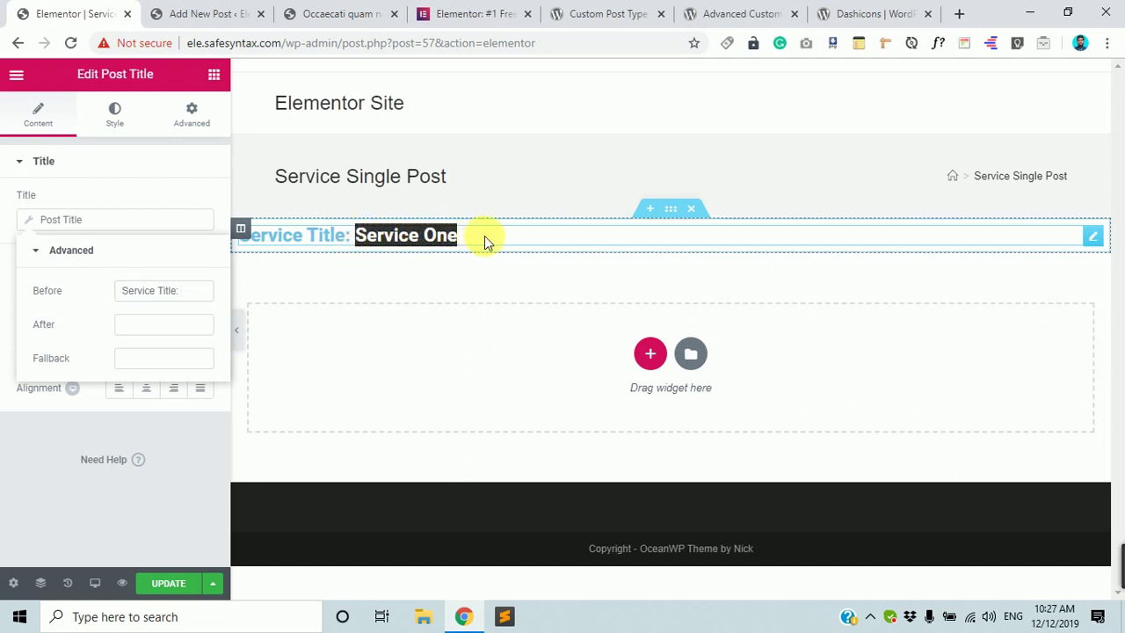
left_click(364, 236)
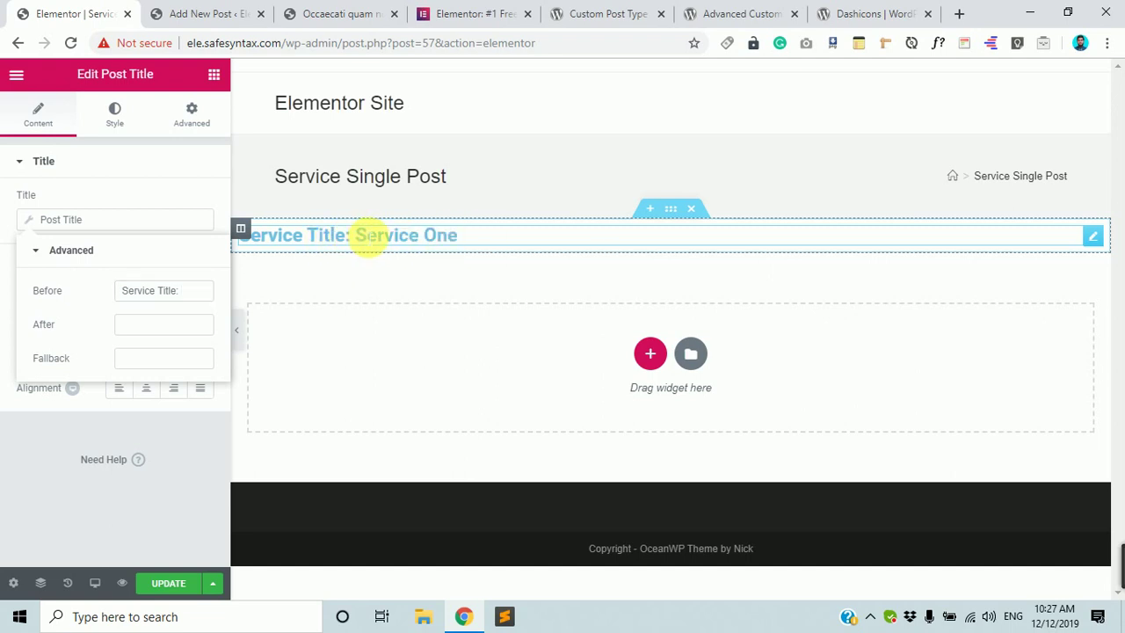
left_click_drag(360, 235, 483, 238)
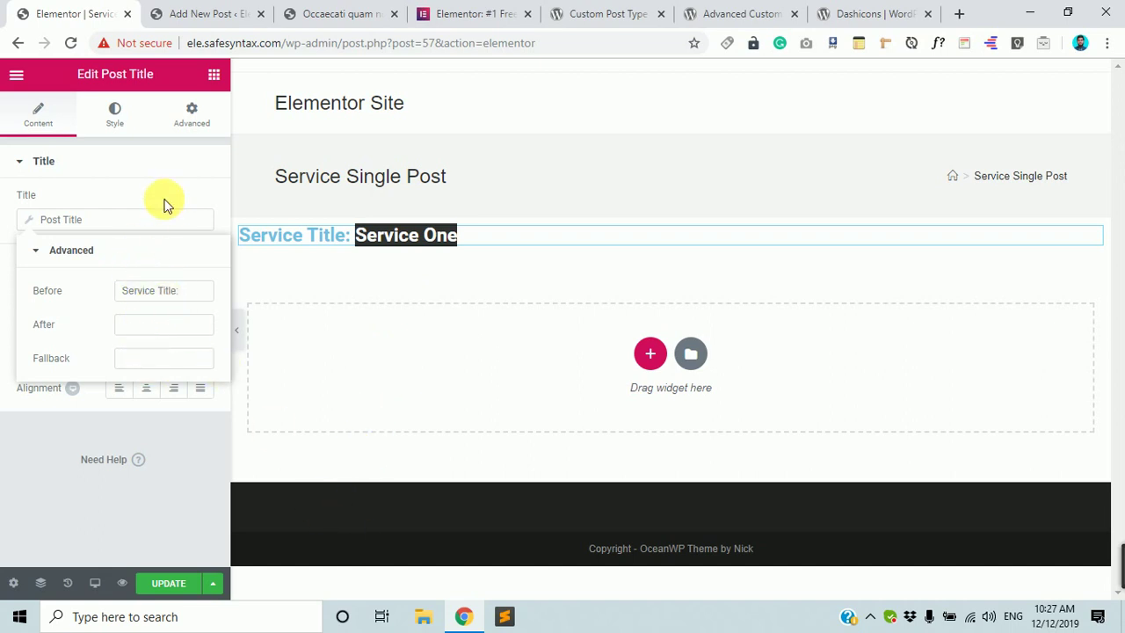
left_click(127, 180)
Link the post title dynamically to the Post URL.
left_click(131, 169)
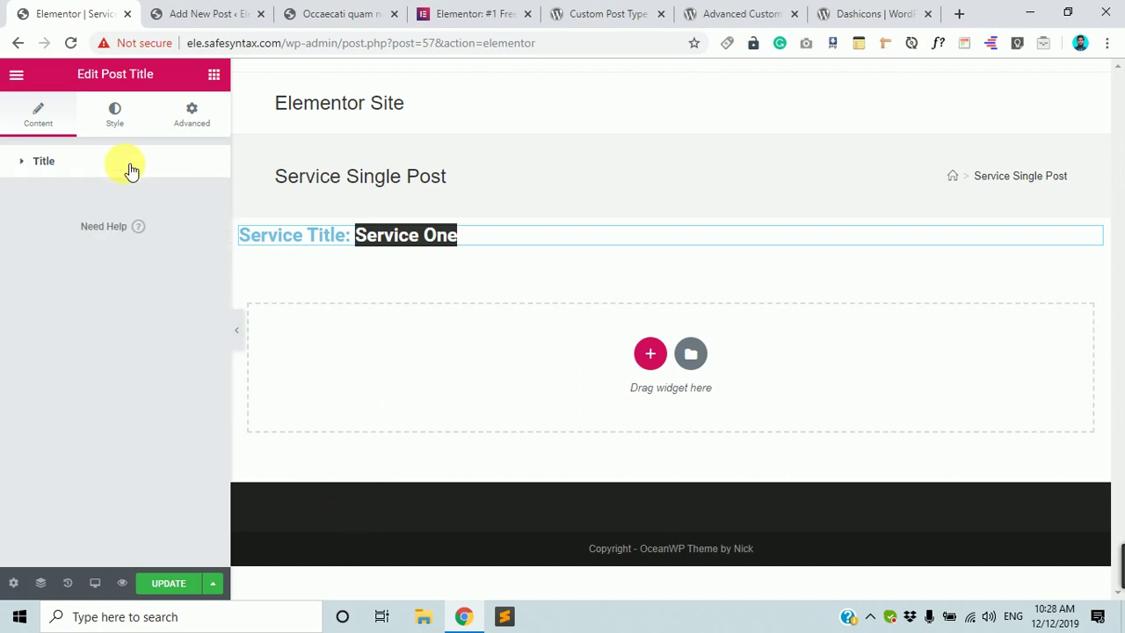
left_click(148, 163)
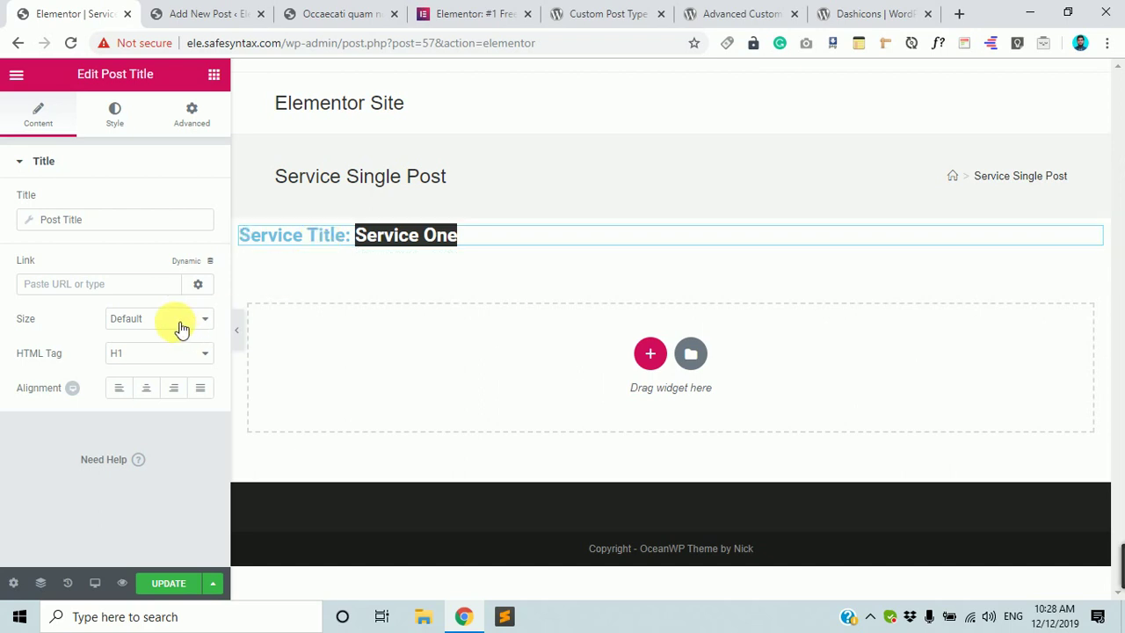
left_click(194, 266)
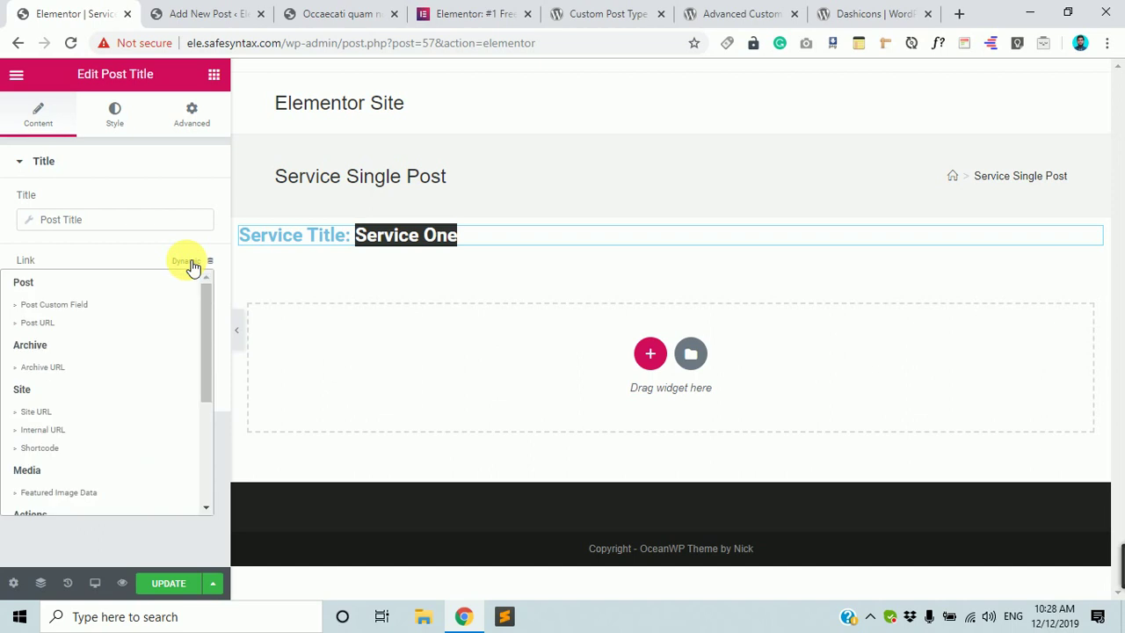
left_click(117, 325)
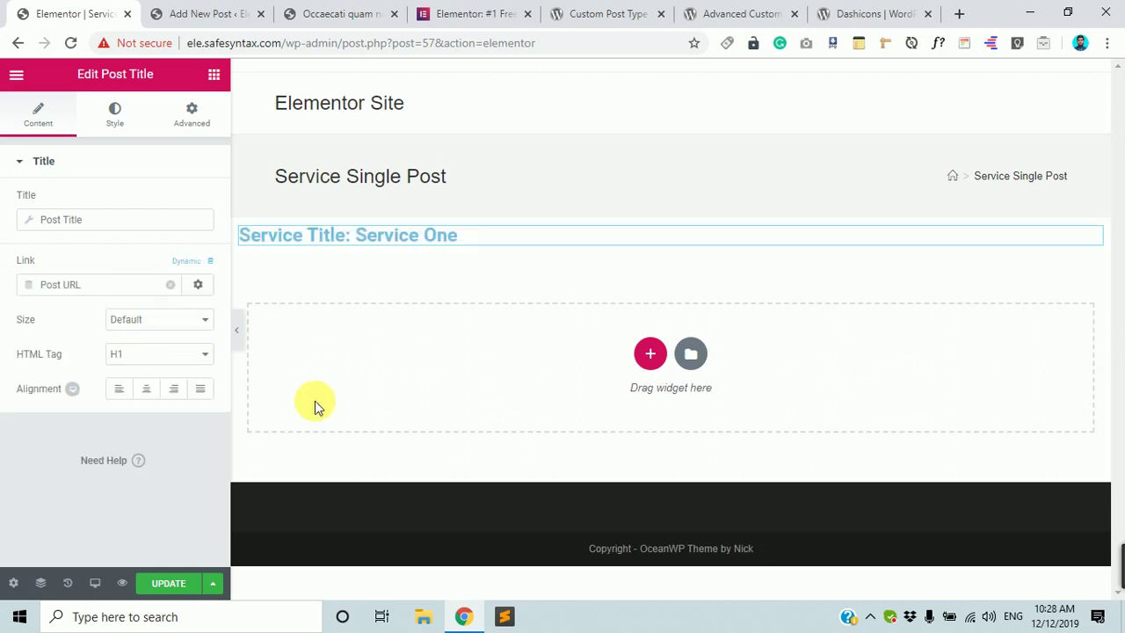
Center the post title and change its HTML tag to a smaller heading level.
left_click(151, 394)
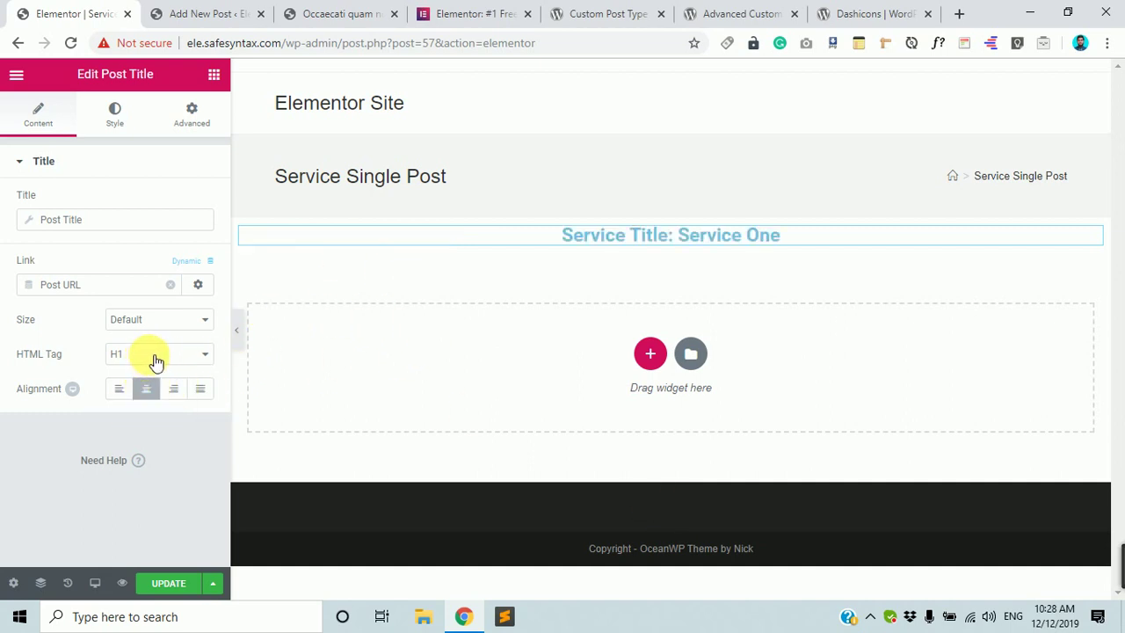
left_click(150, 356)
left_click(143, 384)
left_click(115, 114)
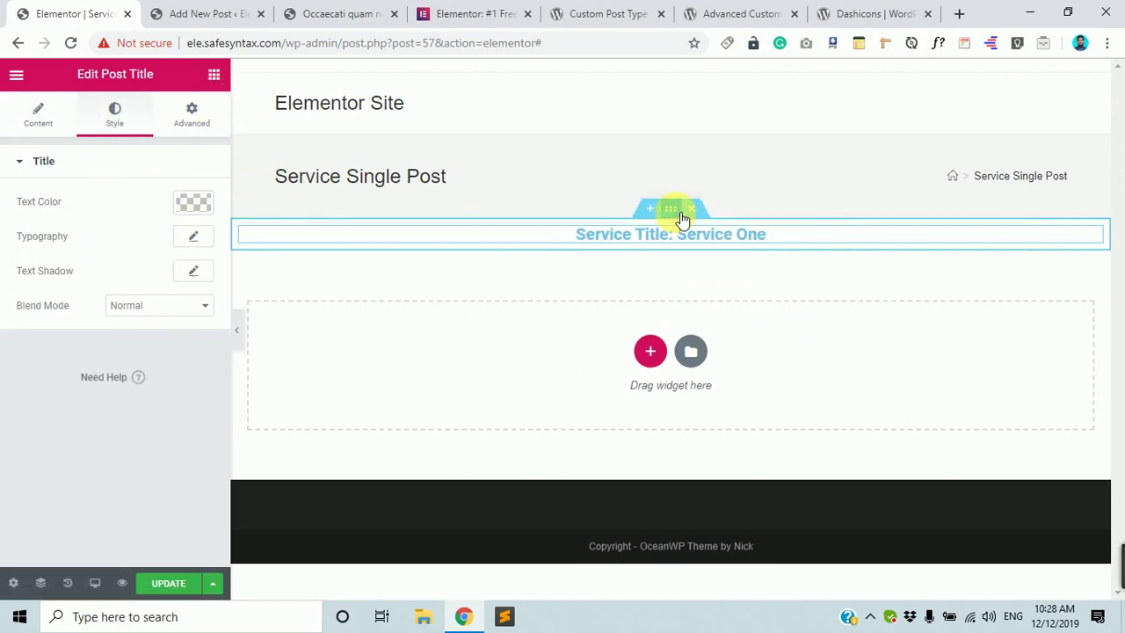
Give the title's section a classic background that dynamically uses the post's Featured Image.
left_click(683, 218)
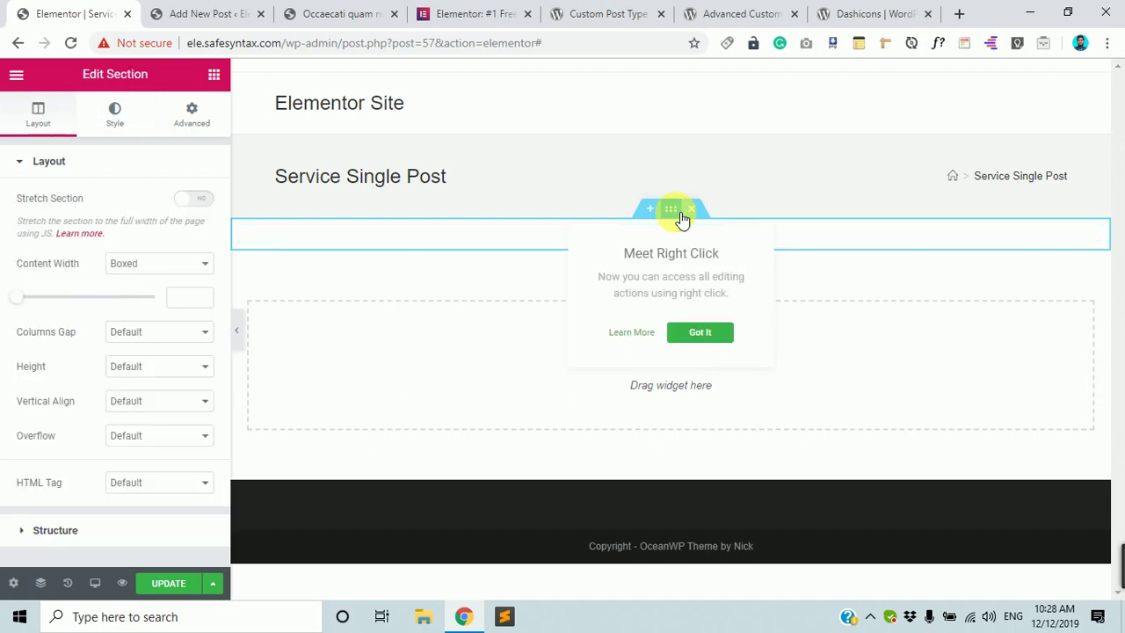
left_click(126, 116)
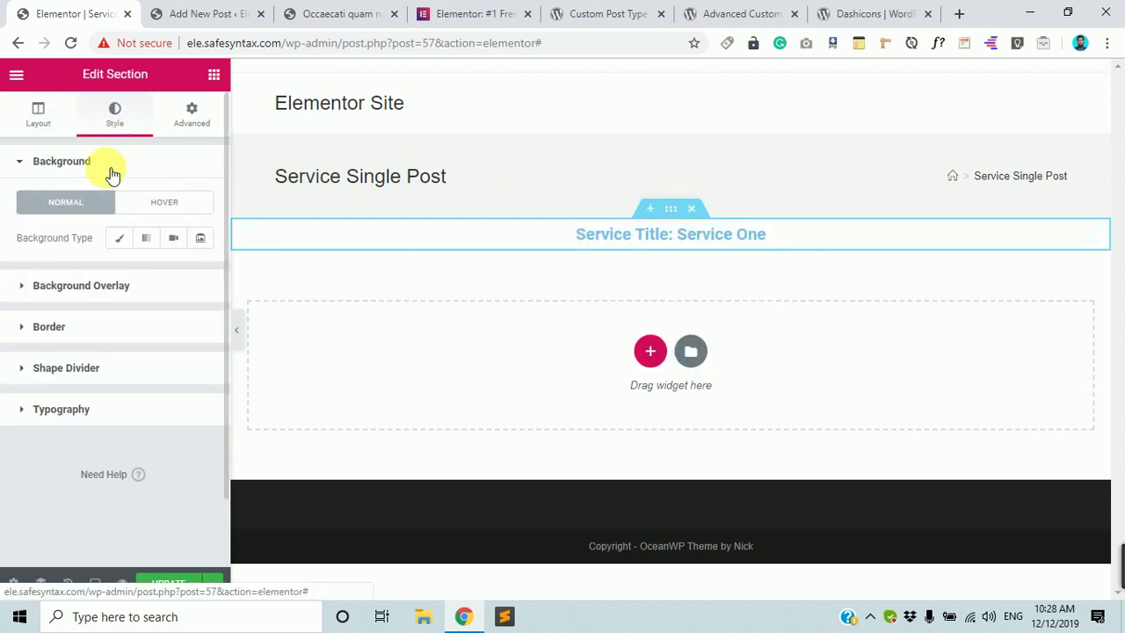
left_click(123, 239)
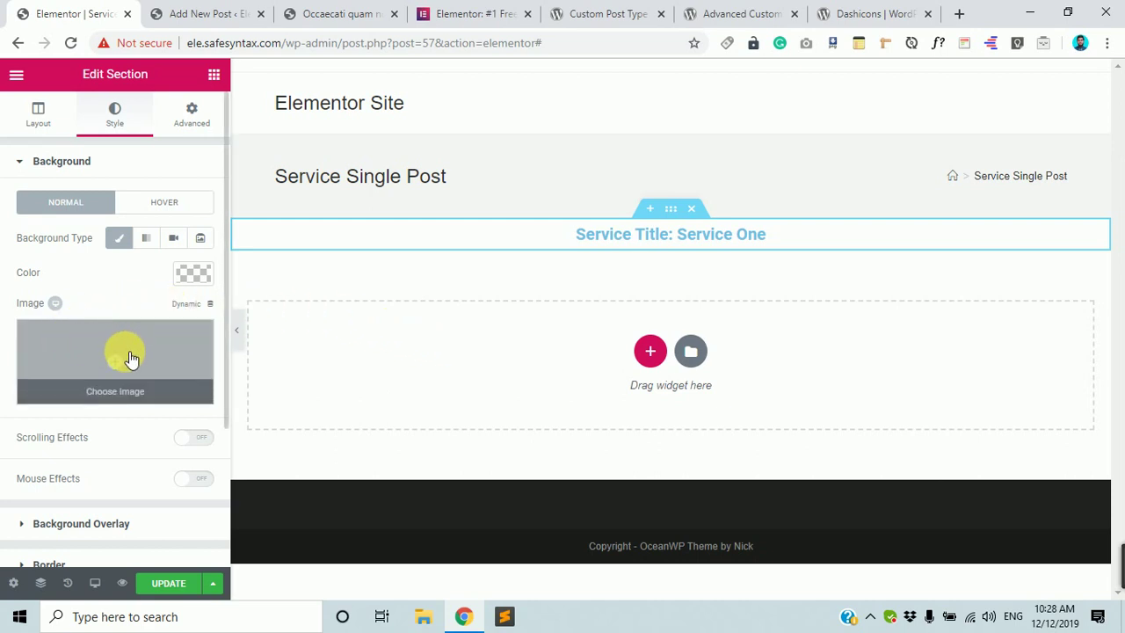
left_click(193, 307)
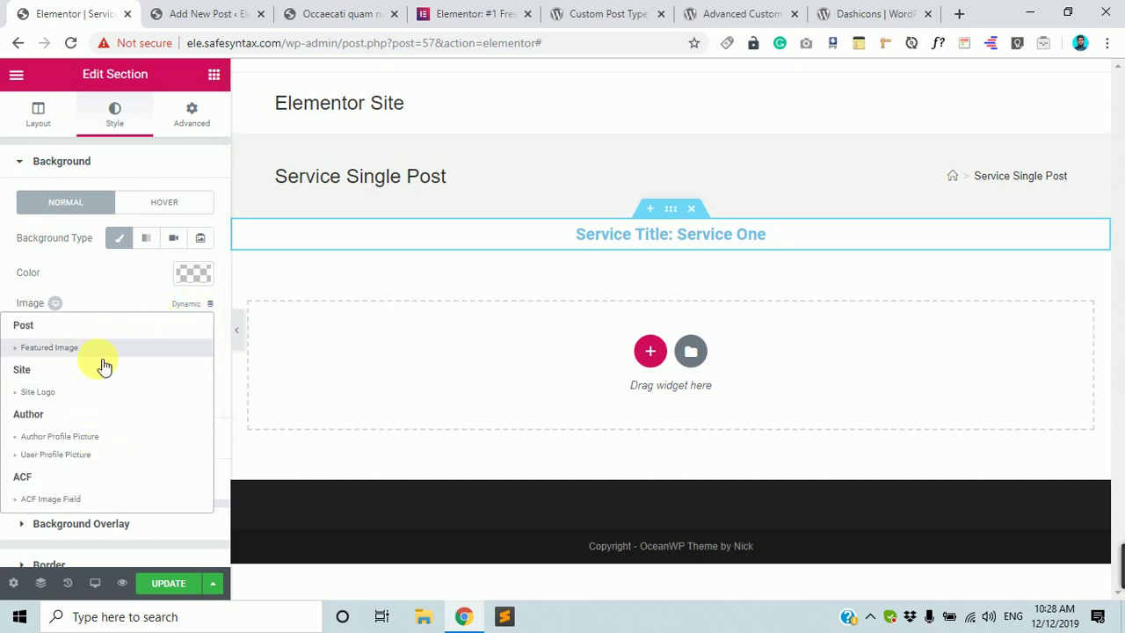
left_click(79, 350)
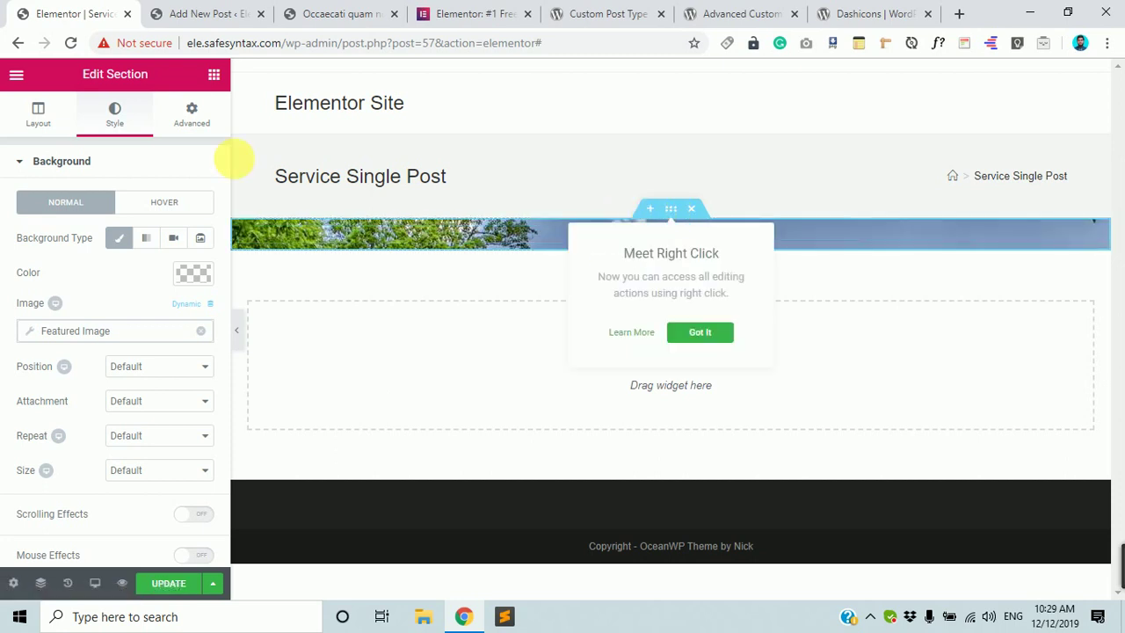
Set the height option of the title's section to Min Height.
left_click(38, 116)
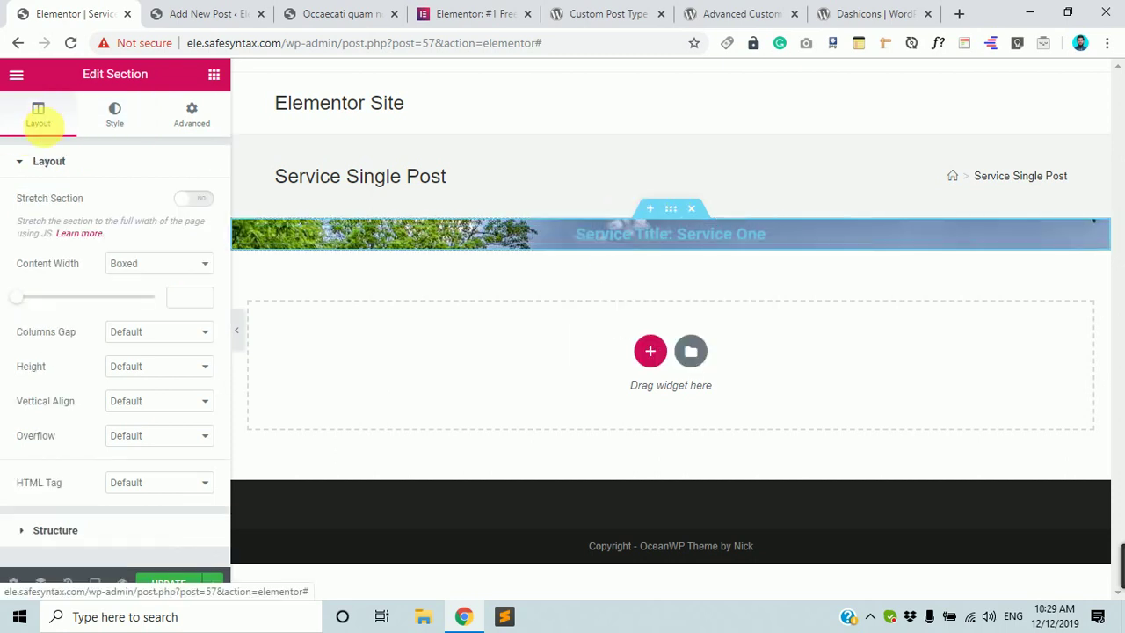
left_click(170, 375)
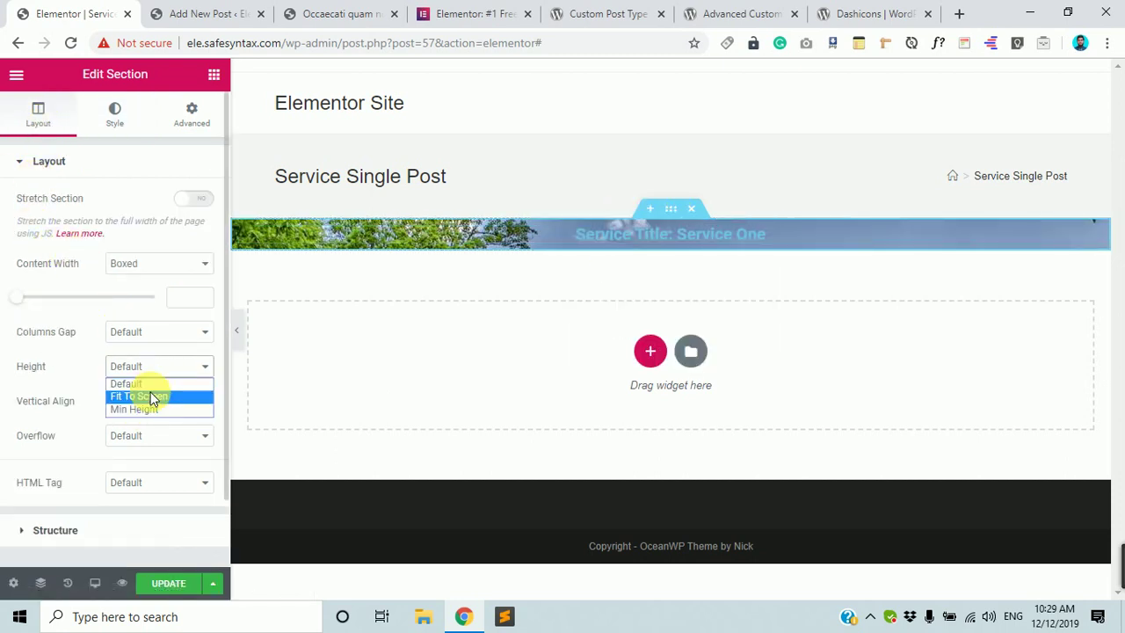
left_click(146, 411)
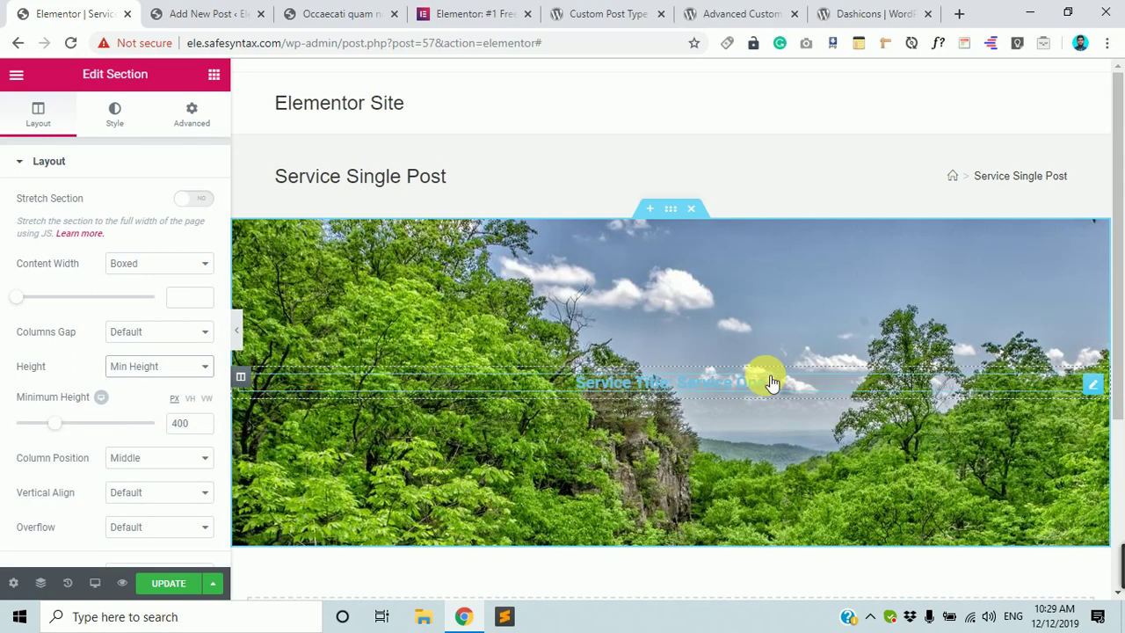
scroll(698, 353, "down", 1)
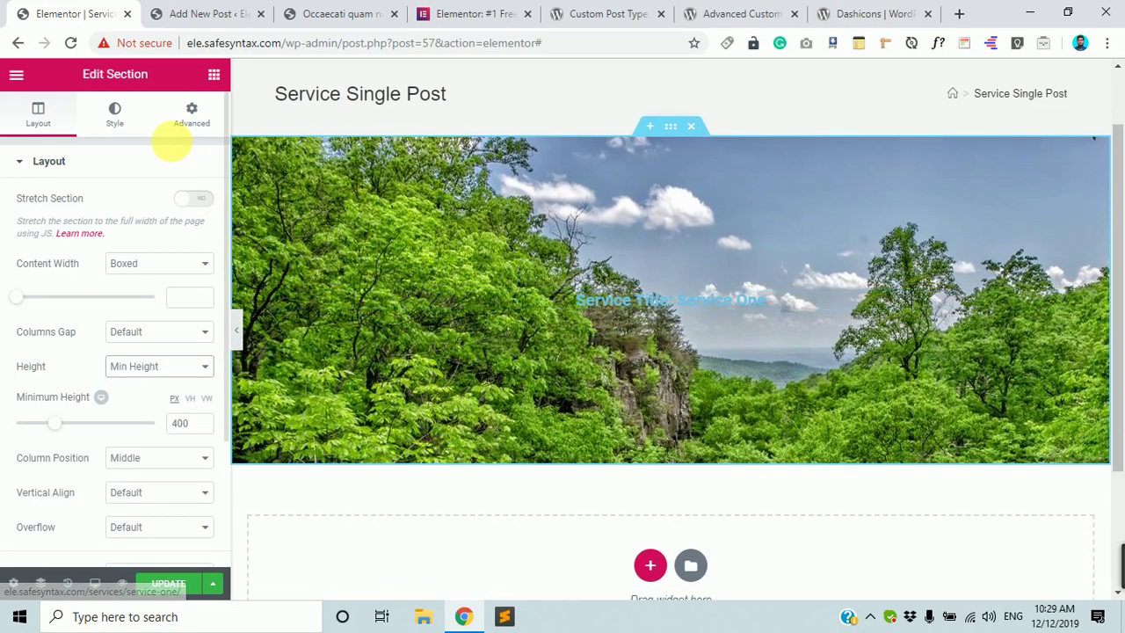
Add a classic background overlay in black (#000000) to the title's section.
left_click(112, 123)
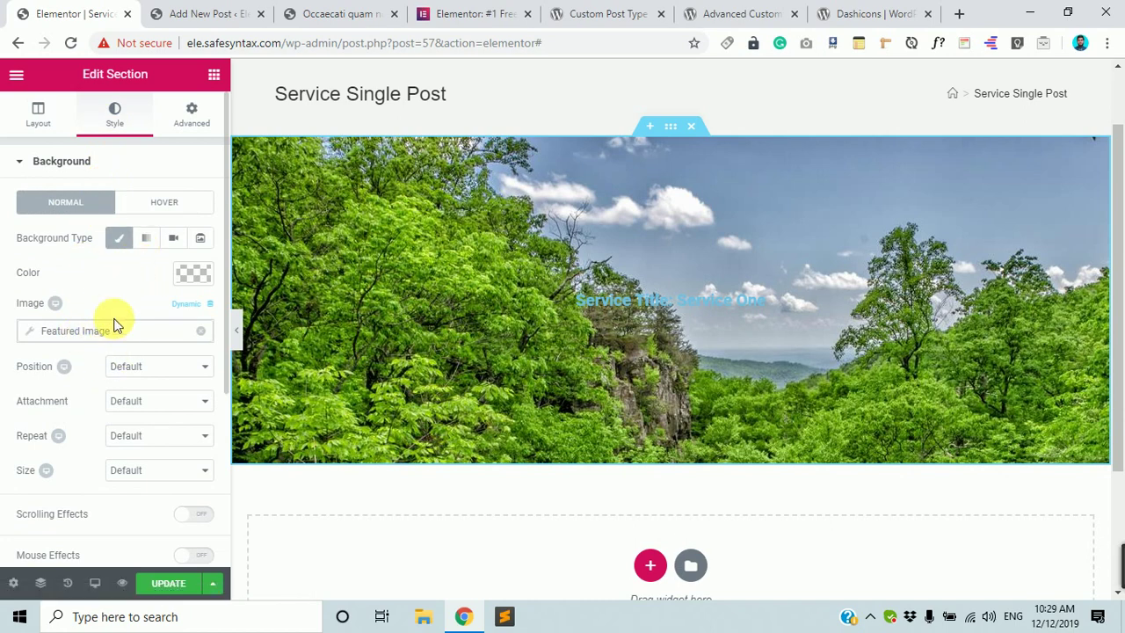
scroll(151, 289, "down", 1)
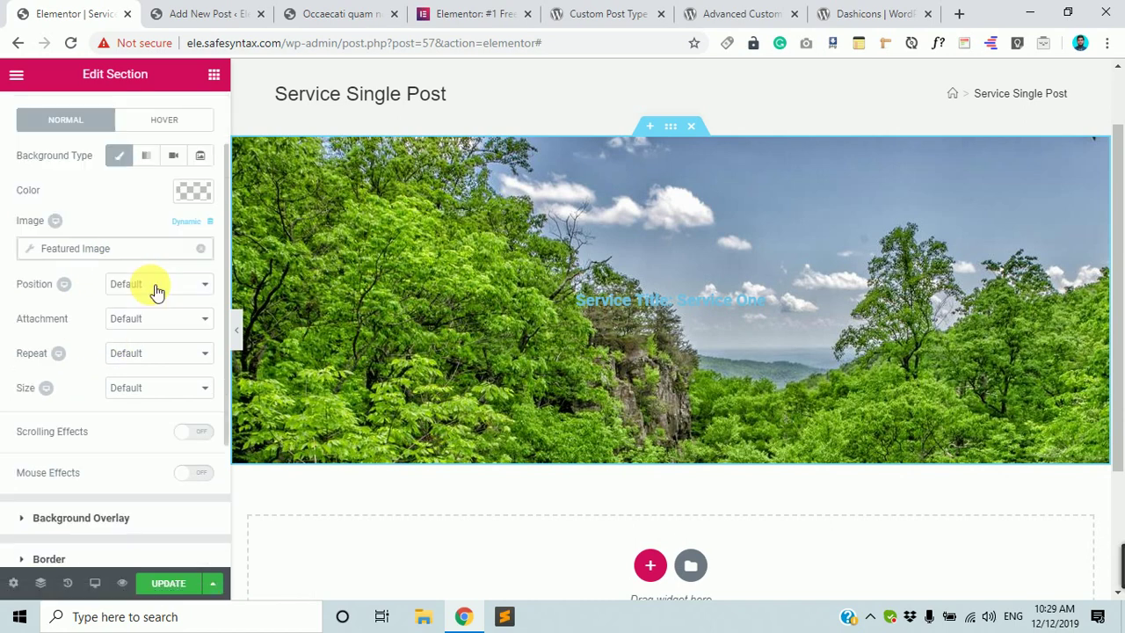
scroll(154, 291, "up", 1)
scroll(143, 274, "down", 1)
left_click(116, 517)
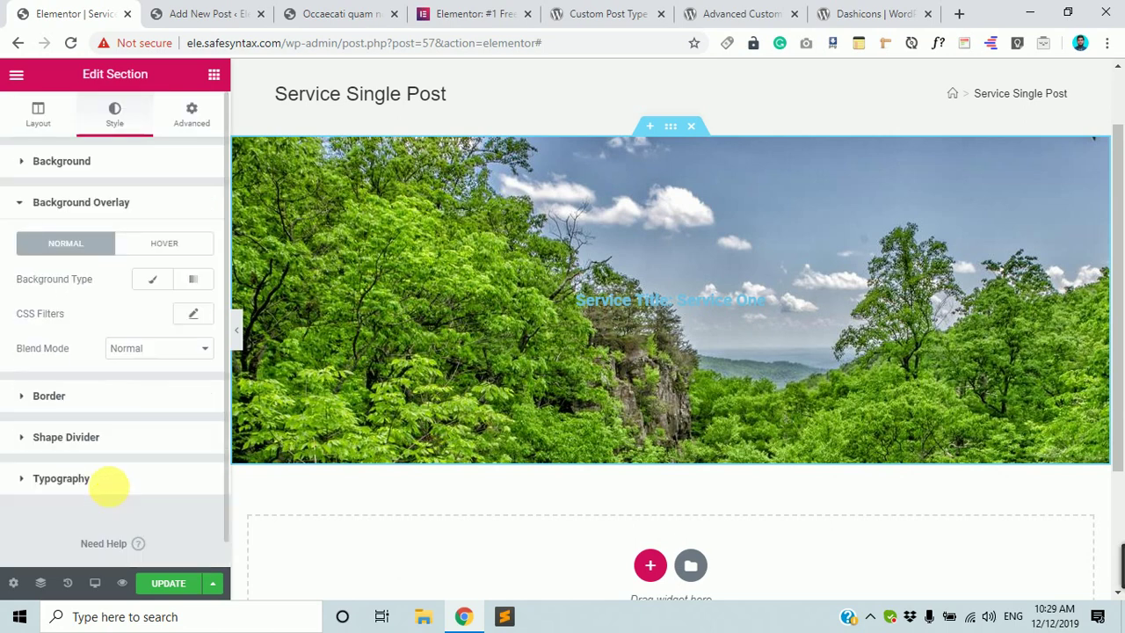
left_click(152, 279)
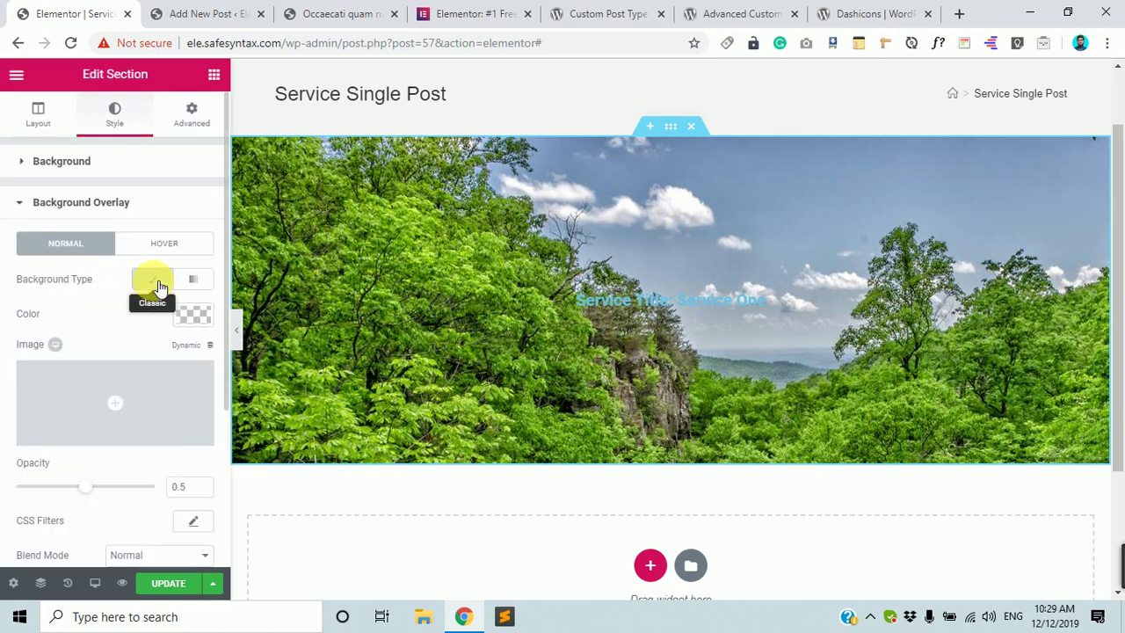
left_click(195, 316)
left_click_drag(78, 424, 179, 434)
left_click(138, 505)
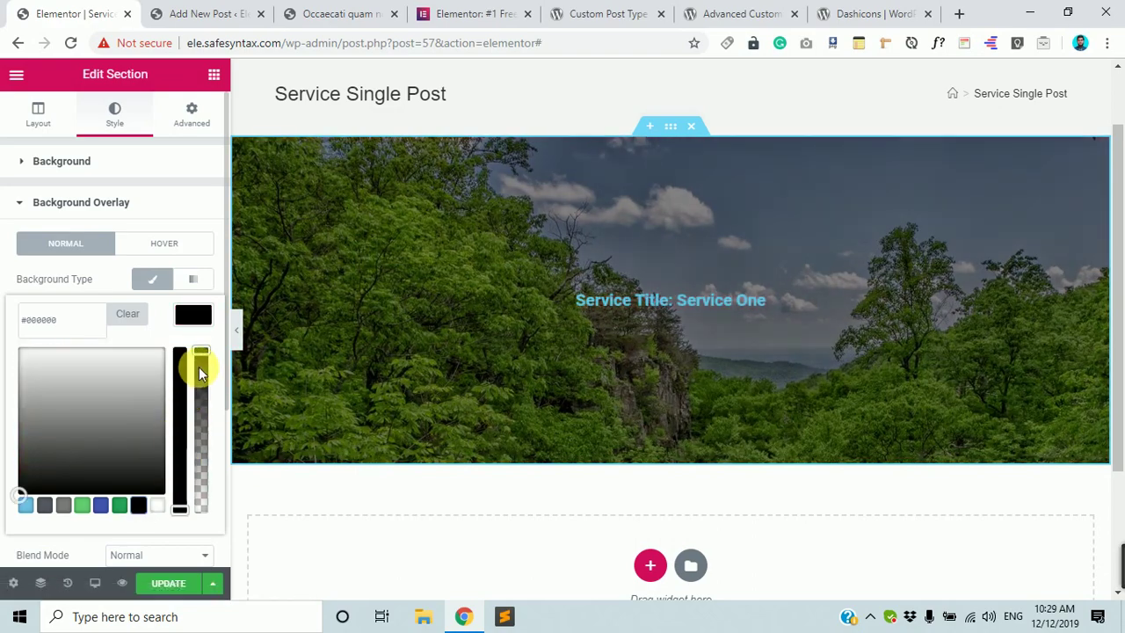
left_click_drag(201, 360, 203, 373)
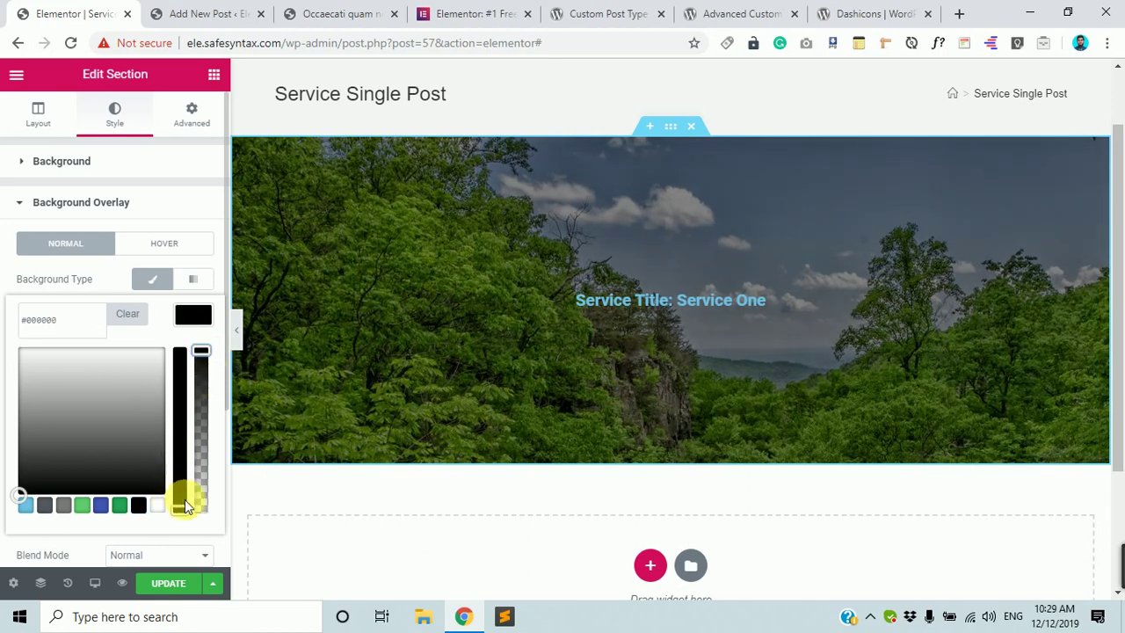
left_click_drag(181, 514, 199, 387)
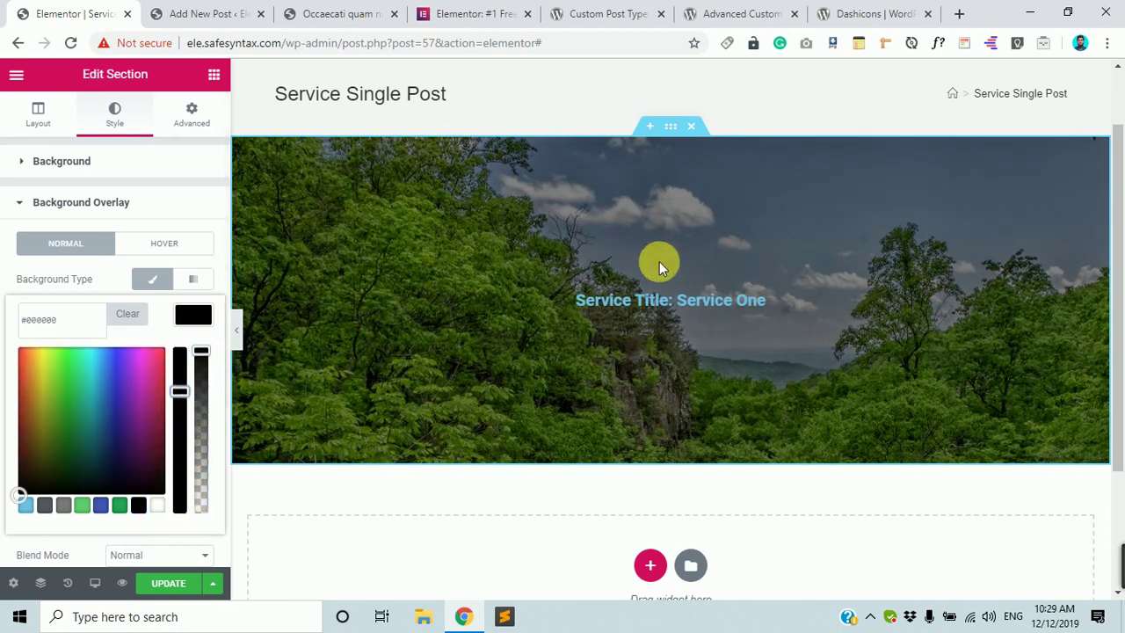
Set the post title's text color to white (#ffffff).
left_click(678, 297)
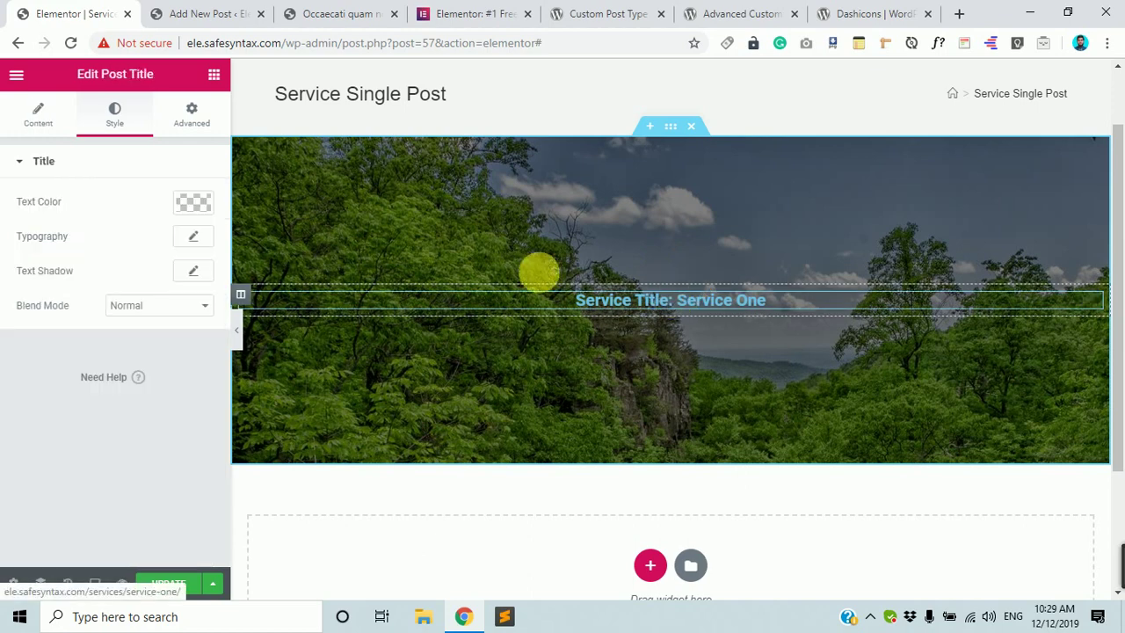
left_click(191, 205)
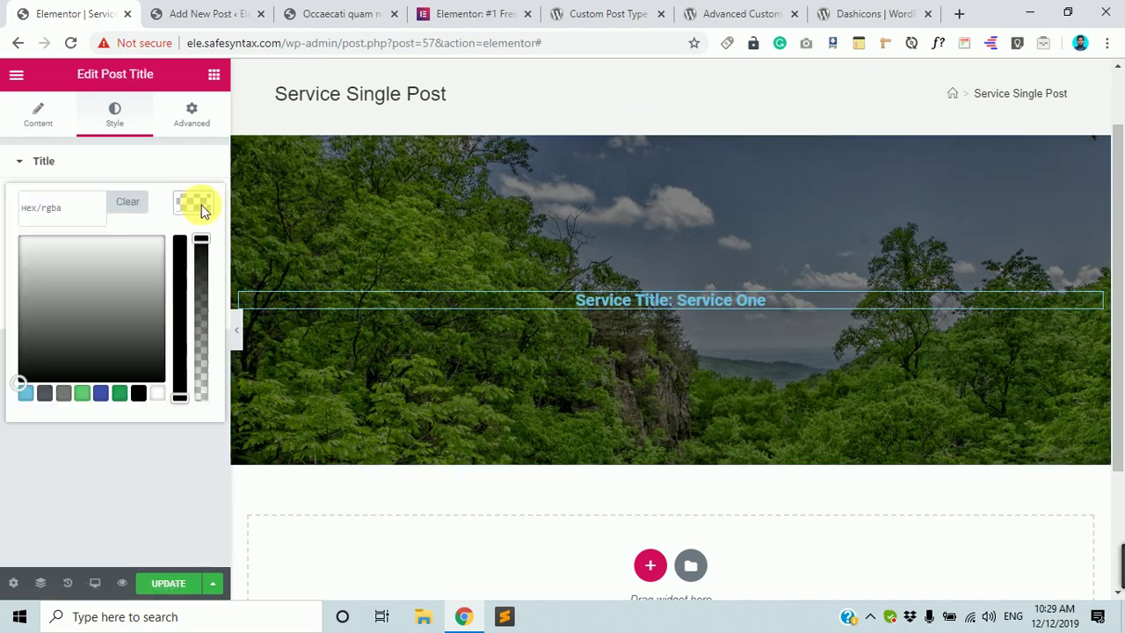
left_click(89, 393)
left_click(166, 252)
left_click(134, 285)
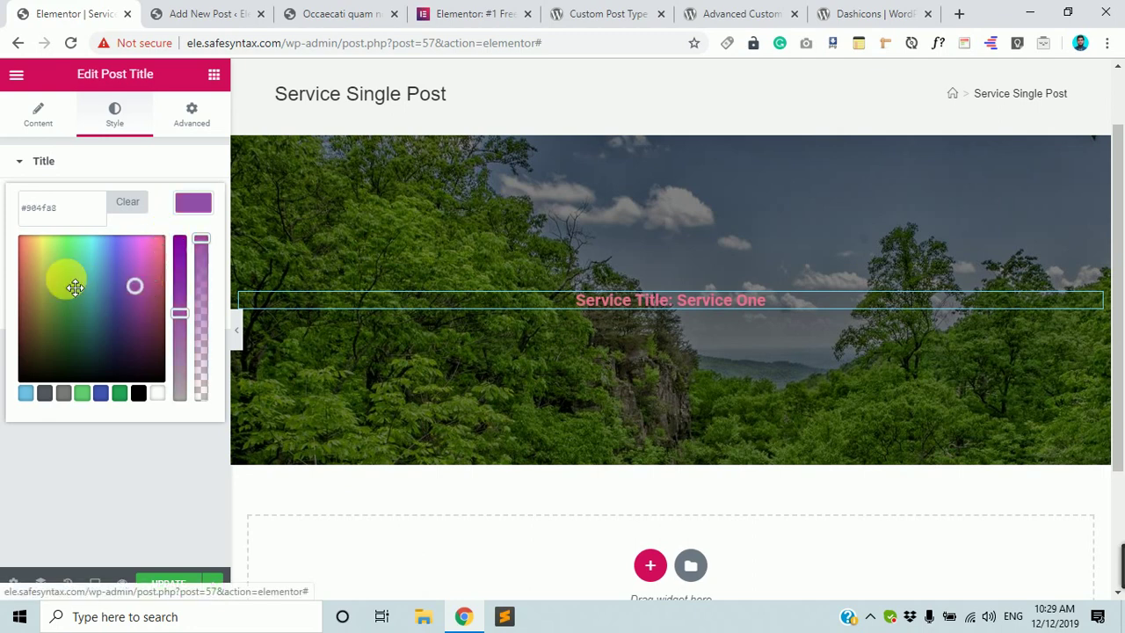
left_click_drag(75, 288, 58, 373)
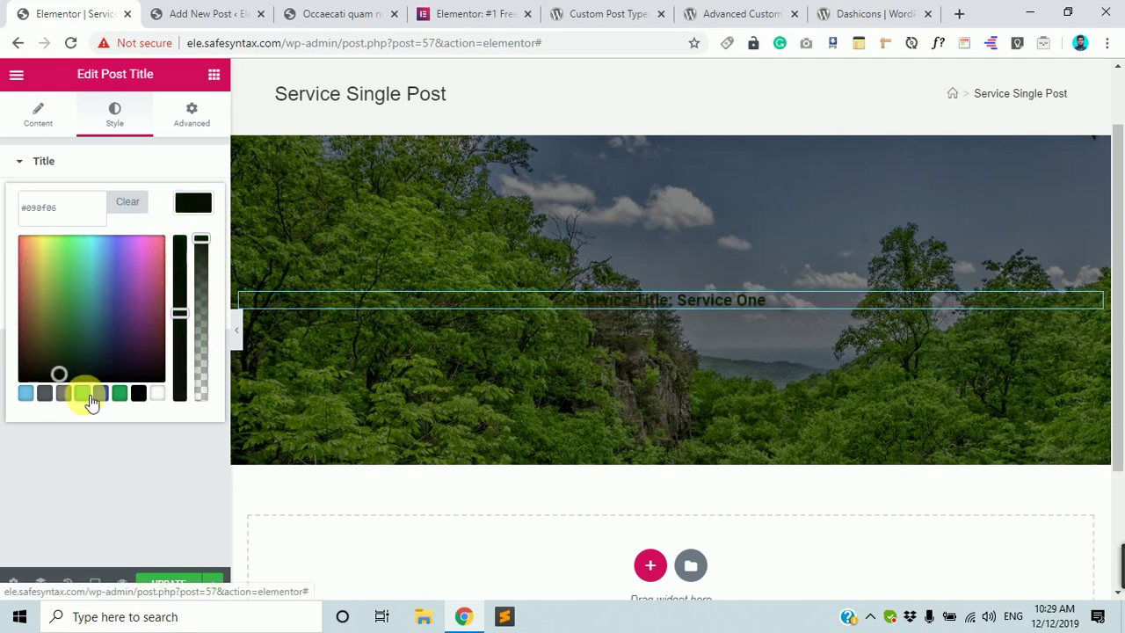
left_click(157, 393)
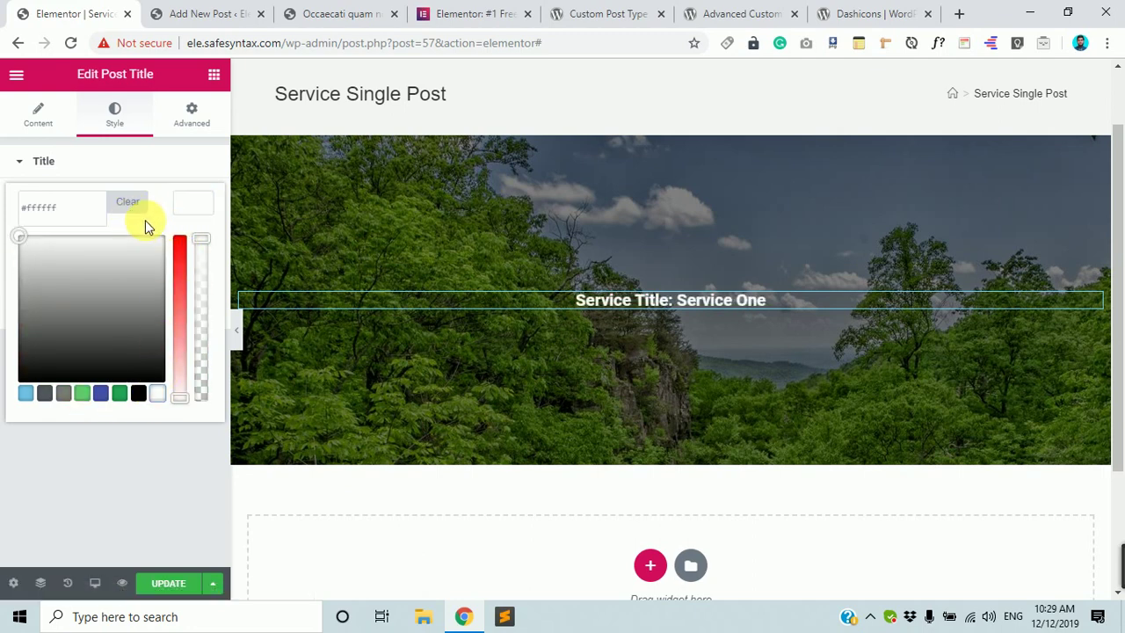
left_click(43, 163)
left_click(136, 123)
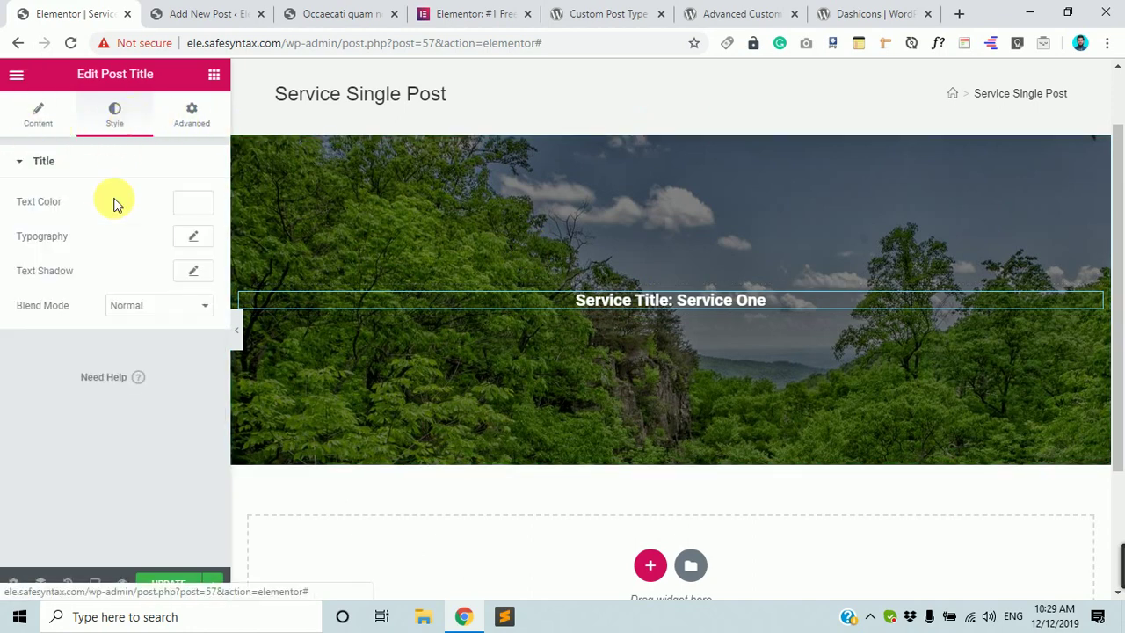
Set the post title's font size to 56 px and check the section at full page width.
left_click(192, 237)
mouse_move(51, 343)
left_mouse_down()
mouse_move(78, 342)
mouse_move(68, 350)
left_mouse_up()
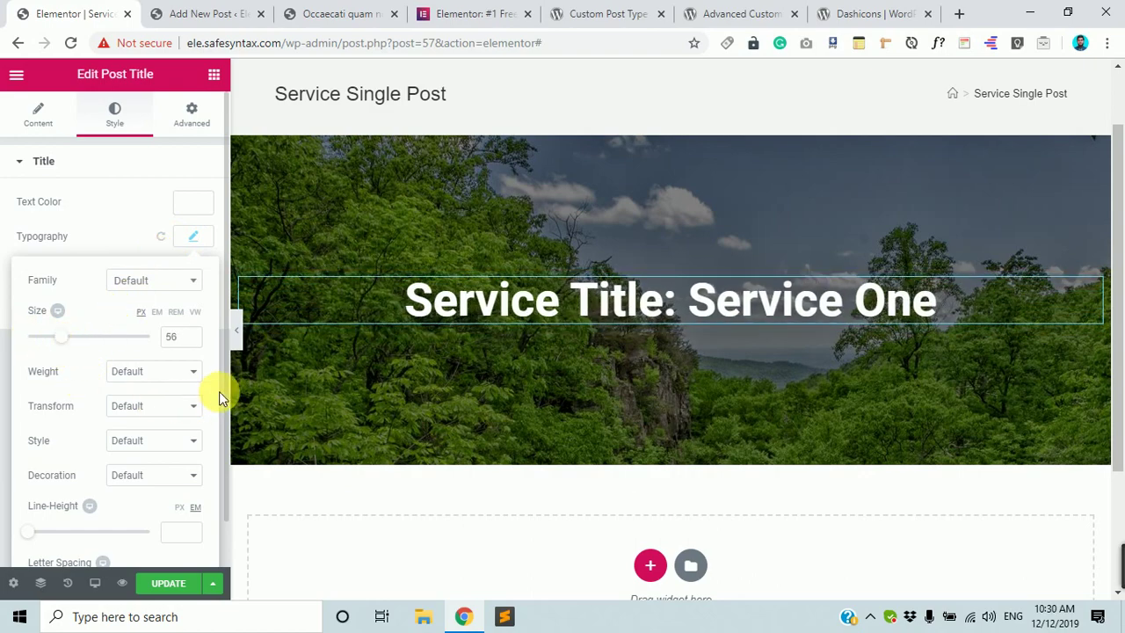
left_click(240, 334)
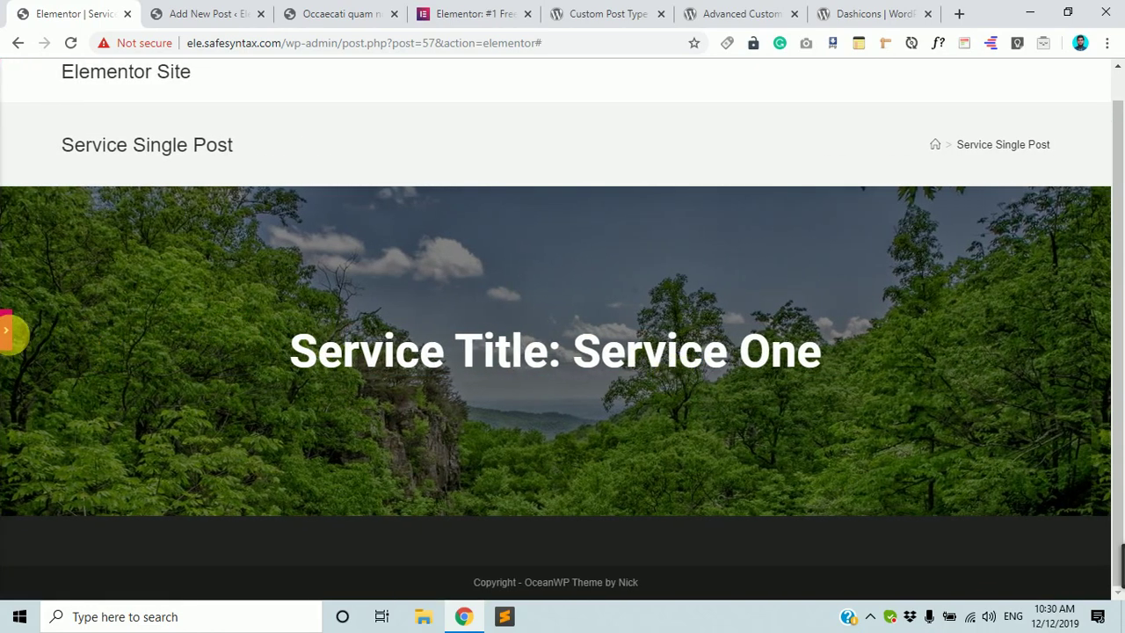
left_click(7, 332)
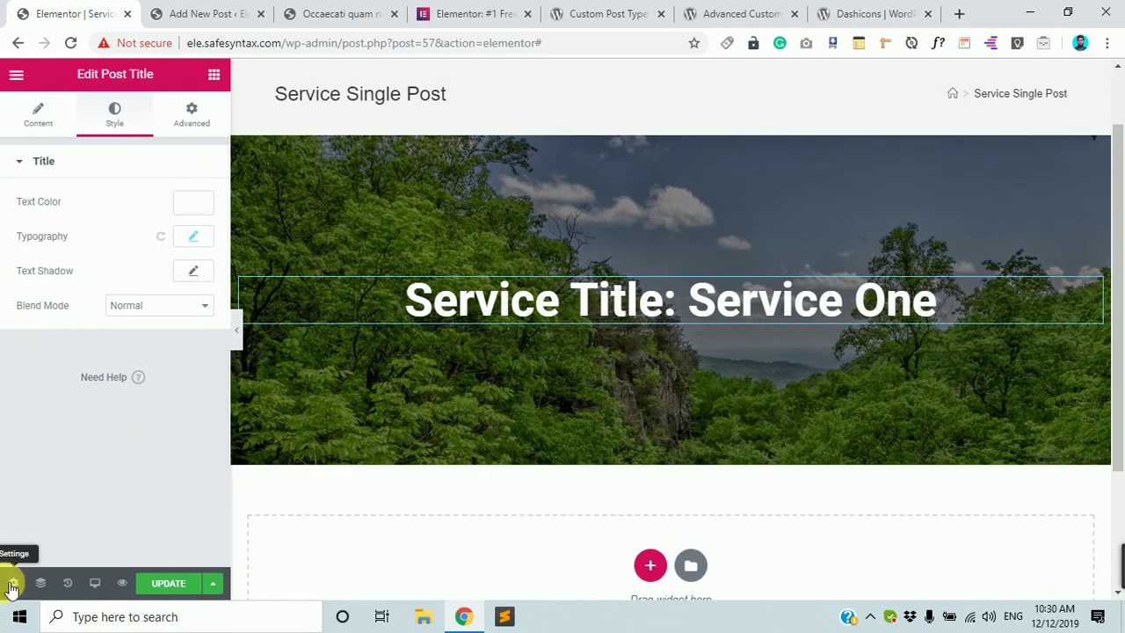
Switch the dynamic content preview to Service Three, apply it, and check the title section at full page width.
left_click(12, 584)
left_click(101, 372)
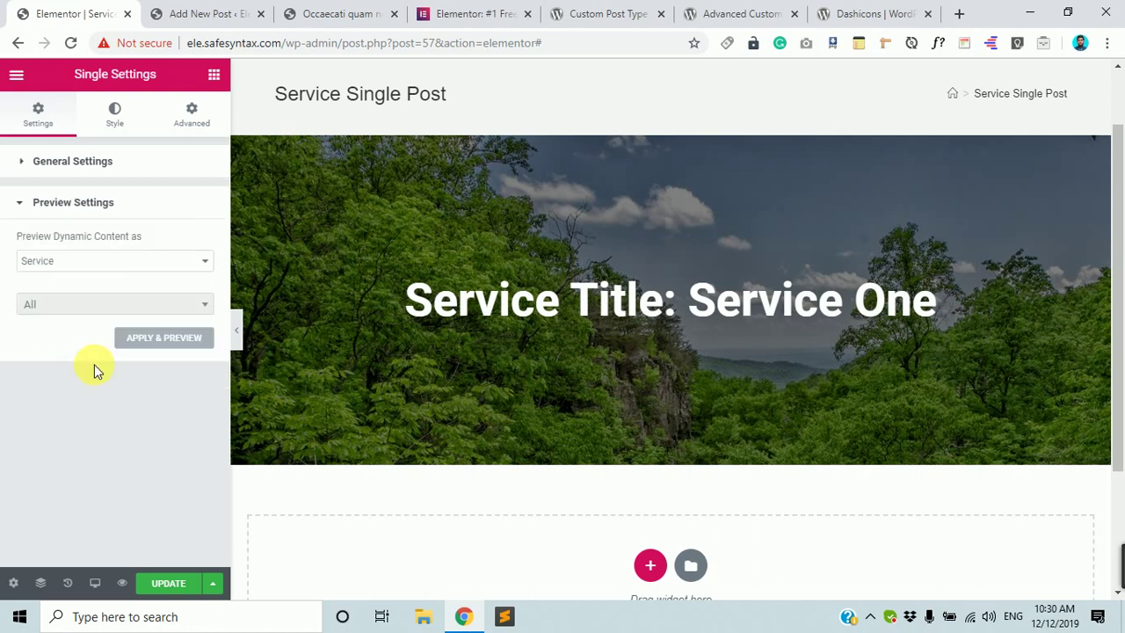
left_click(161, 299)
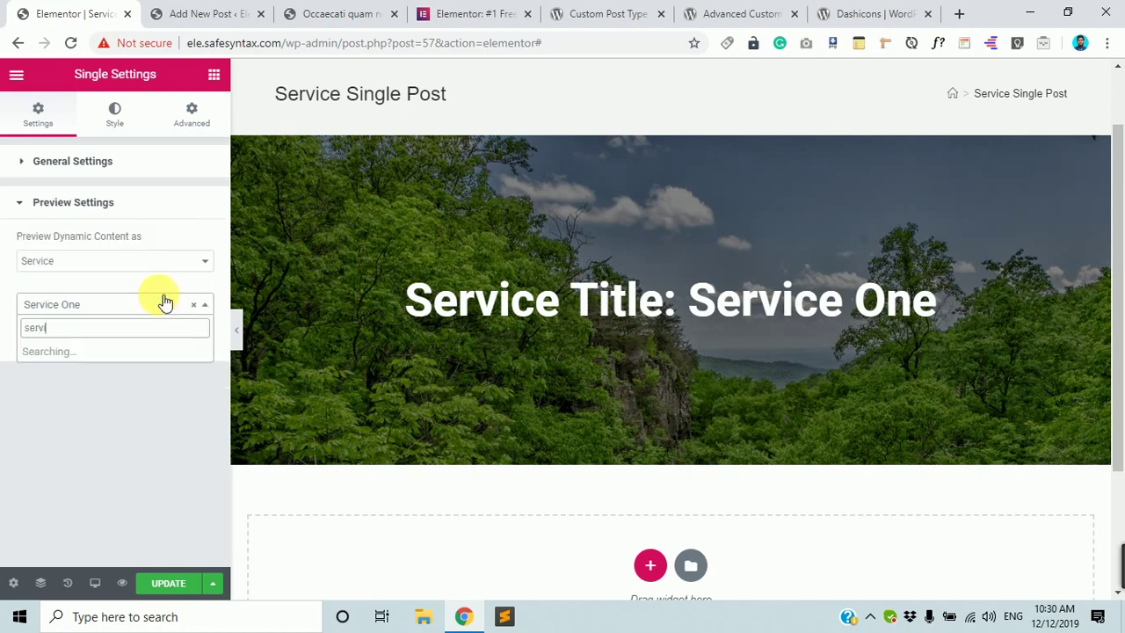
left_click(87, 350)
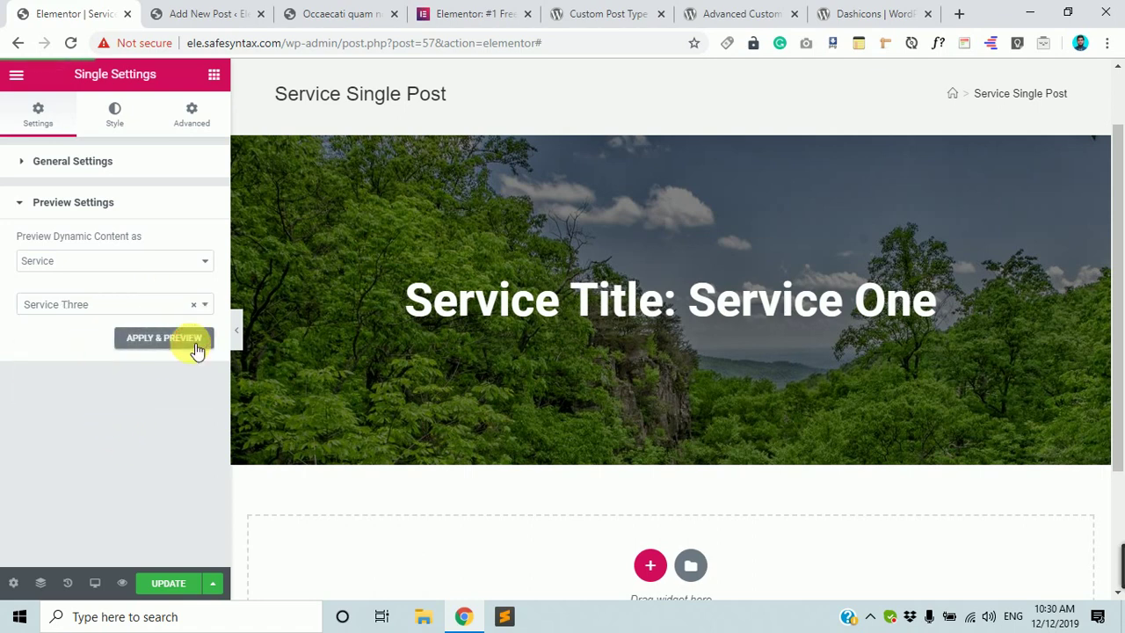
left_click(163, 340)
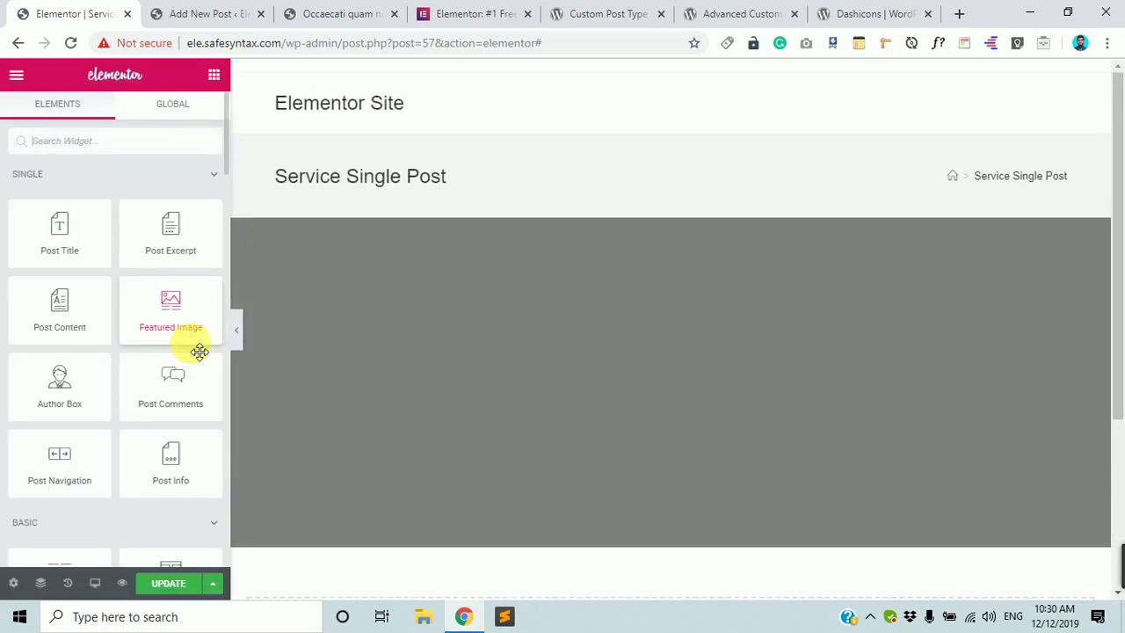
scroll(527, 407, "down", 2)
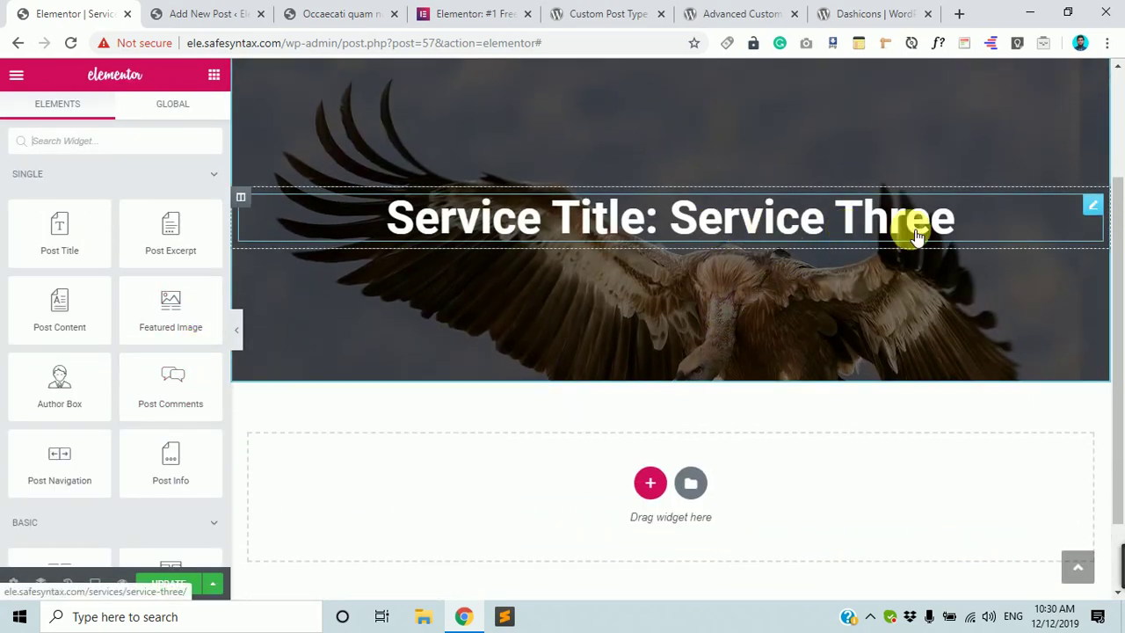
left_click(239, 334)
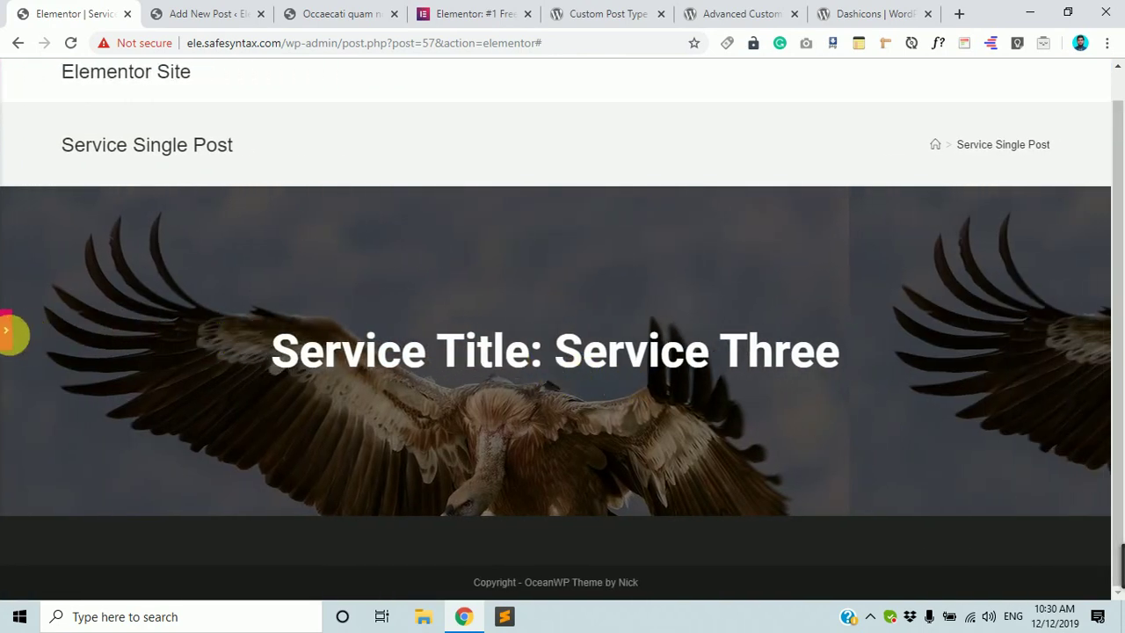
left_click(7, 331)
scroll(519, 435, "down", 1)
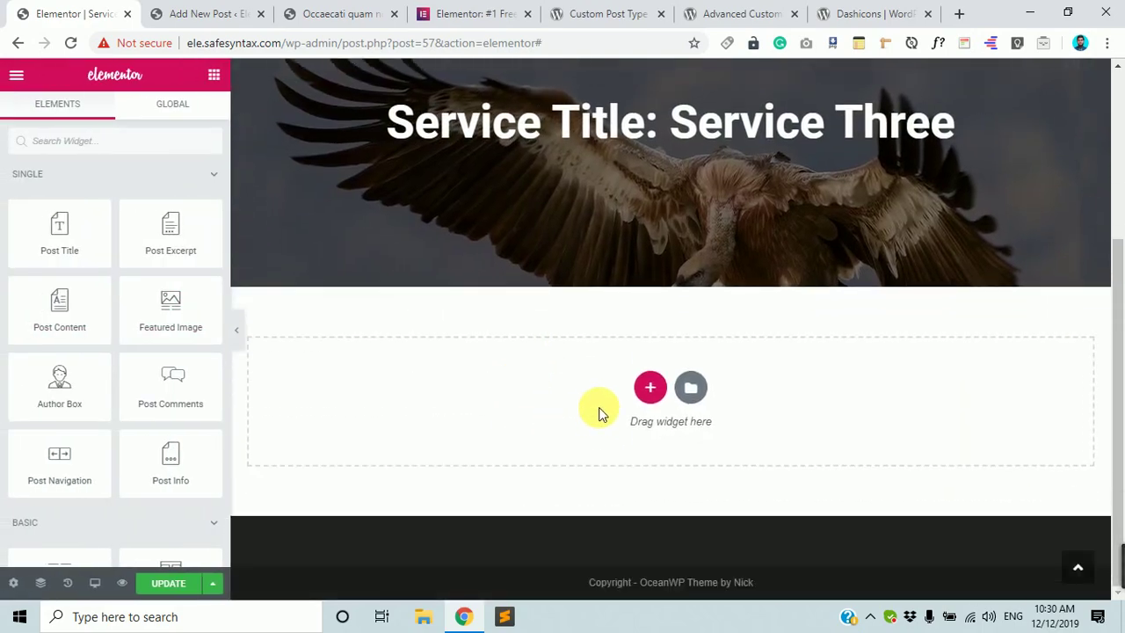
scroll(660, 311, "up", 3)
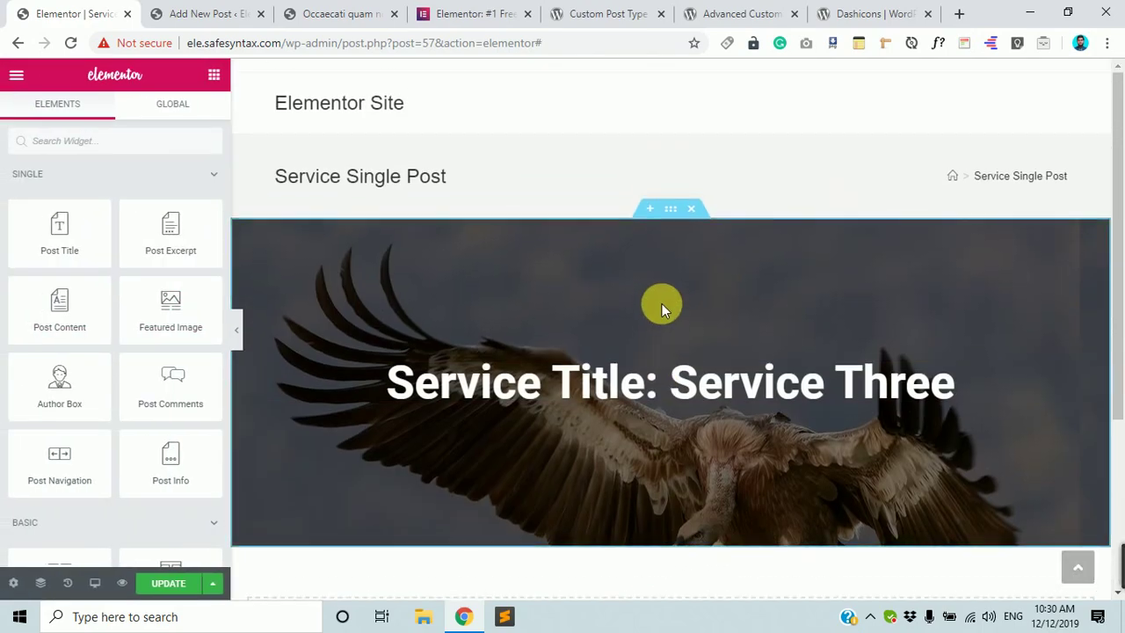
Look over the published blog post's page in its browser tab and return to the service template.
scroll(660, 304, "down", 3)
left_click(294, 13)
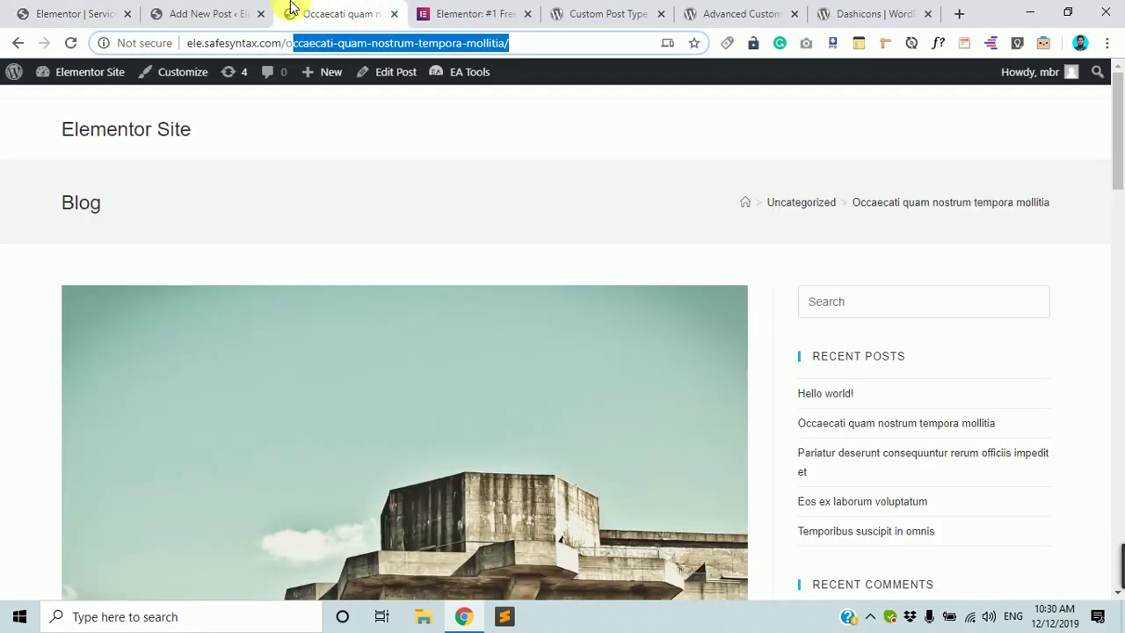
scroll(498, 398, "down", 1)
scroll(498, 398, "down", 8)
scroll(498, 440, "up", 8)
left_click(202, 13)
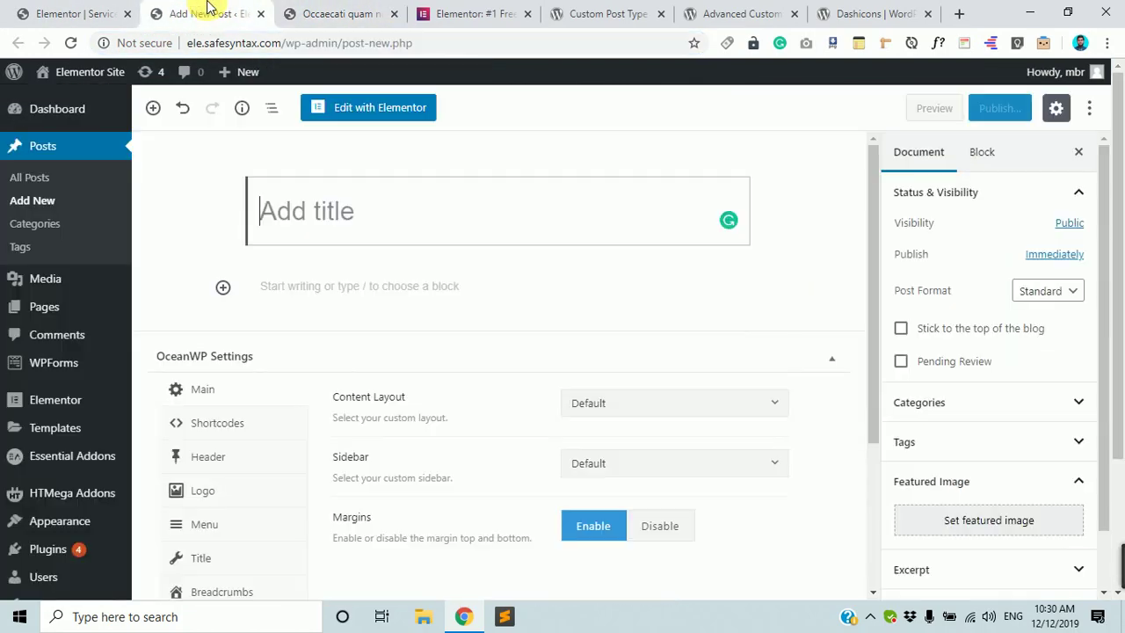
left_click(99, 8)
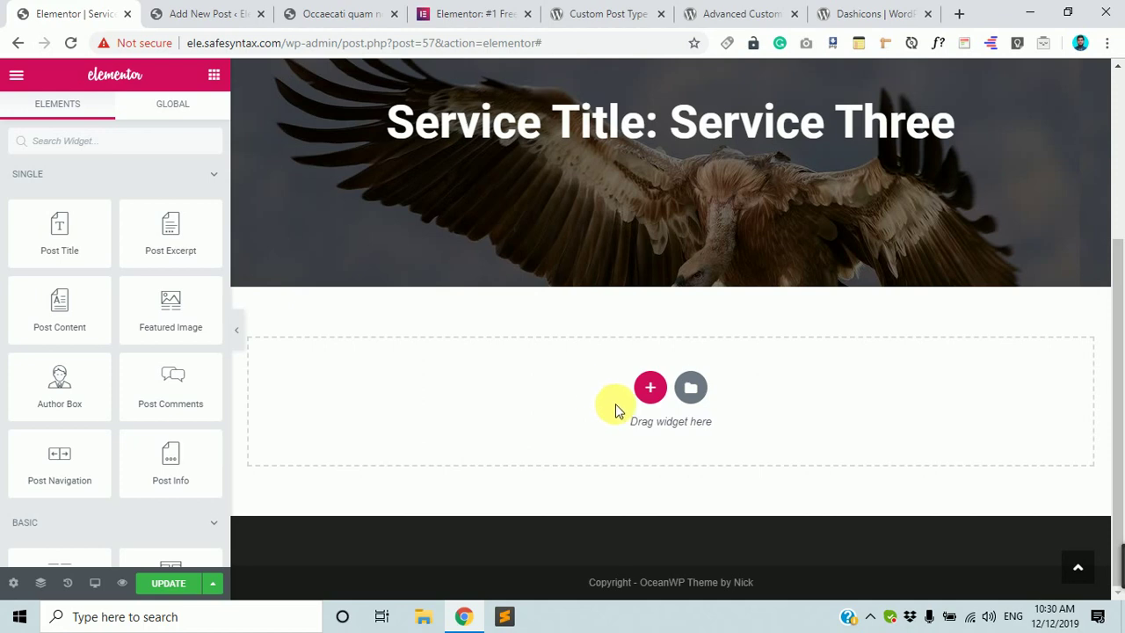
Add a two-column section below the title header and place a Featured Image widget in its left column.
left_click(665, 393)
left_click(665, 394)
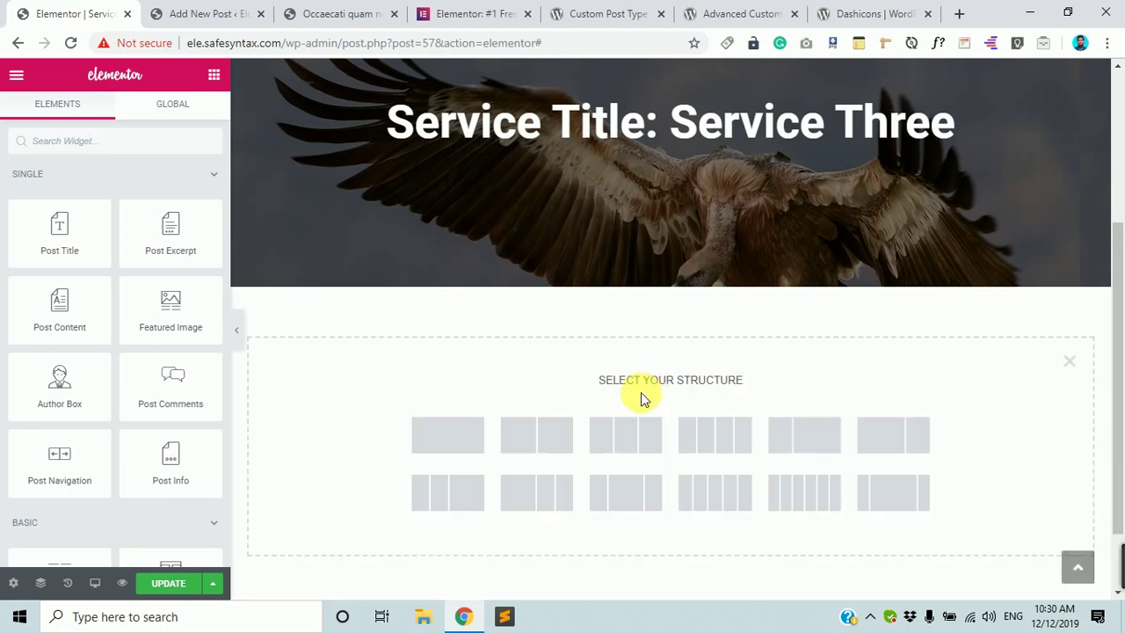
left_click(527, 448)
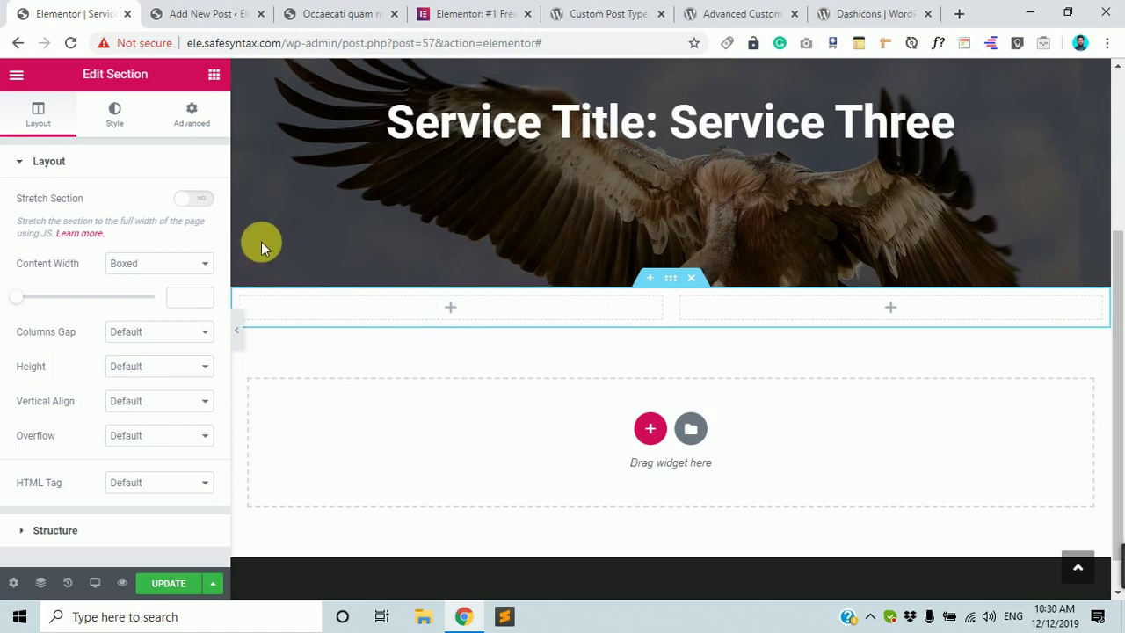
left_click(212, 76)
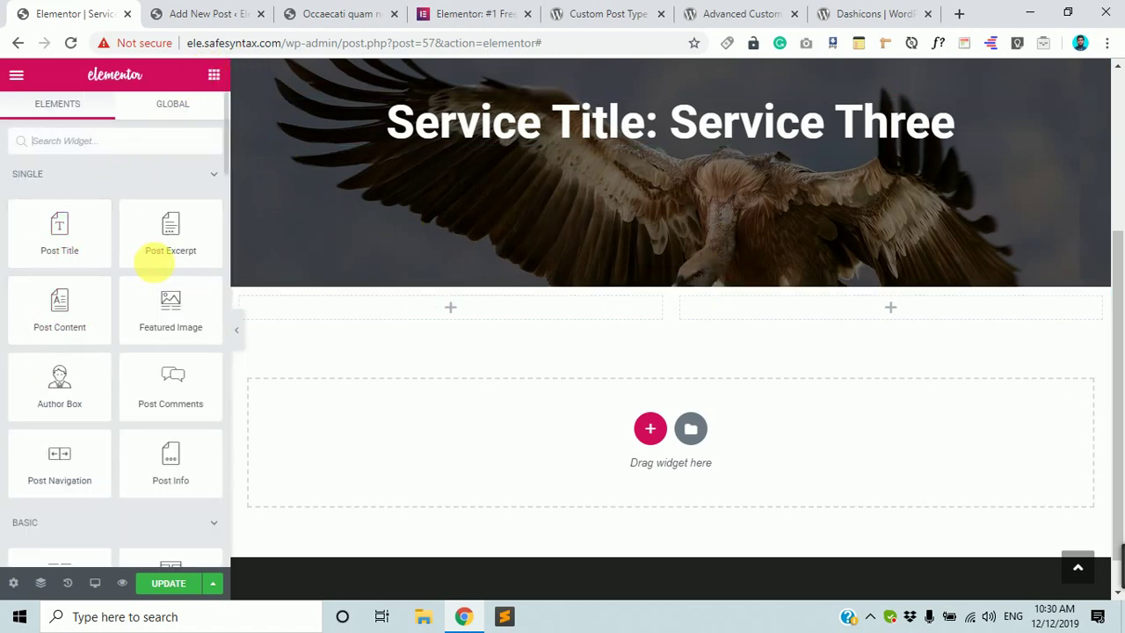
left_click_drag(160, 308, 396, 311)
scroll(560, 334, "down", 1)
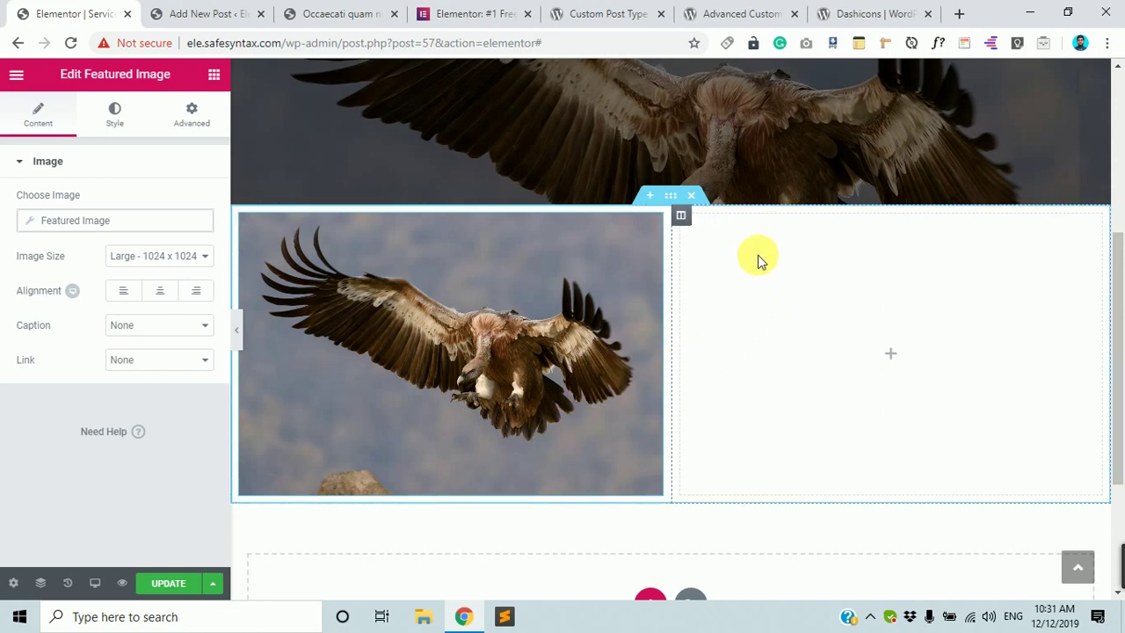
Add a Heading widget above the featured image and link its title to the dynamic Post Title.
left_click(784, 265)
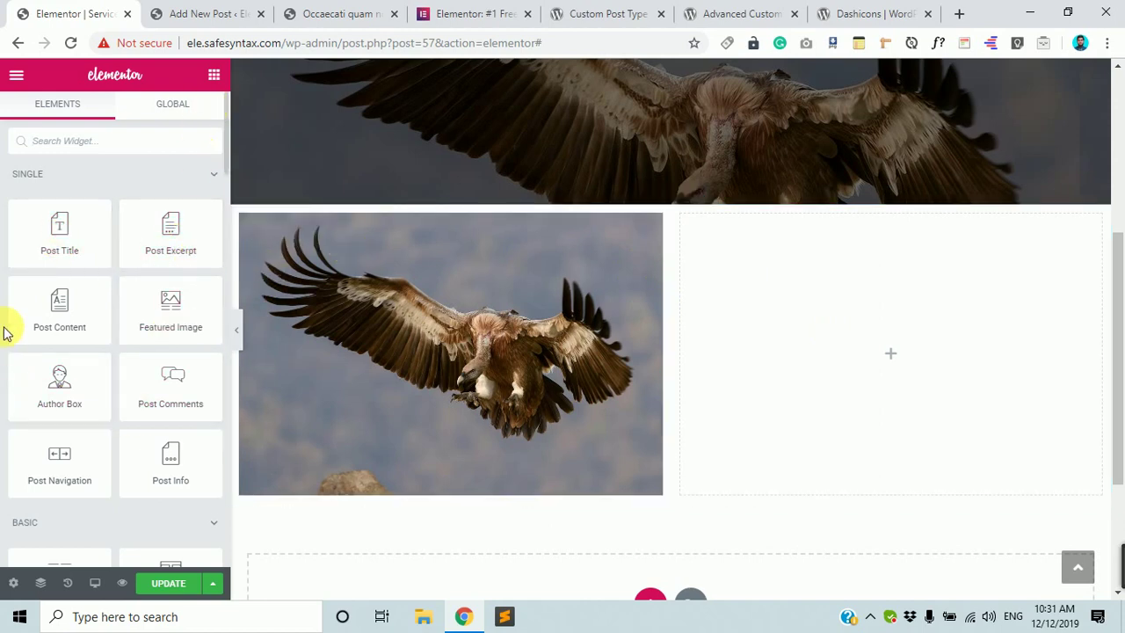
scroll(67, 380, "down", 3)
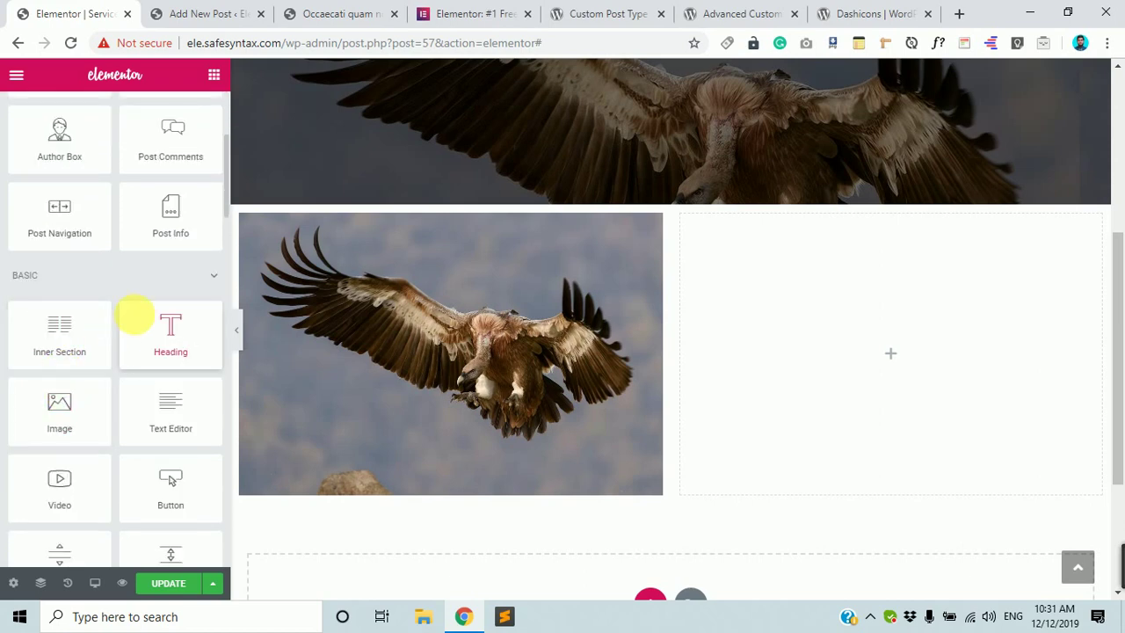
scroll(158, 340, "down", 4)
scroll(145, 425, "down", 4)
scroll(150, 426, "up", 8)
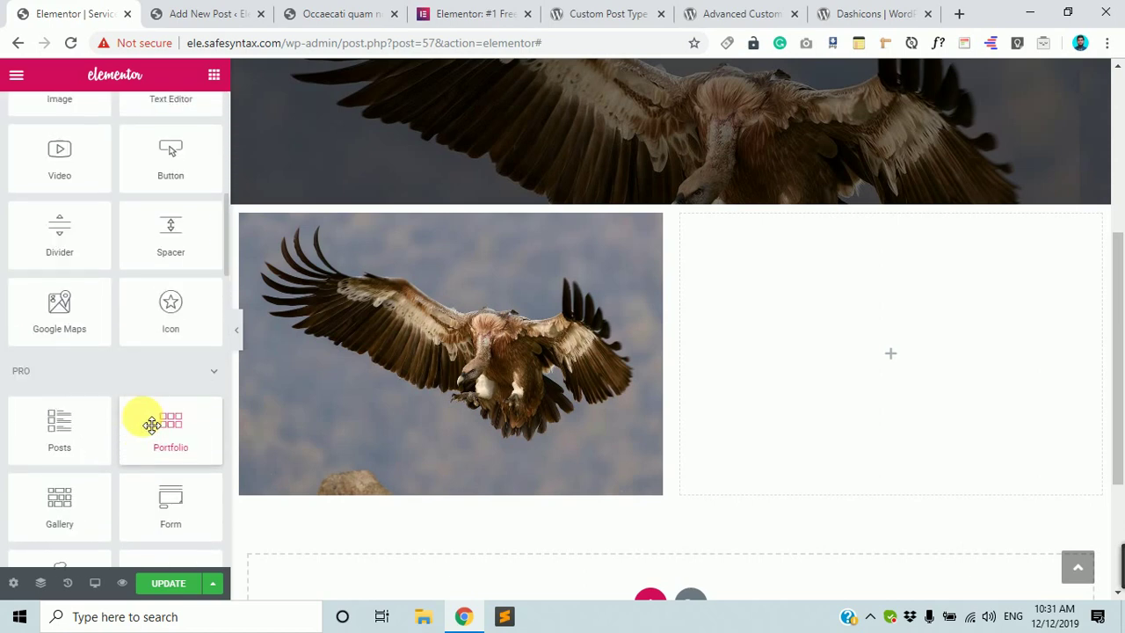
left_click_drag(170, 341, 320, 227)
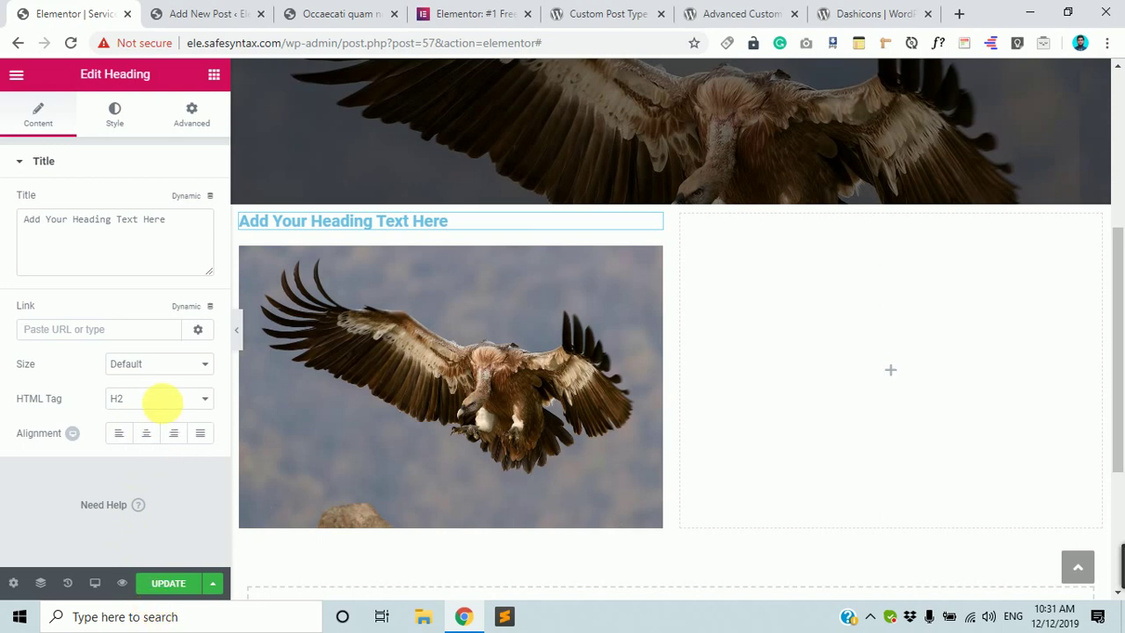
left_click(198, 200)
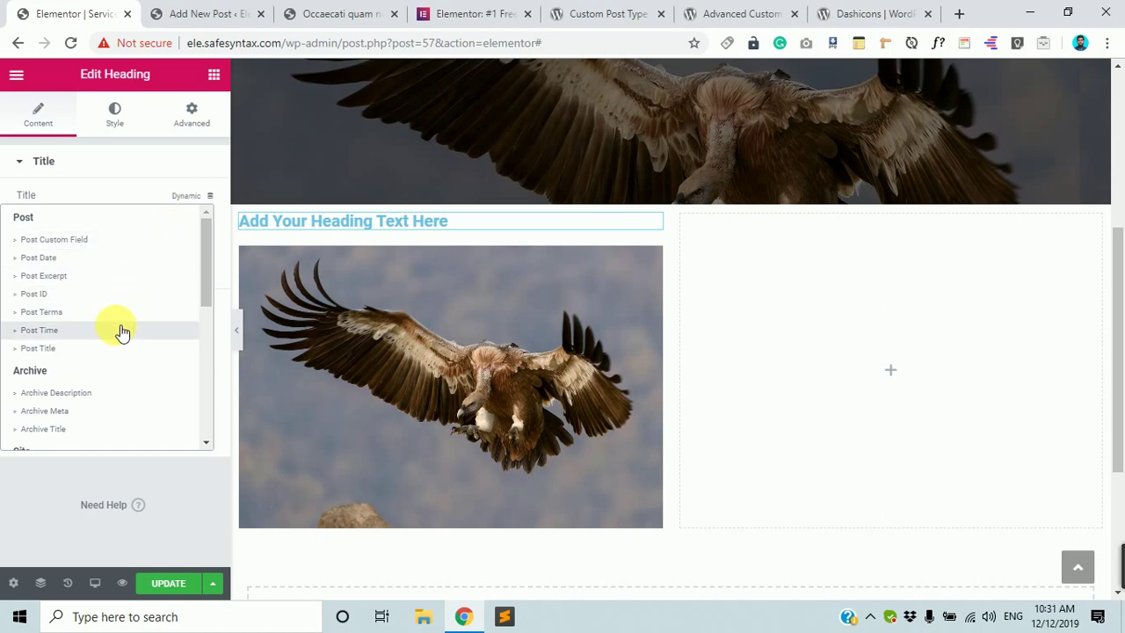
left_click(39, 348)
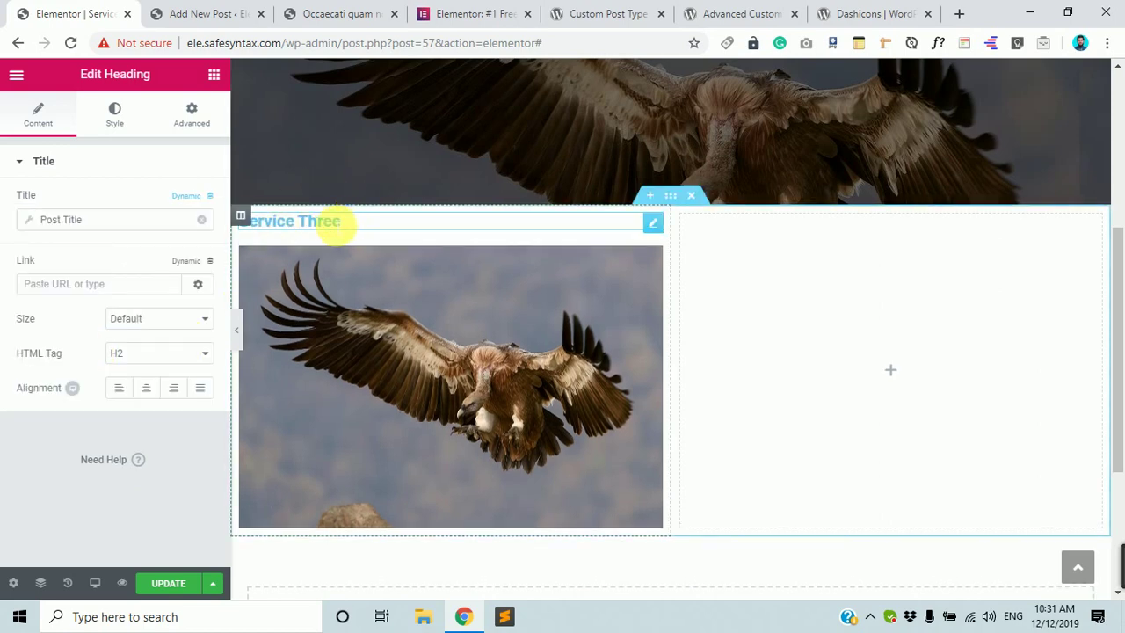
Set the text color of the heading above the featured image to a saturated dark blue.
left_click(115, 116)
left_click(201, 204)
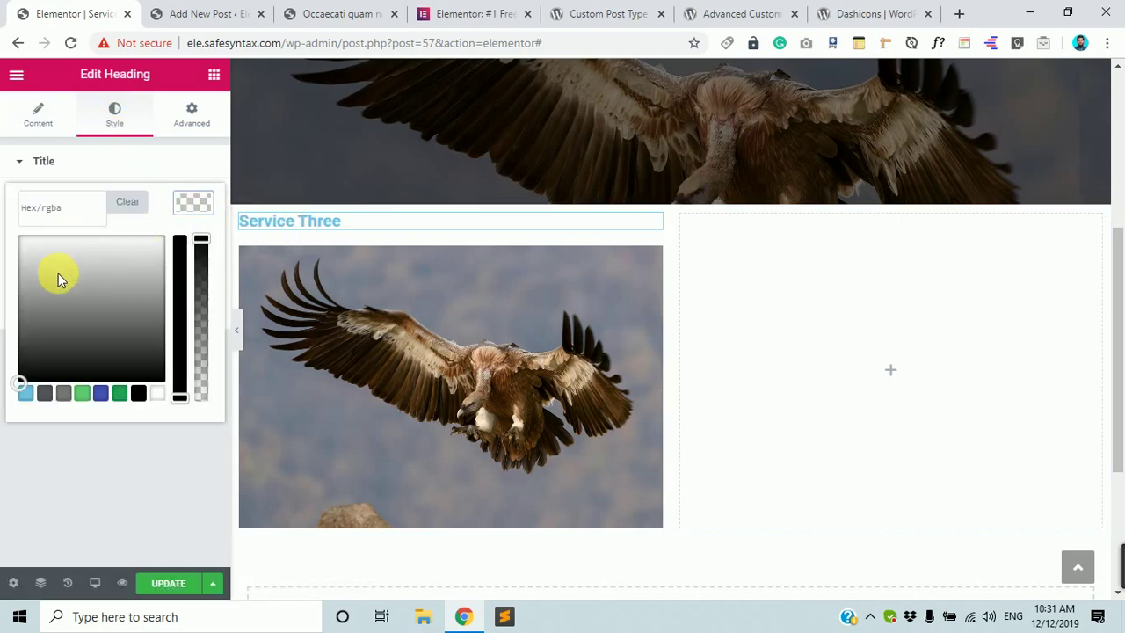
left_click(94, 318)
left_click(179, 297)
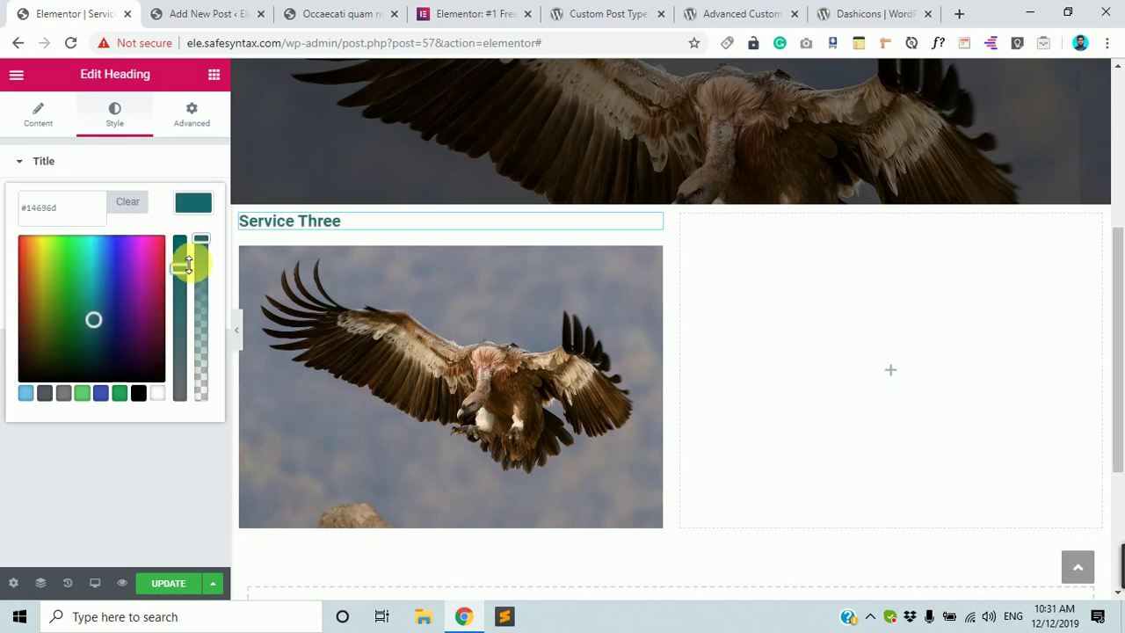
left_click(100, 392)
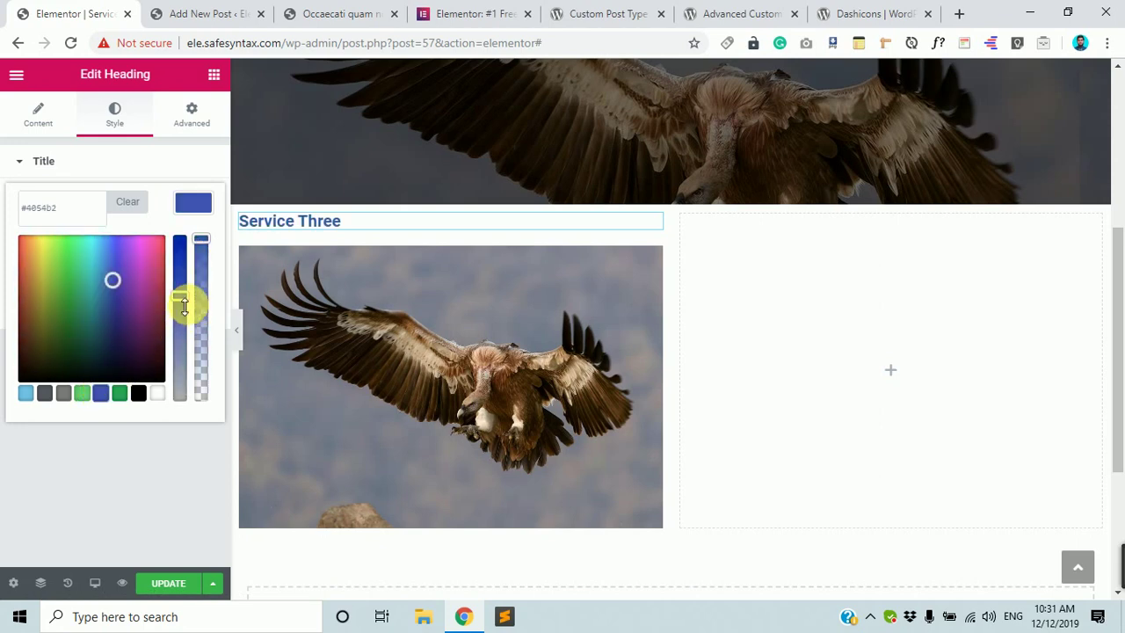
left_click_drag(184, 305, 197, 242)
left_click(120, 161)
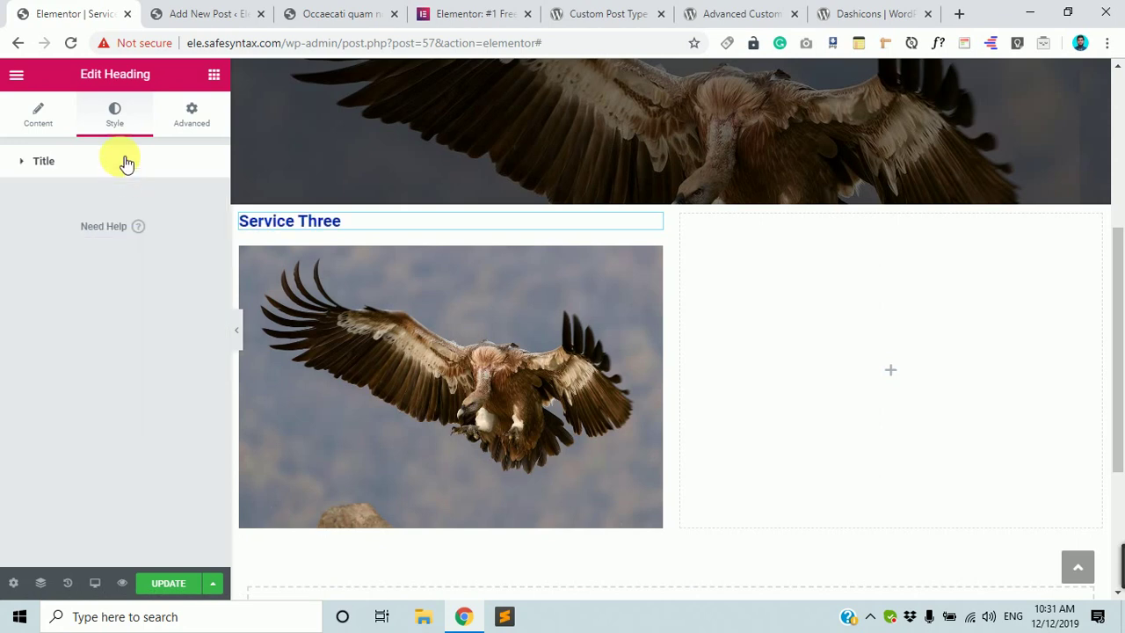
Set the blue heading's font size to 44 px and check the two-column section.
left_click(85, 168)
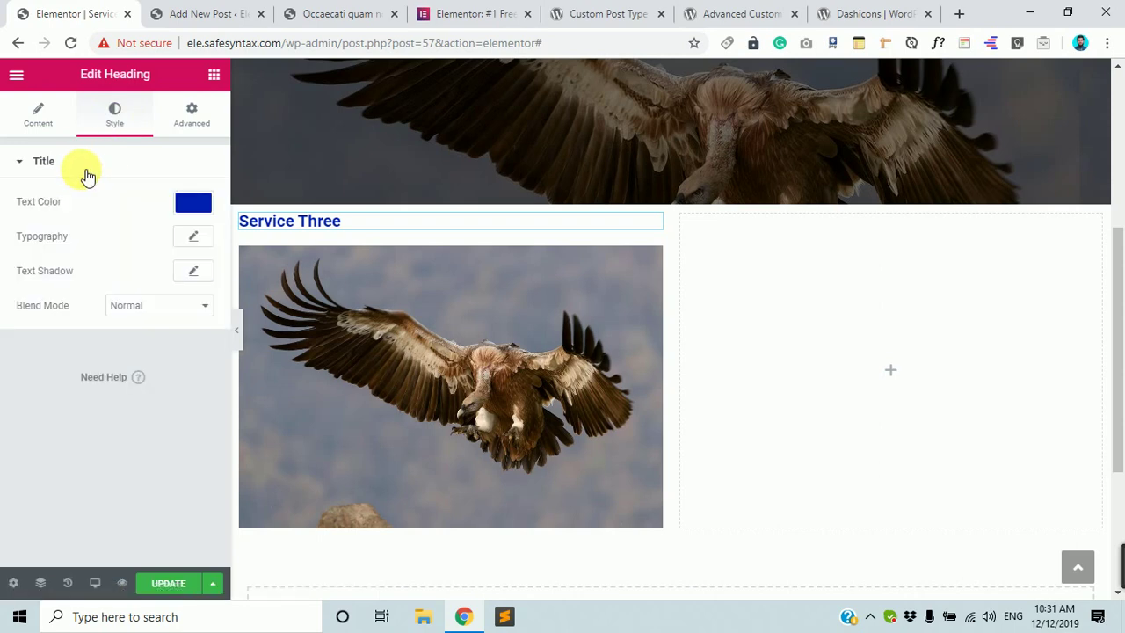
left_click(194, 237)
left_click_drag(30, 339, 64, 343)
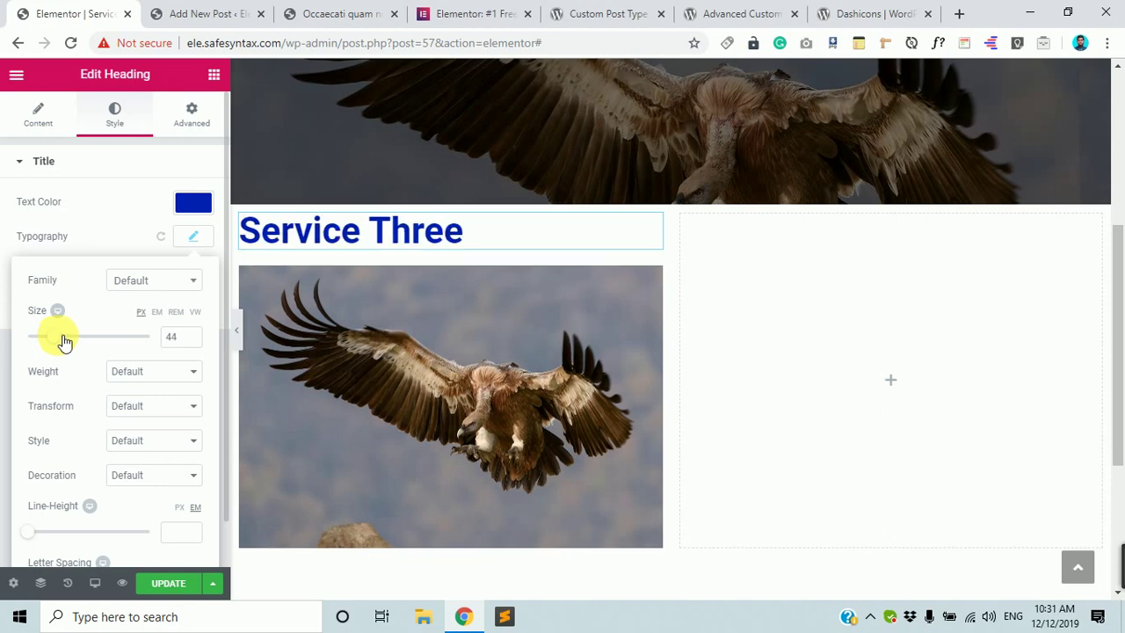
left_click(128, 114)
scroll(589, 366, "down", 3)
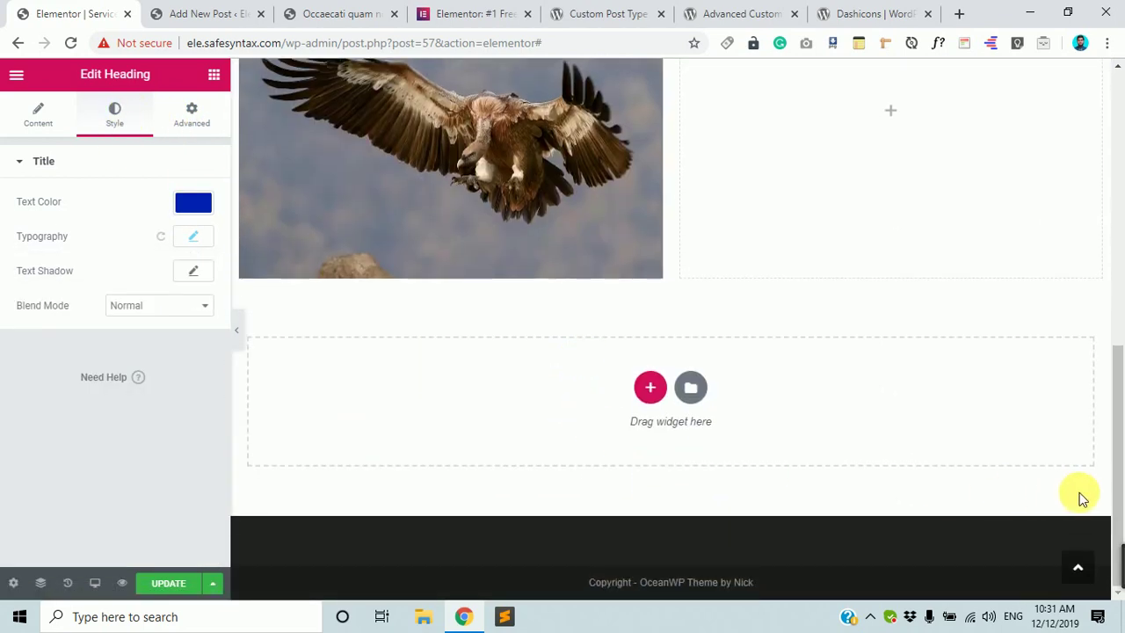
scroll(678, 425, "up", 4)
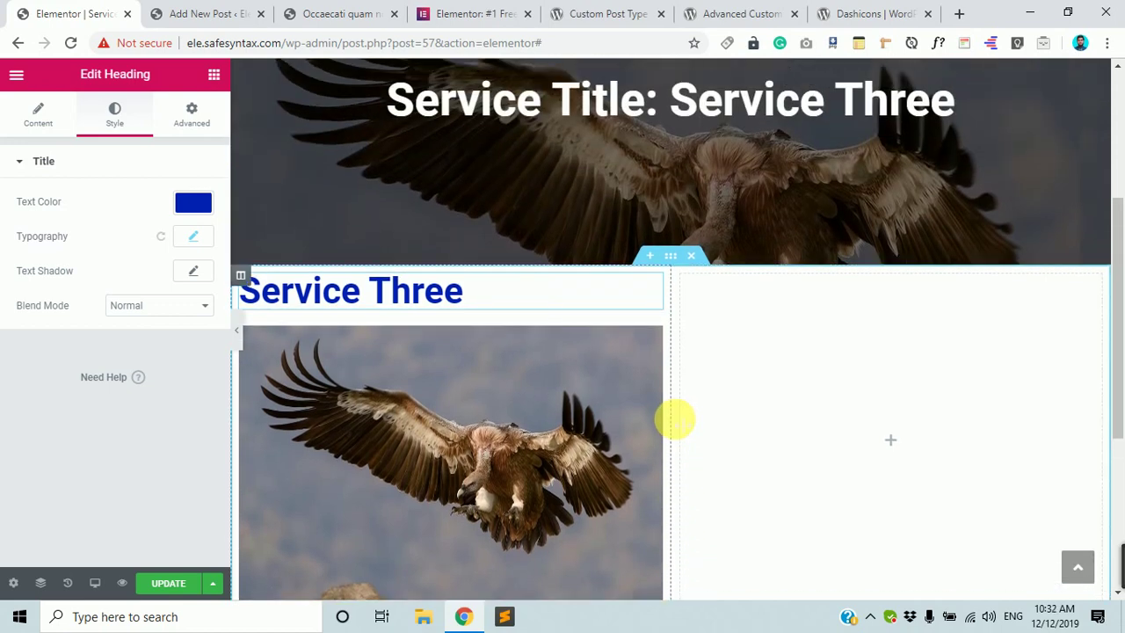
scroll(908, 433, "down", 1)
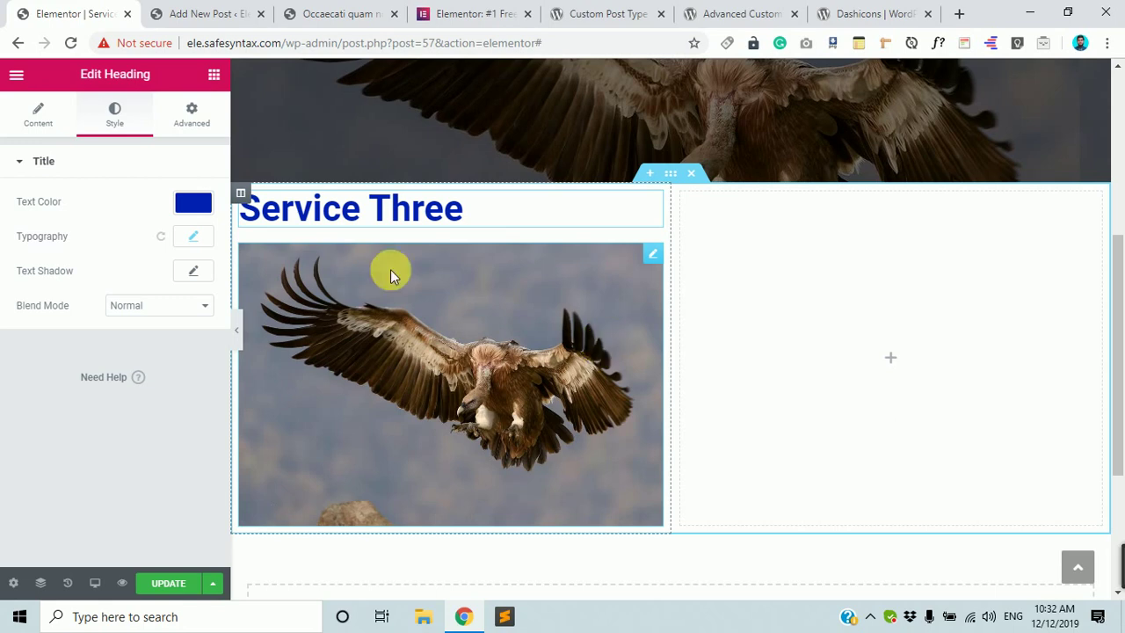
Add a Text Editor widget to the empty right column of the two-column section.
left_click(214, 74)
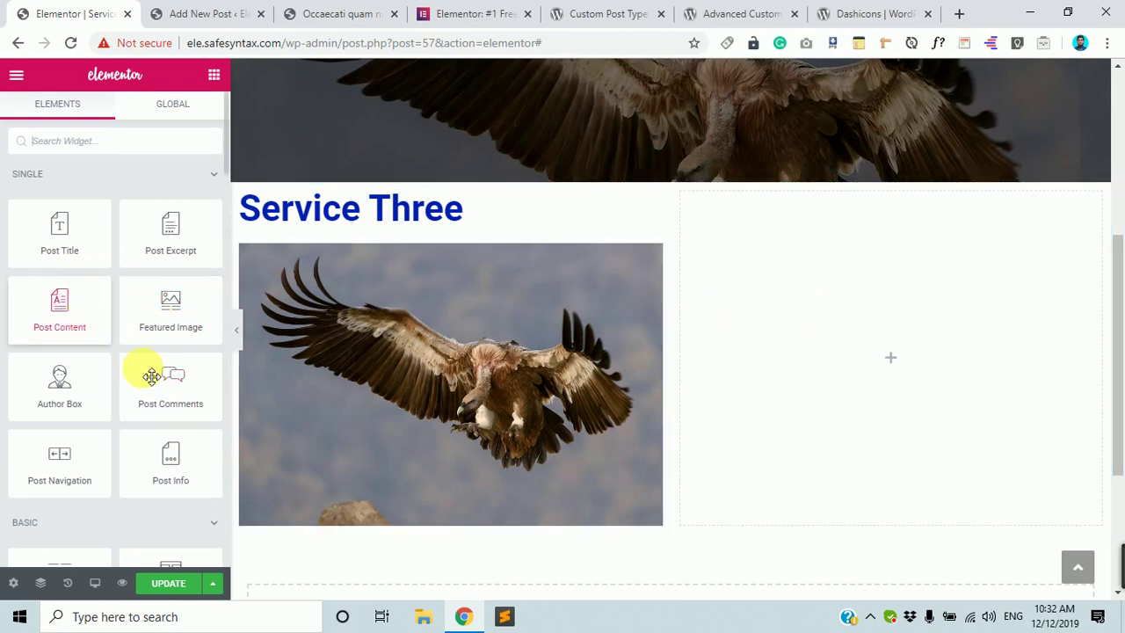
scroll(151, 376, "down", 3)
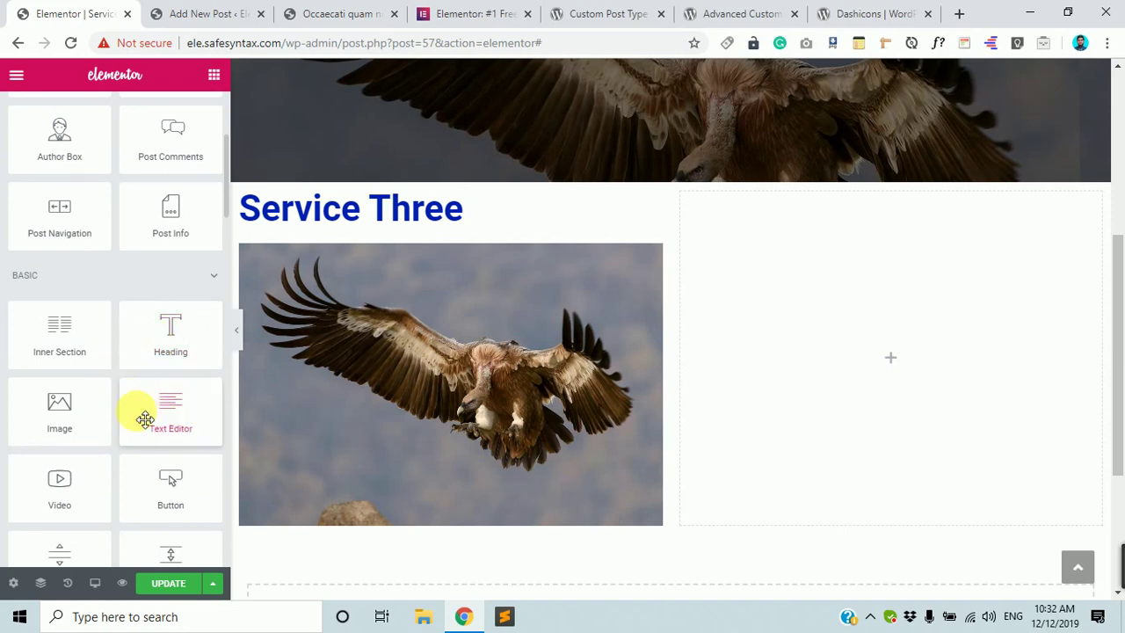
left_click_drag(170, 419, 786, 233)
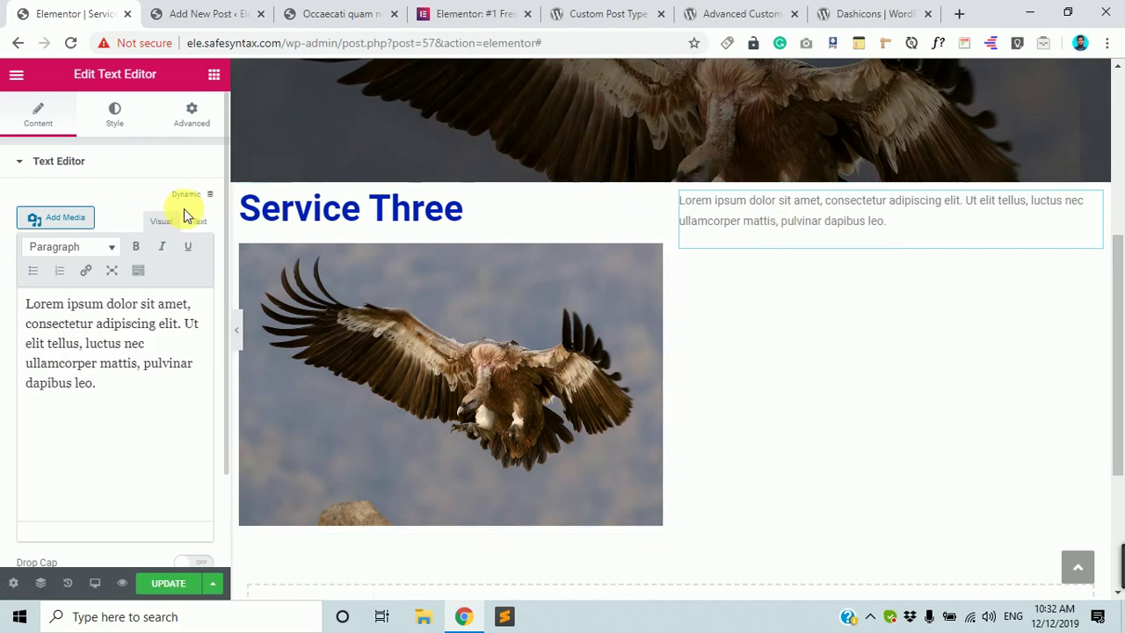
Link the text editor's content to a dynamic ACF Field with the key Service Name.
left_click(210, 195)
scroll(120, 344, "down", 5)
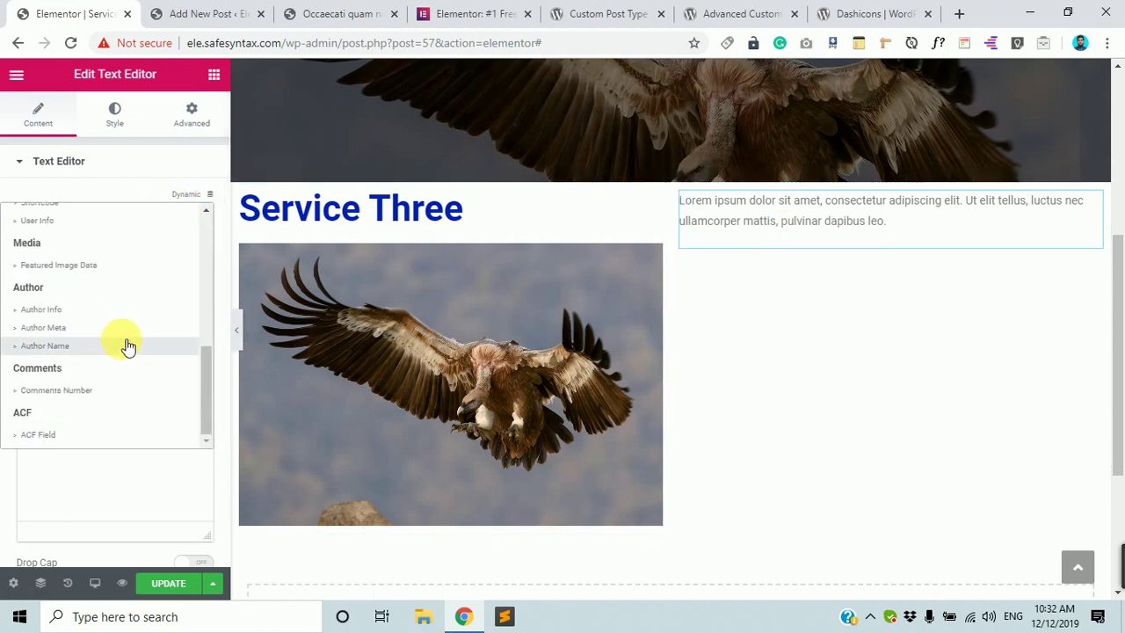
left_click(37, 435)
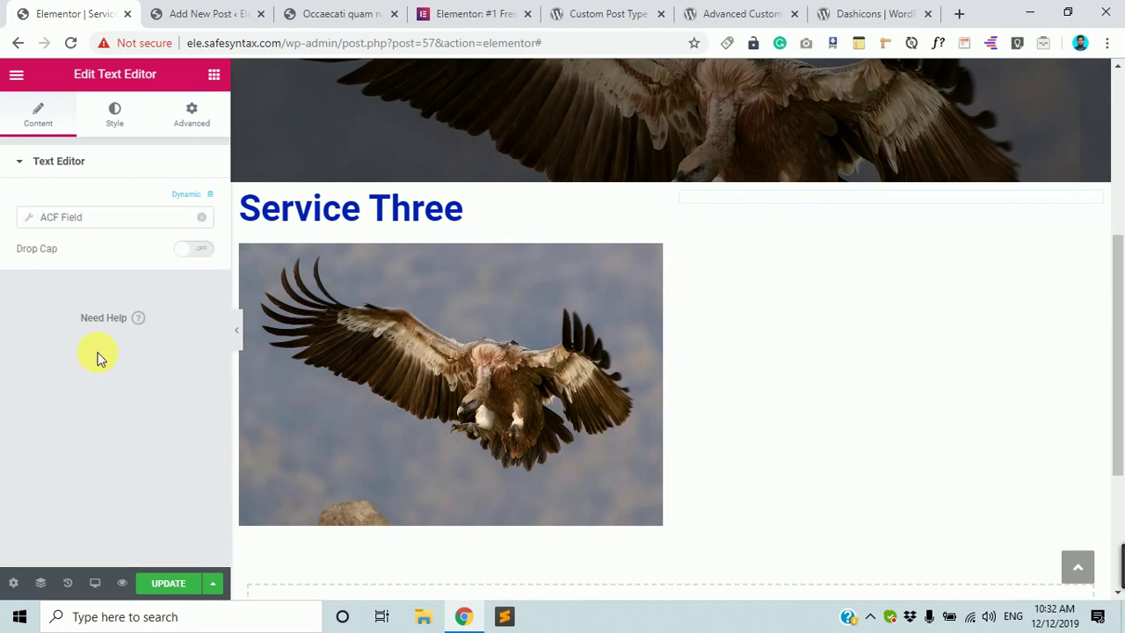
left_click(39, 226)
left_click(150, 290)
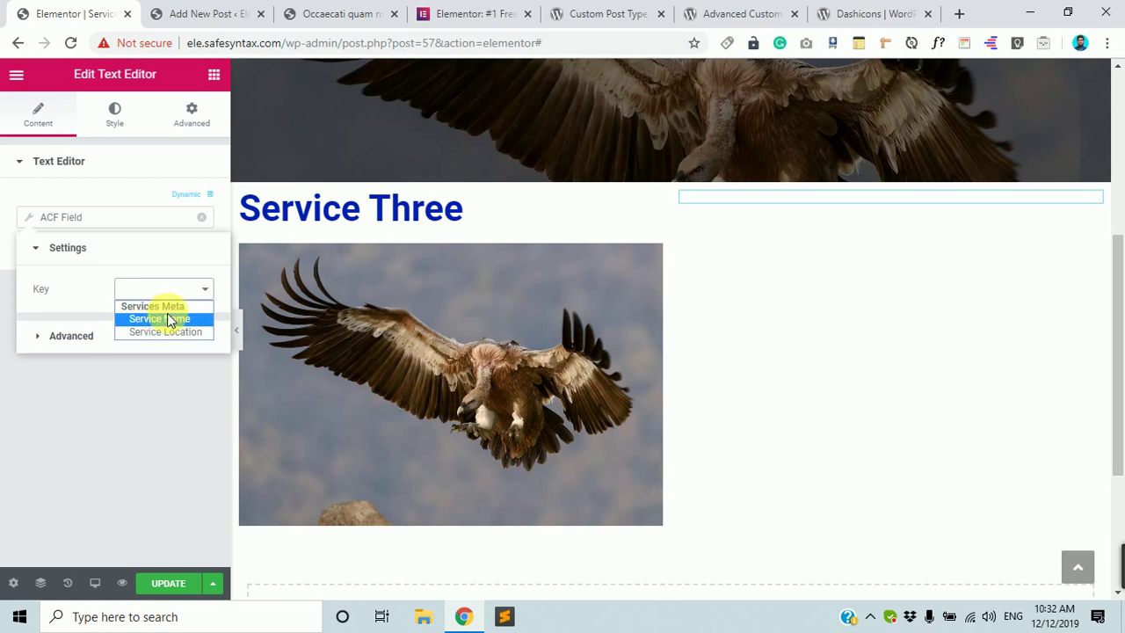
left_click(168, 320)
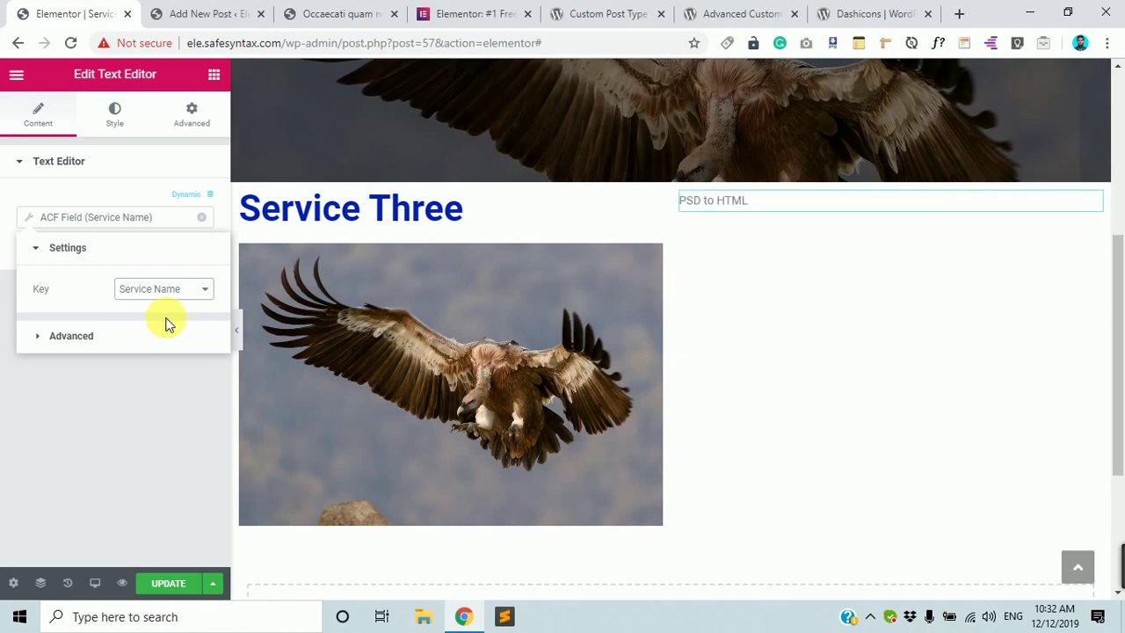
scroll(934, 196, "up", 4)
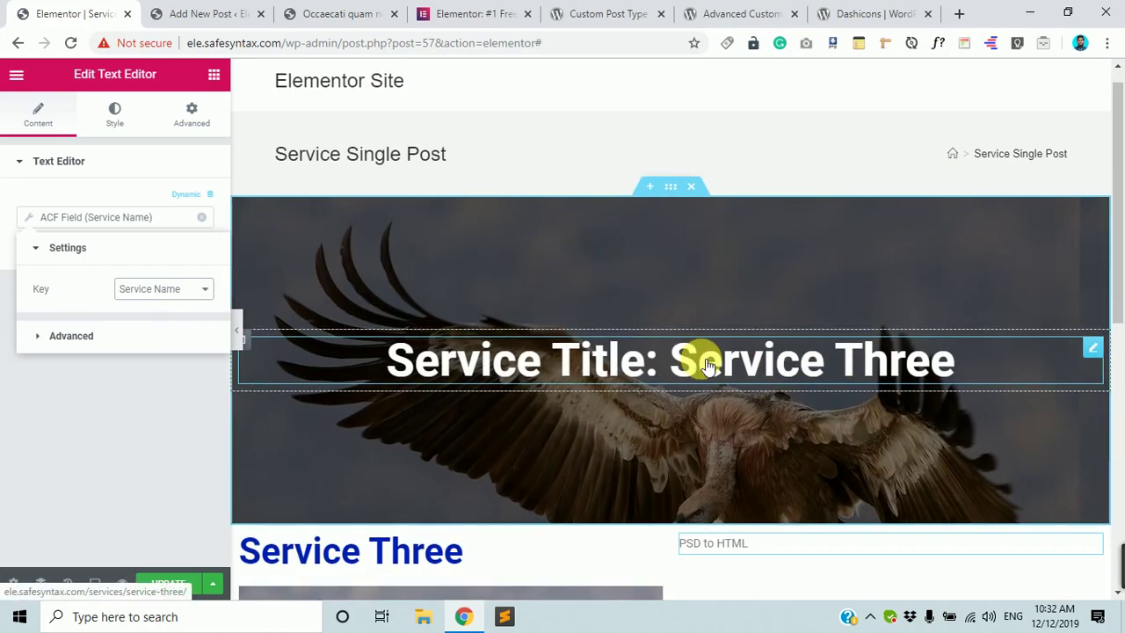
scroll(709, 364, "down", 3)
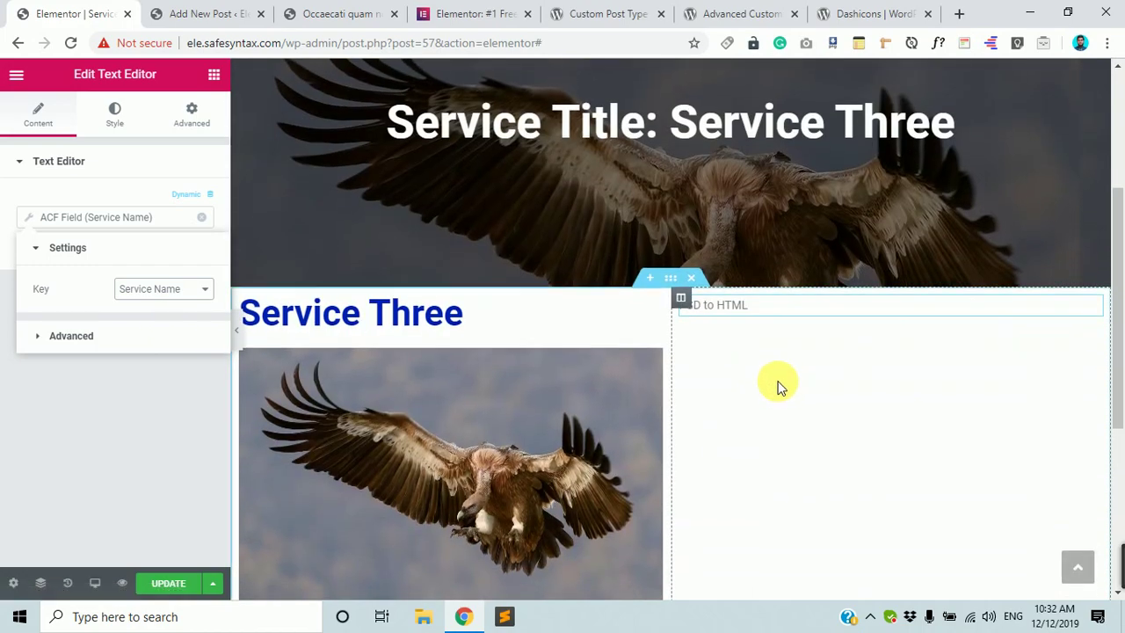
Add the text "Service Name:" before the dynamic ACF field value.
left_click(123, 341)
left_click(163, 337)
type("S")
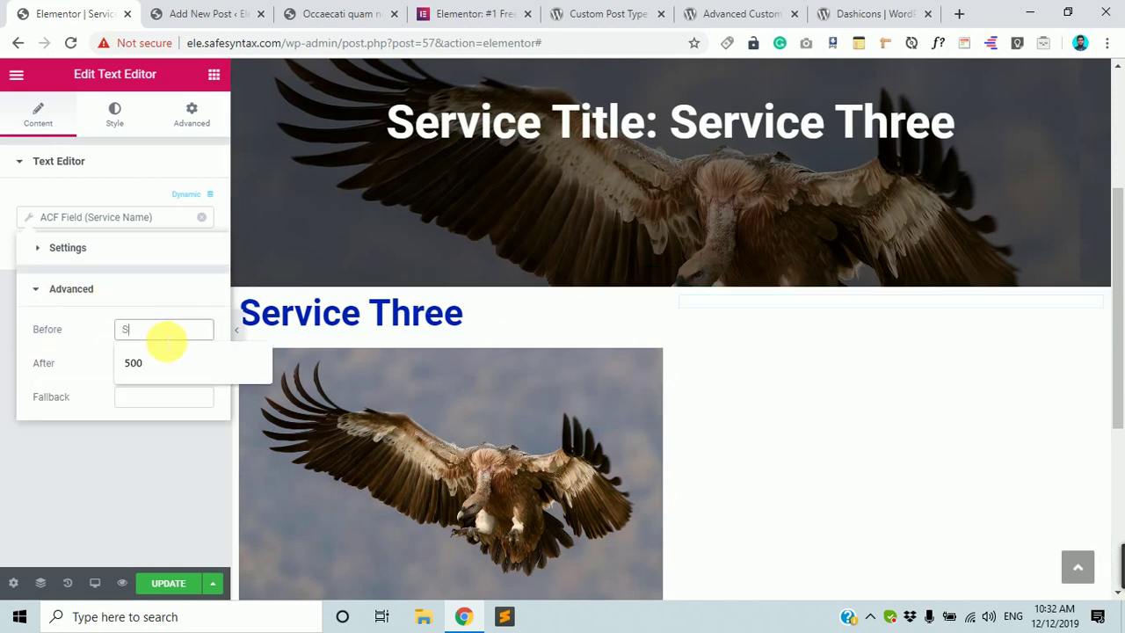
type("ervice N")
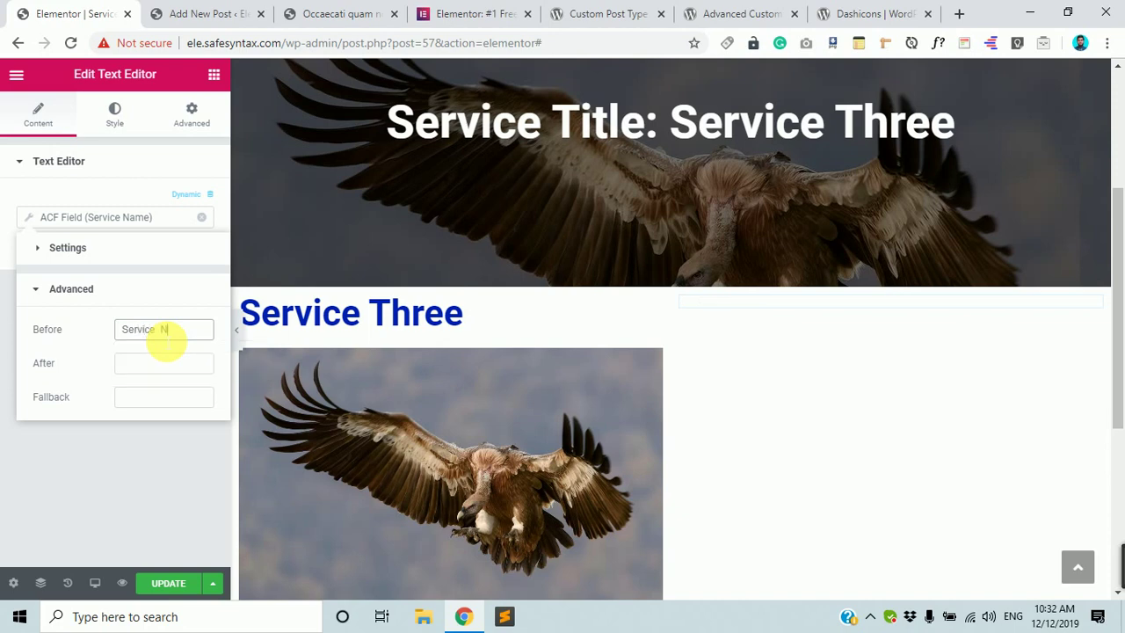
type("ame:")
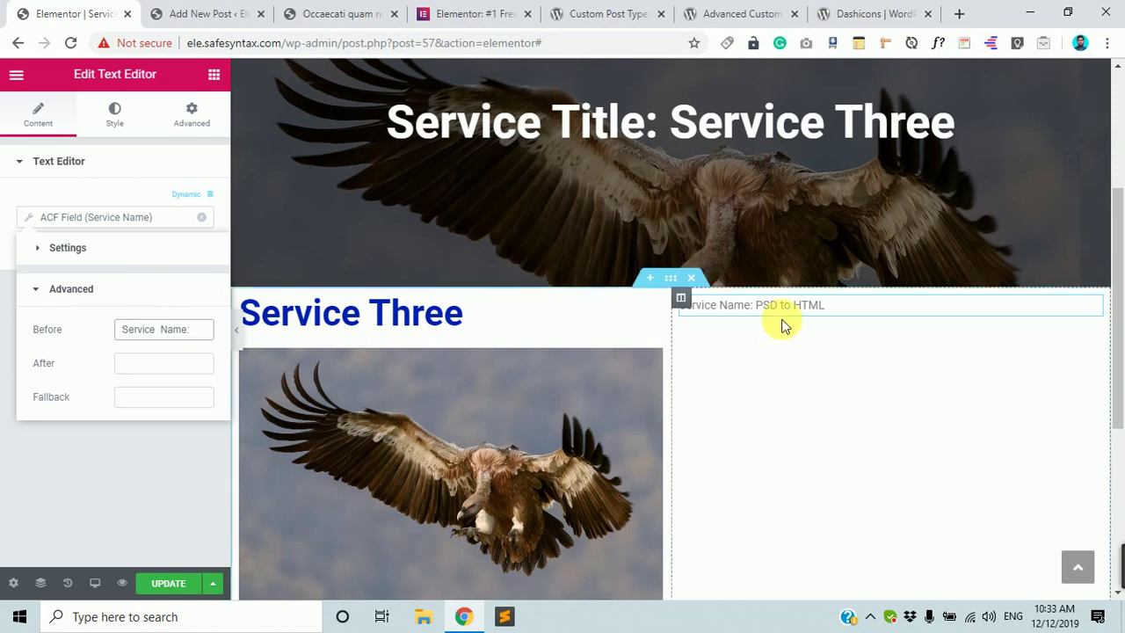
Set the text colour of the Service Name text editor to green #00ce1b.
left_click(114, 116)
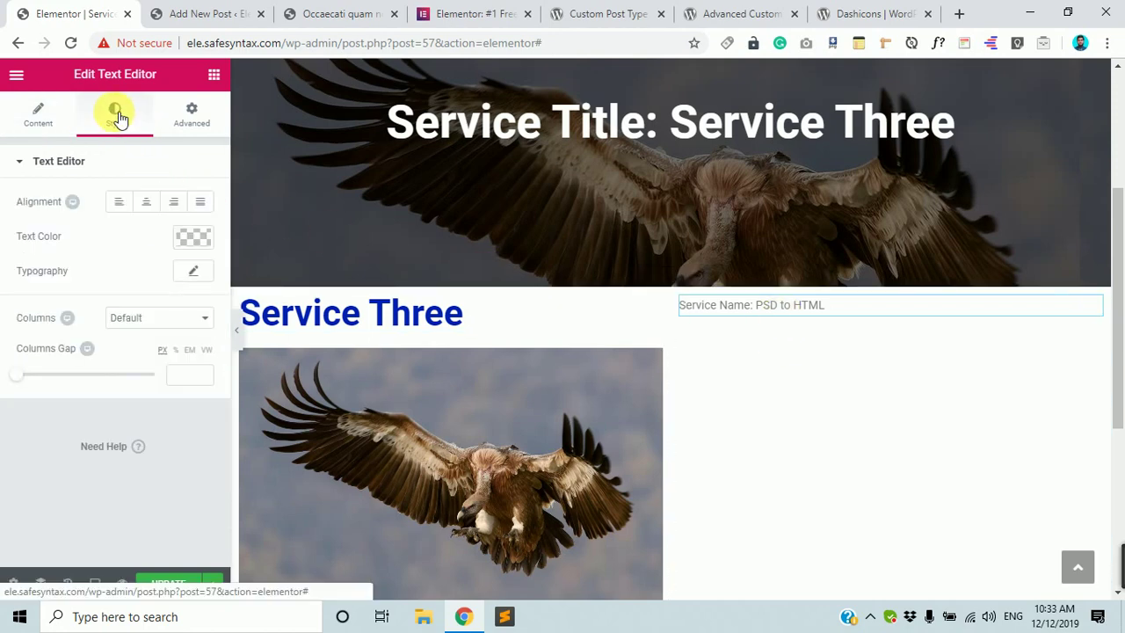
left_click(188, 239)
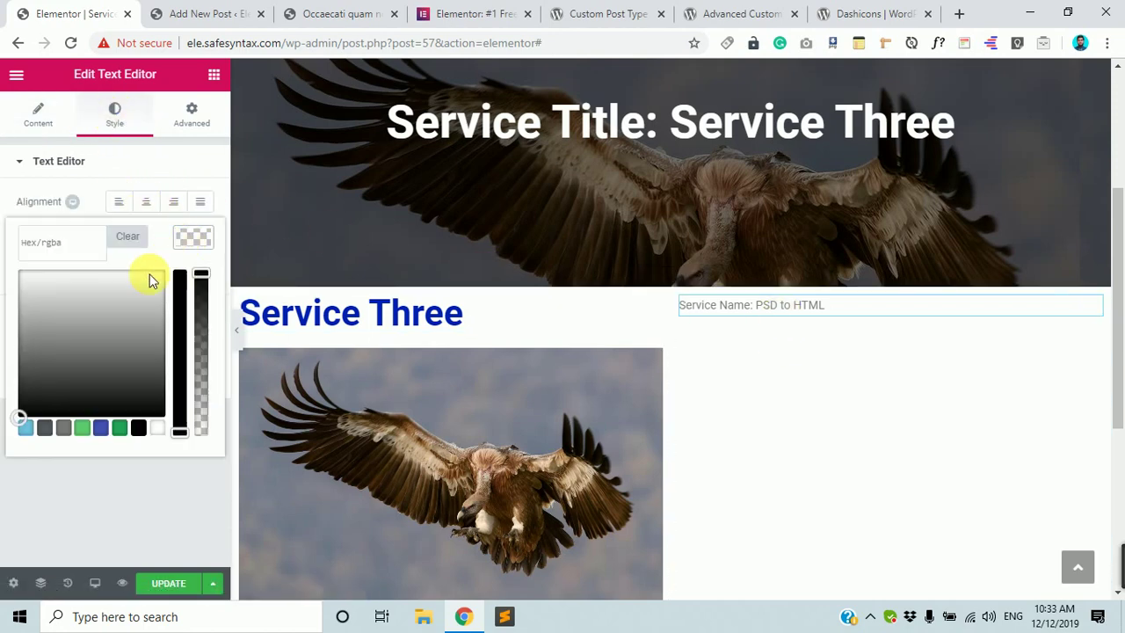
left_click_drag(87, 360, 115, 314)
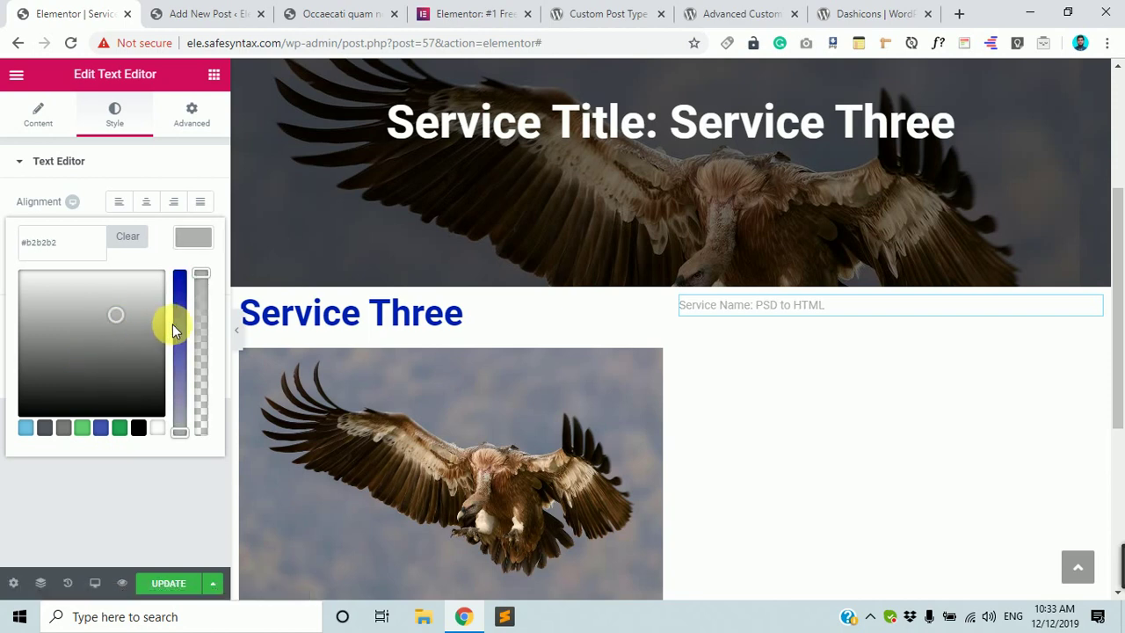
left_click(82, 429)
left_click_drag(181, 346, 181, 263)
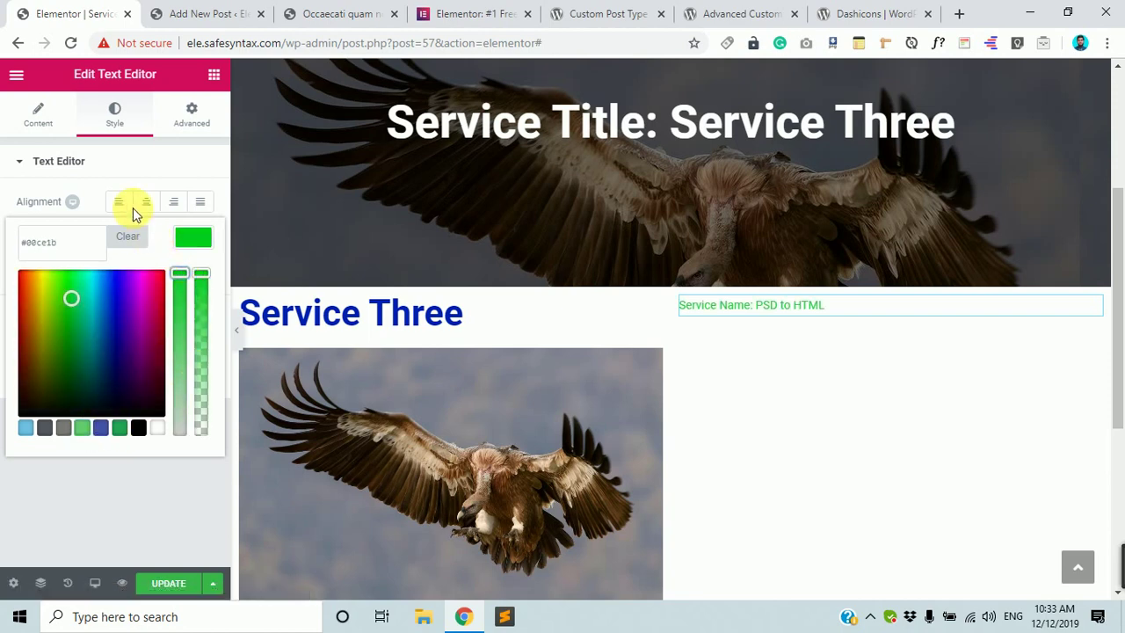
left_click(108, 167)
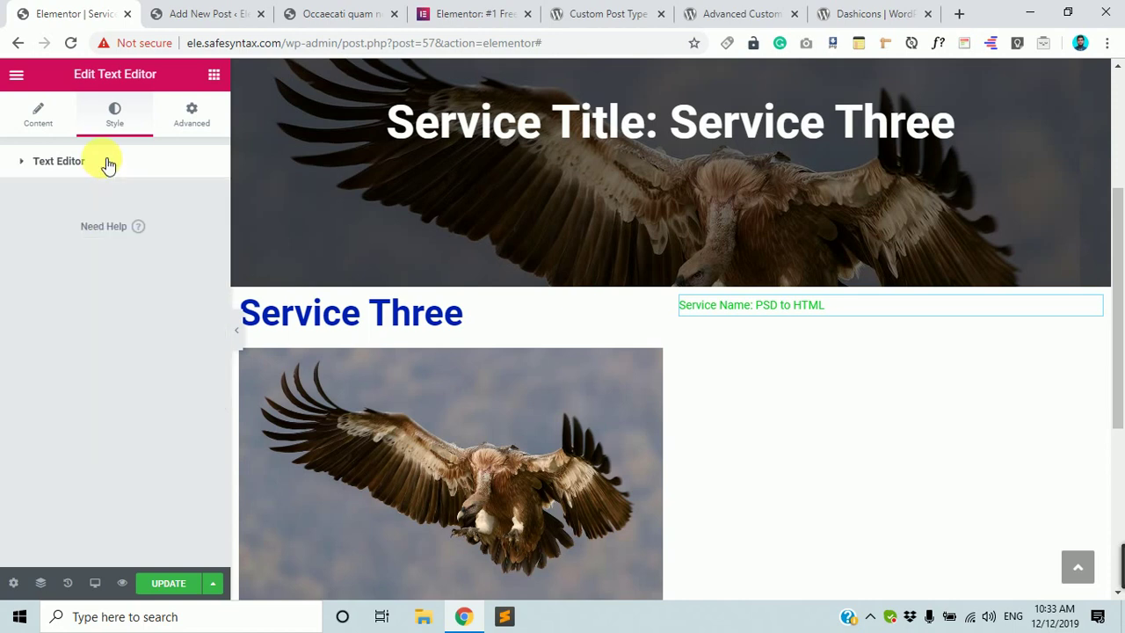
Set the Service Name text editor's typography size to 29 px.
left_click_drag(107, 162, 117, 281)
left_click(194, 273)
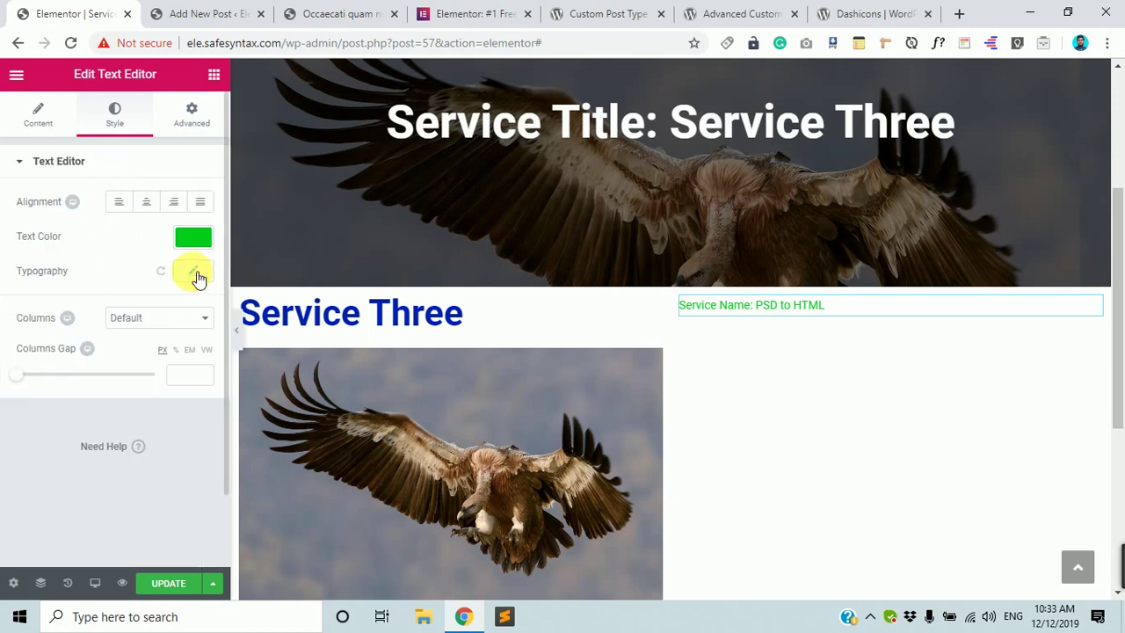
left_click_drag(33, 377, 50, 375)
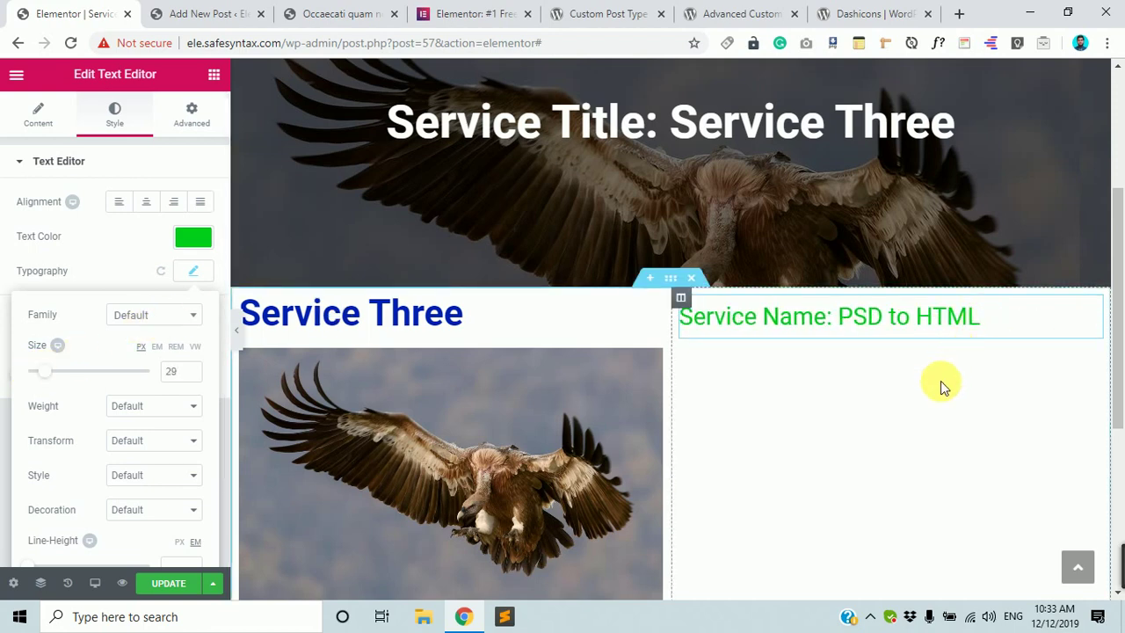
Add a Heading widget below the Service Name text in the right column of the two-column section.
left_click(213, 75)
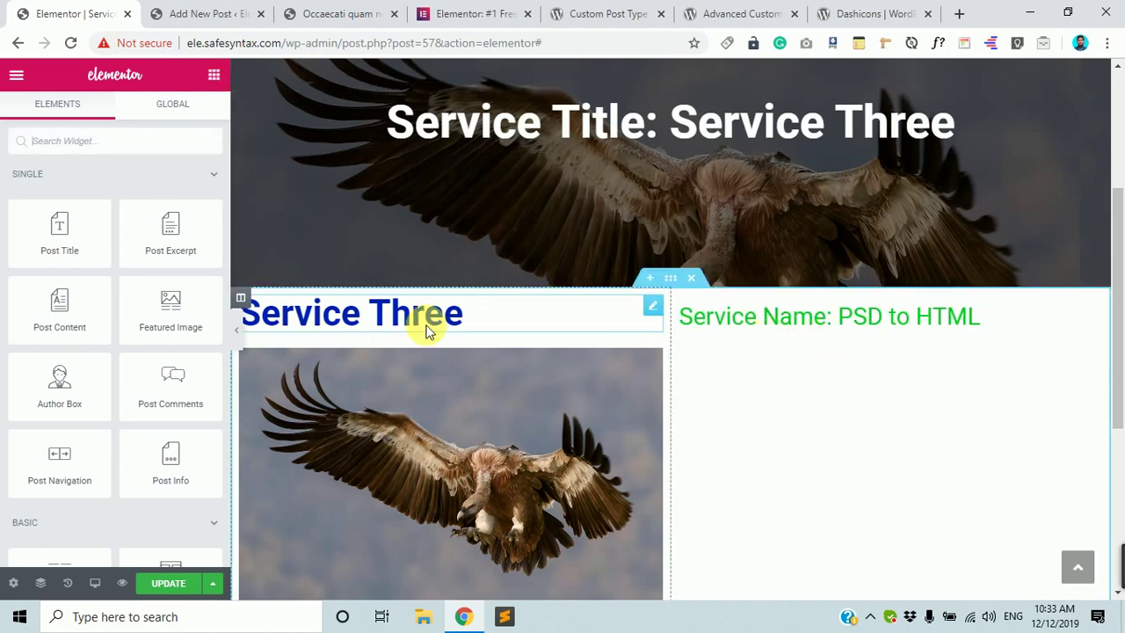
scroll(495, 445, "down", 1)
scroll(169, 393, "down", 1)
scroll(169, 393, "down", 3)
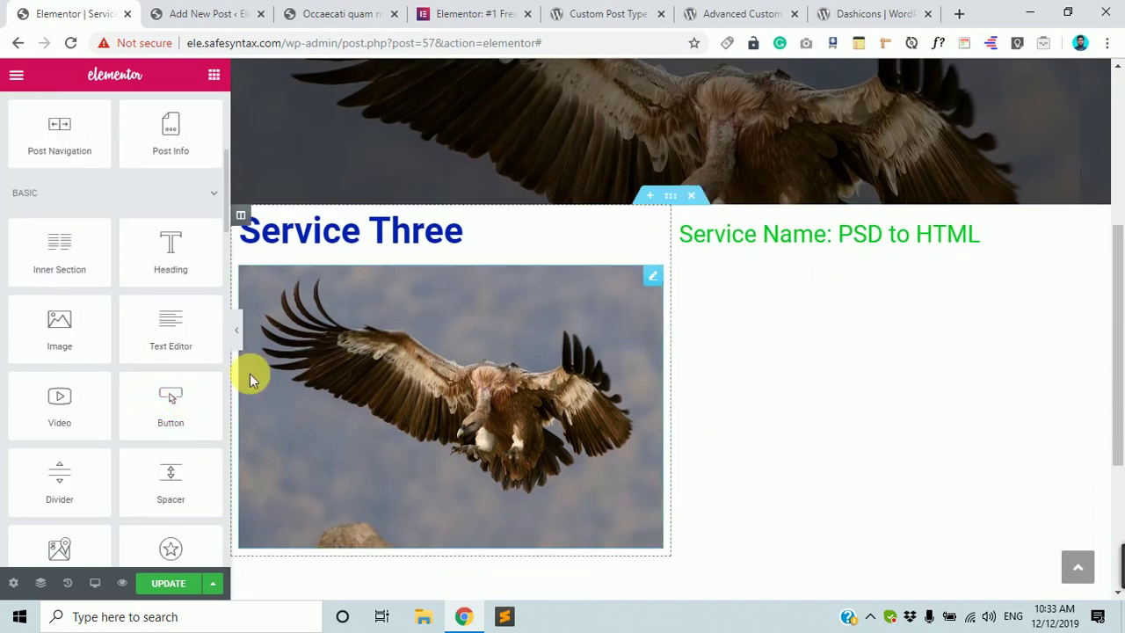
left_click_drag(203, 387, 1118, 448)
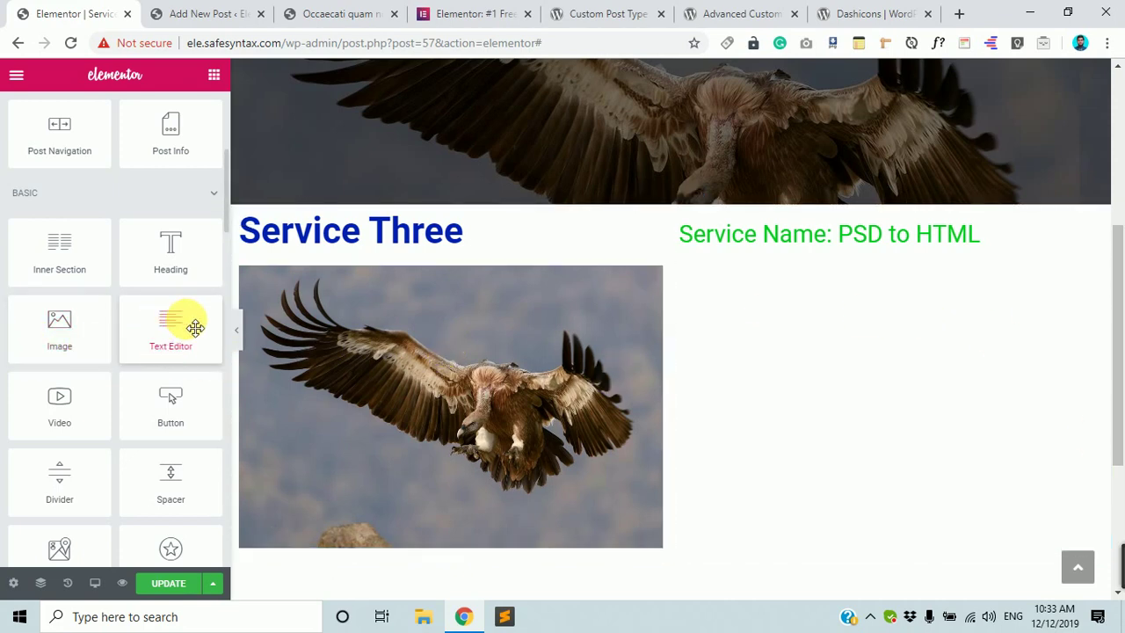
left_click_drag(181, 337, 126, 334)
left_click_drag(176, 253, 815, 250)
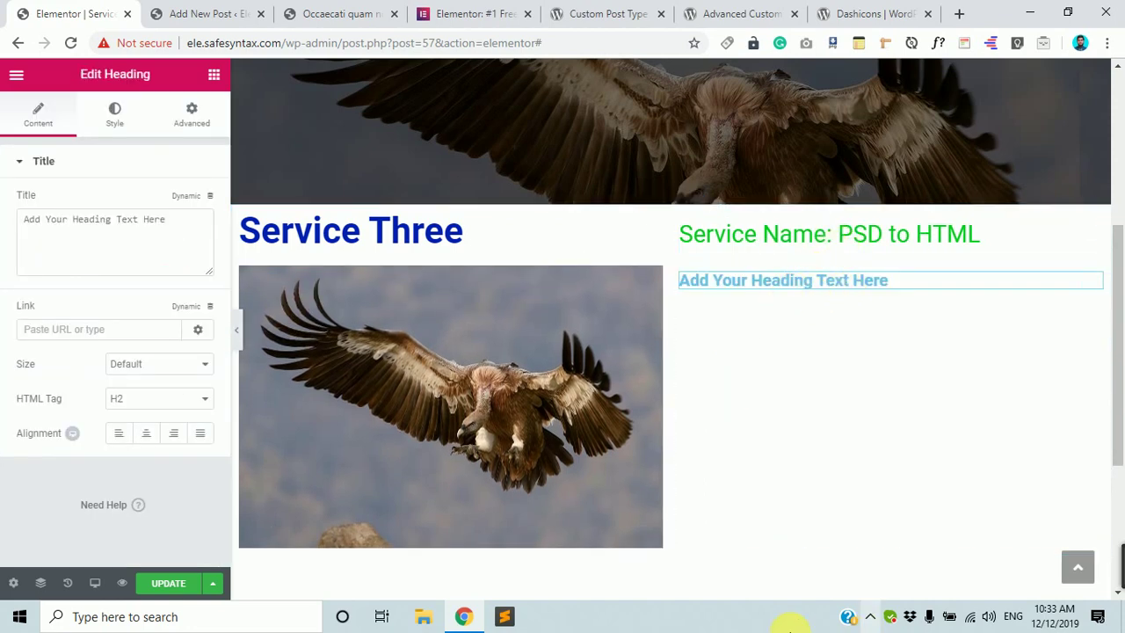
Link the new heading's title to a dynamic ACF Field with the key Service Location.
left_click(204, 197)
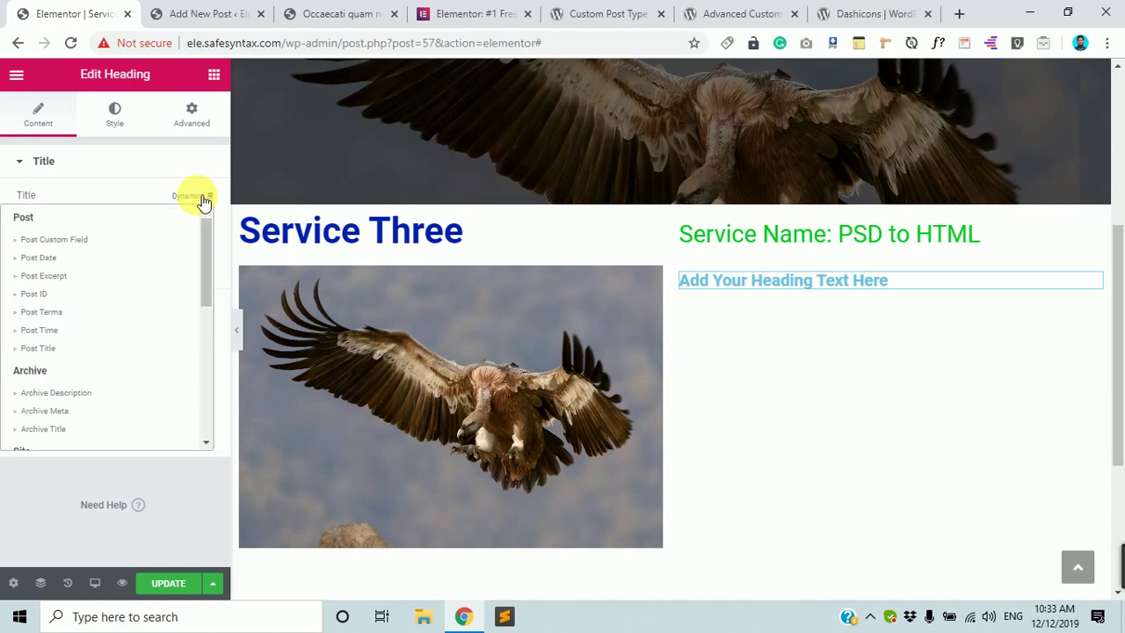
scroll(141, 322, "down", 5)
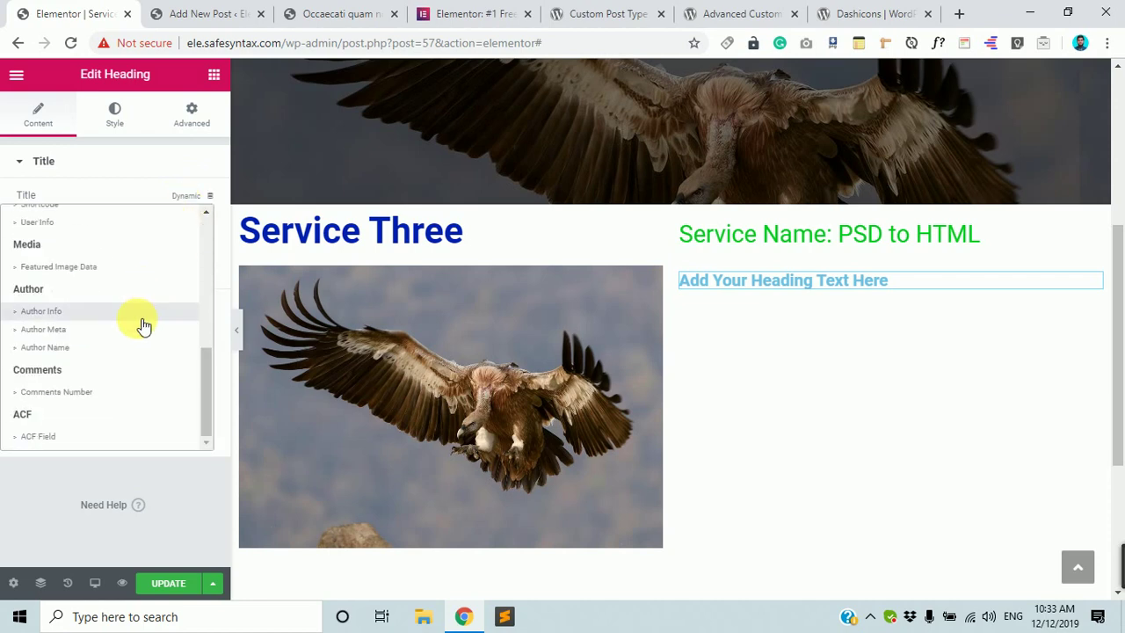
left_click(69, 437)
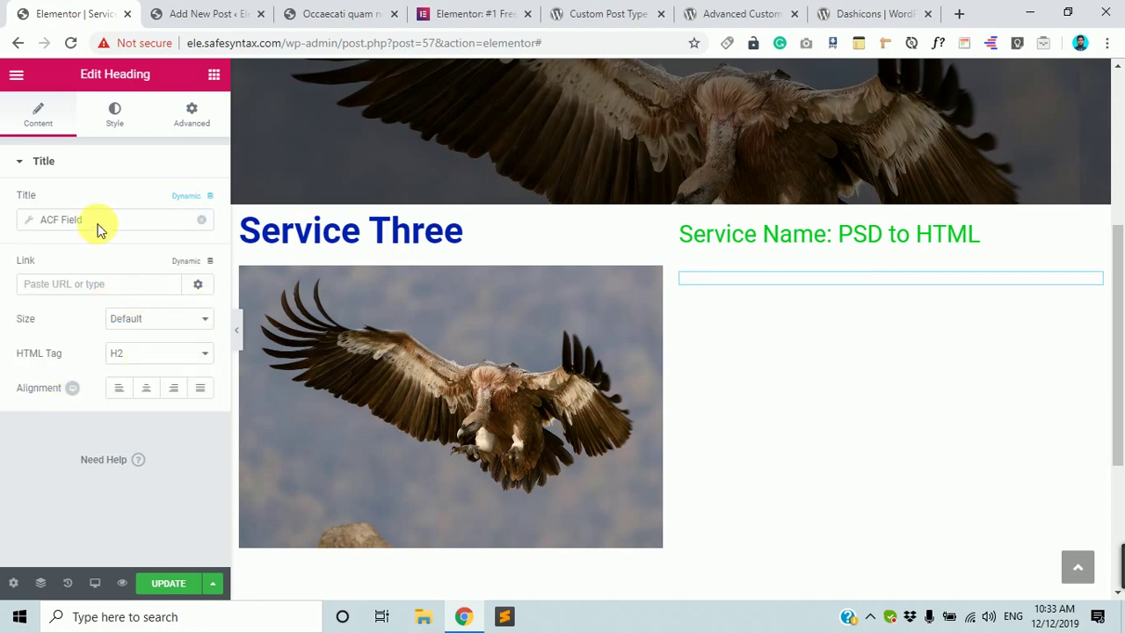
left_click(134, 220)
left_click(202, 195)
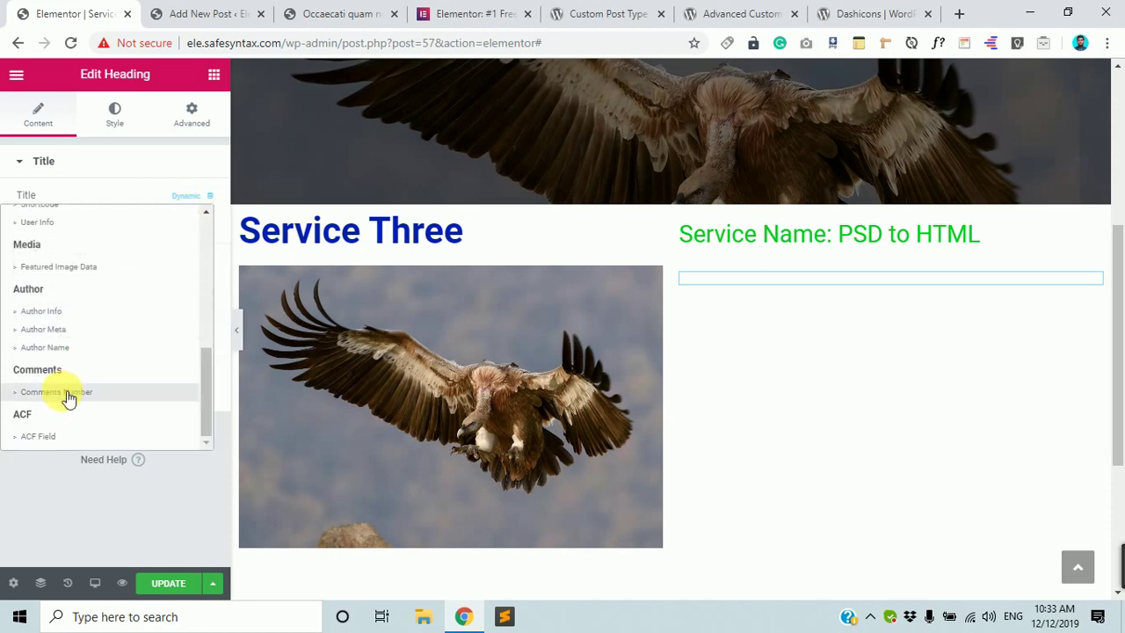
left_click(39, 436)
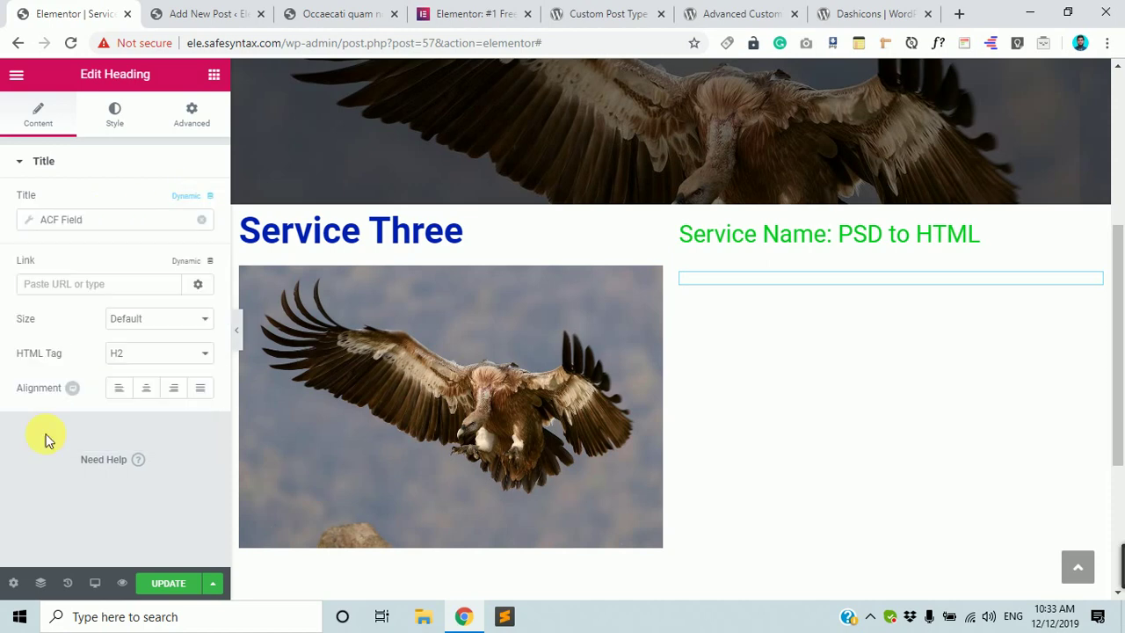
left_click(30, 225)
left_click(148, 293)
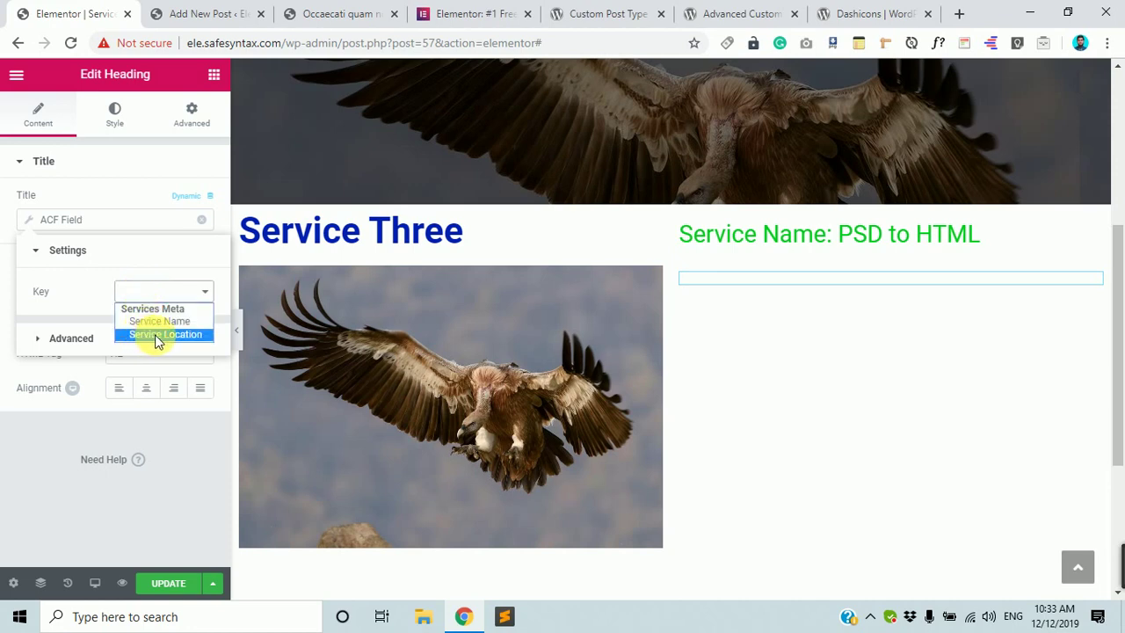
left_click(158, 335)
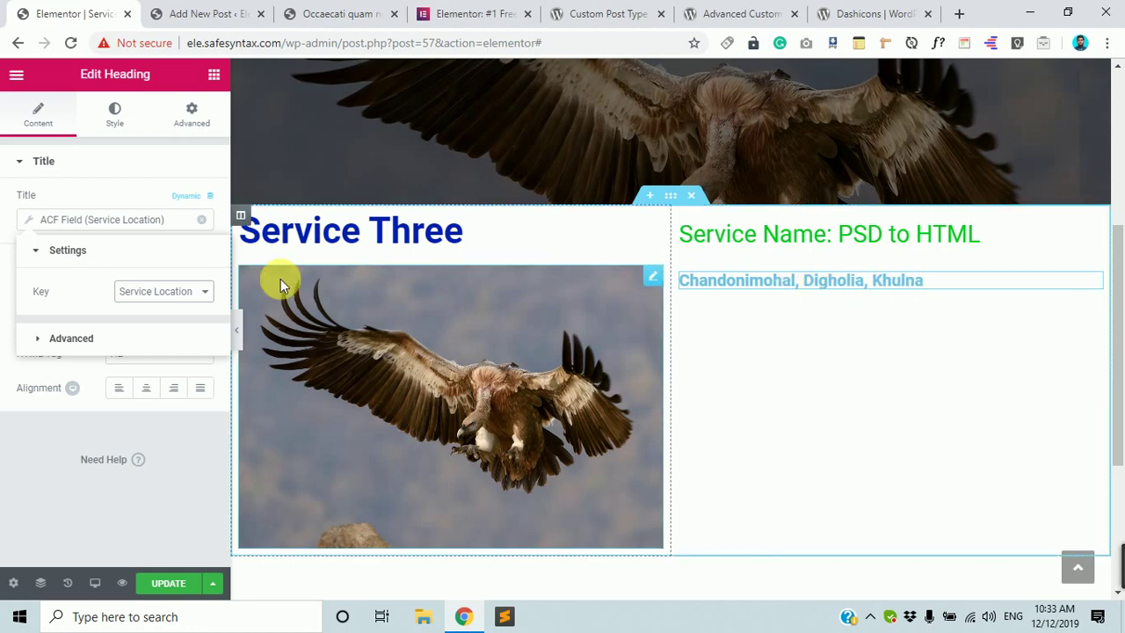
Add the text "<strong>Address: </strong>" before the heading's dynamic Service Location value.
left_click(99, 337)
type("Address:")
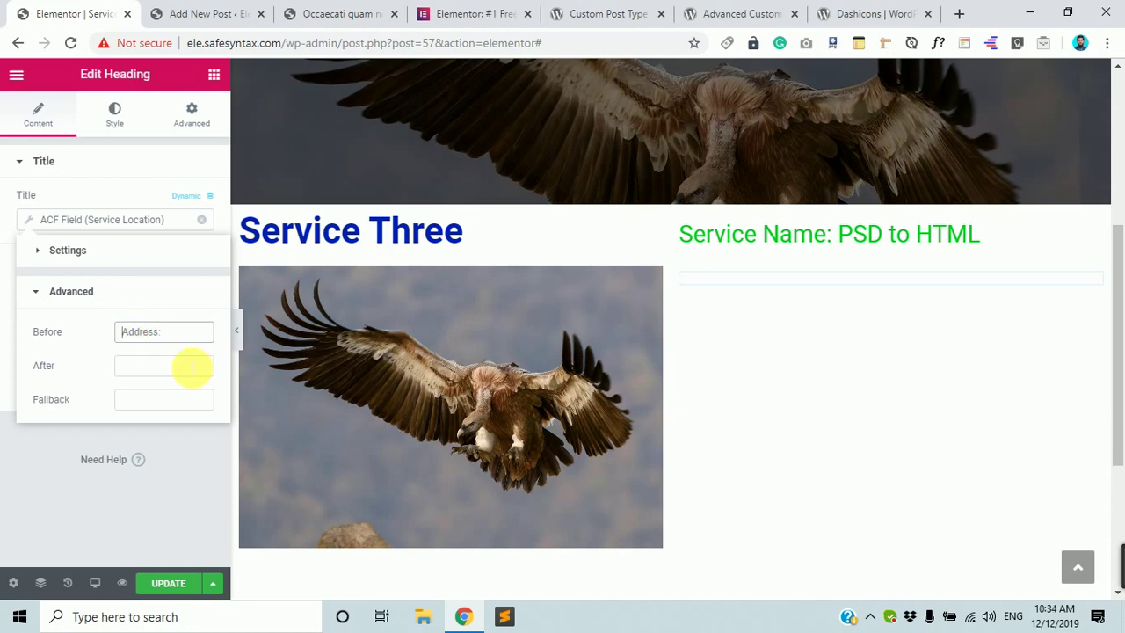
type("<strong>")
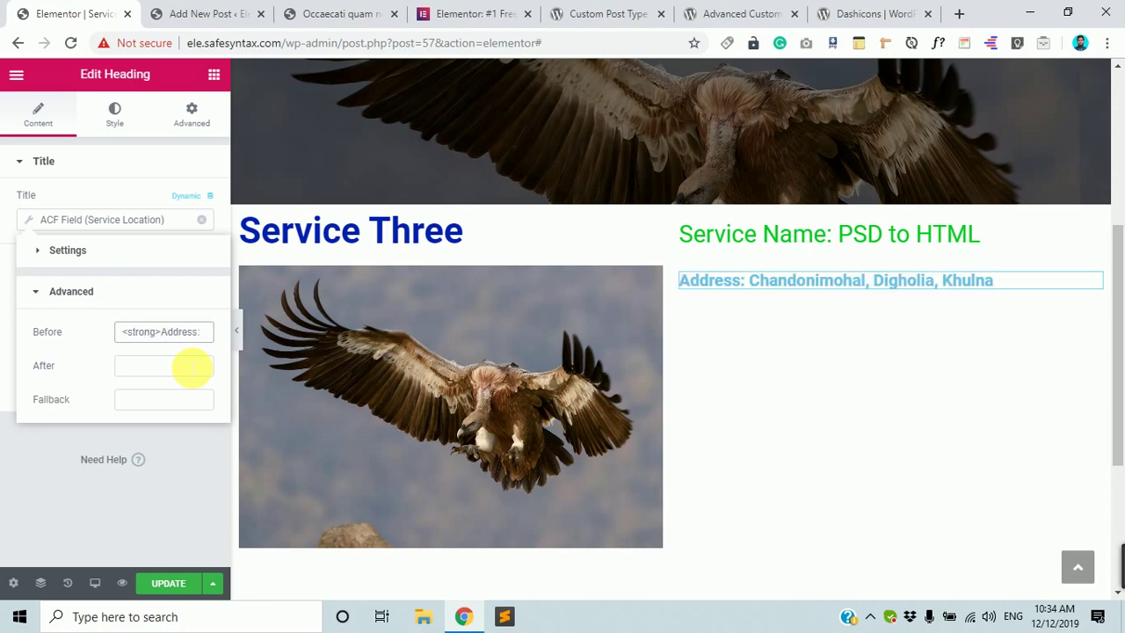
type("</strong>")
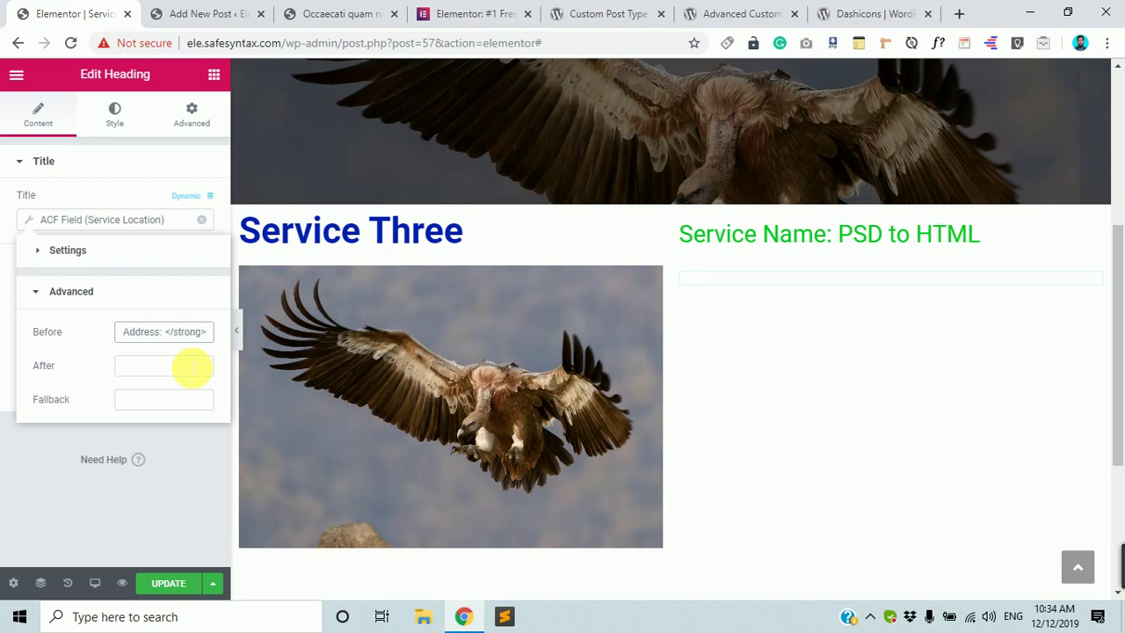
left_click(182, 370)
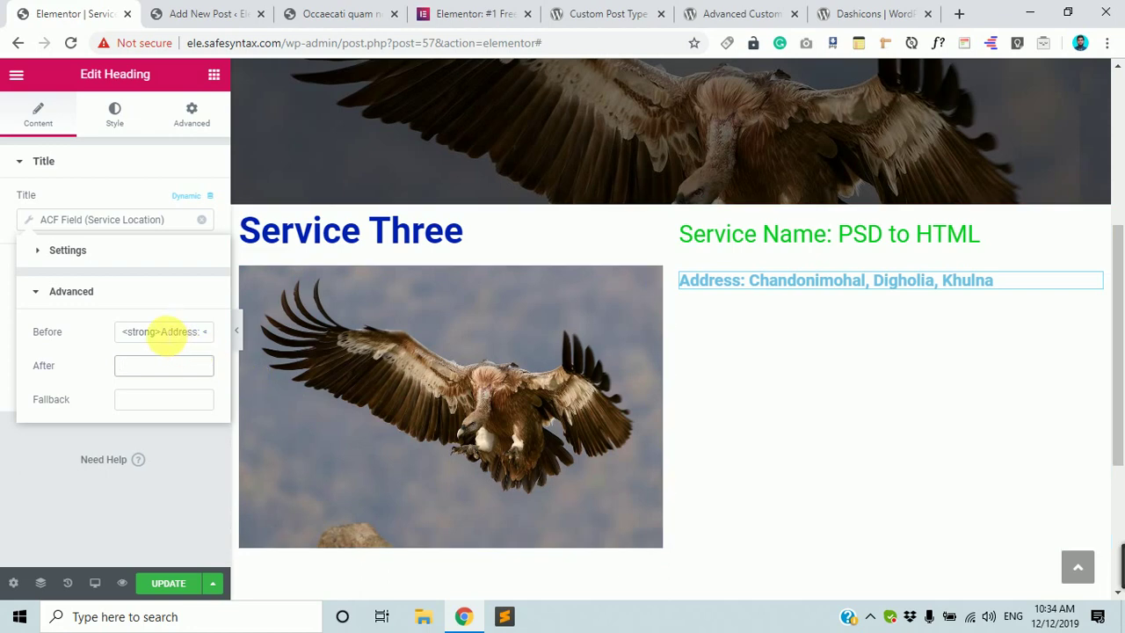
left_click_drag(164, 331, 20, 308)
left_click(3, 308)
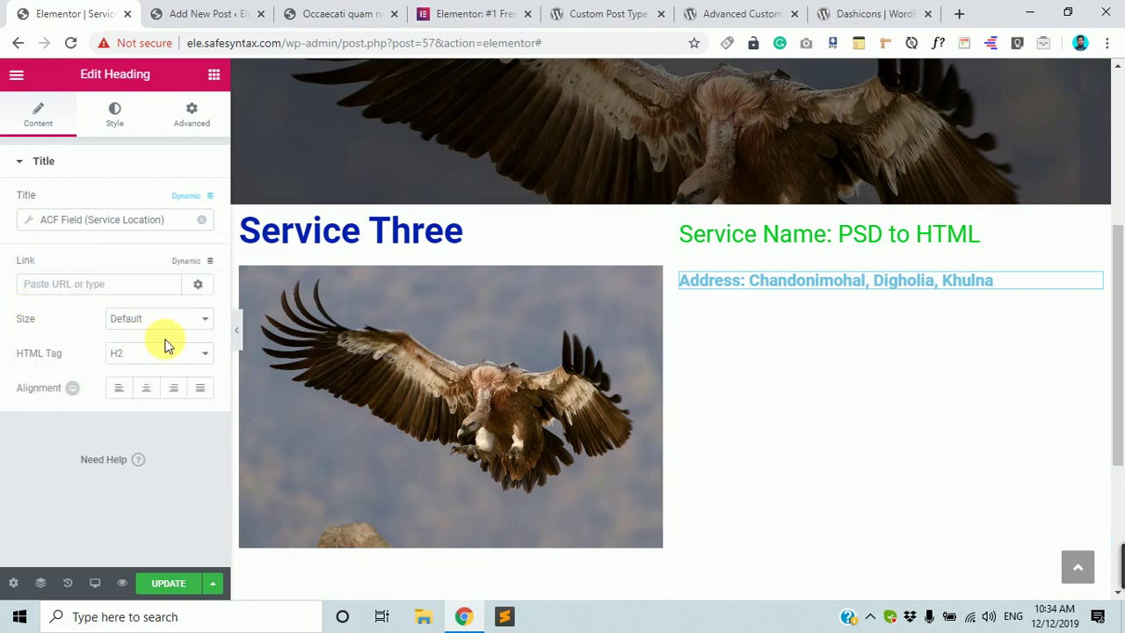
left_click(192, 261)
left_click(199, 265)
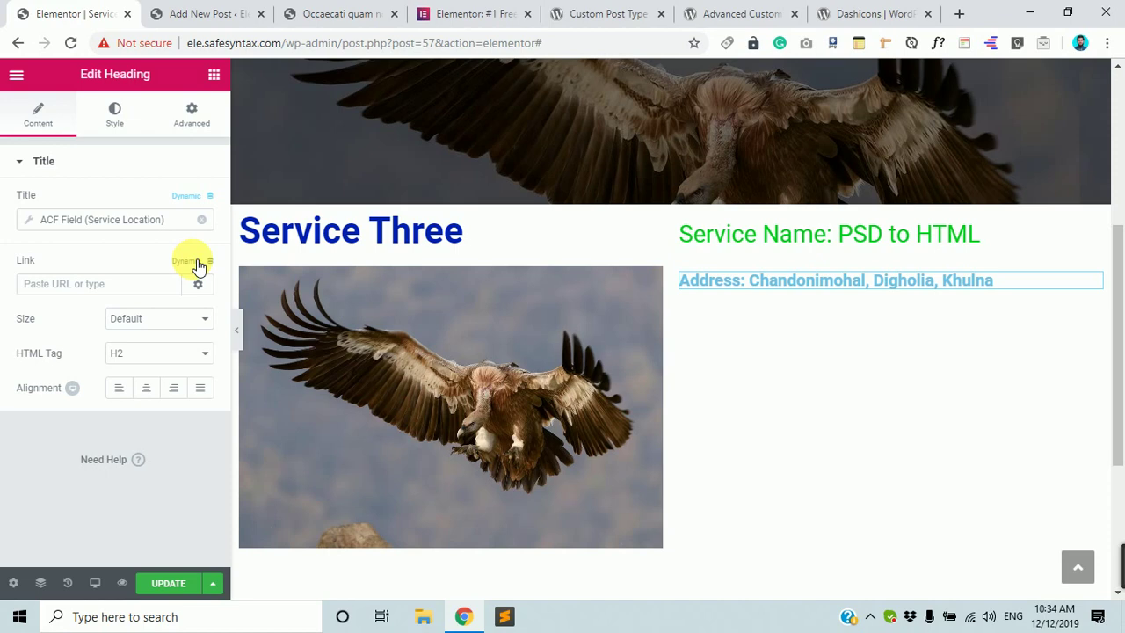
left_click(199, 267)
left_click(195, 262)
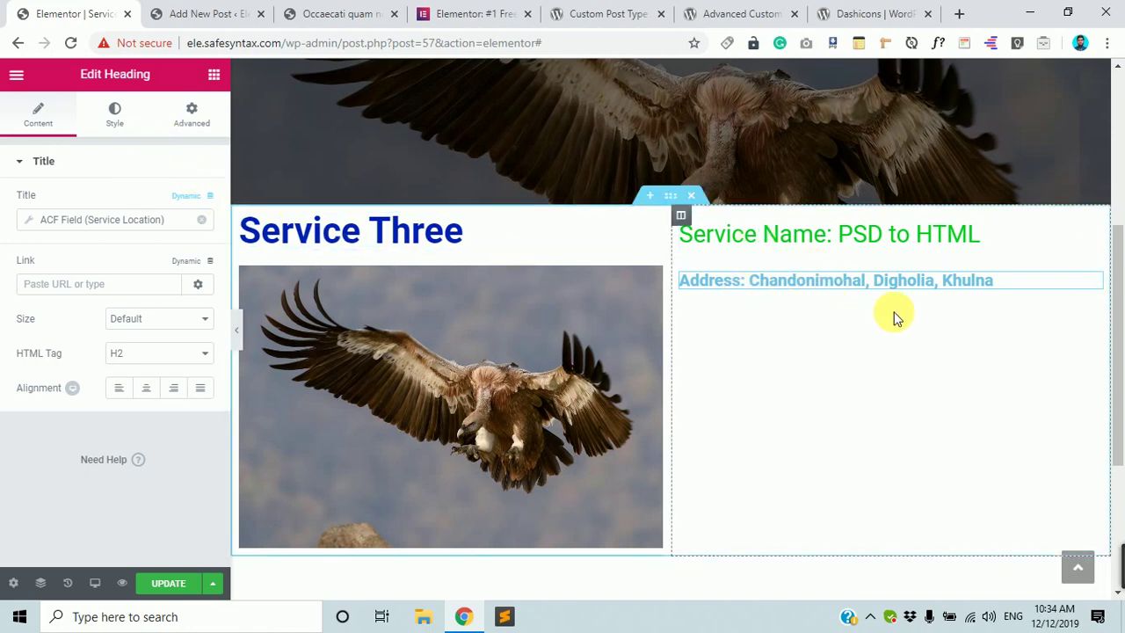
Add a Post Content widget below the address heading in the right column.
scroll(982, 450, "down", 3)
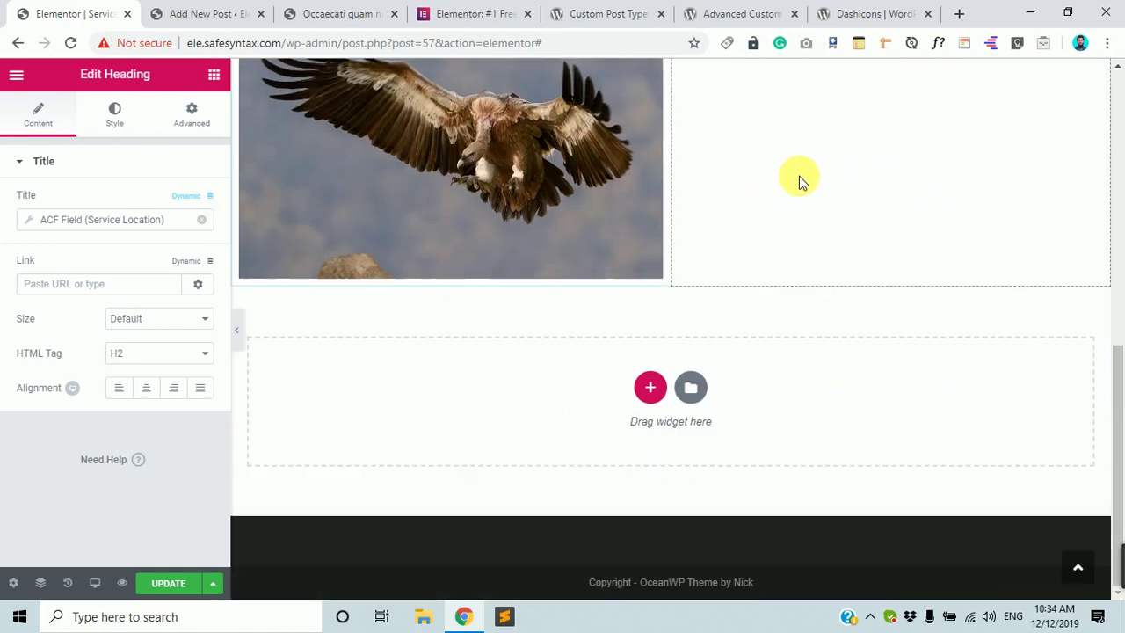
scroll(804, 264, "up", 2)
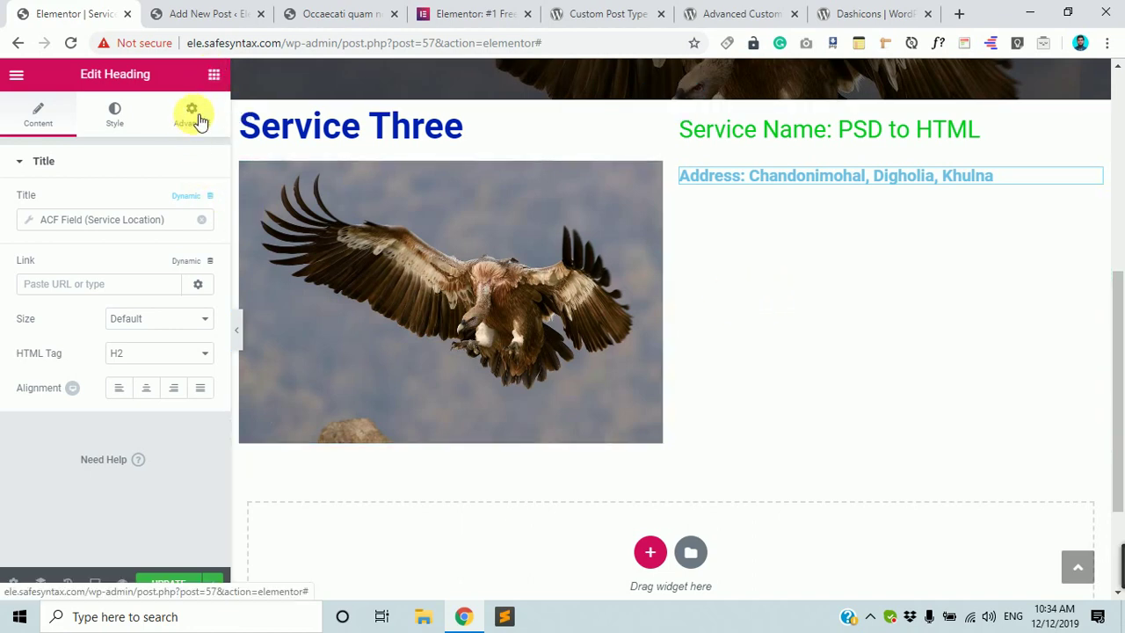
left_click(214, 74)
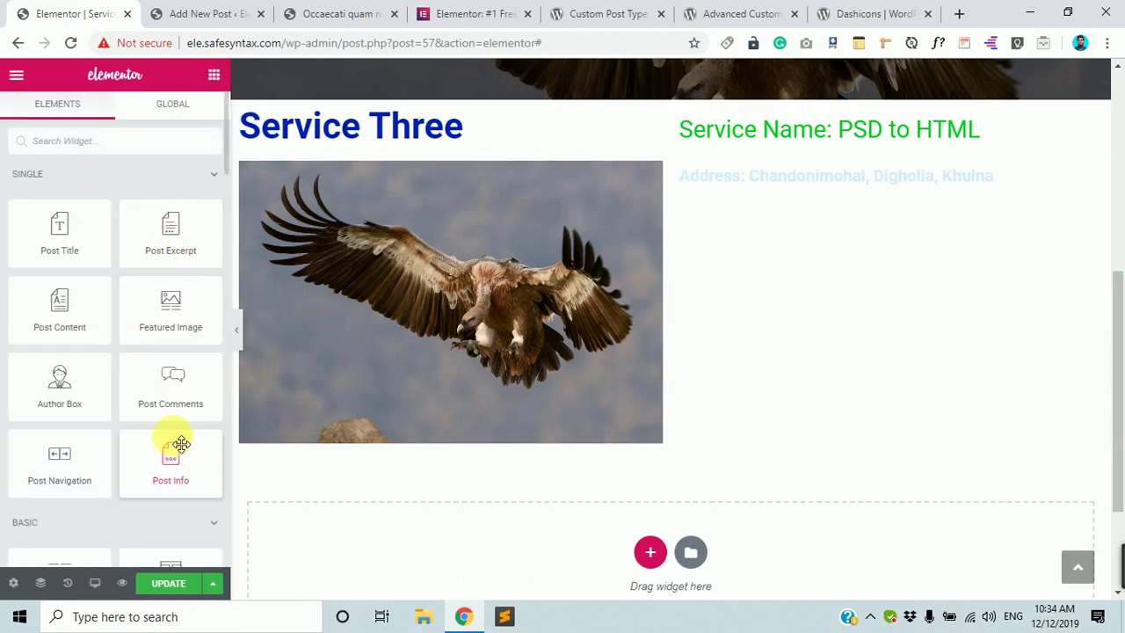
scroll(176, 442, "down", 2)
scroll(159, 334, "up", 2)
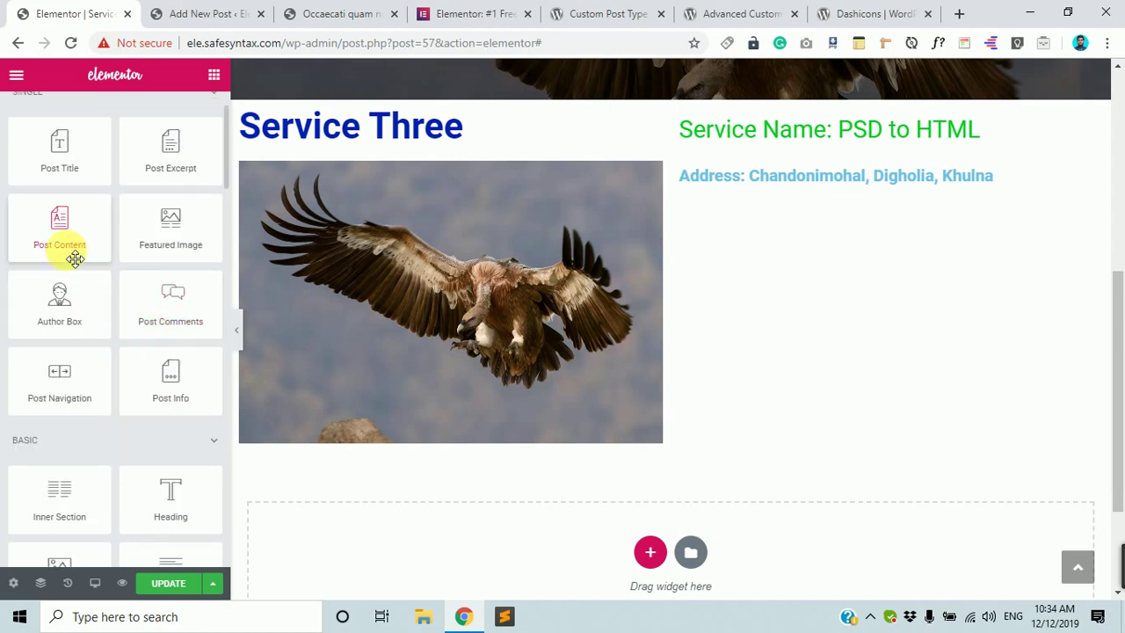
left_click_drag(66, 243, 817, 186)
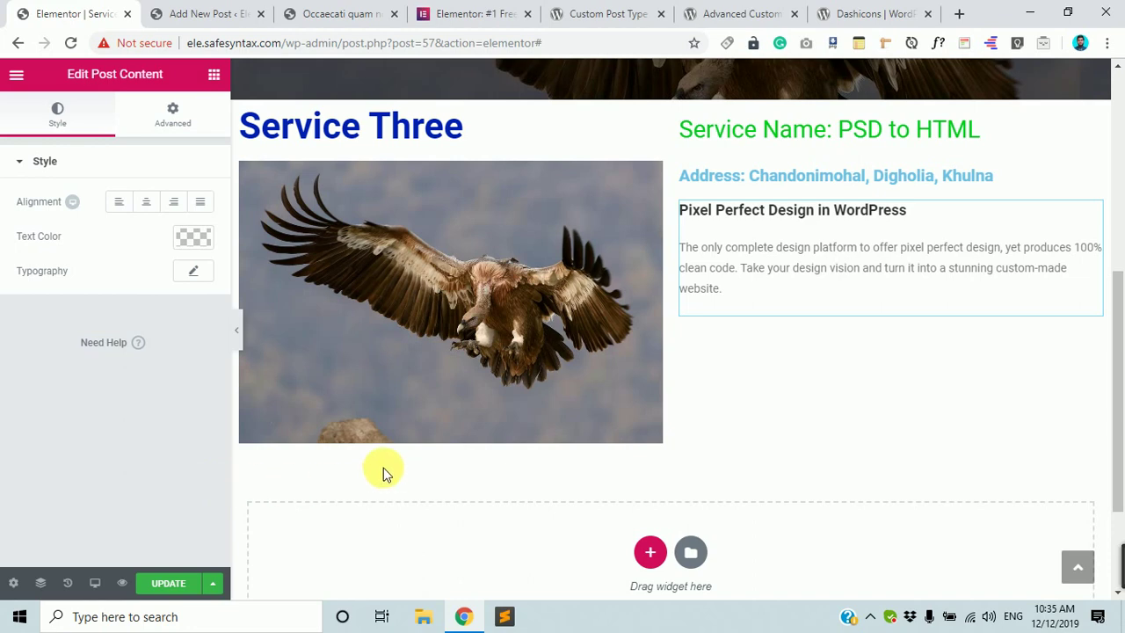
Try to switch the template's dynamic content preview to the service post found with "service one".
left_click(14, 583)
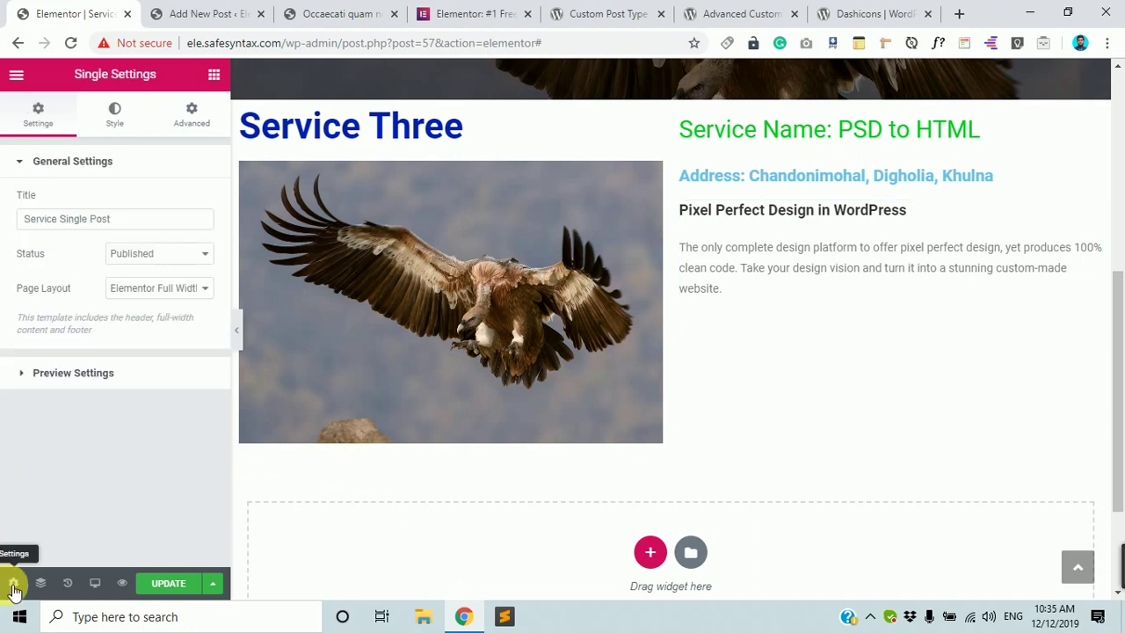
left_click(127, 387)
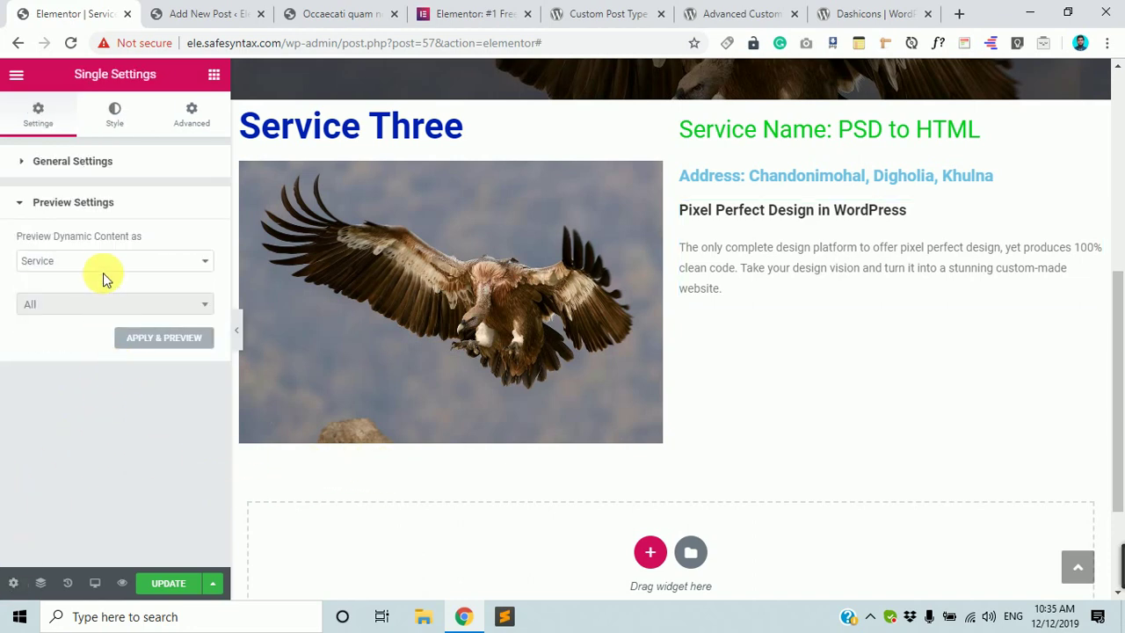
left_click(93, 306)
type("s")
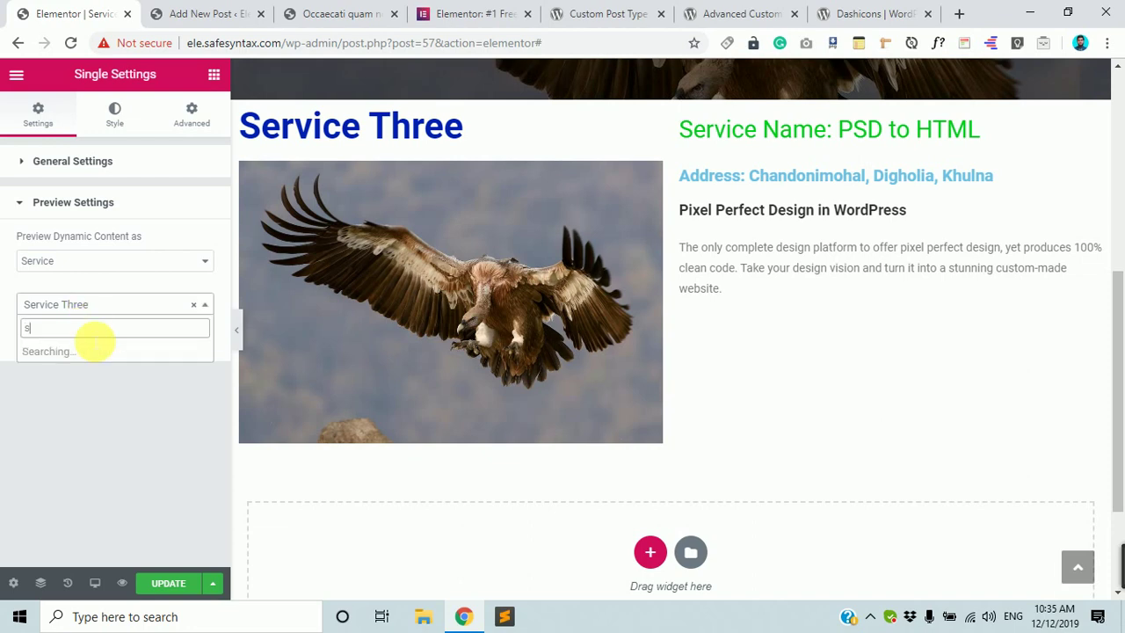
type("ervice one")
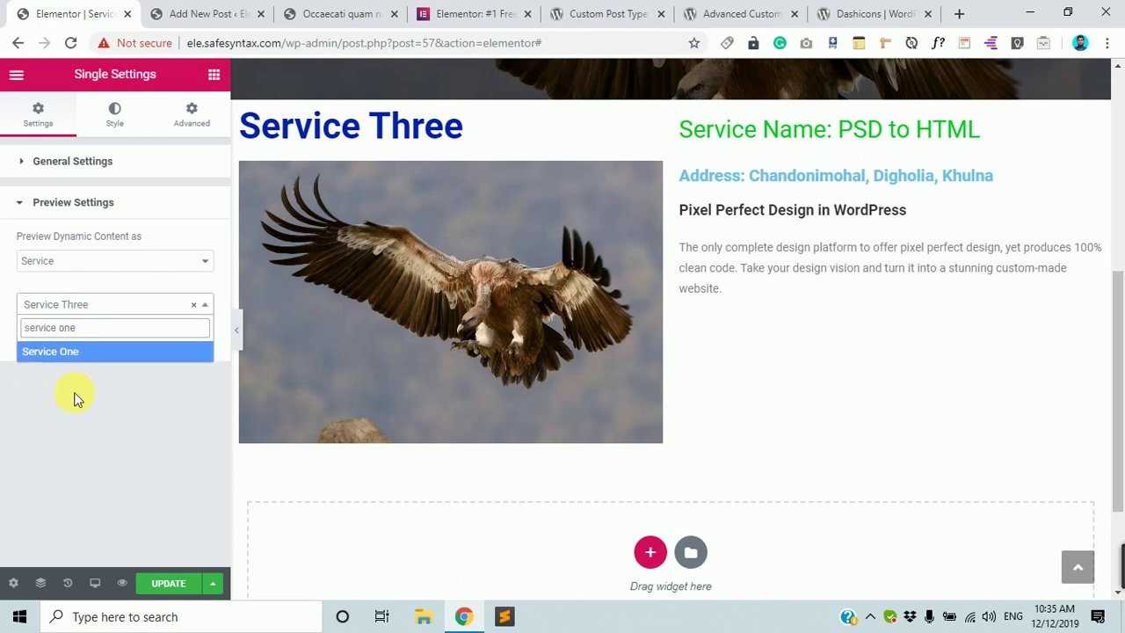
left_click(146, 395)
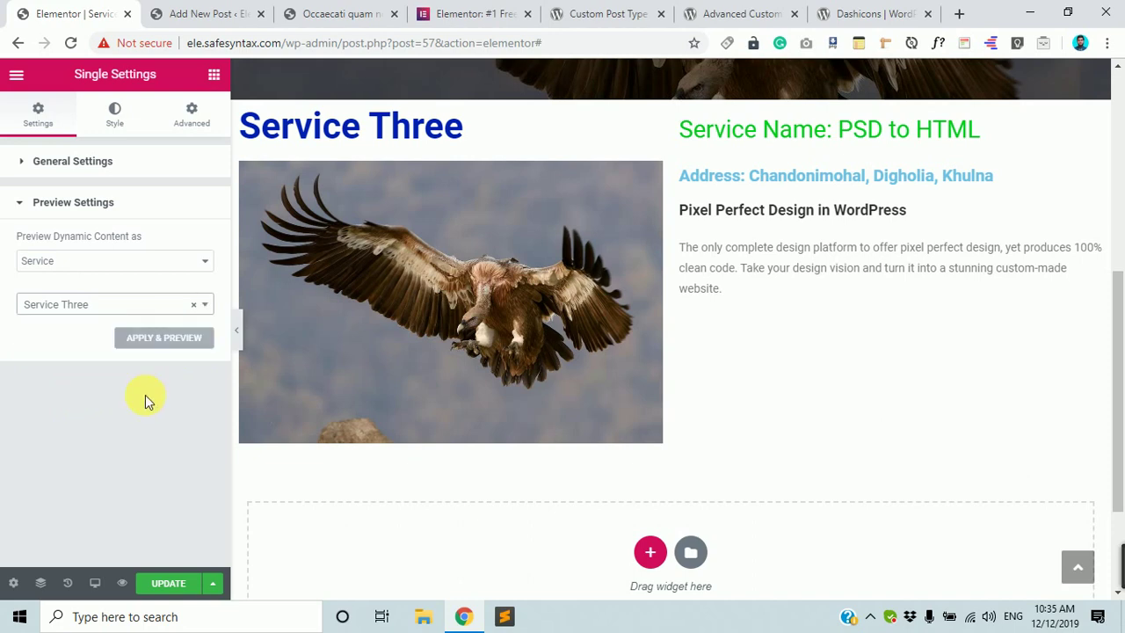
Switch the template's dynamic content preview to the service post Service One and review the reloaded layout.
left_click(105, 304)
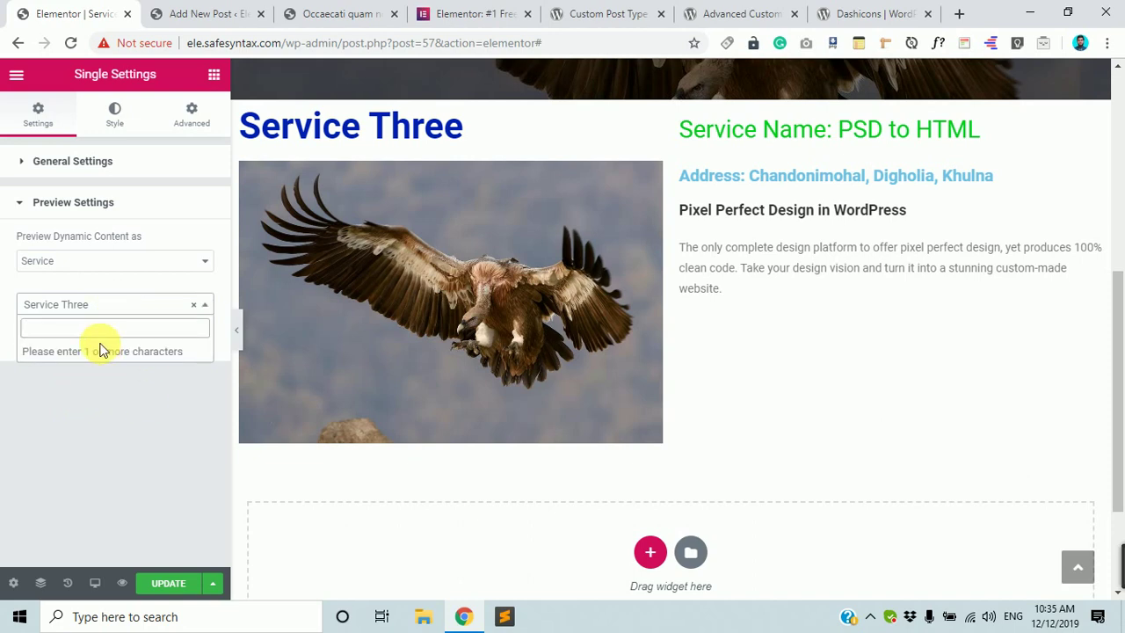
type("see")
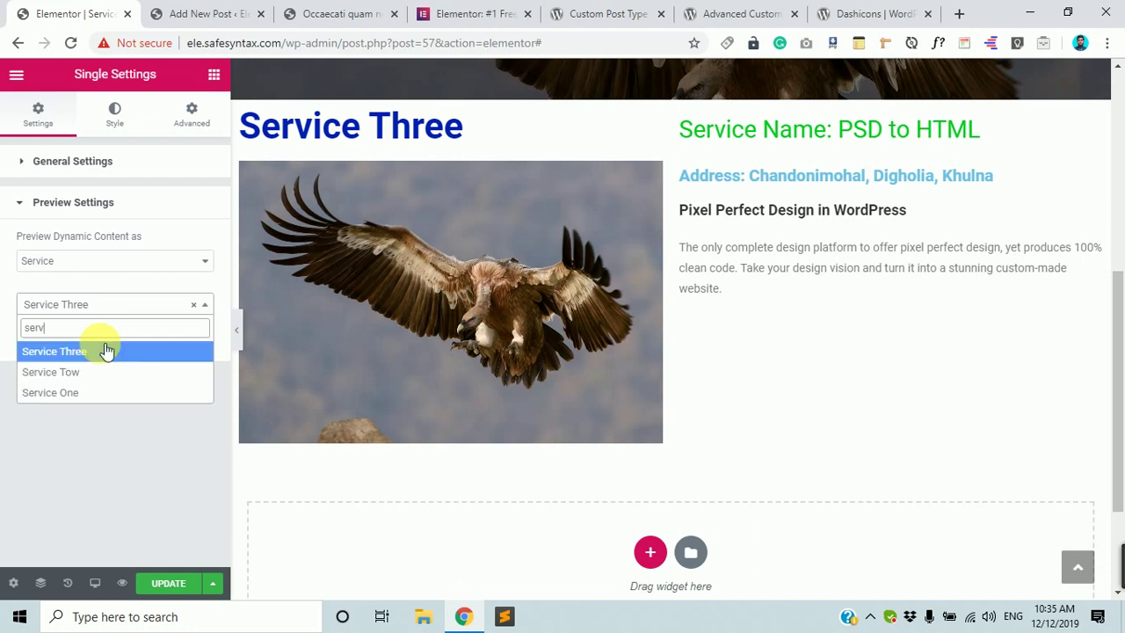
left_click(65, 395)
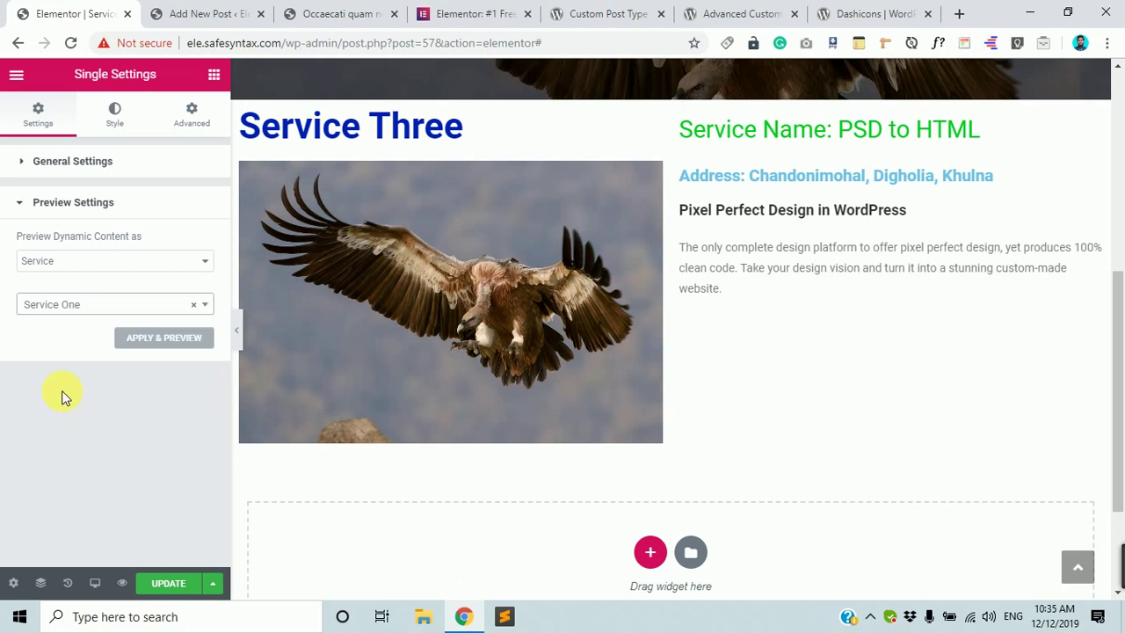
left_click(155, 340)
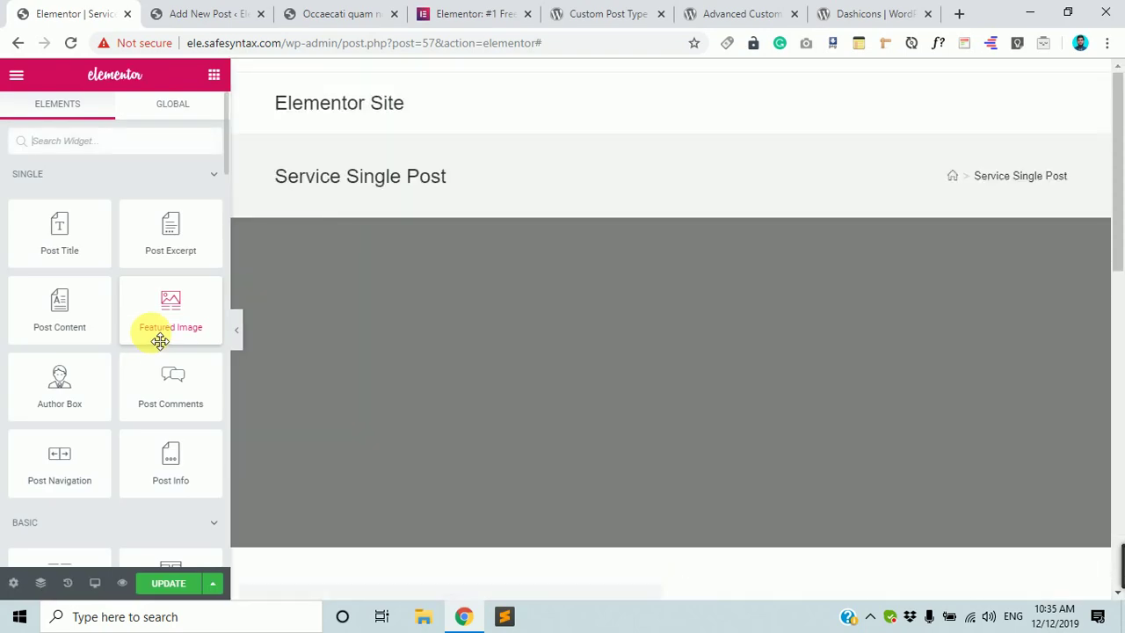
scroll(640, 351, "down", 4)
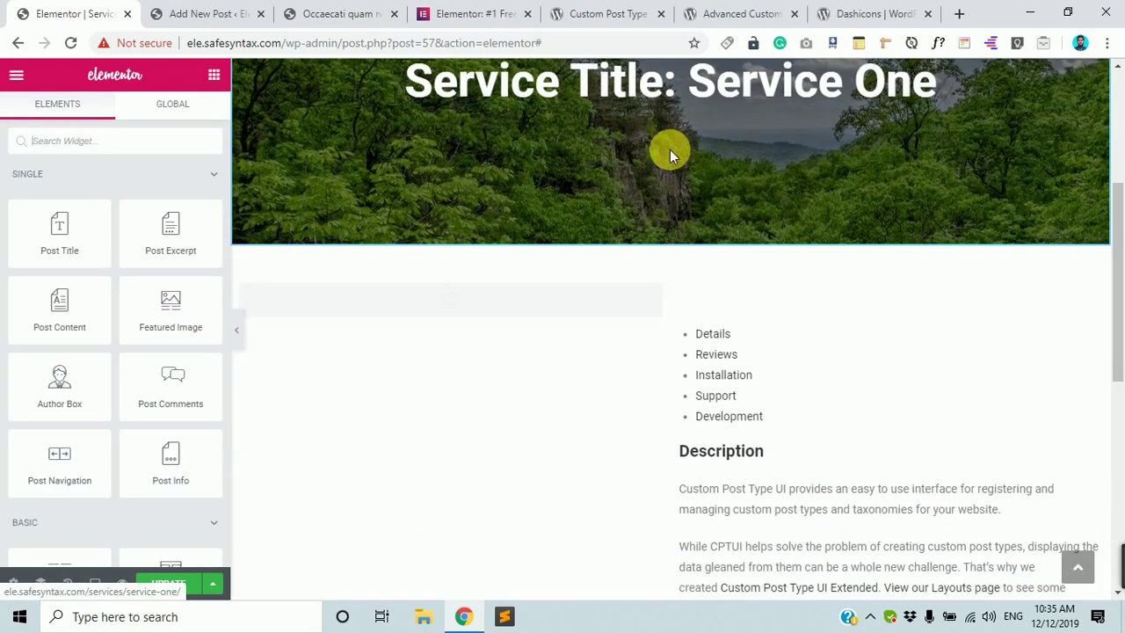
scroll(547, 287, "up", 4)
scroll(510, 352, "down", 3)
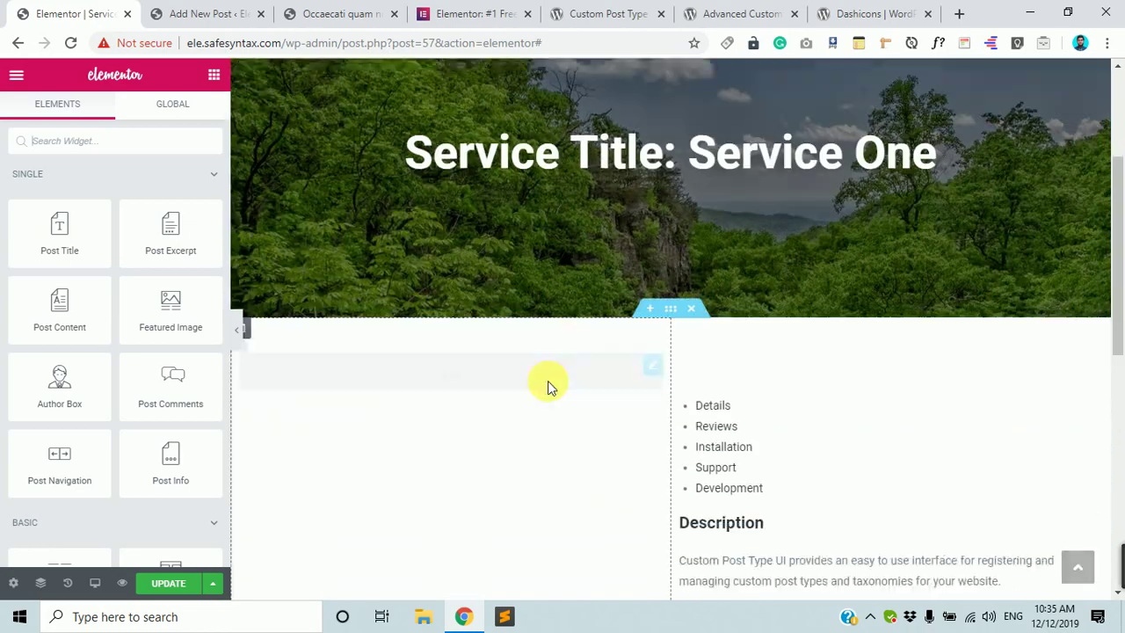
scroll(503, 348, "down", 5)
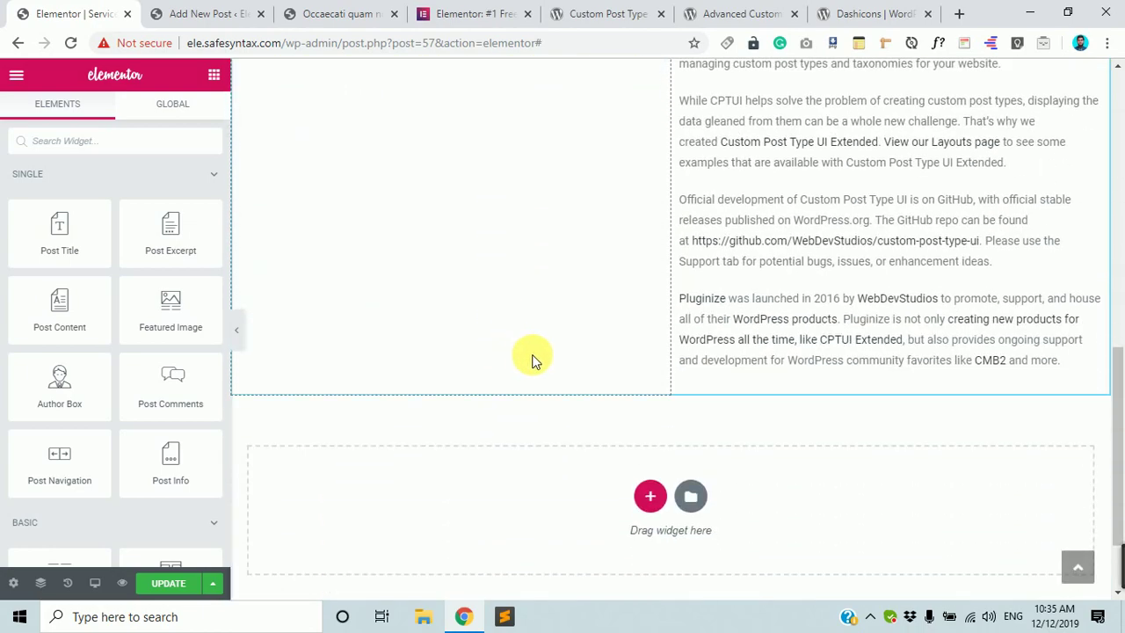
scroll(808, 360, "up", 5)
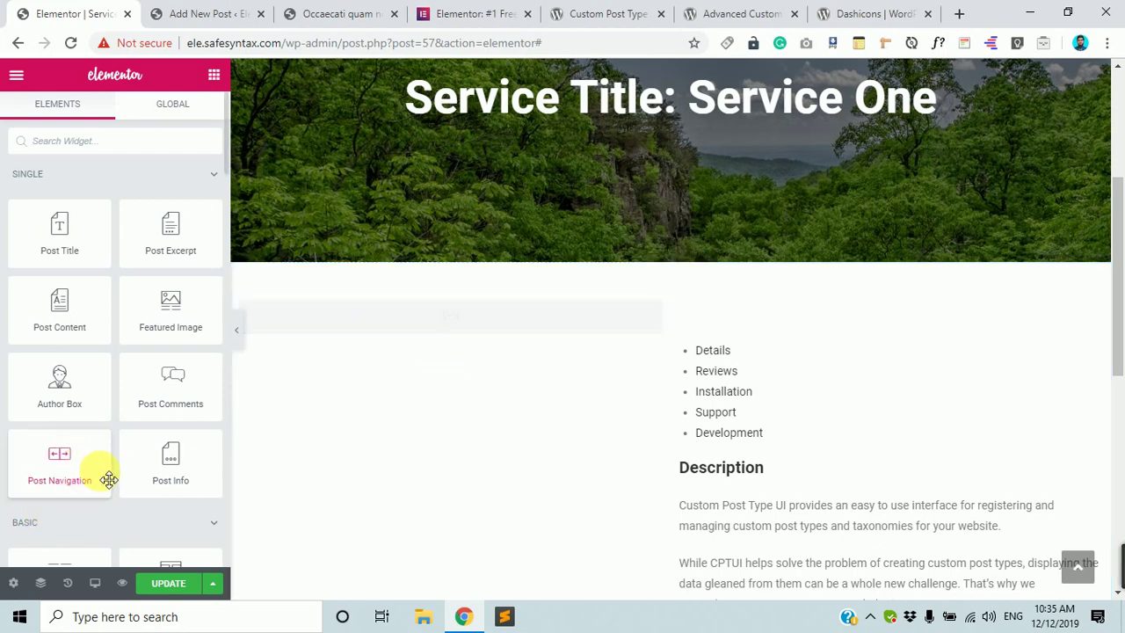
Set the template's dynamic content preview to the service post Service Three and apply it.
left_click(15, 584)
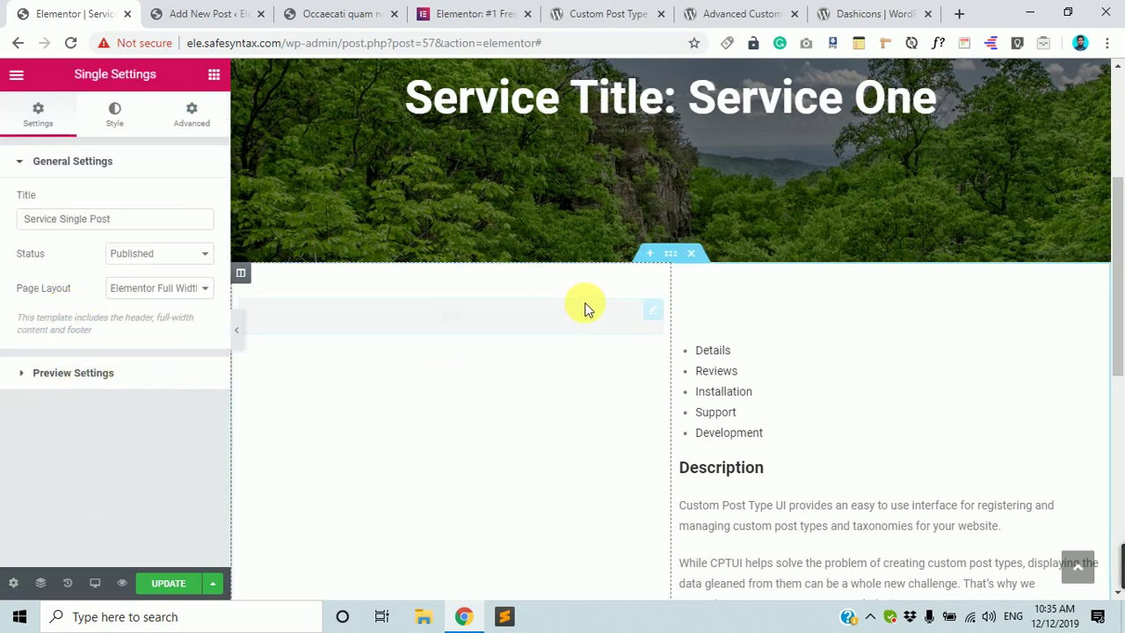
left_click(75, 374)
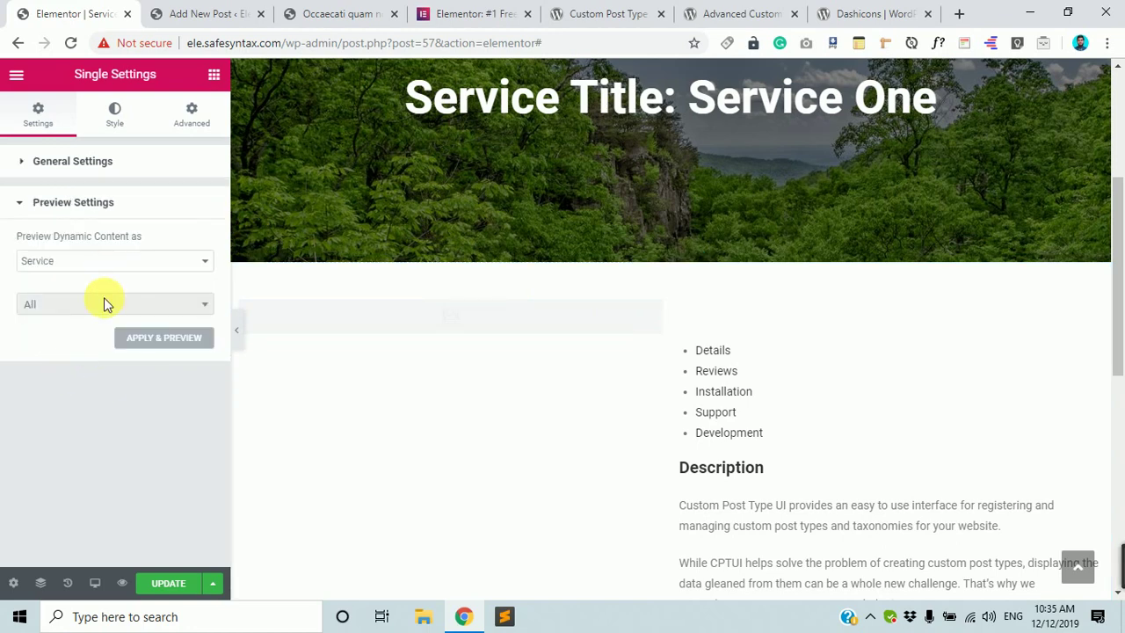
left_click(107, 307)
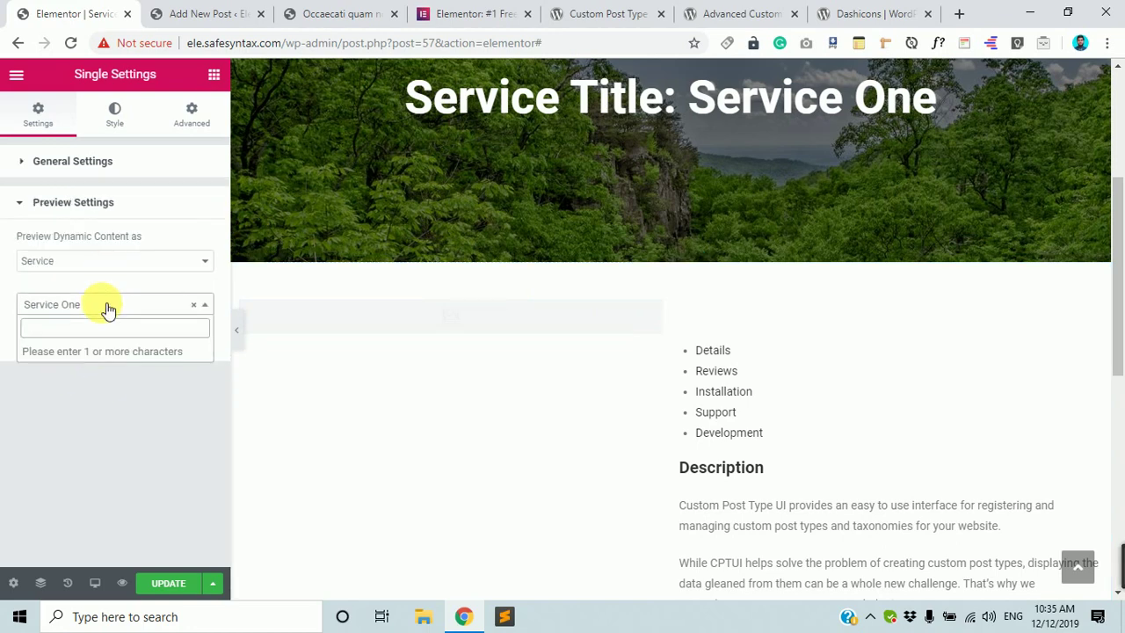
left_click(106, 307)
left_click(106, 307)
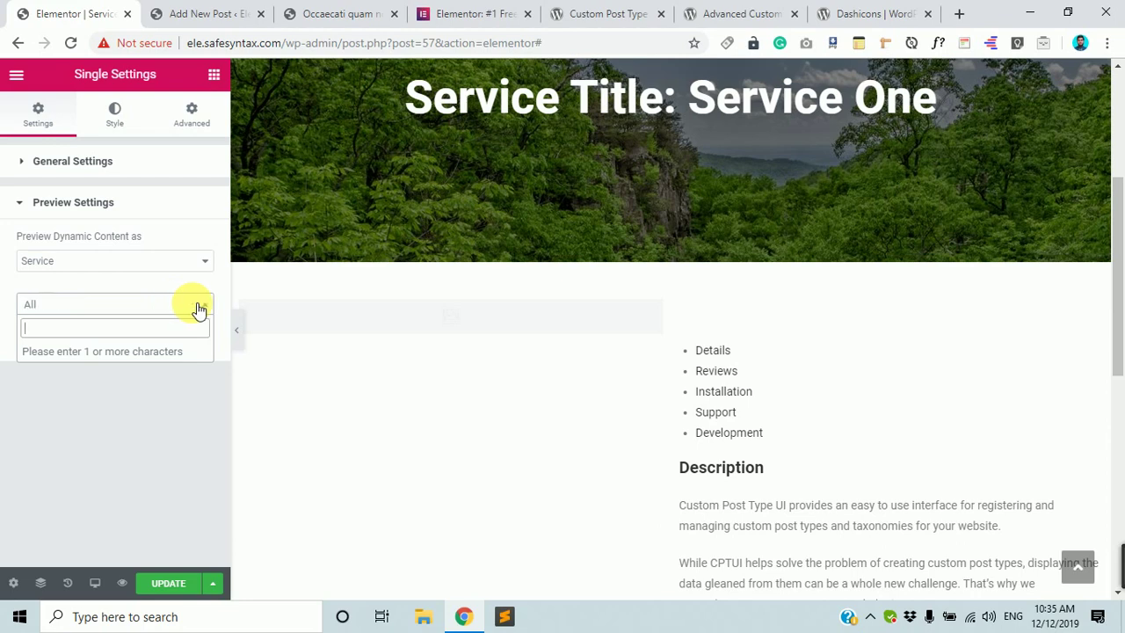
left_click(90, 426)
left_click(113, 310)
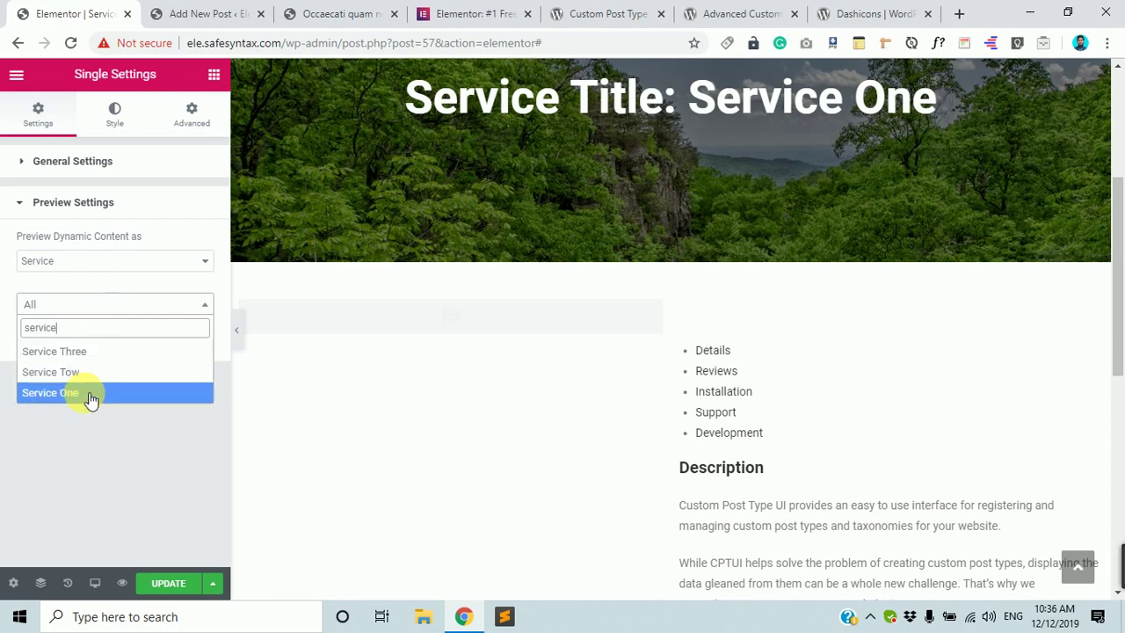
left_click(87, 353)
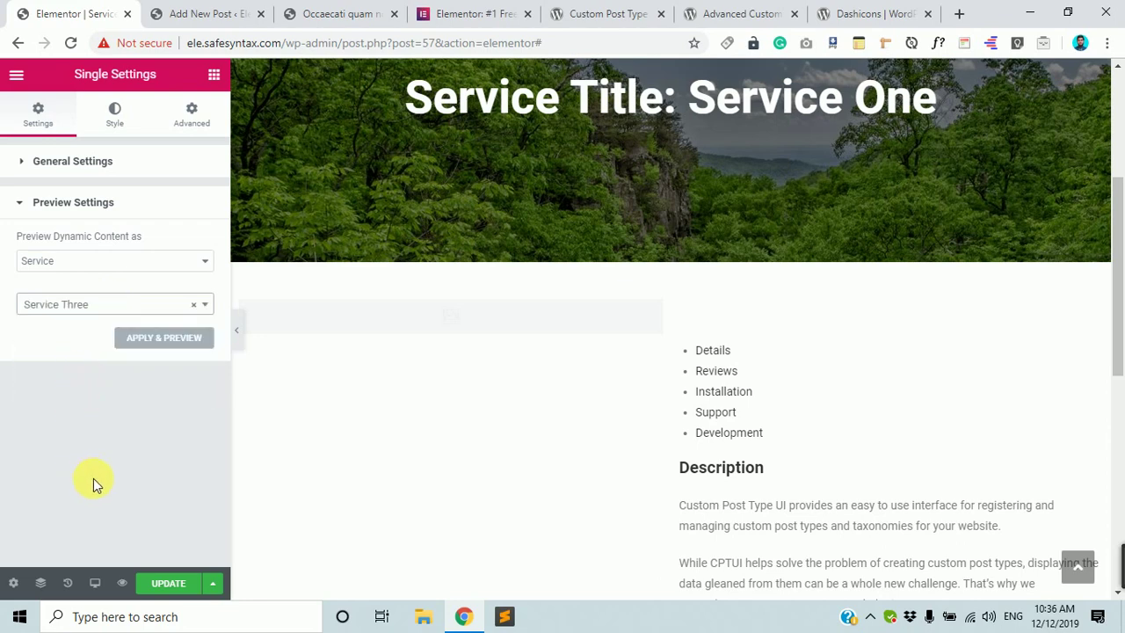
left_click(154, 337)
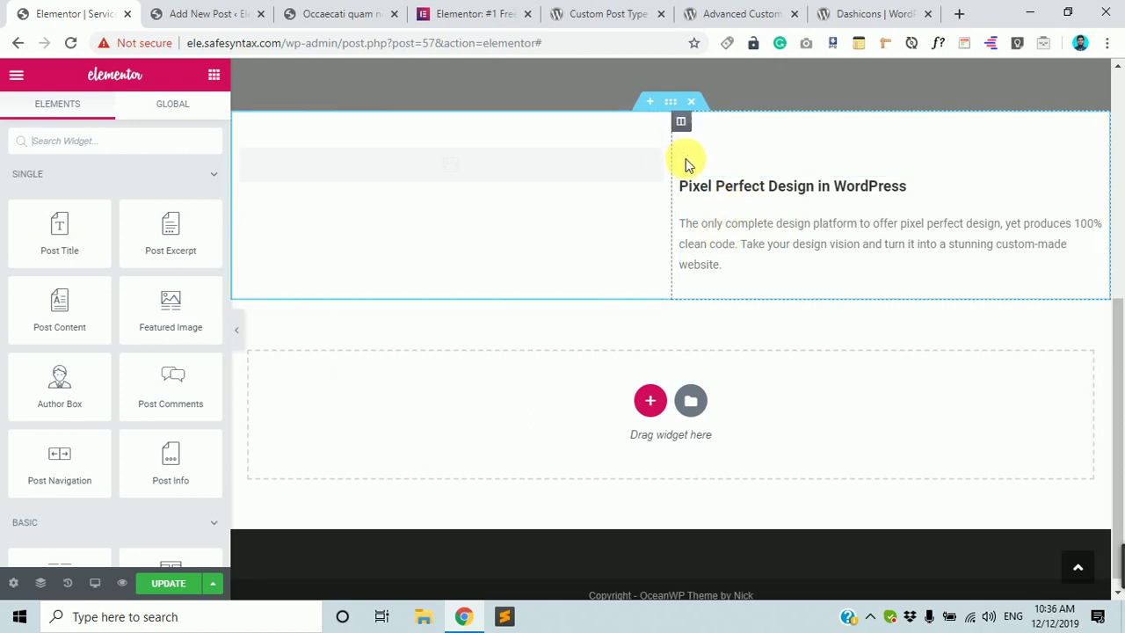
Check the blank Featured Image widget's image source and delete the widget from the left column.
left_click(458, 168)
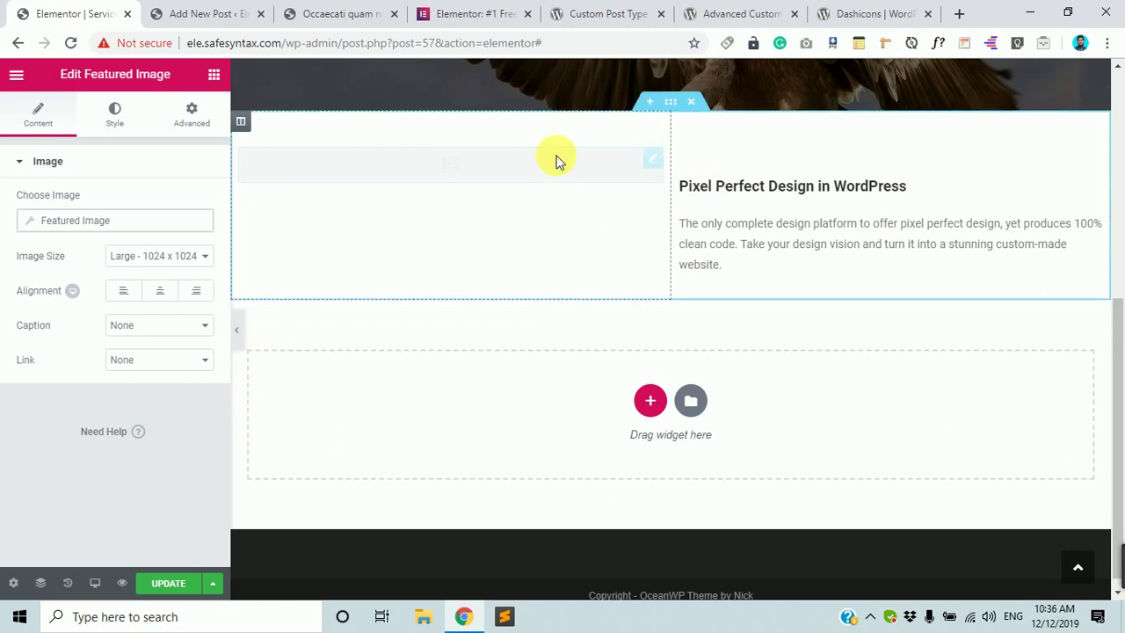
right_click(654, 164)
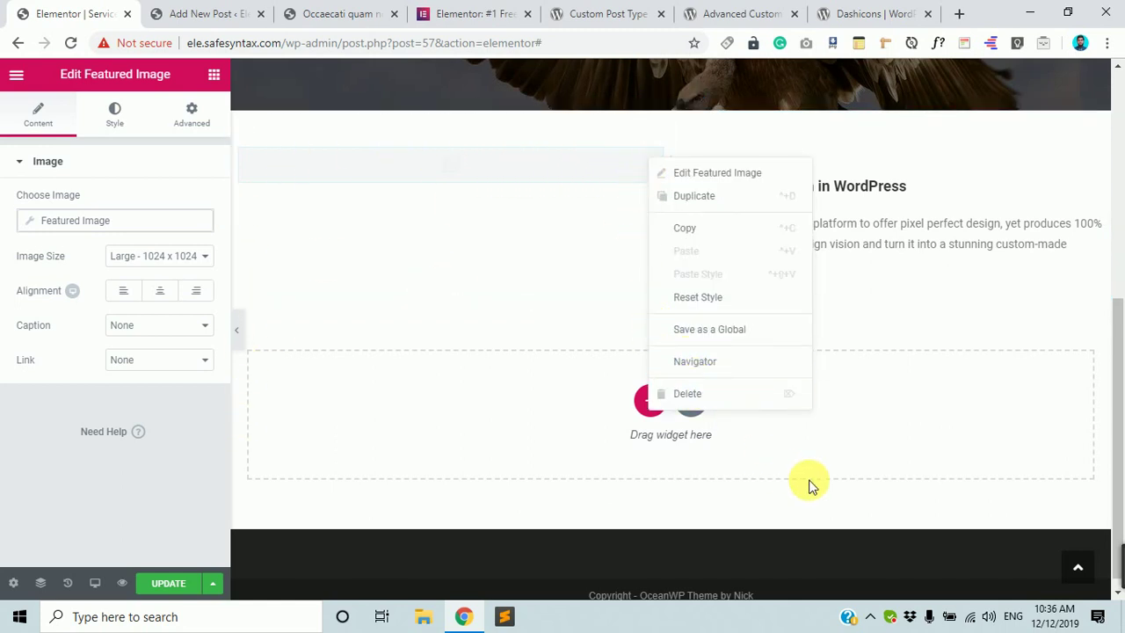
left_click(79, 221)
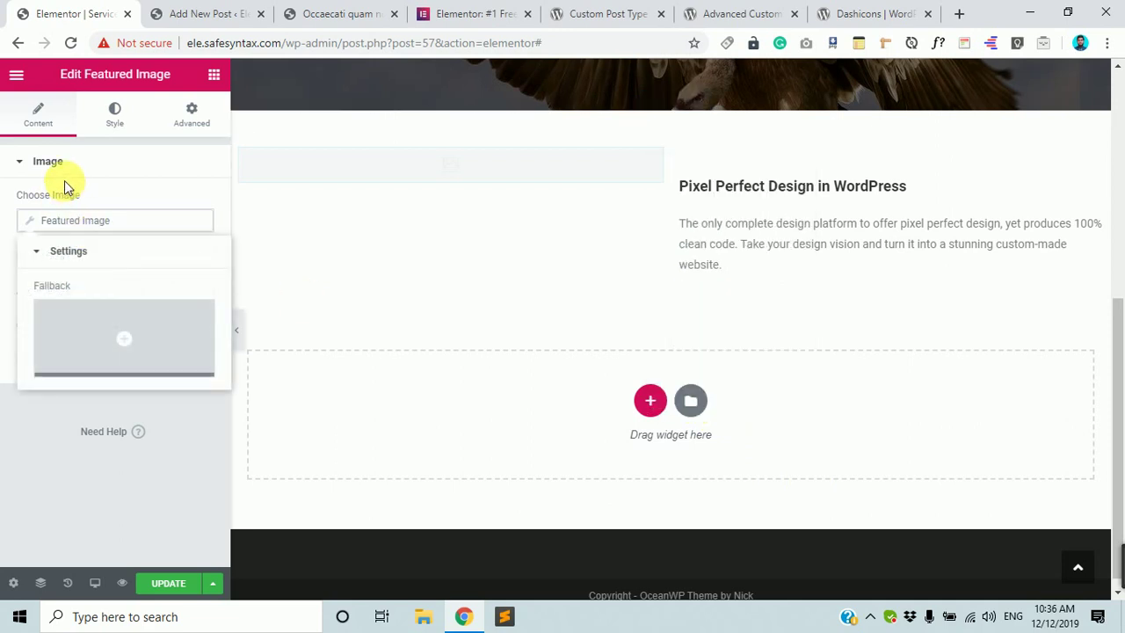
right_click(654, 165)
left_click(687, 394)
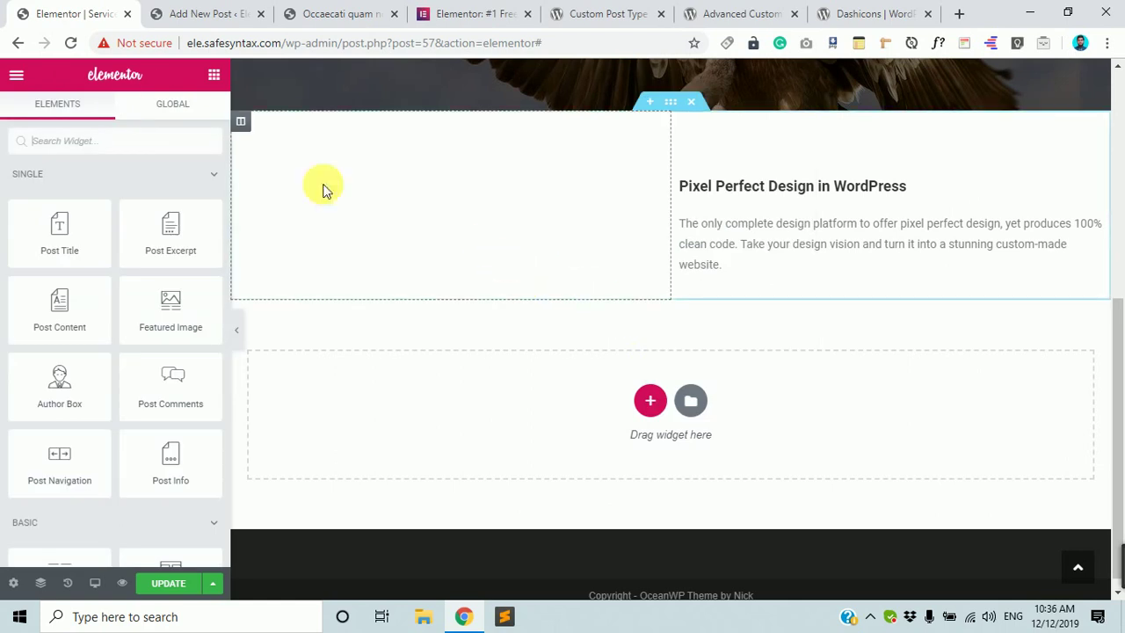
Add a new Featured Image widget to the left column and place a Post Title widget above it.
left_click_drag(168, 319, 488, 125)
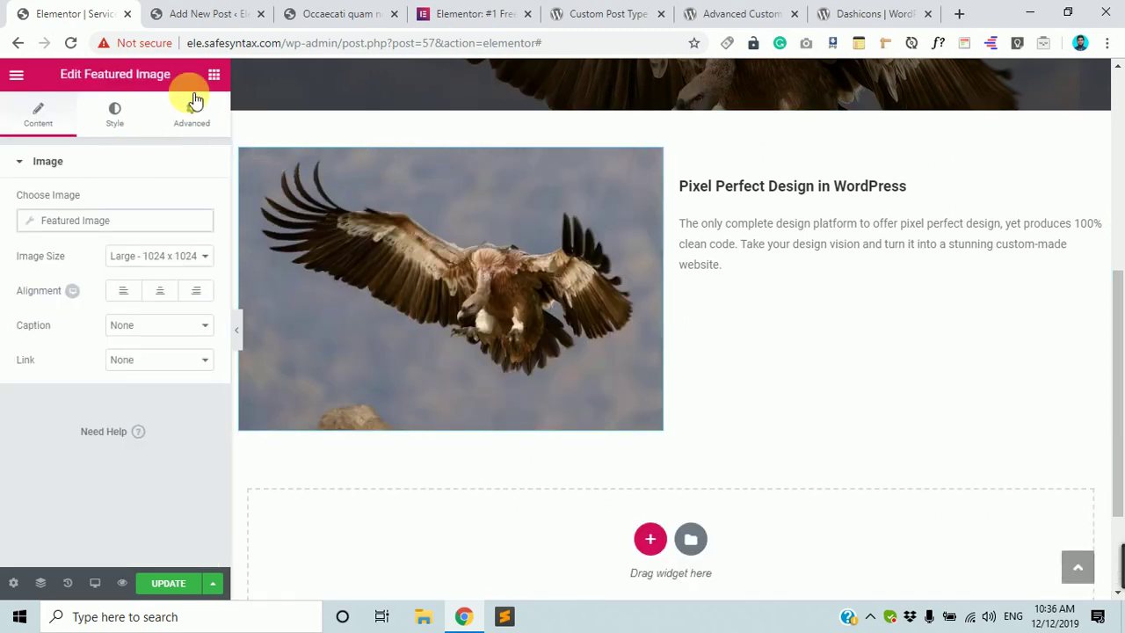
left_click(214, 74)
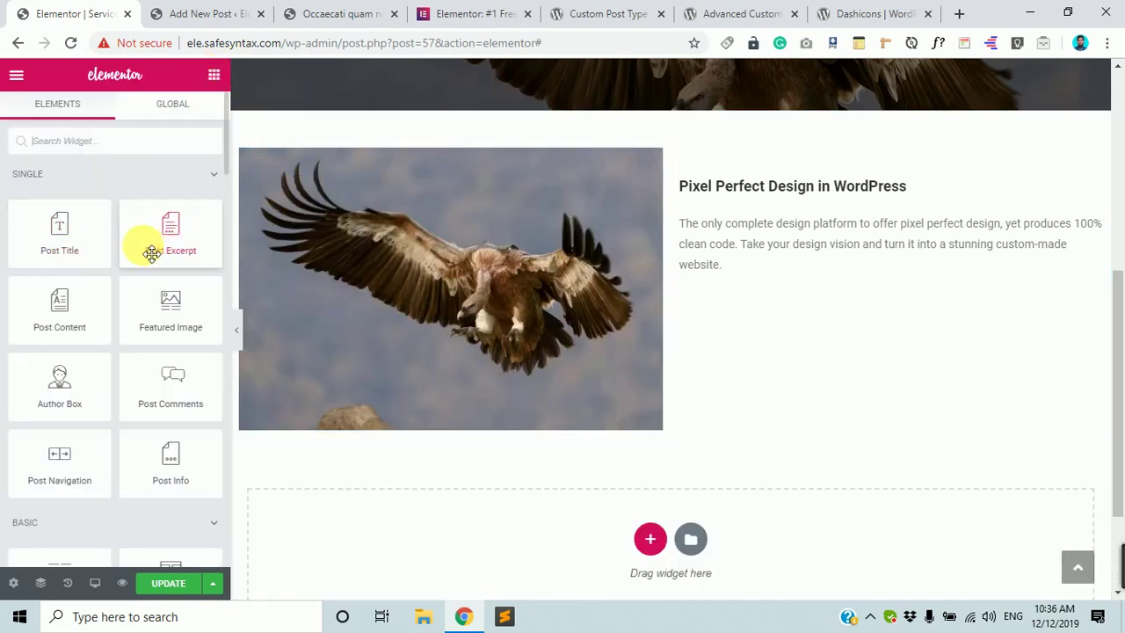
left_click_drag(59, 230, 389, 161)
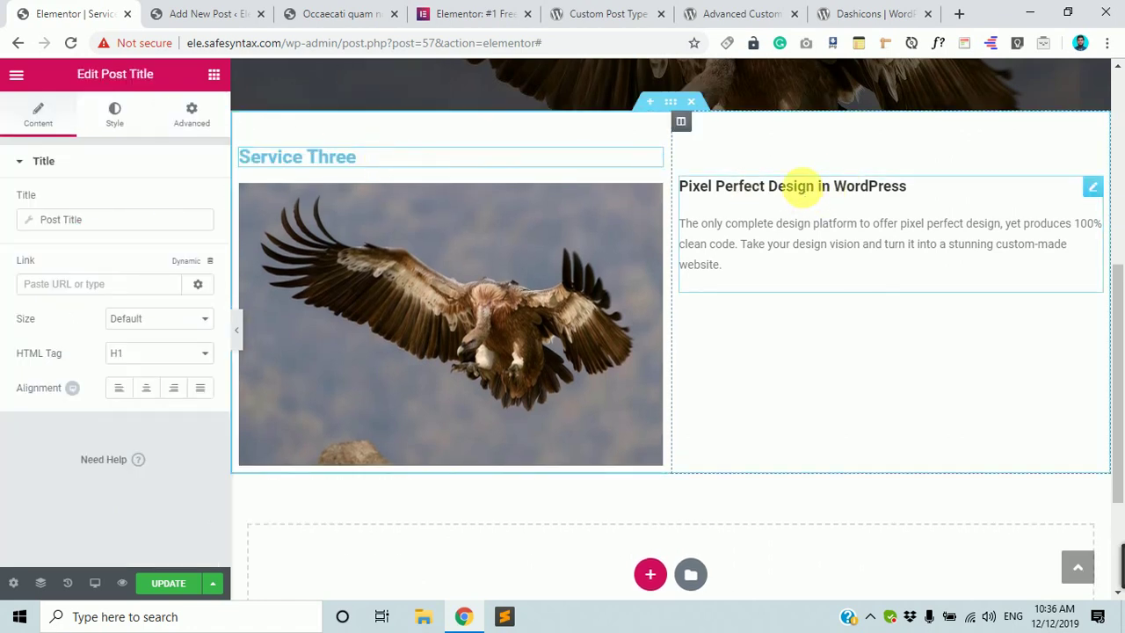
Delete the blank service name Text Editor widget from the top of the right column.
left_click(769, 132)
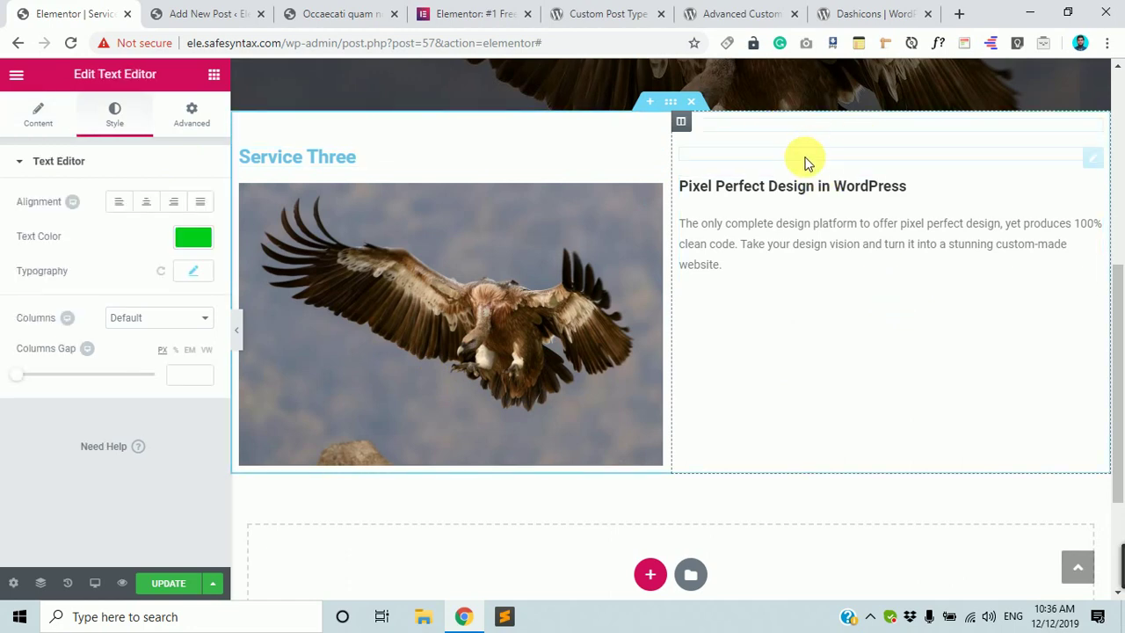
left_click(805, 158)
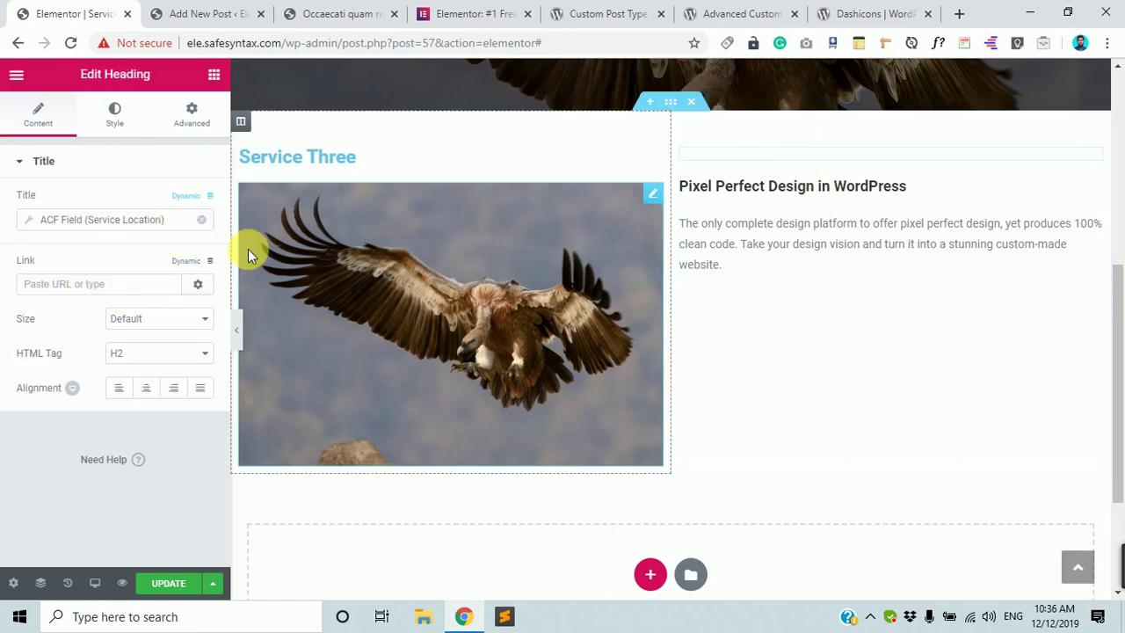
right_click(1090, 132)
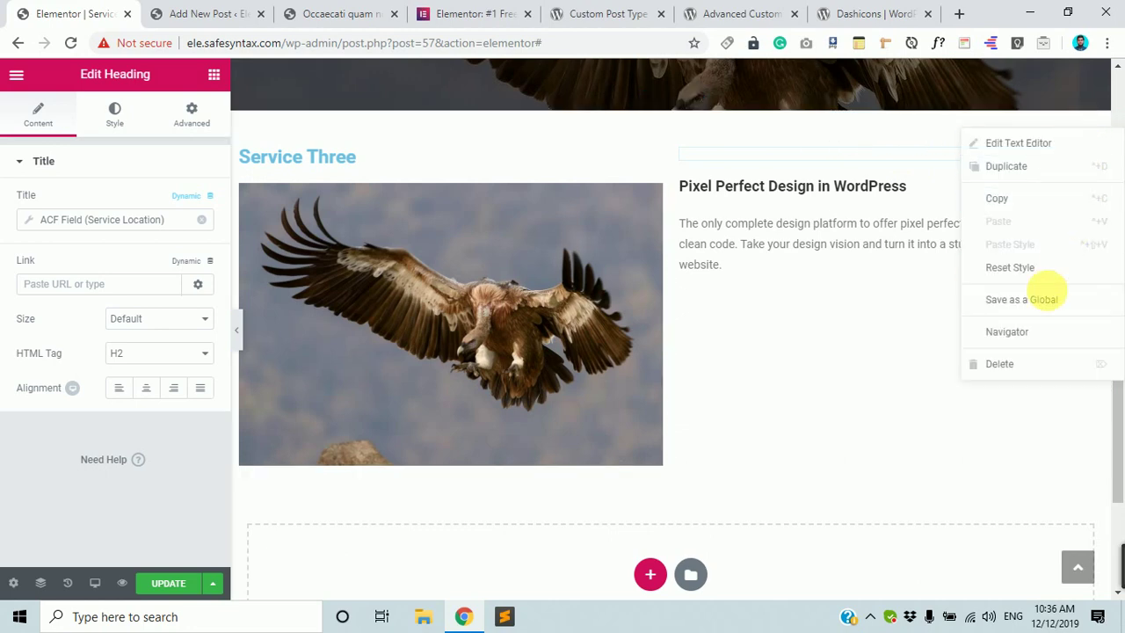
left_click(1020, 360)
Check the ACF key and advanced text settings of the right column heading's dynamic title.
right_click(1099, 129)
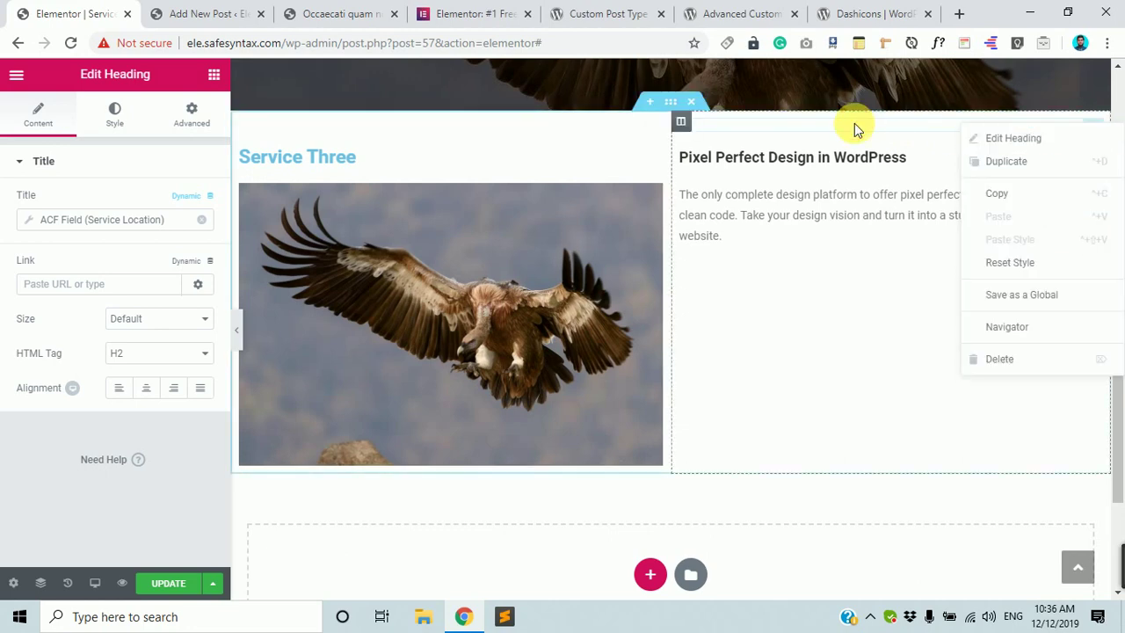
left_click(822, 126)
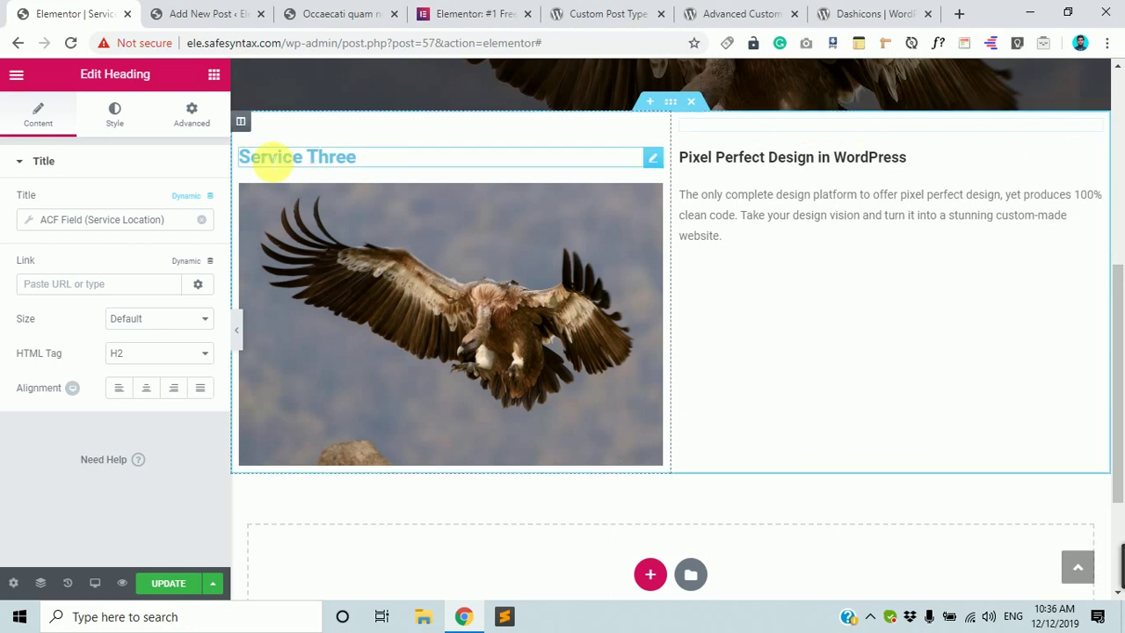
left_click(146, 220)
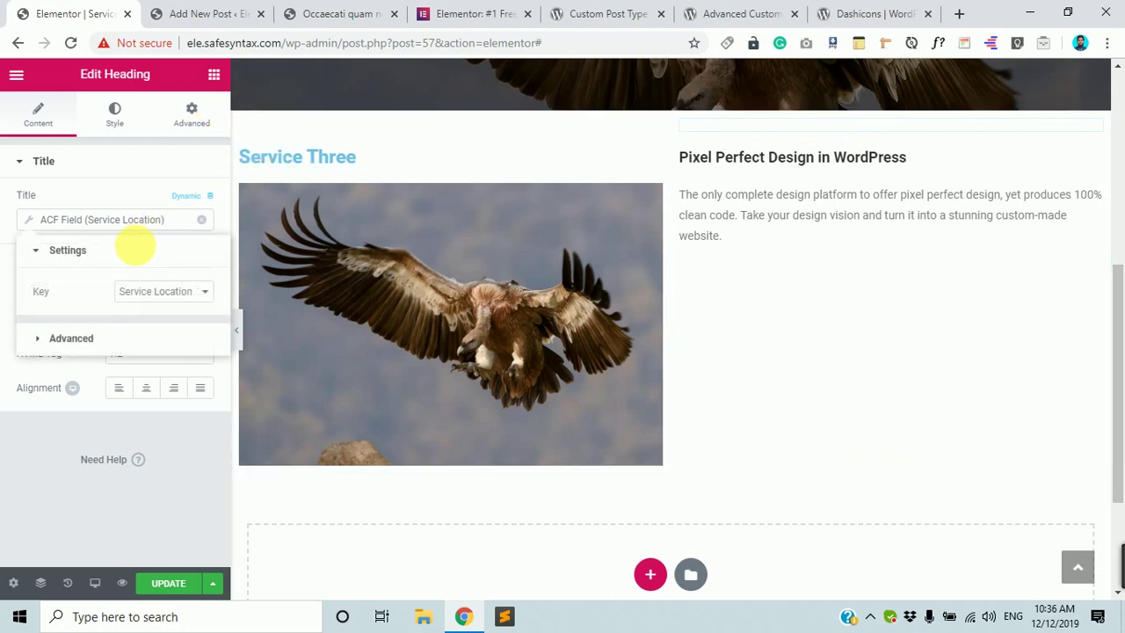
left_click(165, 291)
left_click(163, 335)
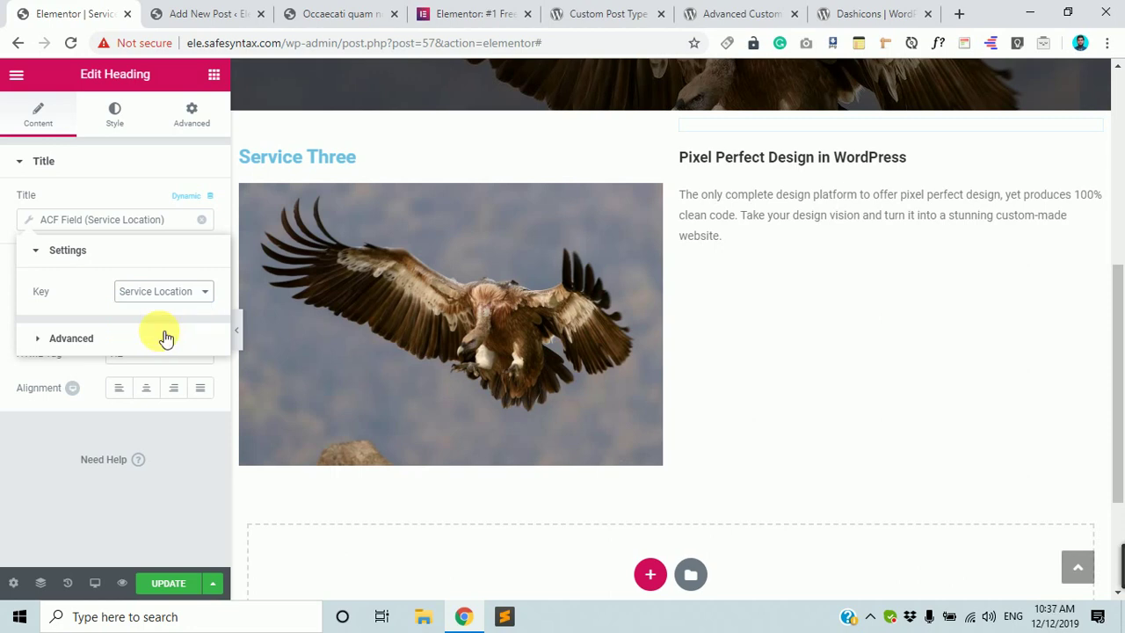
left_click(117, 340)
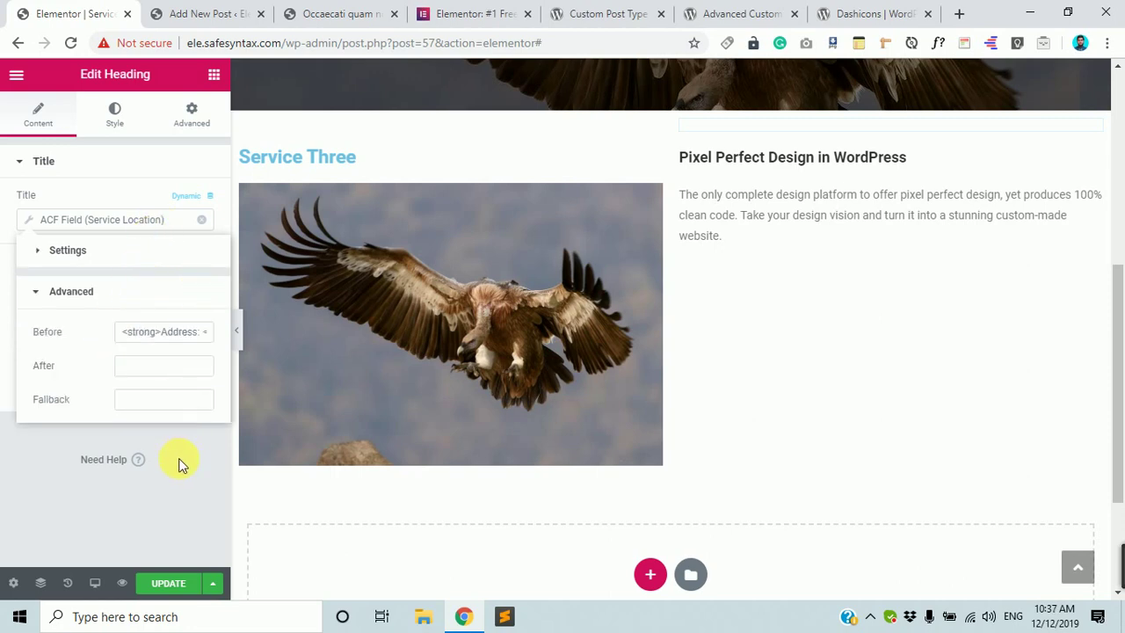
left_click(181, 500)
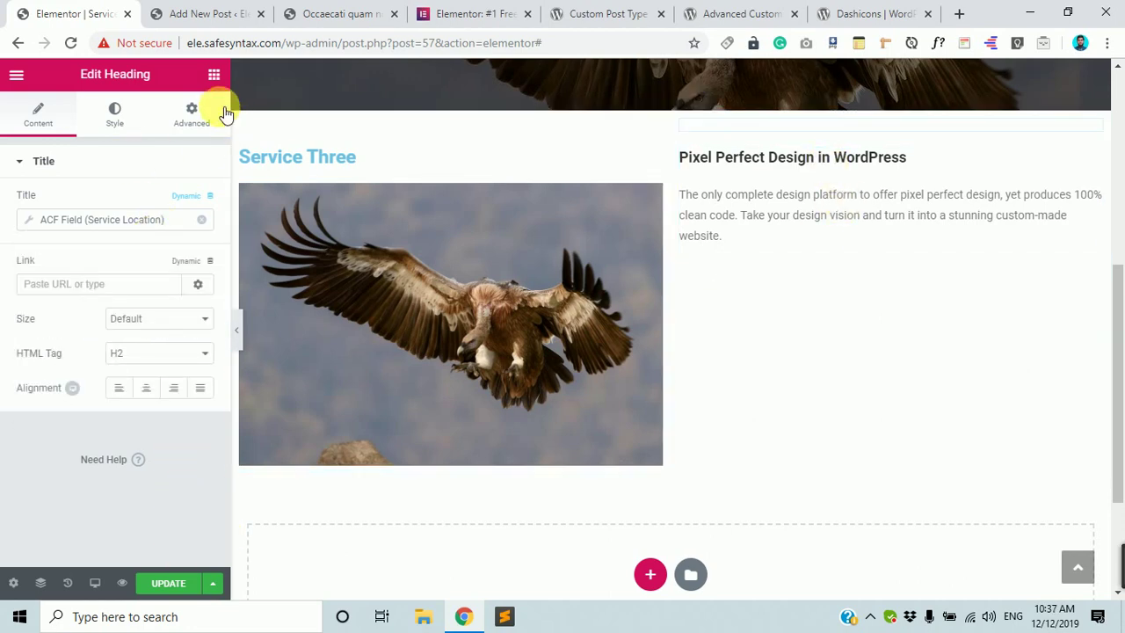
Add a Heading widget at the top of the right column, above the existing address heading.
left_click(213, 75)
scroll(176, 431, "down", 5)
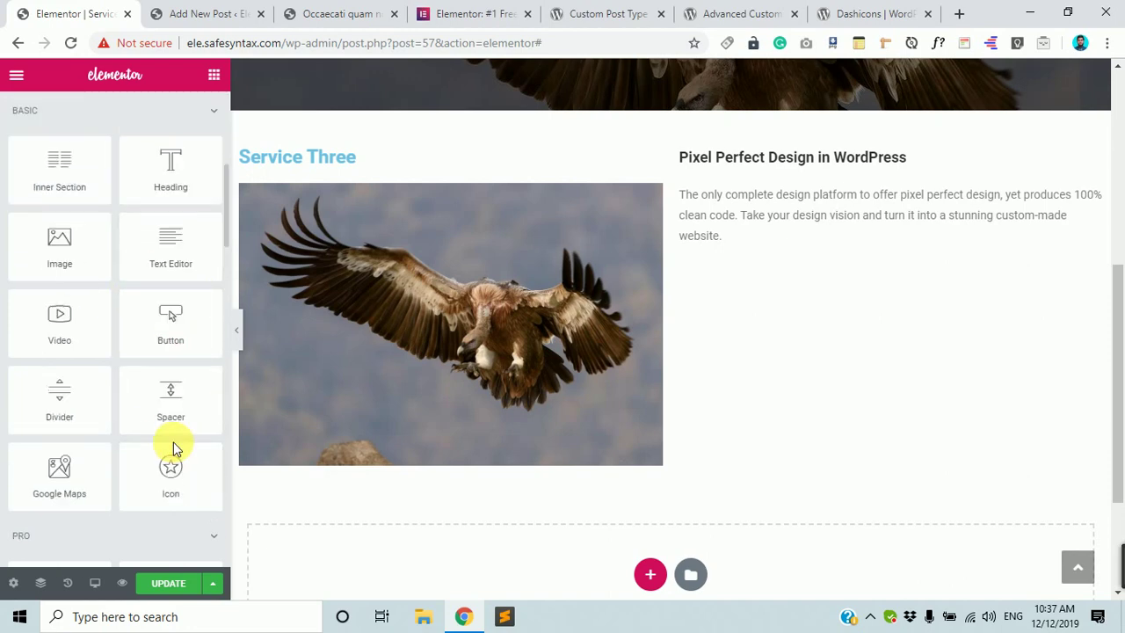
left_click_drag(175, 189, 857, 124)
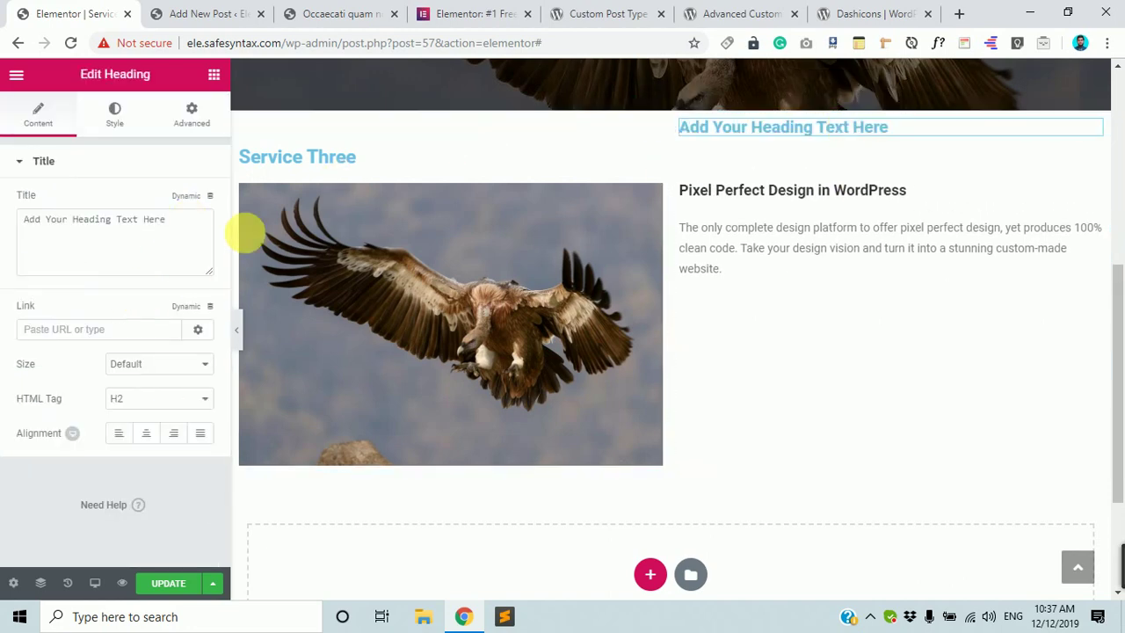
Link the new right column heading's title dynamically to the ACF field Service Name.
left_click(208, 196)
scroll(55, 419, "down", 10)
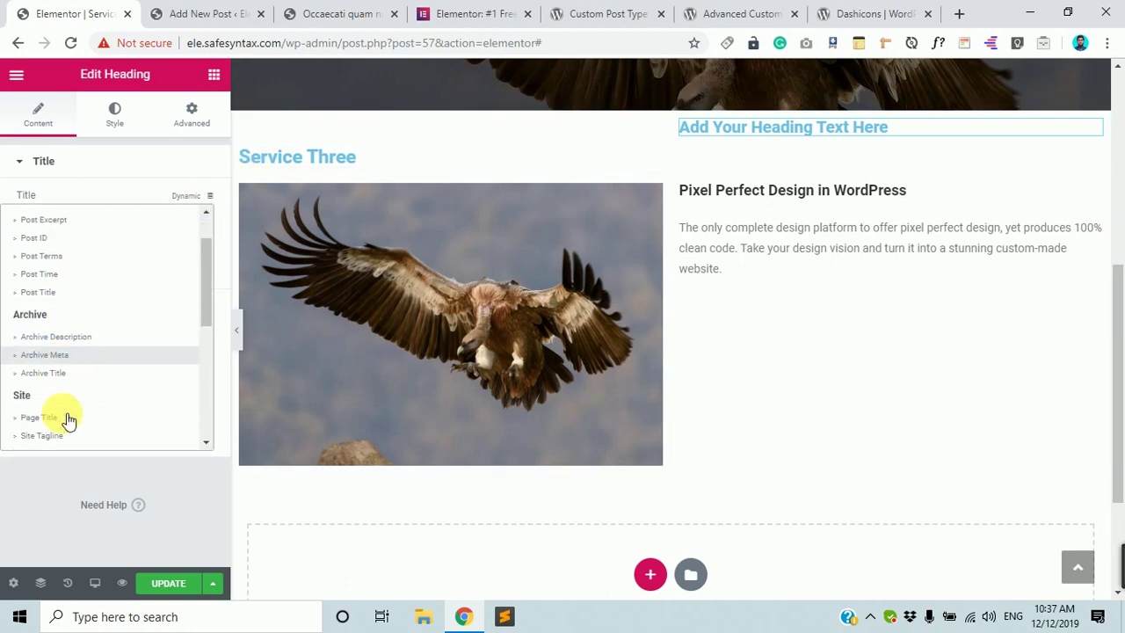
left_click(74, 437)
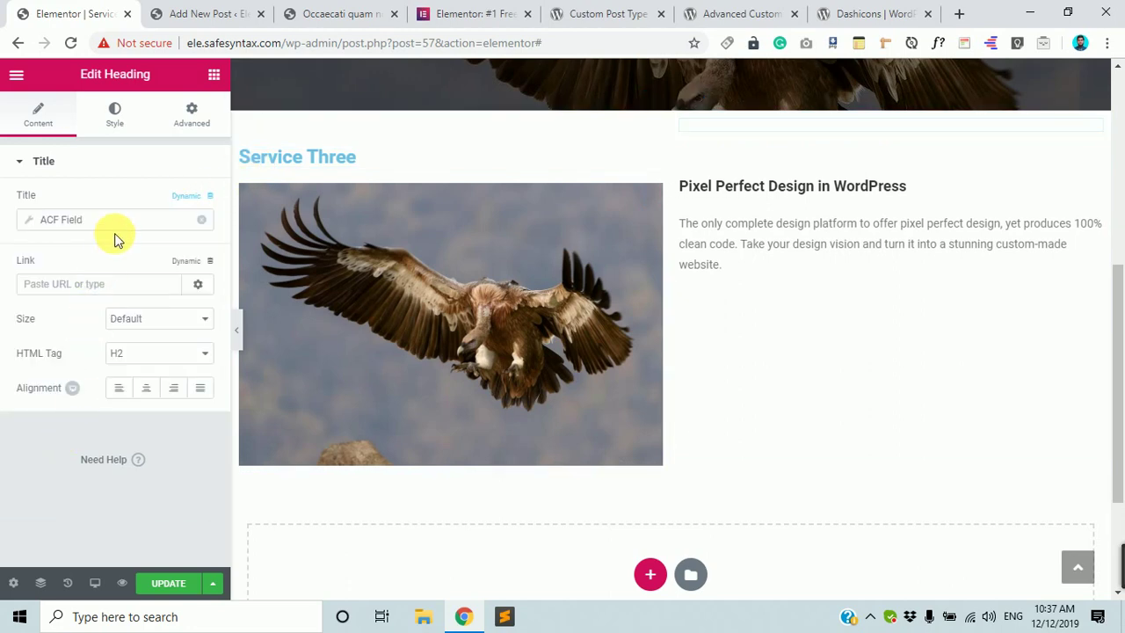
left_click(29, 220)
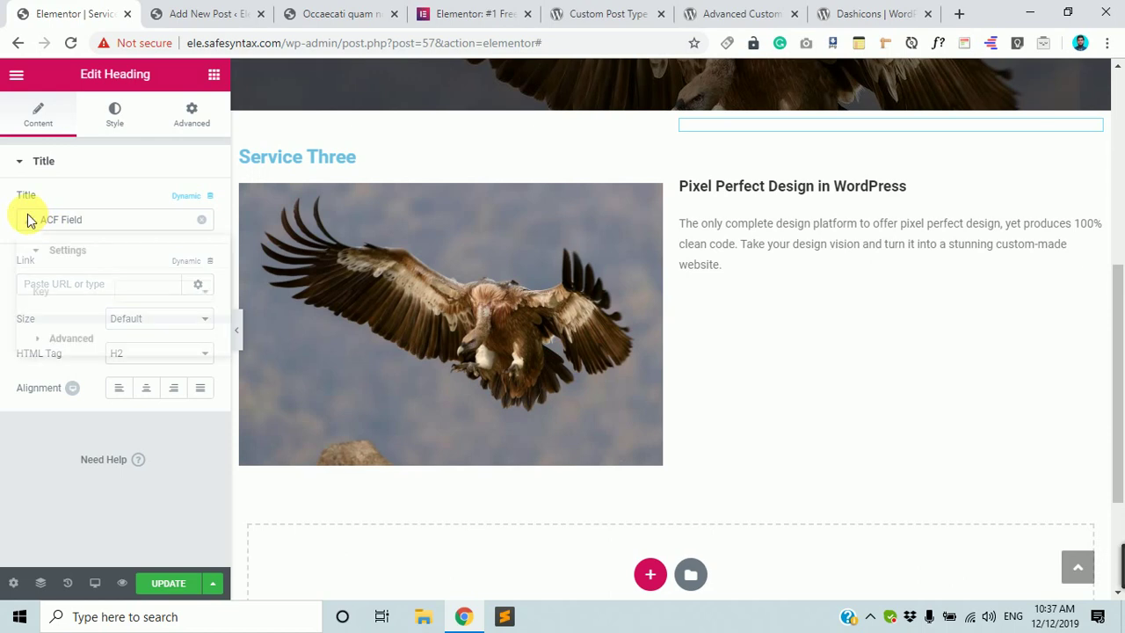
left_click(146, 292)
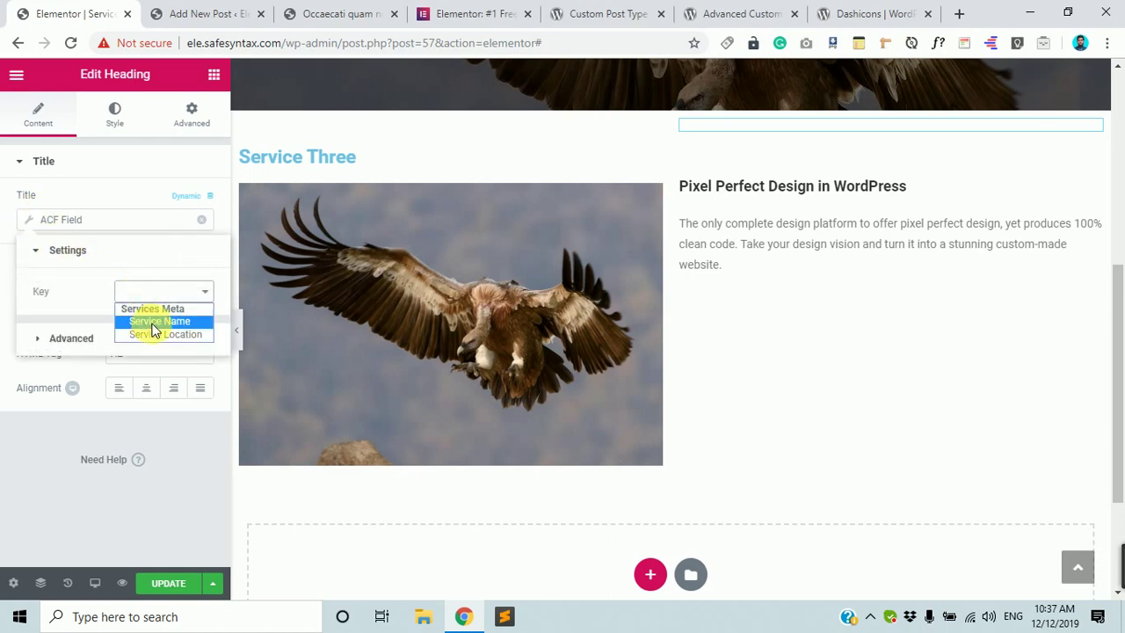
left_click(155, 321)
Put the text "Service Name: " before the heading's dynamic value and update the template.
left_click(133, 344)
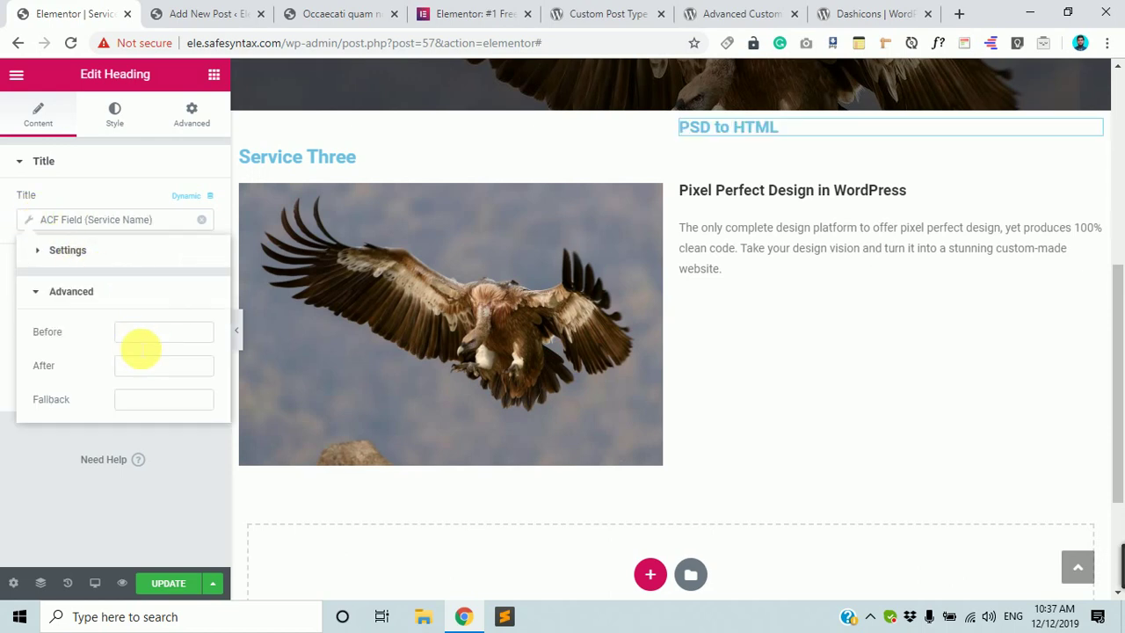
type("Service Name:")
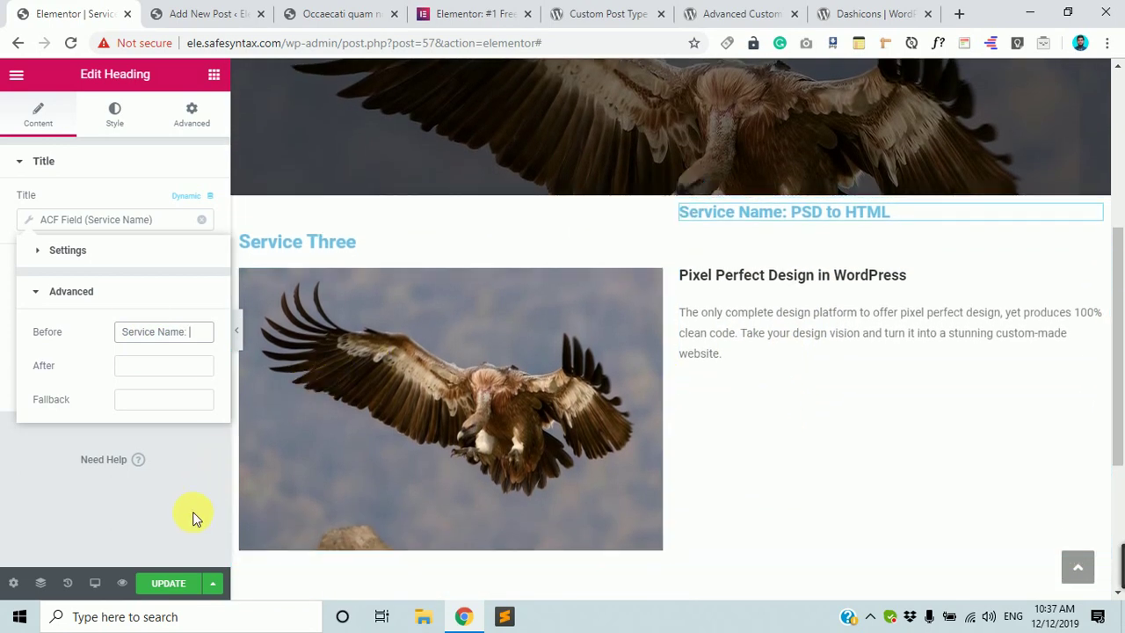
left_click(172, 588)
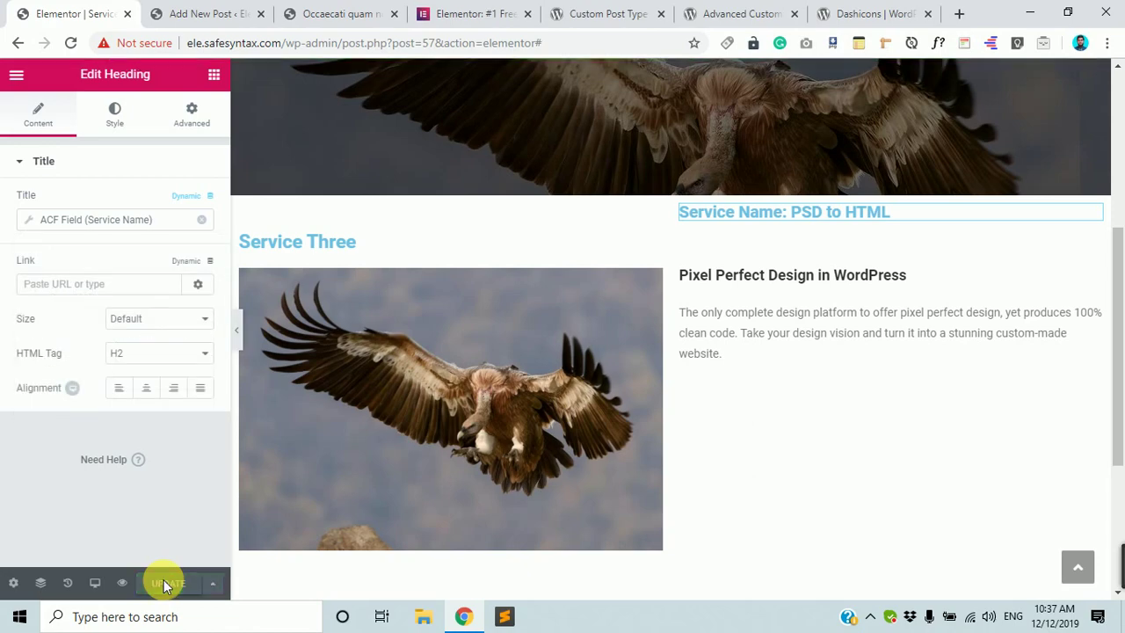
Reapply the template preview with Service Three as the dynamic content.
scroll(305, 457, "down", 3)
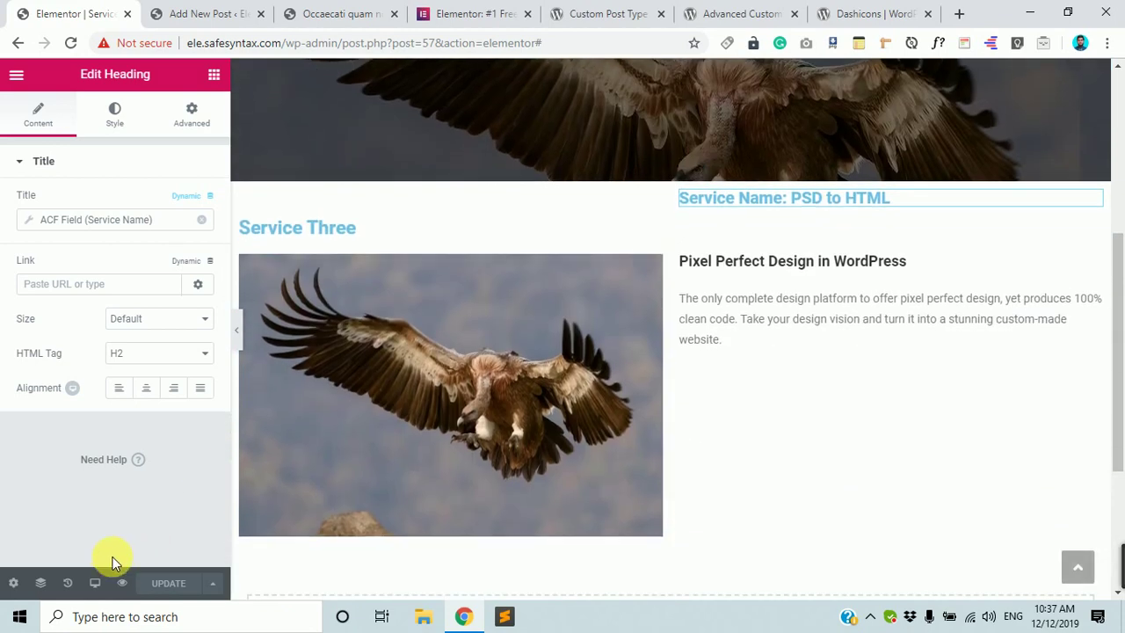
left_click(12, 584)
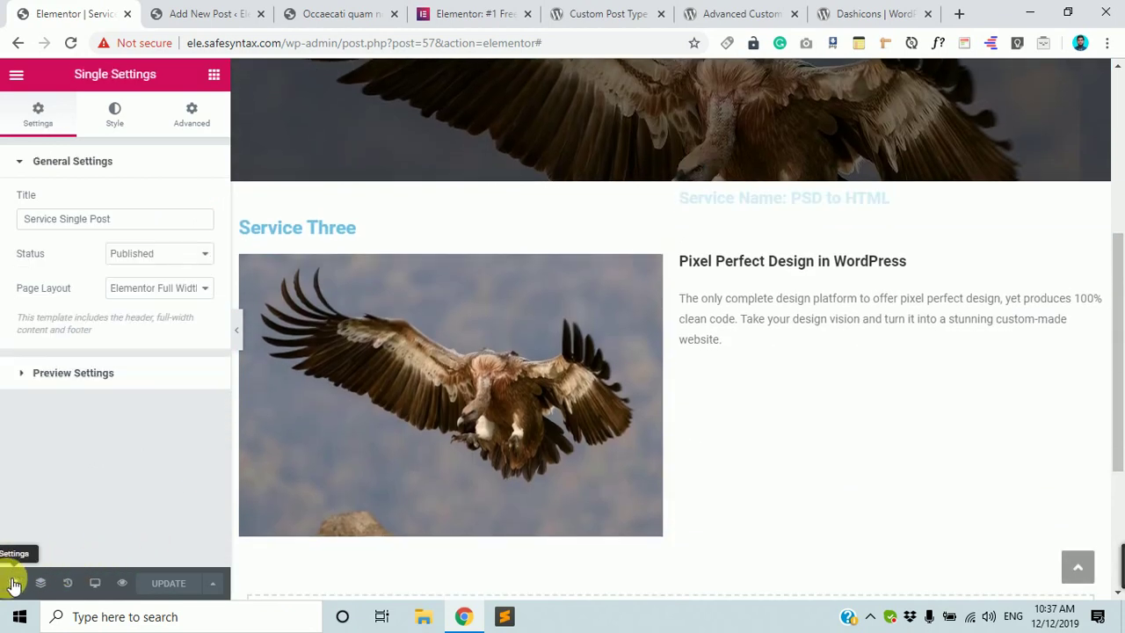
left_click(95, 376)
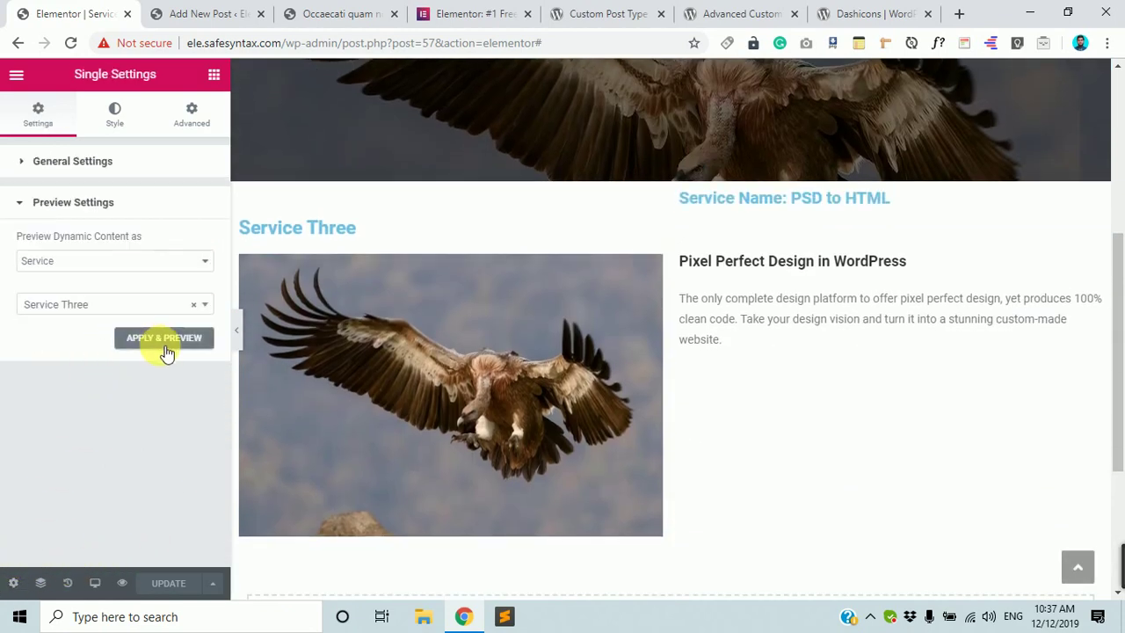
left_click(158, 341)
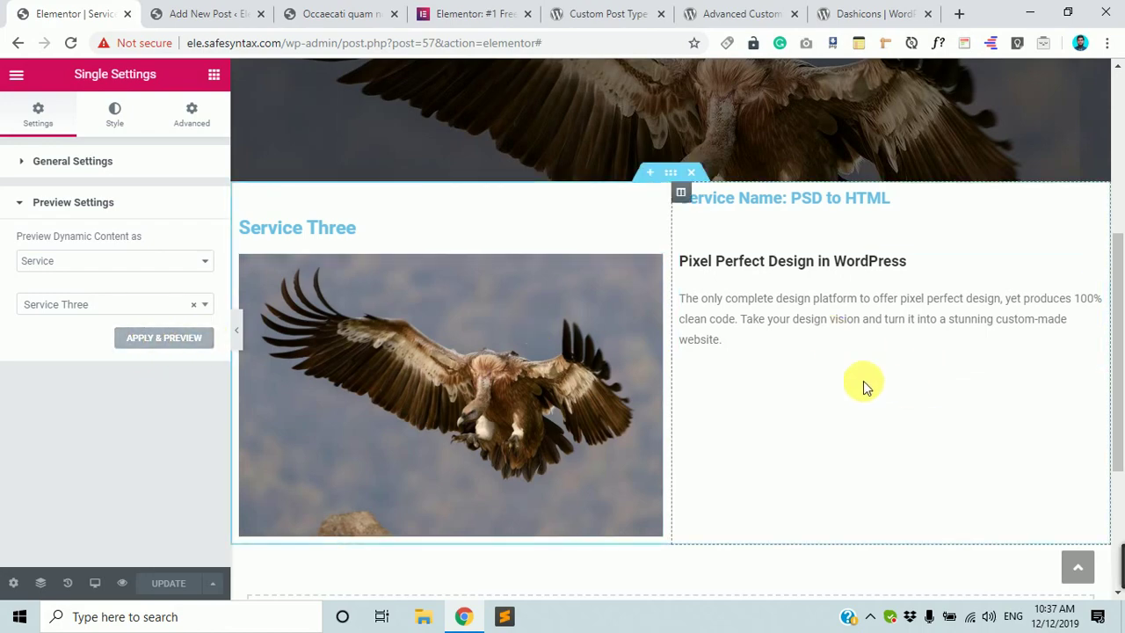
Look over the whole previewed template, from the banner title through the two columns to the footer.
scroll(538, 360, "down", 10)
scroll(544, 348, "up", 10)
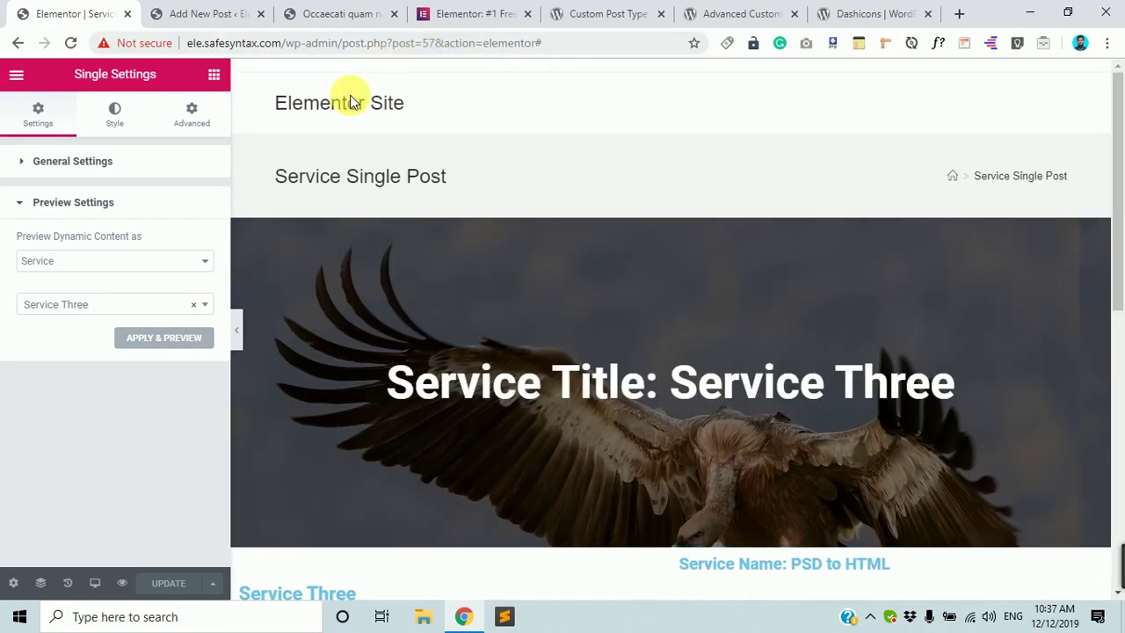
scroll(490, 296, "down", 4)
scroll(477, 241, "up", 4)
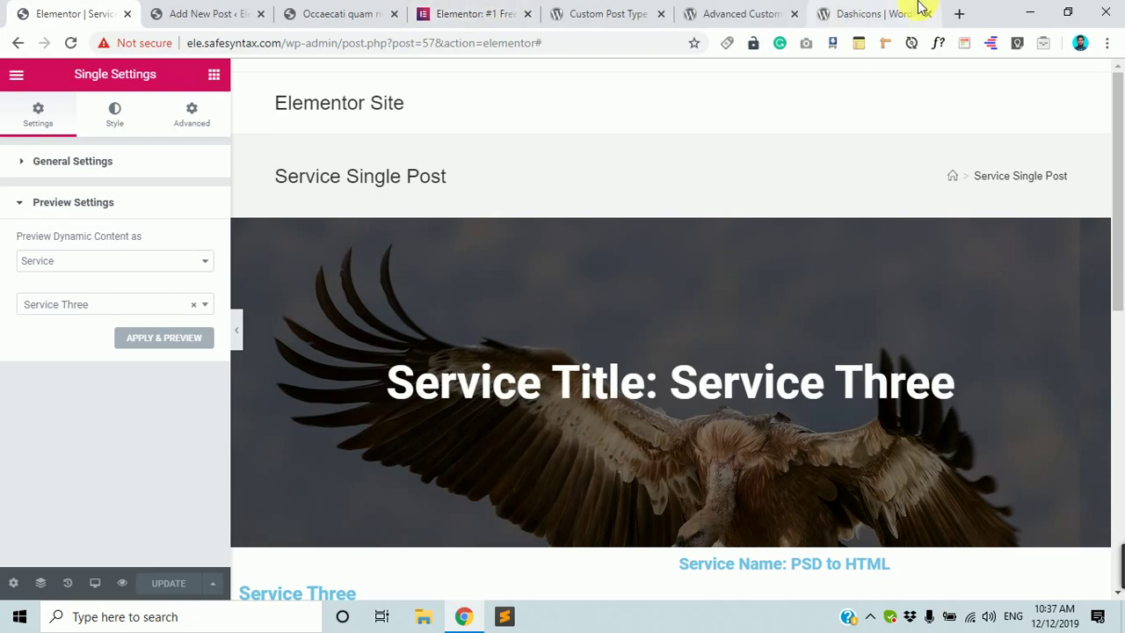
left_click(866, 10)
left_click(41, 13)
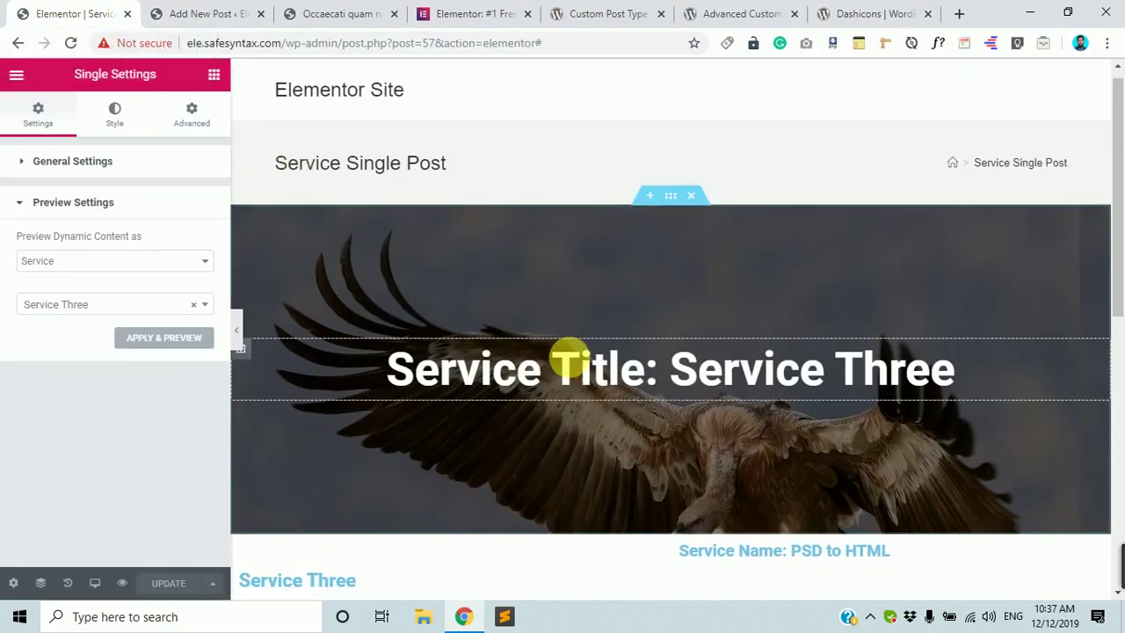
scroll(580, 387, "down", 10)
scroll(633, 413, "up", 10)
scroll(738, 413, "down", 10)
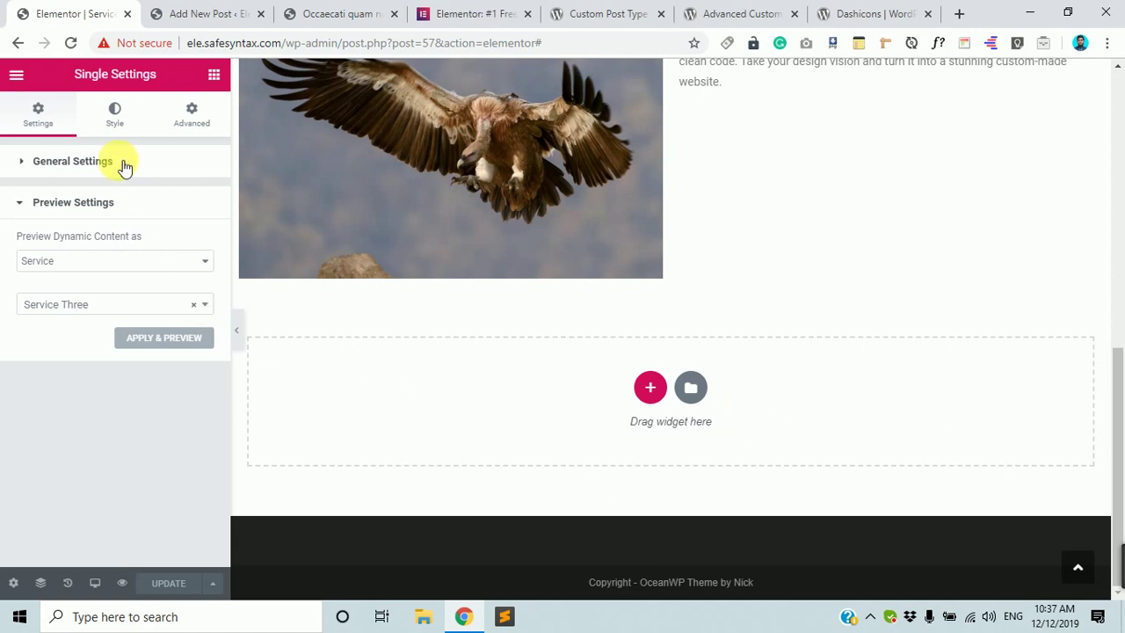
Exit the Elementor editor to the WordPress dashboard and open the Theme Builder template list.
left_click(18, 75)
left_click(145, 508)
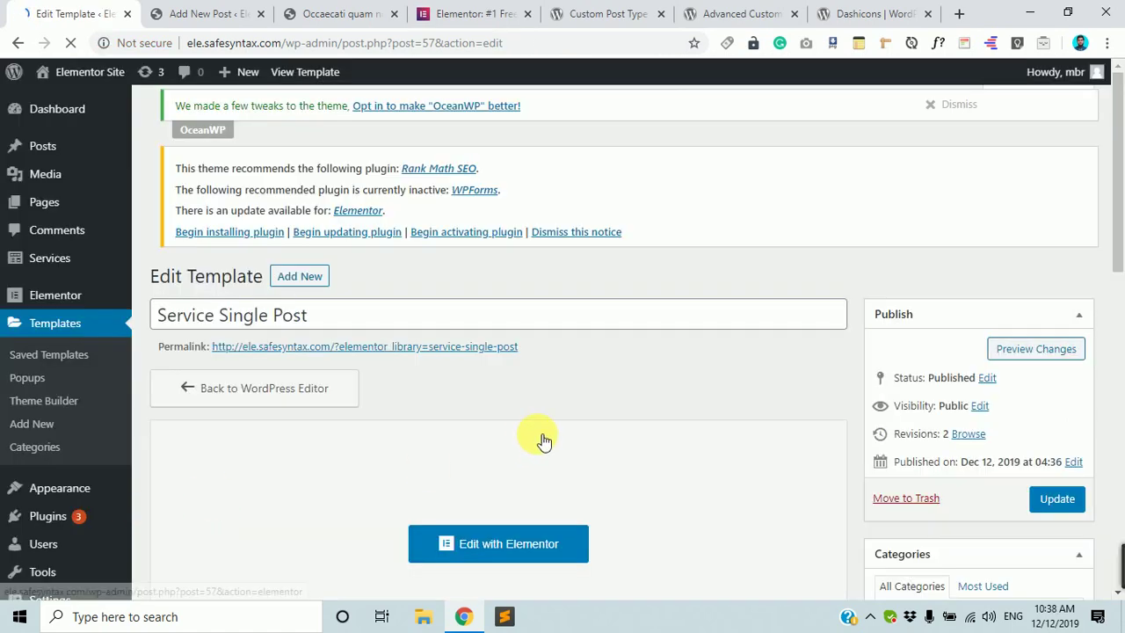
scroll(539, 439, "down", 5)
scroll(541, 448, "down", 2)
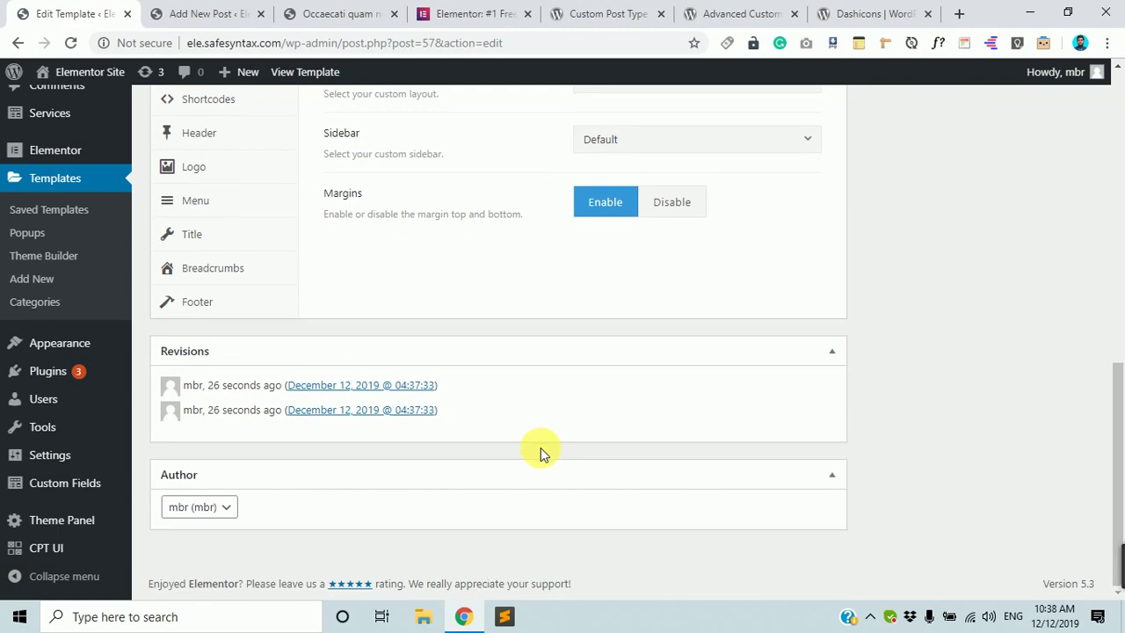
scroll(540, 452, "down", 3)
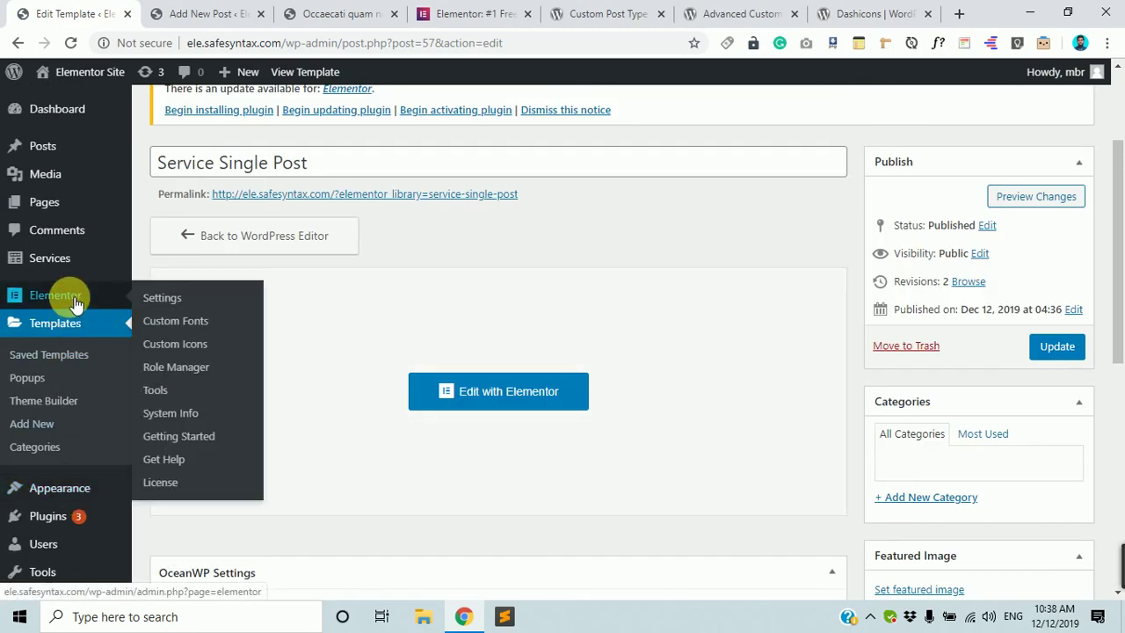
left_click(67, 404)
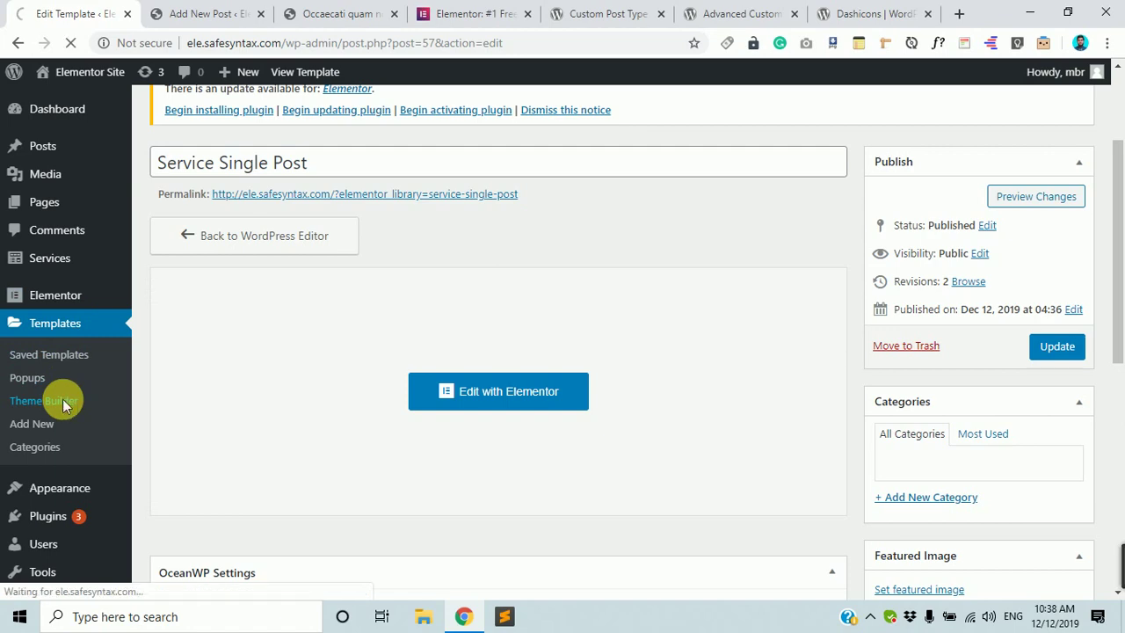
scroll(552, 433, "down", 2)
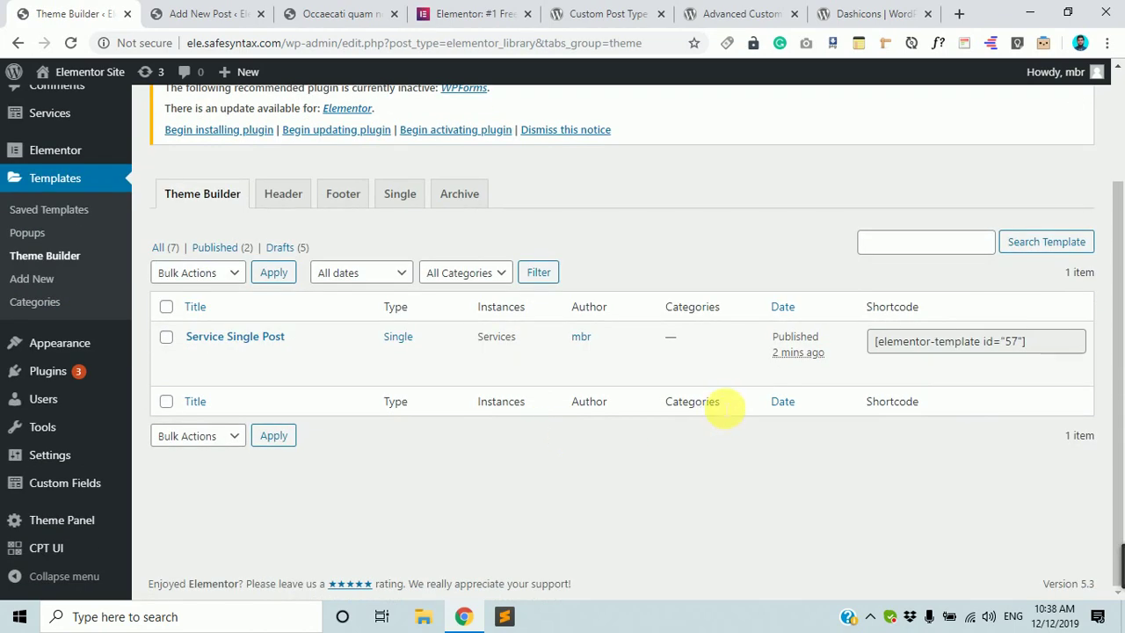
View the Service Single Post template on the live site and examine its banner, titles, image and service details.
mouse_move(673, 386)
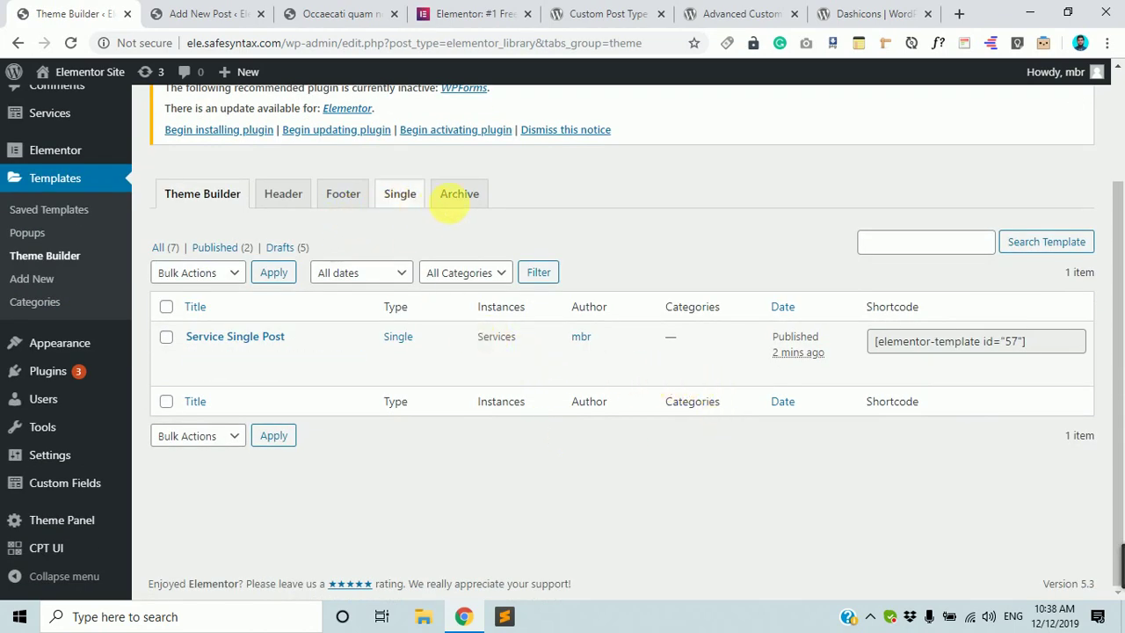
mouse_move(289, 358)
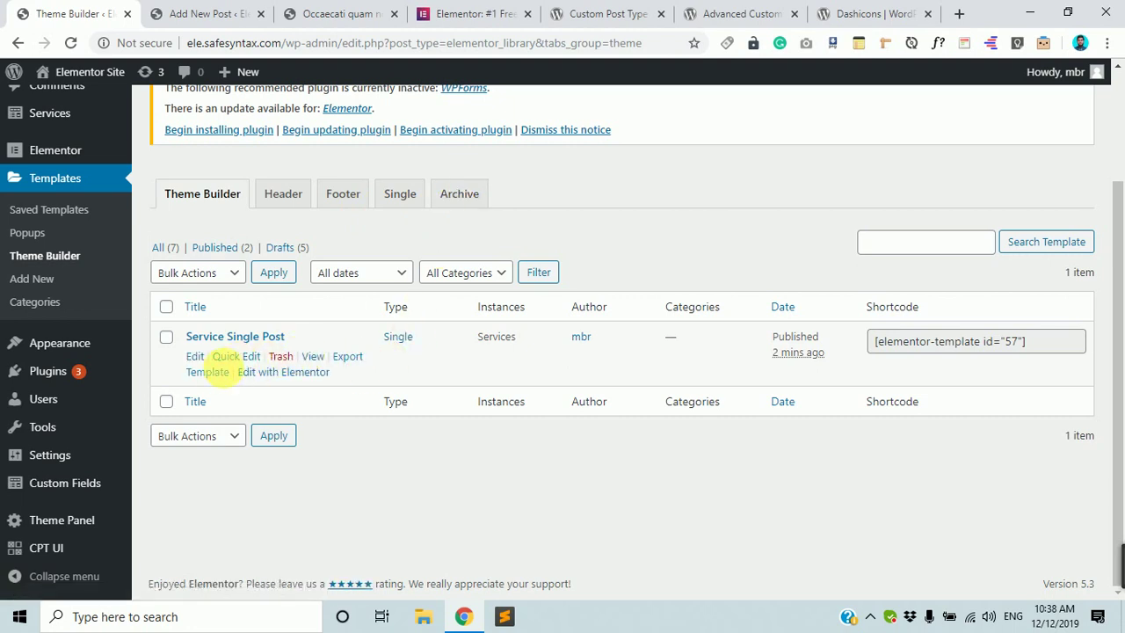
left_click(313, 356)
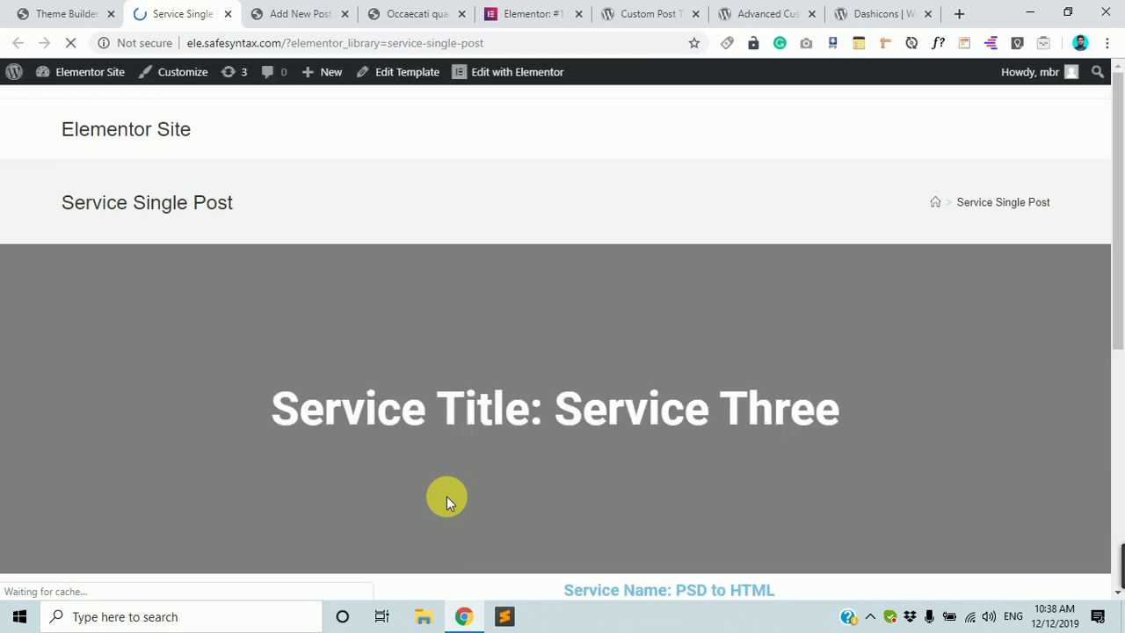
scroll(447, 502, "down", 5)
scroll(664, 371, "up", 1)
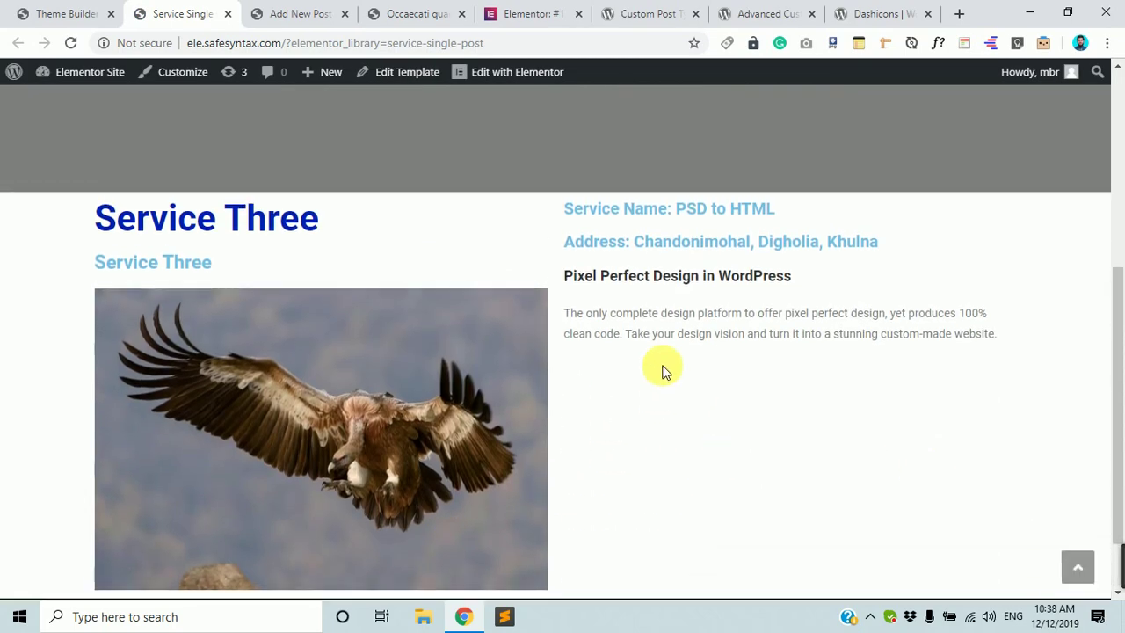
scroll(751, 463, "up", 2)
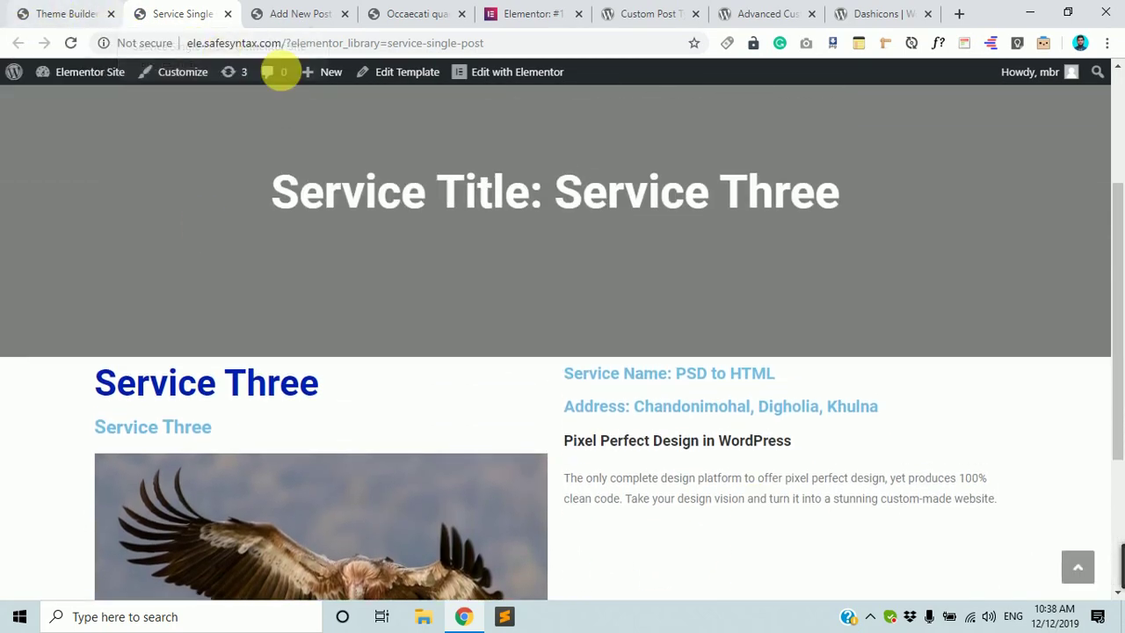
scroll(533, 443, "down", 3)
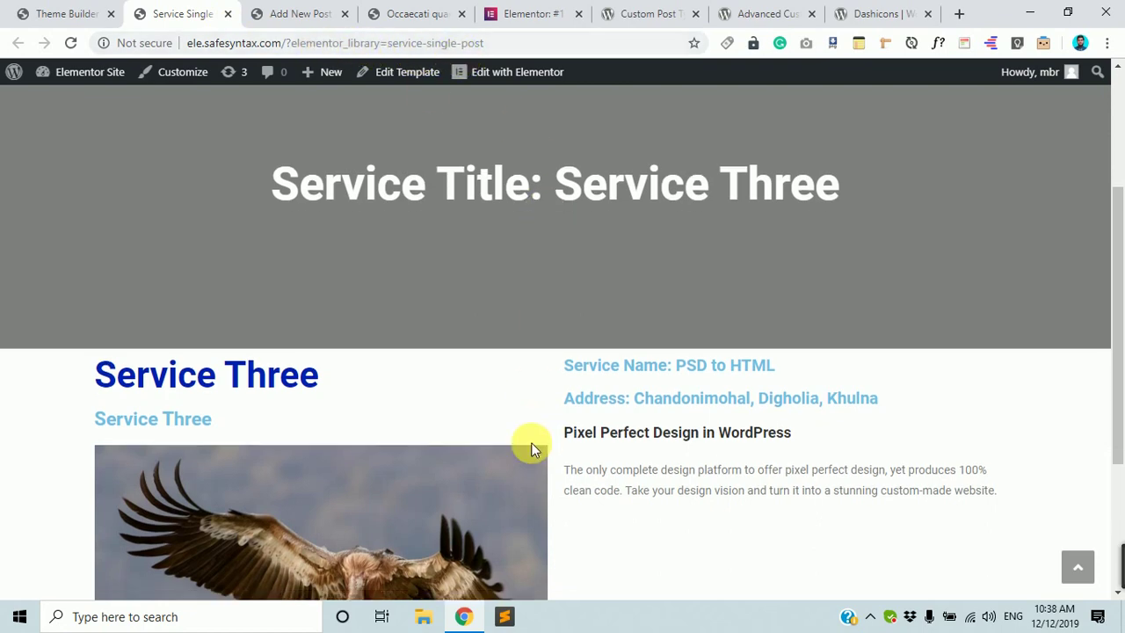
scroll(665, 372, "up", 4)
scroll(636, 281, "down", 1)
scroll(613, 442, "up", 3)
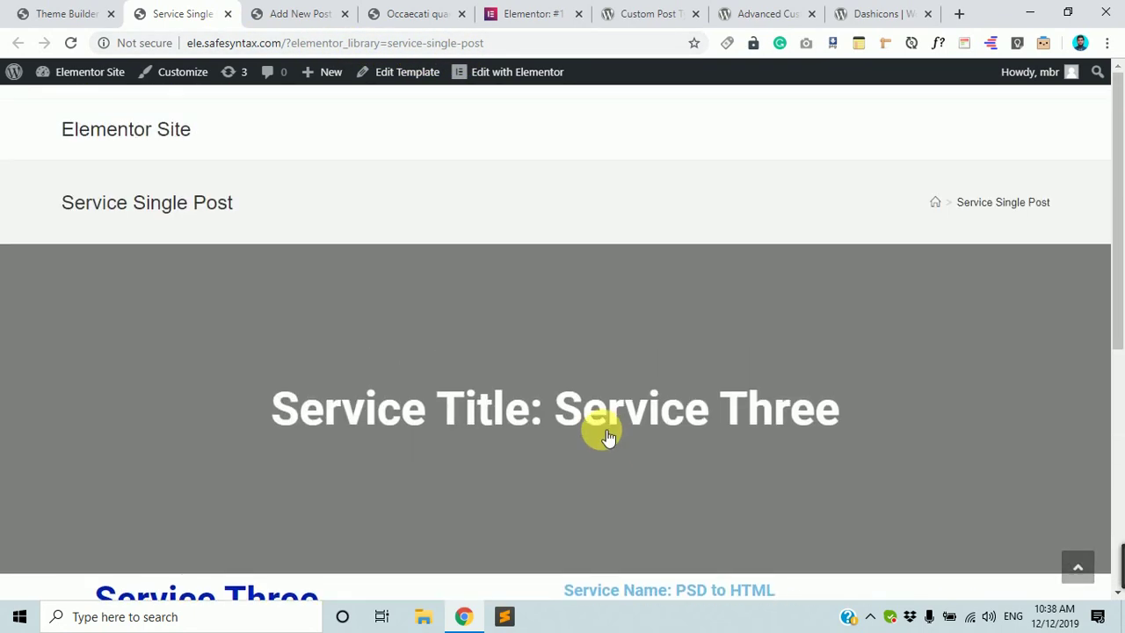
left_click(72, 43)
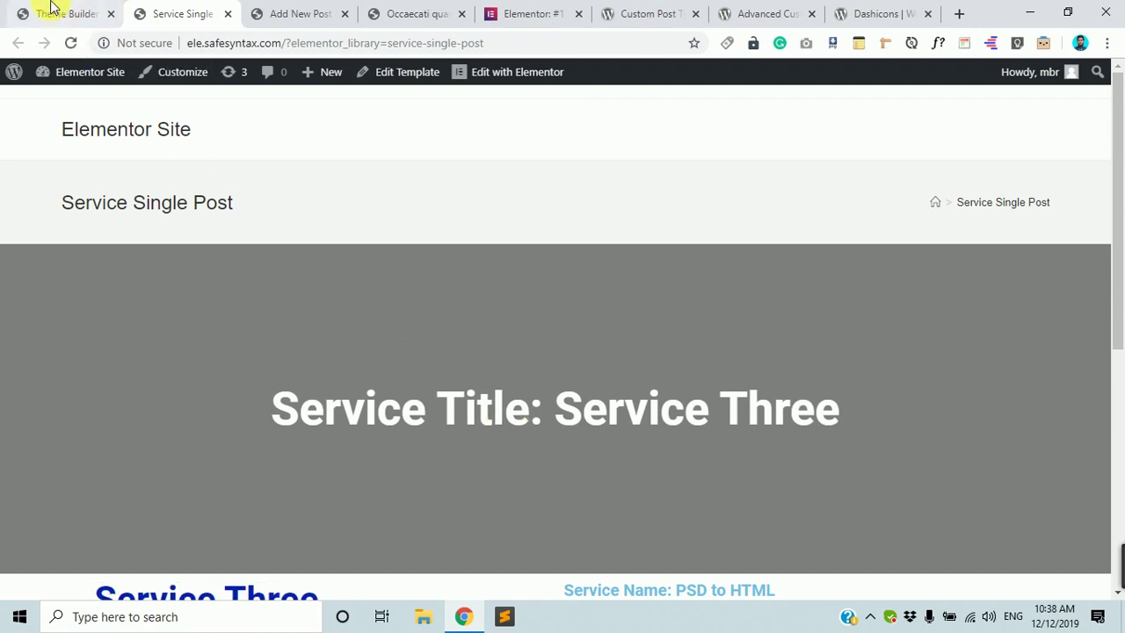
Reopen the Service Single Post template in the Elementor editor to check it, and return to the Theme Builder list.
left_click(52, 13)
left_click(318, 373)
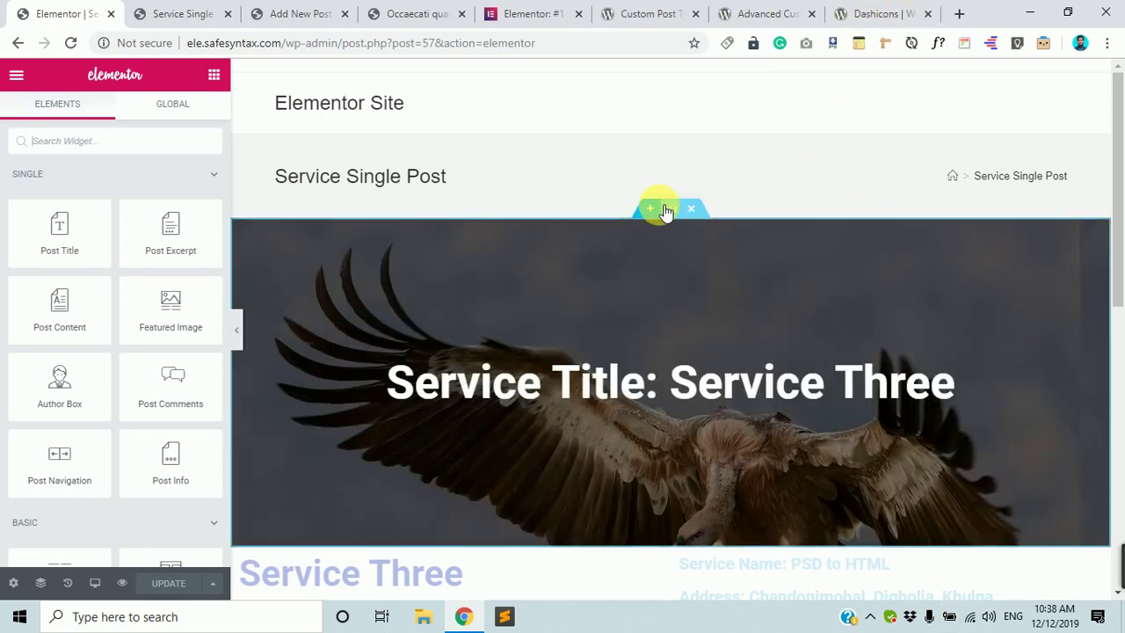
left_click(20, 46)
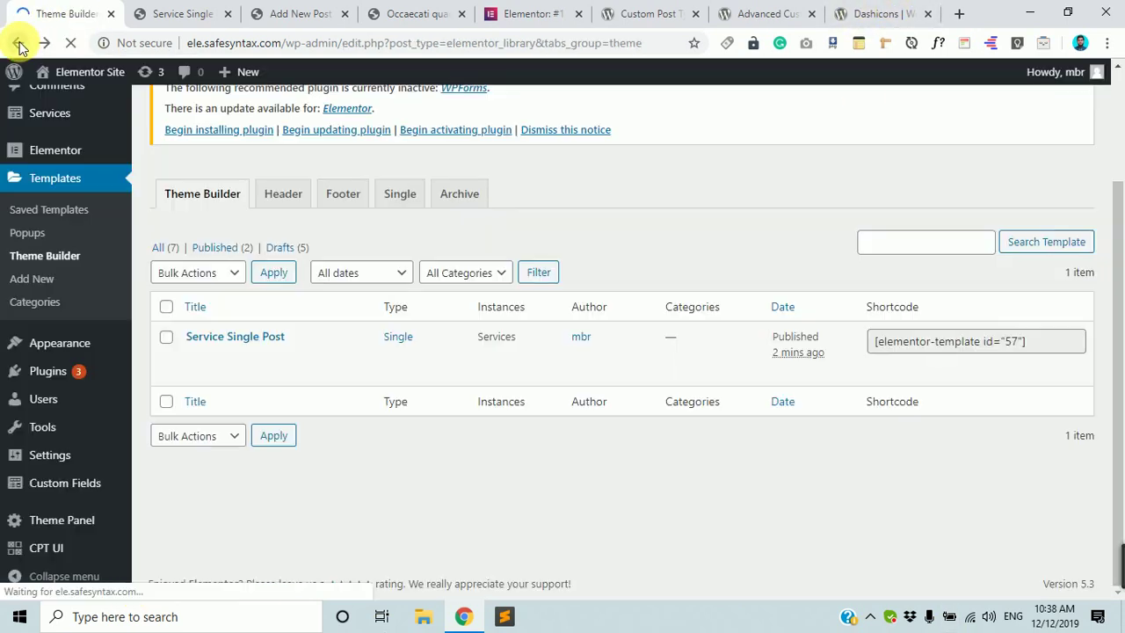
Create a new theme template of type Archive named Services Archive.
left_click(461, 194)
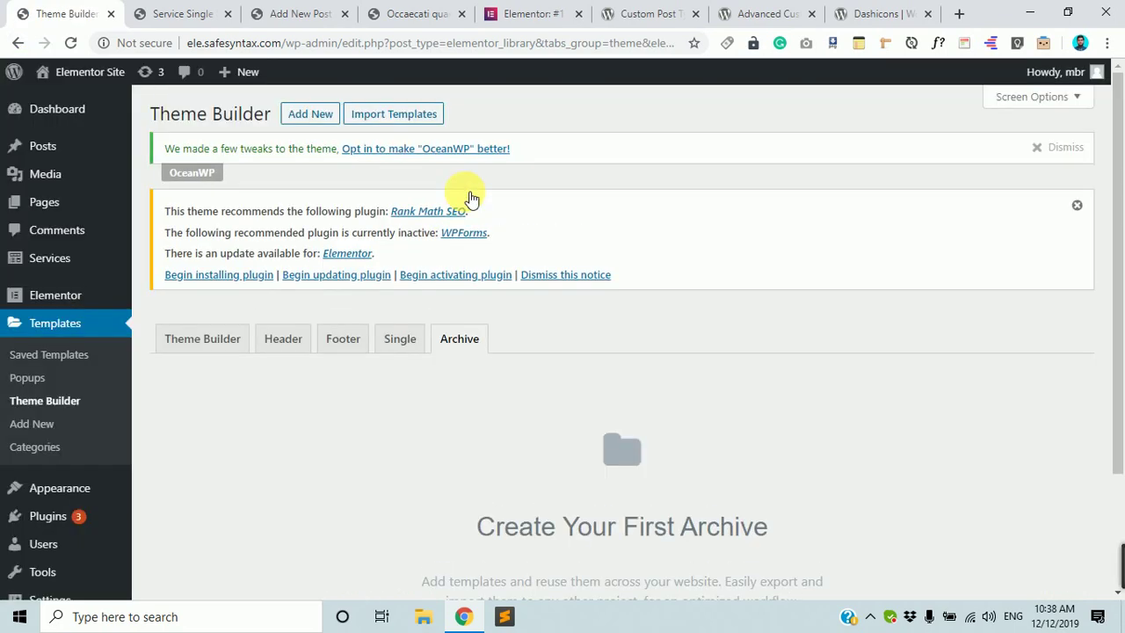
scroll(657, 488, "down", 2)
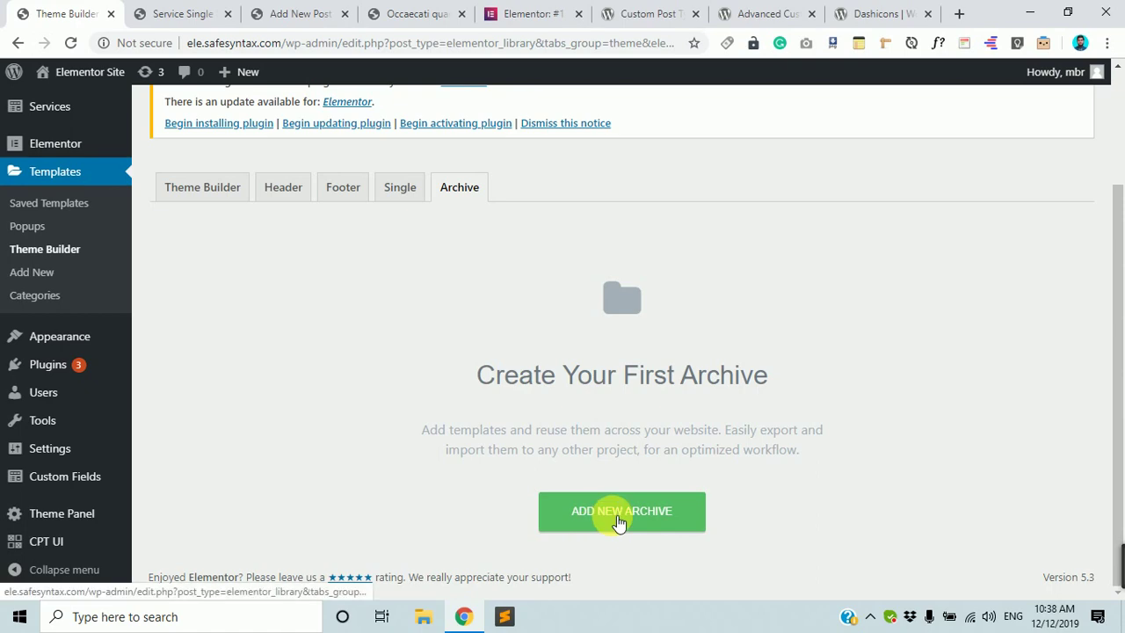
left_click(613, 517)
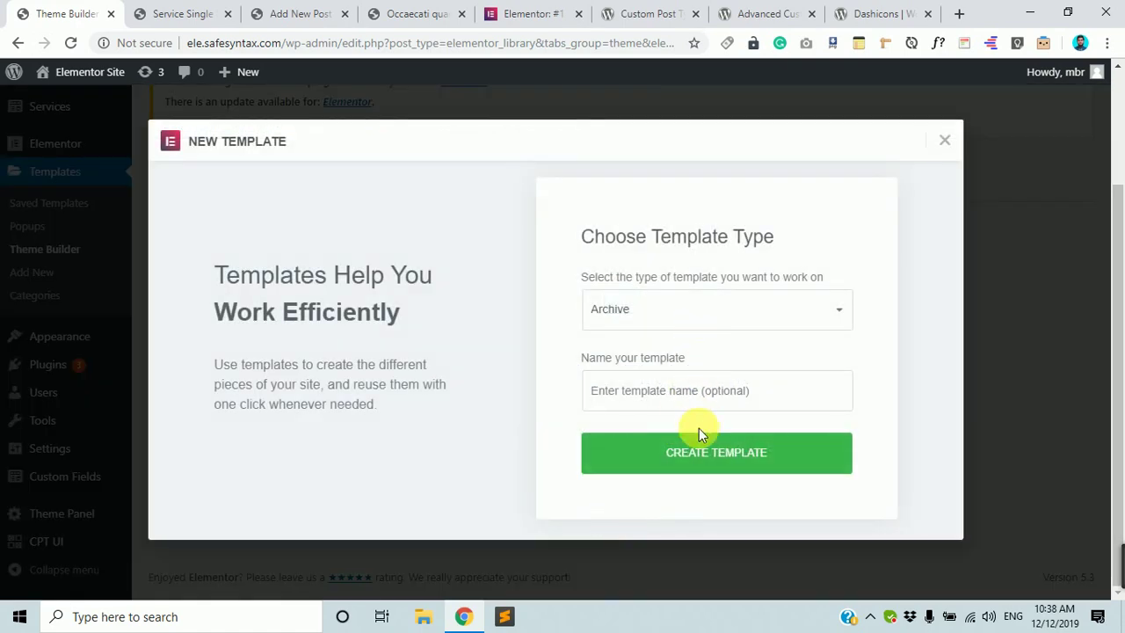
left_click(709, 388)
type("SE")
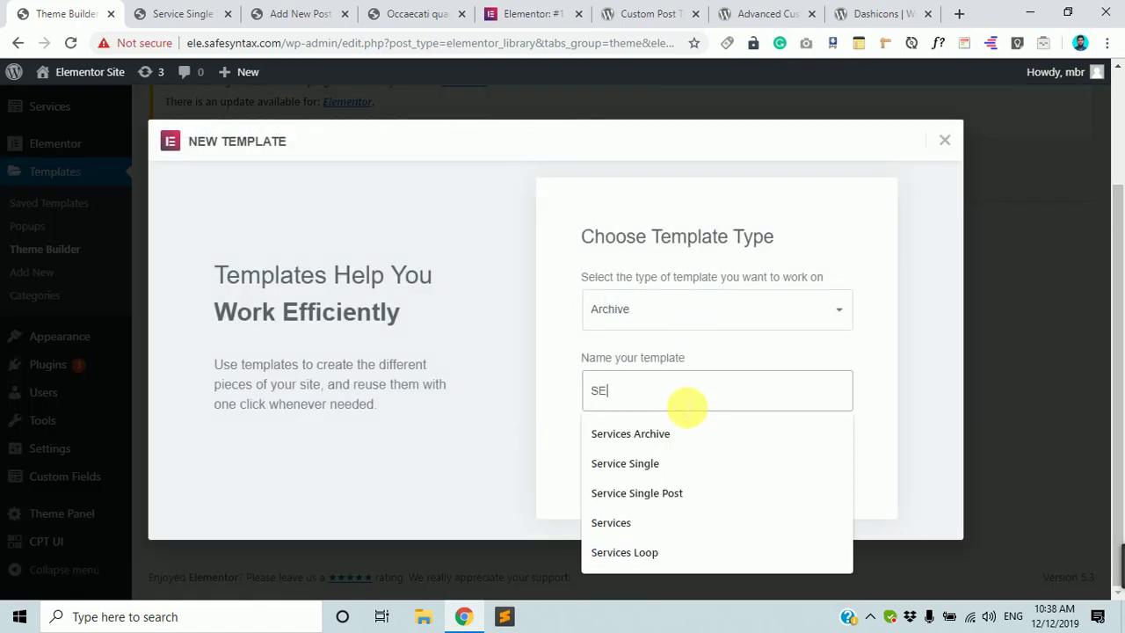
left_click(705, 433)
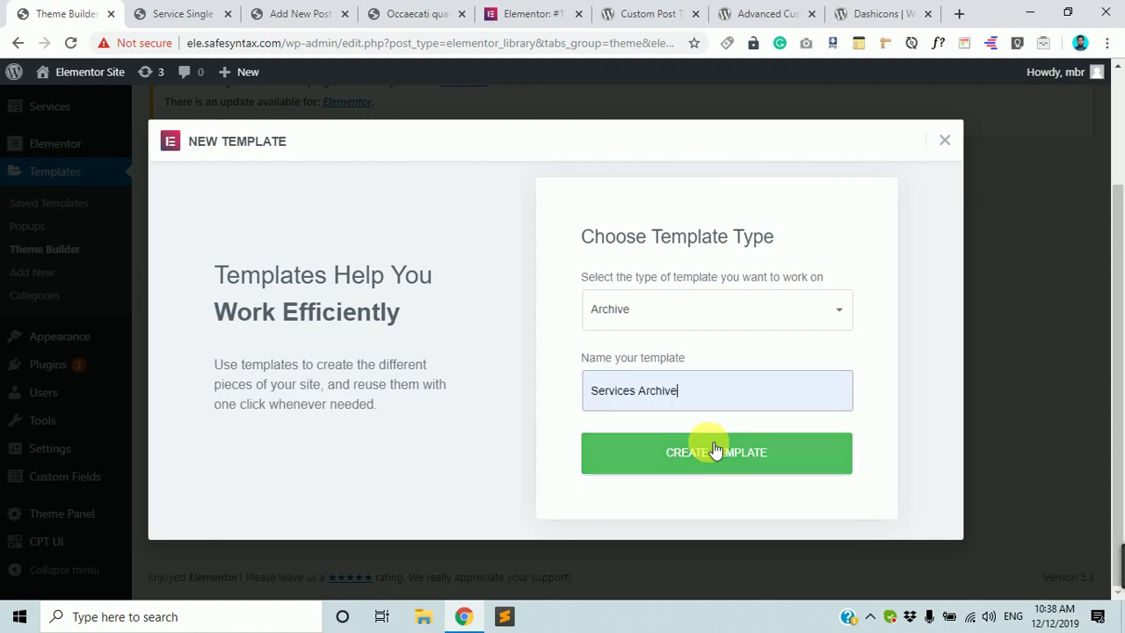
left_click(712, 454)
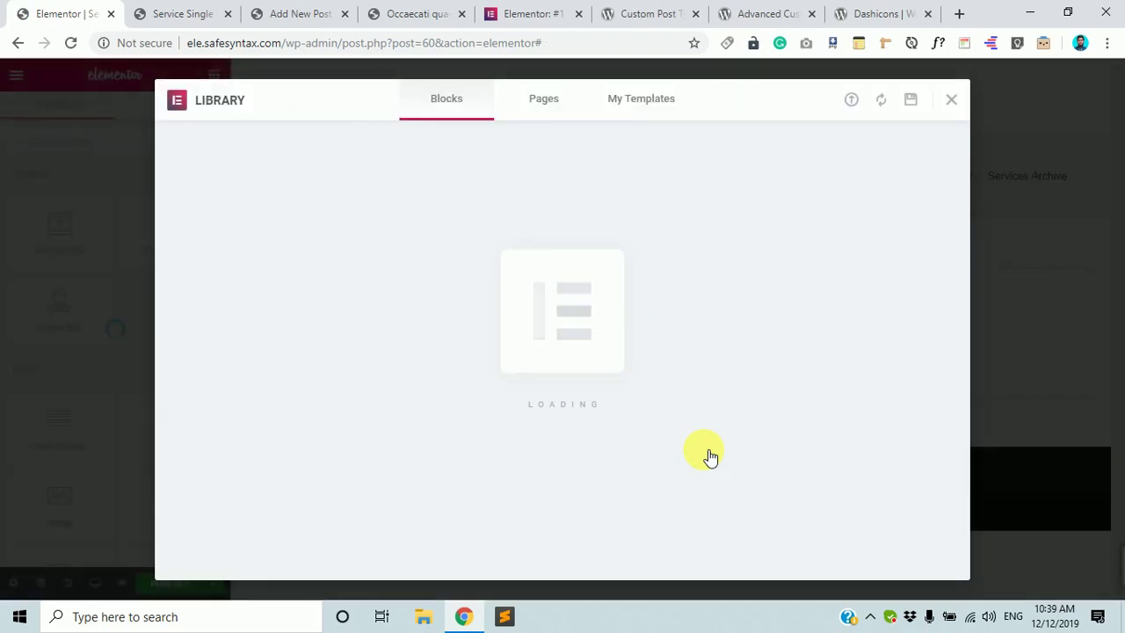
Look through the archive blocks in the template library, close it, and place an Archive Posts widget in the empty canvas area.
scroll(389, 389, "down", 6)
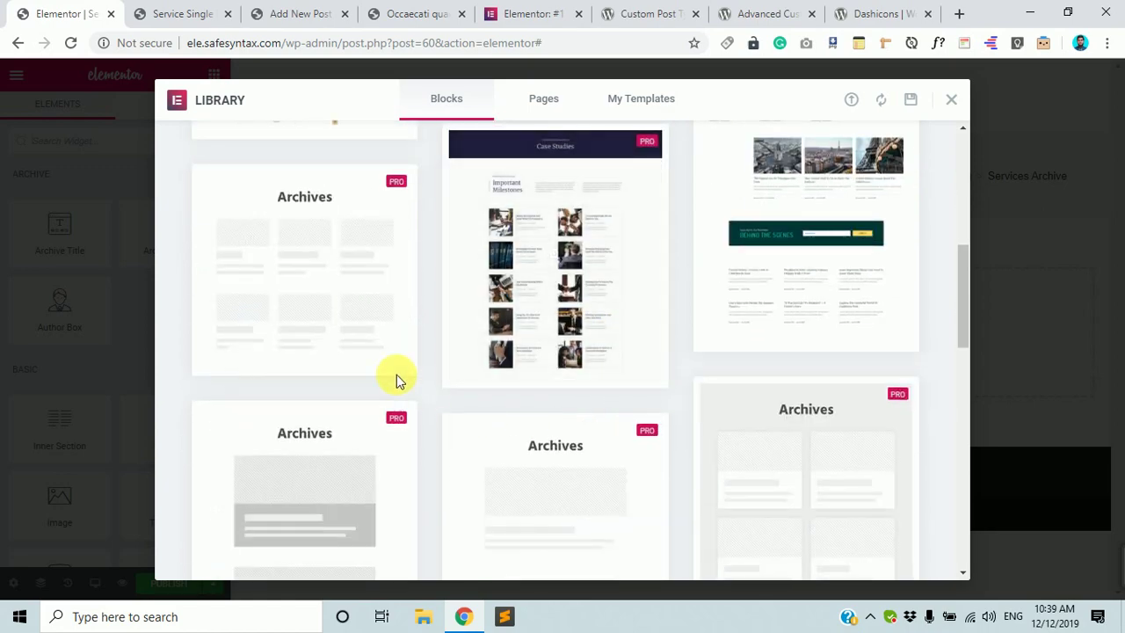
scroll(395, 379, "down", 5)
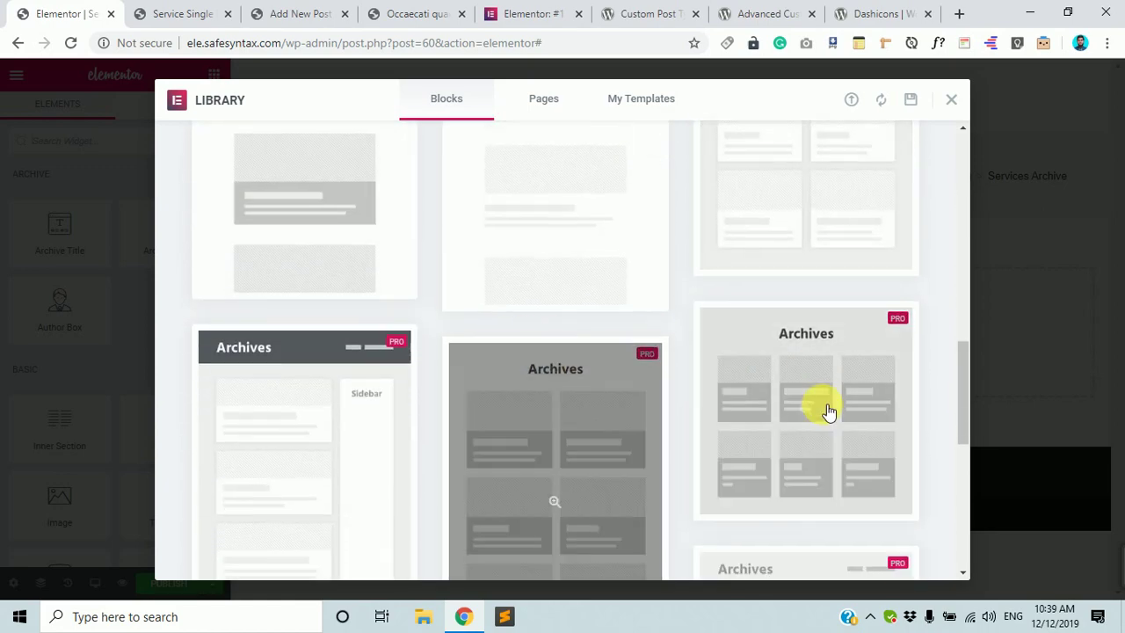
scroll(625, 444, "up", 10)
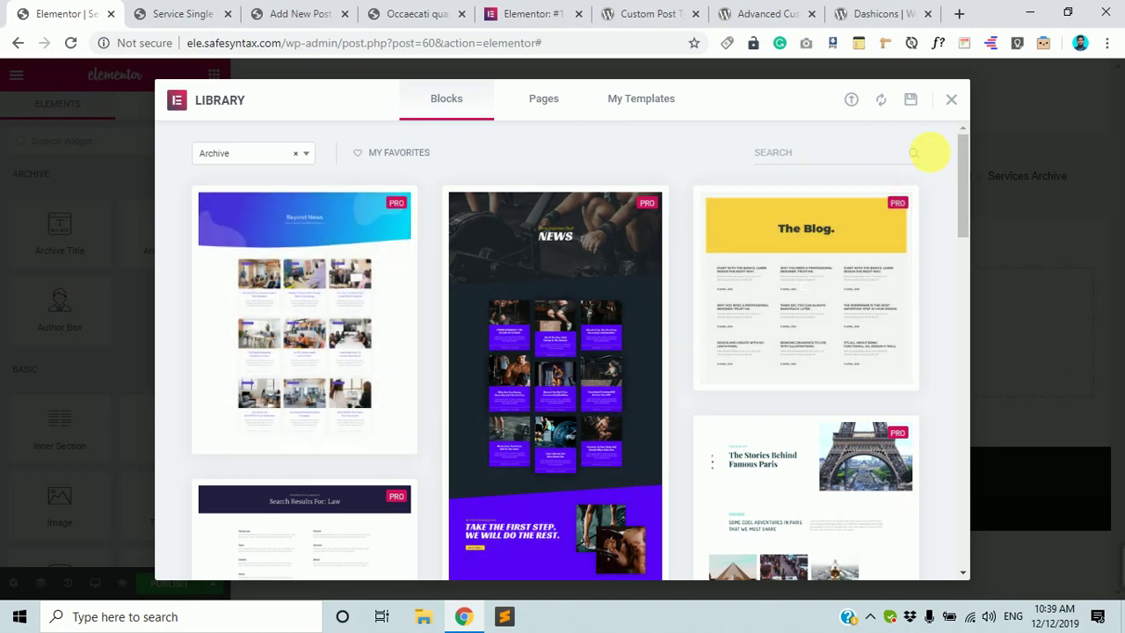
left_click(952, 99)
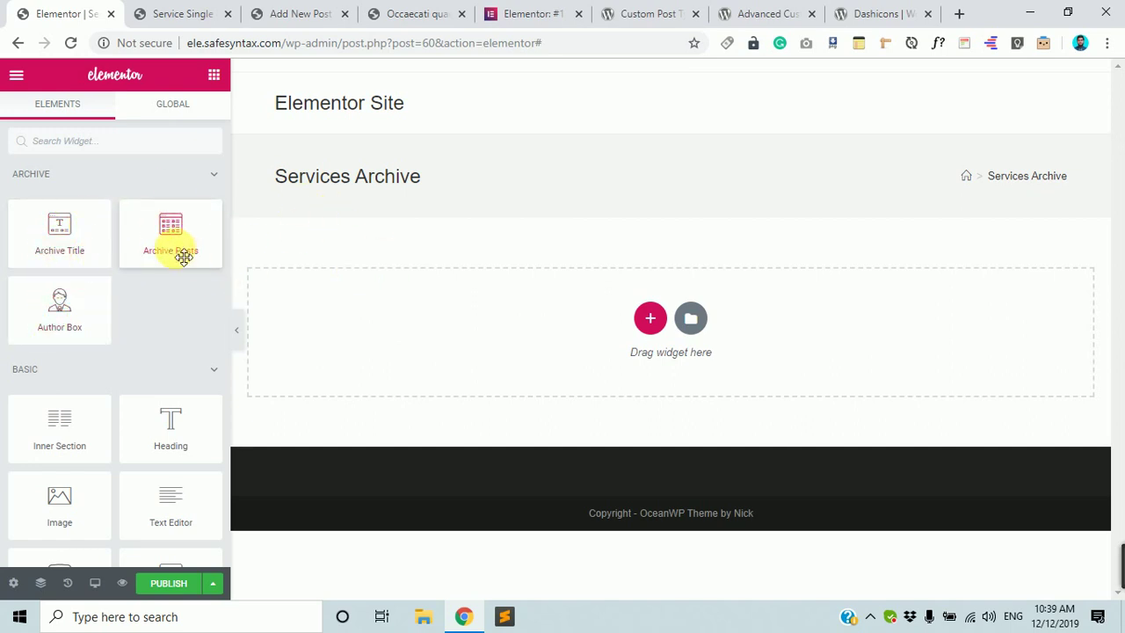
left_click_drag(172, 243, 608, 296)
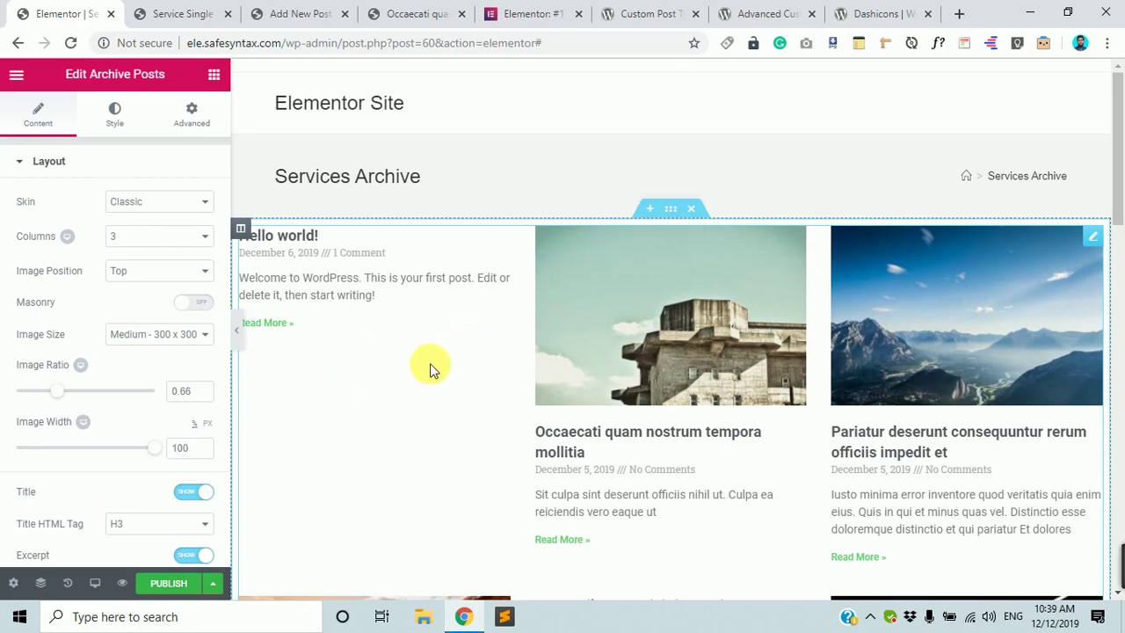
scroll(430, 368, "down", 10)
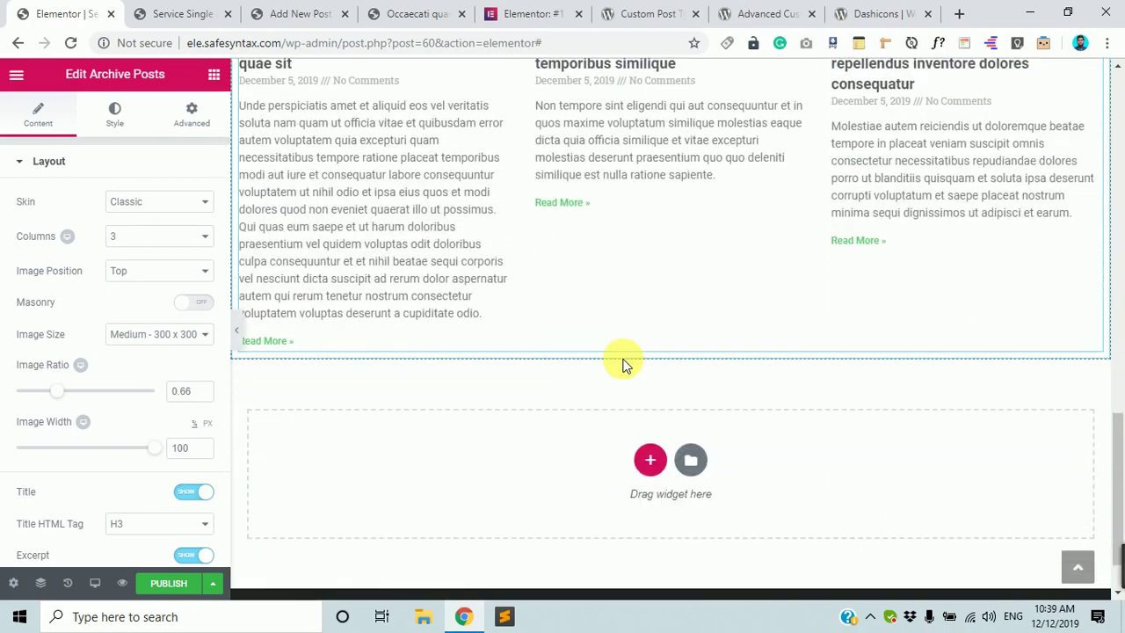
scroll(623, 365, "up", 10)
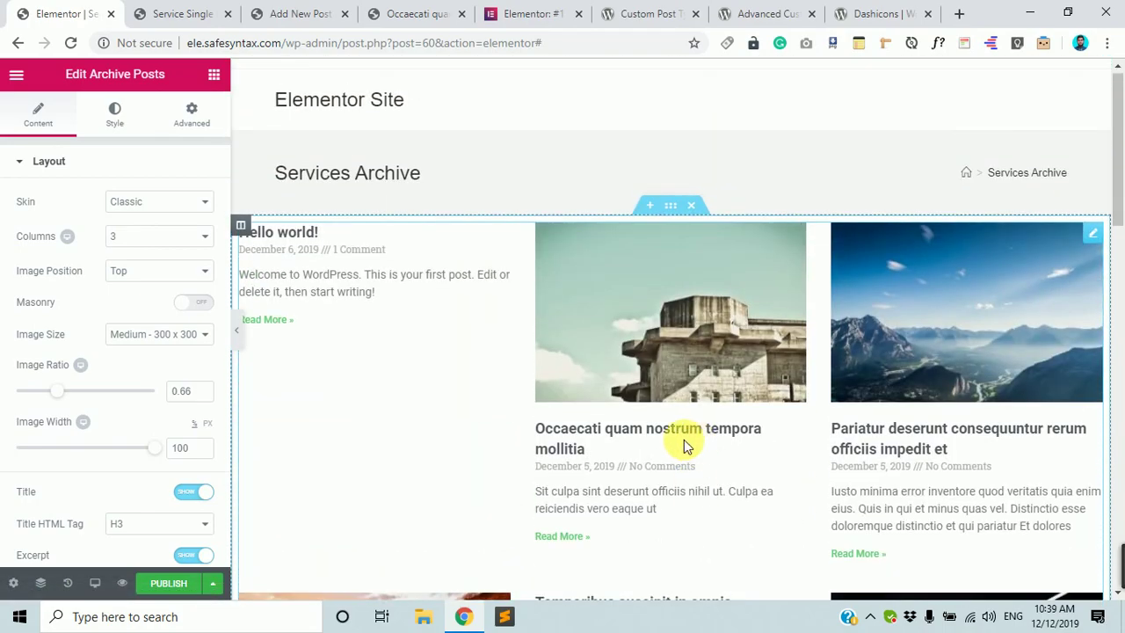
Set the template's dynamic content preview to Services Archive and apply it to the canvas.
left_click(15, 583)
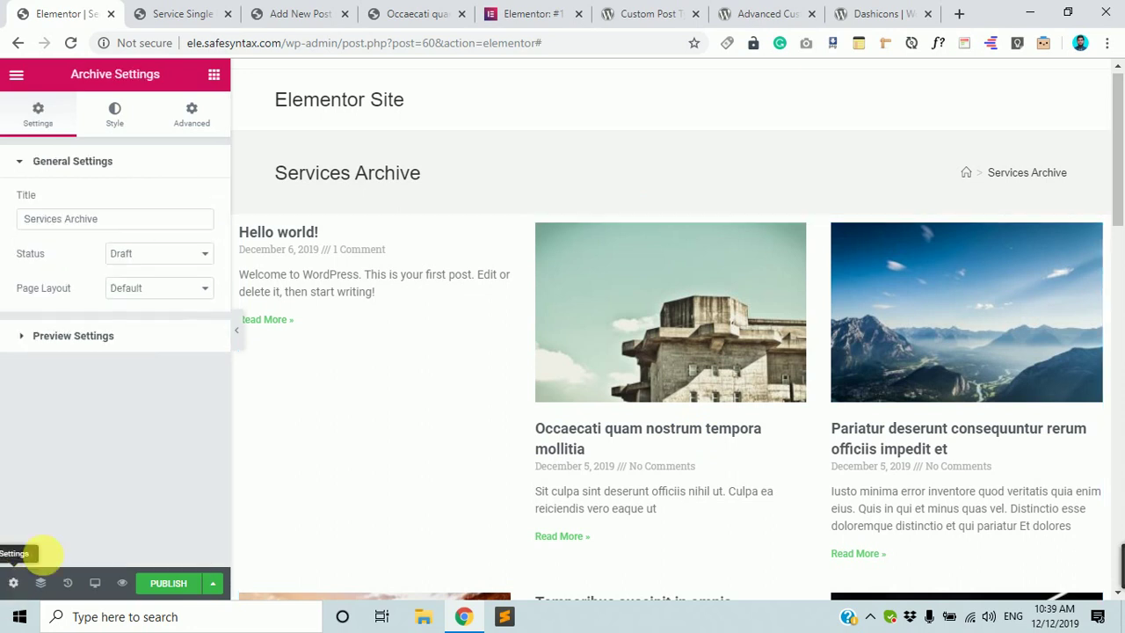
left_click(129, 341)
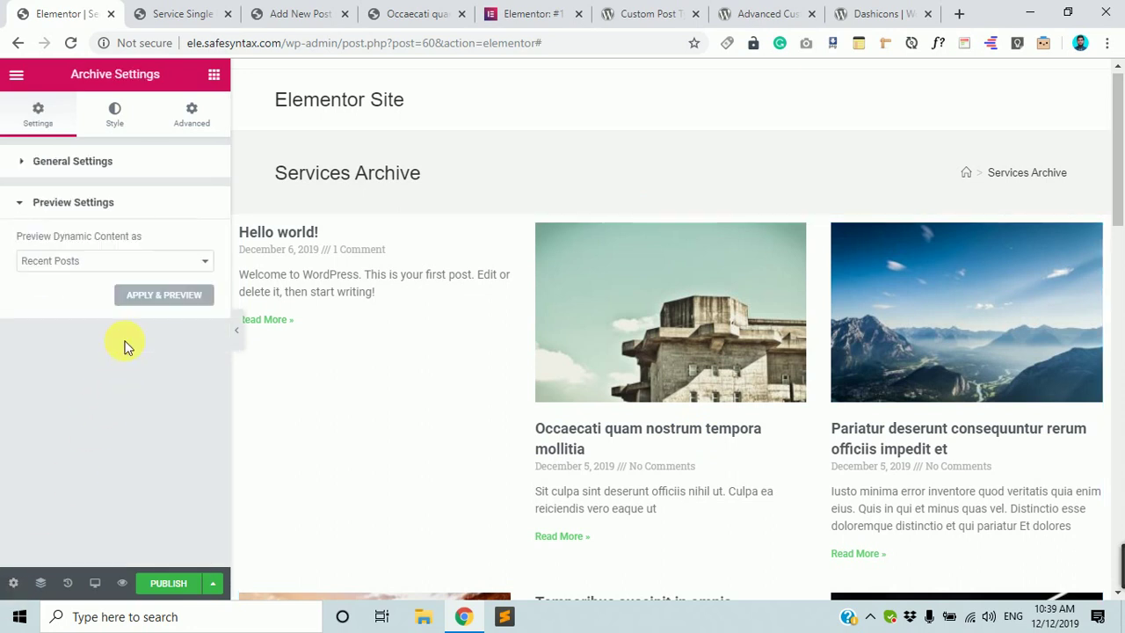
left_click(125, 262)
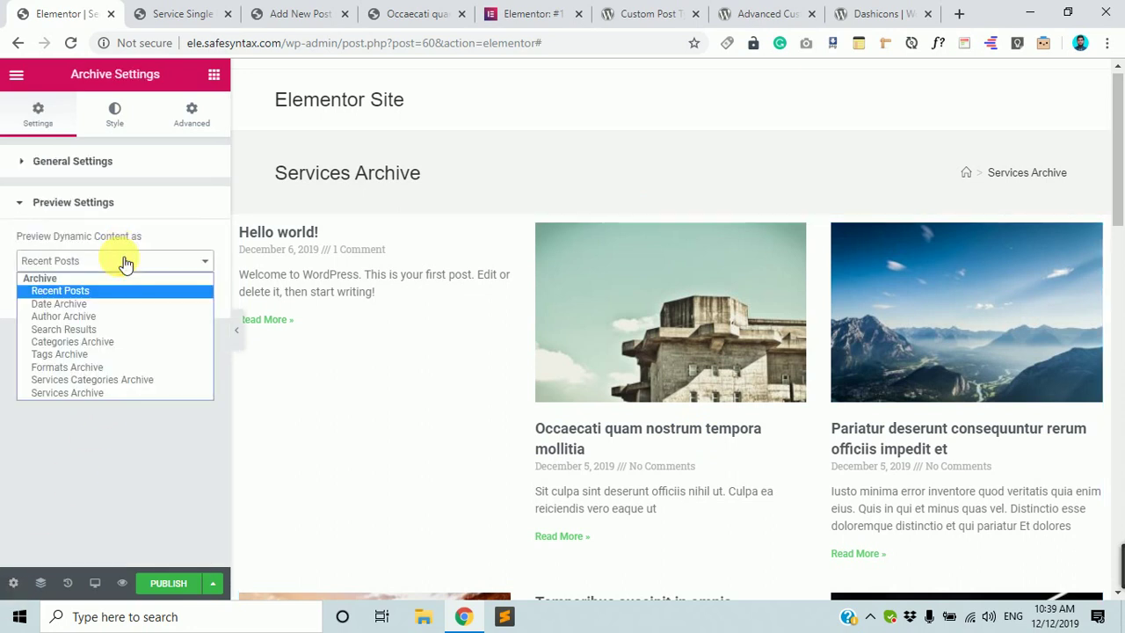
left_click(95, 393)
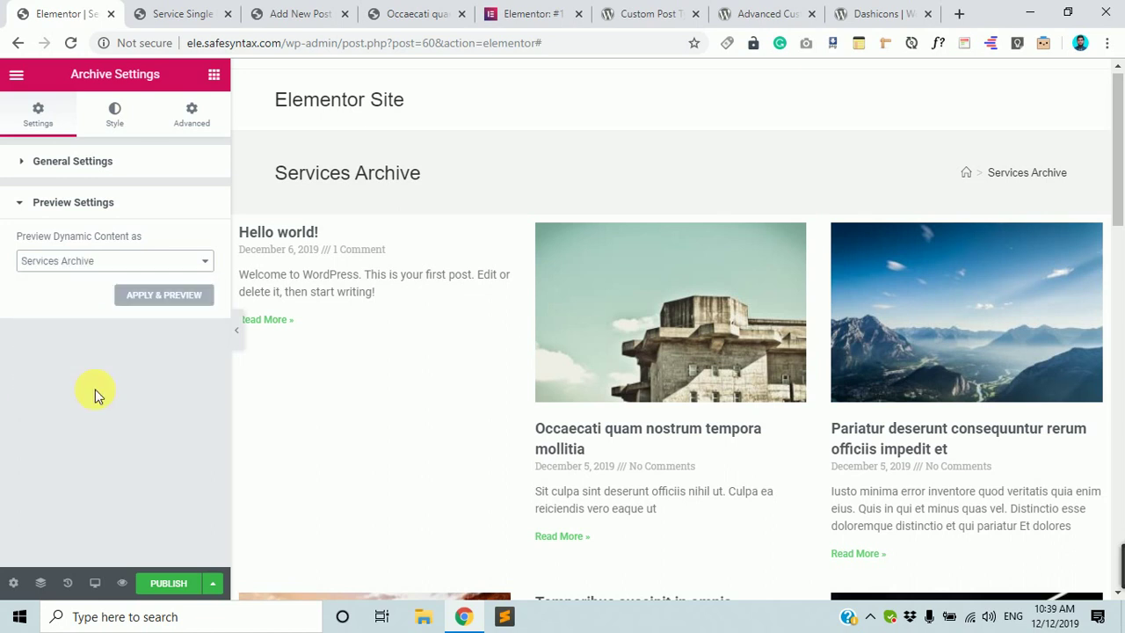
left_click(173, 299)
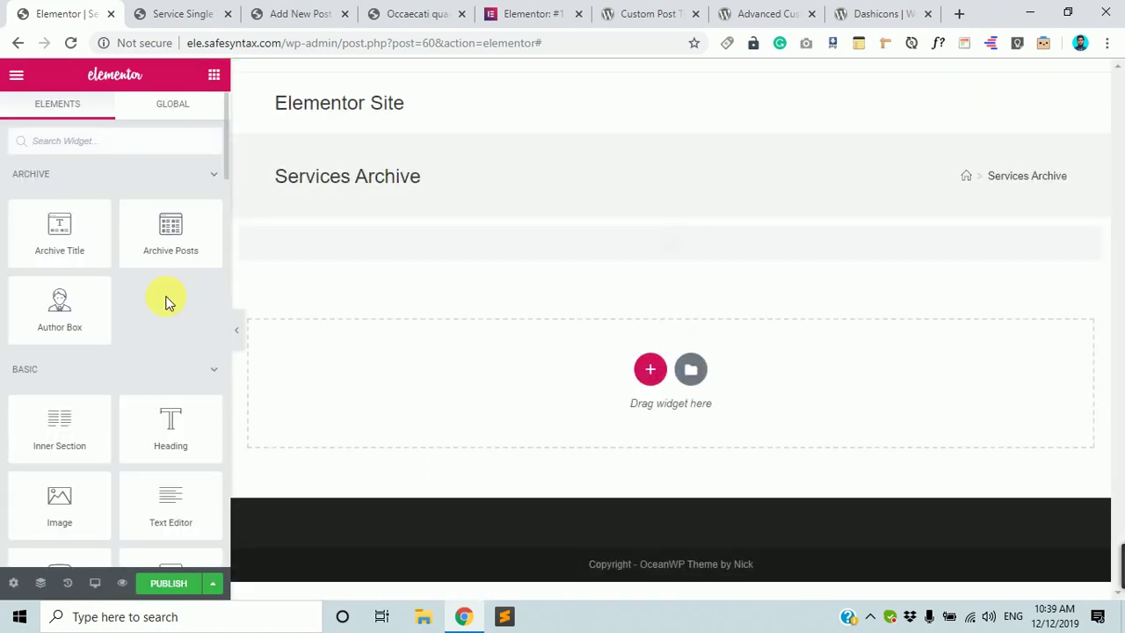
scroll(552, 380, "down", 2)
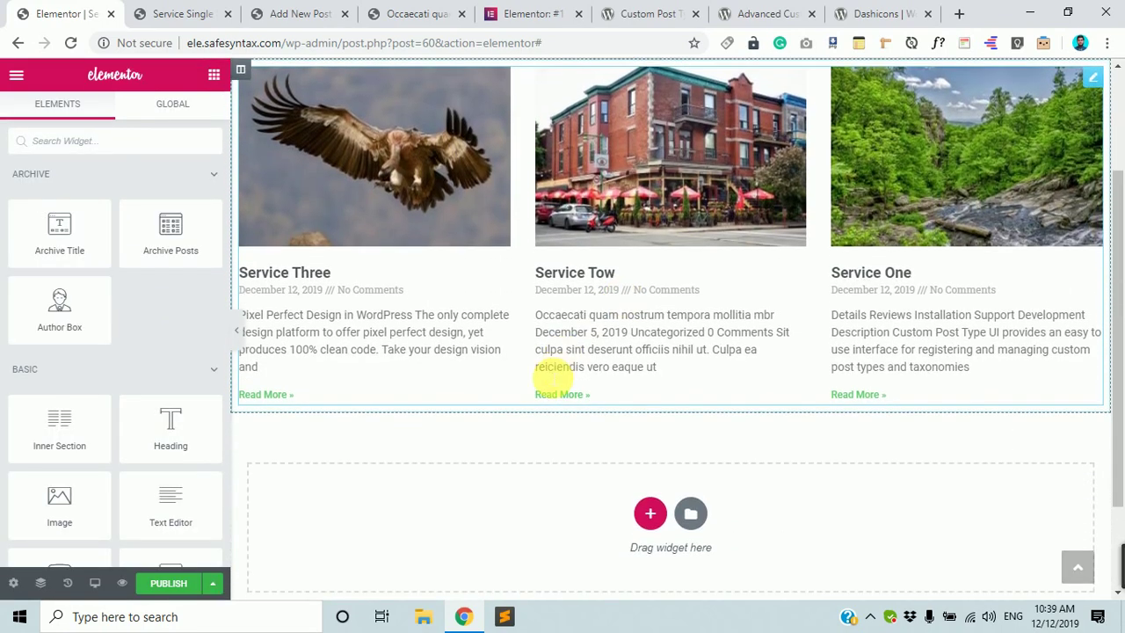
scroll(551, 380, "down", 1)
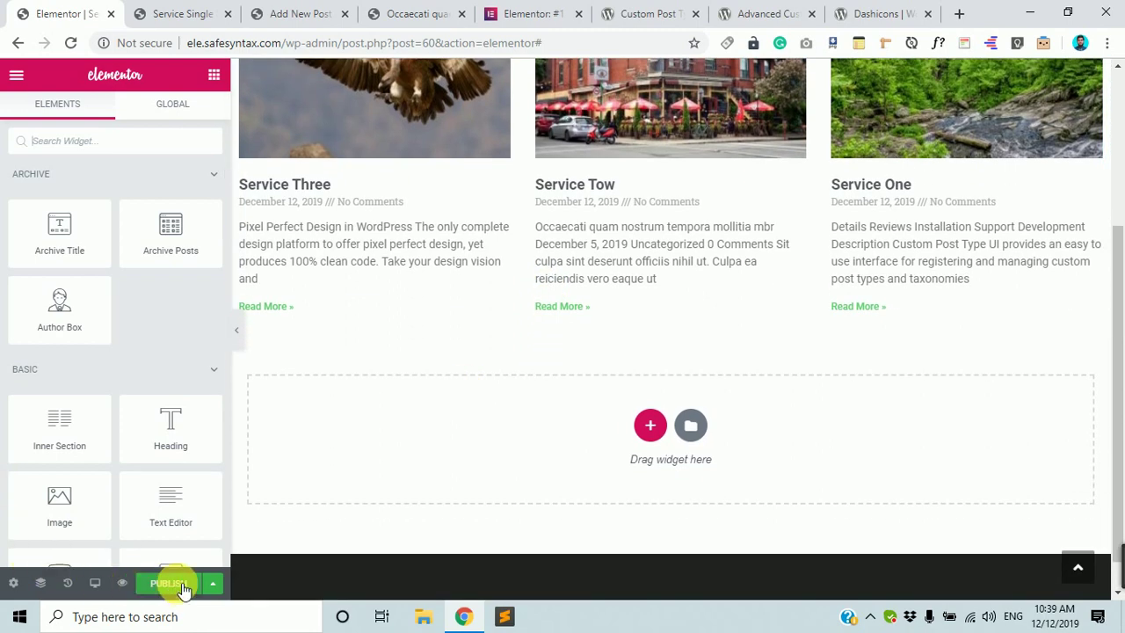
Publish the archive template with an Include display condition for Services Archive.
left_click(182, 587)
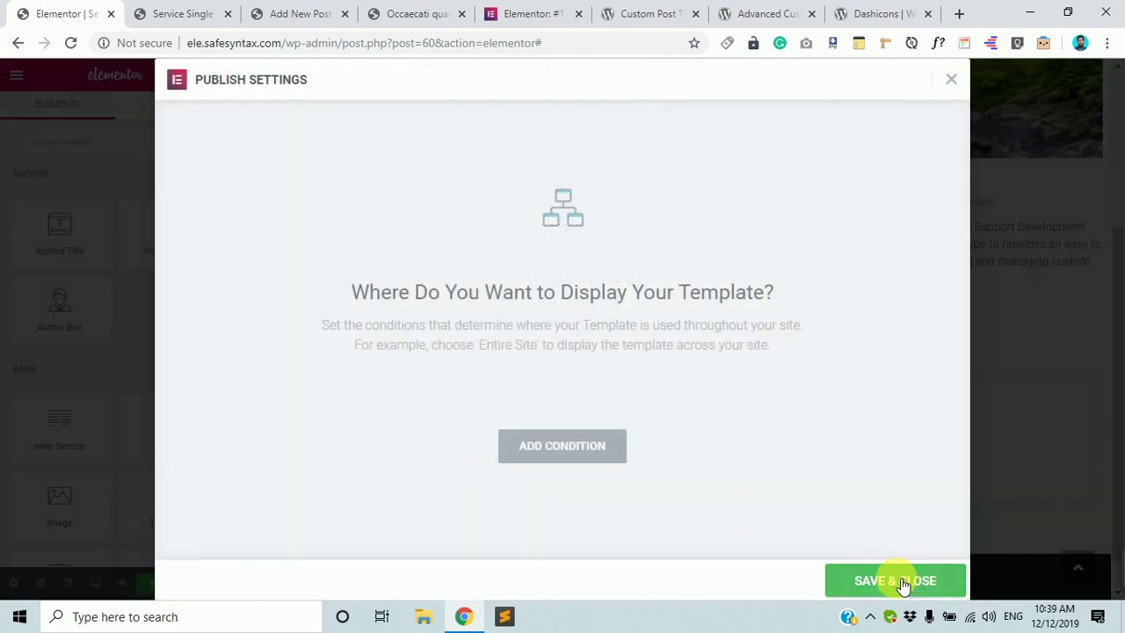
left_click(566, 453)
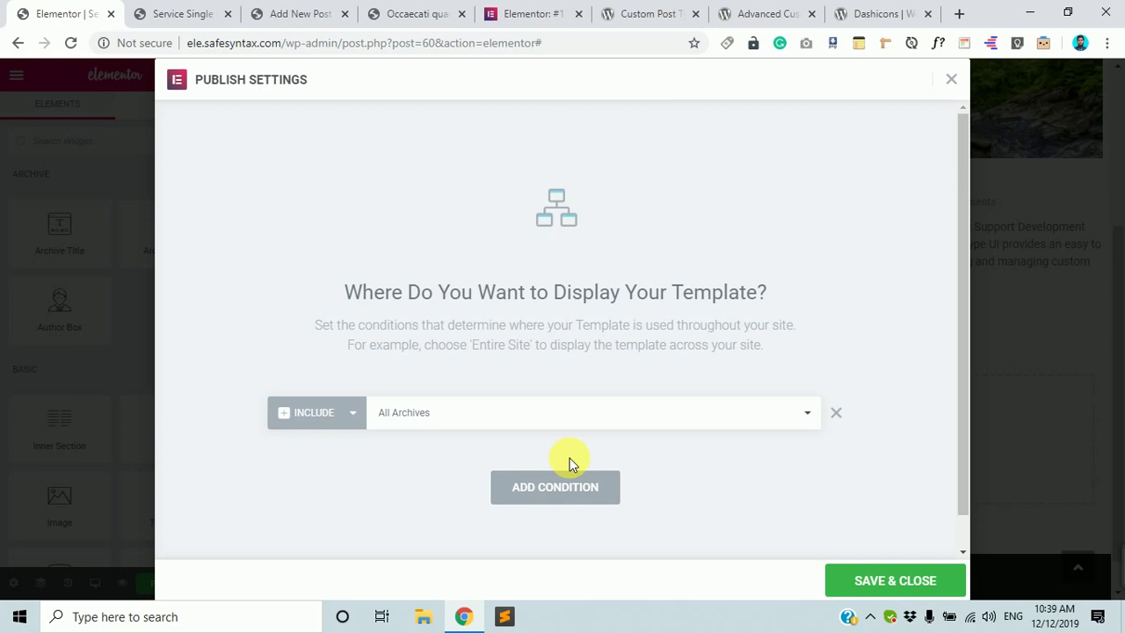
left_click(490, 415)
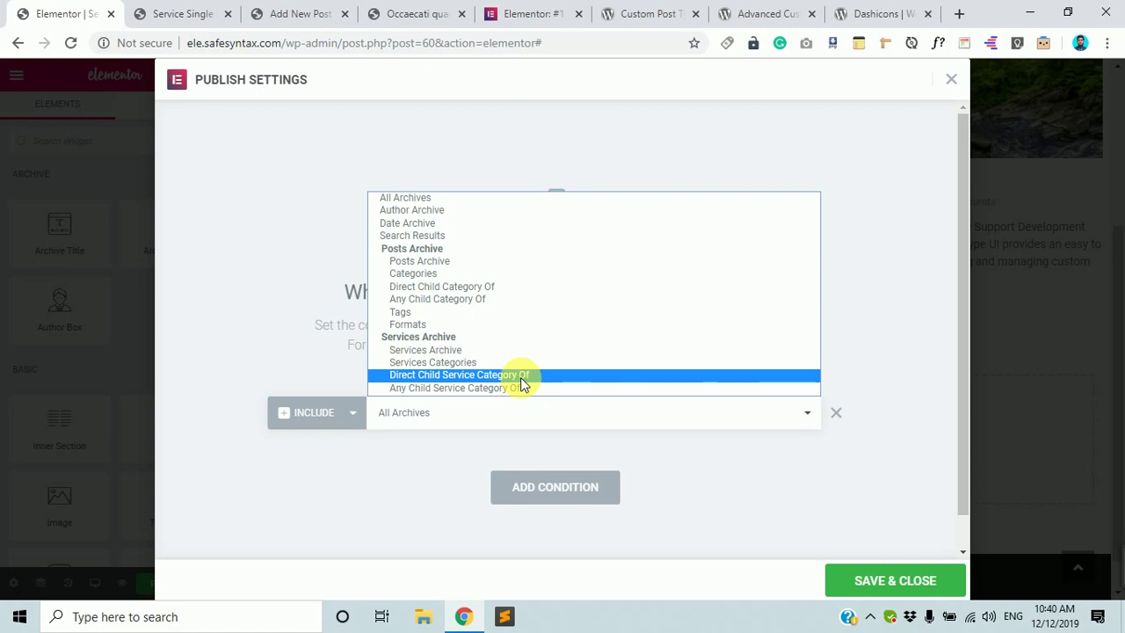
left_click(501, 261)
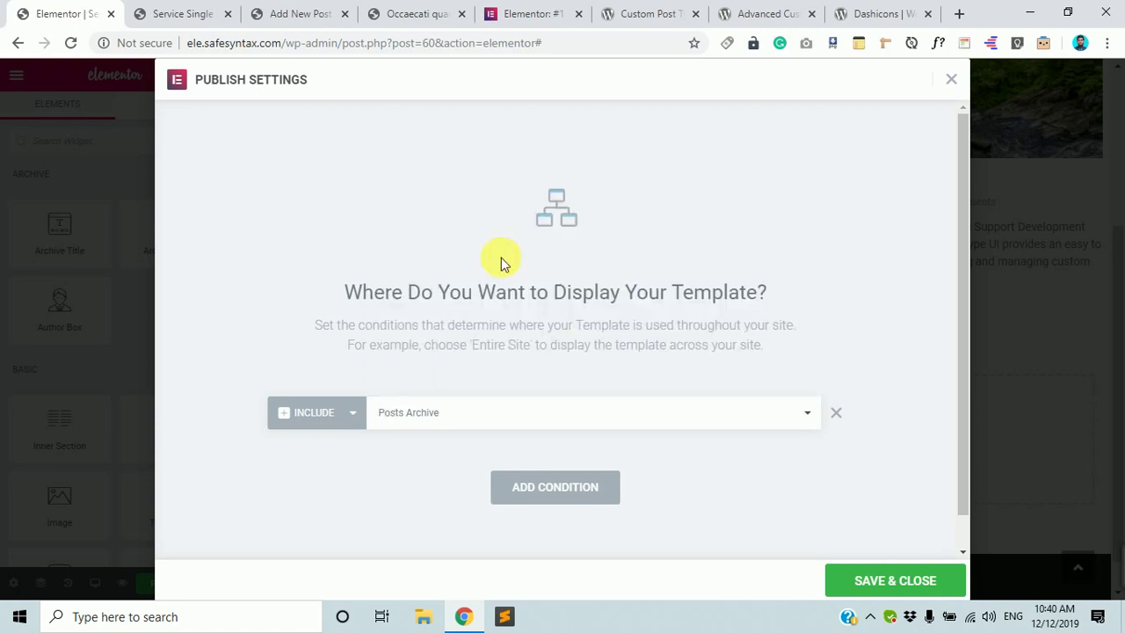
left_click(737, 420)
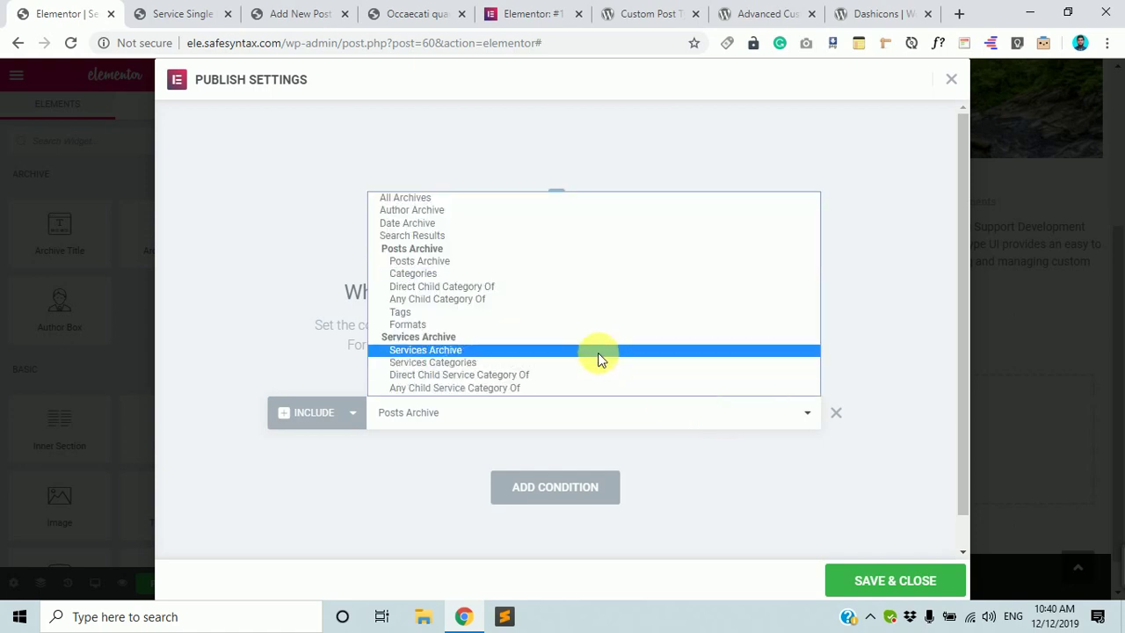
left_click(597, 352)
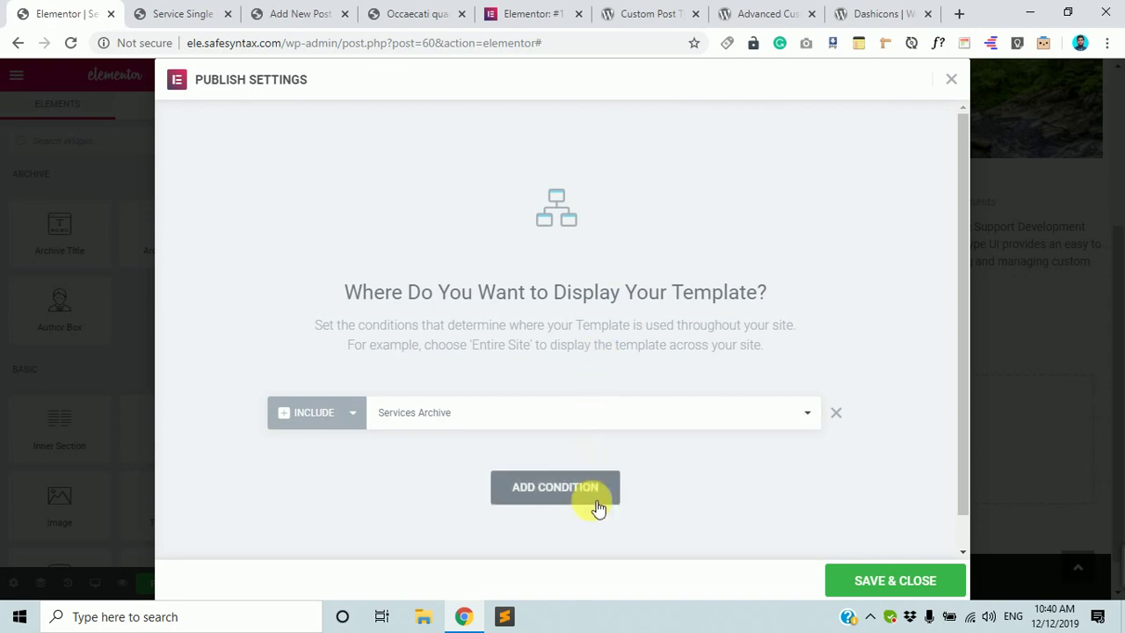
left_click(877, 582)
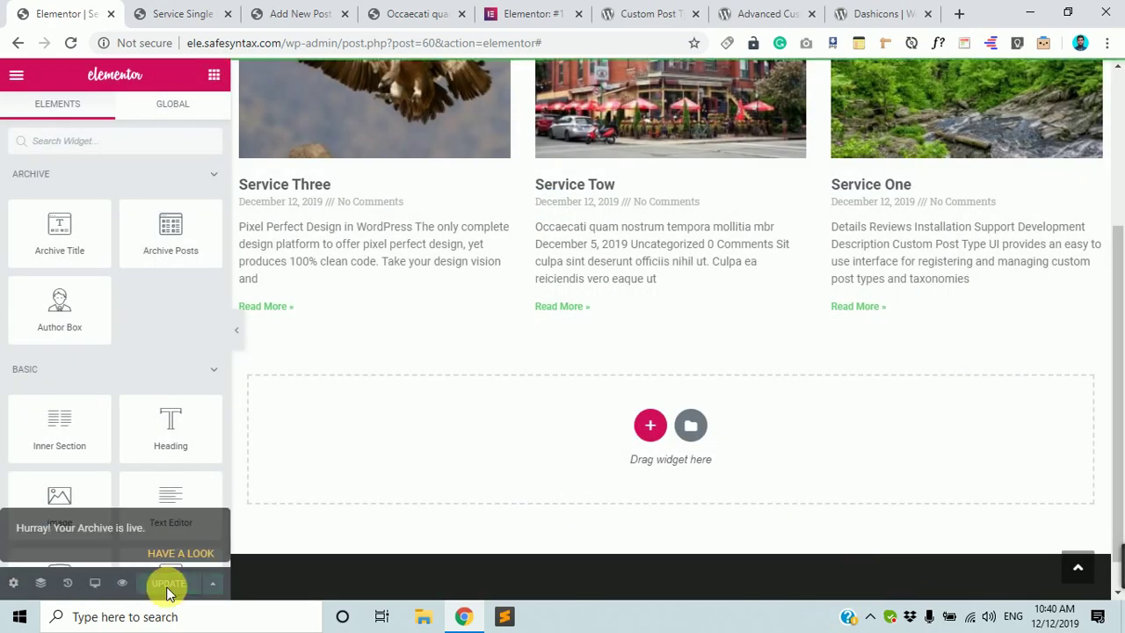
Load the live archive page at ele.safesyntax.com/services and examine its service cards.
left_click(194, 10)
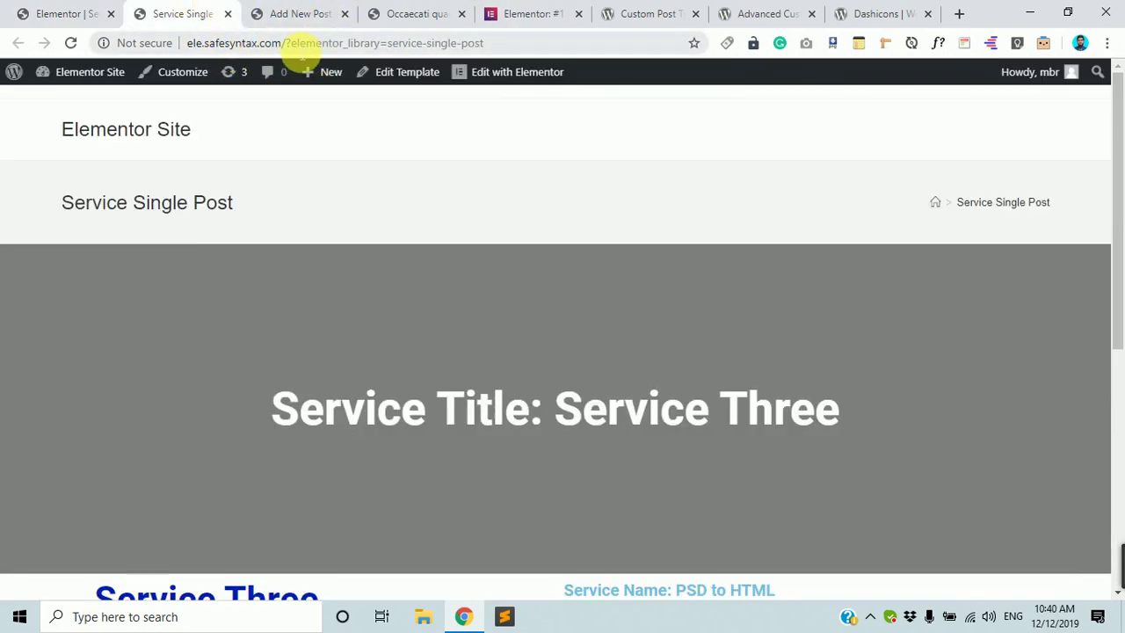
left_click_drag(283, 43, 492, 43)
type("ser")
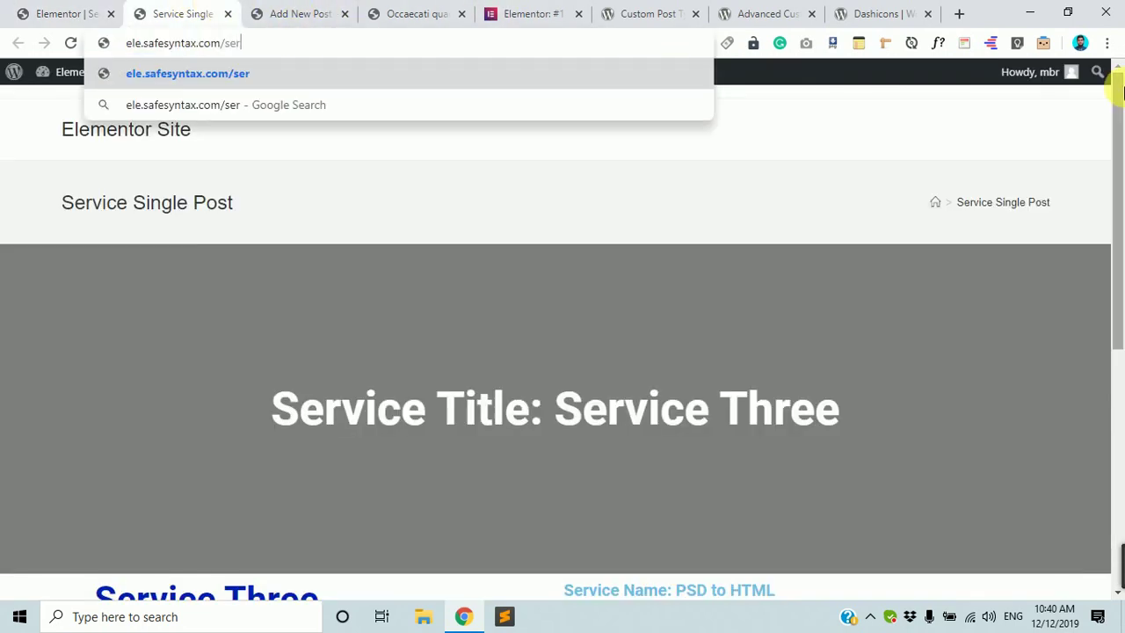
type("vices")
key("Return")
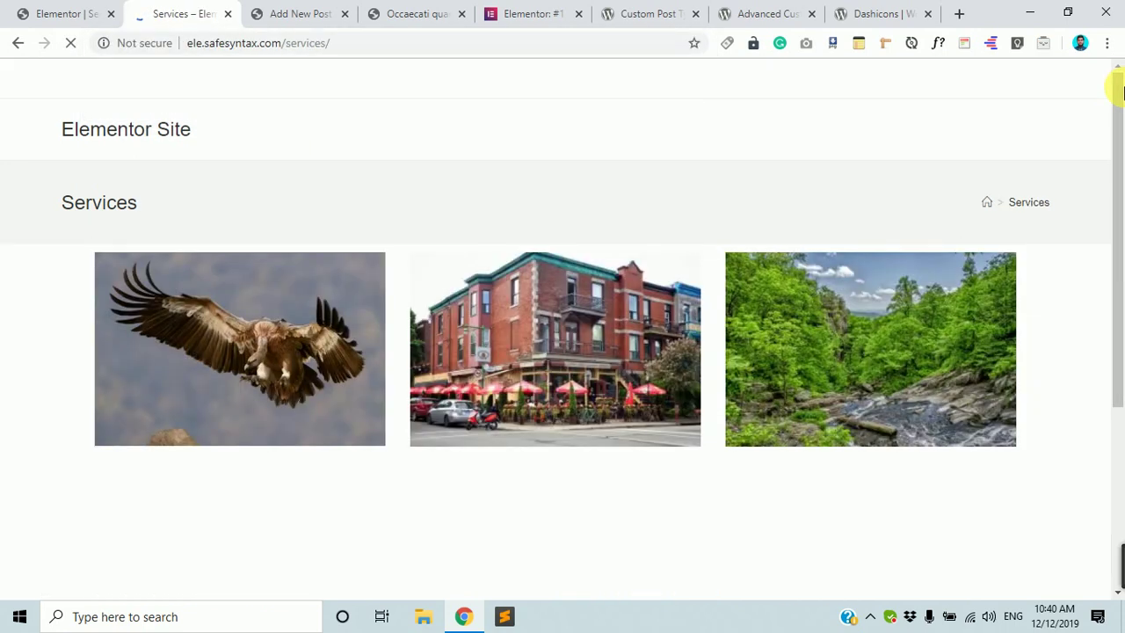
scroll(536, 370, "down", 2)
scroll(571, 422, "up", 1)
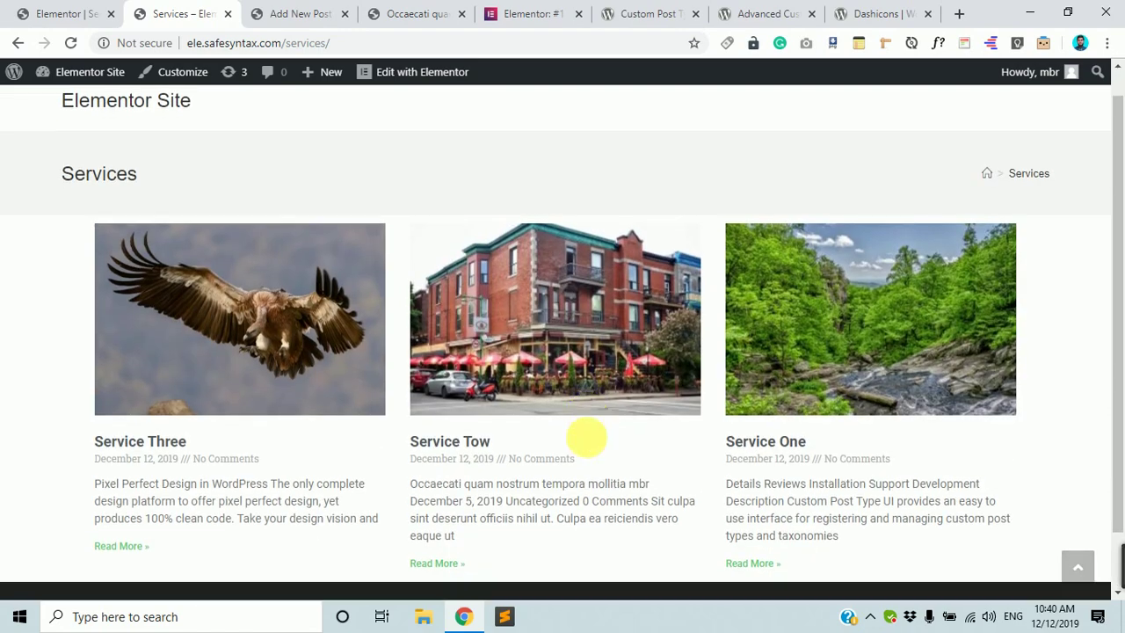
scroll(395, 400, "down", 1)
View the Service Tow post from the archive, examine its banner and details, and return to the Services archive.
left_click(462, 390)
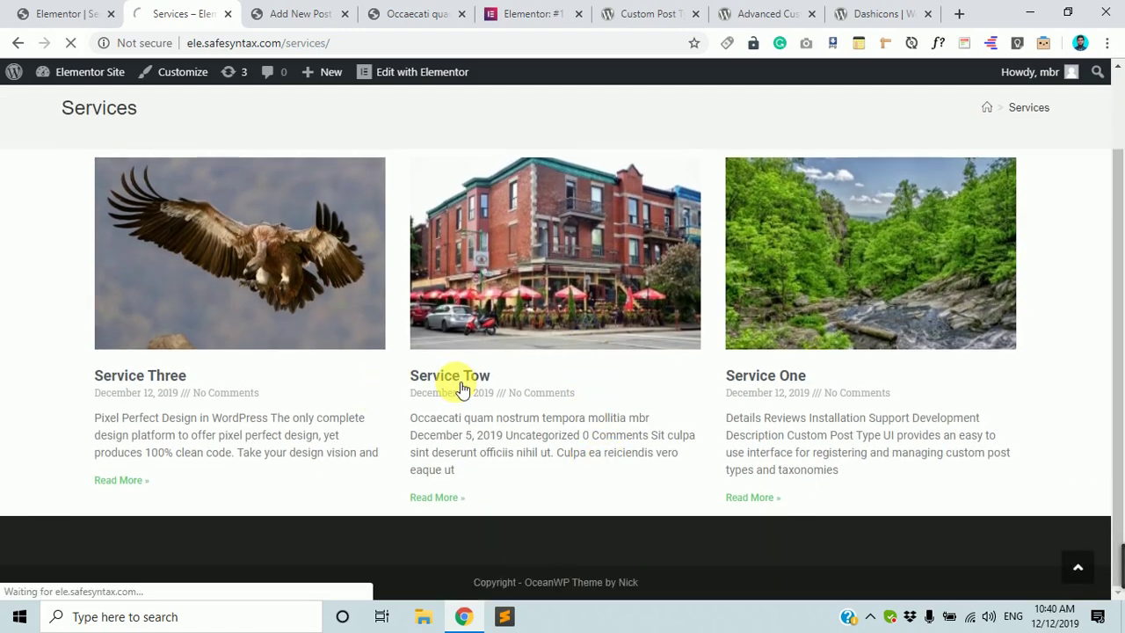
scroll(454, 386, "down", 7)
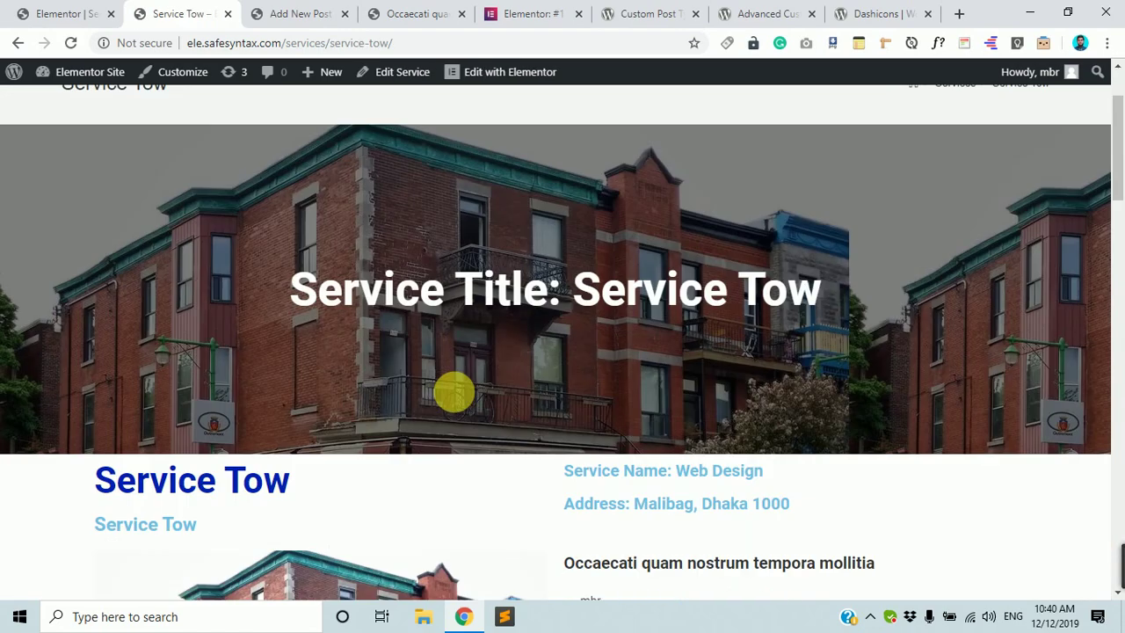
scroll(467, 404, "up", 8)
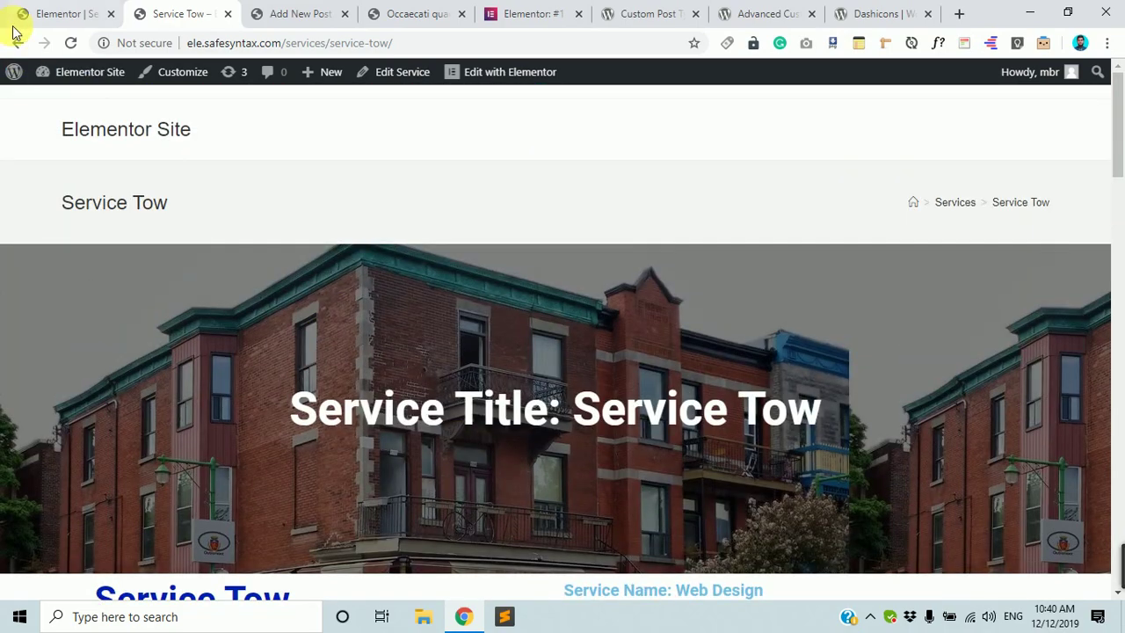
left_click(16, 43)
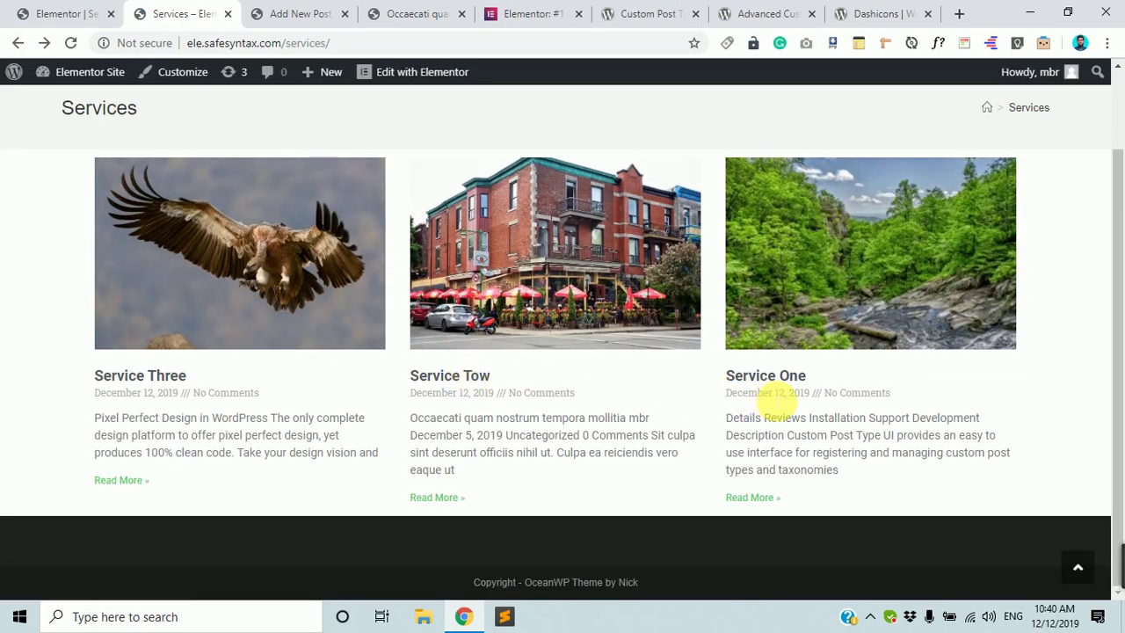
View the Service Three post from the archive and examine its banner, featured image and service details.
left_click(139, 376)
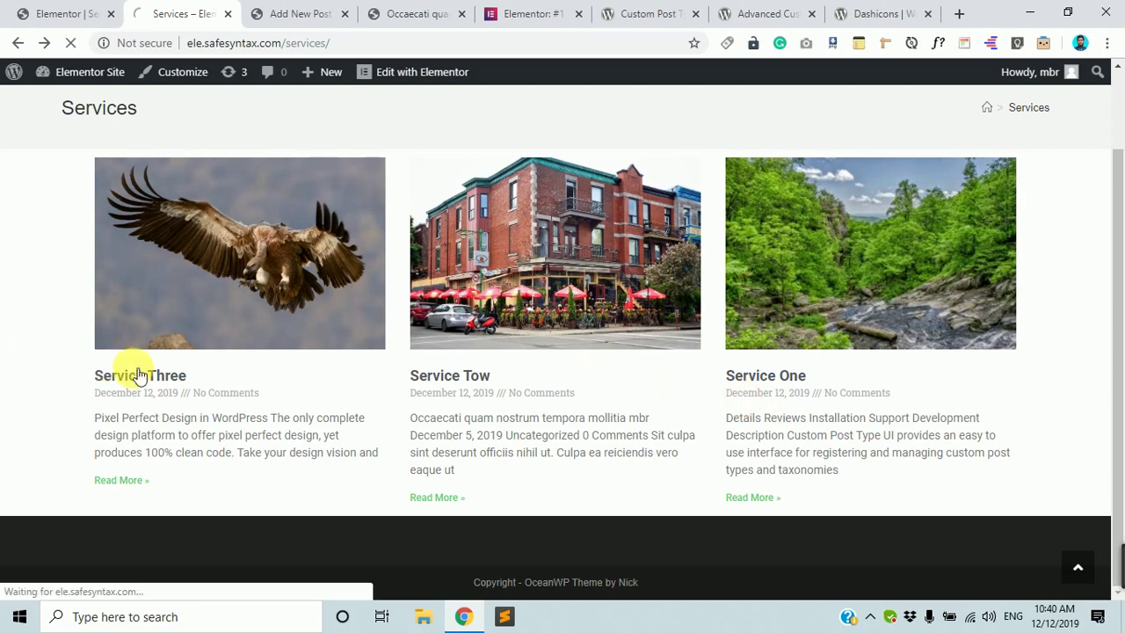
scroll(528, 387, "down", 5)
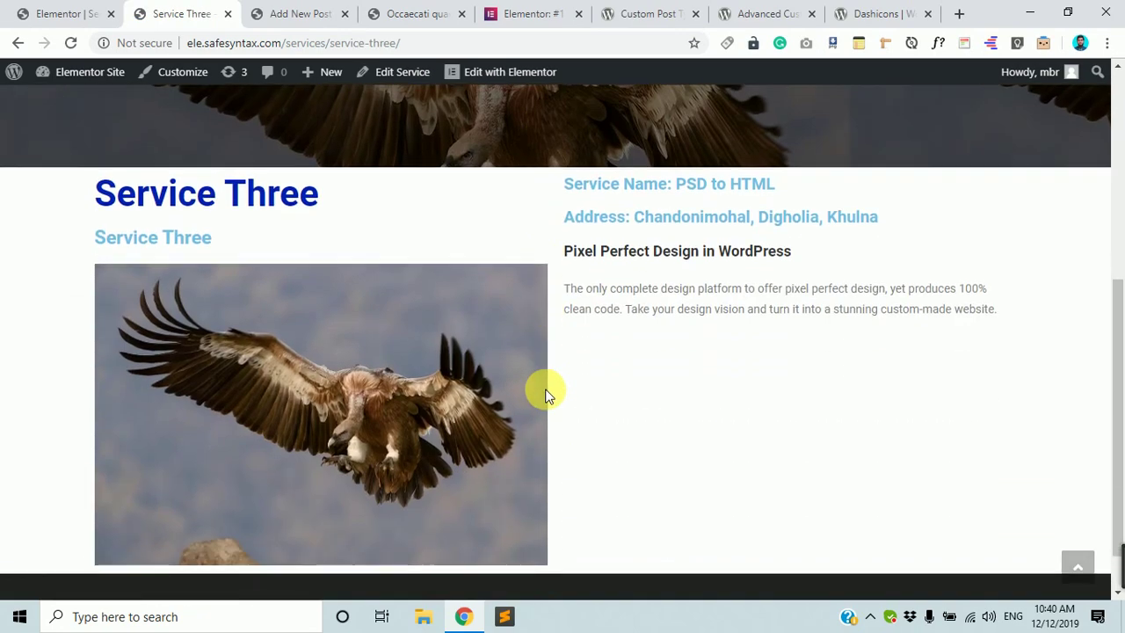
scroll(538, 397, "up", 5)
scroll(530, 403, "down", 6)
scroll(529, 403, "up", 6)
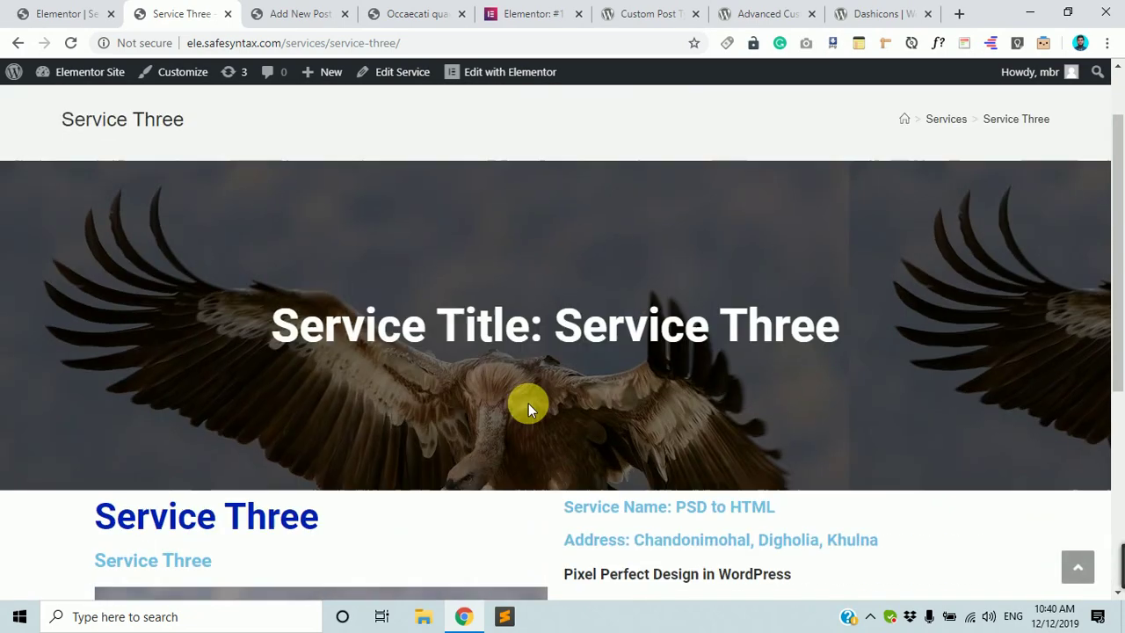
Return to the Services Archive template and try the Cards skin on the Archive Posts widget, examining the resulting cards.
left_click(53, 13)
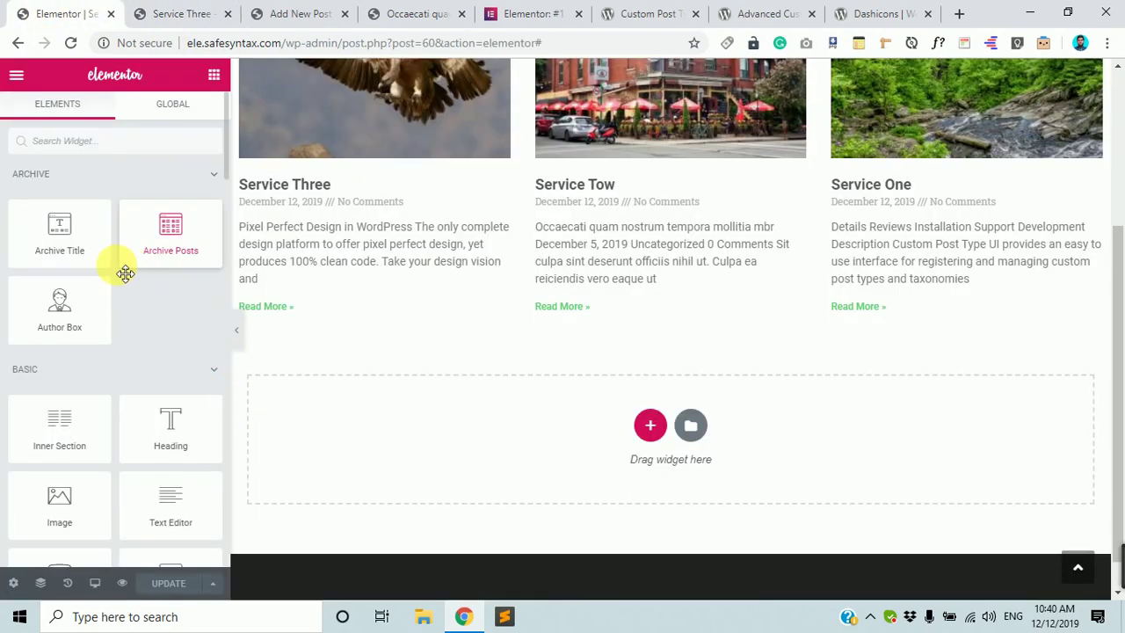
scroll(583, 367, "up", 3)
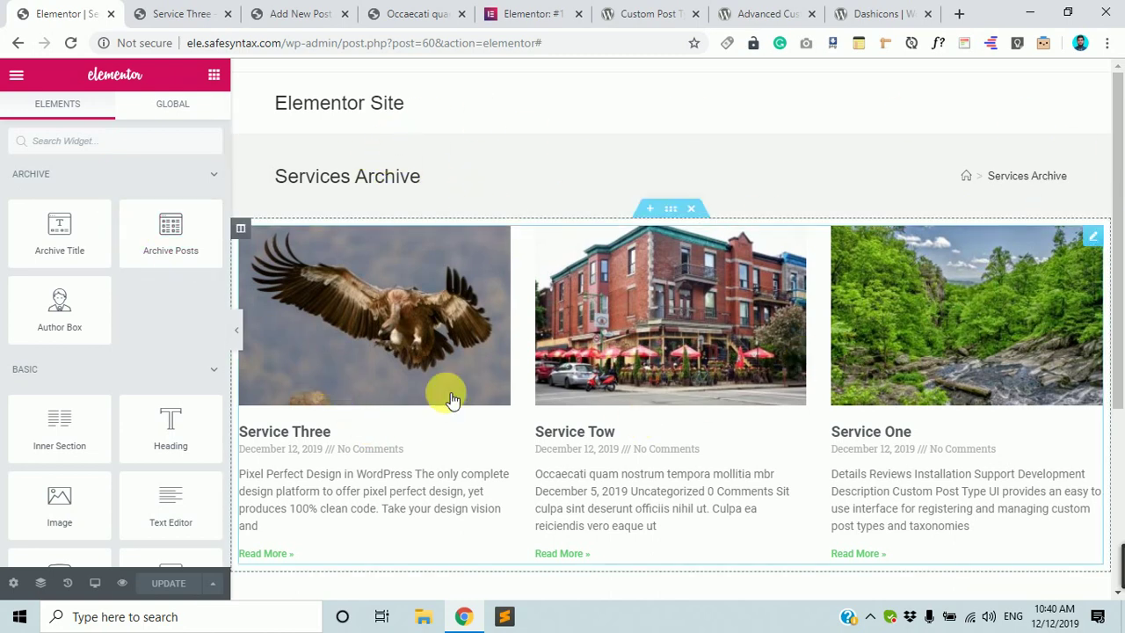
left_click(661, 211)
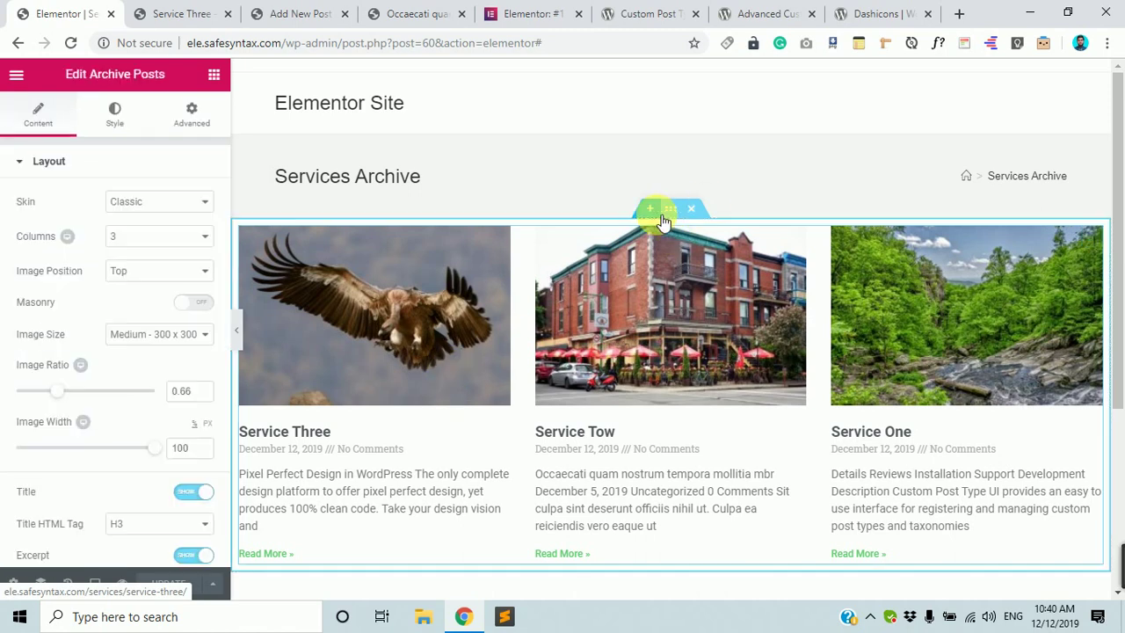
left_click(156, 204)
left_click(151, 231)
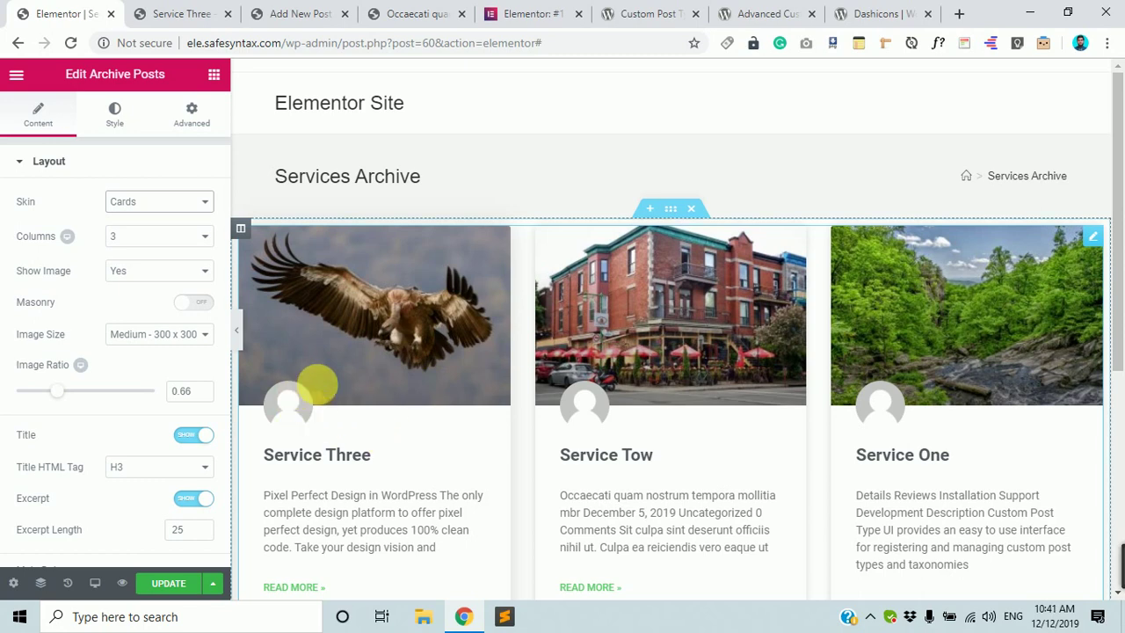
scroll(462, 466, "down", 2)
scroll(578, 394, "down", 1)
scroll(498, 377, "up", 2)
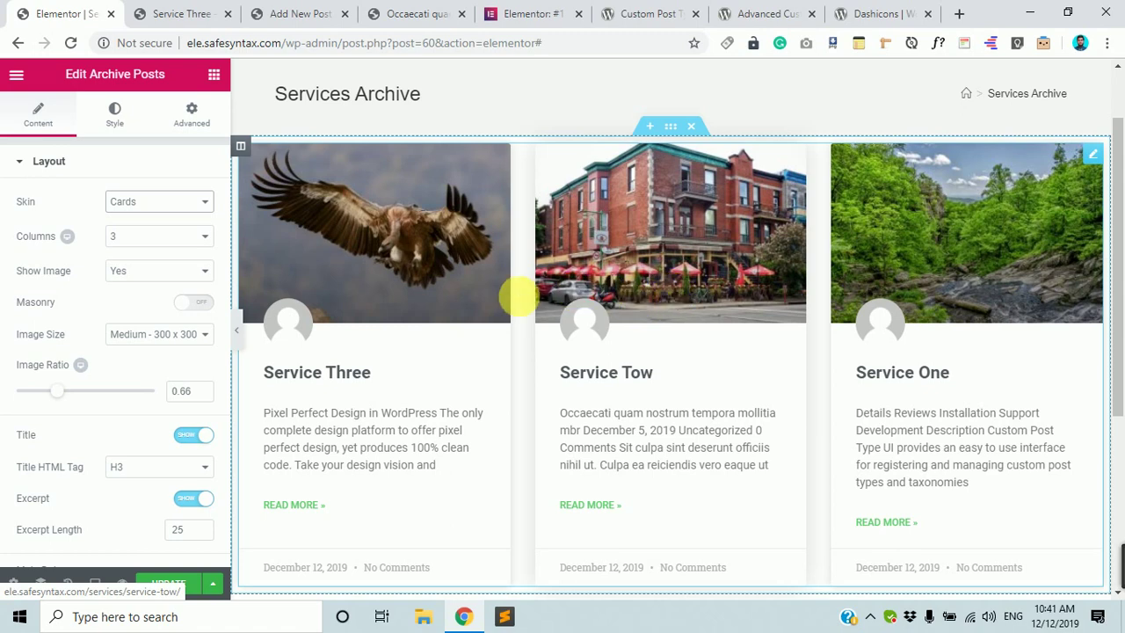
scroll(492, 349, "up", 1)
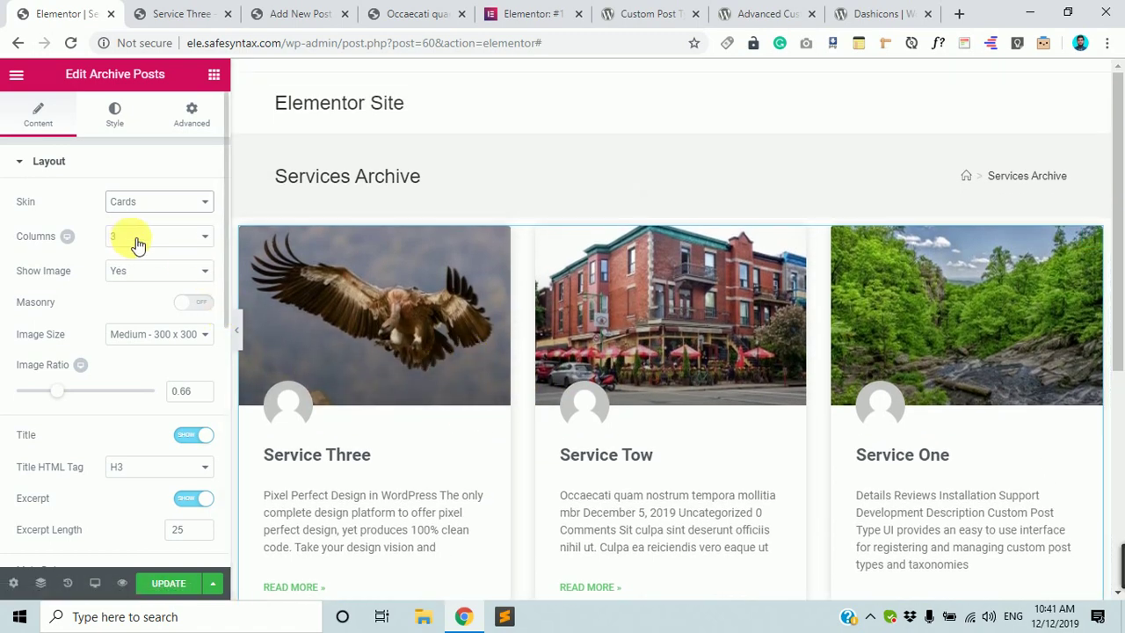
Set the Archive Posts skin back to Classic and update the template.
left_click(174, 201)
left_click(156, 218)
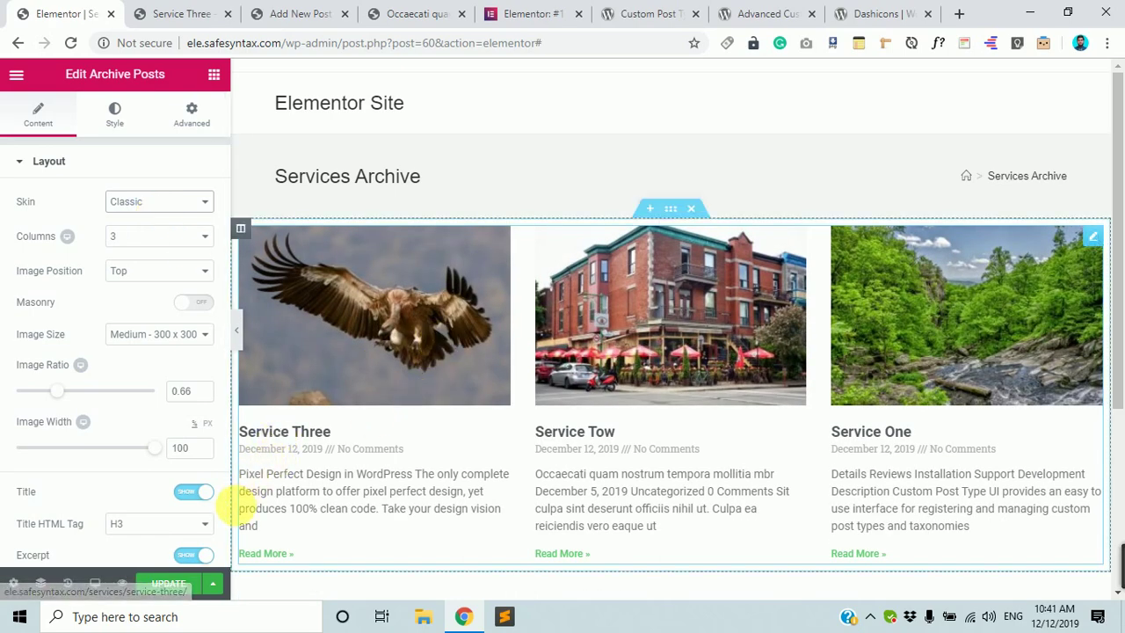
scroll(176, 528, "down", 1)
scroll(741, 326, "down", 2)
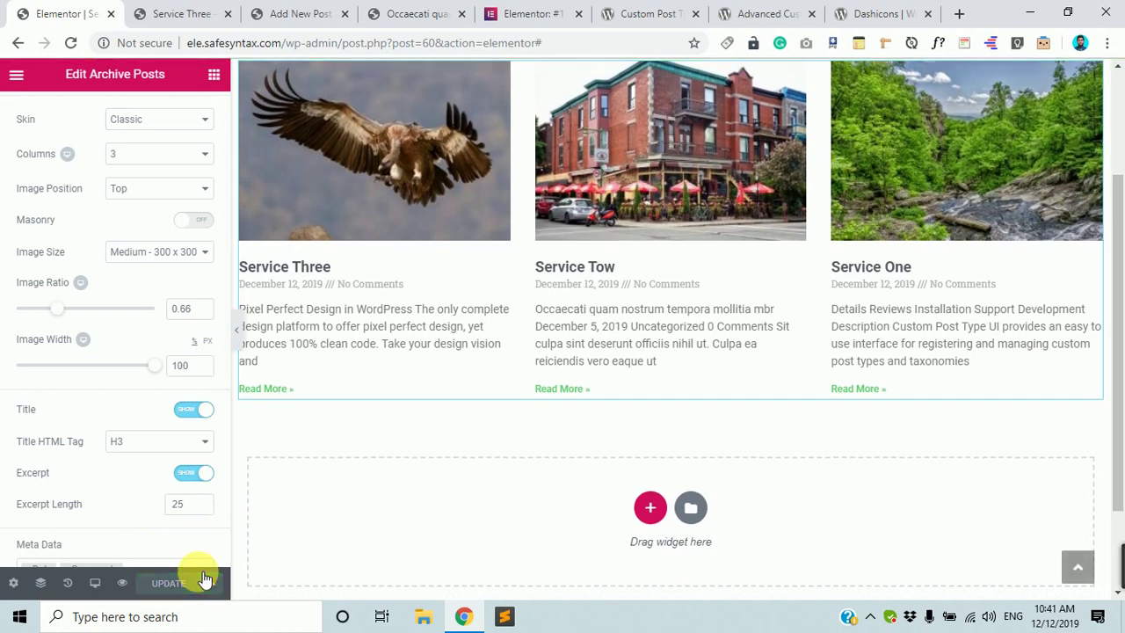
Preview the archive template at full width with the editor's side area hidden and examine the service cards.
left_click(240, 329)
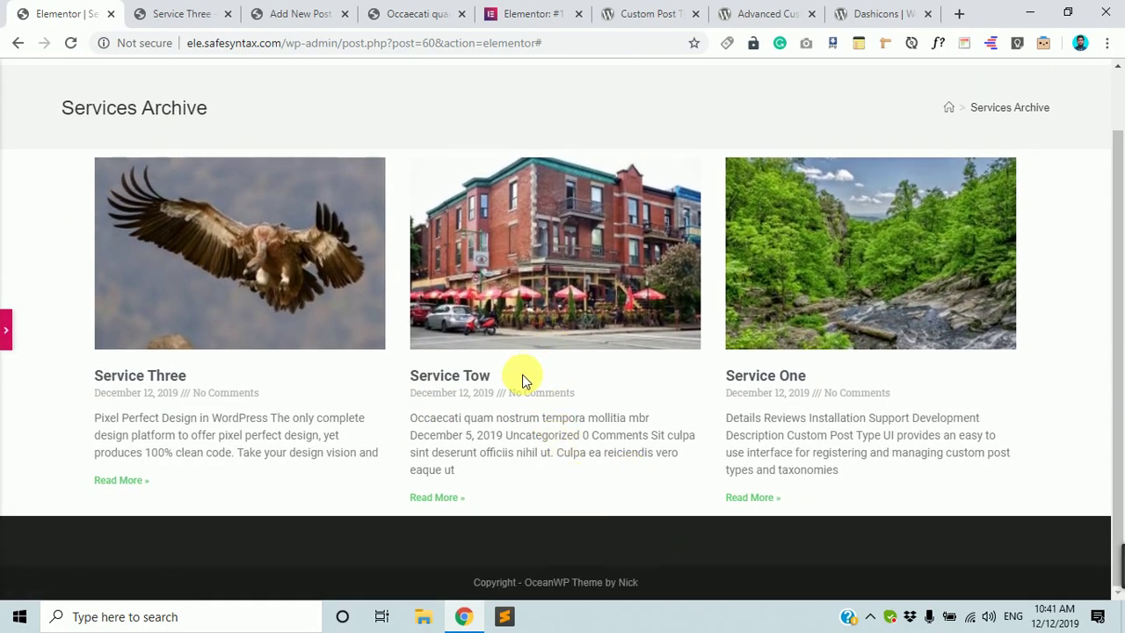
scroll(607, 360, "up", 1)
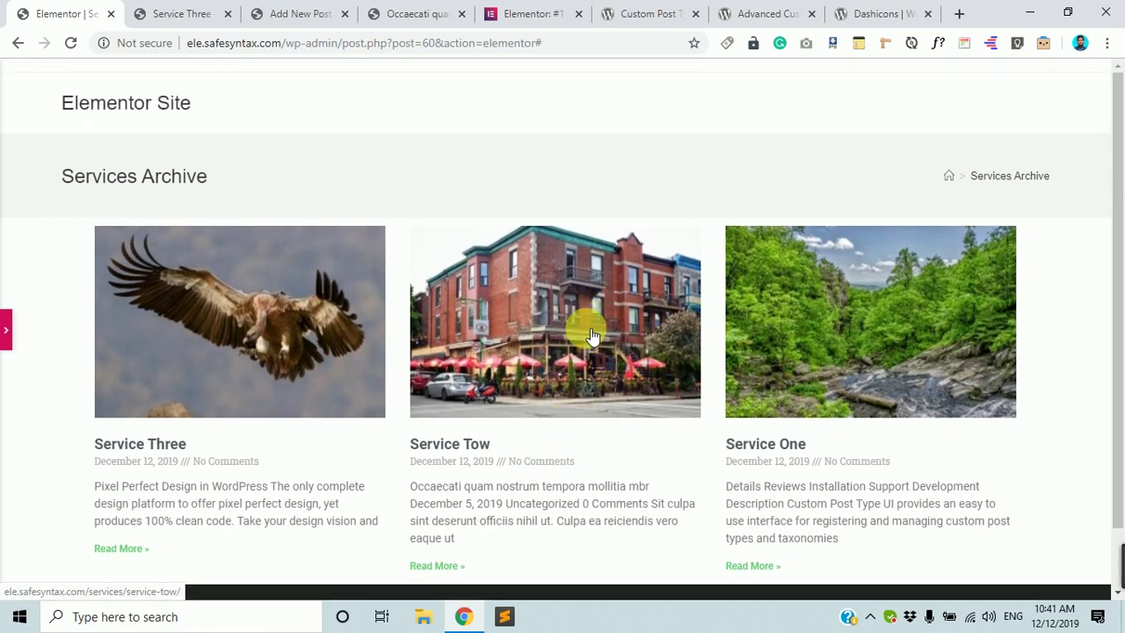
scroll(395, 287, "down", 1)
scroll(423, 387, "up", 1)
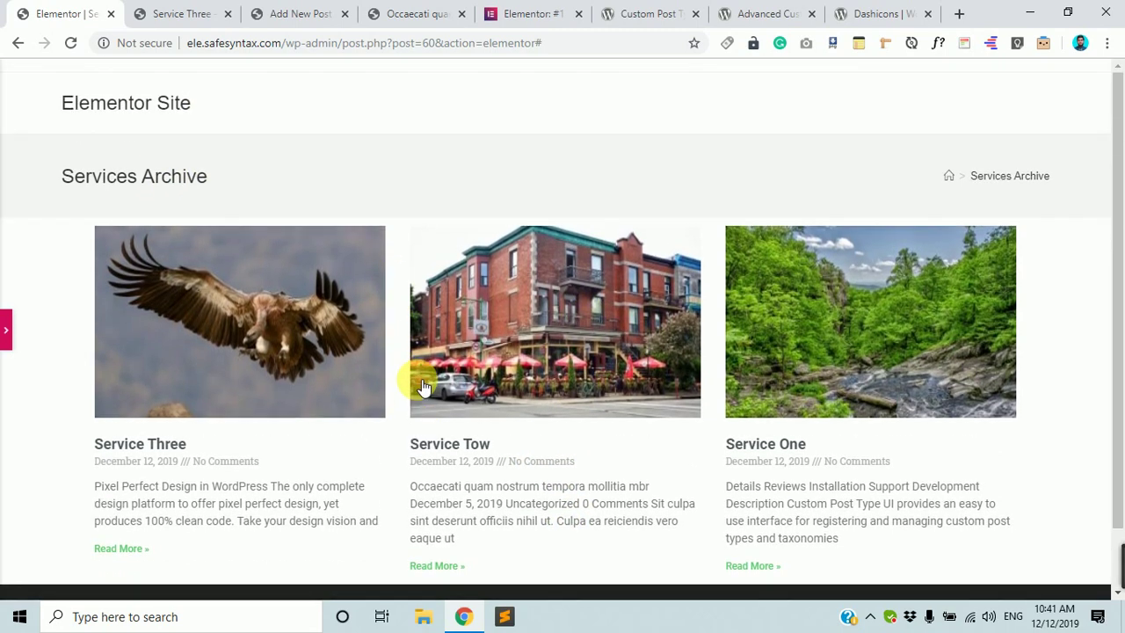
View the live site's home page and look over its post list.
left_click(167, 13)
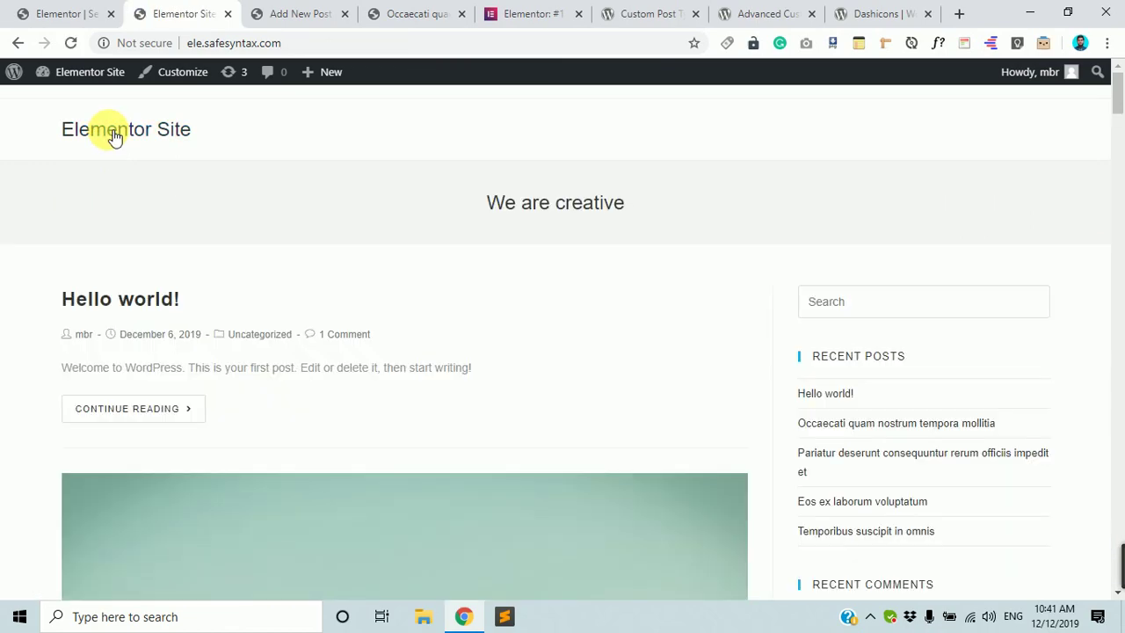
scroll(226, 321, "down", 10)
scroll(359, 326, "up", 10)
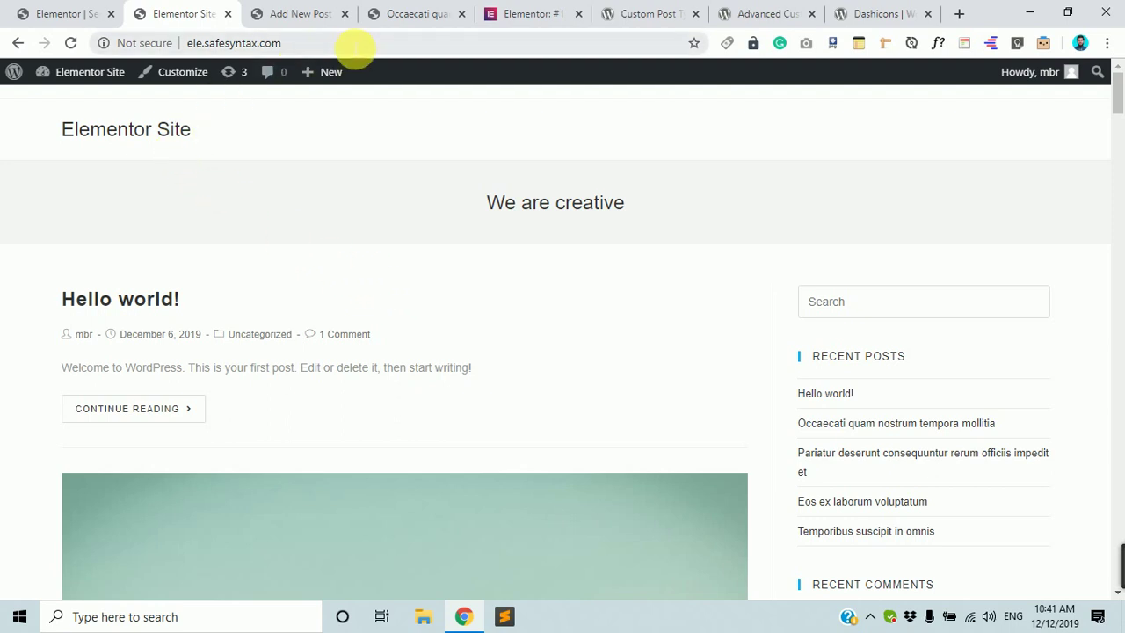
Go from the home page to ele.safesyntax.com/services and recheck the live service cards.
left_click(352, 43)
type("/")
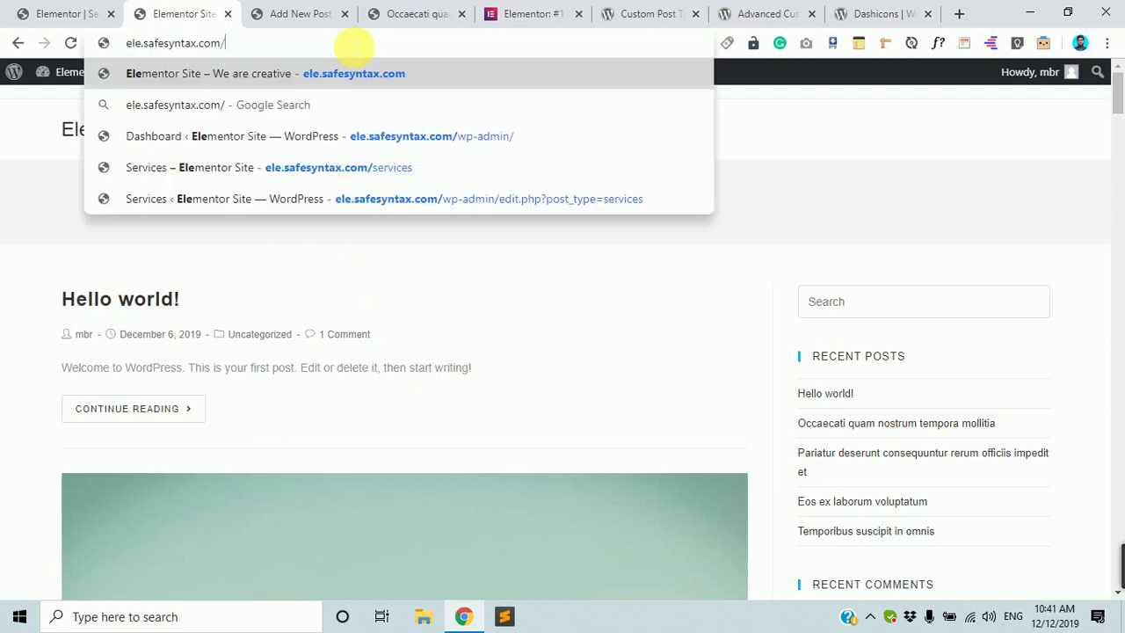
type("services")
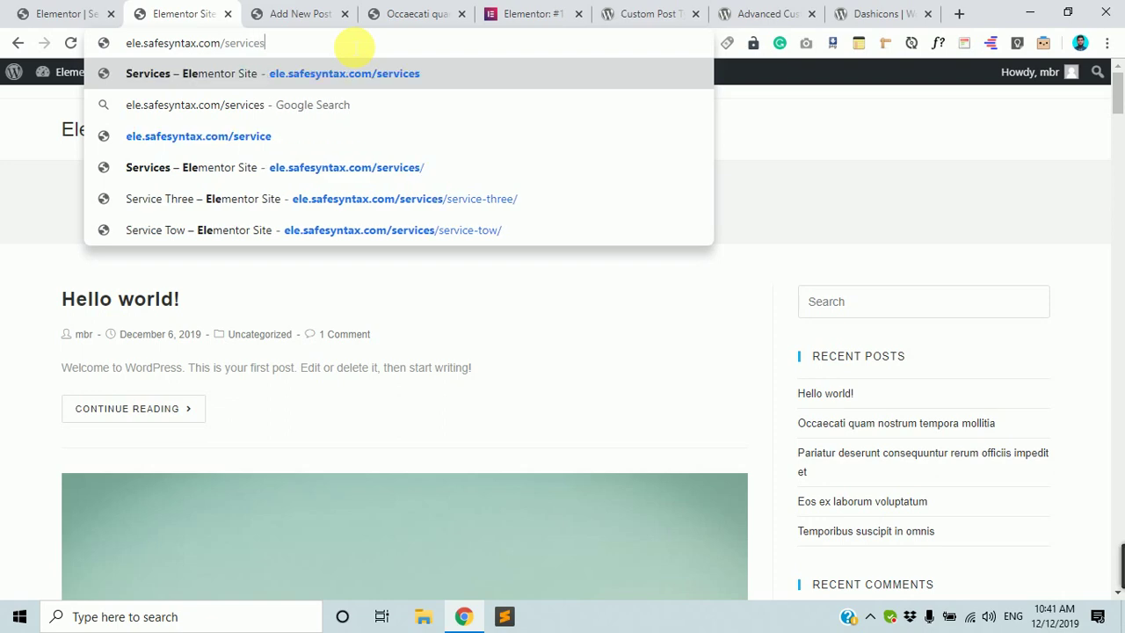
key("Return")
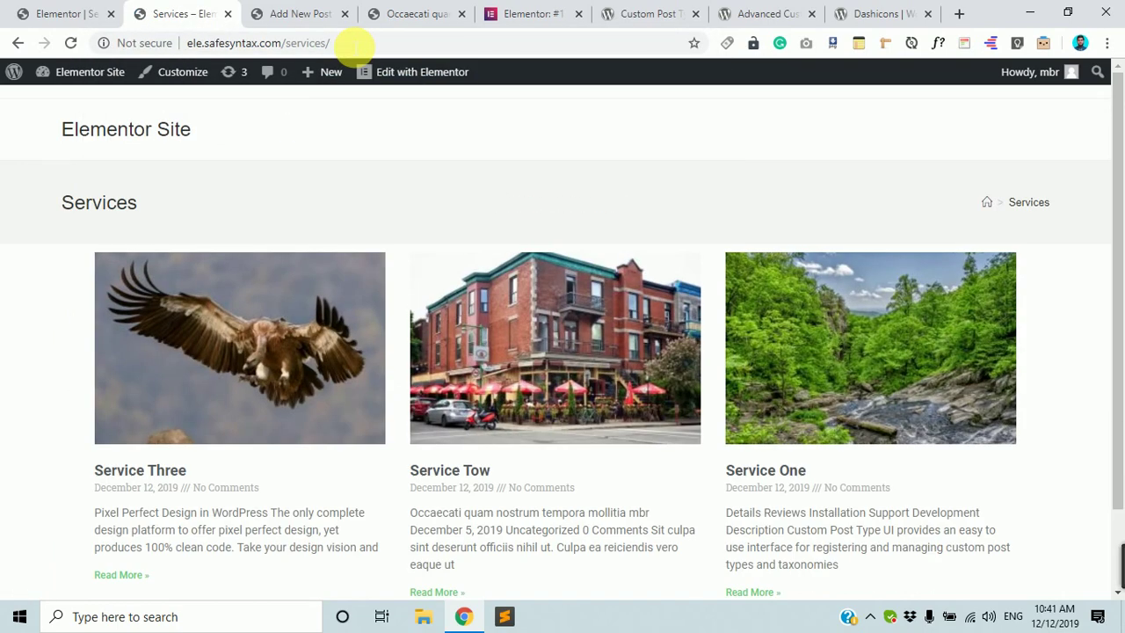
scroll(502, 346, "down", 2)
scroll(502, 346, "up", 2)
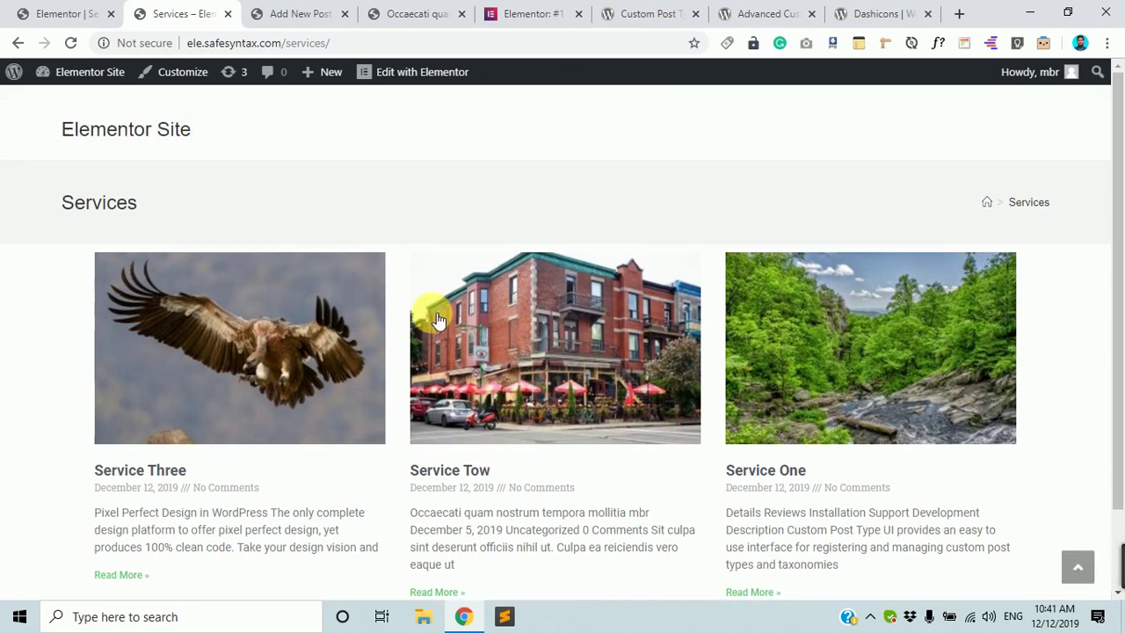
Exit the Services Archive template's Elementor editor to the WordPress dashboard.
left_click(74, 13)
left_click(10, 340)
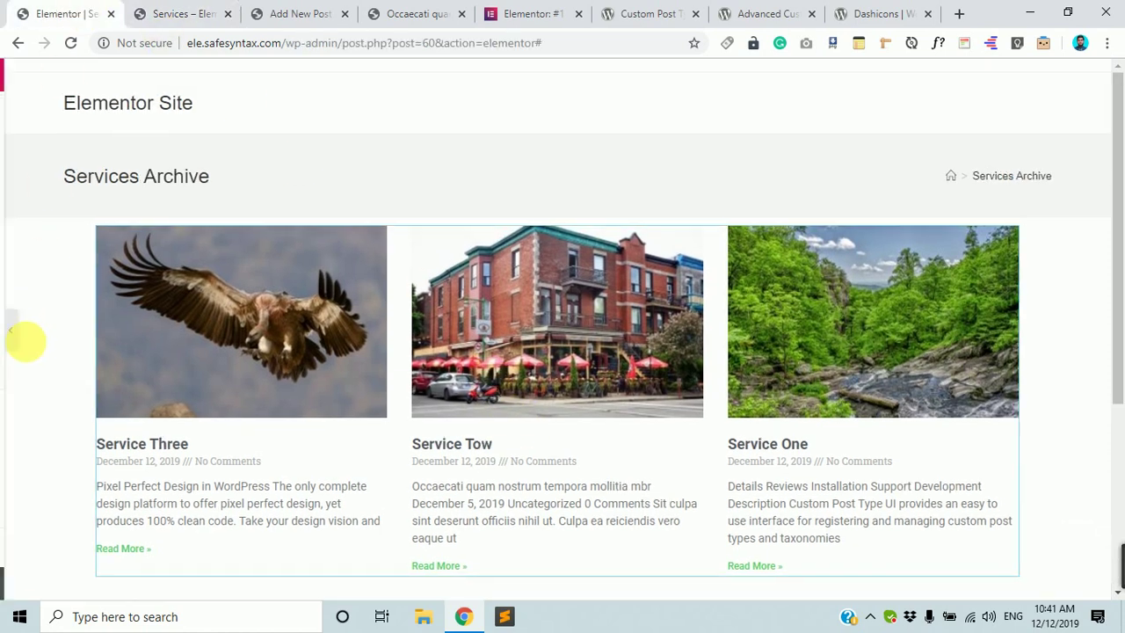
left_click(11, 75)
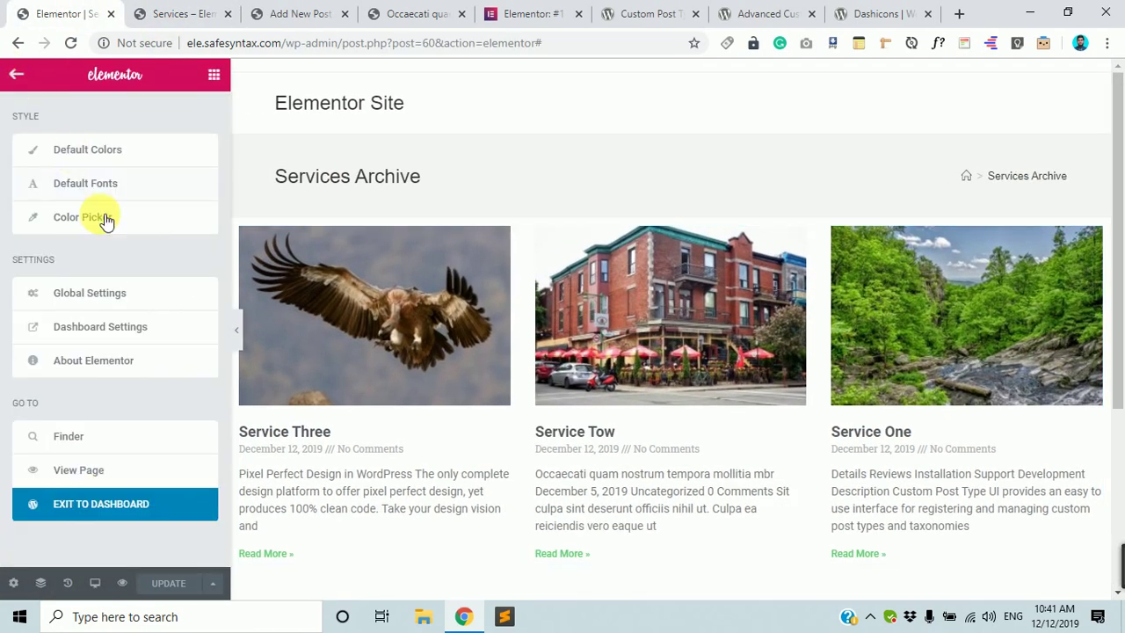
left_click(122, 503)
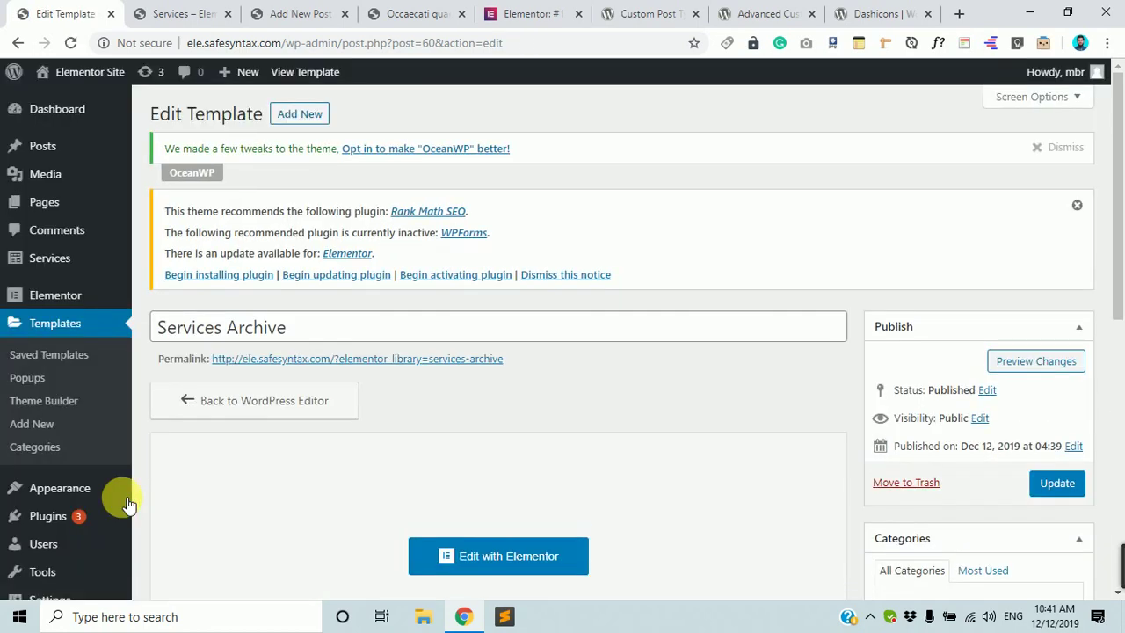
Search the plugins available to add for "post duplicator".
scroll(83, 447, "down", 3)
mouse_move(73, 427)
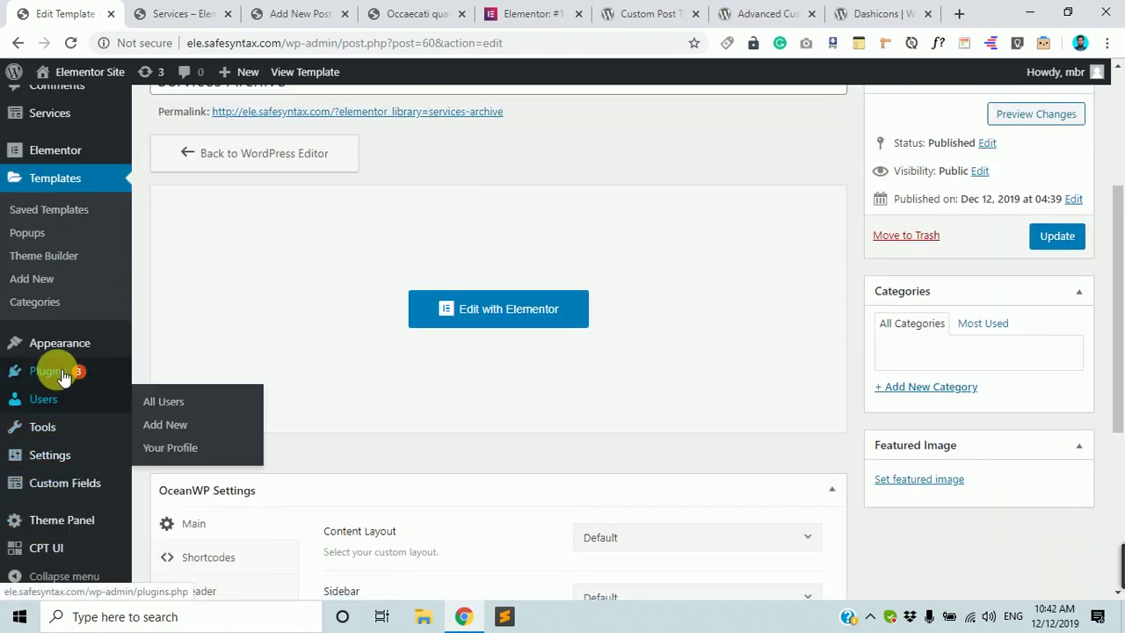
mouse_move(63, 375)
left_click(169, 398)
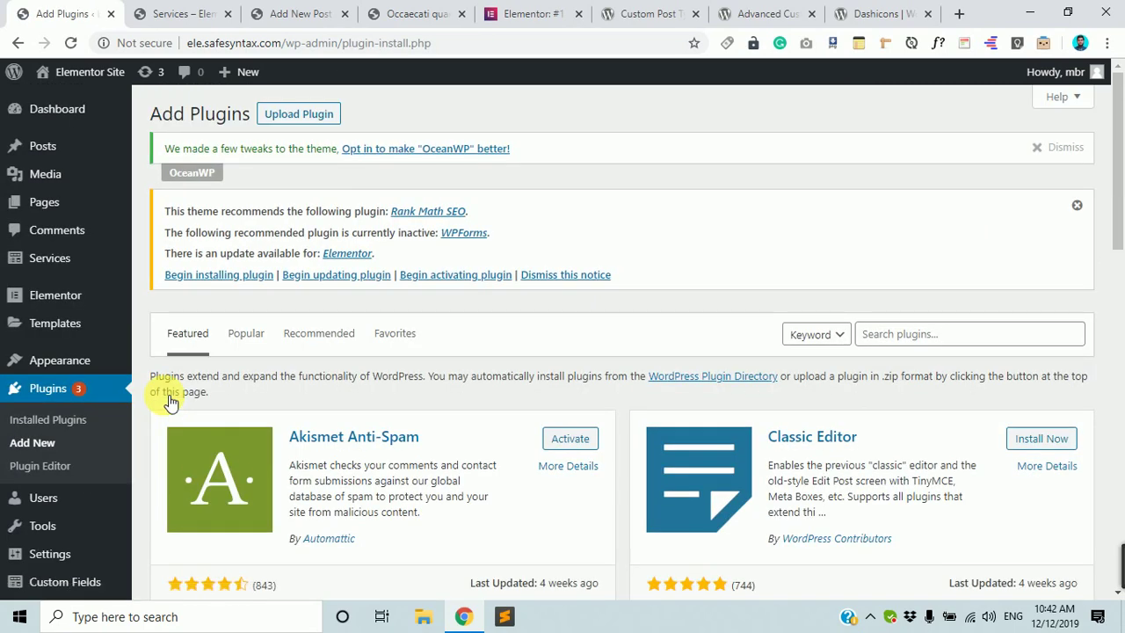
left_click(919, 334)
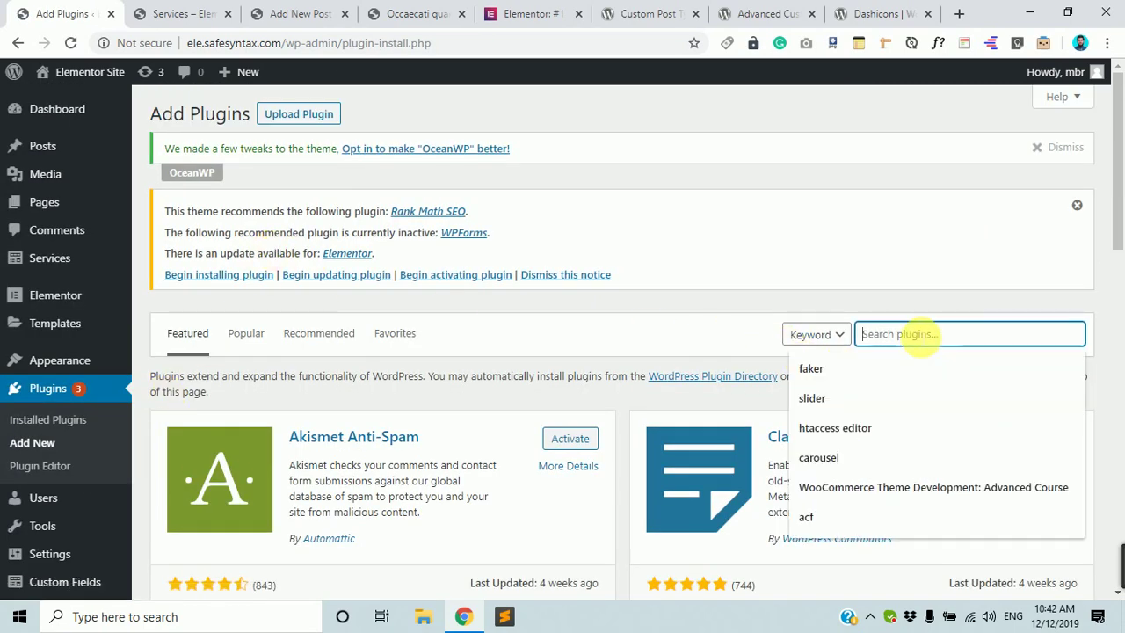
type("post")
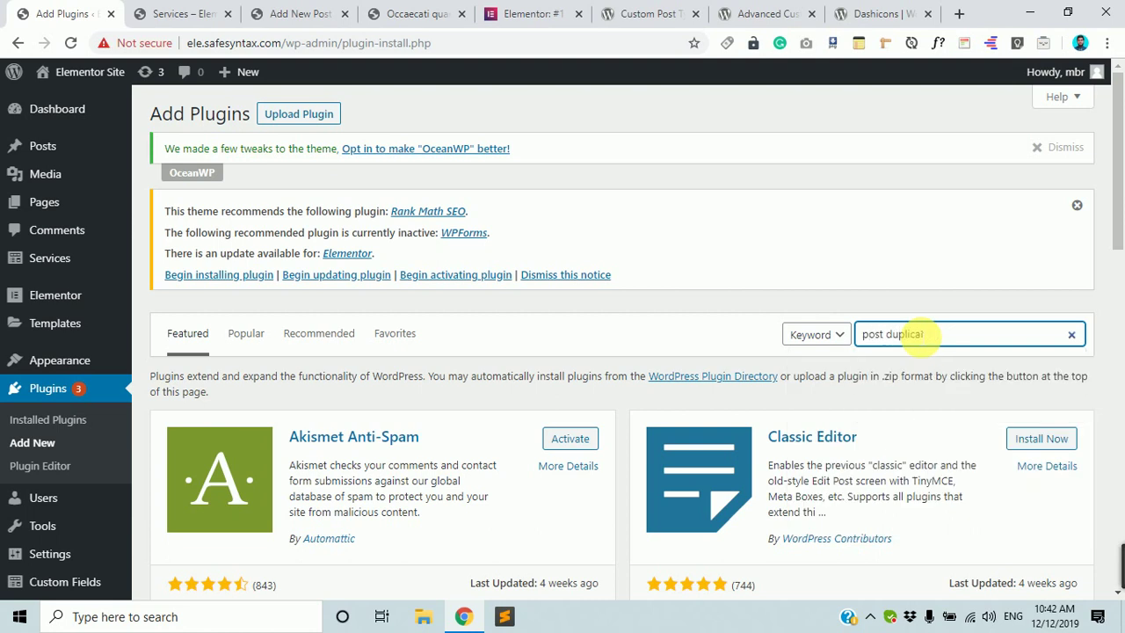
type("duplicator")
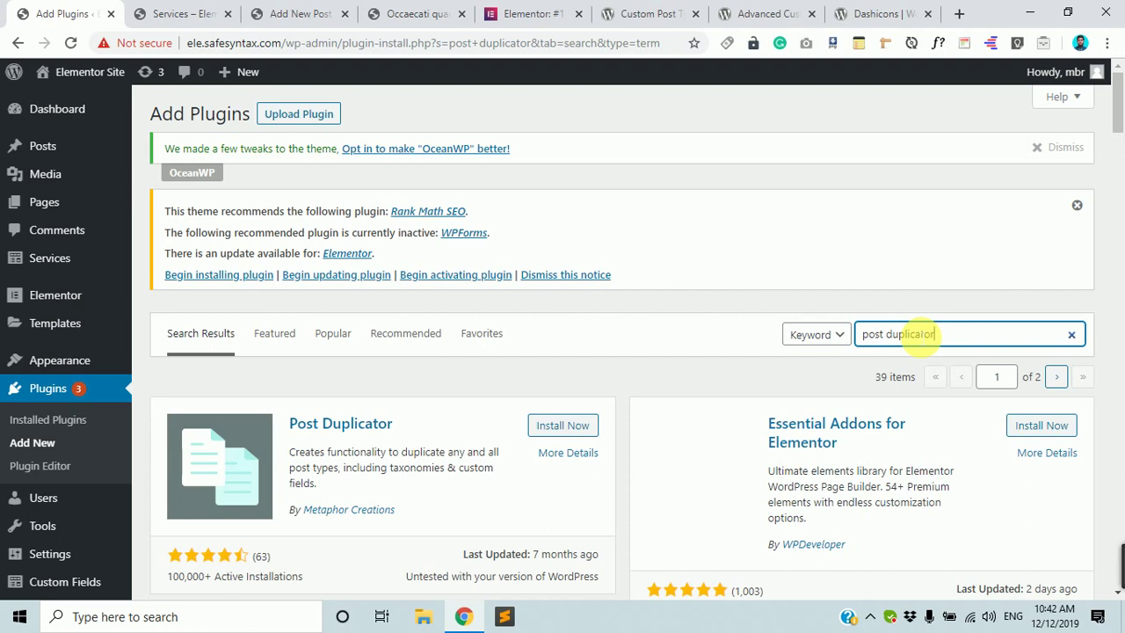
Install and activate the Post Duplicator plugin by Metaphor Creations, and look over the installed plugins.
left_click(575, 426)
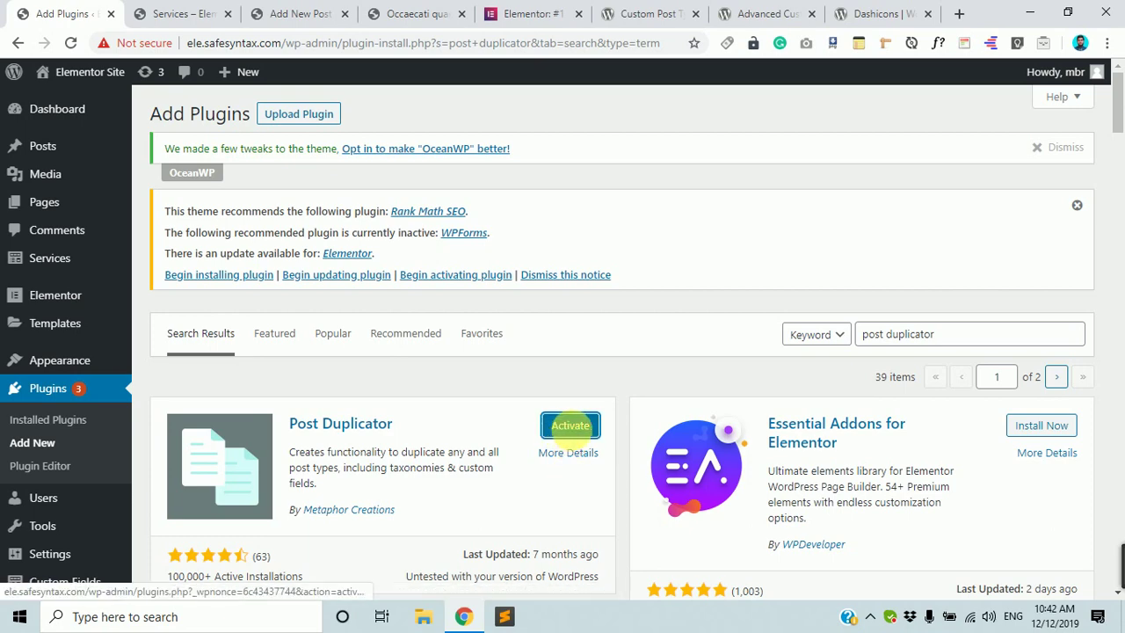
left_click(571, 431)
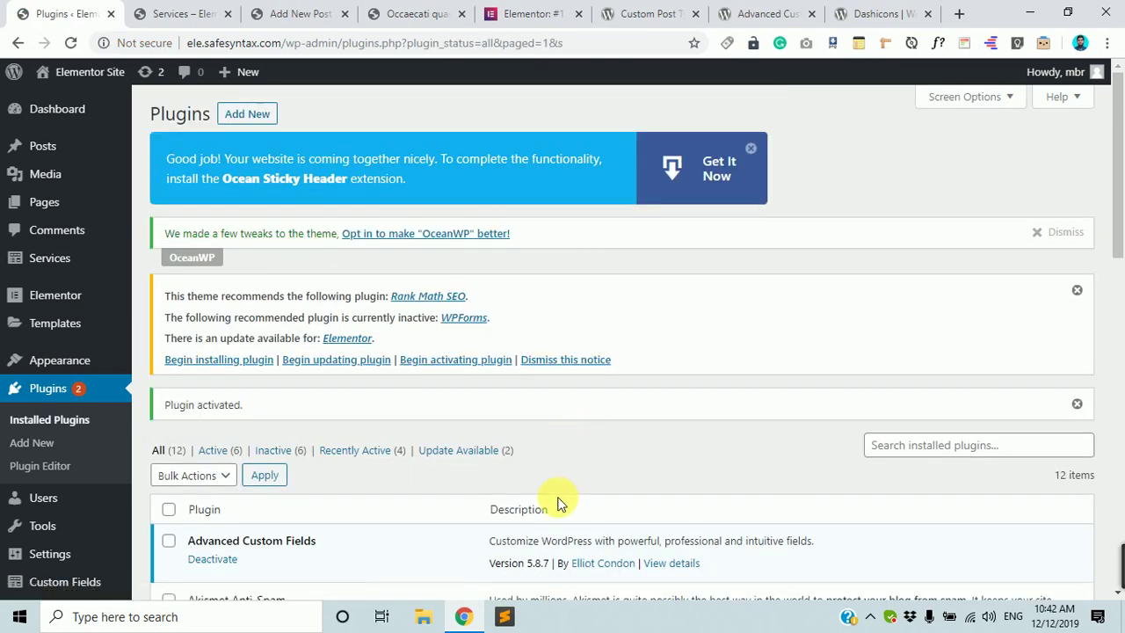
scroll(555, 499, "down", 8)
scroll(395, 440, "up", 6)
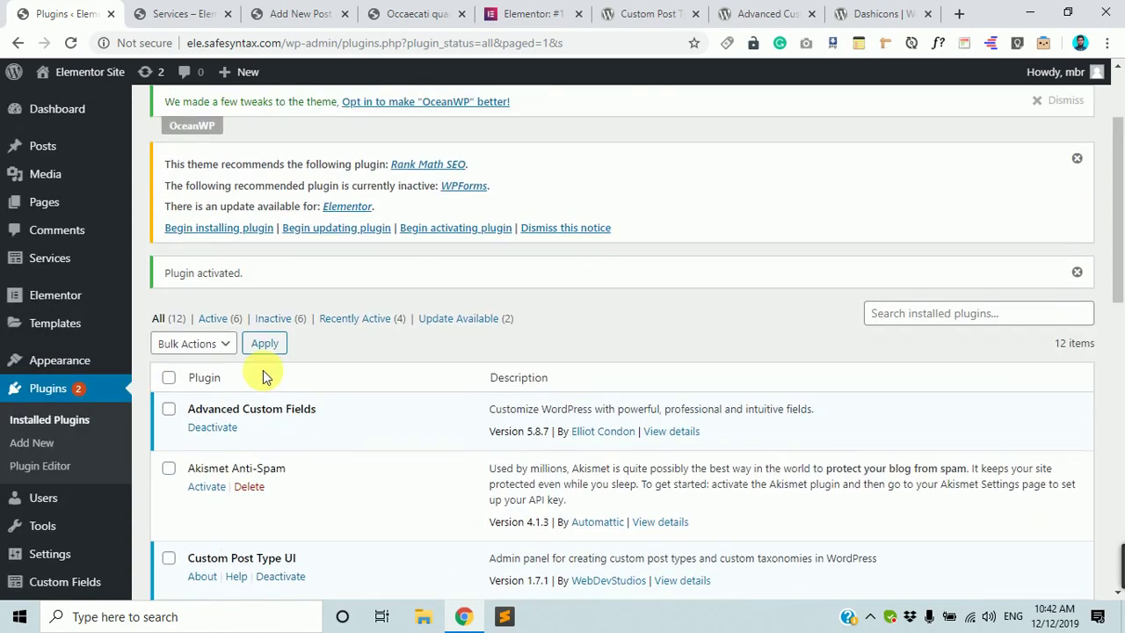
scroll(266, 376, "up", 2)
Duplicate the Service One and Service Three posts from the list of all services.
left_click(76, 260)
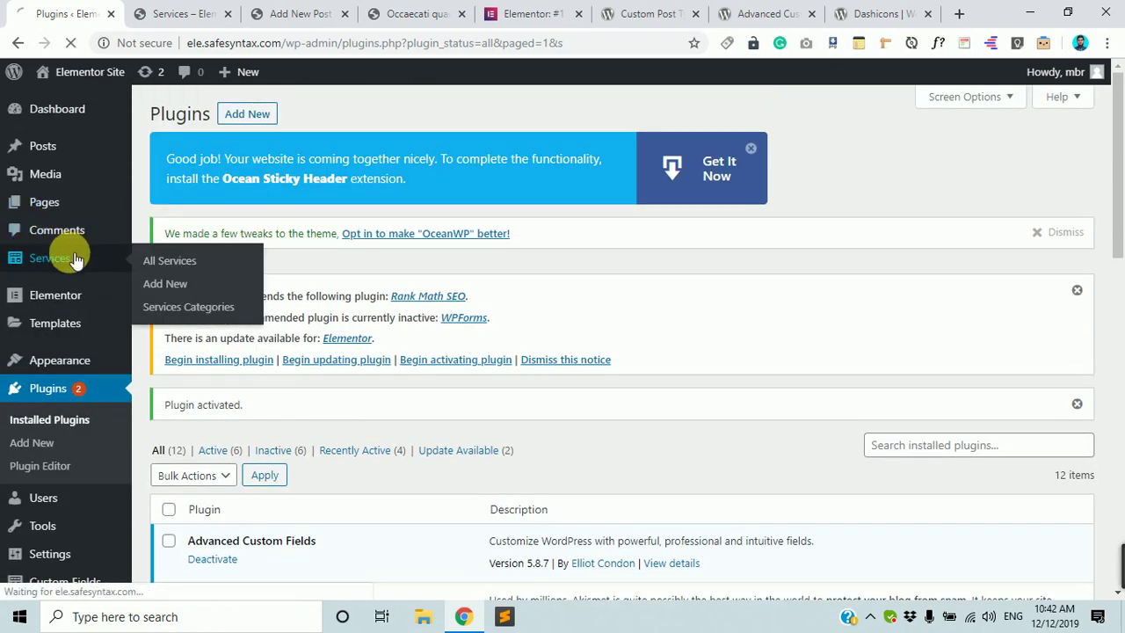
mouse_move(428, 414)
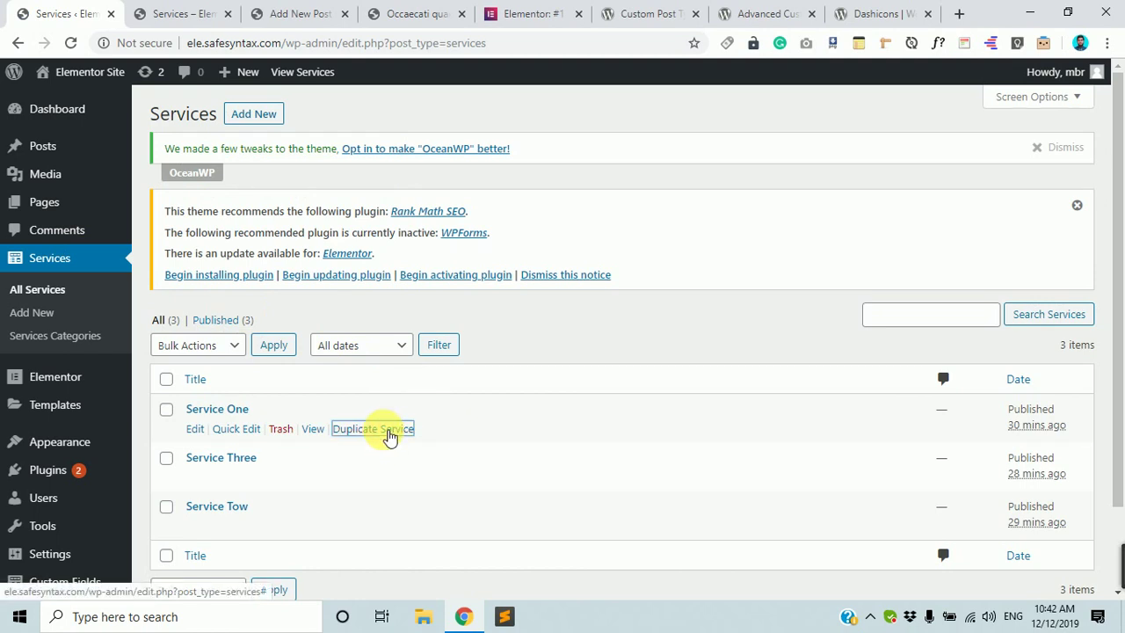
left_click(373, 429)
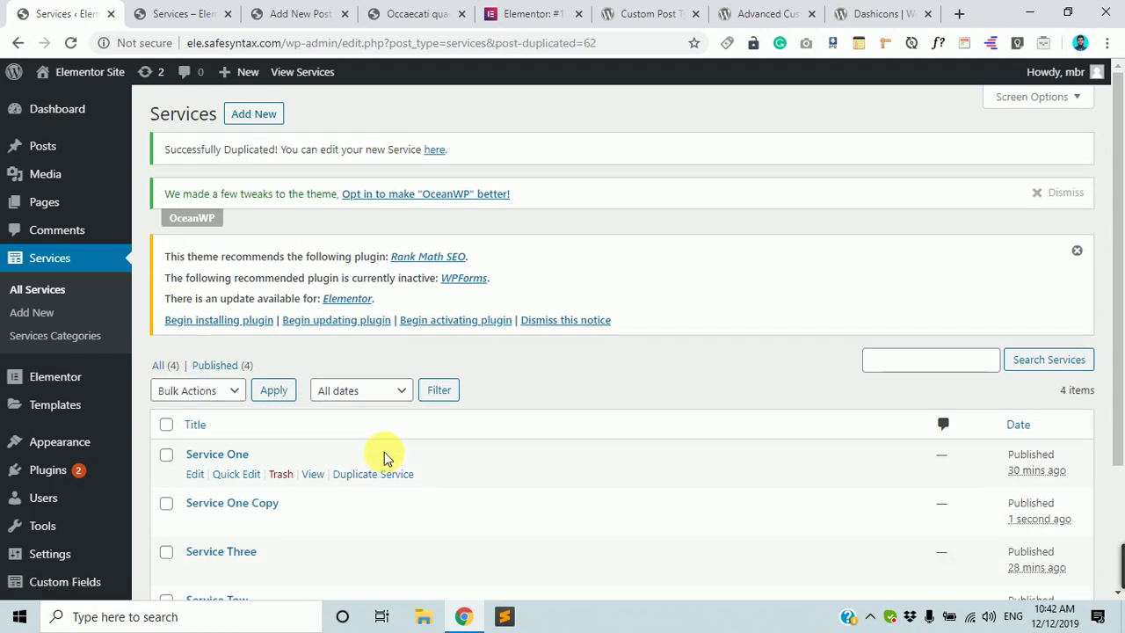
scroll(387, 506, "down", 1)
left_click(390, 491)
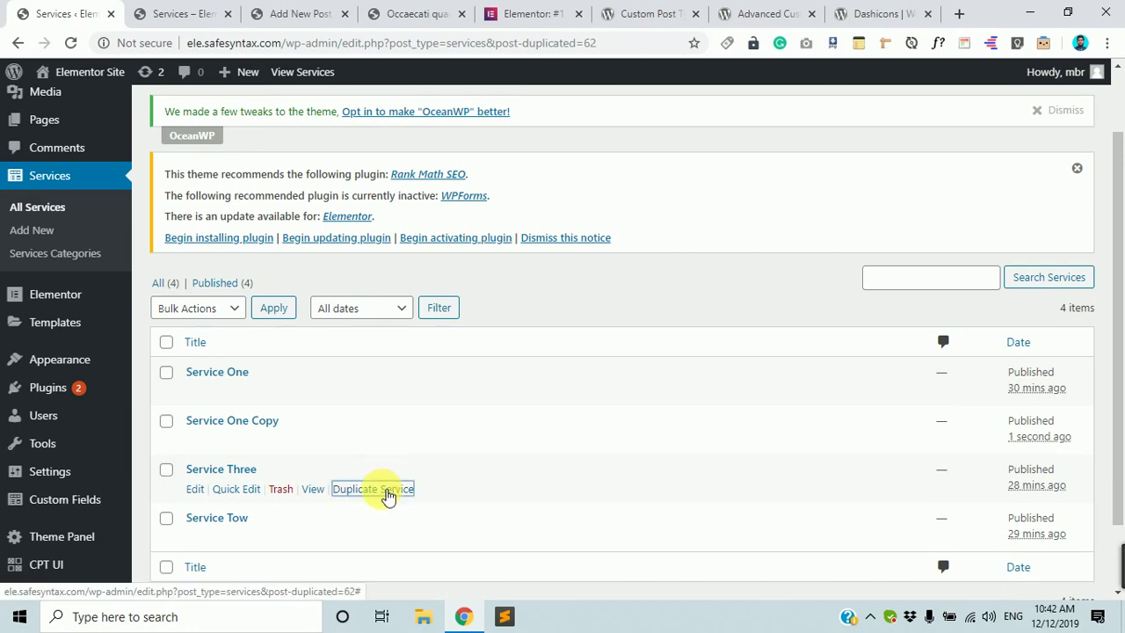
Duplicate the Service One Copy and Service Three posts in the list of all services.
scroll(383, 490, "down", 1)
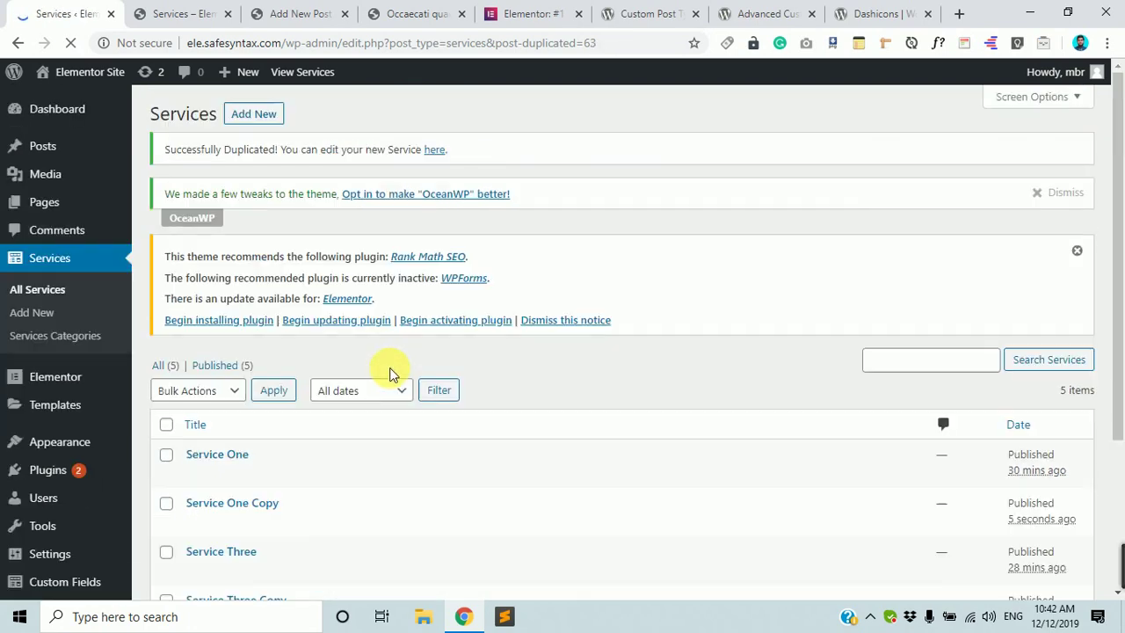
scroll(378, 413, "down", 2)
left_click(388, 361)
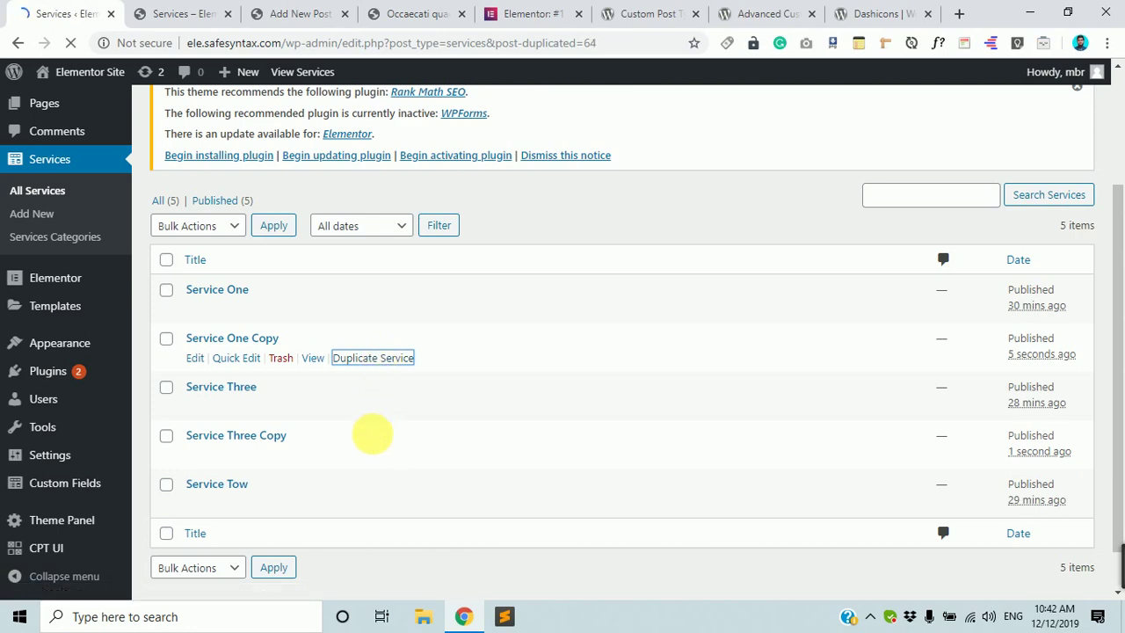
scroll(410, 414, "down", 2)
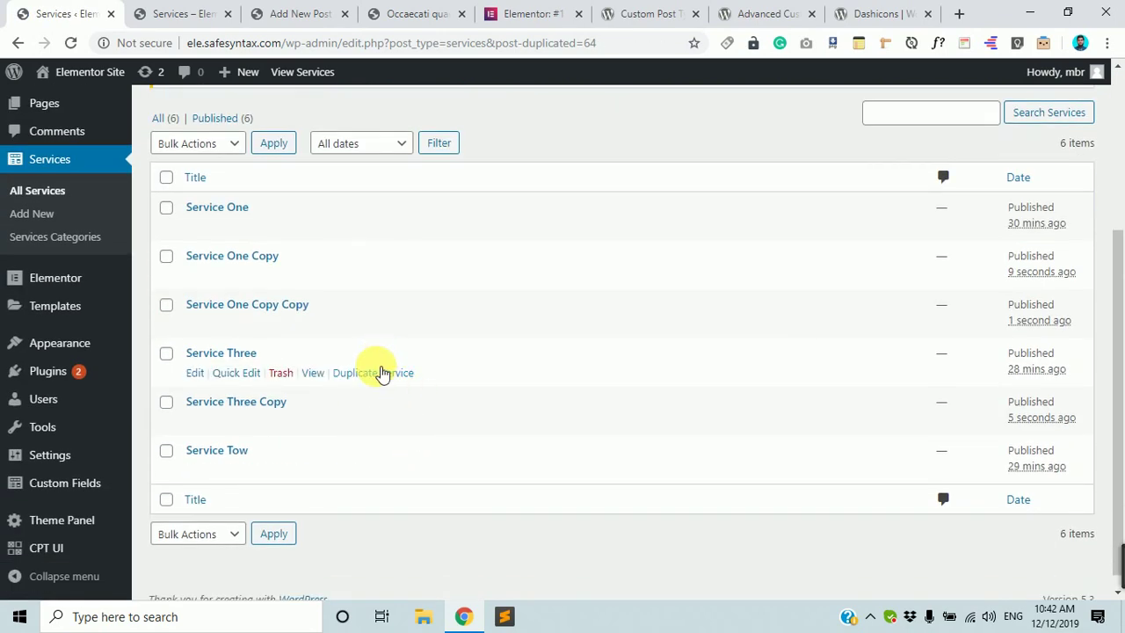
left_click(381, 374)
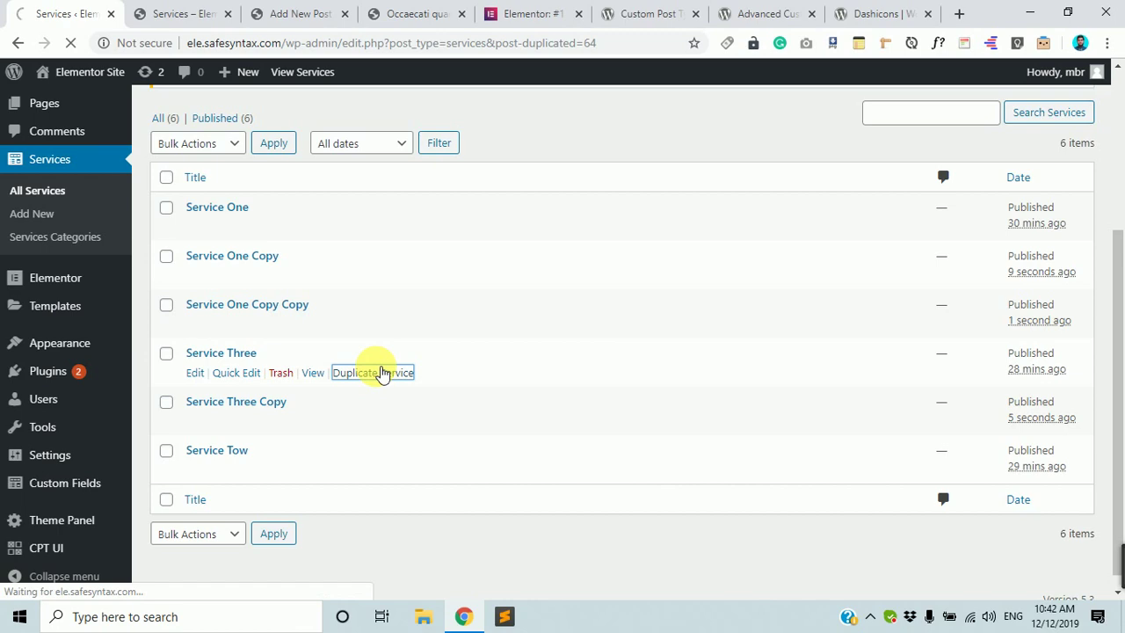
Duplicate the newest Service Three Copy and the Service Tow posts.
scroll(364, 422, "down", 3)
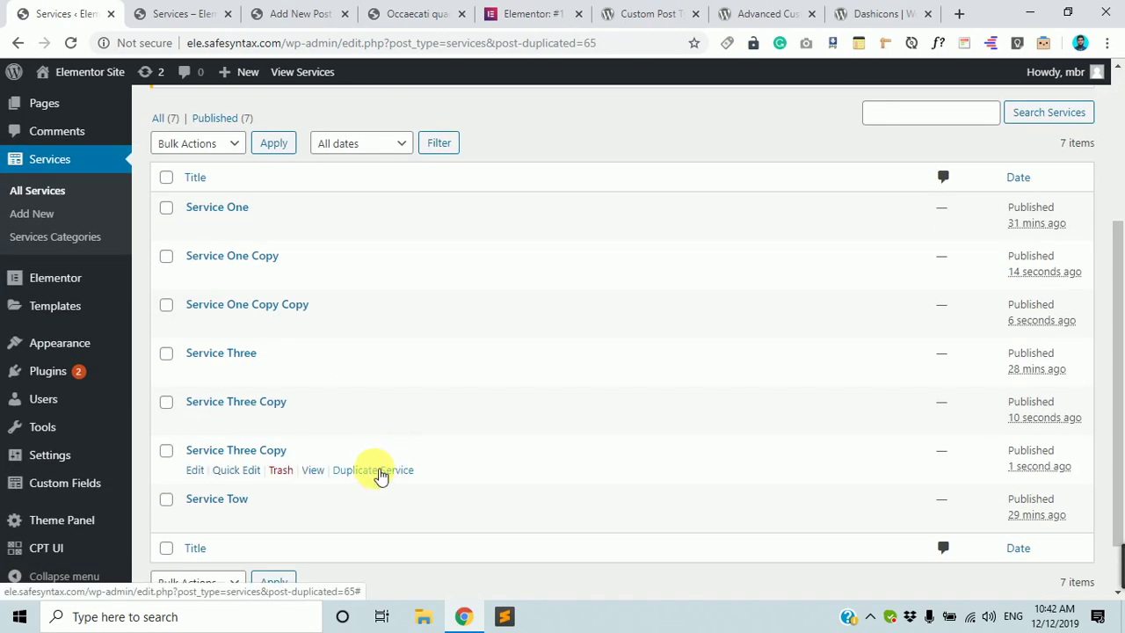
left_click(380, 477)
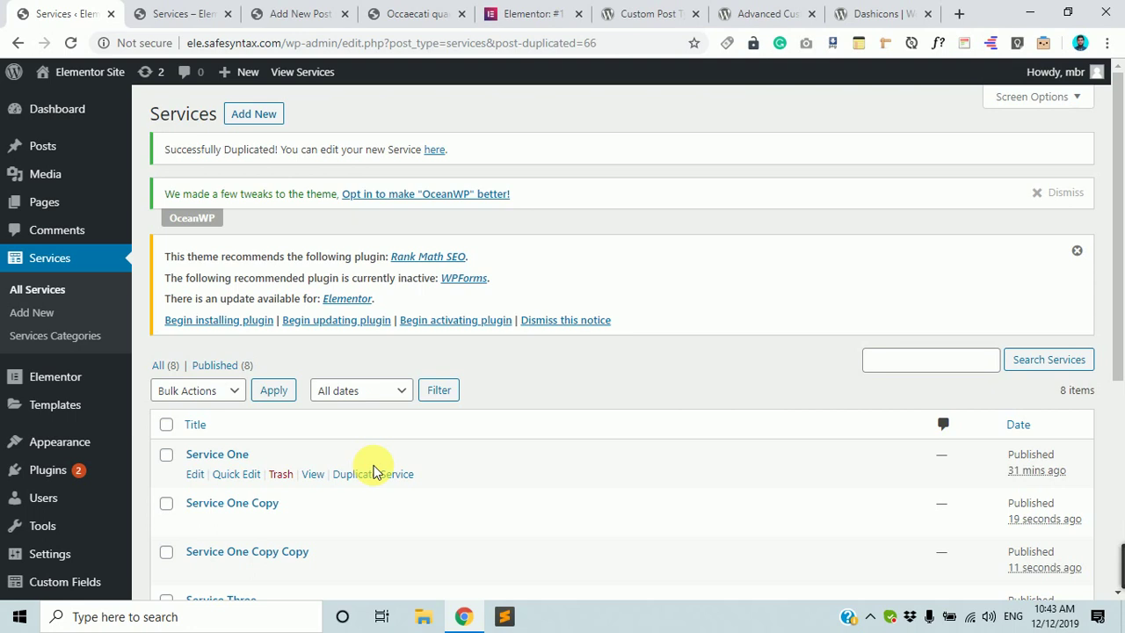
scroll(381, 468, "down", 3)
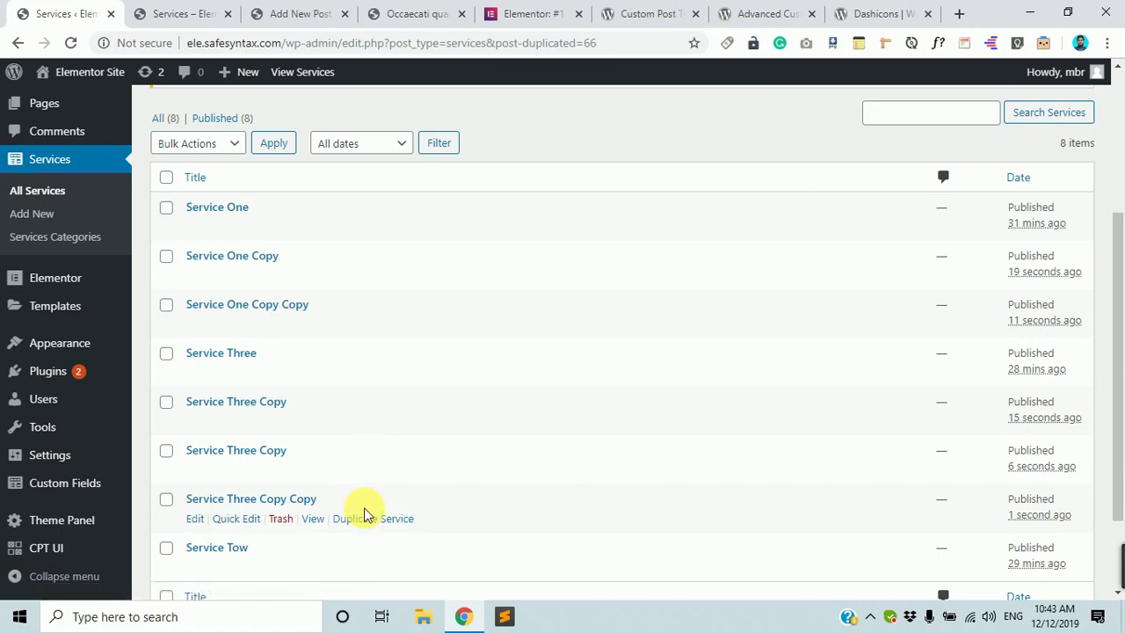
left_click(383, 568)
Reload the live Services archive page and examine the grid for the duplicated services and their layout.
left_click(181, 13)
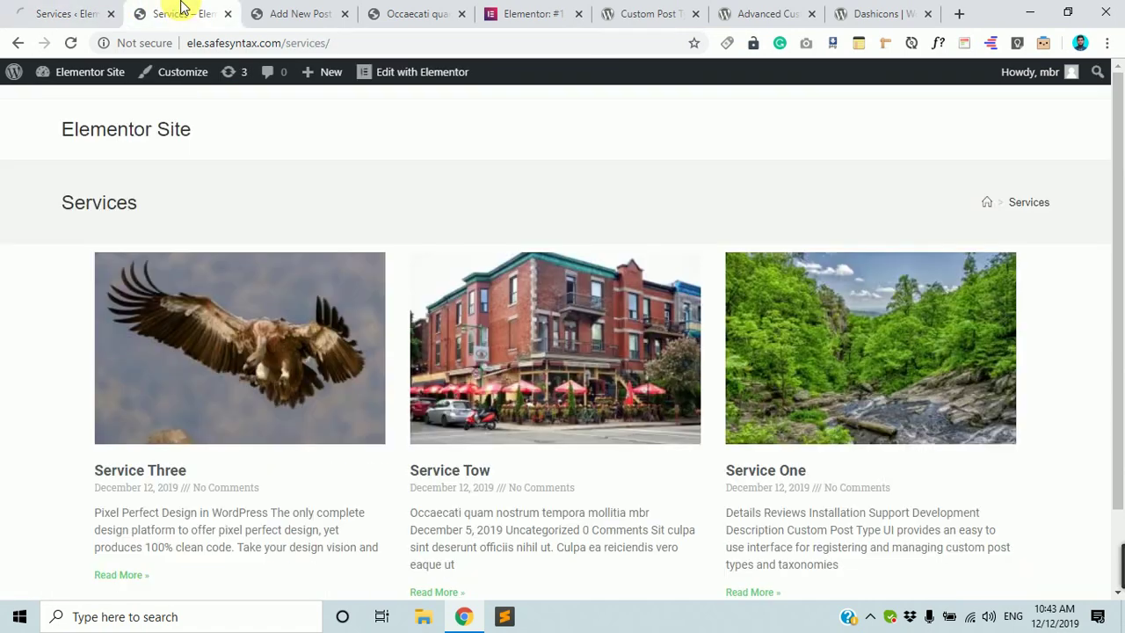
left_click(354, 44)
key("Return")
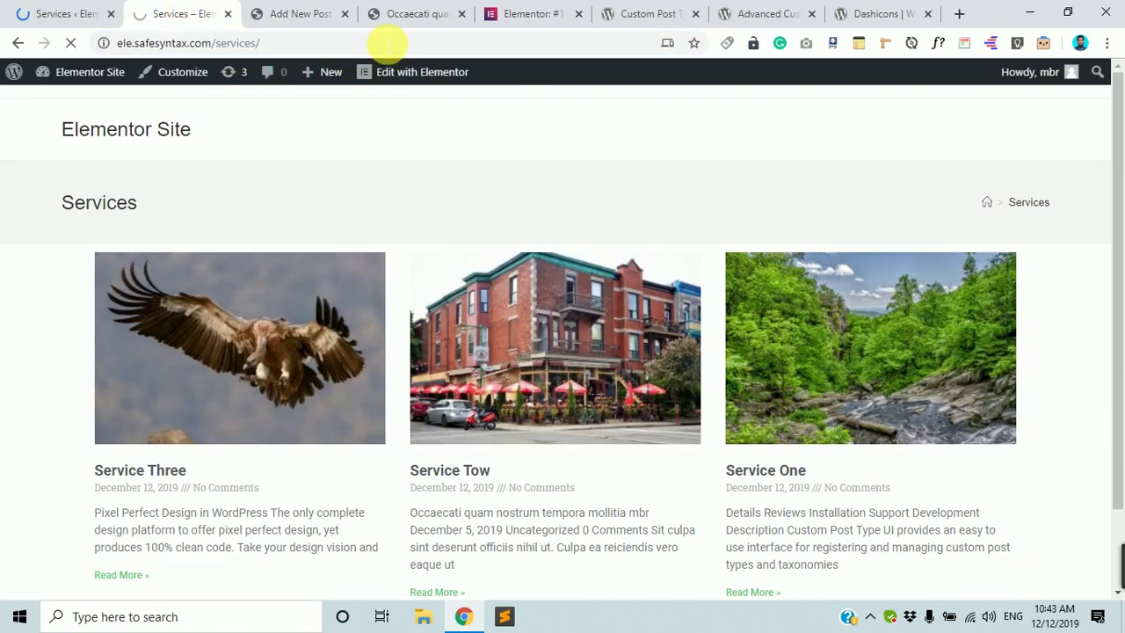
scroll(547, 334, "down", 15)
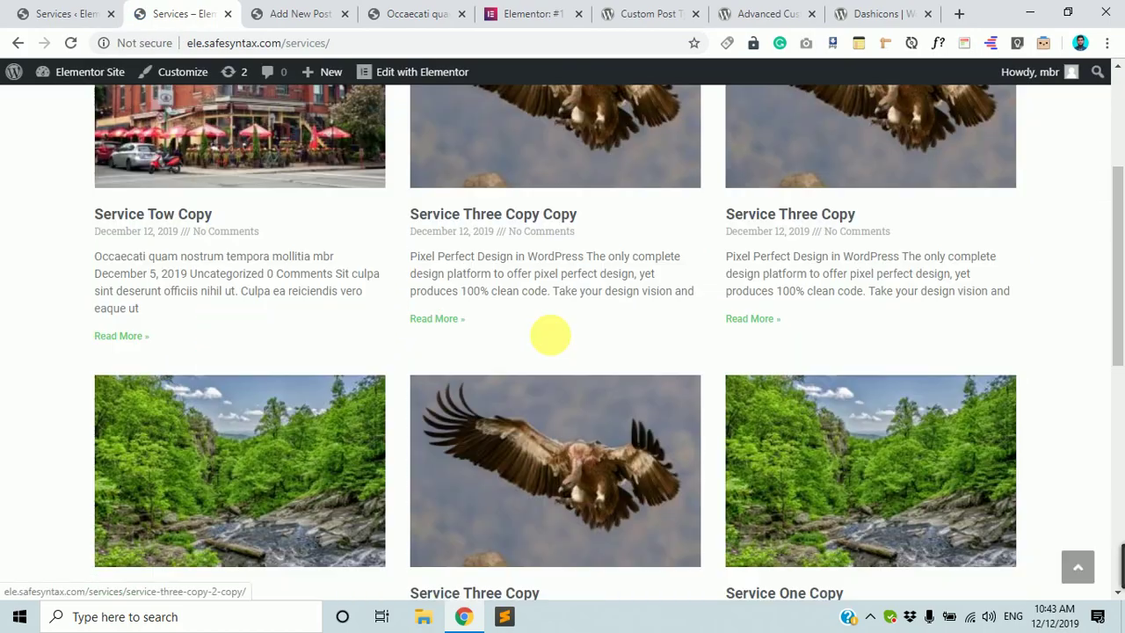
scroll(554, 341, "down", 2)
scroll(552, 339, "up", 6)
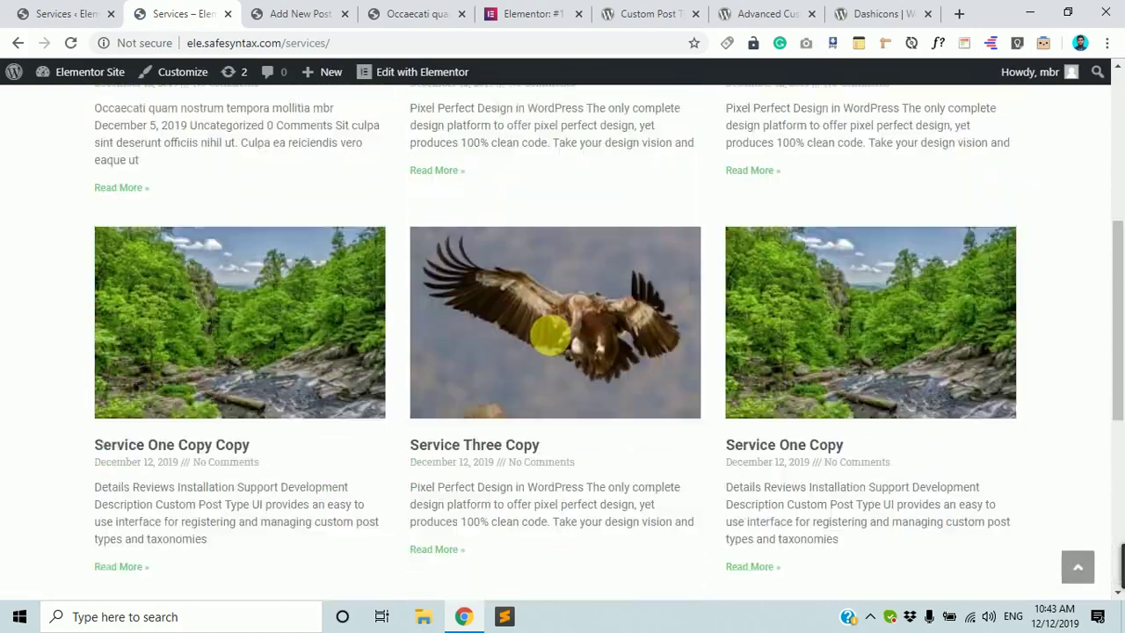
scroll(547, 332, "up", 2)
scroll(548, 332, "down", 6)
scroll(547, 334, "up", 6)
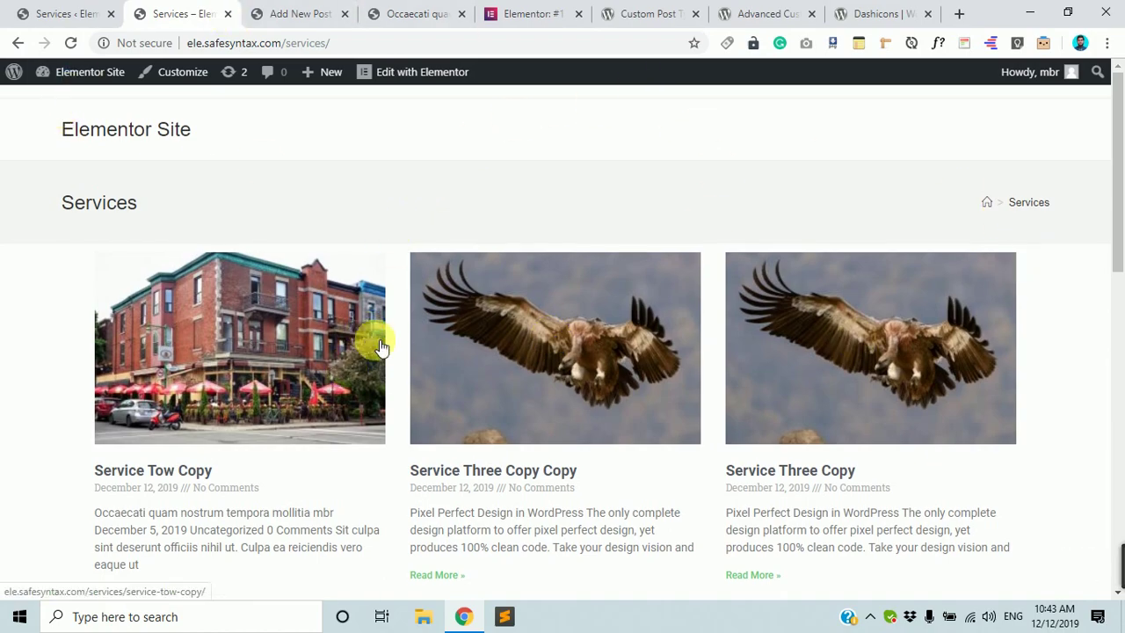
scroll(633, 539, "down", 7)
scroll(633, 539, "down", 2)
scroll(623, 532, "up", 9)
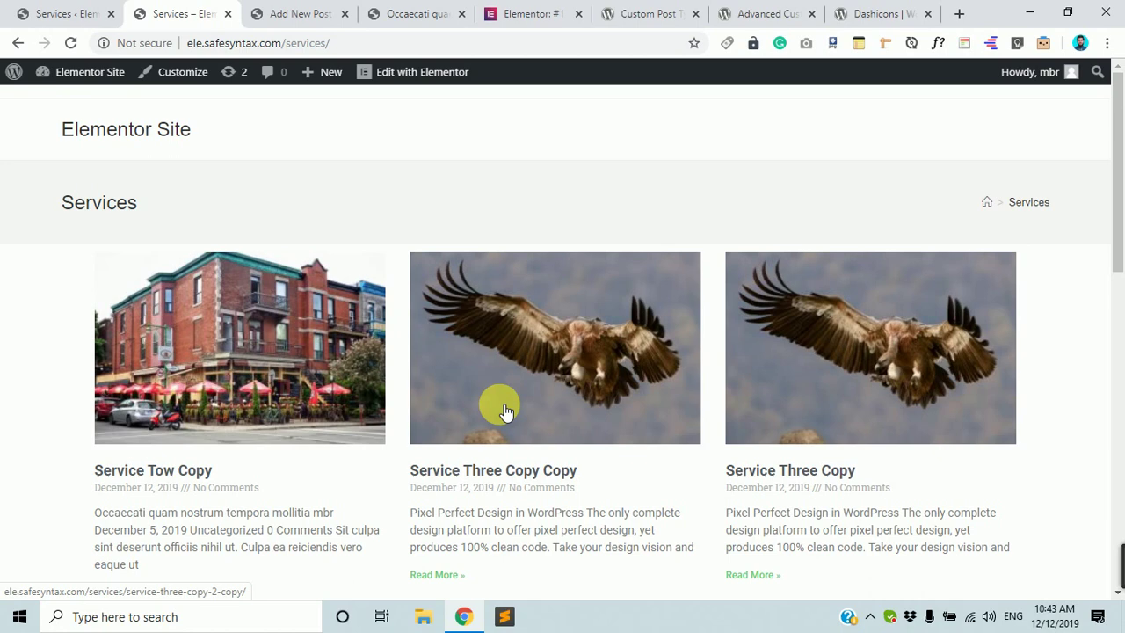
scroll(483, 430, "down", 2)
scroll(484, 431, "up", 2)
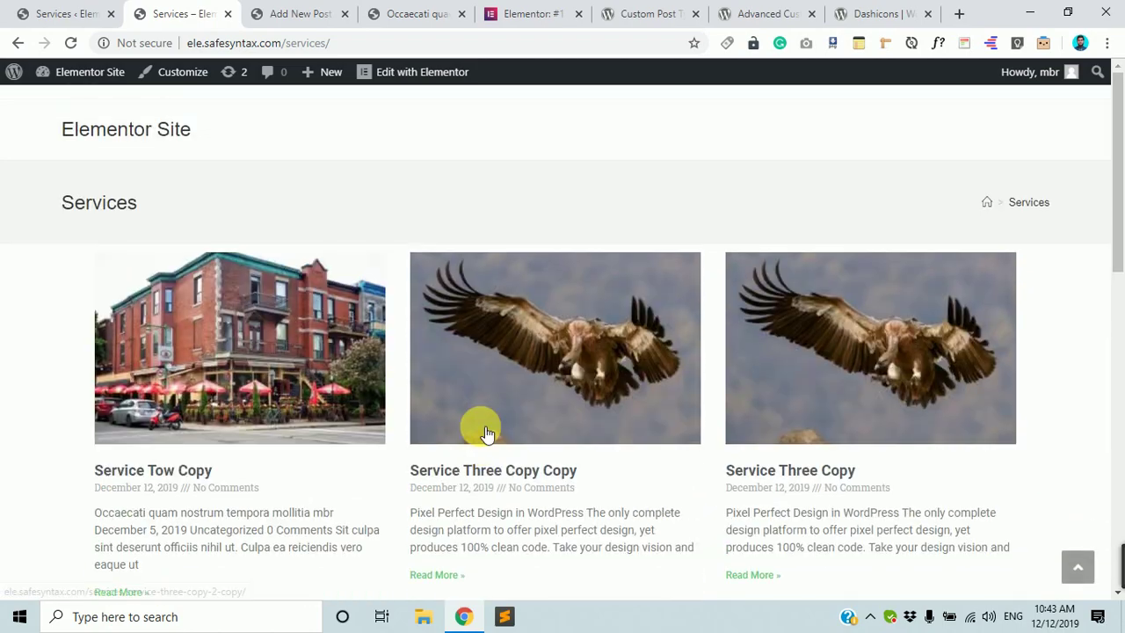
View the Service Three Copy post from the live archive and check its single-service layout.
left_click(76, 11)
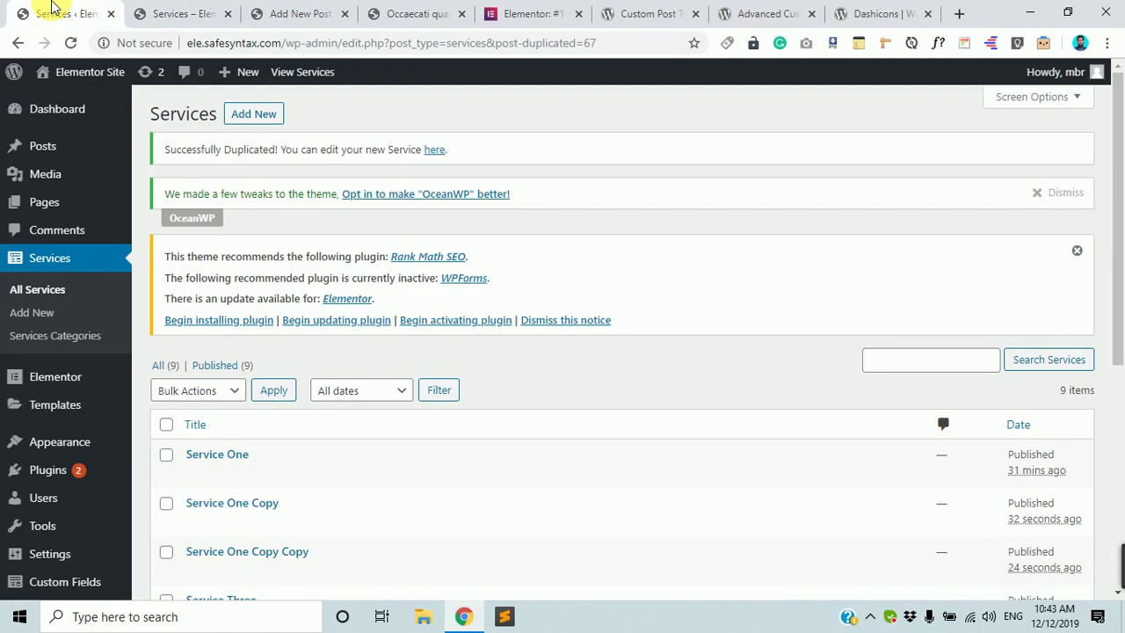
left_click(187, 7)
scroll(484, 493, "down", 6)
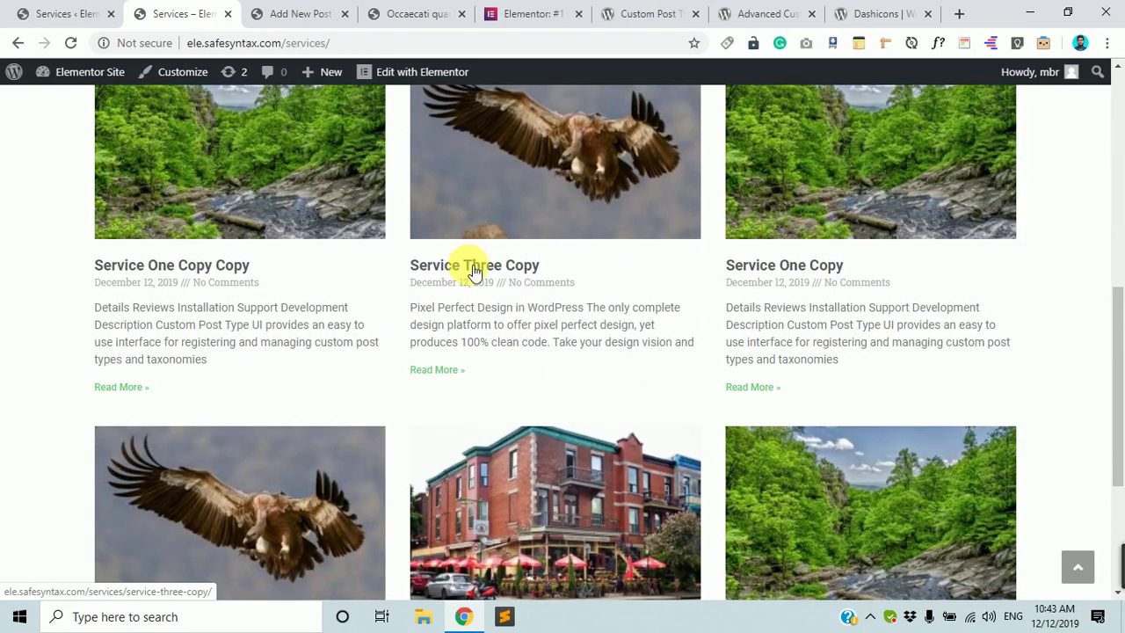
left_click(474, 269)
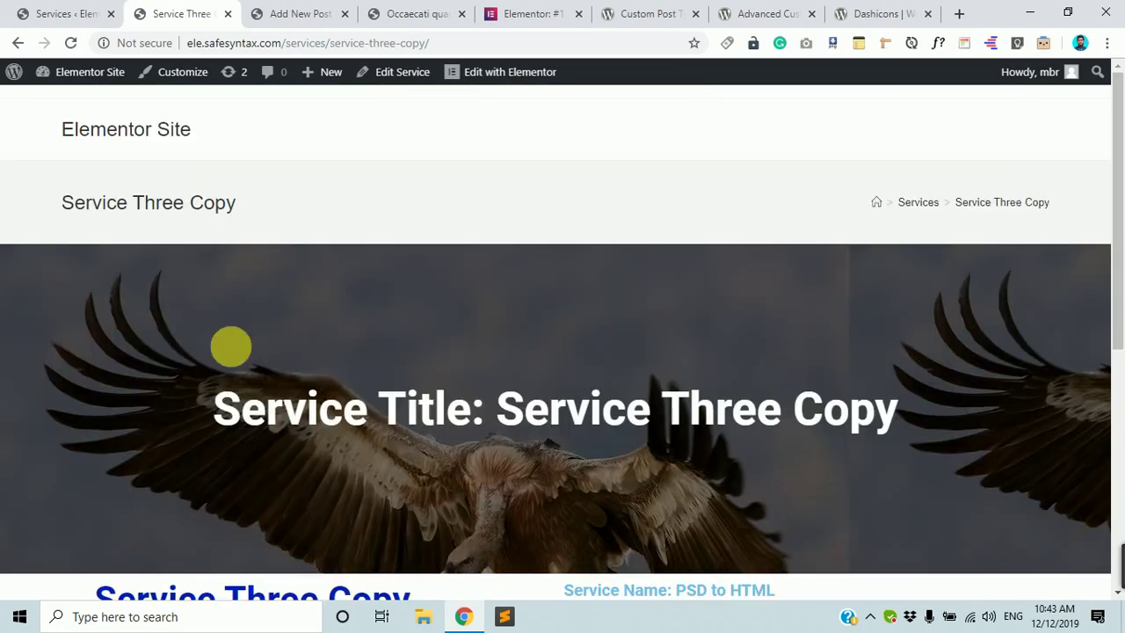
scroll(668, 577, "down", 5)
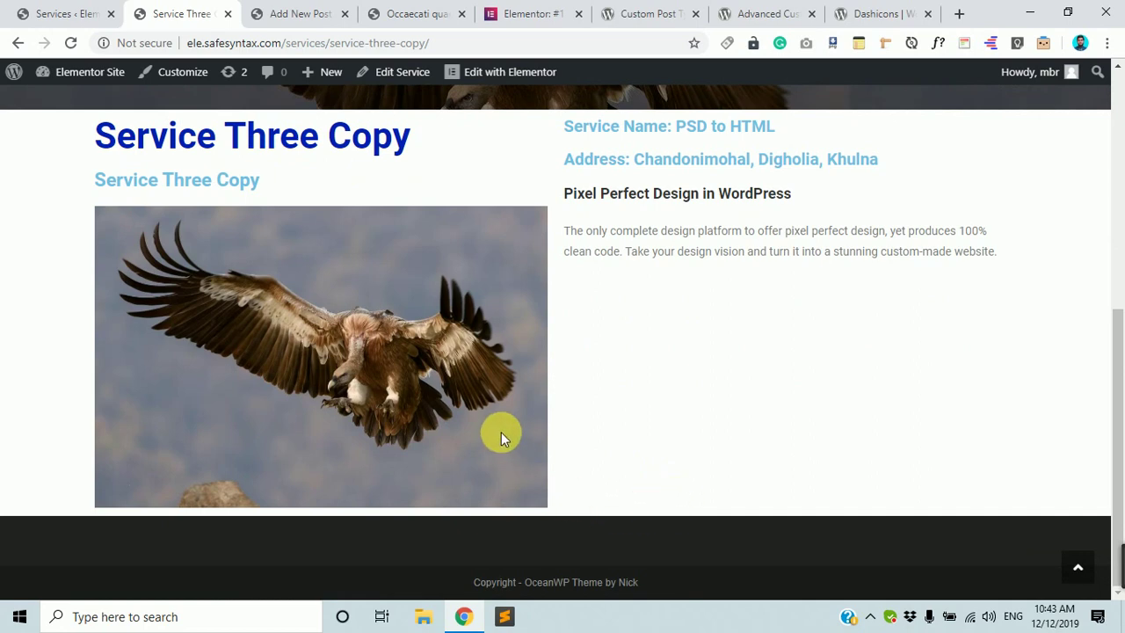
scroll(603, 373, "up", 5)
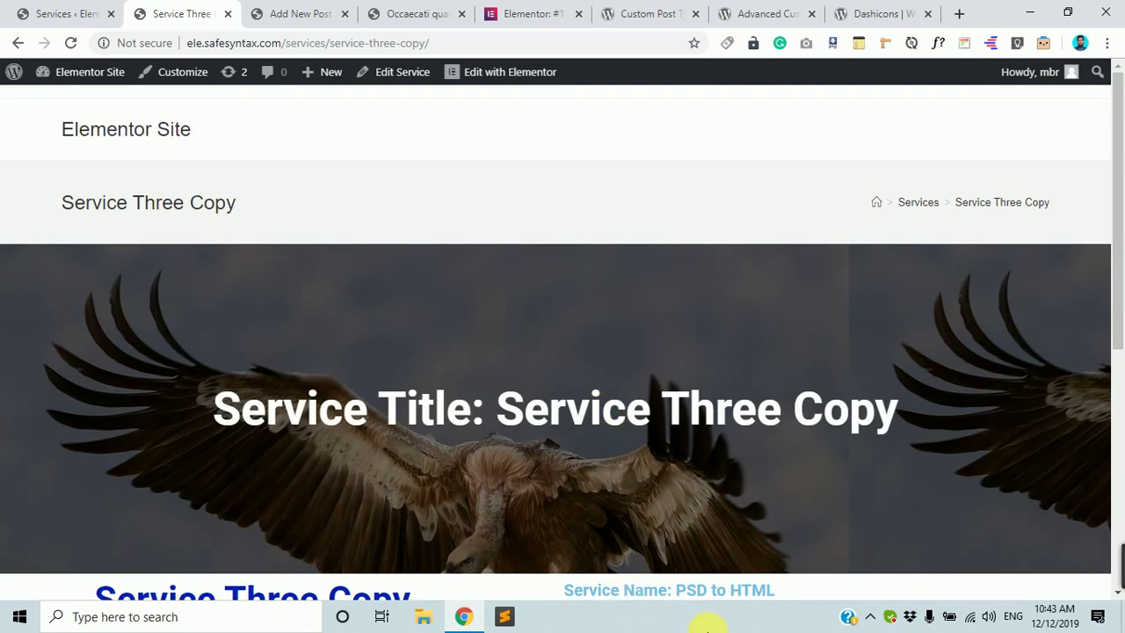
left_click(1116, 556)
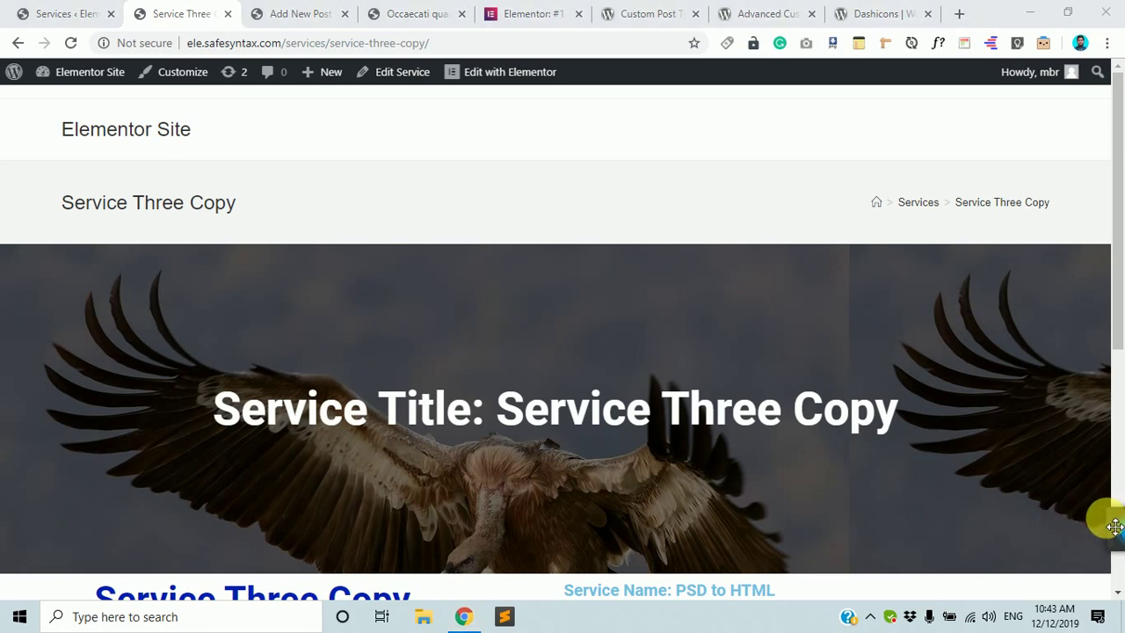
mouse_move(1104, 527)
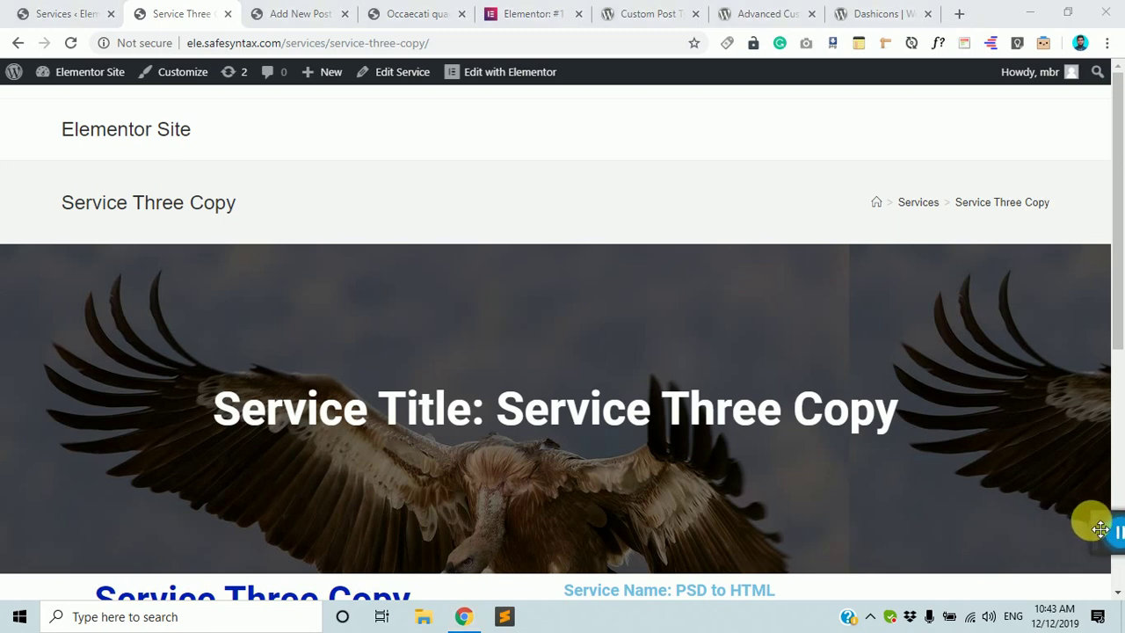
scroll(726, 445, "down", 2)
scroll(726, 448, "up", 2)
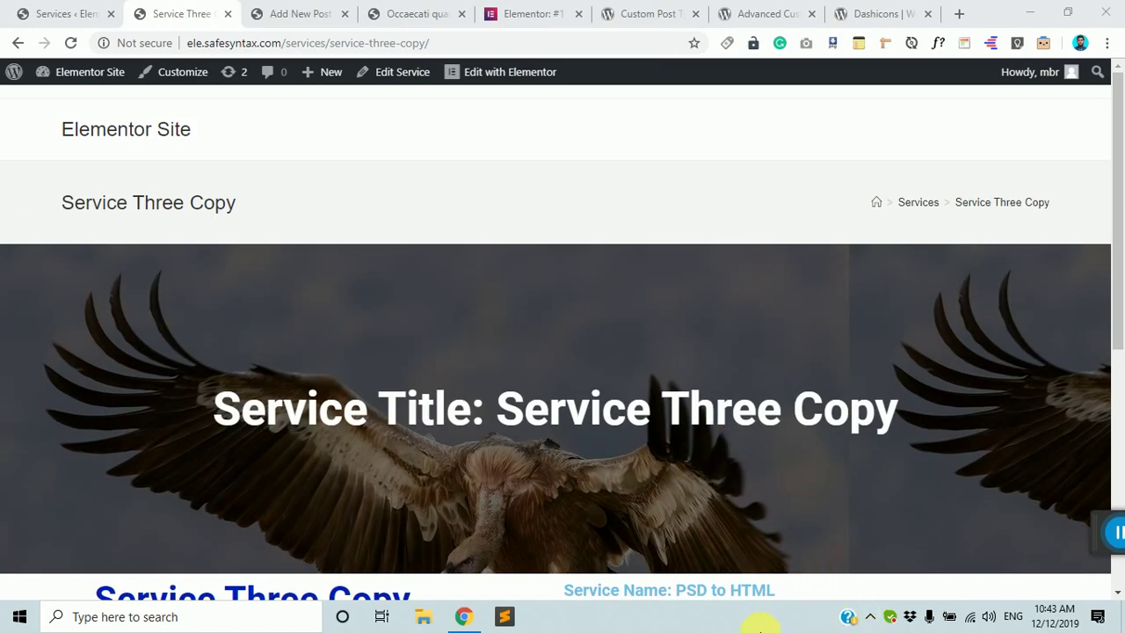
left_click(53, 13)
left_click(182, 15)
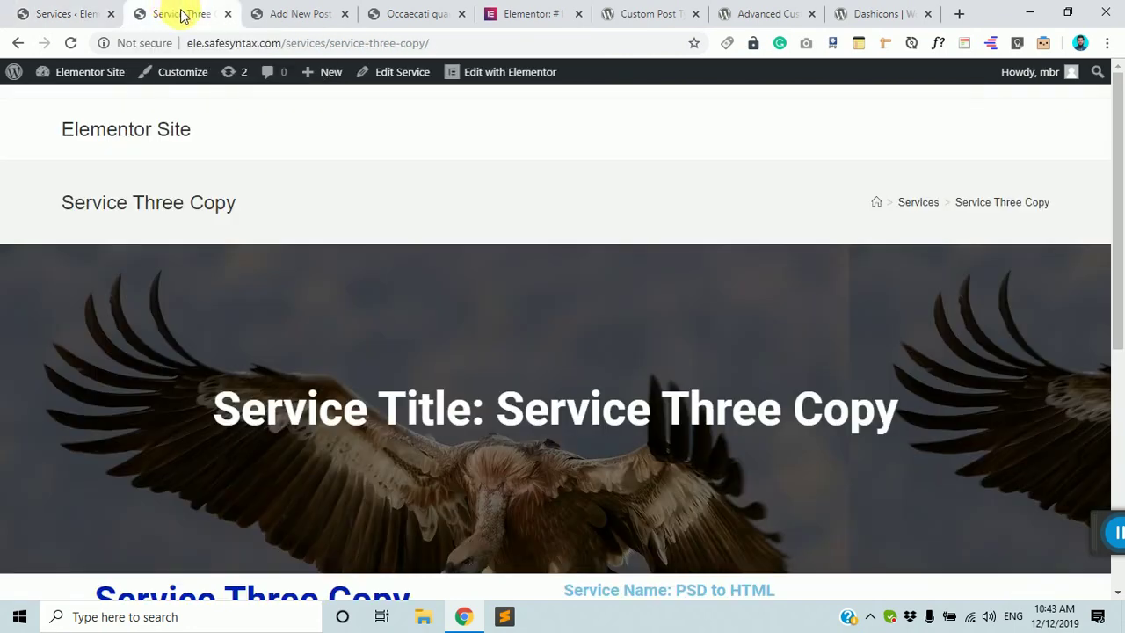
left_click(53, 13)
Leave the unsaved new post and open the list of all pages in the WordPress admin.
left_click(333, 16)
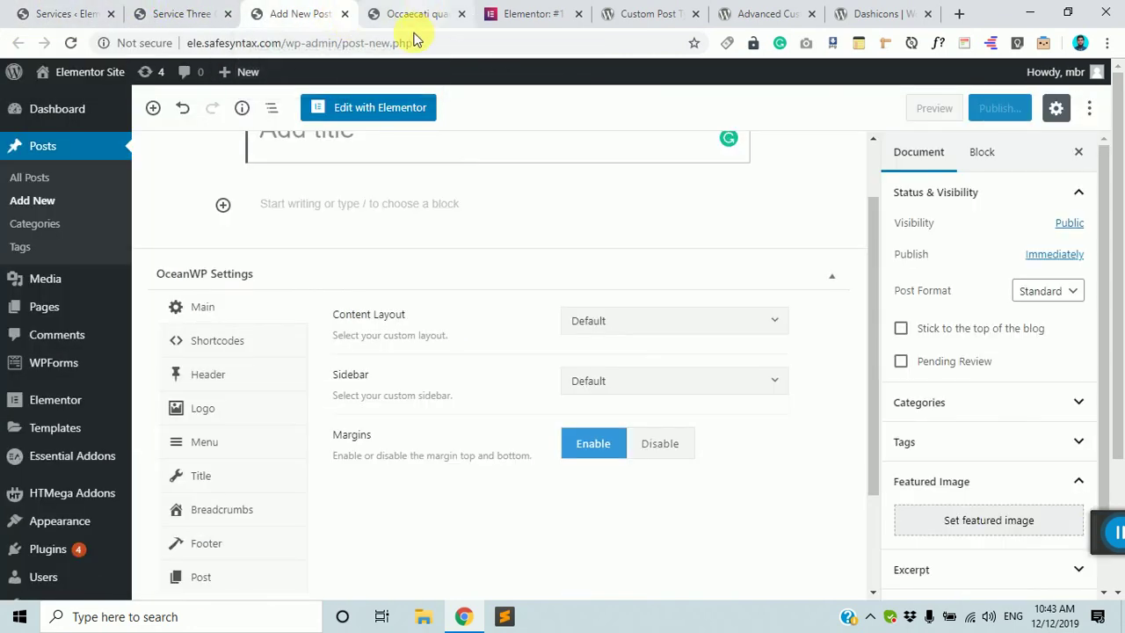
scroll(381, 246, "up", 1)
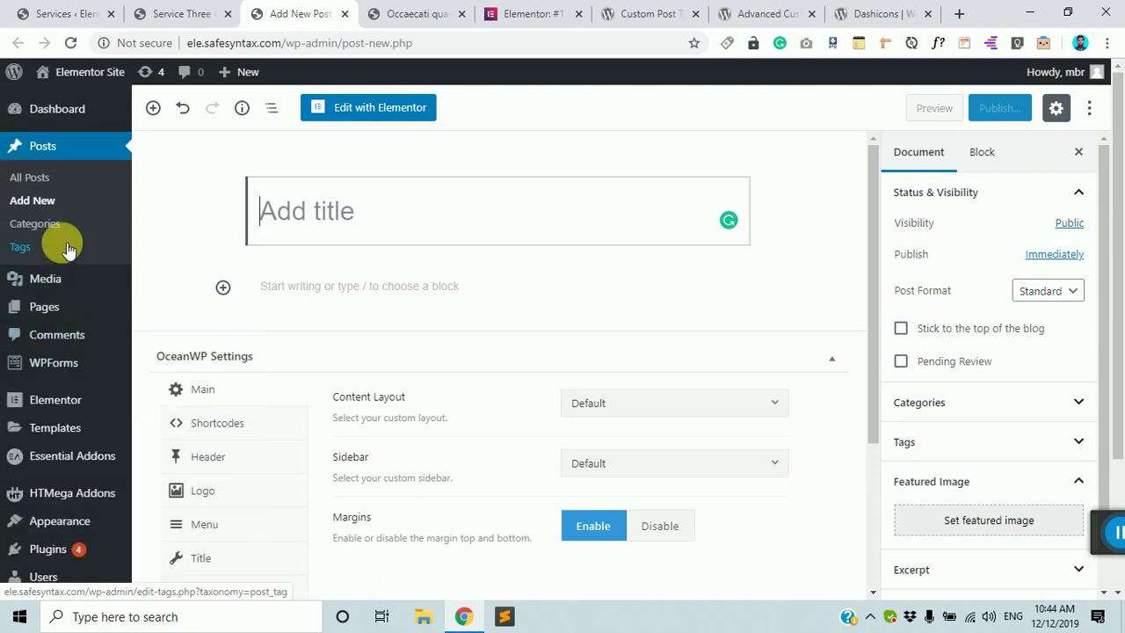
left_click(60, 308)
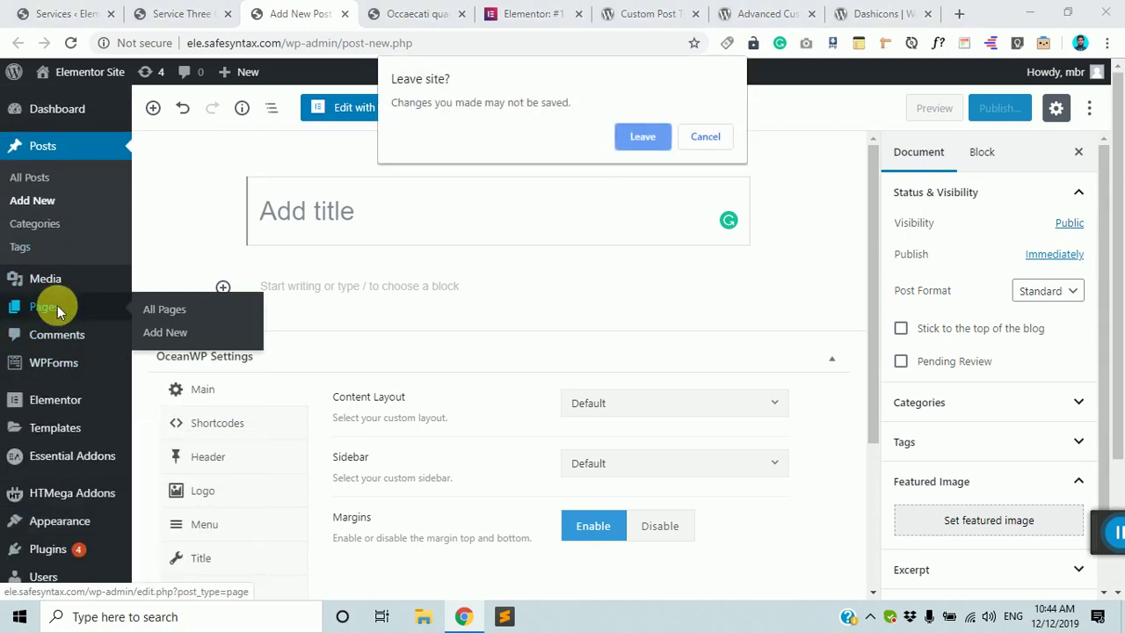
left_click(641, 134)
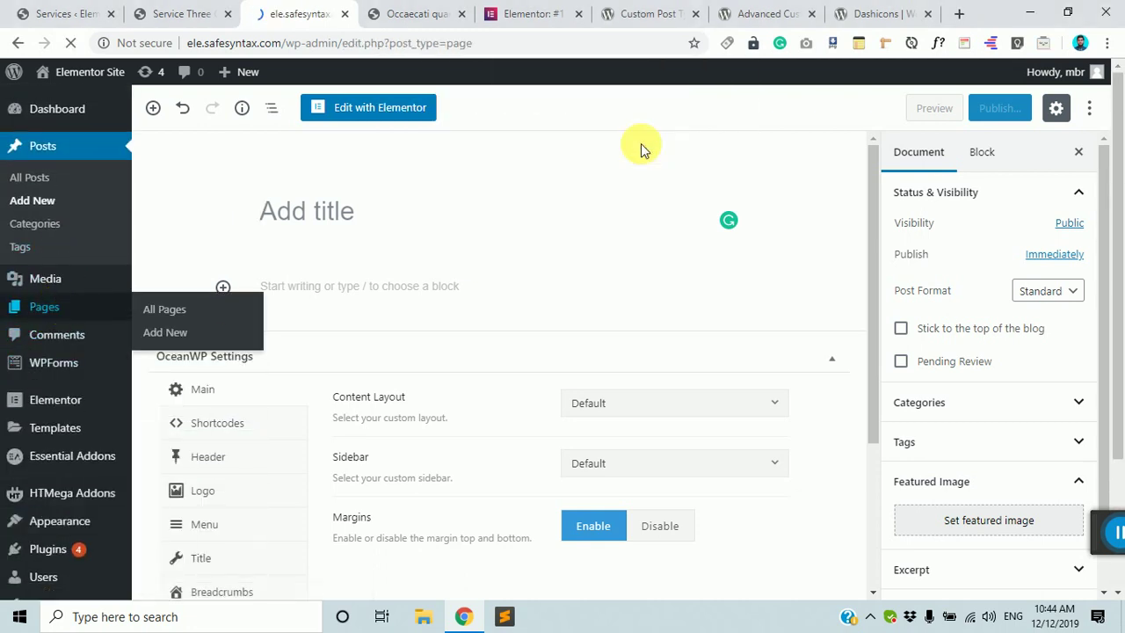
scroll(299, 400, "down", 1)
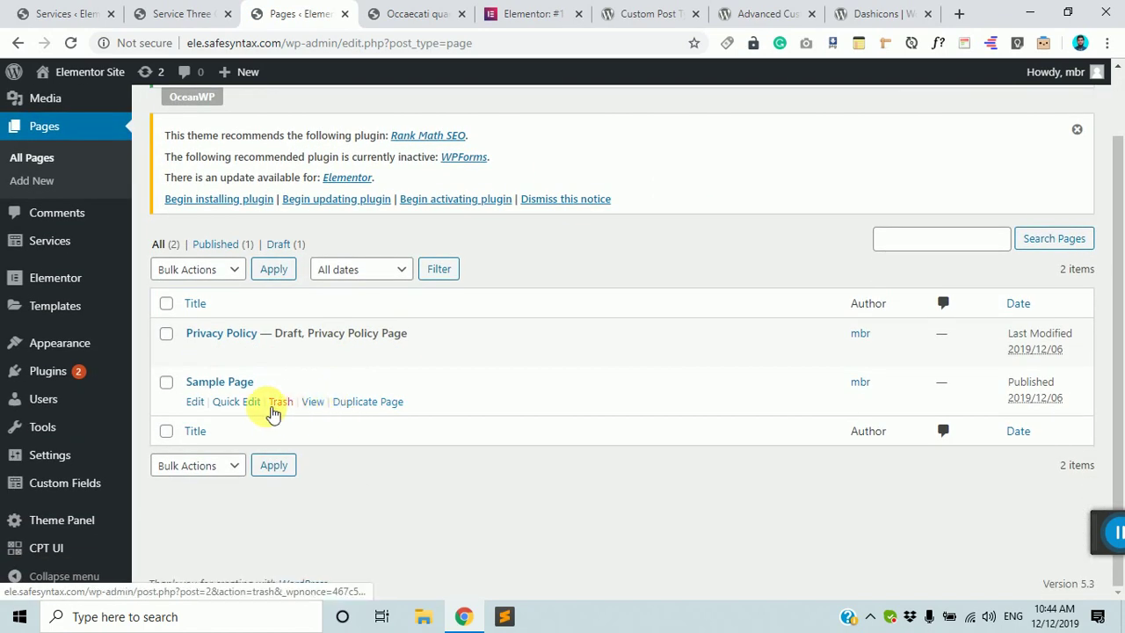
scroll(224, 361, "up", 1)
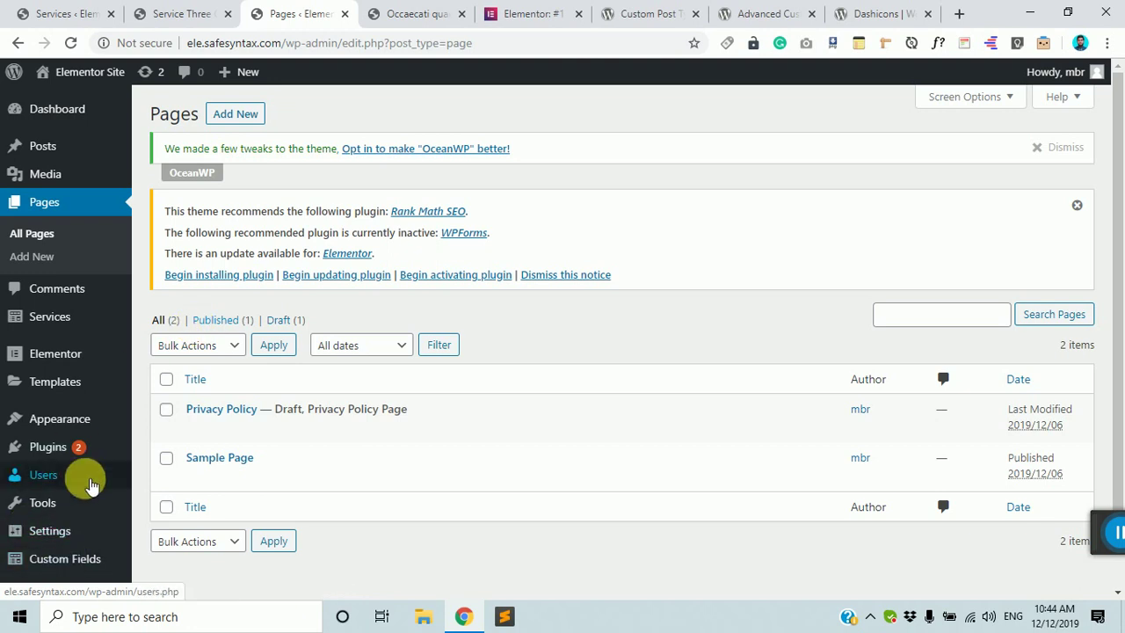
Open the Sample Page in the Elementor editor and go to the empty widget area below its text.
mouse_move(92, 365)
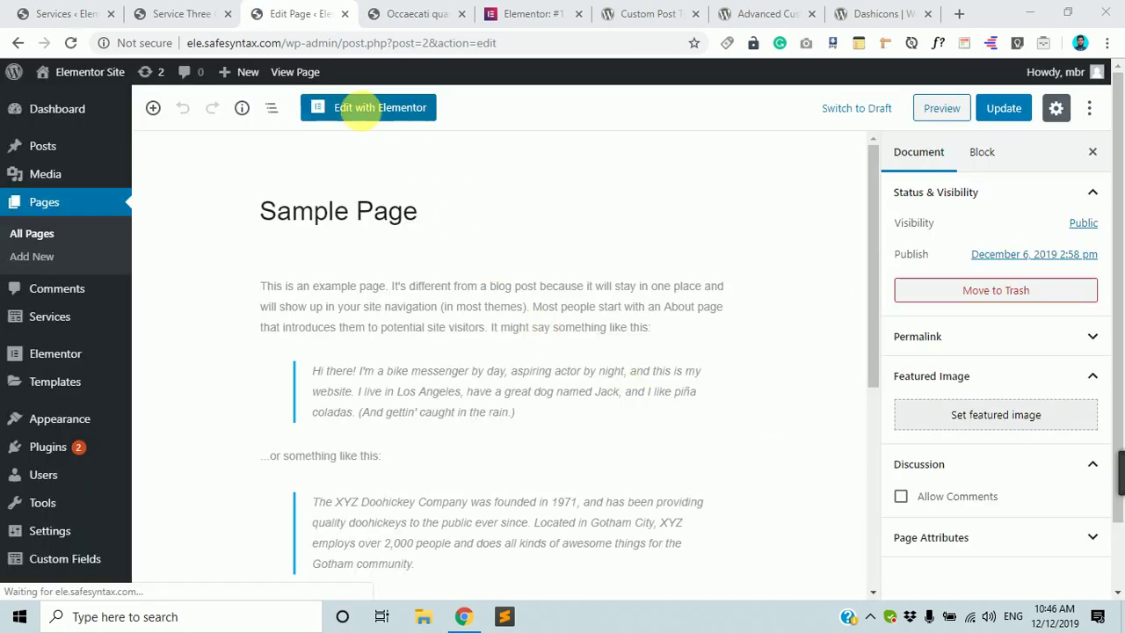
left_click(366, 113)
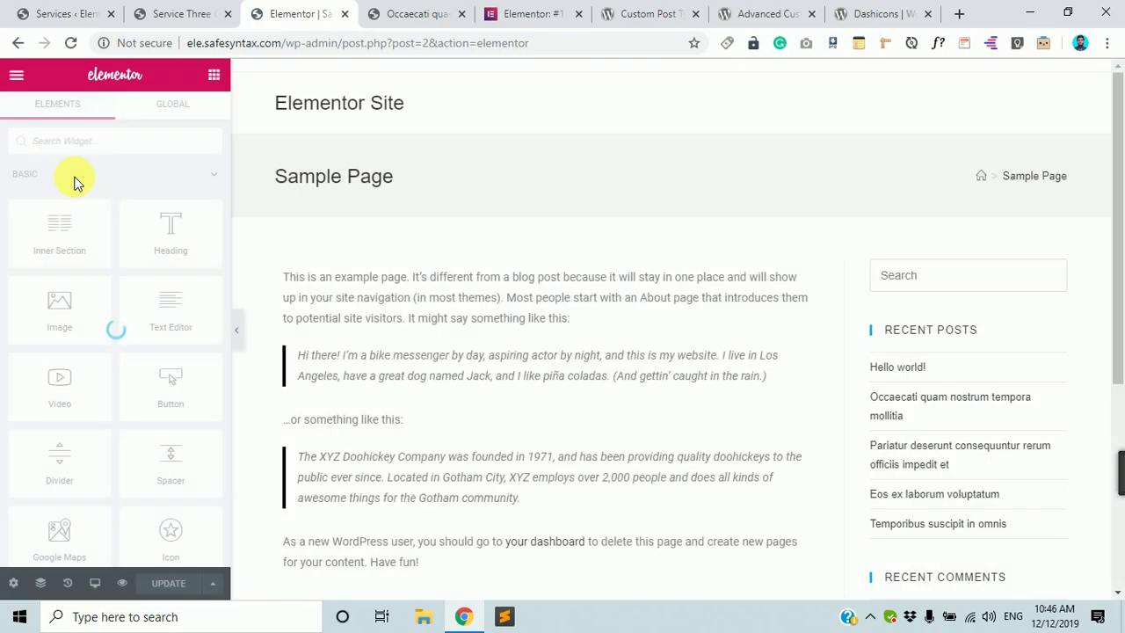
scroll(442, 255, "down", 2)
scroll(532, 334, "down", 2)
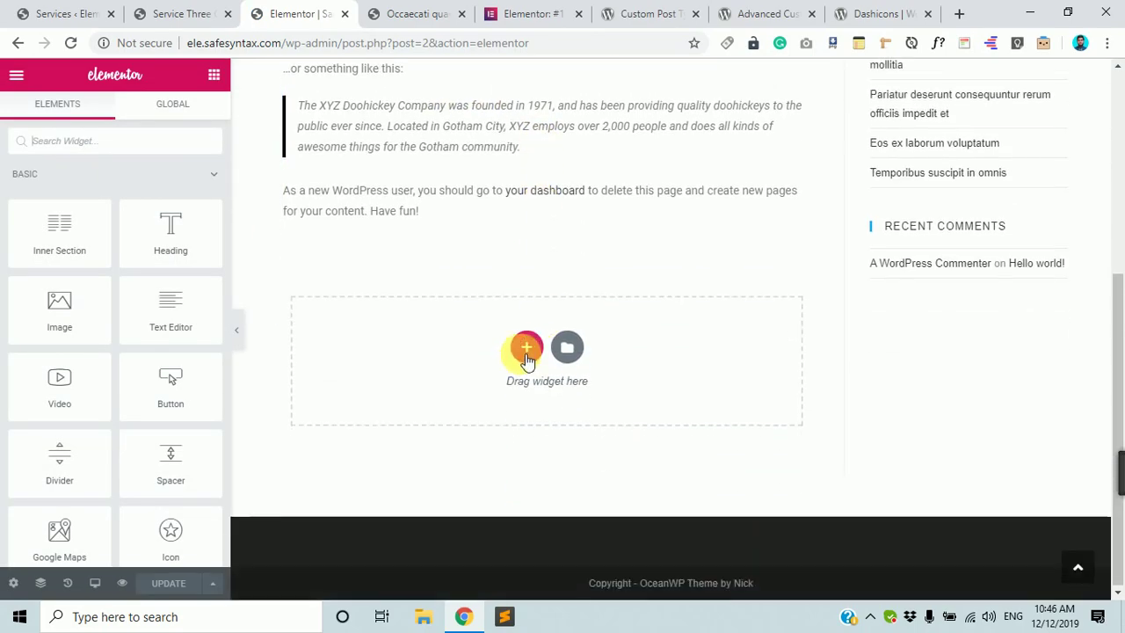
Look through the available Elementor widgets and search them for "post".
scroll(184, 325, "down", 1)
scroll(185, 325, "down", 3)
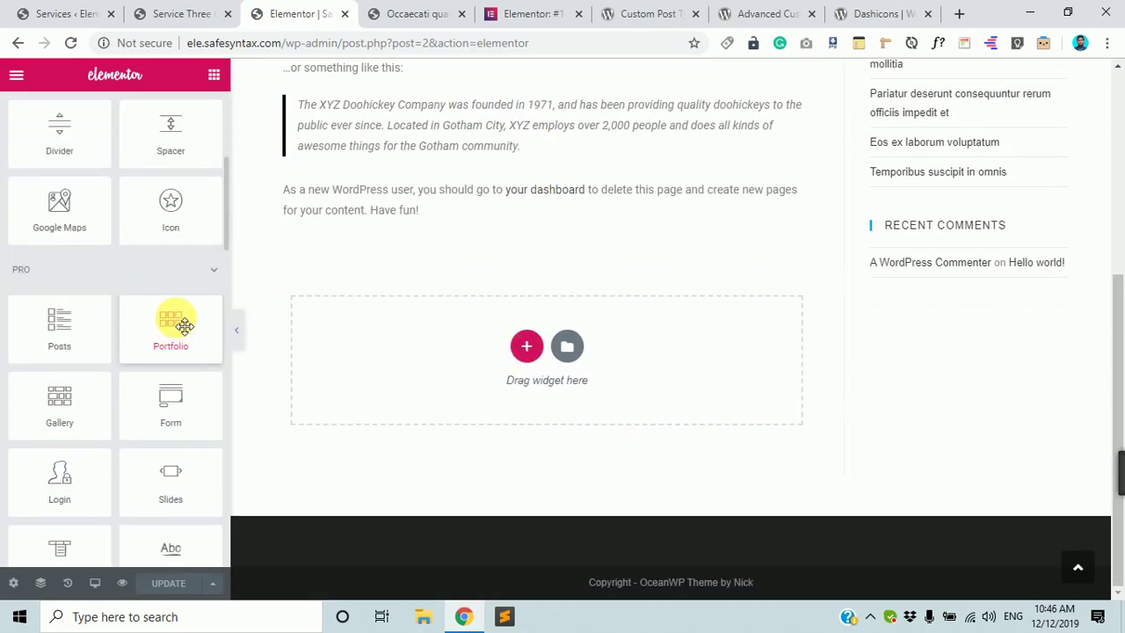
scroll(68, 416, "down", 3)
scroll(150, 314, "up", 7)
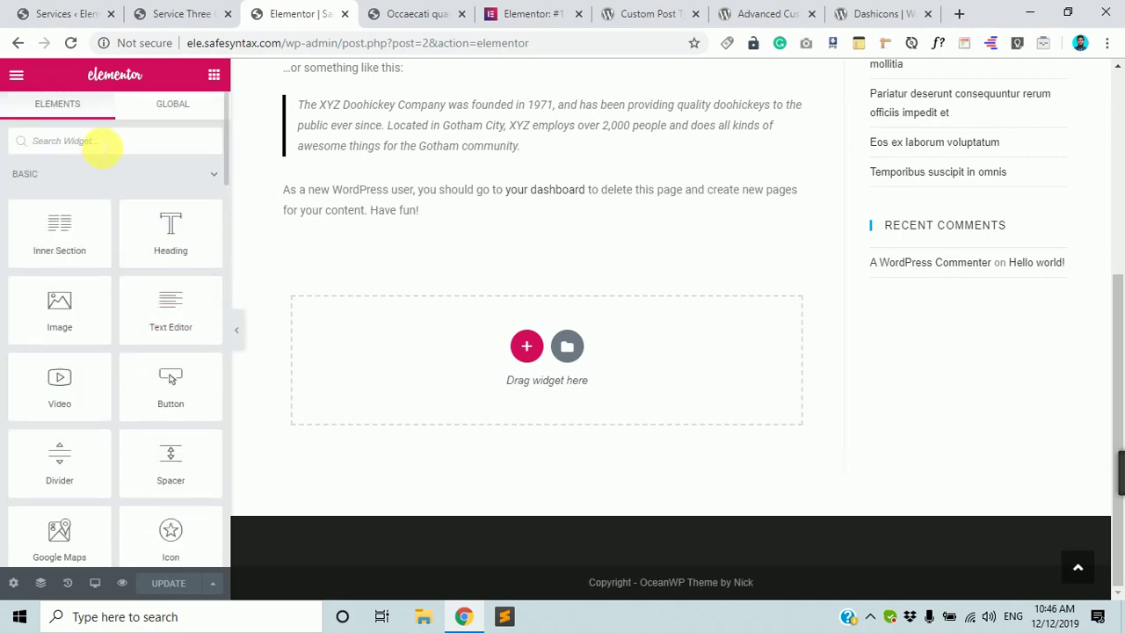
left_click(103, 142)
type("post")
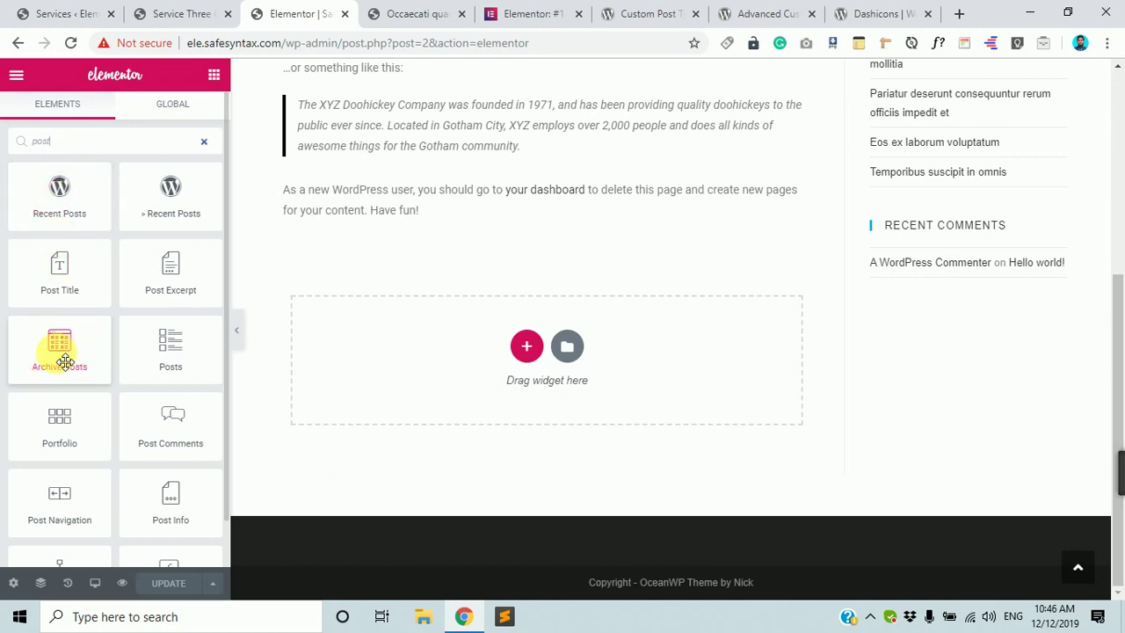
Add an Archive Posts widget to the empty area below the Sample Page text and review its layout options.
left_click_drag(58, 351, 519, 350)
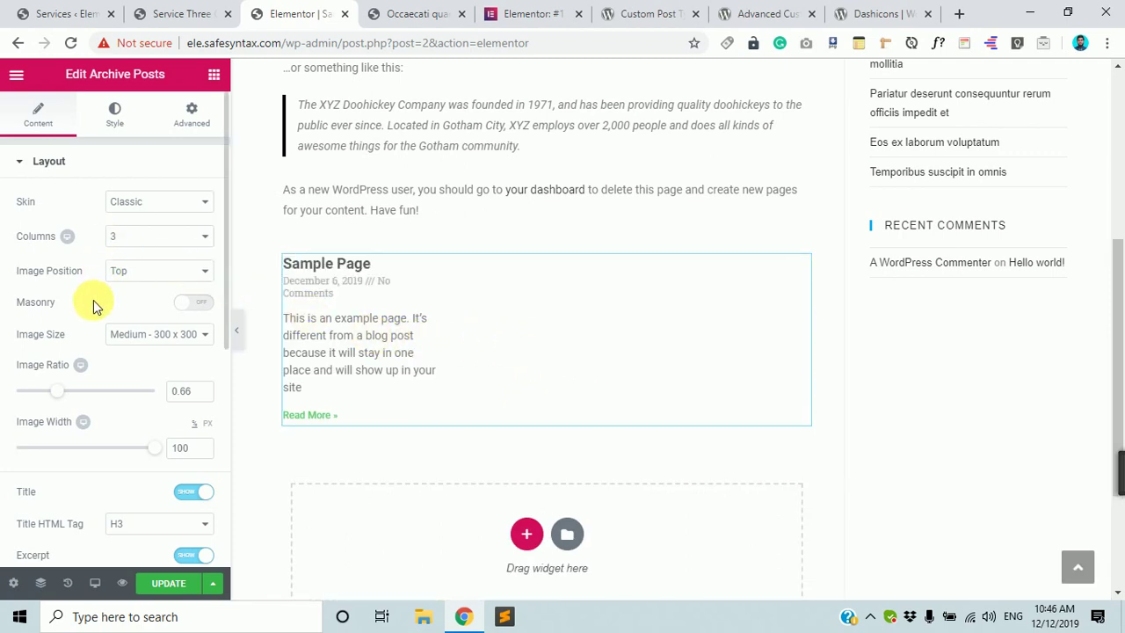
scroll(90, 392, "down", 5)
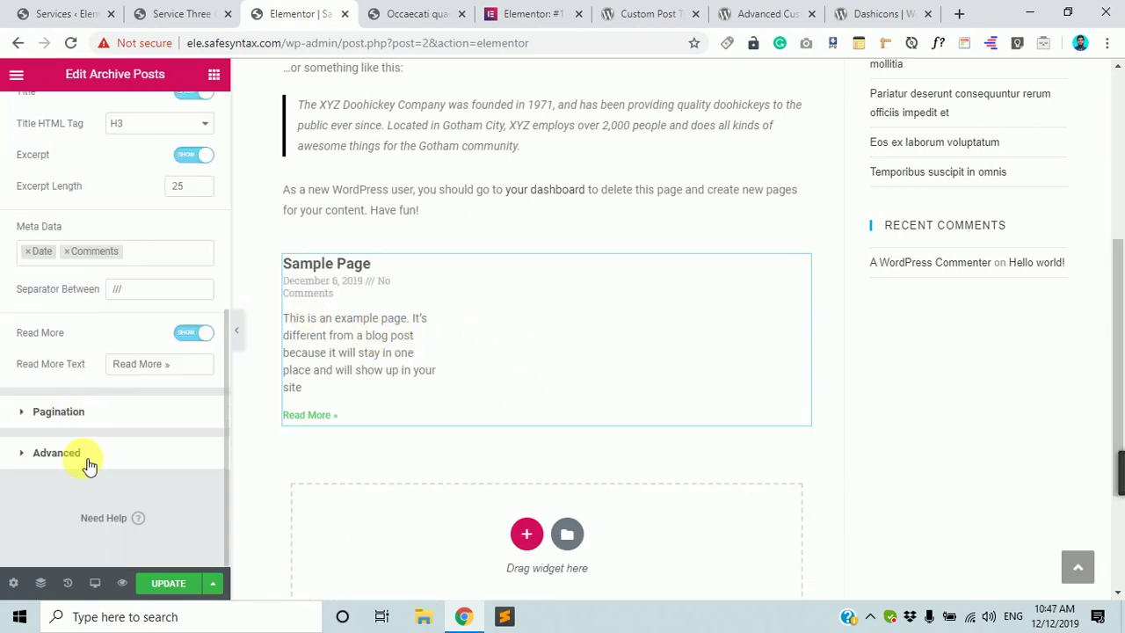
scroll(88, 463, "up", 3)
scroll(80, 442, "up", 3)
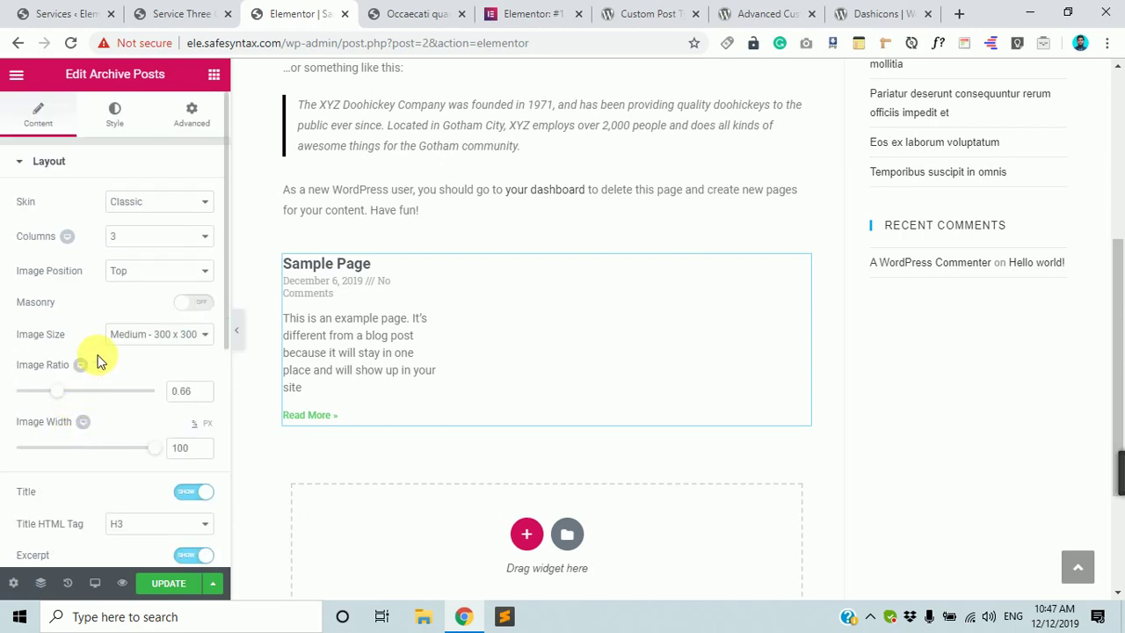
scroll(111, 371, "down", 2)
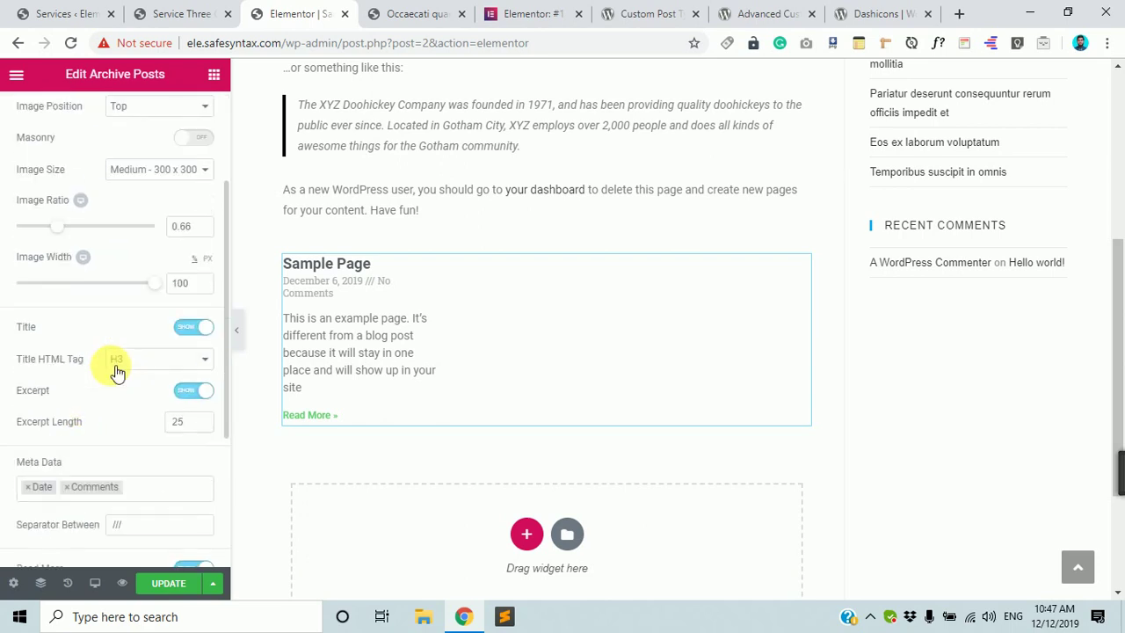
scroll(111, 369, "up", 2)
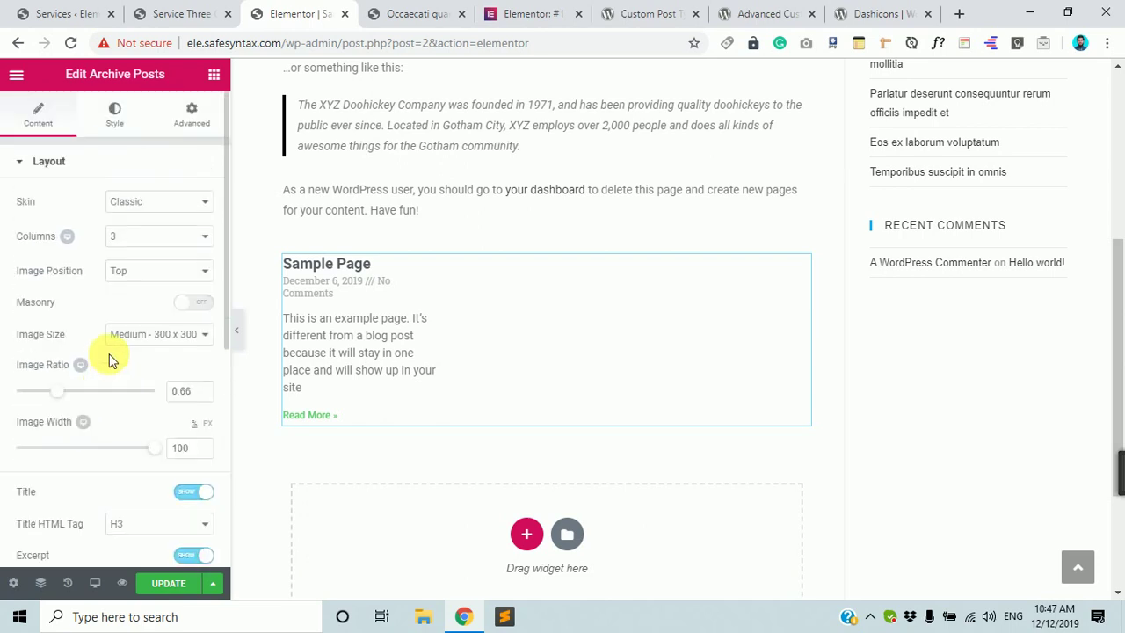
left_click(168, 198)
left_click(163, 199)
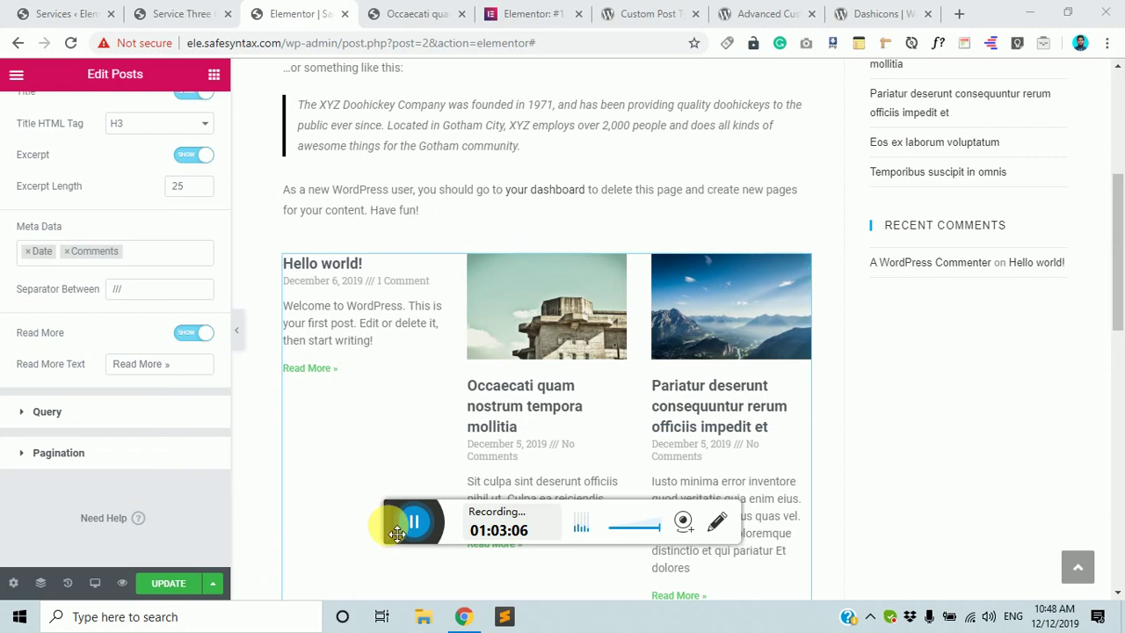
Delete the section holding the post grid and add a new Posts widget to the empty area below the text.
left_click_drag(398, 533, 989, 515)
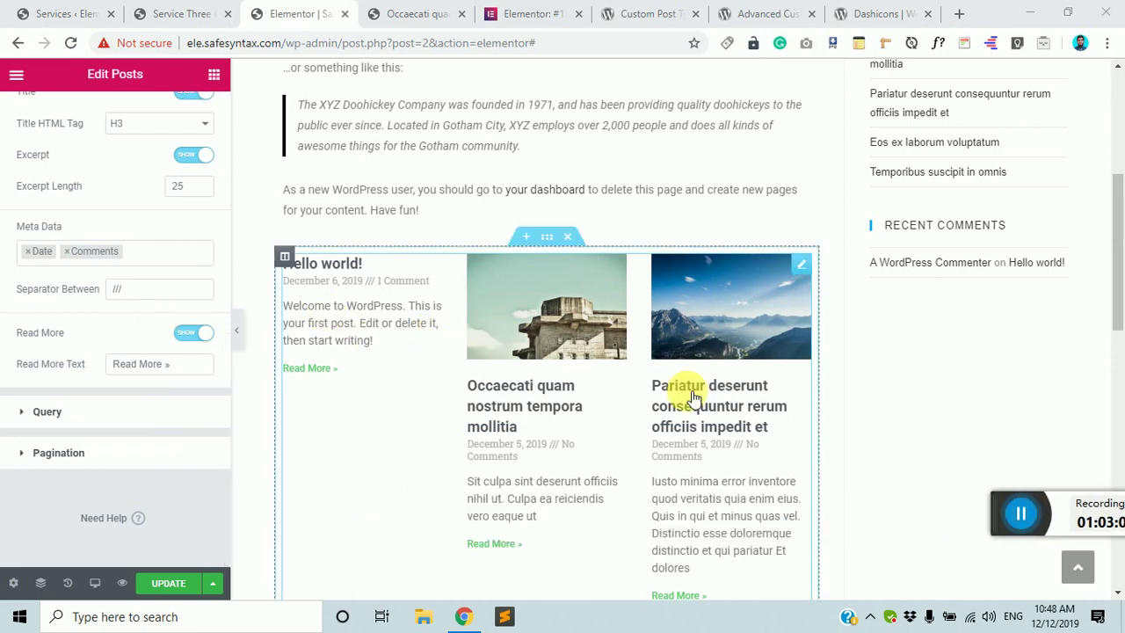
scroll(17, 163, "up", 3)
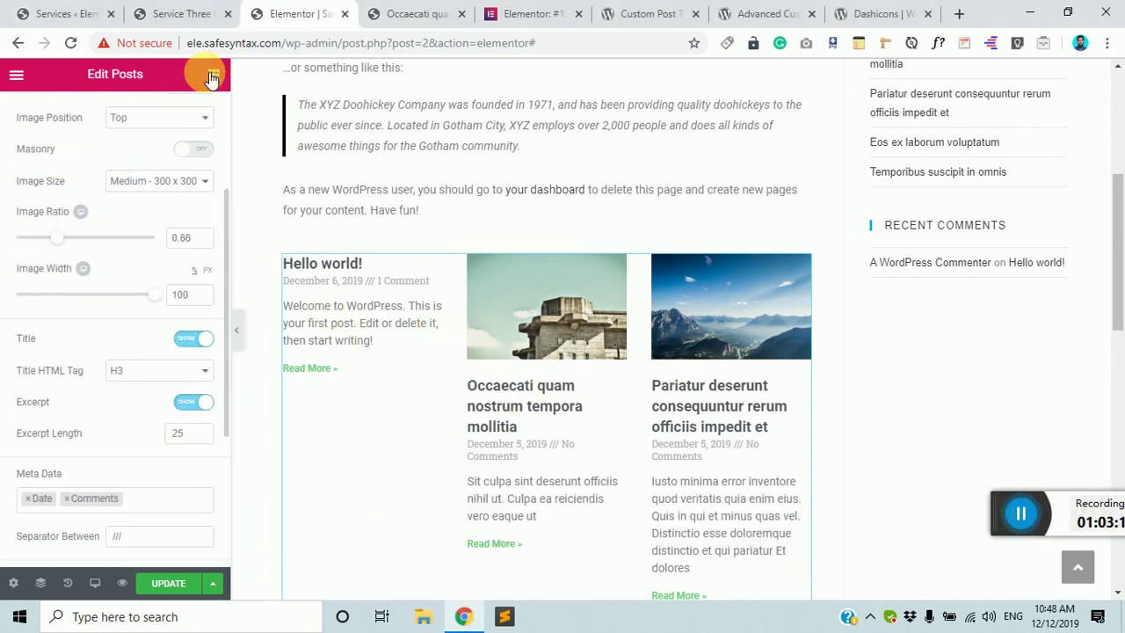
left_click(211, 78)
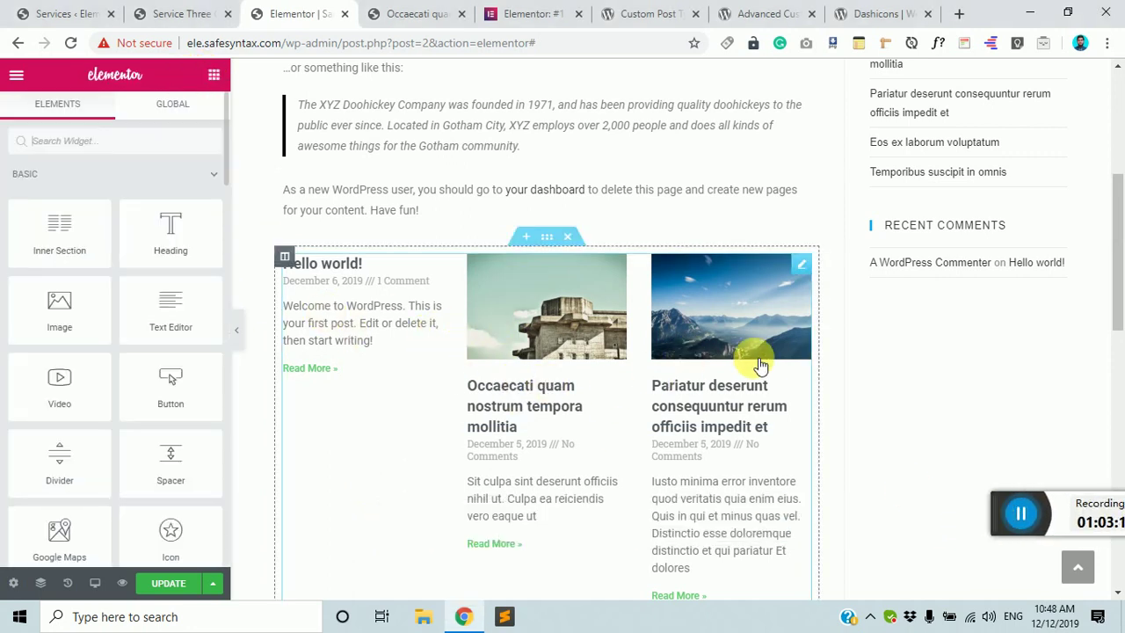
left_click(576, 238)
type("post")
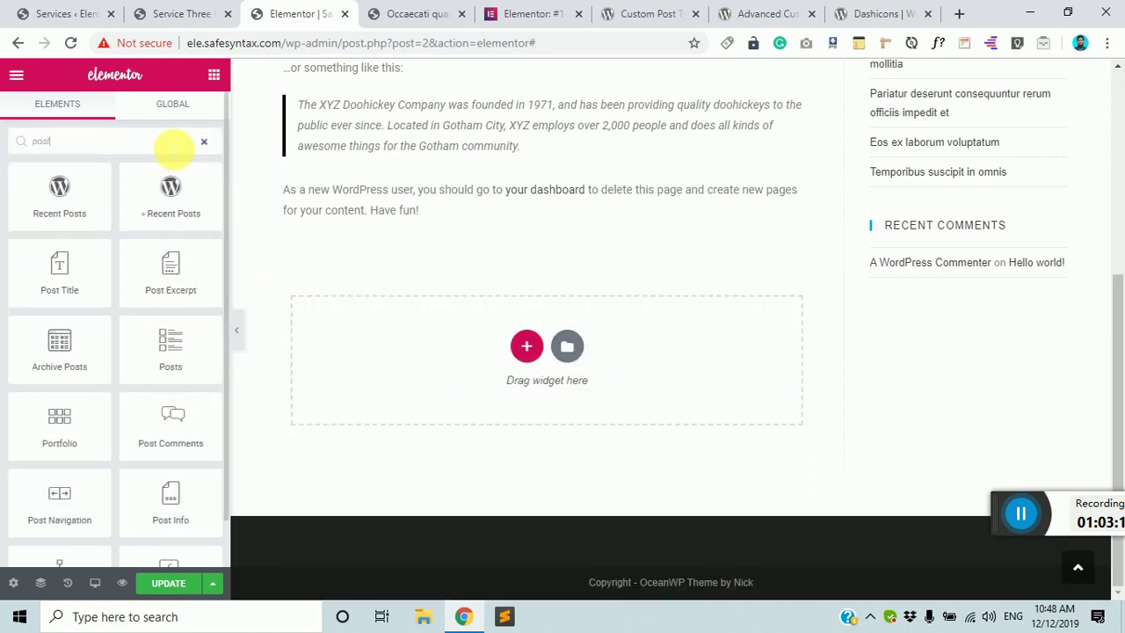
left_click_drag(172, 350, 517, 343)
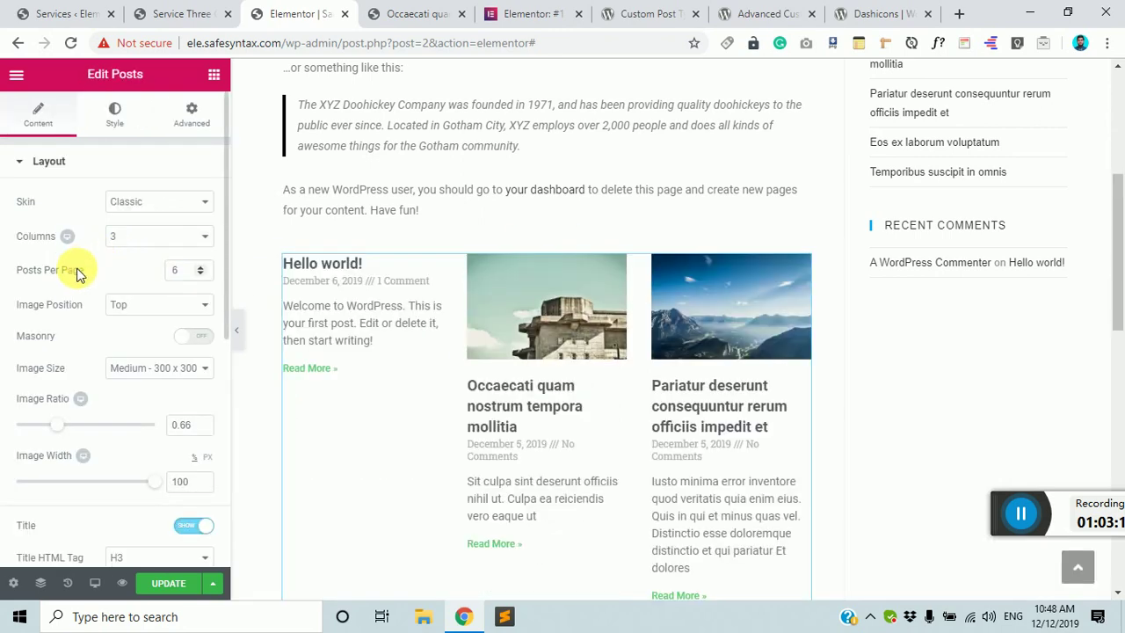
Set the Posts widget's query source to Services and update the Sample Page.
left_click(118, 8)
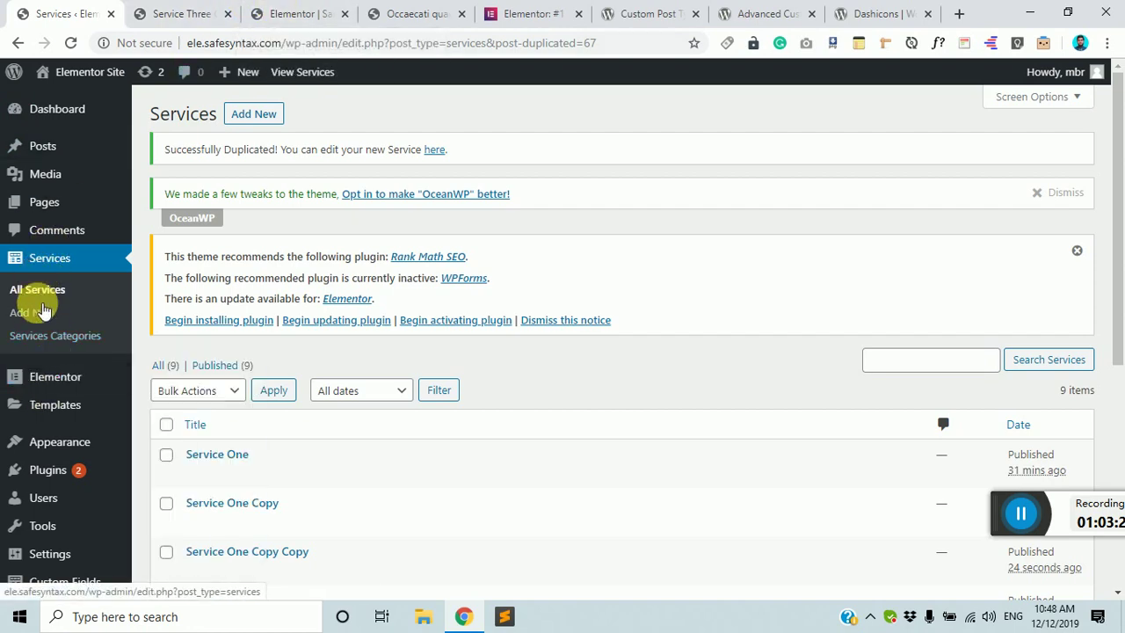
left_click(294, 13)
scroll(110, 361, "down", 5)
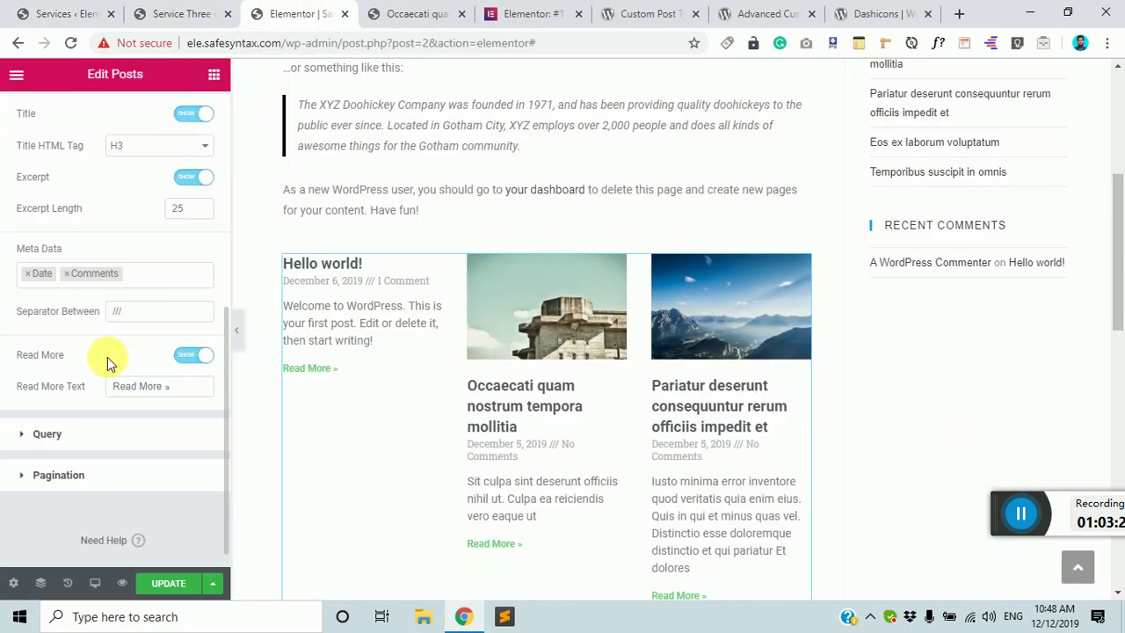
left_click(48, 434)
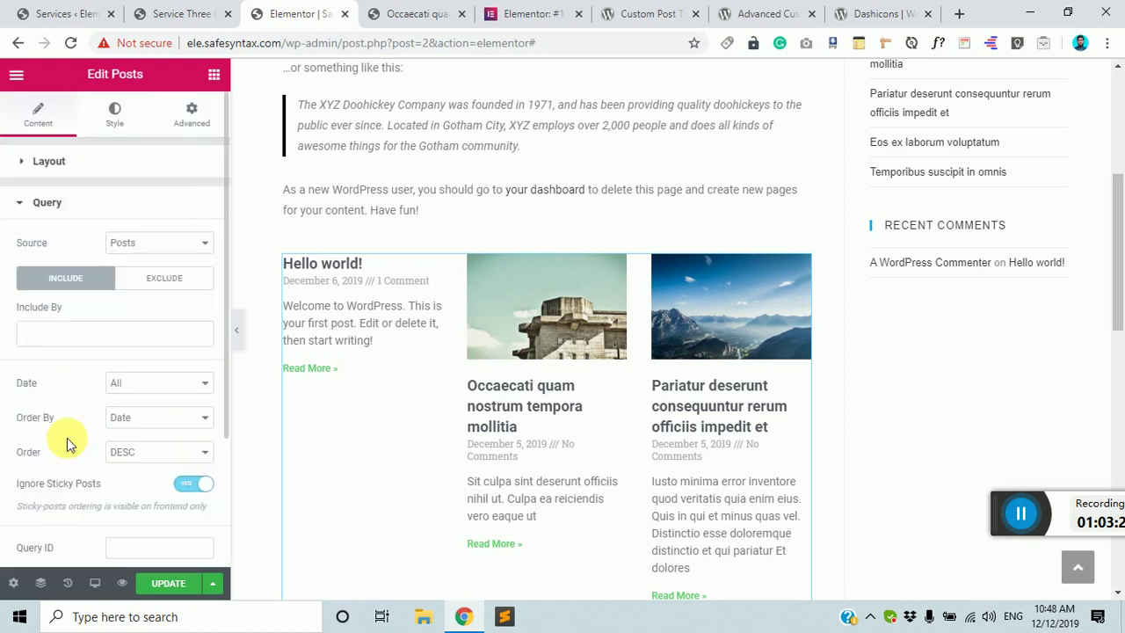
left_click(173, 241)
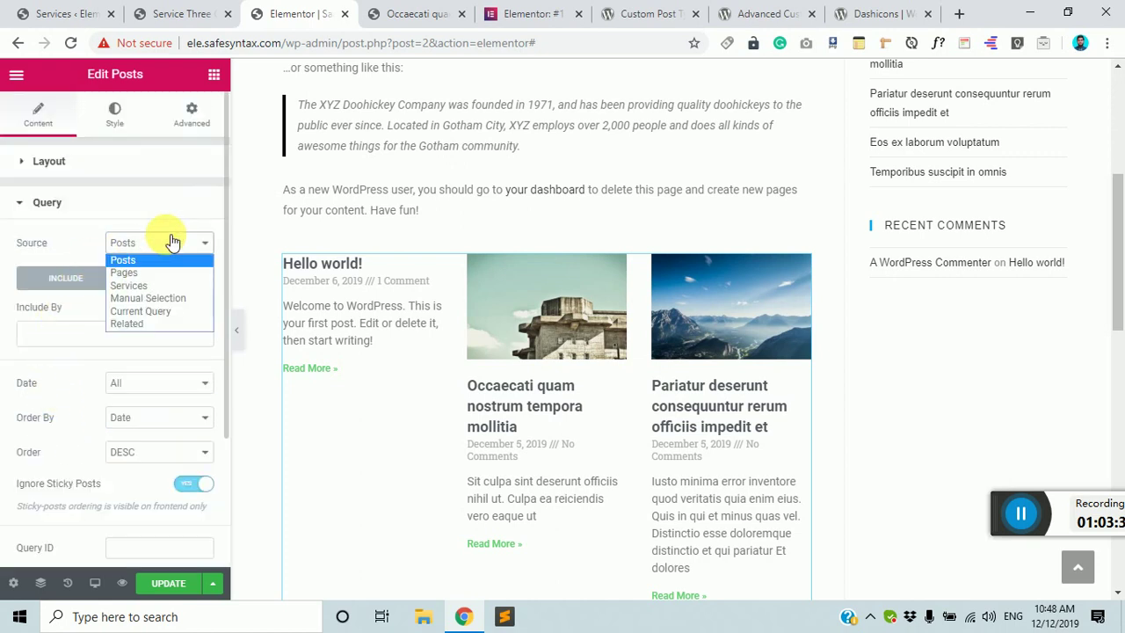
left_click(129, 286)
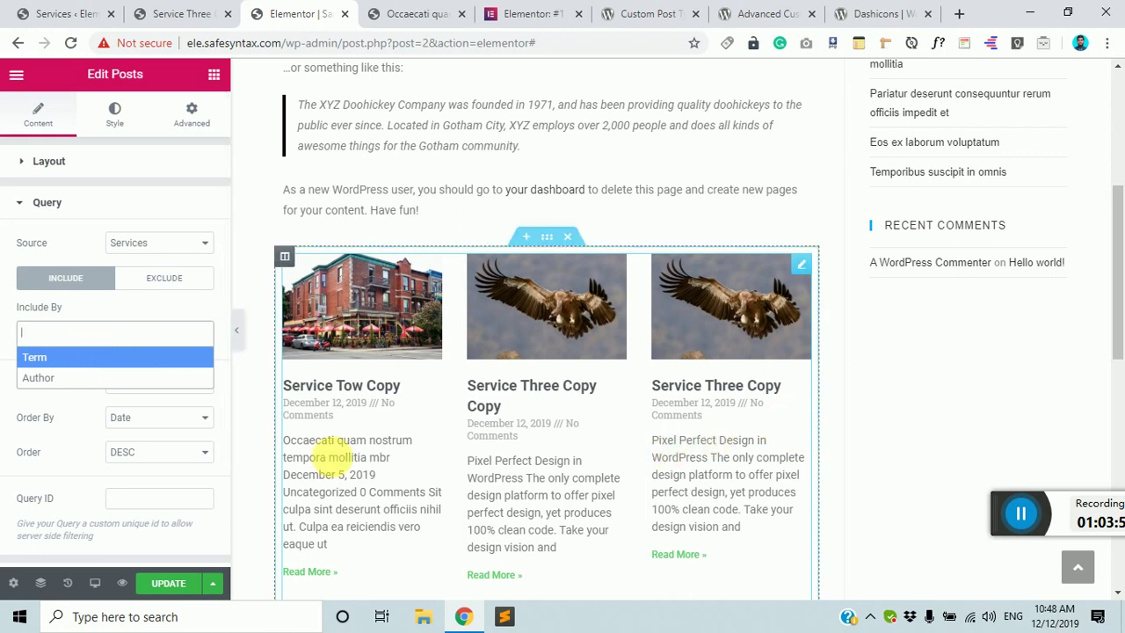
left_click(179, 583)
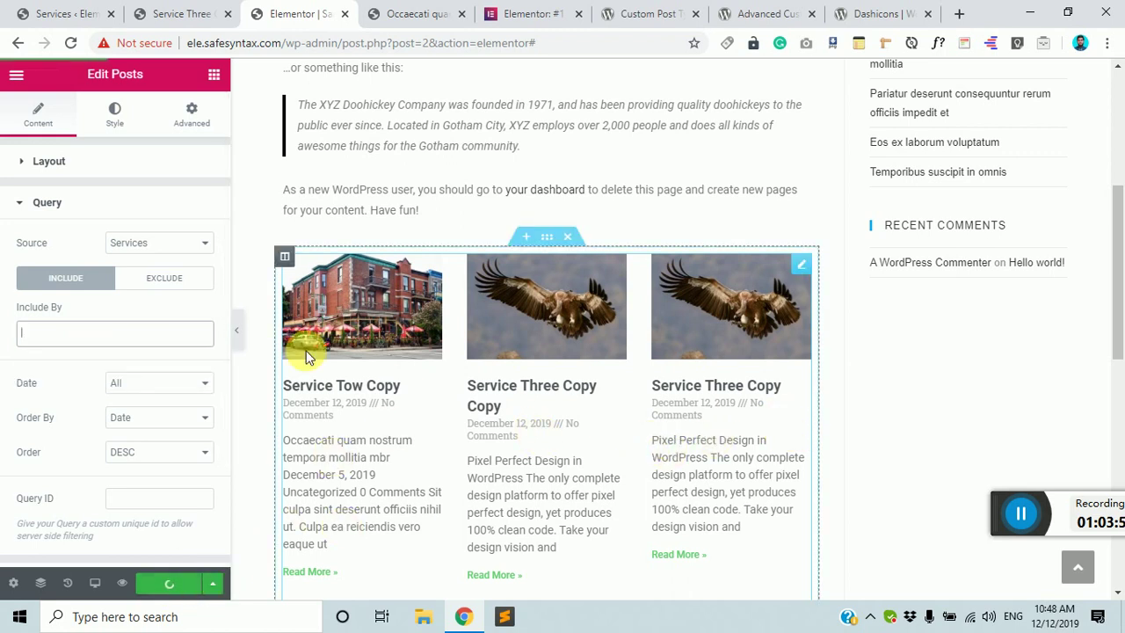
Preview the Sample Page without the editing panel and examine the services grid below the text.
left_click(236, 330)
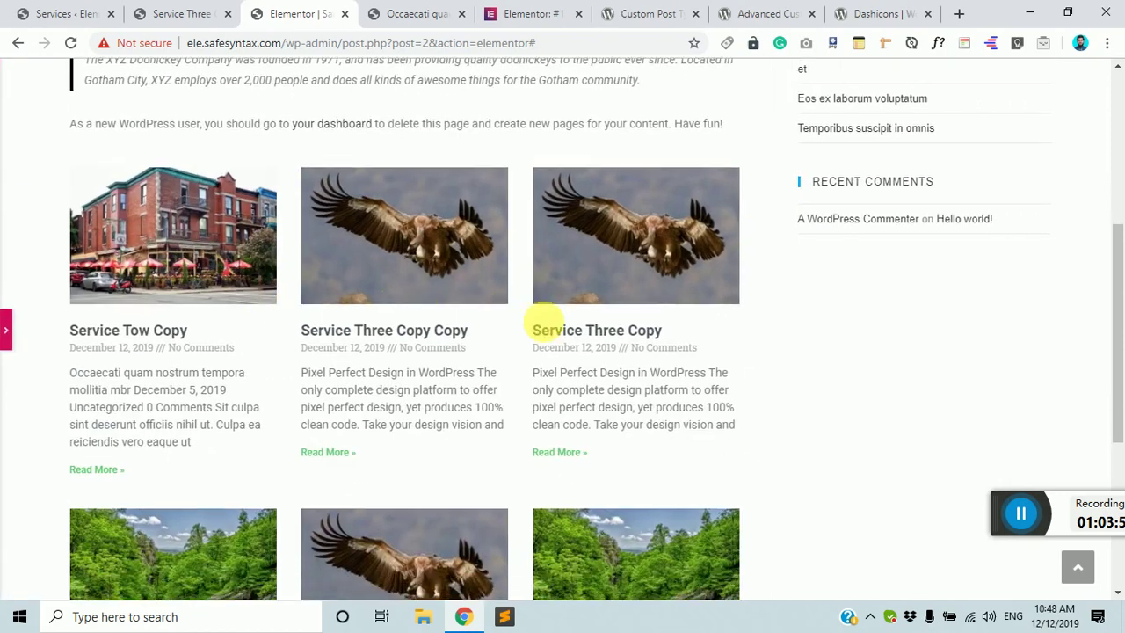
scroll(558, 327, "down", 4)
scroll(271, 243, "up", 4)
scroll(392, 339, "down", 1)
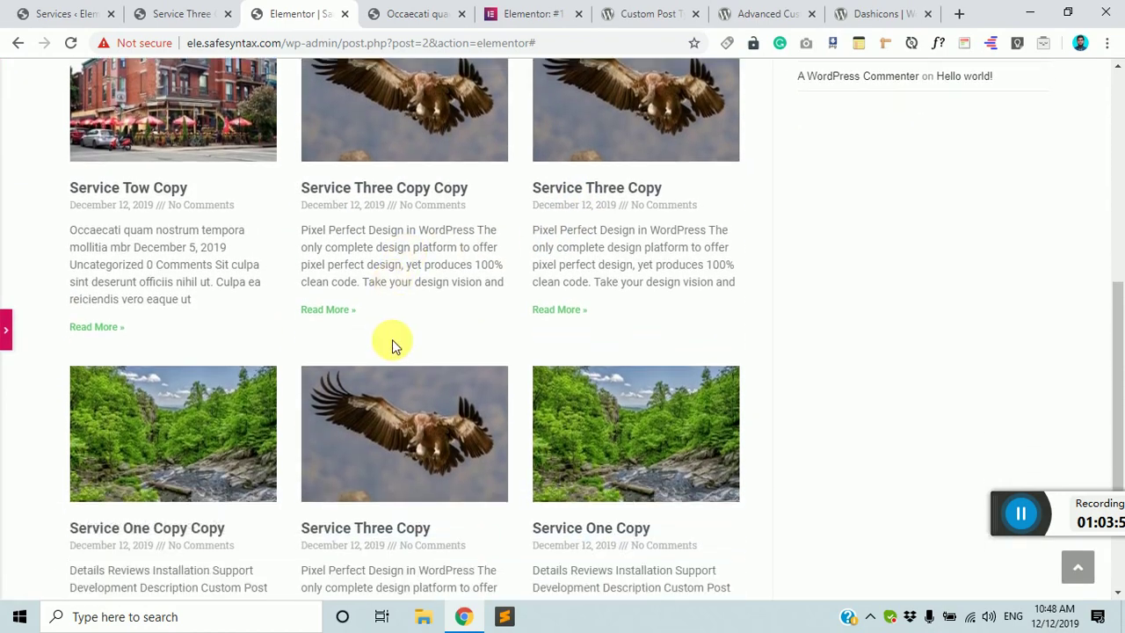
scroll(482, 322, "down", 2)
scroll(510, 319, "up", 2)
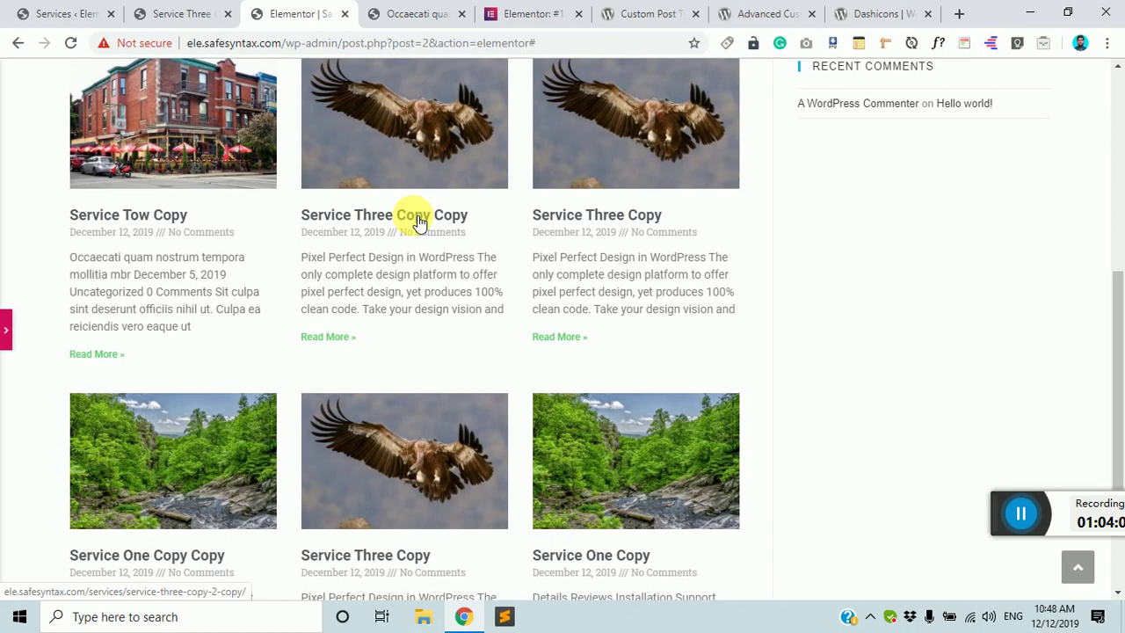
scroll(431, 284, "up", 5)
scroll(515, 369, "down", 7)
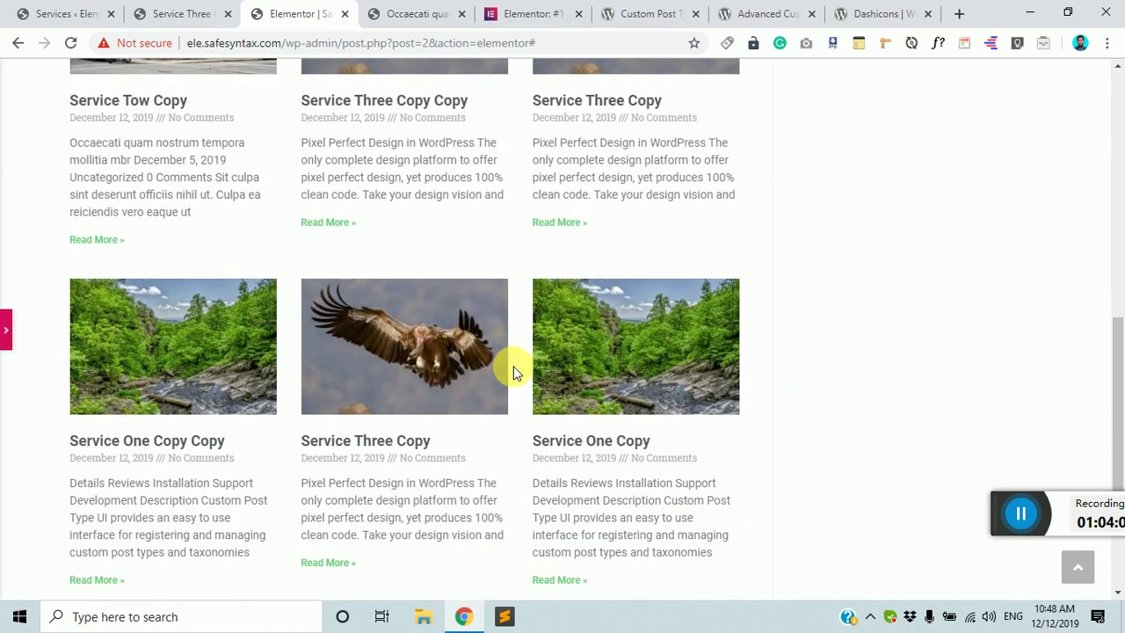
left_click(7, 332)
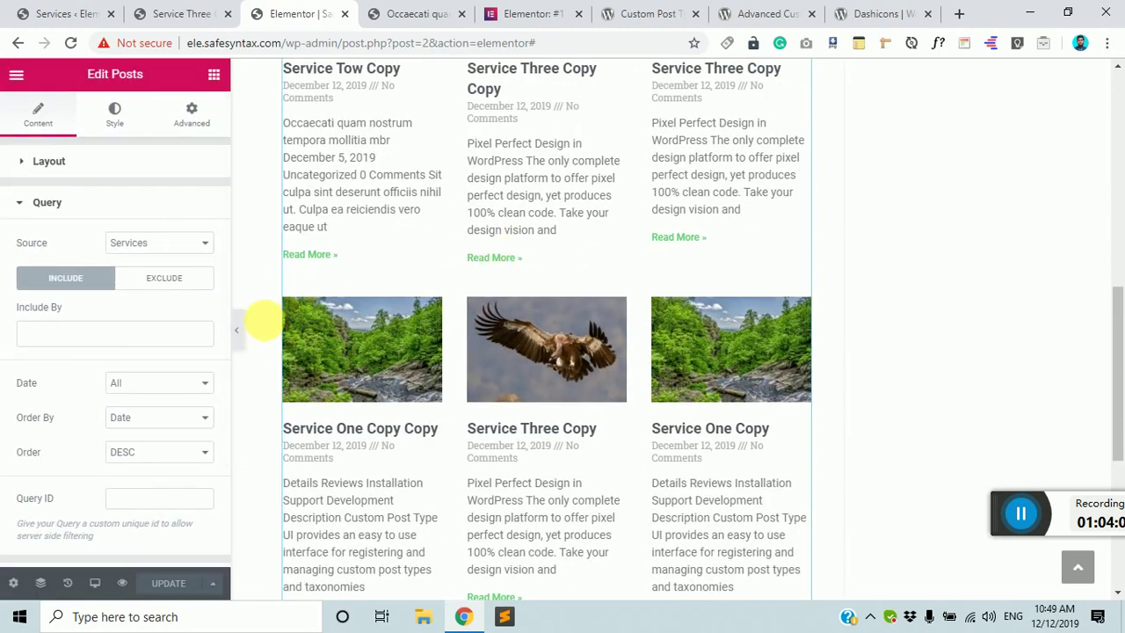
left_click(238, 329)
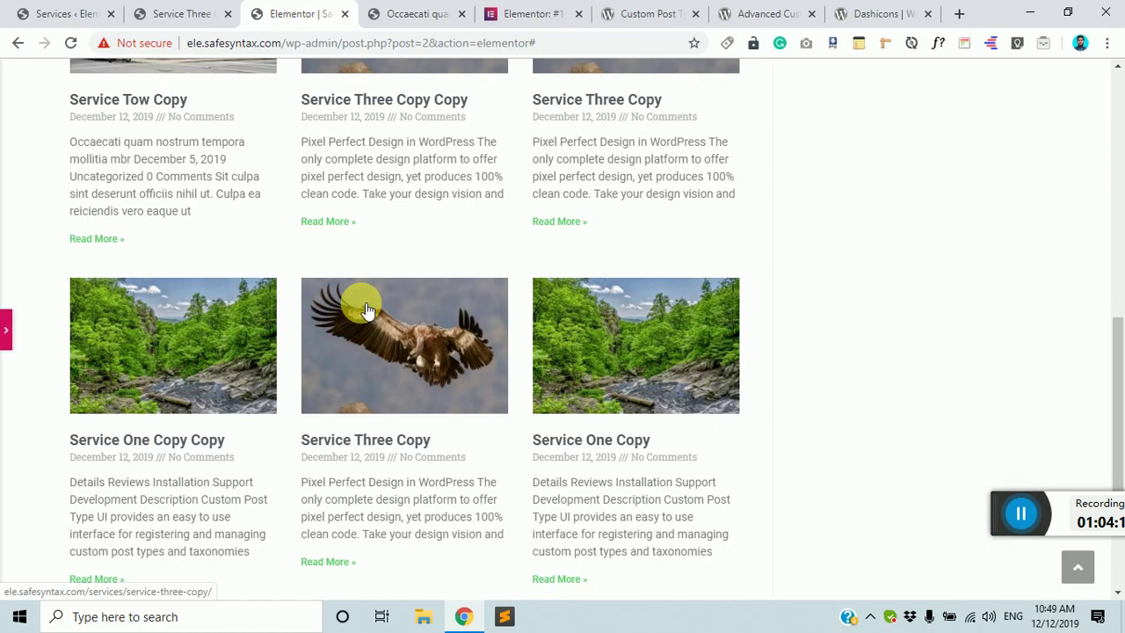
scroll(359, 351, "up", 7)
scroll(377, 319, "down", 8)
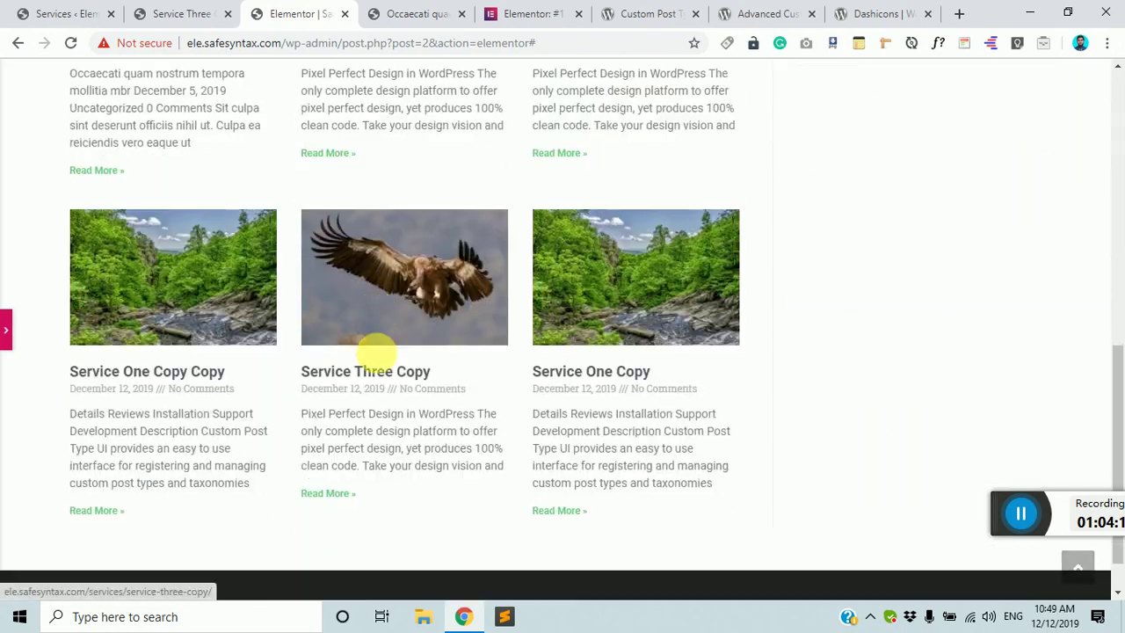
scroll(376, 354, "up", 10)
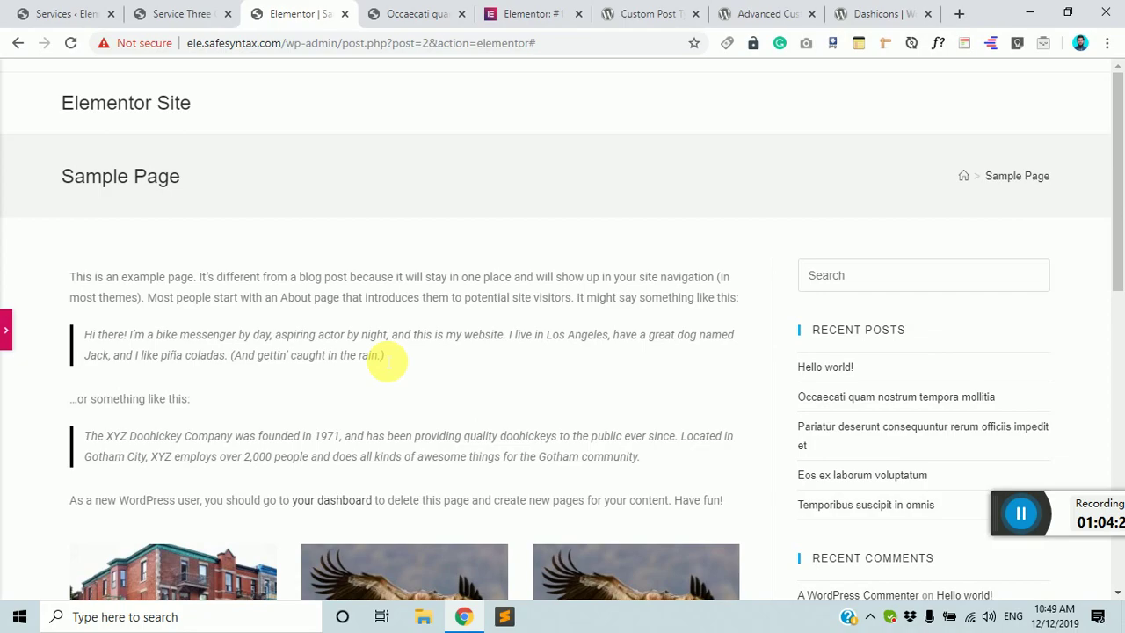
scroll(372, 281, "down", 8)
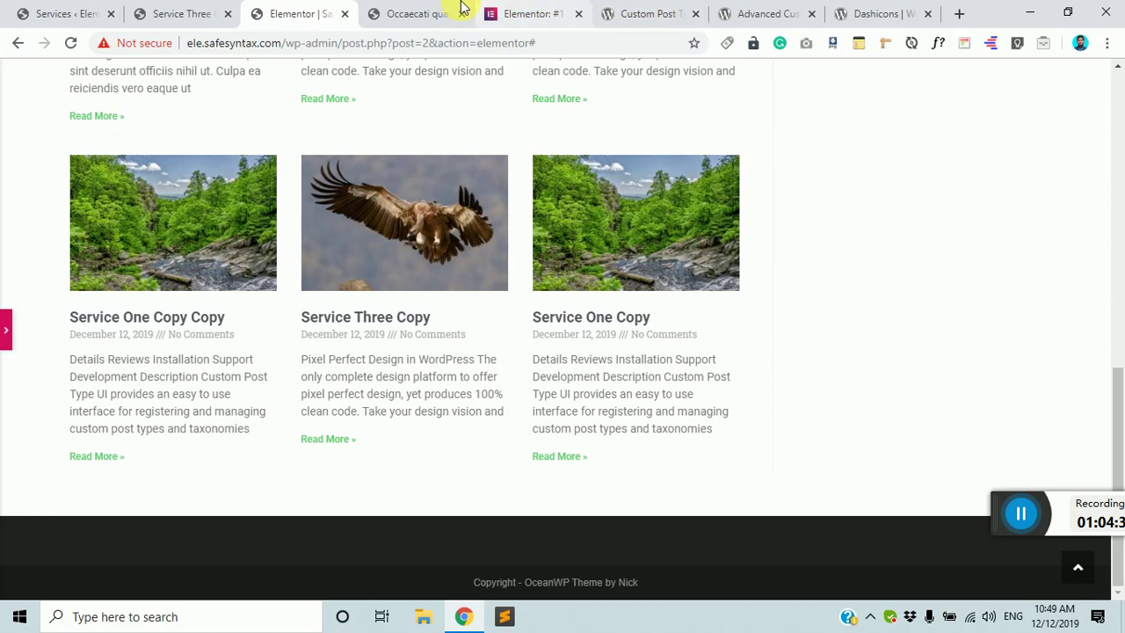
Open the bookmarked YouTube channel in a new tab and play its "Build a Website Without Code" video.
left_click(959, 13)
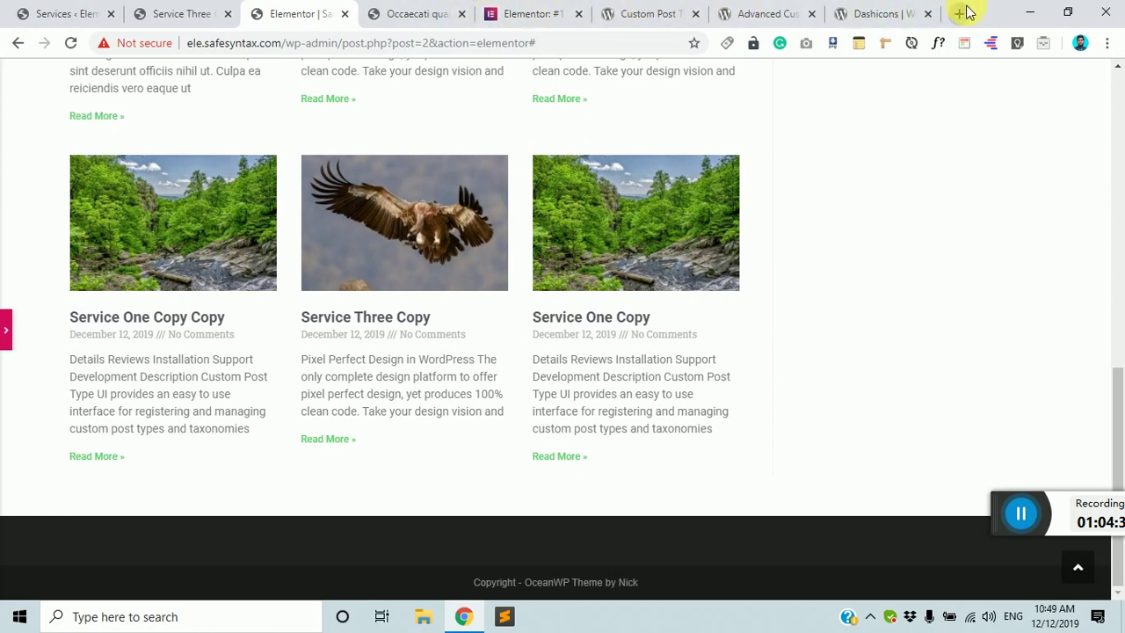
left_click(816, 70)
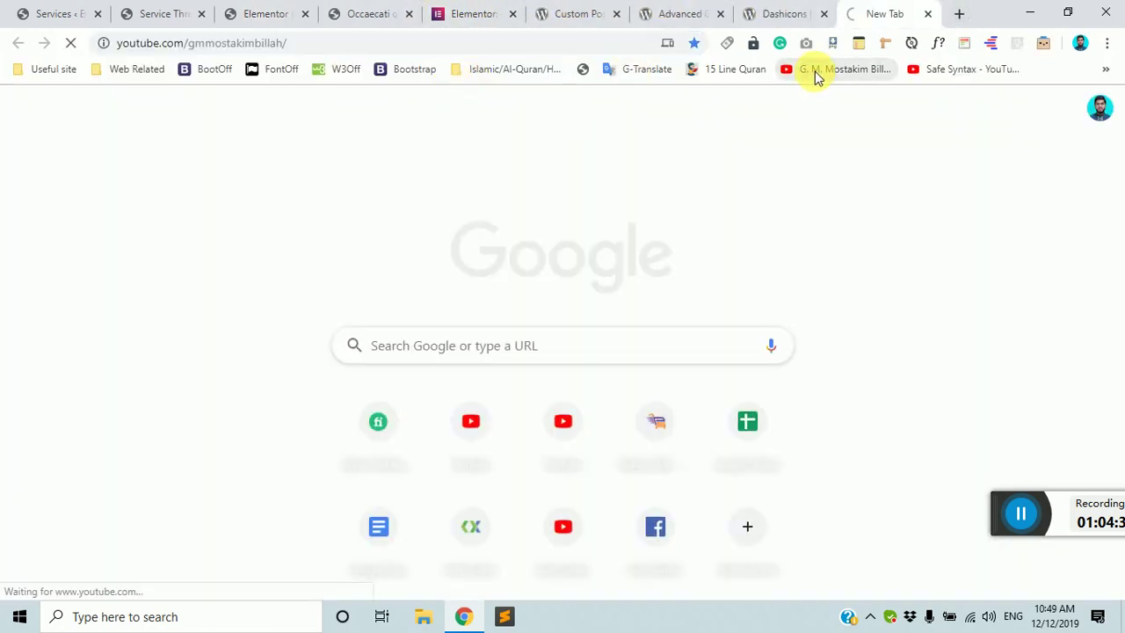
left_click_drag(1008, 518, 1112, 534)
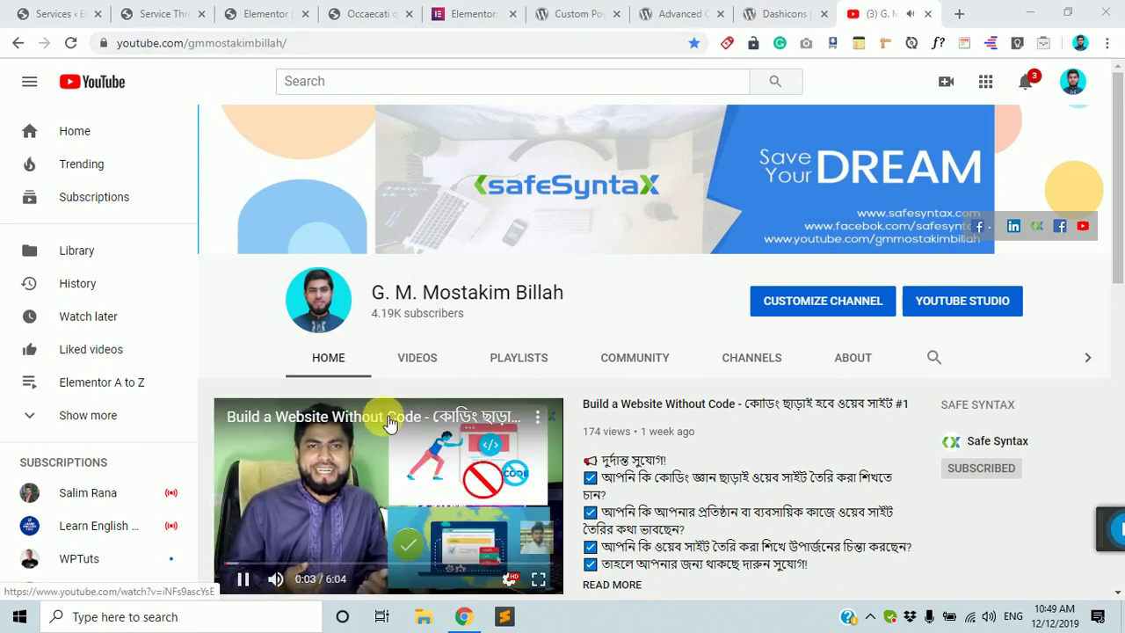
left_click(389, 421)
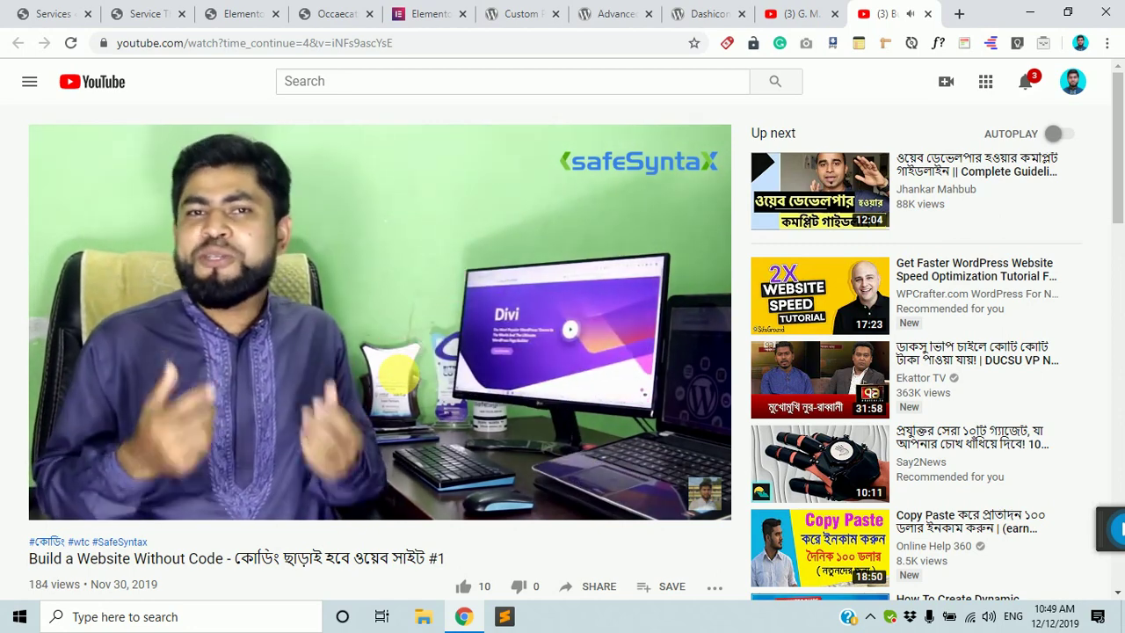
Look through the video's description and comments, and return to the player.
scroll(464, 321, "down", 3)
scroll(259, 360, "up", 3)
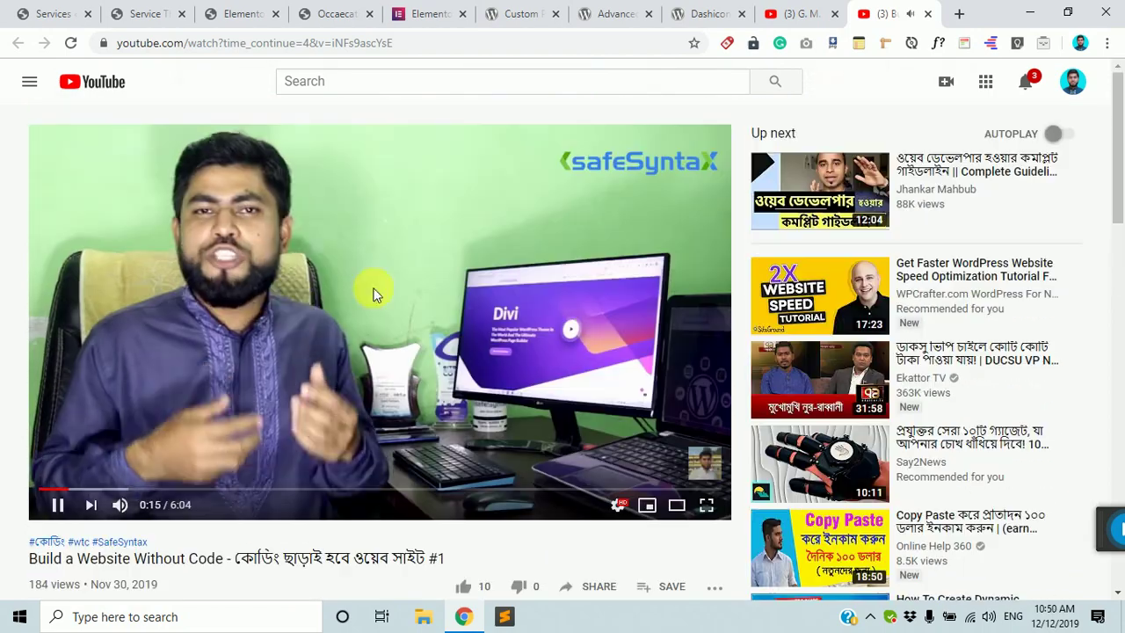
scroll(225, 328, "down", 5)
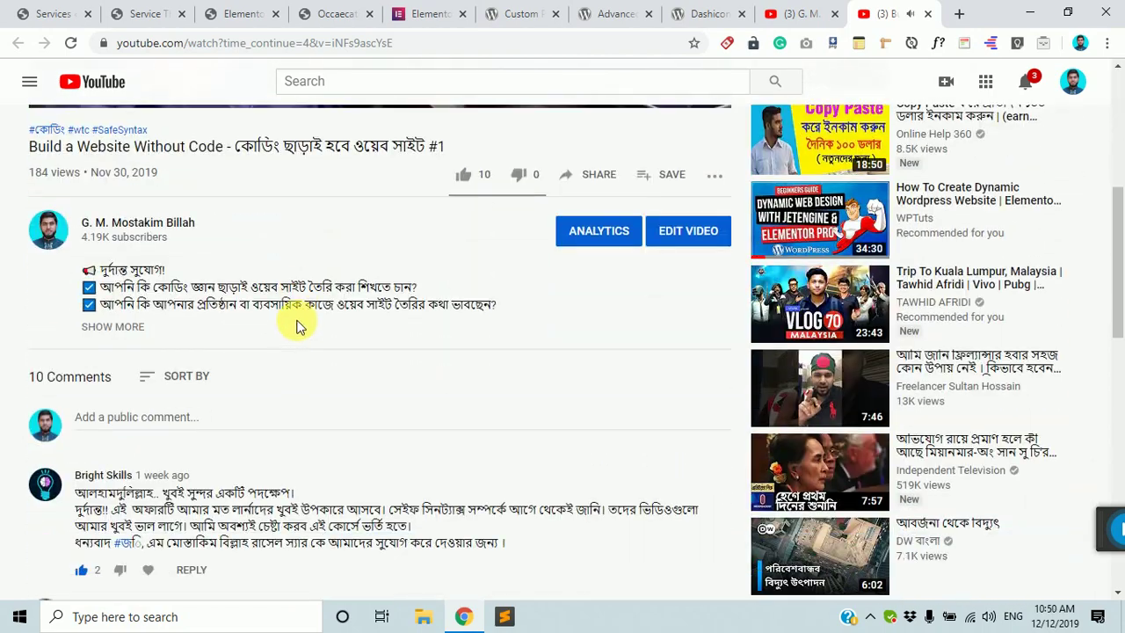
scroll(290, 332, "up", 5)
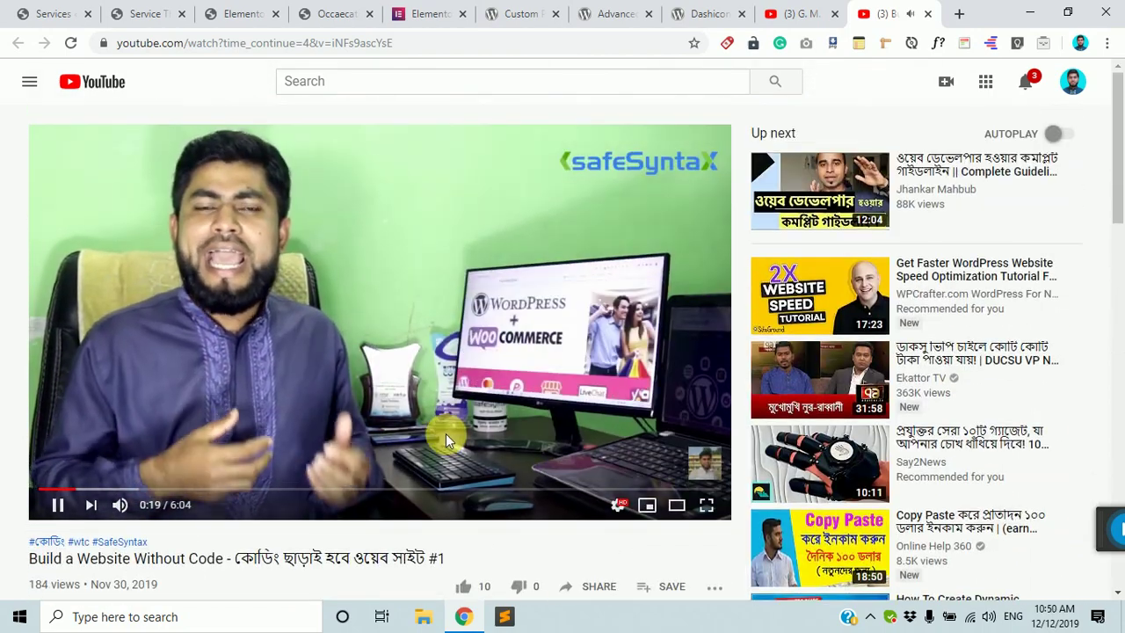